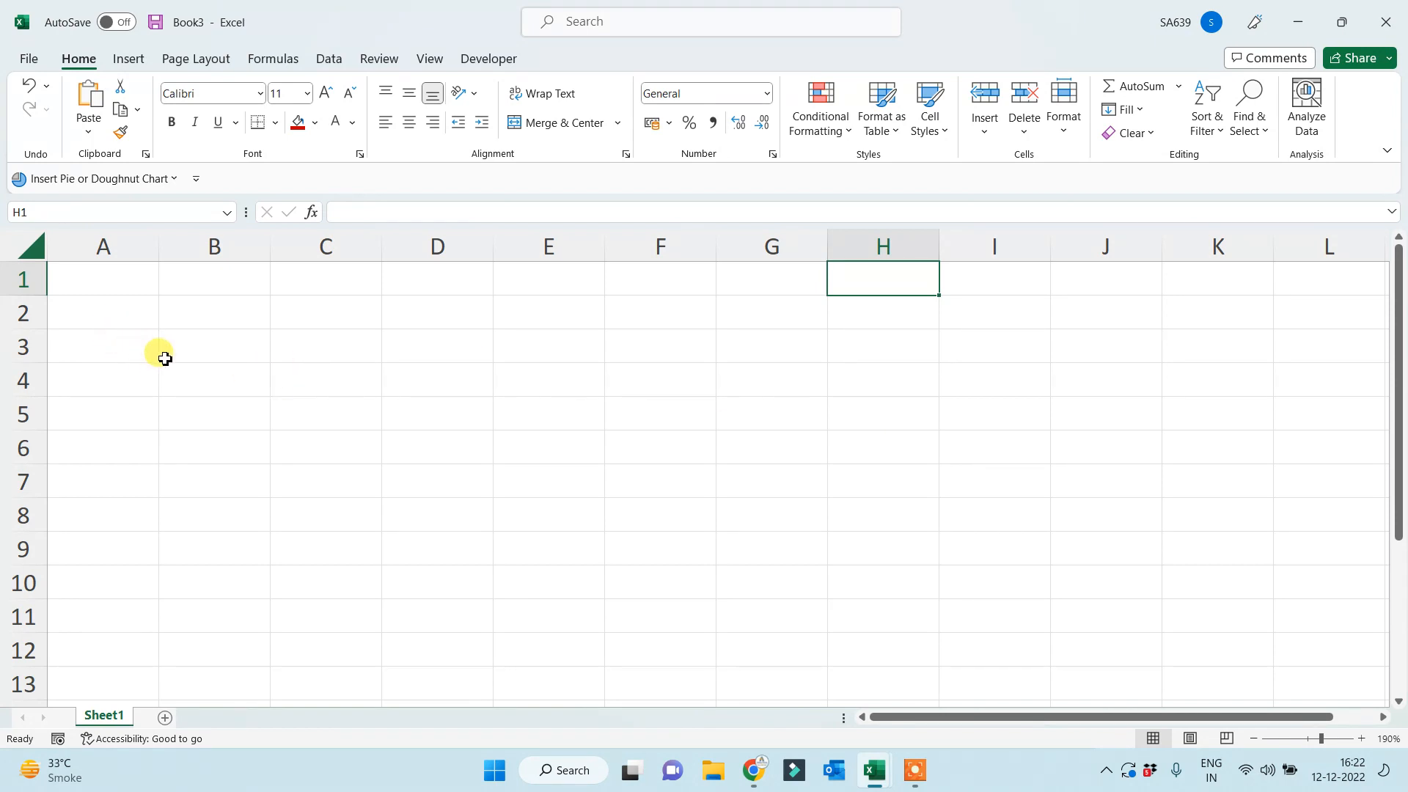
# Enter the labels Today, now and pi in cells A1 to A3.
pyautogui.click(129, 285)
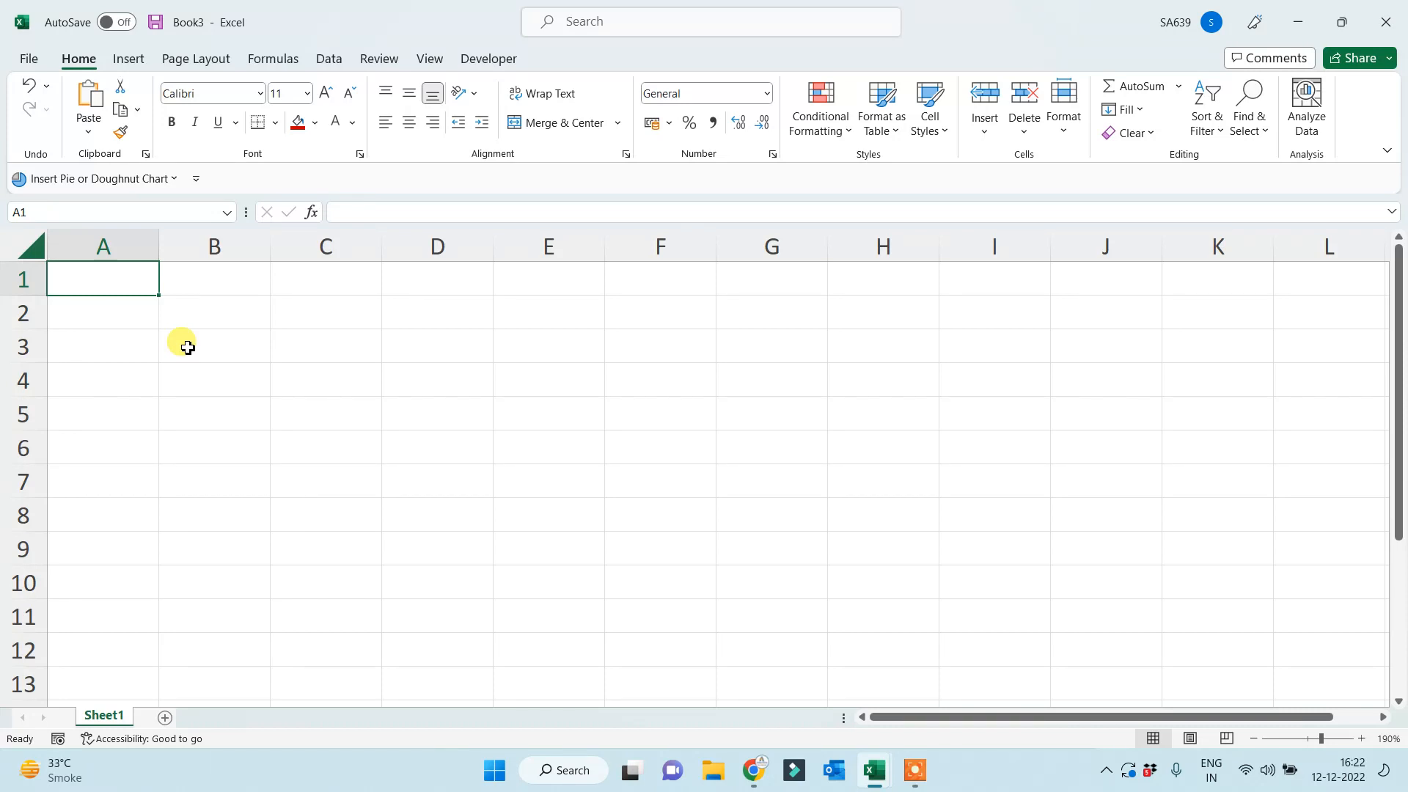
pyautogui.write('Today')
pyautogui.press('Return')
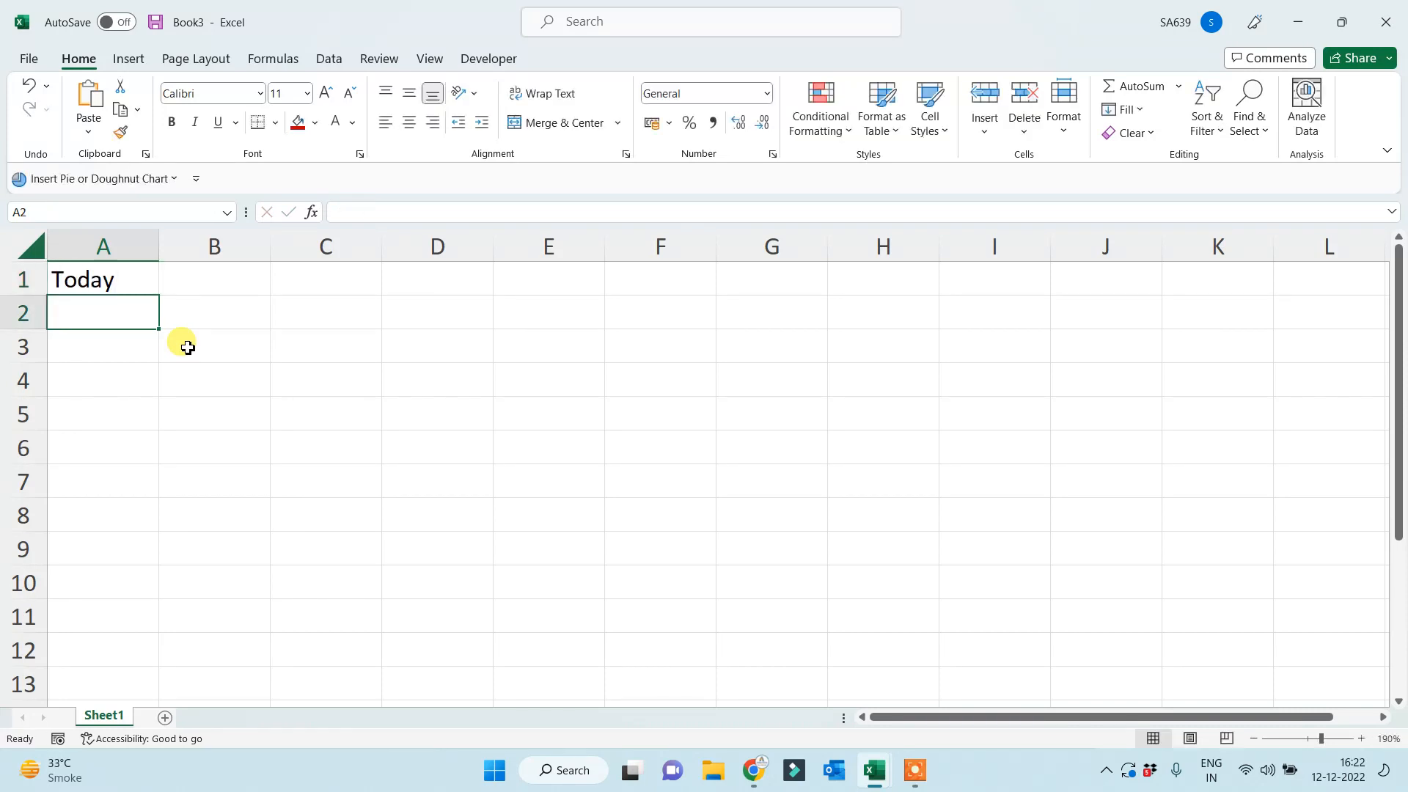
pyautogui.write('now')
pyautogui.press('Return')
pyautogui.write('pi')
pyautogui.press('Return')
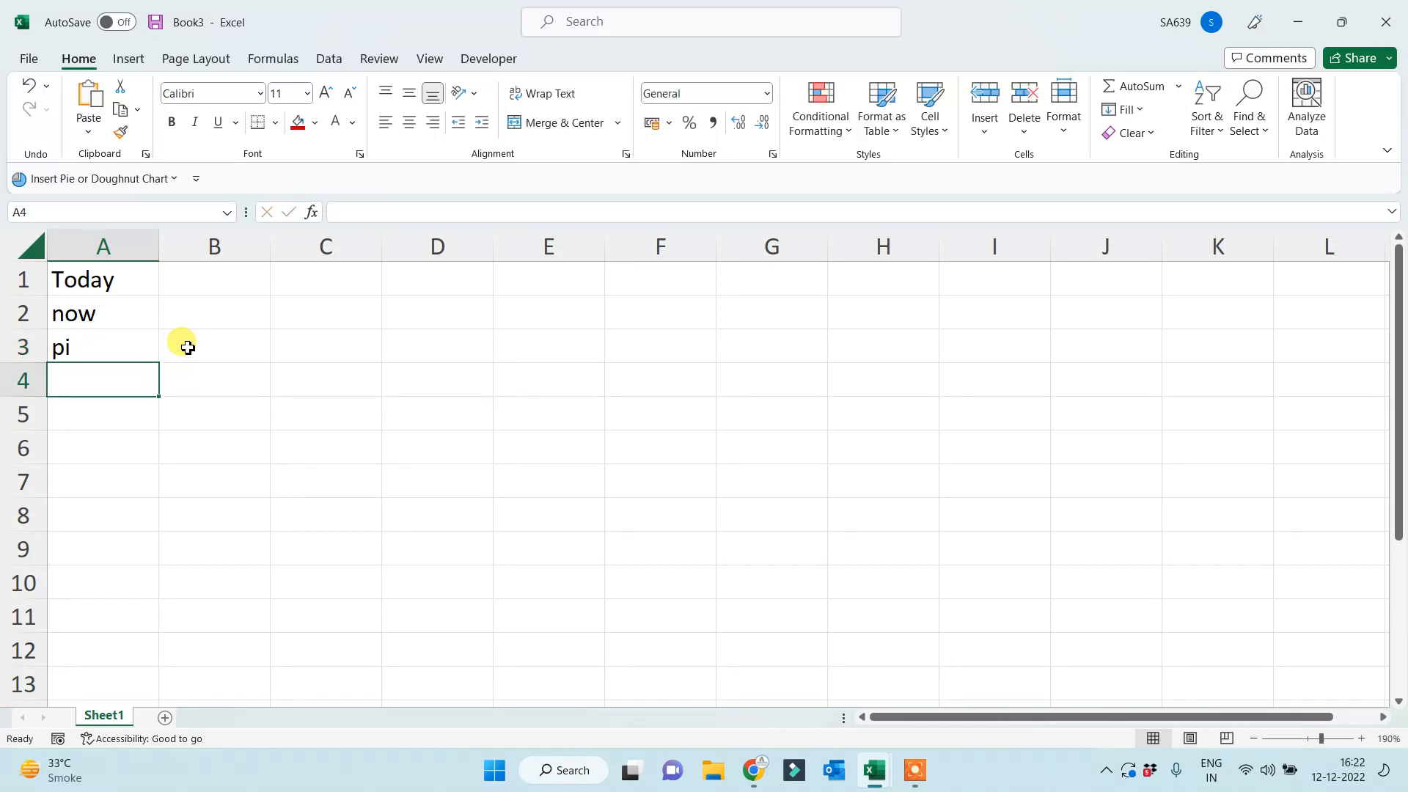
# Add the labels row, column and rand in cells A4 to A6.
pyautogui.write('row')
pyautogui.press('Return')
pyautogui.write('column')
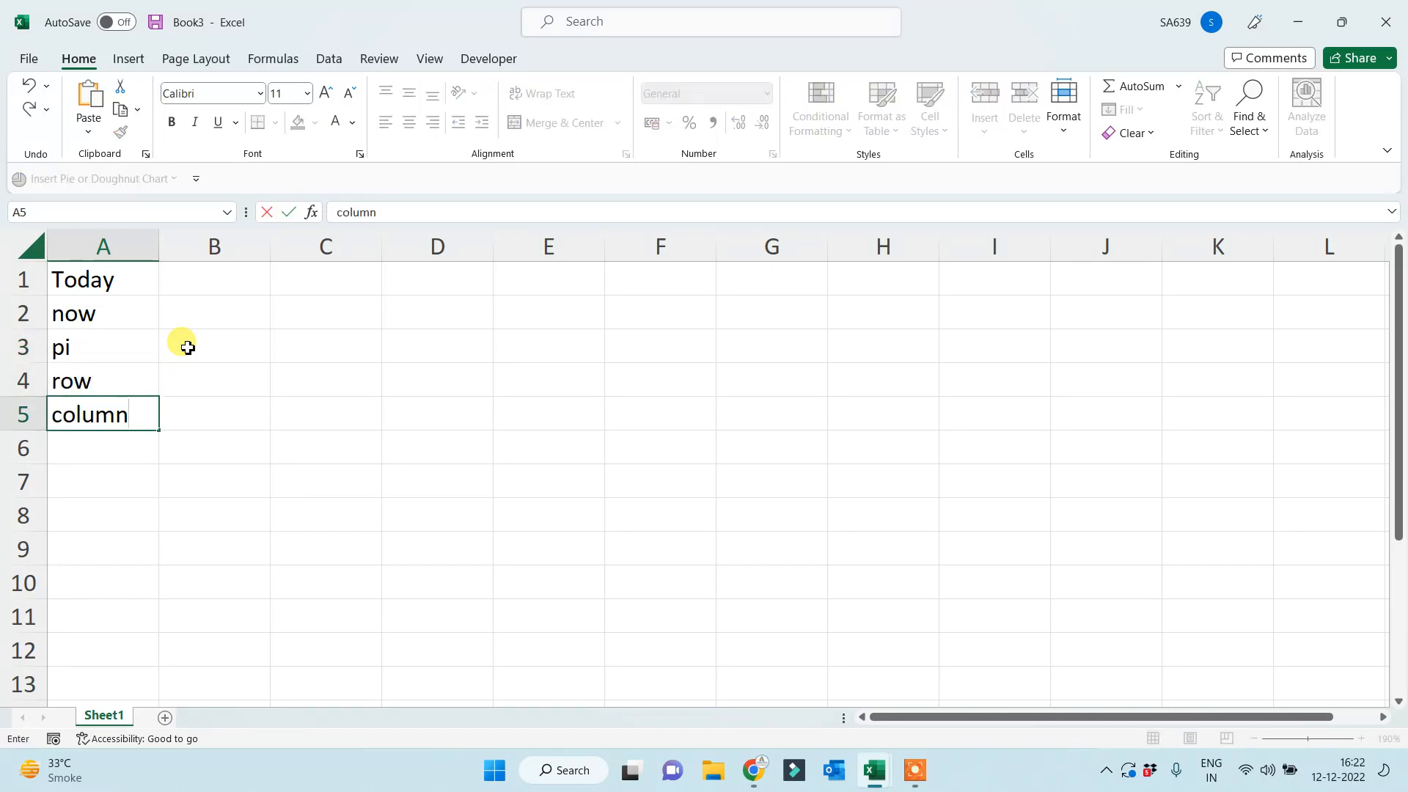
pyautogui.press('Return')
pyautogui.write('rand')
pyautogui.click(232, 408)
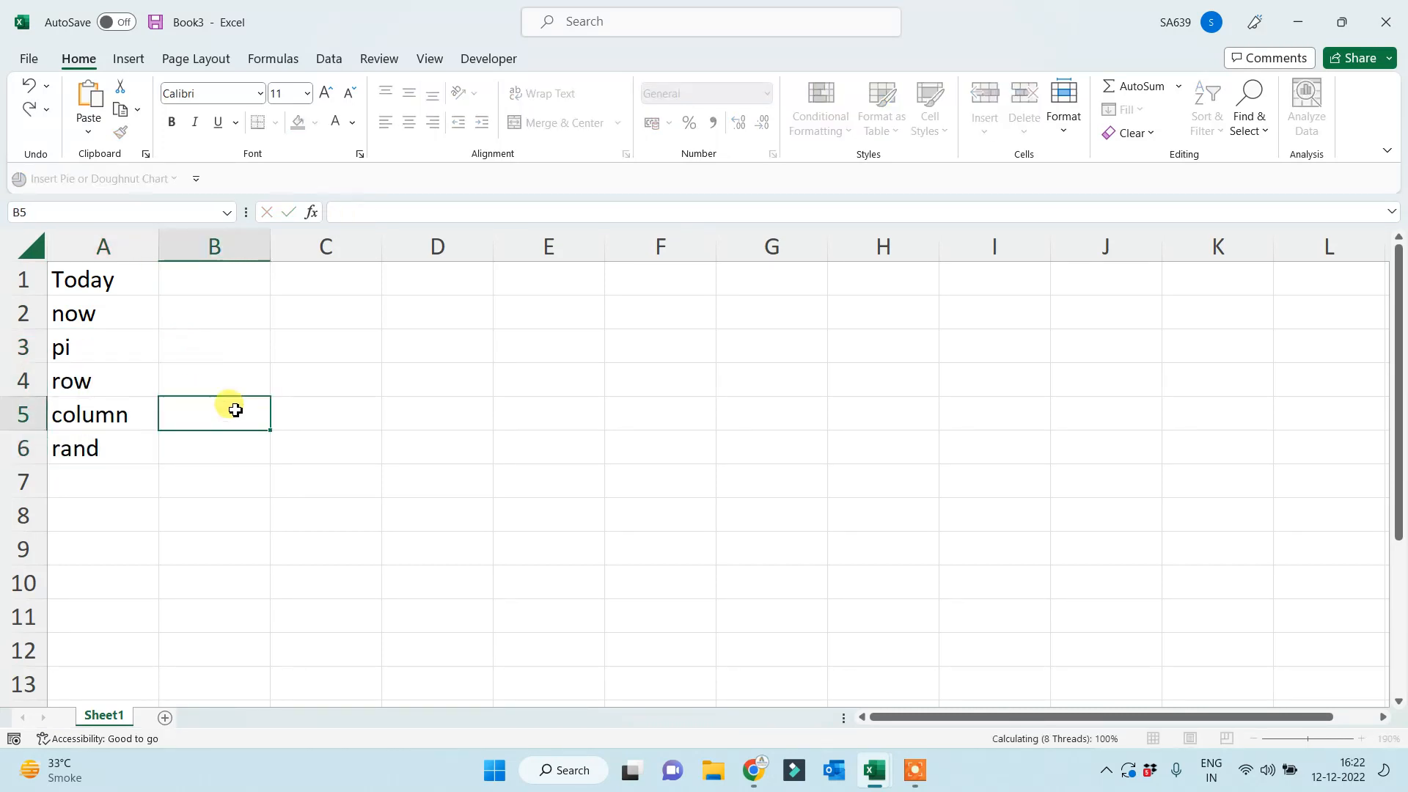
pyautogui.click(227, 273)
# Enter =TODAY(), =NOW() and =PI() in B1 to B3.
pyautogui.write('=toda')
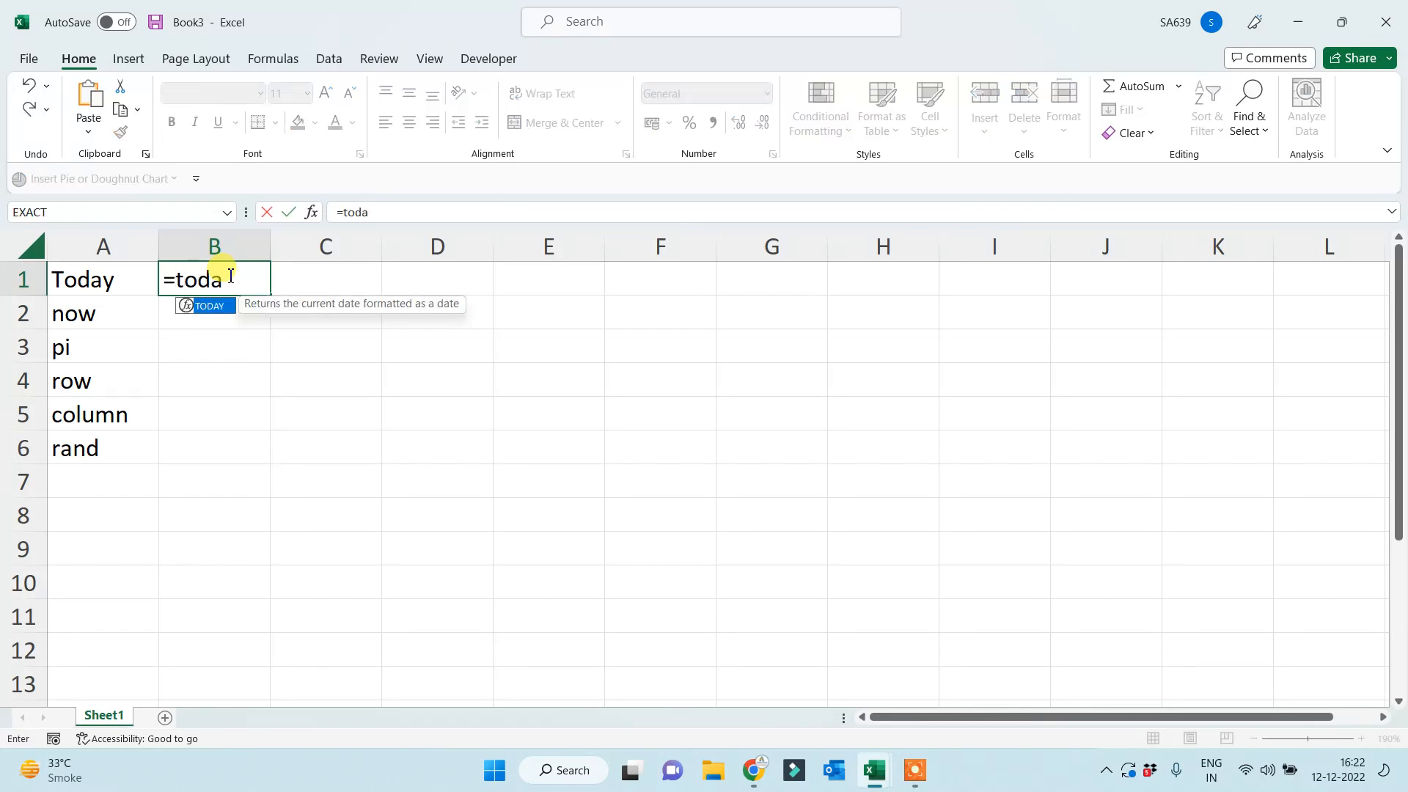
pyautogui.write('y()')
pyautogui.press('Return')
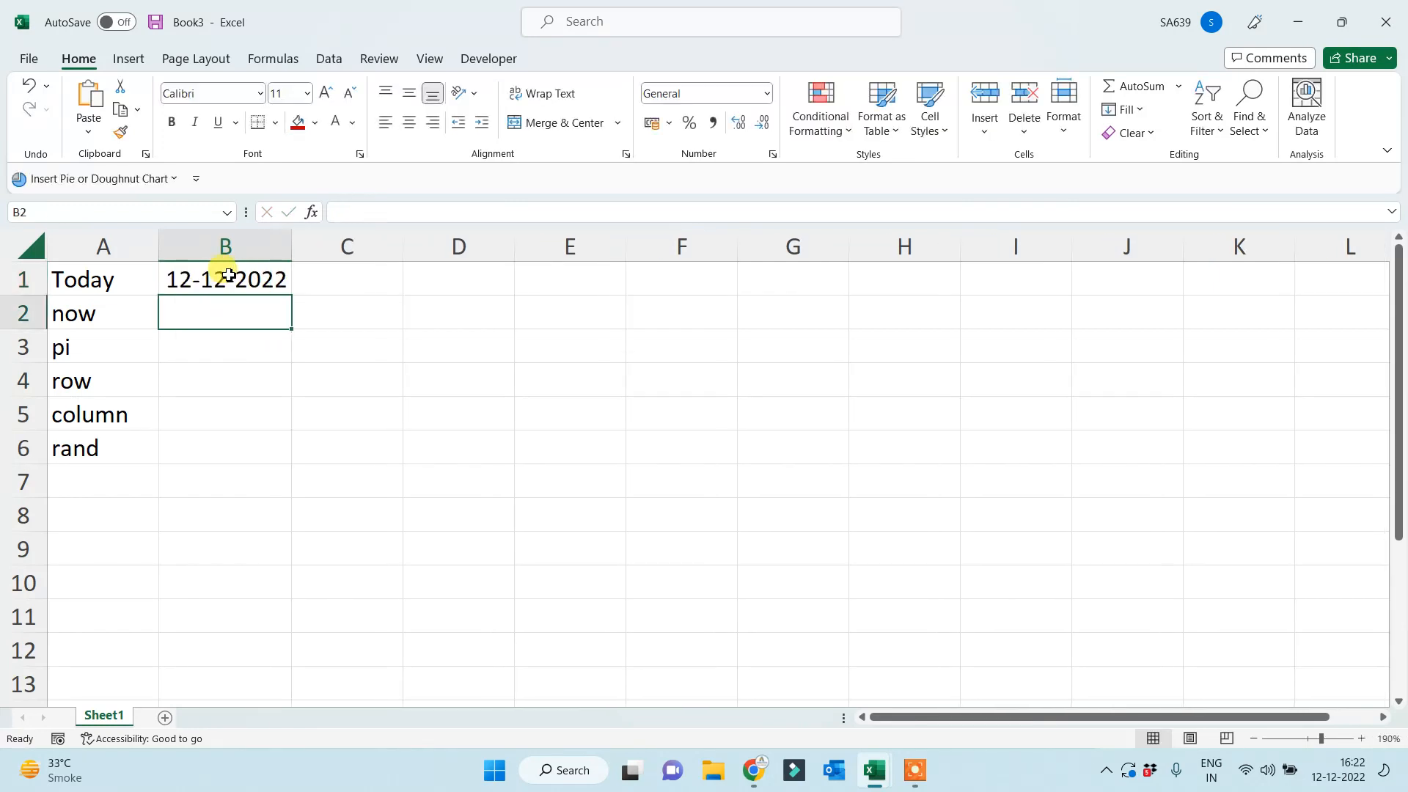
pyautogui.write('=')
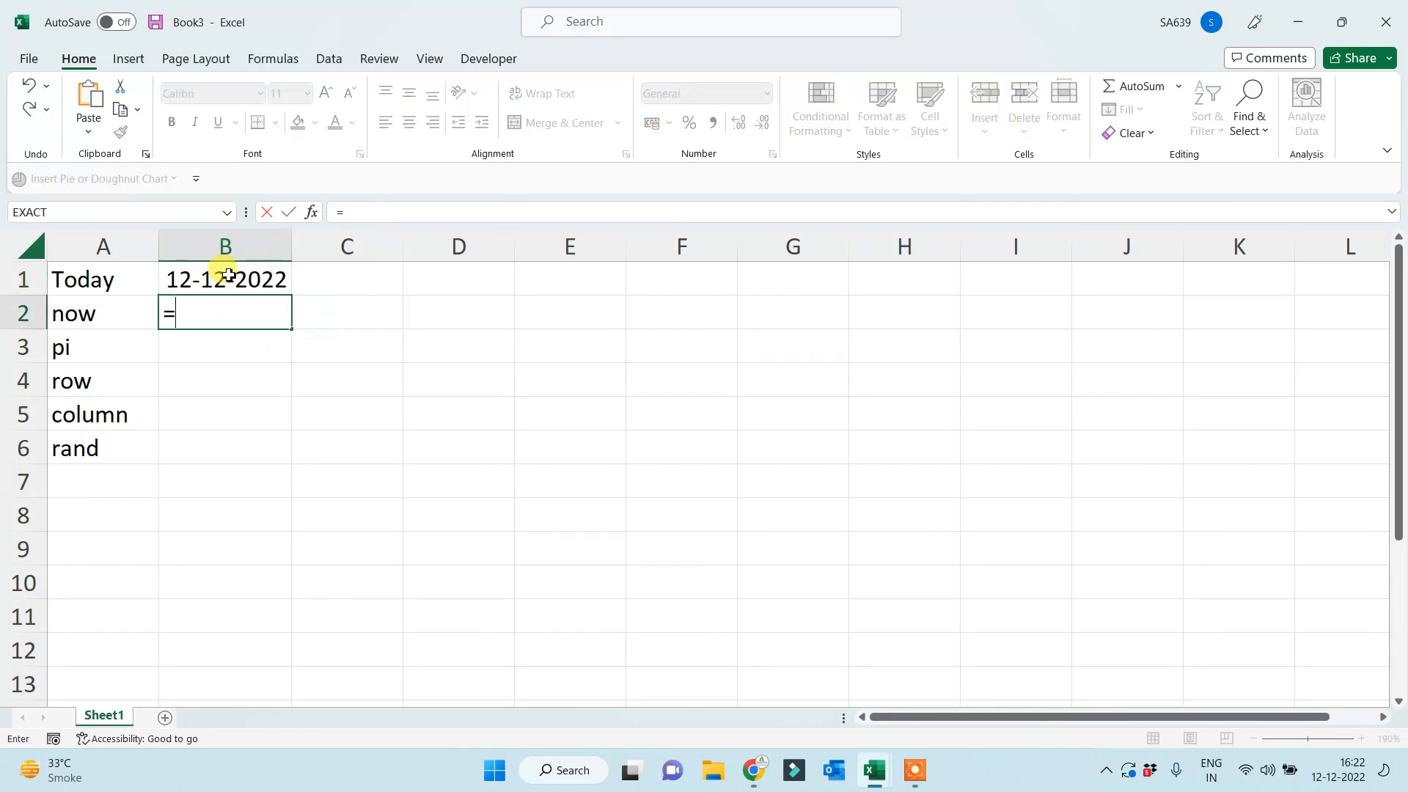
pyautogui.write('now()')
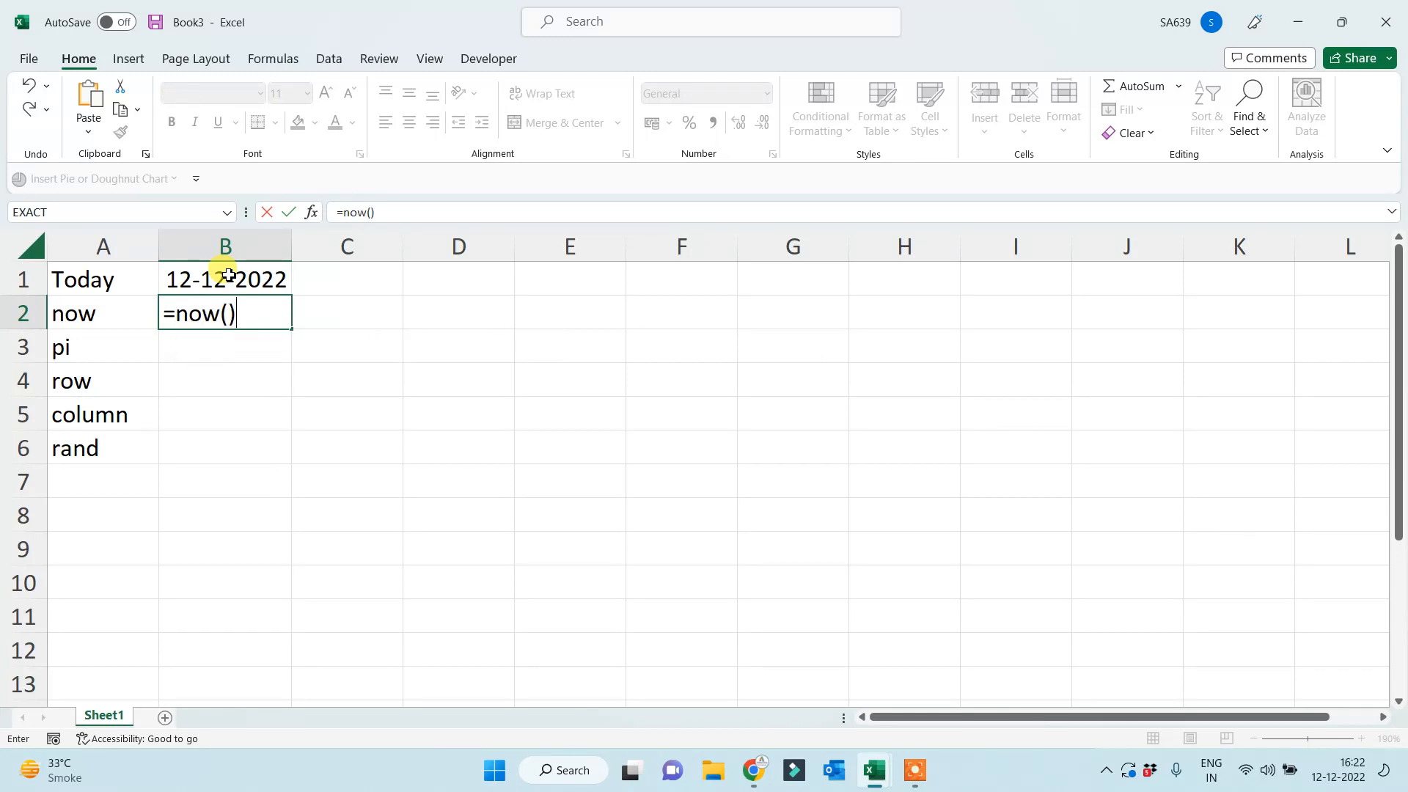
pyautogui.press('Return')
pyautogui.write('=pi()')
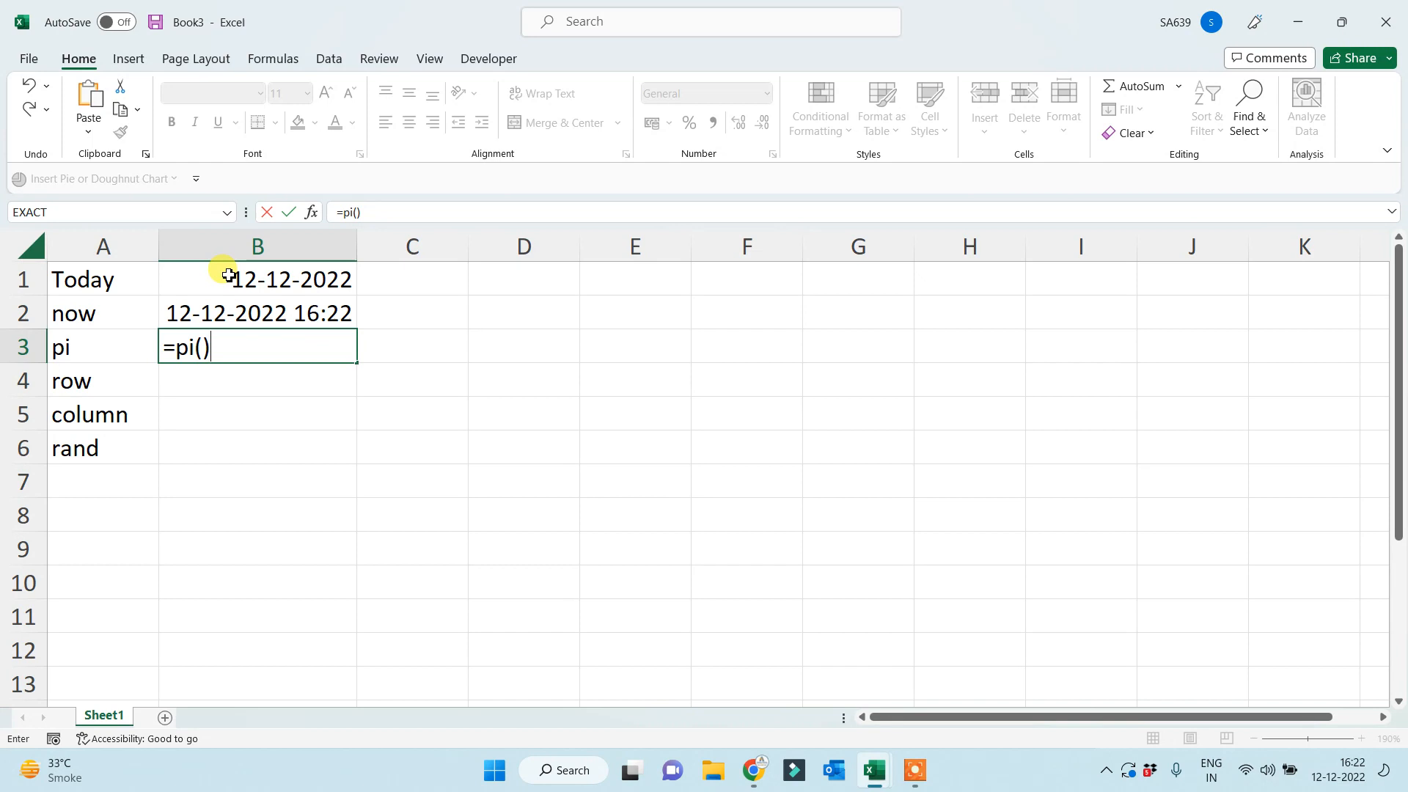
pyautogui.press('Return')
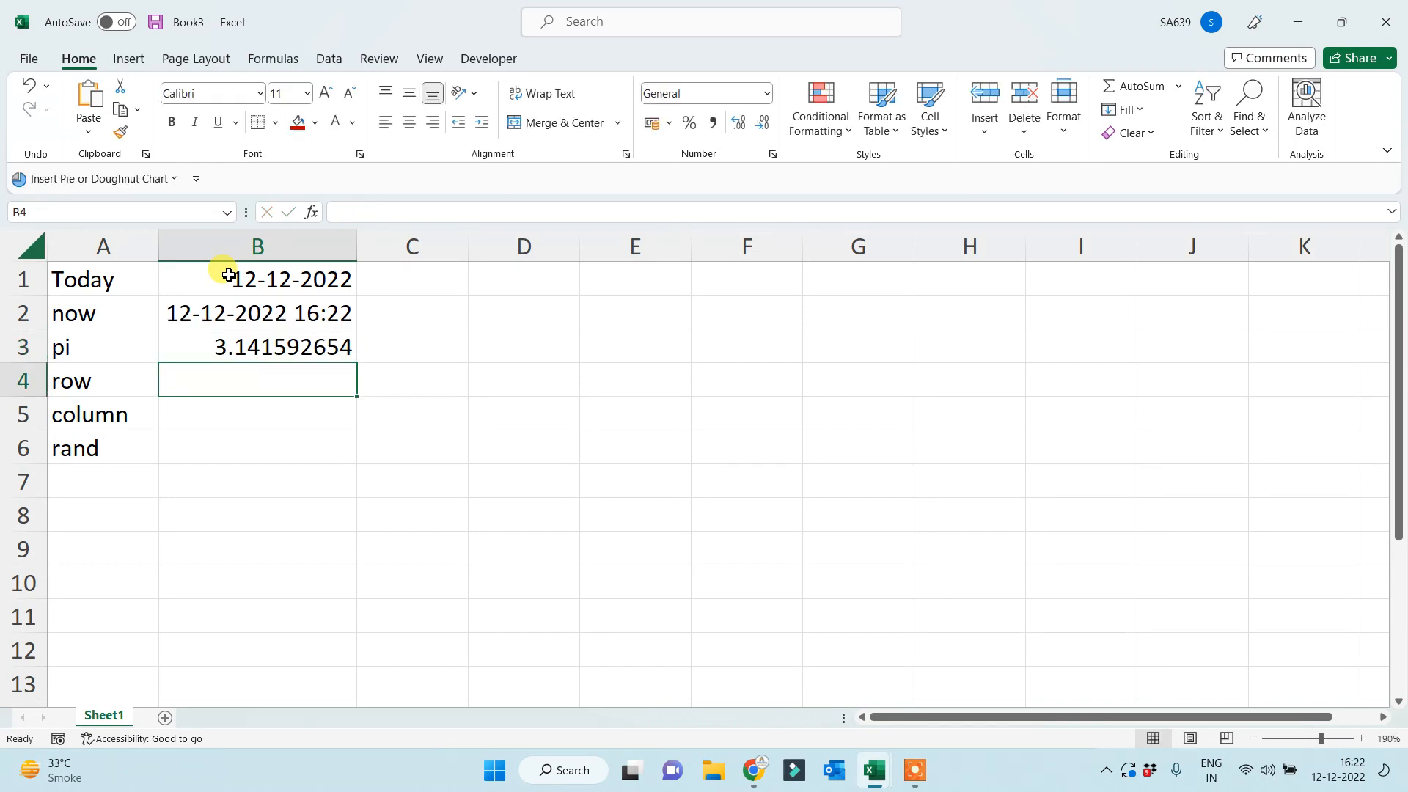
# Enter =ROW(), =COLUMN() and =RAND() in B4 to B6.
pyautogui.write('=row()')
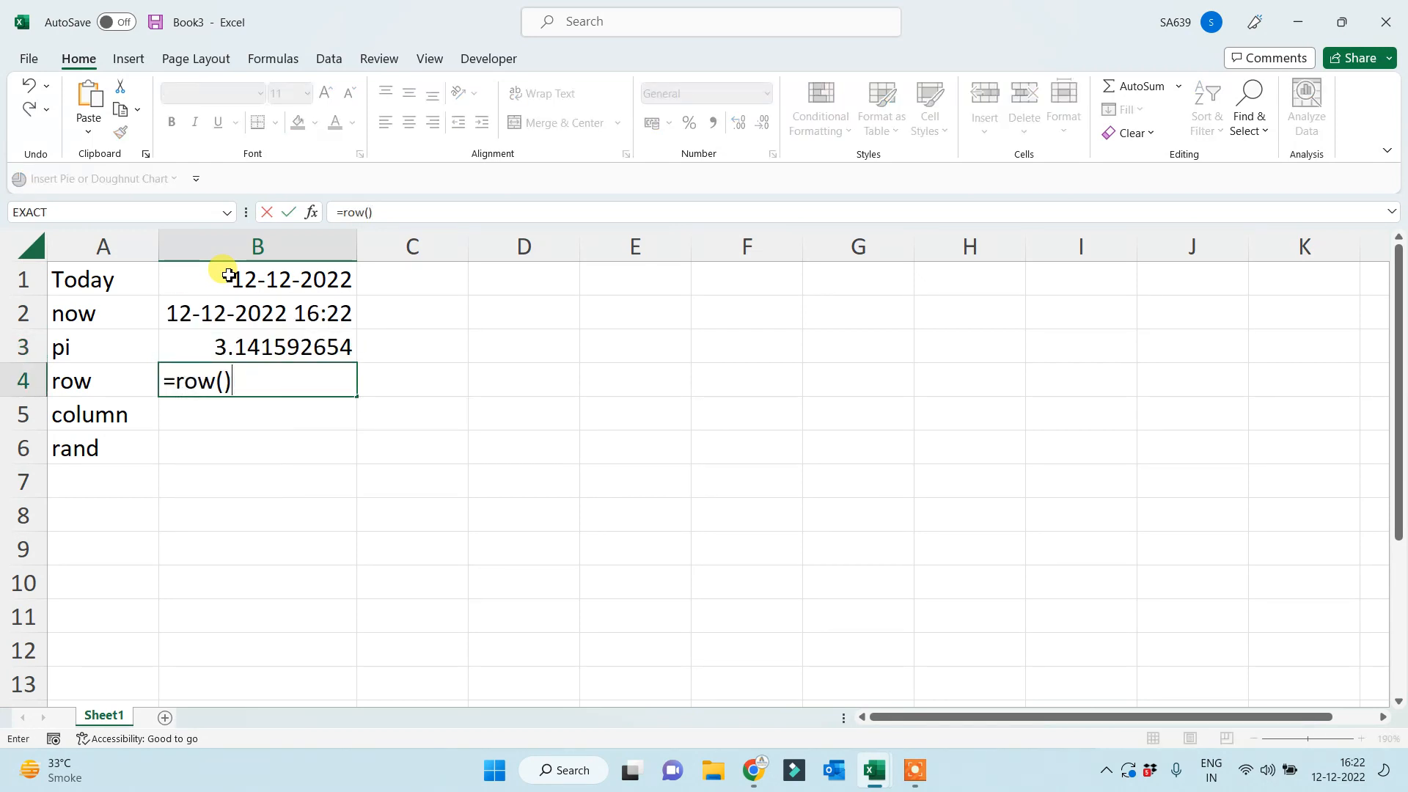
pyautogui.press('Return')
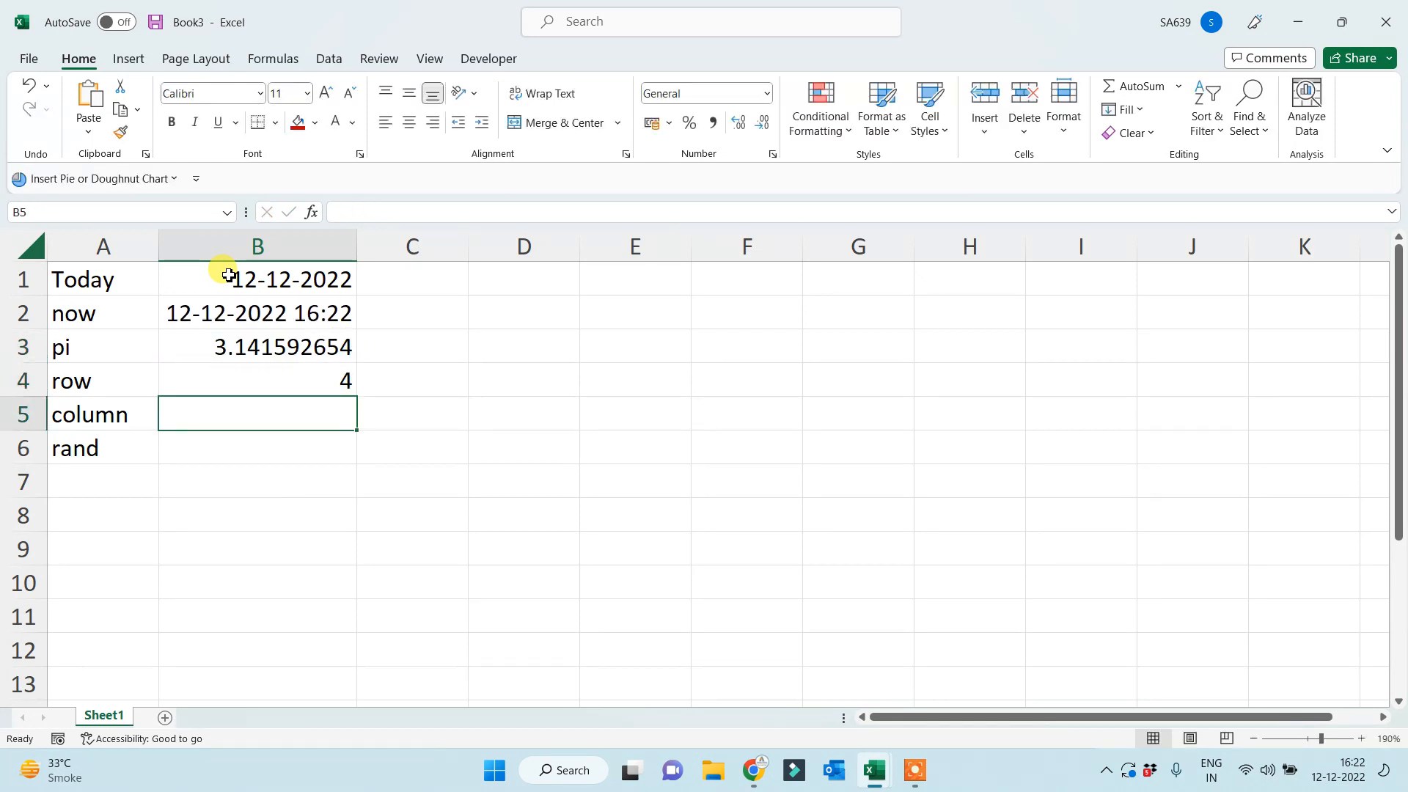
pyautogui.write('=c')
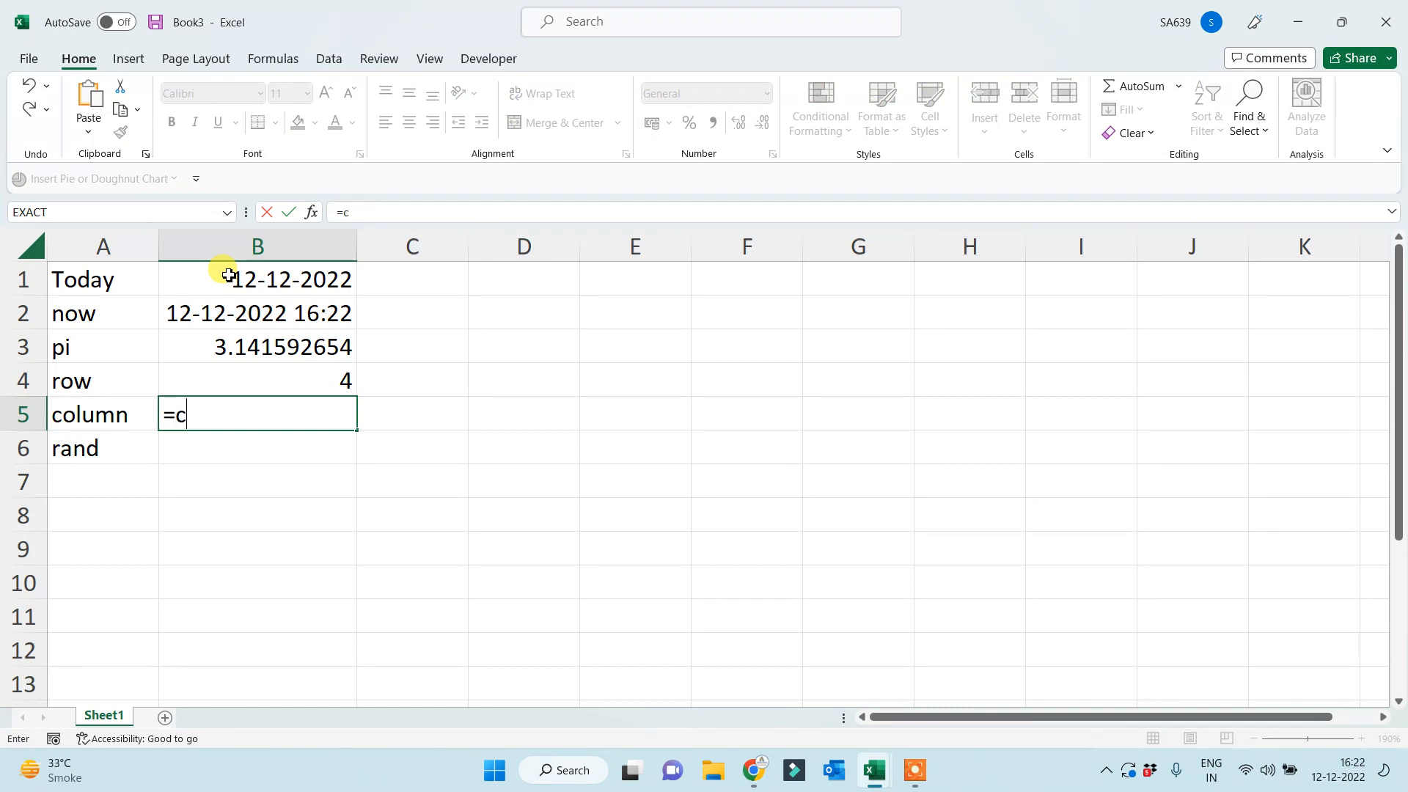
pyautogui.write('olumn()')
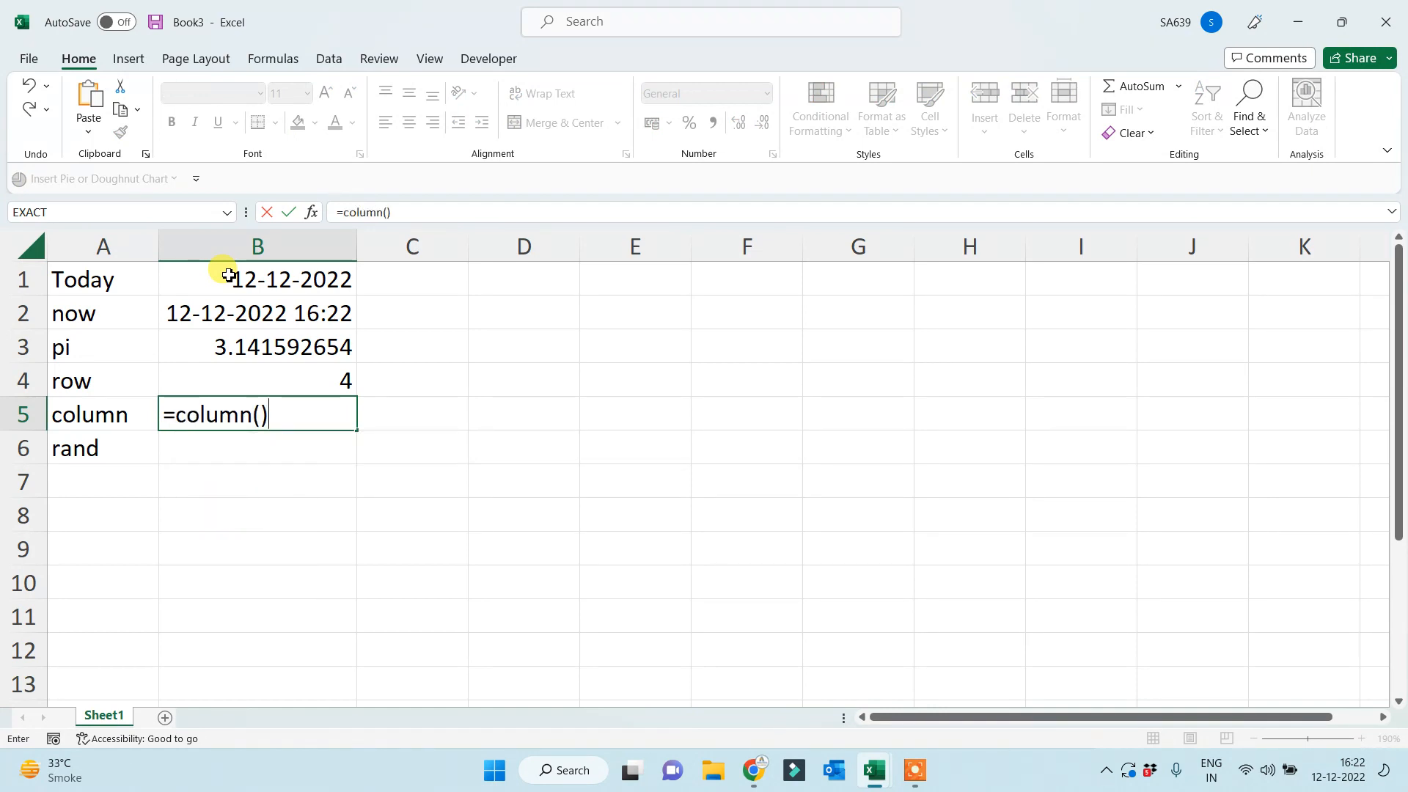
pyautogui.press('Return')
pyautogui.write('=rand')
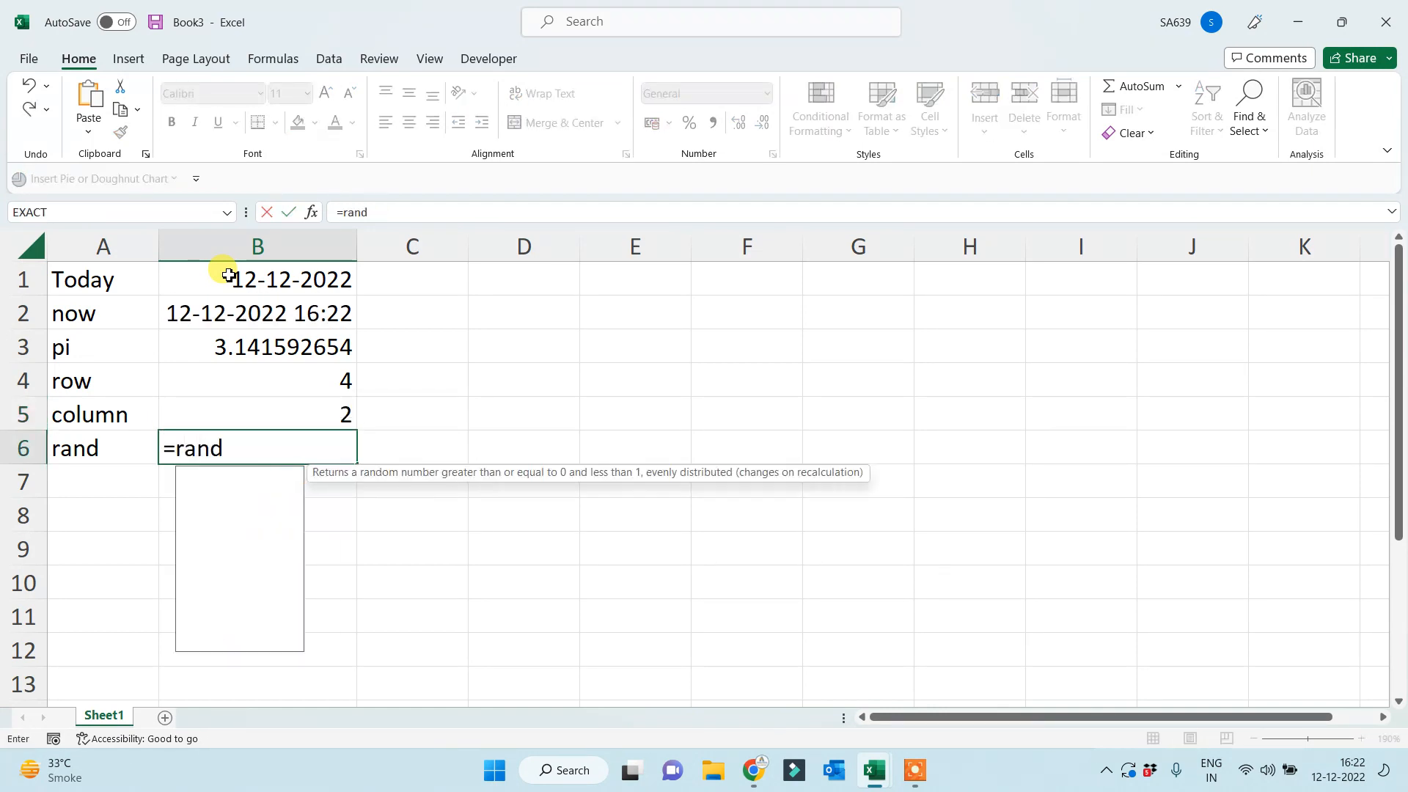
pyautogui.write('()')
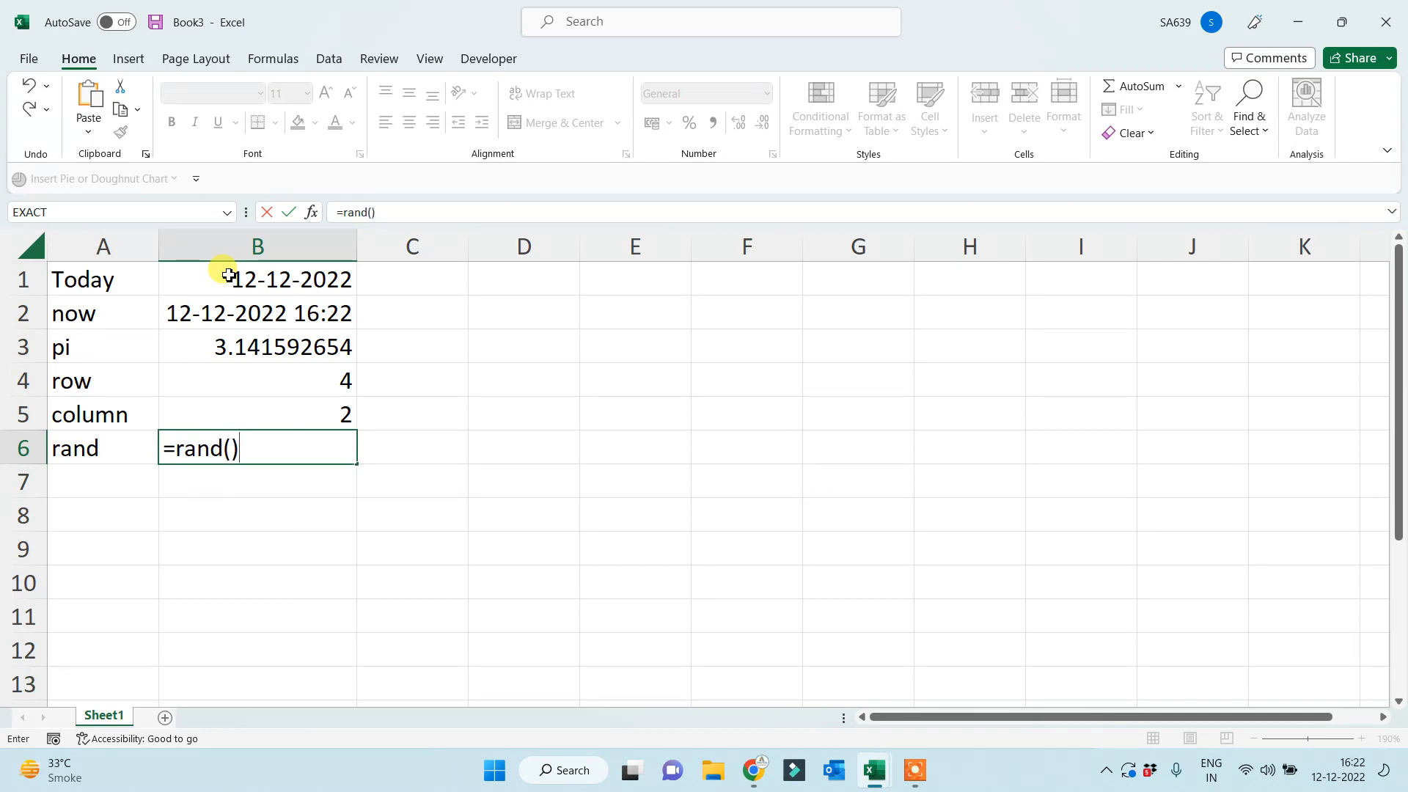
pyautogui.press('Return')
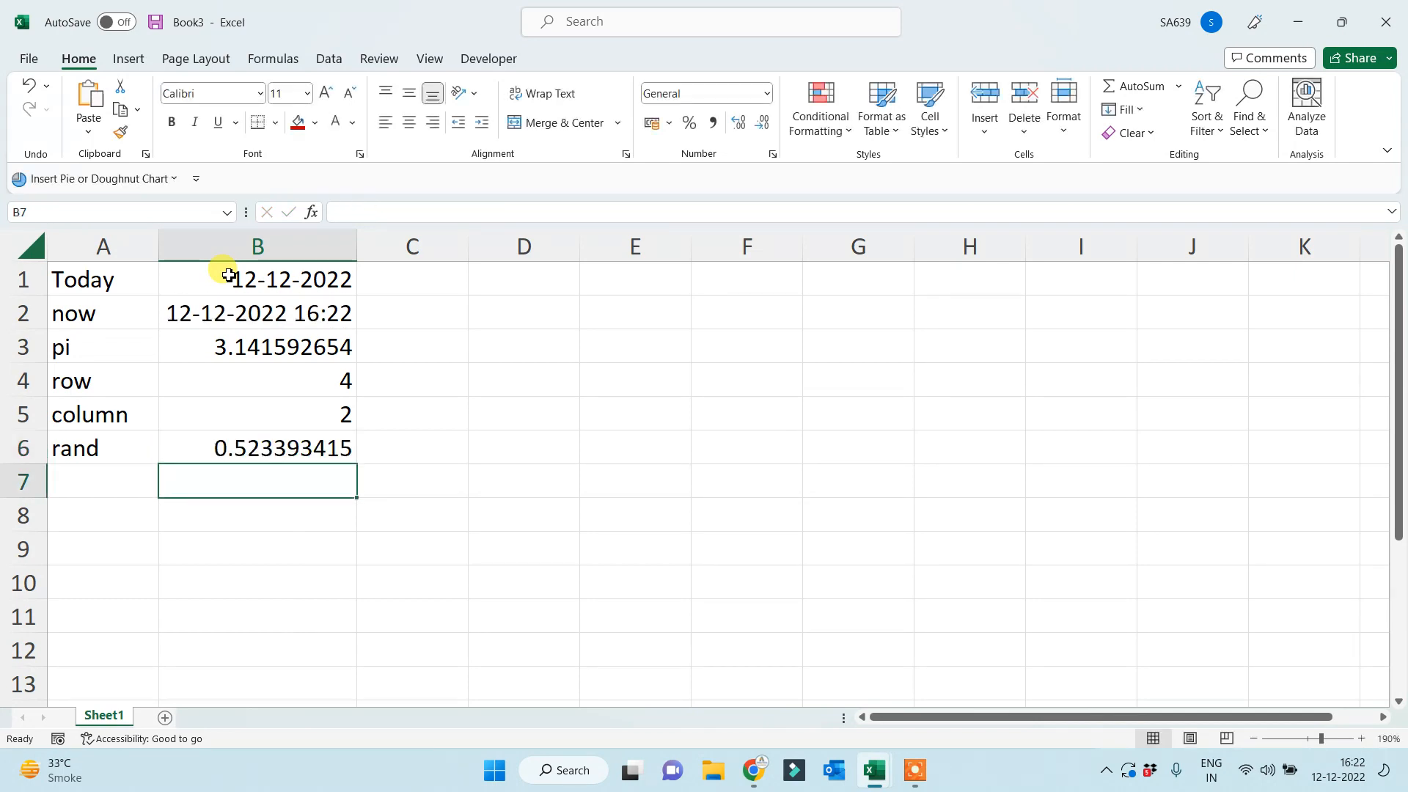
# Label A8 'randbetween' and autofit column A to fit it.
pyautogui.press('Left')
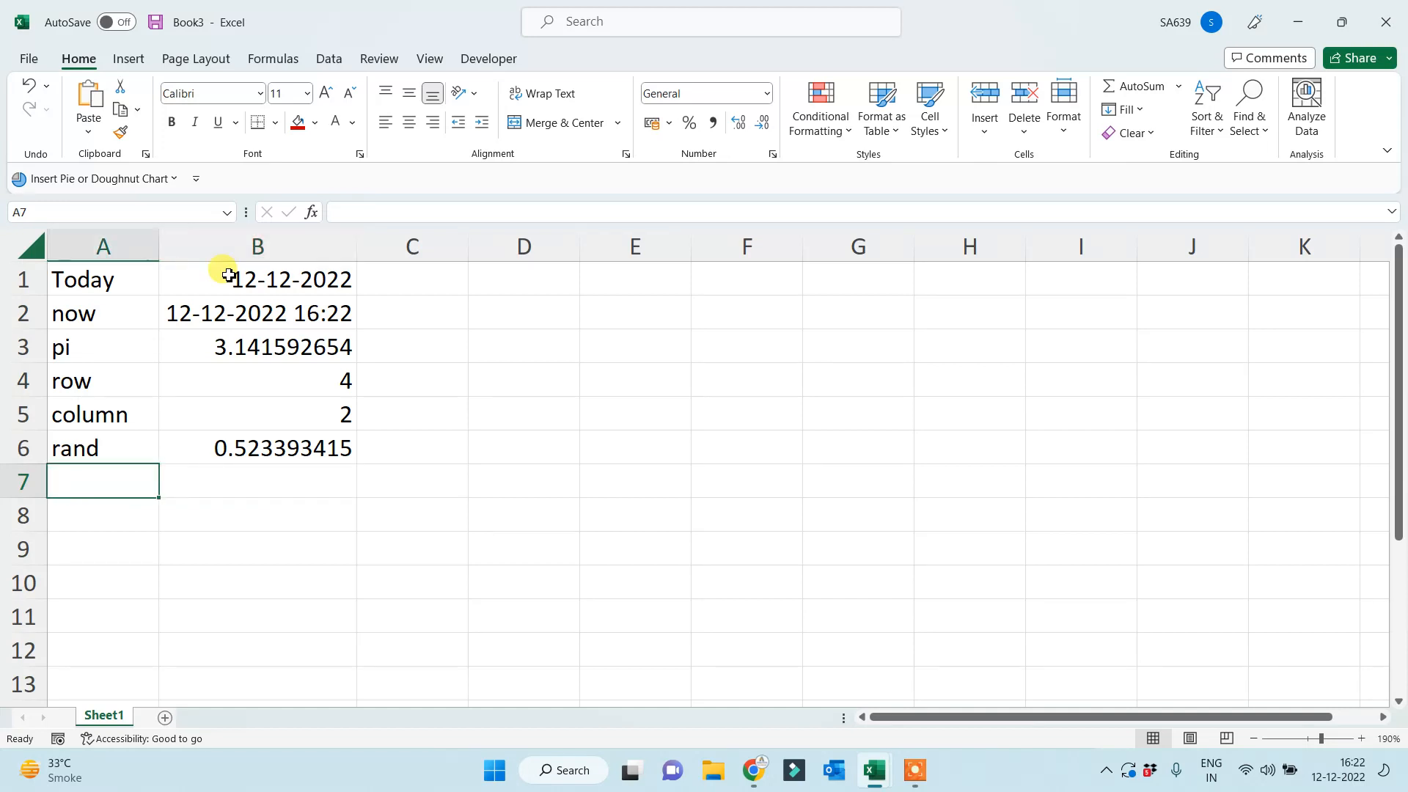
pyautogui.press('Down')
pyautogui.write('randbetween')
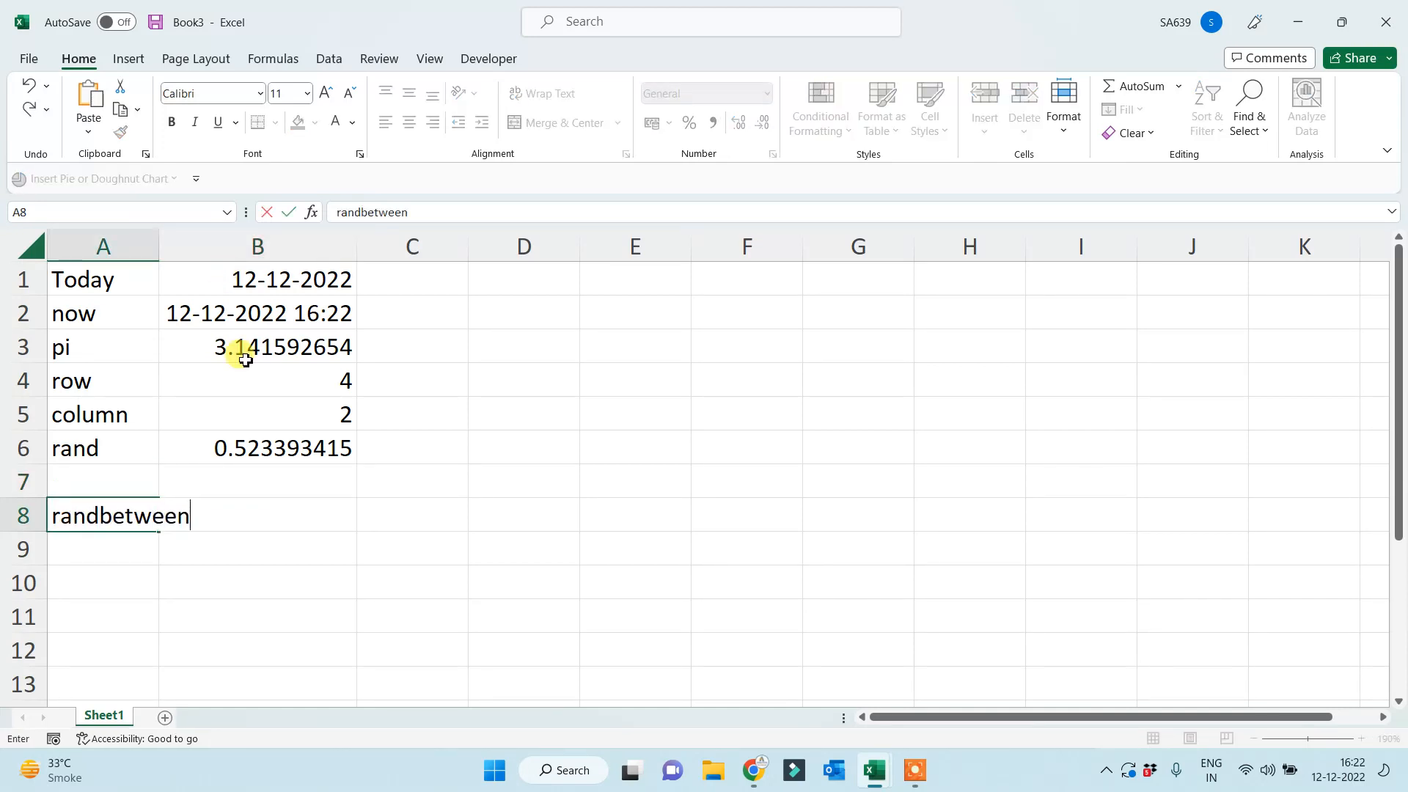
pyautogui.click(195, 572)
pyautogui.doubleClick(163, 240)
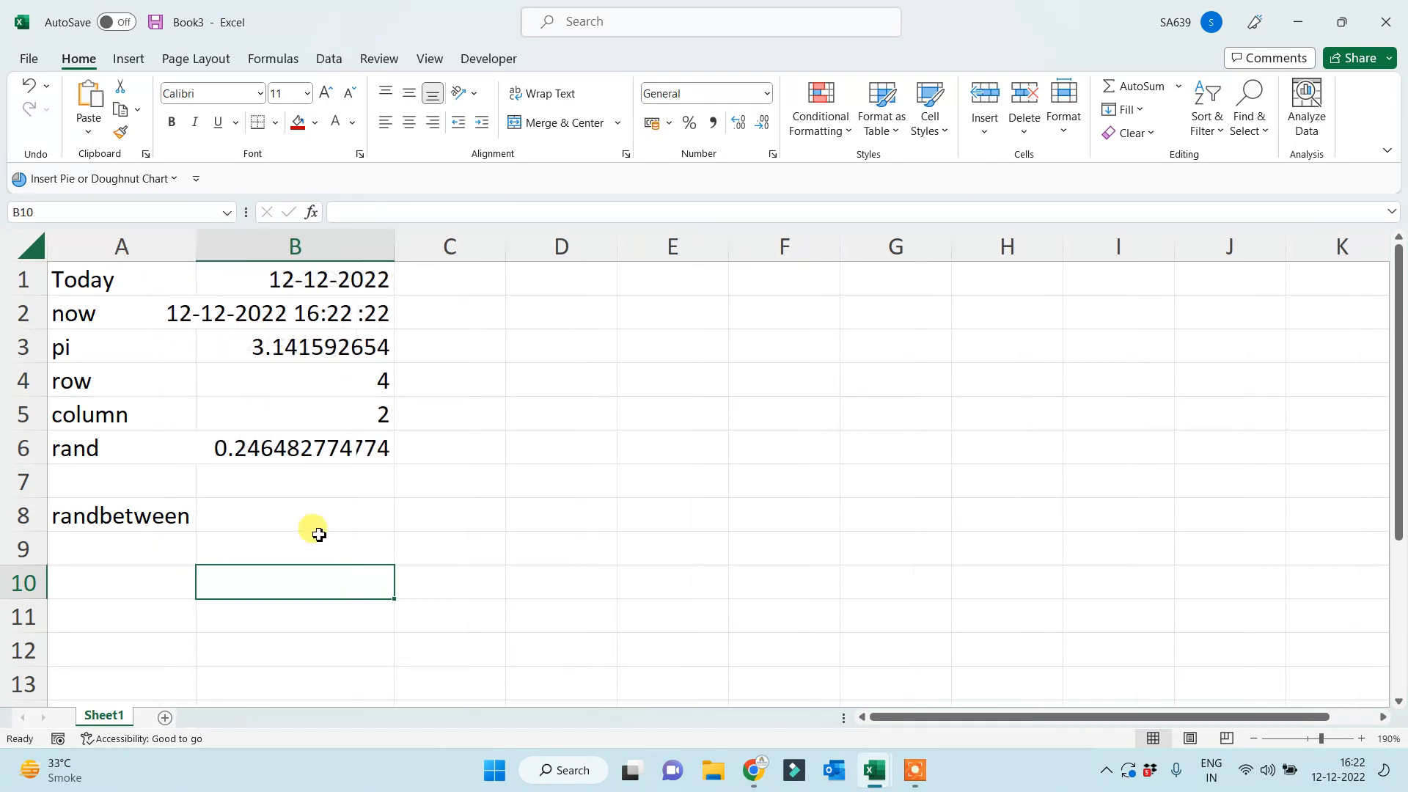
# Enter =RANDBETWEEN(1000,10000) in B8 for a random number.
pyautogui.press('Up')
pyautogui.press('Up')
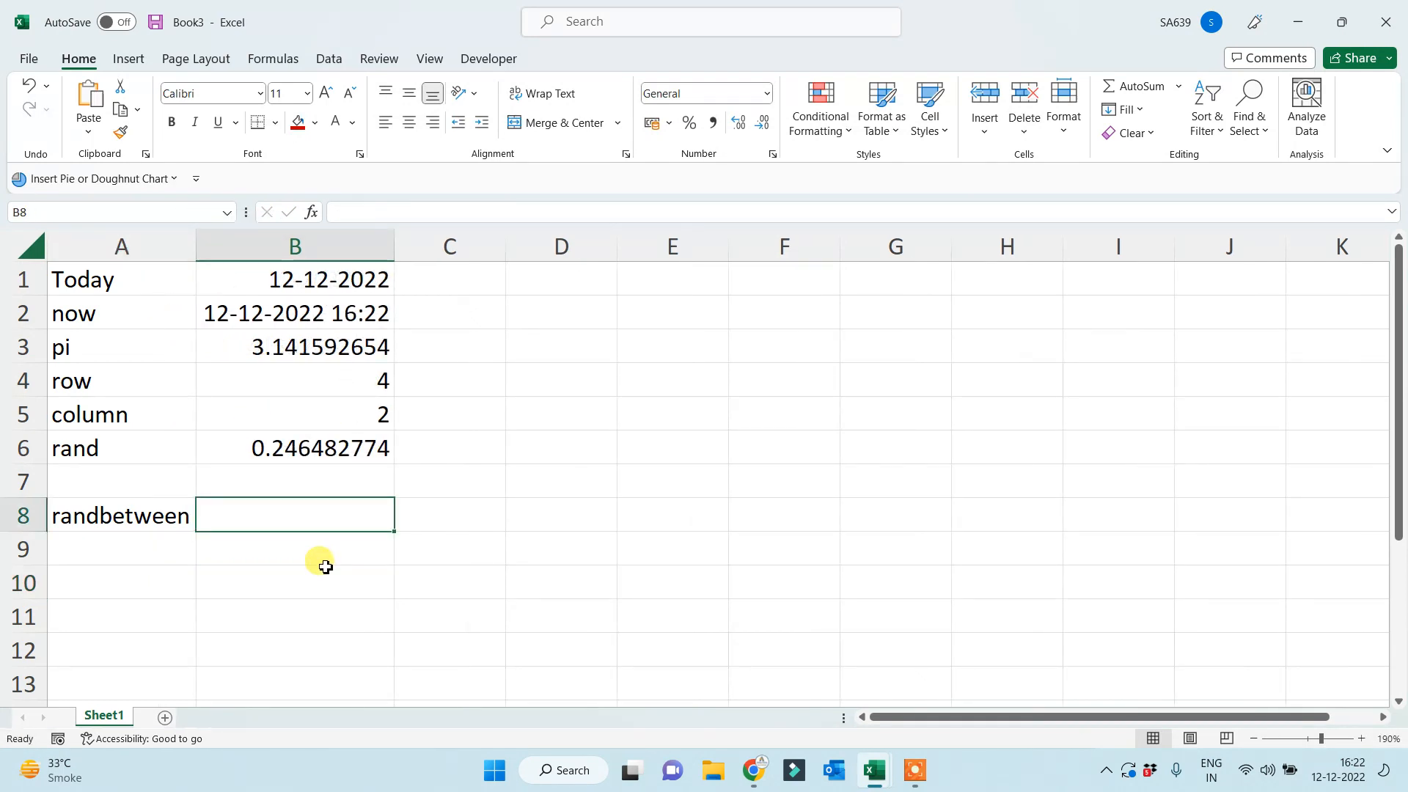
pyautogui.write('=rand')
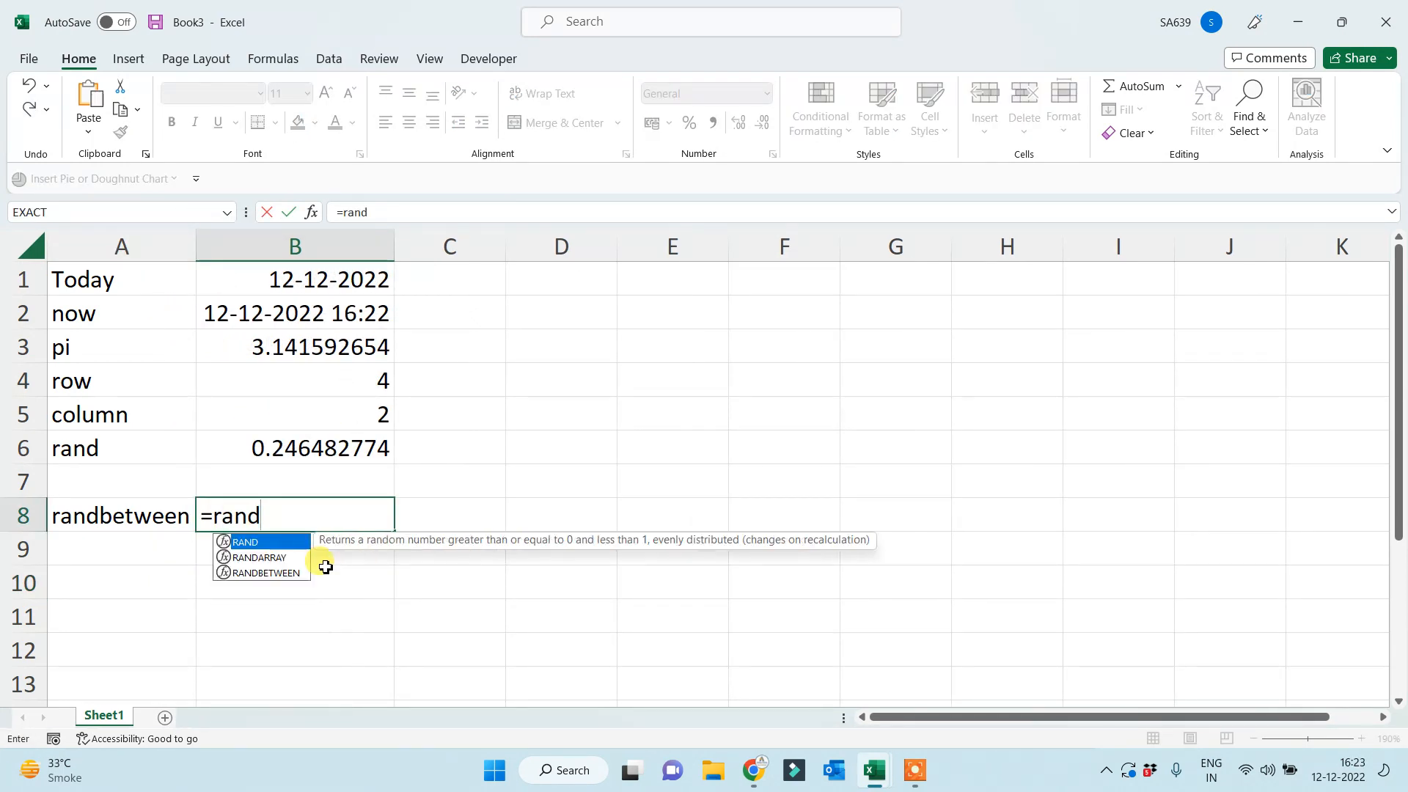
pyautogui.press('Down')
pyautogui.press('Down')
pyautogui.press('Tab')
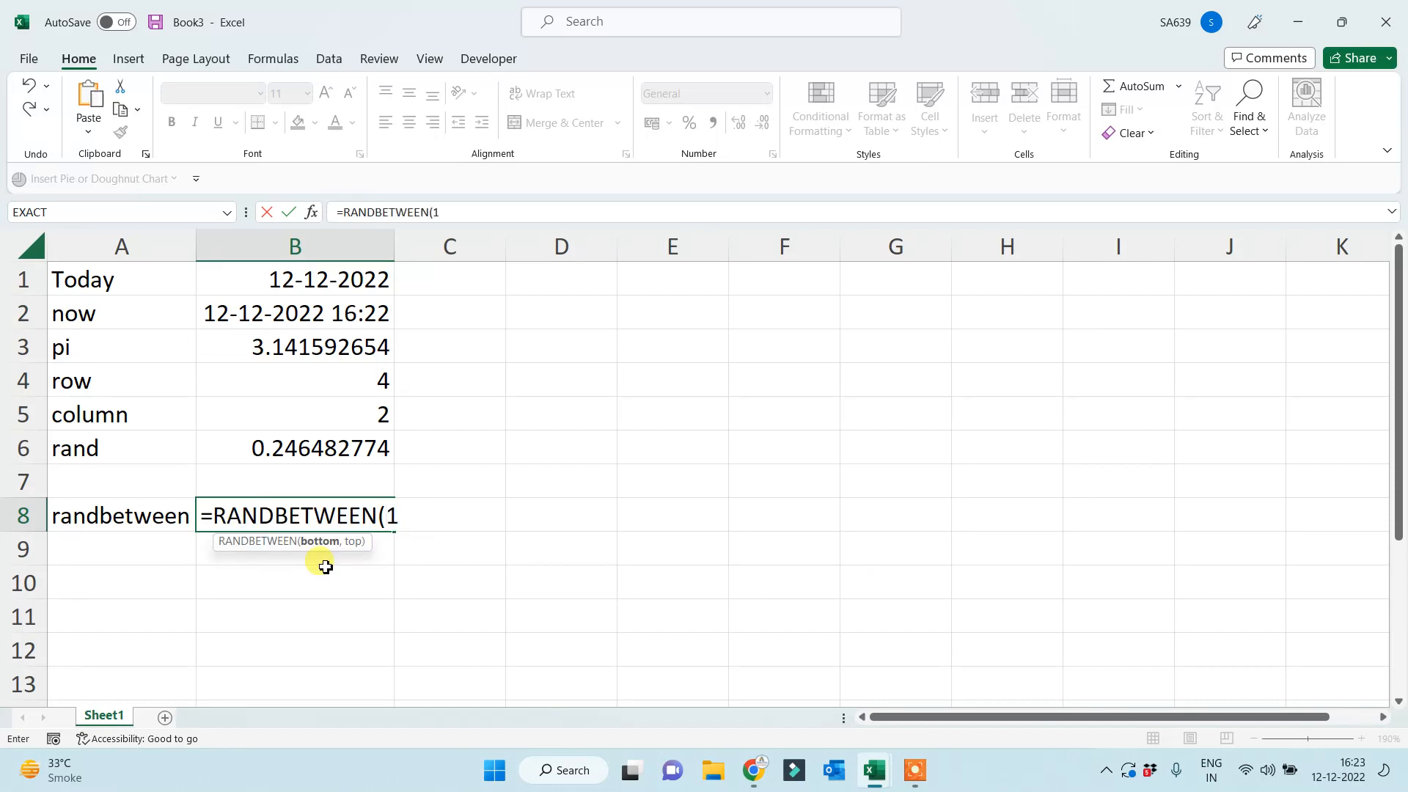
pyautogui.write('1000,10000')
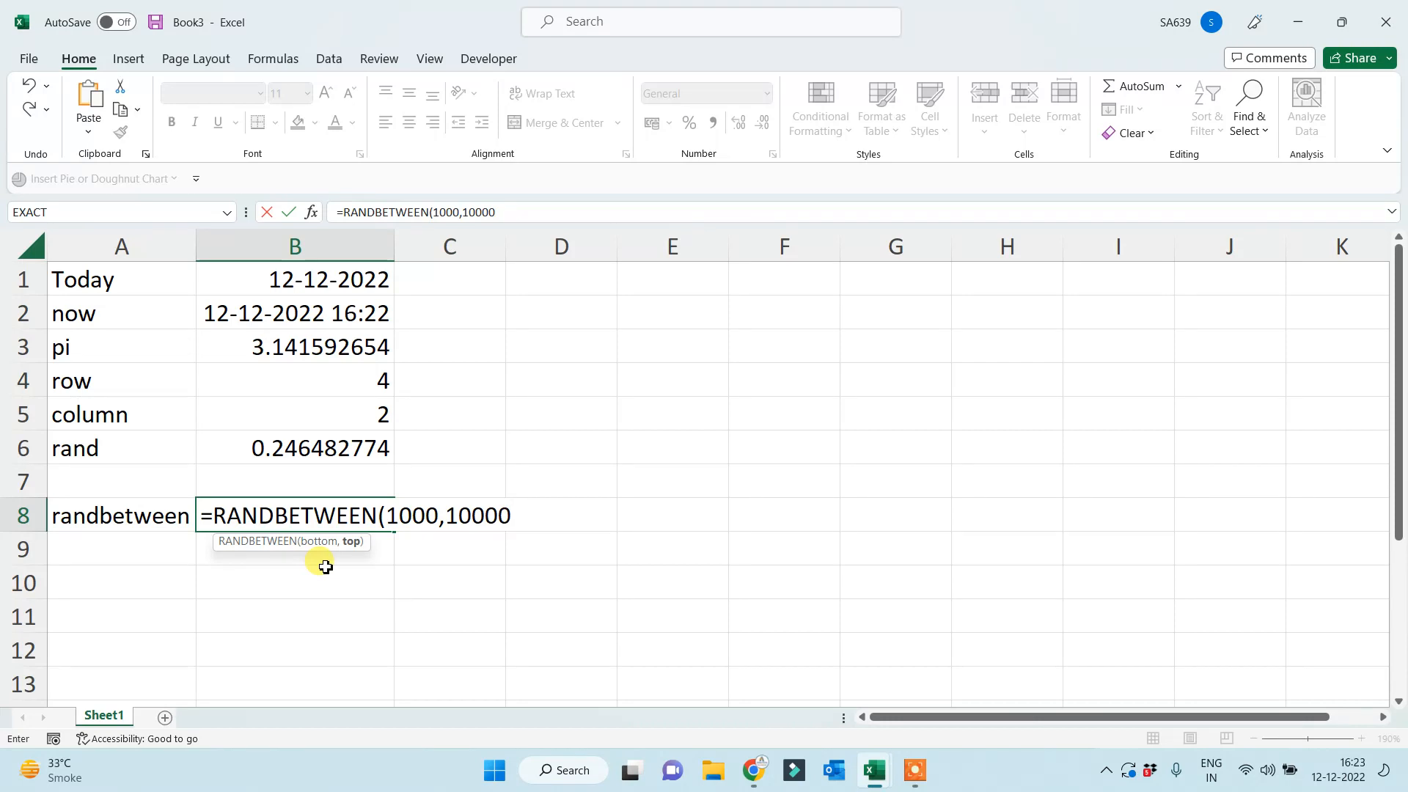
pyautogui.write(')')
pyautogui.press('Return')
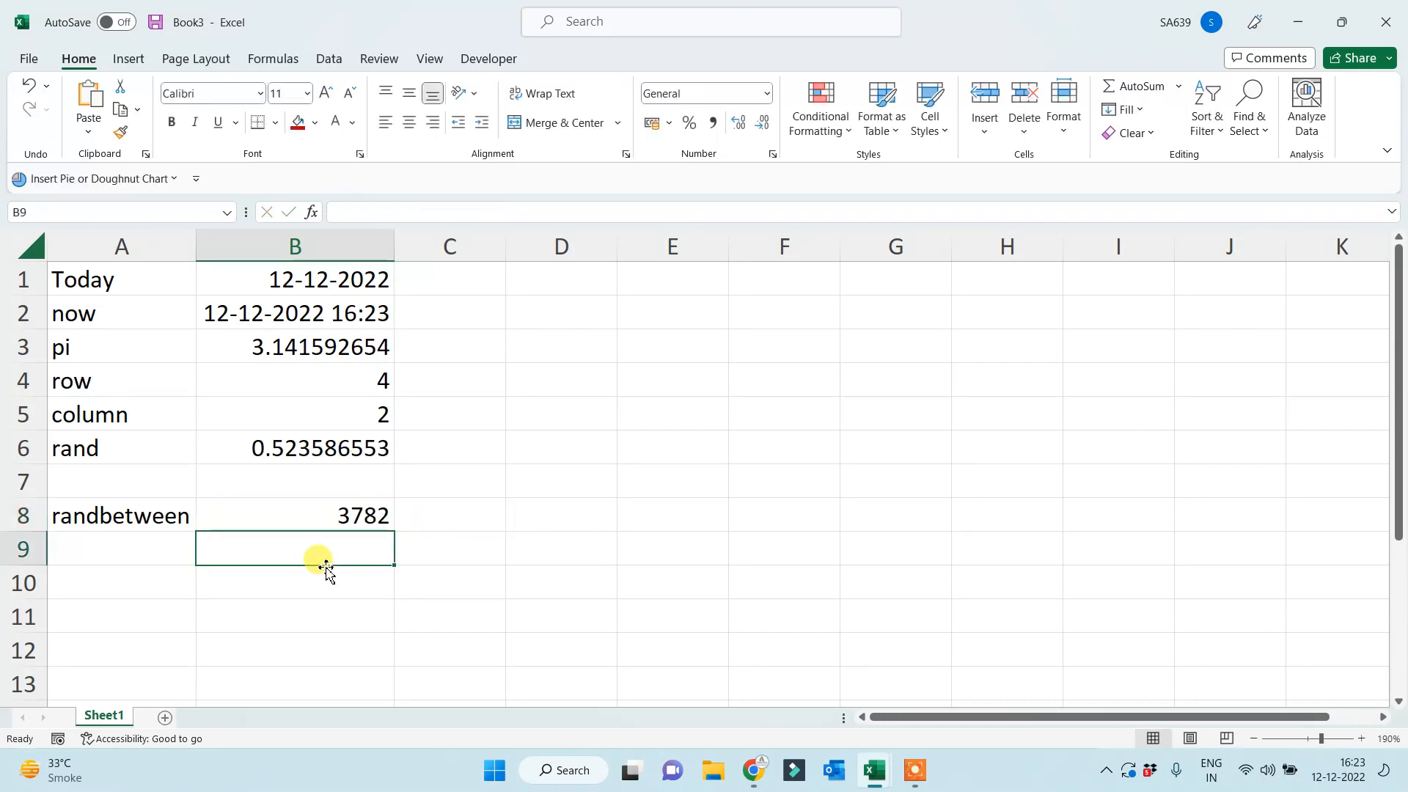
# List the labels sum, max, min, average and product in A10 to A14.
pyautogui.click(110, 608)
pyautogui.scroll(-1, 135, 557)
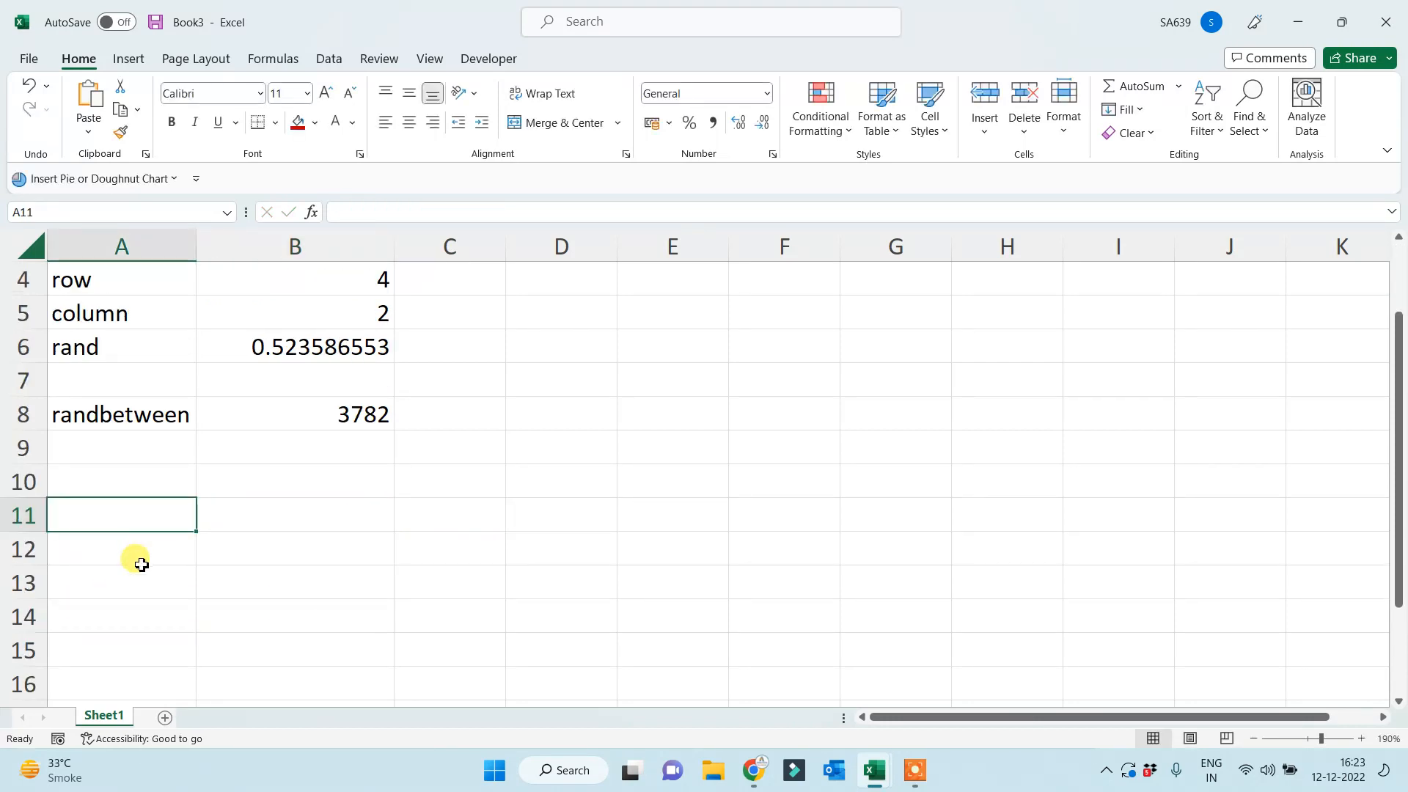
pyautogui.click(129, 484)
pyautogui.write('sum')
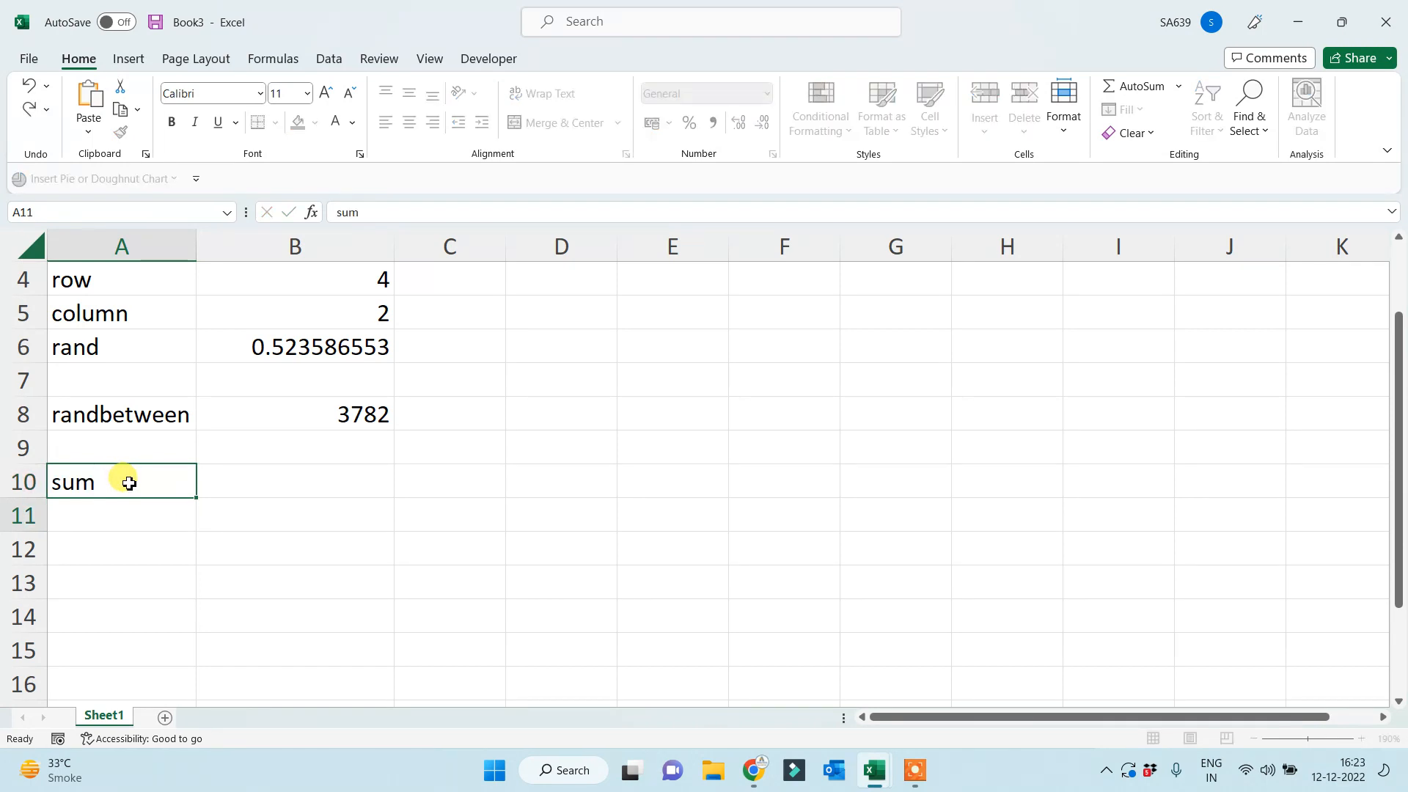
pyautogui.press('Return')
pyautogui.write('max')
pyautogui.press('Return')
pyautogui.write('min')
pyautogui.press('Return')
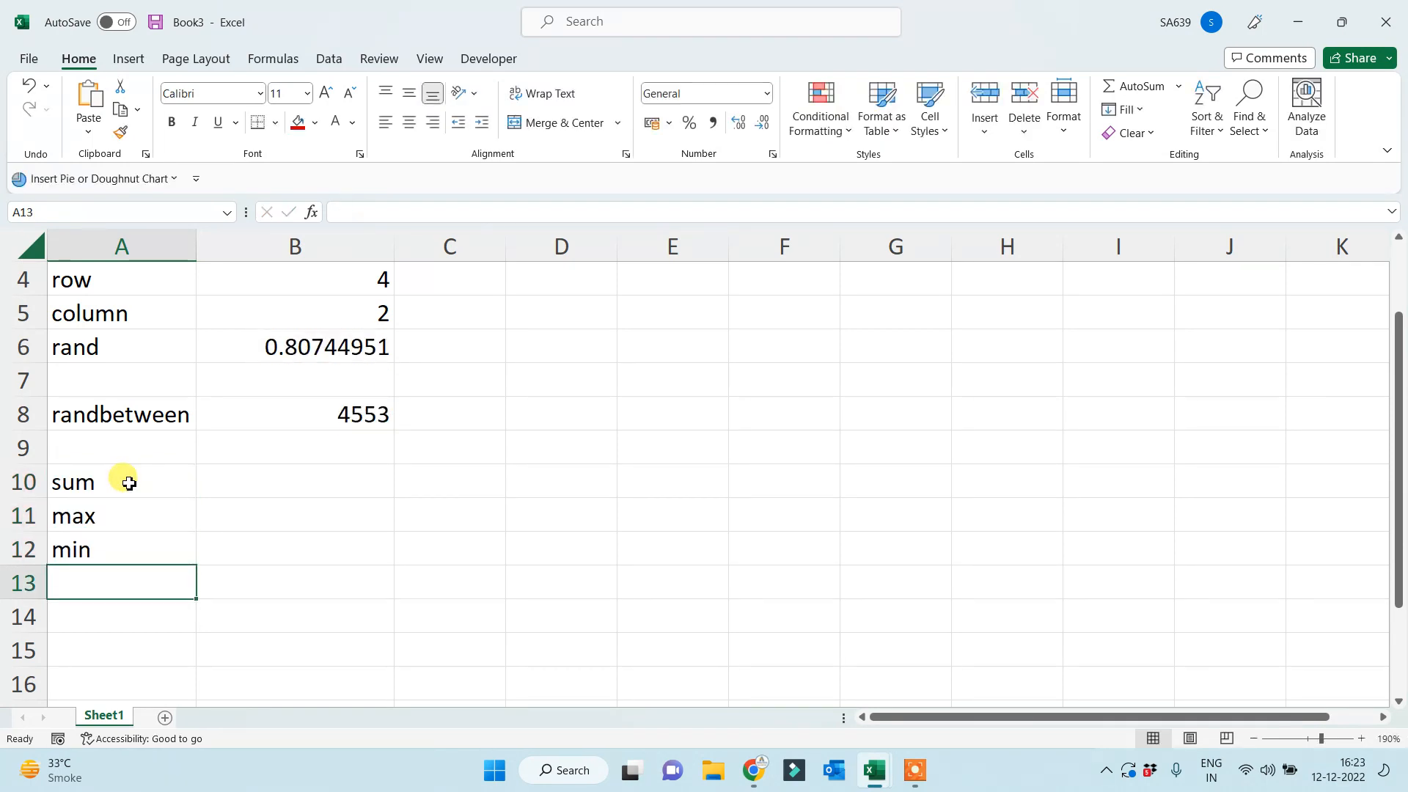
pyautogui.write('average')
pyautogui.press('Return')
pyautogui.write('product')
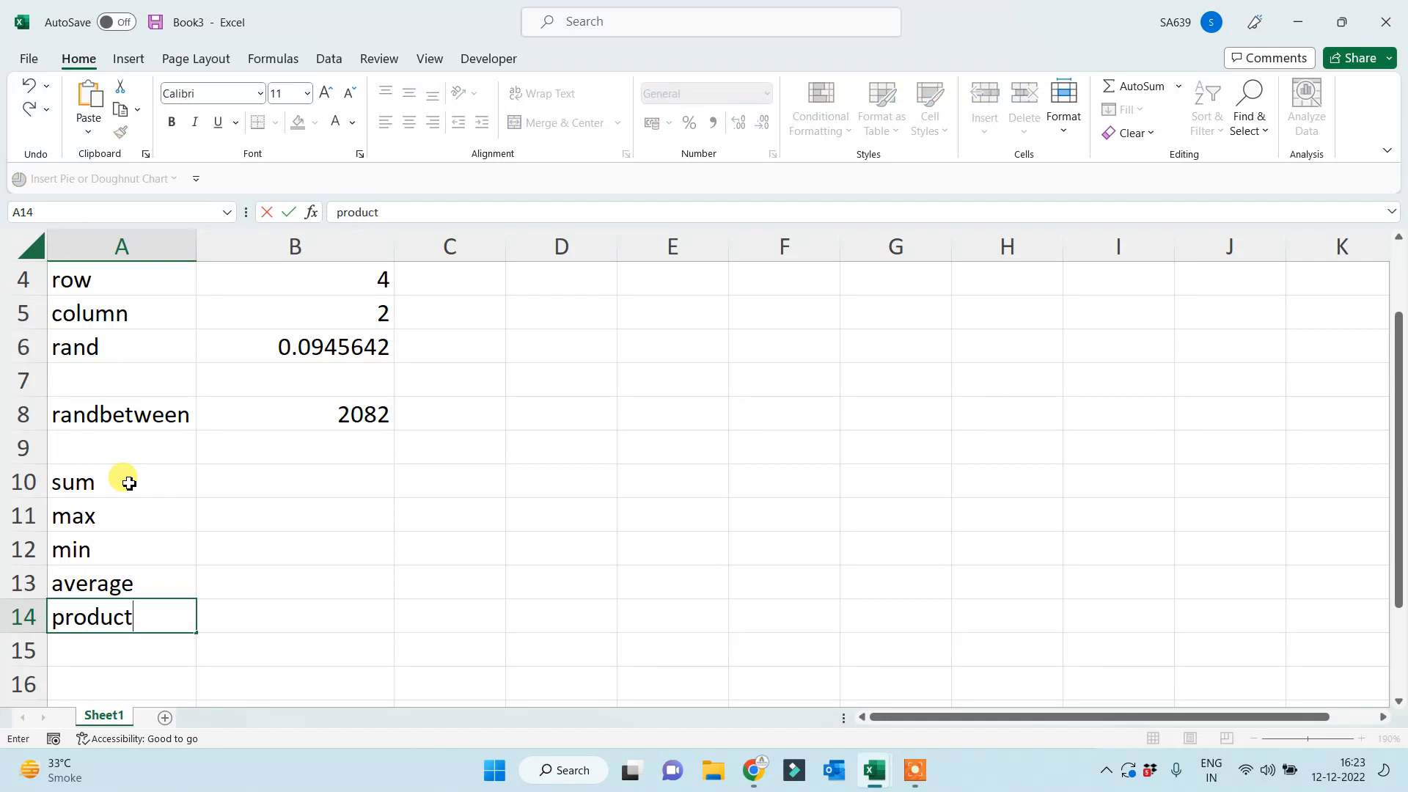
pyautogui.click(251, 481)
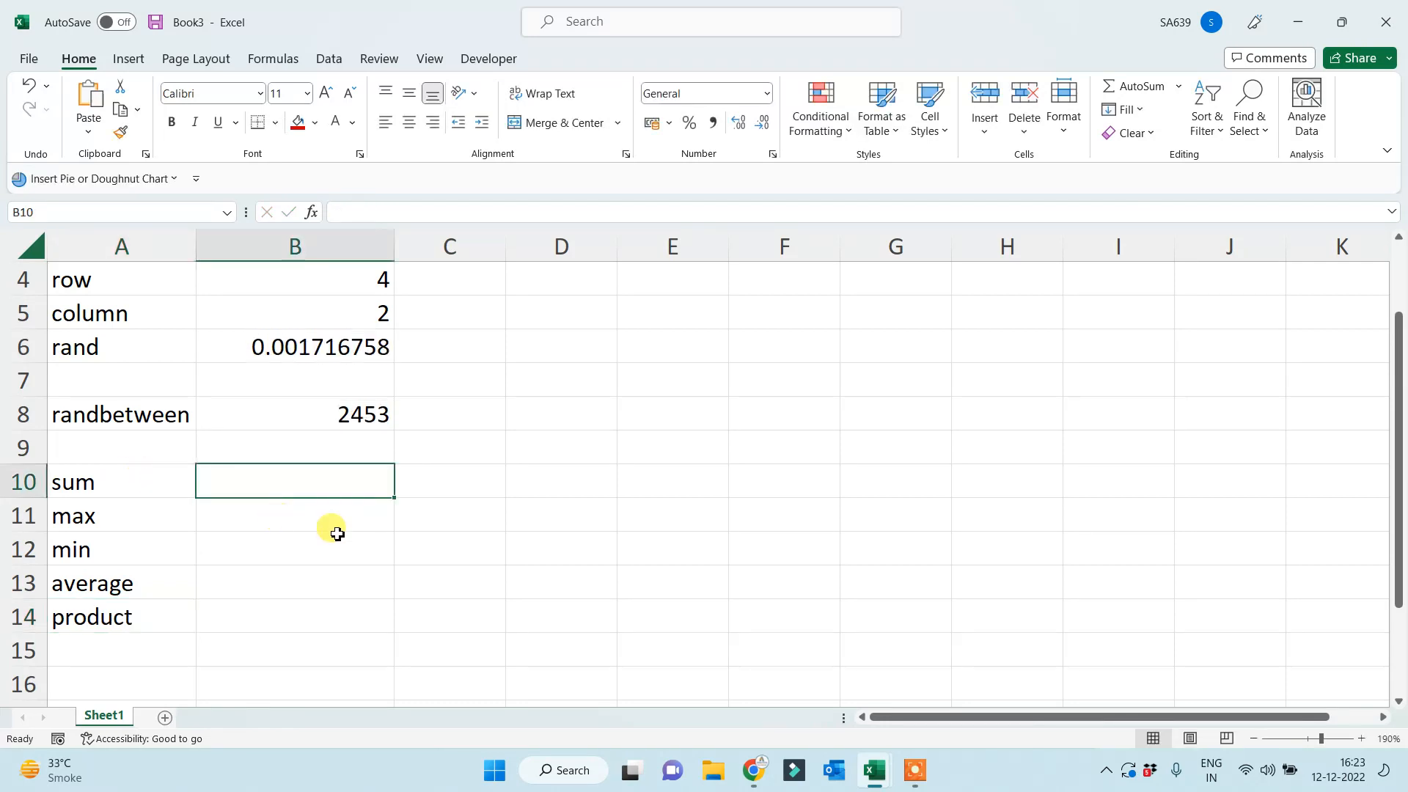
# Add the headers sub and marks in E10:F10 and subjects phy, che, math, bio below.
pyautogui.click(660, 481)
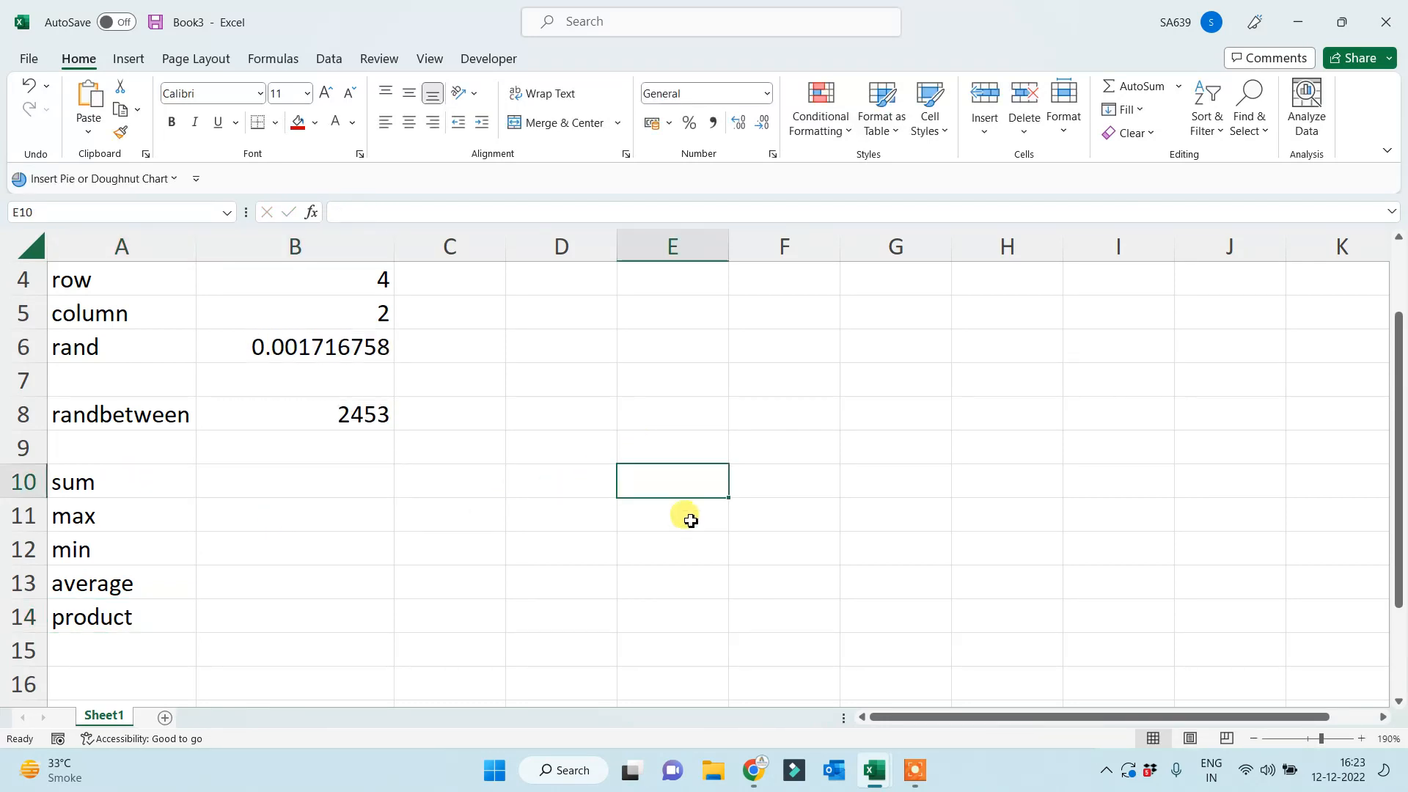
pyautogui.write('sub')
pyautogui.press('Tab')
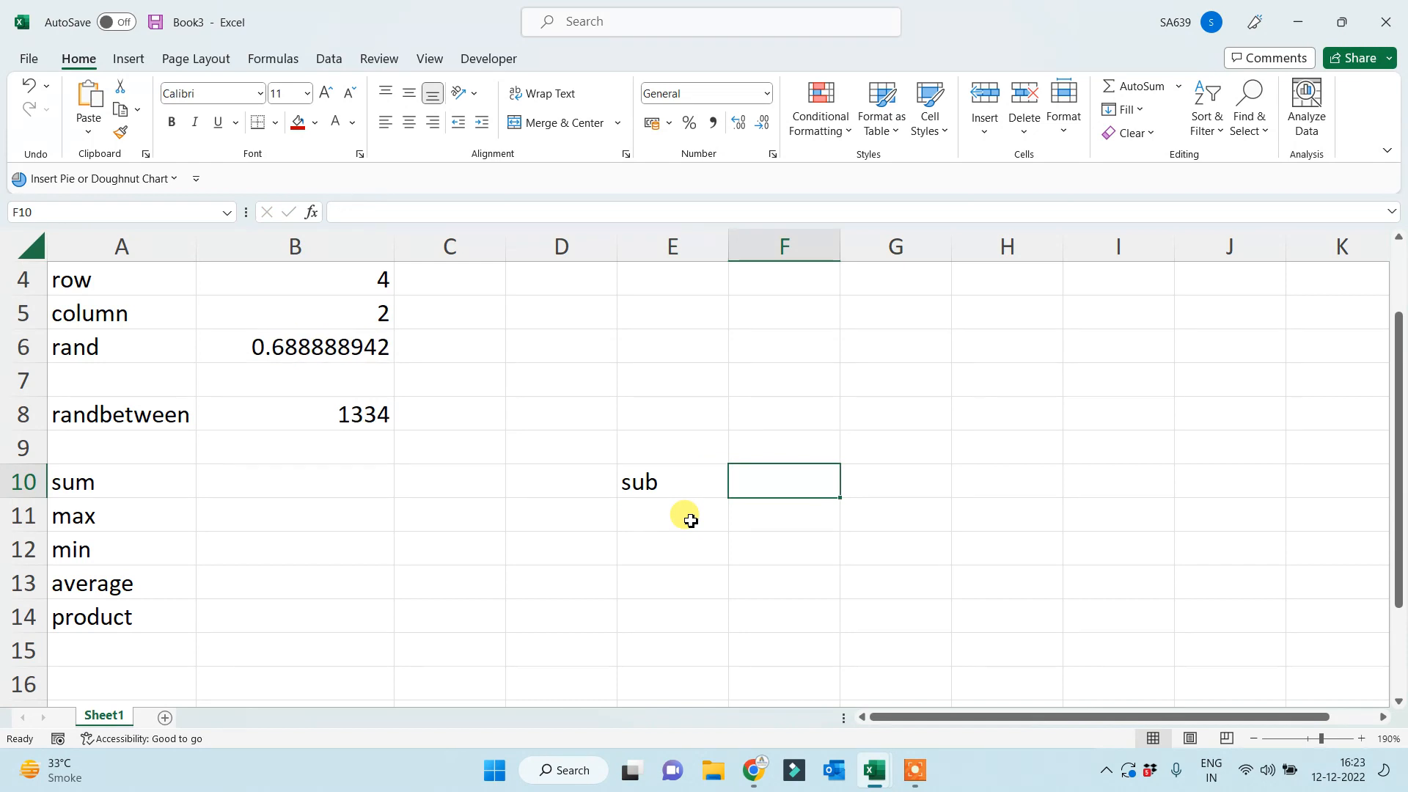
pyautogui.write('marks')
pyautogui.click(689, 522)
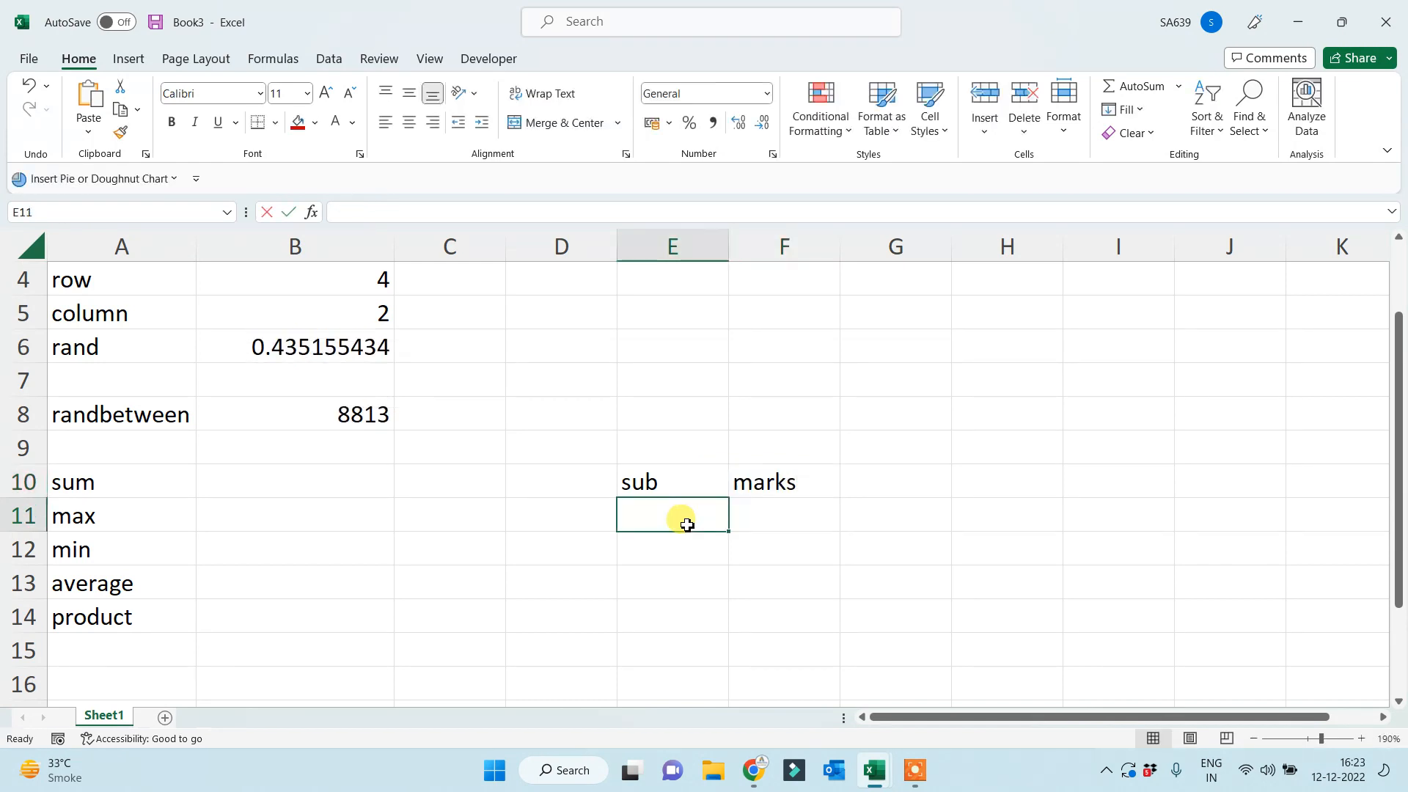
pyautogui.write('phy')
pyautogui.press('Return')
pyautogui.write('che')
pyautogui.press('Return')
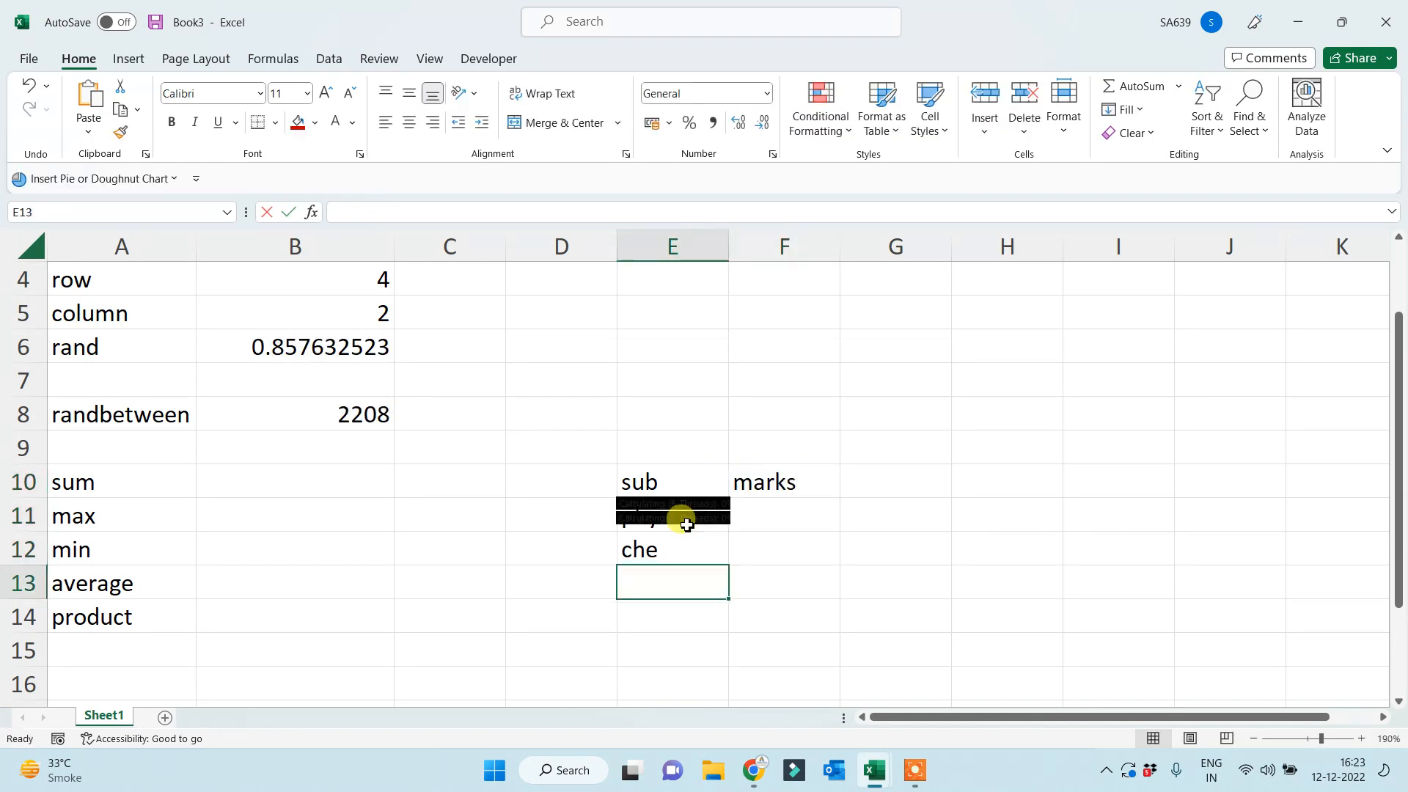
pyautogui.write('math')
pyautogui.press('Return')
pyautogui.write('bio')
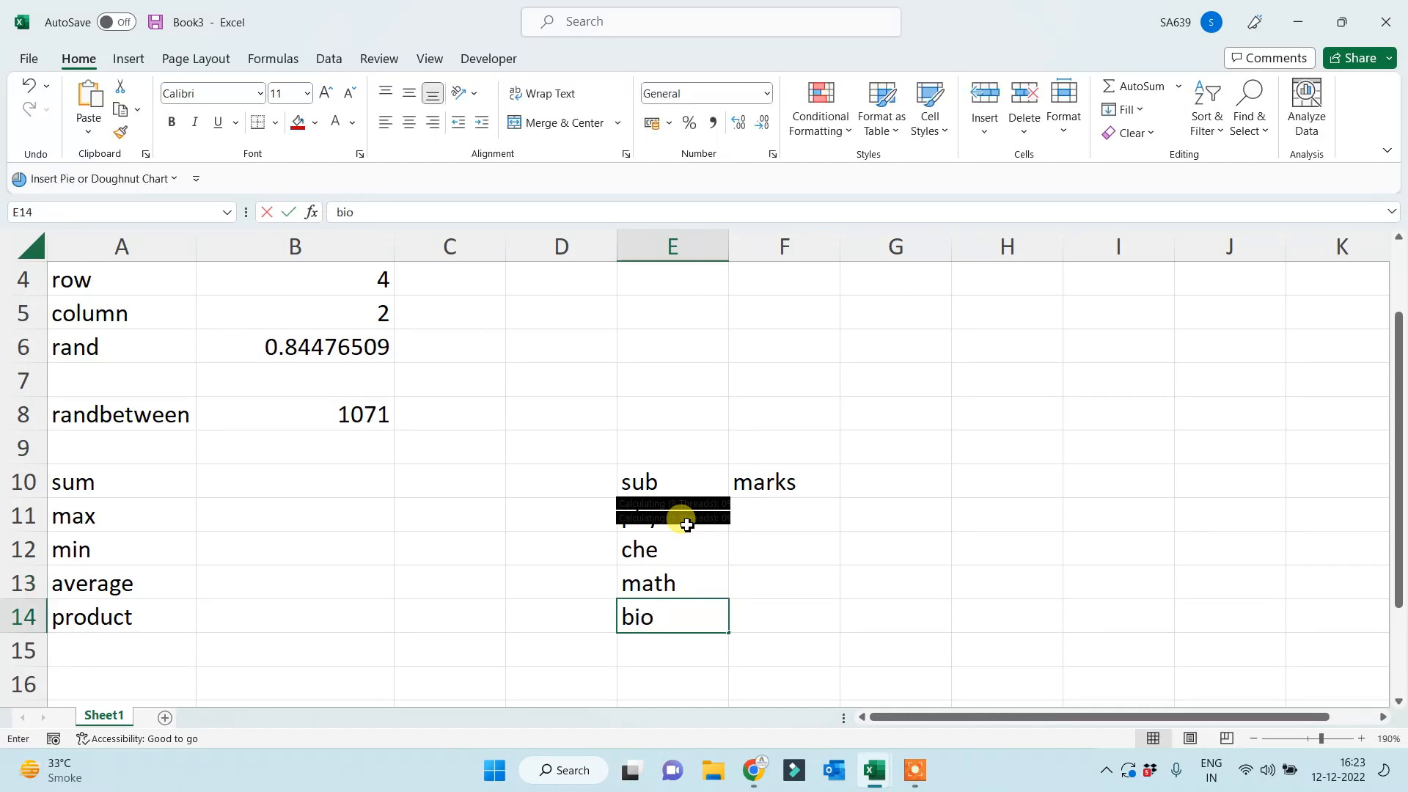
pyautogui.press('Return')
# Enter the marks 75, 95, 35 and 65 in F11 to F14.
pyautogui.click(805, 518)
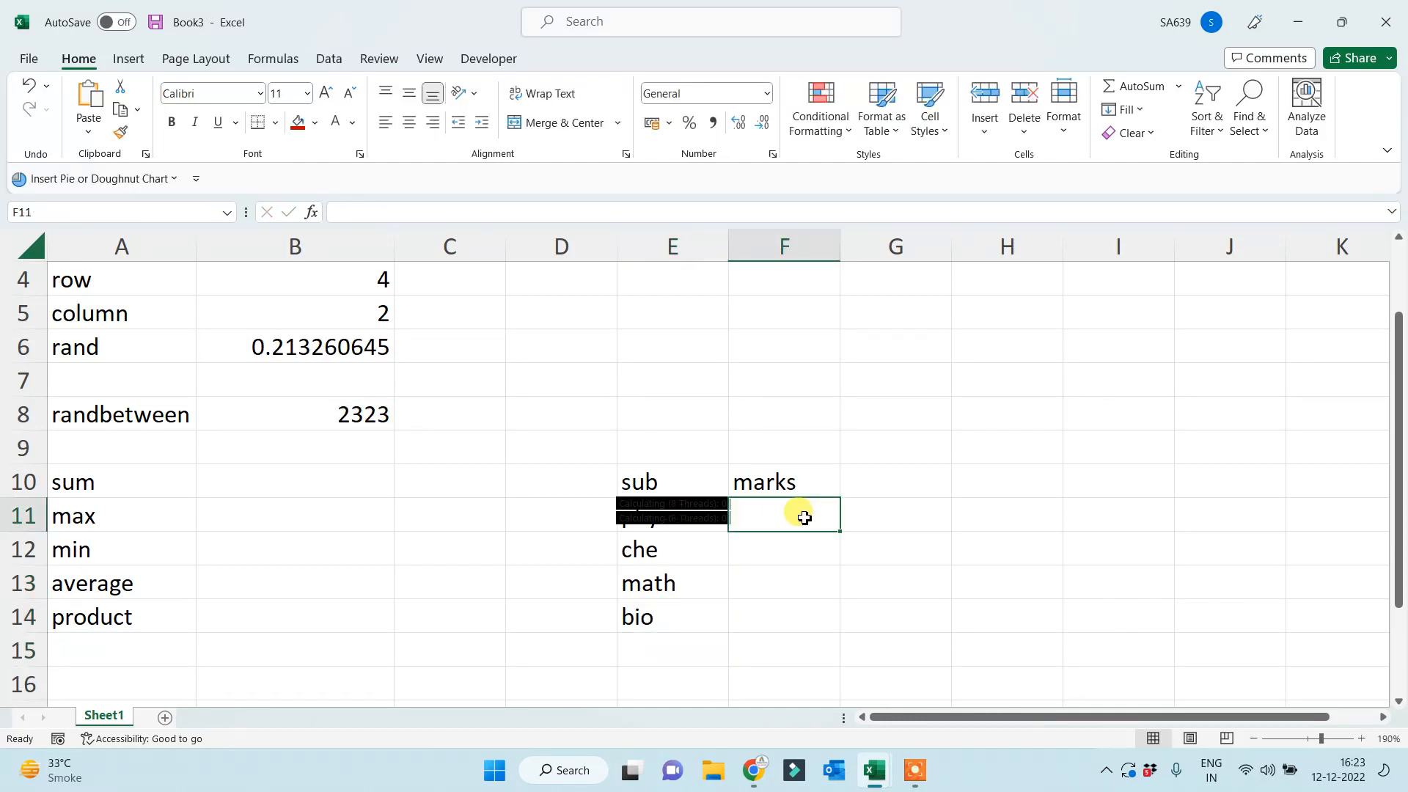
pyautogui.write('75')
pyautogui.press('Return')
pyautogui.write('95')
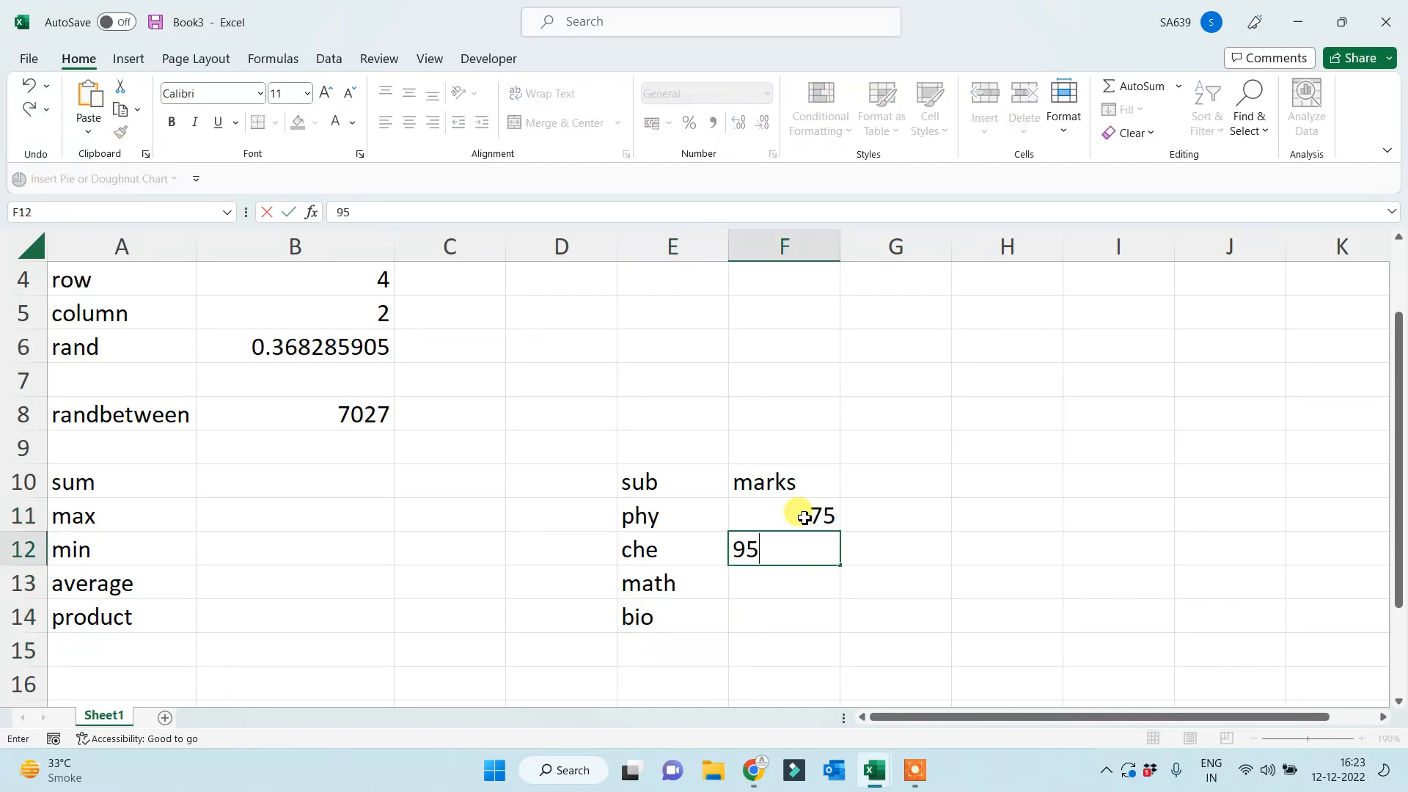
pyautogui.press('Return')
pyautogui.write('35')
pyautogui.press('Return')
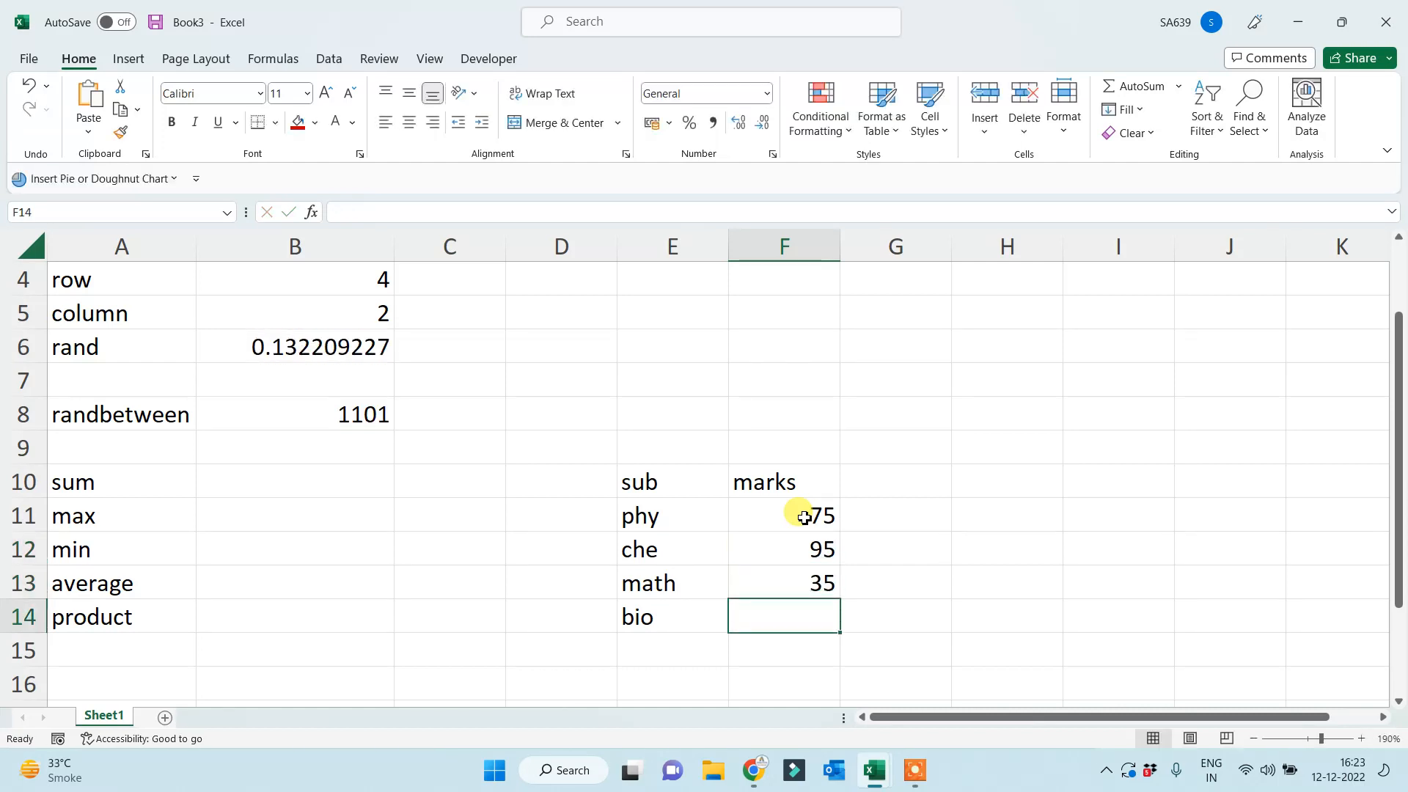
pyautogui.write('65')
pyautogui.press('Return')
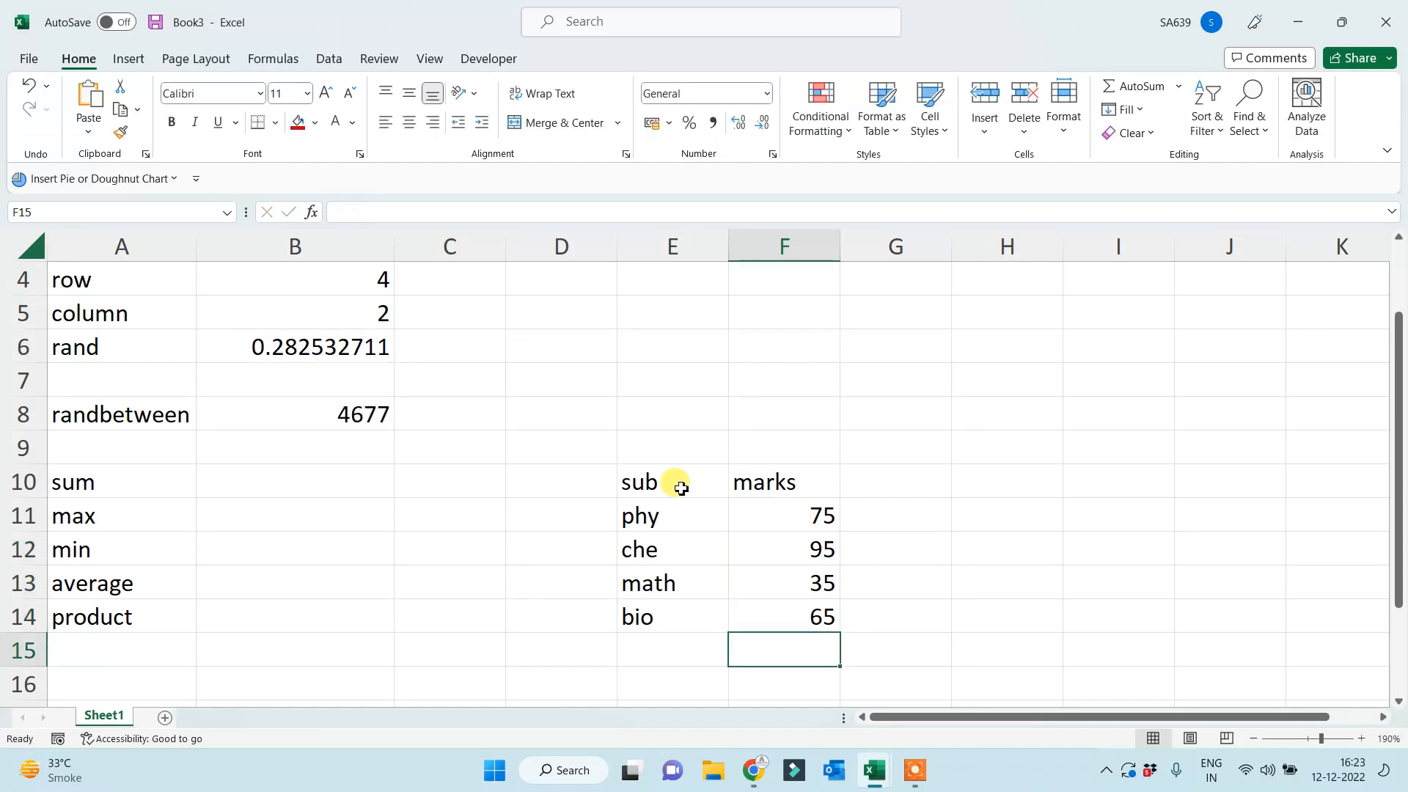
# Centre the E10:F14 table contents and apply All Borders.
pyautogui.moveTo(676, 481); pyautogui.dragTo(797, 619)
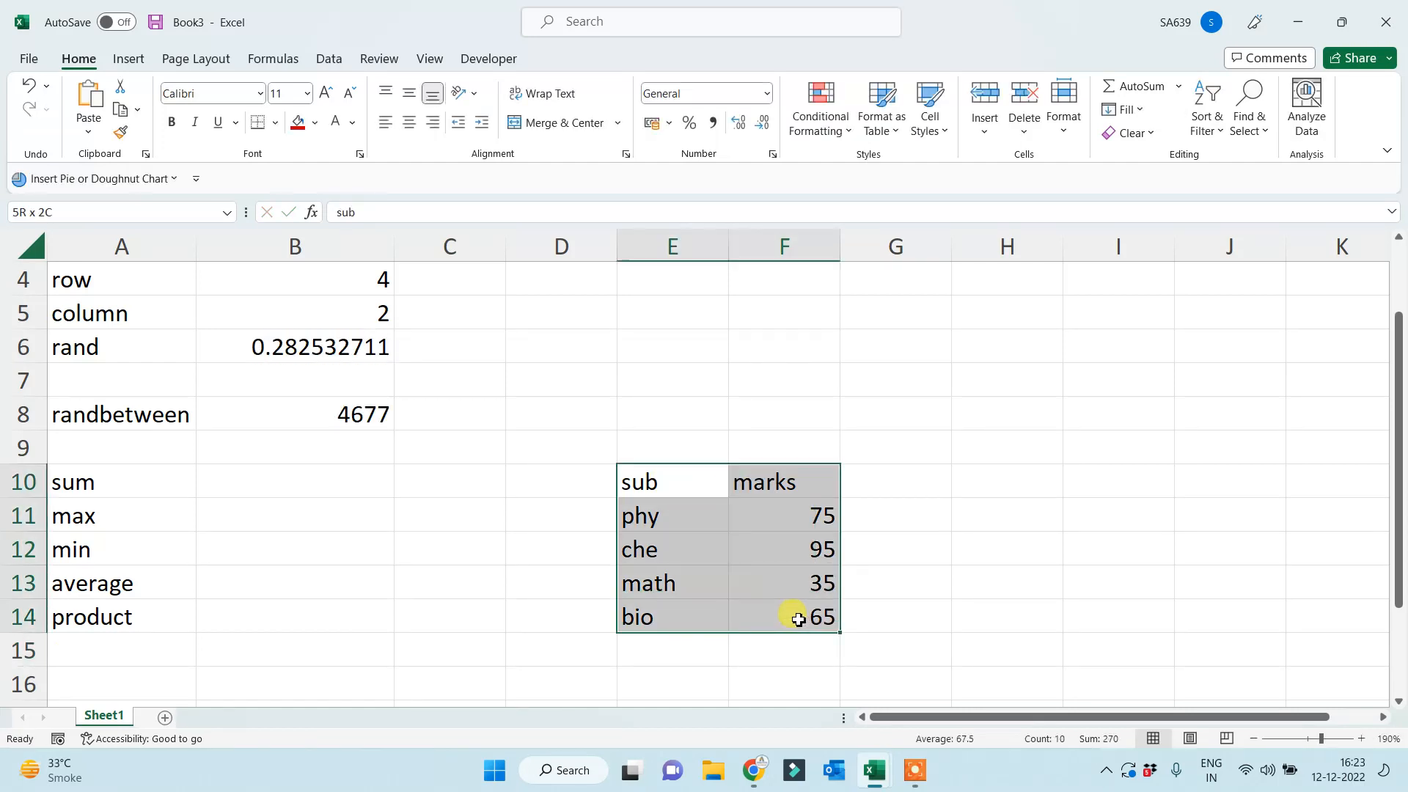
pyautogui.click(409, 122)
pyautogui.click(277, 125)
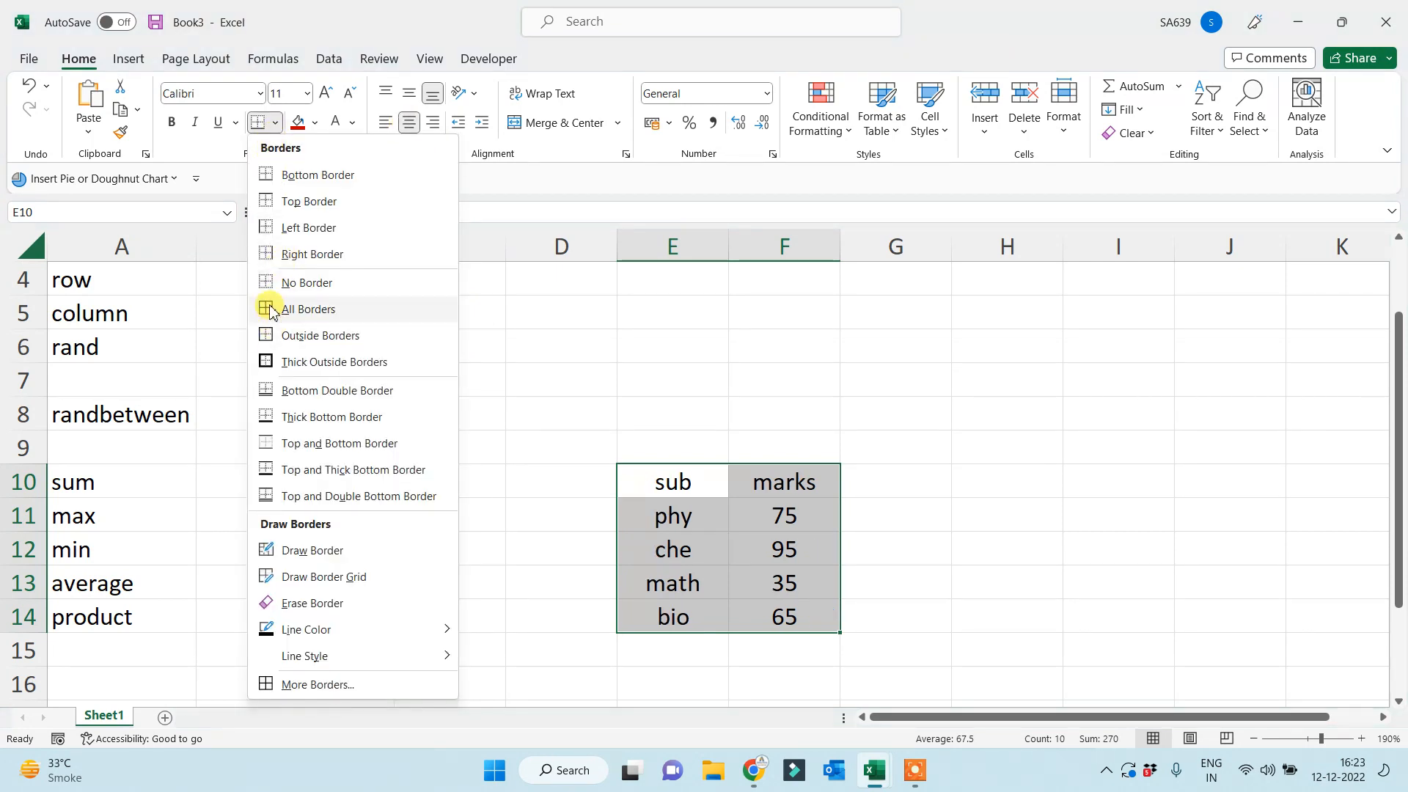
pyautogui.click(279, 308)
pyautogui.click(543, 548)
# Give the sub/marks header a red fill with white text.
pyautogui.moveTo(640, 493); pyautogui.dragTo(767, 481)
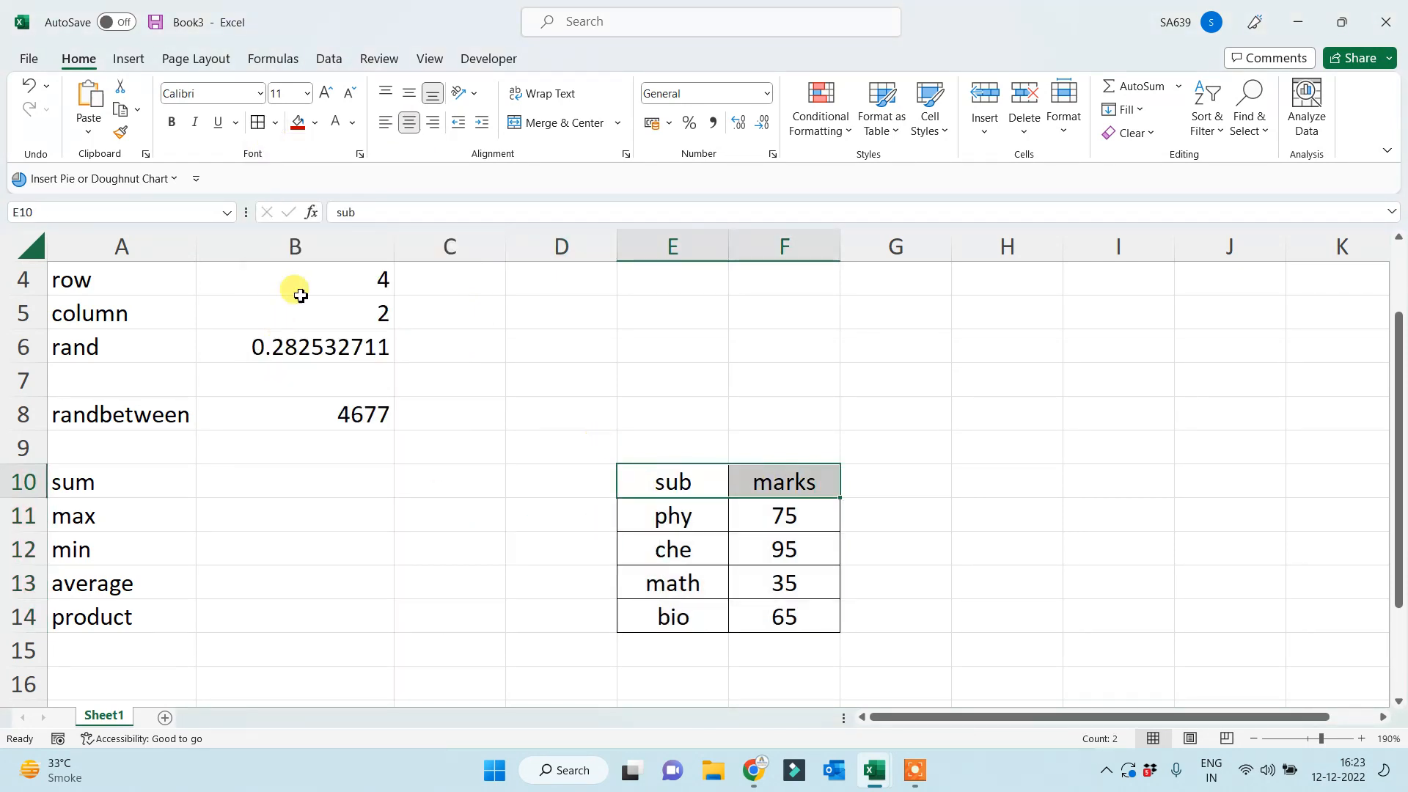
pyautogui.click(296, 124)
pyautogui.click(335, 124)
pyautogui.click(336, 519)
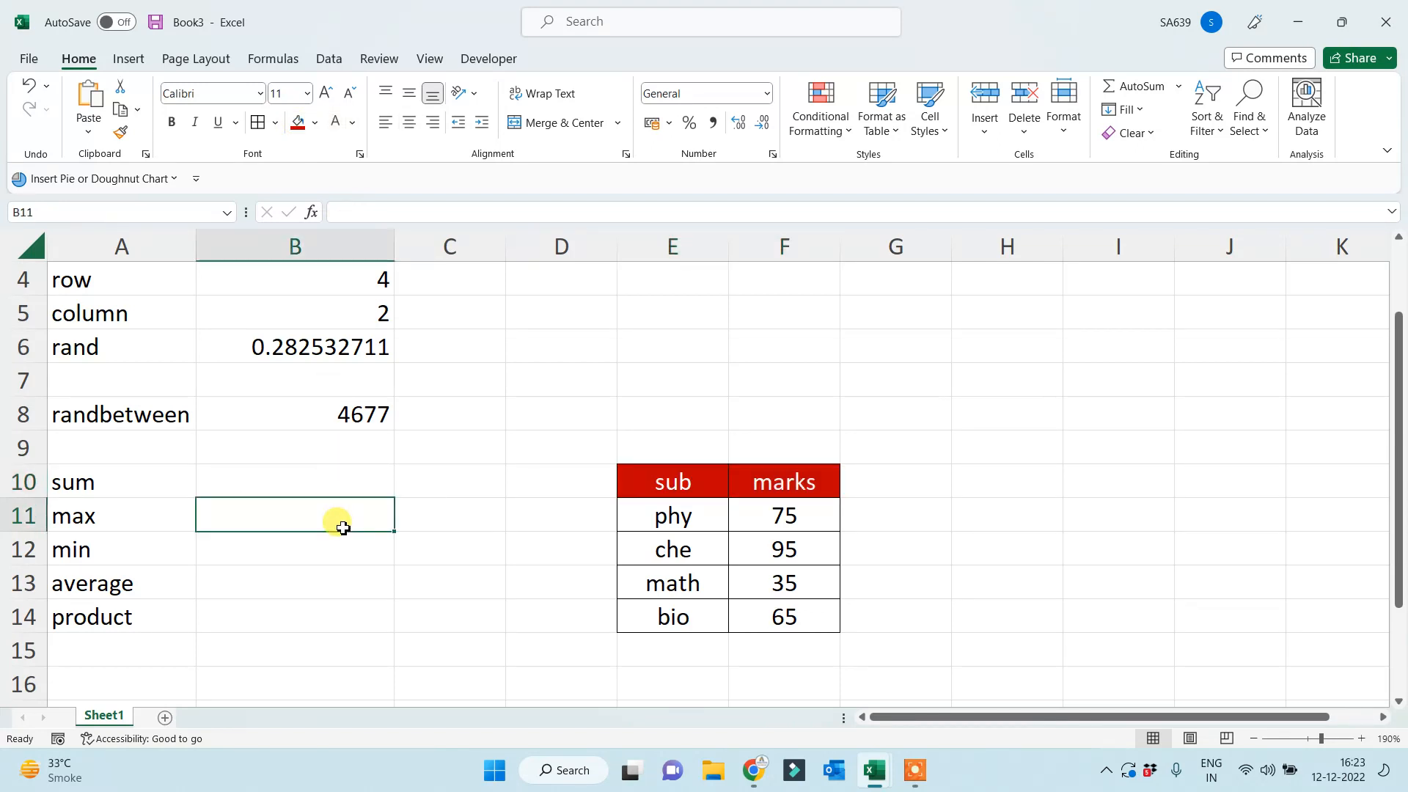
pyautogui.click(278, 573)
pyautogui.moveTo(76, 481); pyautogui.dragTo(73, 620)
# Enter =SUM(E10:F14) in B10, giving 270.
pyautogui.click(275, 482)
pyautogui.write('=')
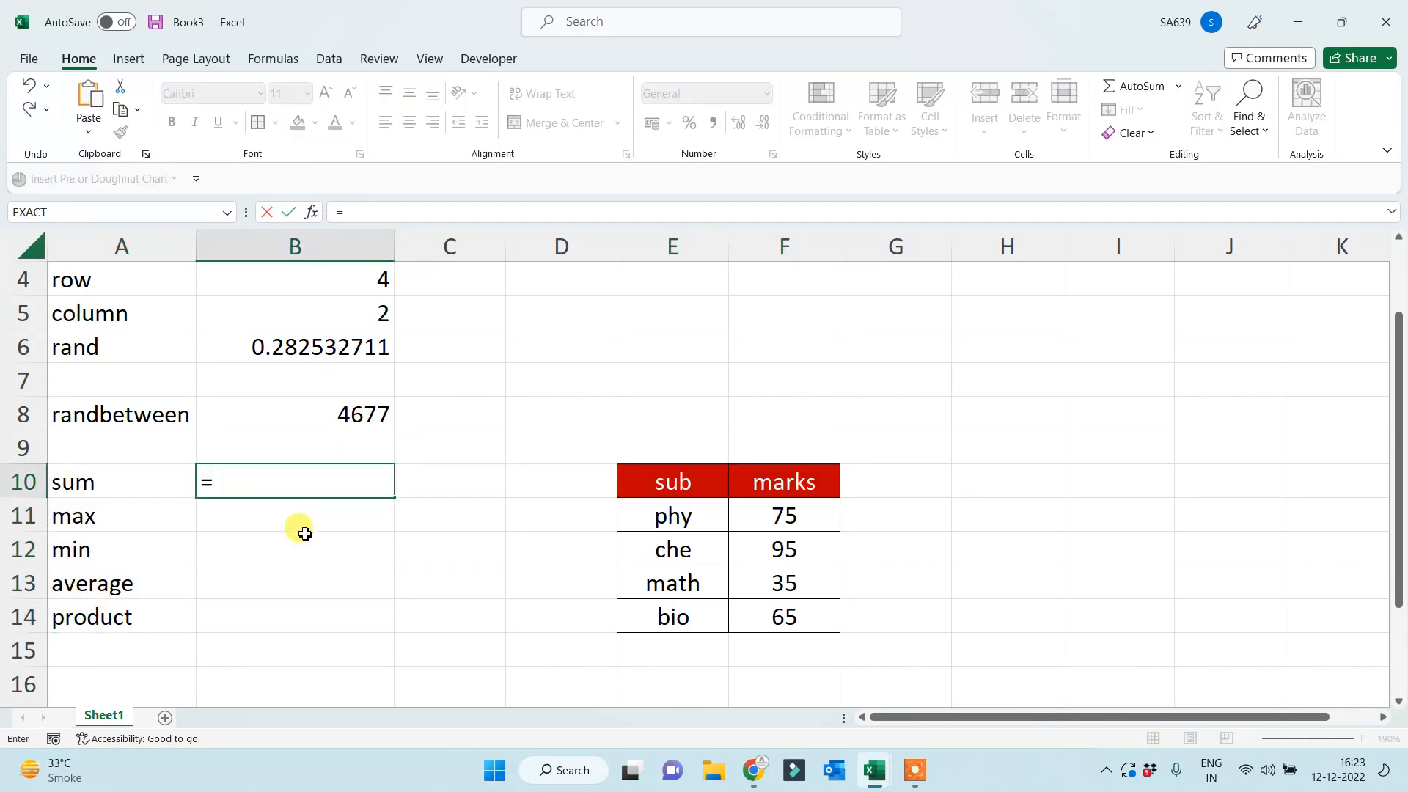
pyautogui.write('sum(')
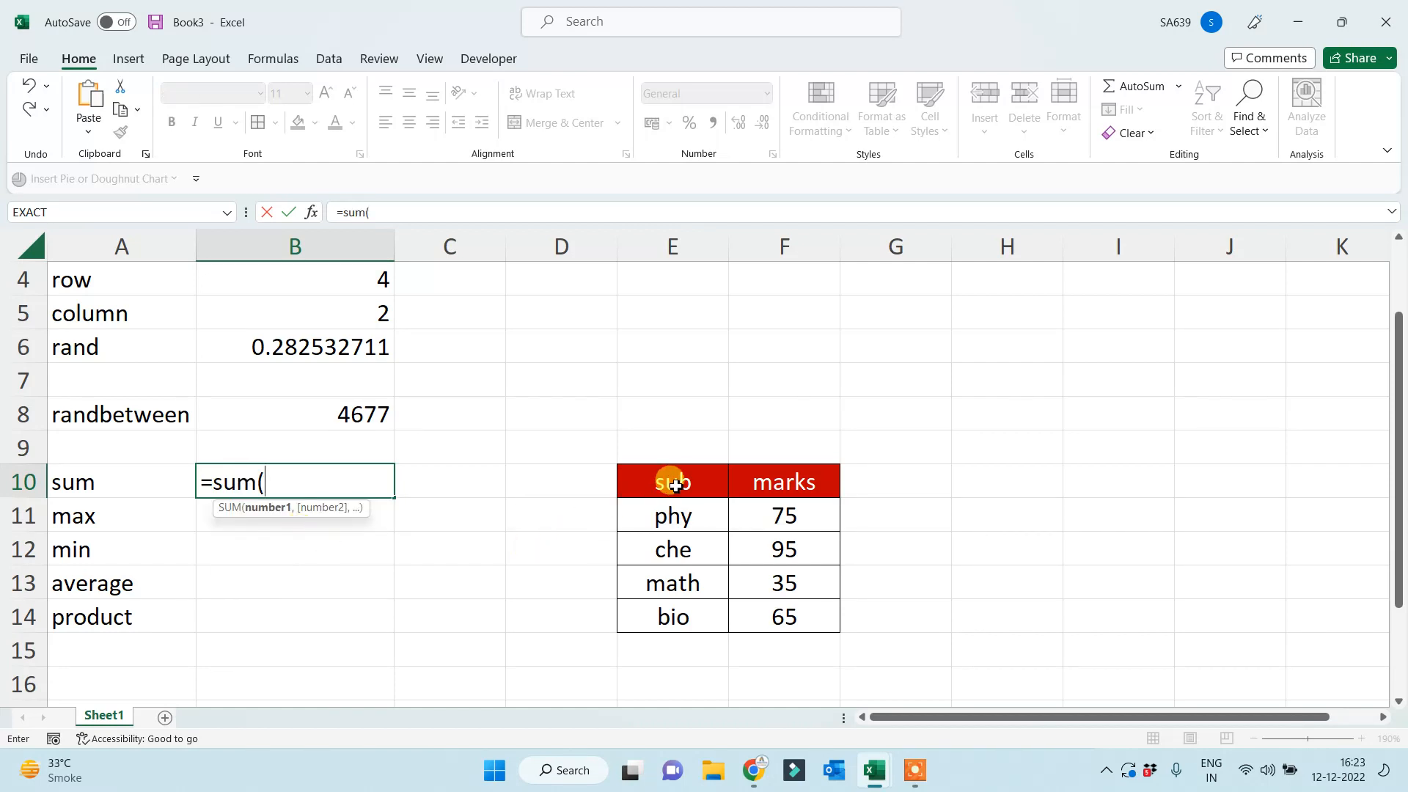
pyautogui.moveTo(671, 479); pyautogui.dragTo(785, 622)
pyautogui.write(')')
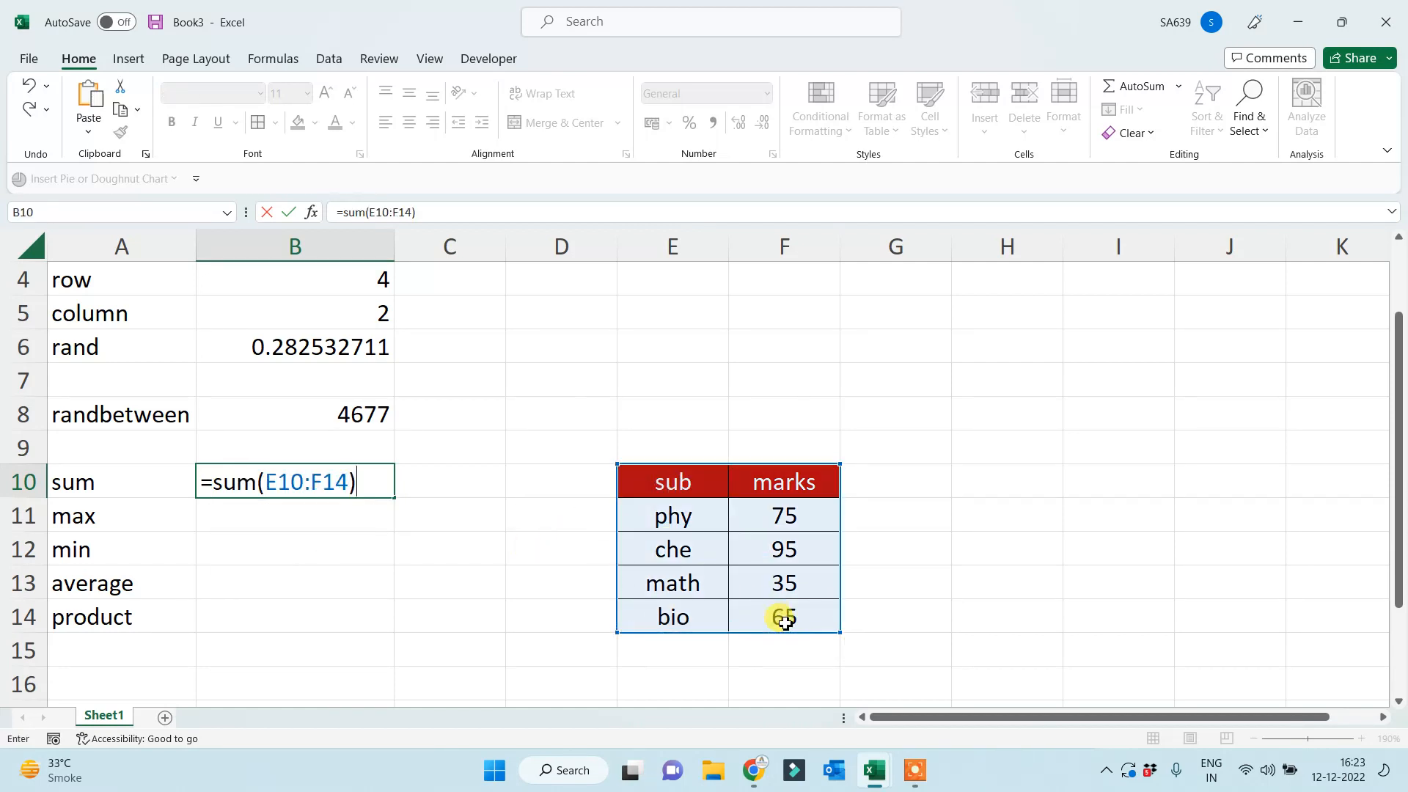
pyautogui.press('Return')
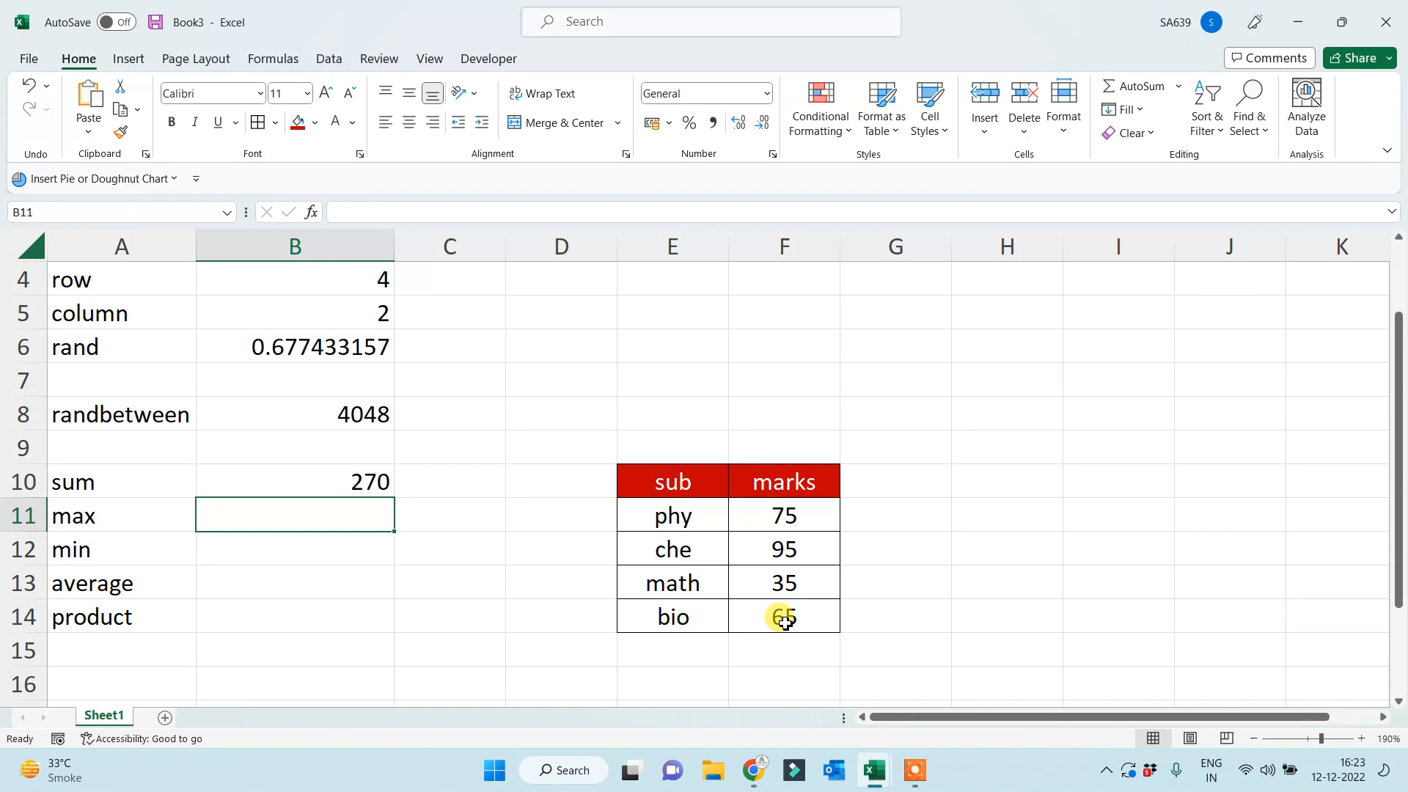
# Enter =MAX(E10:F14) in B11, giving 95.
pyautogui.write('max')
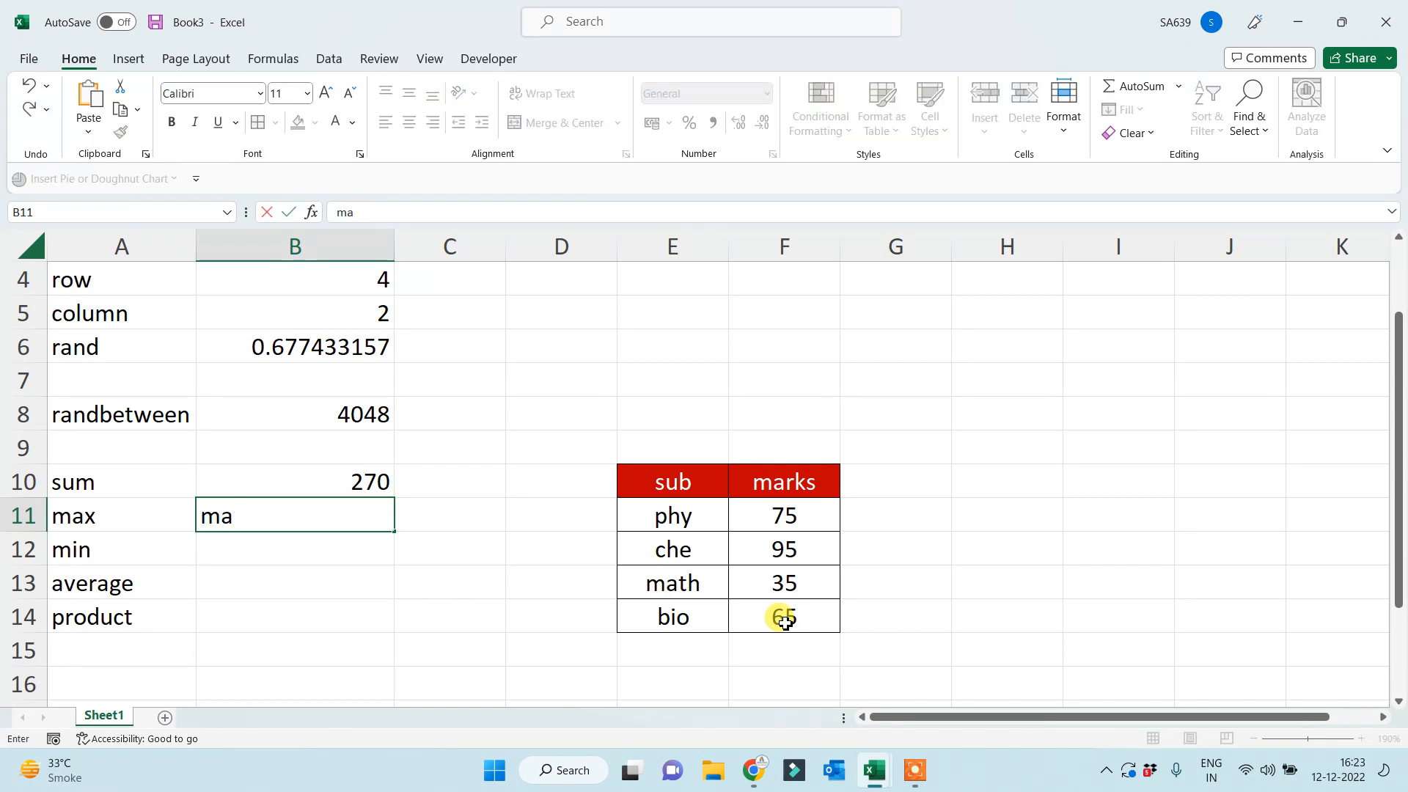
pyautogui.press('BackSpace')
pyautogui.press('BackSpace')
pyautogui.write('=a')
pyautogui.press('BackSpace')
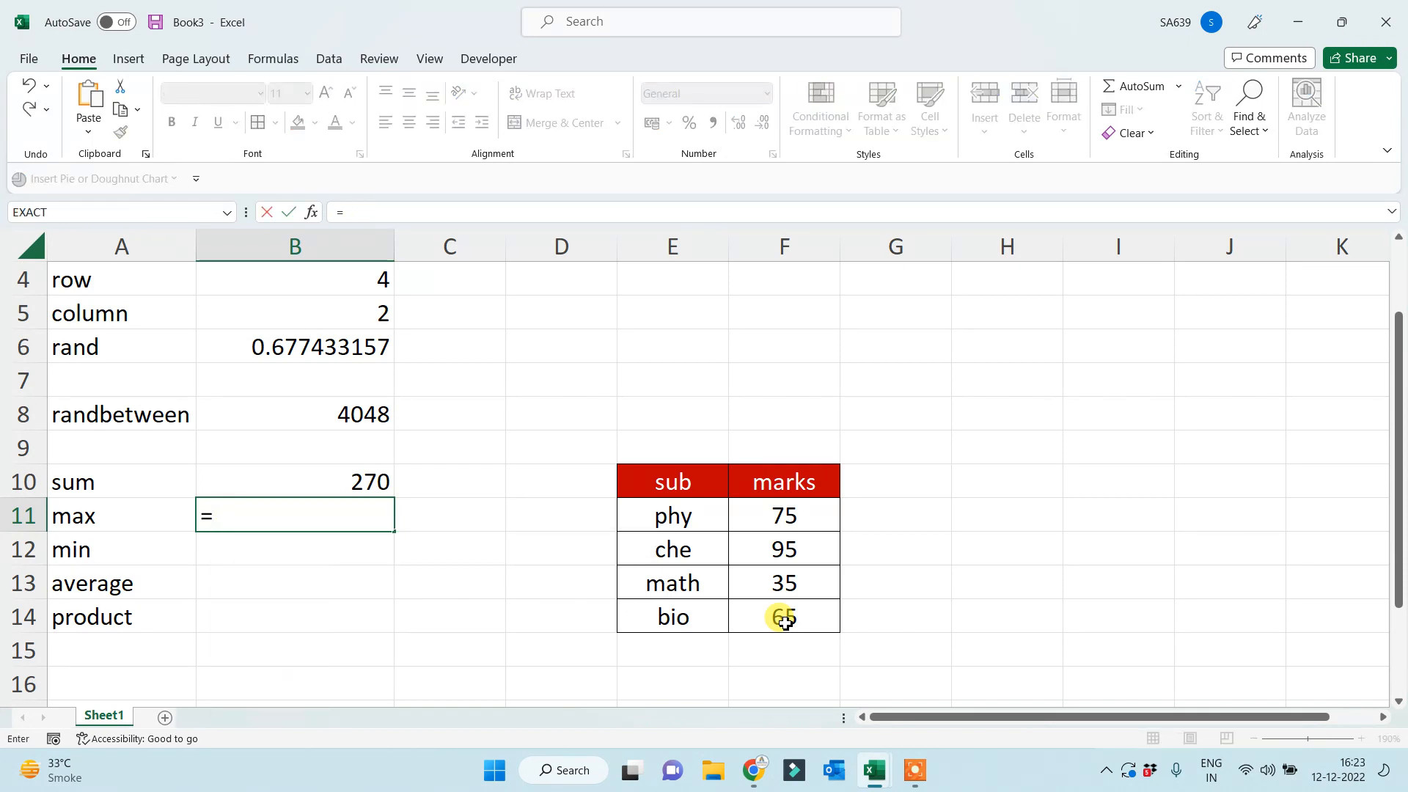
pyautogui.write('max(')
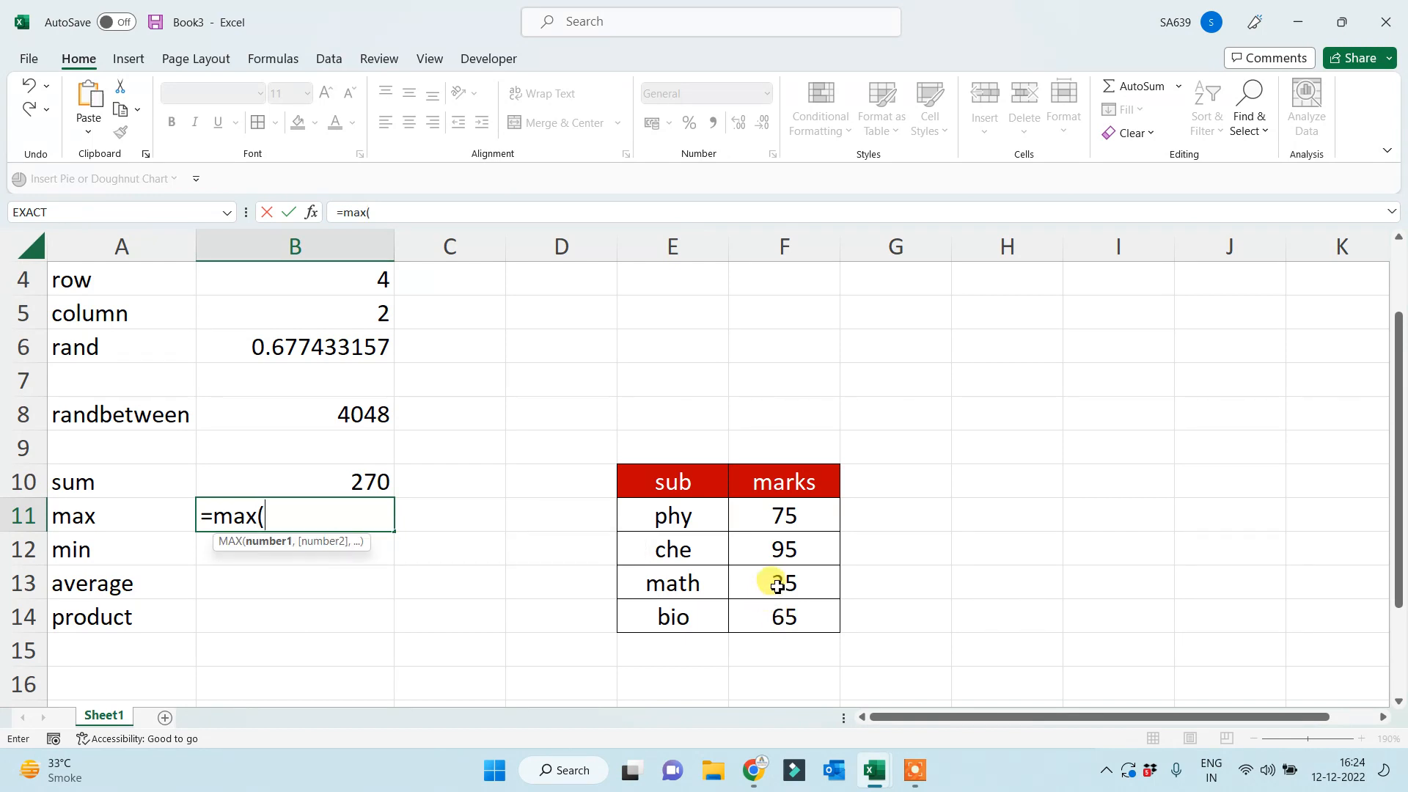
pyautogui.moveTo(685, 486); pyautogui.dragTo(794, 623)
pyautogui.write(')')
pyautogui.press('Return')
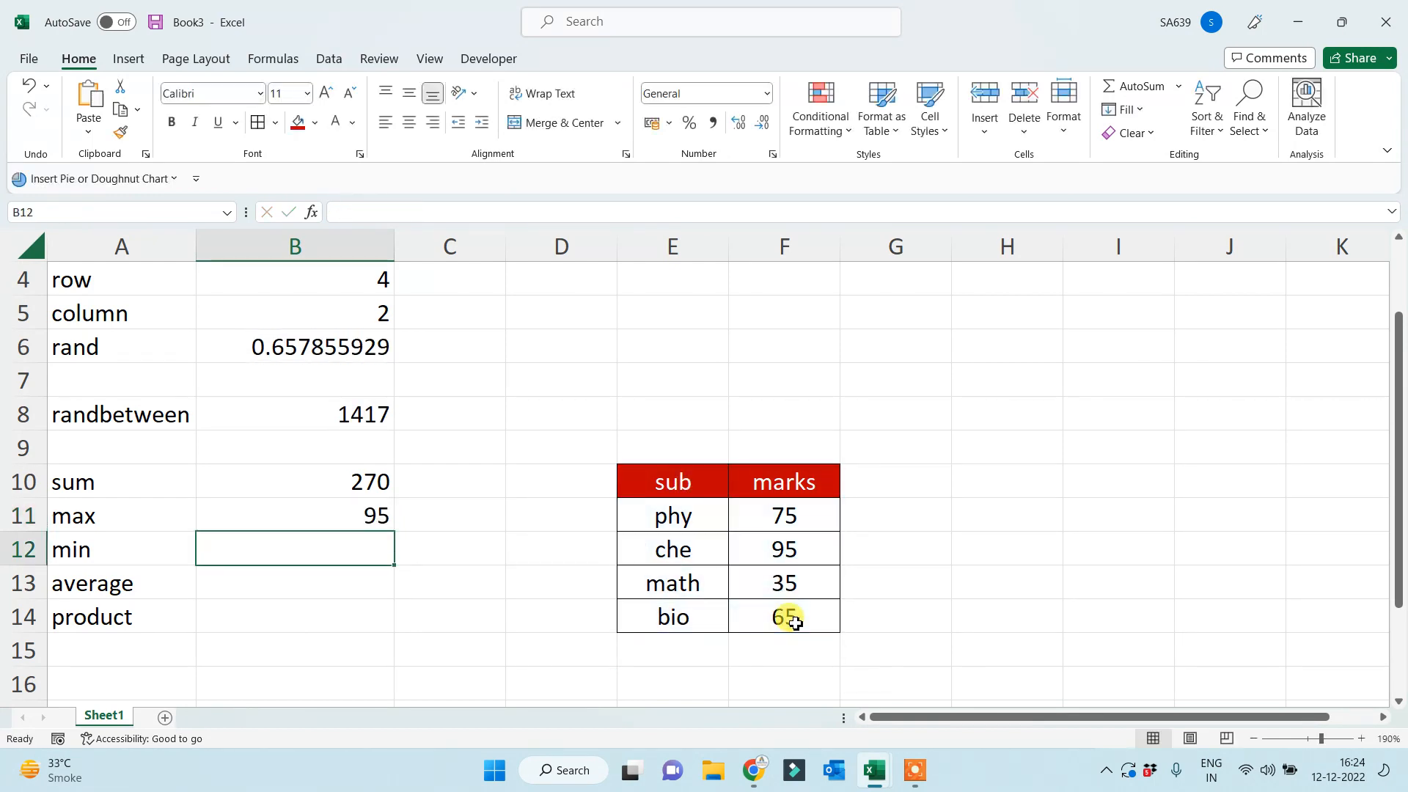
# Enter =MIN(E10:F14) in B12, giving 35.
pyautogui.write('=min(')
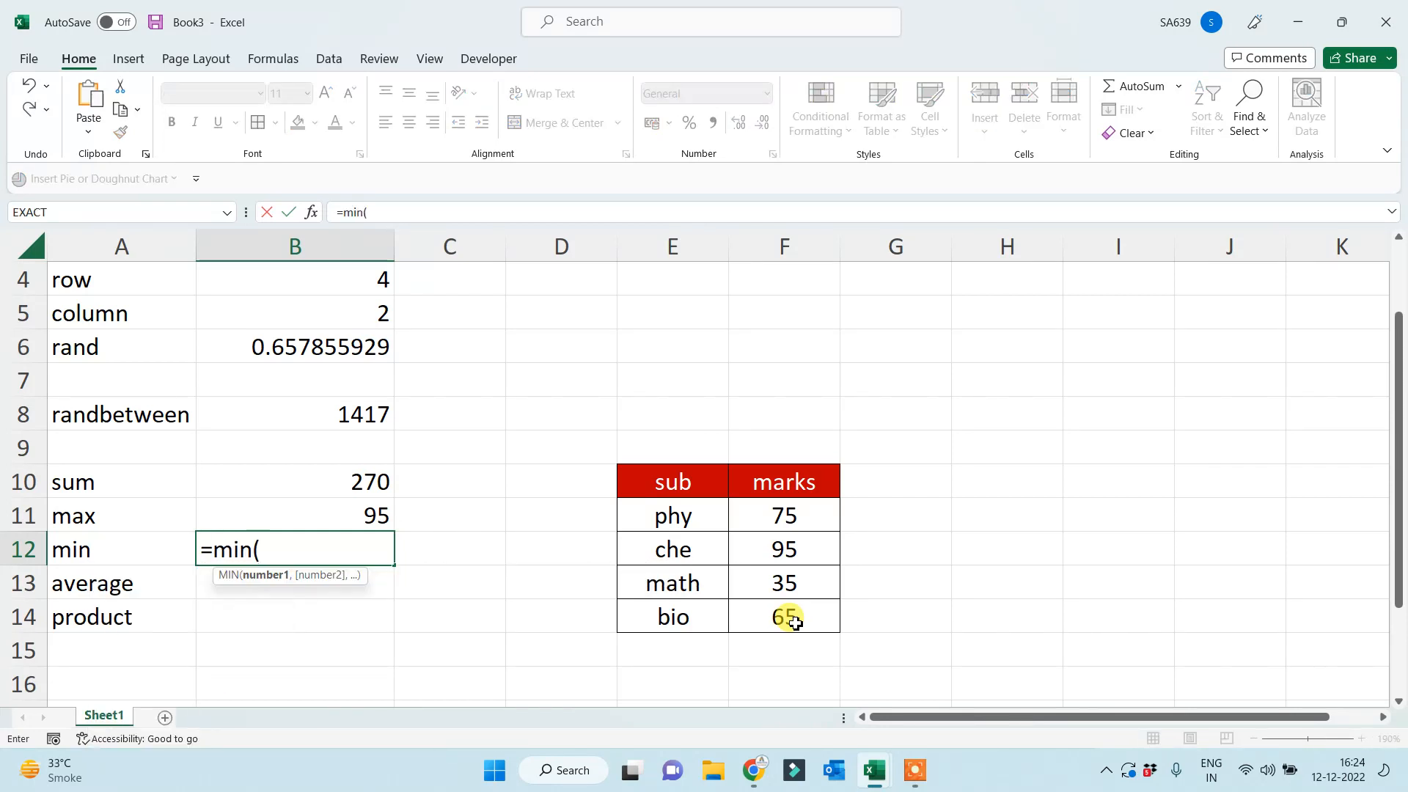
pyautogui.click(680, 480)
pyautogui.moveTo(708, 508); pyautogui.dragTo(783, 611)
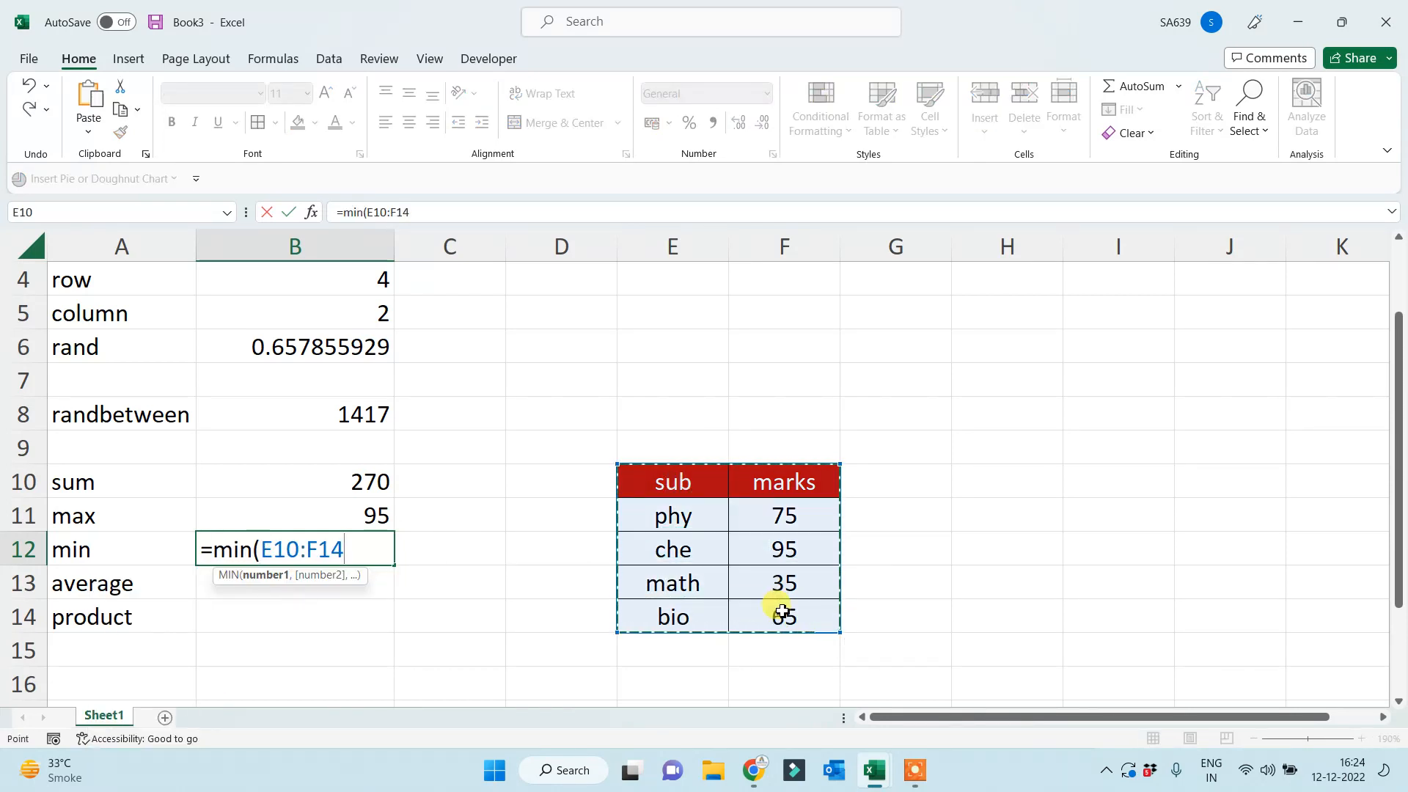
pyautogui.press('Return')
# Enter =AVERAGE(E10:F14) in B13, giving 67.5.
pyautogui.write('=')
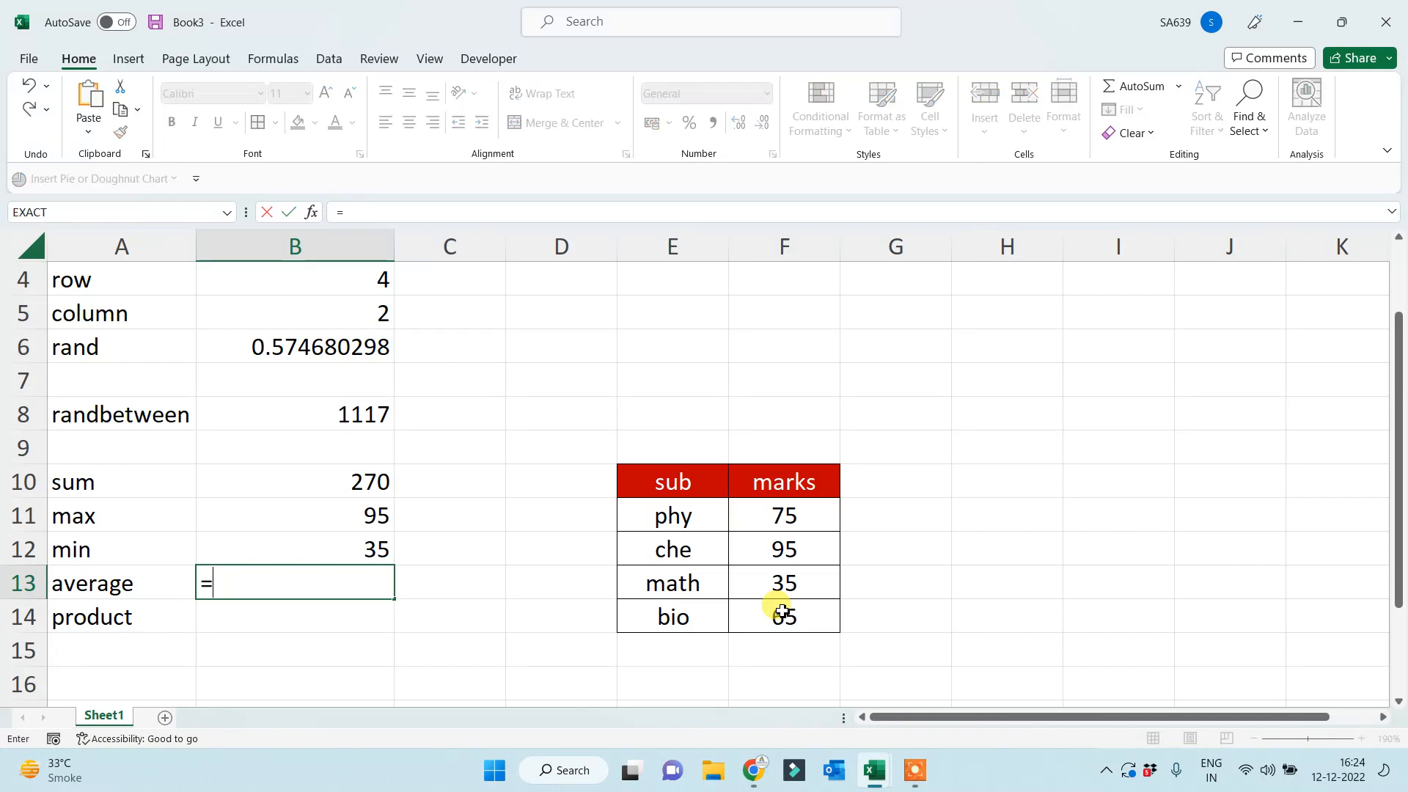
pyautogui.write('average(')
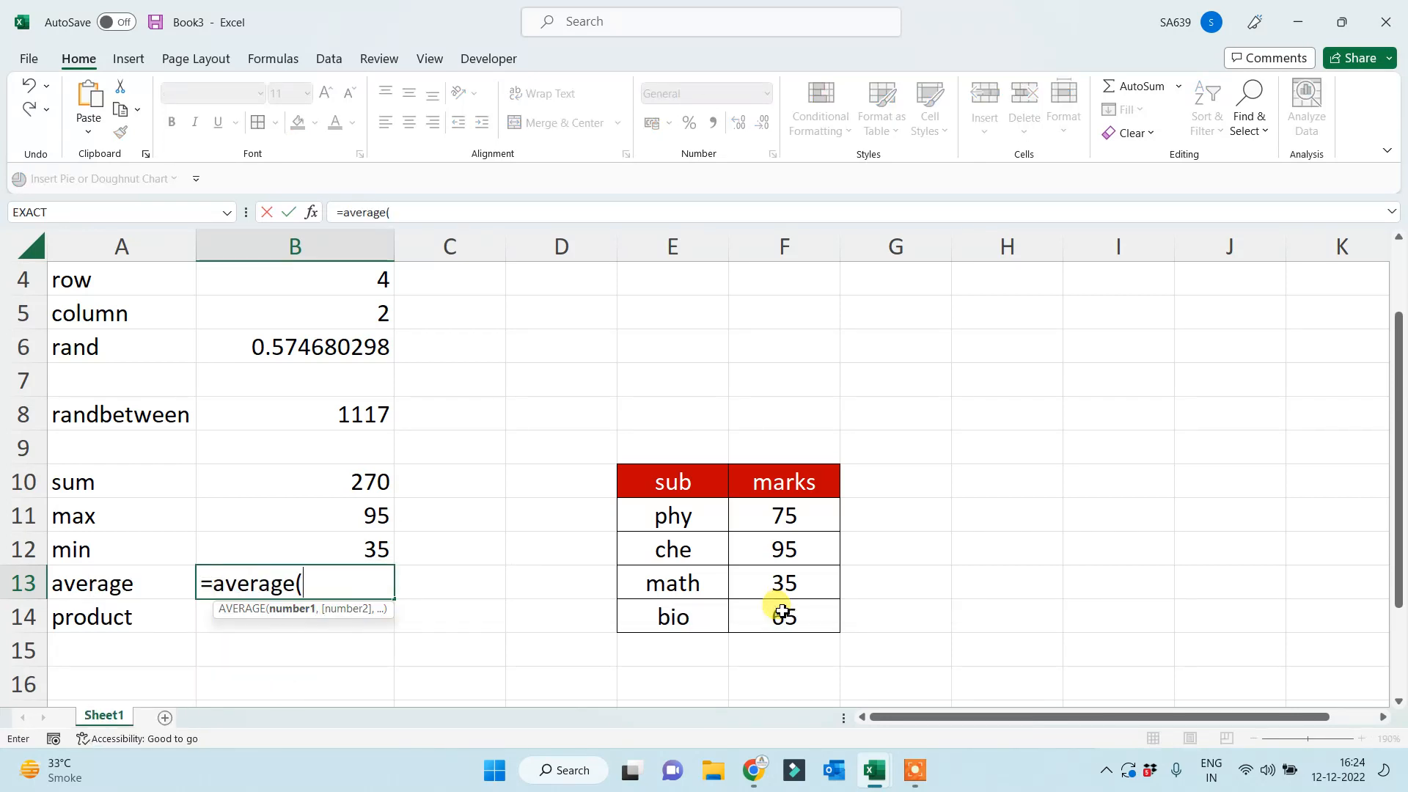
pyautogui.moveTo(682, 483); pyautogui.dragTo(776, 613)
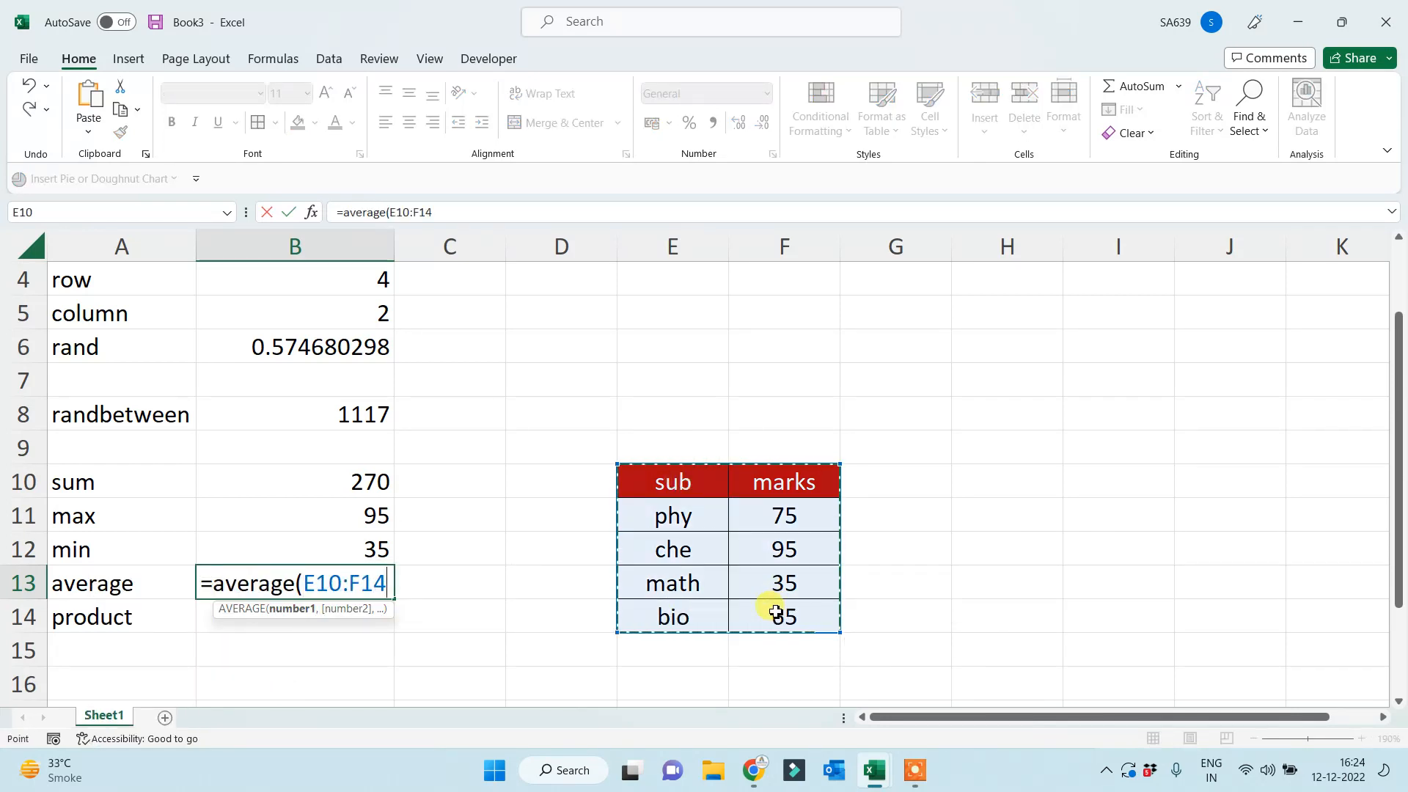
pyautogui.press('Return')
# Enter =PRODUCT(E10:F14) in B14, giving 16209375.
pyautogui.write('=product')
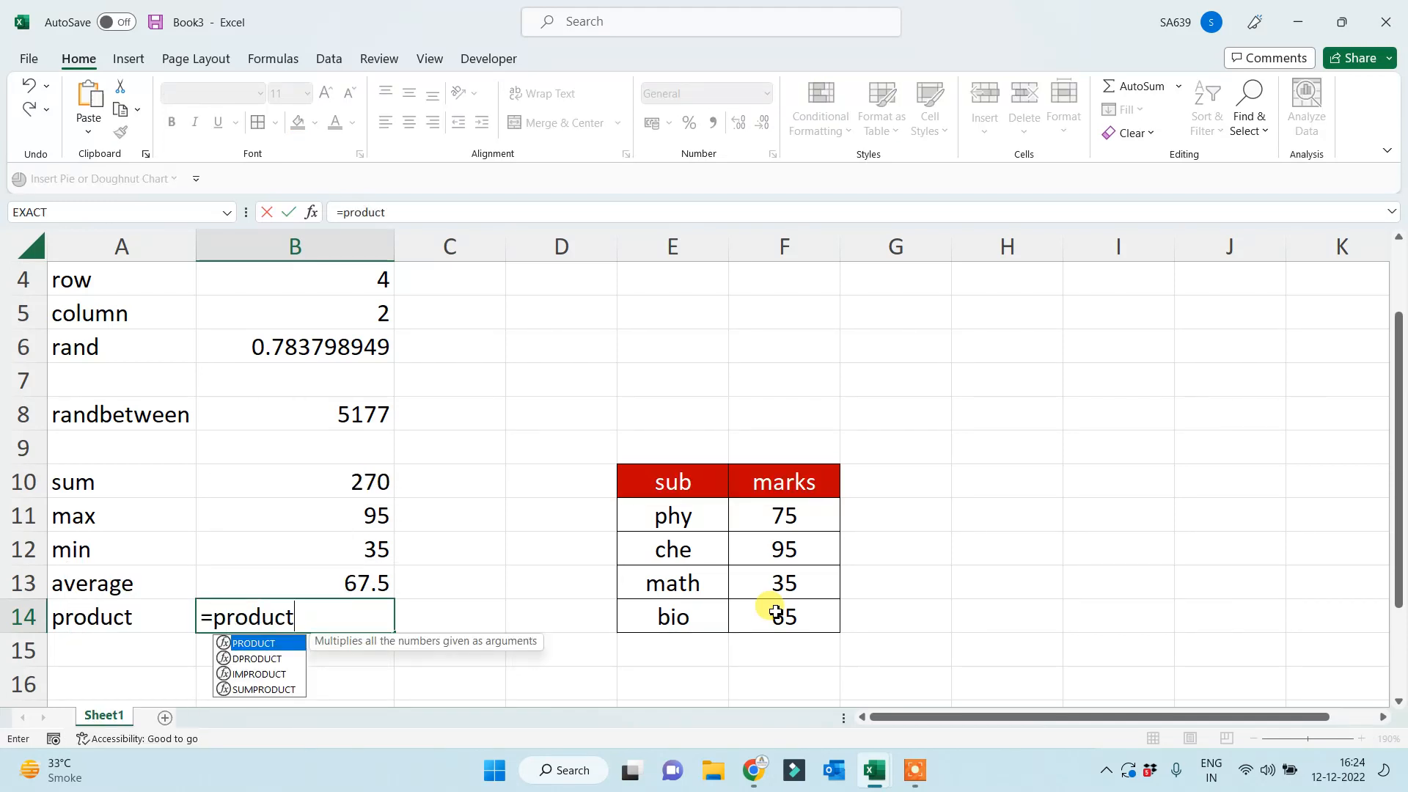
pyautogui.write('(')
pyautogui.moveTo(697, 481); pyautogui.dragTo(775, 606)
pyautogui.write(')')
pyautogui.press('Return')
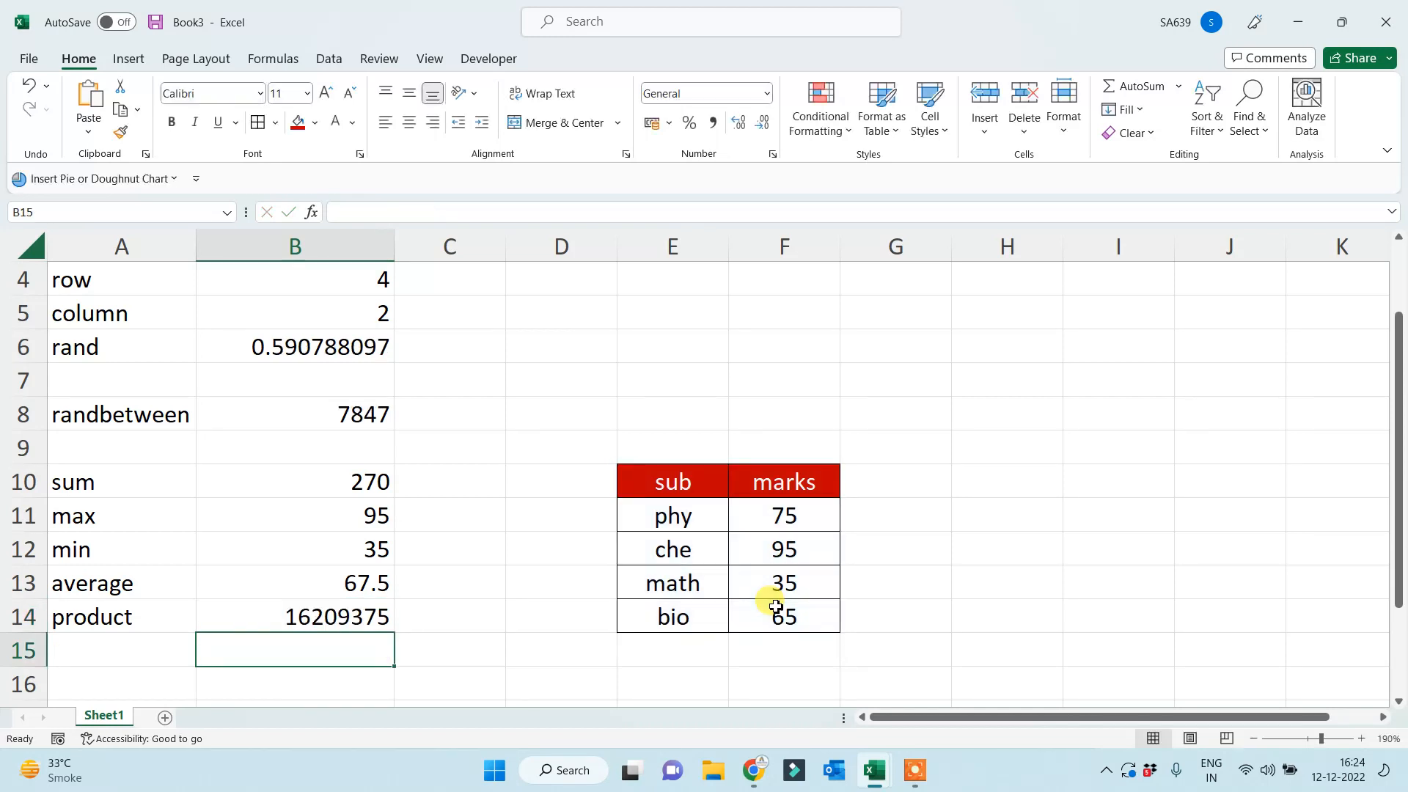
# Copy the sub/marks table and paste a duplicate at E17.
pyautogui.scroll(-1, 261, 664)
pyautogui.moveTo(667, 377); pyautogui.dragTo(775, 511)
pyautogui.hotkey('ctrl', 'c')
pyautogui.scroll(-2, 704, 520)
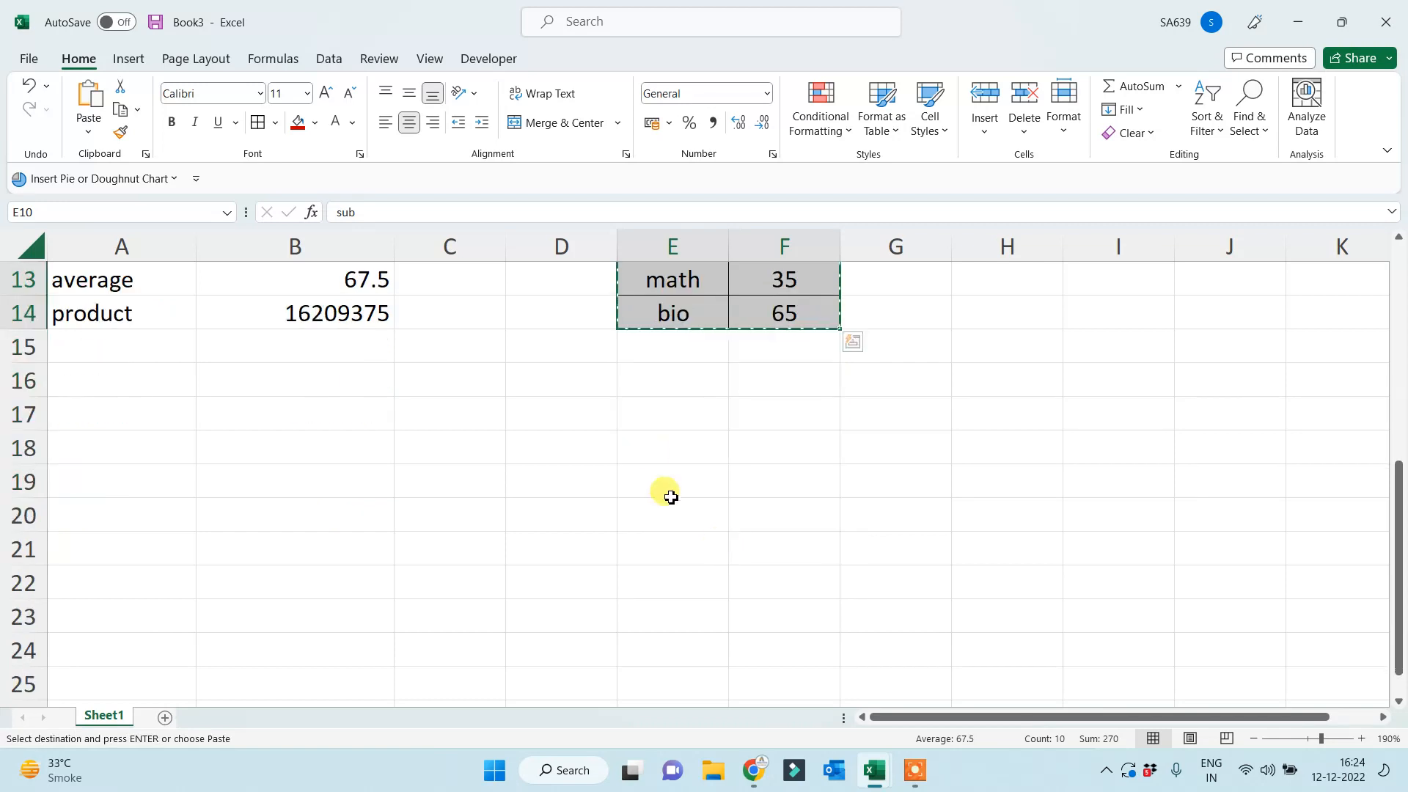
pyautogui.click(653, 414)
pyautogui.hotkey('ctrl', 'v')
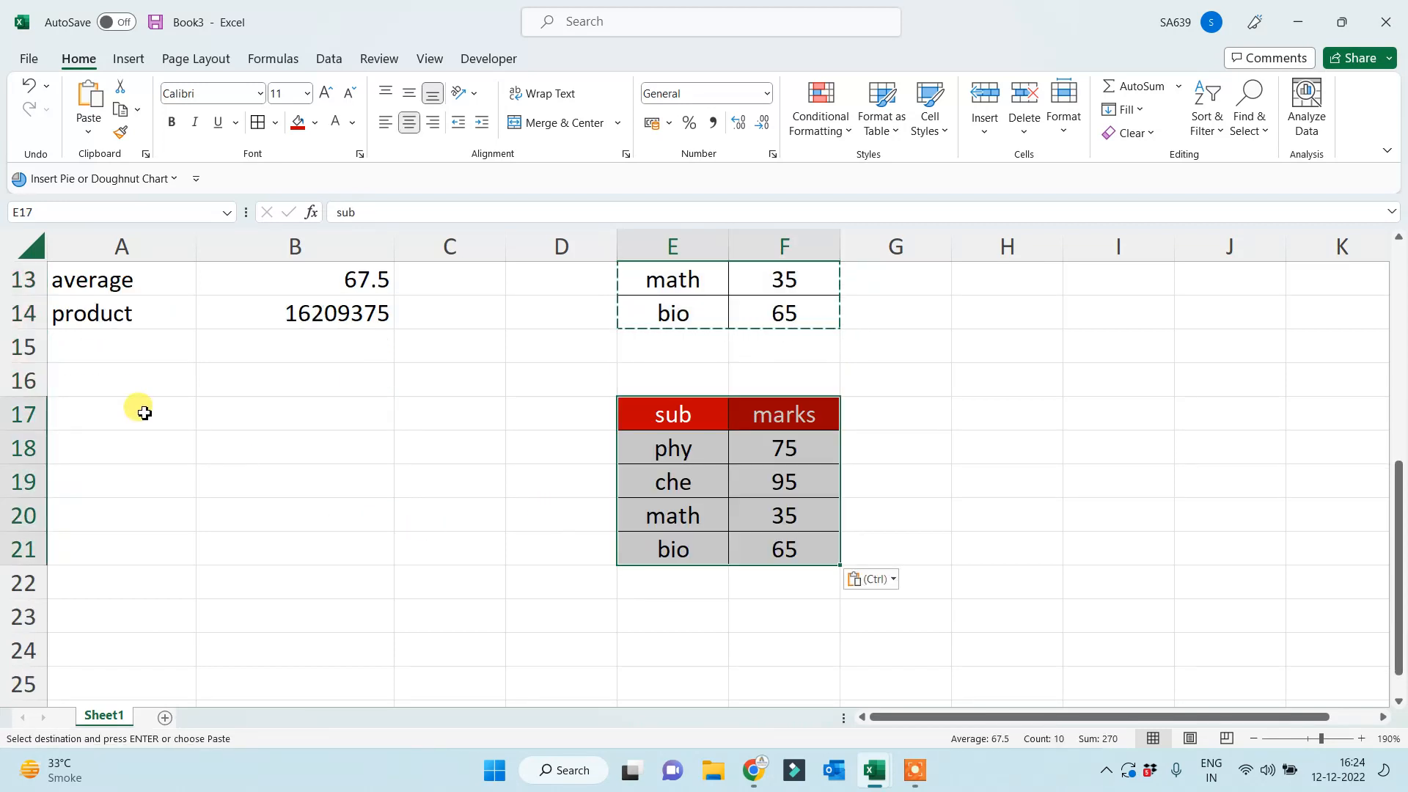
pyautogui.click(141, 409)
pyautogui.press('Escape')
# List the labels count, counta, countblank, rows and columns in A17 to A21.
pyautogui.write('count')
pyautogui.press('Return')
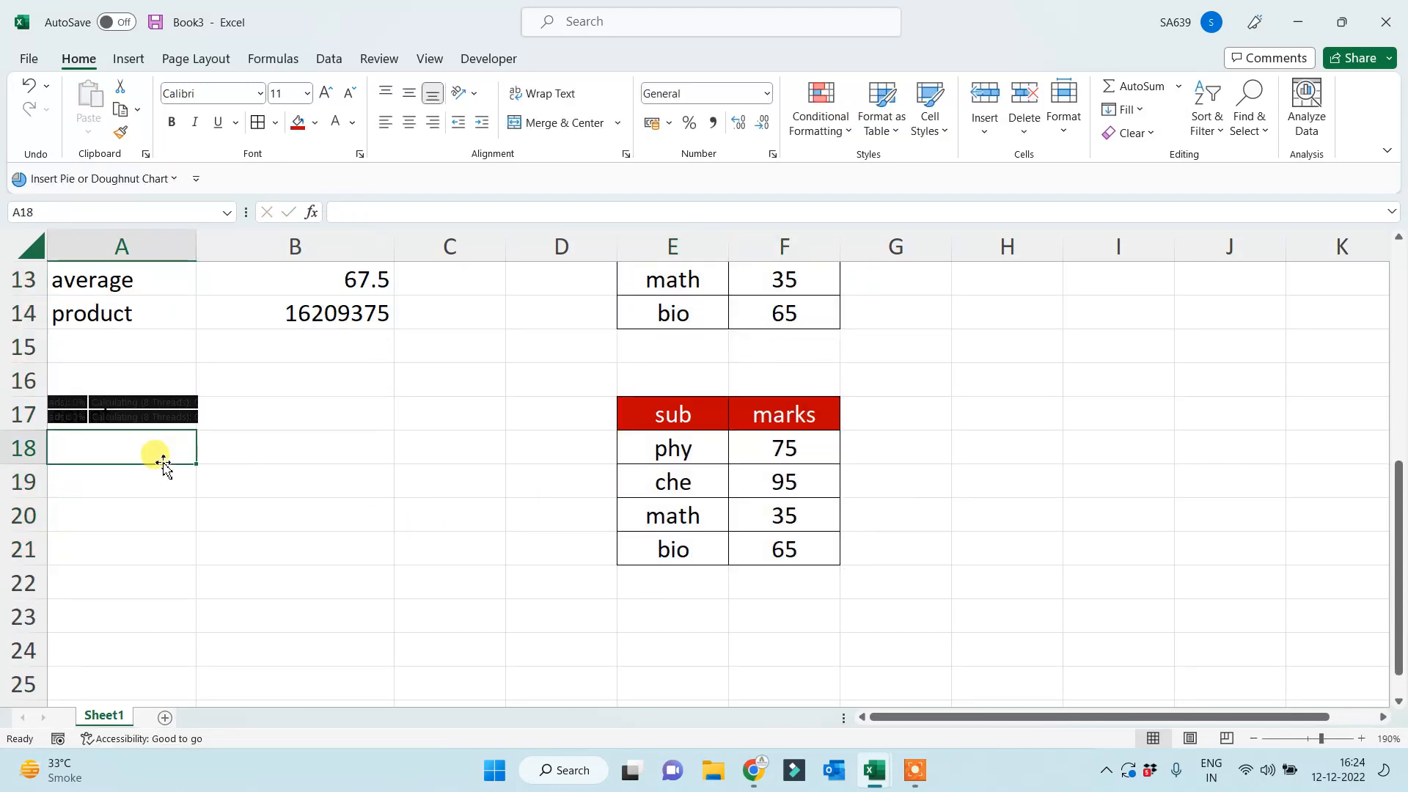
pyautogui.write('countbla')
pyautogui.press('Return')
pyautogui.write('countblank')
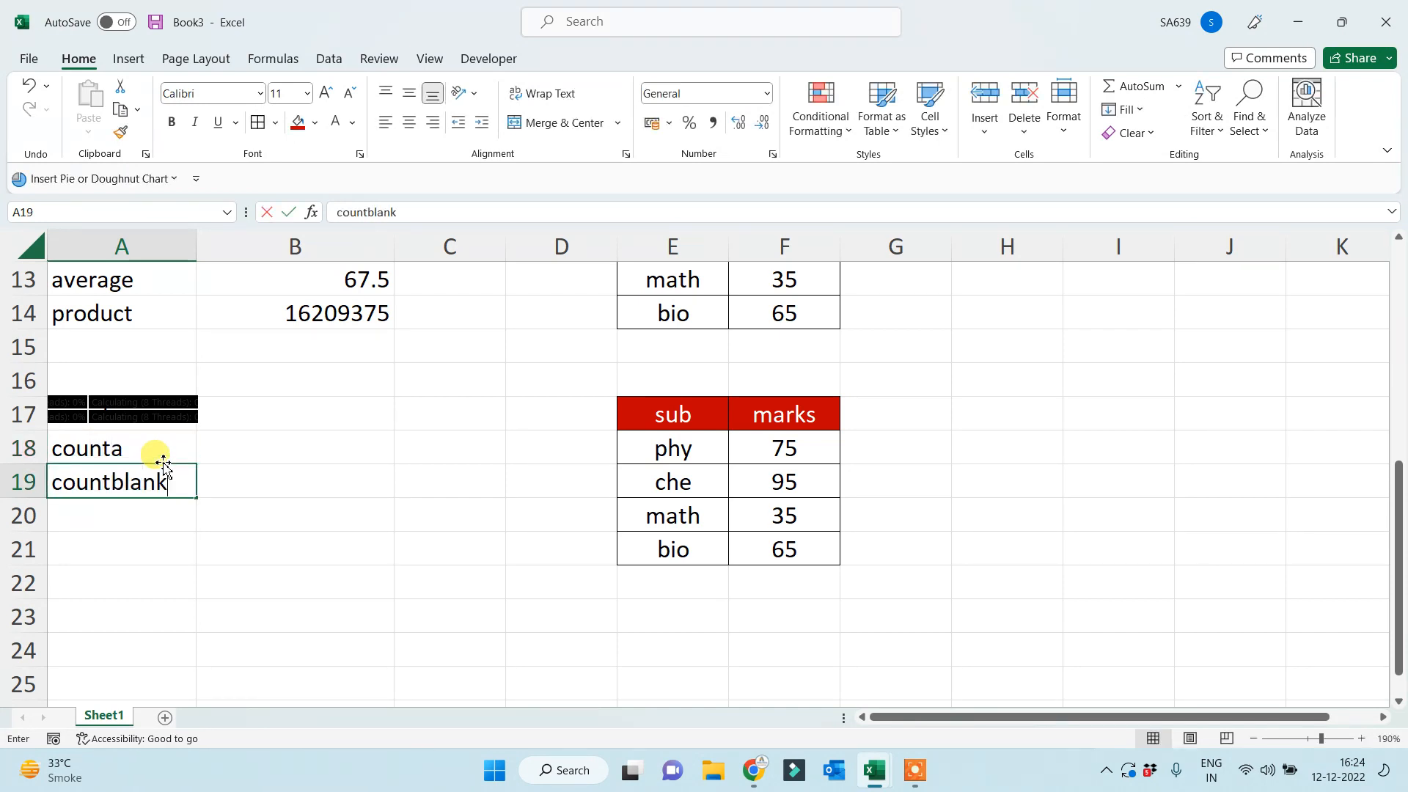
pyautogui.press('Return')
pyautogui.write('row')
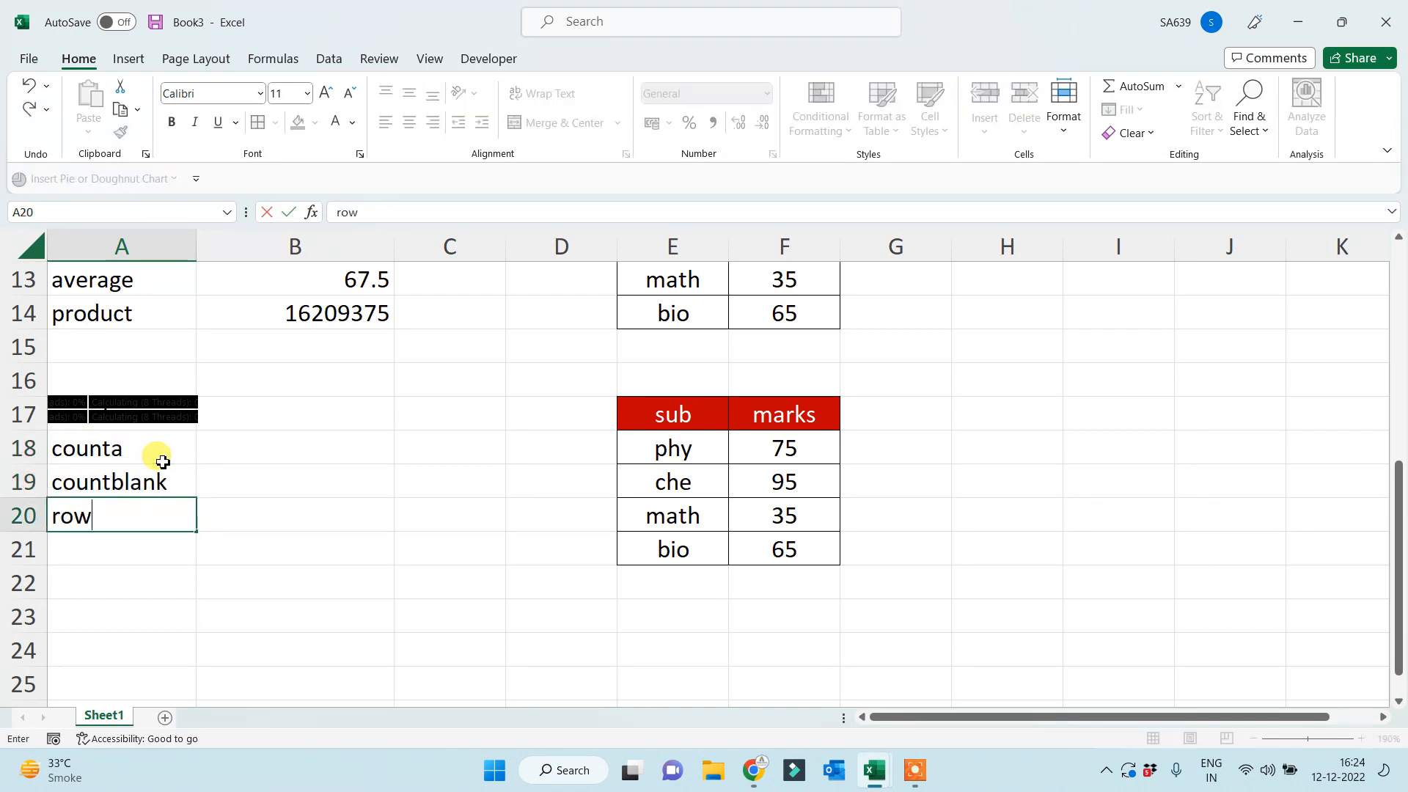
pyautogui.write('s')
pyautogui.press('Return')
pyautogui.write('col;umbn')
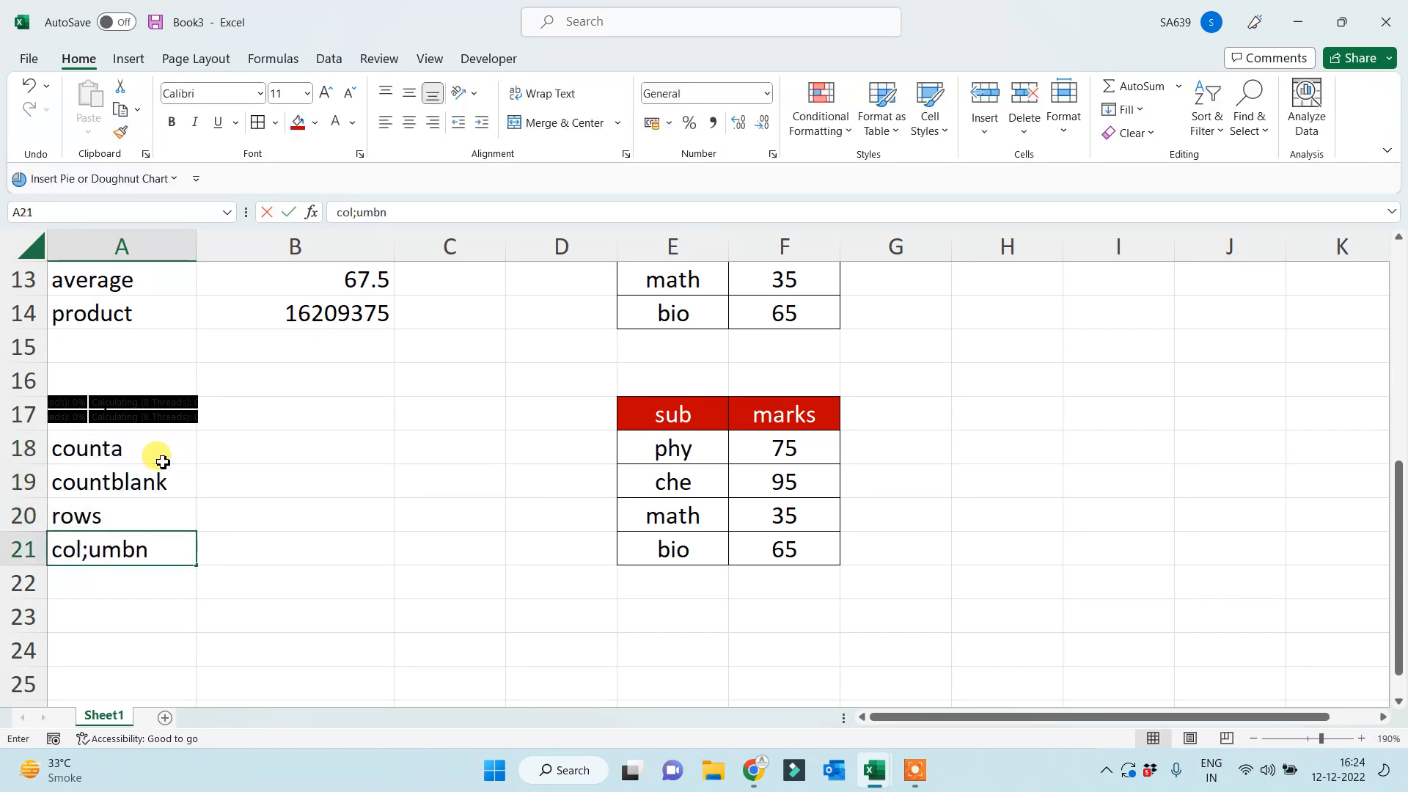
pyautogui.press('BackSpace')
pyautogui.press('BackSpace')
pyautogui.press('BackSpace')
pyautogui.press('BackSpace')
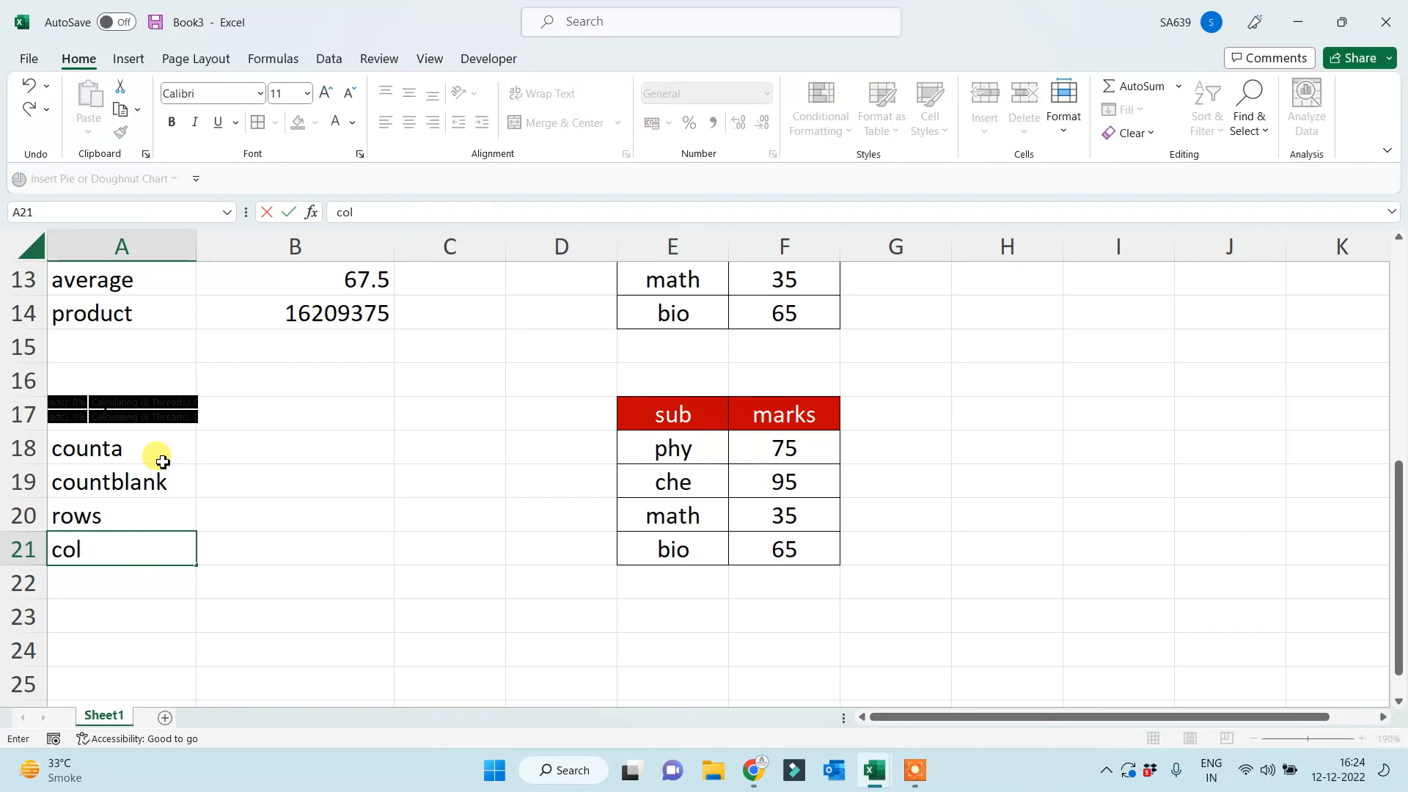
pyautogui.write('umns')
pyautogui.press('Return')
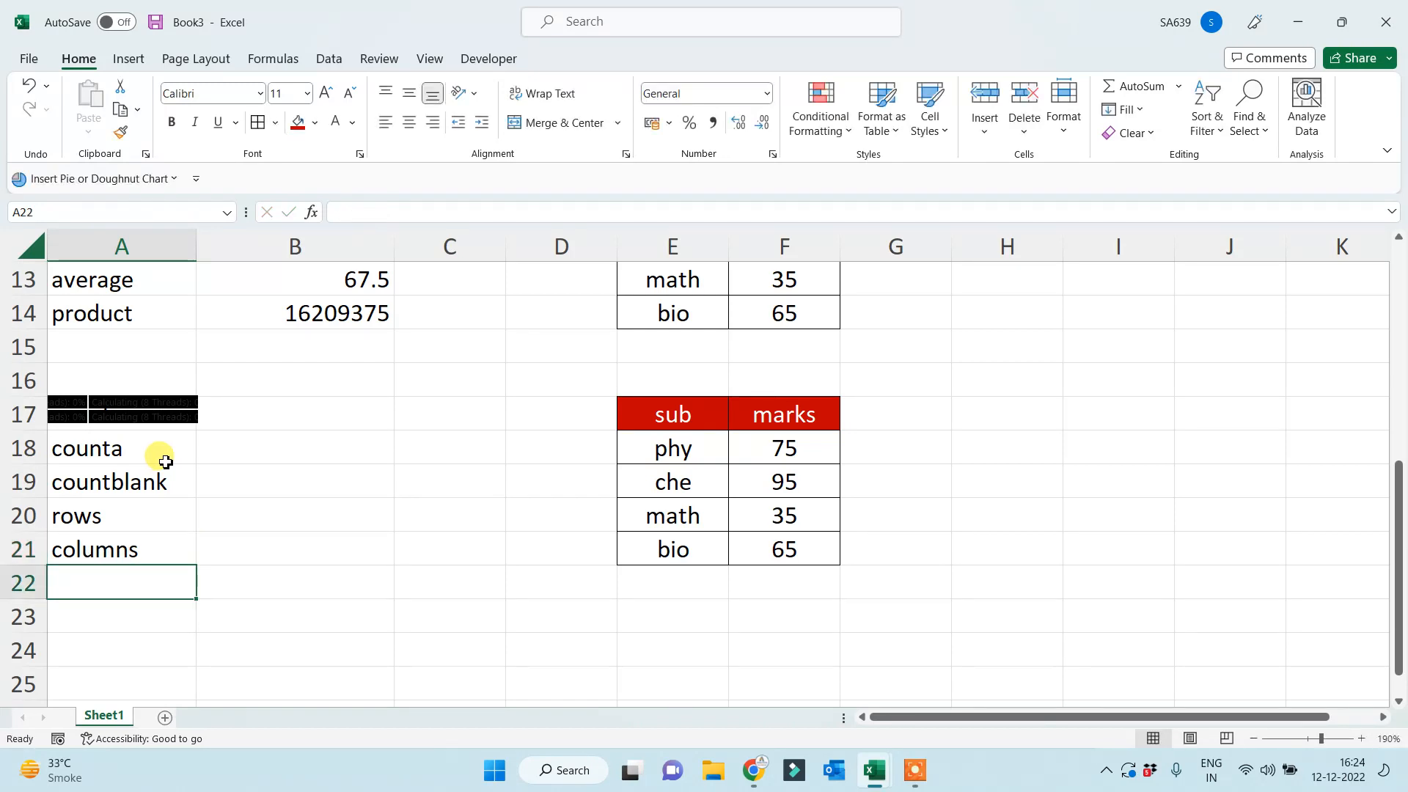
pyautogui.click(273, 400)
# Enter =COUNT(E17:F21) in B17, returning 4.
pyautogui.write('=count(')
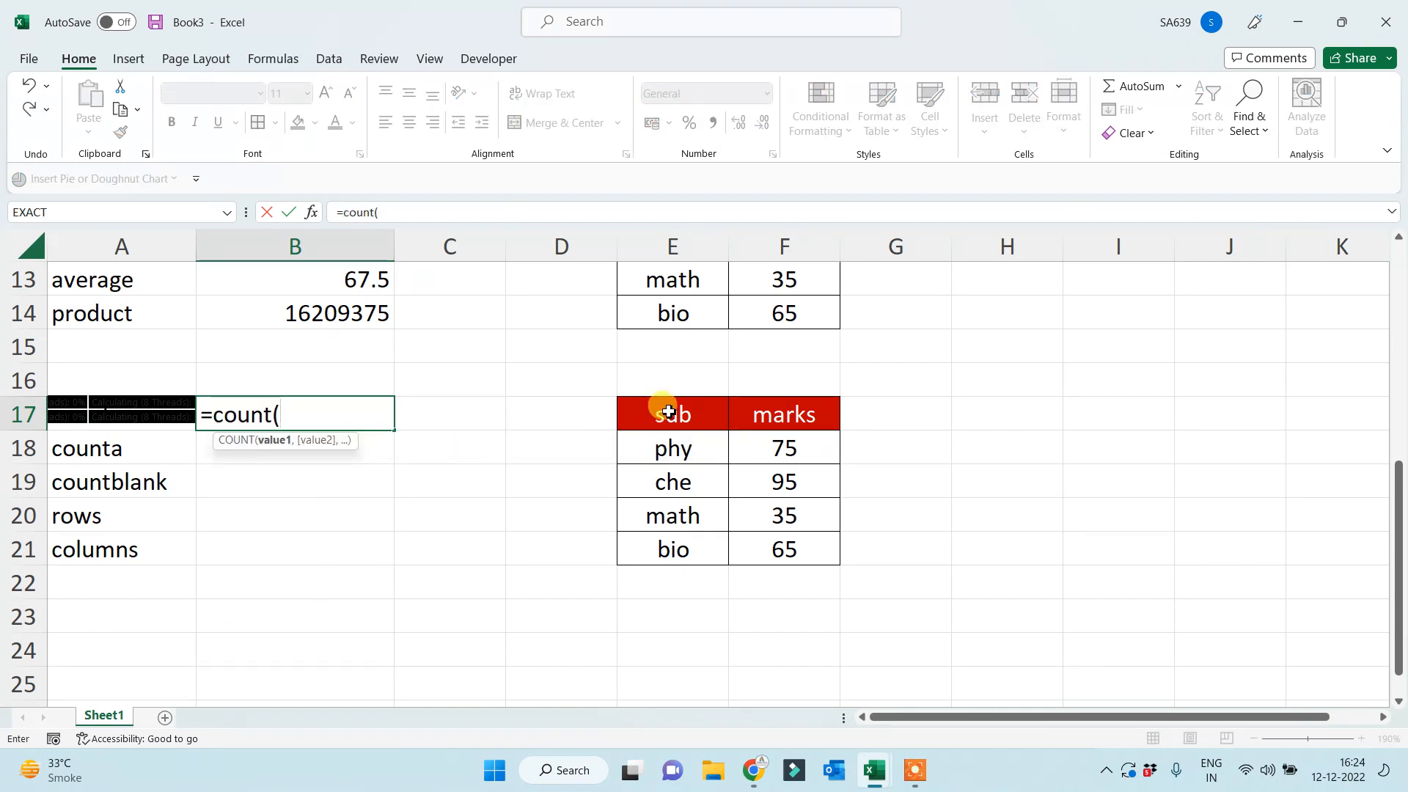
pyautogui.moveTo(660, 409); pyautogui.dragTo(759, 549)
pyautogui.write(')')
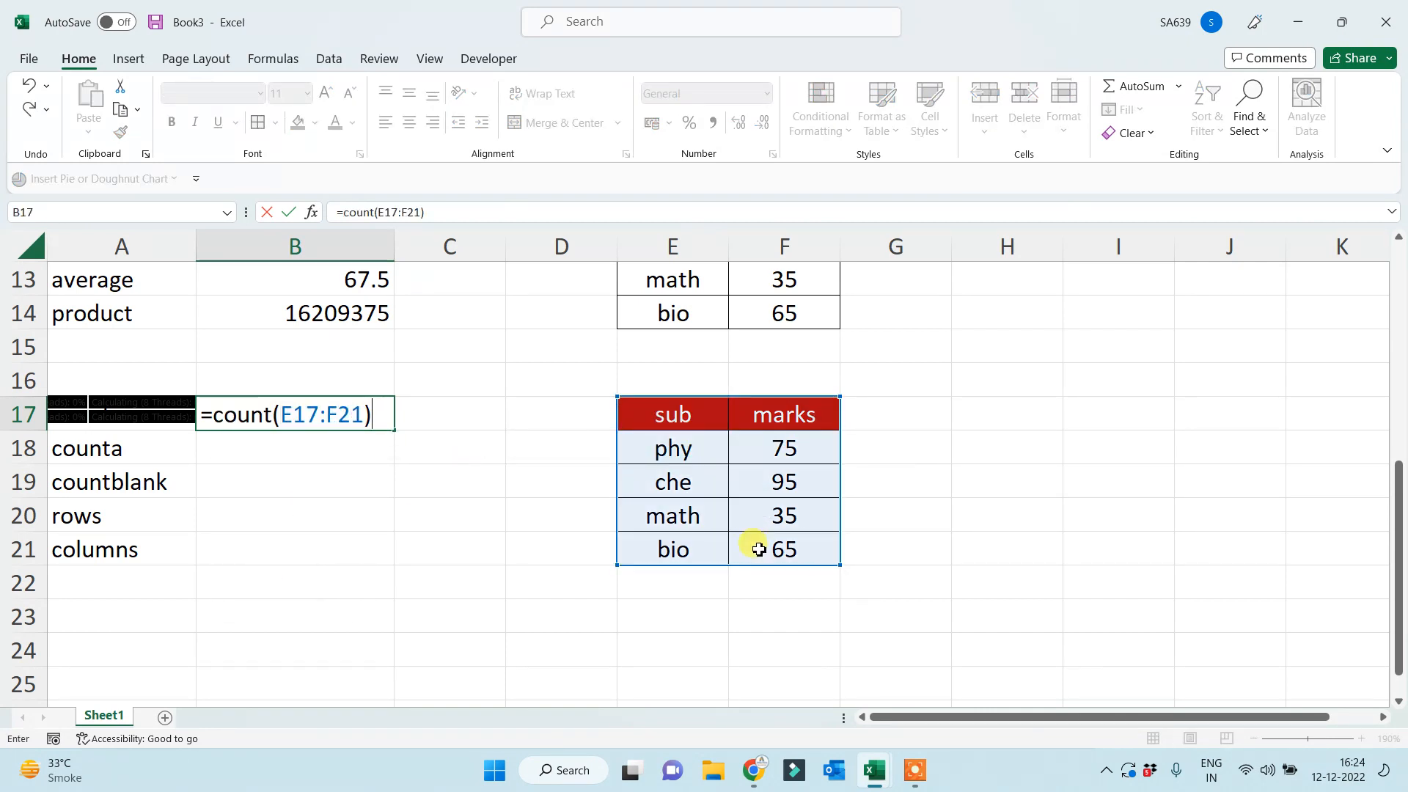
pyautogui.press('Return')
# Enter =COUNTA(E17:F21) in B18, returning 10.
pyautogui.write('=coiyu')
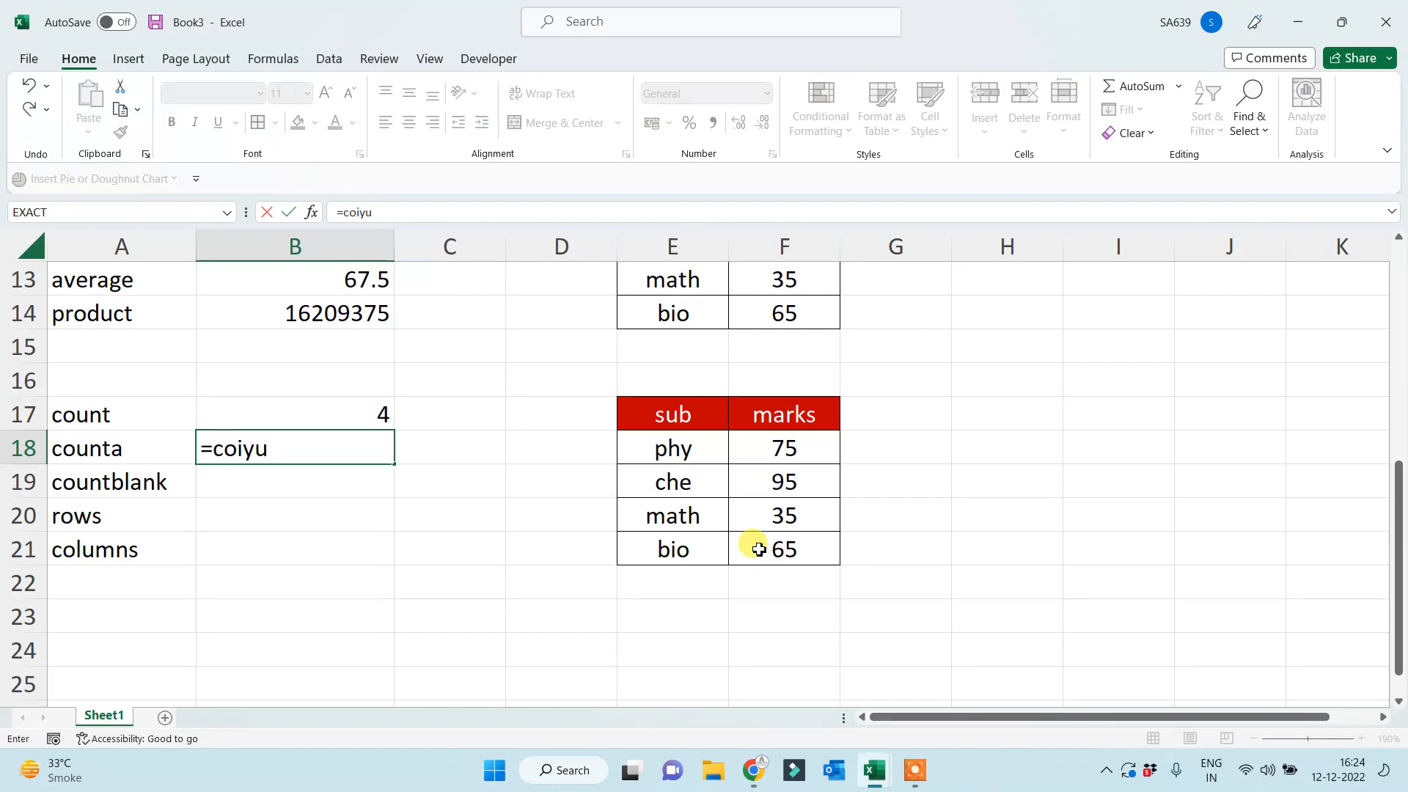
pyautogui.press('BackSpace')
pyautogui.press('BackSpace')
pyautogui.press('BackSpace')
pyautogui.write('unta(')
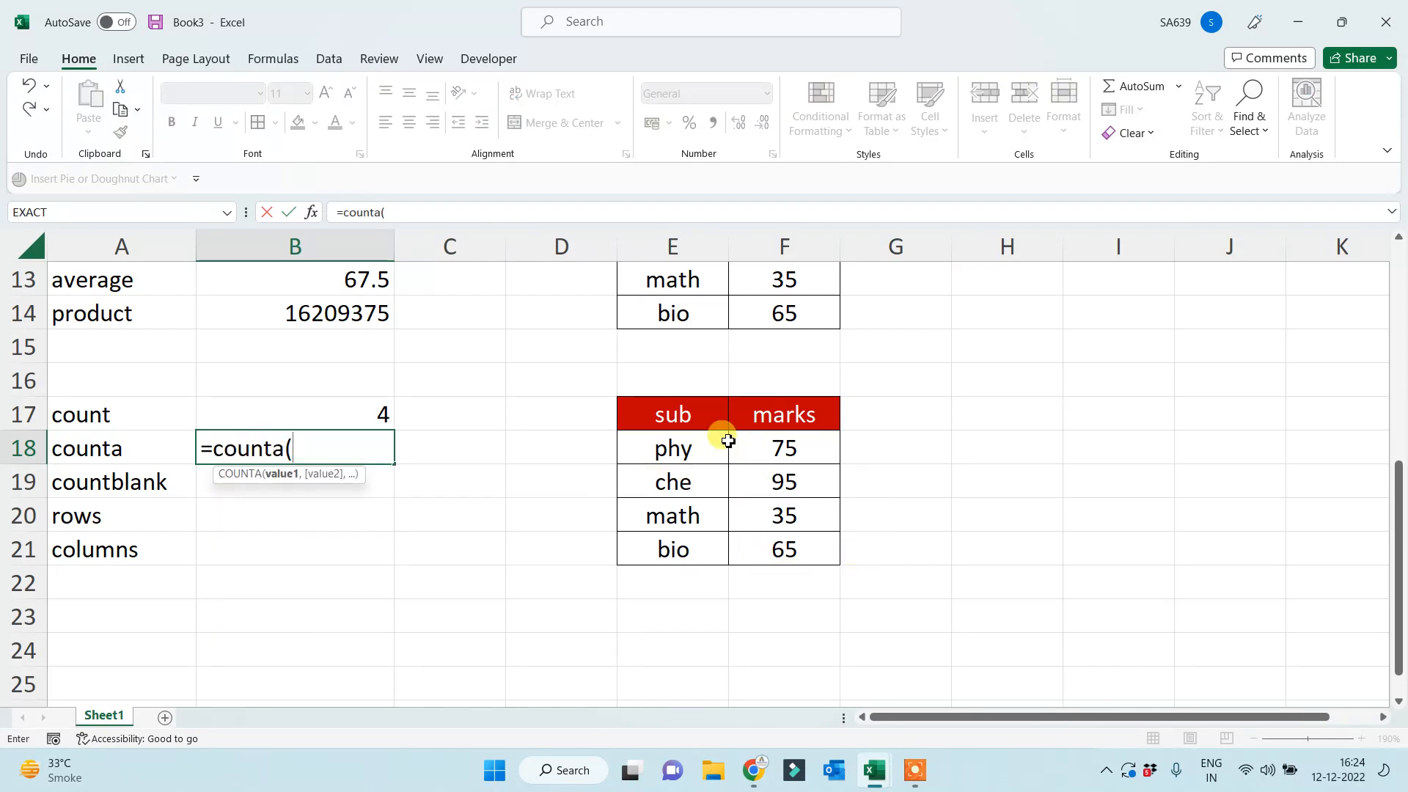
pyautogui.moveTo(715, 425); pyautogui.dragTo(798, 555)
pyautogui.write(')')
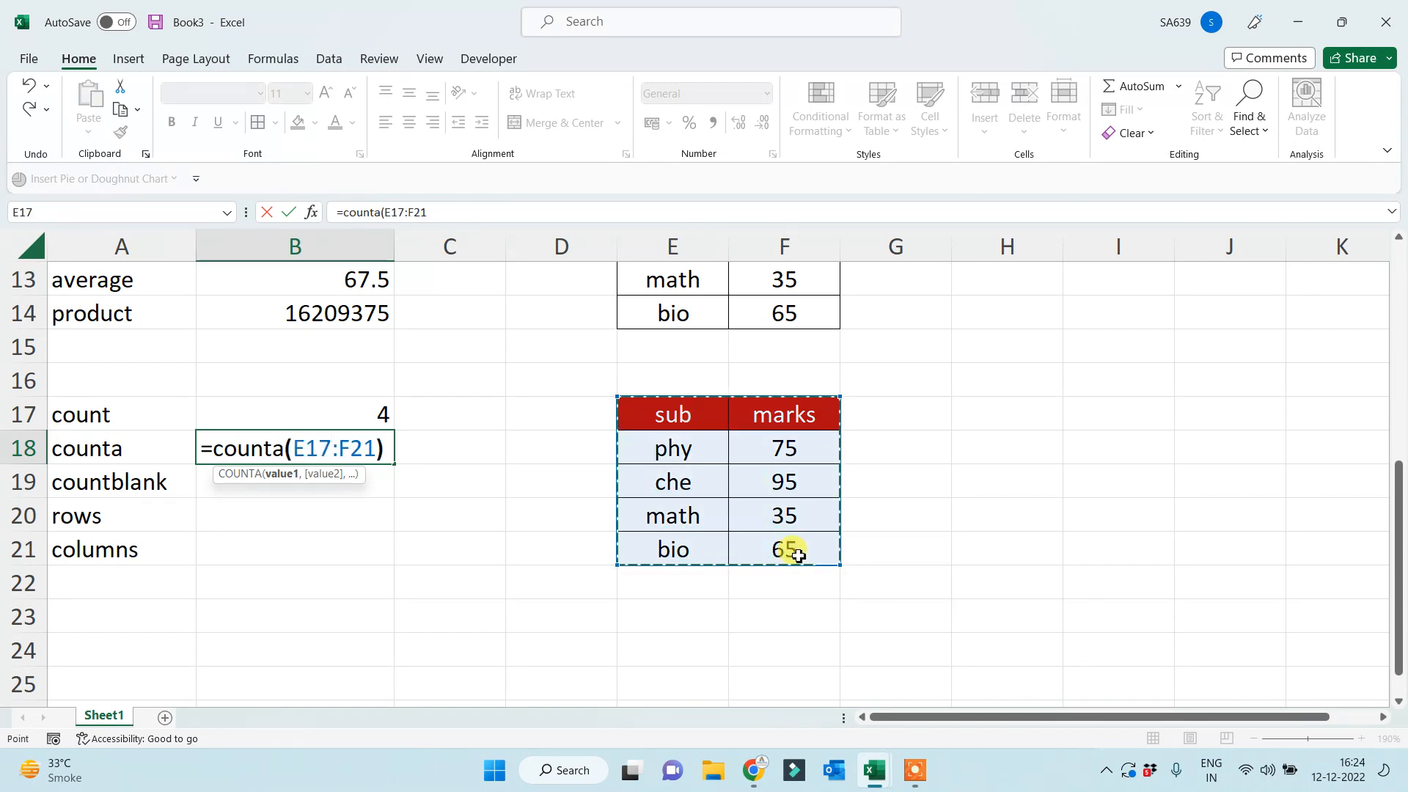
pyautogui.press('Return')
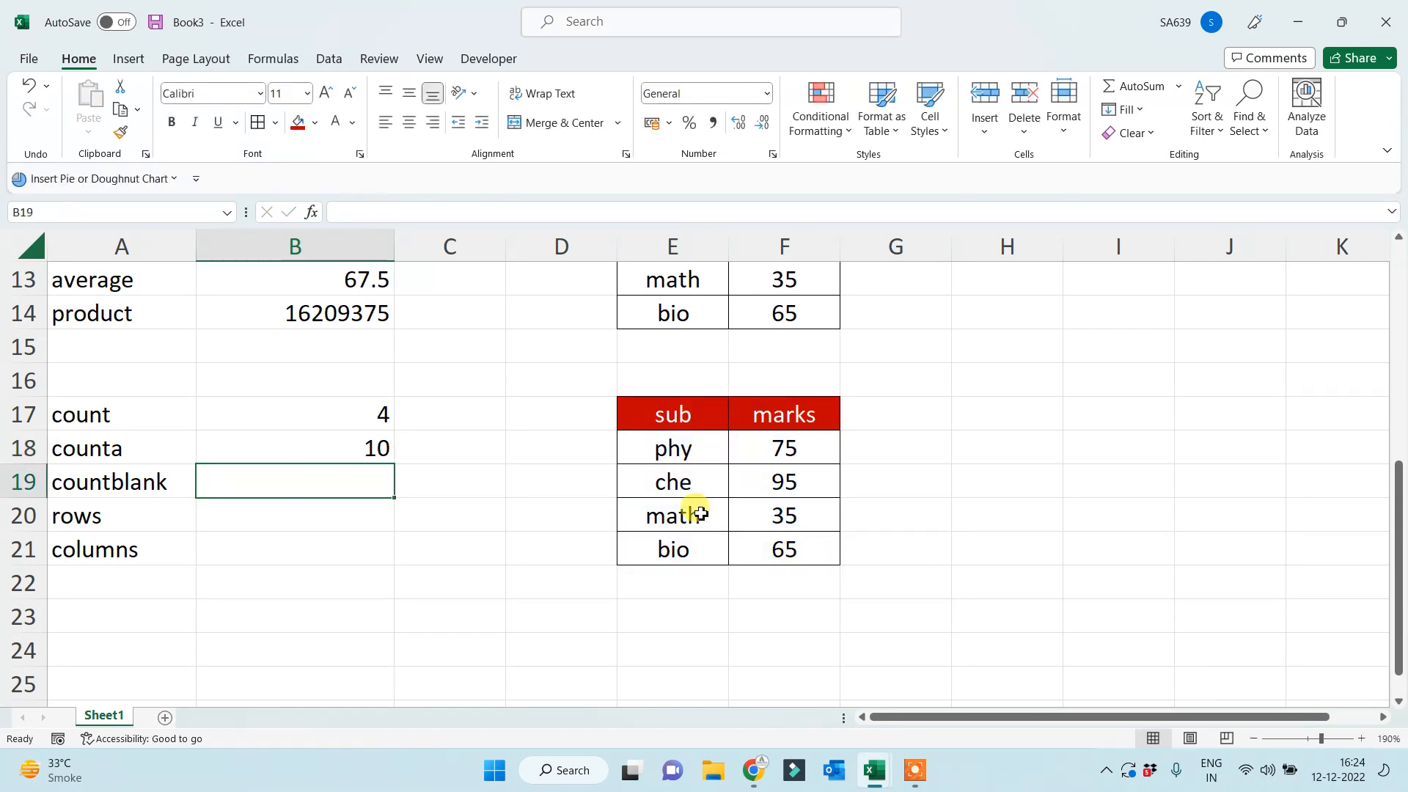
# Delete the math entry in E20 and the bio mark 65 in F21 from the marks table.
pyautogui.click(697, 509)
pyautogui.press('Delete')
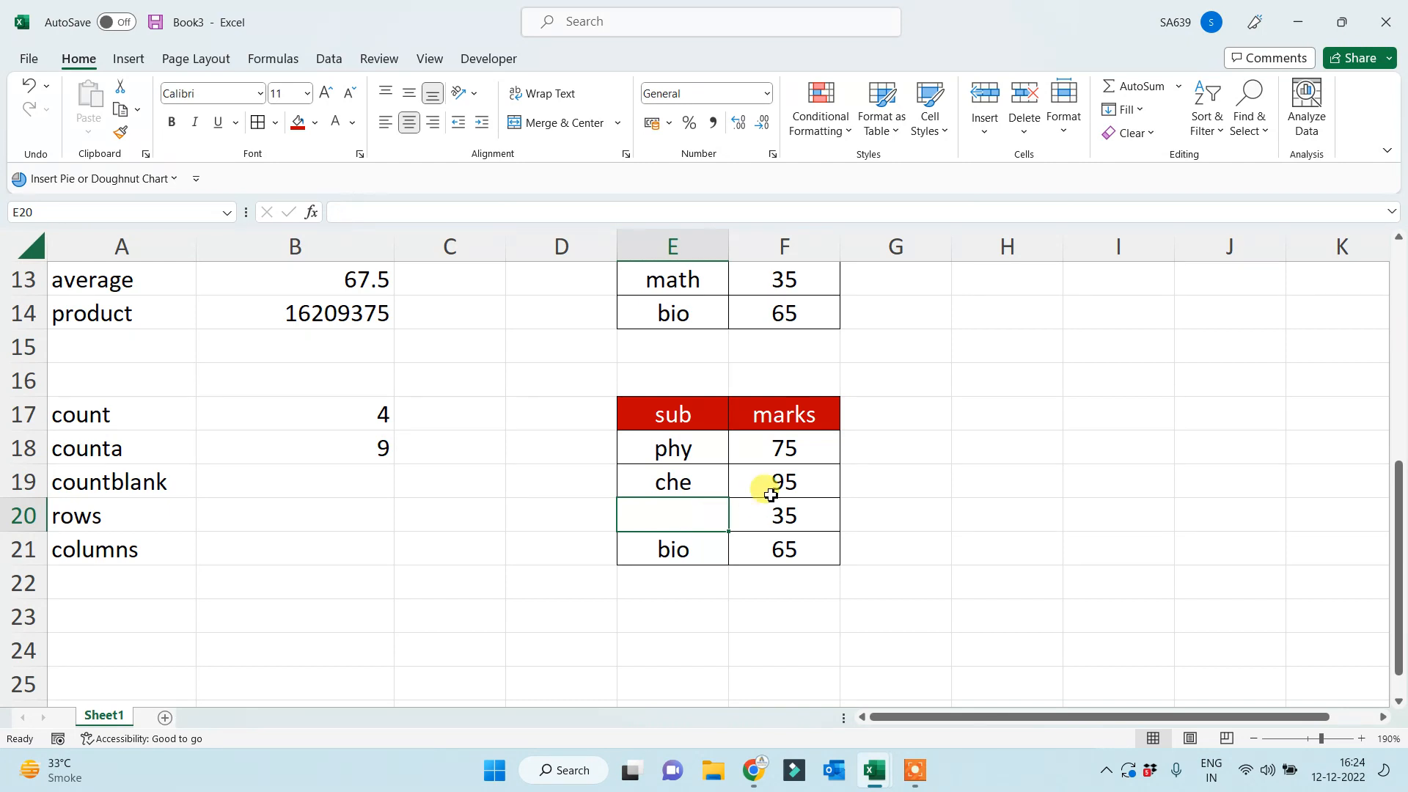
pyautogui.click(765, 488)
pyautogui.click(810, 549)
pyautogui.press('Delete')
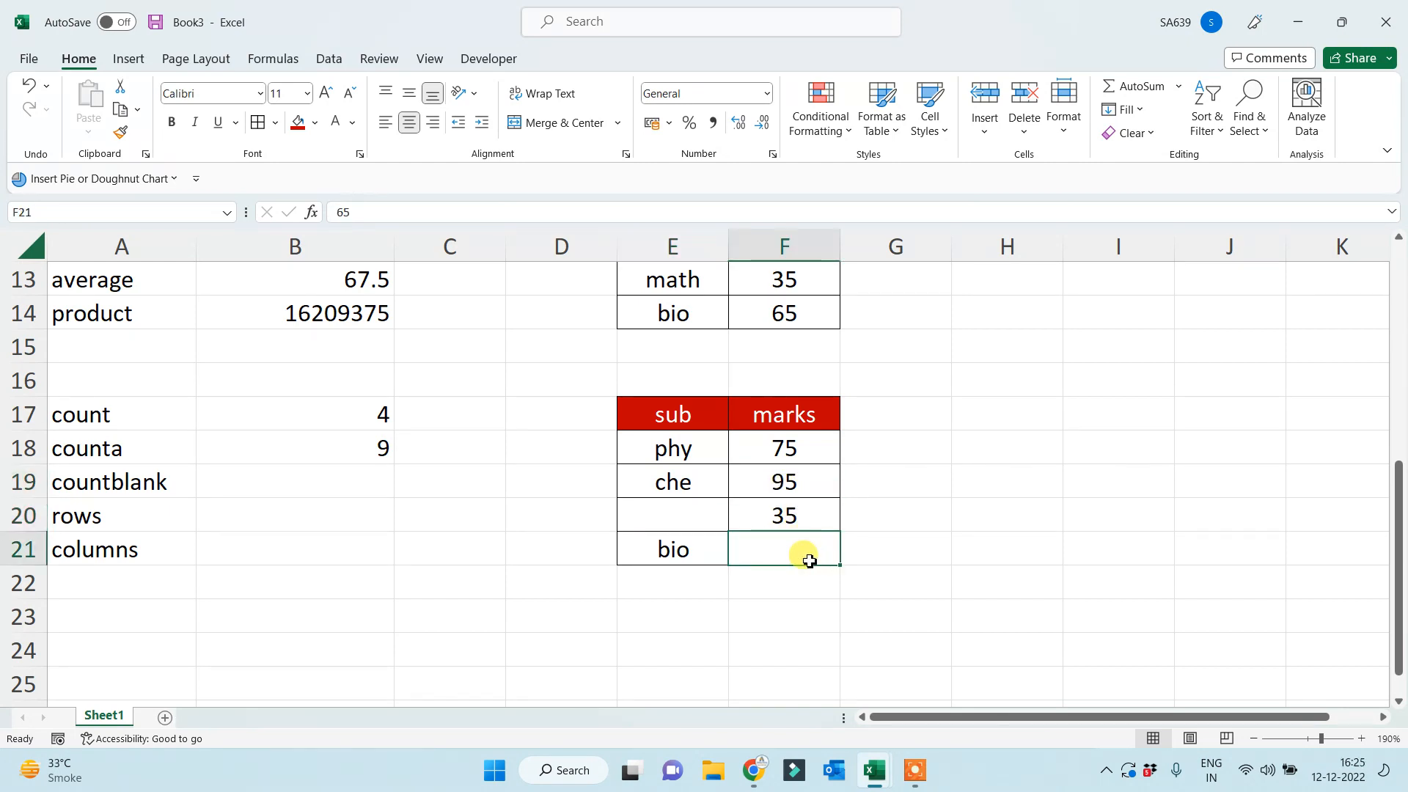
pyautogui.click(755, 586)
# Enter =COUNTBLANK(E17:F21) in B19, returning 2 blank cells.
pyautogui.click(324, 482)
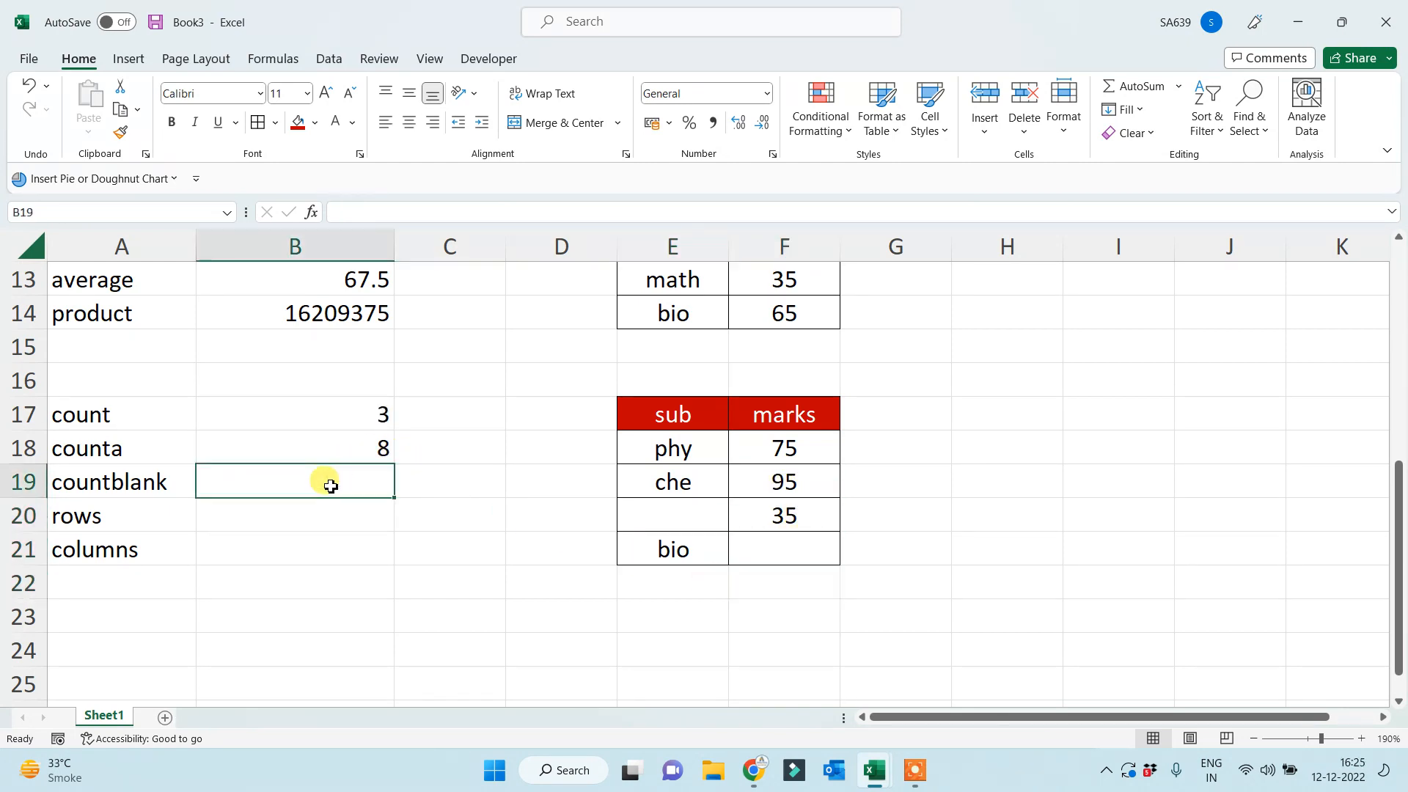
pyautogui.write('=countbl')
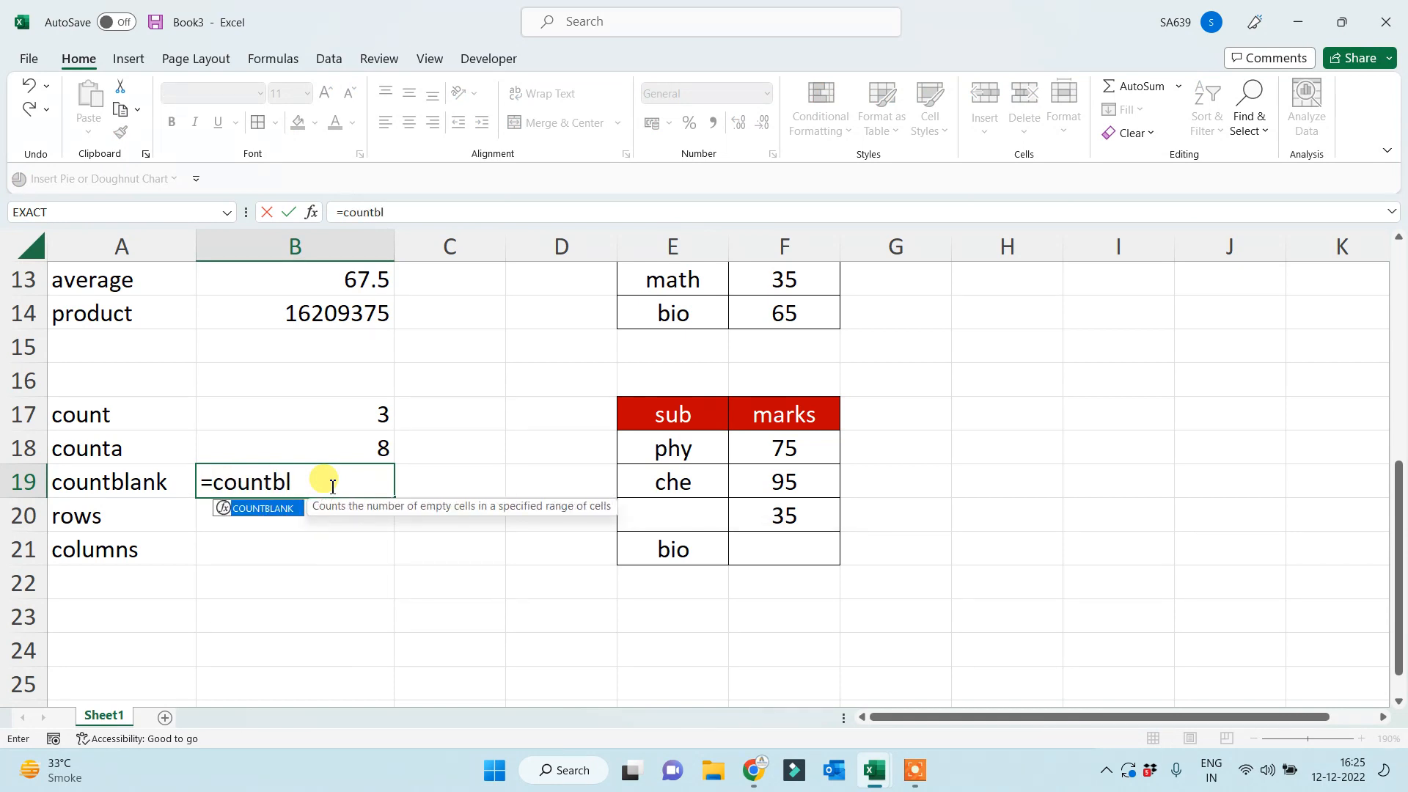
pyautogui.press('Tab')
pyautogui.moveTo(691, 453)
pyautogui.mouseDown()
pyautogui.moveTo(770, 572)
pyautogui.moveTo(767, 553)
pyautogui.mouseUp()
pyautogui.press('Return')
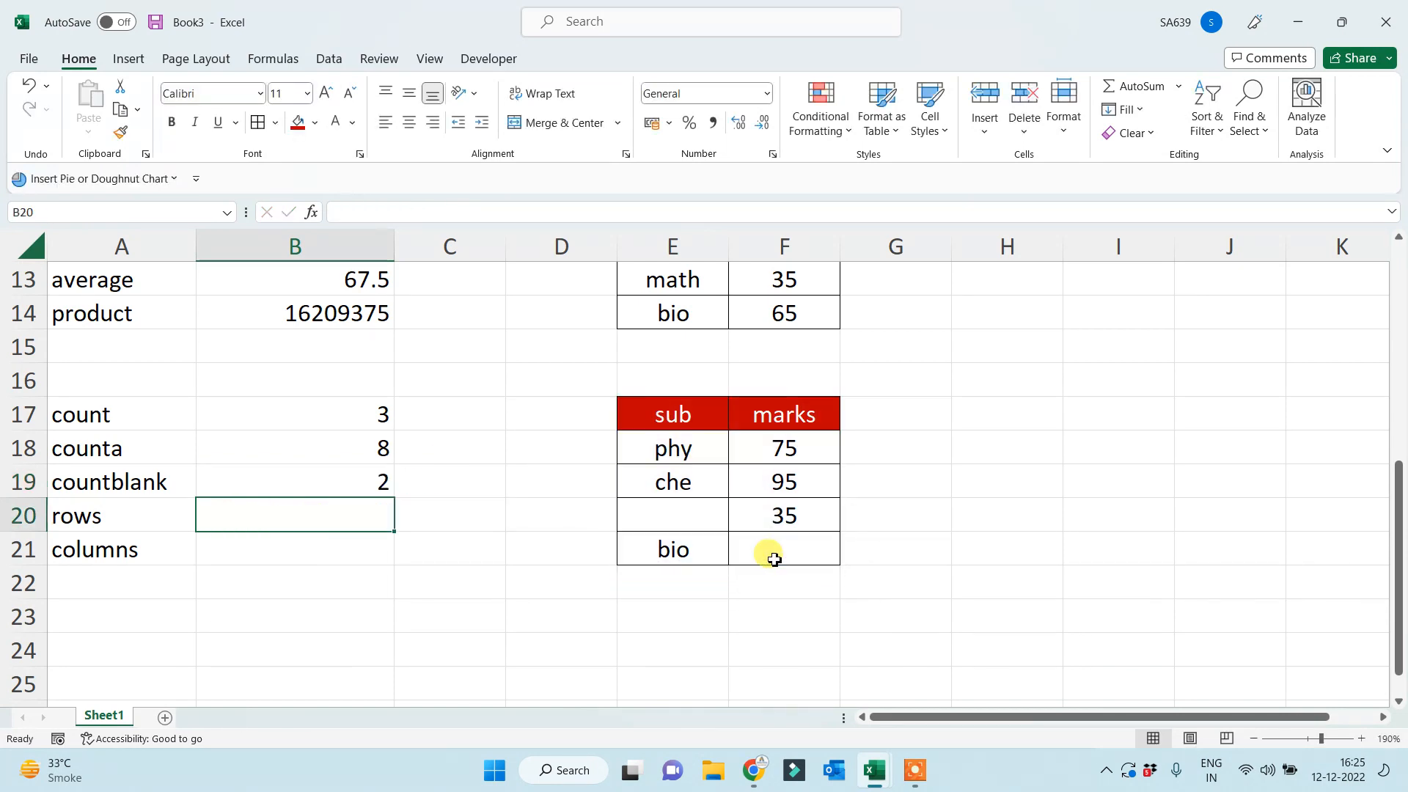
# Enter =ROWS(E17:F21) and =COLUMNS(E17:F21) in B20:B21, giving 5 and 2.
pyautogui.write('=rows')
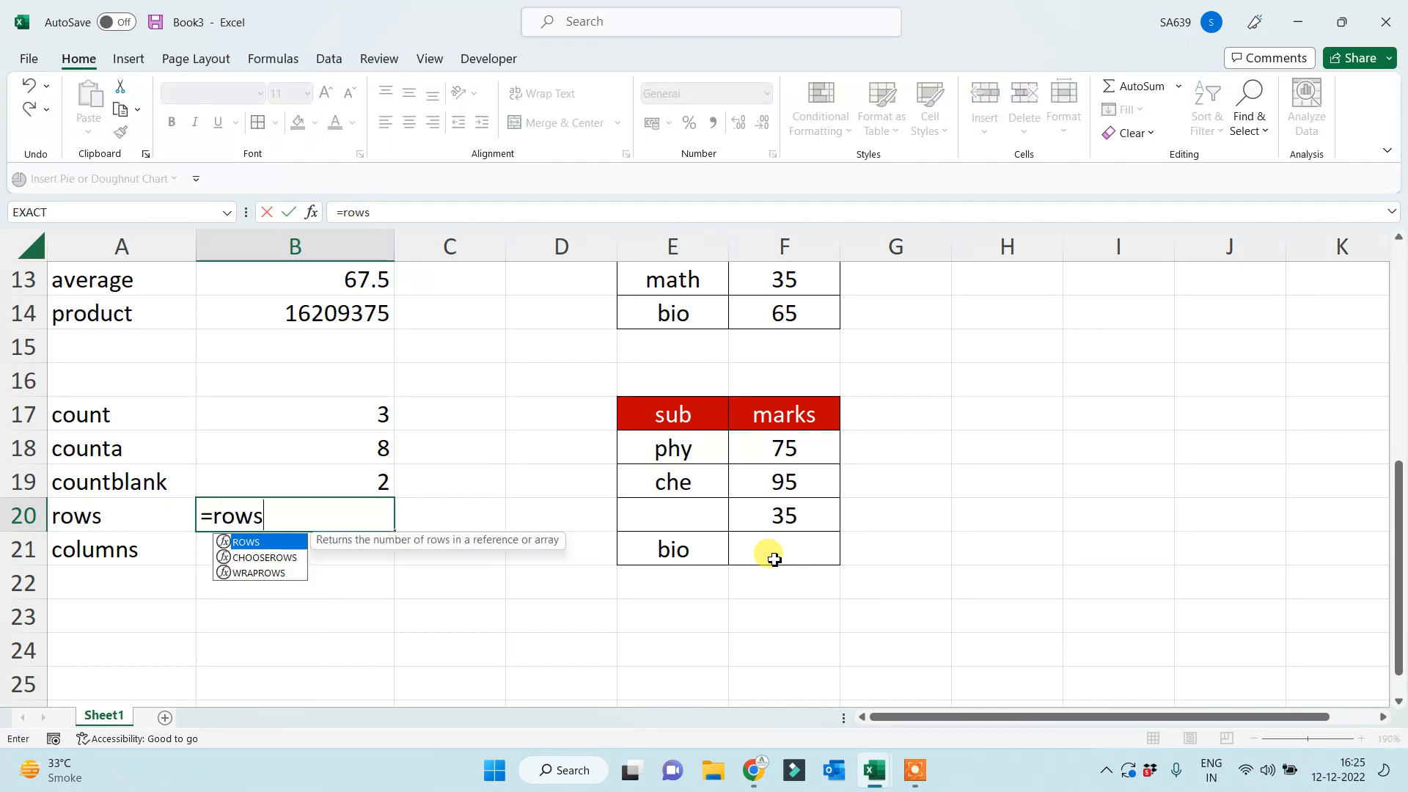
pyautogui.write('(')
pyautogui.moveTo(671, 412); pyautogui.dragTo(774, 563)
pyautogui.press('Return')
pyautogui.write('=')
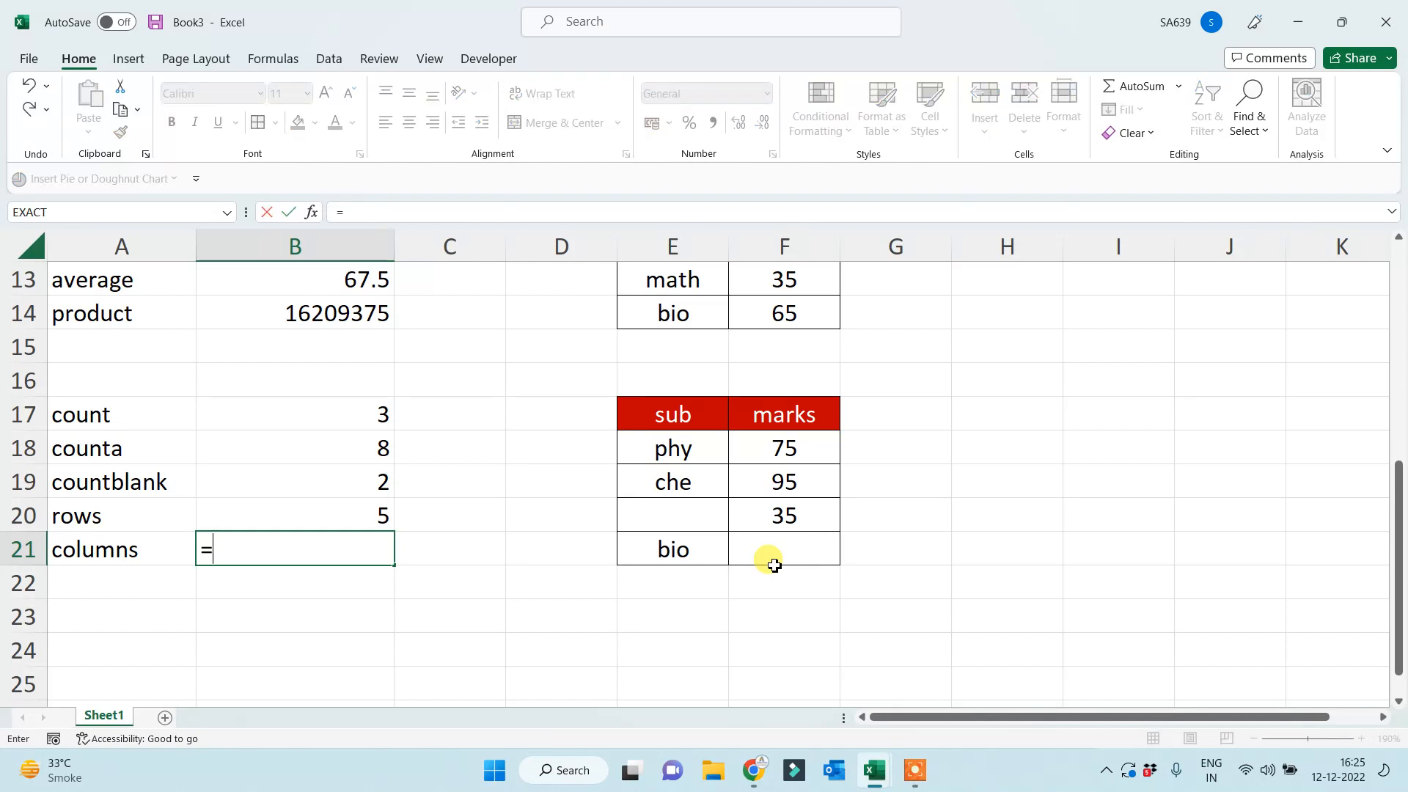
pyautogui.write('r')
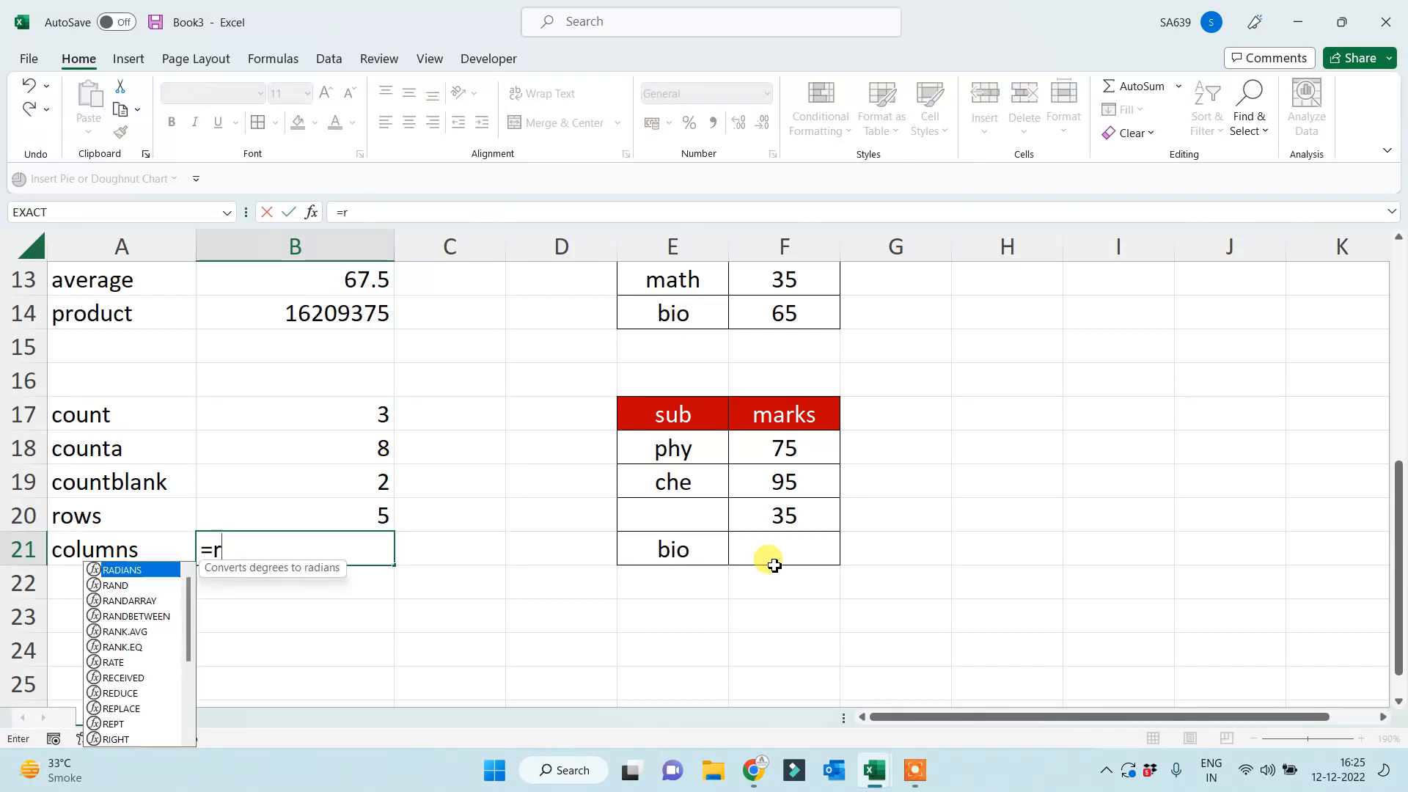
pyautogui.press('BackSpace')
pyautogui.write('columns(')
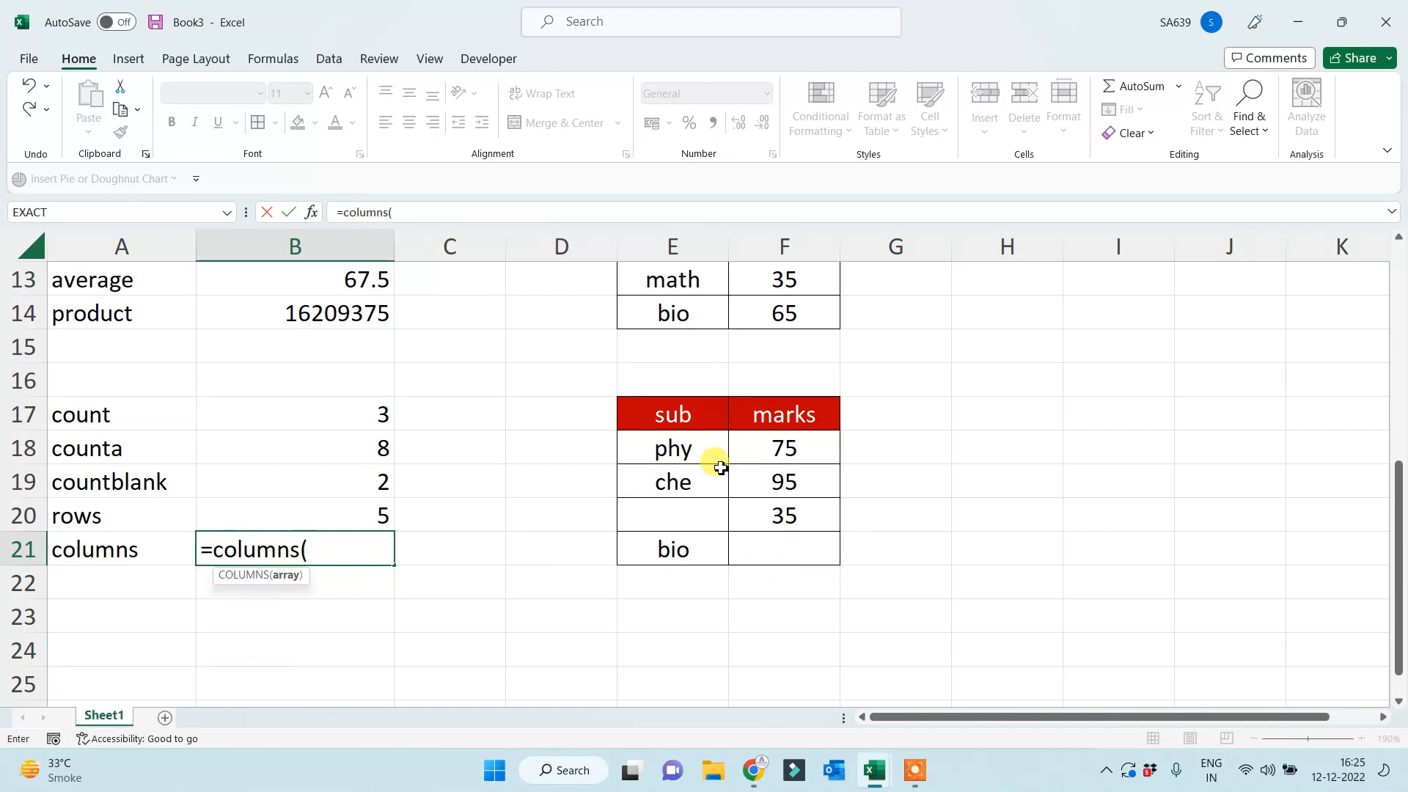
pyautogui.moveTo(660, 411); pyautogui.dragTo(777, 557)
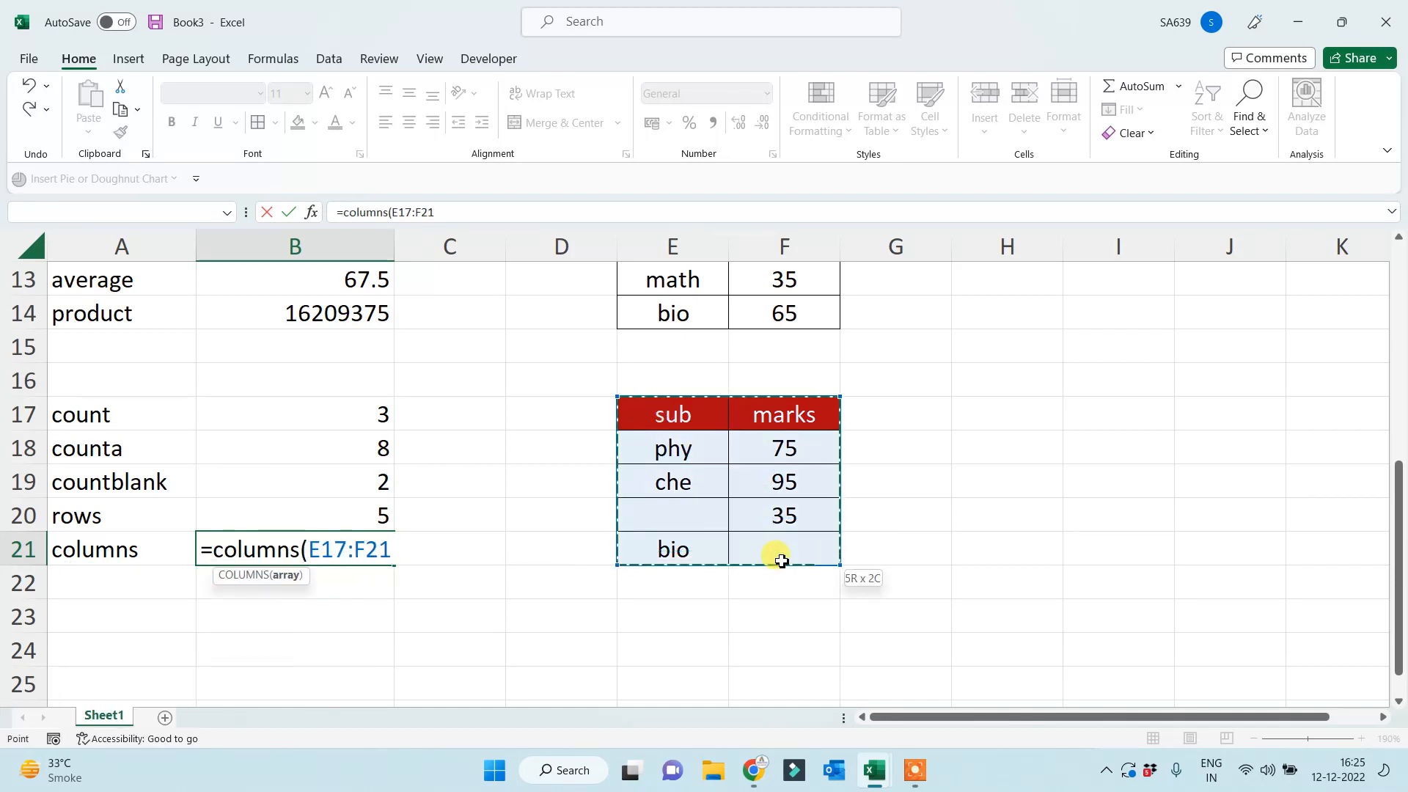
pyautogui.write(')')
pyautogui.press('Return')
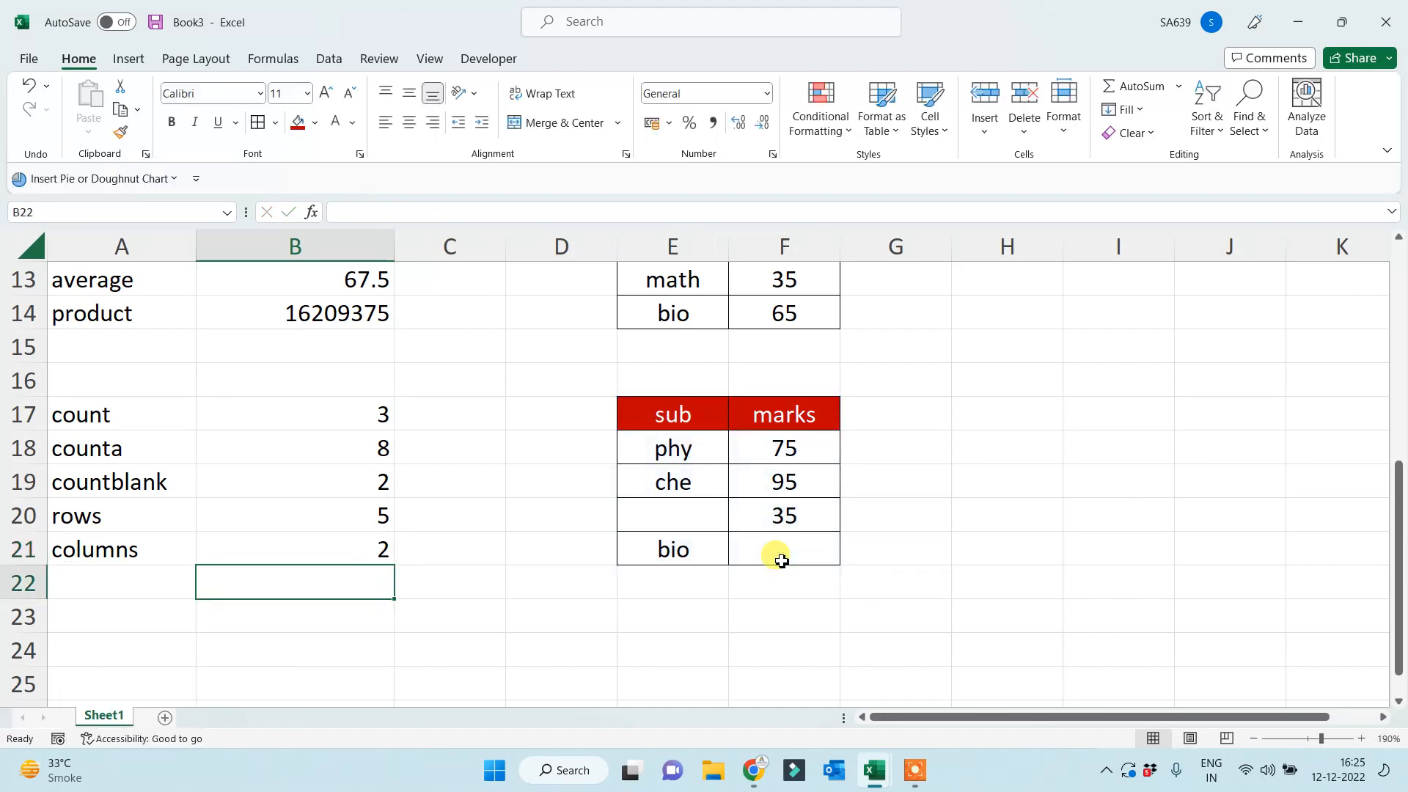
# Type the labels upper, lower, proper and len down A23:A26.
pyautogui.click(123, 618)
pyautogui.write('upp')
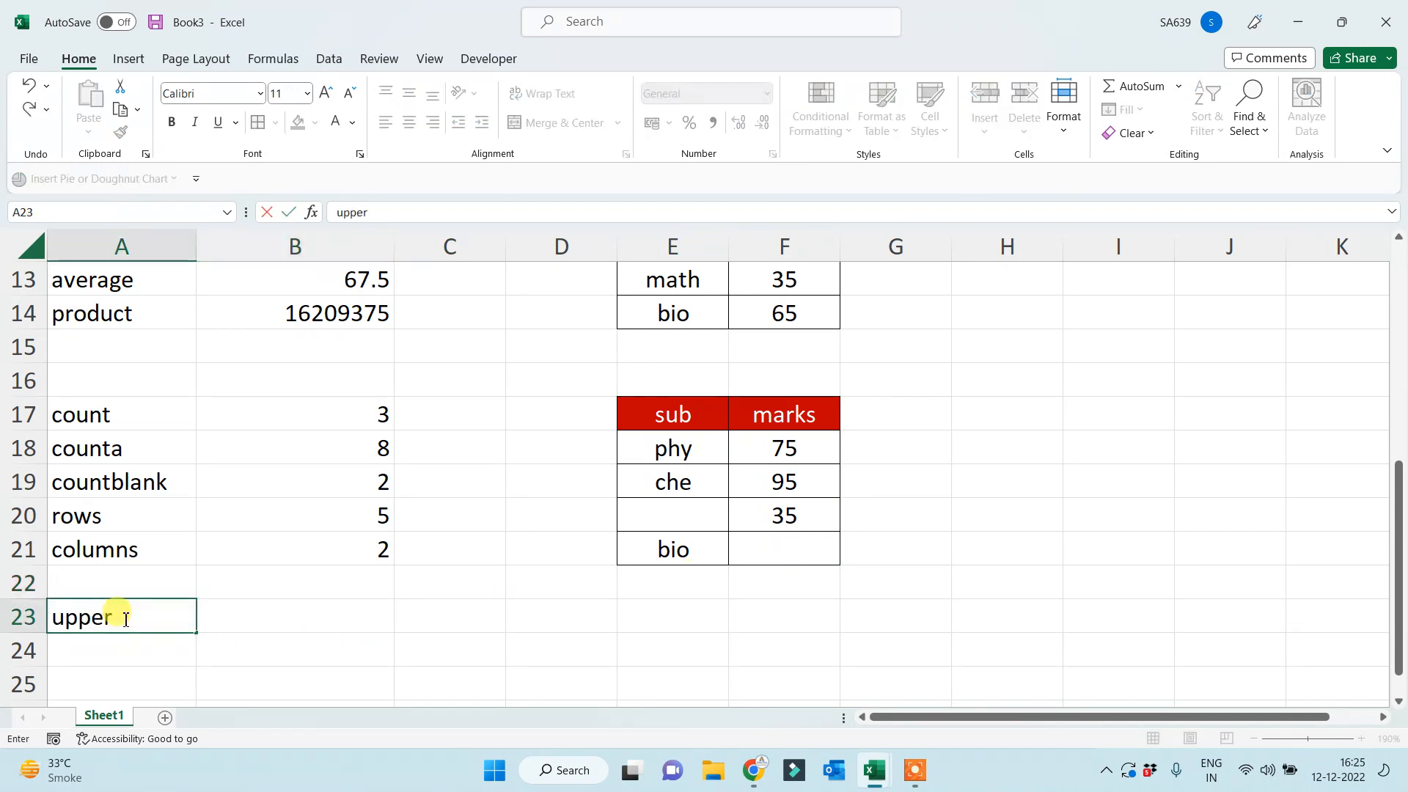
pyautogui.write('er')
pyautogui.press('Return')
pyautogui.write('lower')
pyautogui.press('Return')
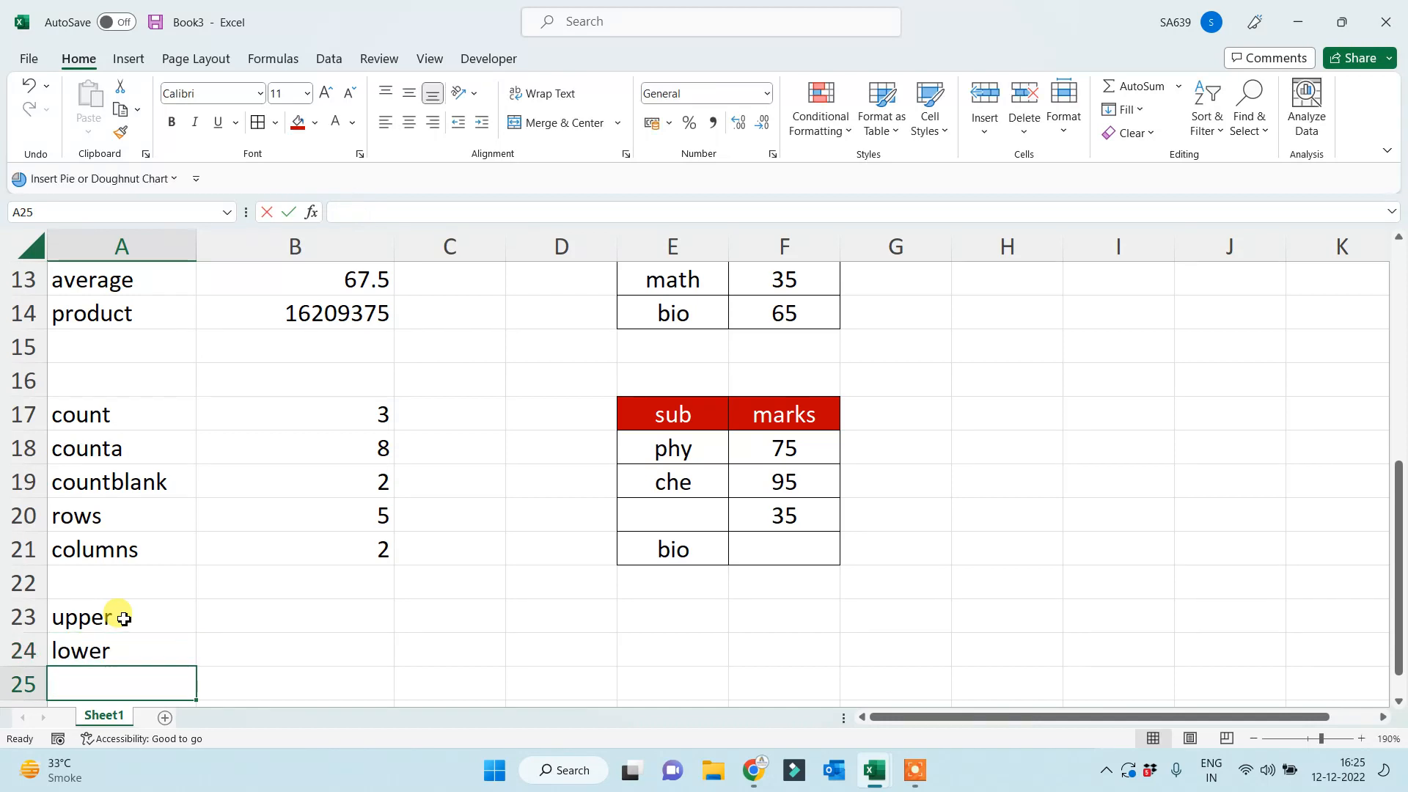
pyautogui.write('proper')
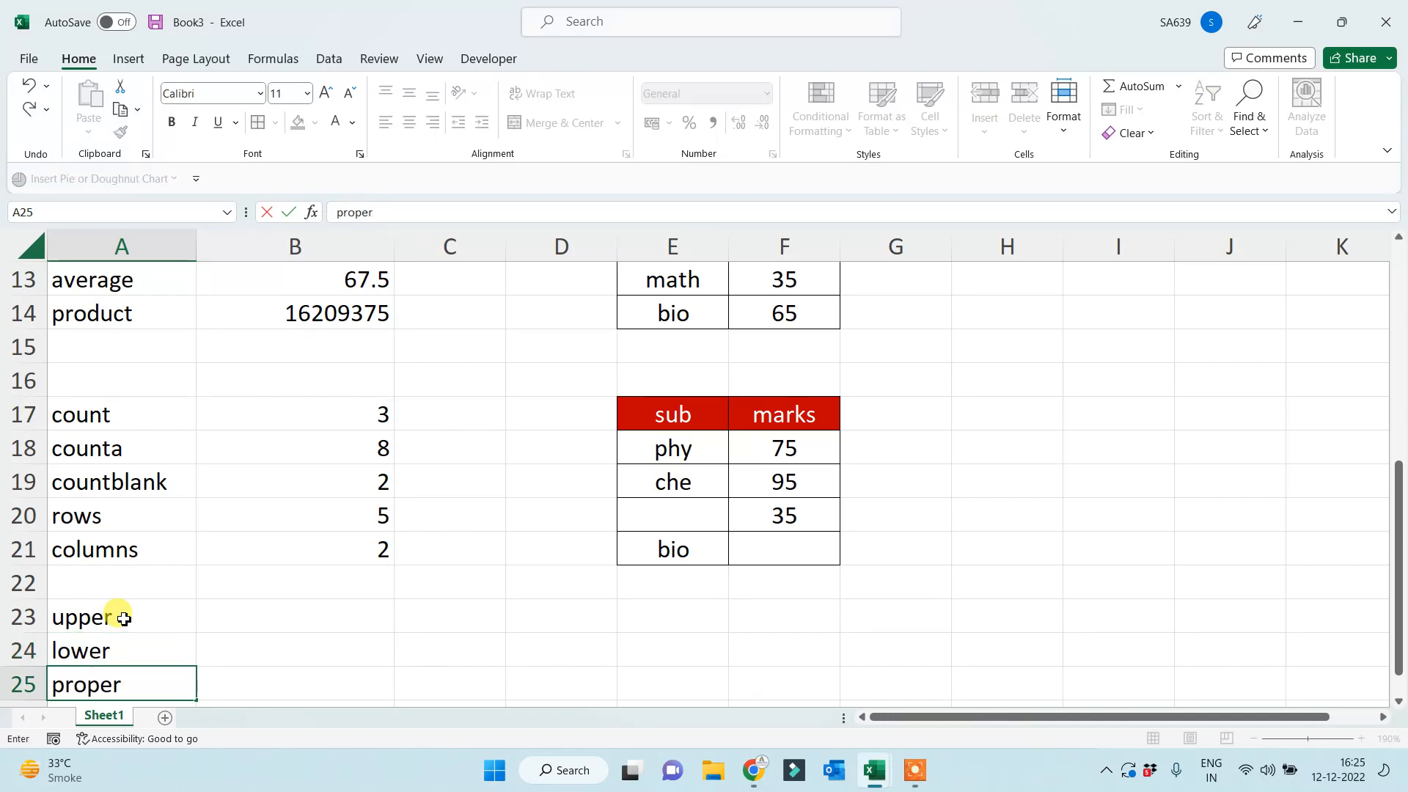
pyautogui.press('Return')
pyautogui.write('len')
pyautogui.click(447, 616)
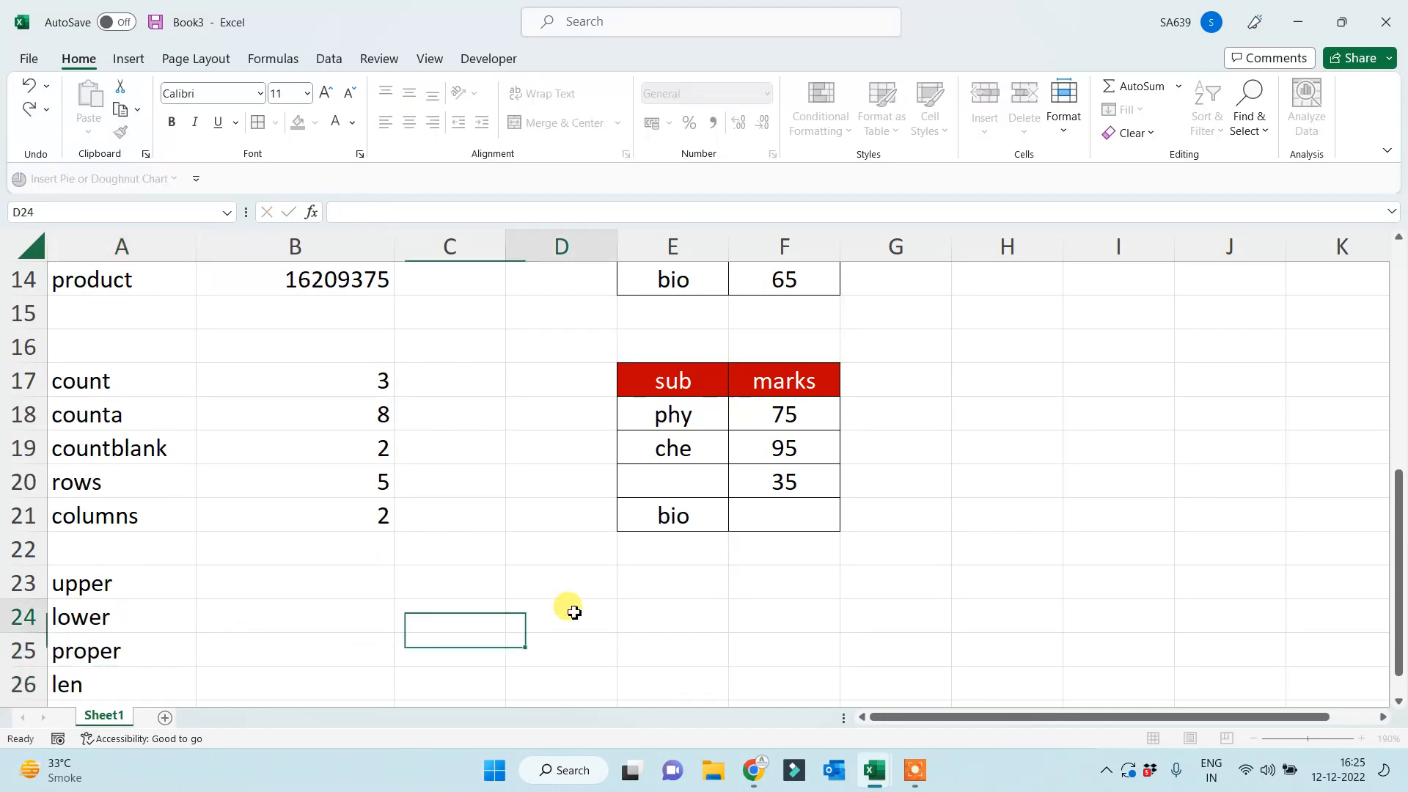
pyautogui.click(569, 607)
pyautogui.scroll(-3, 569, 608)
# Enter =UPPER(F17), =LOWER(F17) and =PROPER(F17) in B23:B25, showing MARKS, marks and Marks.
pyautogui.click(292, 485)
pyautogui.write('=')
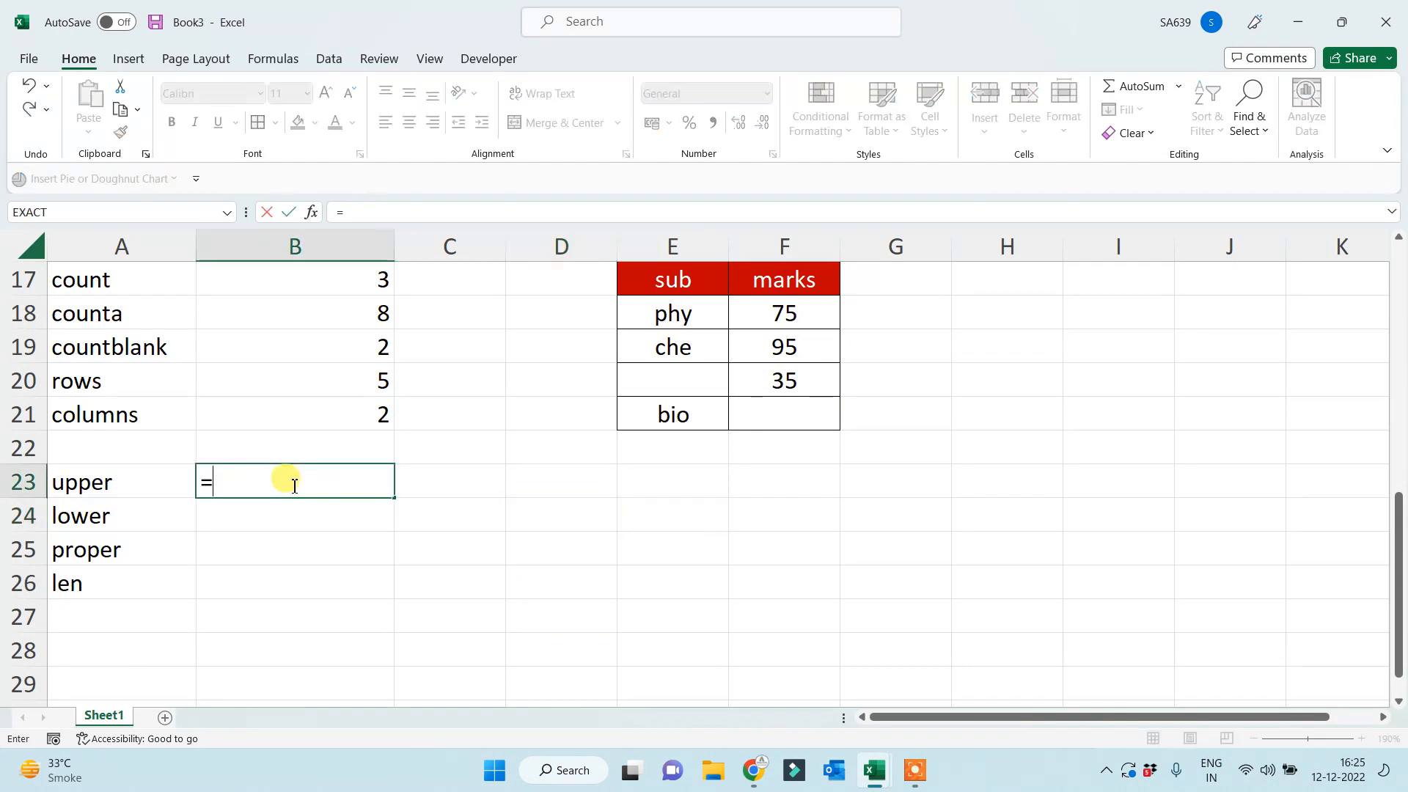
pyautogui.write('upper(')
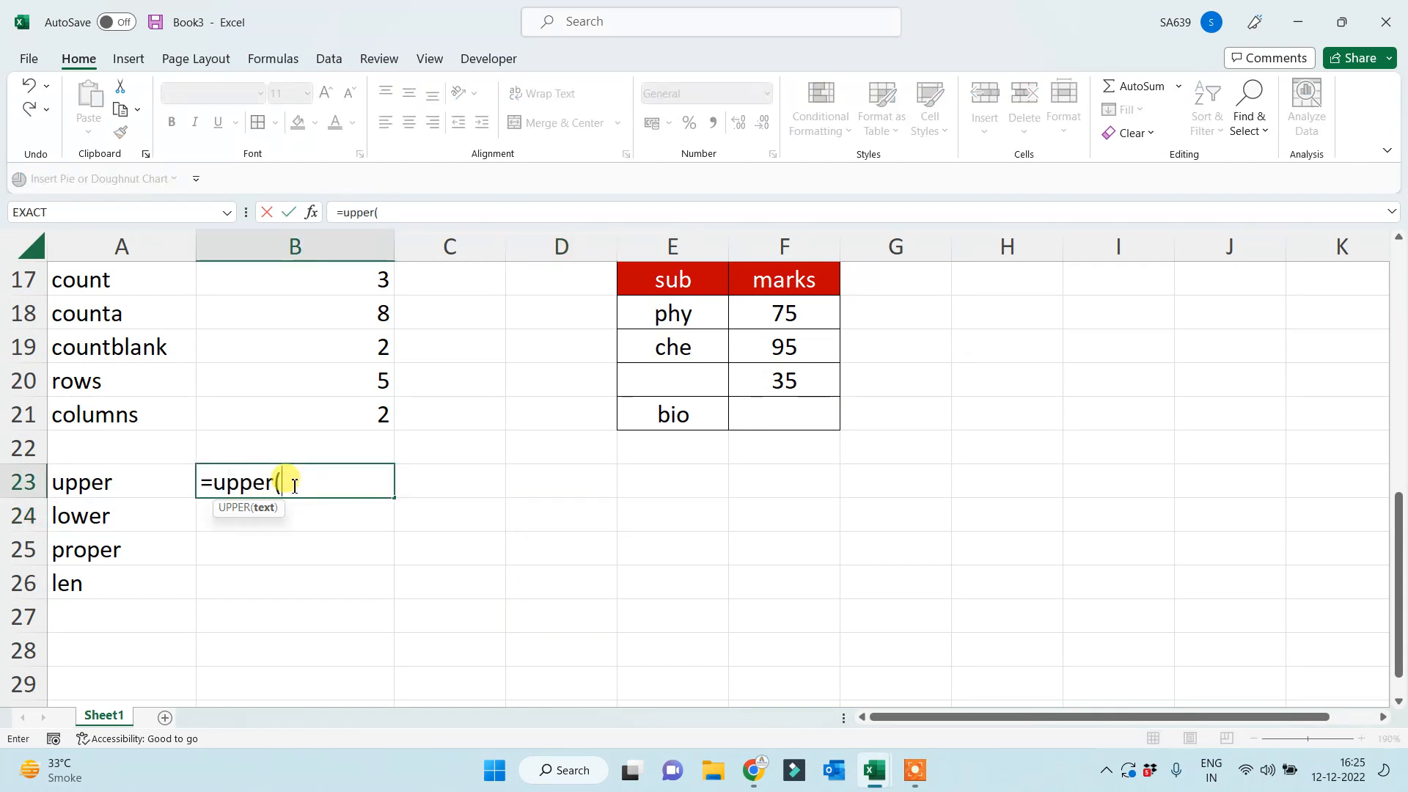
pyautogui.click(774, 286)
pyautogui.press('Return')
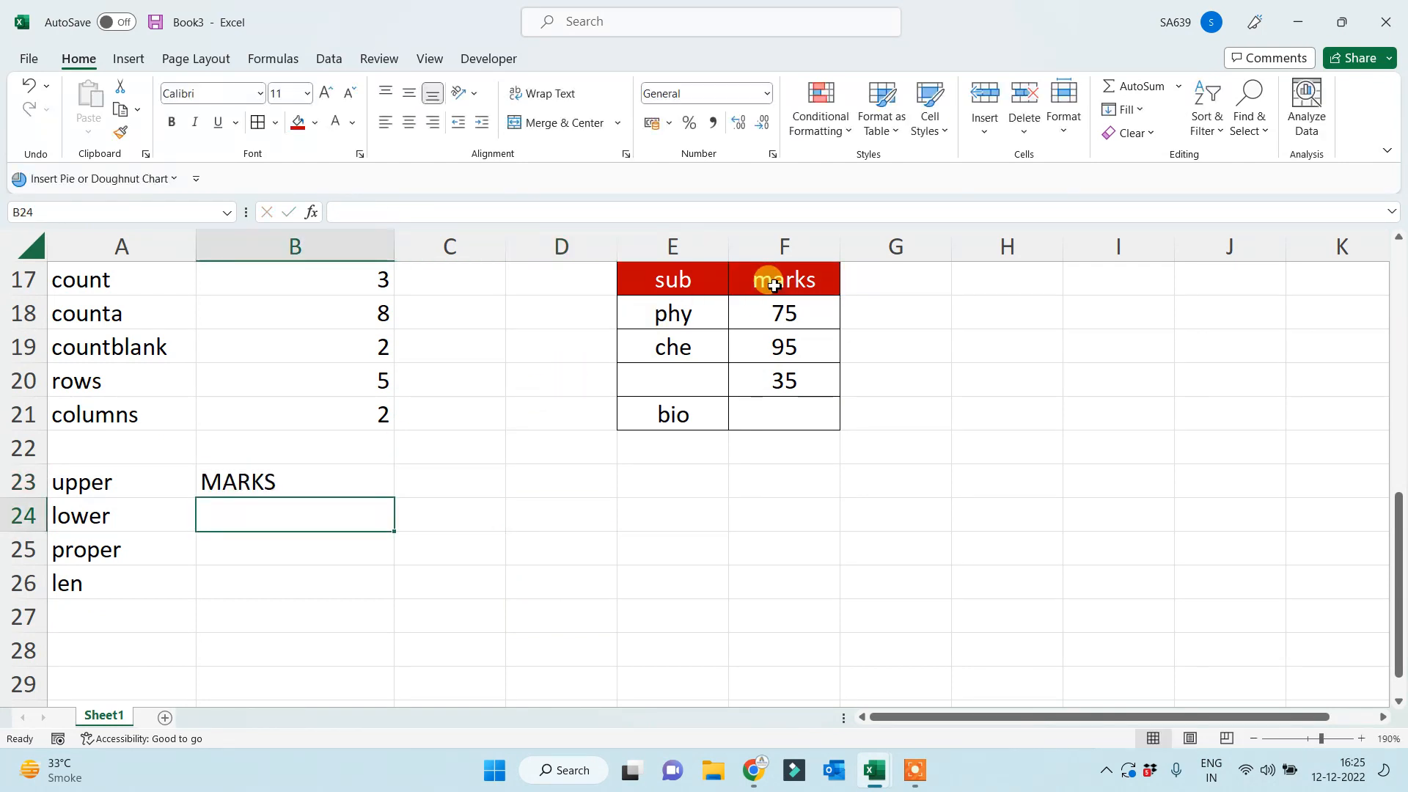
pyautogui.write('=lower(')
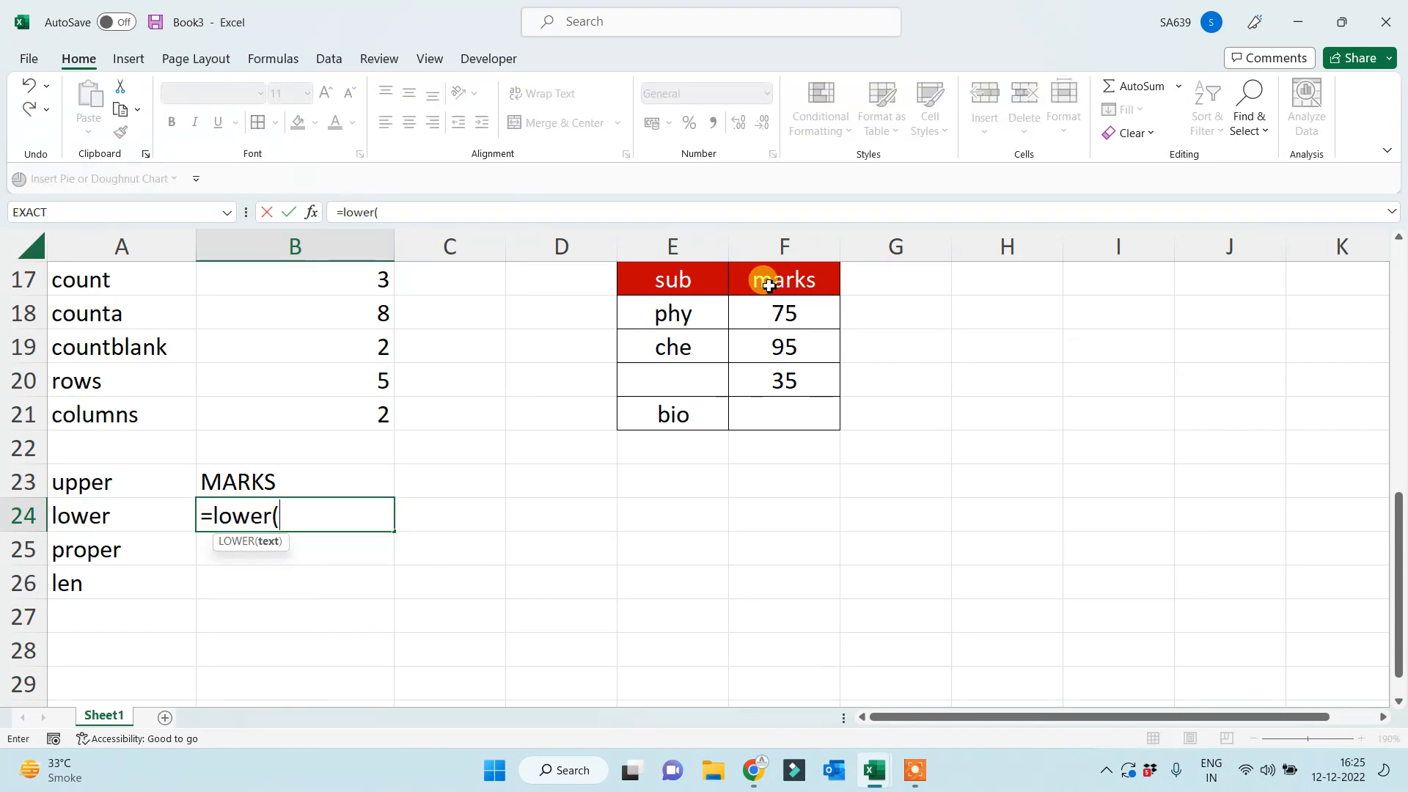
pyautogui.click(770, 286)
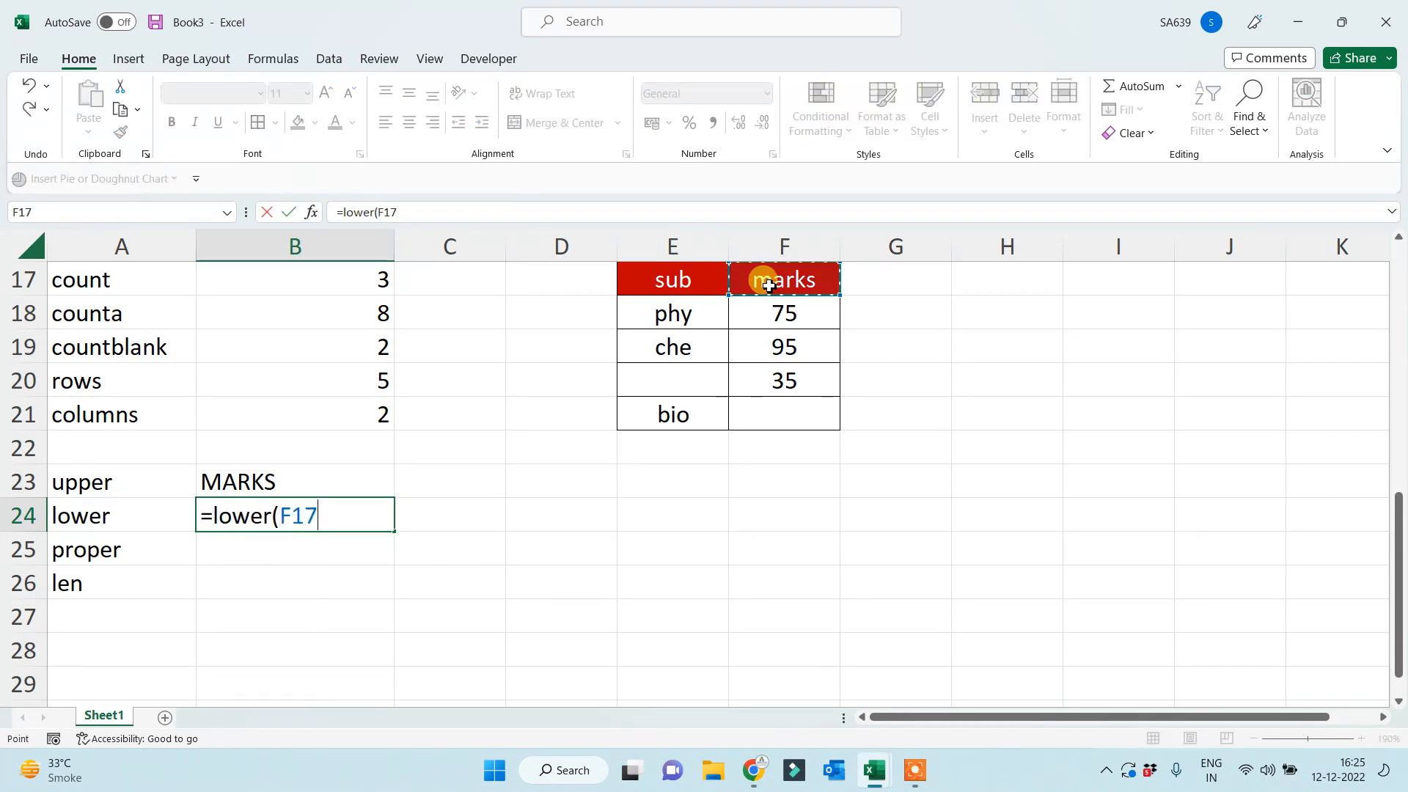
pyautogui.press('Return')
pyautogui.write('=p')
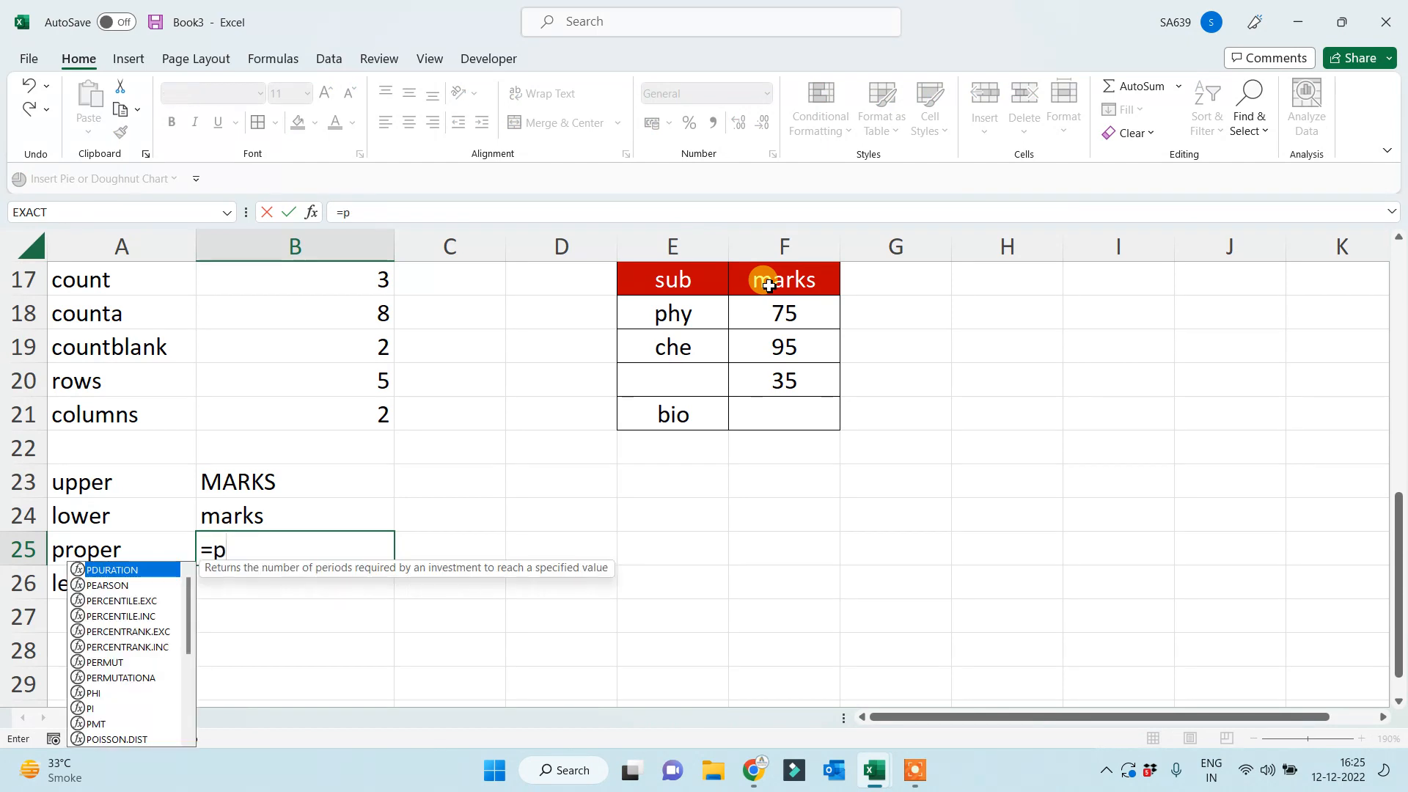
pyautogui.write('roper(')
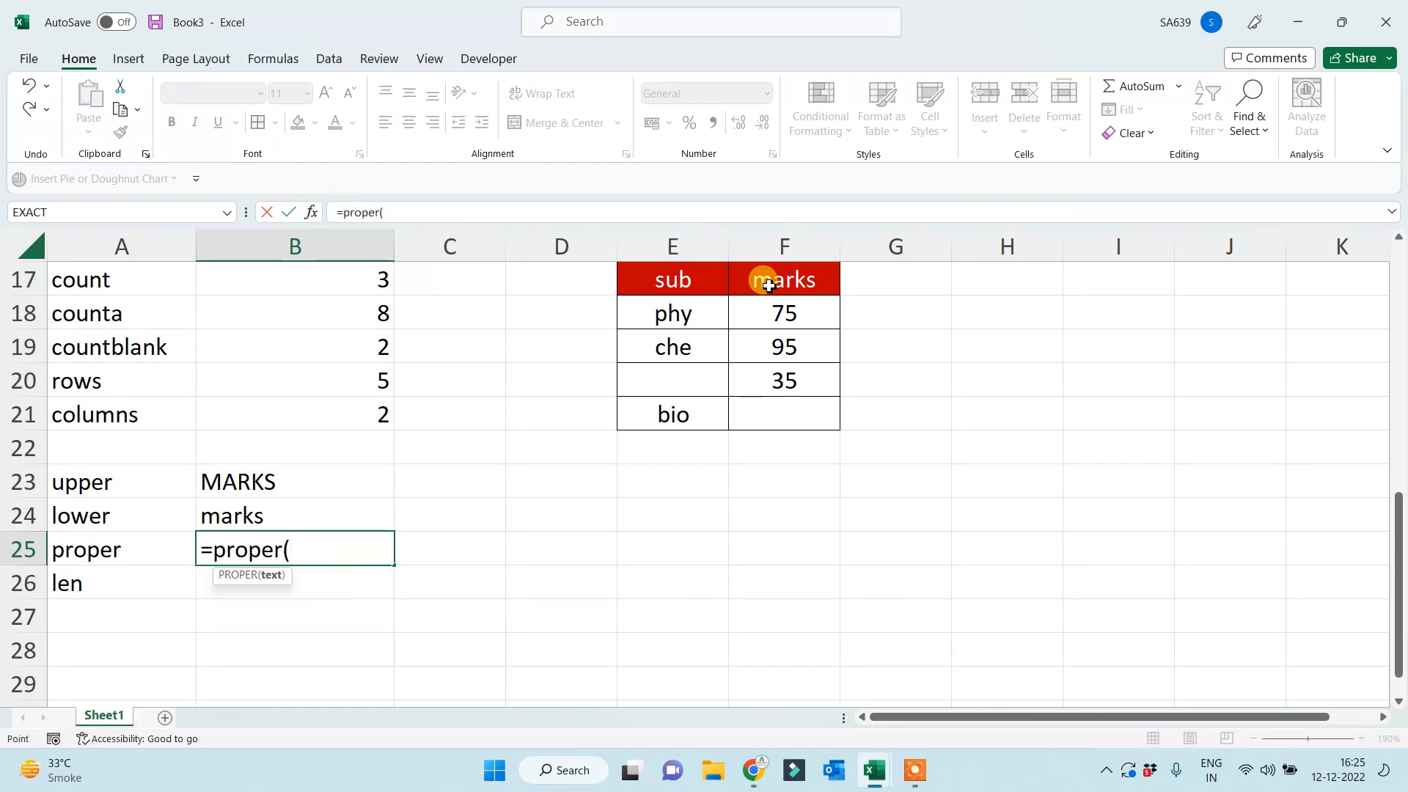
pyautogui.click(768, 285)
pyautogui.press('Return')
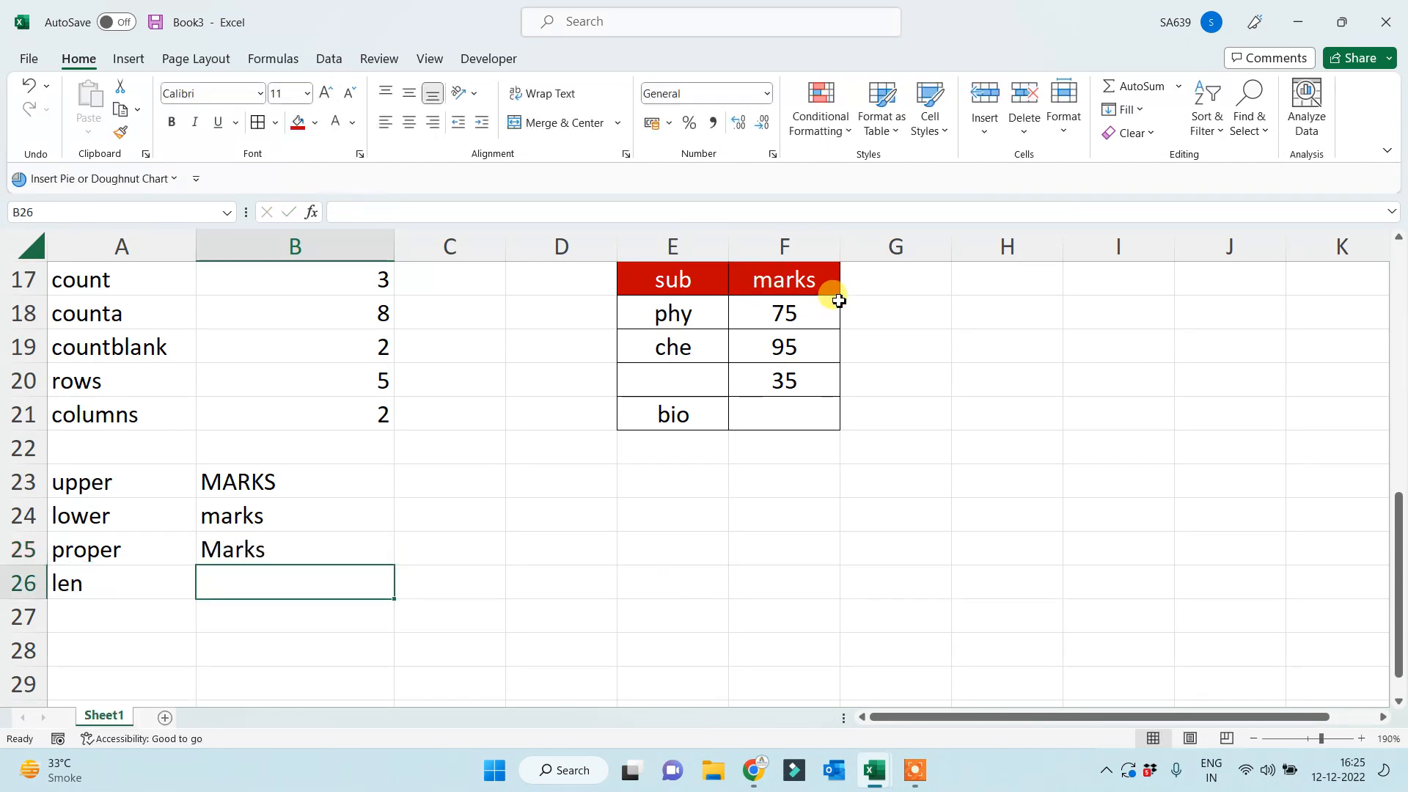
# Edit the F17 heading to read 'marks sheet'.
pyautogui.click(817, 273)
pyautogui.doubleClick(816, 273)
pyautogui.write('shet')
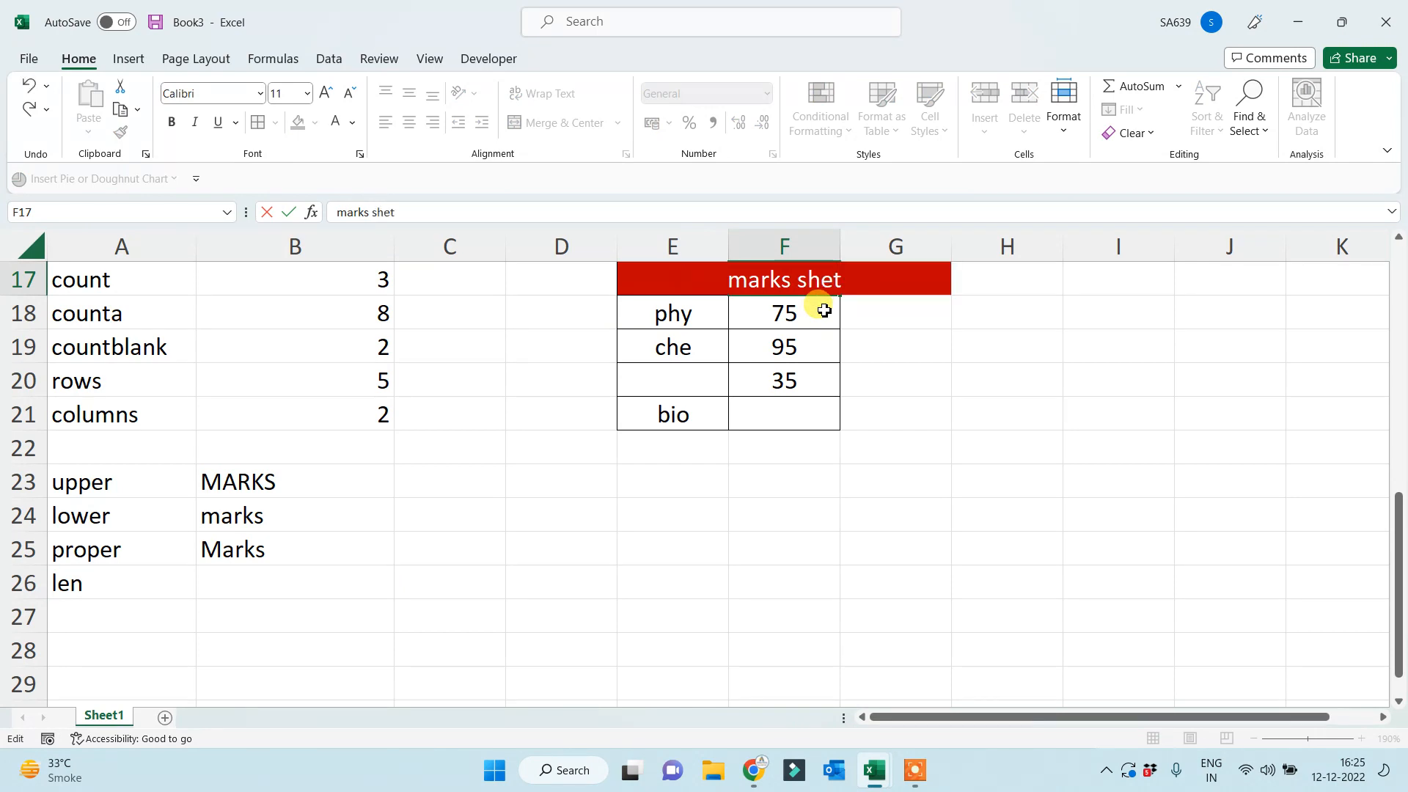
pyautogui.press('BackSpace')
pyautogui.write('et')
pyautogui.press('Return')
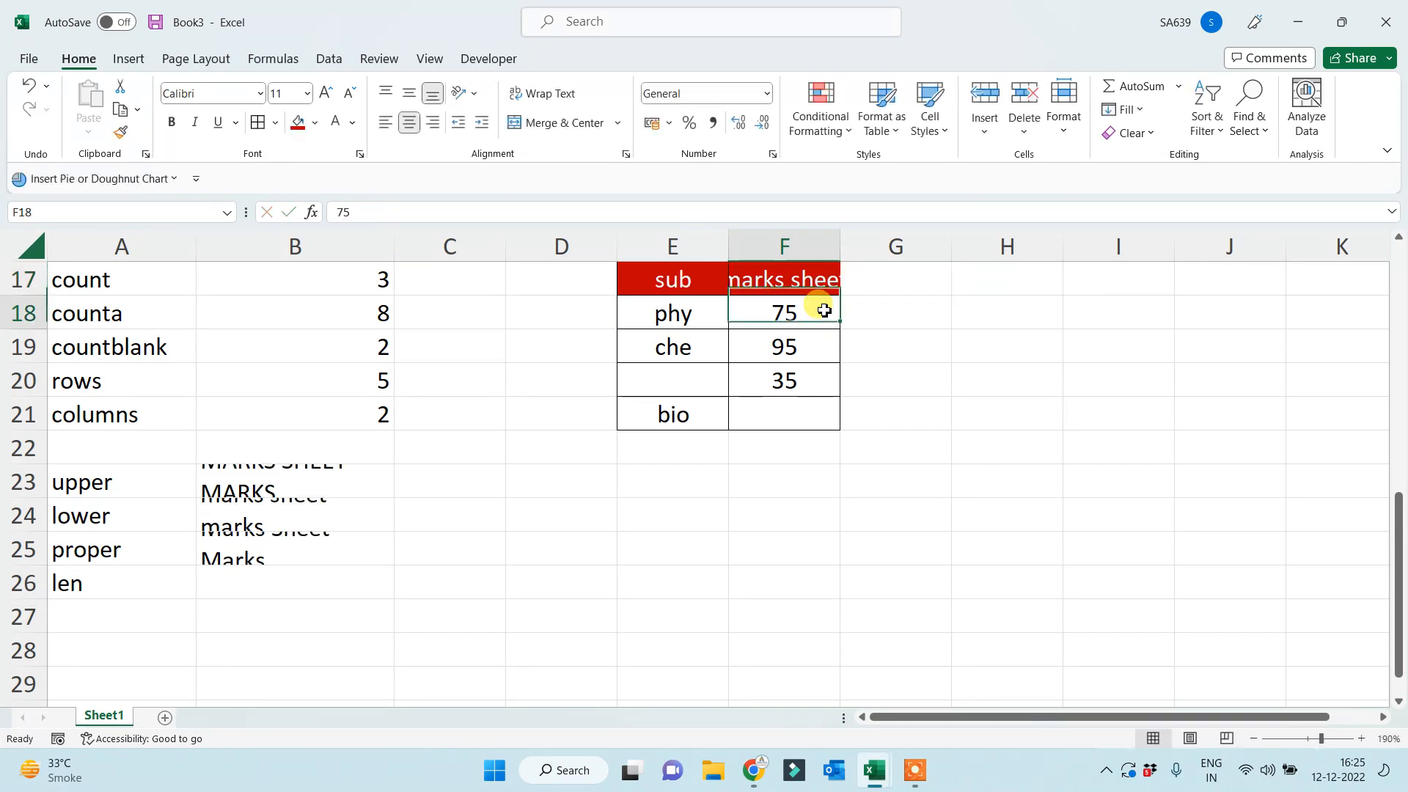
# Enter =LEN(F17) in B26, returning 11 characters.
pyautogui.click(267, 594)
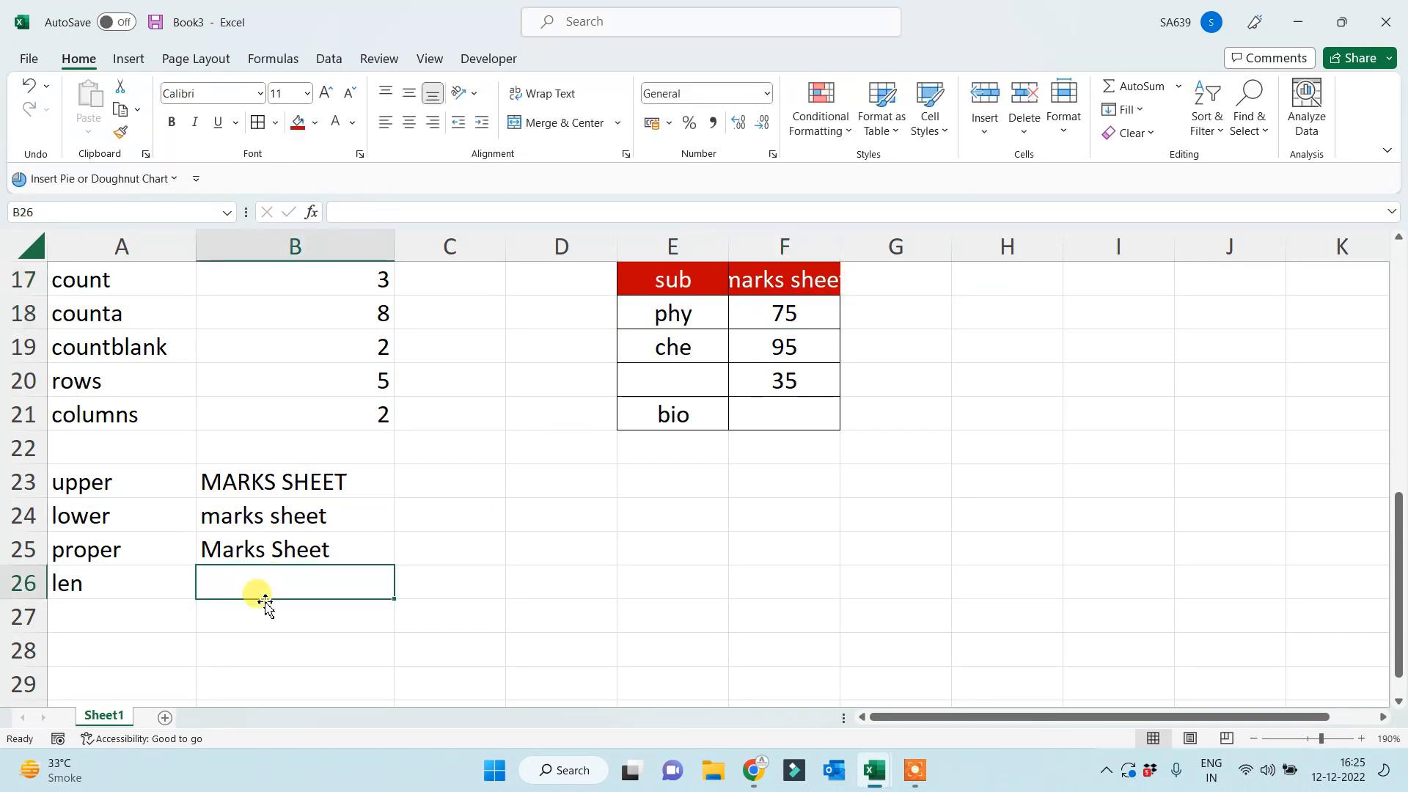
pyautogui.write('=len')
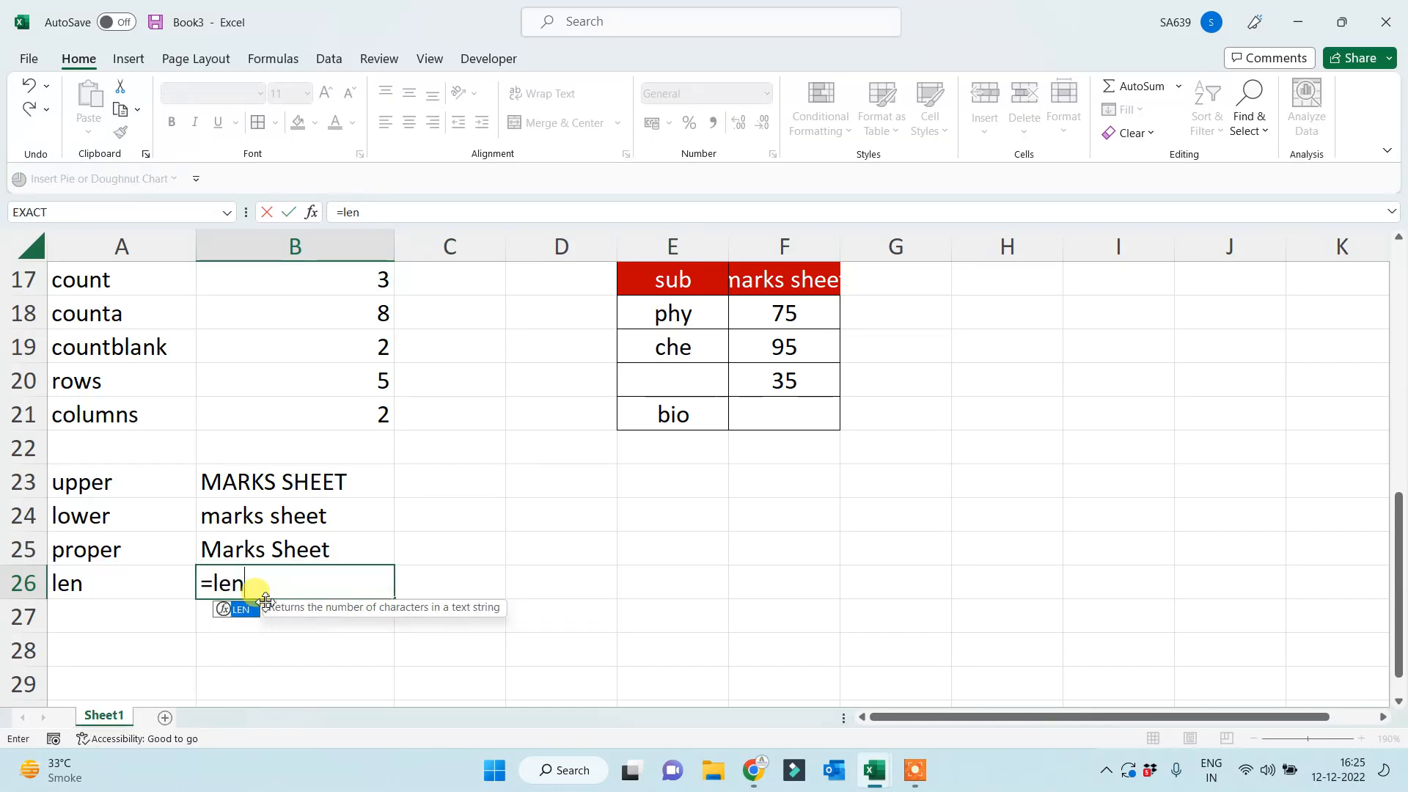
pyautogui.write('(')
pyautogui.click(790, 277)
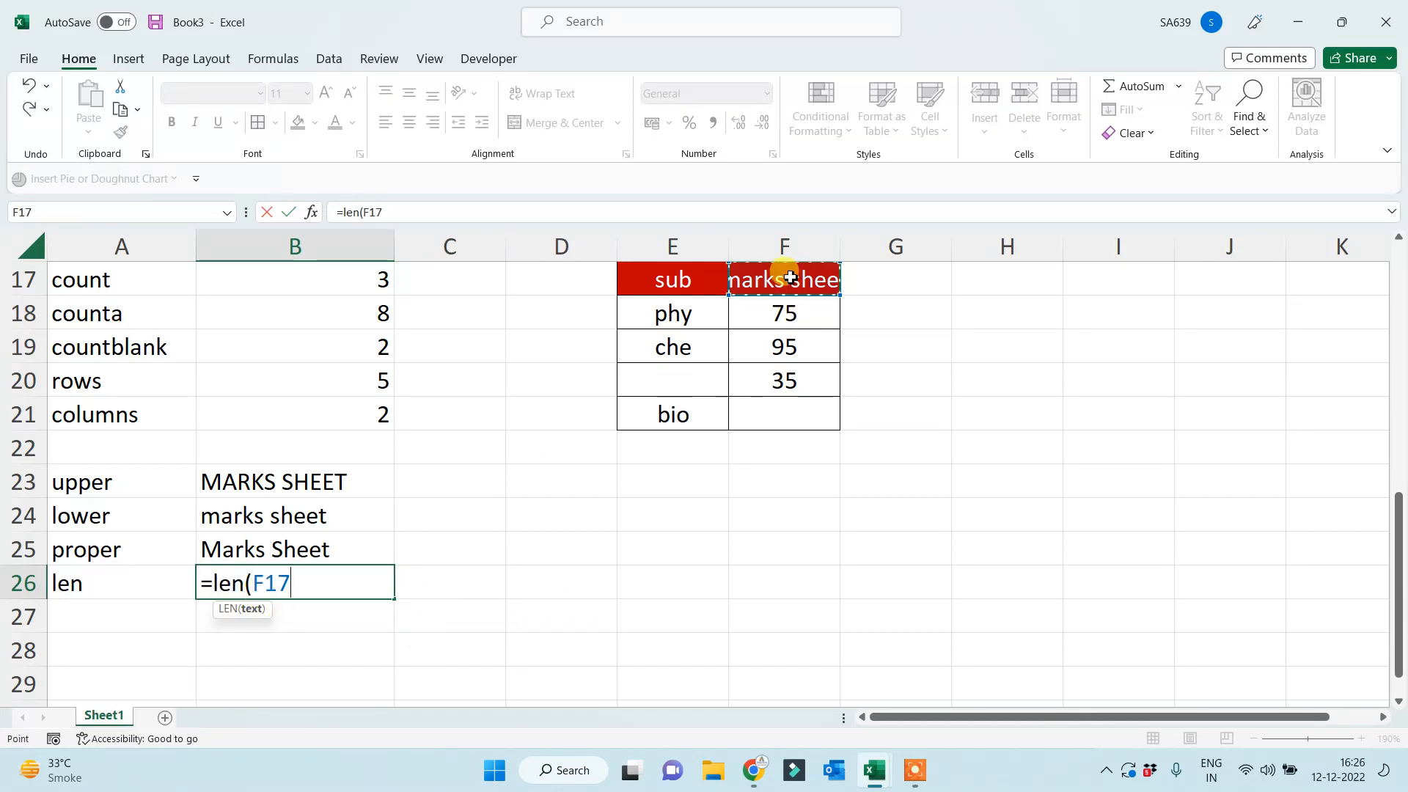
pyautogui.press('Return')
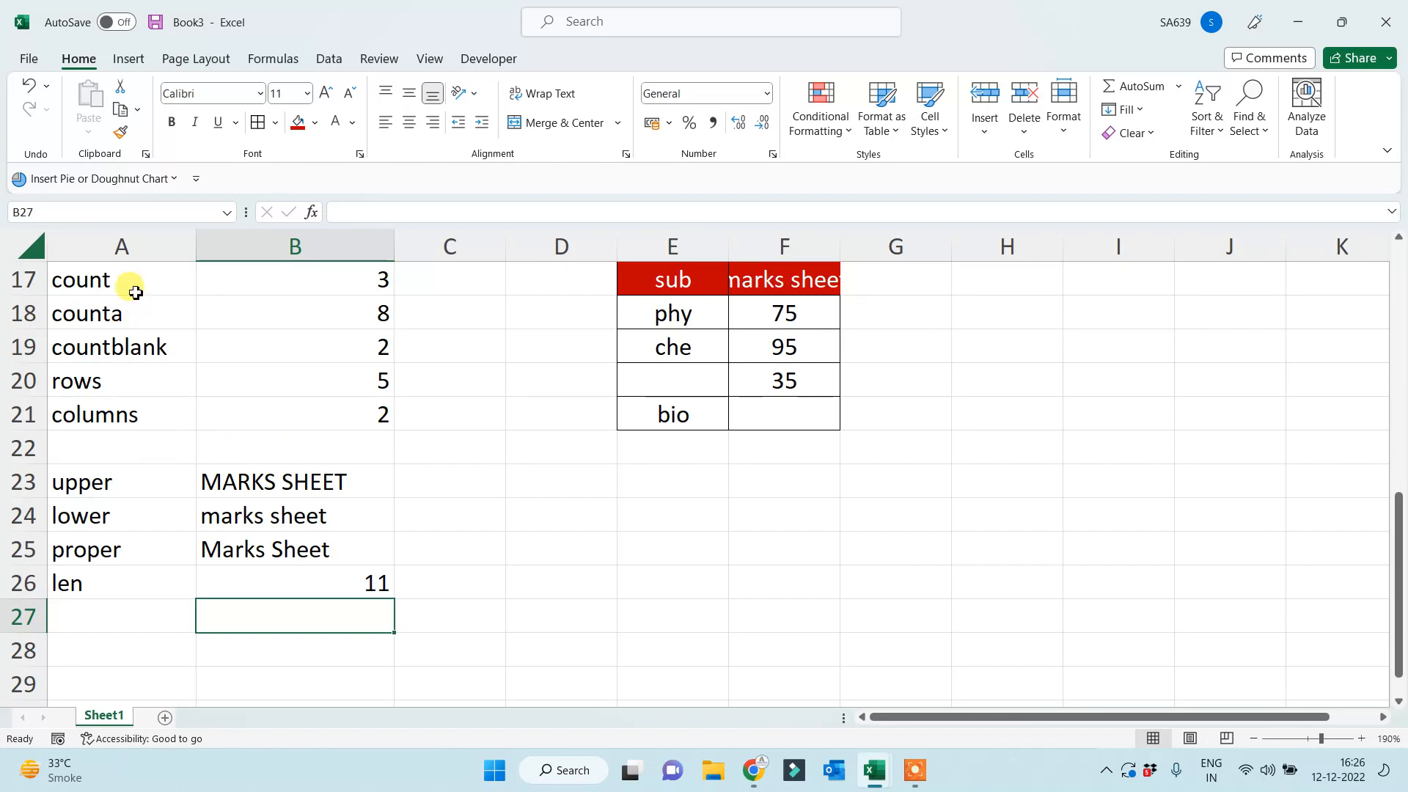
pyautogui.click(124, 246)
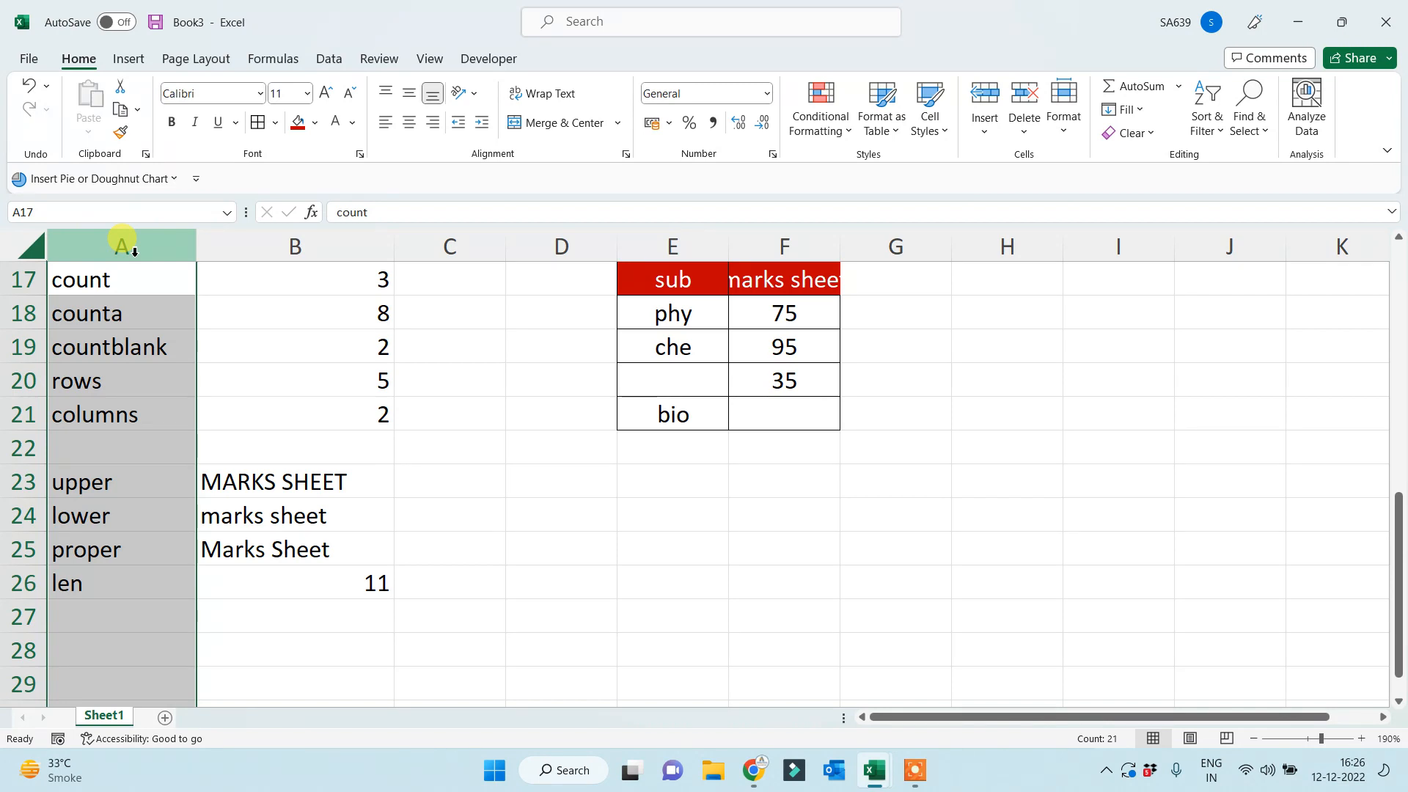
pyautogui.click(115, 621)
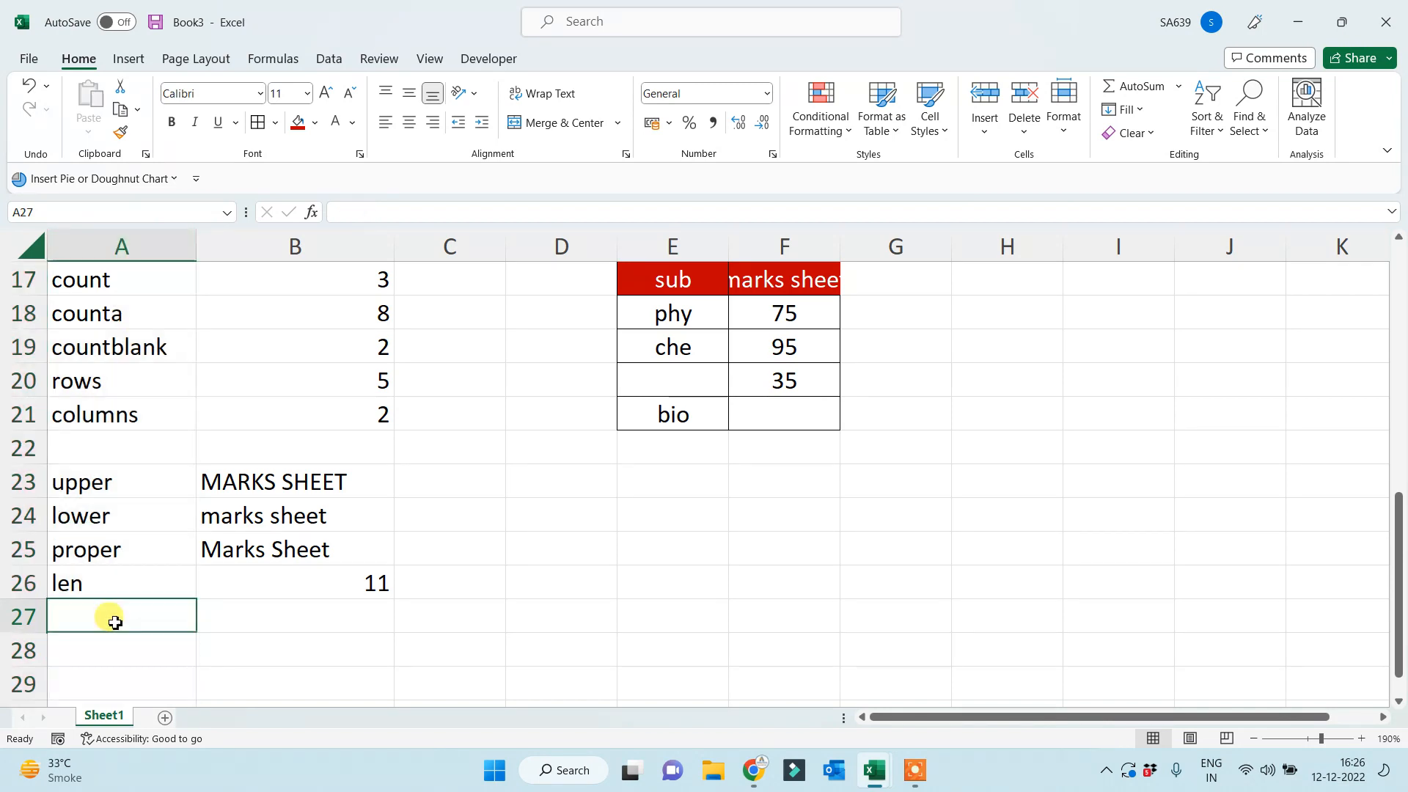
pyautogui.scroll(-2, 168, 619)
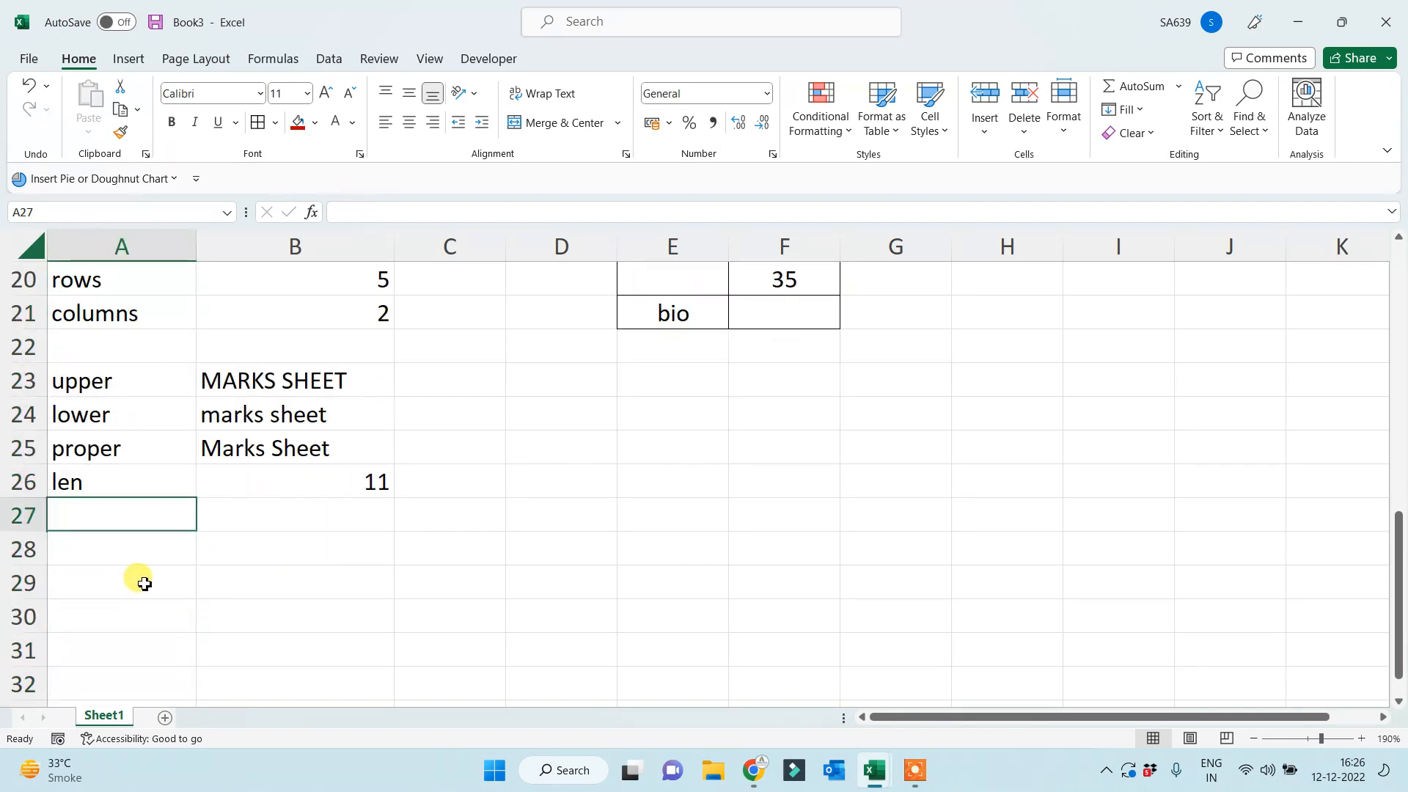
pyautogui.click(116, 493)
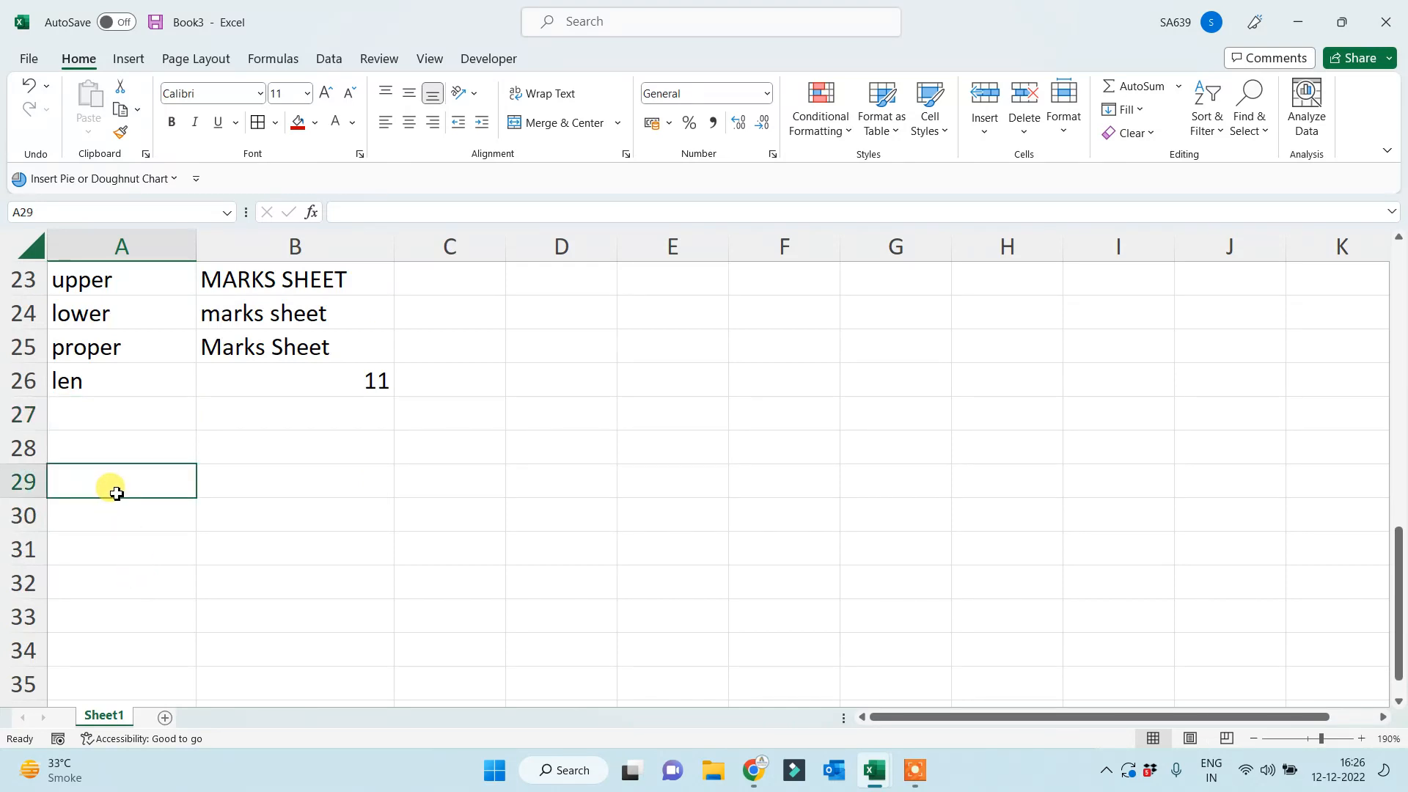
pyautogui.scroll(-1, 116, 493)
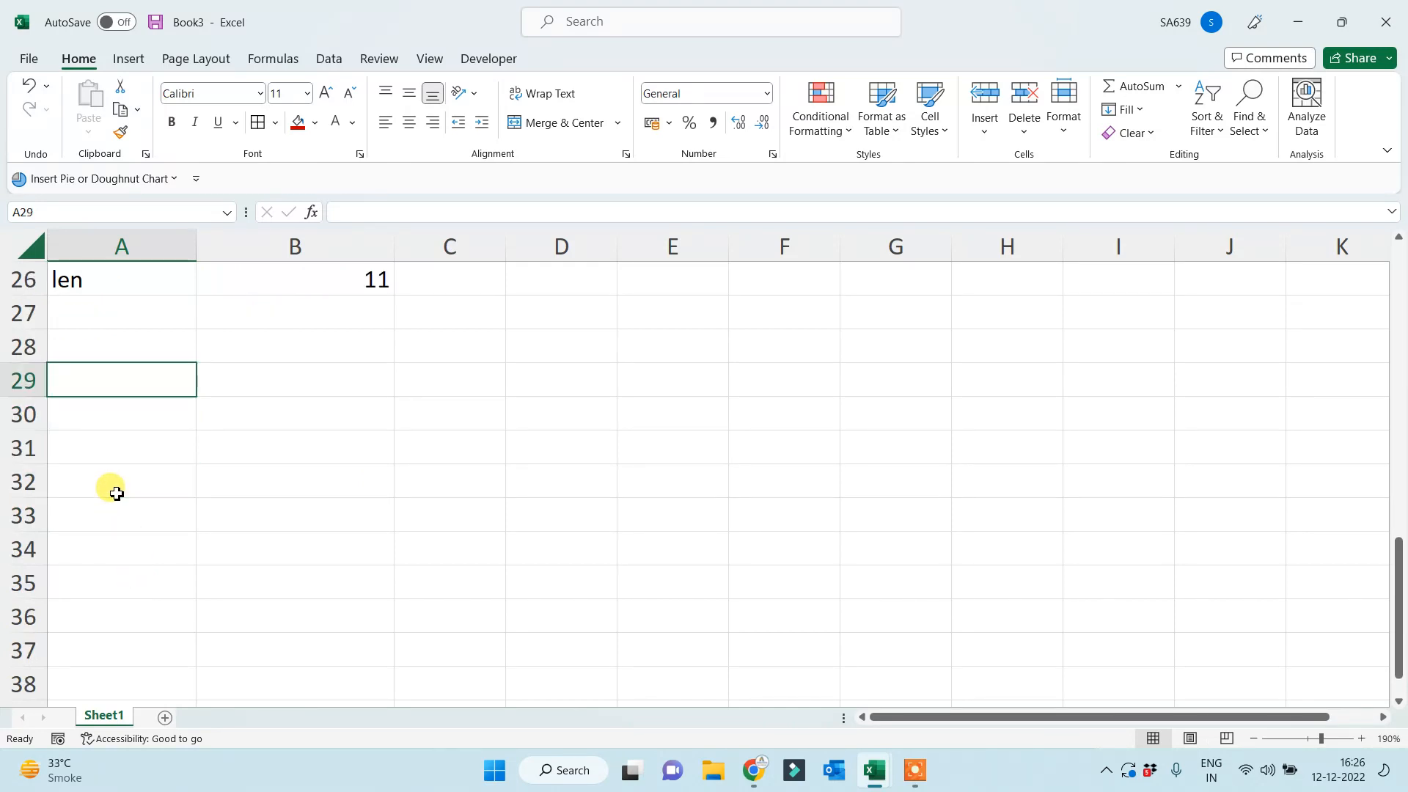
# Label A29:A32 with day, month, year and hour.
pyautogui.click(297, 377)
pyautogui.click(455, 375)
pyautogui.click(136, 389)
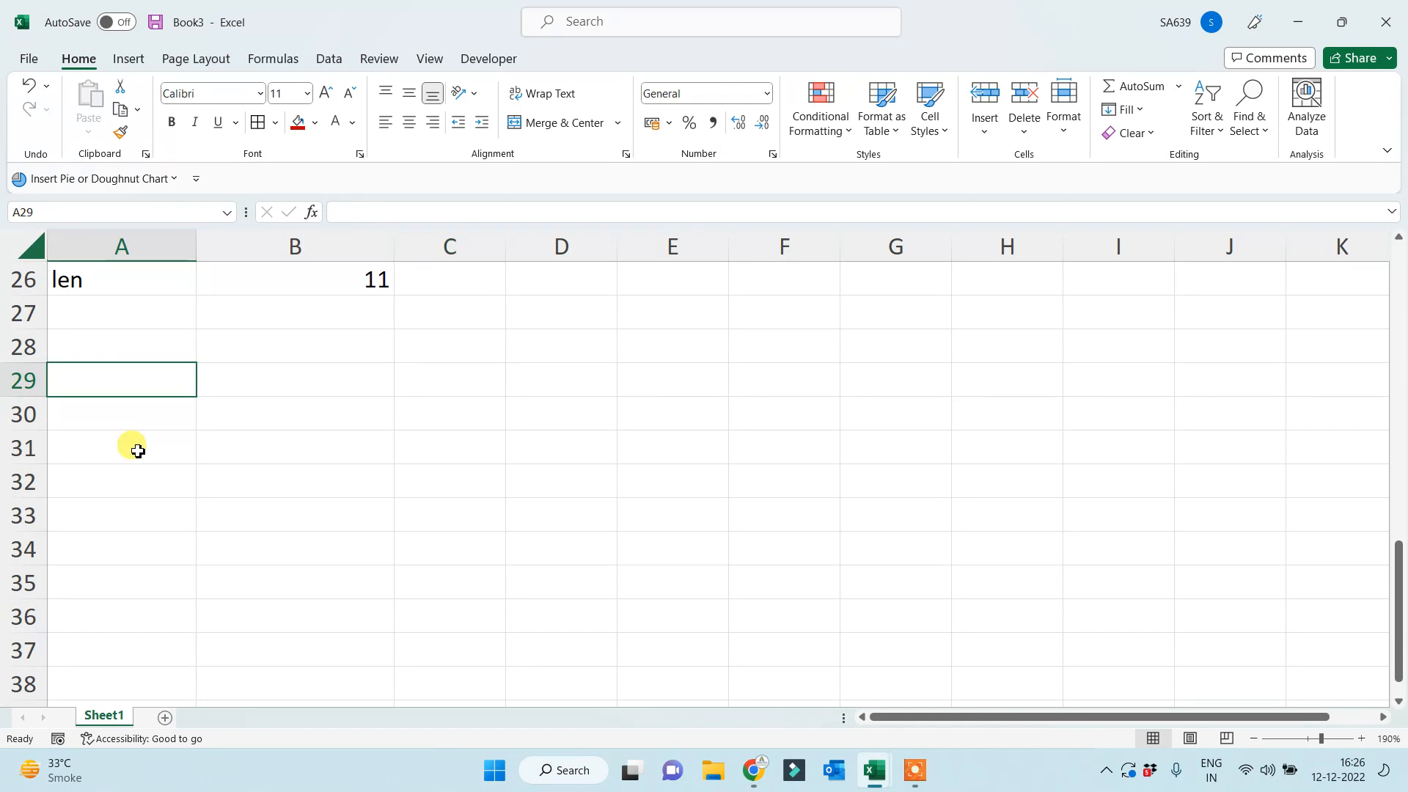
pyautogui.write('day')
pyautogui.press('Return')
pyautogui.write('mont')
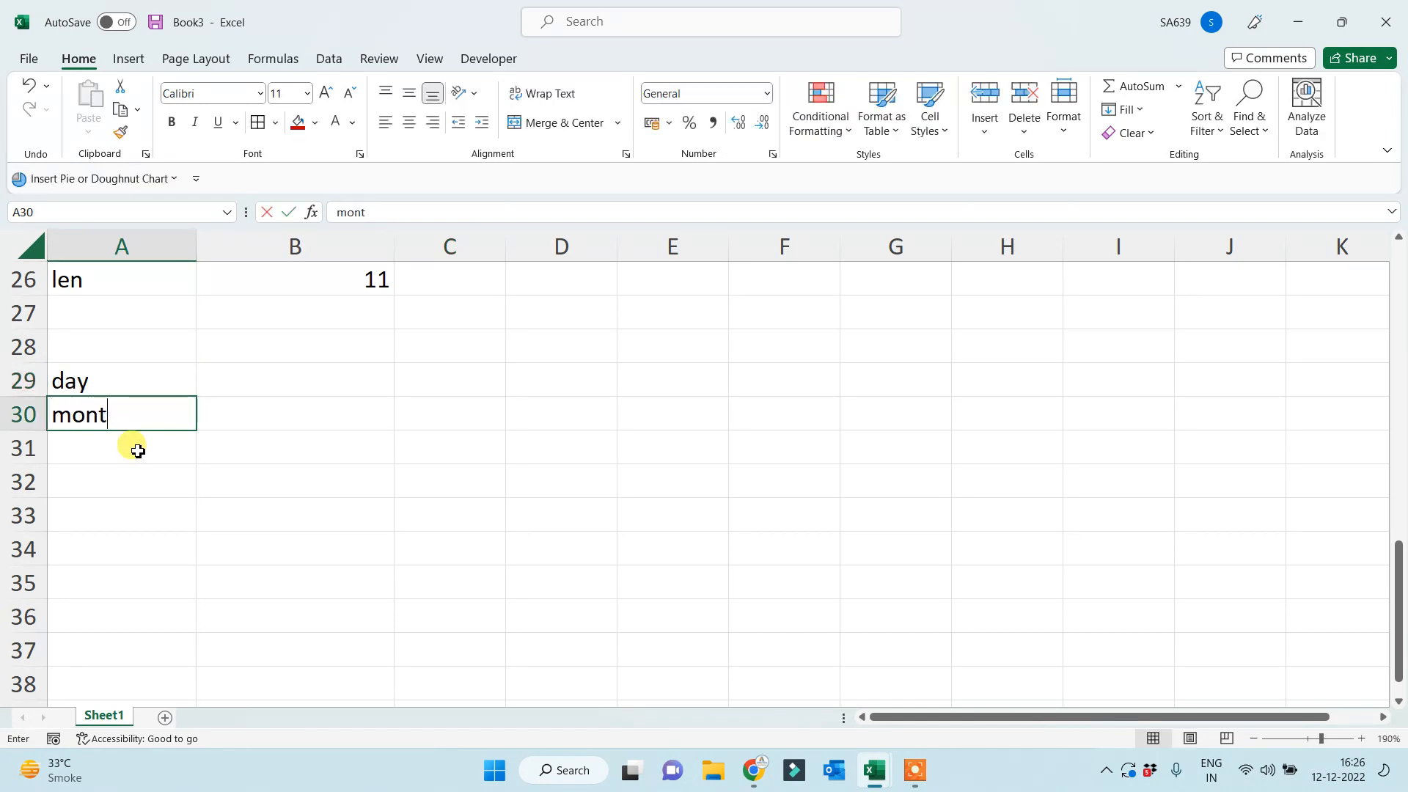
pyautogui.write('h')
pyautogui.press('Return')
pyautogui.write('year')
pyautogui.press('Return')
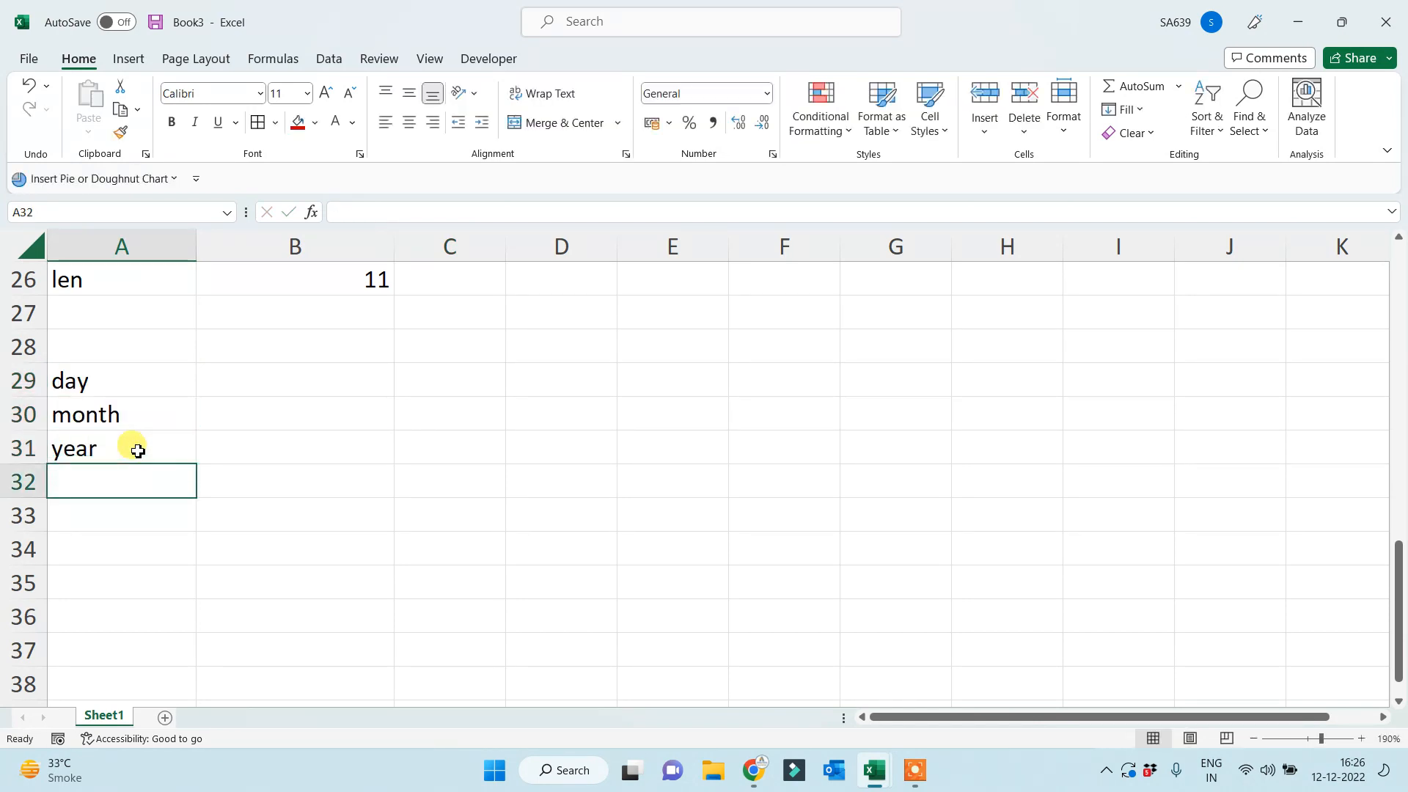
pyautogui.write('hour')
pyautogui.press('Return')
# Continue the labels with minute, second, weeknum and weekday in A33:A36.
pyautogui.write('minute')
pyautogui.press('Return')
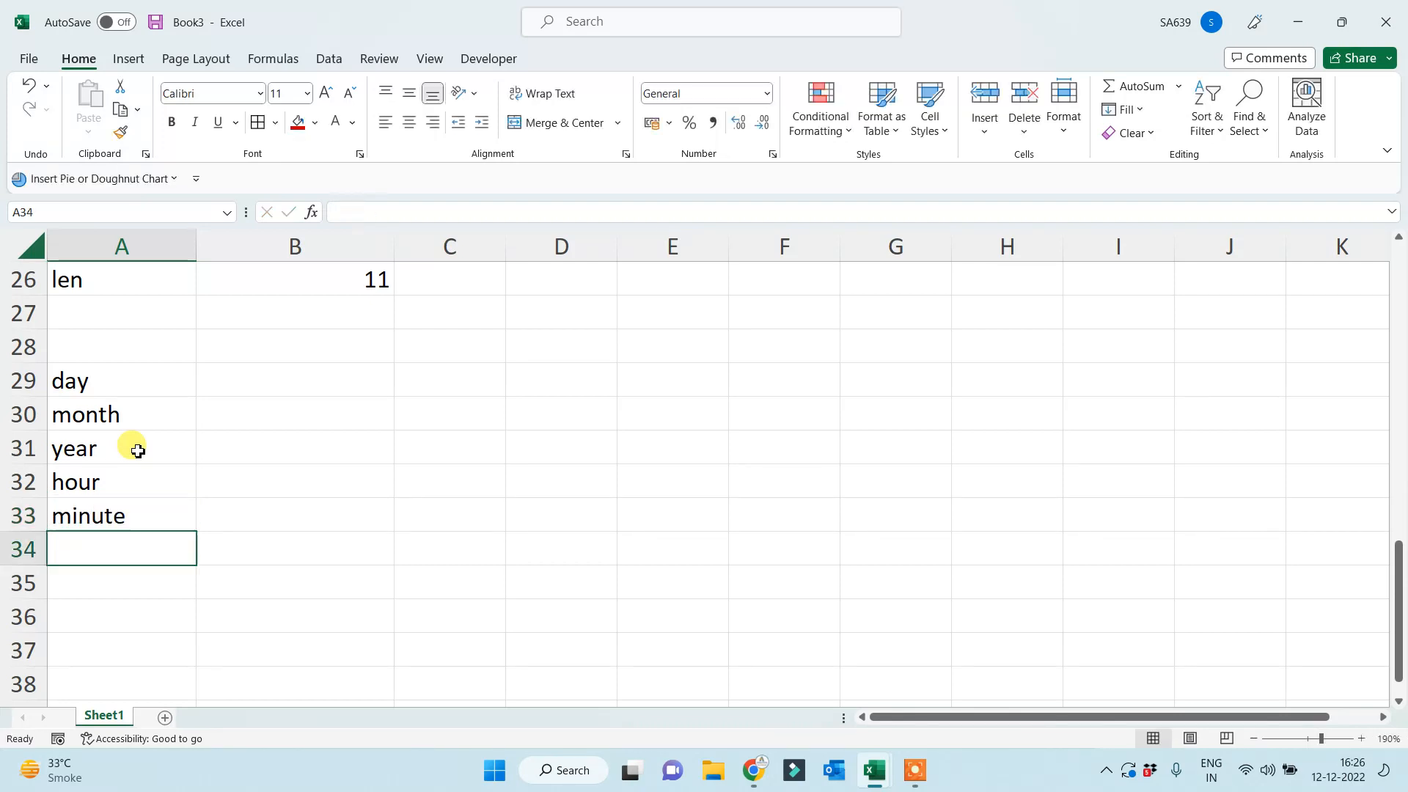
pyautogui.write('second')
pyautogui.press('Return')
pyautogui.write('we')
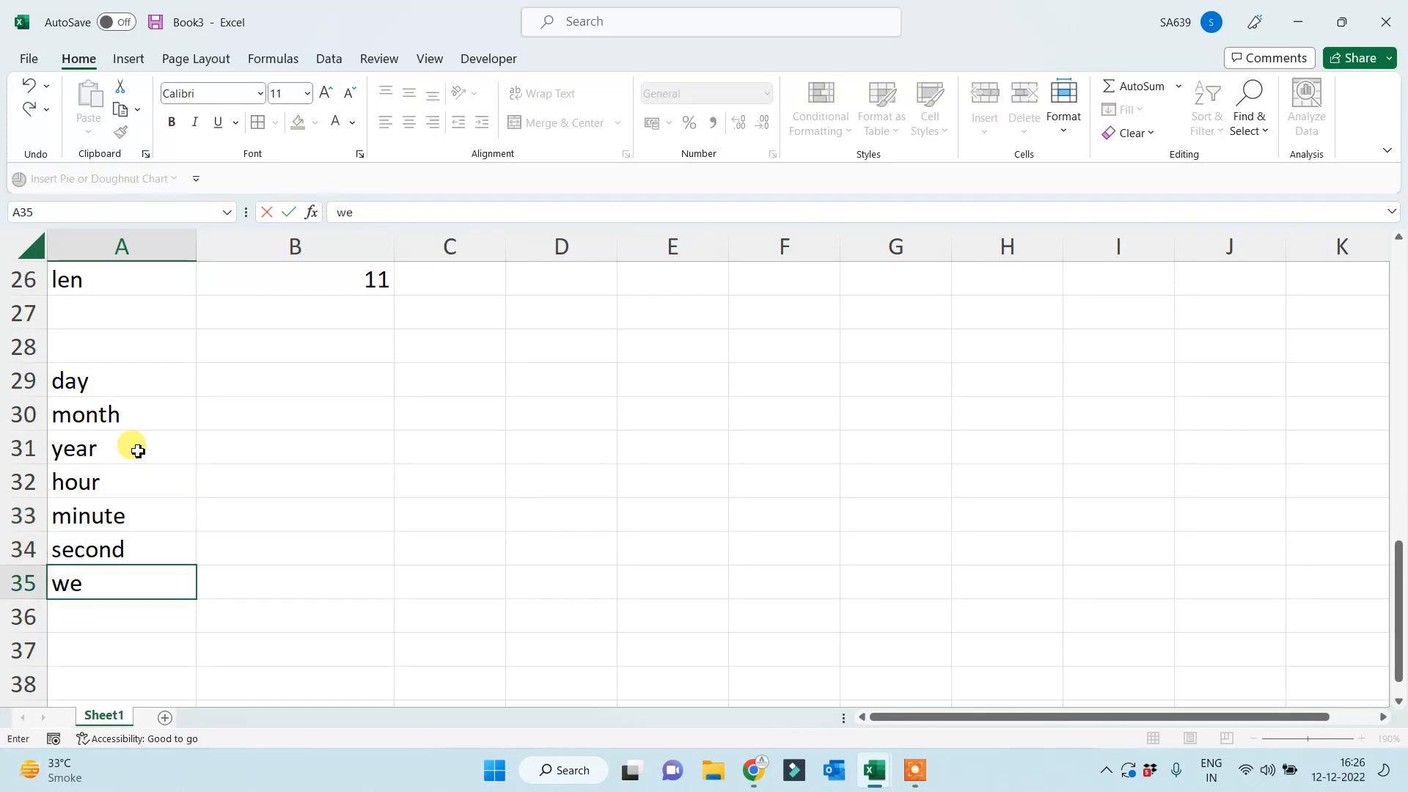
pyautogui.write('eknum')
pyautogui.press('Return')
pyautogui.write('weekday')
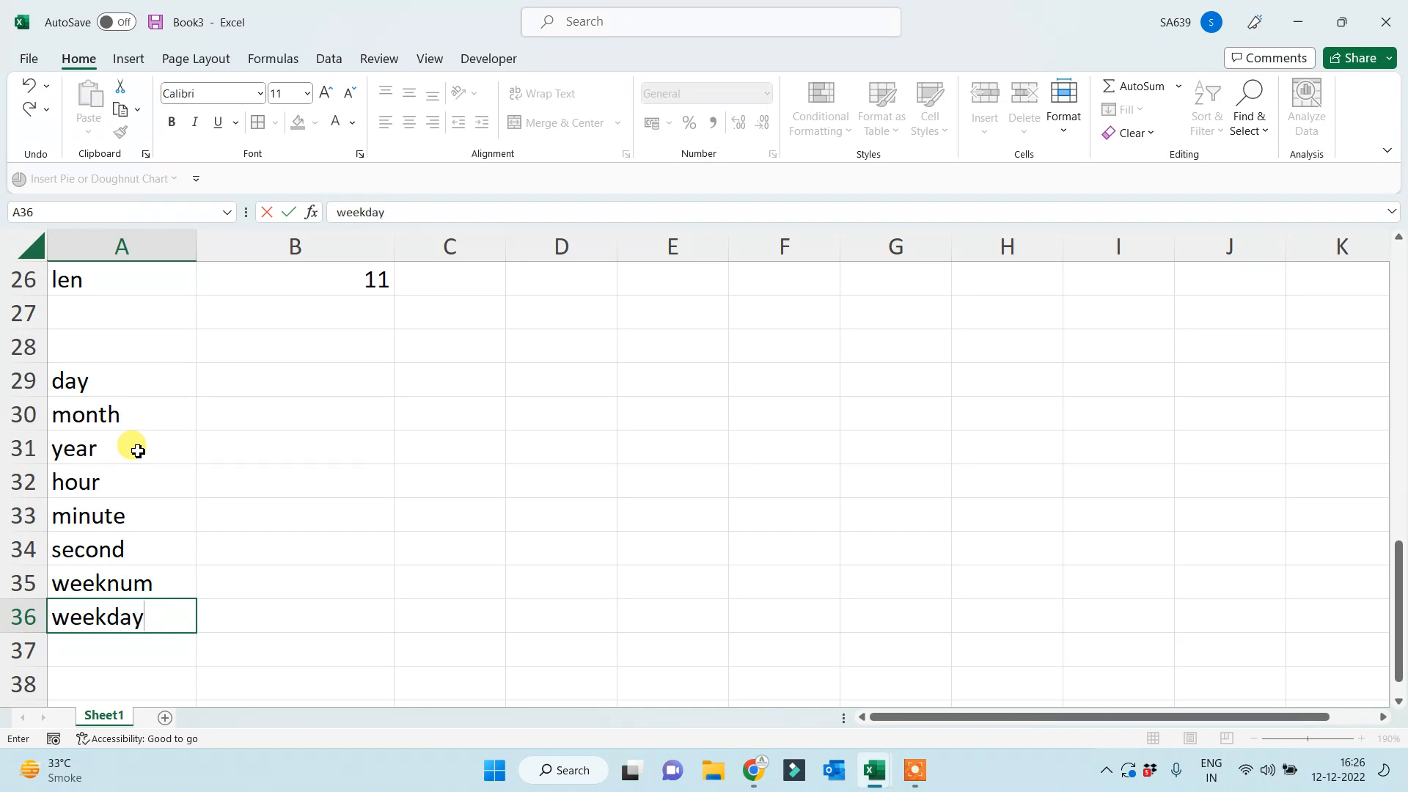
pyautogui.click(445, 440)
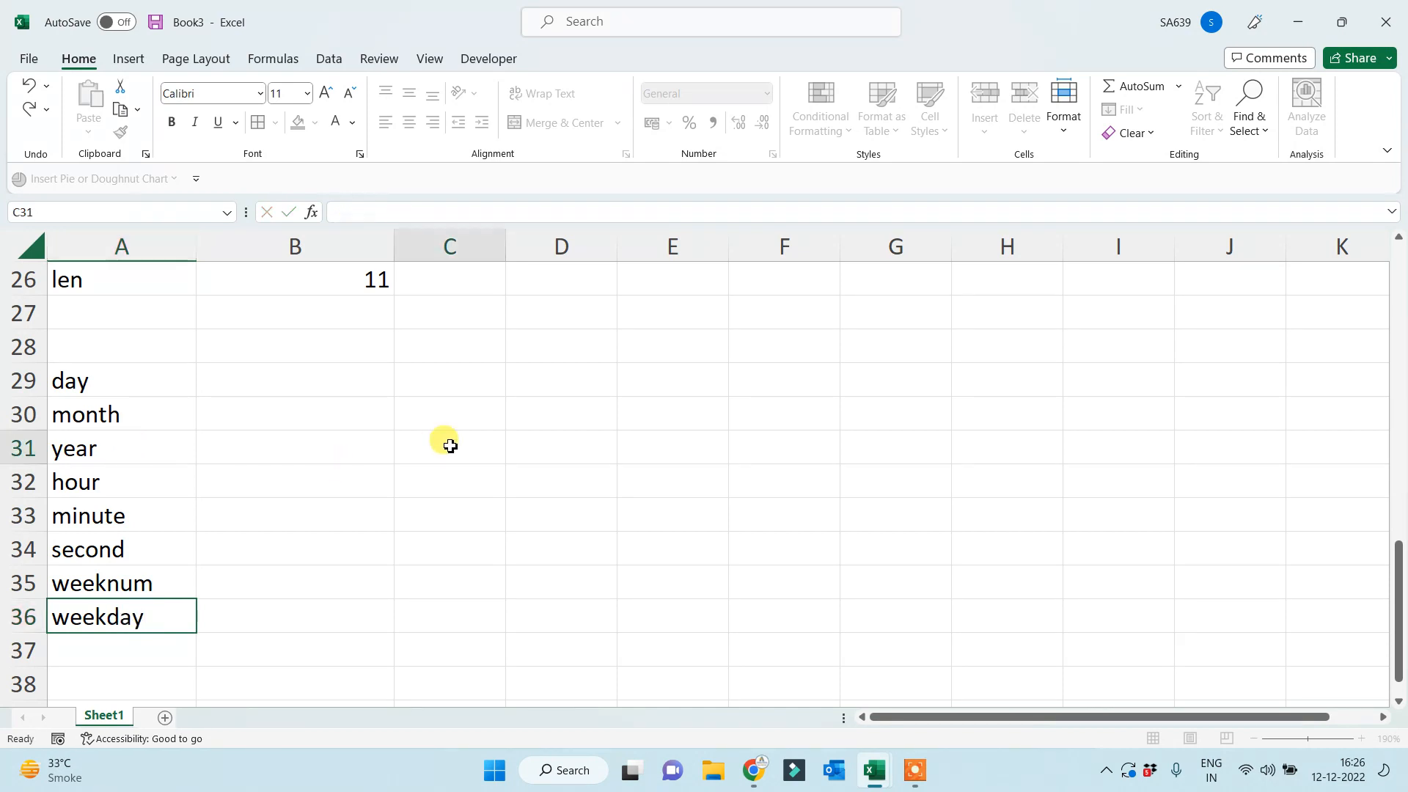
pyautogui.click(566, 357)
# Put =NOW() in D28 and =DAY(D28) in B29, returning 12.
pyautogui.write('=now()')
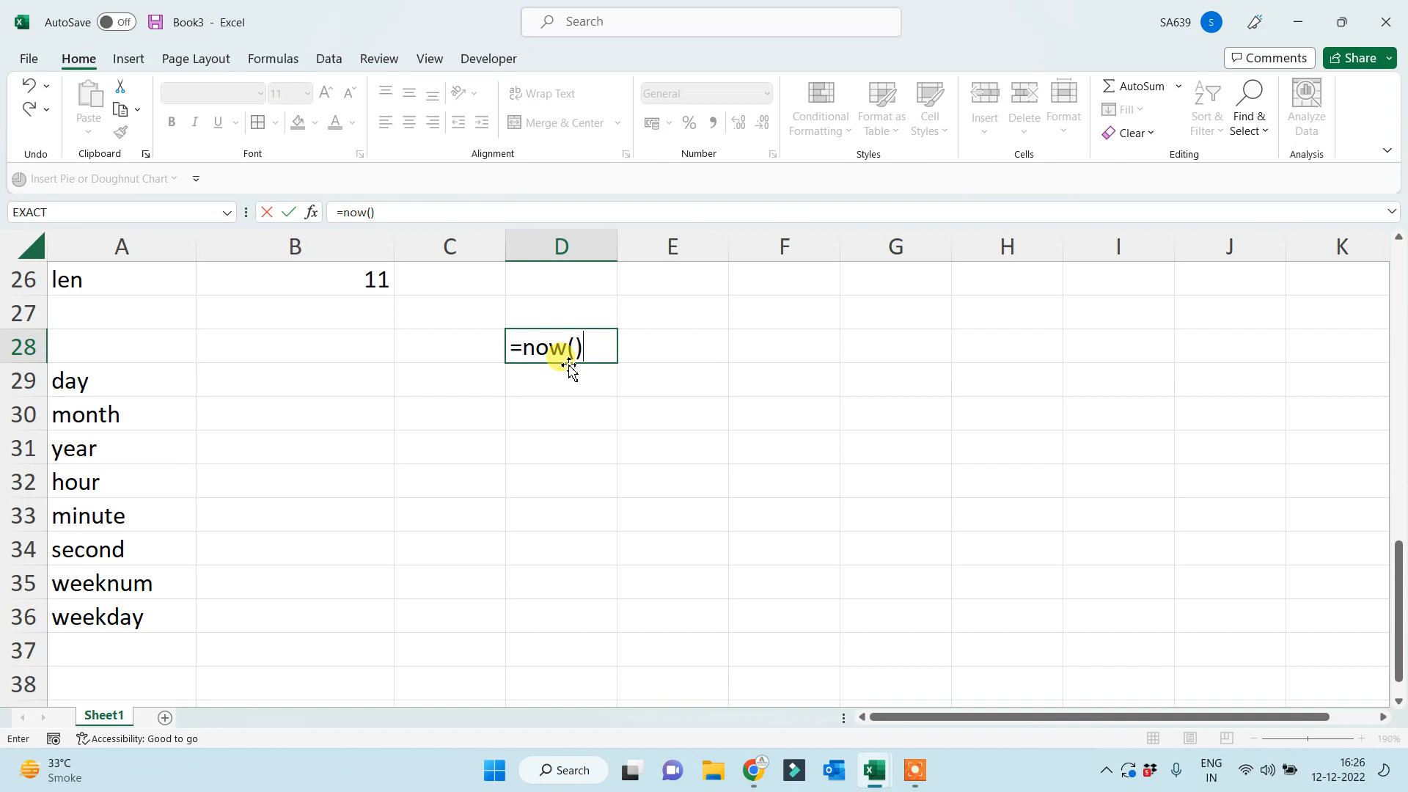
pyautogui.press('Return')
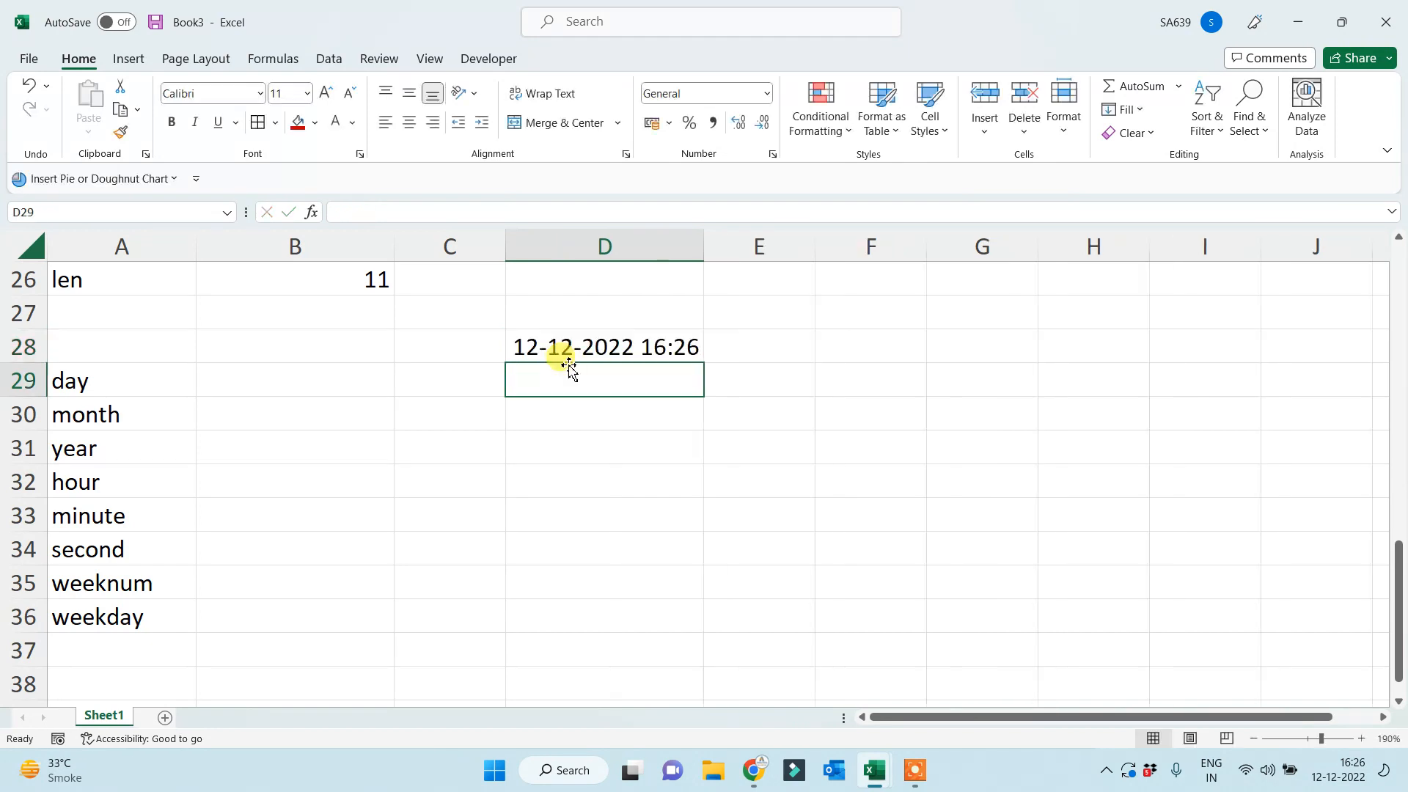
pyautogui.click(204, 384)
pyautogui.write('=')
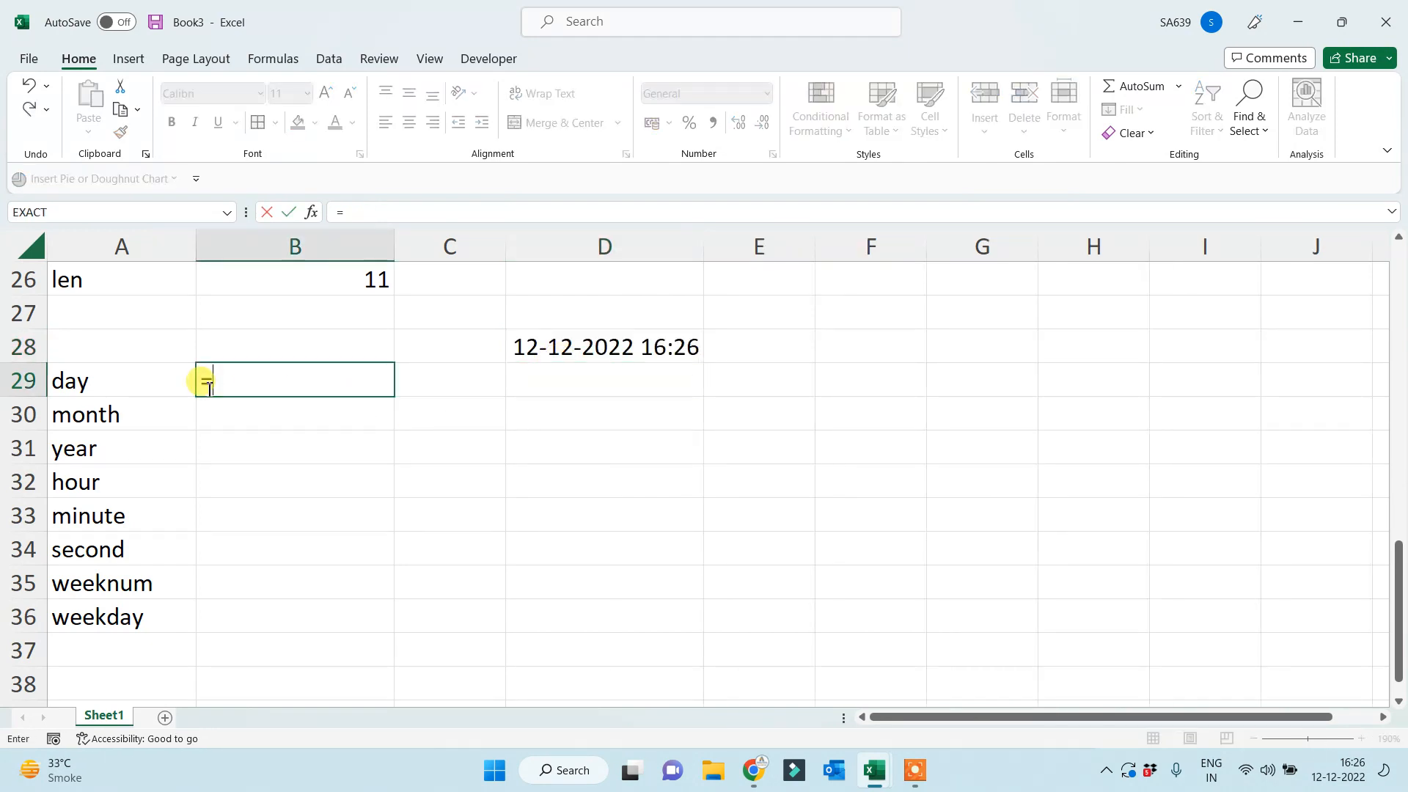
pyautogui.write('day(')
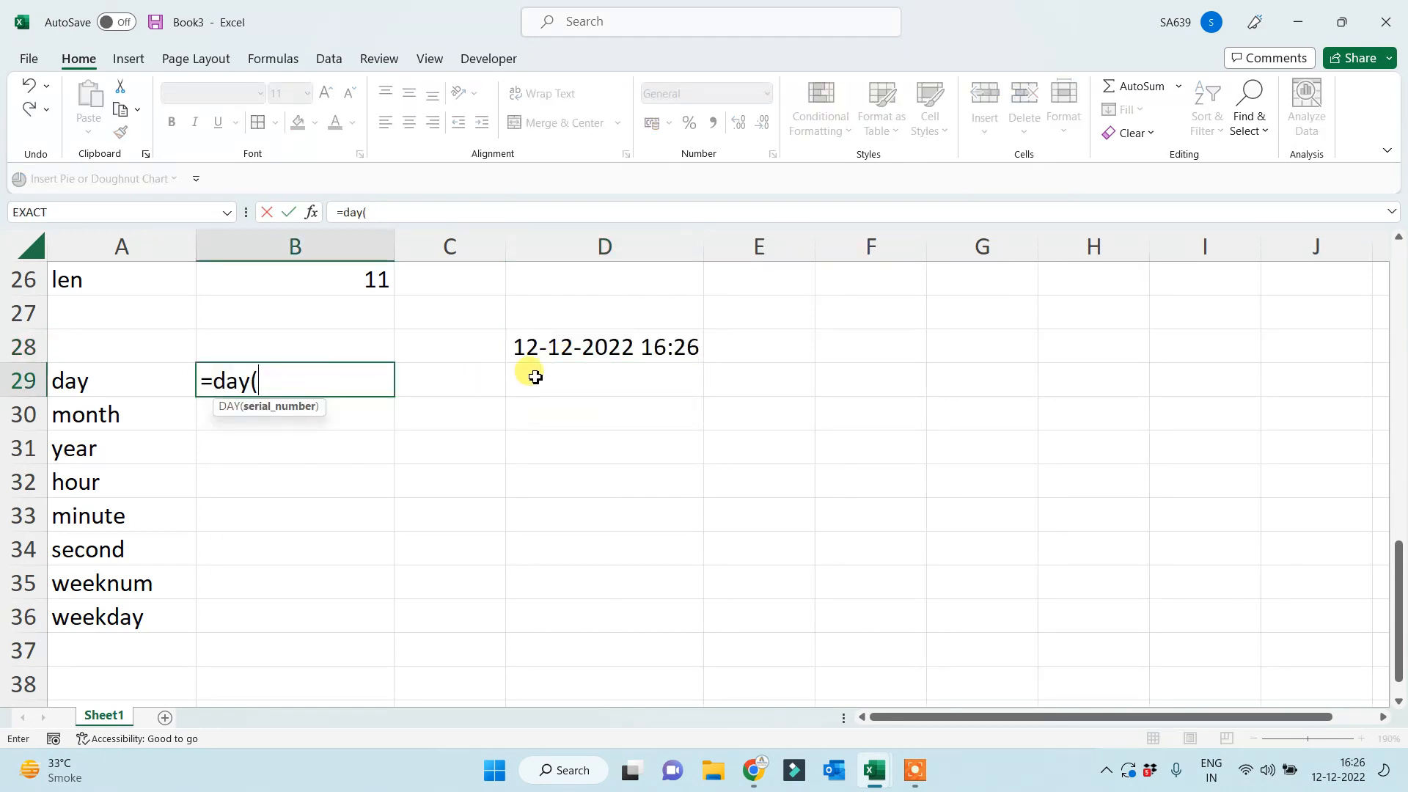
pyautogui.click(600, 354)
pyautogui.write(')')
pyautogui.press('Return')
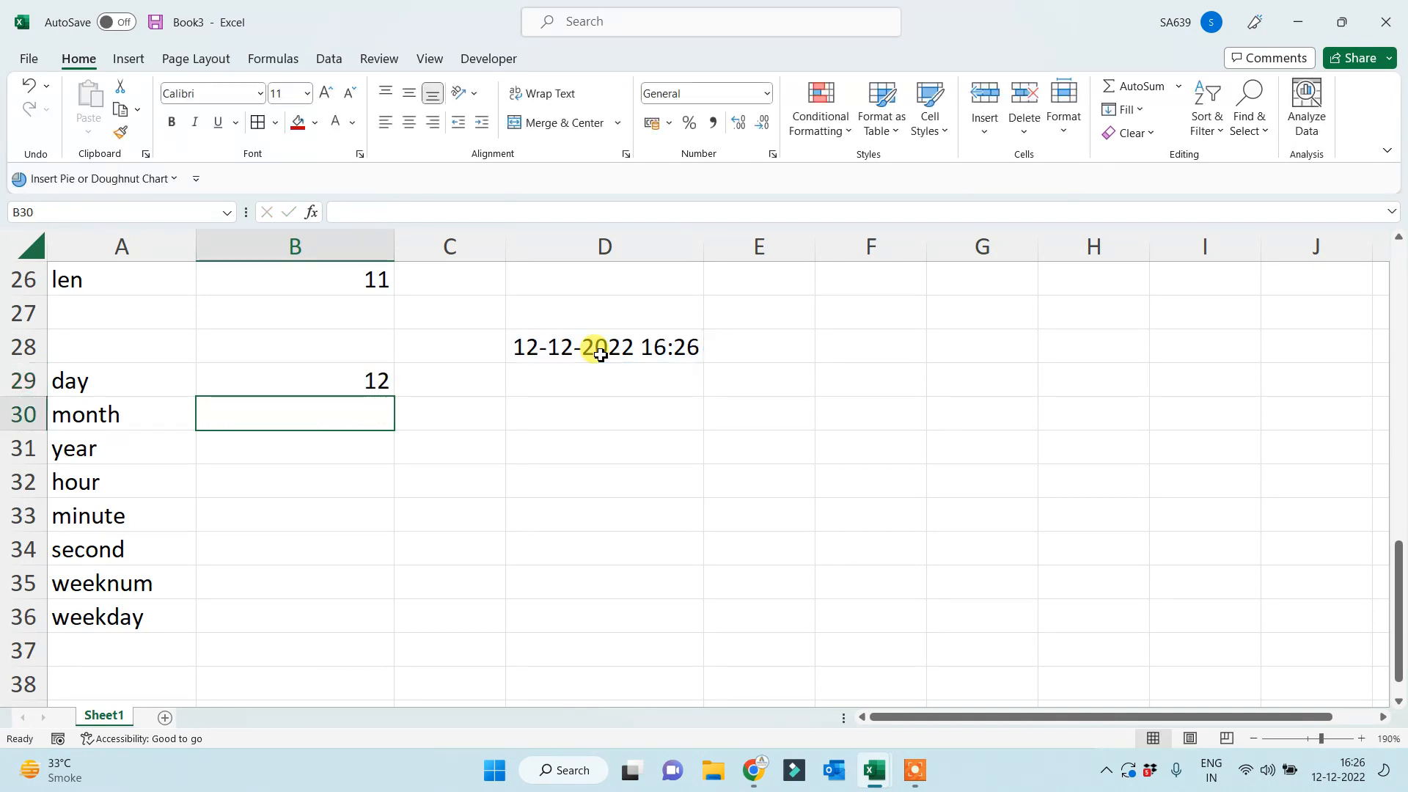
pyautogui.press('Down')
pyautogui.press('Up')
# Enter =MONTH(D28) and =YEAR(D28) in B30:B31, giving 12 and 2022.
pyautogui.write('=month')
pyautogui.press('Tab')
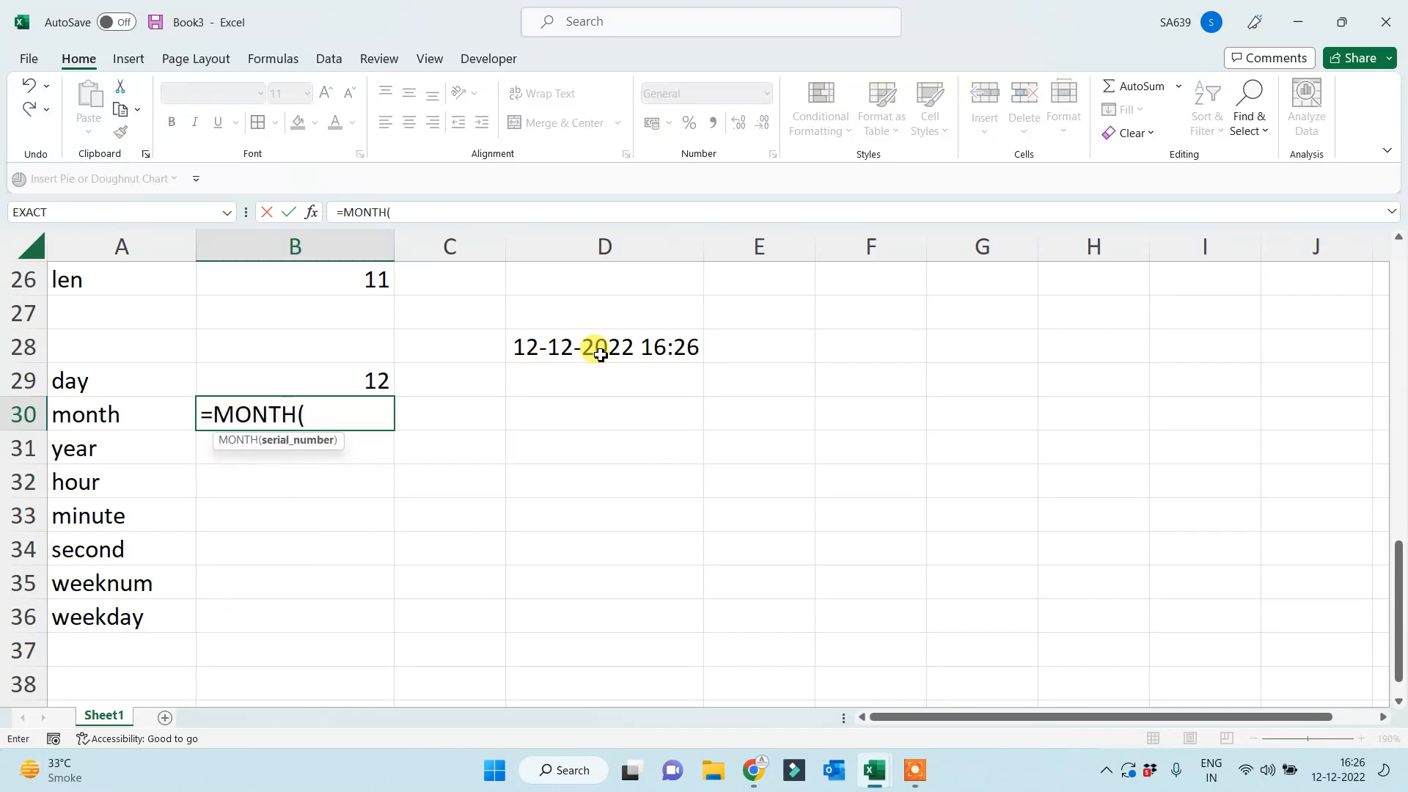
pyautogui.click(567, 347)
pyautogui.press('Return')
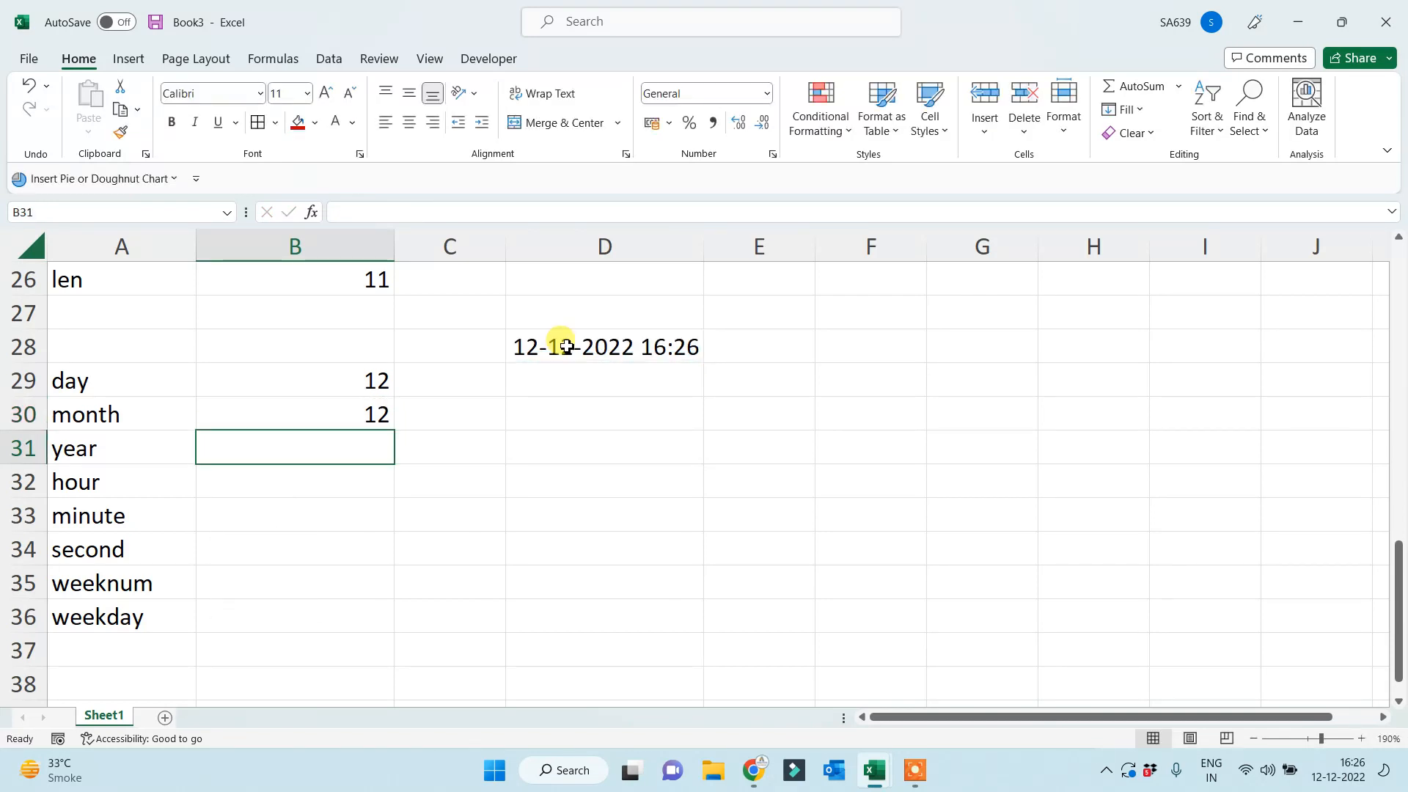
pyautogui.write('=year(')
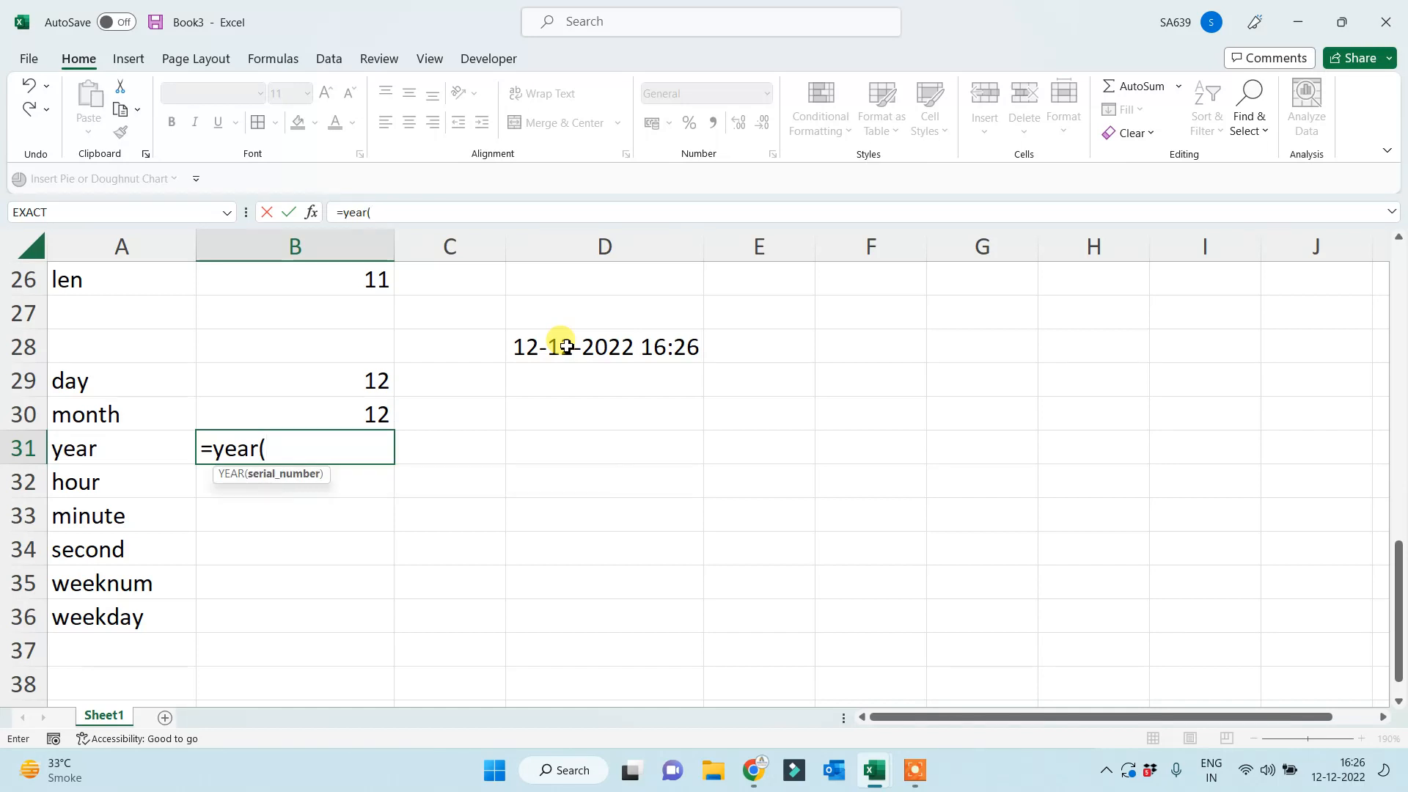
pyautogui.click(567, 347)
pyautogui.press('Return')
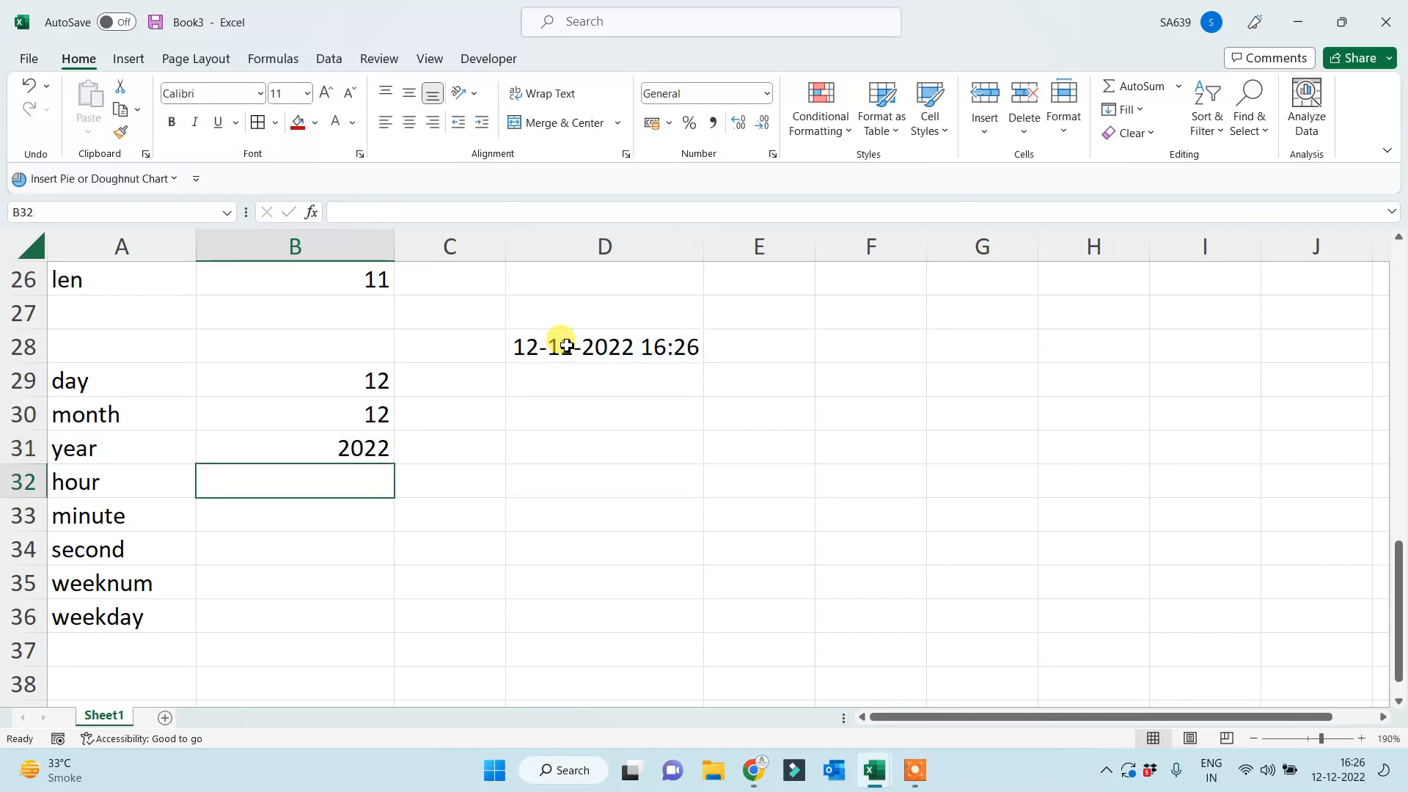
# Enter =HOUR, =MINUTE and =SECOND of D28 in B32:B34, giving 16, 27 and 28.
pyautogui.write('=hour(')
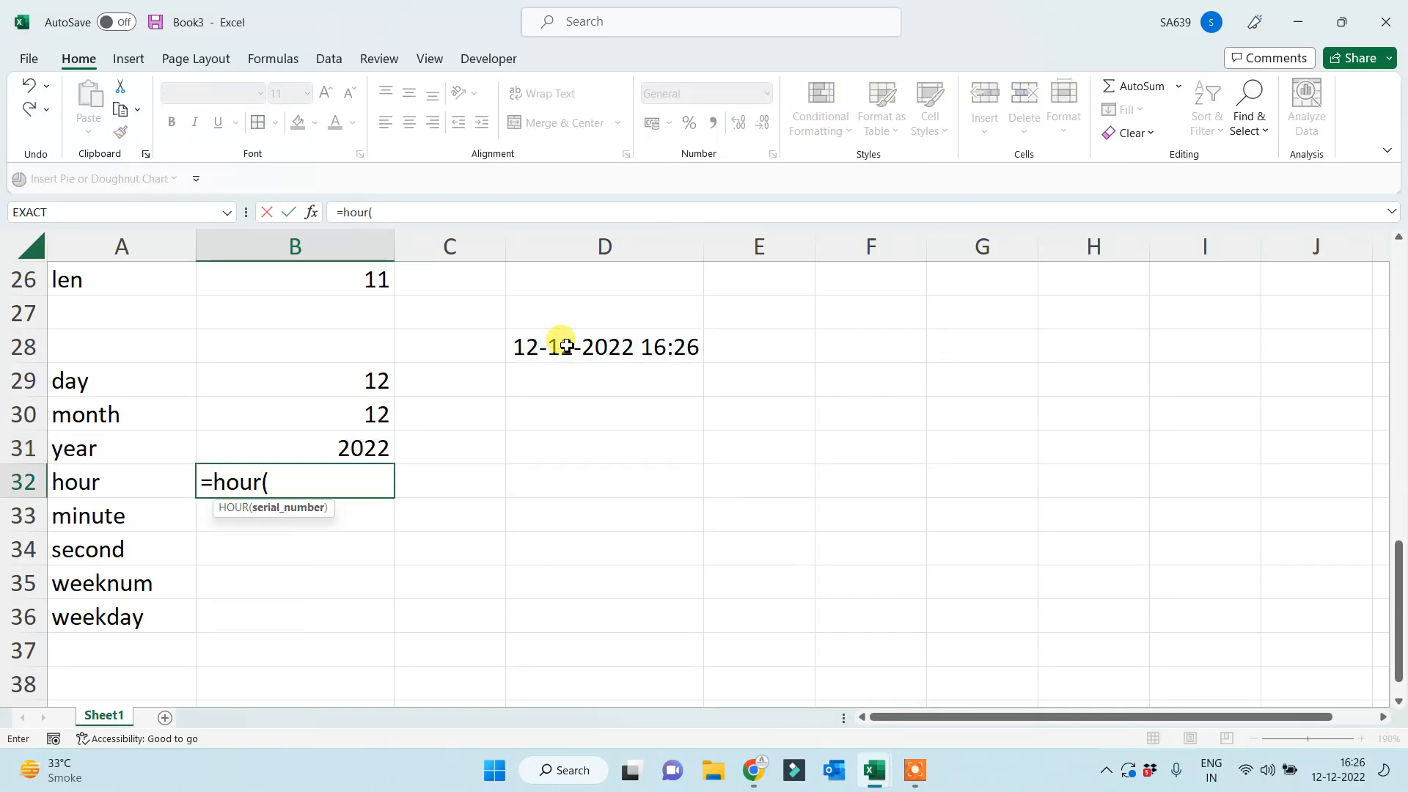
pyautogui.click(567, 347)
pyautogui.press('Return')
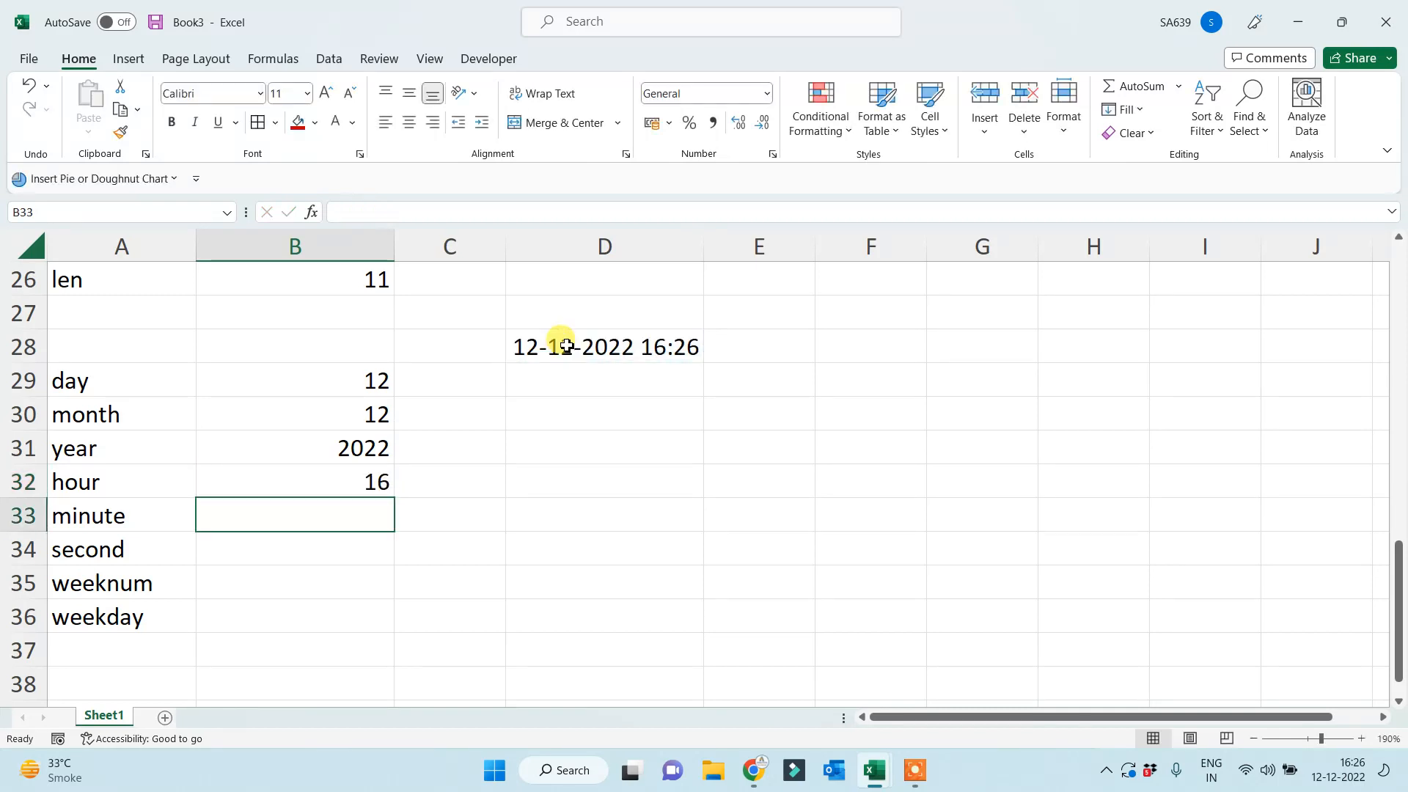
pyautogui.write('minu')
pyautogui.press('BackSpace')
pyautogui.press('BackSpace')
pyautogui.press('BackSpace')
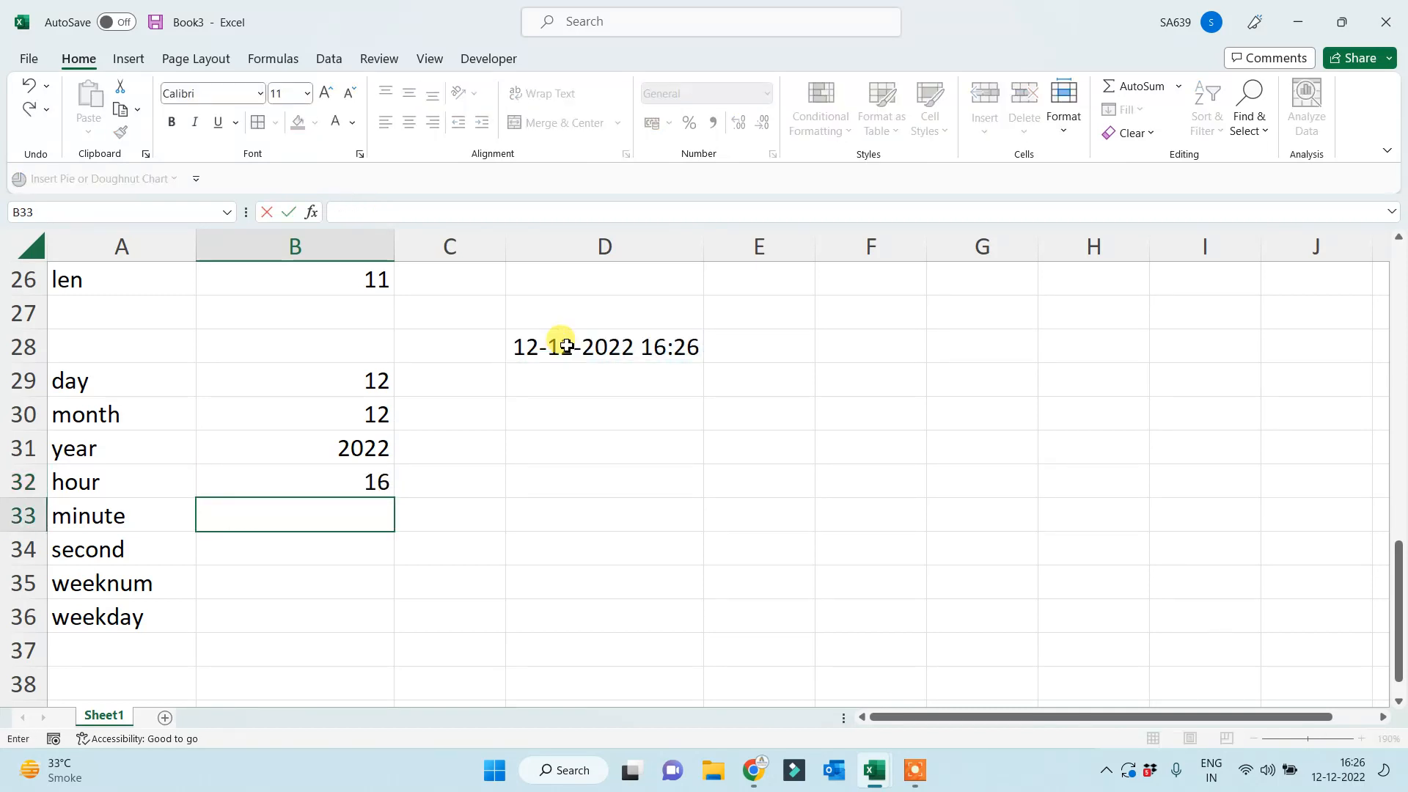
pyautogui.write('=minute')
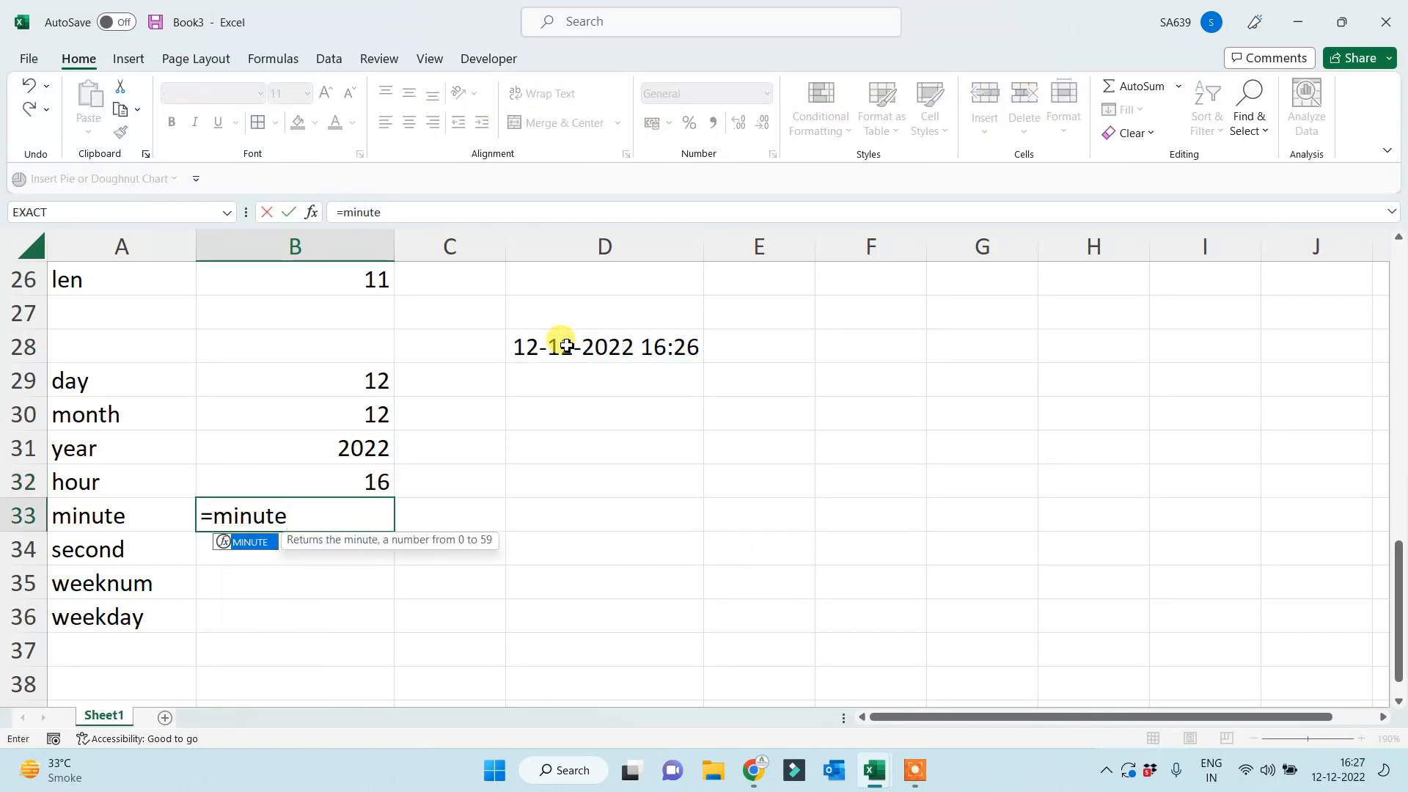
pyautogui.write('(')
pyautogui.click(567, 348)
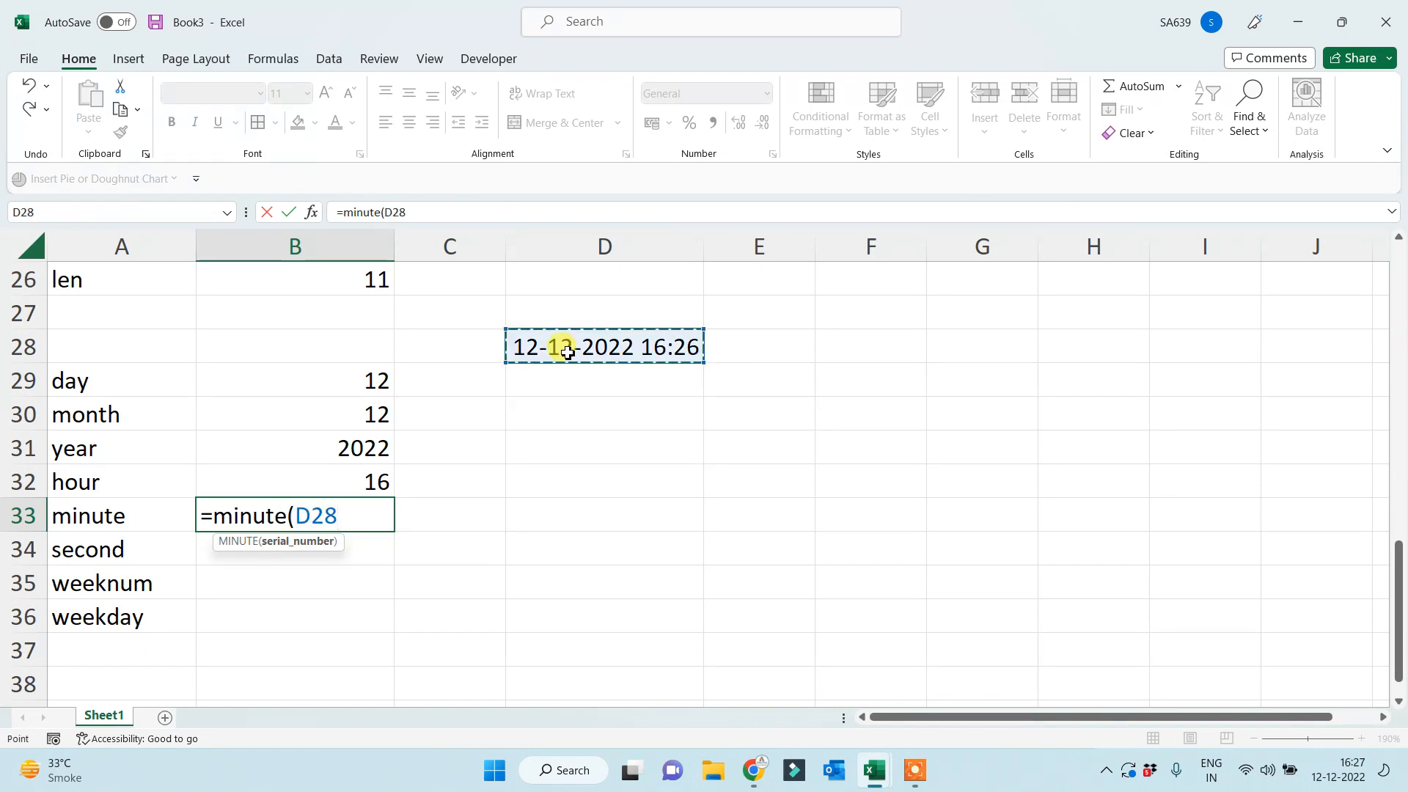
pyautogui.press('Return')
pyautogui.write('=second(')
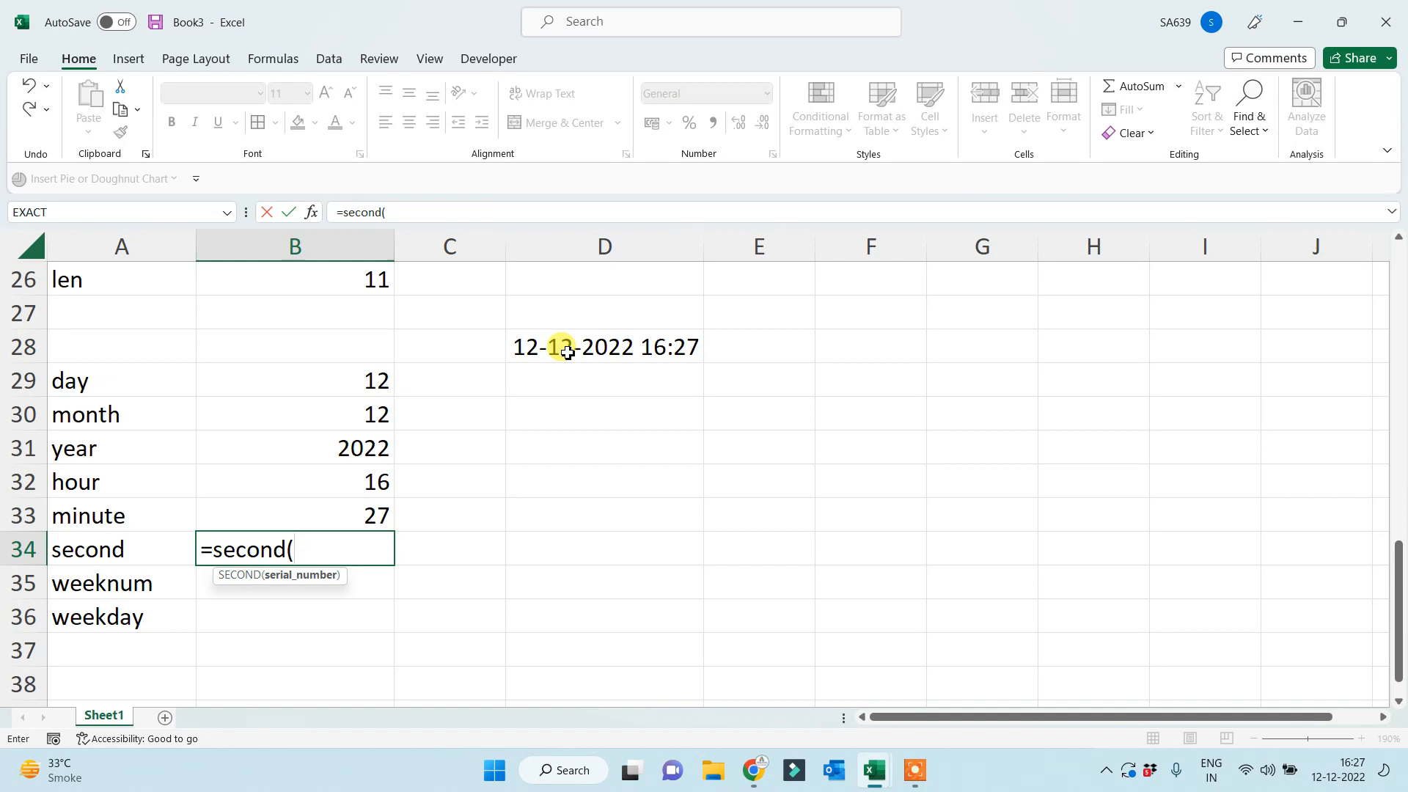
pyautogui.click(567, 349)
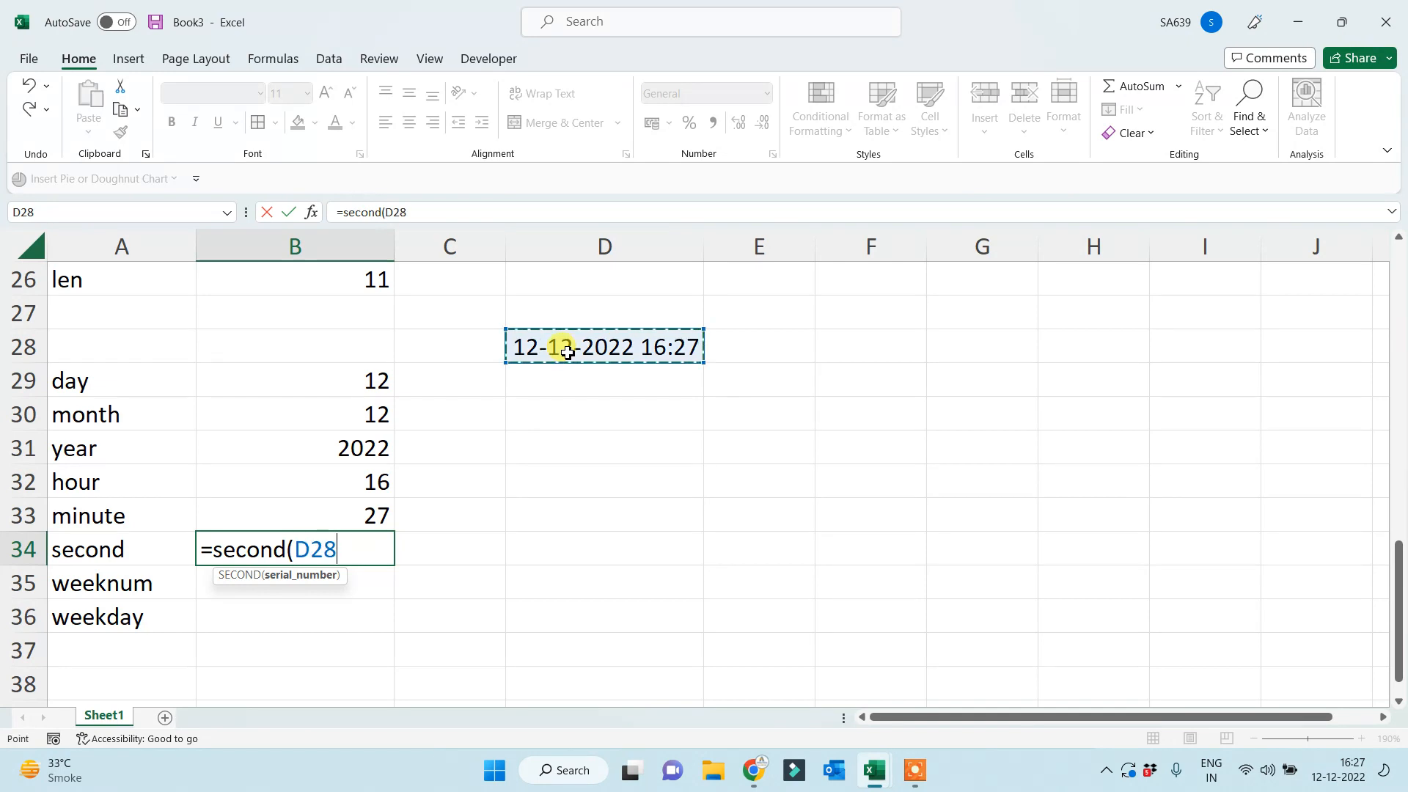
pyautogui.press('Return')
# Enter =WEEKNUM(D28) and =WEEKDAY(D28) in B35:B36, giving 51 and 2.
pyautogui.write('=')
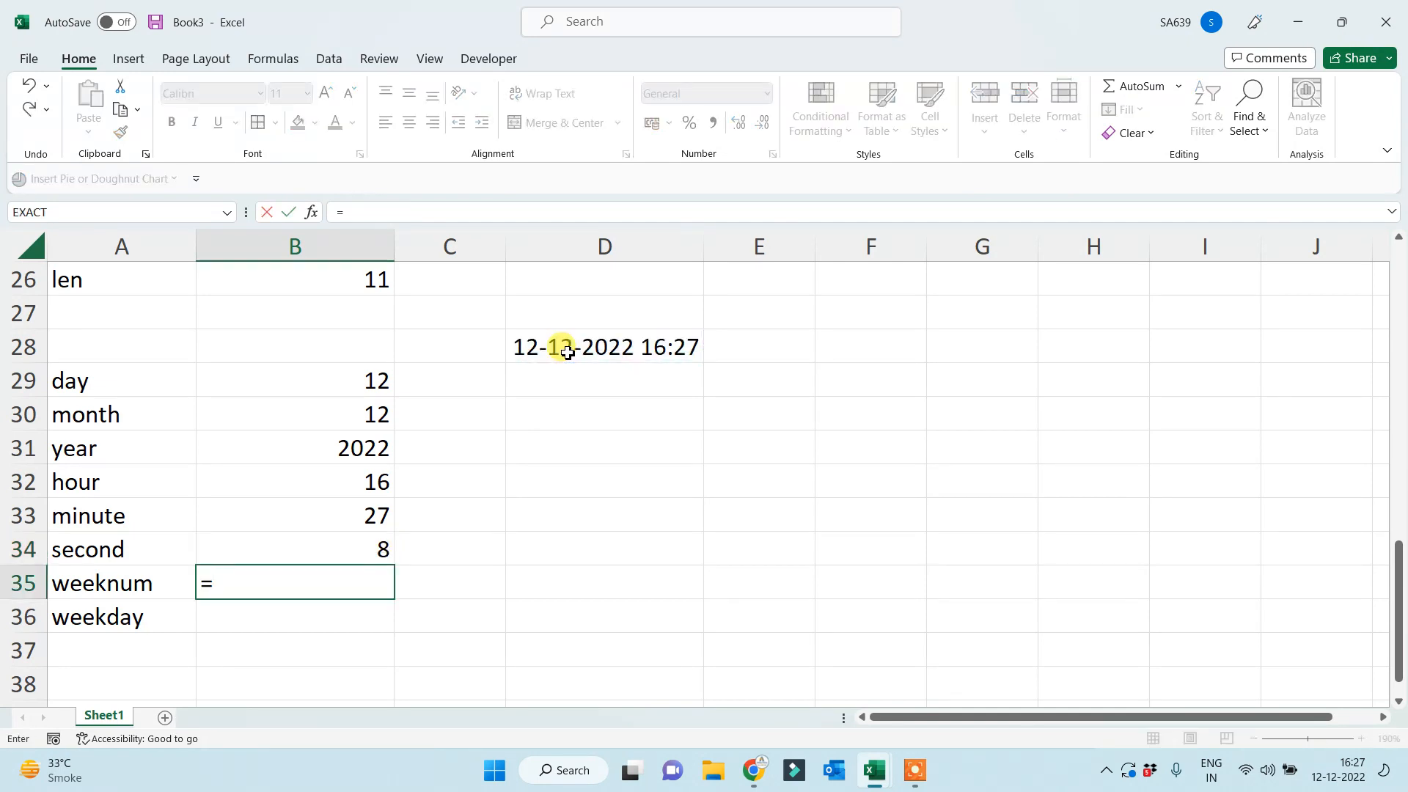
pyautogui.write('weeknum(')
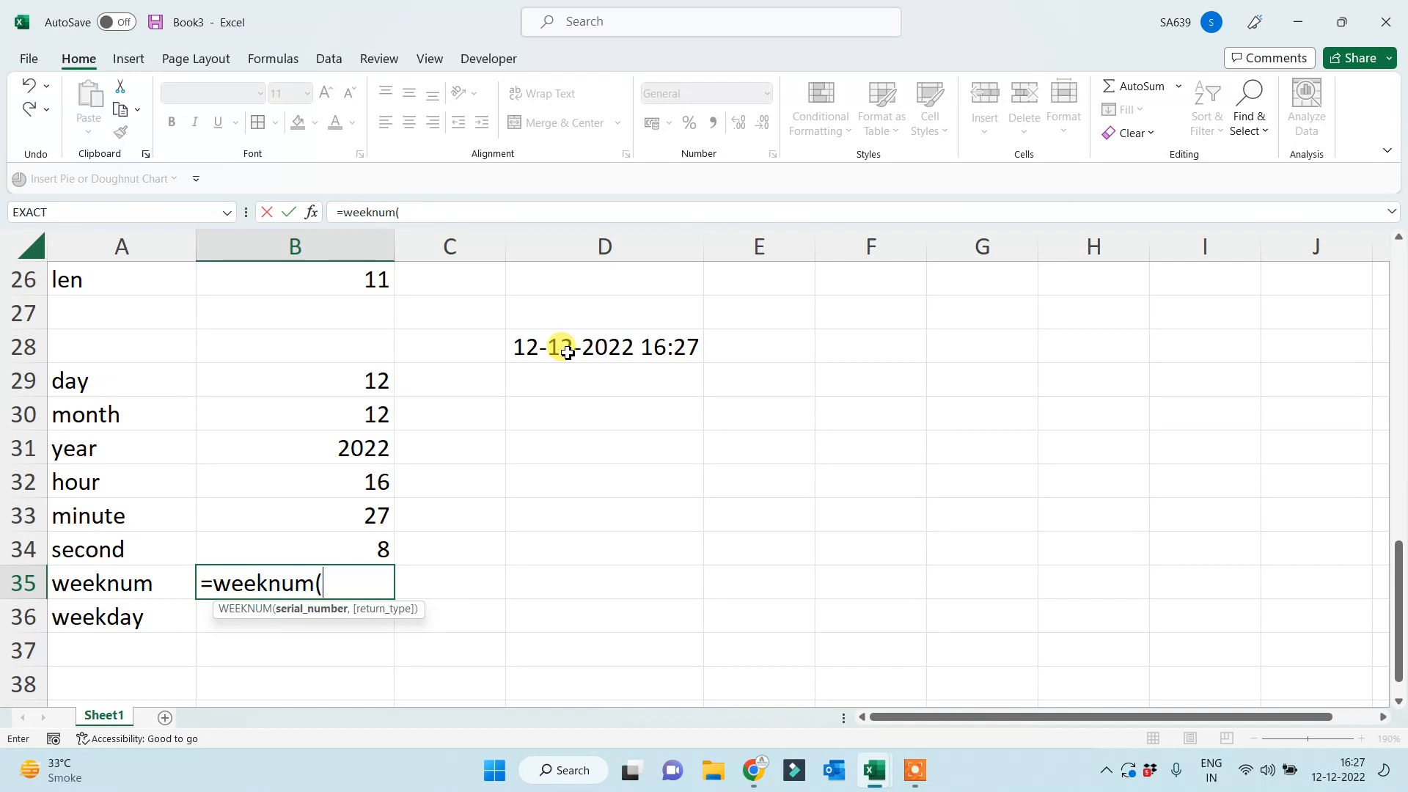
pyautogui.click(567, 352)
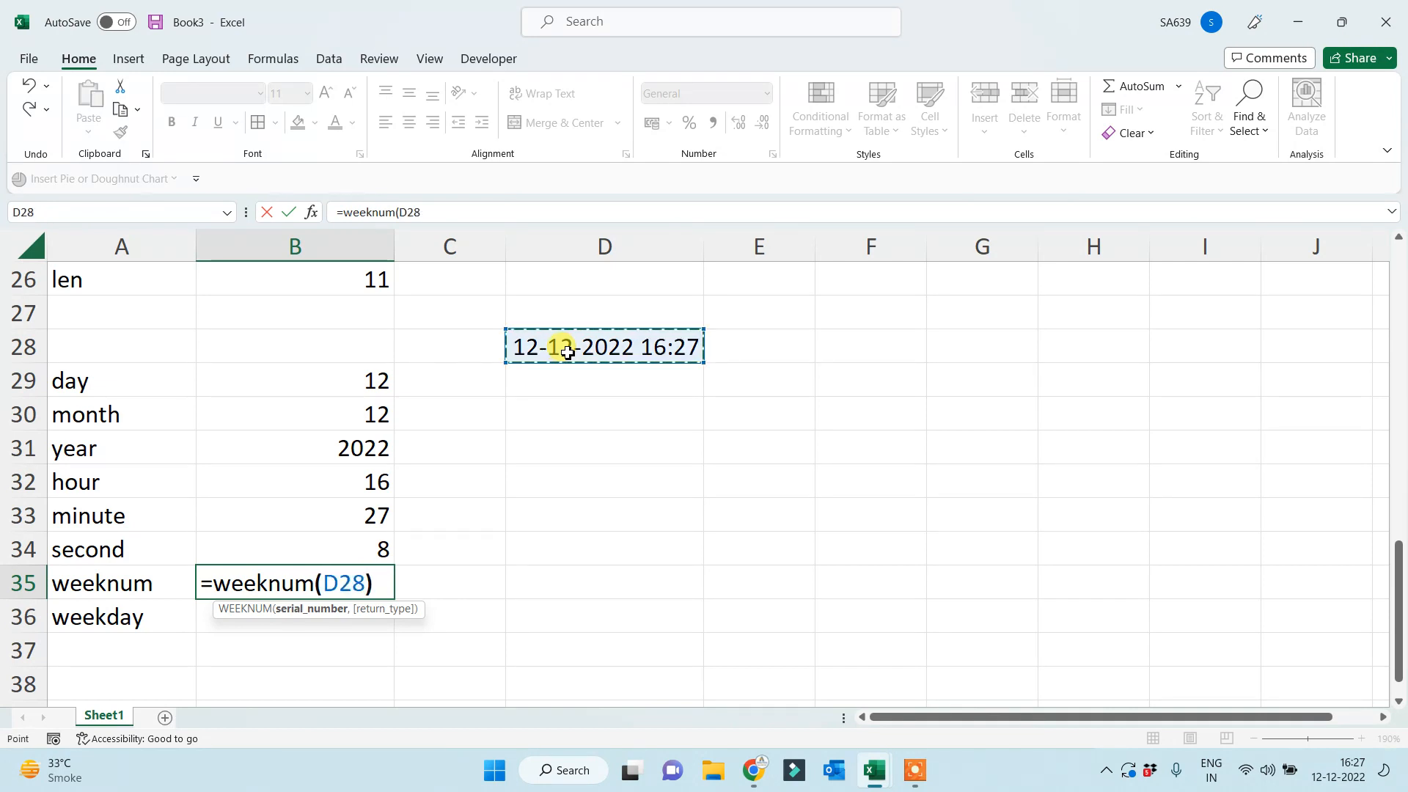
pyautogui.write(')')
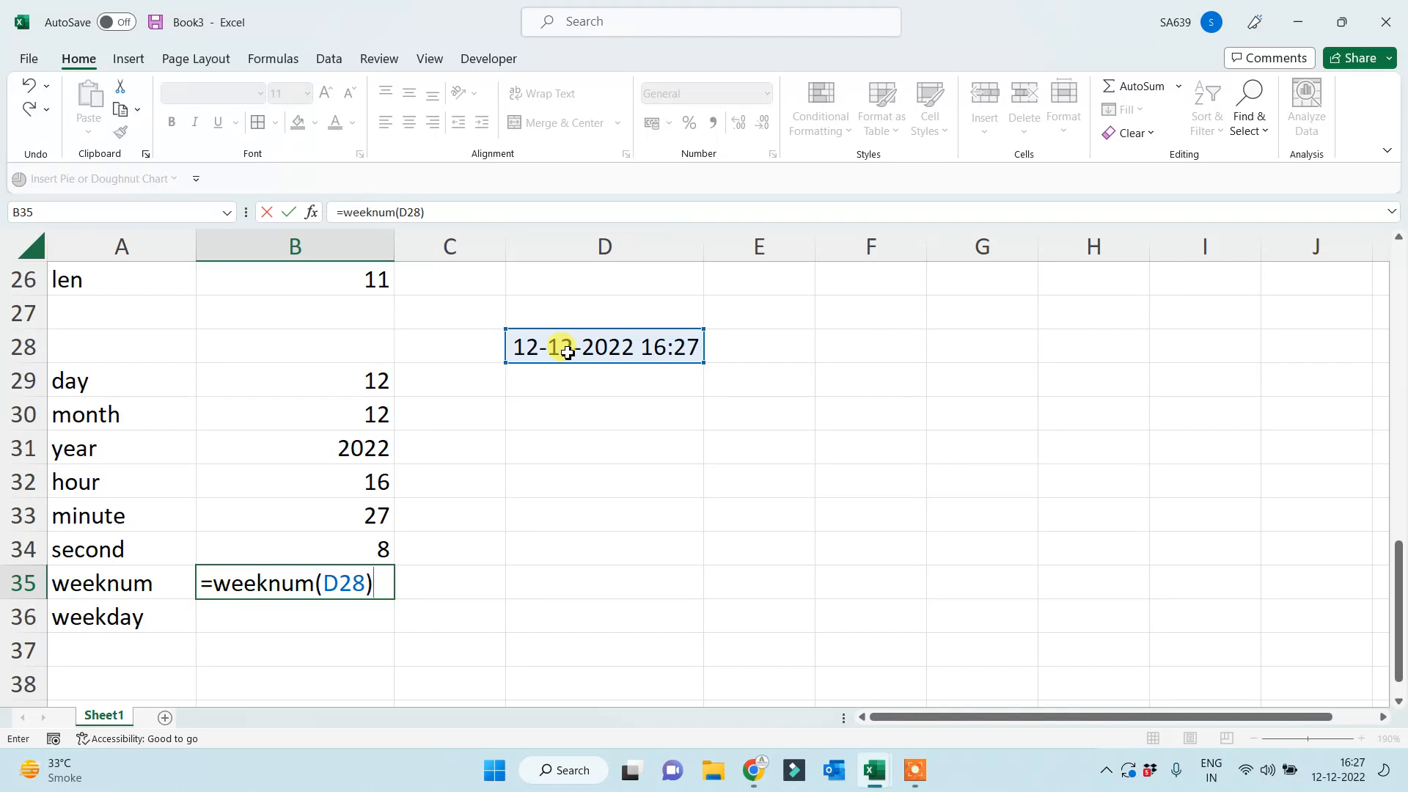
pyautogui.press('Return')
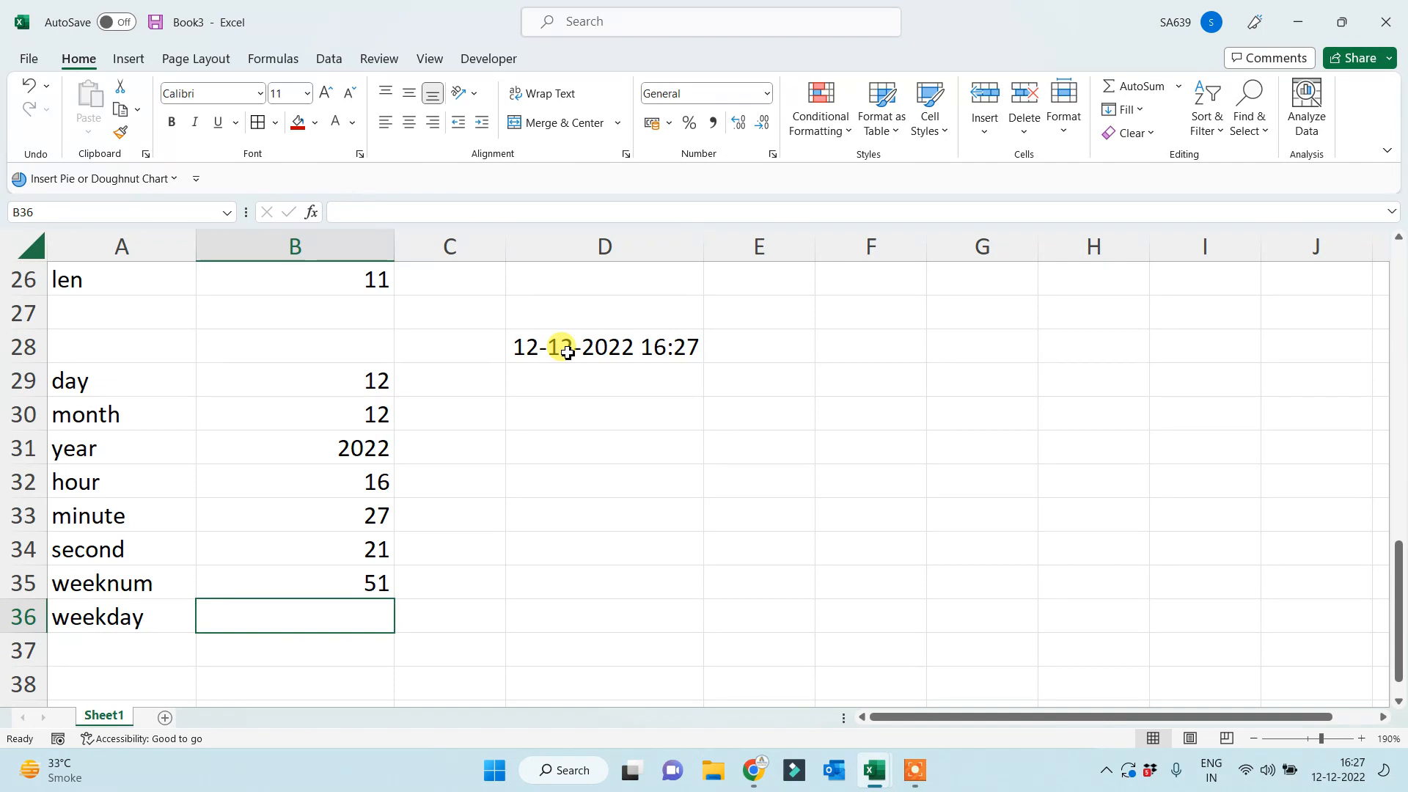
pyautogui.write('=weekn')
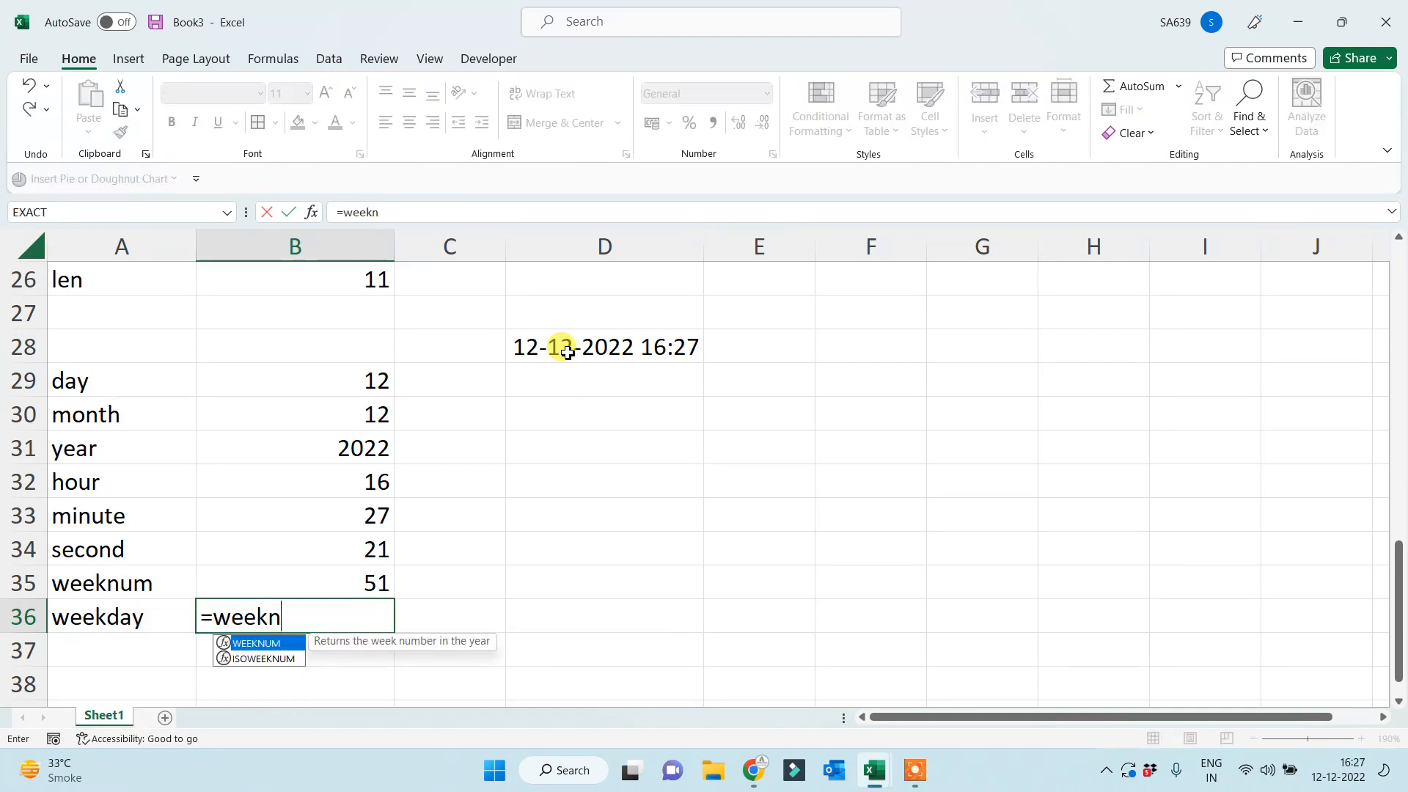
pyautogui.press('BackSpace')
pyautogui.write('day(')
pyautogui.click(566, 352)
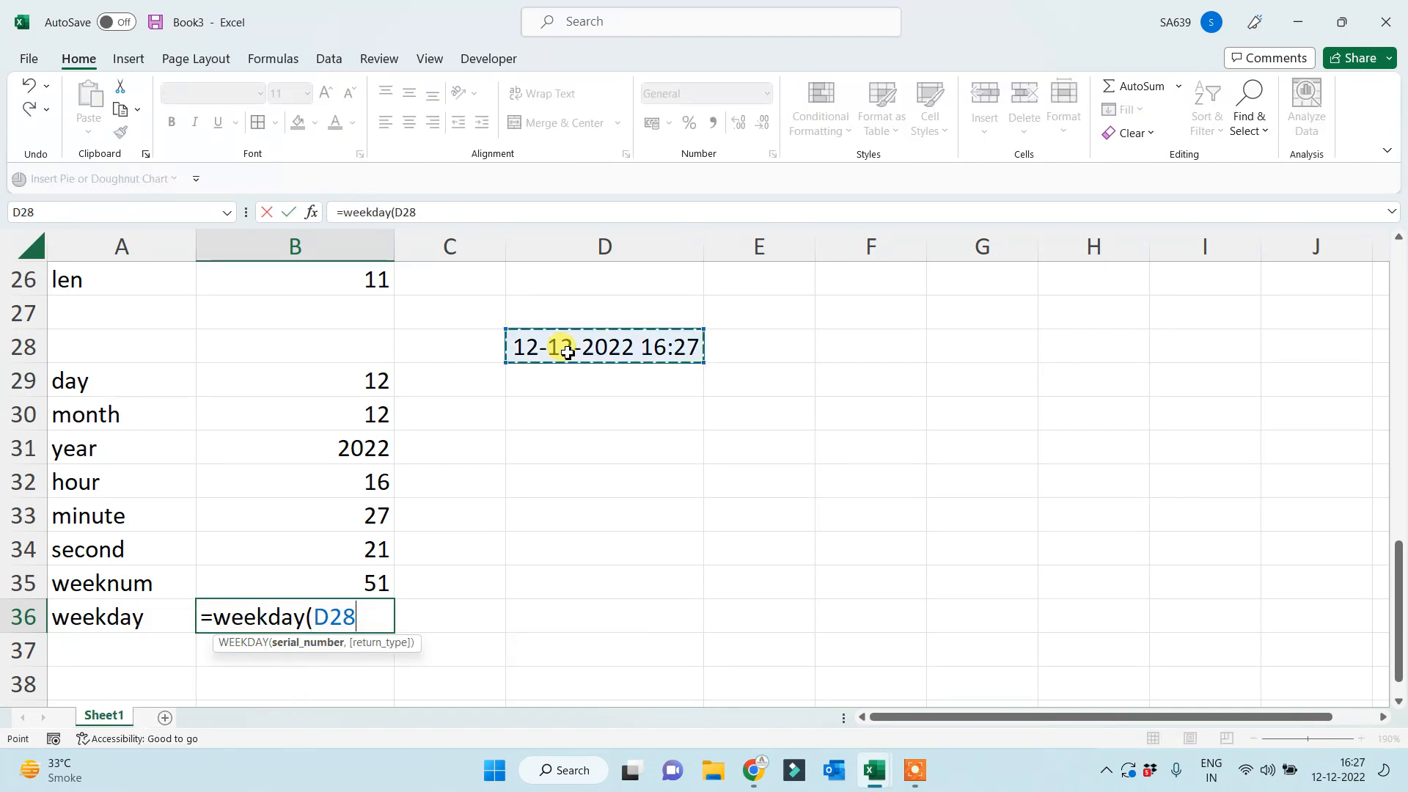
pyautogui.press('Return')
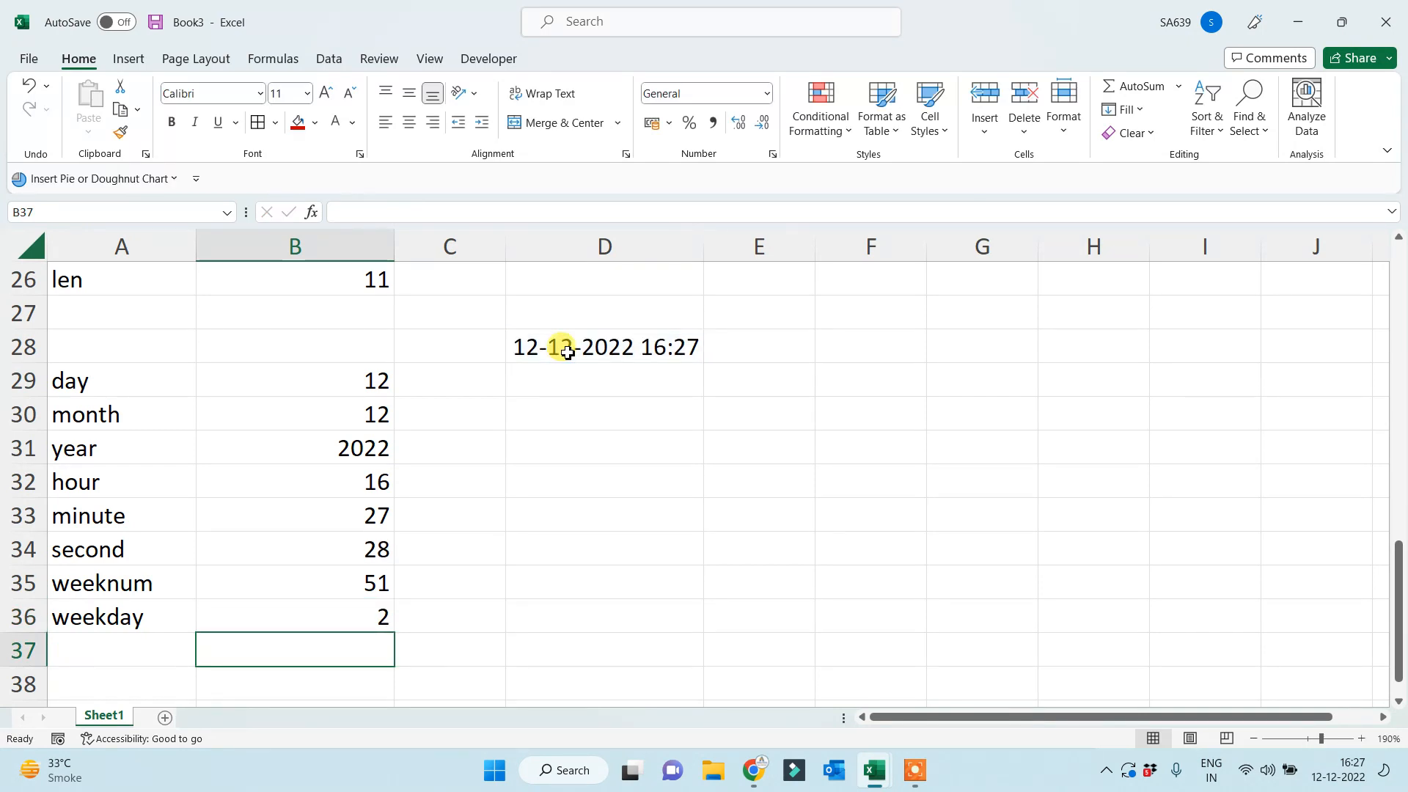
# Add the labels date and time in A38:A39.
pyautogui.scroll(-1, 308, 476)
pyautogui.click(121, 576)
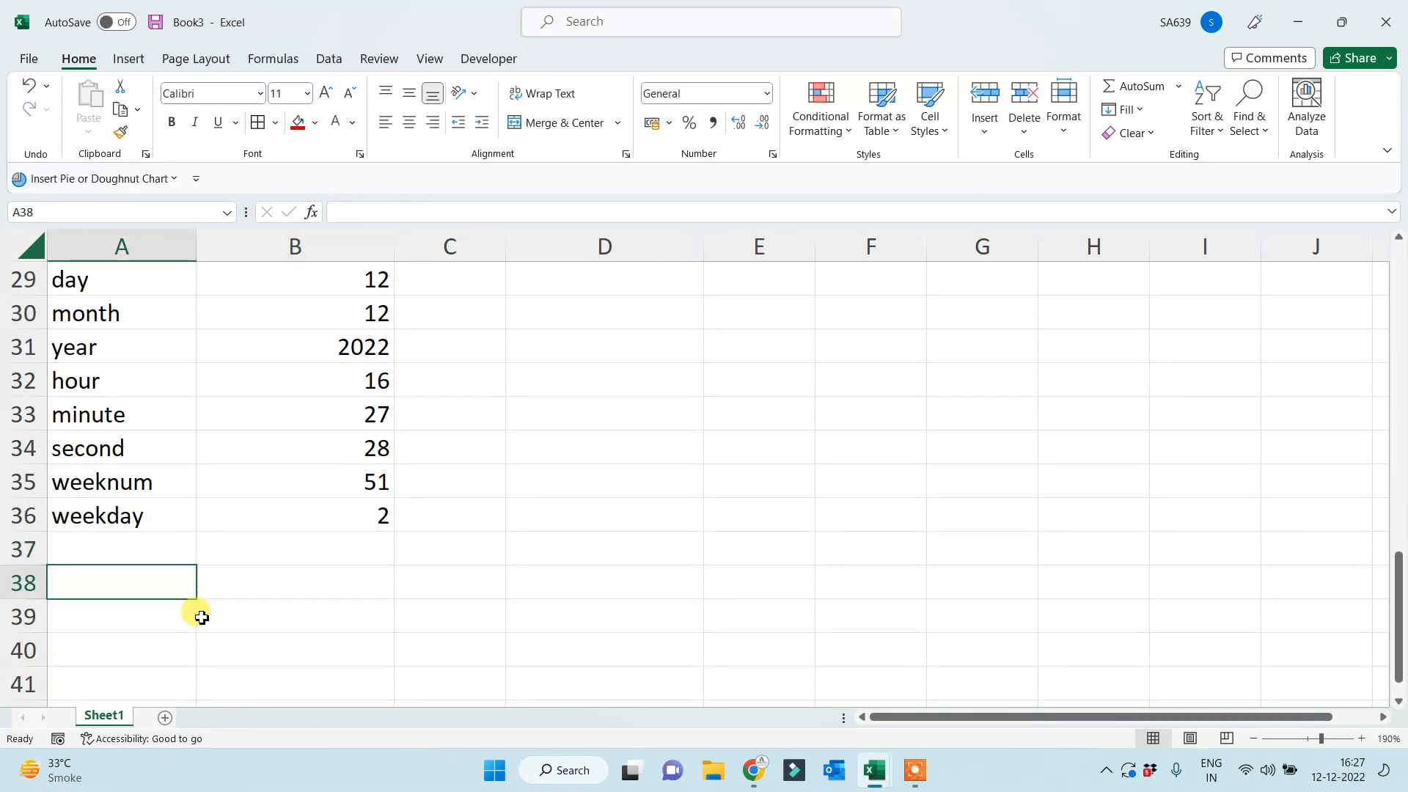
pyautogui.write('date')
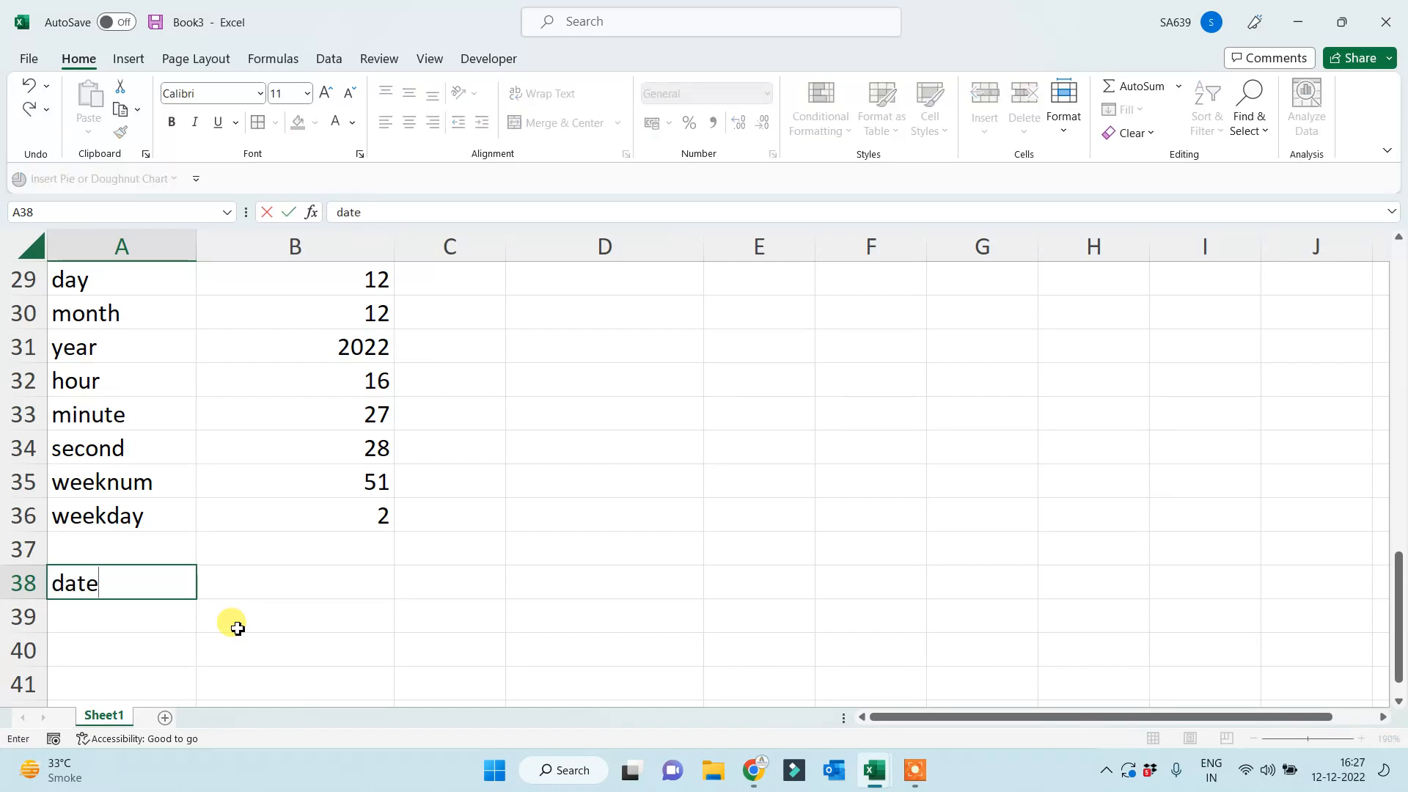
pyautogui.press('Return')
pyautogui.write('time')
pyautogui.click(321, 587)
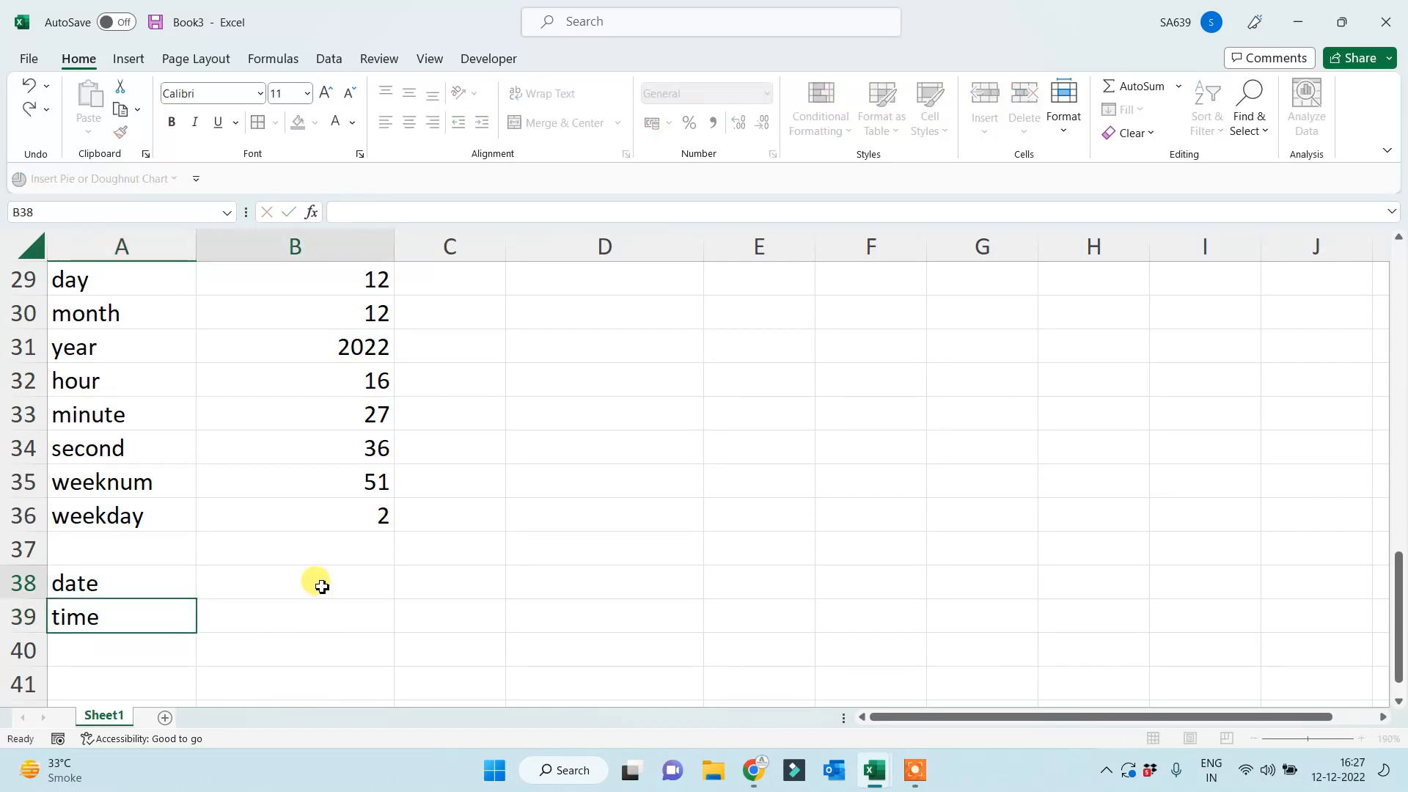
# Enter =DATE(B31,B30,B29) in B38, returning 12-12-2022.
pyautogui.write('=')
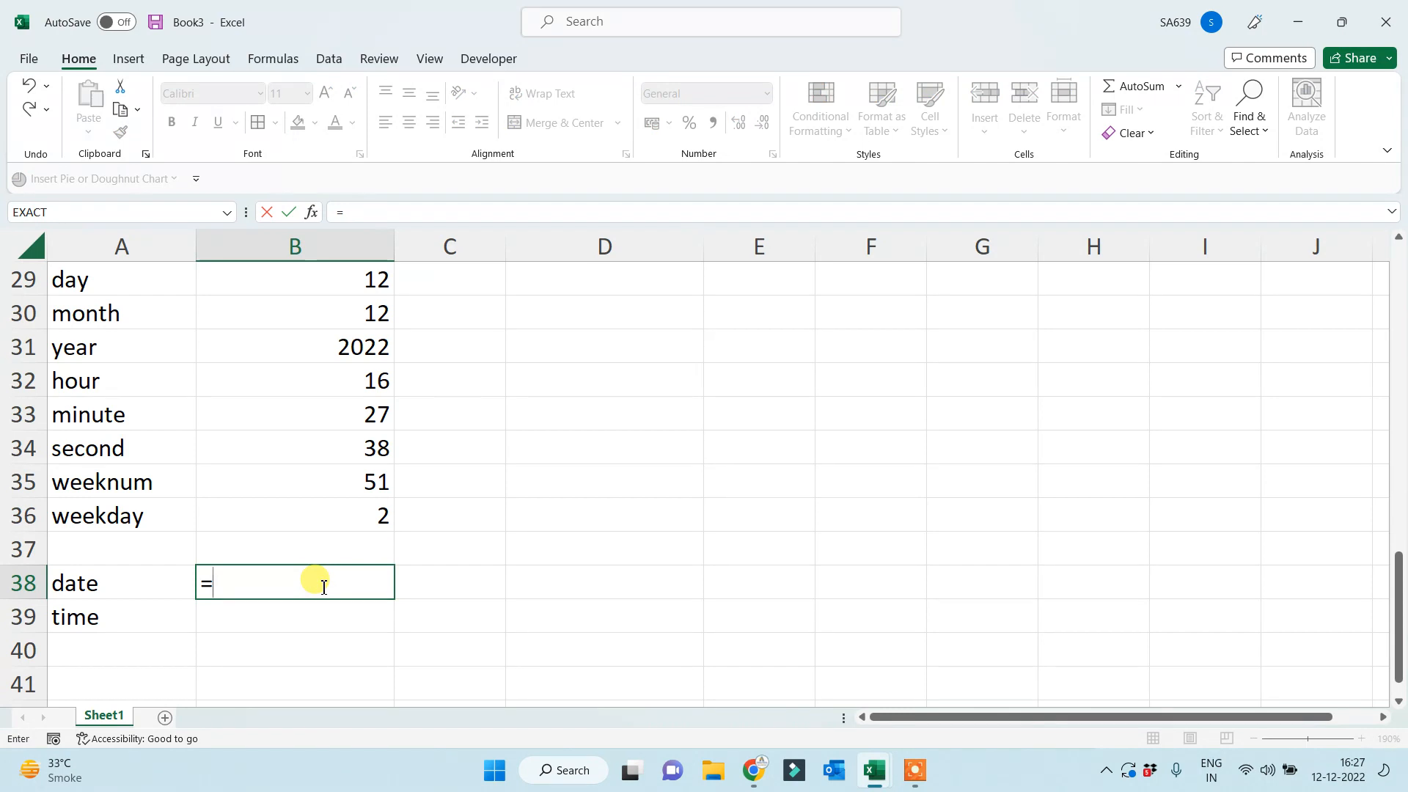
pyautogui.write('date(')
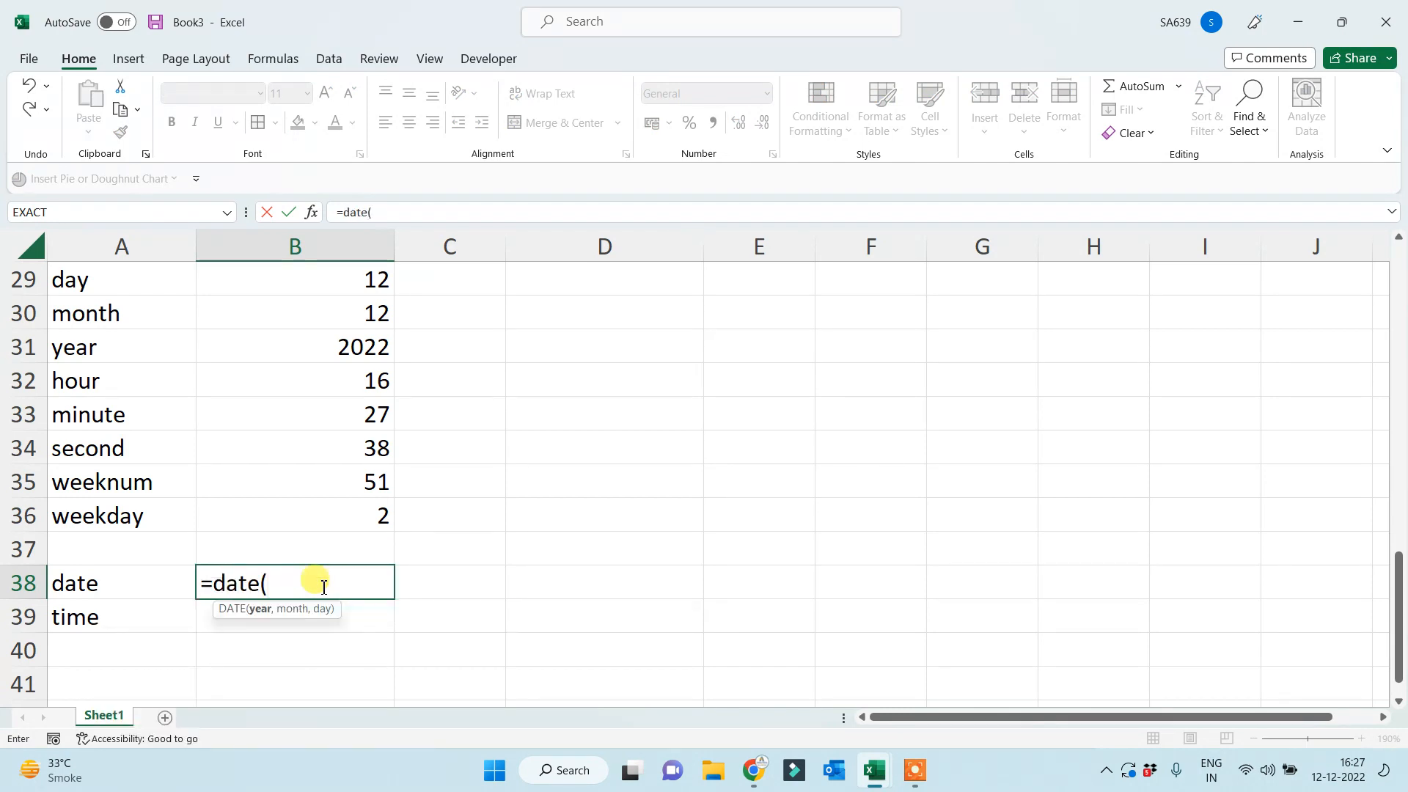
pyautogui.click(338, 347)
pyautogui.write(',')
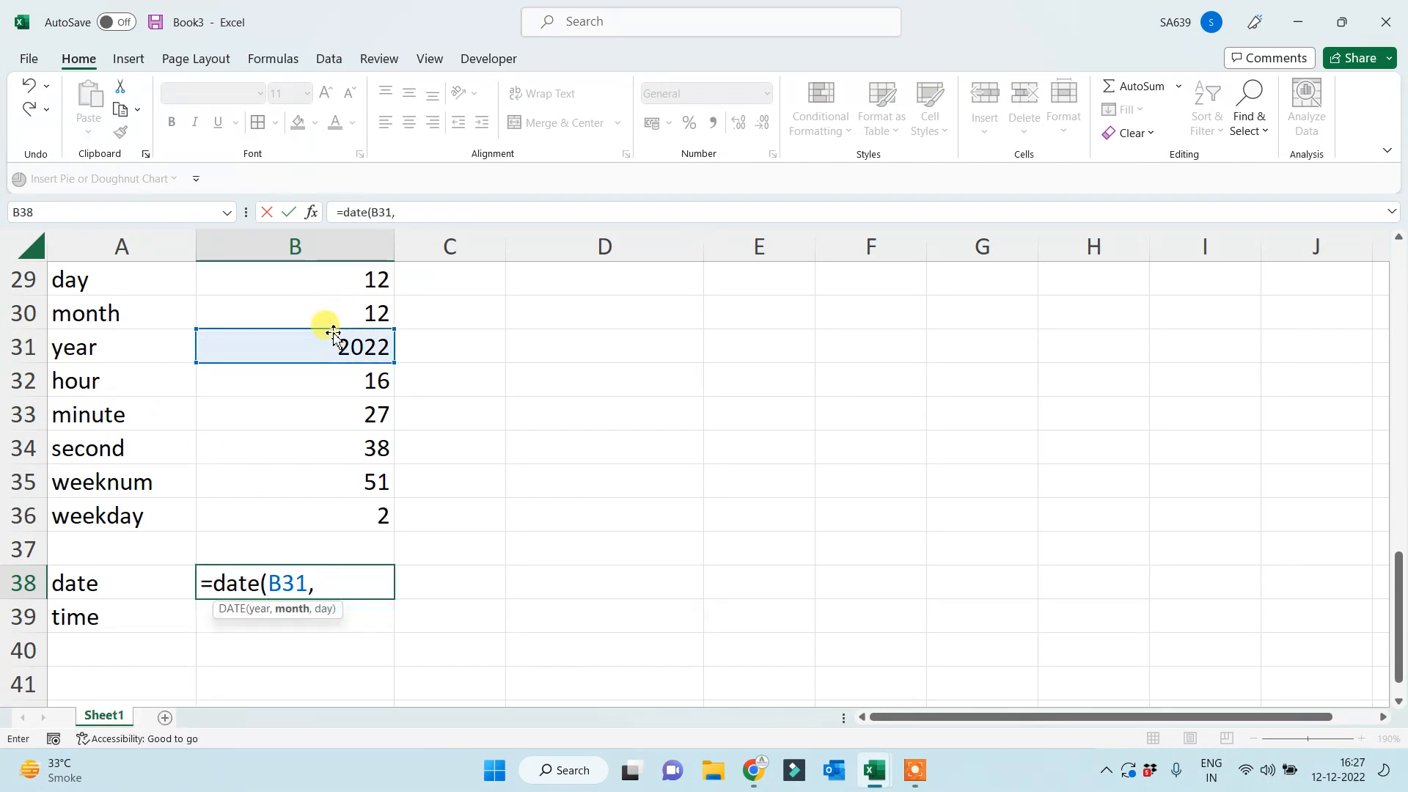
pyautogui.click(327, 312)
pyautogui.write(',')
pyautogui.click(355, 280)
pyautogui.press('Return')
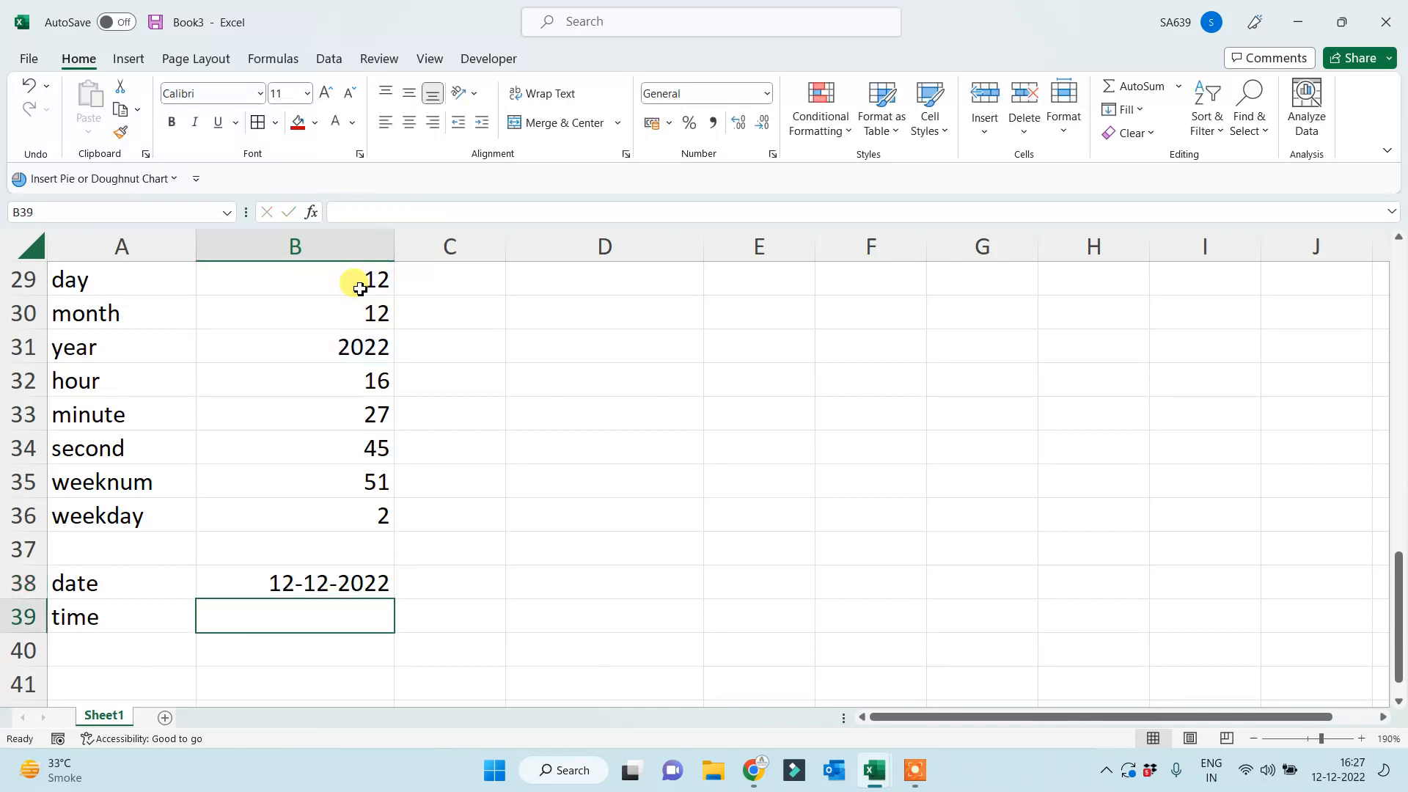
# Enter =TIME(B32,B33,B34) in B39, returning 4:27 PM.
pyautogui.write('=time(')
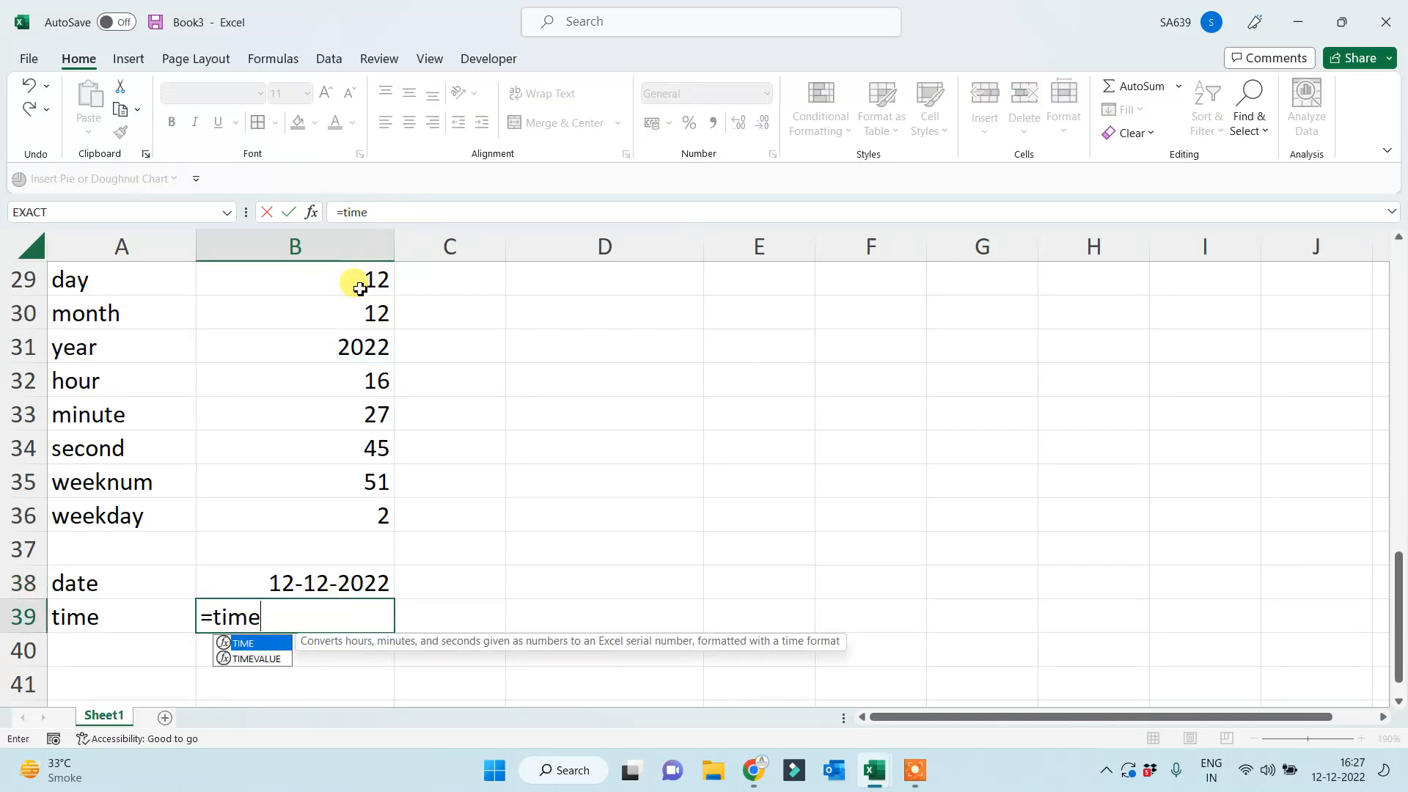
pyautogui.click(292, 385)
pyautogui.write(',')
pyautogui.click(337, 411)
pyautogui.write(',')
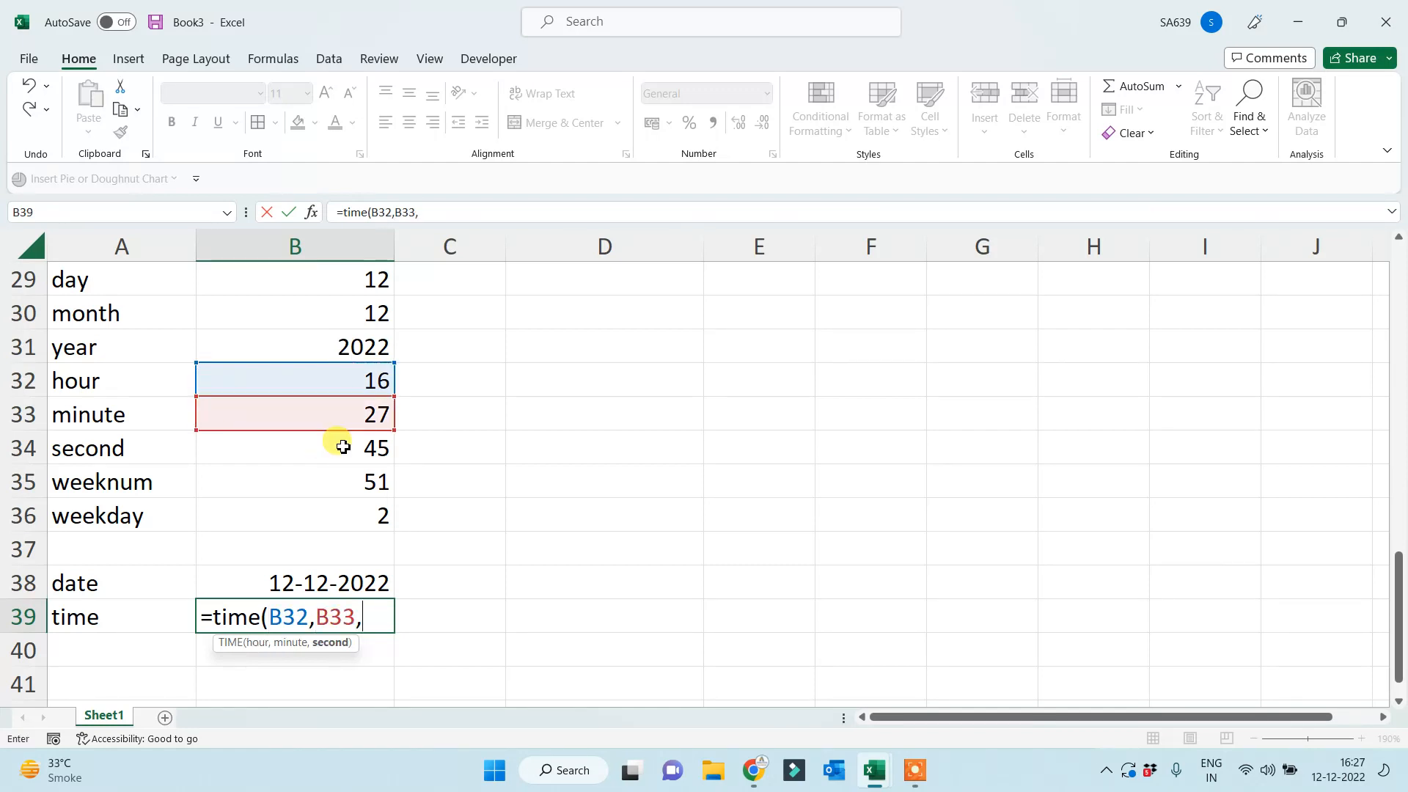
pyautogui.click(343, 446)
pyautogui.write(')')
pyautogui.press('Return')
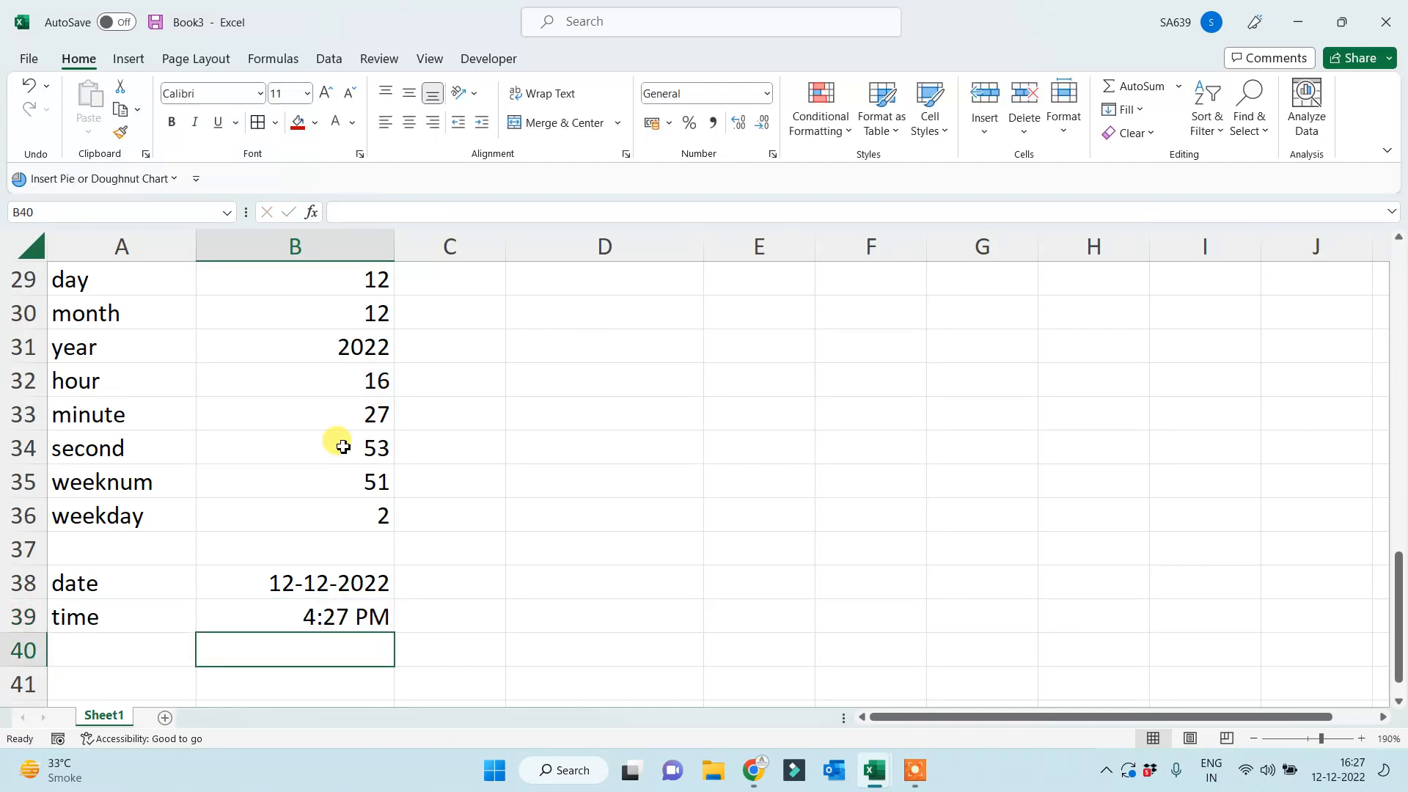
# Enter the labels days, networkdays and networkdays.intl in A42:A44, and widen column A.
pyautogui.scroll(-3, 319, 491)
pyautogui.click(102, 414)
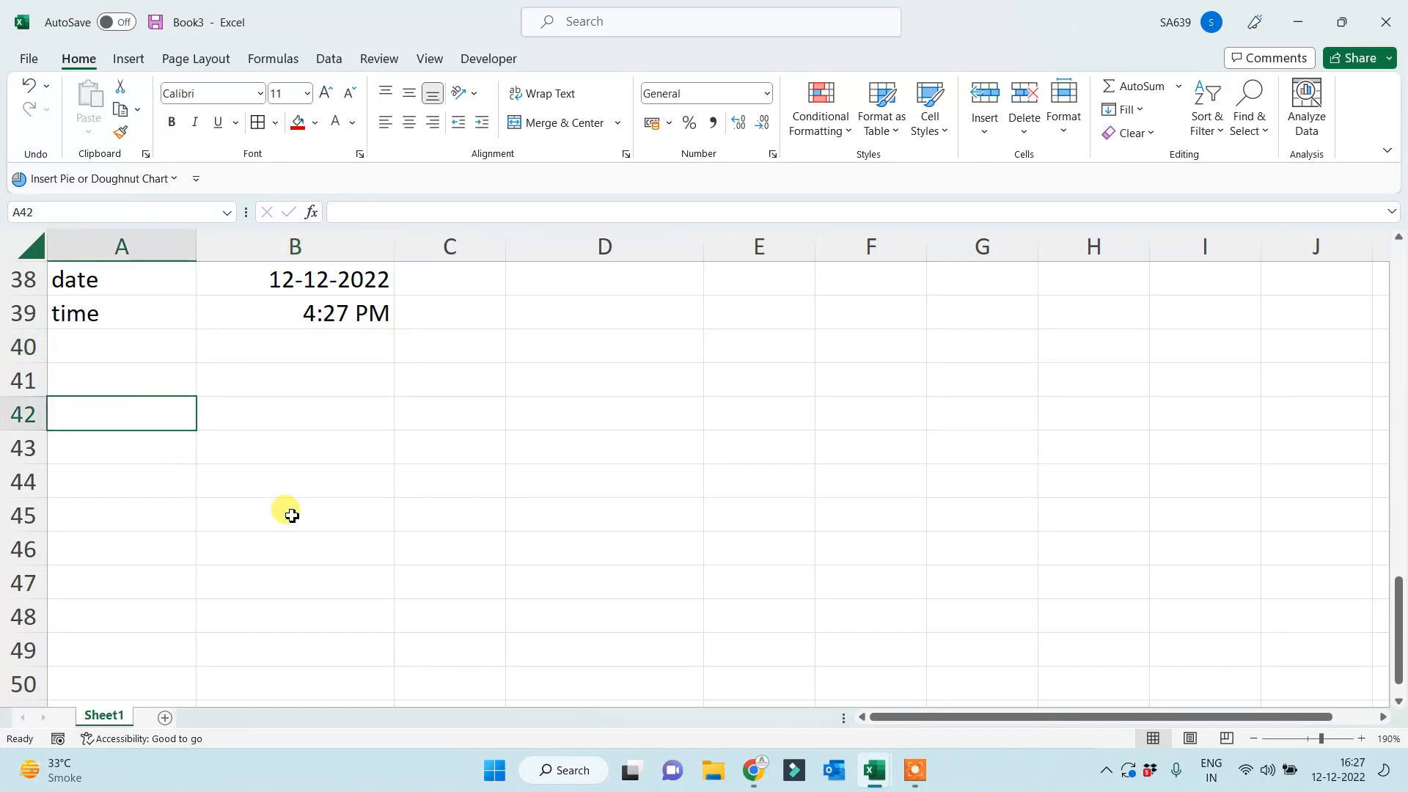
pyautogui.write('days')
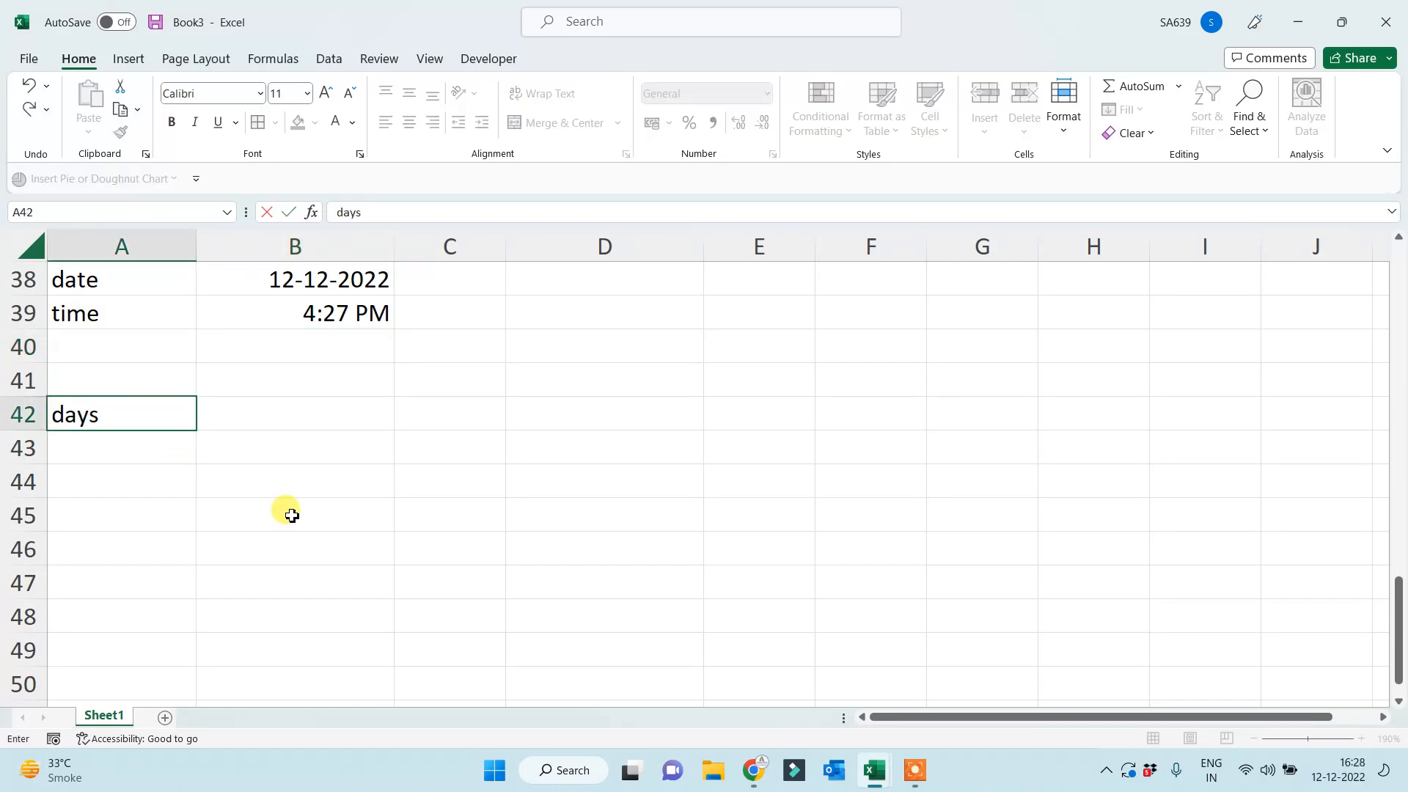
pyautogui.press('Return')
pyautogui.write('netw')
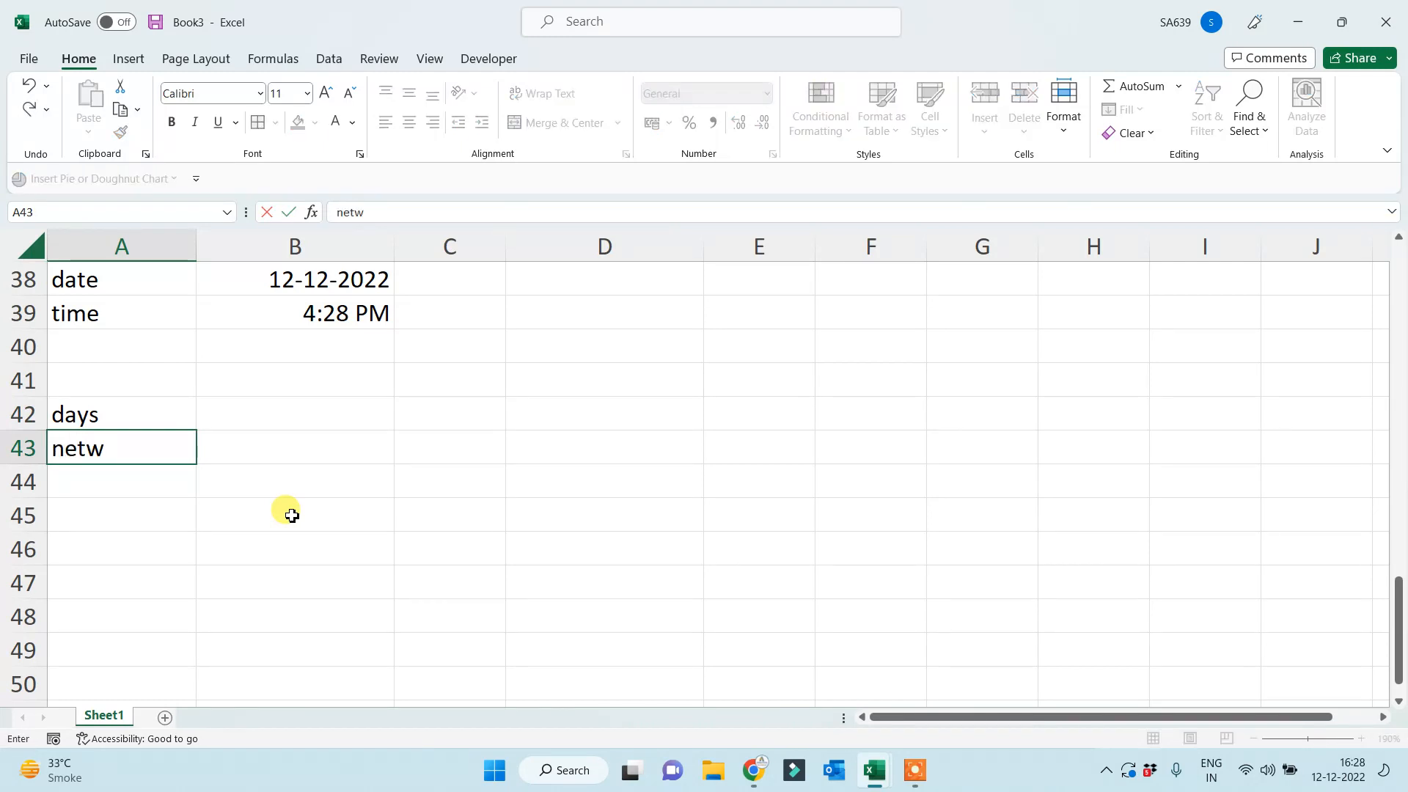
pyautogui.write('orkdays')
pyautogui.press('Return')
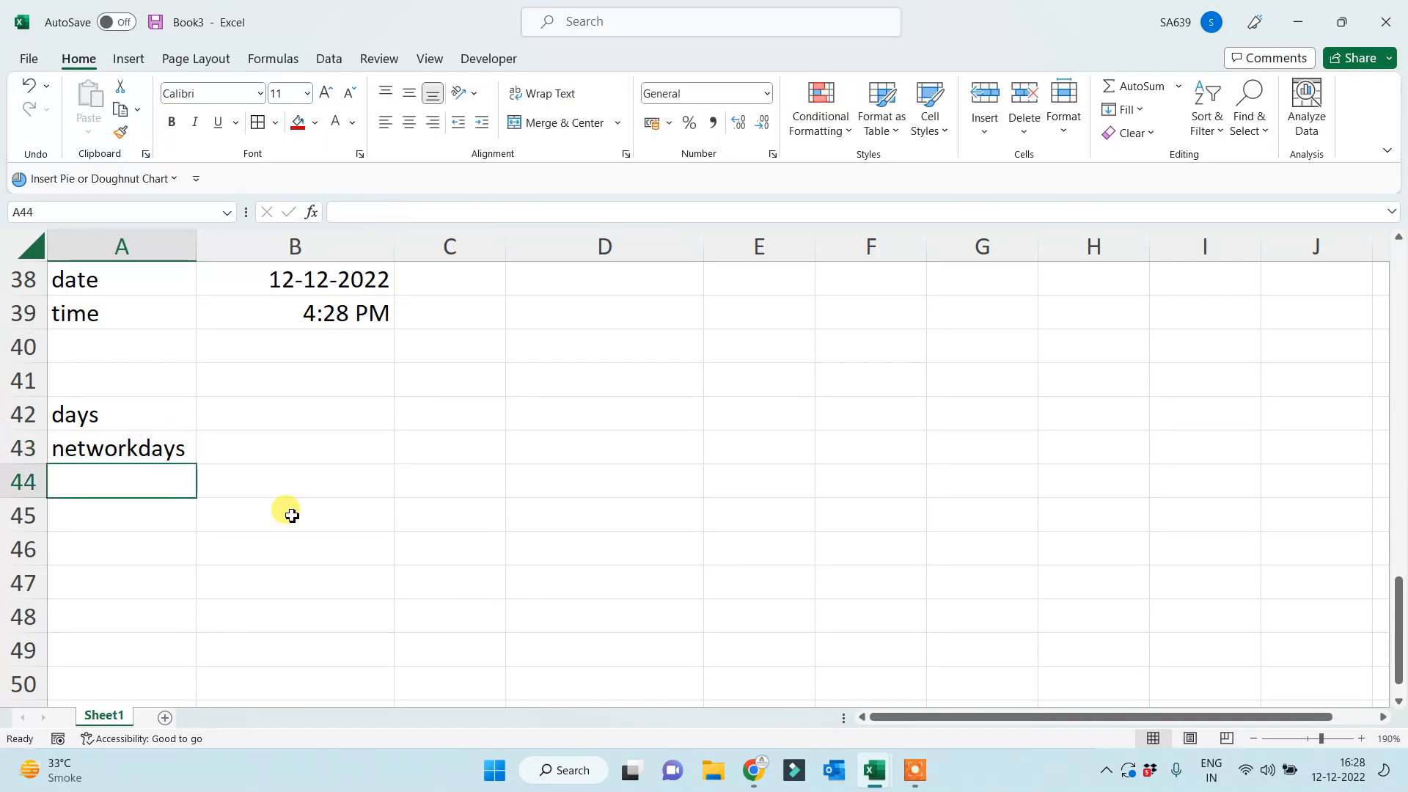
pyautogui.write('networkdays.intl')
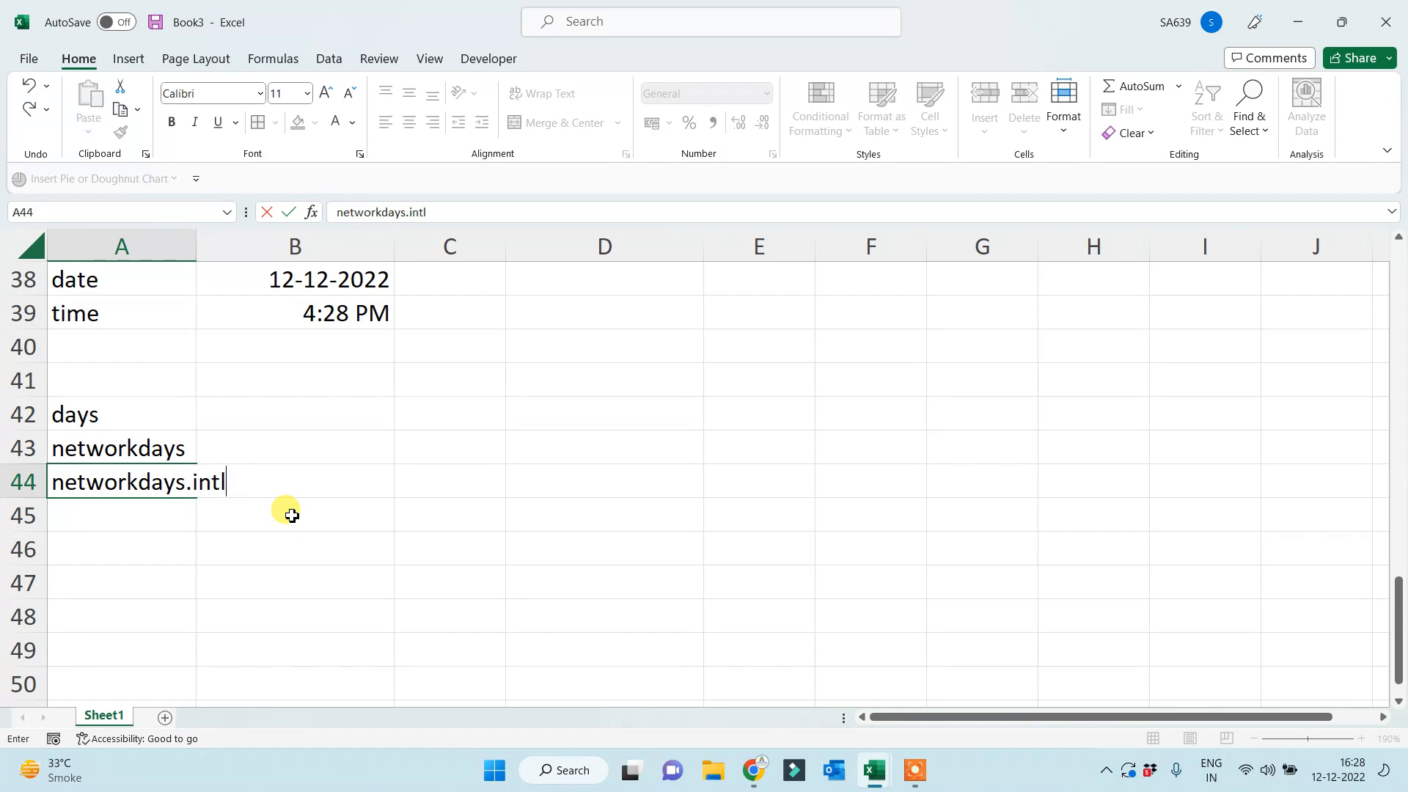
pyautogui.press('Return')
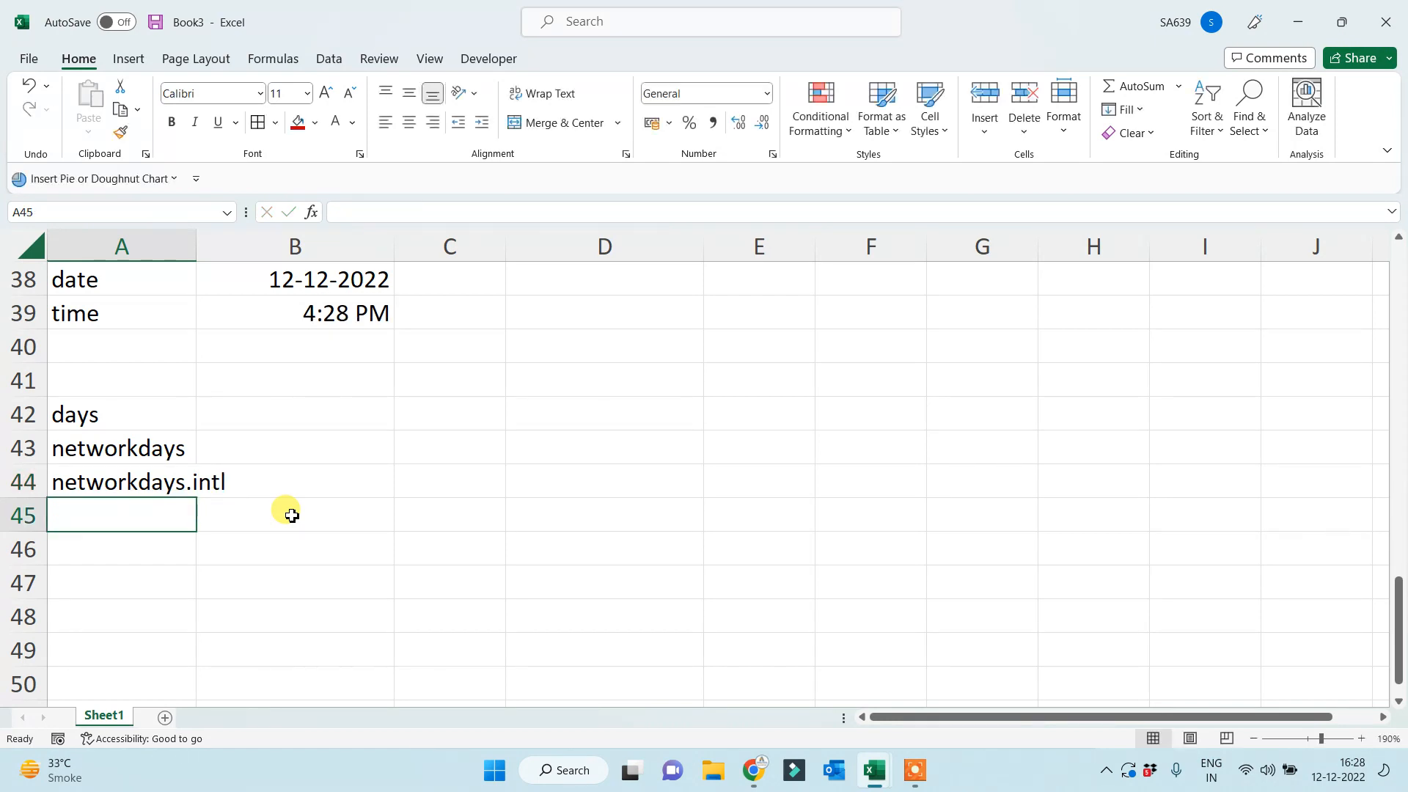
pyautogui.moveTo(196, 246); pyautogui.dragTo(233, 246)
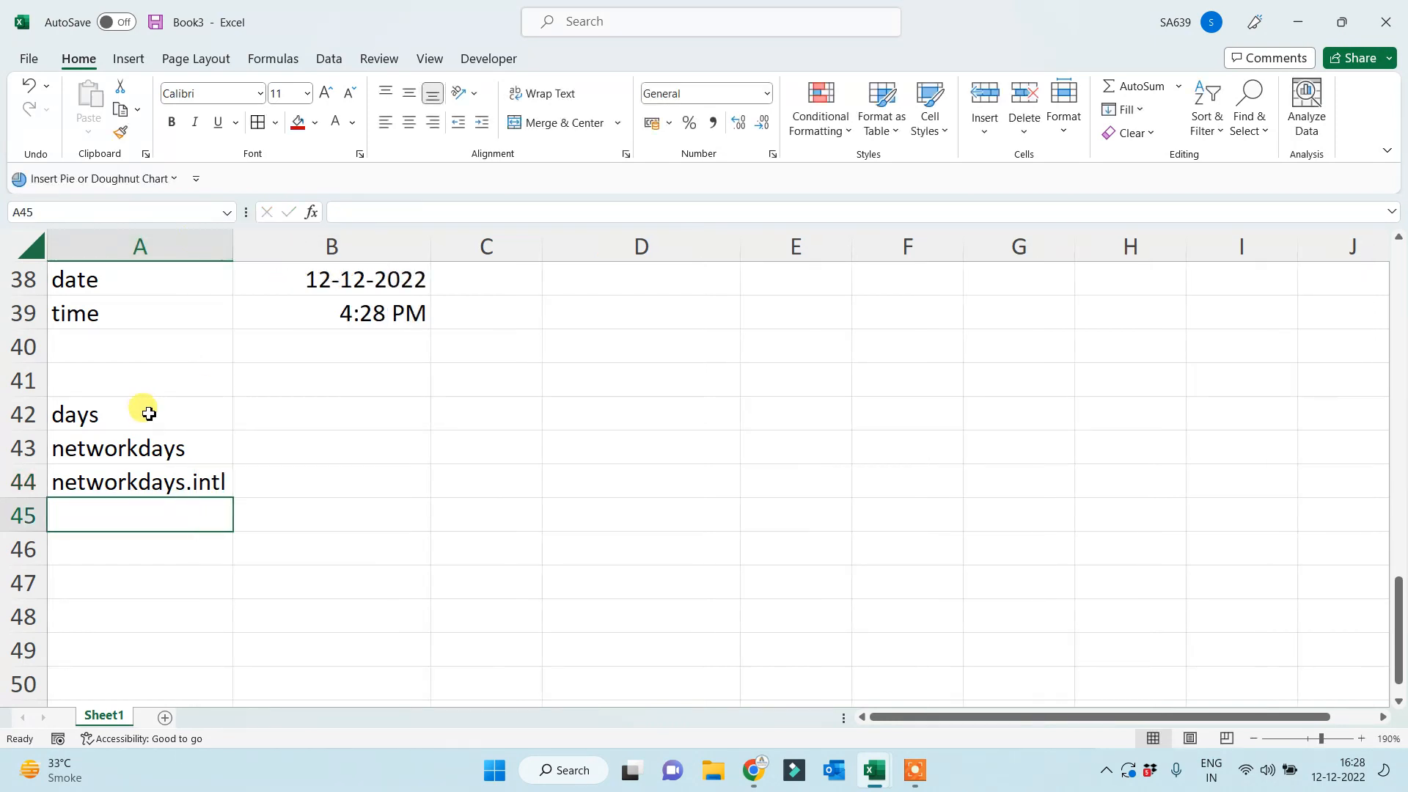
pyautogui.moveTo(144, 412); pyautogui.dragTo(145, 490)
pyautogui.click(717, 550)
# Add the headings date1 and date2 in E41 and F41.
pyautogui.click(791, 375)
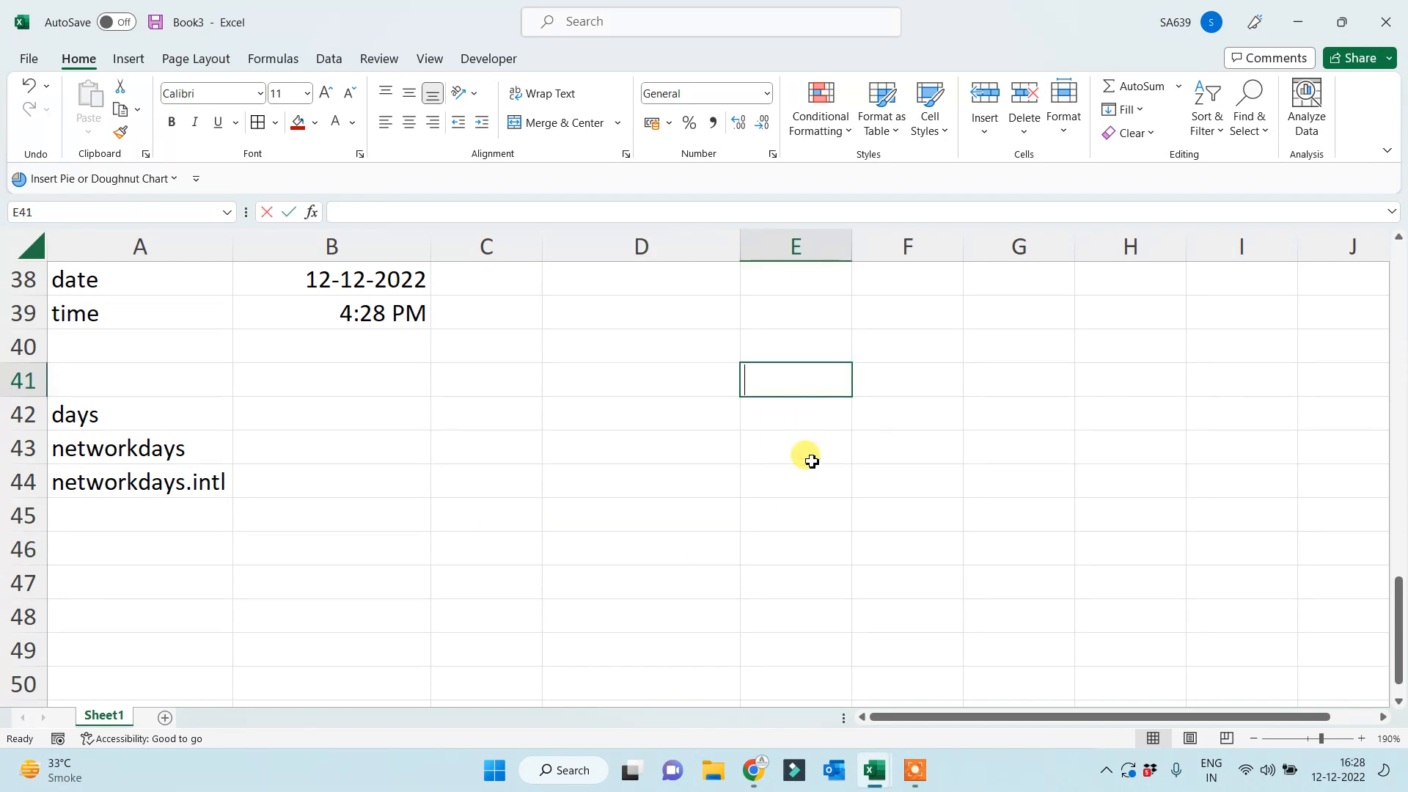
pyautogui.write('date1')
pyautogui.click(918, 385)
pyautogui.write('date')
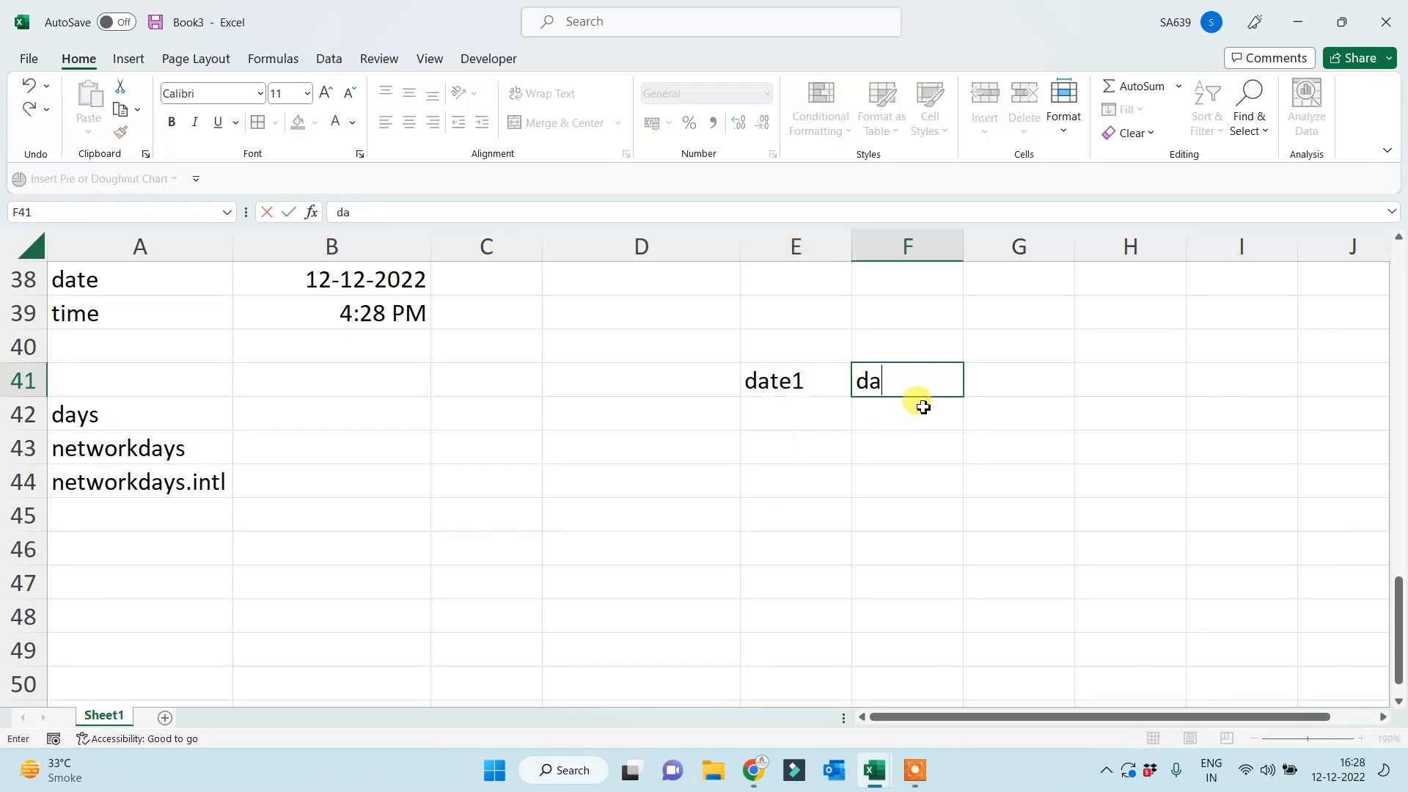
pyautogui.write('2')
pyautogui.click(895, 451)
# Put 14-Jan-21 in E42 and =TODAY() in F42, then autofit column E.
pyautogui.click(807, 408)
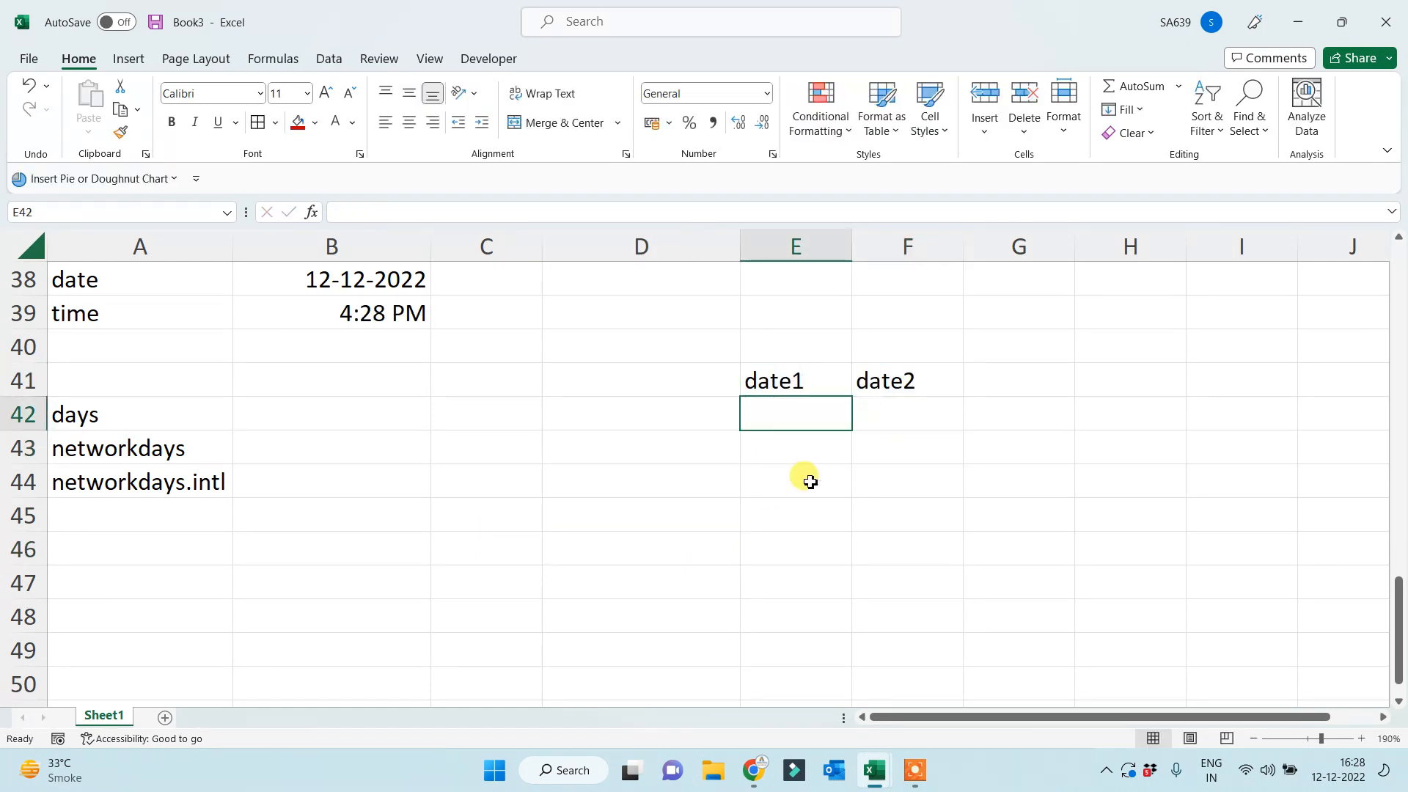
pyautogui.write('14 jan 25')
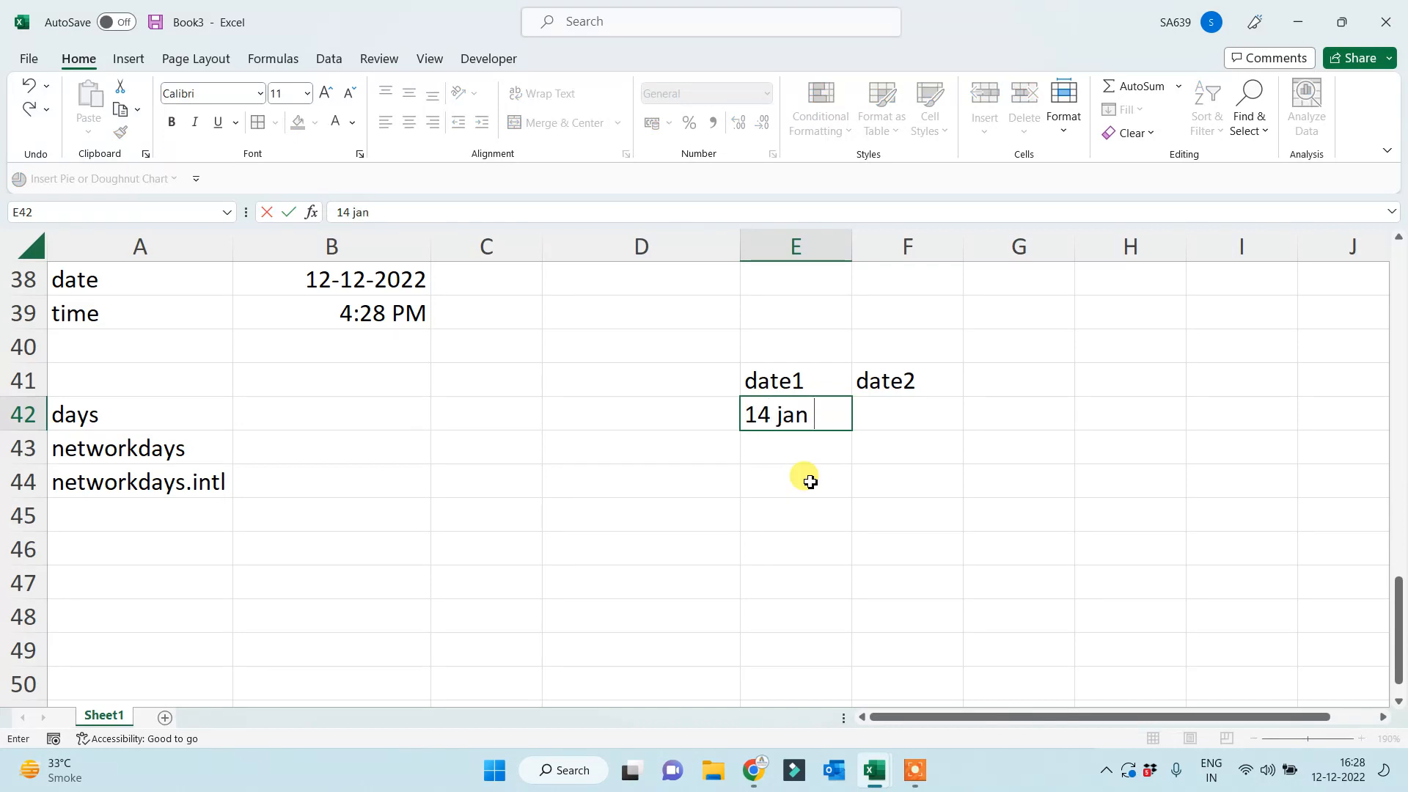
pyautogui.press('BackSpace')
pyautogui.press('BackSpace')
pyautogui.press('Up')
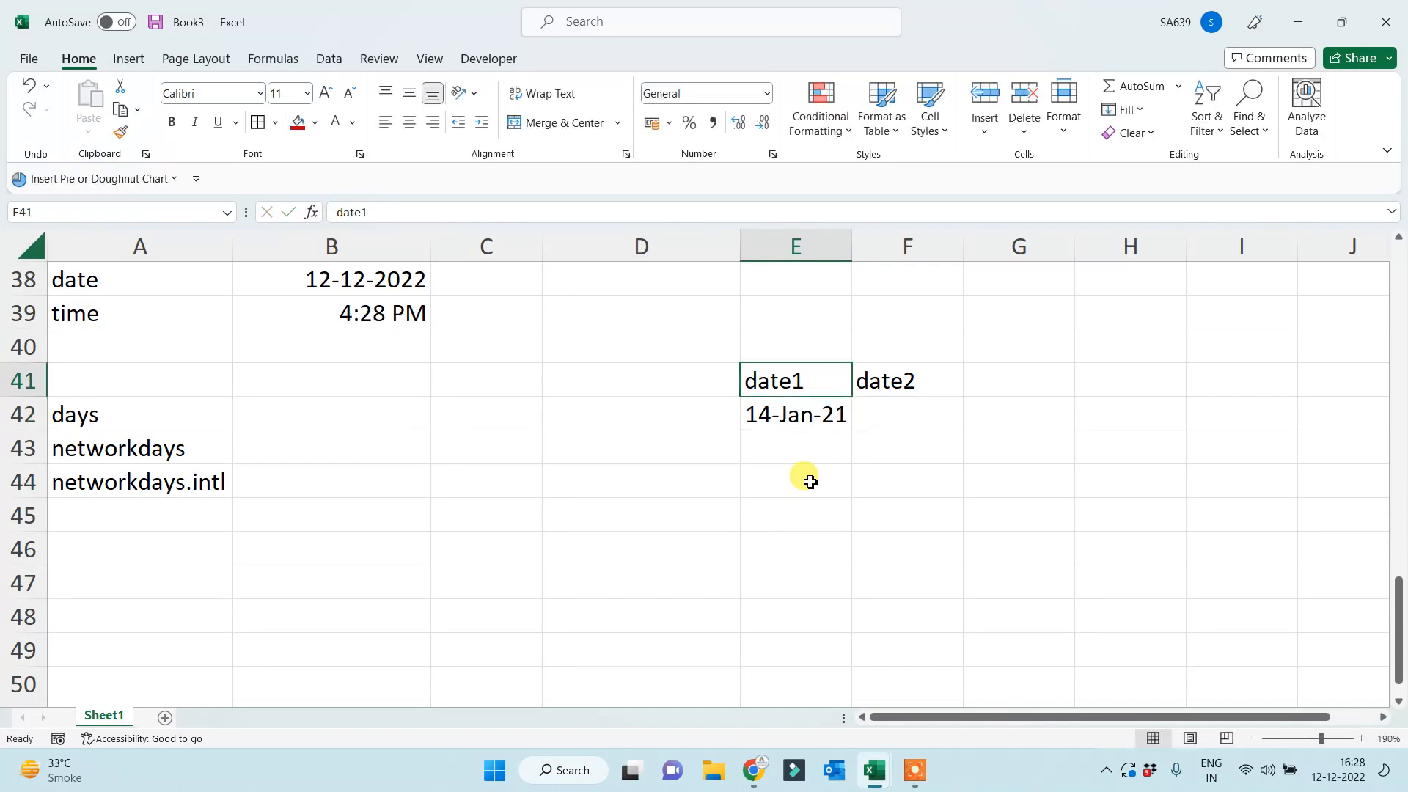
pyautogui.press('Down')
pyautogui.press('Right')
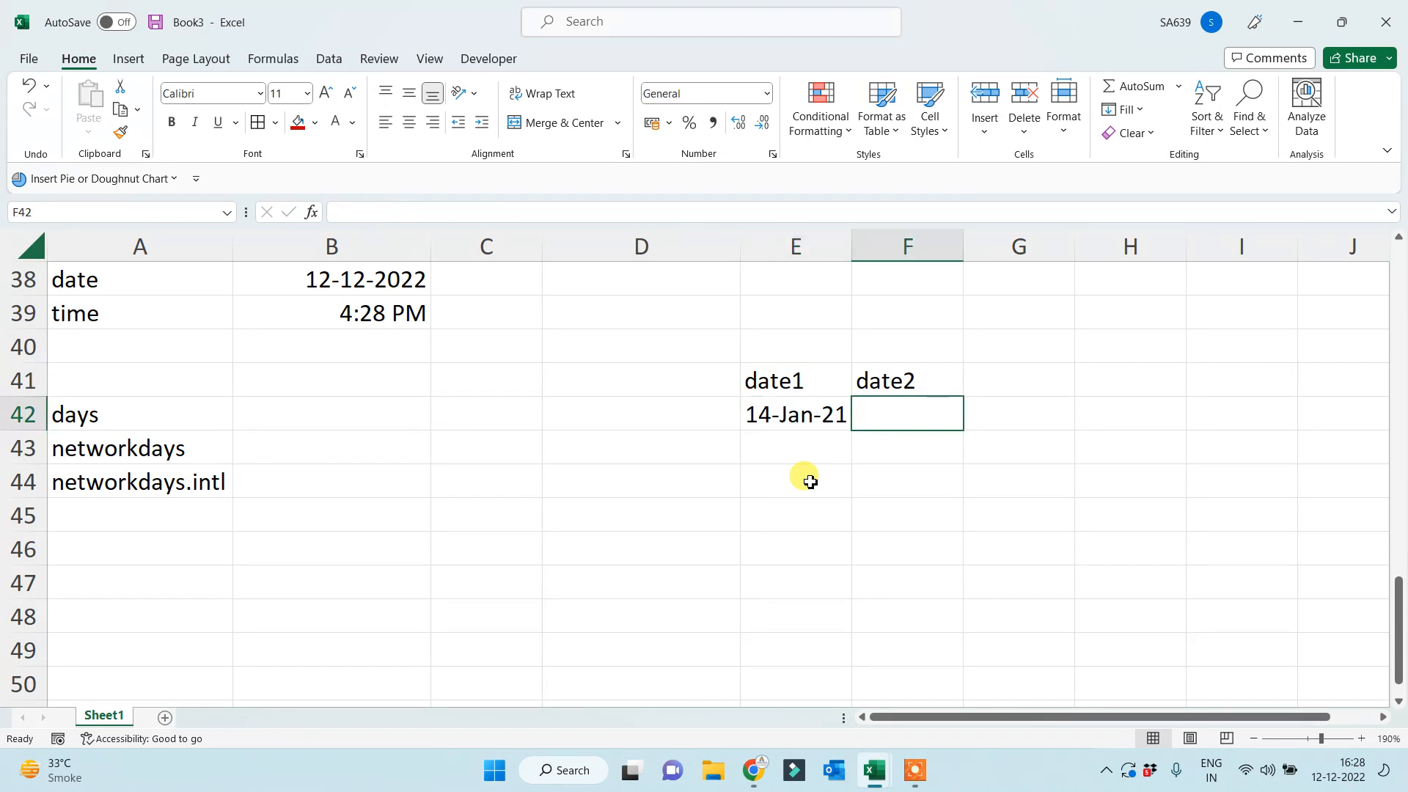
pyautogui.write('=today')
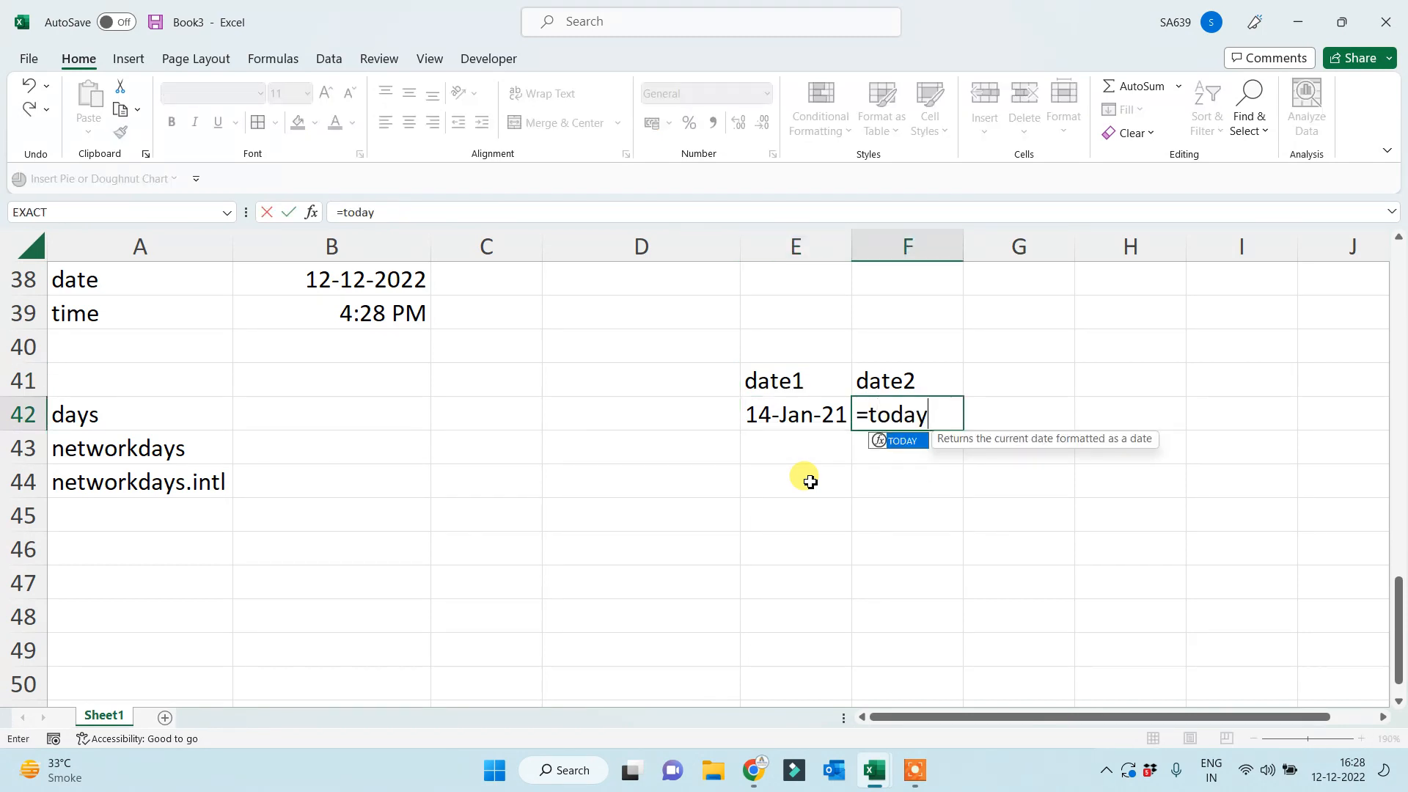
pyautogui.write('()')
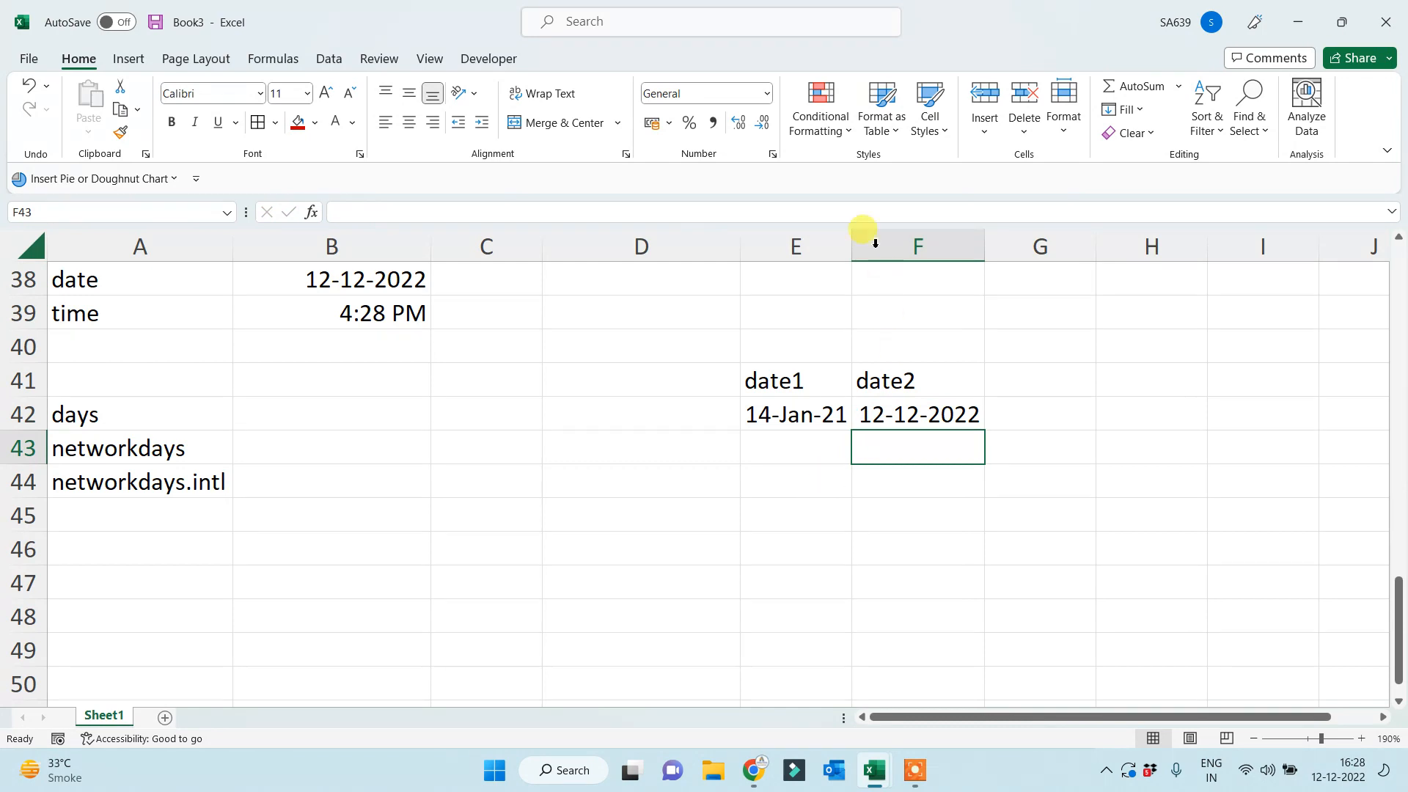
pyautogui.doubleClick(849, 242)
pyautogui.click(702, 478)
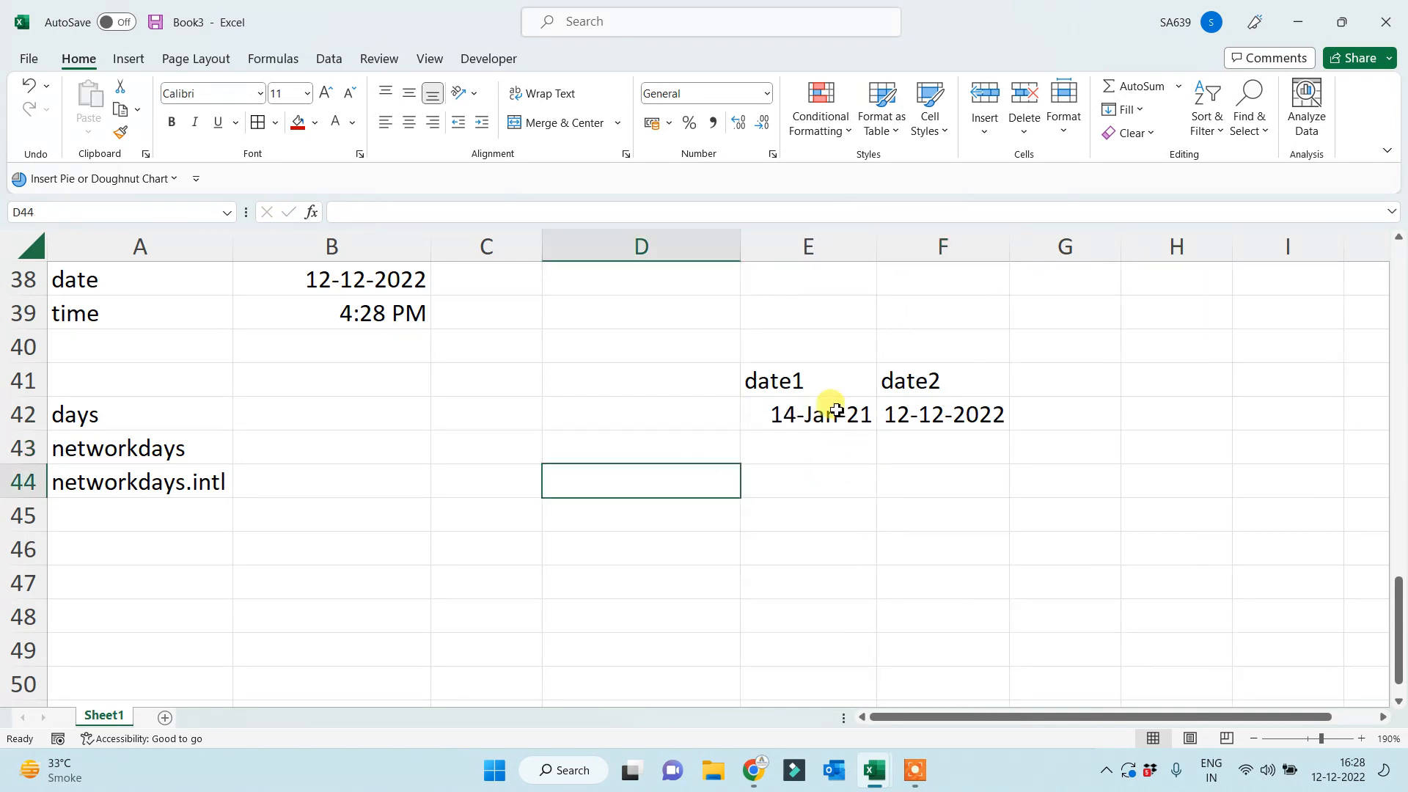
pyautogui.moveTo(833, 409); pyautogui.dragTo(992, 412)
pyautogui.click(716, 519)
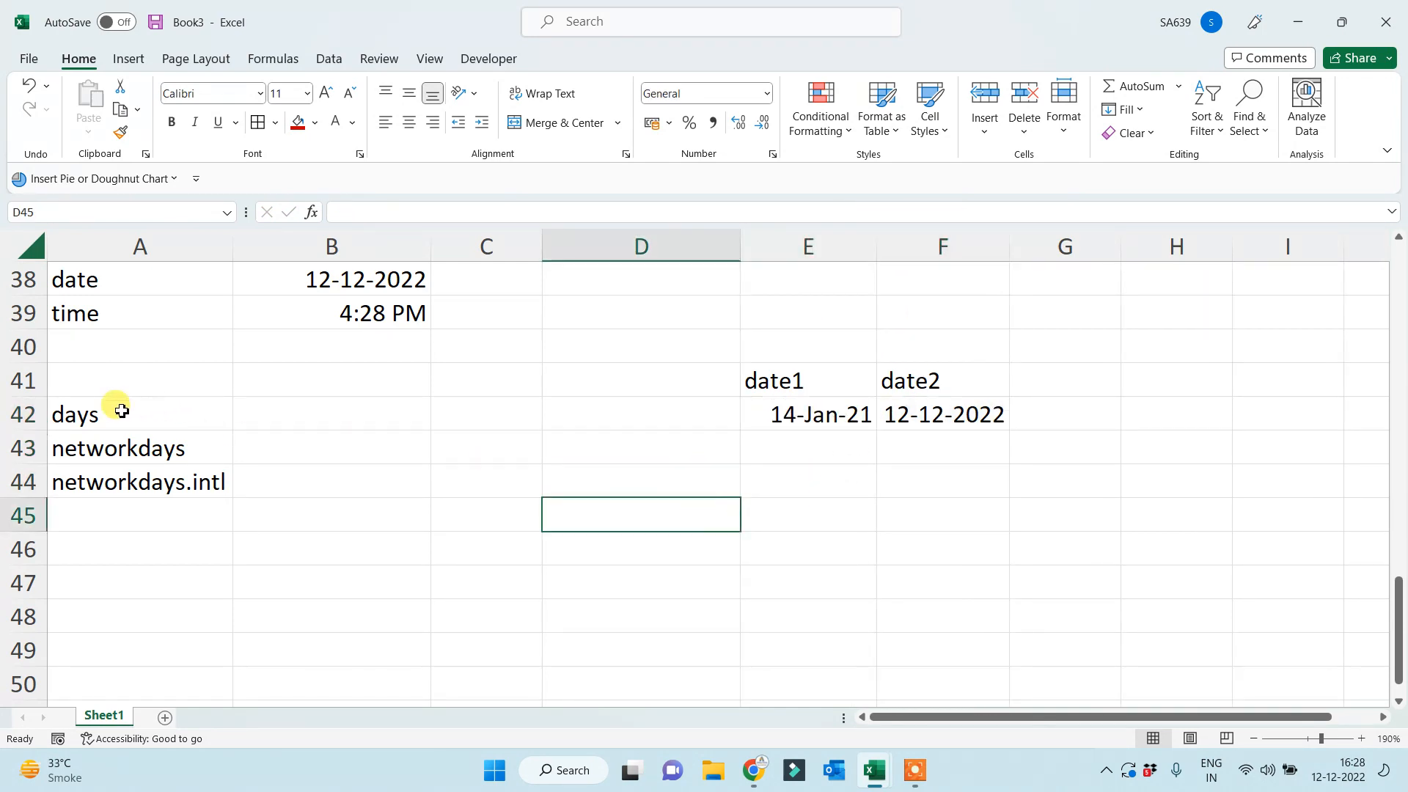
# Start a DAYS formula in B42 using F42 as end date and E42 as start.
pyautogui.click(339, 422)
pyautogui.write('=days(')
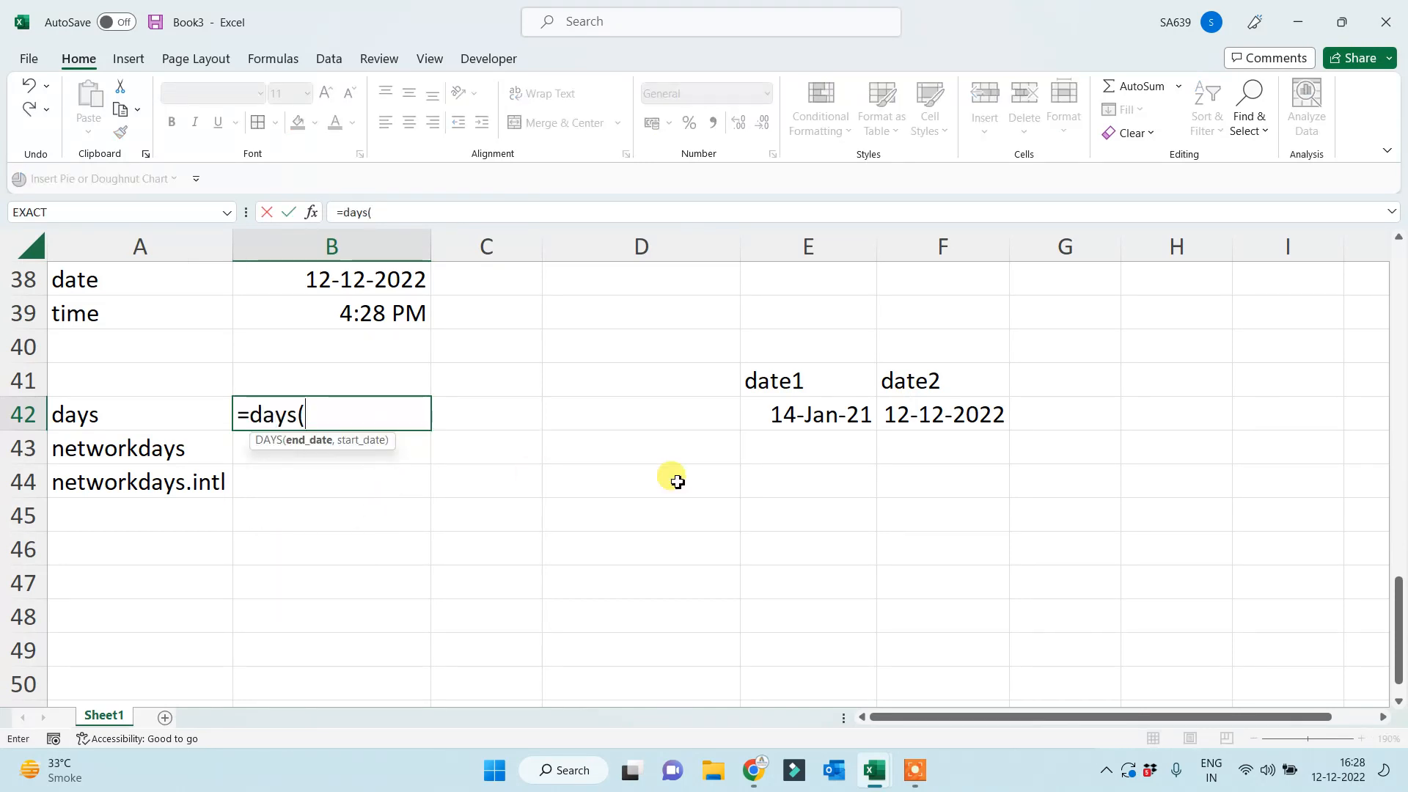
pyautogui.click(940, 402)
pyautogui.write(',')
pyautogui.click(798, 413)
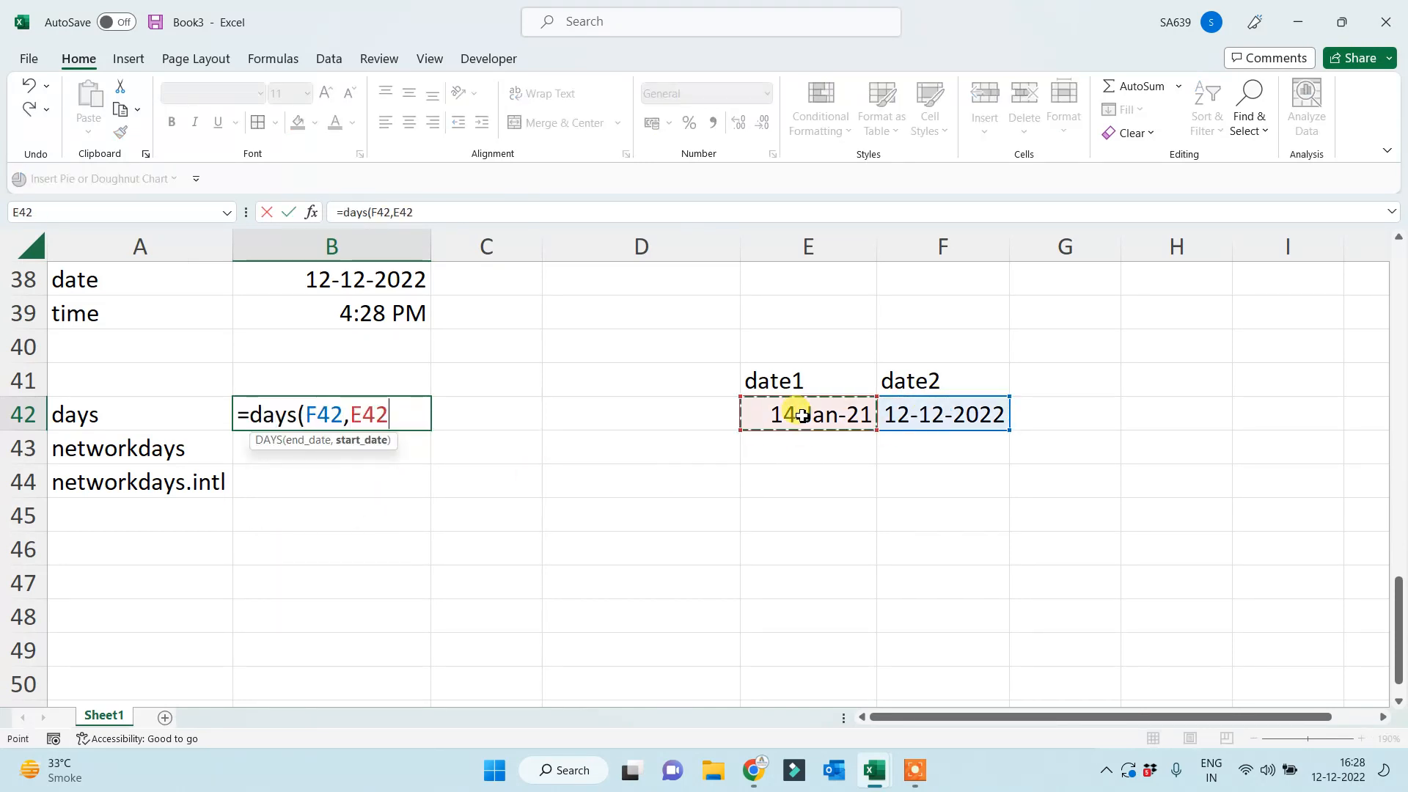
# Finish the DAYS formula (697), then enter =NETWORKDAYS(E42,F42) in B43, giving 498.
pyautogui.write(')')
pyautogui.press('Return')
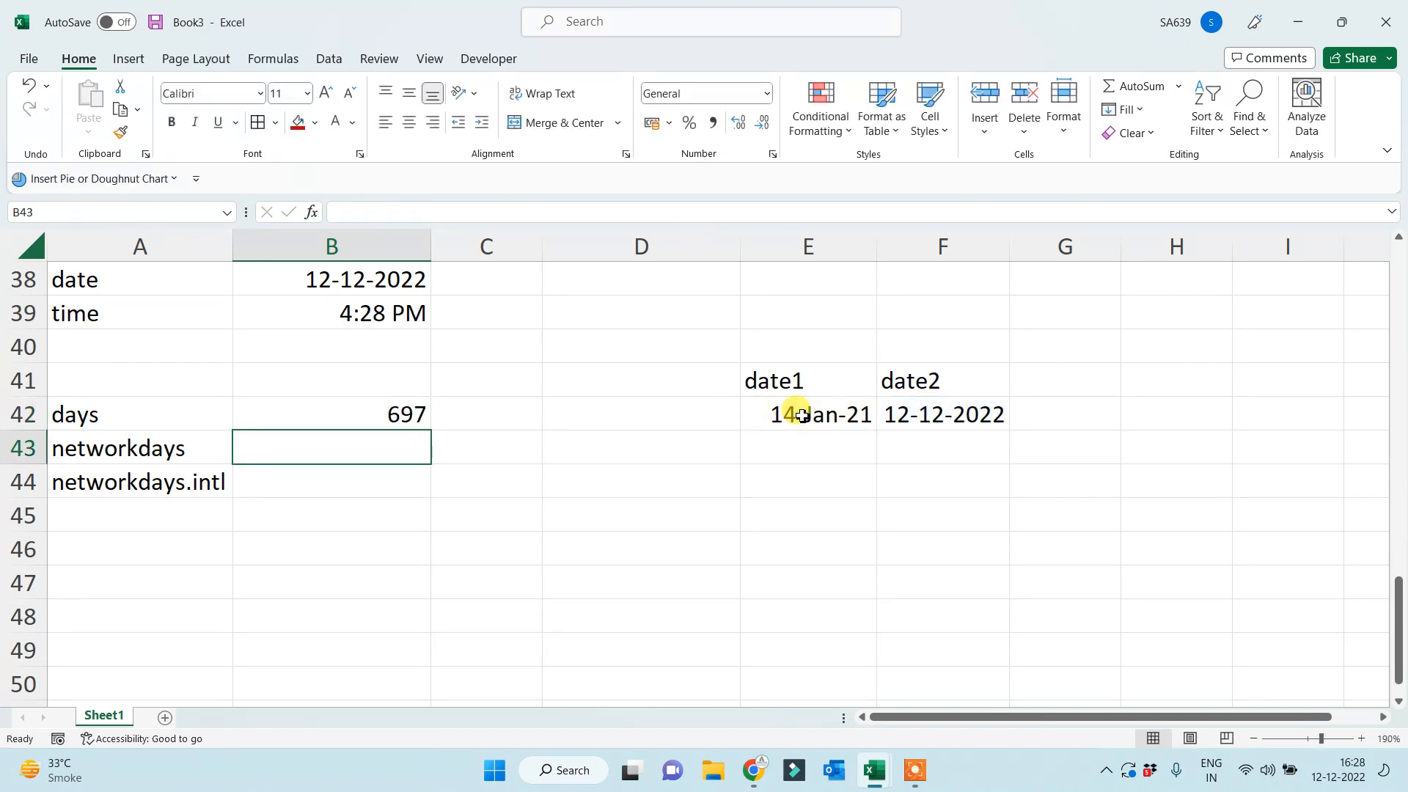
pyautogui.write('=net')
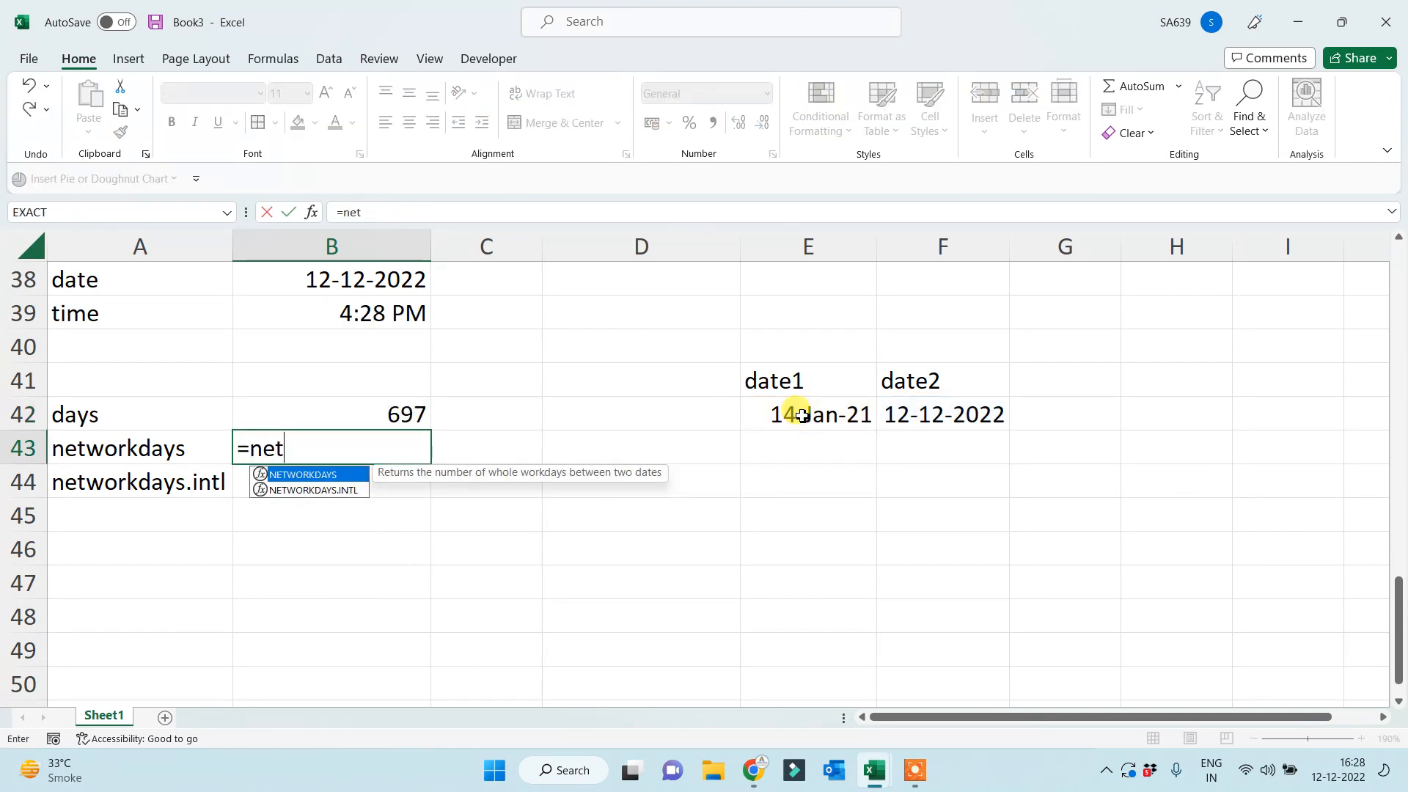
pyautogui.press('Tab')
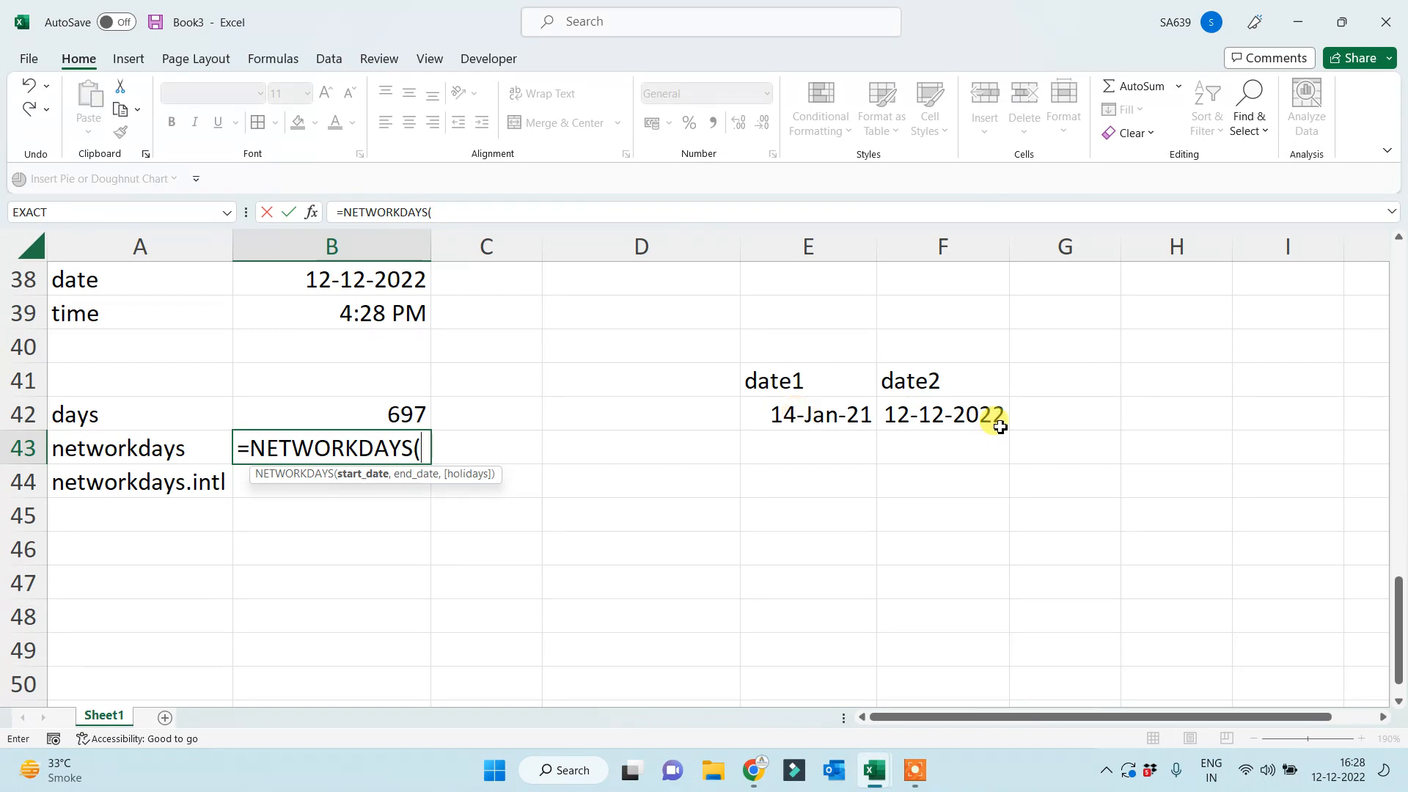
pyautogui.click(808, 418)
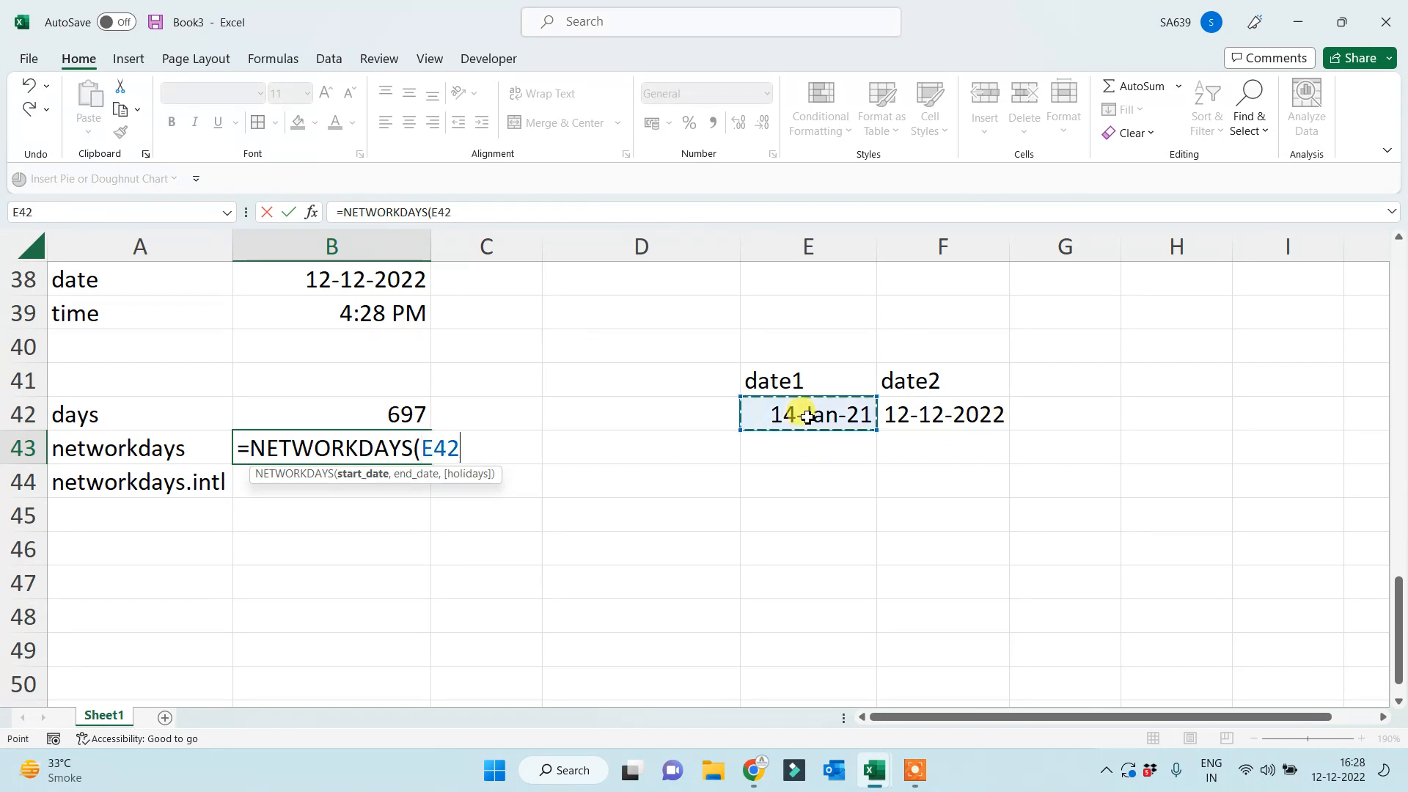
pyautogui.write(',')
pyautogui.click(949, 415)
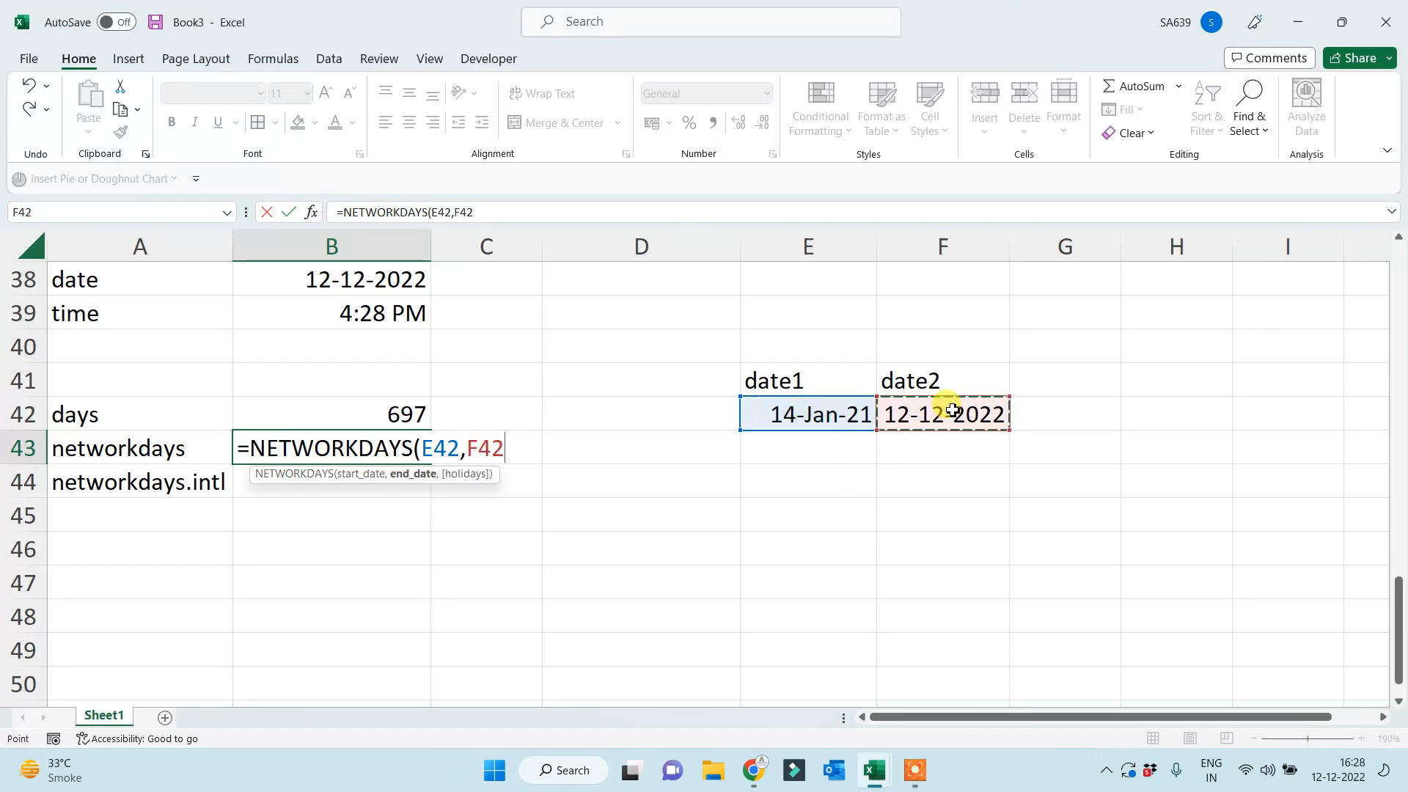
pyautogui.write(',')
pyautogui.press('BackSpace')
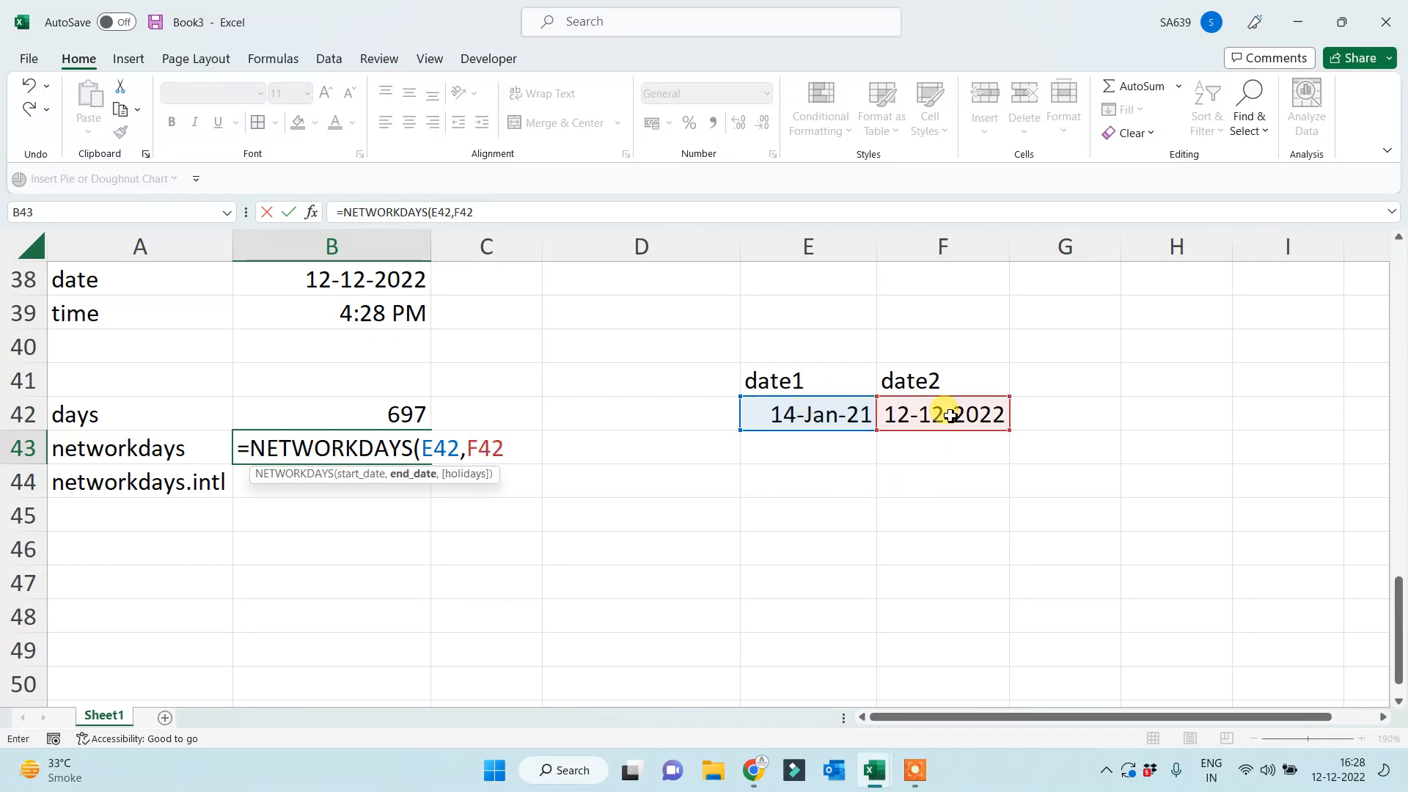
pyautogui.write(')')
pyautogui.press('Return')
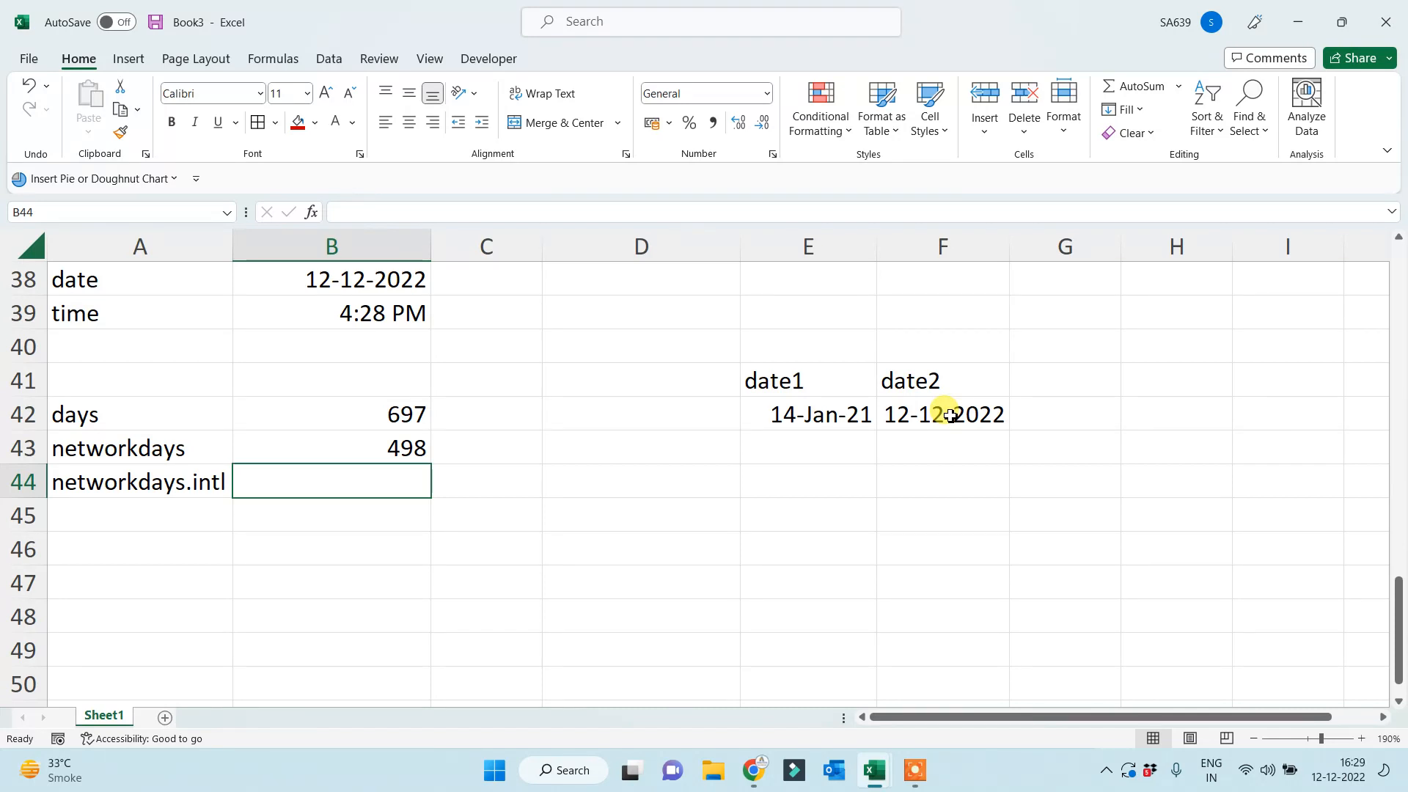
# Enter =NETWORKDAYS.INTL(E42,F42,11) in B44, with Sunday-only weekends, returning 598.
pyautogui.write('=netw')
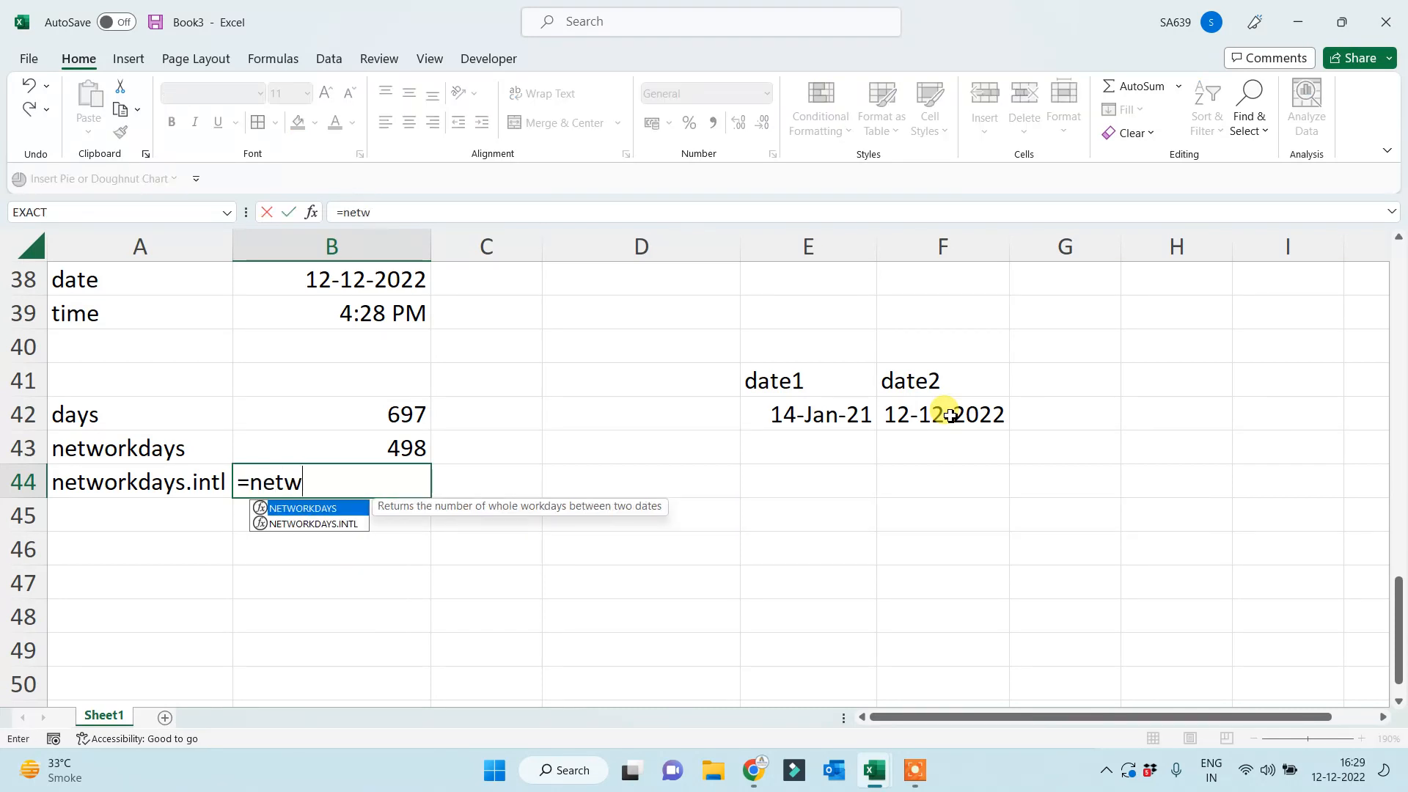
pyautogui.press('Down')
pyautogui.press('Tab')
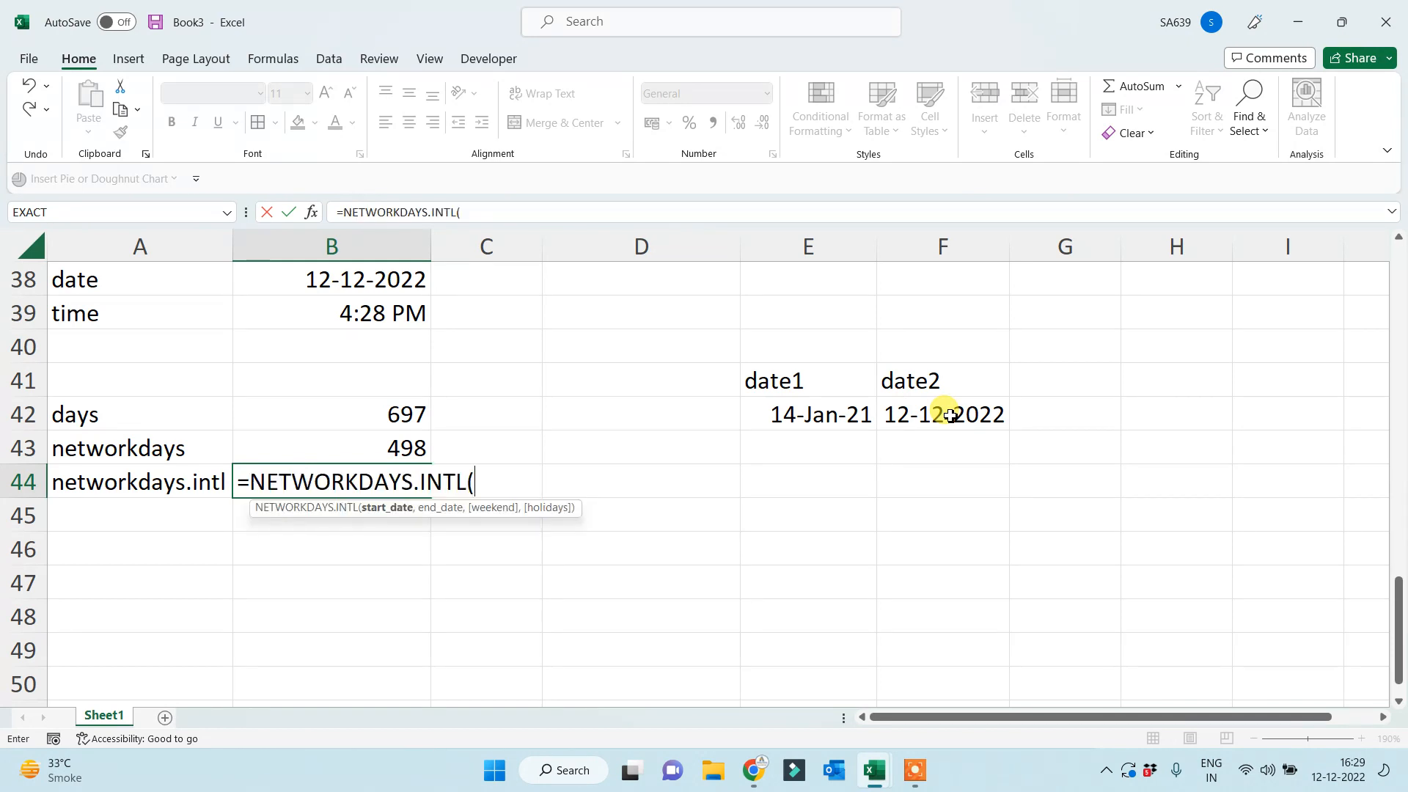
pyautogui.click(844, 426)
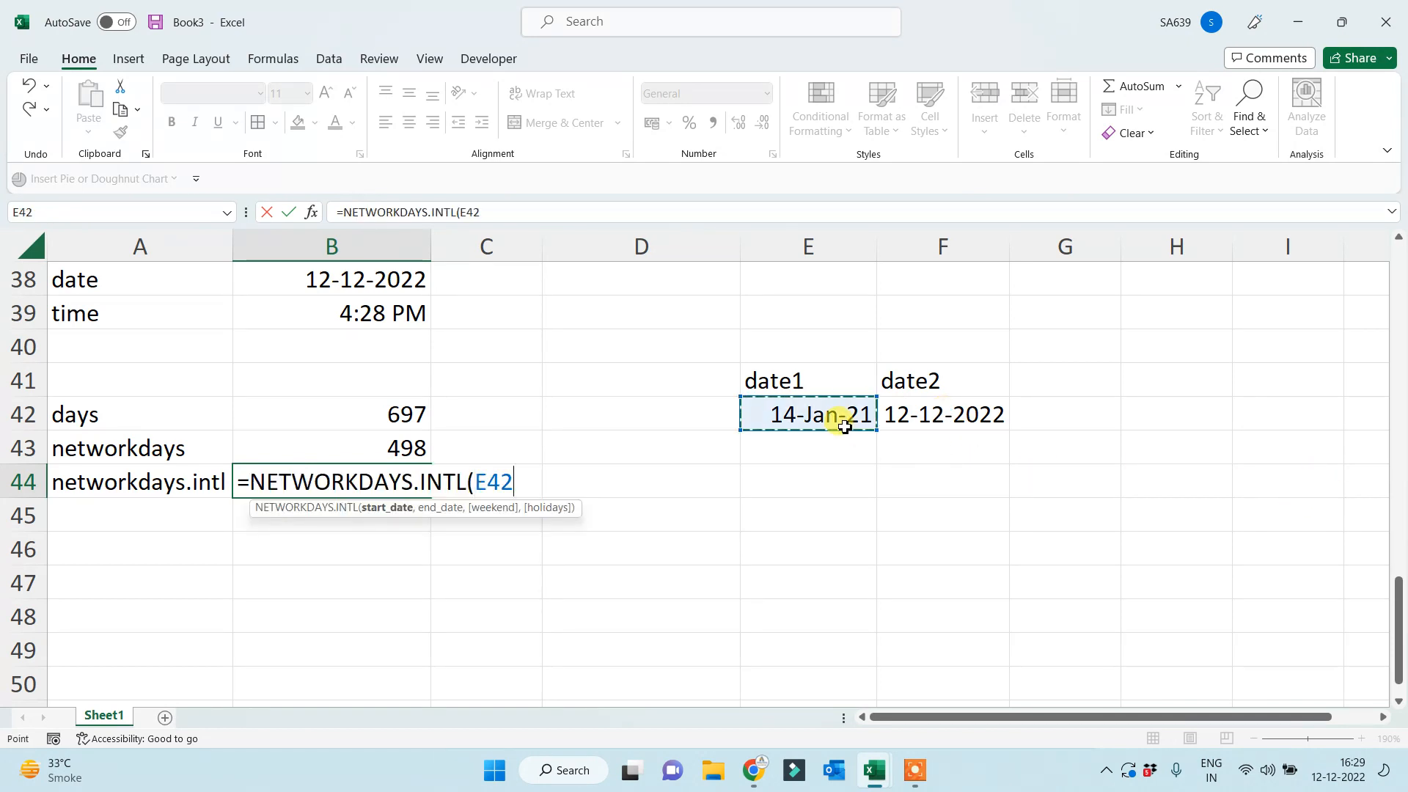
pyautogui.write(',')
pyautogui.click(920, 411)
pyautogui.write(',')
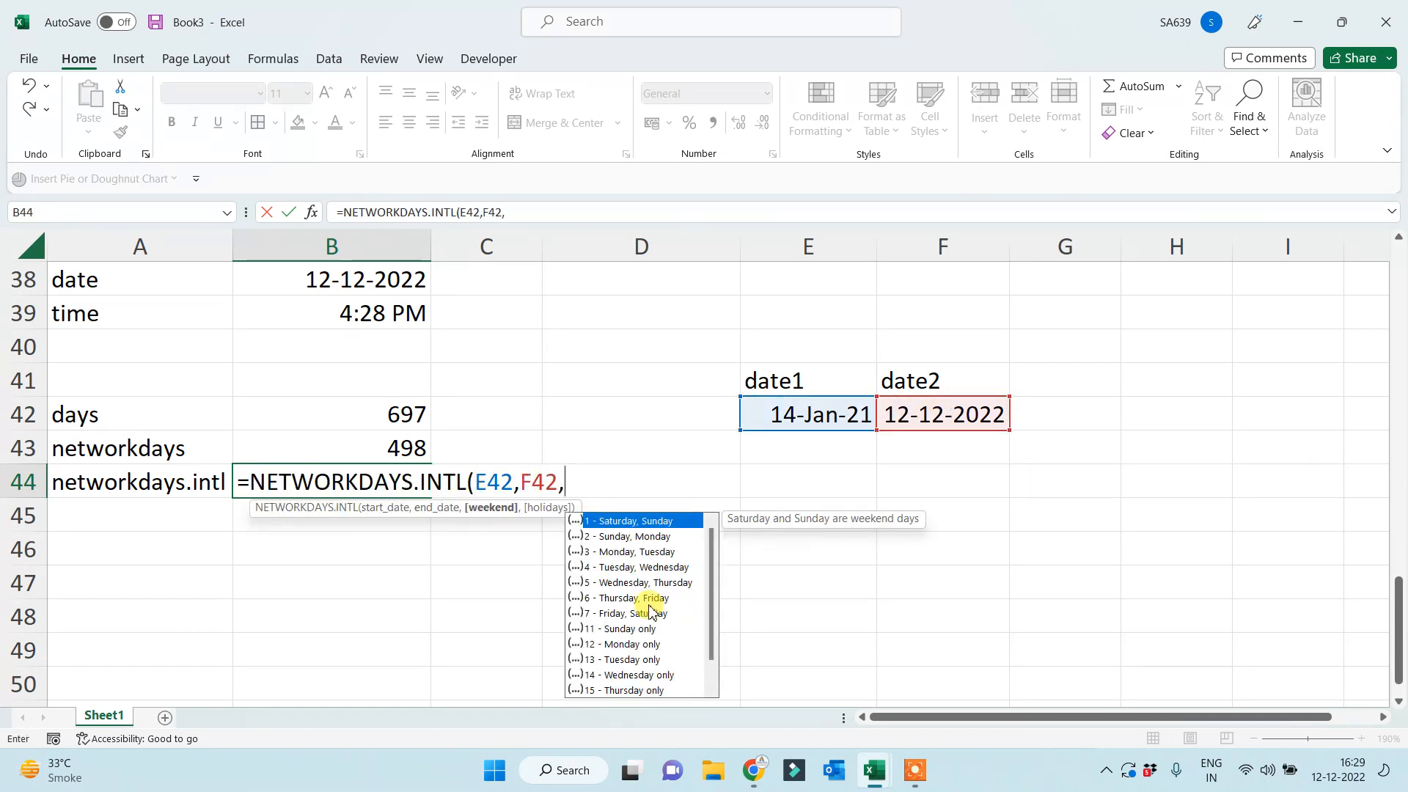
pyautogui.scroll(-2, 713, 587)
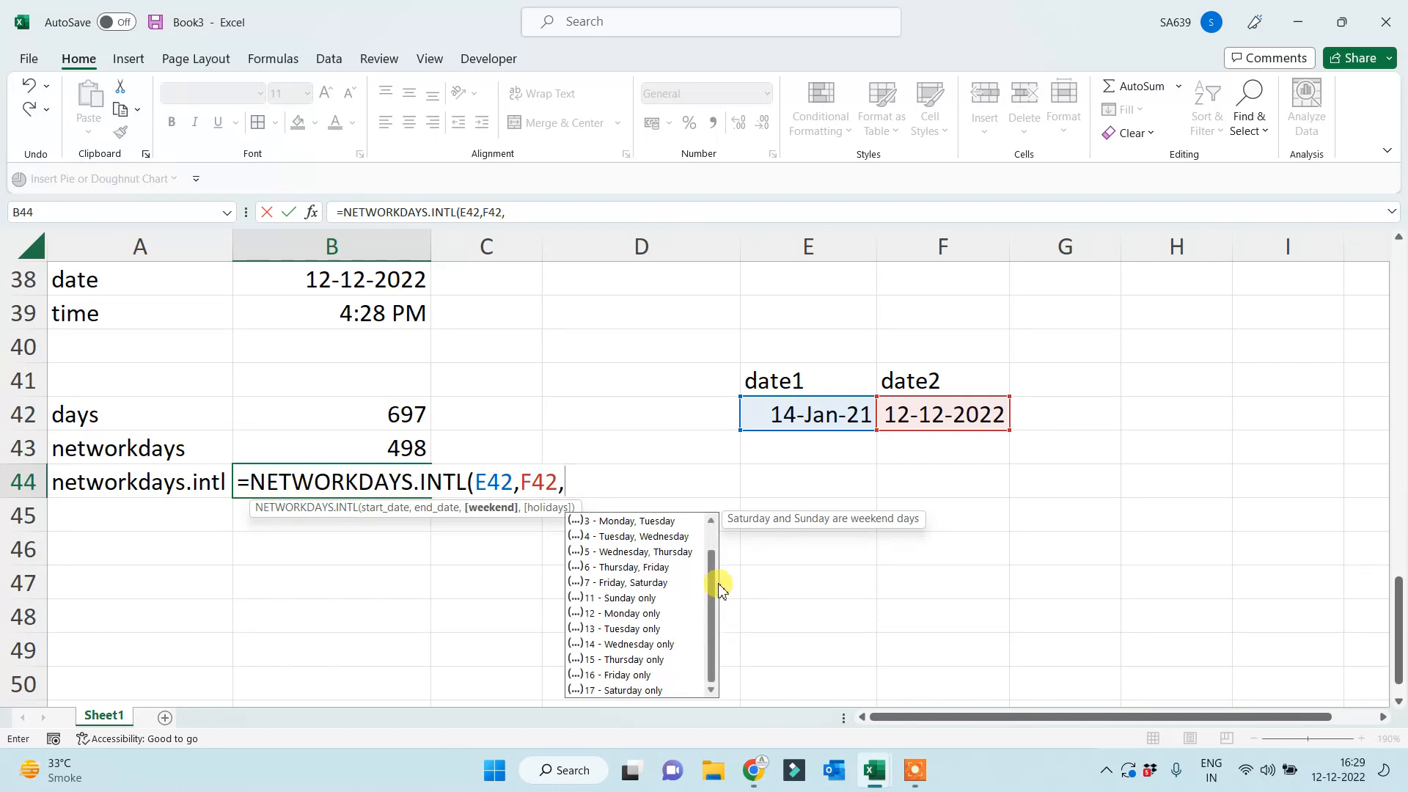
pyautogui.scroll(2, 718, 580)
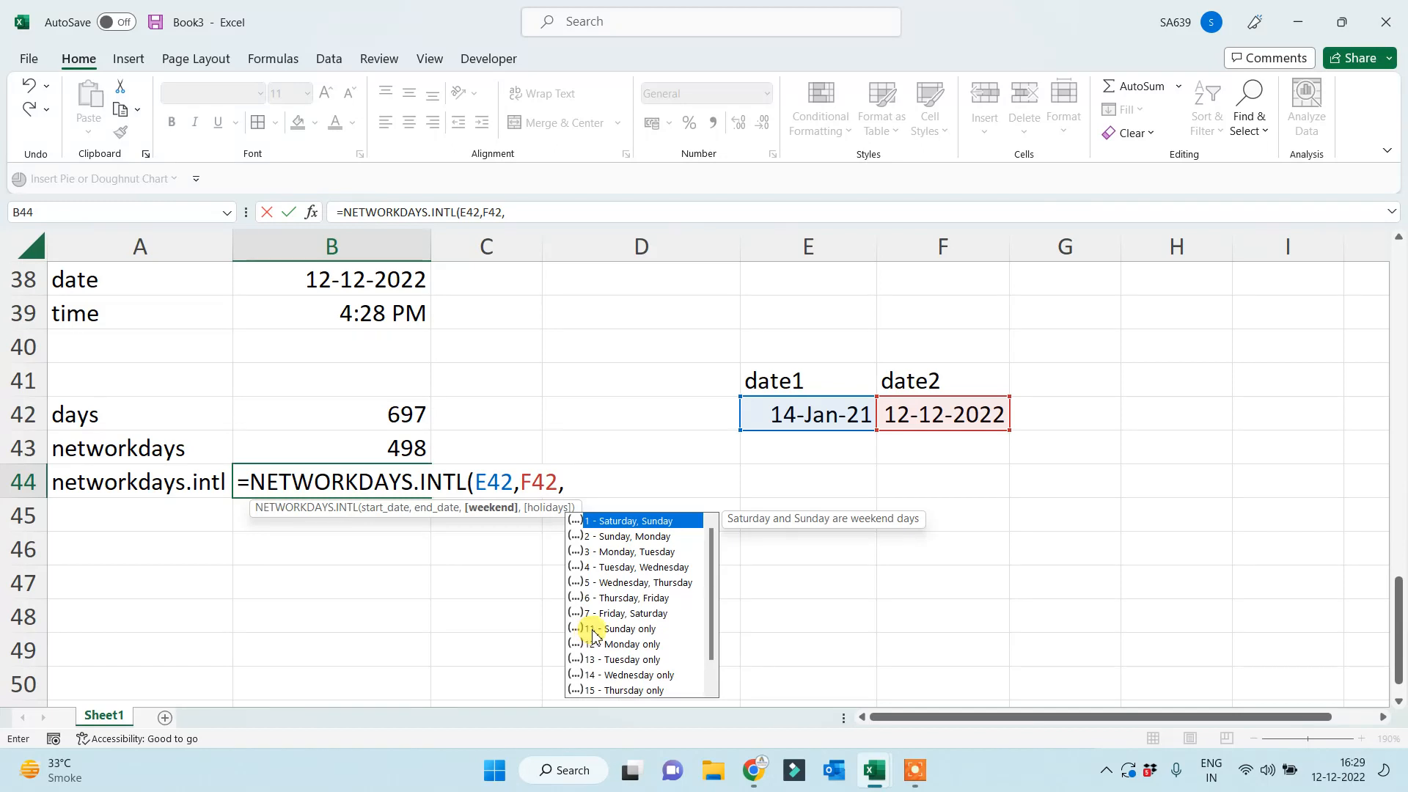
pyautogui.write(')')
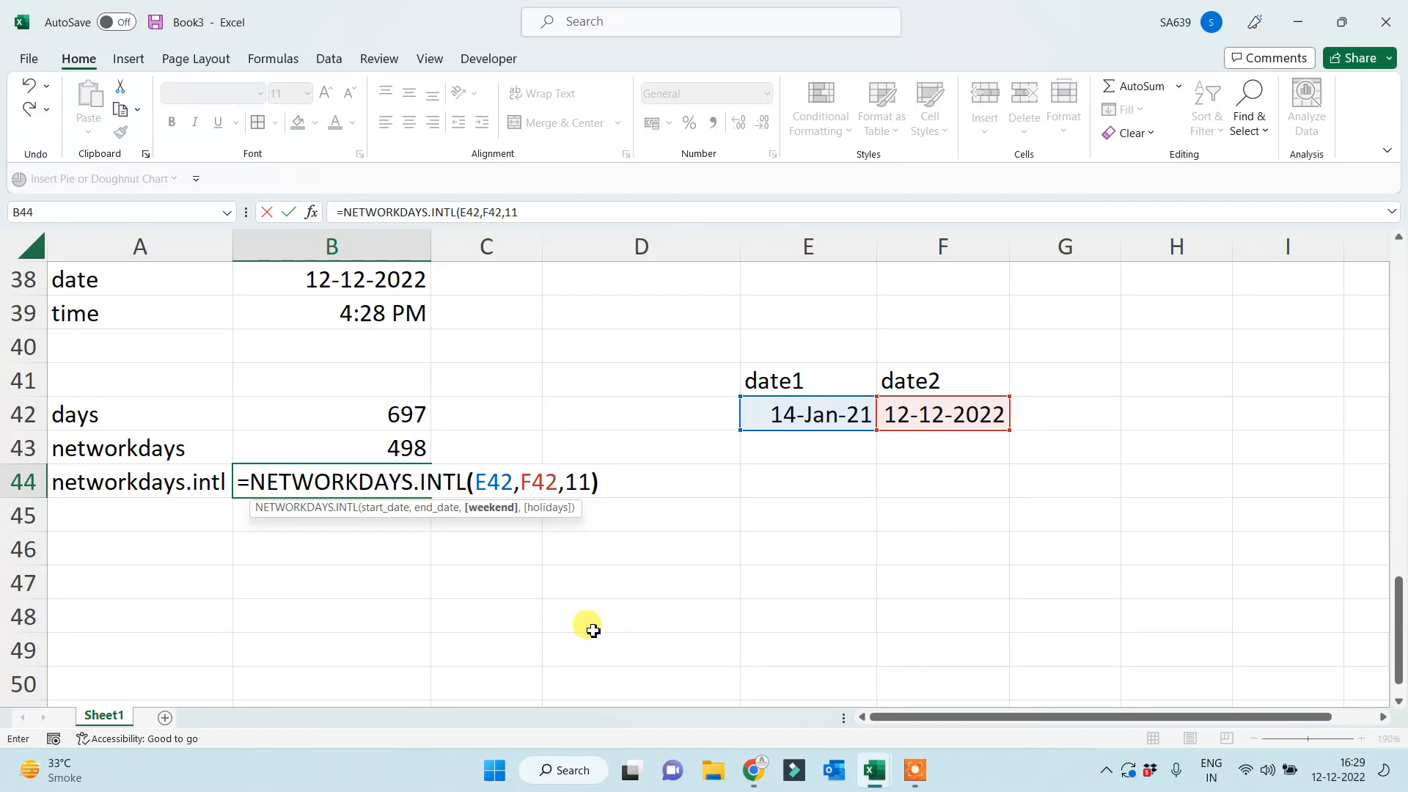
pyautogui.press('Return')
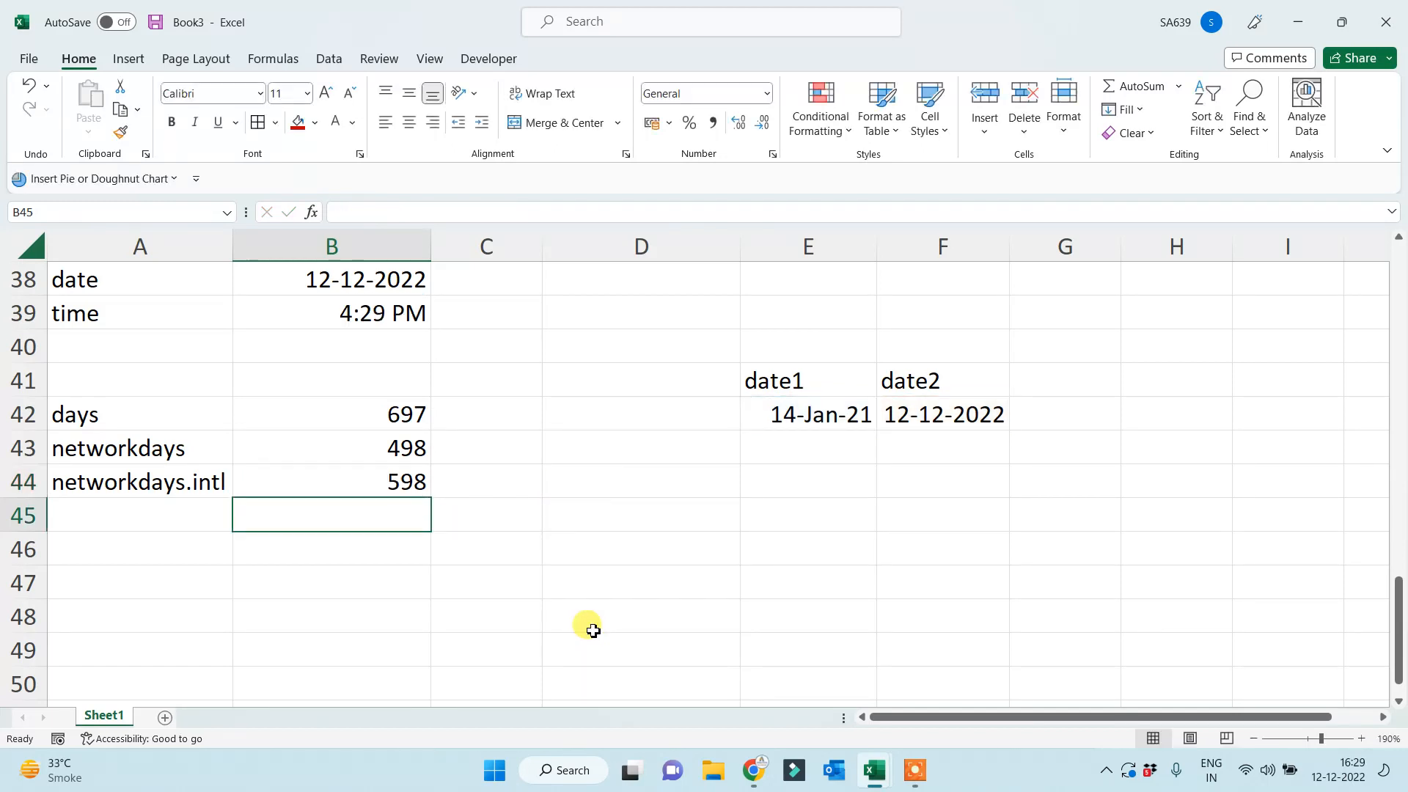
# Label cell A47 'networkdays.intl'.
pyautogui.press('Down')
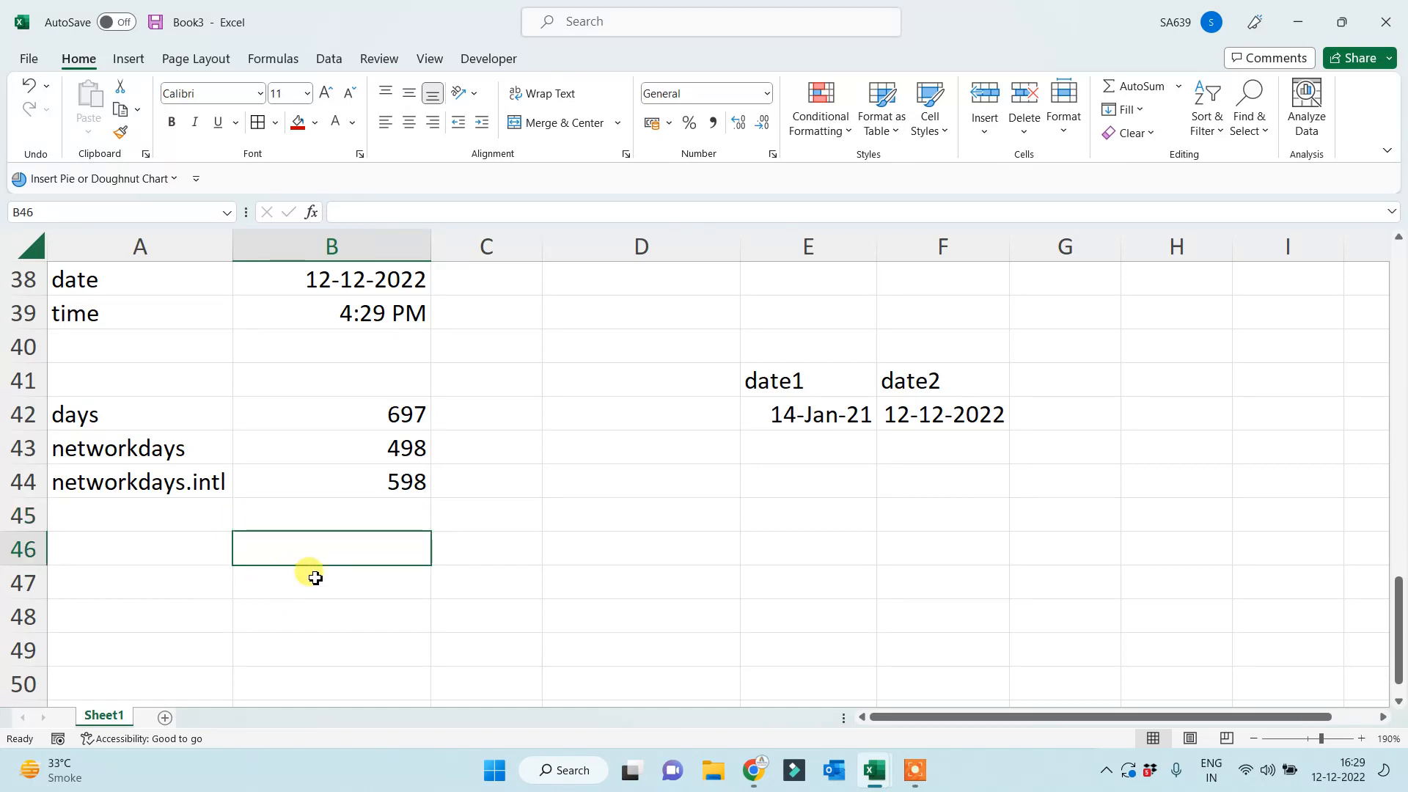
pyautogui.click(155, 573)
pyautogui.write('netw')
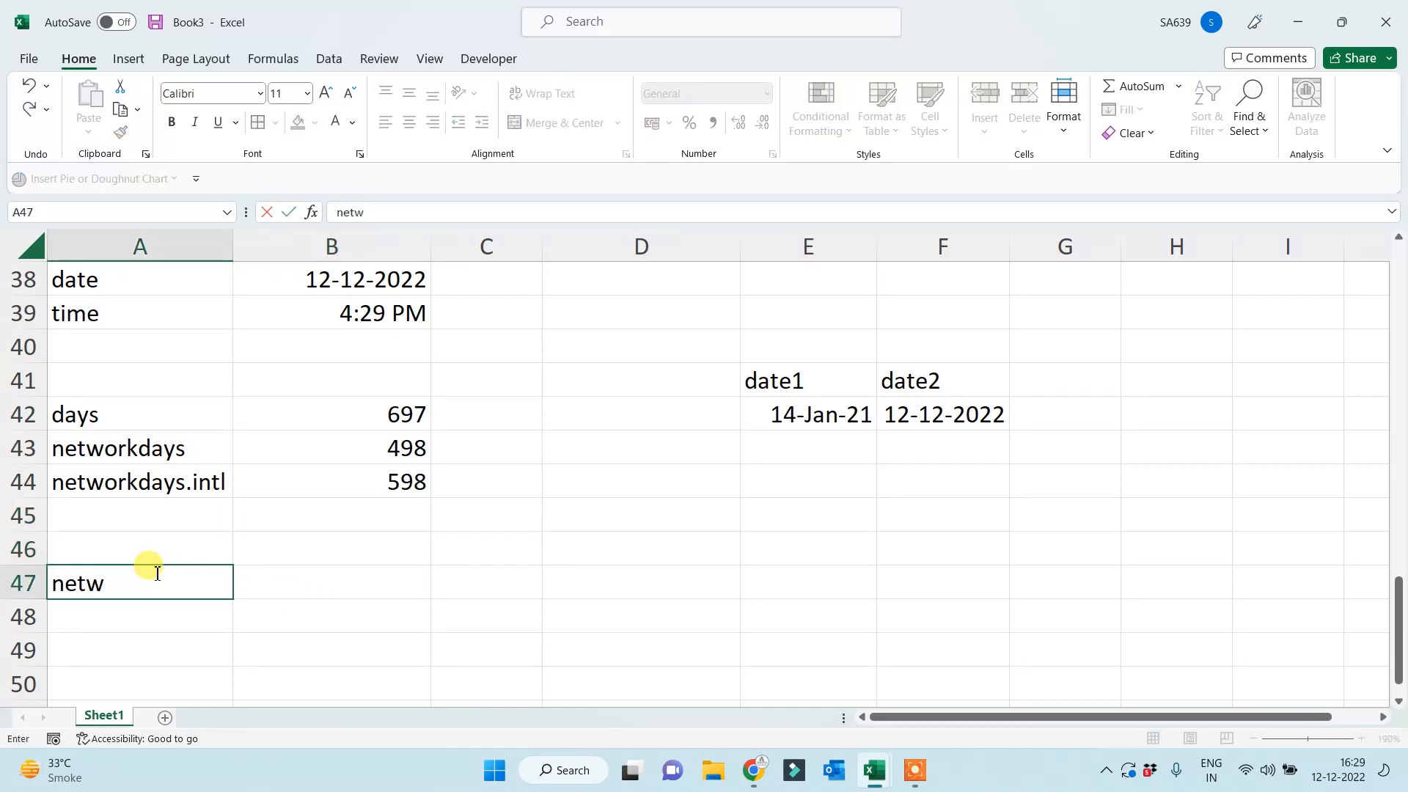
pyautogui.write('orkdays.intl')
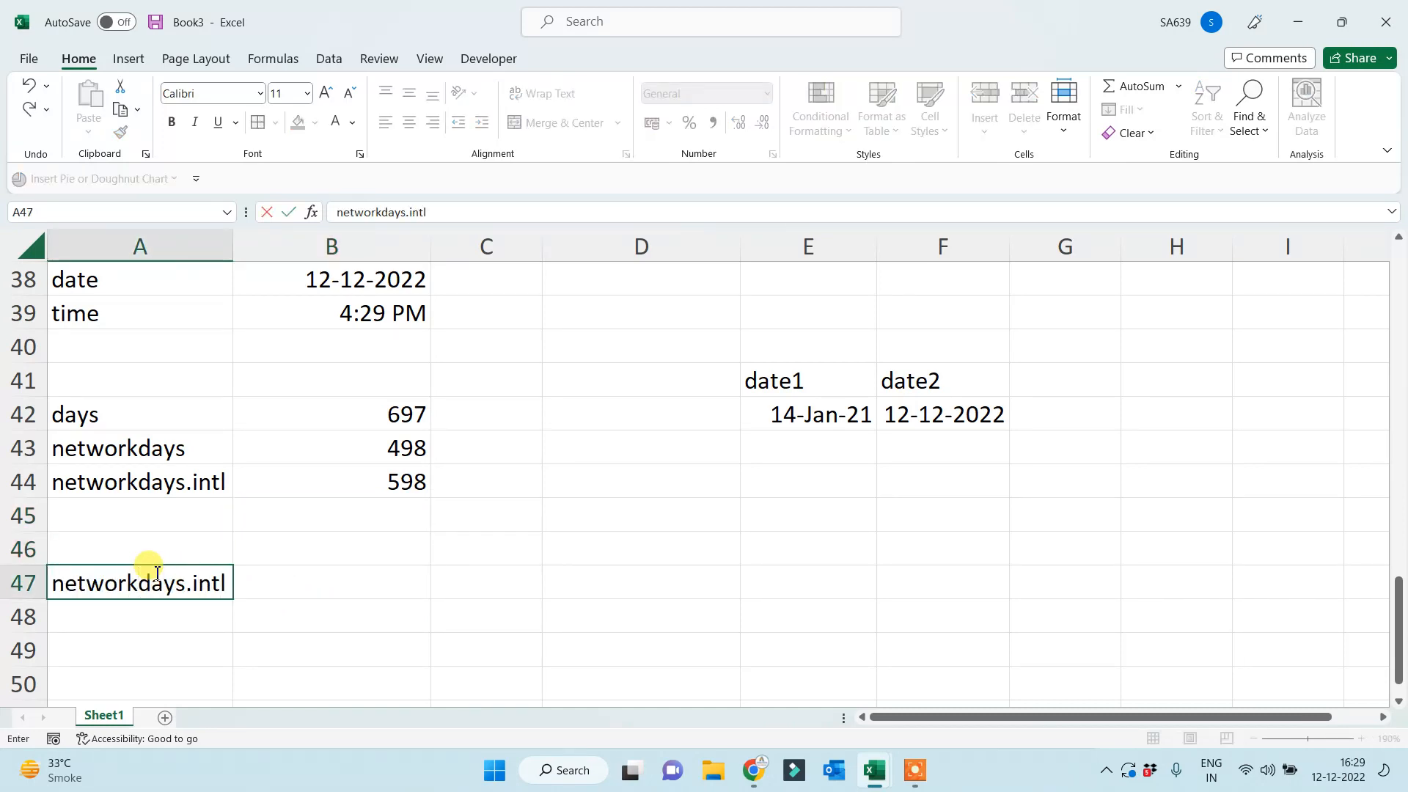
pyautogui.click(484, 603)
# Write the text =networkdays.intl(start date, enddate, "0000000") in C47.
pyautogui.click(490, 585)
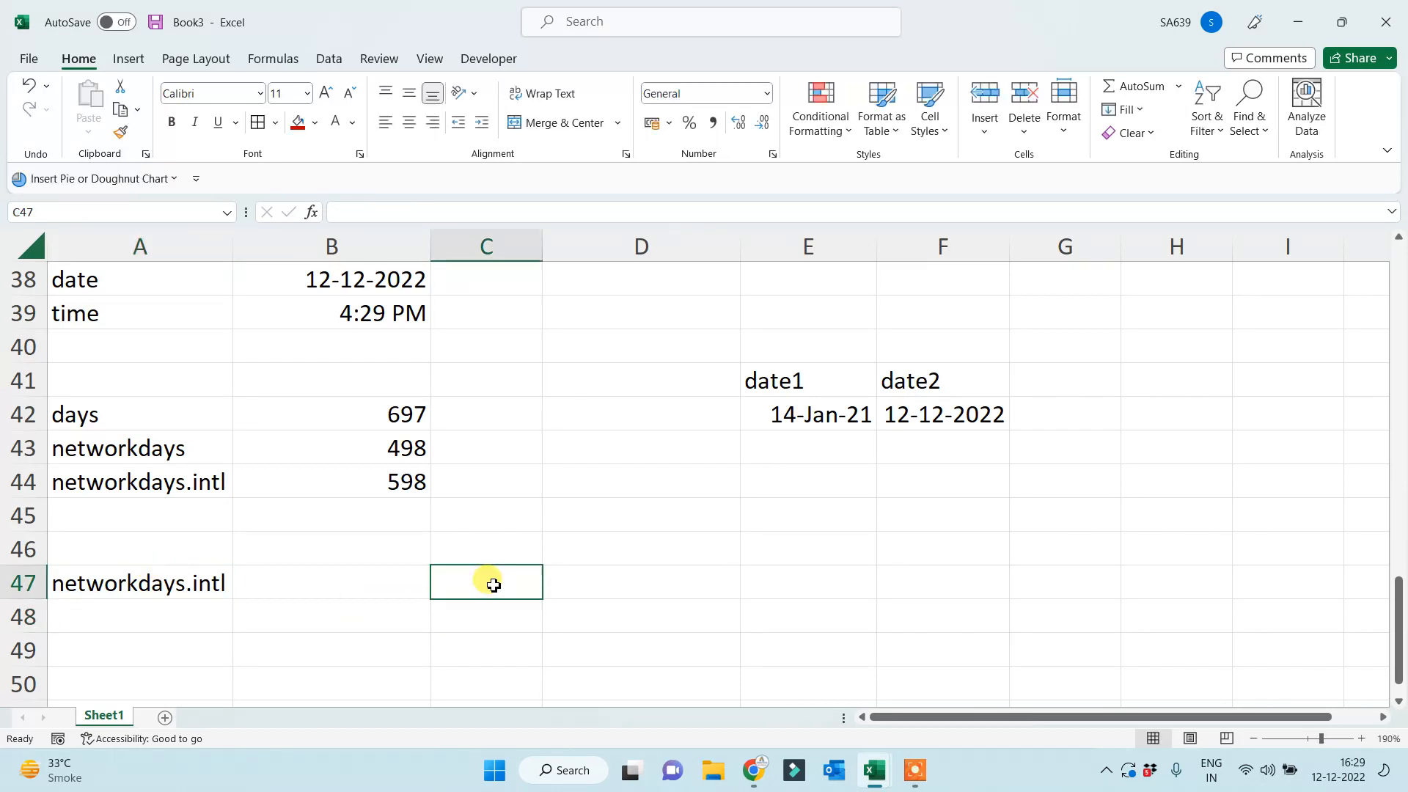
pyautogui.write('=network')
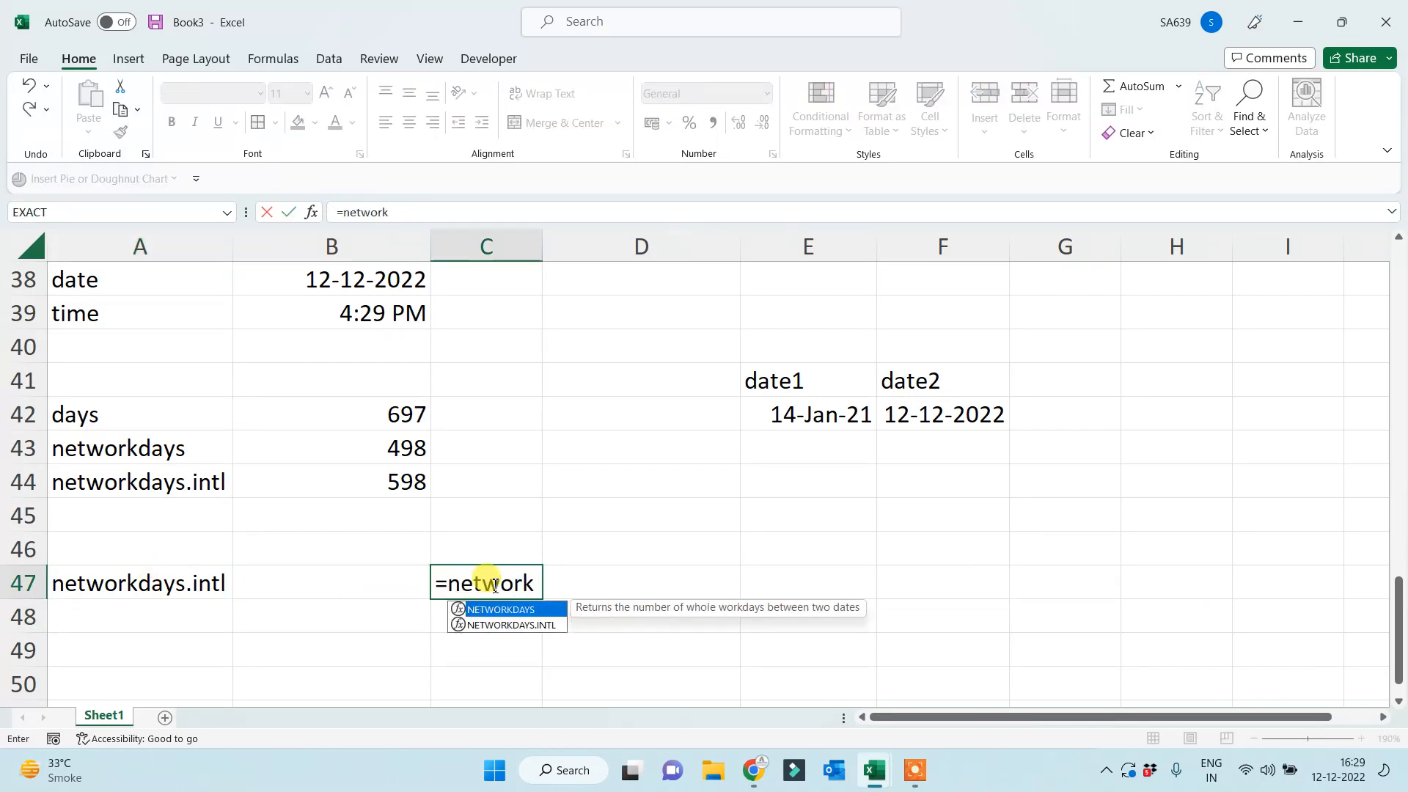
pyautogui.write('days.intl')
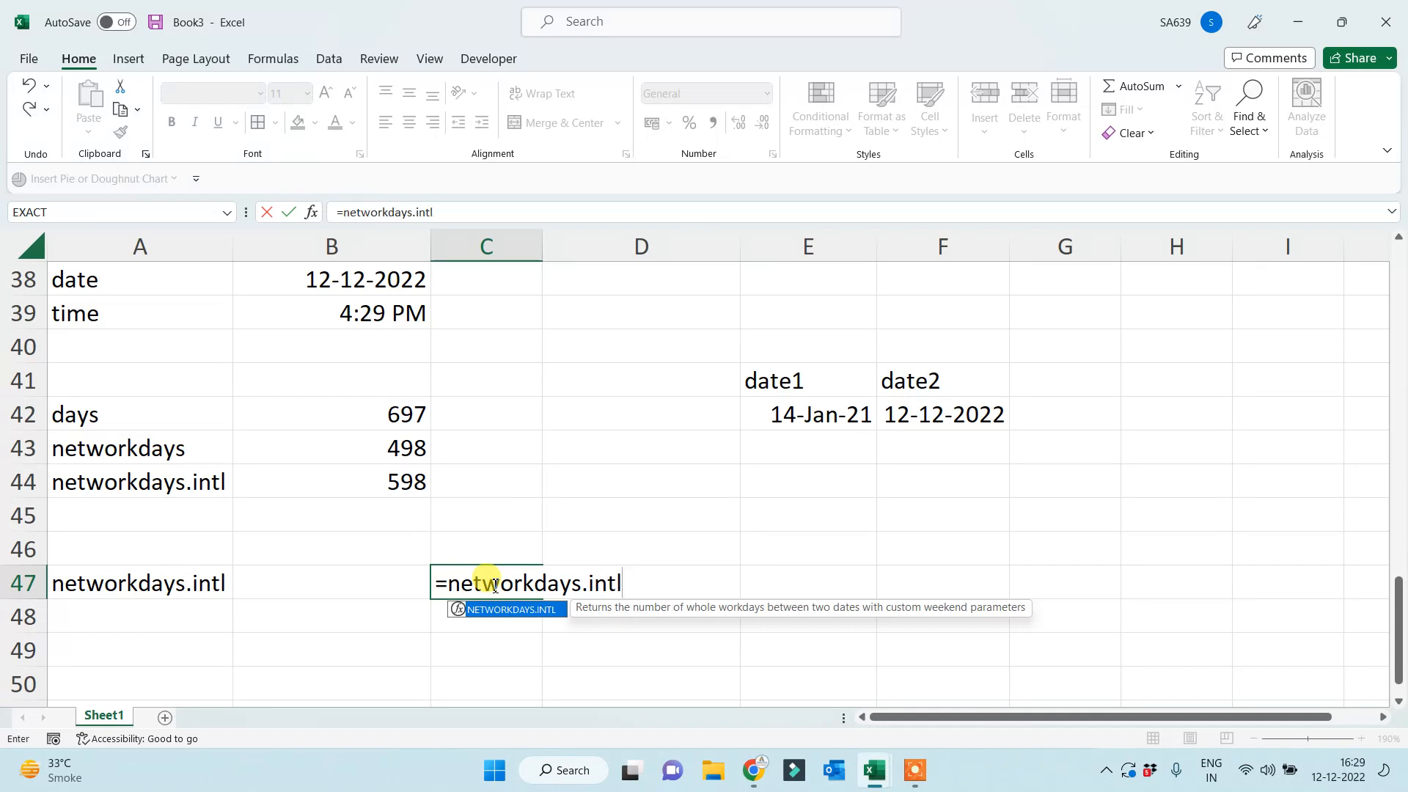
pyautogui.write('(start')
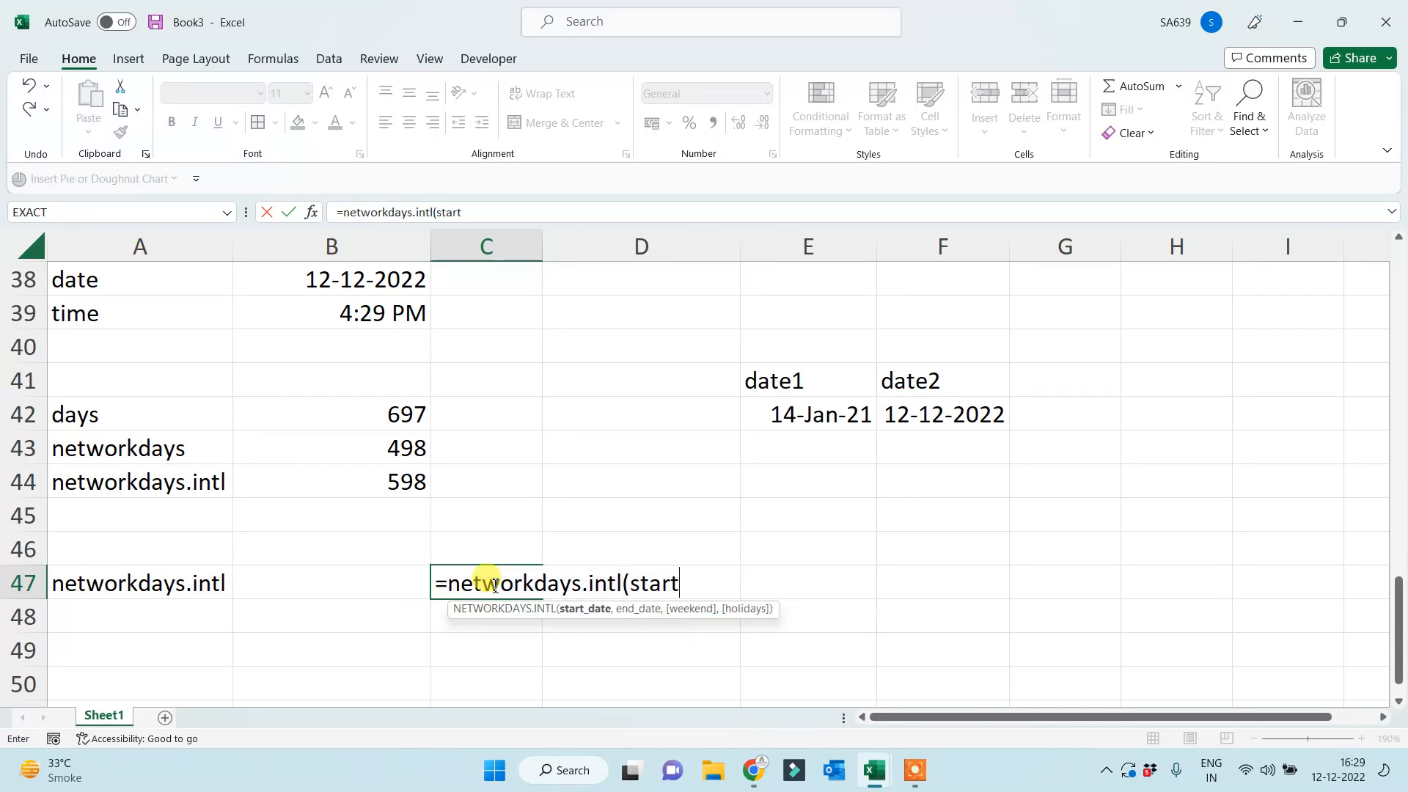
pyautogui.write(' date, enddate,')
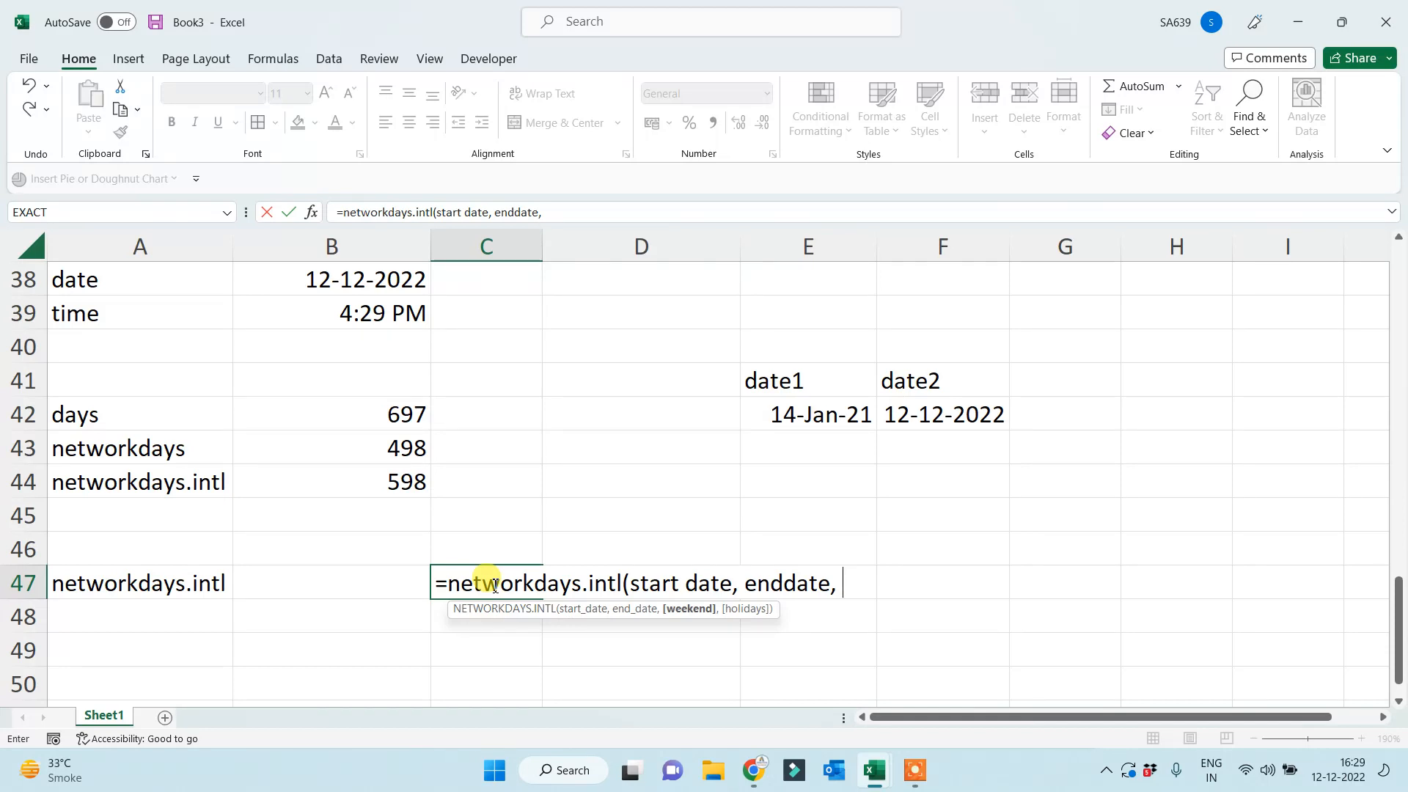
pyautogui.write(' "0000')
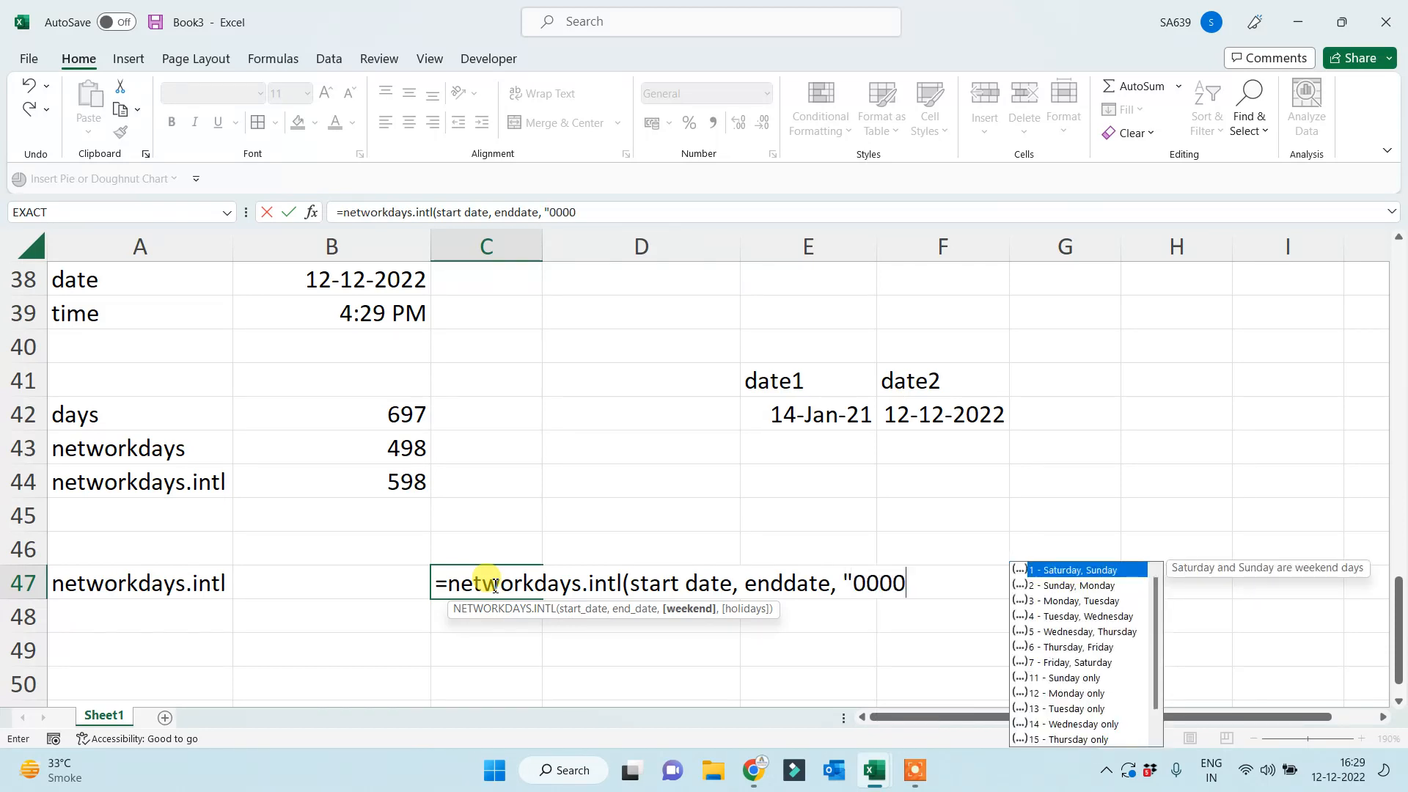
pyautogui.write('000")')
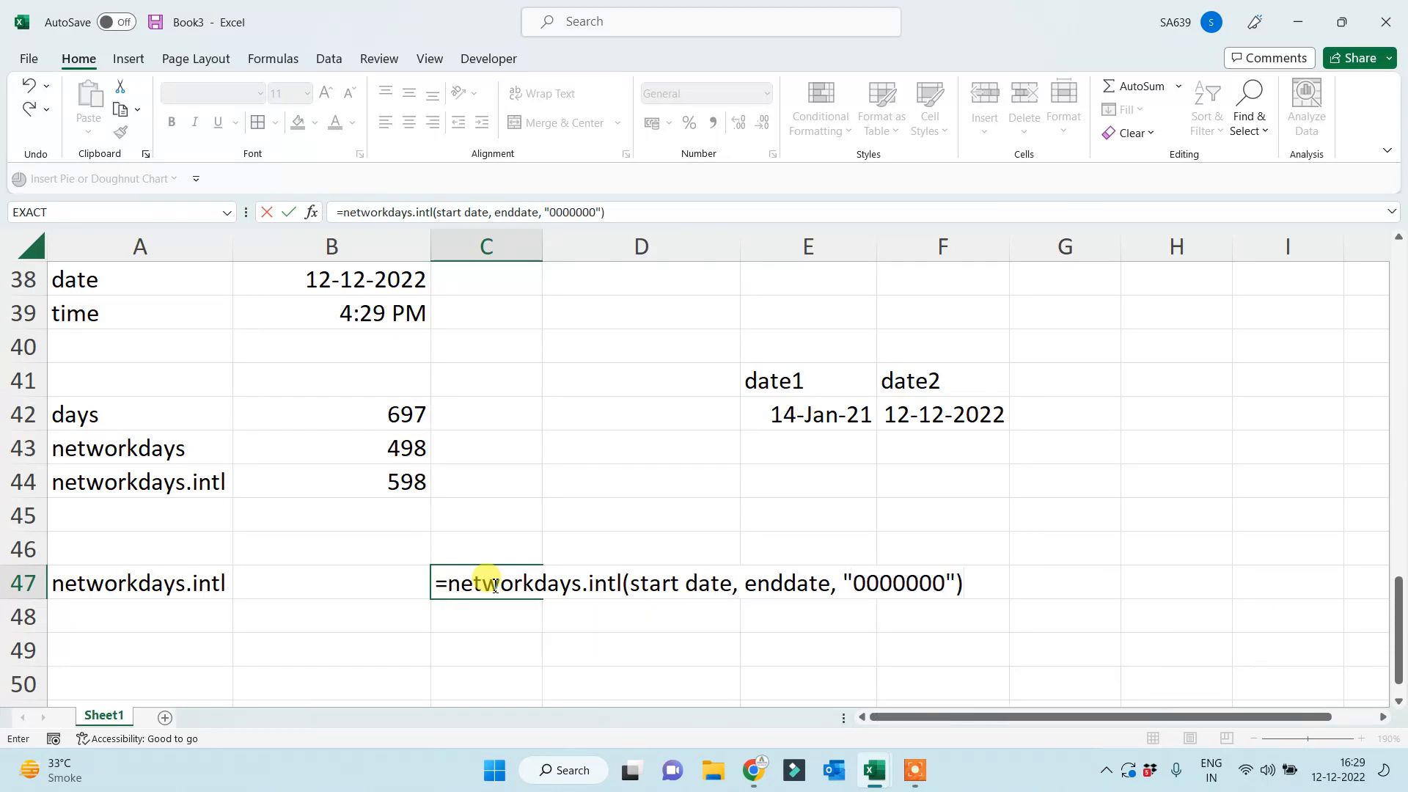
pyautogui.click(435, 583)
pyautogui.click(513, 627)
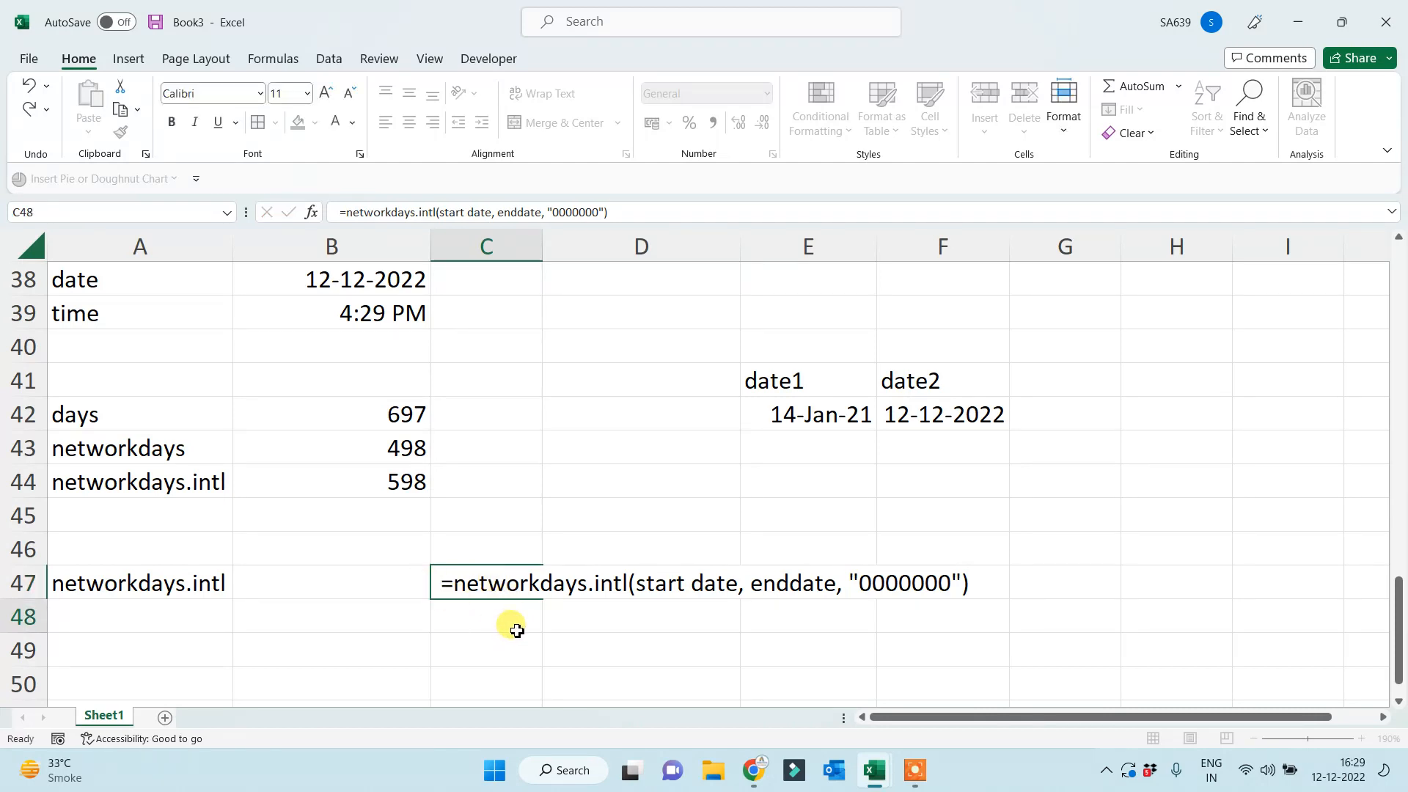
pyautogui.click(709, 629)
# Type the notes '0 = working', '1 = off' and '1st 0 = Monday' in E49:E51.
pyautogui.click(797, 630)
pyautogui.scroll(-1, 798, 630)
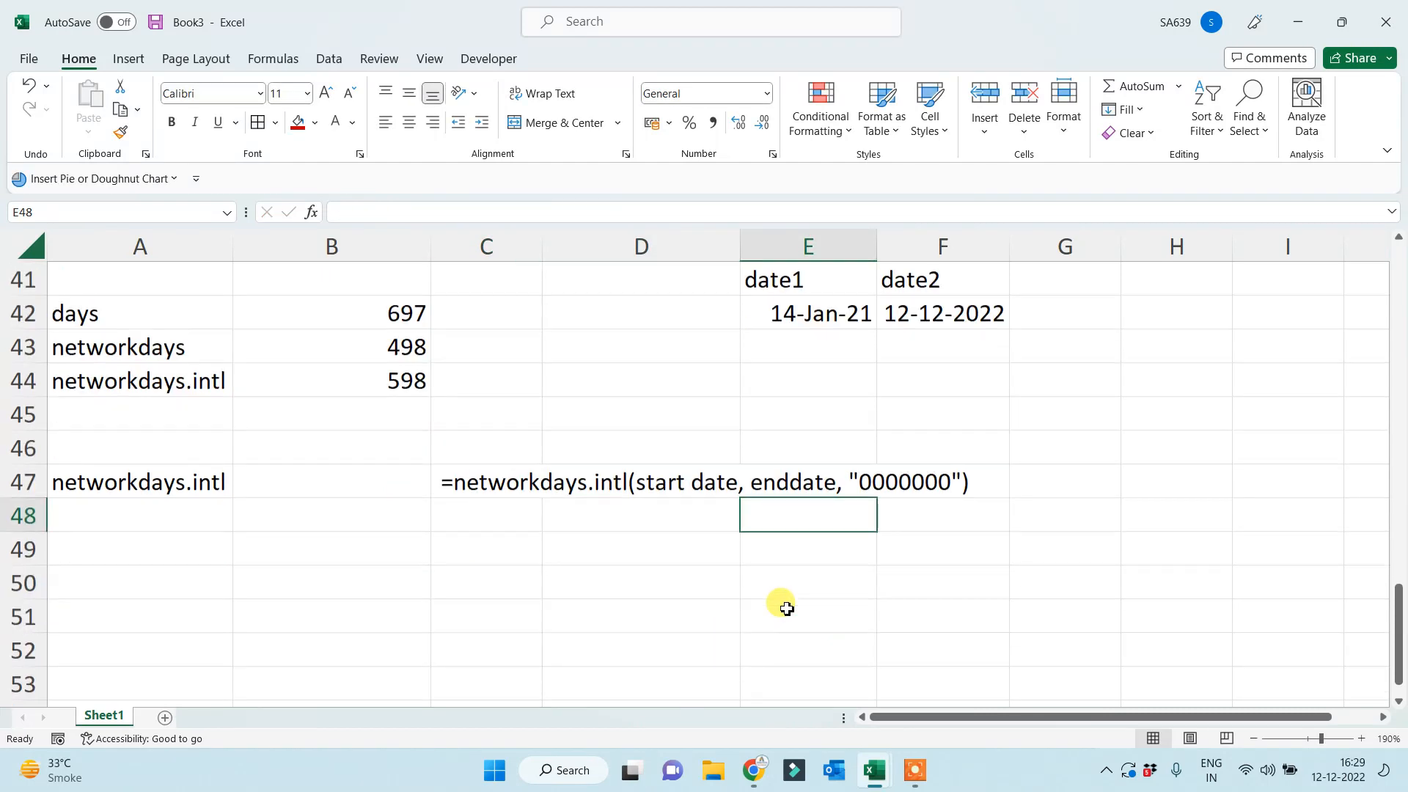
pyautogui.press('Down')
pyautogui.write('0')
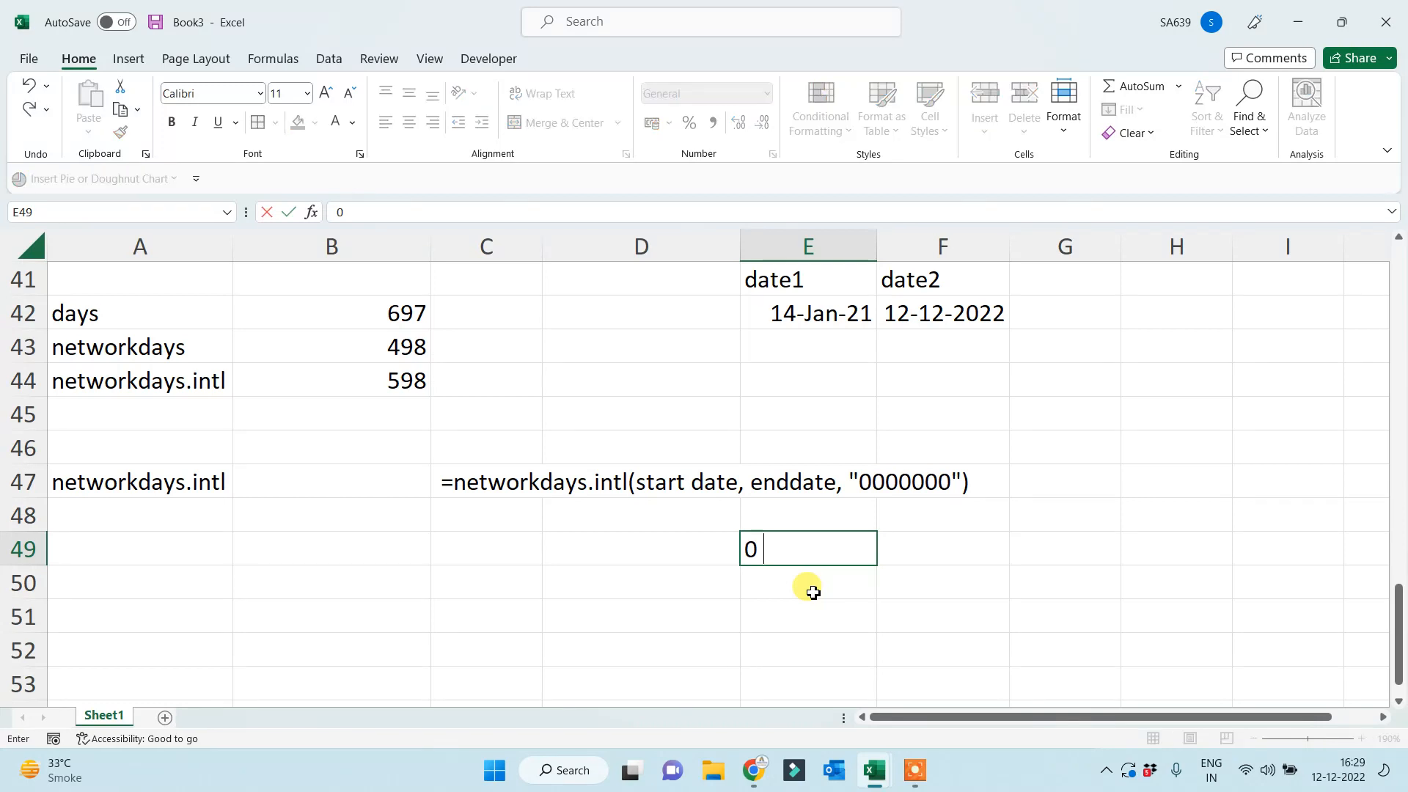
pyautogui.write(' = working')
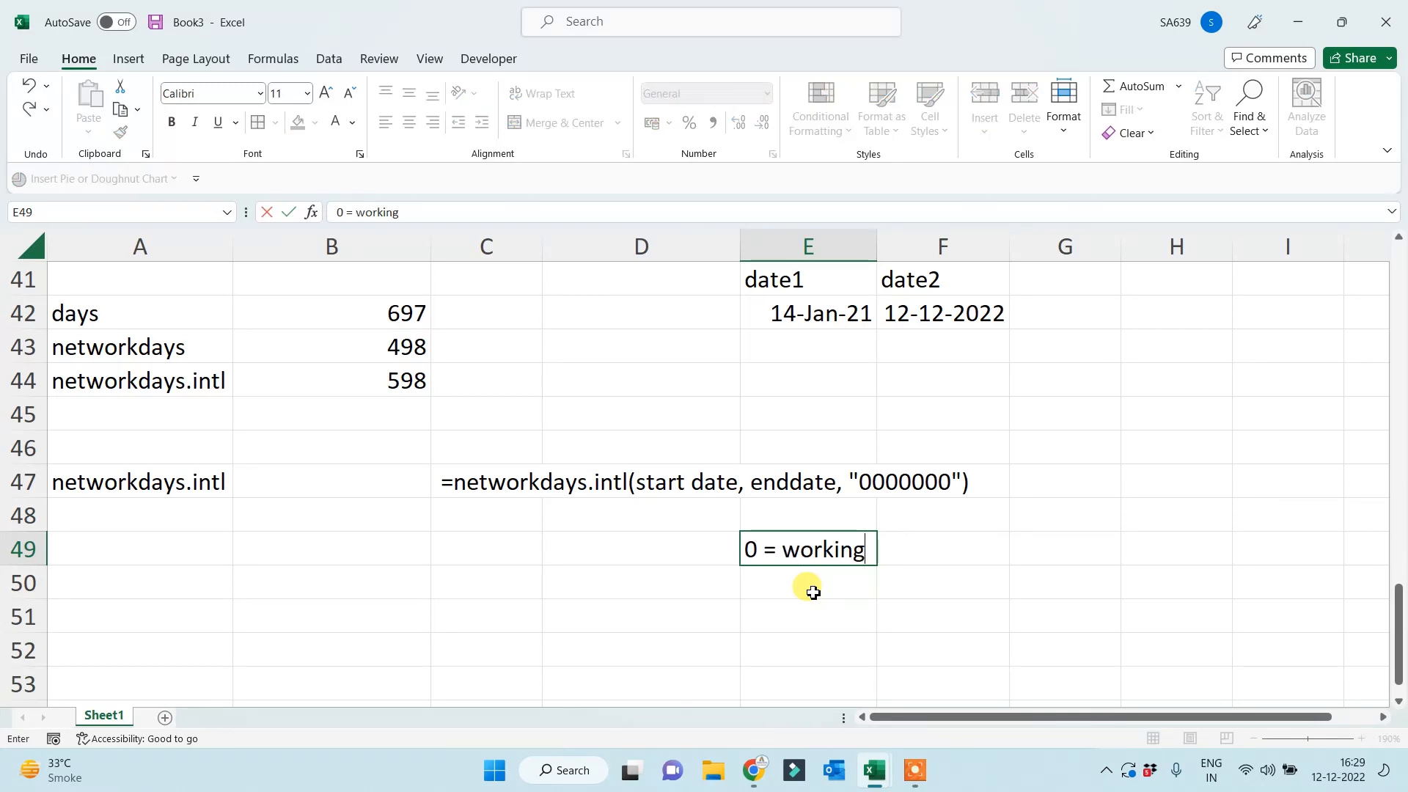
pyautogui.press('Return')
pyautogui.write('1 ')
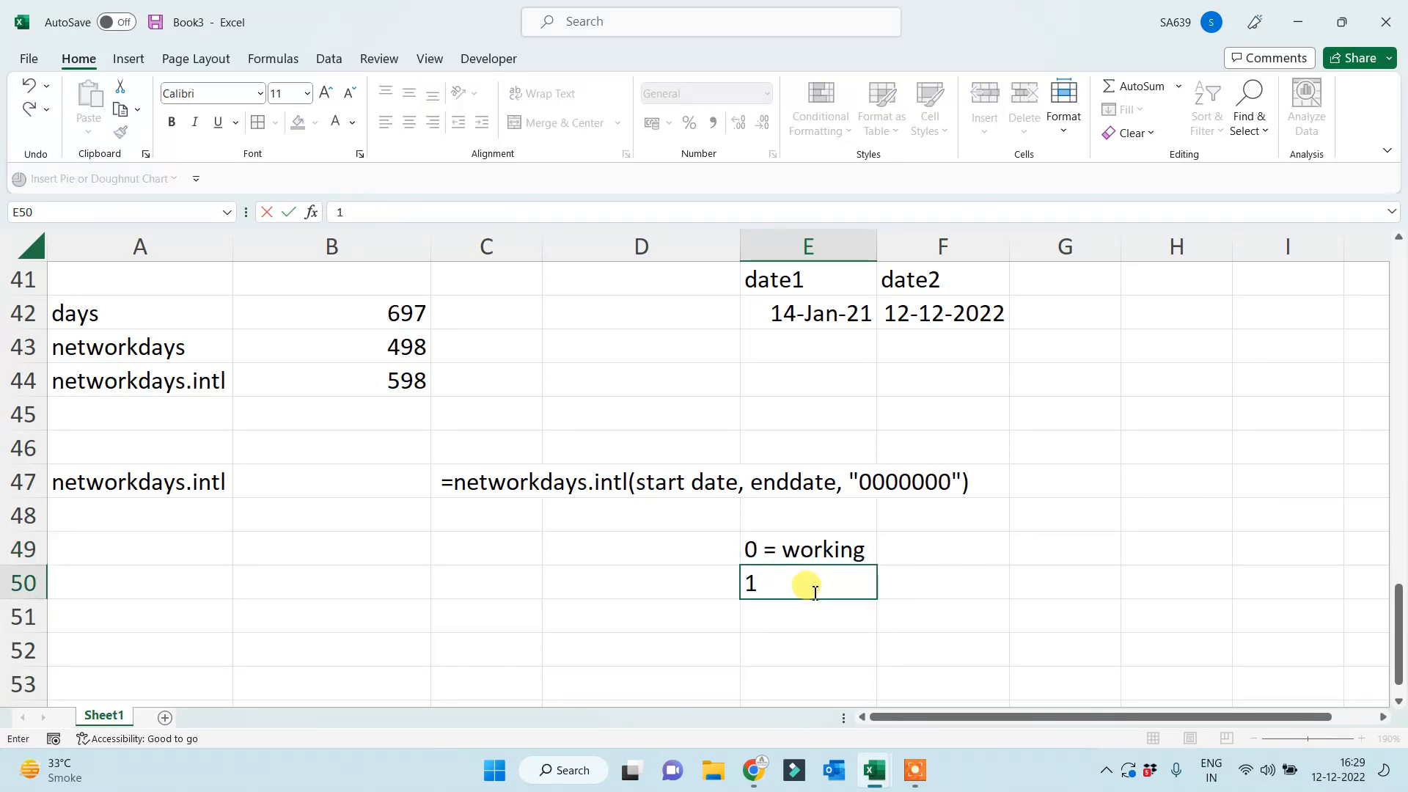
pyautogui.write('= off')
pyautogui.press('Return')
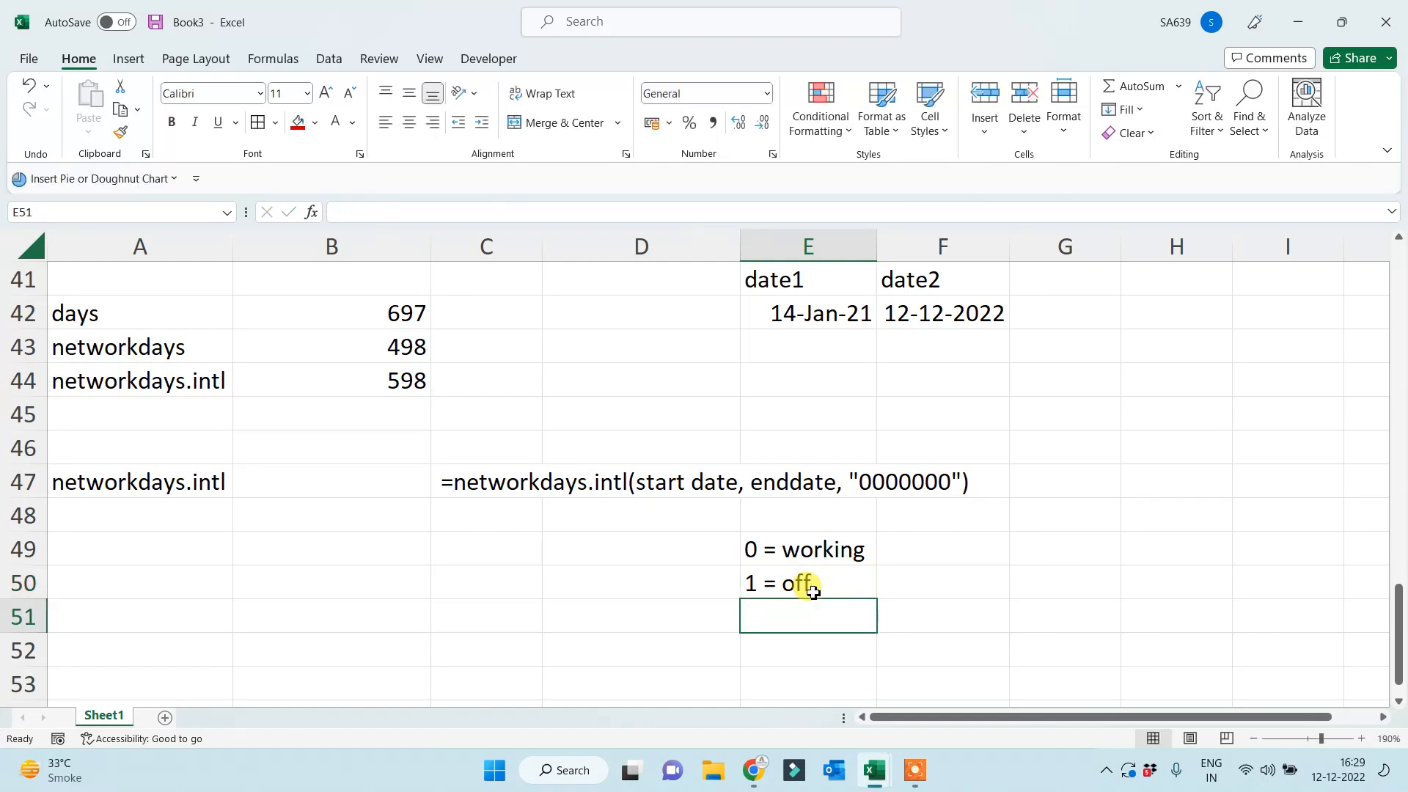
pyautogui.write('1st')
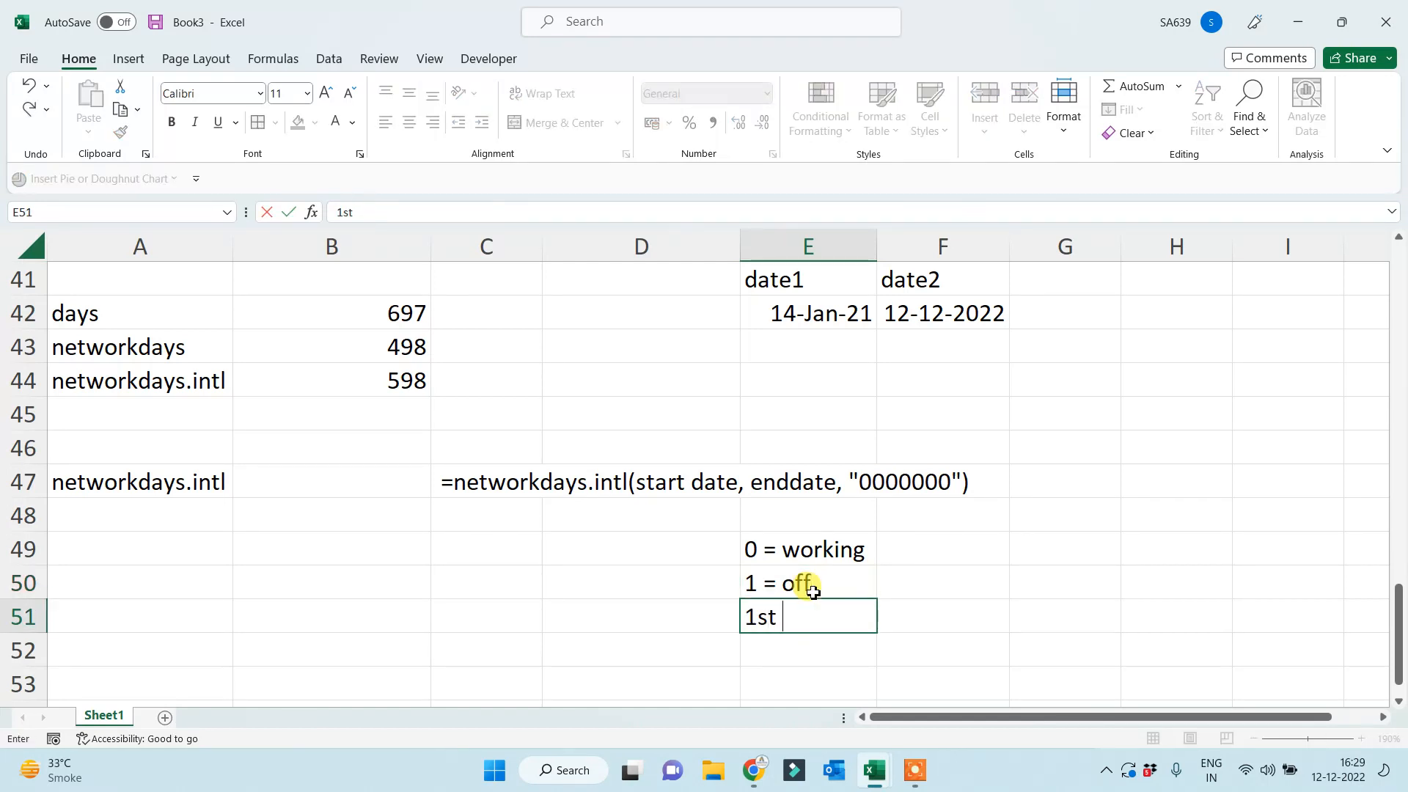
pyautogui.write(' 0 = m,')
pyautogui.write('onday')
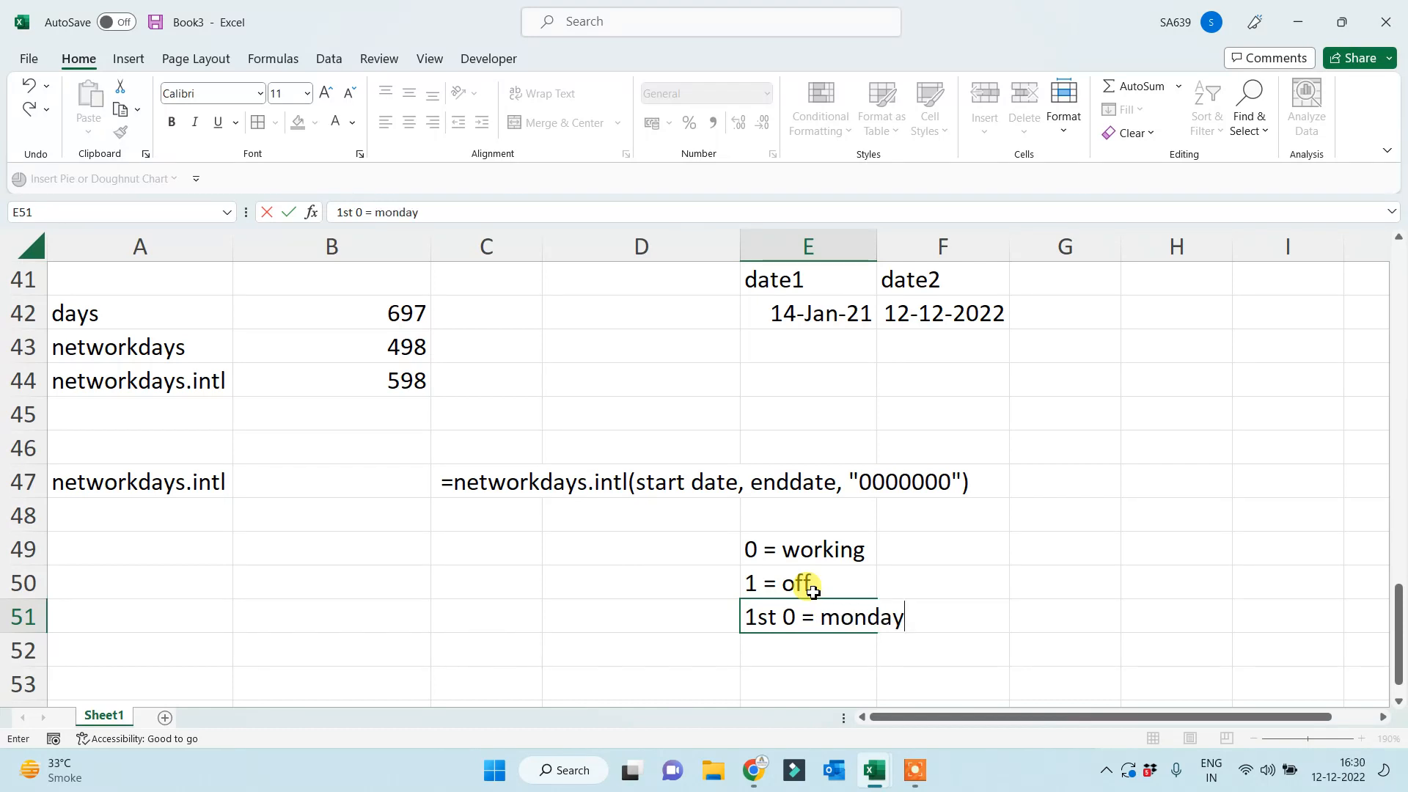
pyautogui.press('Return')
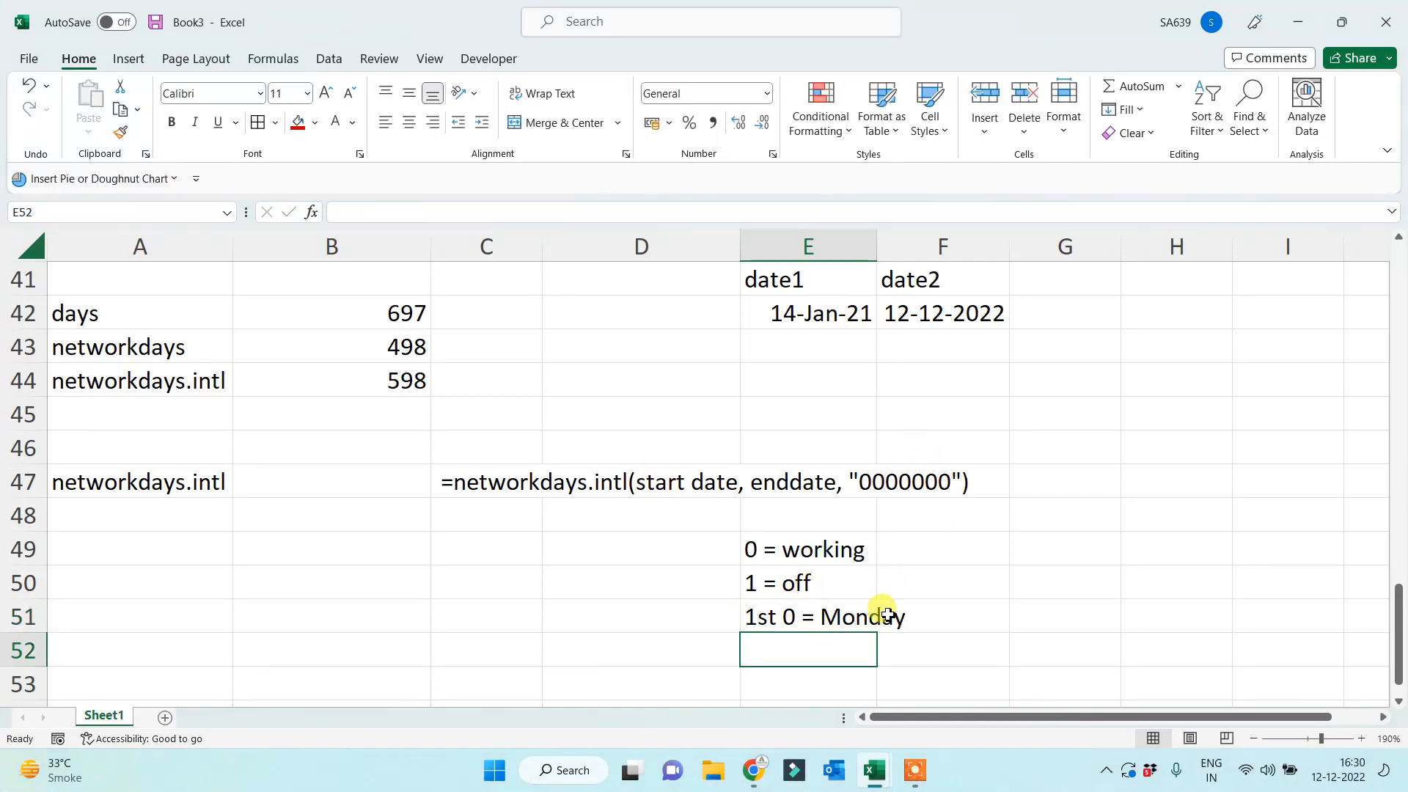
# Select the networkdays.intl label in A47, then all of column A.
pyautogui.click(496, 589)
pyautogui.click(165, 488)
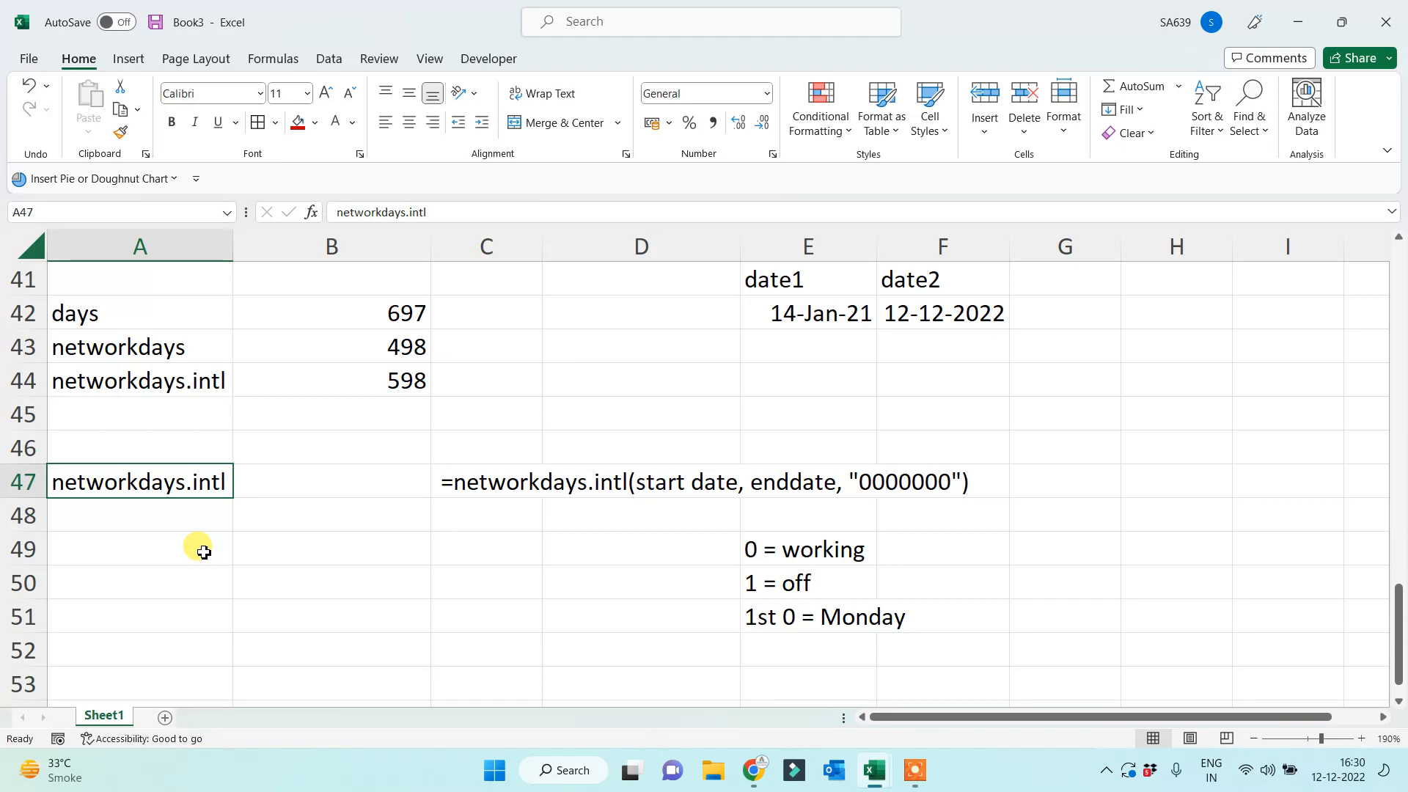
pyautogui.click(139, 246)
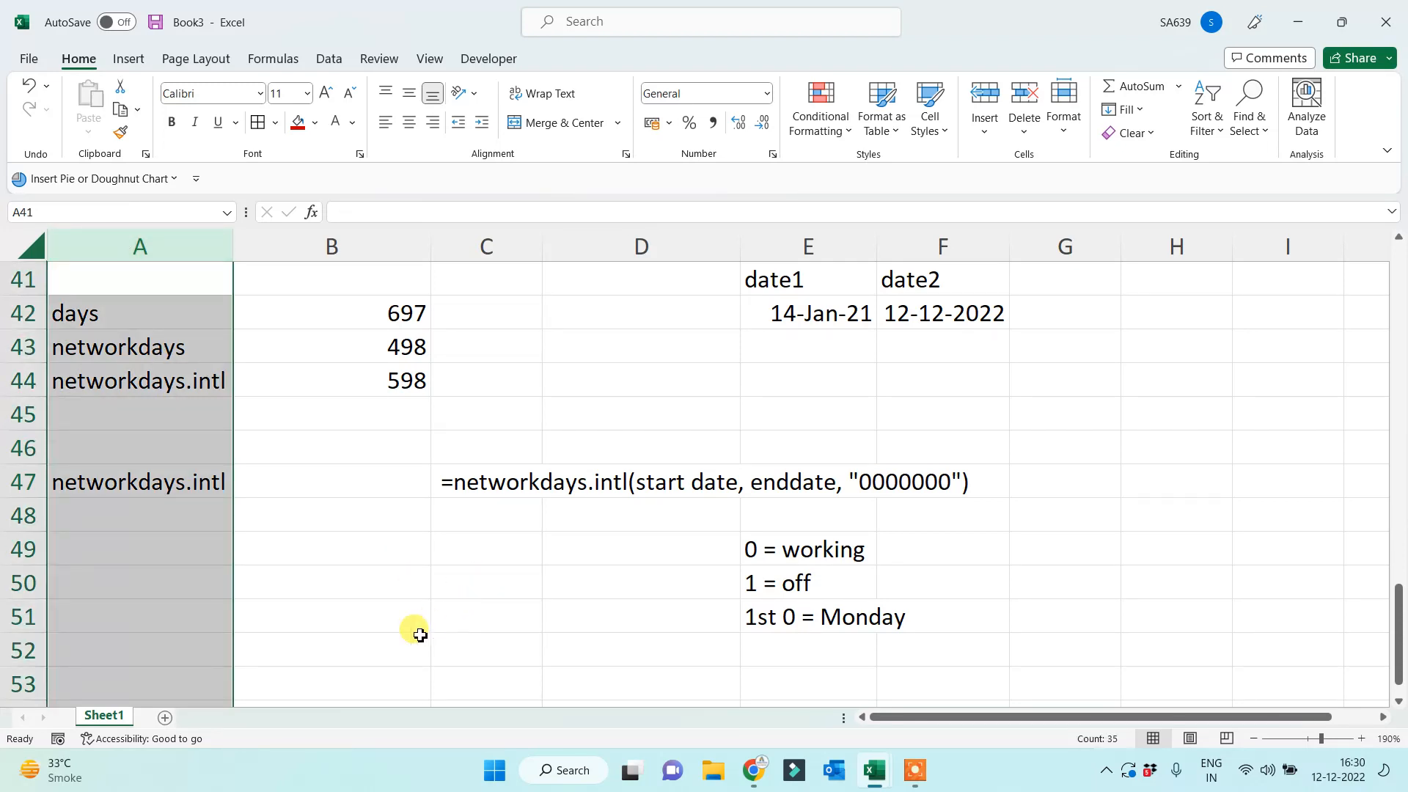
pyautogui.click(145, 583)
# Enter 'Date + No of days' in A53, 'date- no of days' in A54, and begin 'date1 - date' in A55.
pyautogui.scroll(-2, 143, 587)
pyautogui.click(121, 487)
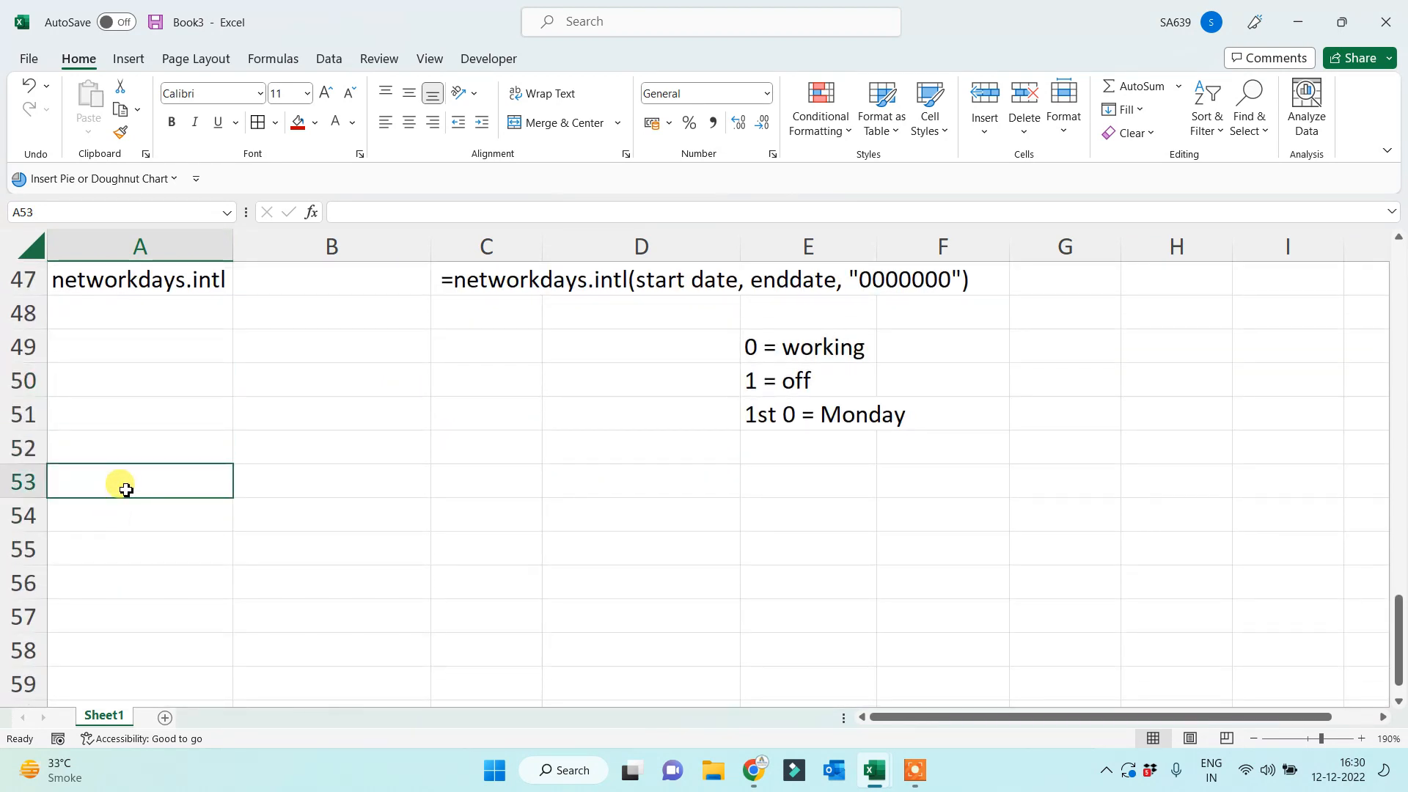
pyautogui.write('Date')
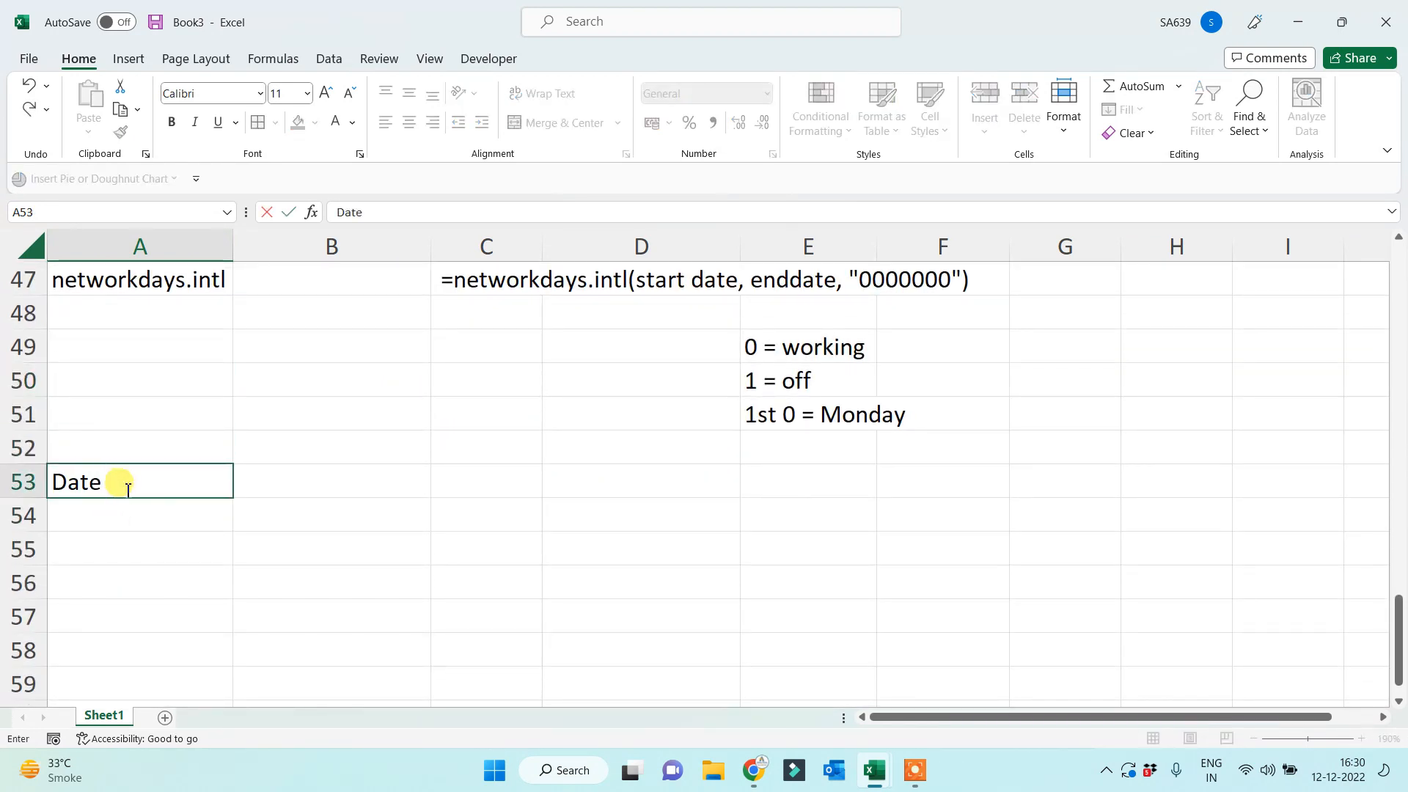
pyautogui.write(' + No of days')
pyautogui.press('Return')
pyautogui.write('date')
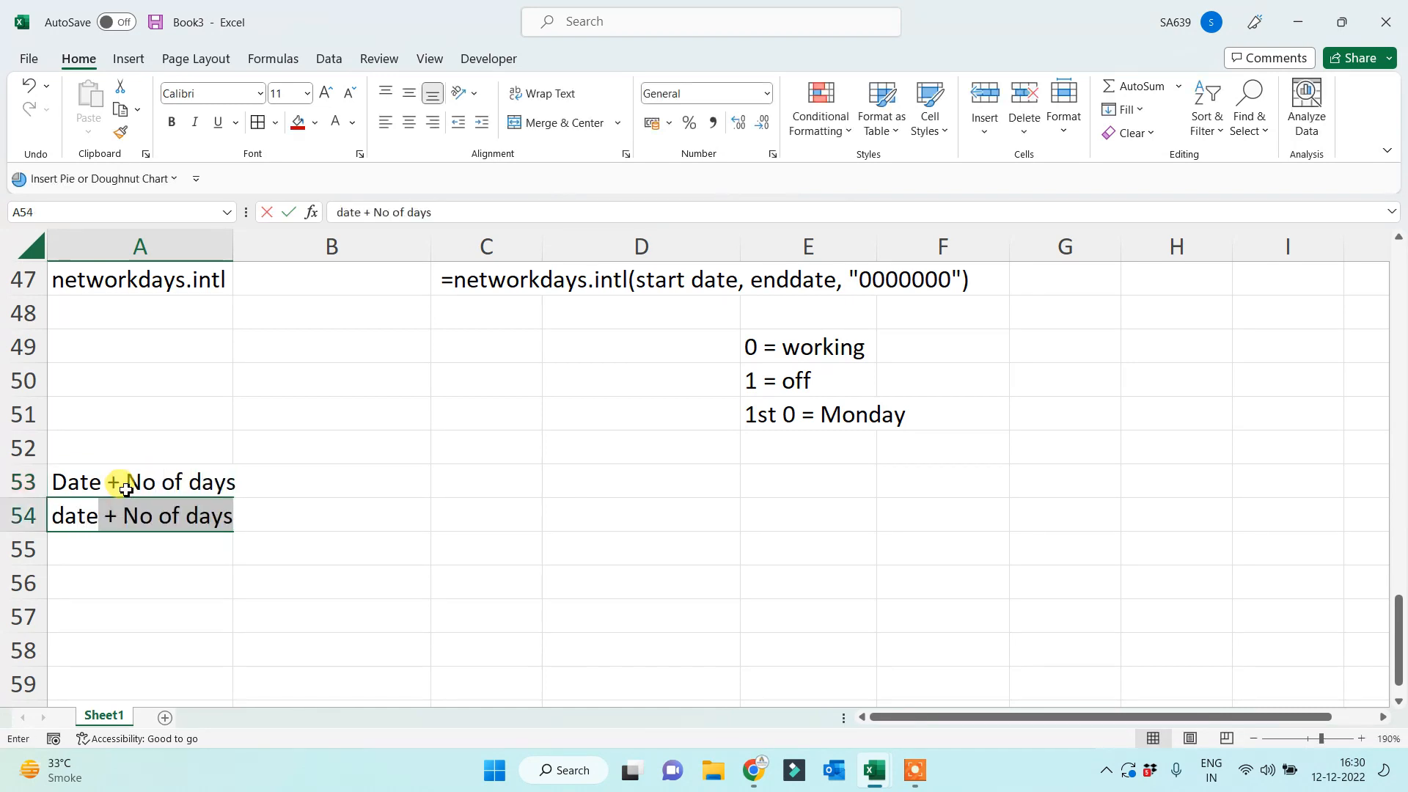
pyautogui.write('- no of days')
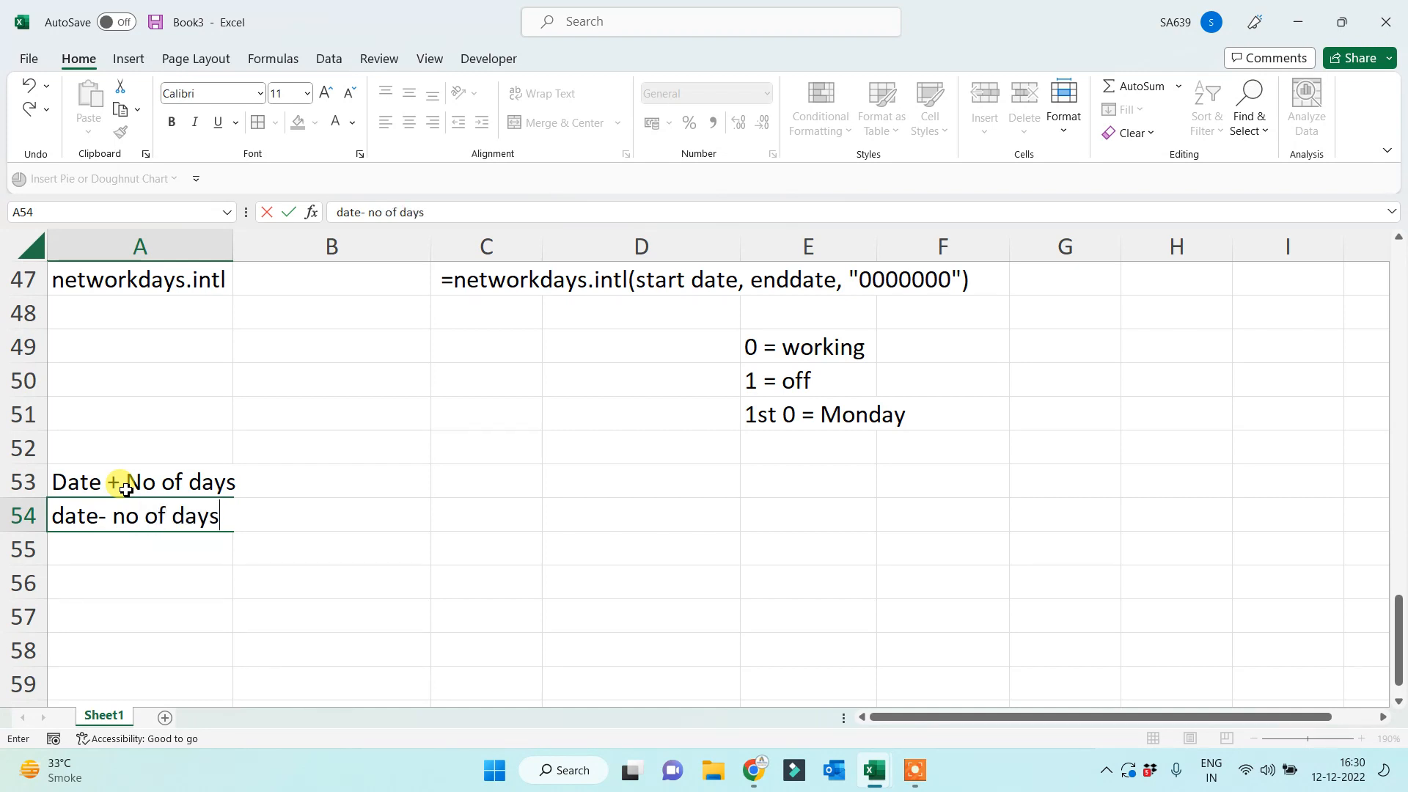
pyautogui.press('Return')
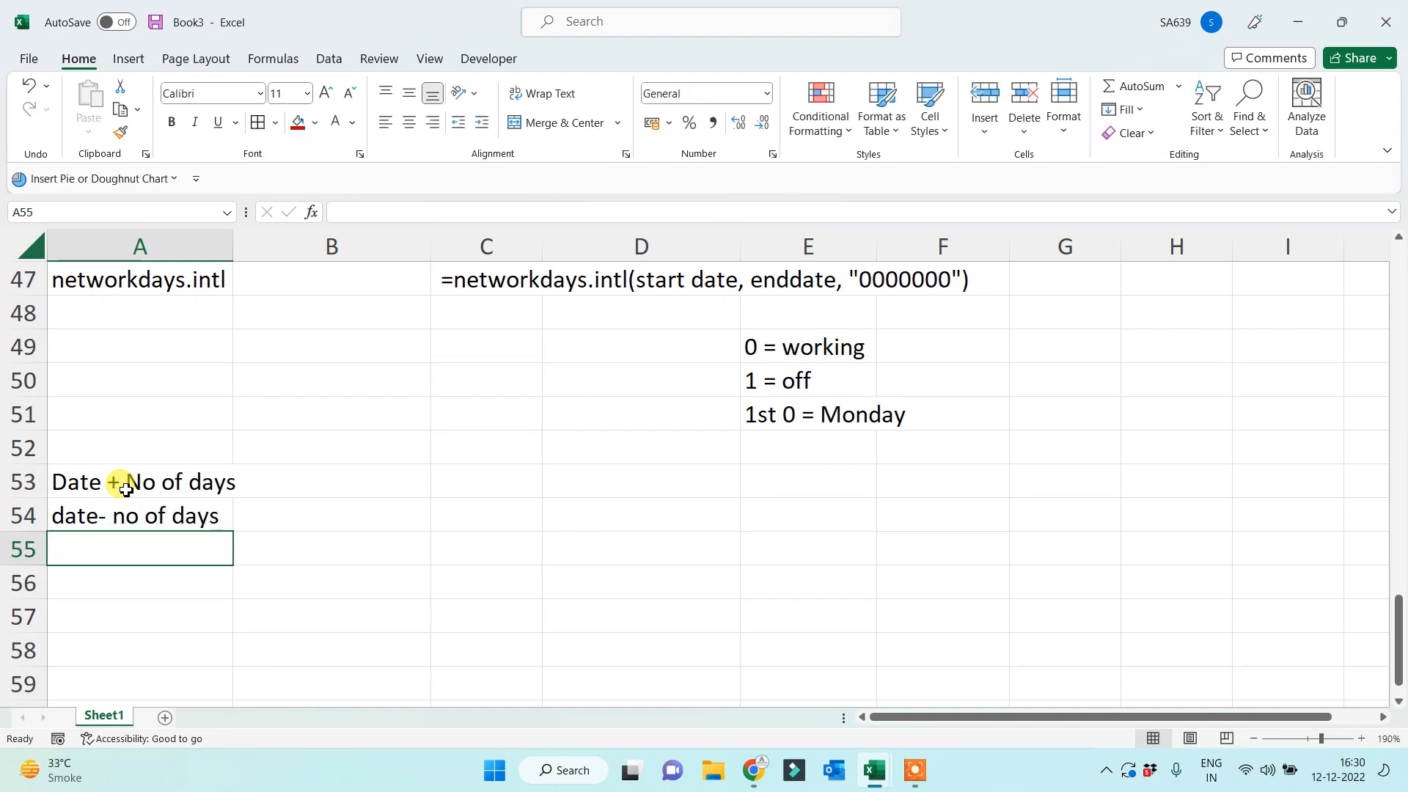
pyautogui.write('date1')
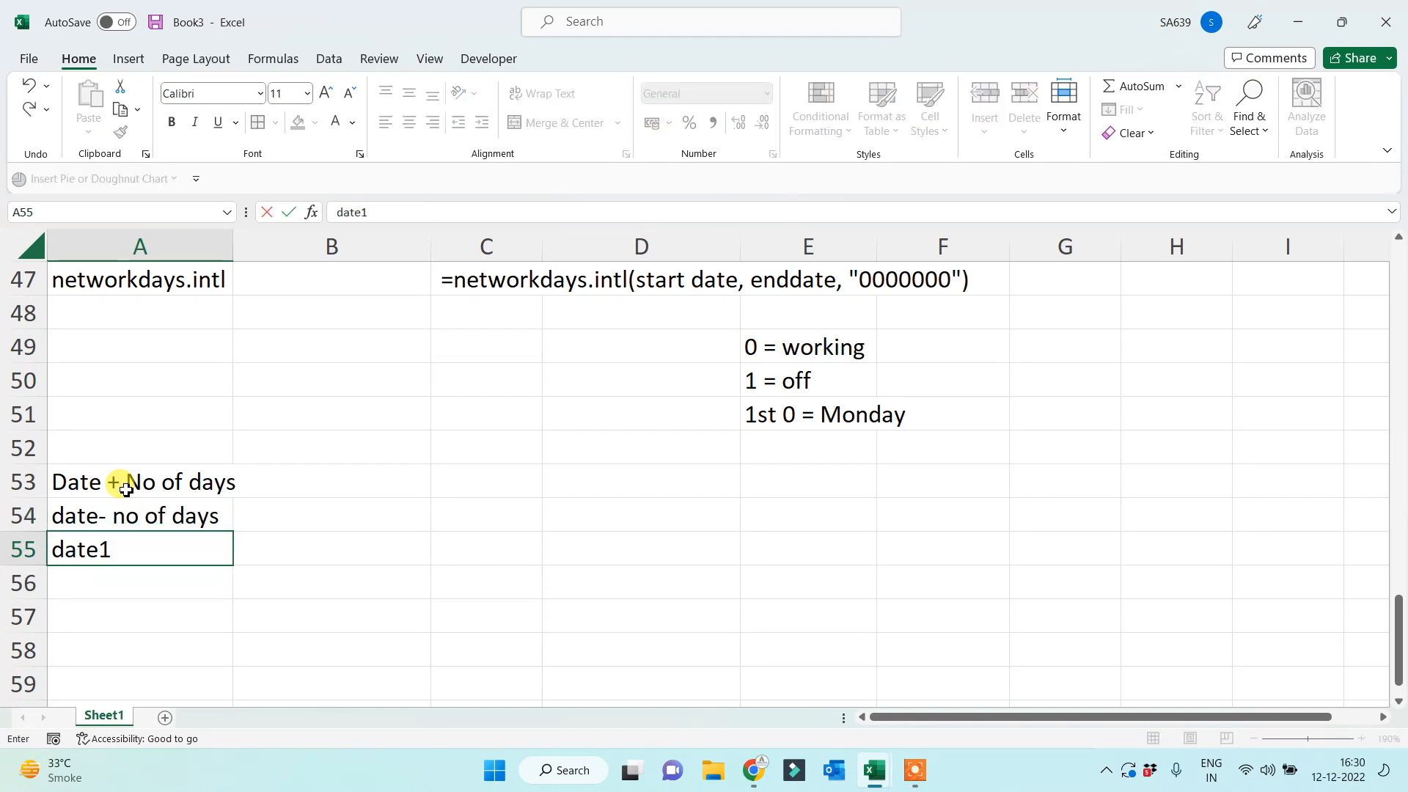
pyautogui.write(' - date 2')
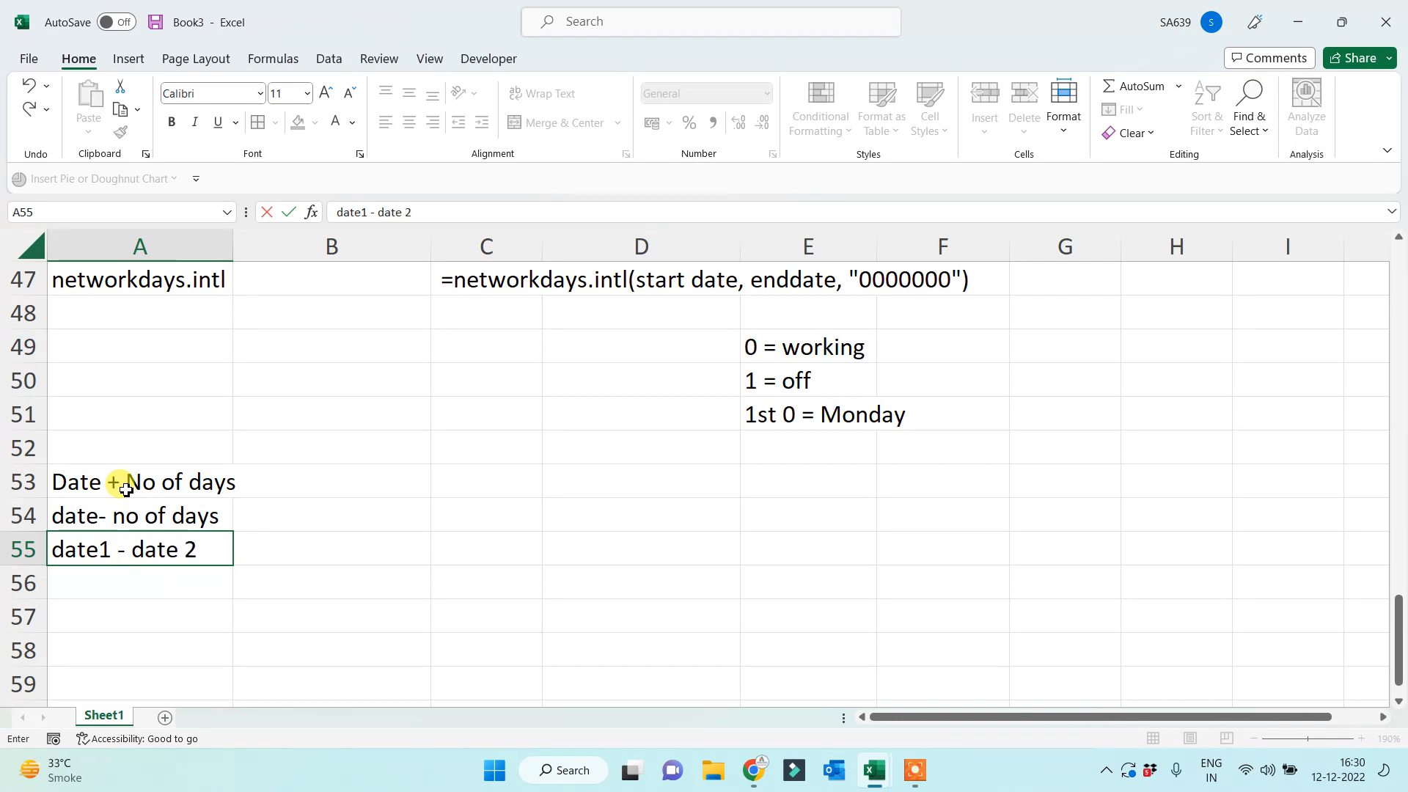
# Finish the 'date1 - date 2' label in A55 and put 14-Jan-22 in C53.
pyautogui.press('Return')
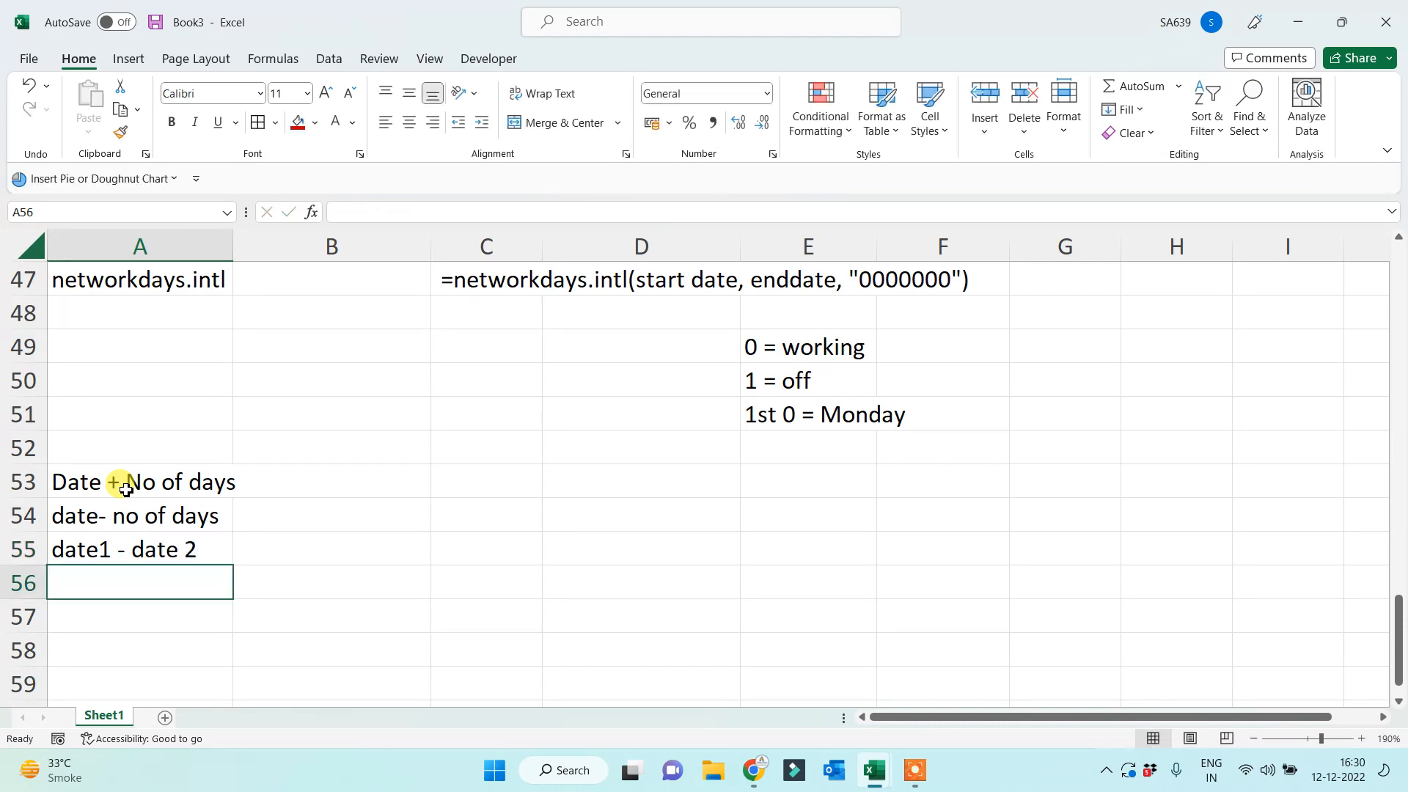
pyautogui.click(541, 485)
pyautogui.click(522, 485)
pyautogui.write('1')
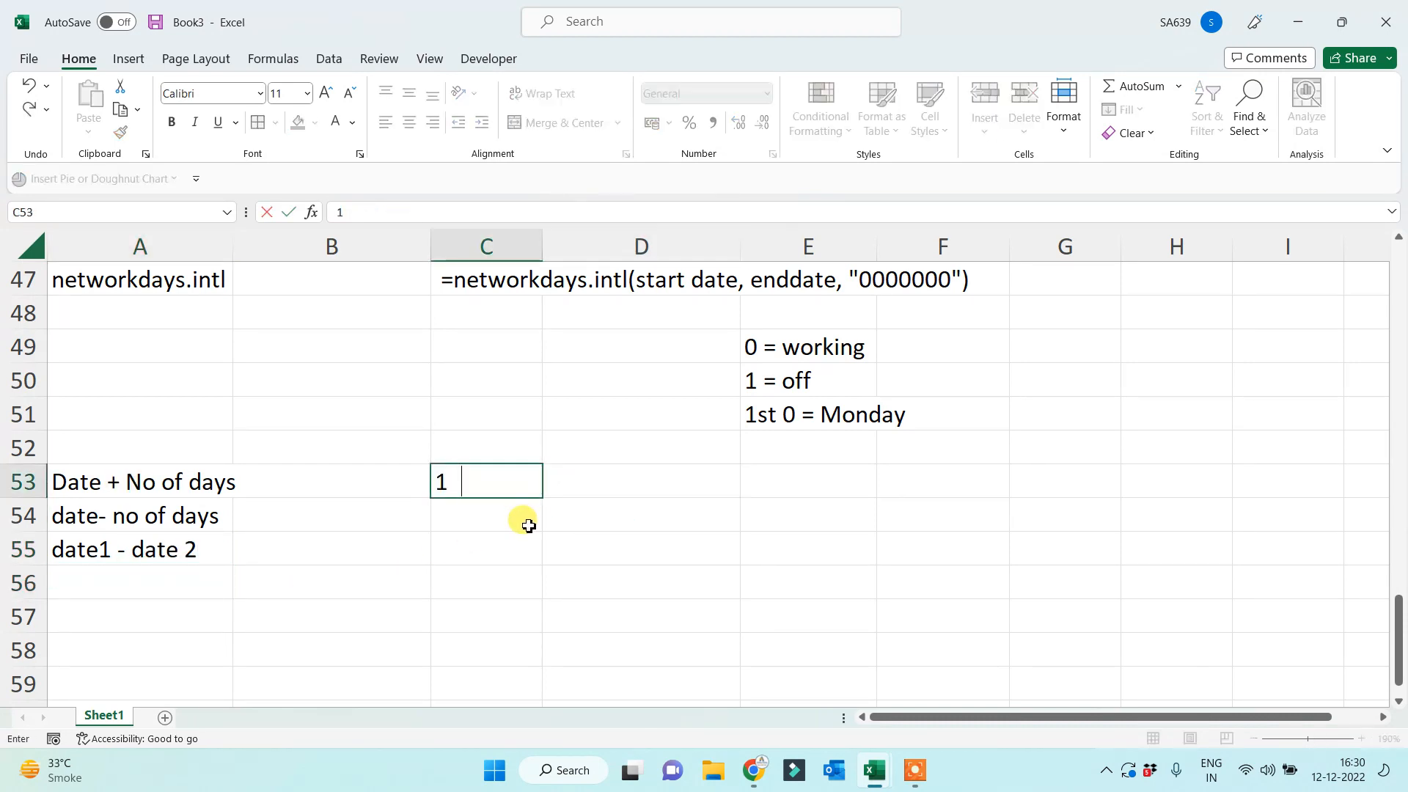
pyautogui.write('4 jan 2022')
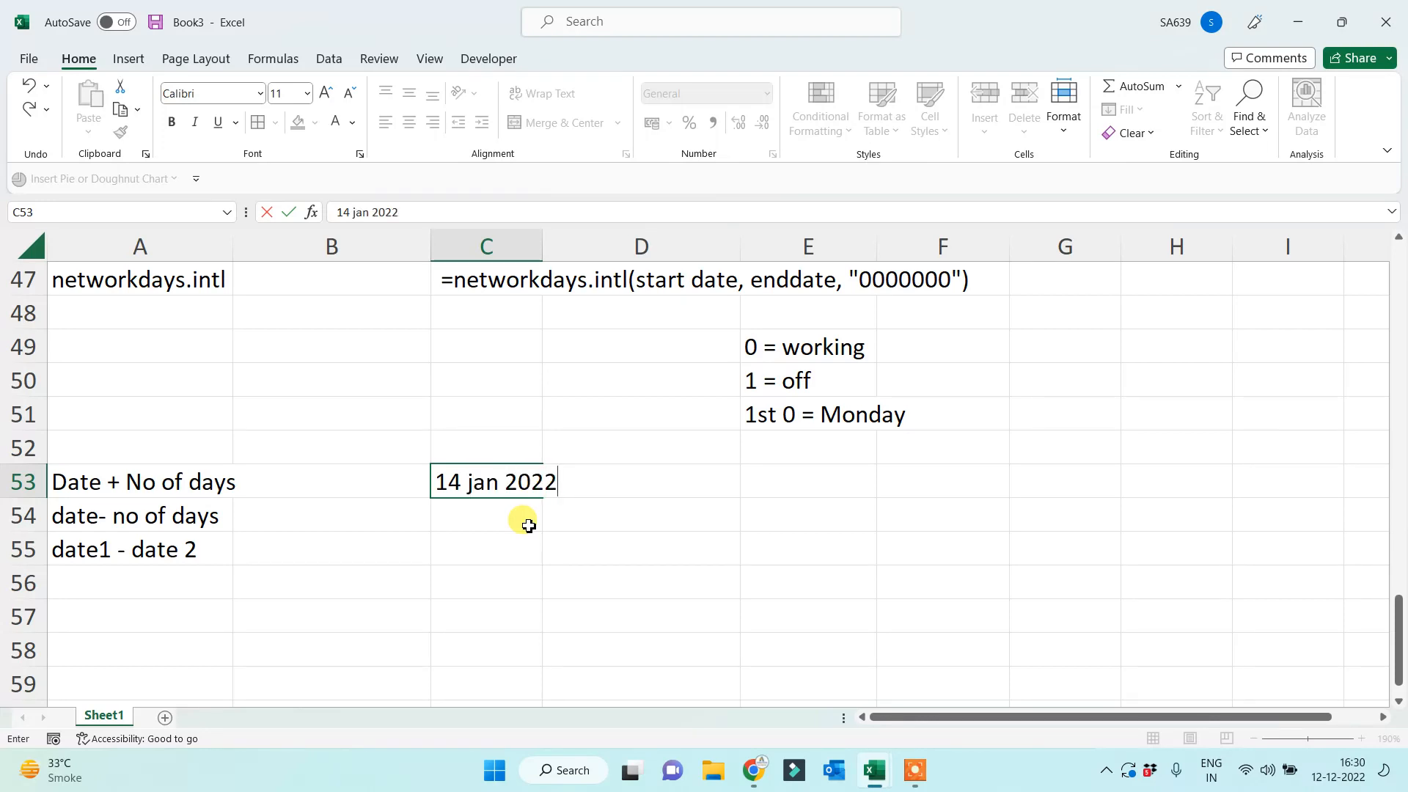
pyautogui.press('Return')
# Enter 15 in D53, then change it to 350.
pyautogui.click(594, 491)
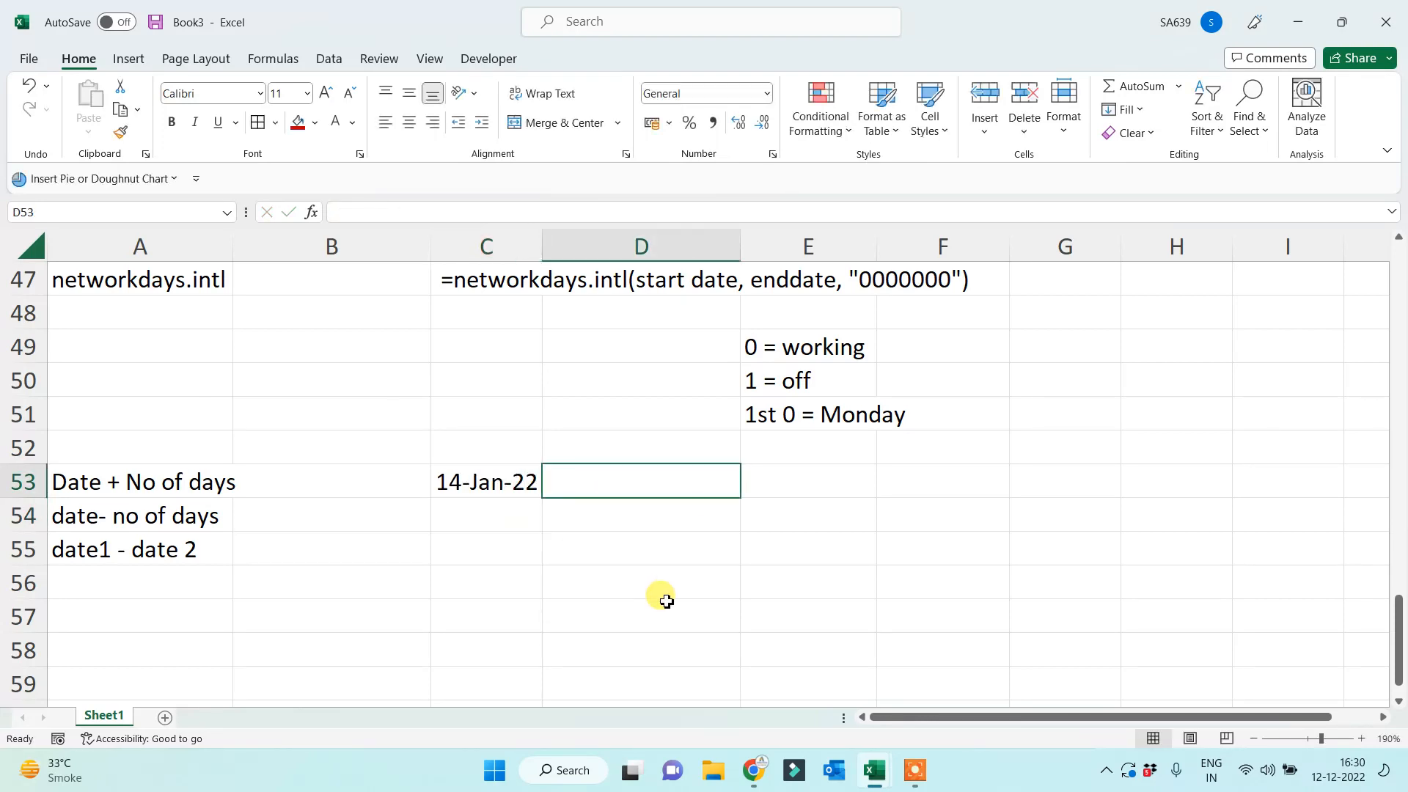
pyautogui.write('15')
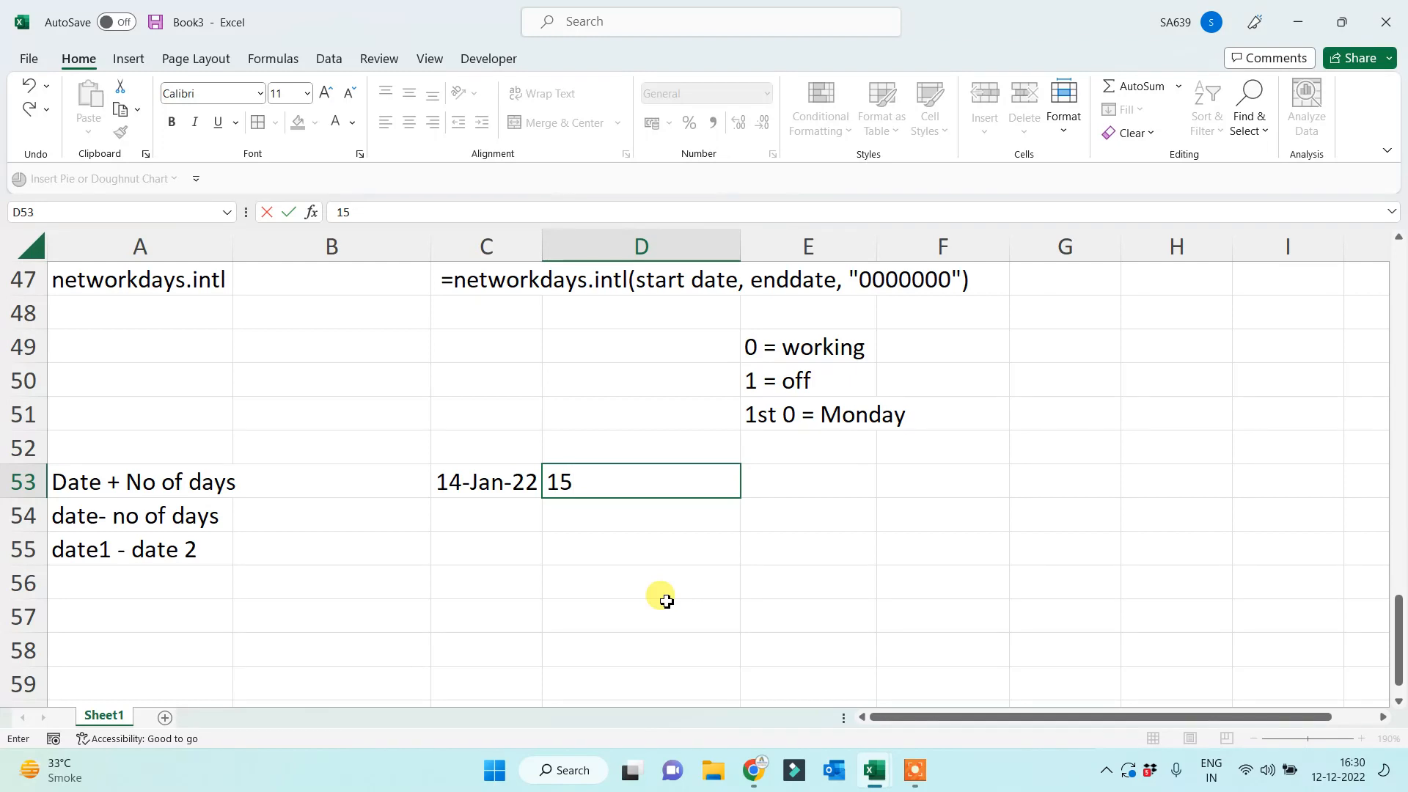
pyautogui.click(664, 601)
pyautogui.click(691, 481)
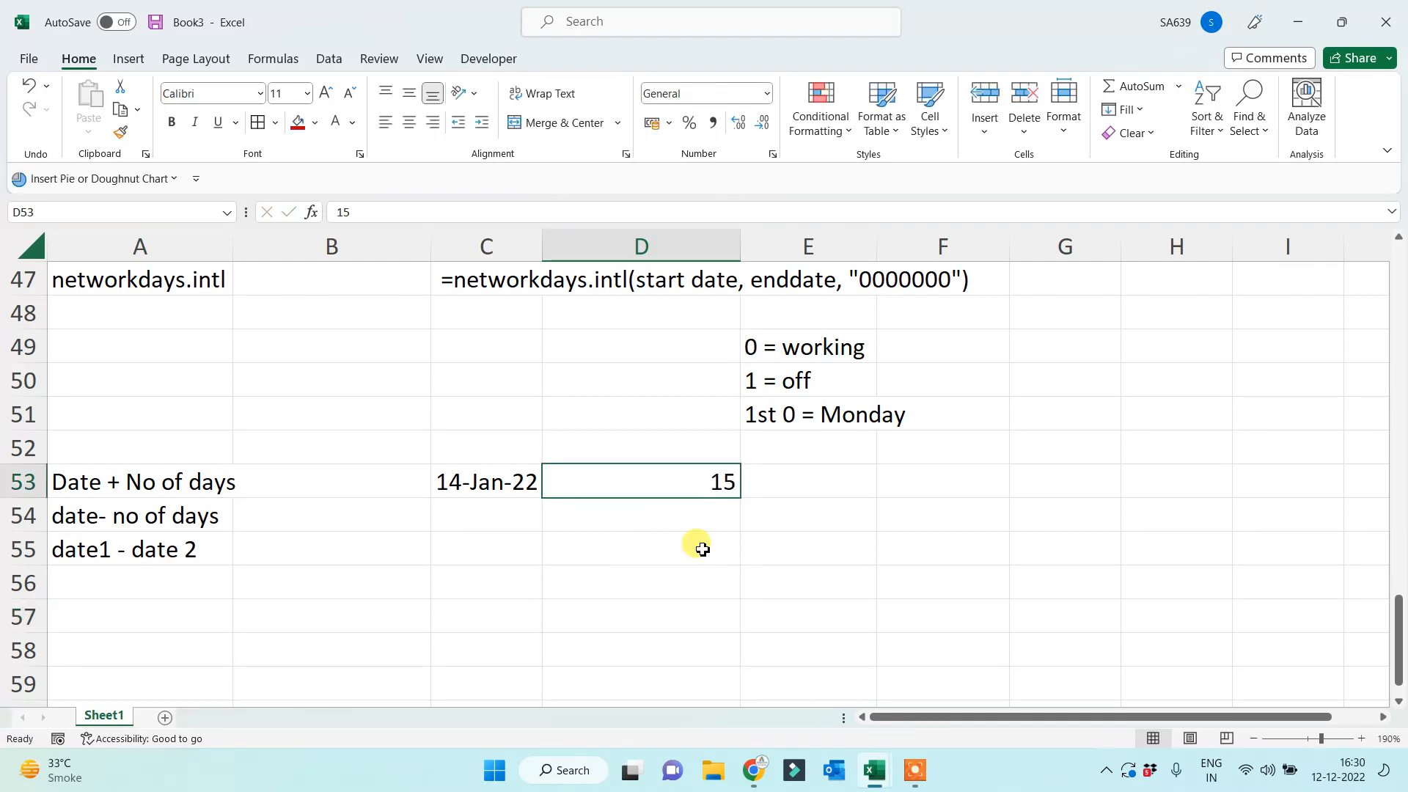
pyautogui.press('BackSpace')
pyautogui.press('BackSpace')
pyautogui.write('350')
pyautogui.click(629, 576)
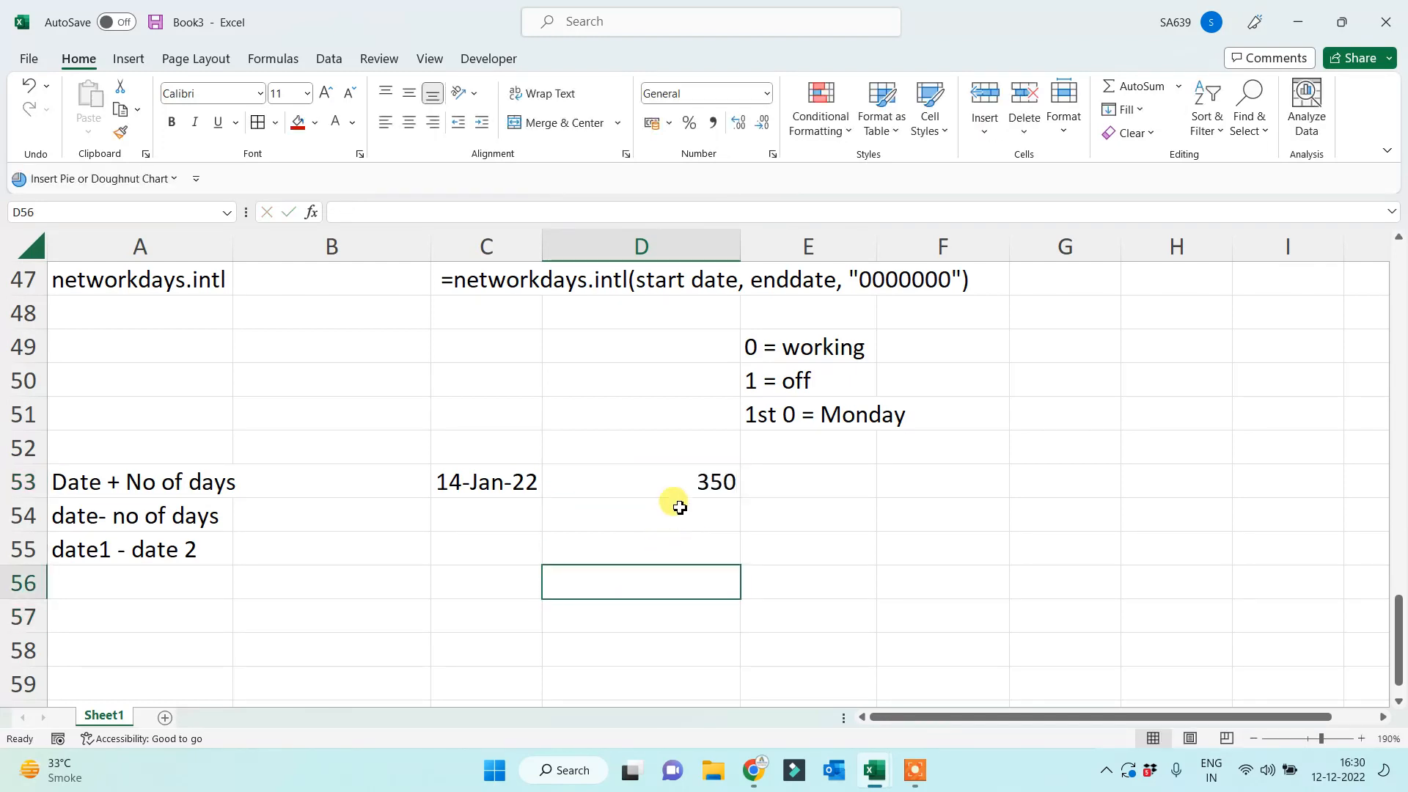
pyautogui.click(667, 493)
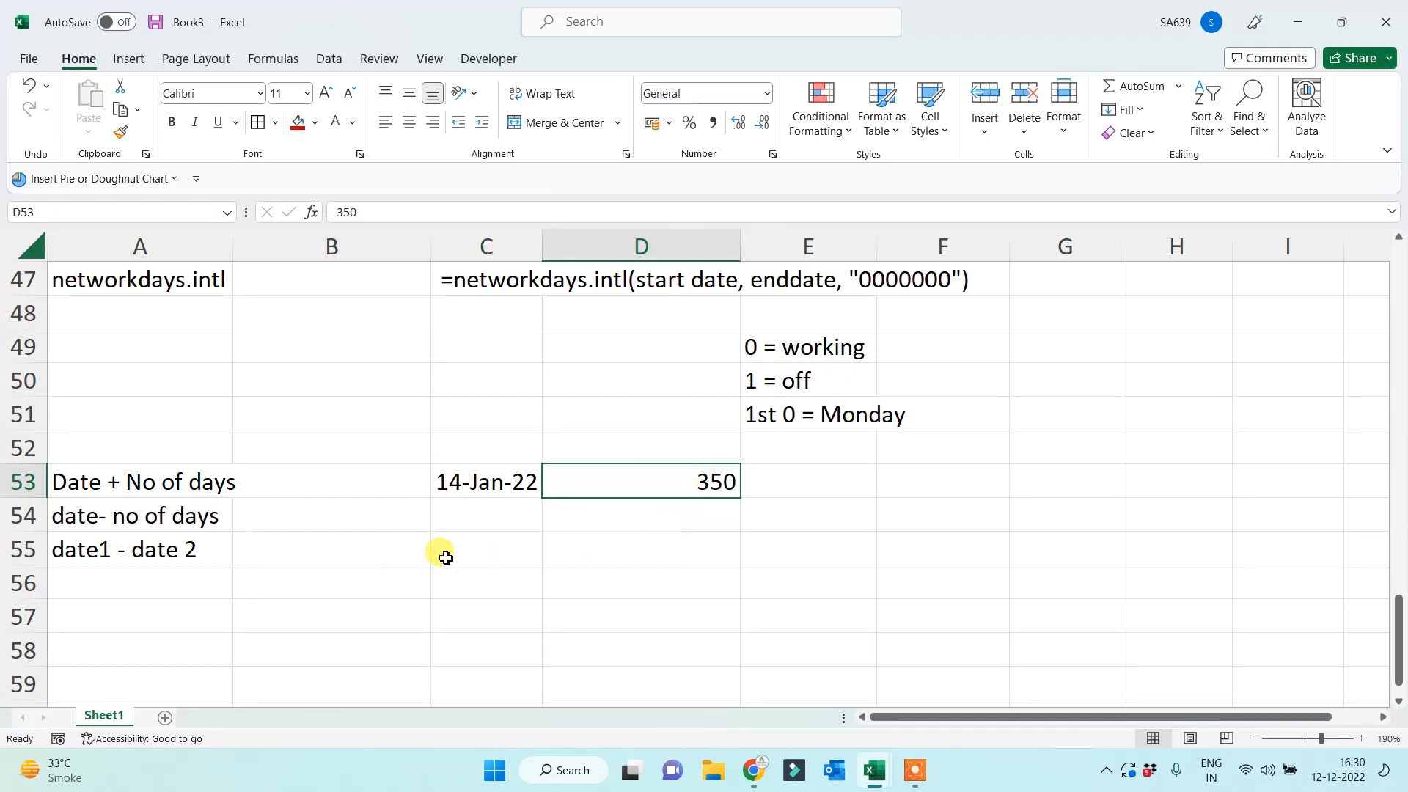
# Widen columns B and A.
pyautogui.moveTo(431, 242); pyautogui.dragTo(473, 242)
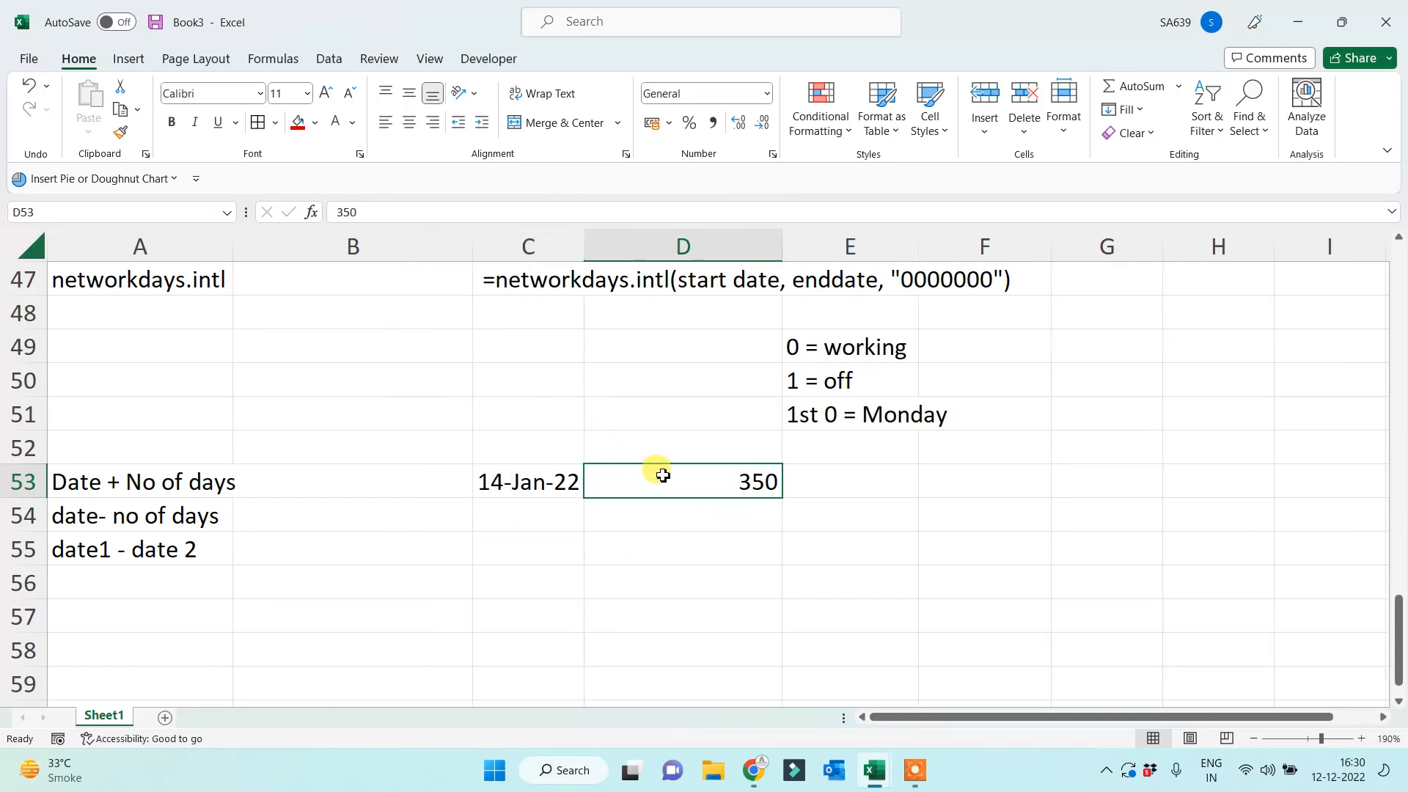
pyautogui.moveTo(234, 245); pyautogui.dragTo(260, 244)
pyautogui.click(549, 483)
pyautogui.click(783, 482)
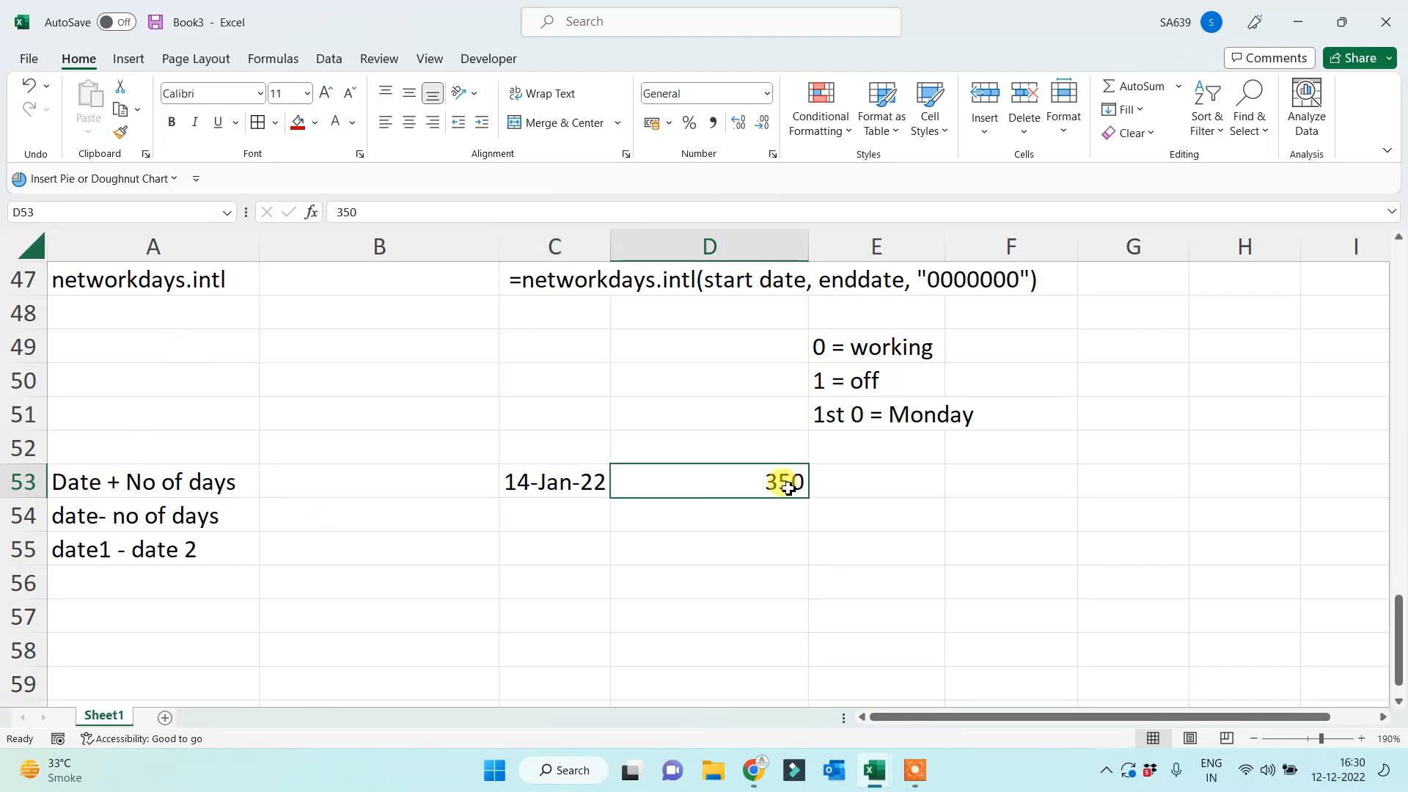
pyautogui.click(344, 487)
# Enter =C53+D53 in B53 and change the day count in D53 to 28.
pyautogui.write('=')
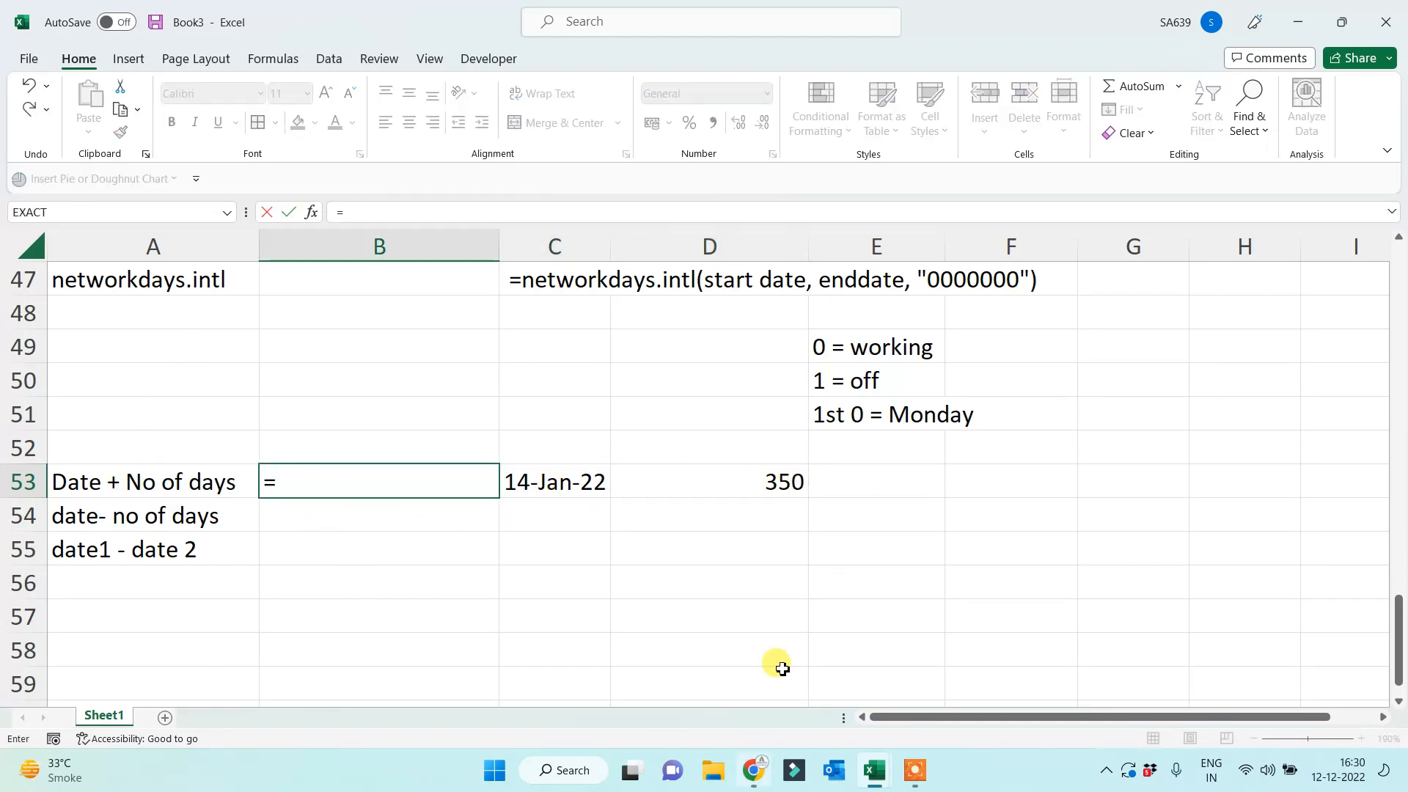
pyautogui.click(573, 485)
pyautogui.write('+')
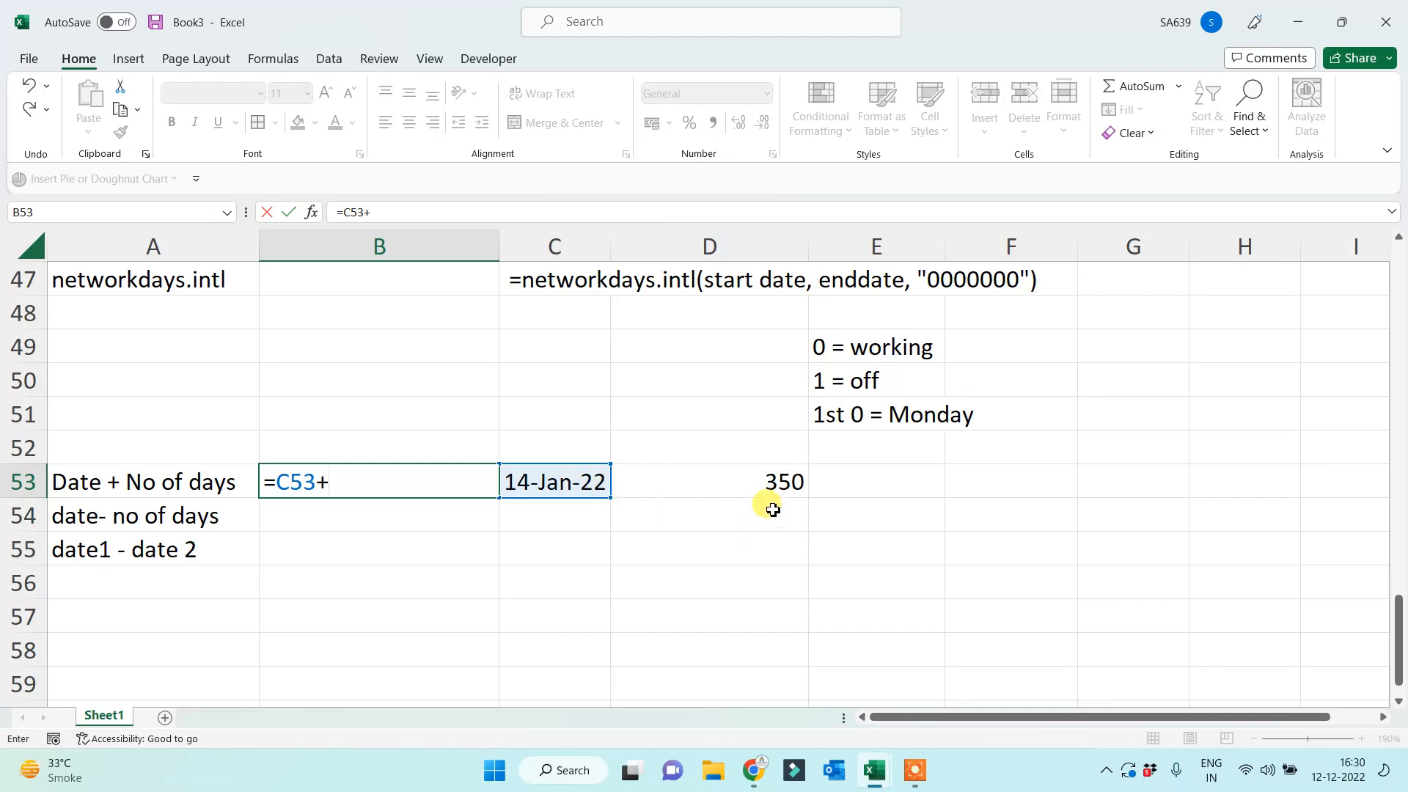
pyautogui.click(746, 476)
pyautogui.press('Return')
pyautogui.click(745, 484)
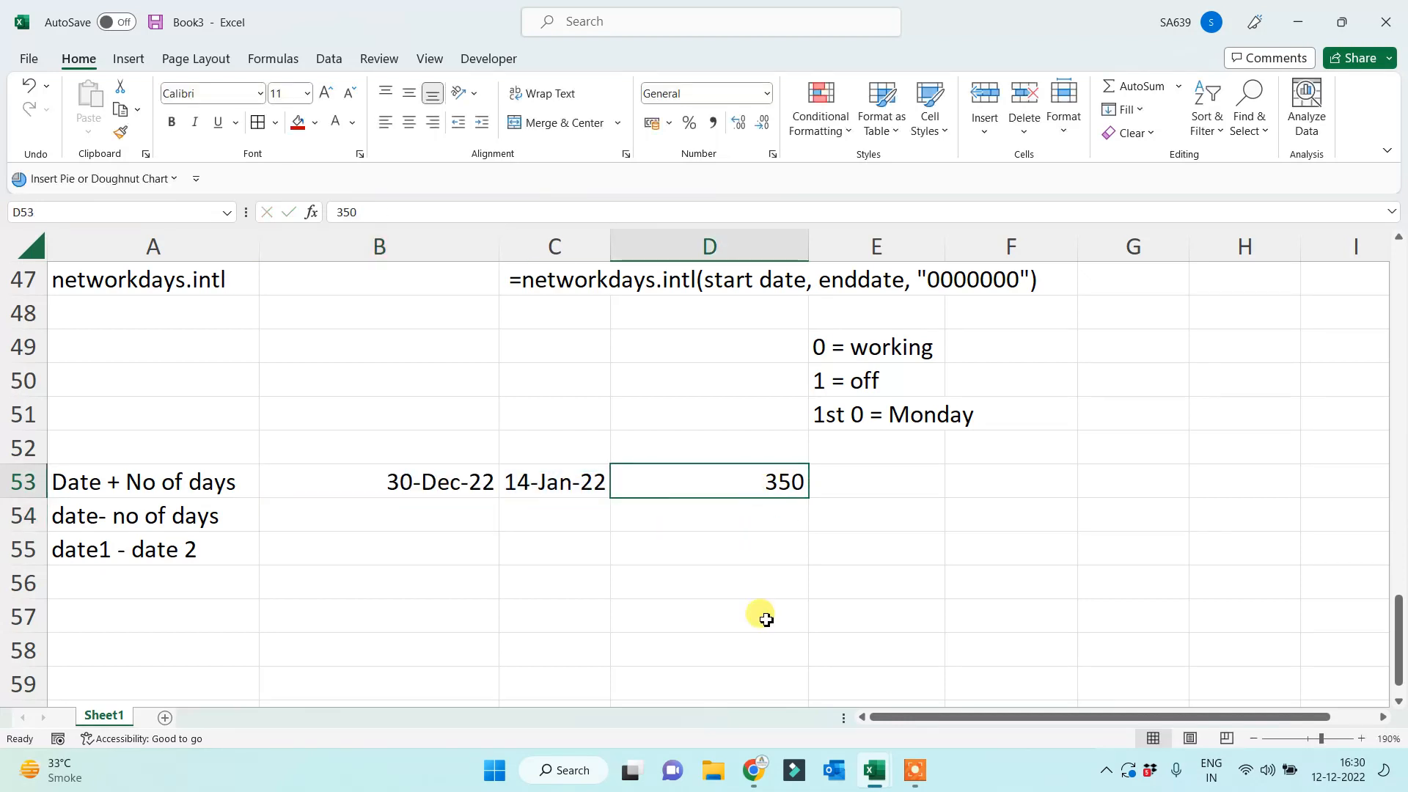
pyautogui.write('28')
pyautogui.click(691, 652)
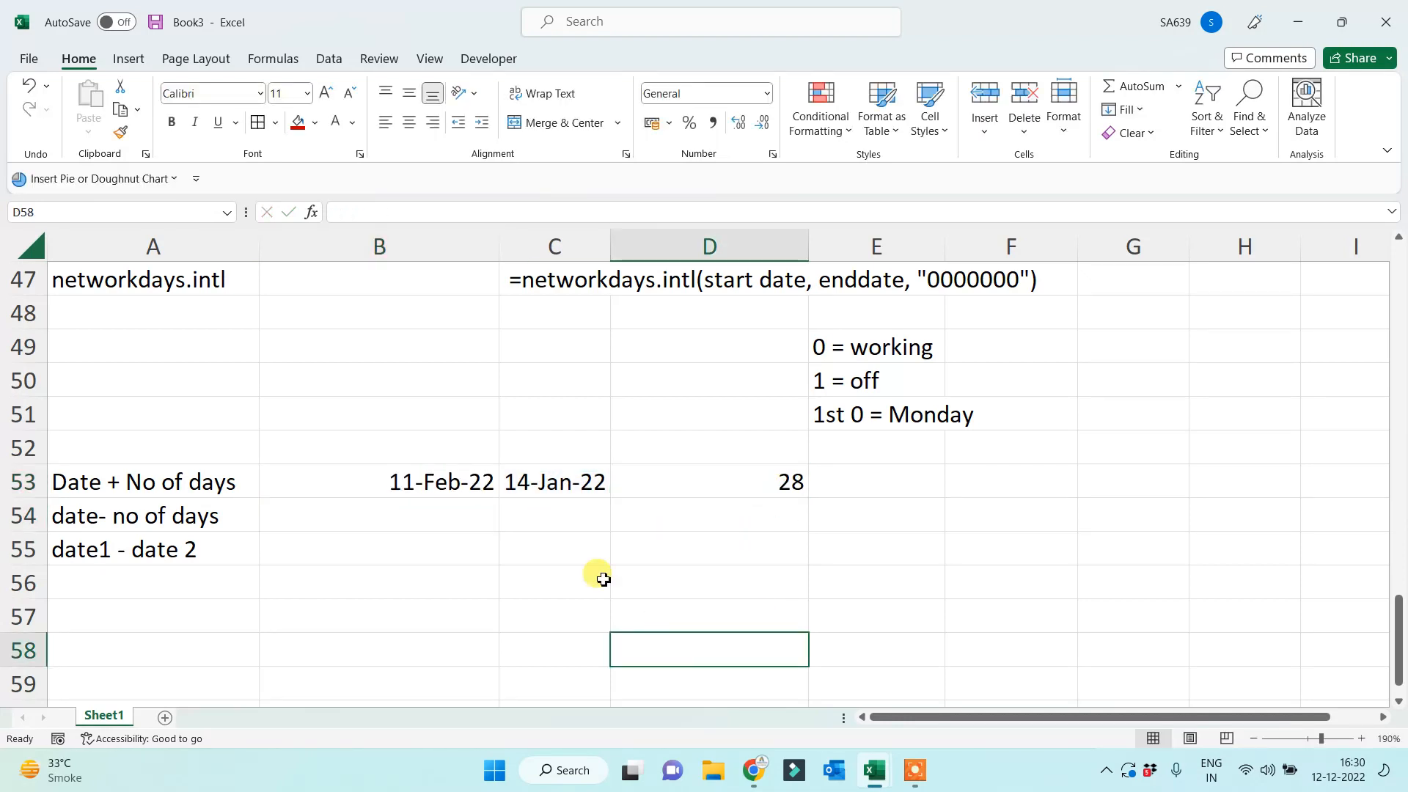
pyautogui.click(407, 475)
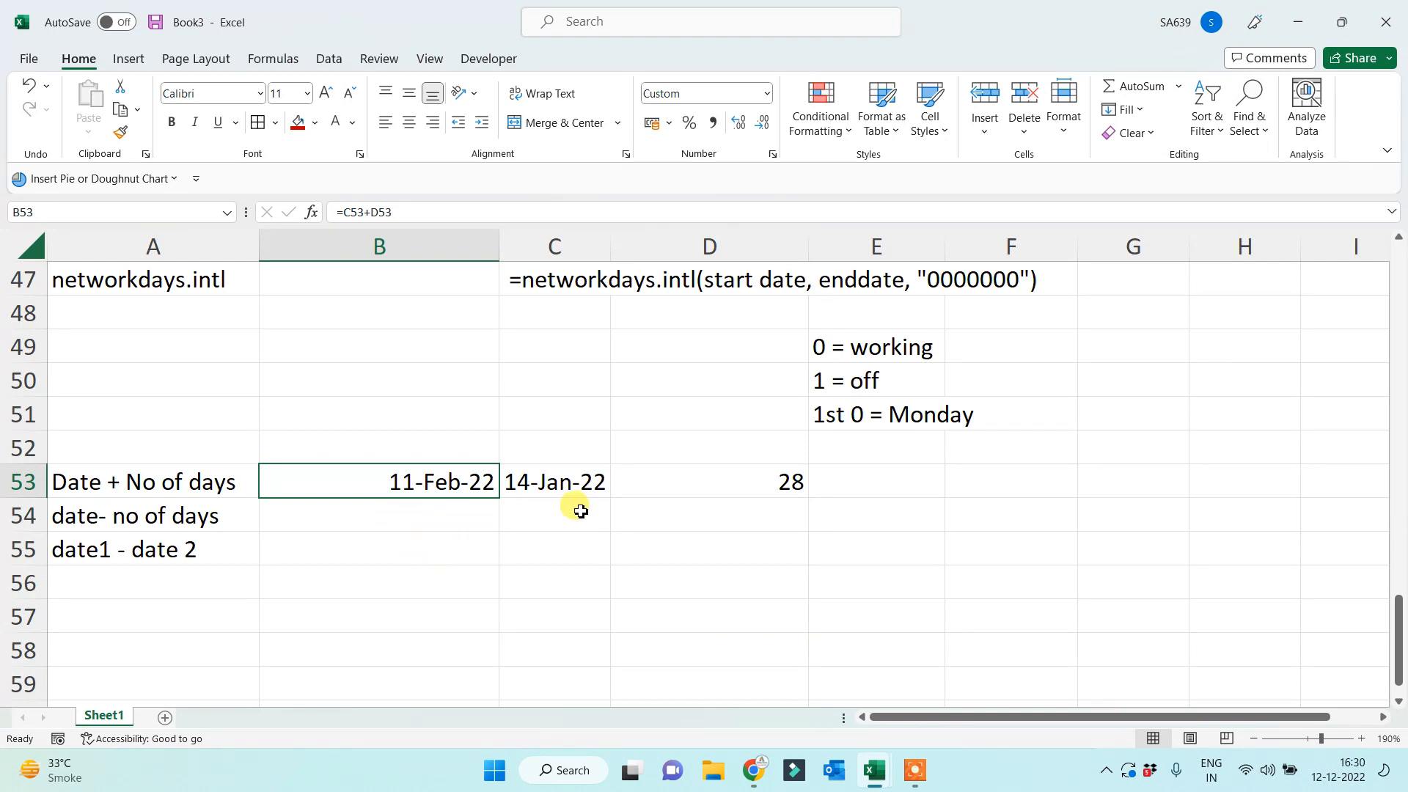
# Enter =C53-D53 in B54, giving 17-Dec-21.
pyautogui.click(471, 519)
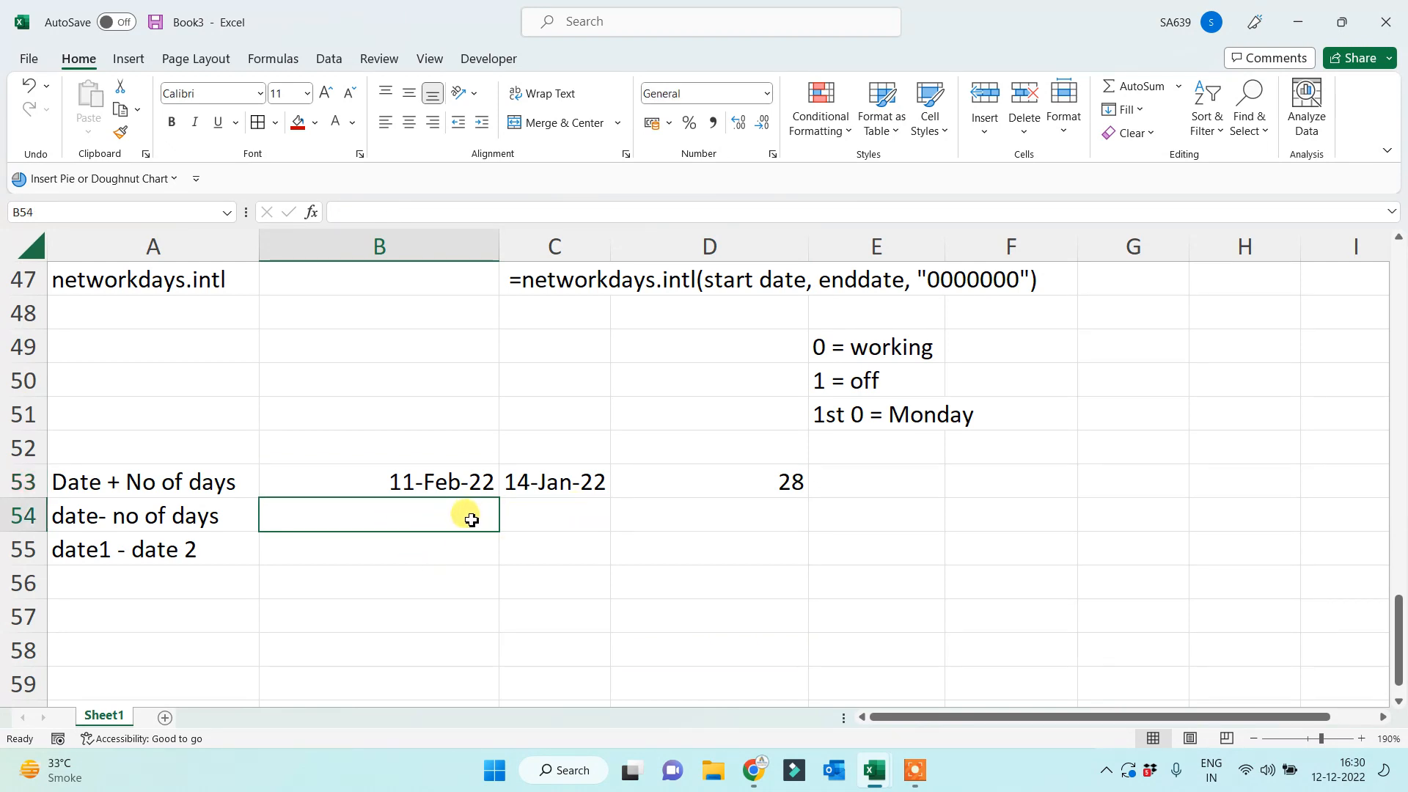
pyautogui.write('=')
pyautogui.click(590, 484)
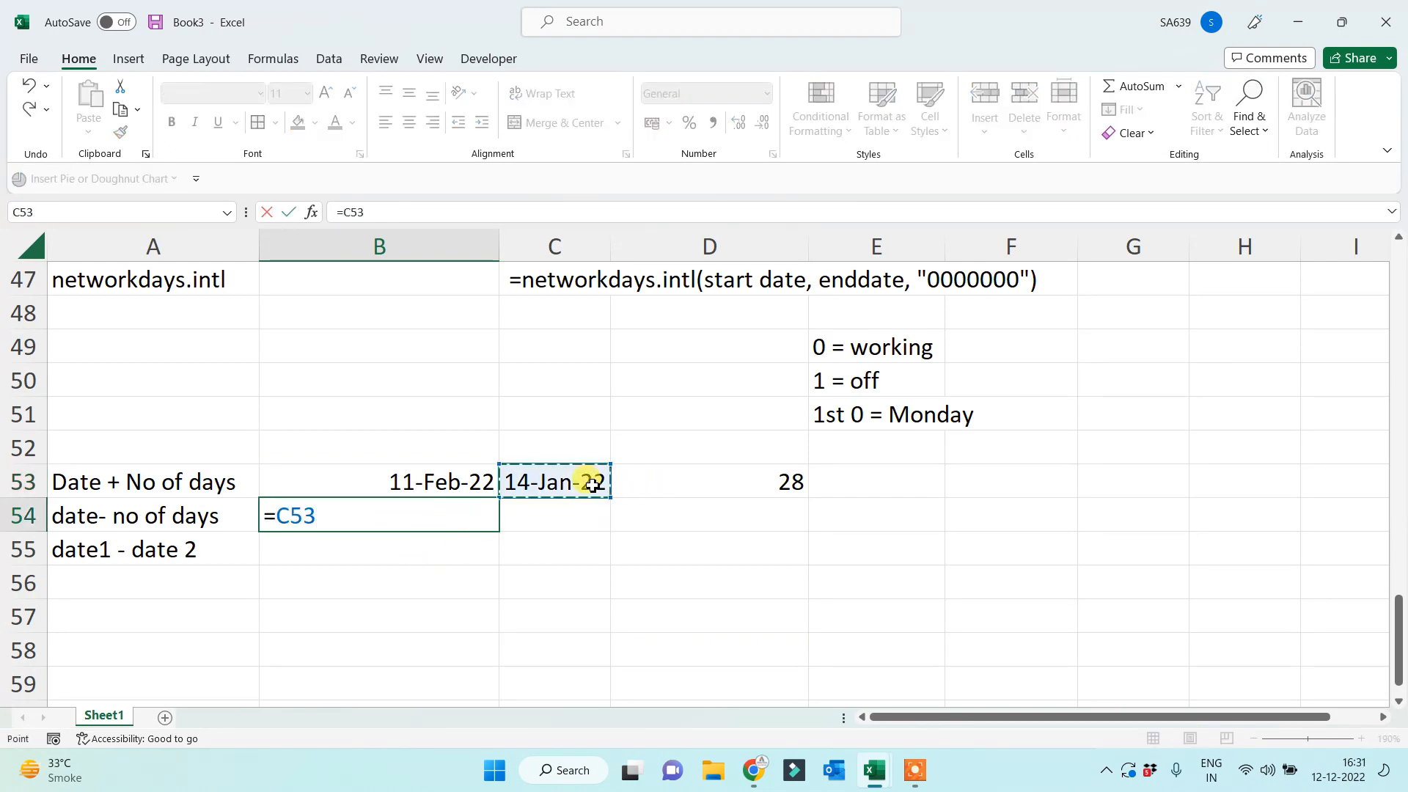
pyautogui.write('-')
pyautogui.click(710, 487)
pyautogui.press('Return')
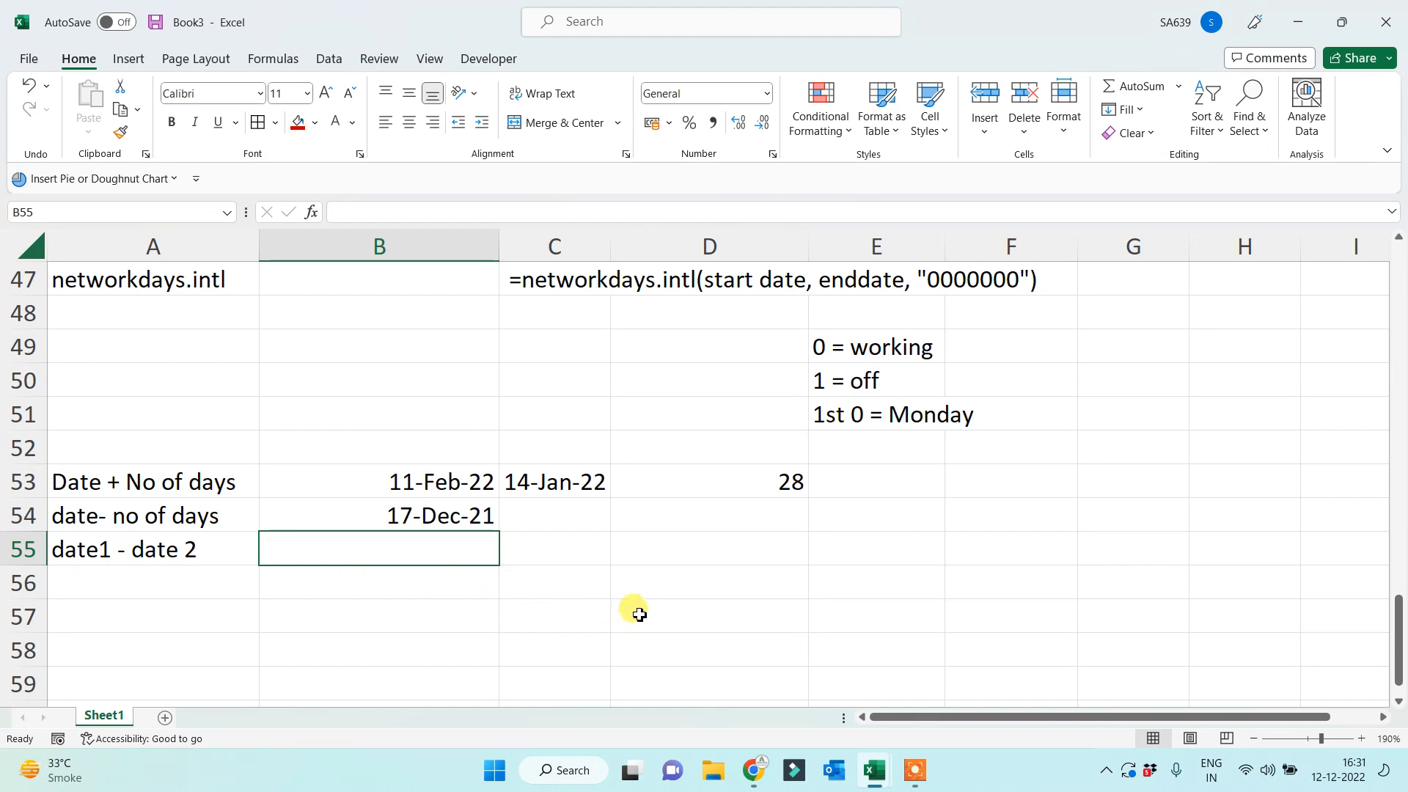
pyautogui.click(1041, 522)
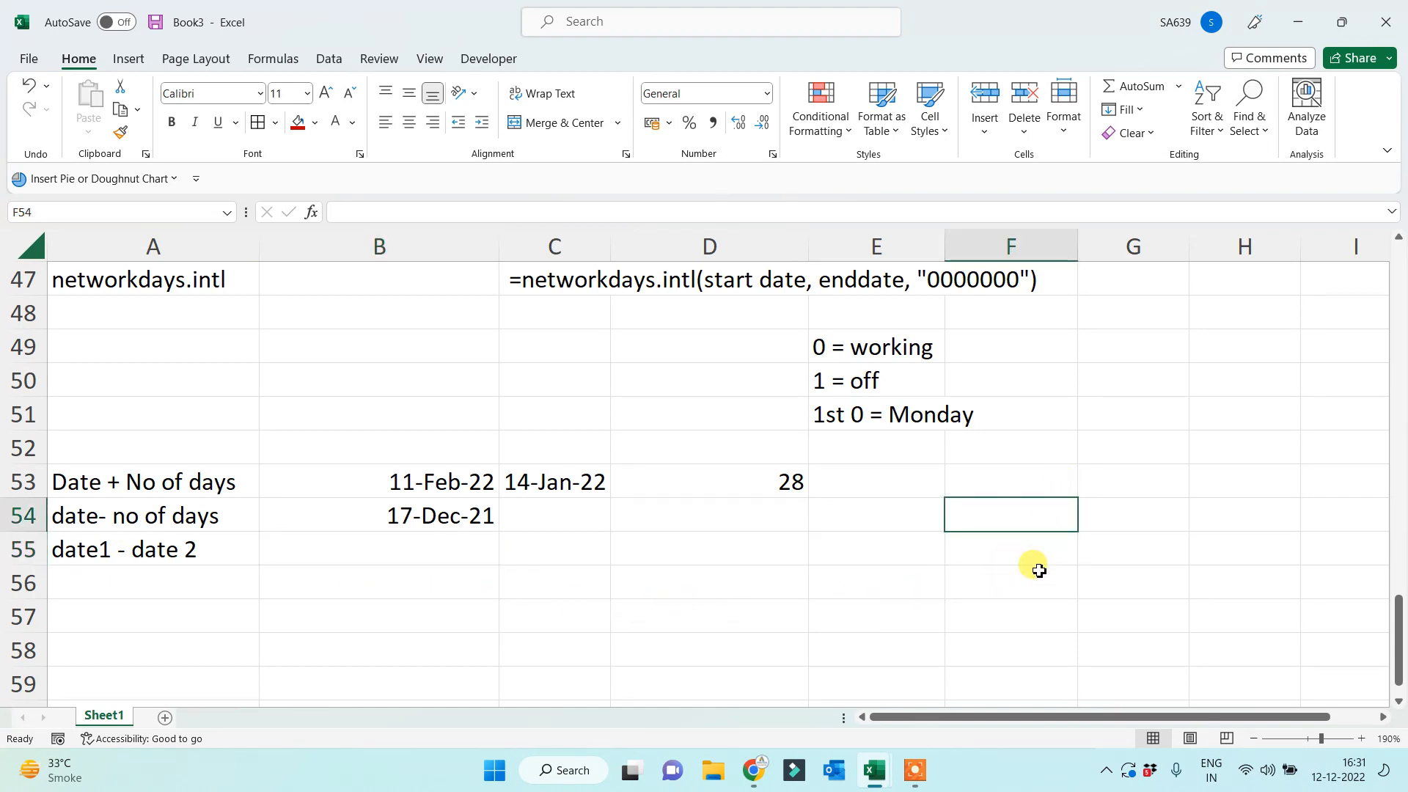
# Put 14-Jan-00 in F54 and =TODAY() in G54.
pyautogui.write('1')
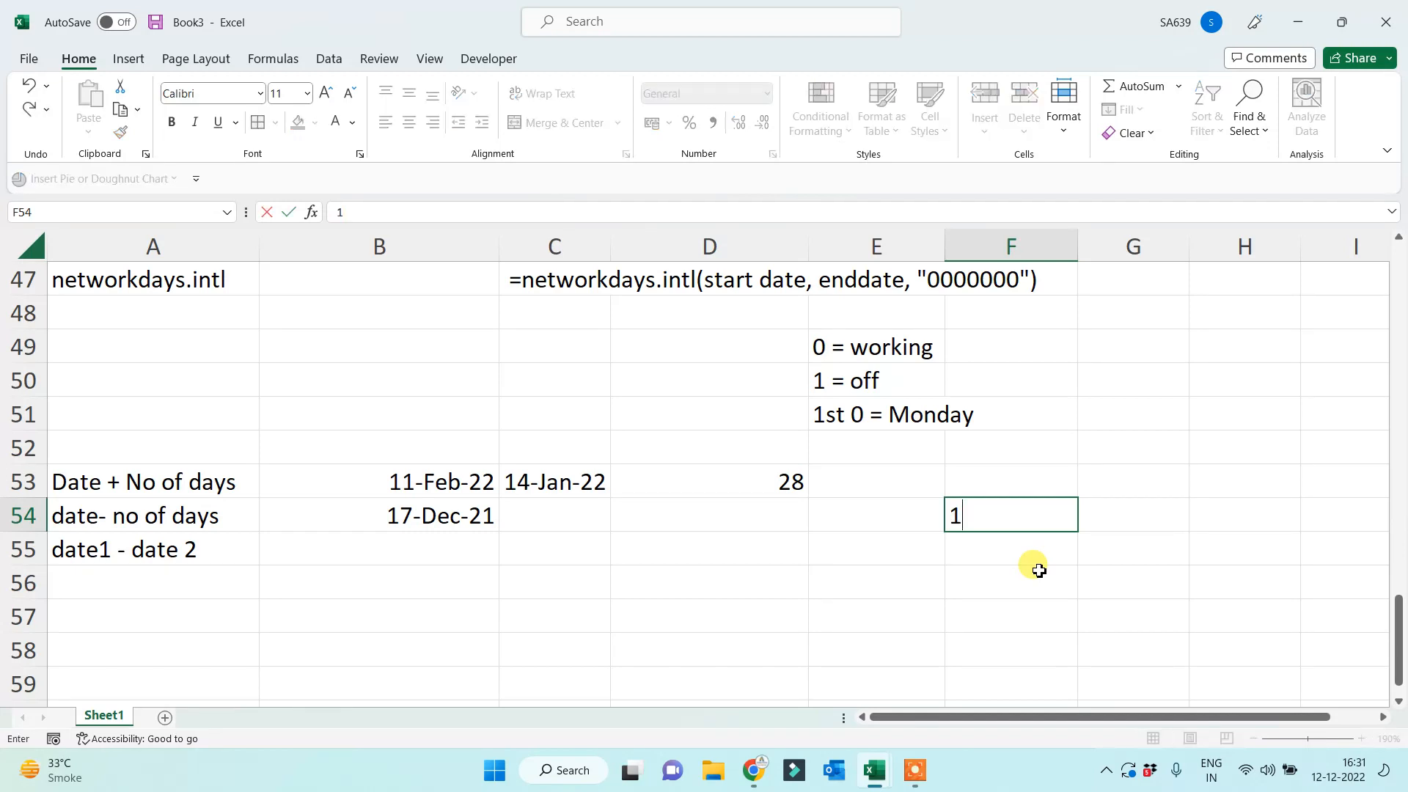
pyautogui.write('4 jan 2000')
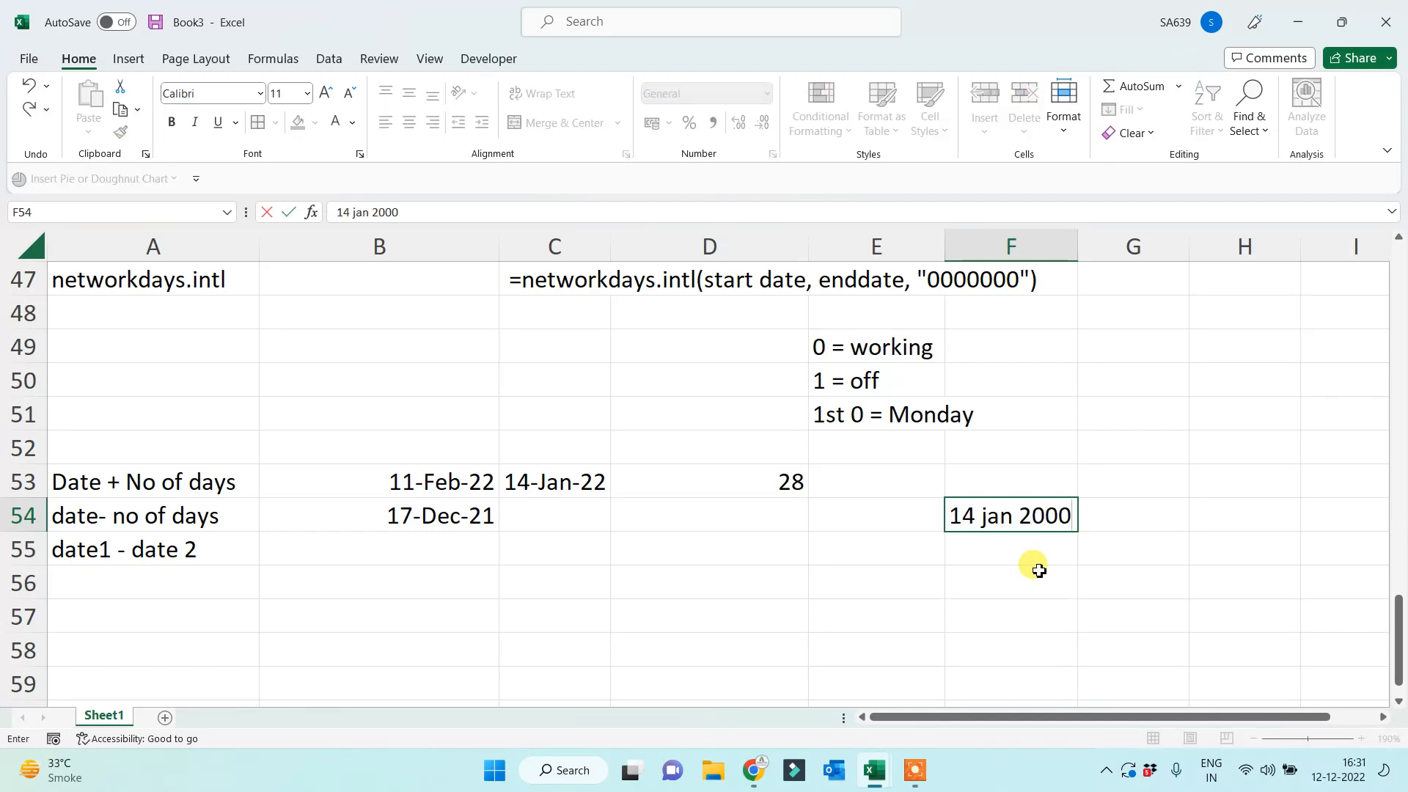
pyautogui.press('Return')
pyautogui.click(1126, 503)
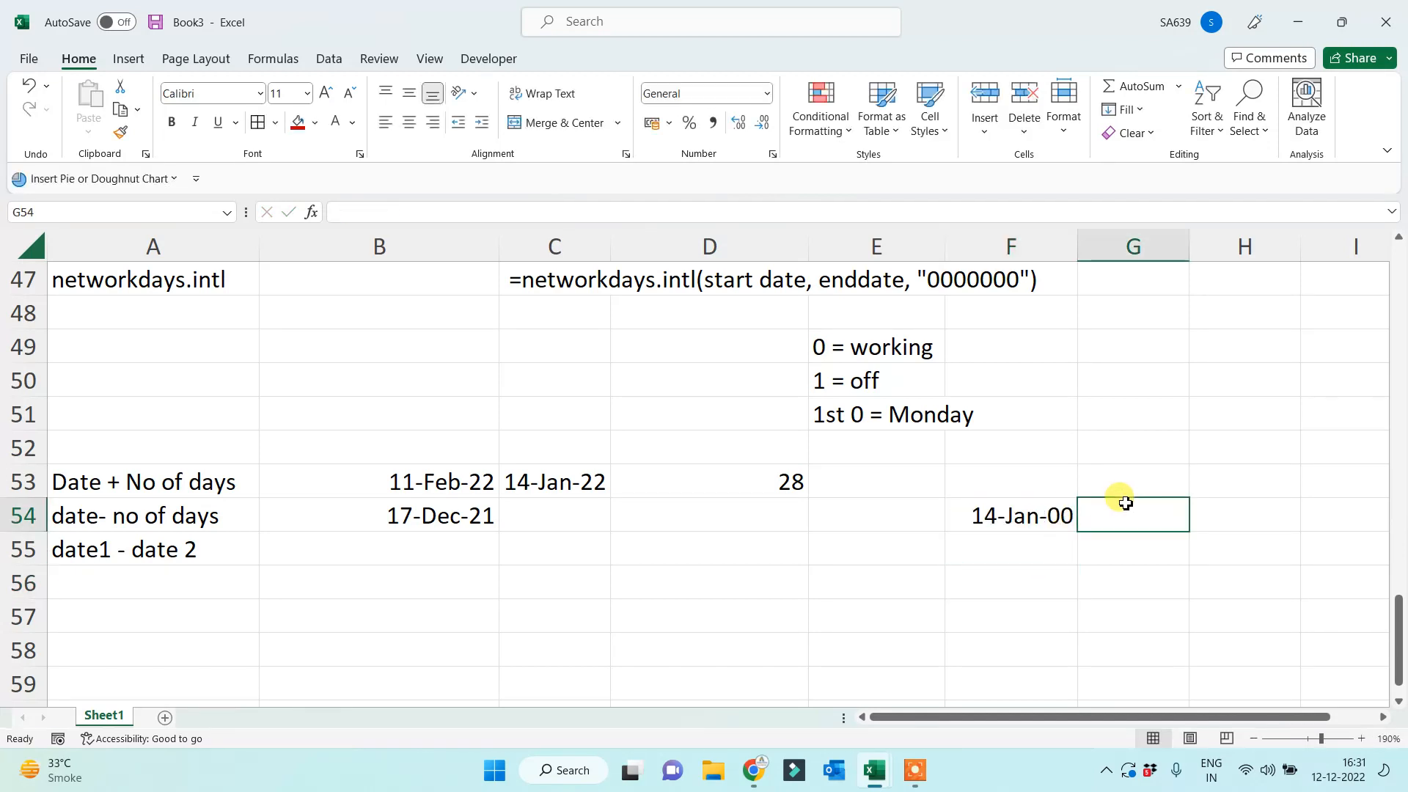
pyautogui.write('toda')
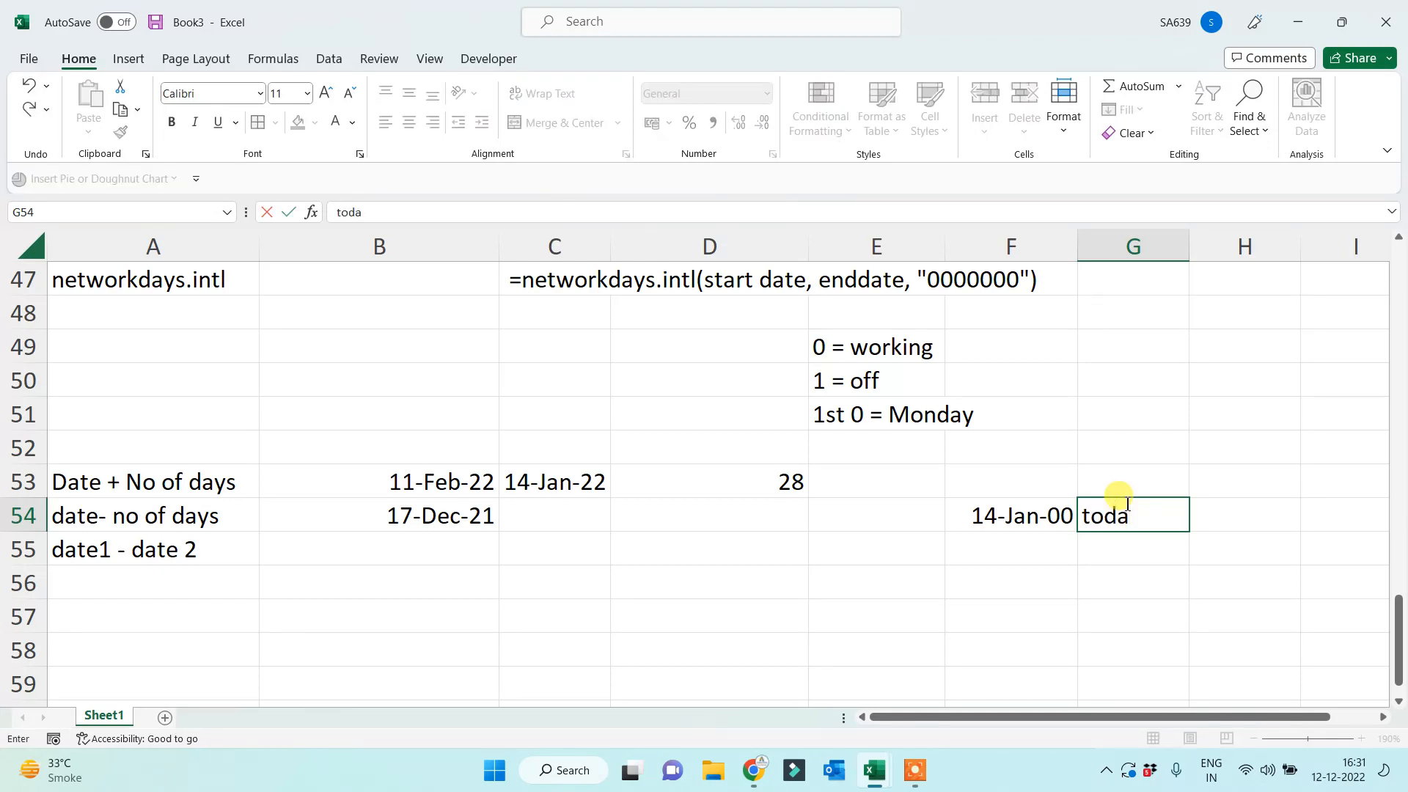
pyautogui.press('BackSpace')
pyautogui.press('BackSpace')
pyautogui.write('=to')
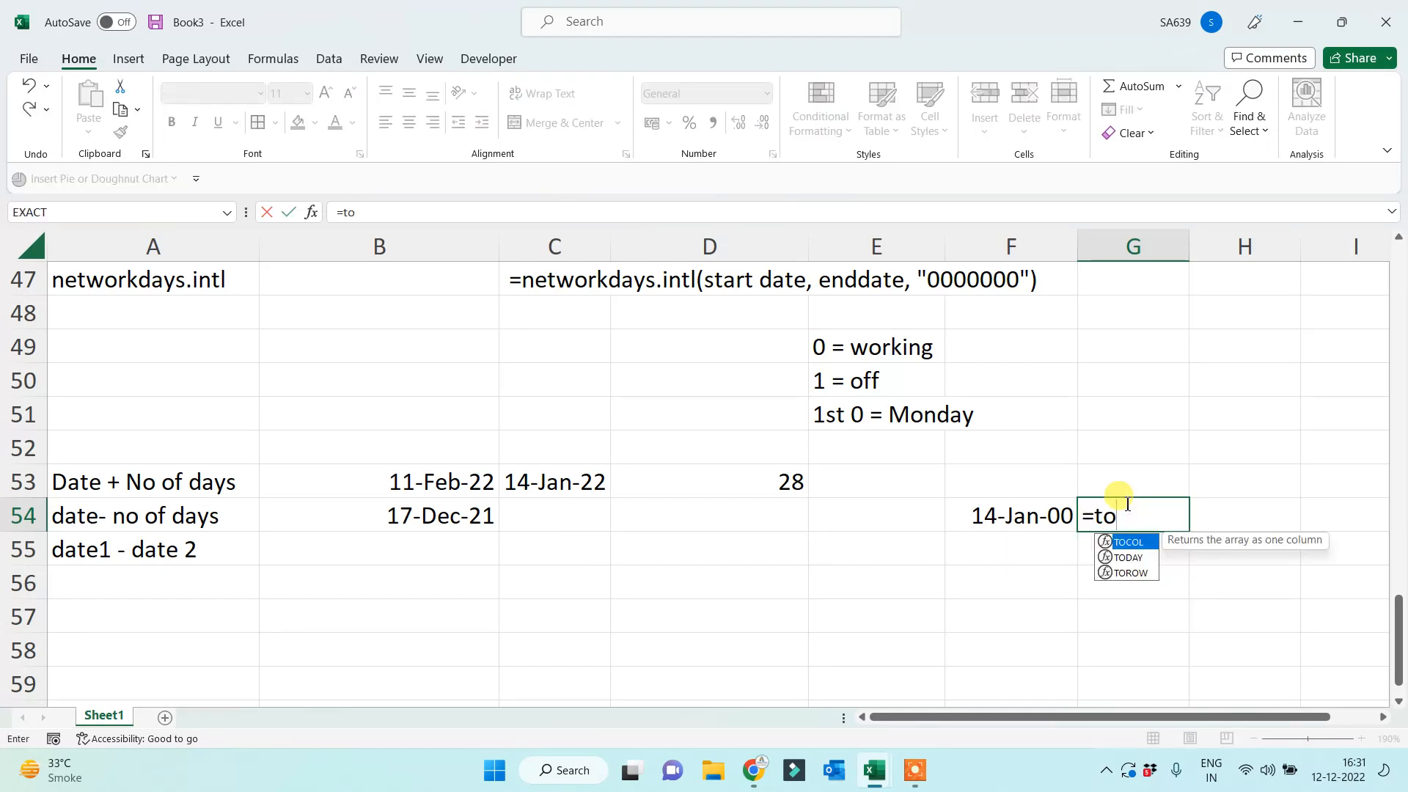
pyautogui.write('day()')
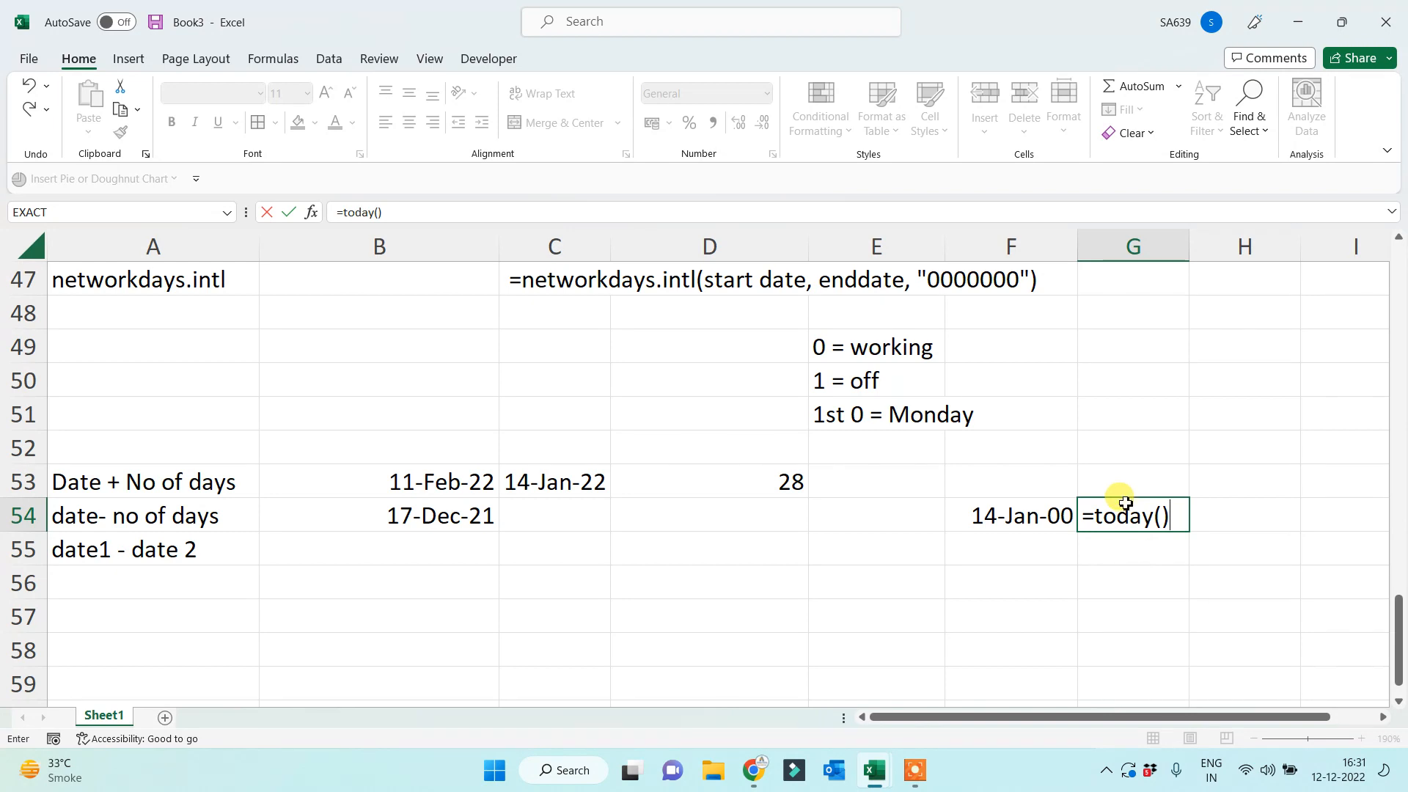
pyautogui.press('Return')
# Enter =G54-F54 in B55, returning 8368 days.
pyautogui.click(352, 557)
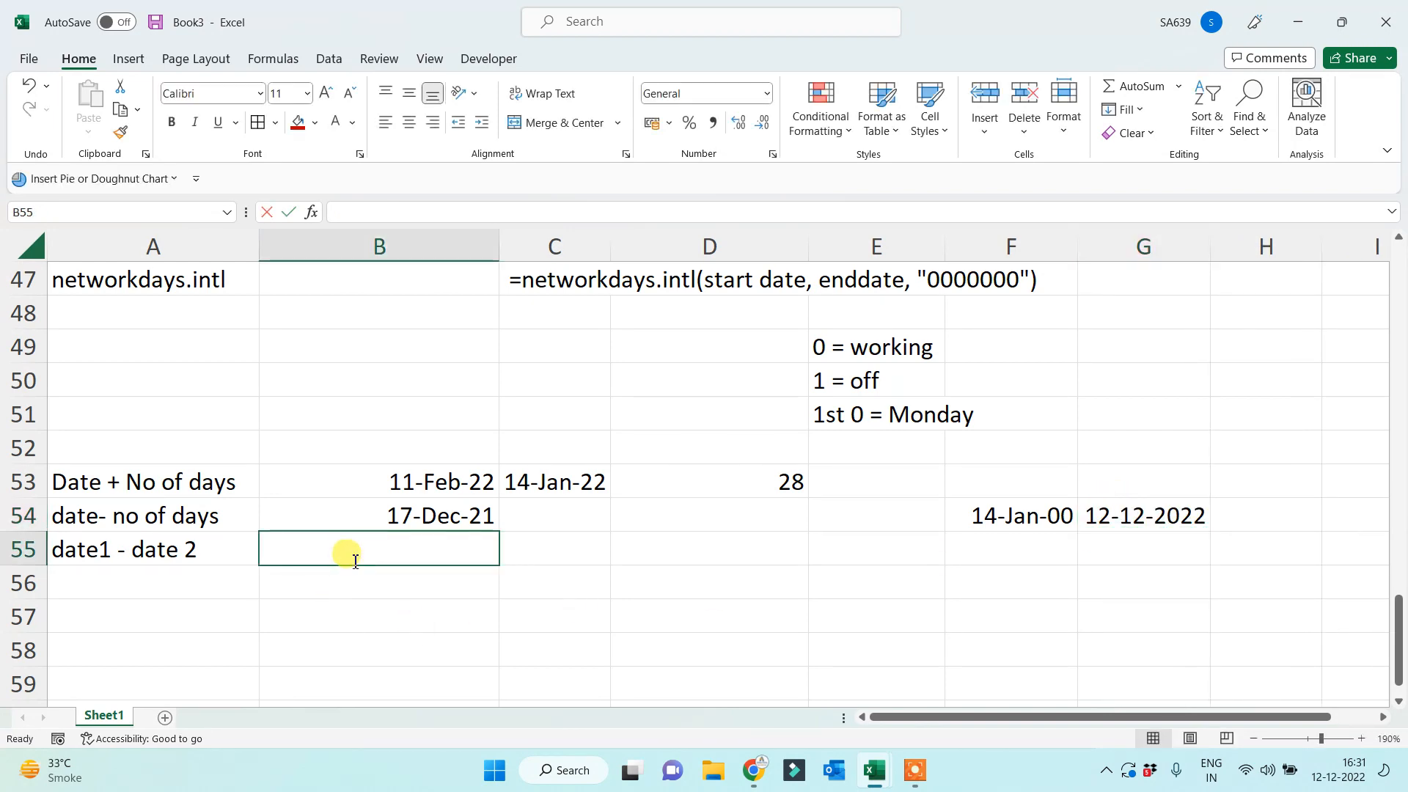
pyautogui.write('=')
pyautogui.click(1141, 513)
pyautogui.write('-')
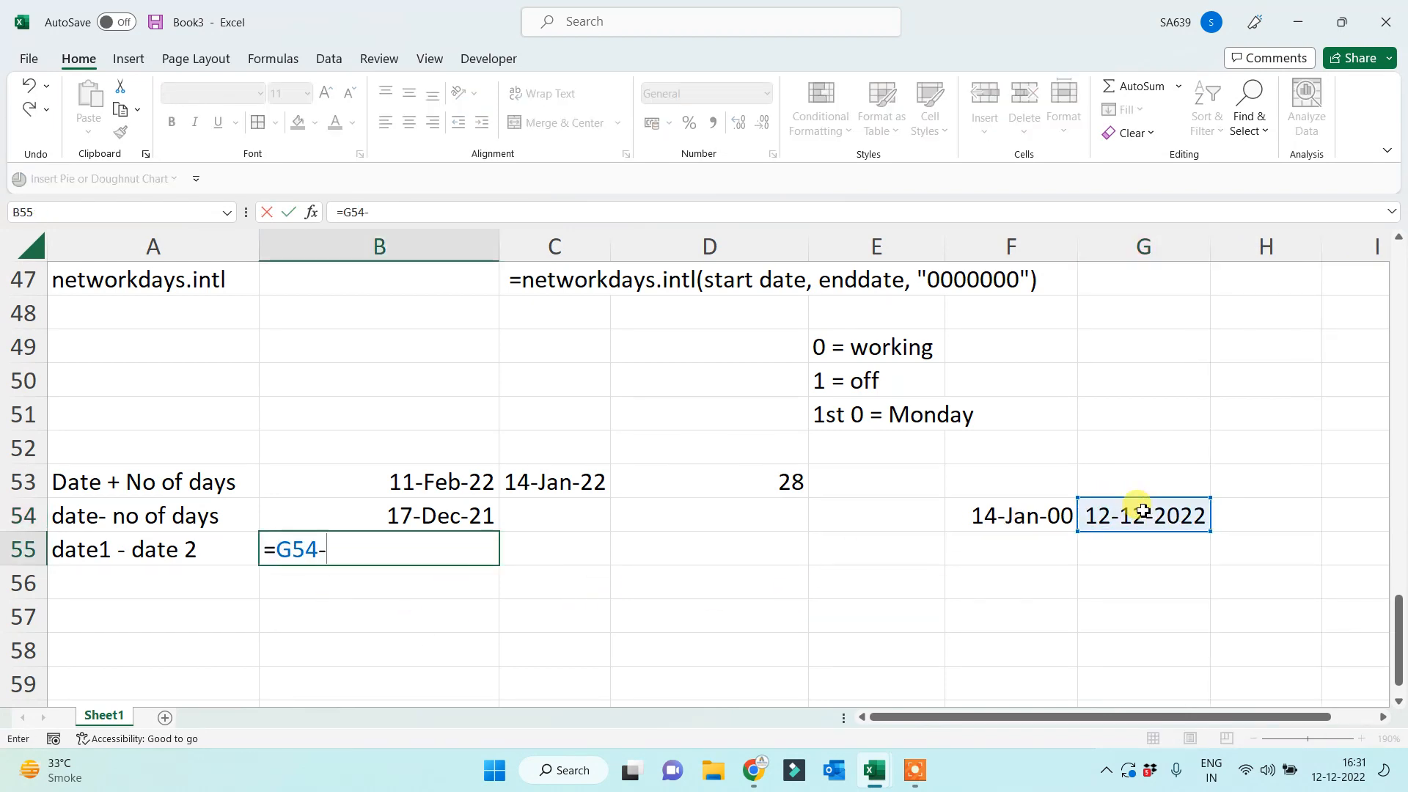
pyautogui.click(991, 520)
pyautogui.press('Return')
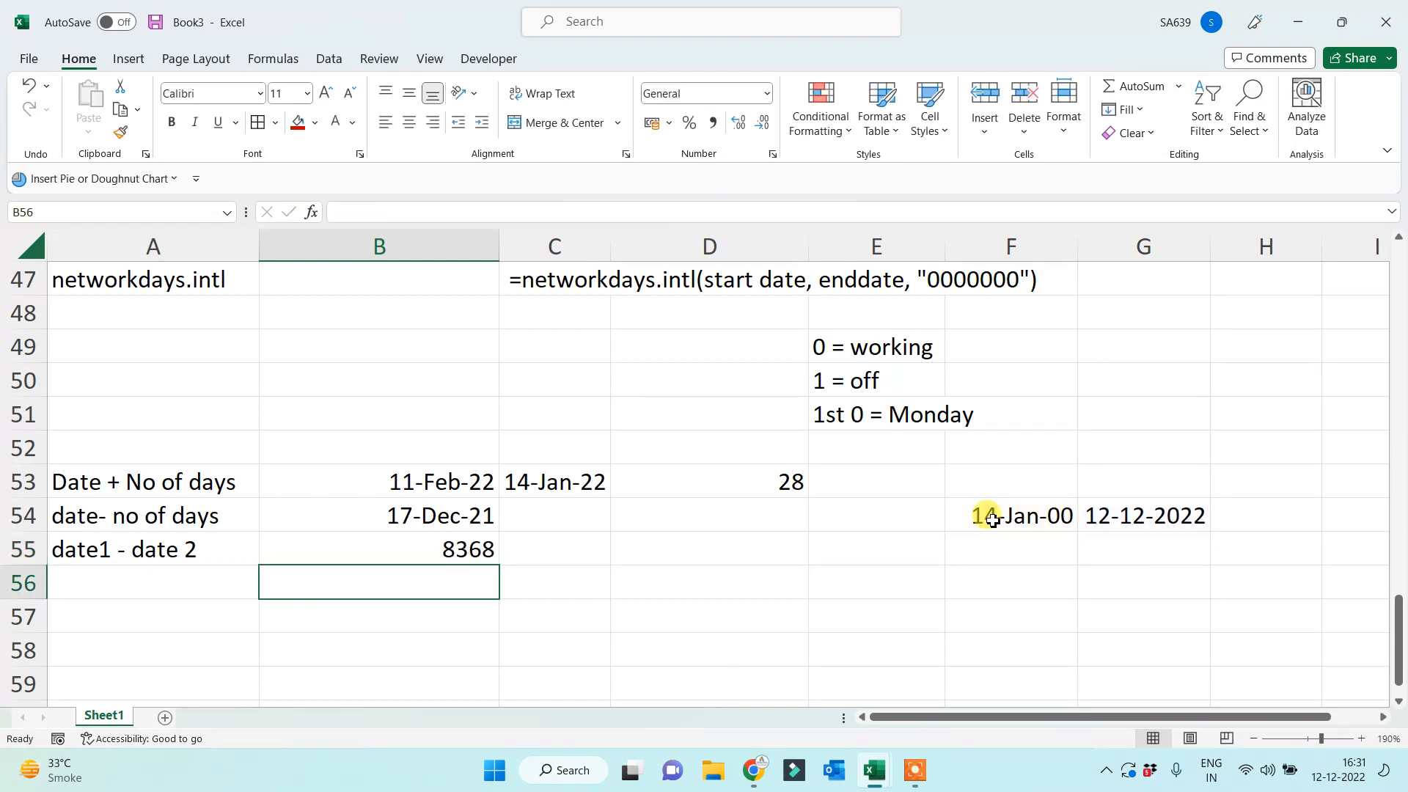
pyautogui.click(410, 544)
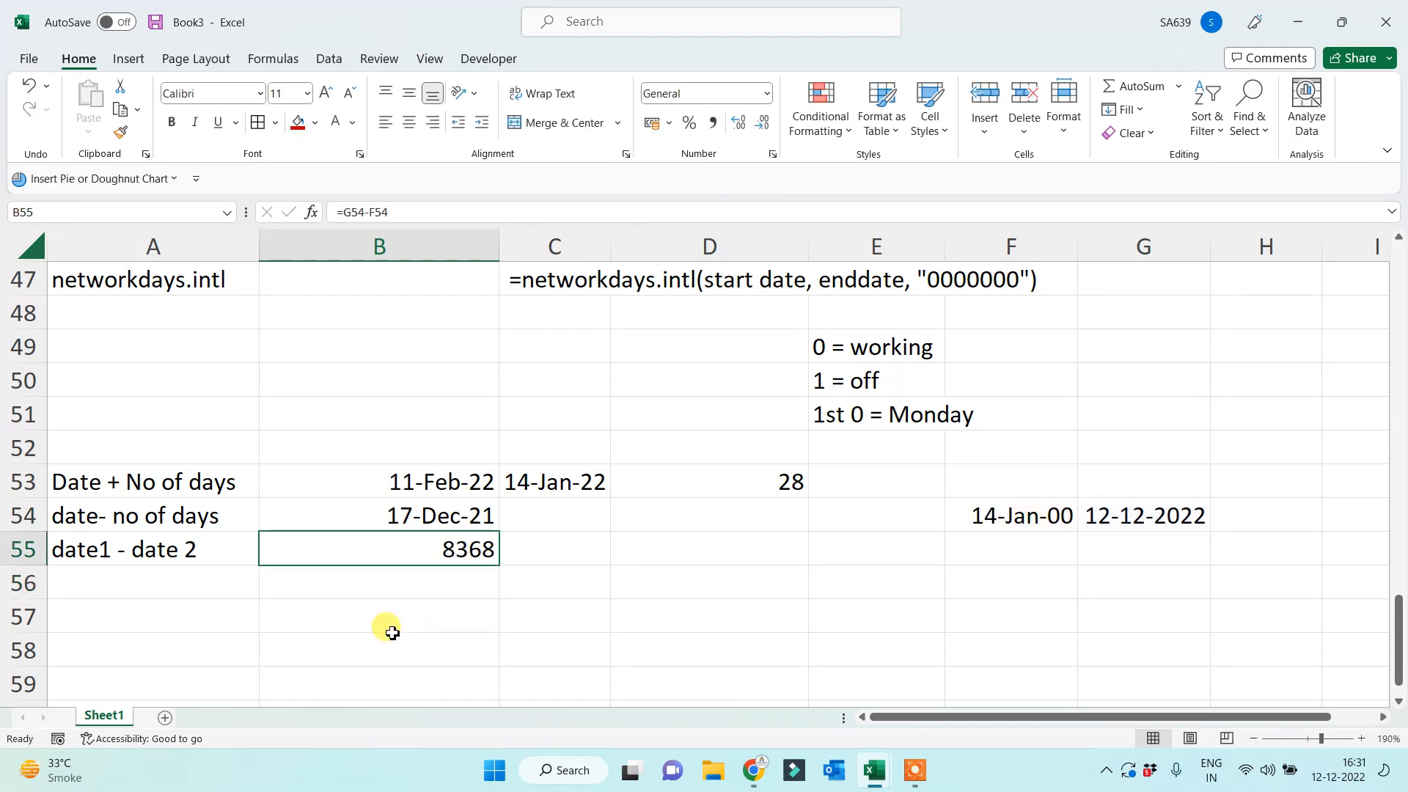
# Label A58 'datedif' and begin typing =datedif( in B58.
pyautogui.scroll(-2, 392, 632)
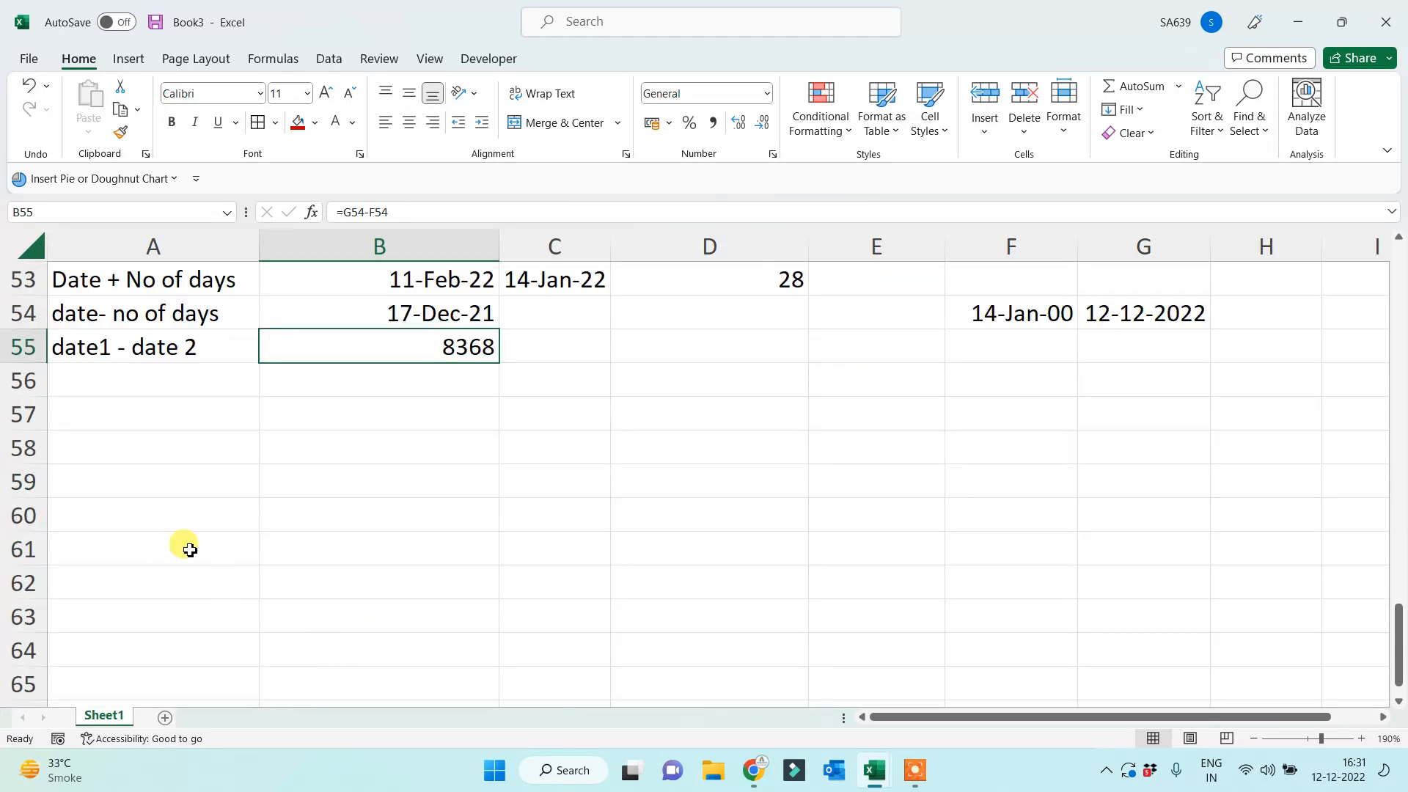
pyautogui.click(168, 453)
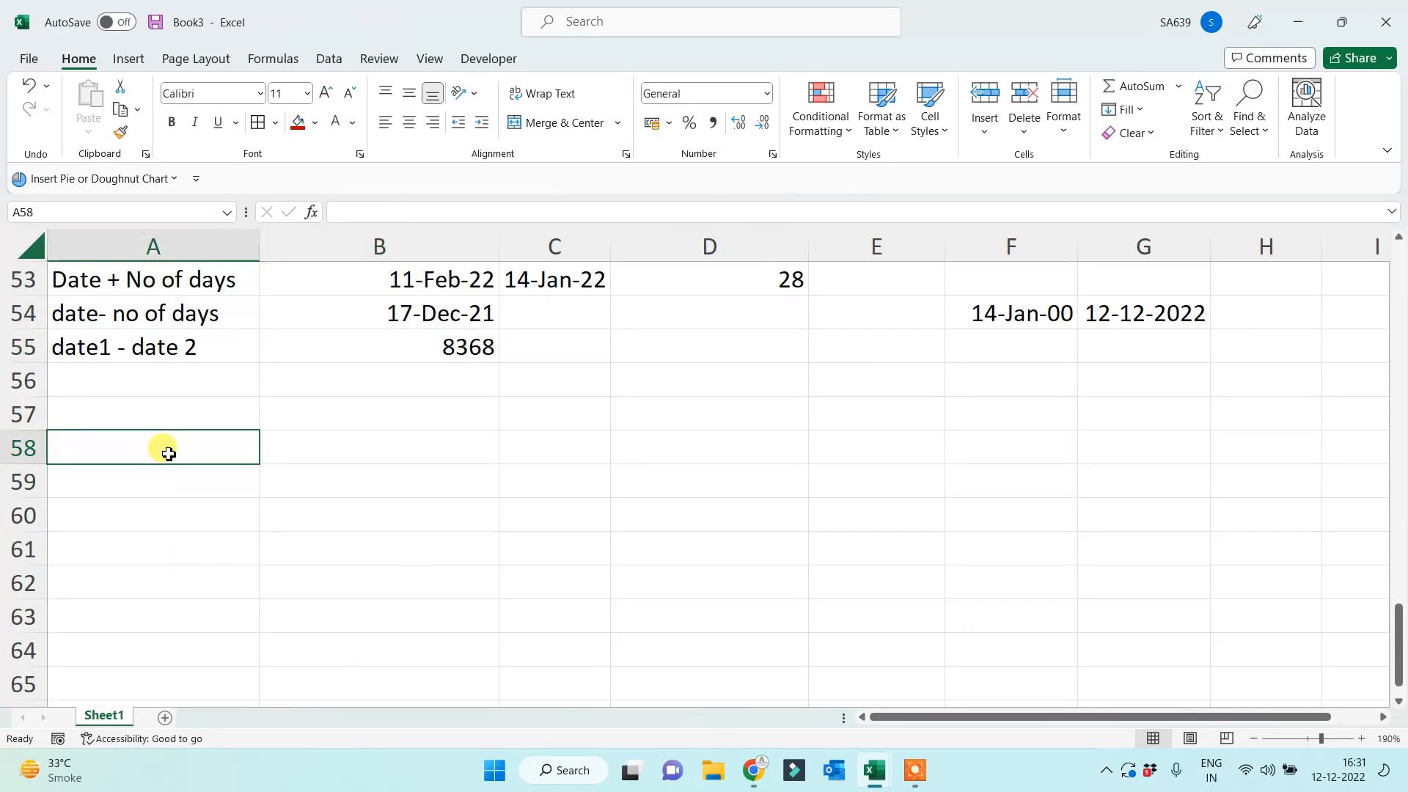
pyautogui.write('datedif')
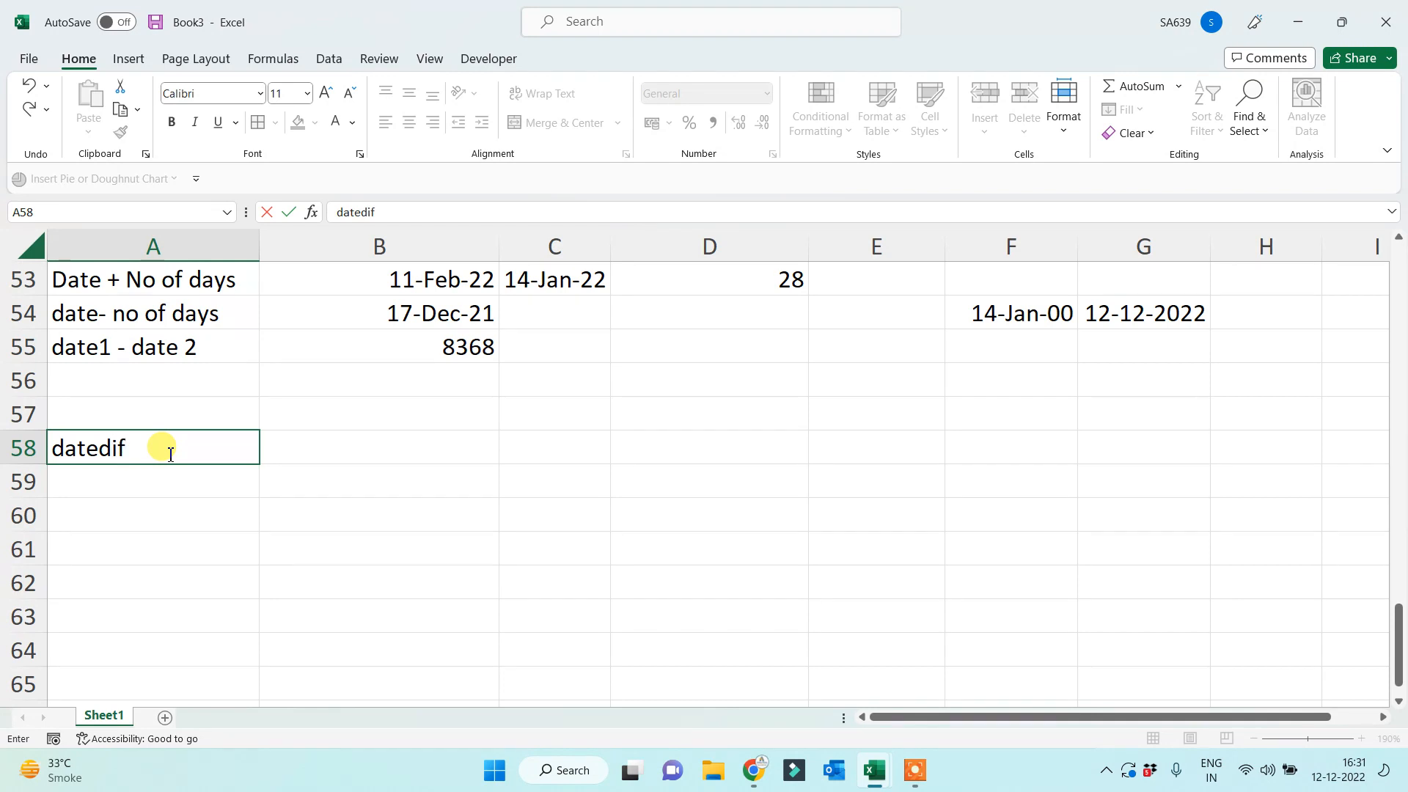
pyautogui.press('Return')
pyautogui.click(294, 442)
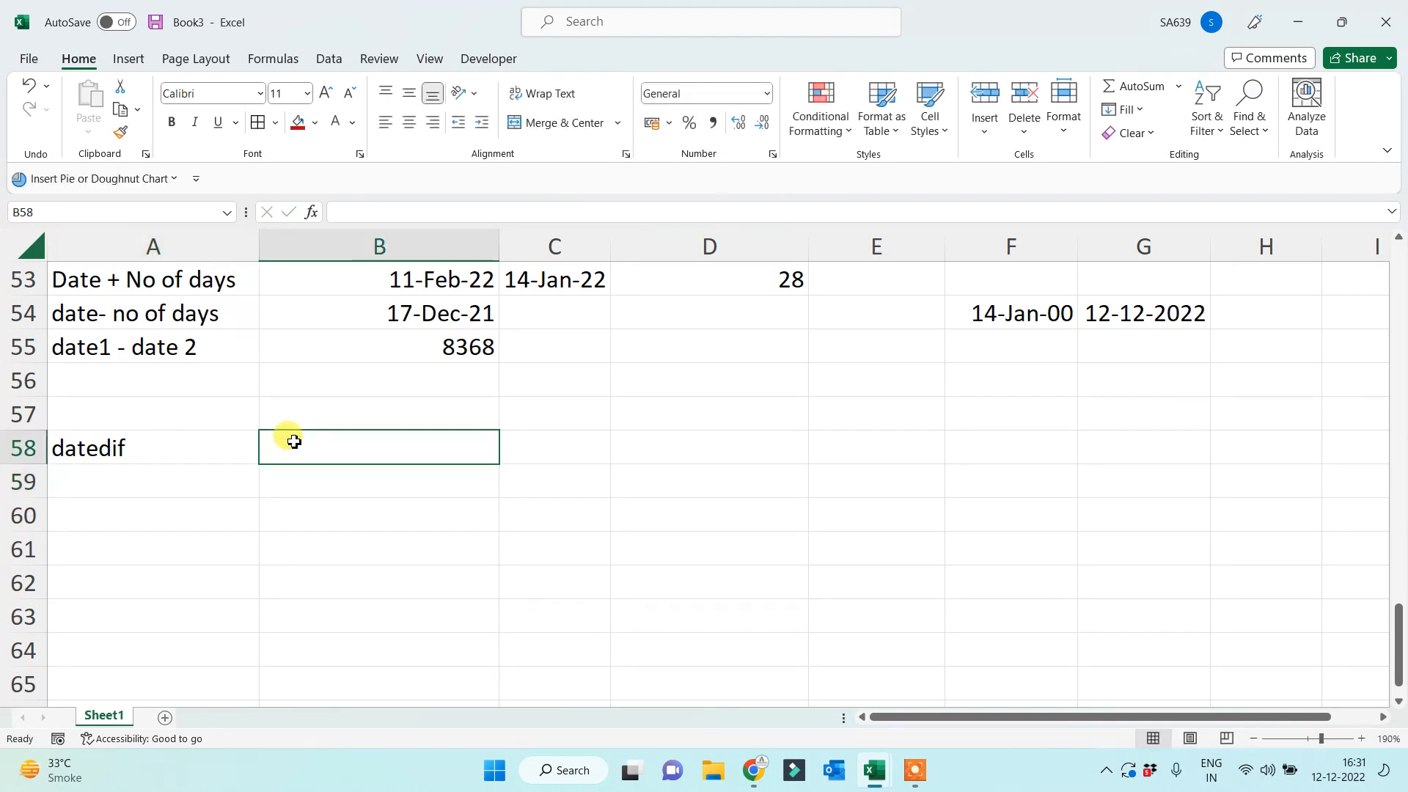
pyautogui.write('=')
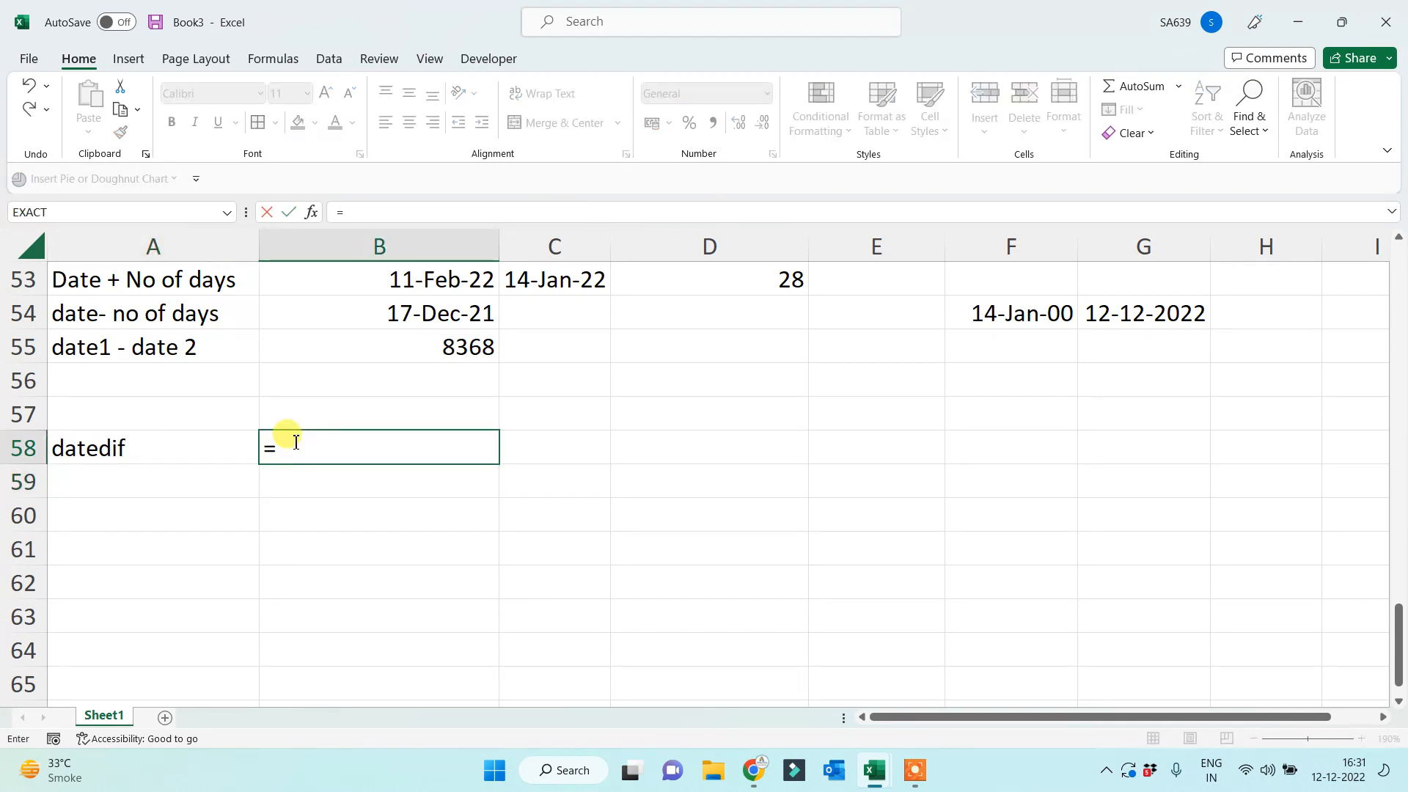
pyautogui.write('datedif')
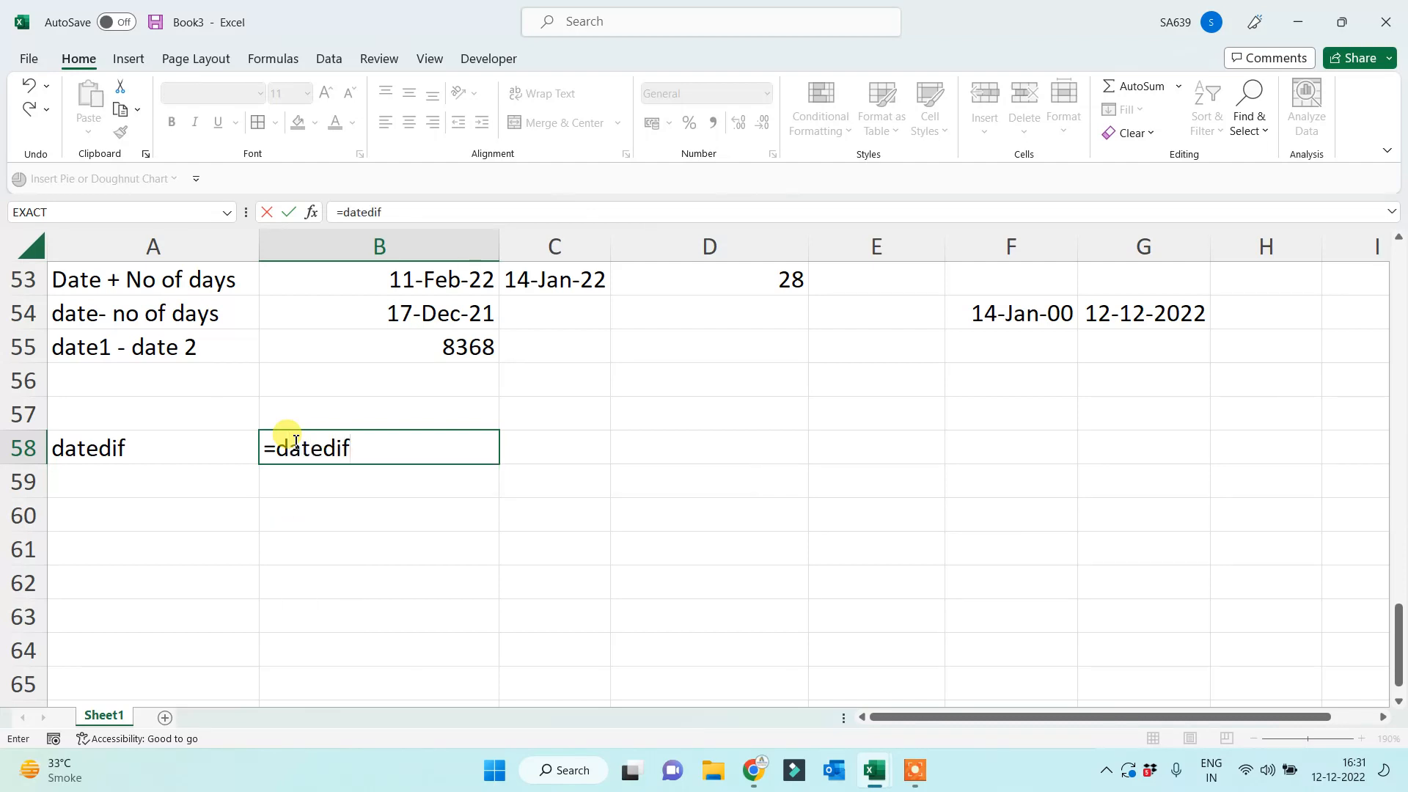
pyautogui.write('(')
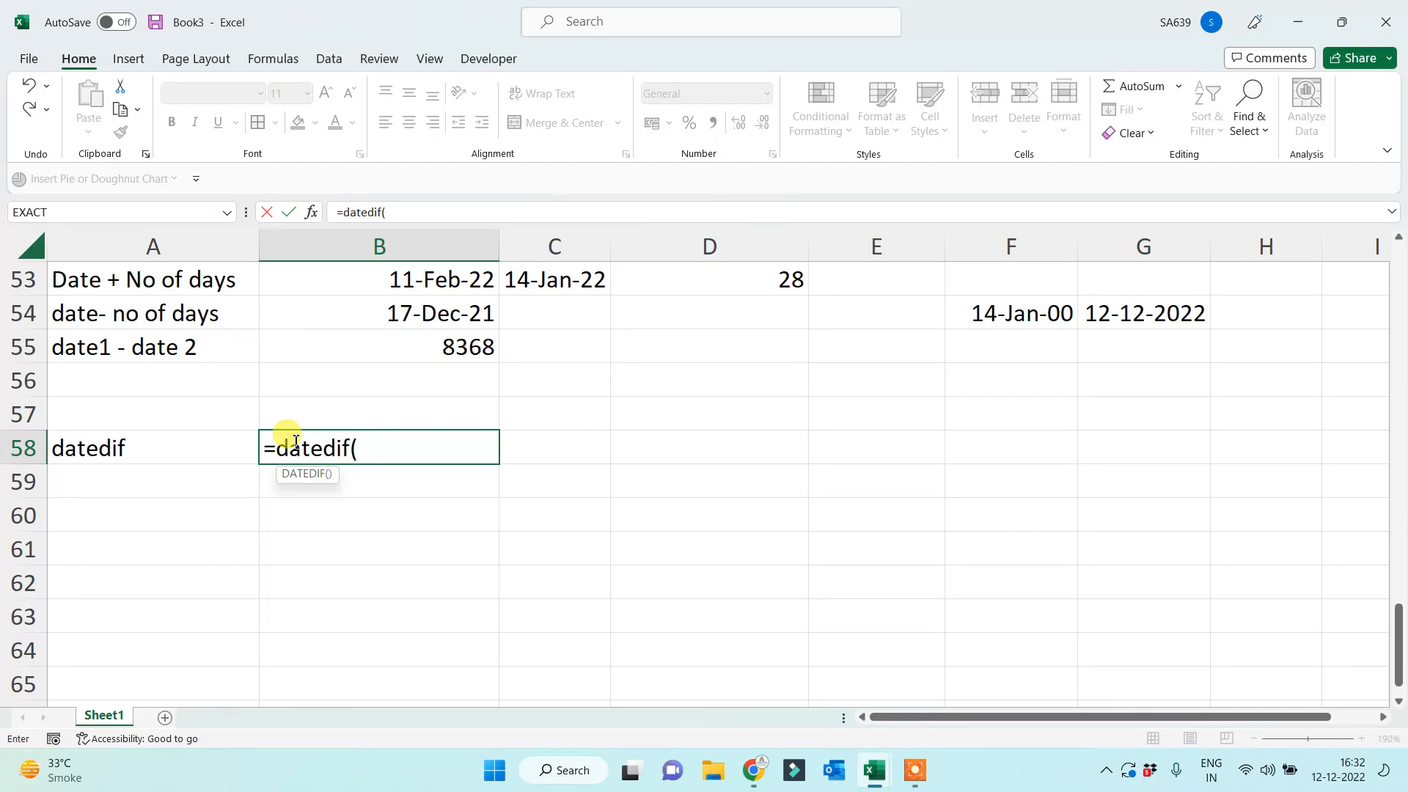
# Enter the syntax note =datedif(start date, end date, format) in B58, kept as text rather than a formula.
pyautogui.write('stat')
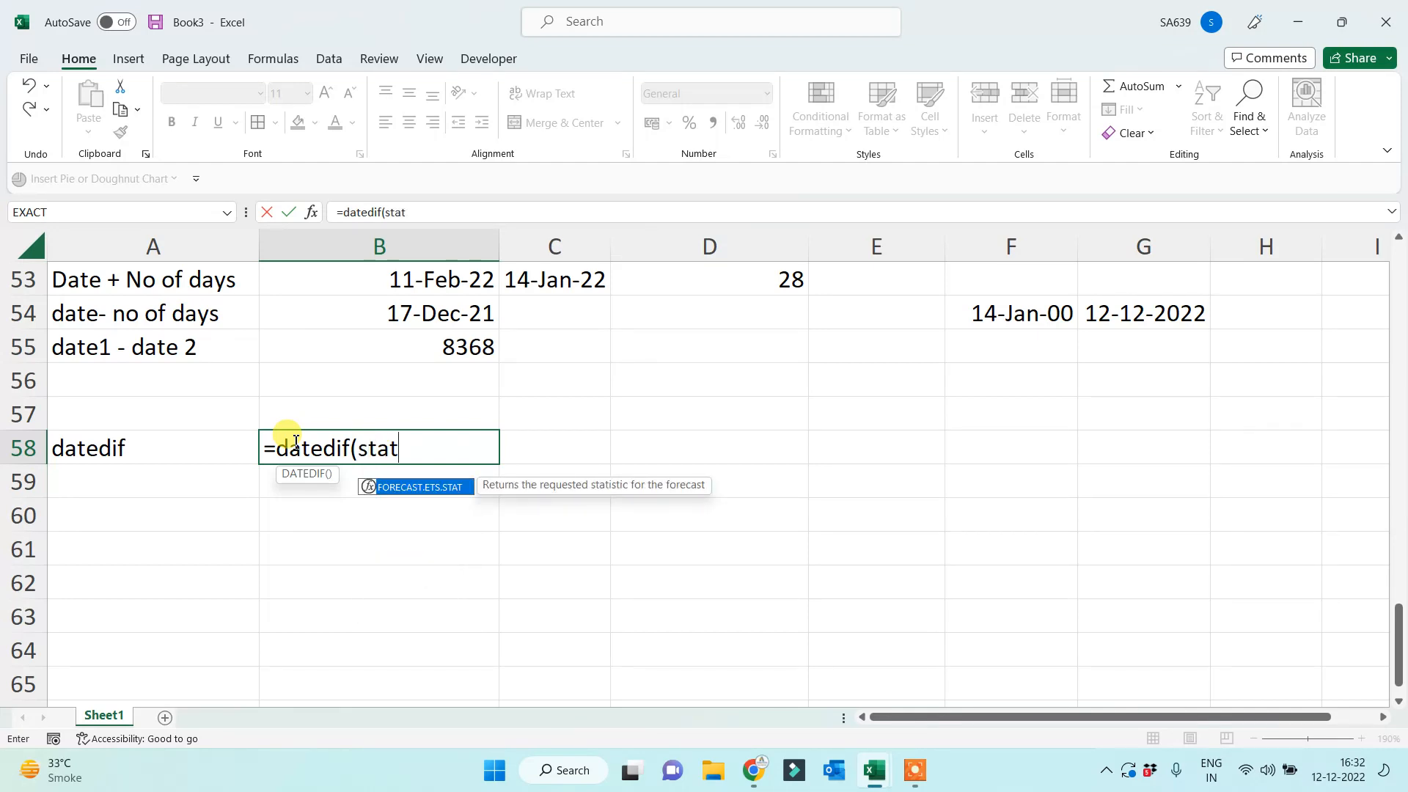
pyautogui.press('BackSpace')
pyautogui.write('rt date')
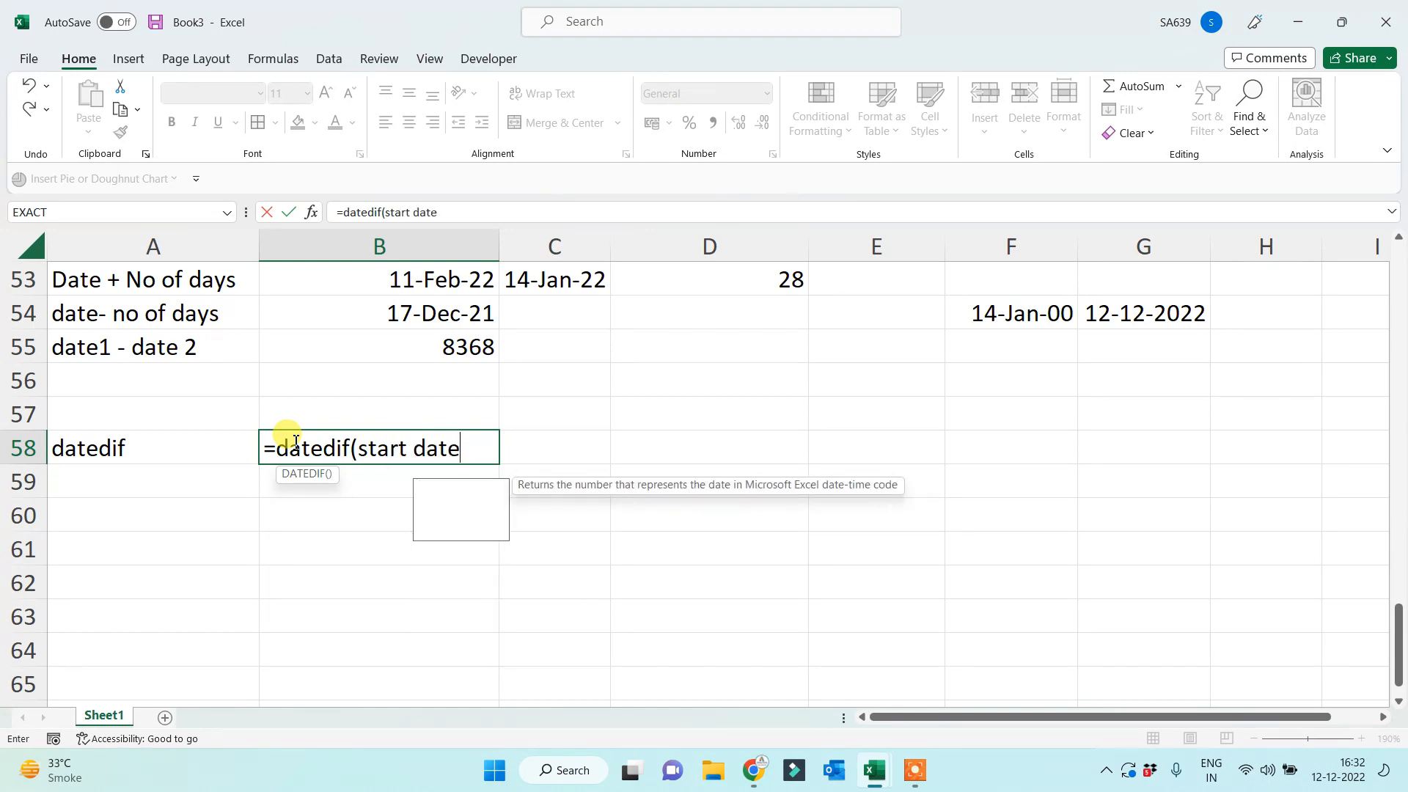
pyautogui.write(', end date, ')
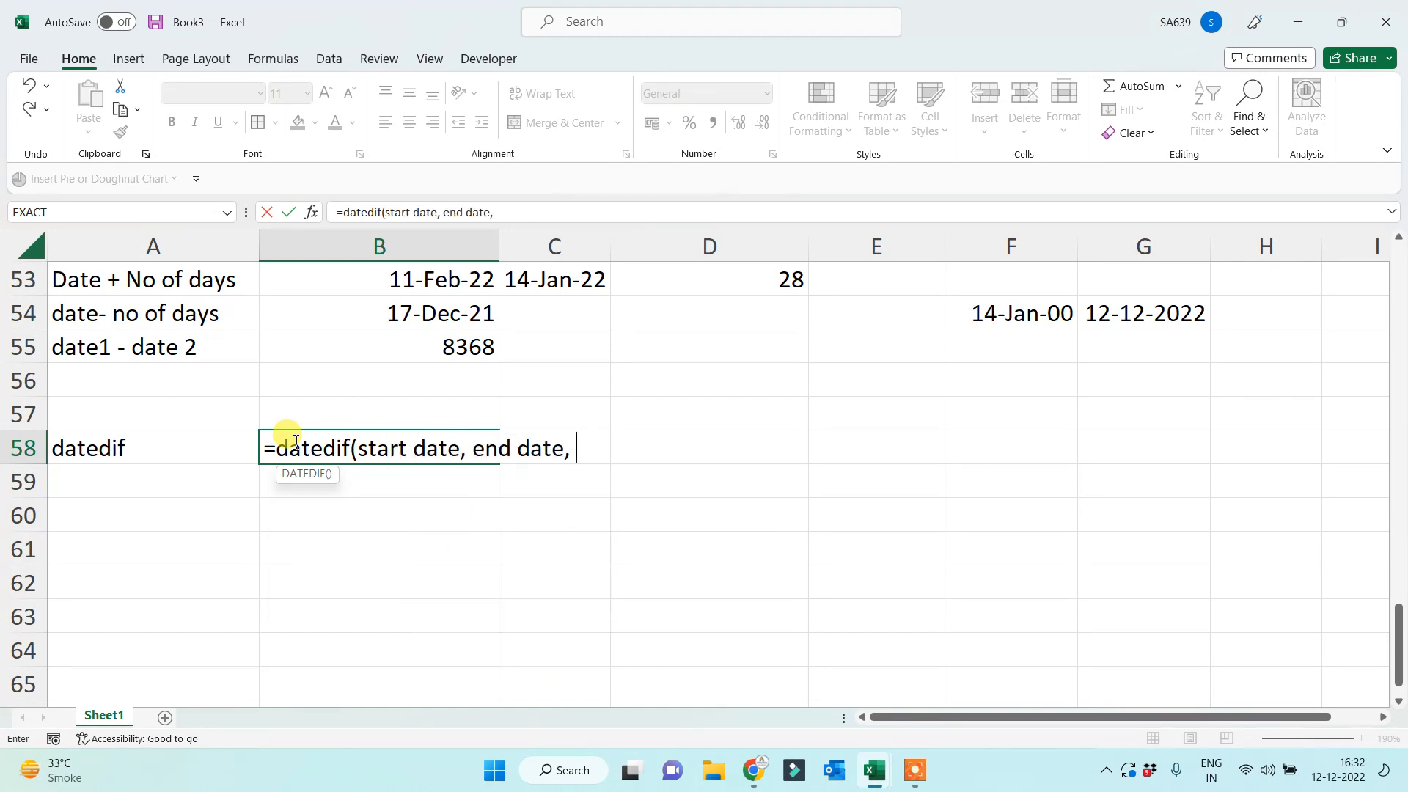
pyautogui.write('format)')
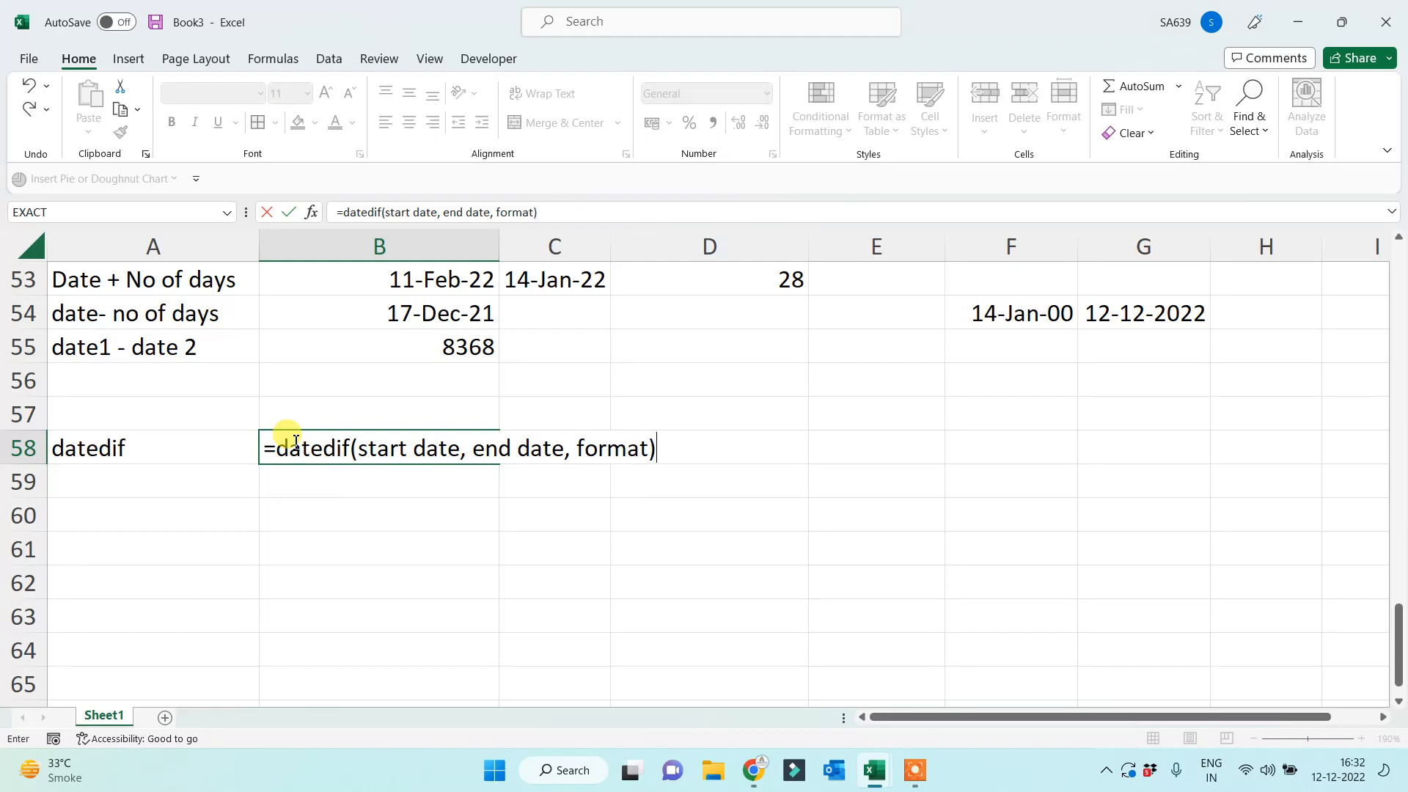
pyautogui.click(253, 445)
pyautogui.press('Delete')
pyautogui.click(293, 503)
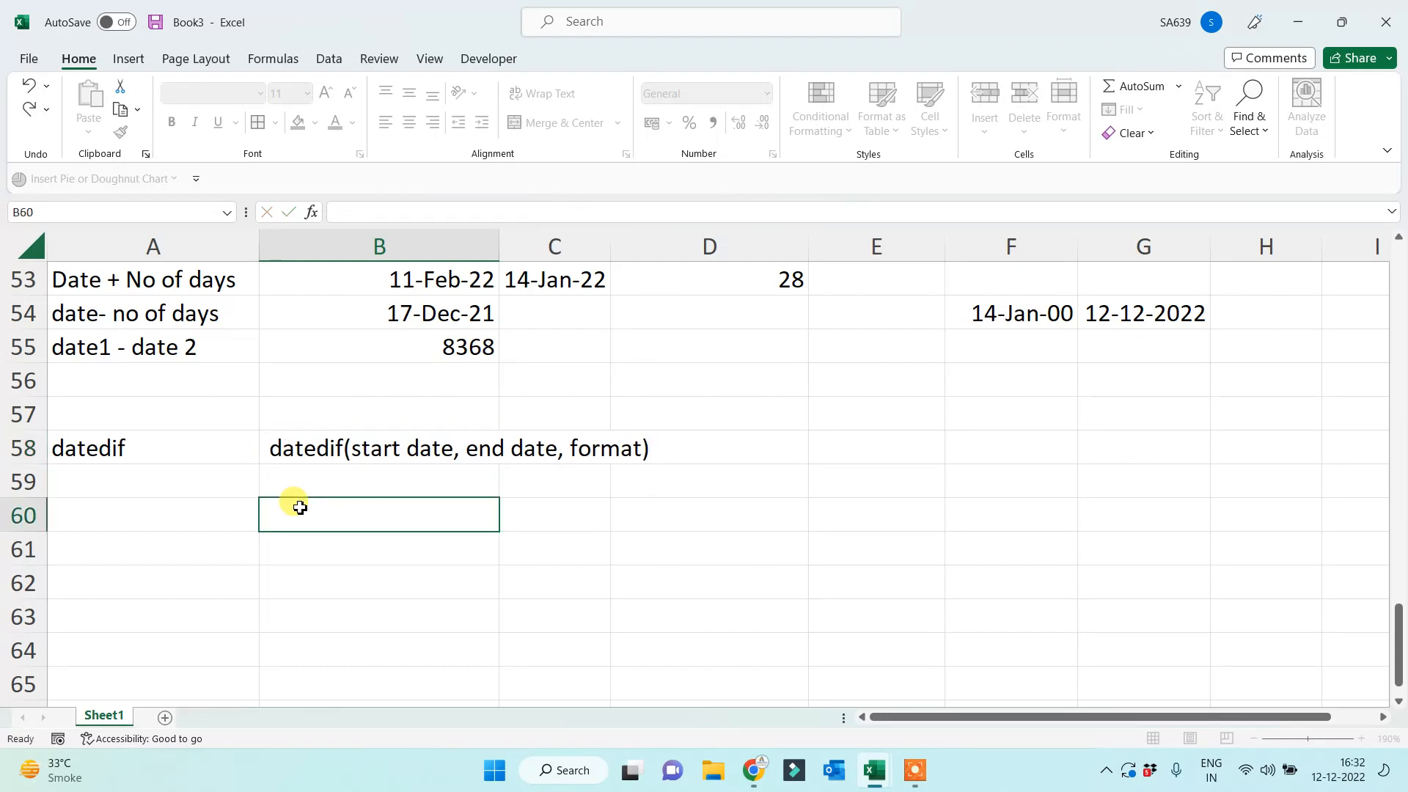
pyautogui.doubleClick(264, 450)
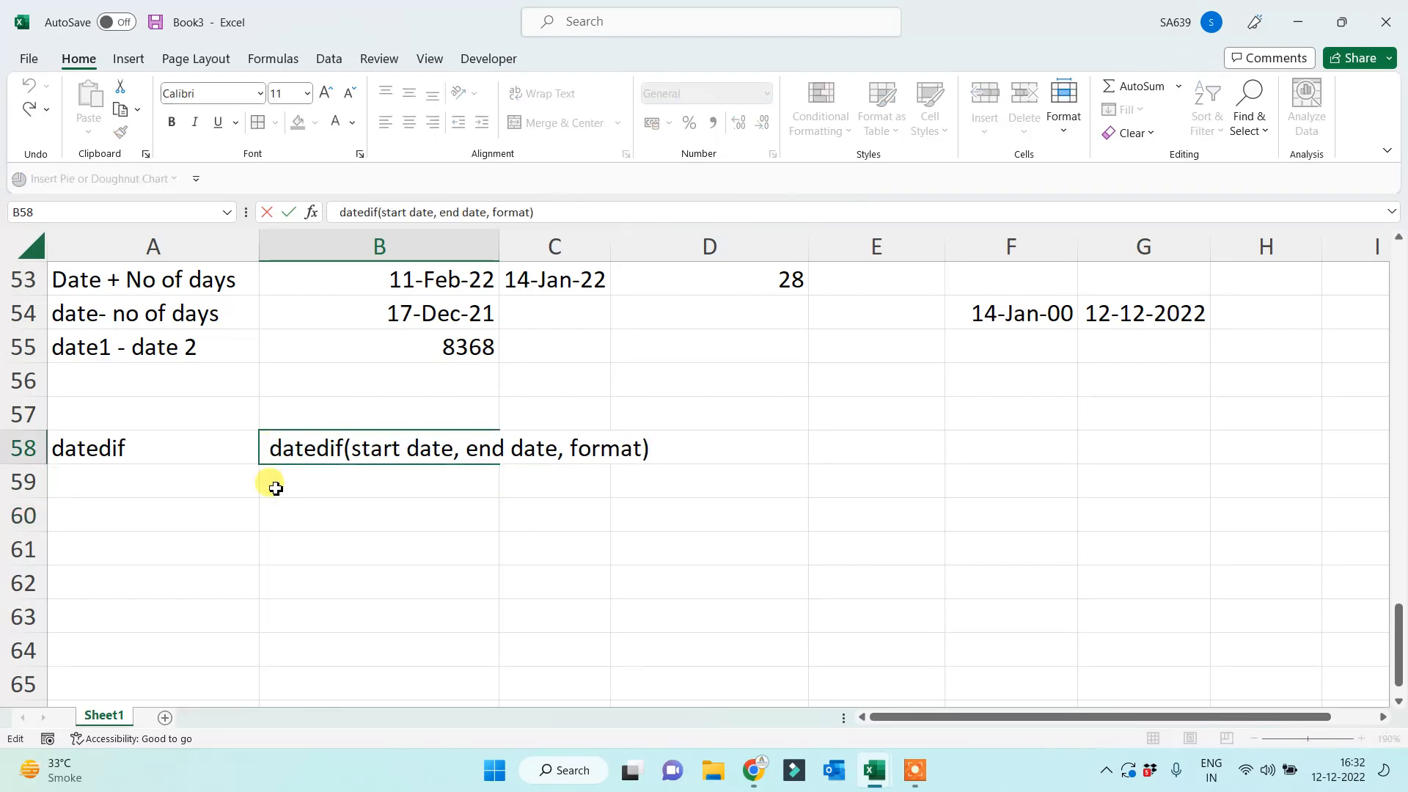
pyautogui.write('=')
pyautogui.click(344, 504)
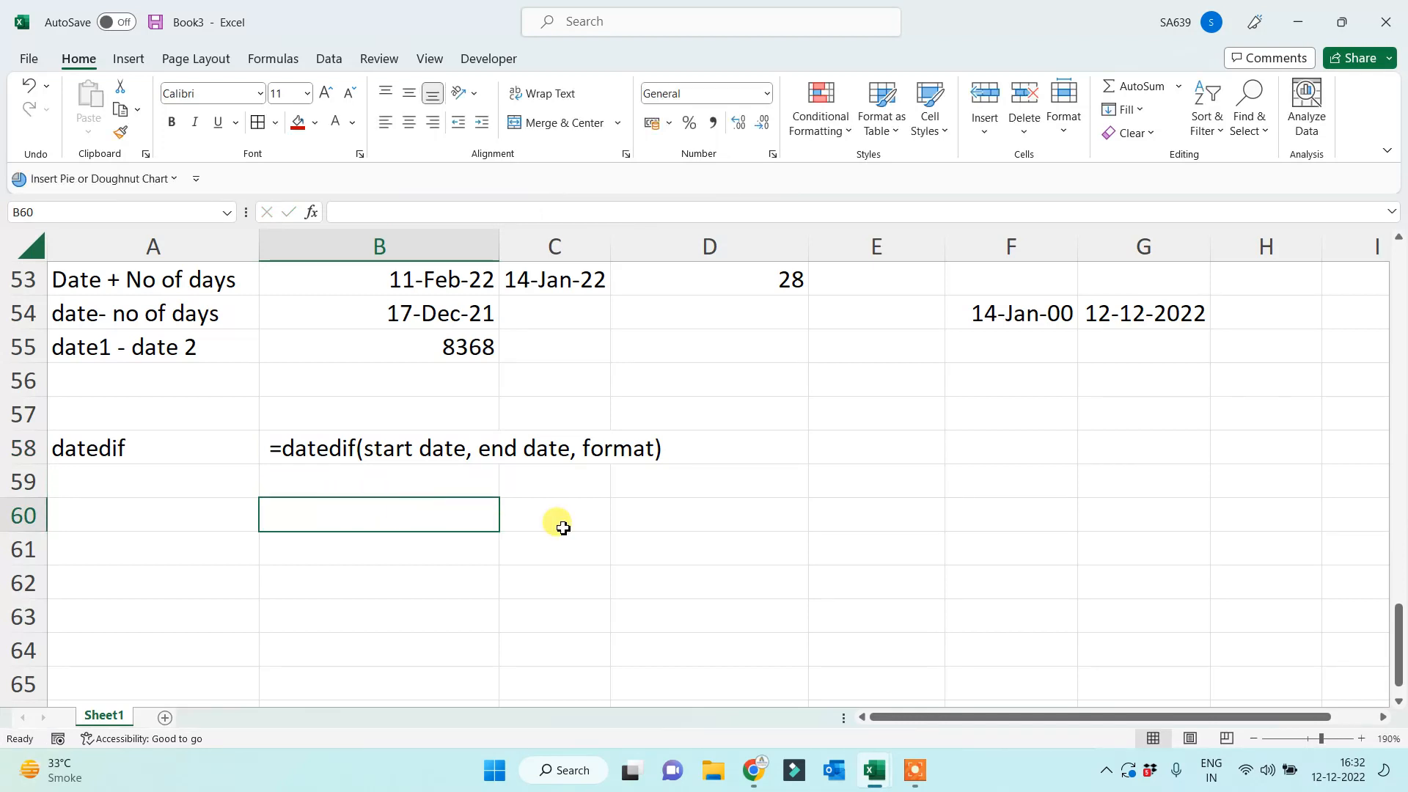
pyautogui.click(527, 524)
# List the heading format and the codes d, m, y, ym, md down column C from C60.
pyautogui.write('format')
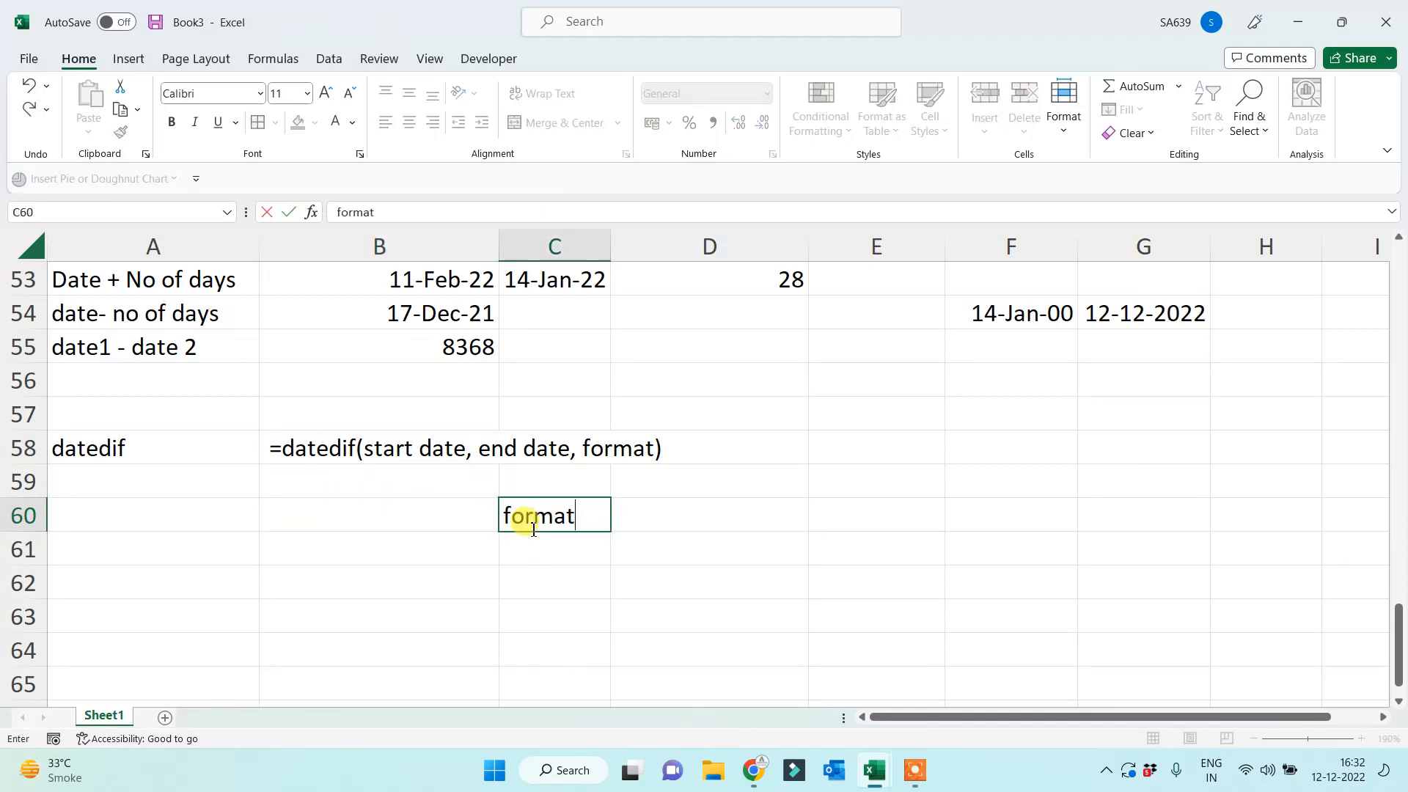
pyautogui.press('Return')
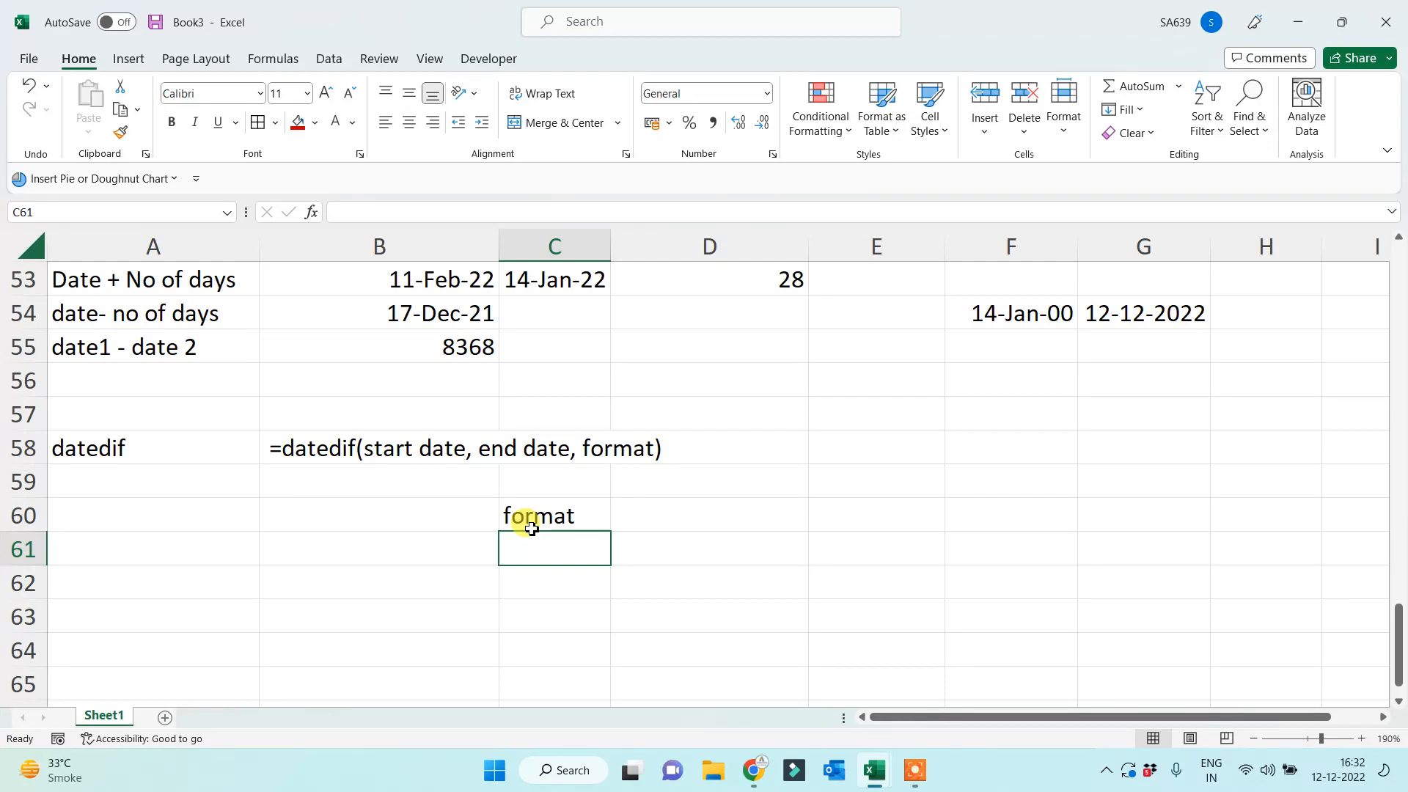
pyautogui.write('d')
pyautogui.press('Return')
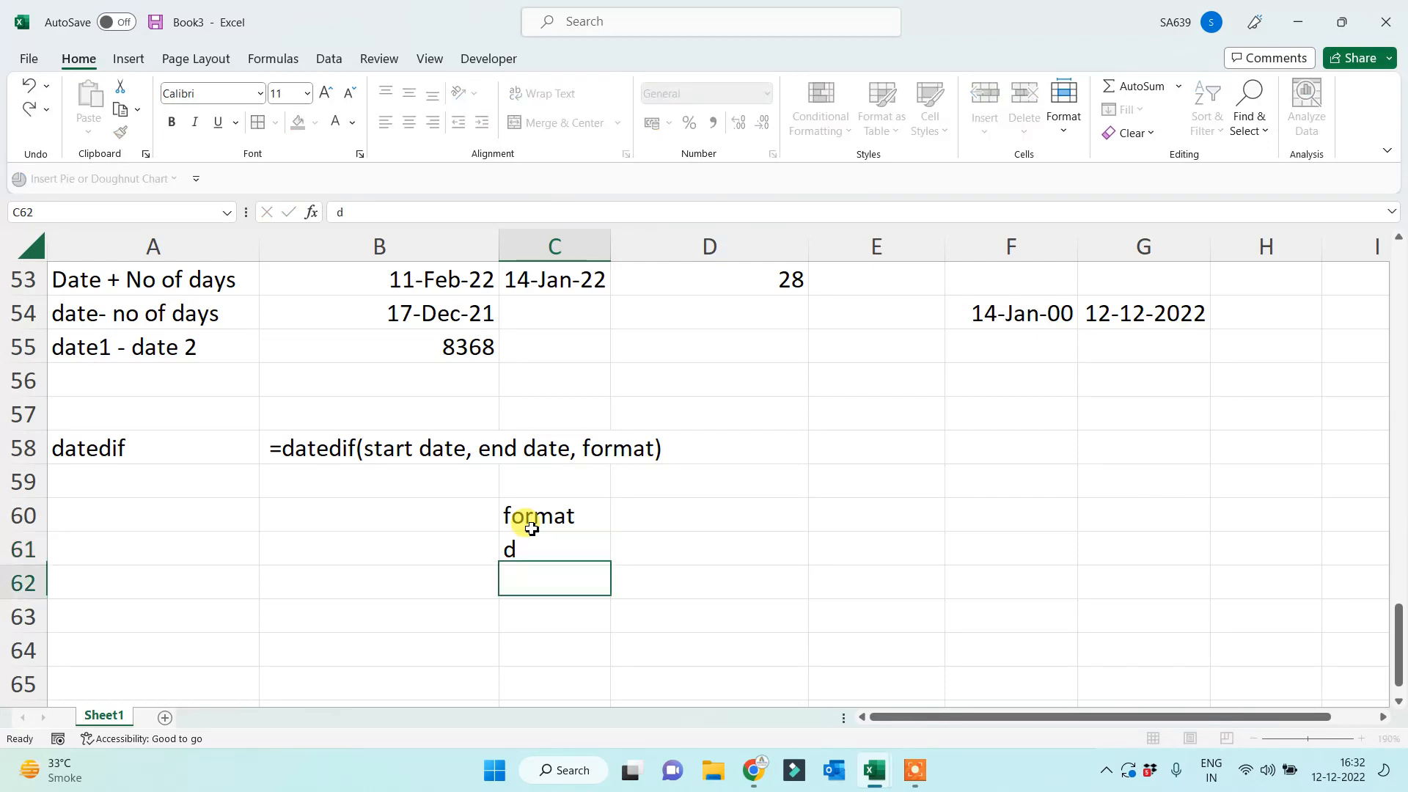
pyautogui.write('m')
pyautogui.press('Return')
pyautogui.write('y')
pyautogui.press('Return')
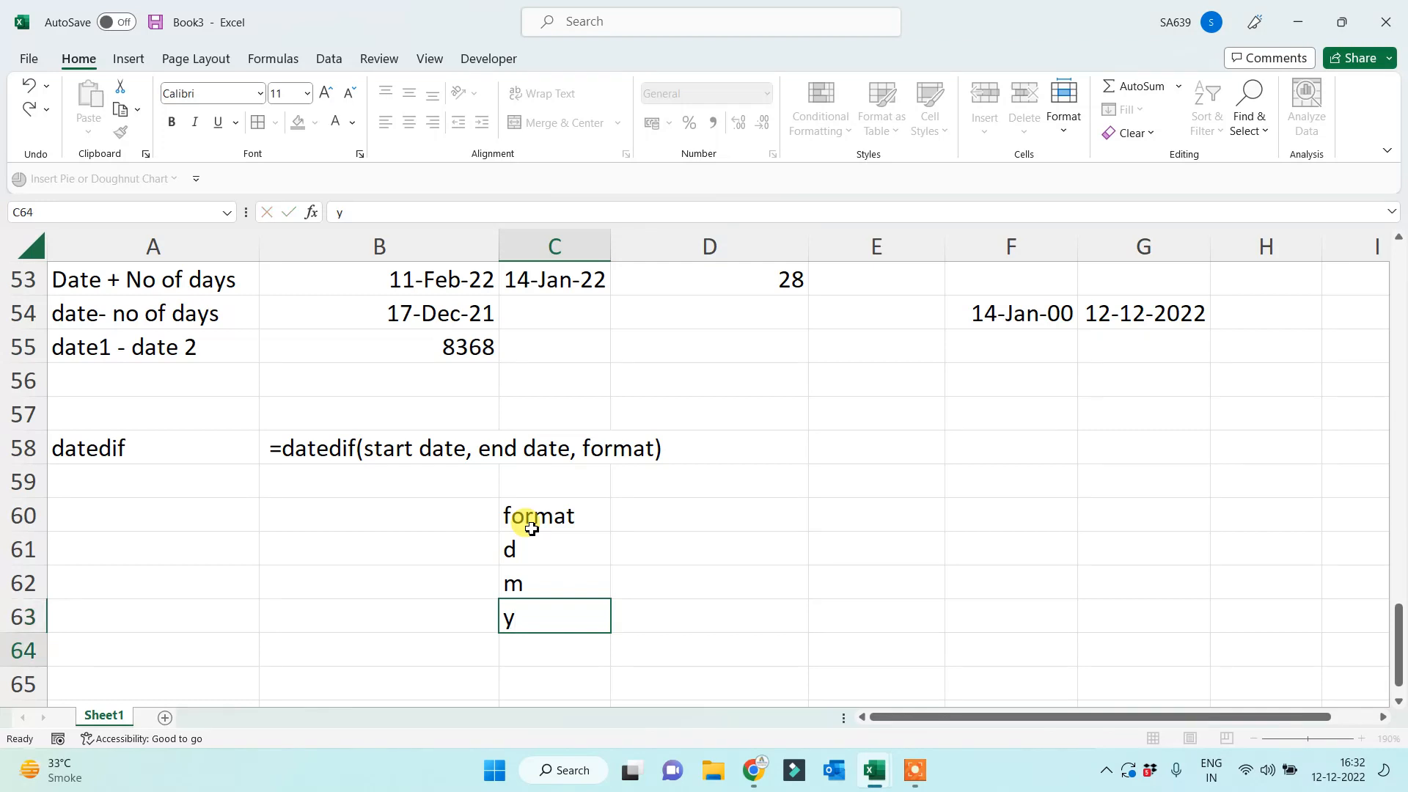
pyautogui.write('ym')
pyautogui.press('Return')
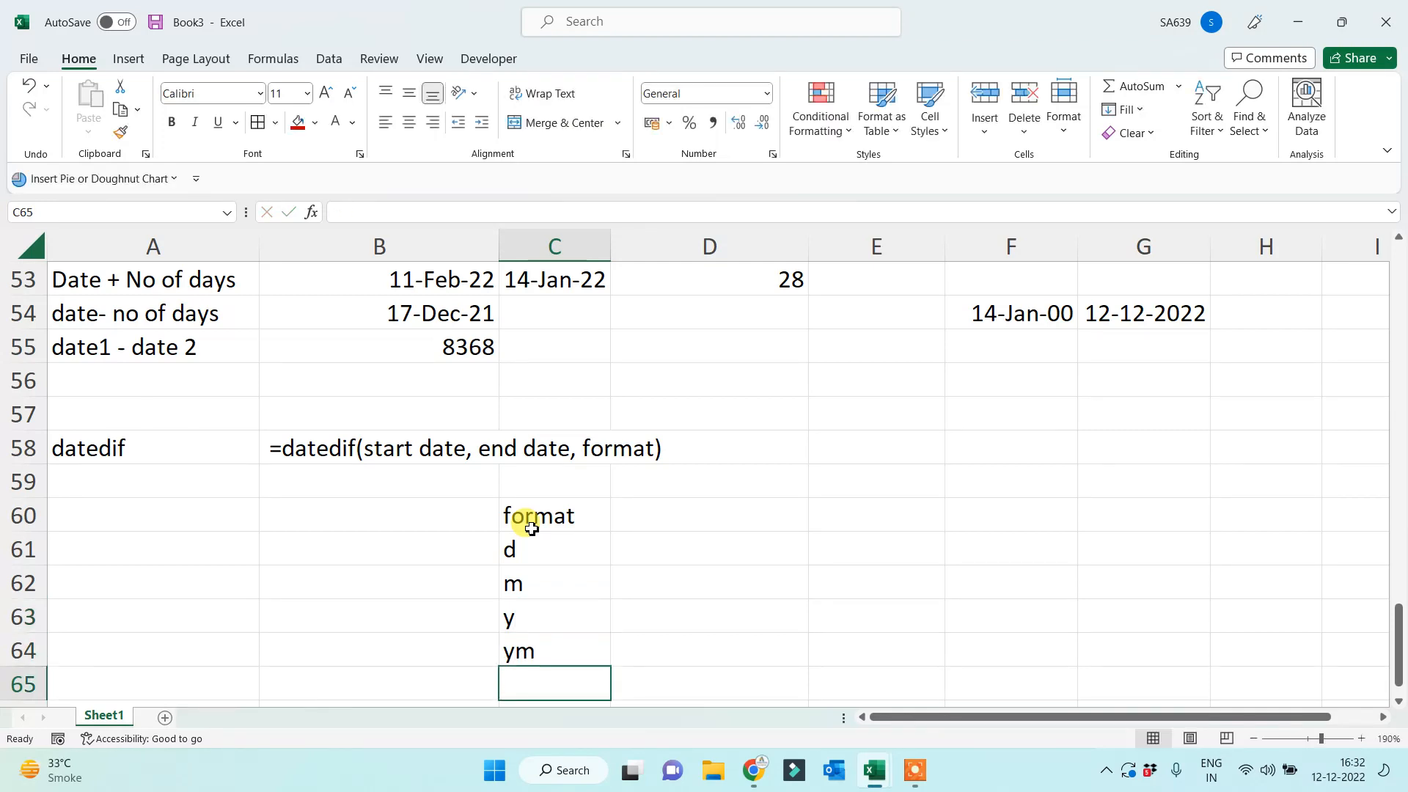
pyautogui.write('md')
pyautogui.press('Return')
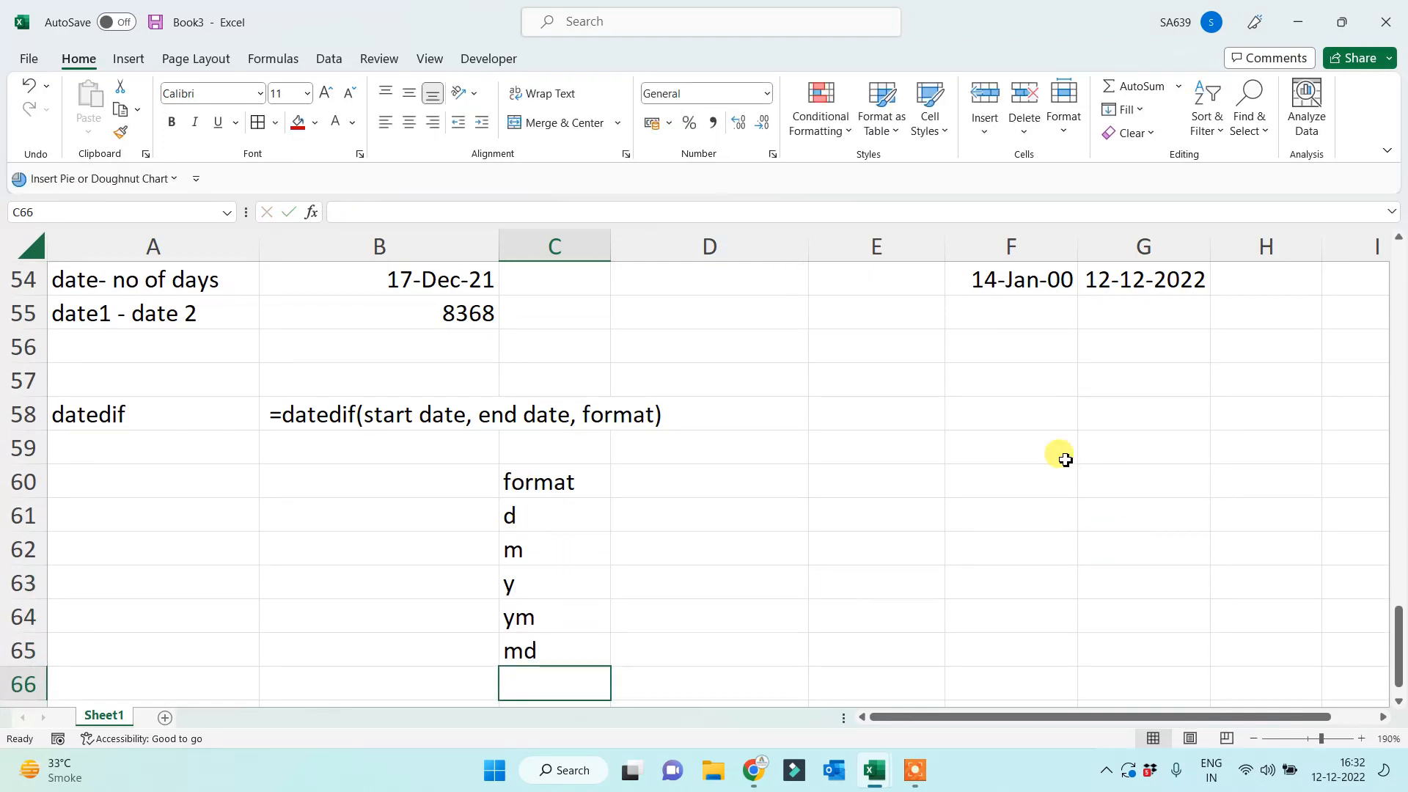
# Add DOB and Today headings in E58:F58, with 25 jan 2002 in E59 and =TODAY() in F59.
pyautogui.click(879, 414)
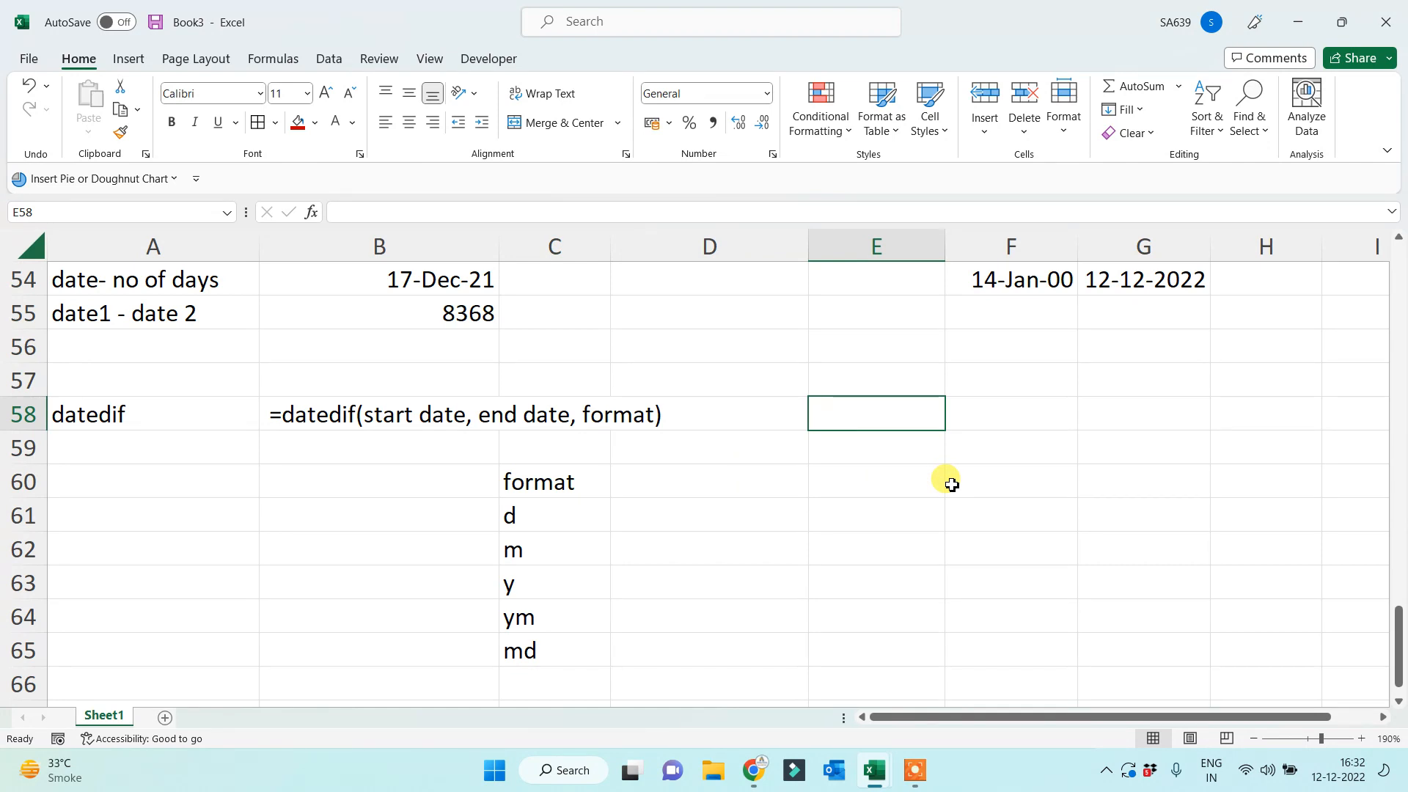
pyautogui.write('DOB')
pyautogui.press('Tab')
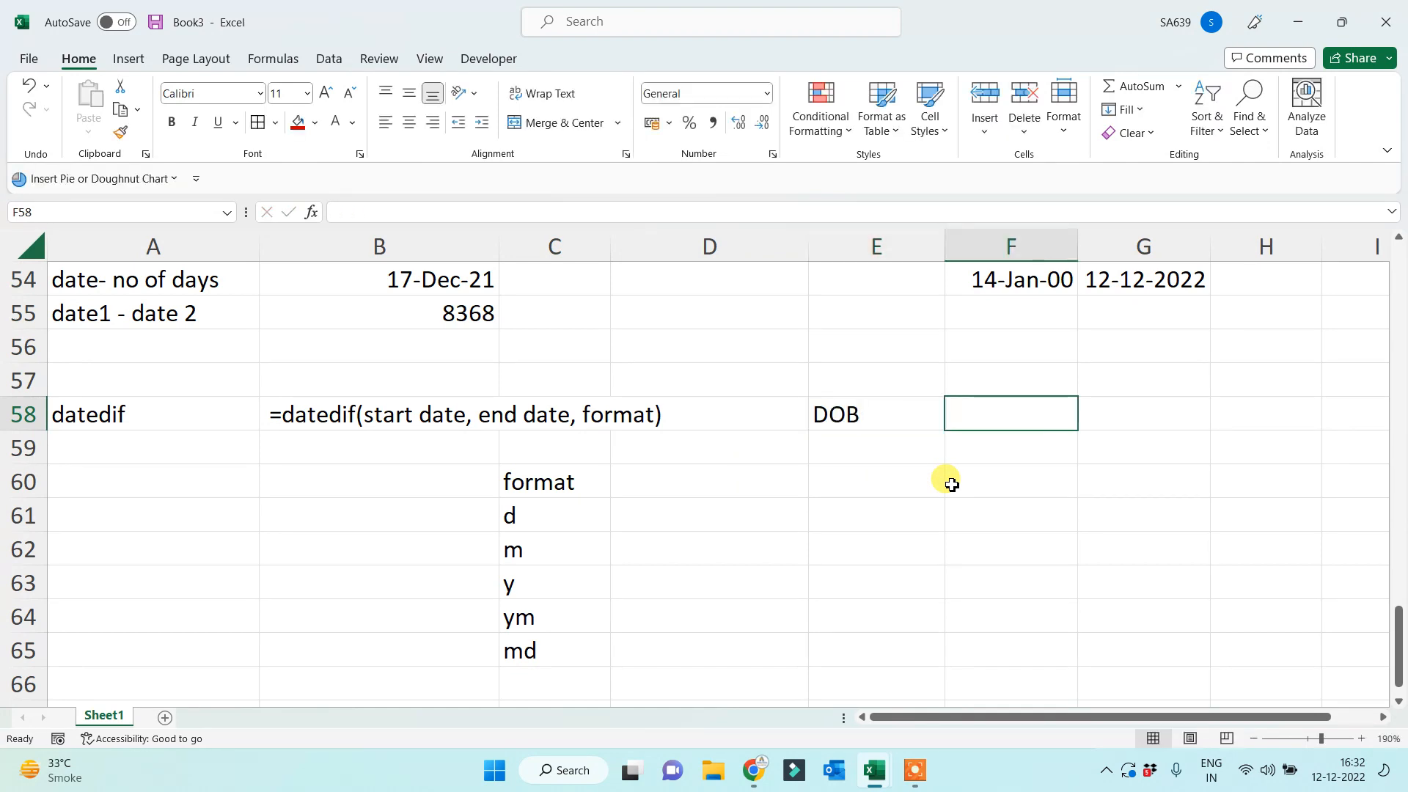
pyautogui.write('Today')
pyautogui.press('Return')
pyautogui.write('=')
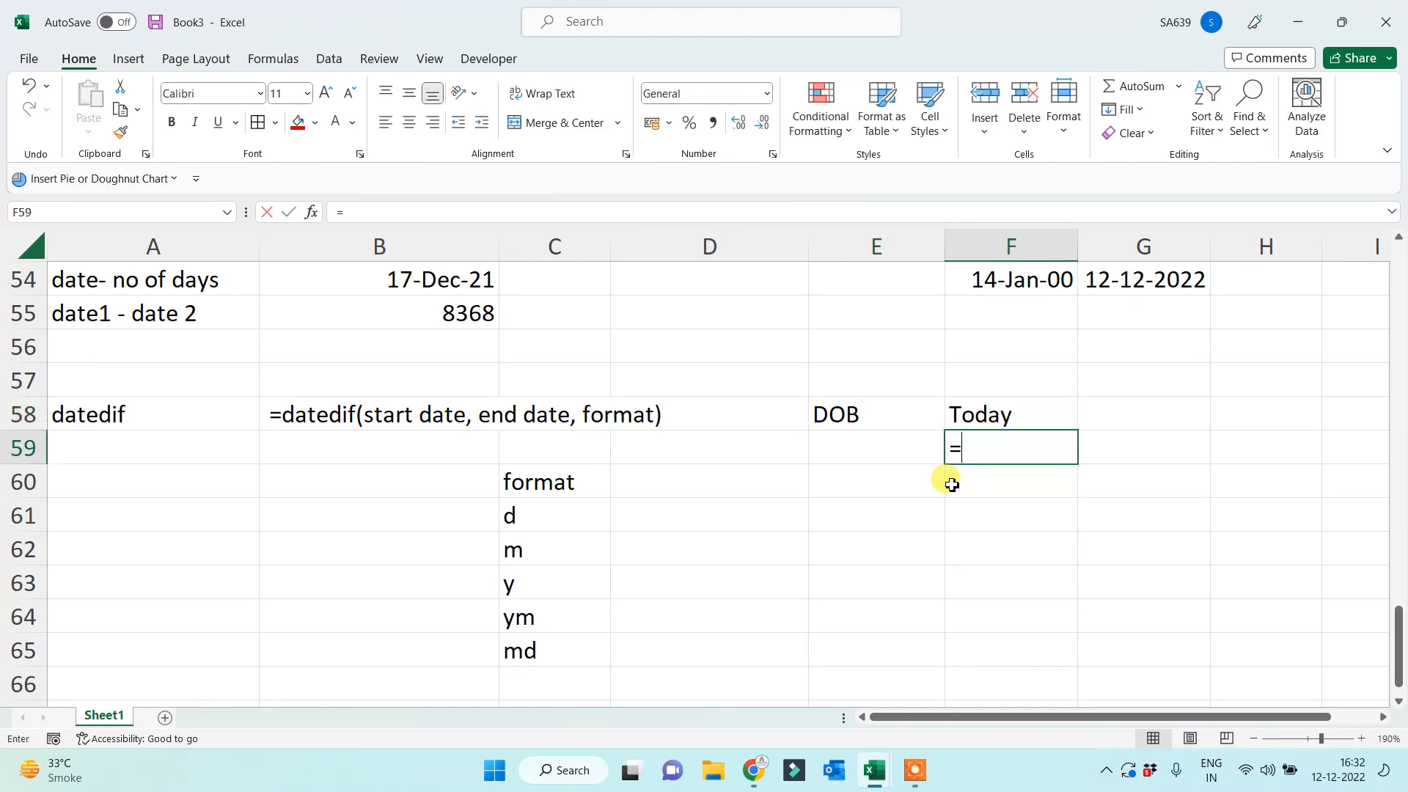
pyautogui.write('today()')
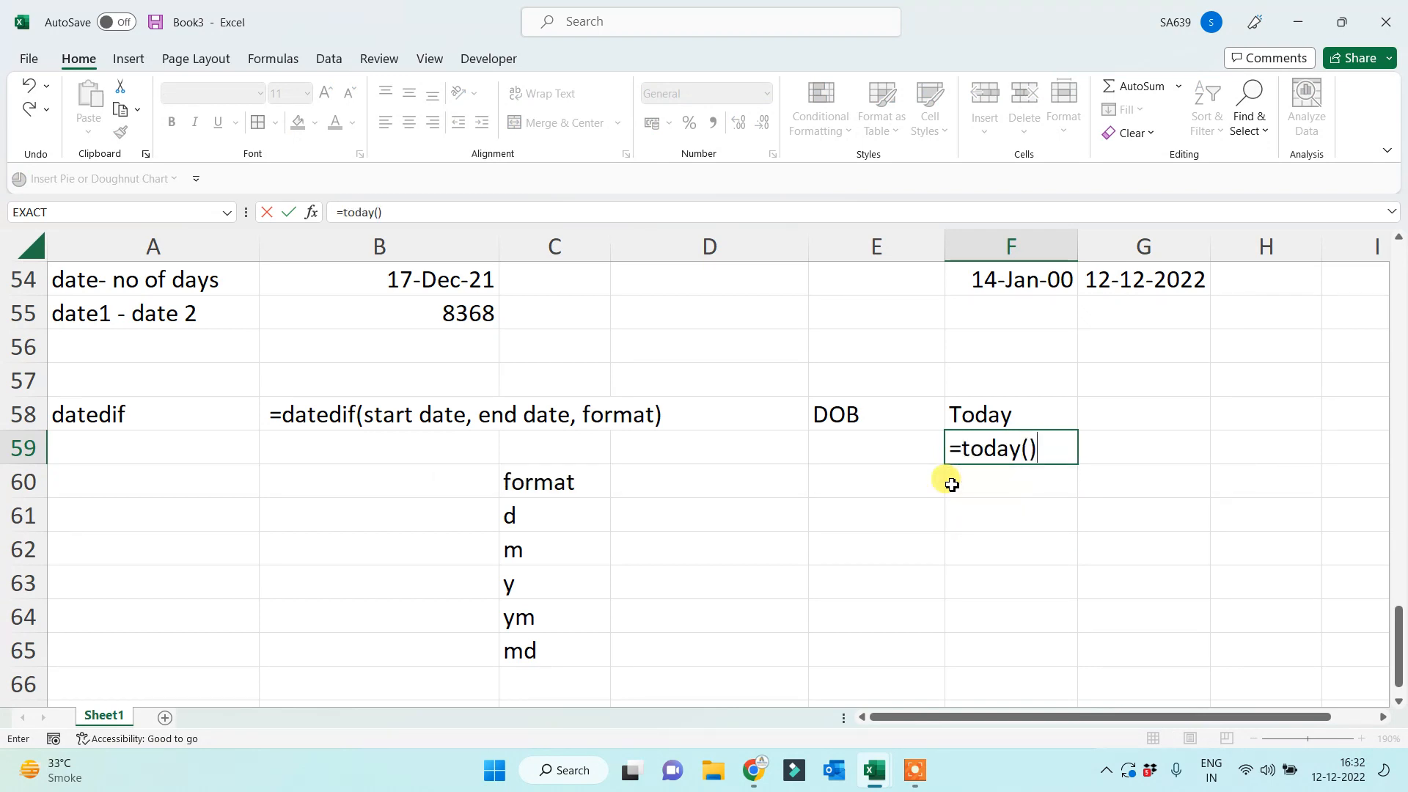
pyautogui.press('Left')
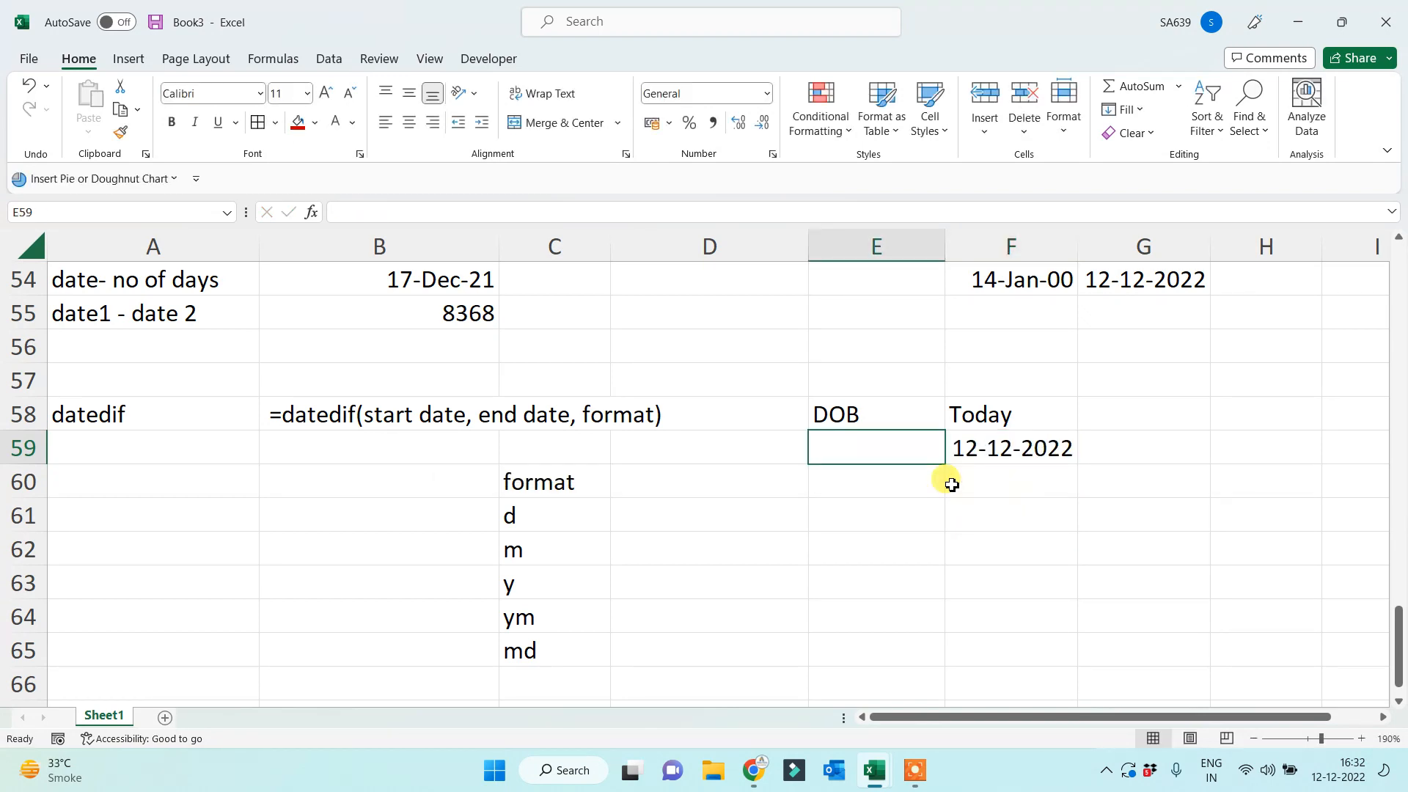
pyautogui.write('25 jan')
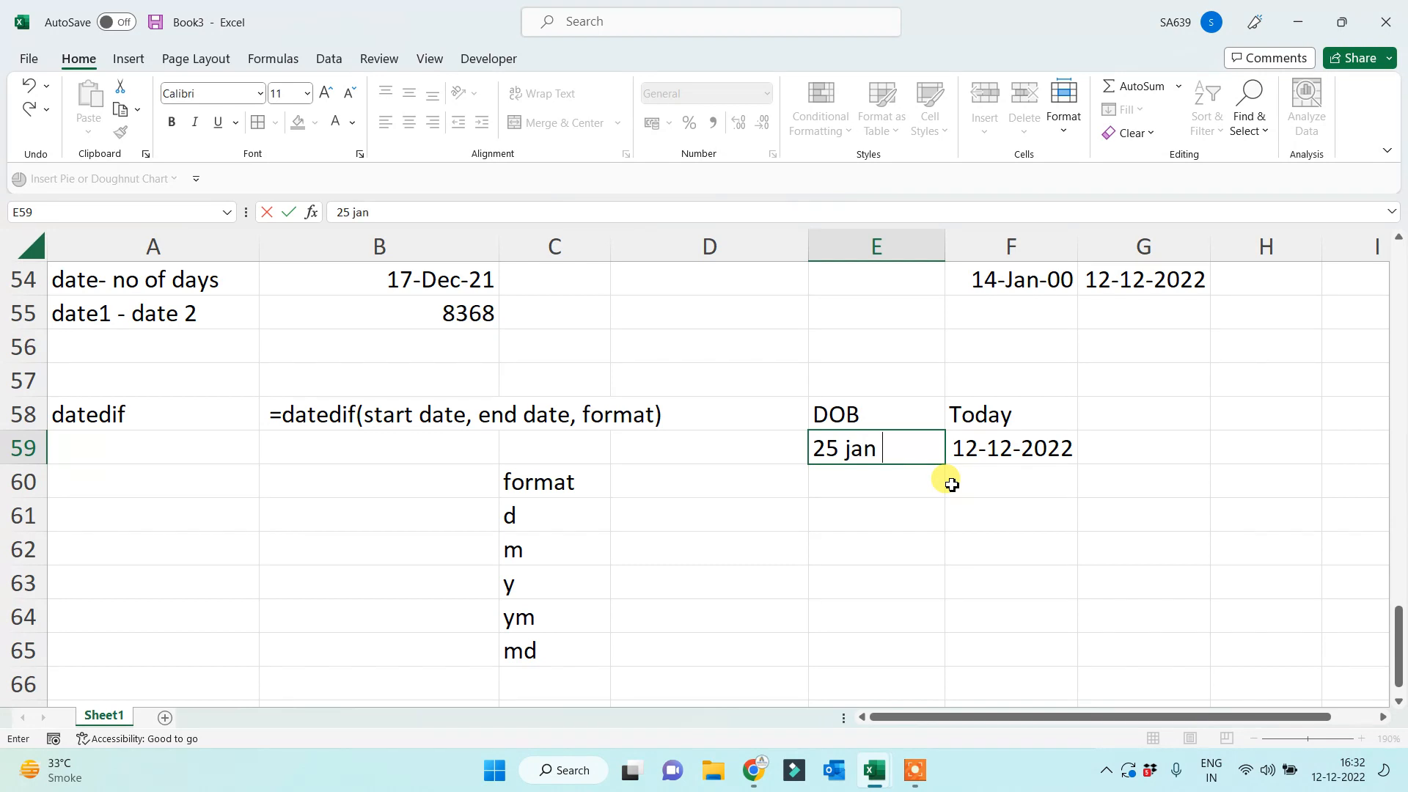
pyautogui.write(' 2002')
pyautogui.press('Return')
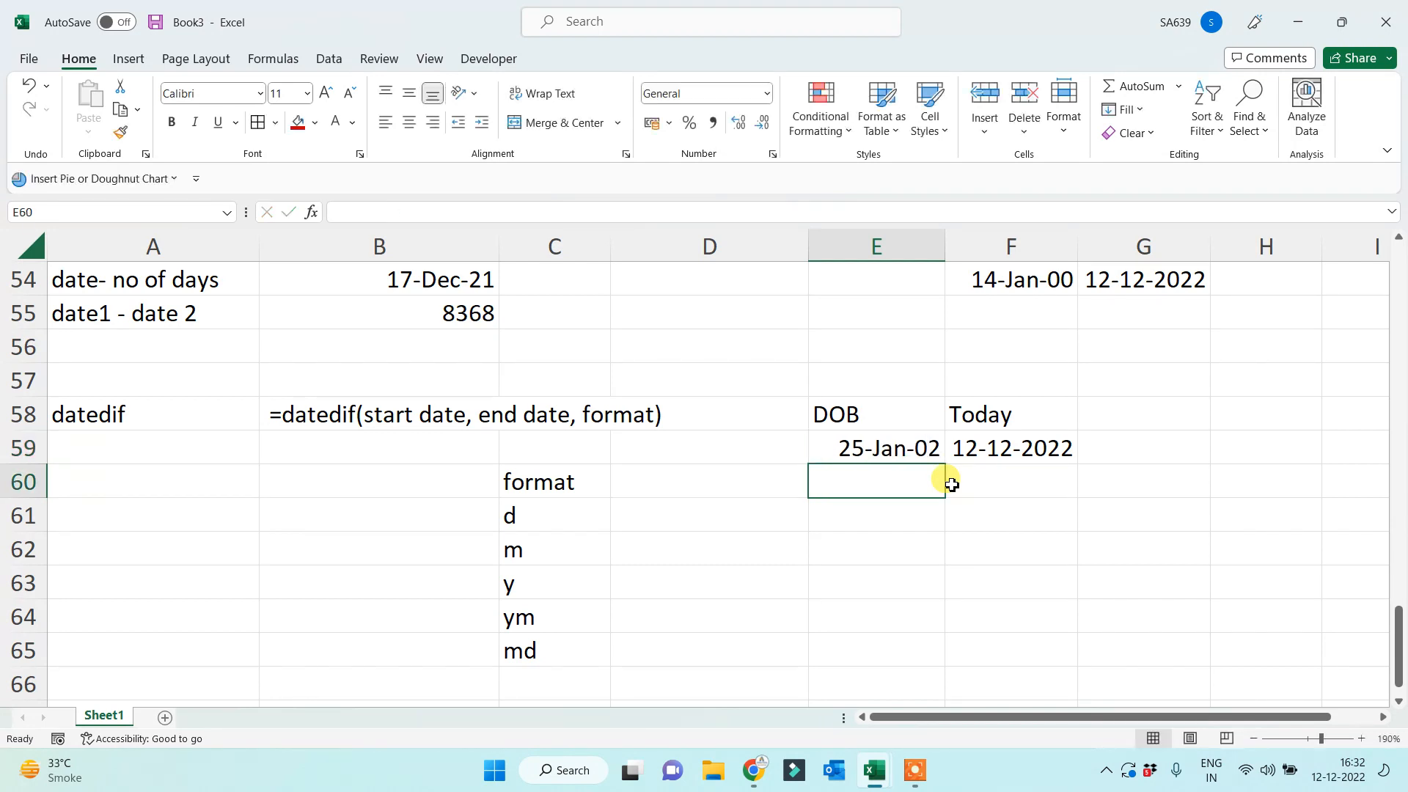
# Enter DATEDIF formulas from E59 to F59 in D61 and D62 using the d and m codes.
pyautogui.click(650, 519)
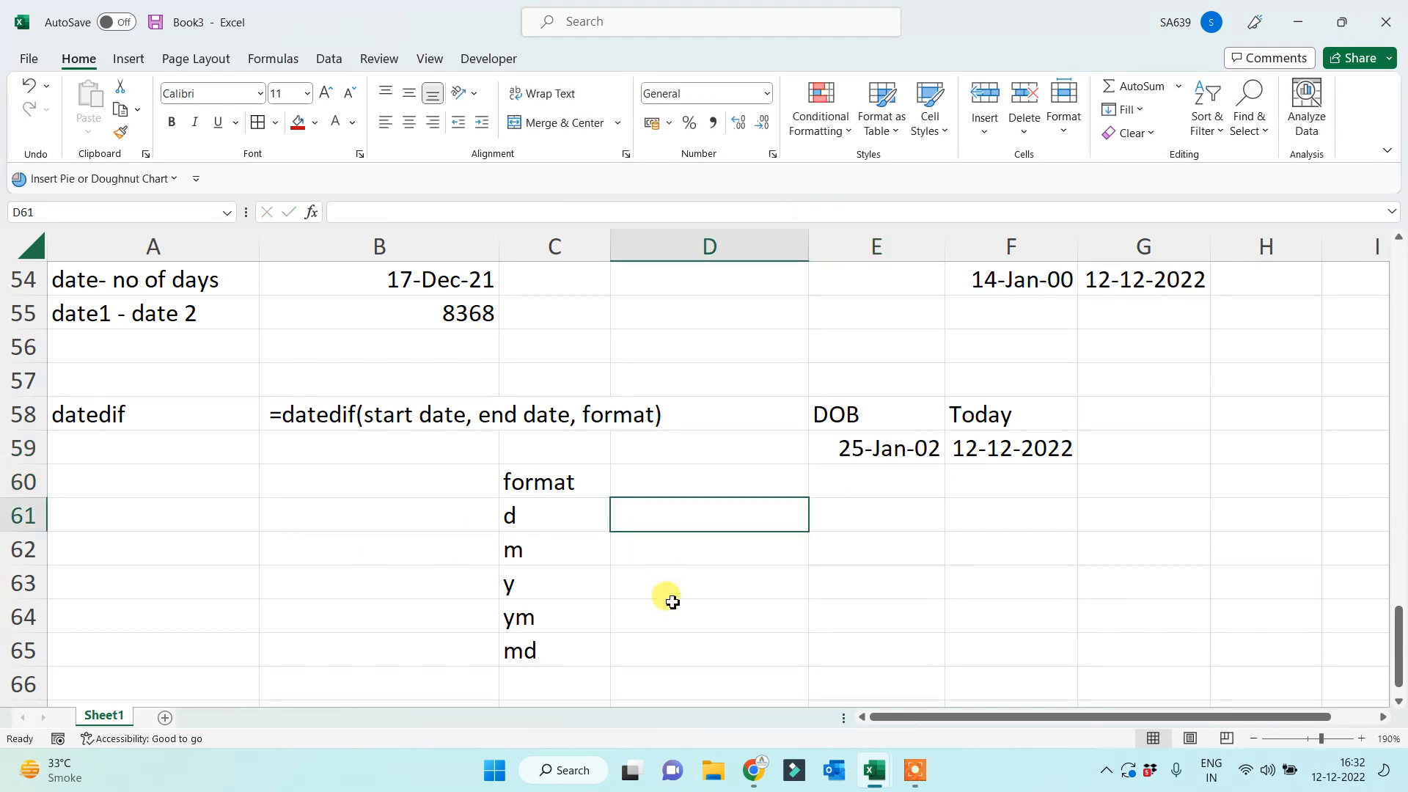
pyautogui.write('=datedif(')
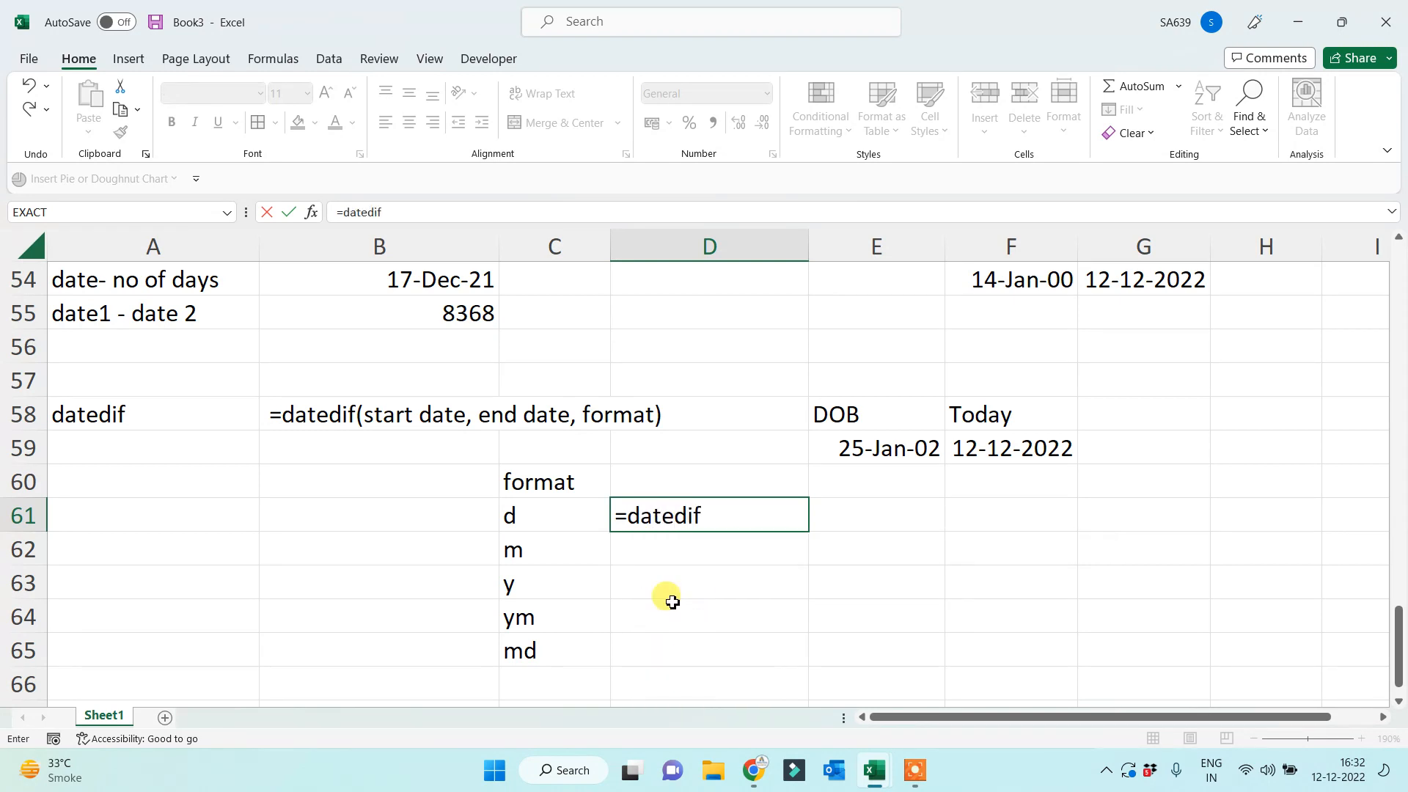
pyautogui.click(875, 453)
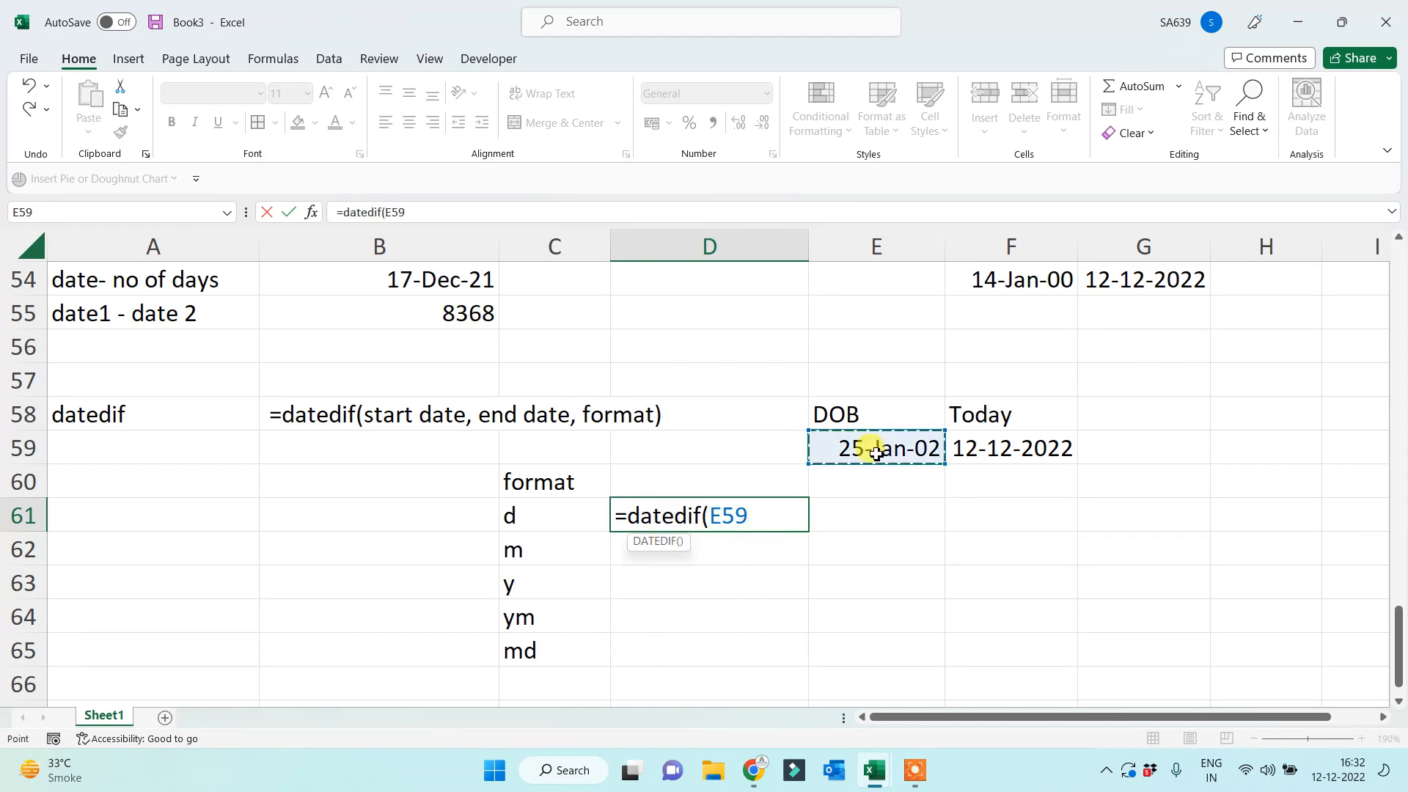
pyautogui.write(',')
pyautogui.click(993, 448)
pyautogui.write(',')
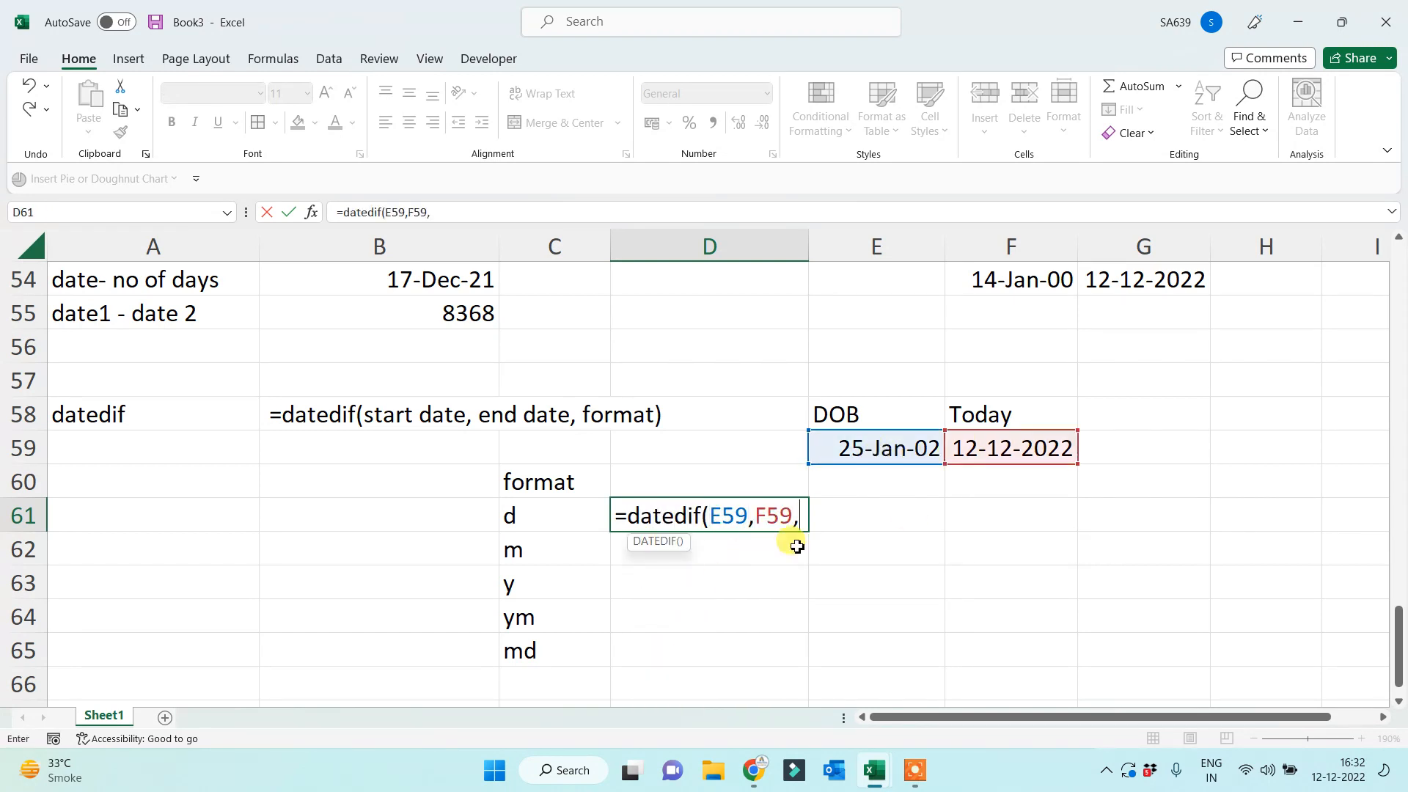
pyautogui.click(548, 514)
pyautogui.press('Return')
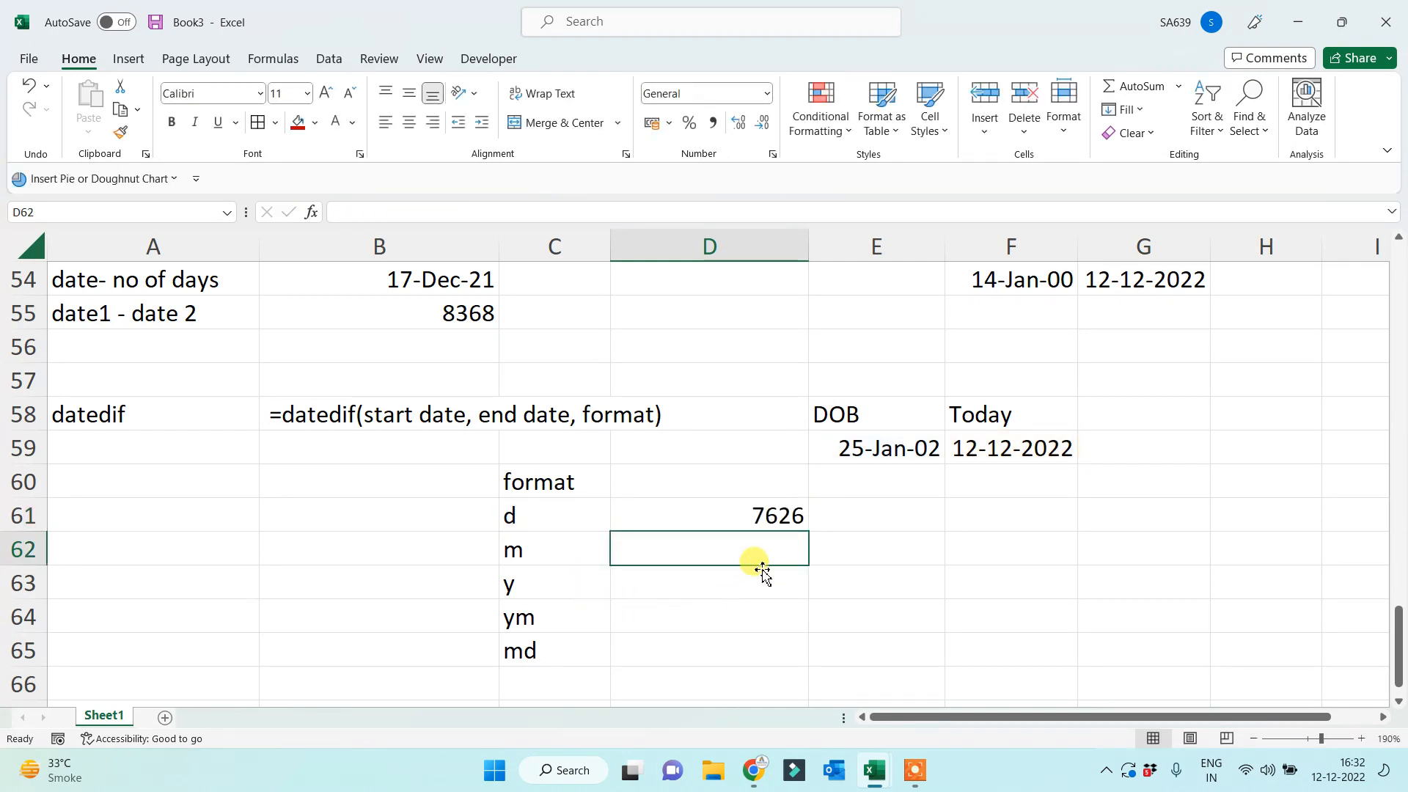
pyautogui.write('=')
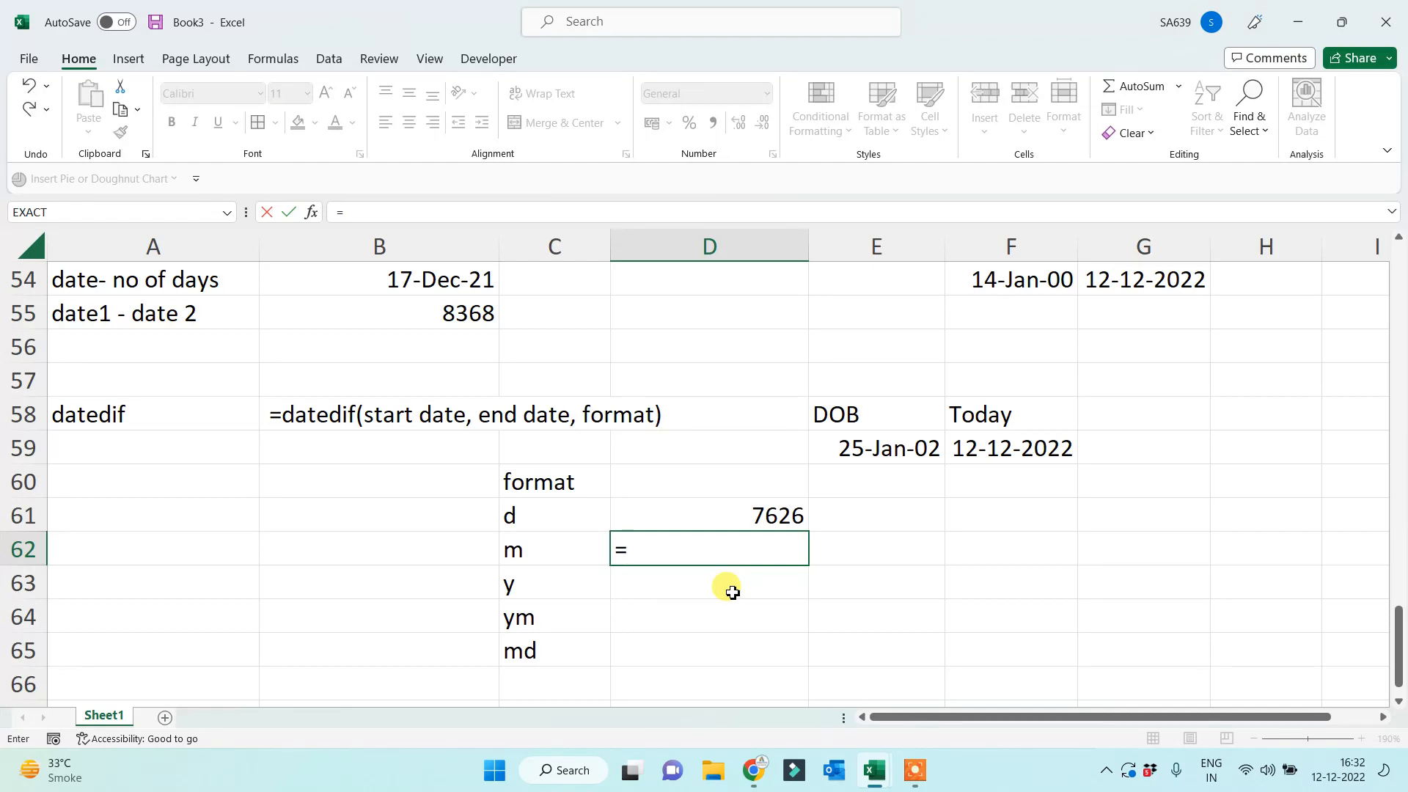
pyautogui.write('datedif(')
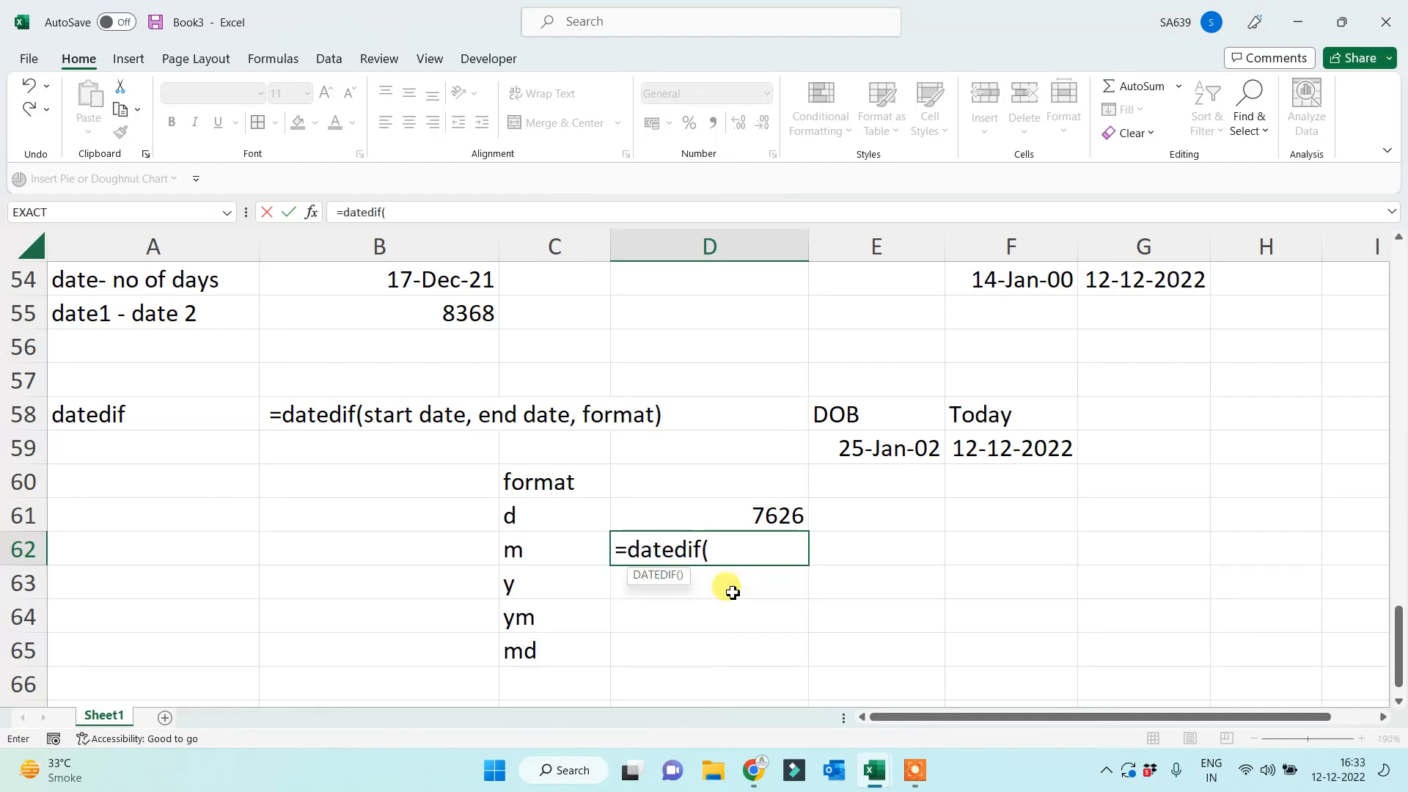
pyautogui.click(865, 443)
pyautogui.write(',')
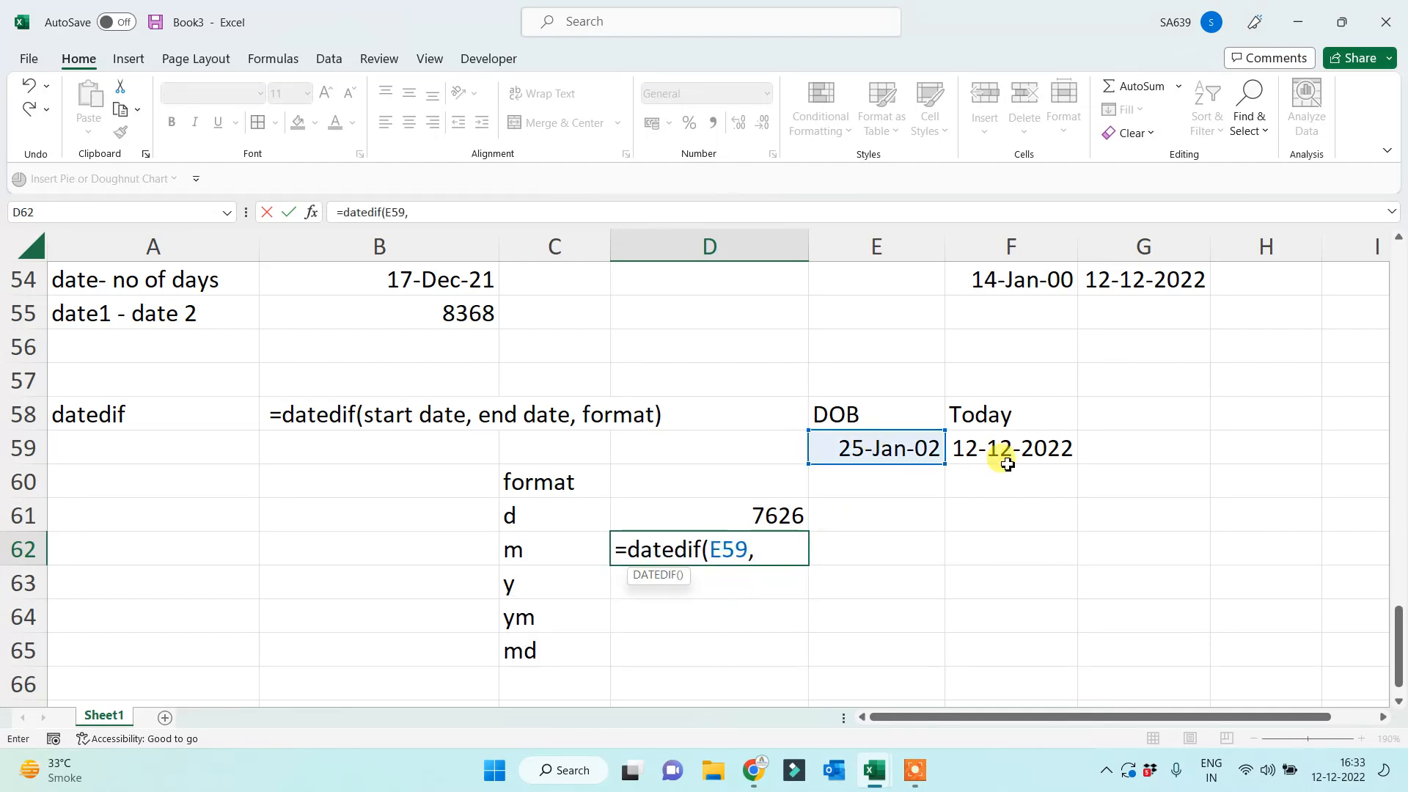
pyautogui.click(1007, 464)
pyautogui.write(',')
pyautogui.click(517, 547)
pyautogui.press('Return')
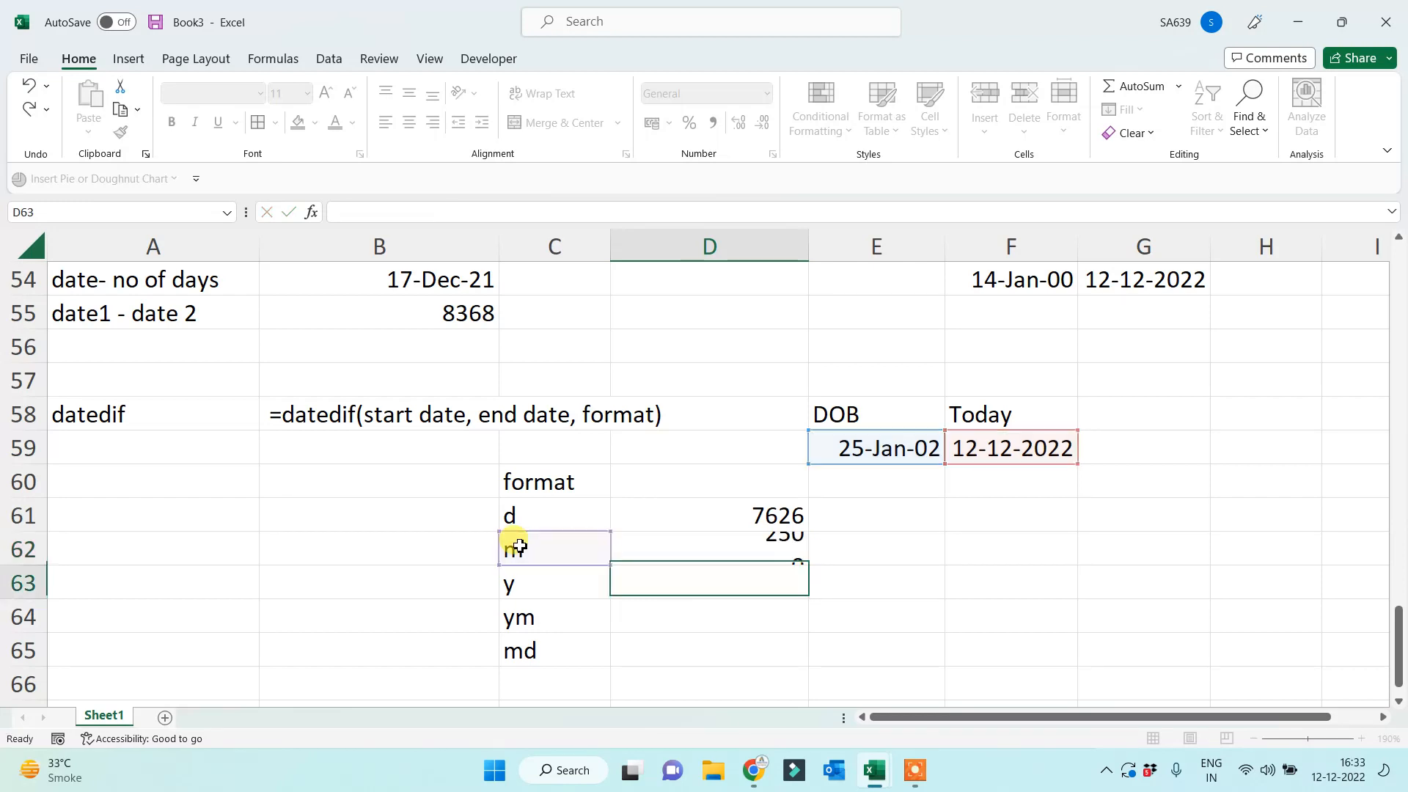
# Enter DATEDIF formulas in D63:D65 using the y, ym and md codes from column C.
pyautogui.write('=')
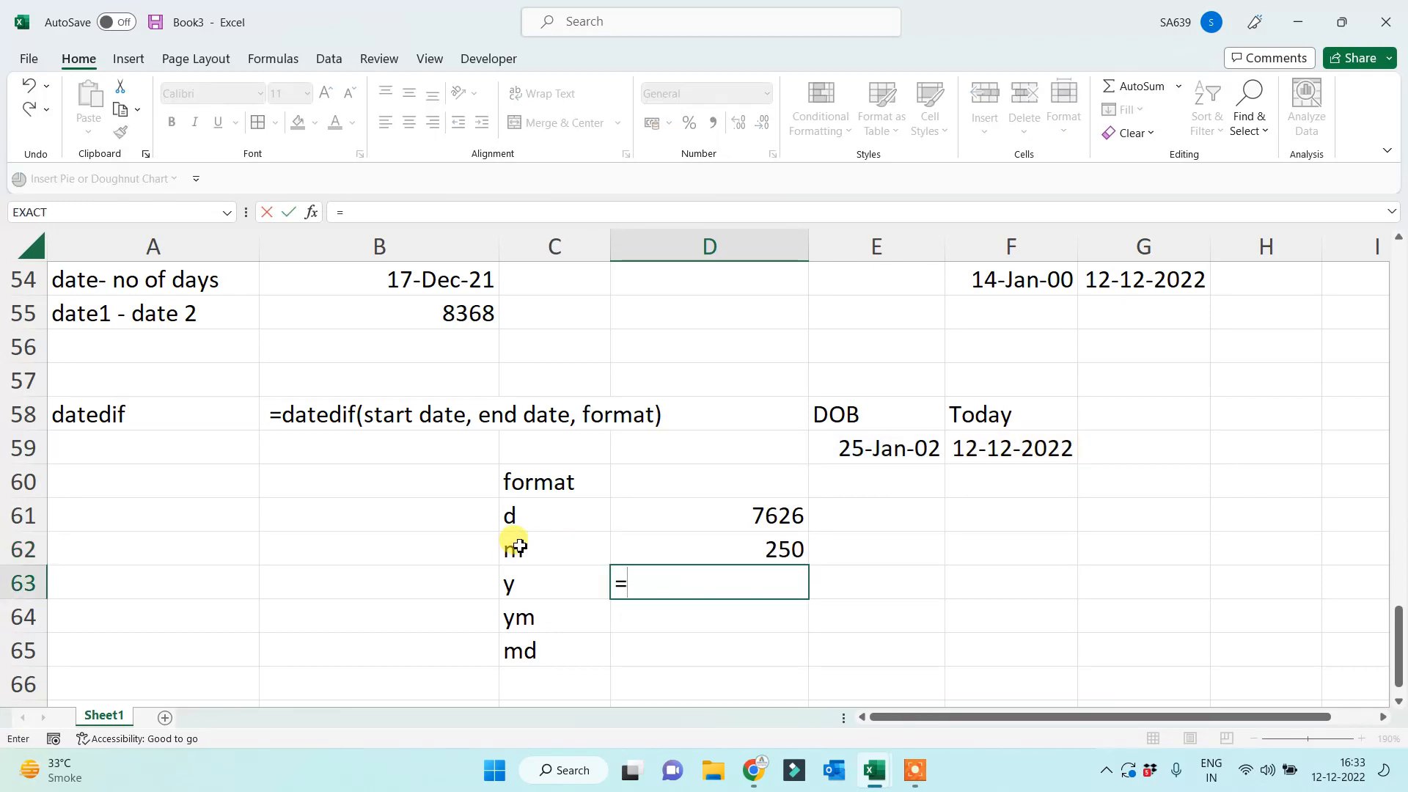
pyautogui.write('datedif')
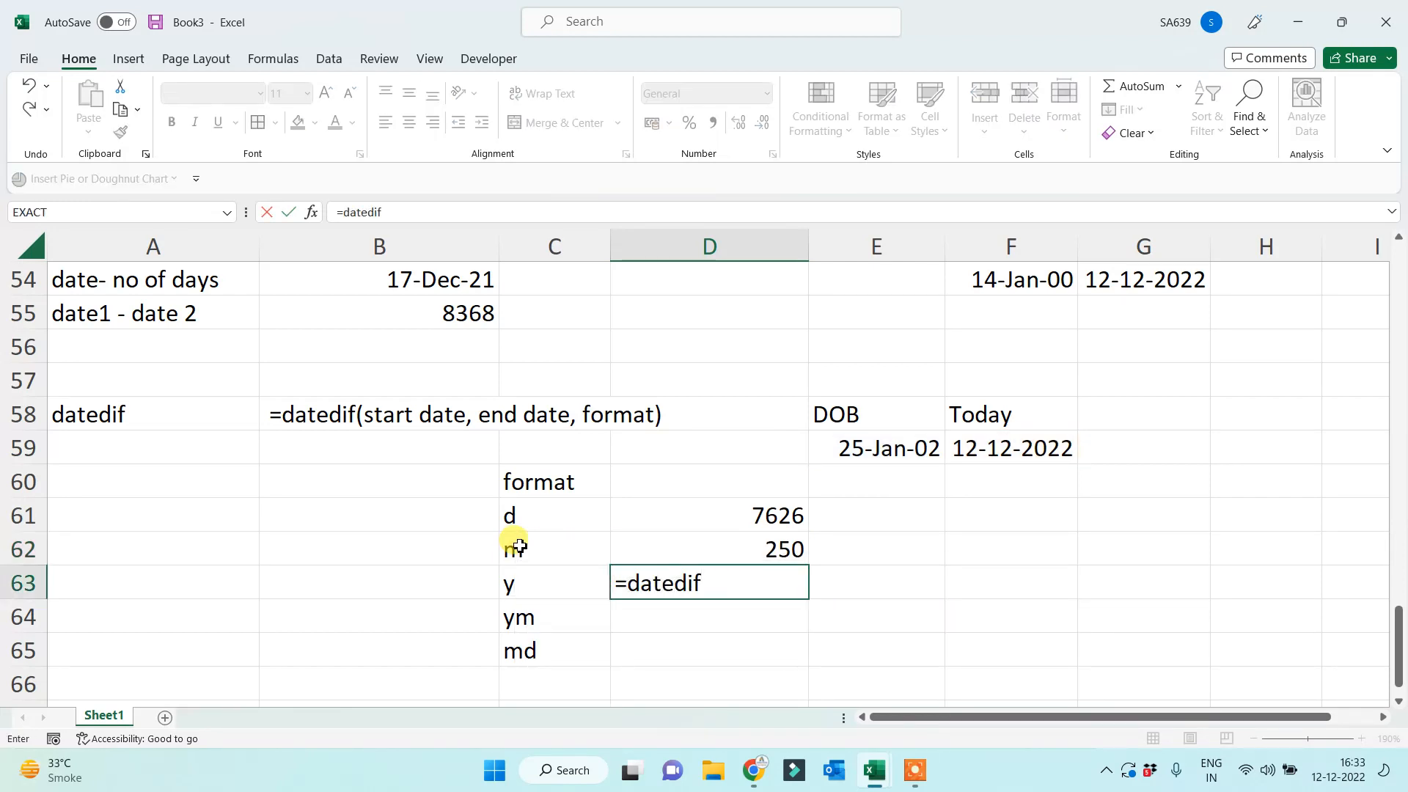
pyautogui.write('(')
pyautogui.click(886, 442)
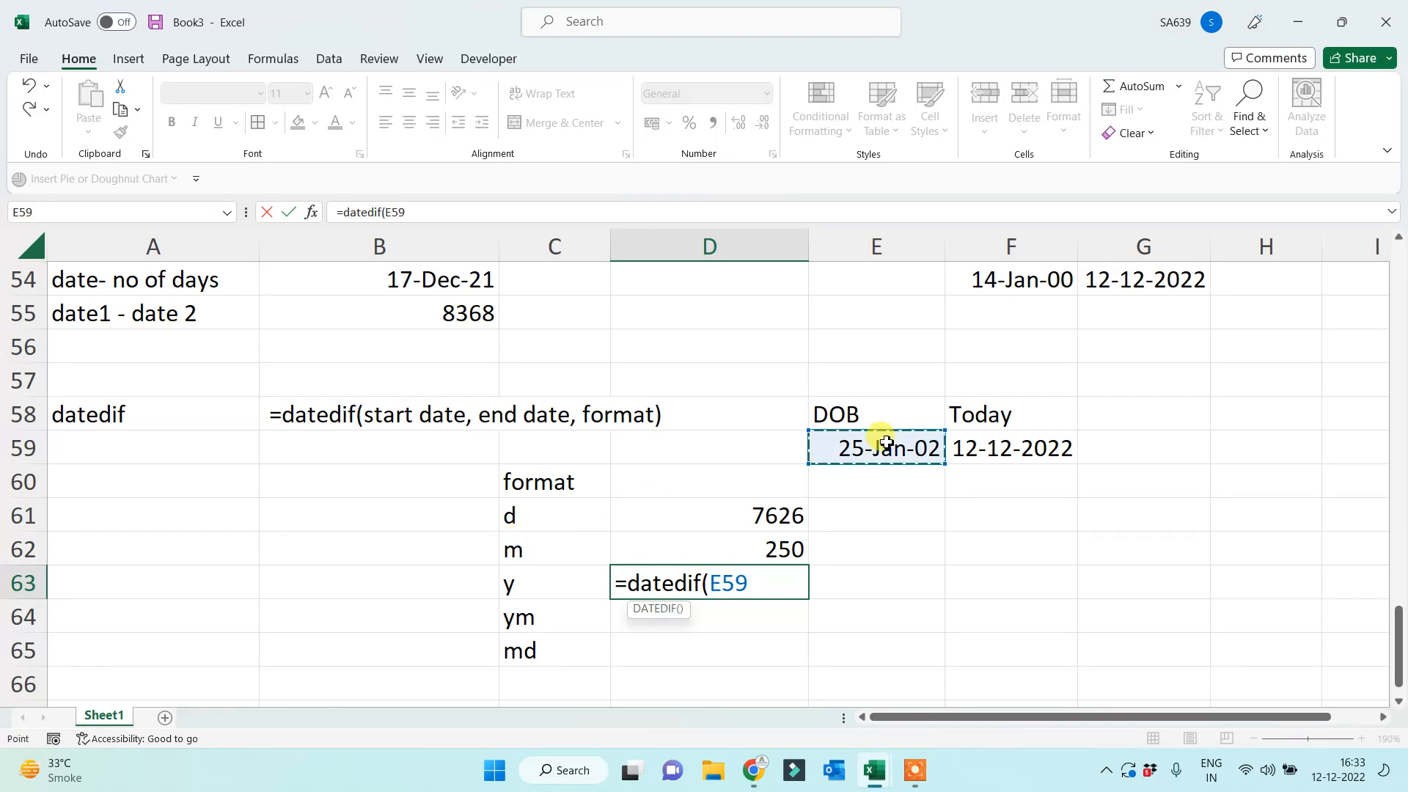
pyautogui.write(',')
pyautogui.click(996, 448)
pyautogui.write(',')
pyautogui.click(565, 589)
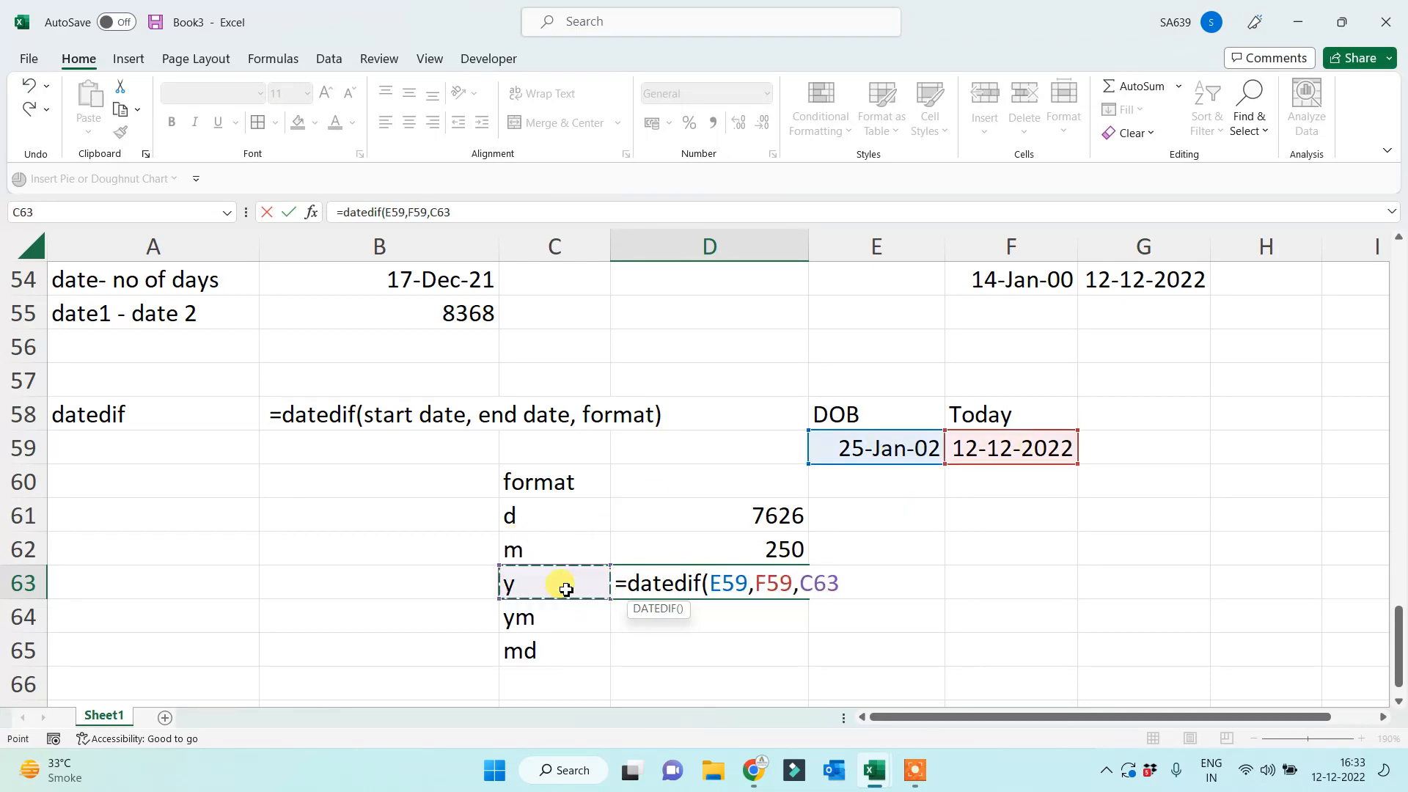
pyautogui.press('Return')
pyautogui.write('=dated')
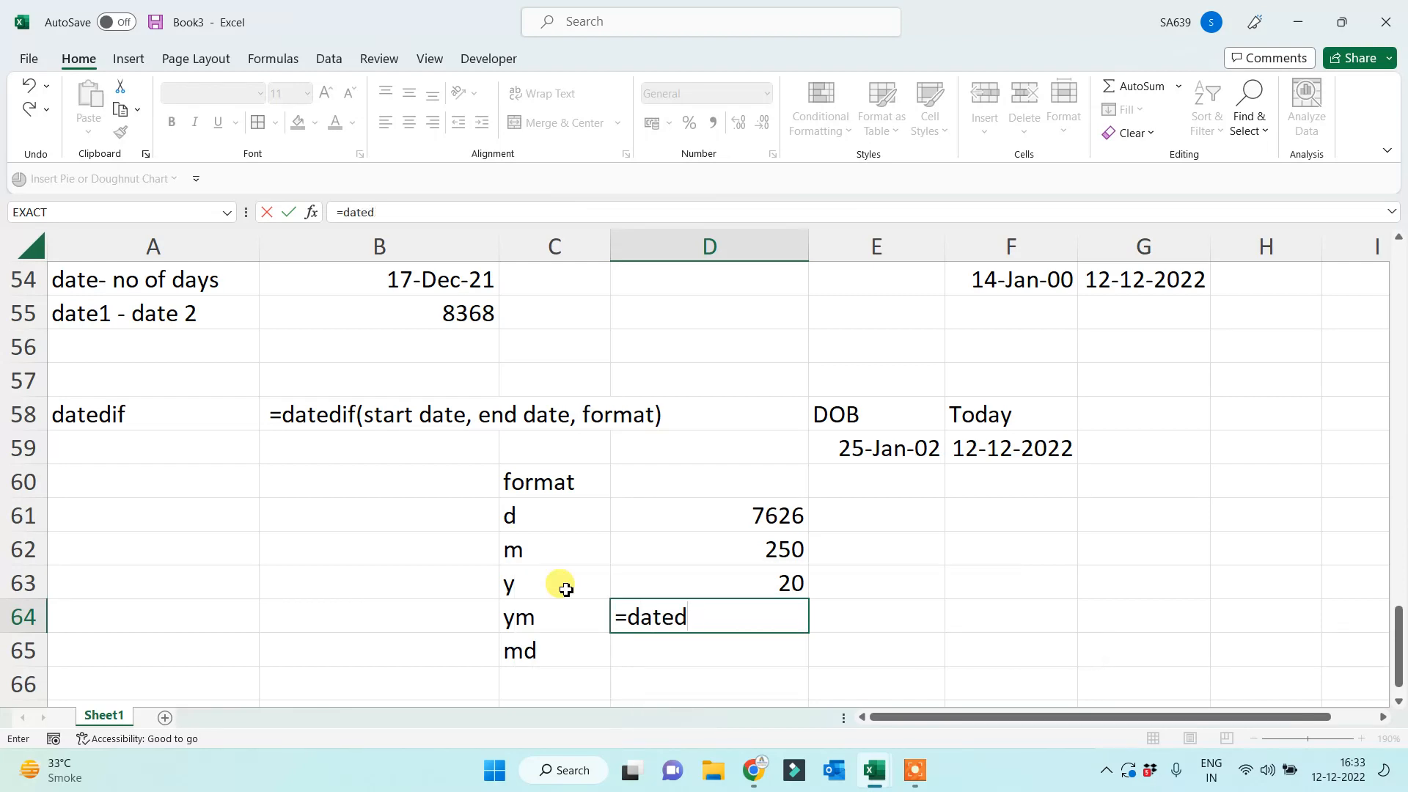
pyautogui.write('if(')
pyautogui.click(886, 454)
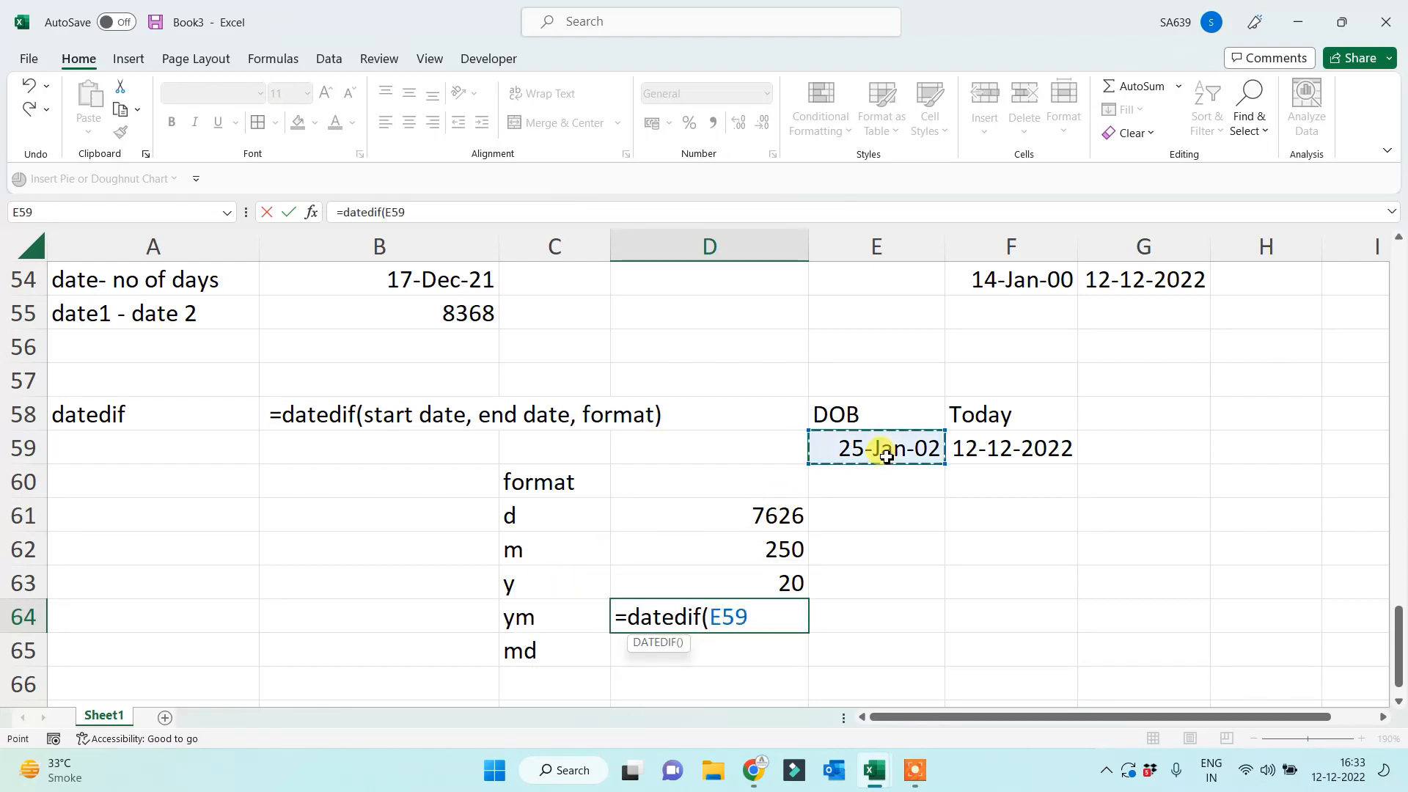
pyautogui.write(',')
pyautogui.click(1020, 448)
pyautogui.write(',')
pyautogui.click(545, 622)
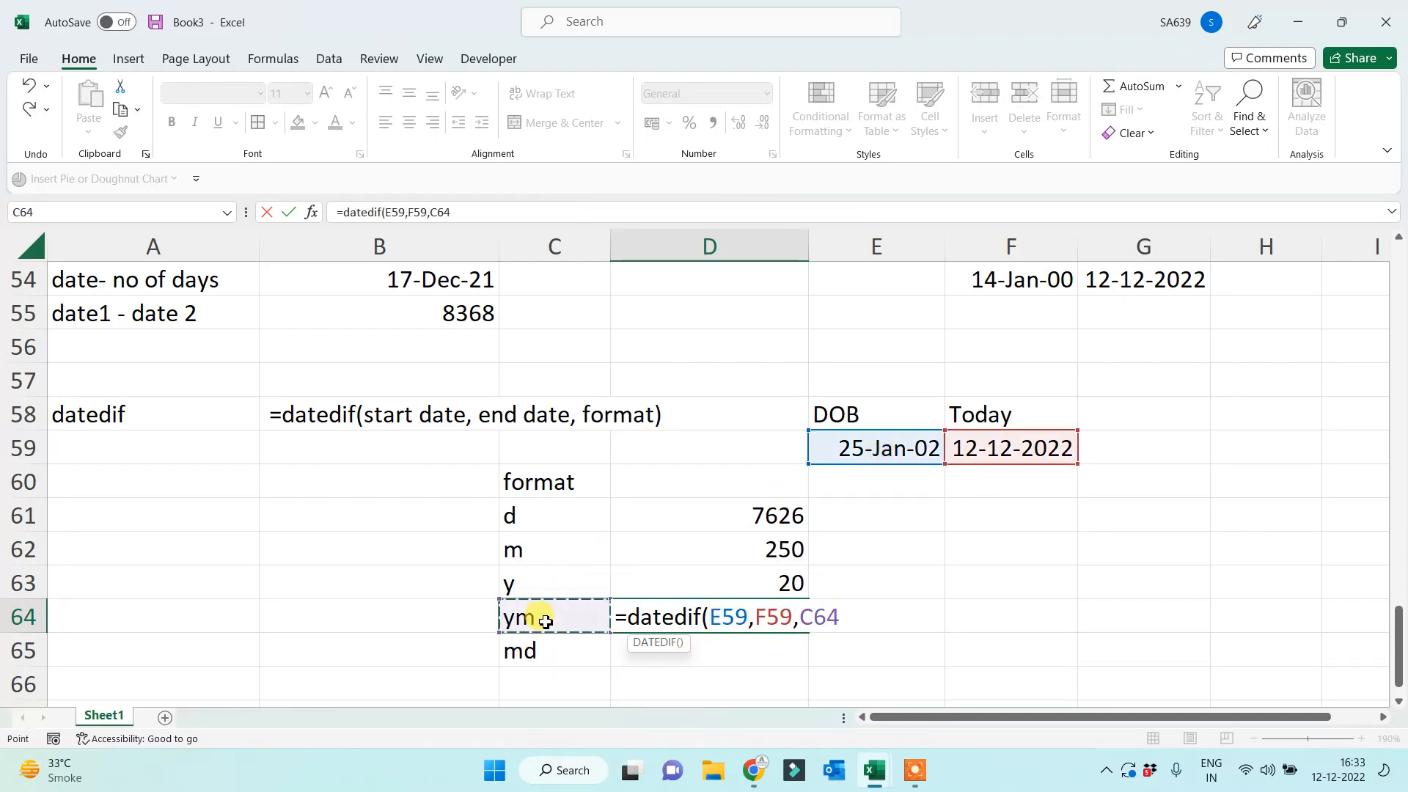
pyautogui.press('Return')
pyautogui.write('=dated')
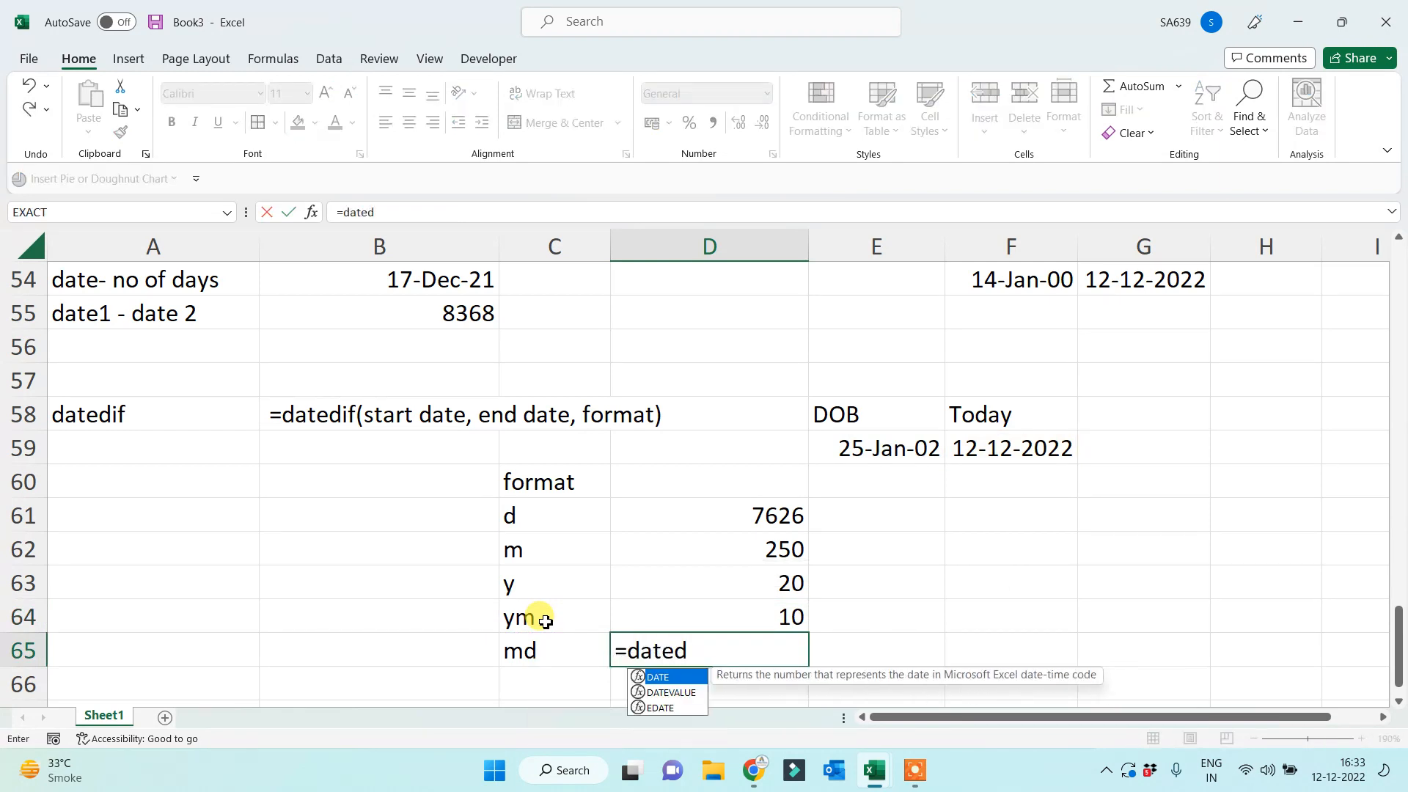
pyautogui.write('if(')
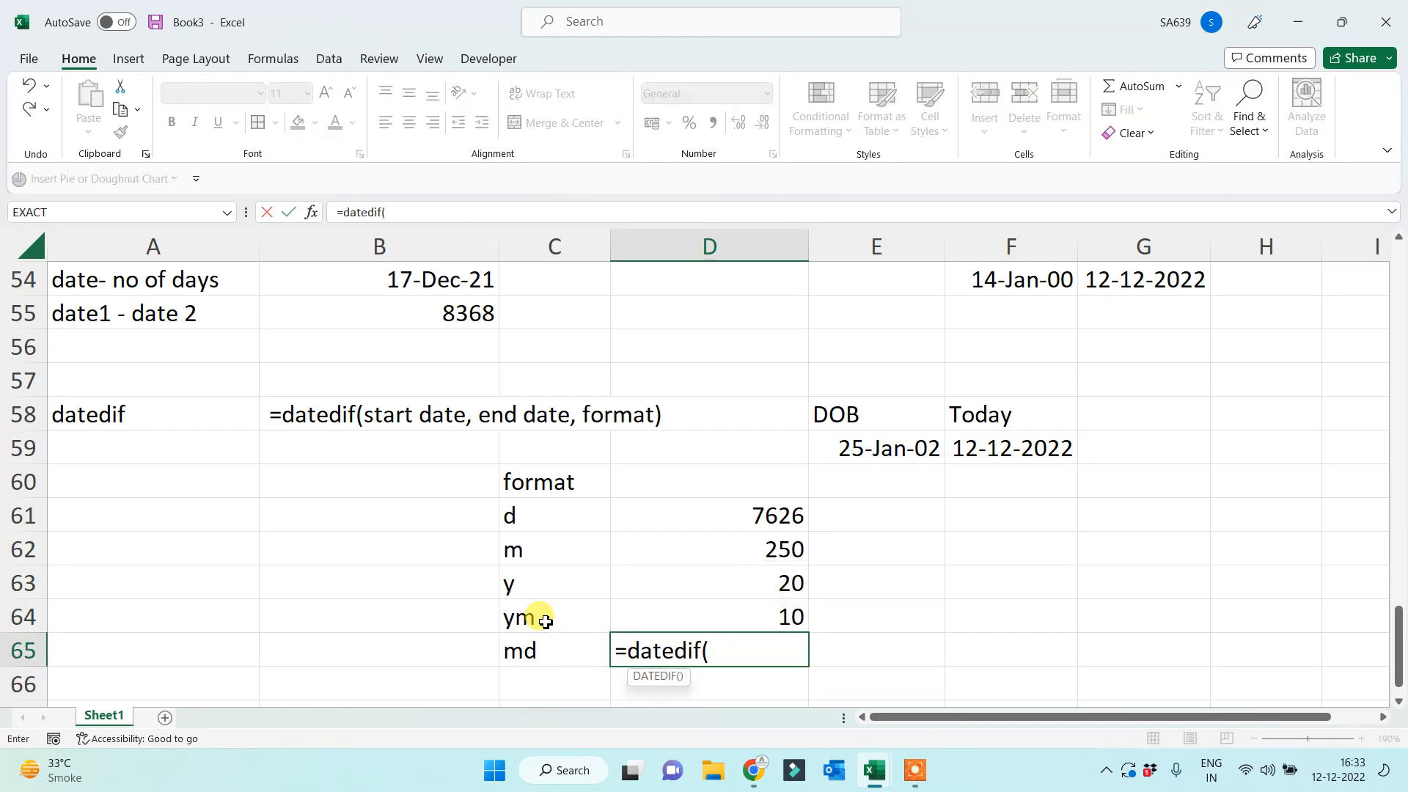
pyautogui.click(926, 446)
pyautogui.write(',')
pyautogui.click(1045, 449)
pyautogui.write(',')
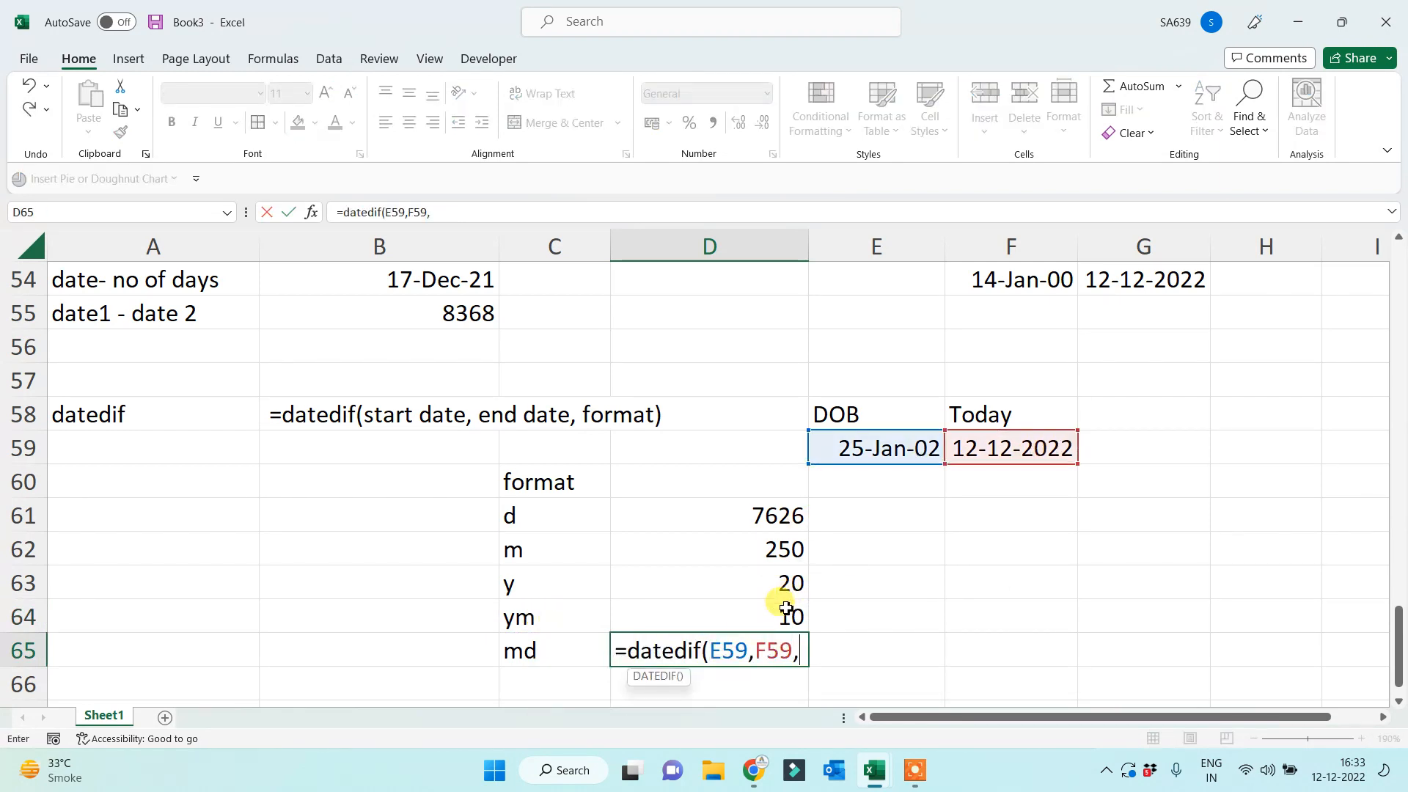
pyautogui.click(542, 652)
pyautogui.press('Return')
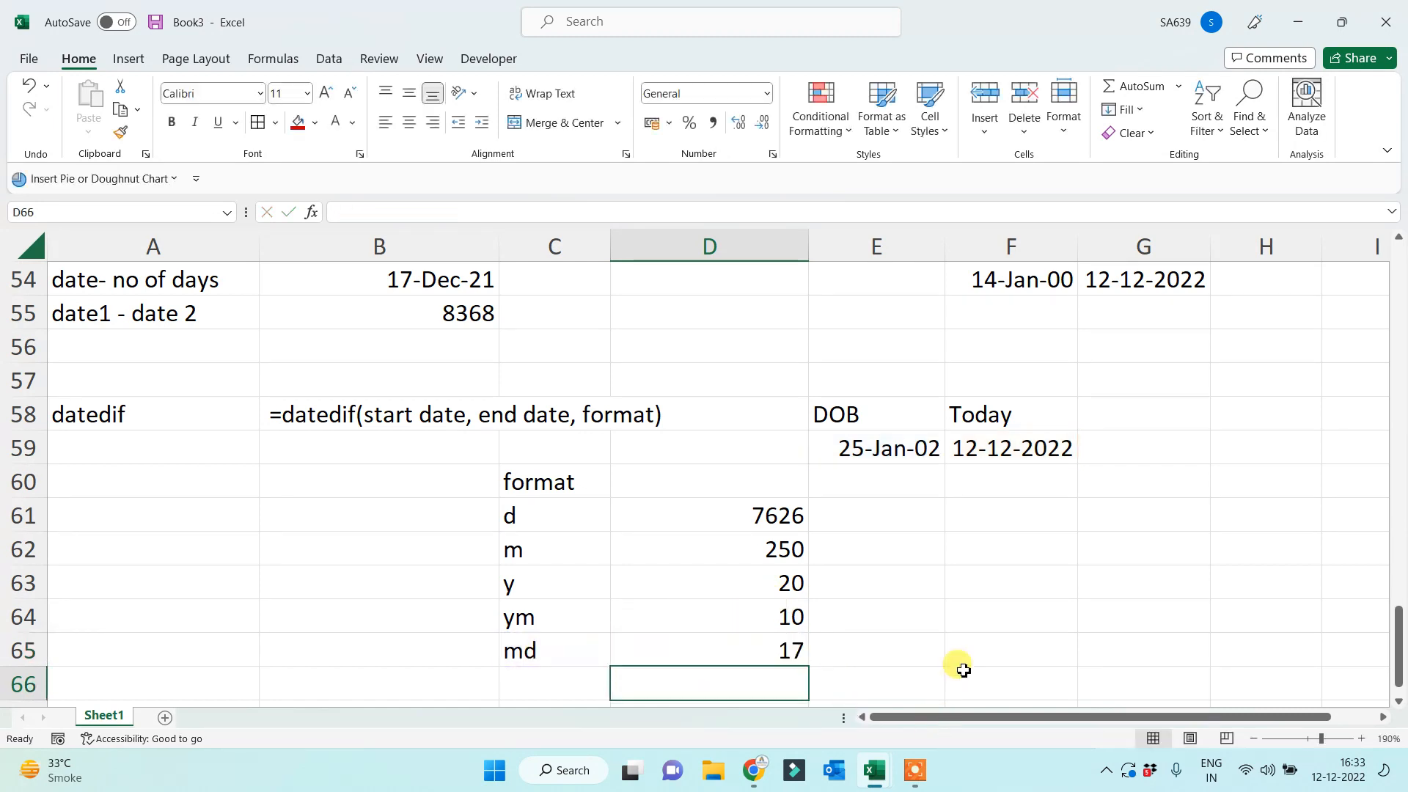
# Review the results: 7626 days, 250 months, 20 years, 10 for ym and 17 for md.
pyautogui.click(740, 515)
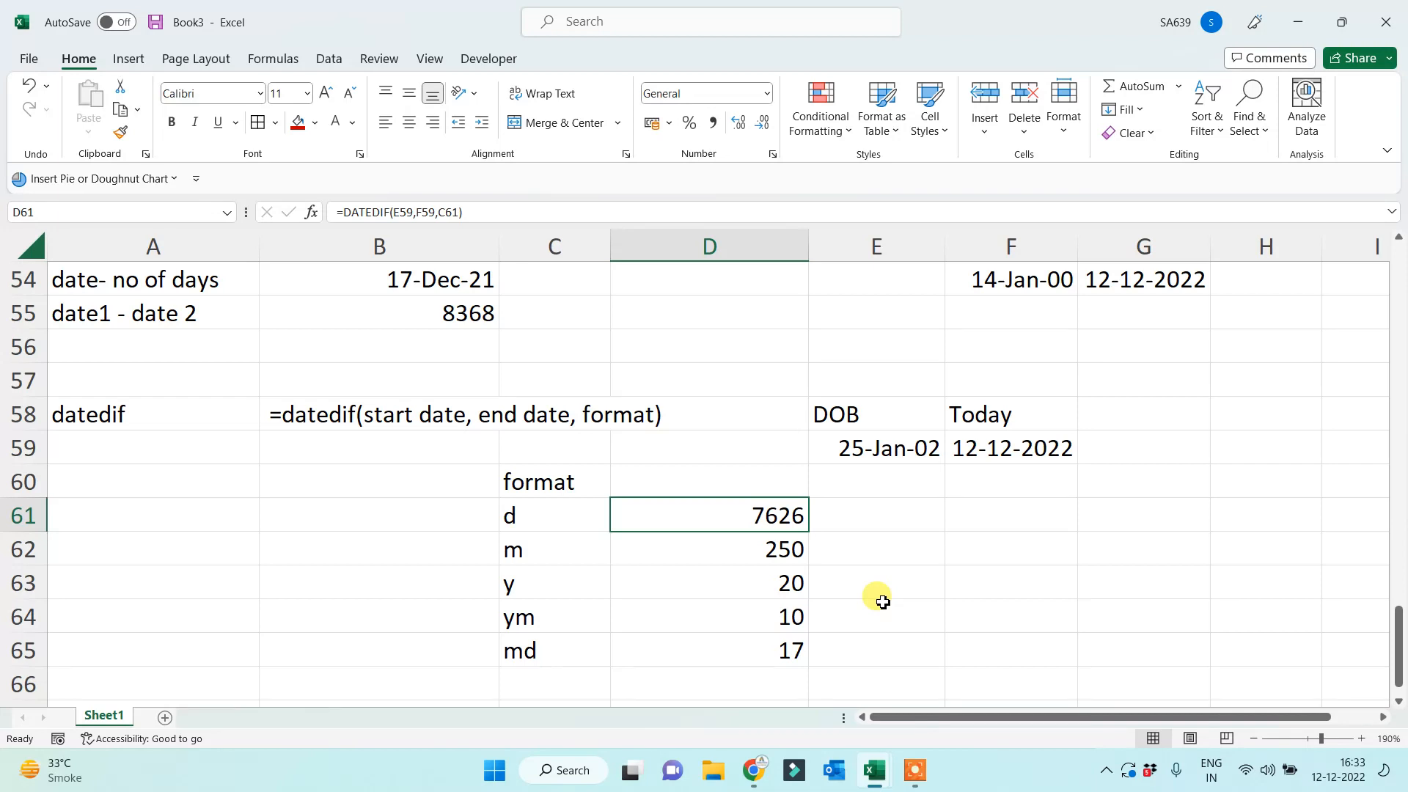
pyautogui.click(770, 547)
pyautogui.moveTo(493, 548); pyautogui.dragTo(755, 542)
pyautogui.click(935, 559)
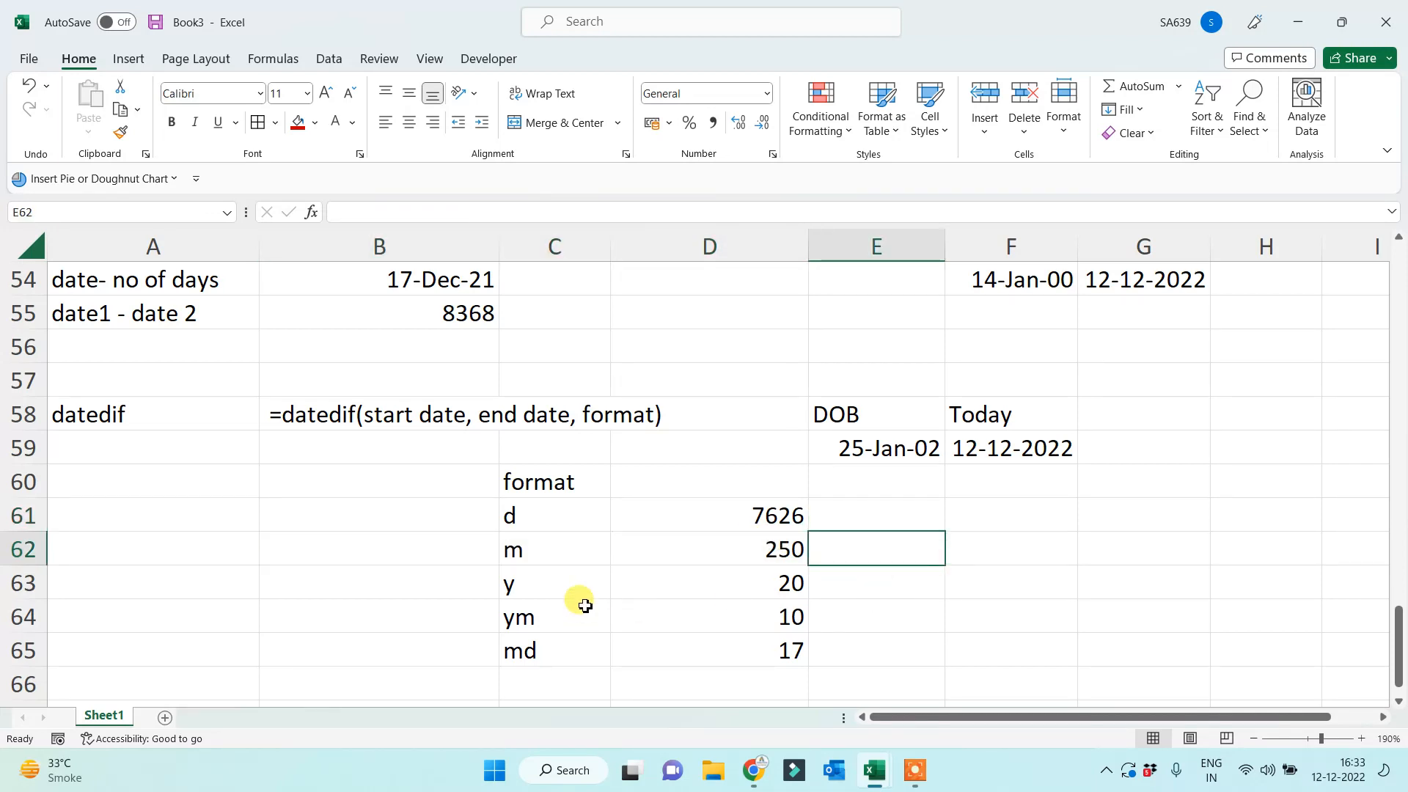
pyautogui.moveTo(596, 590); pyautogui.dragTo(755, 581)
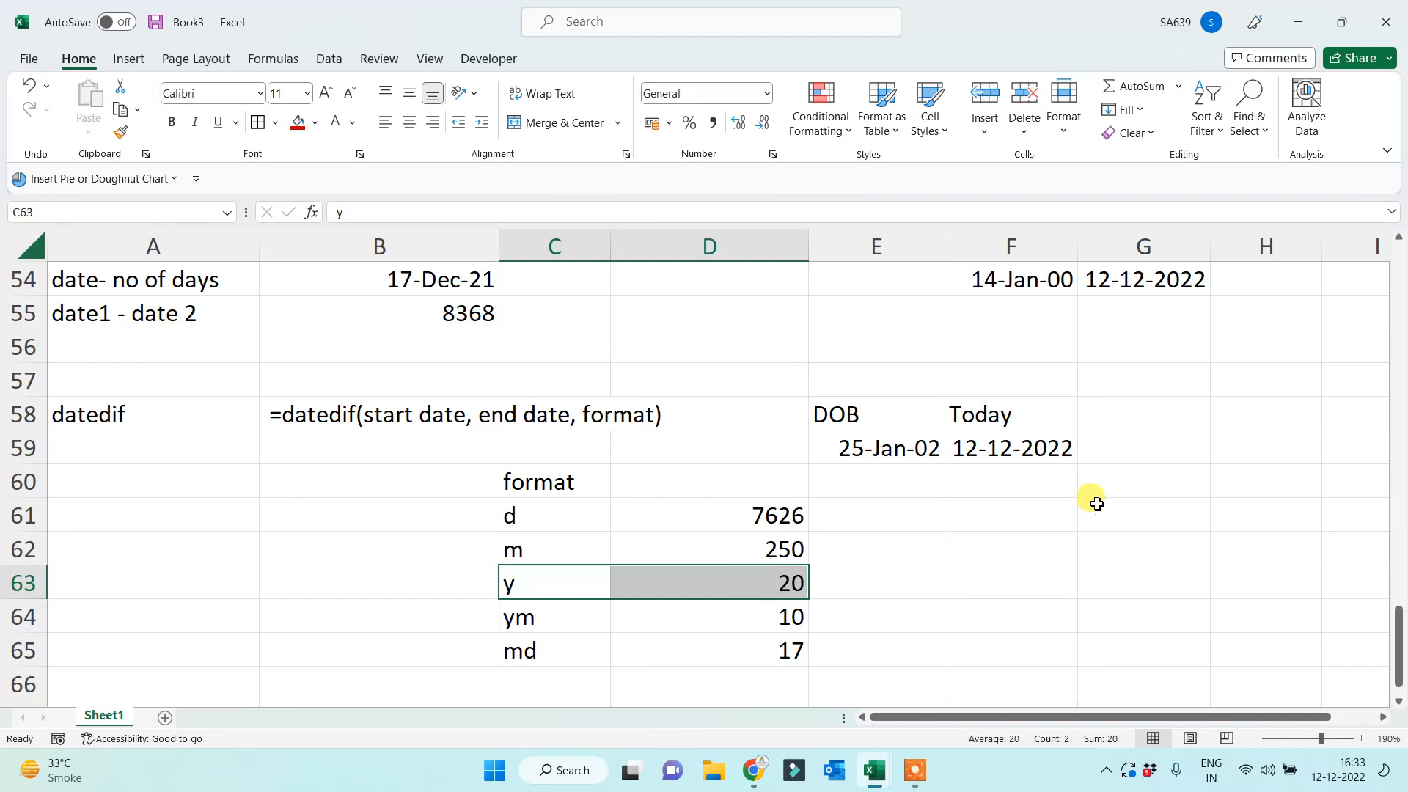
pyautogui.click(763, 612)
pyautogui.click(767, 647)
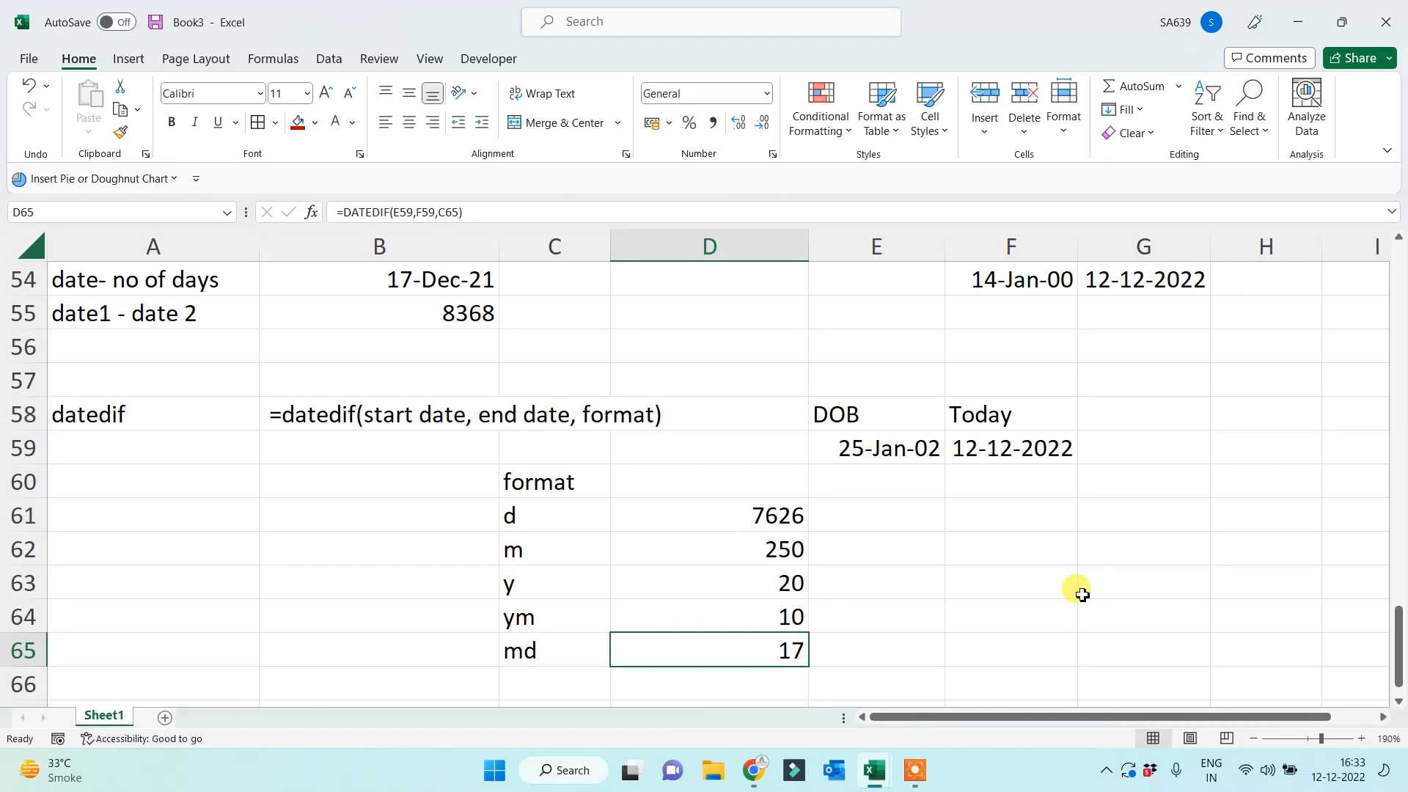
# Enter =DATEDIF($E$59,$F$59,C61) in E61 and fill it down to E65.
pyautogui.click(906, 517)
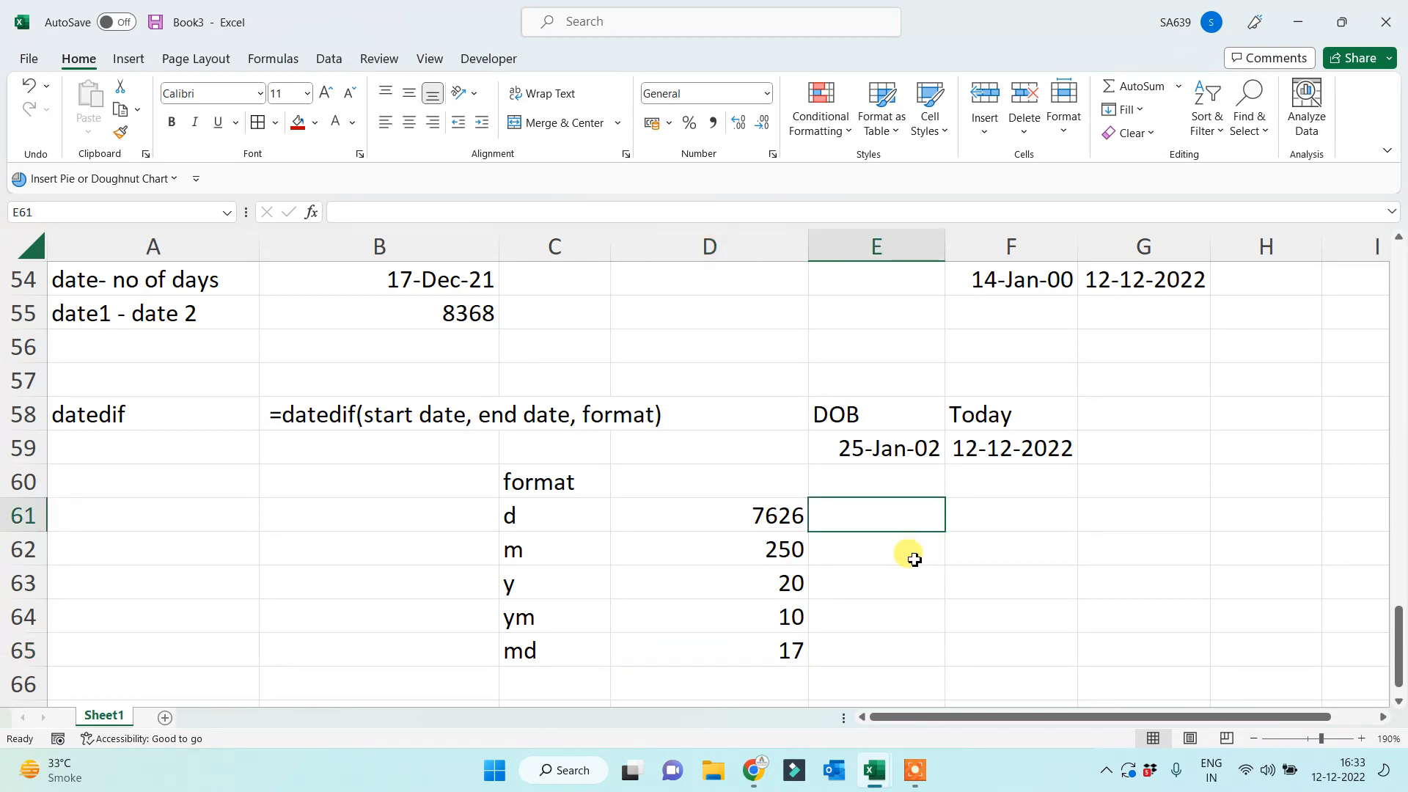
pyautogui.write('=datedi')
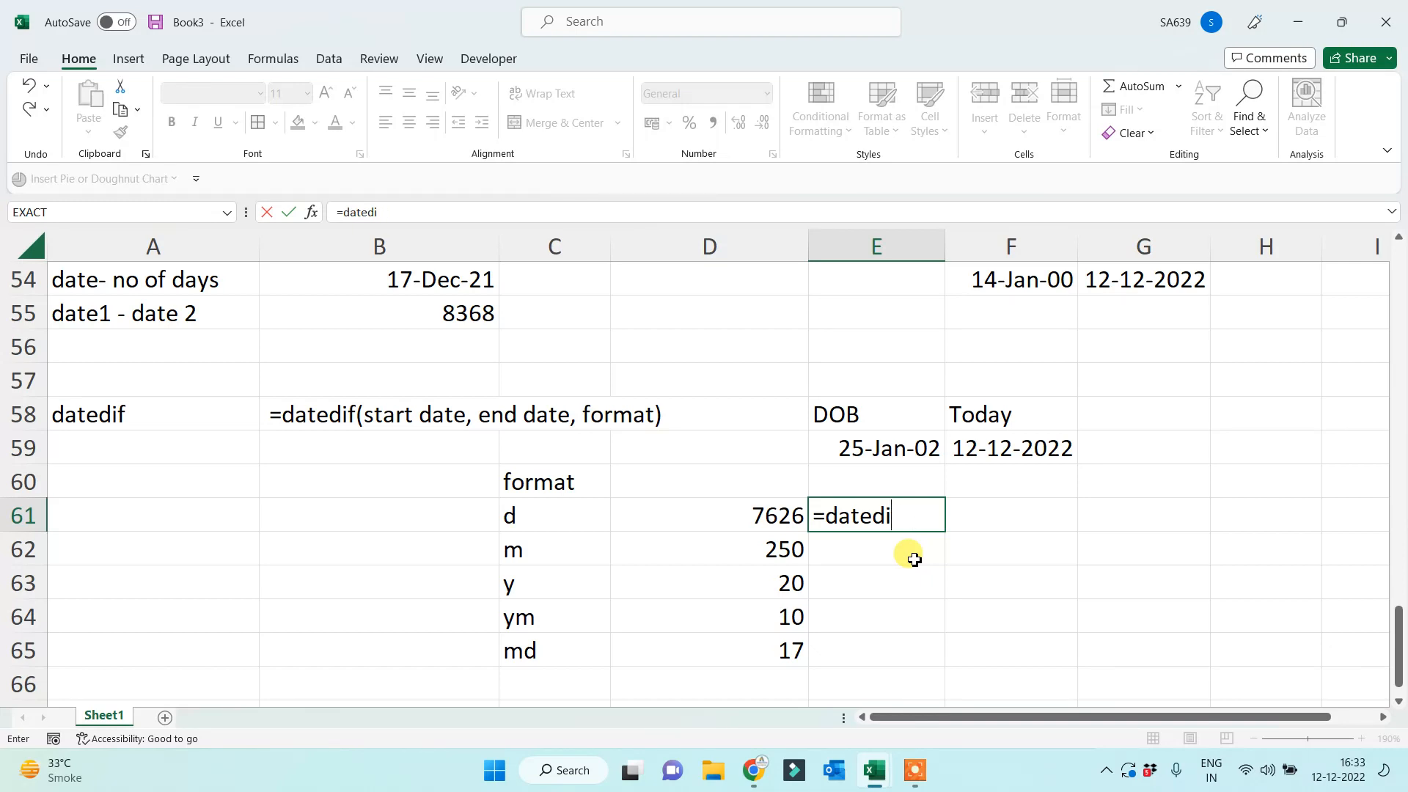
pyautogui.write('f(')
pyautogui.click(895, 453)
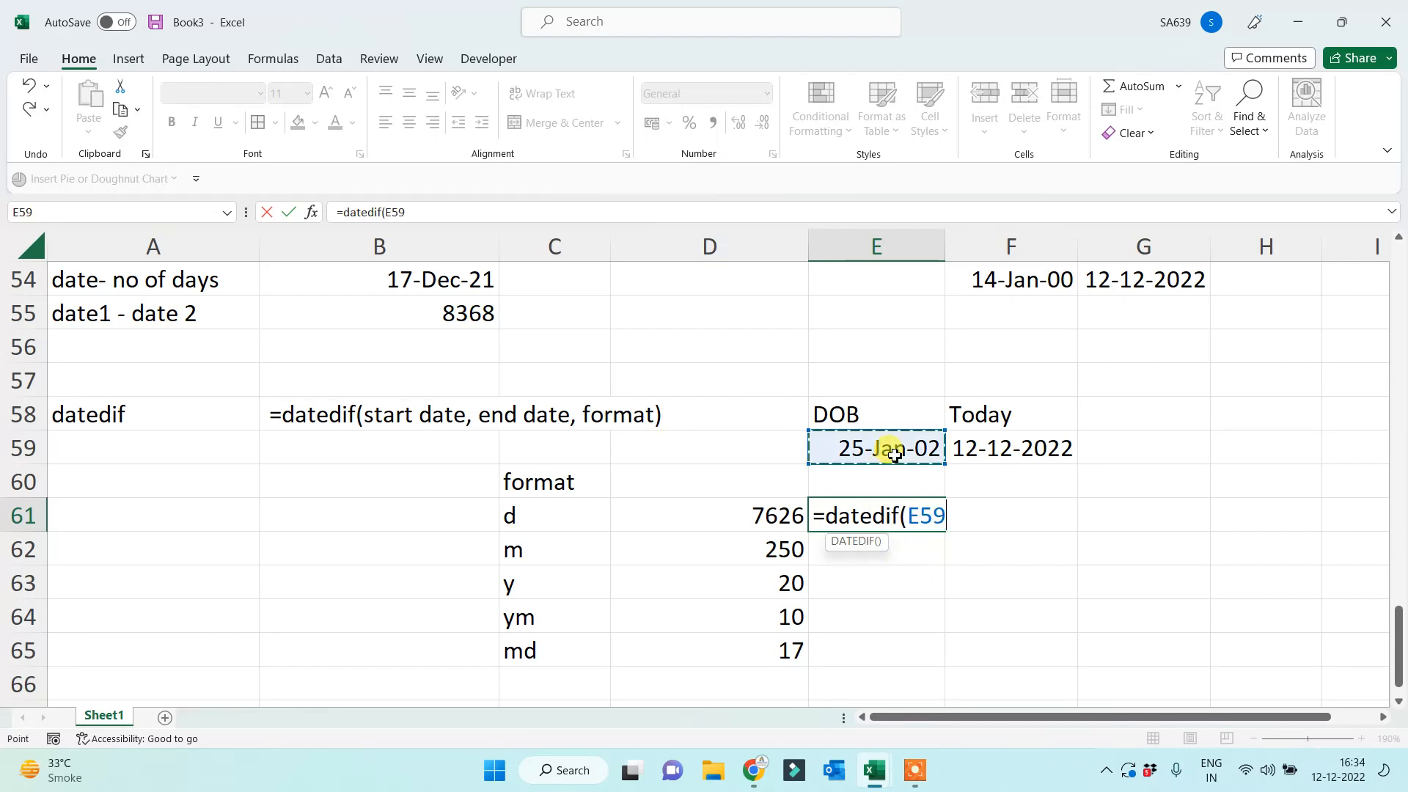
pyautogui.press('F4')
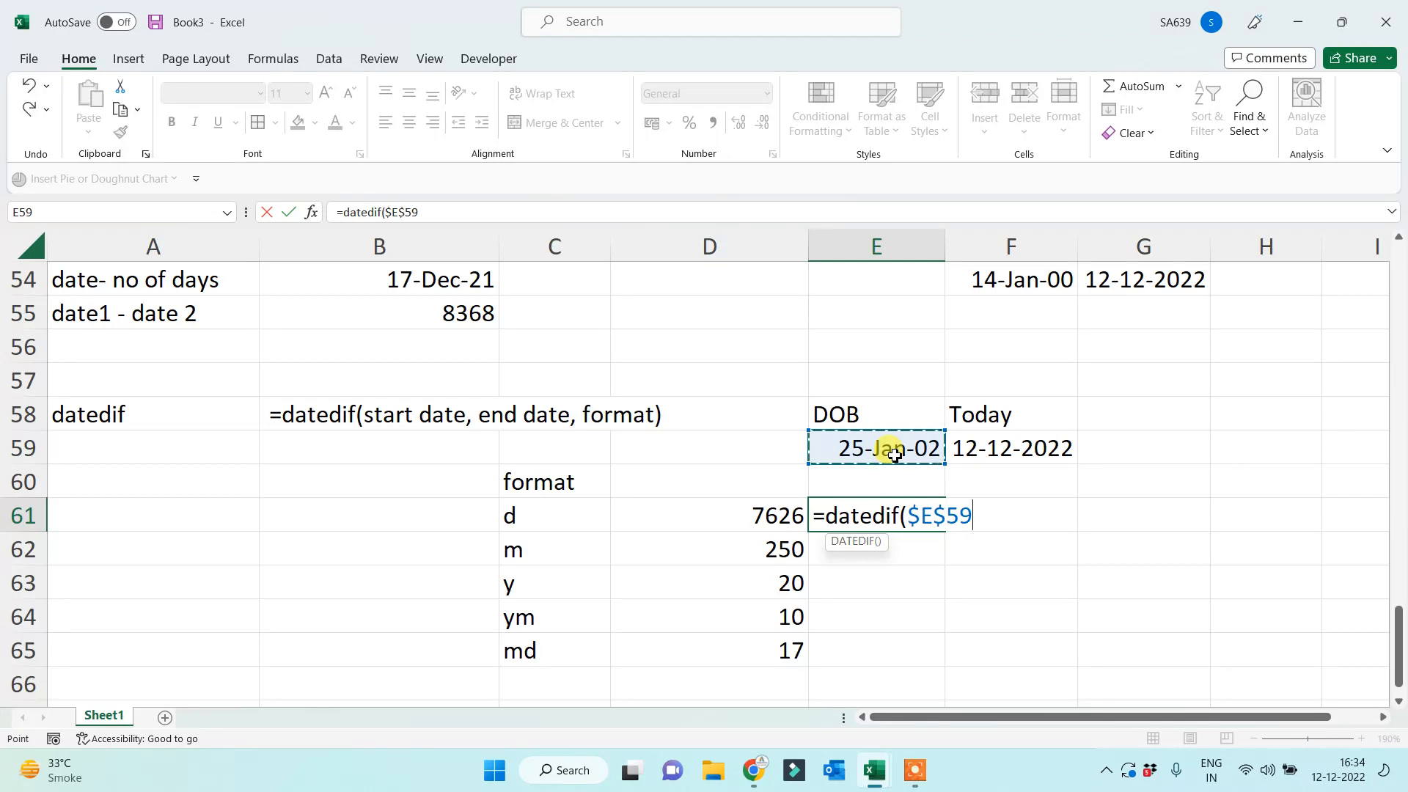
pyautogui.write(',')
pyautogui.click(1013, 447)
pyautogui.press('F4')
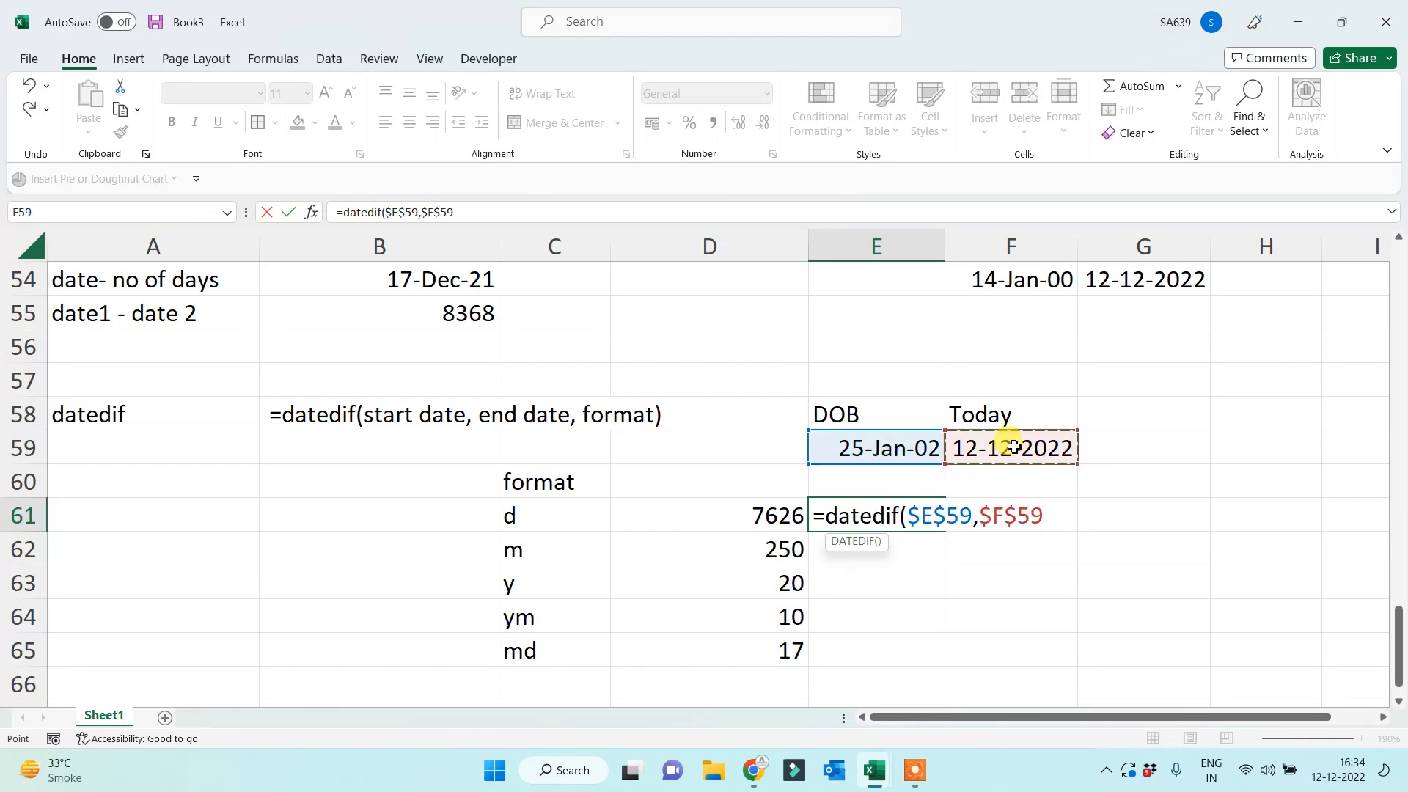
pyautogui.write(',')
pyautogui.click(534, 517)
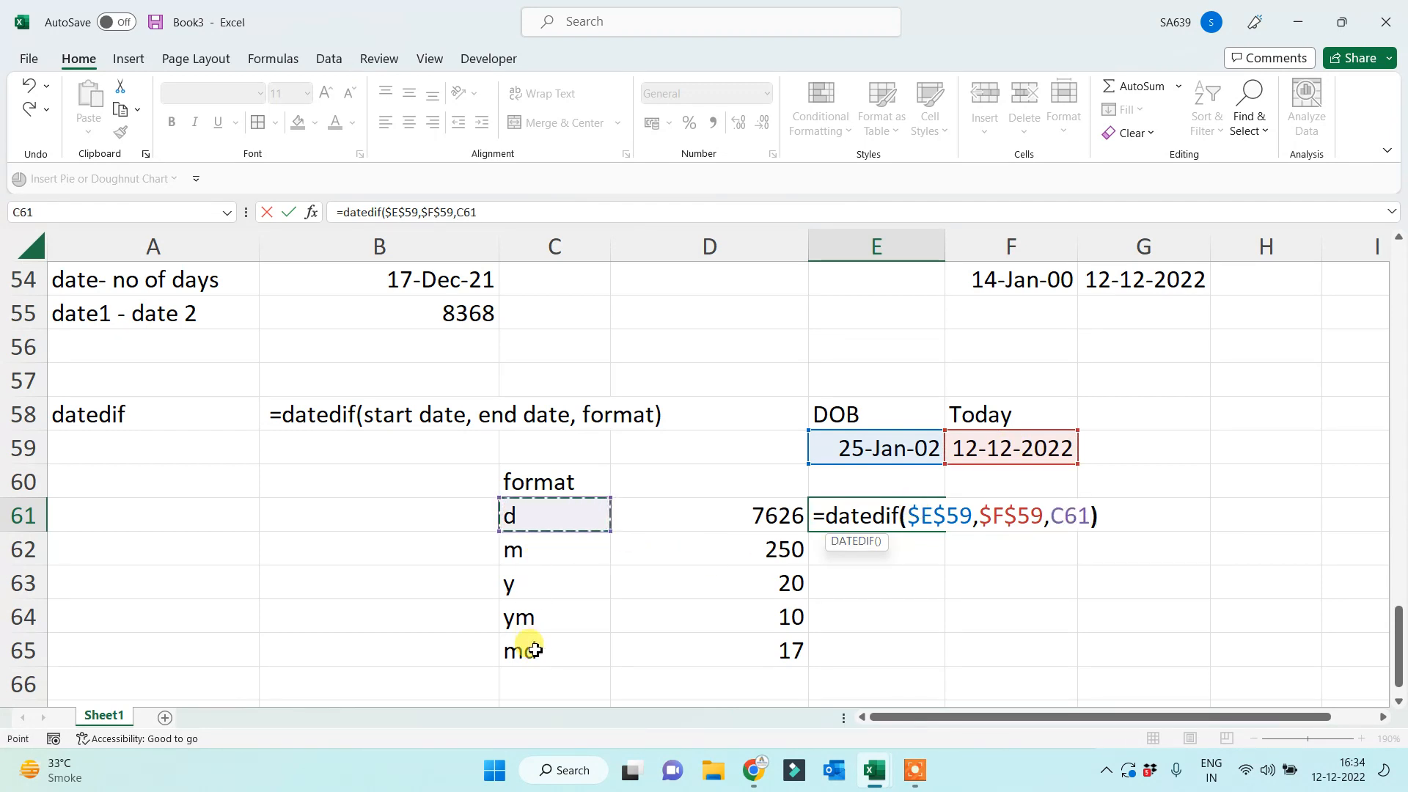
pyautogui.write(')')
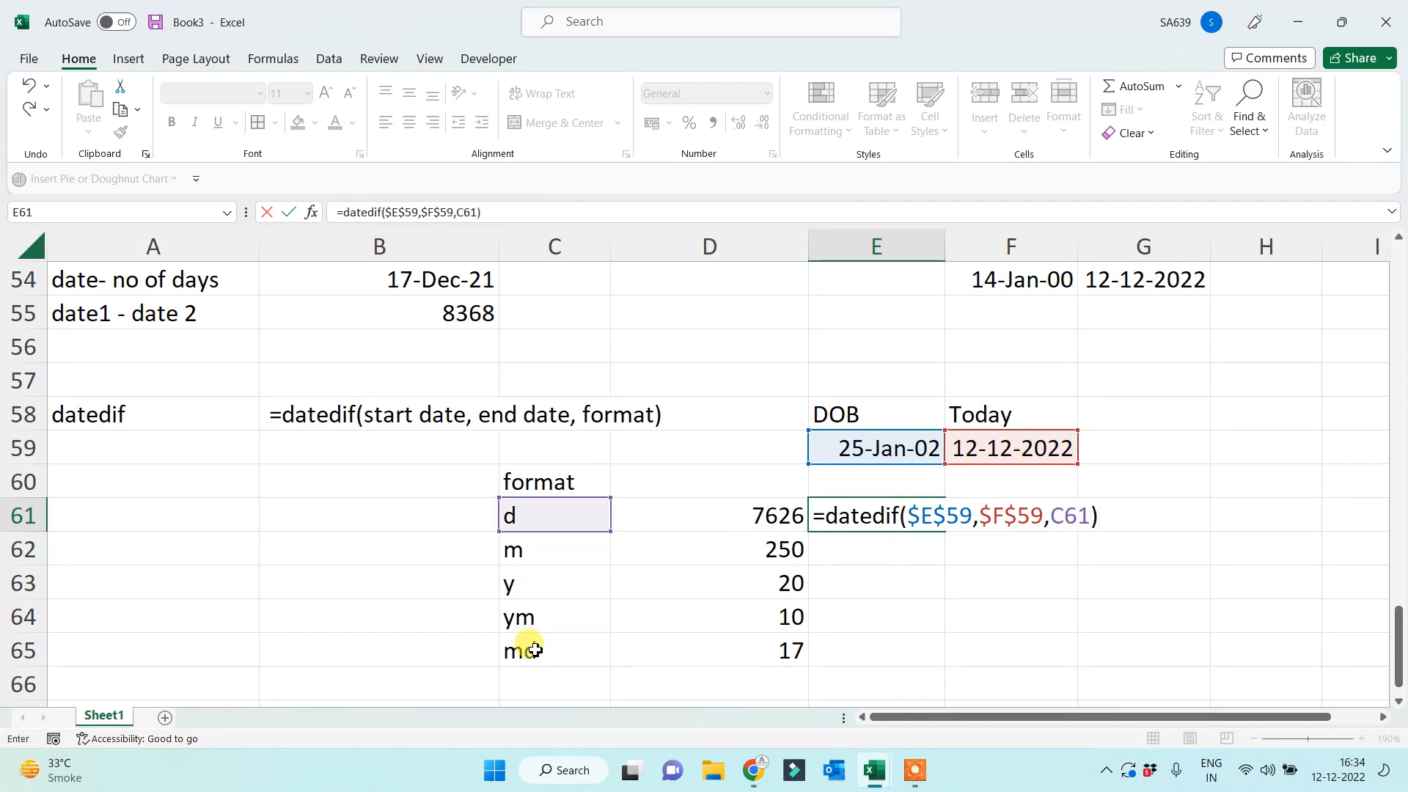
pyautogui.press('Return')
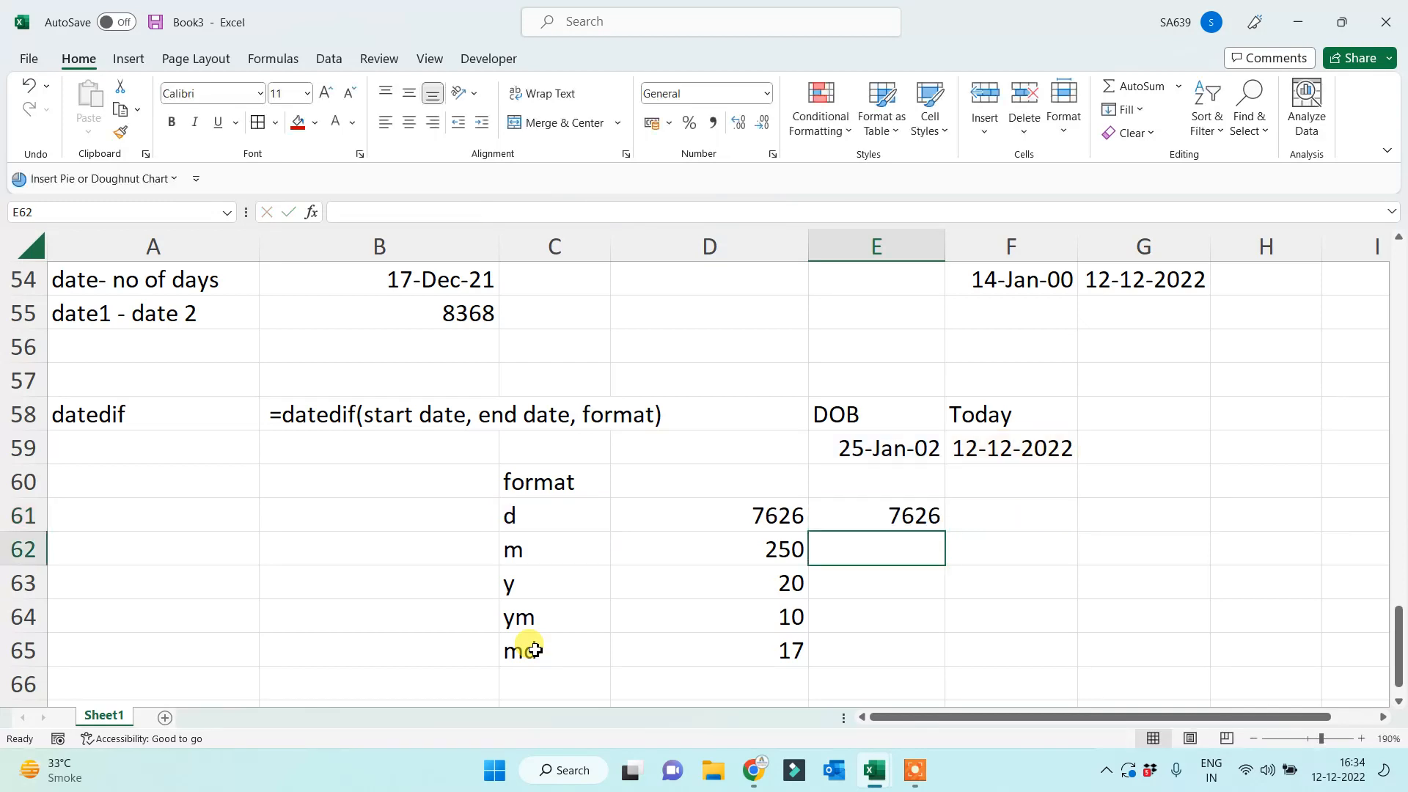
pyautogui.click(925, 507)
pyautogui.moveTo(951, 533); pyautogui.dragTo(919, 652)
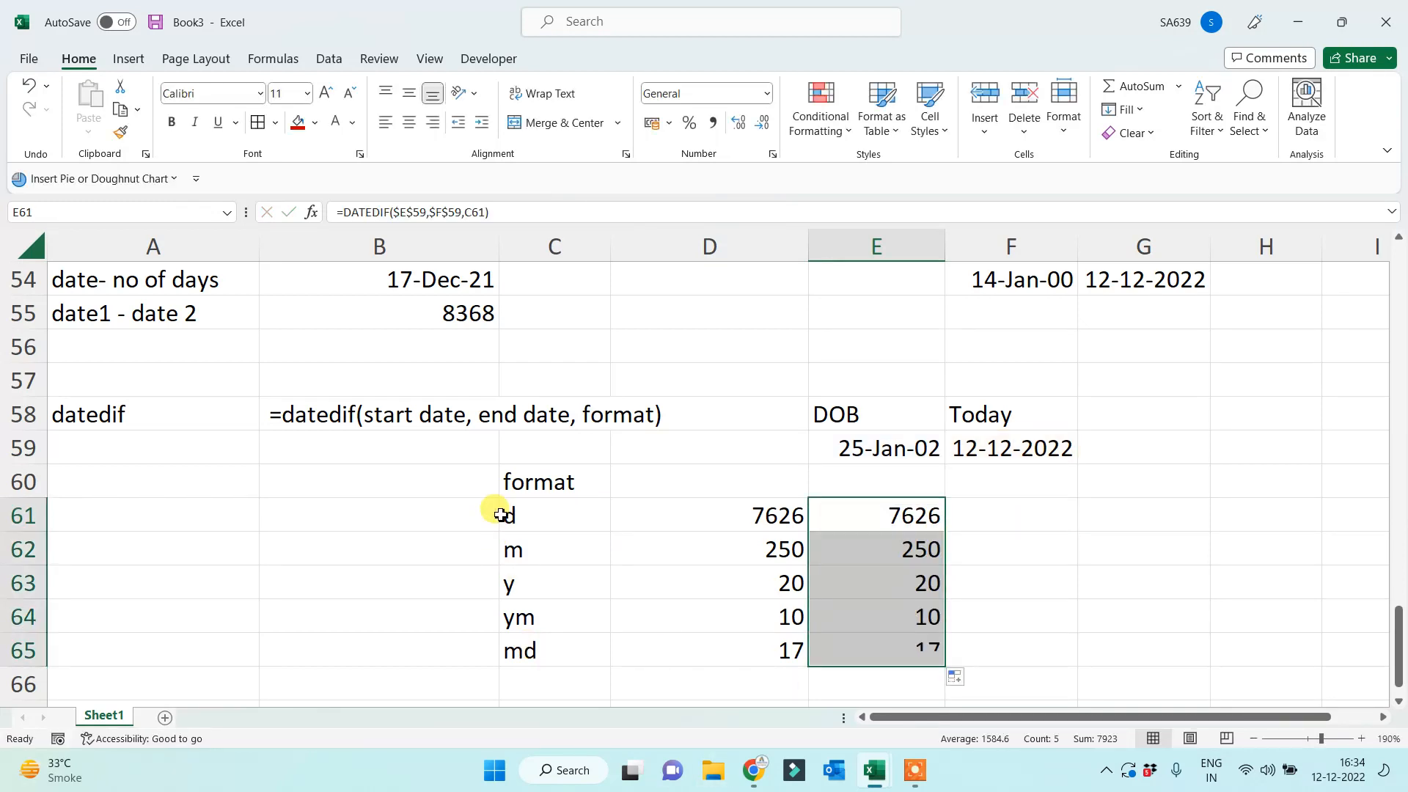
# Compare the filled E61:E65 results against the C61:C65 codes and the locked E59:F59 dates.
pyautogui.click(506, 512)
pyautogui.moveTo(517, 579); pyautogui.dragTo(528, 654)
pyautogui.moveTo(890, 450); pyautogui.dragTo(1068, 455)
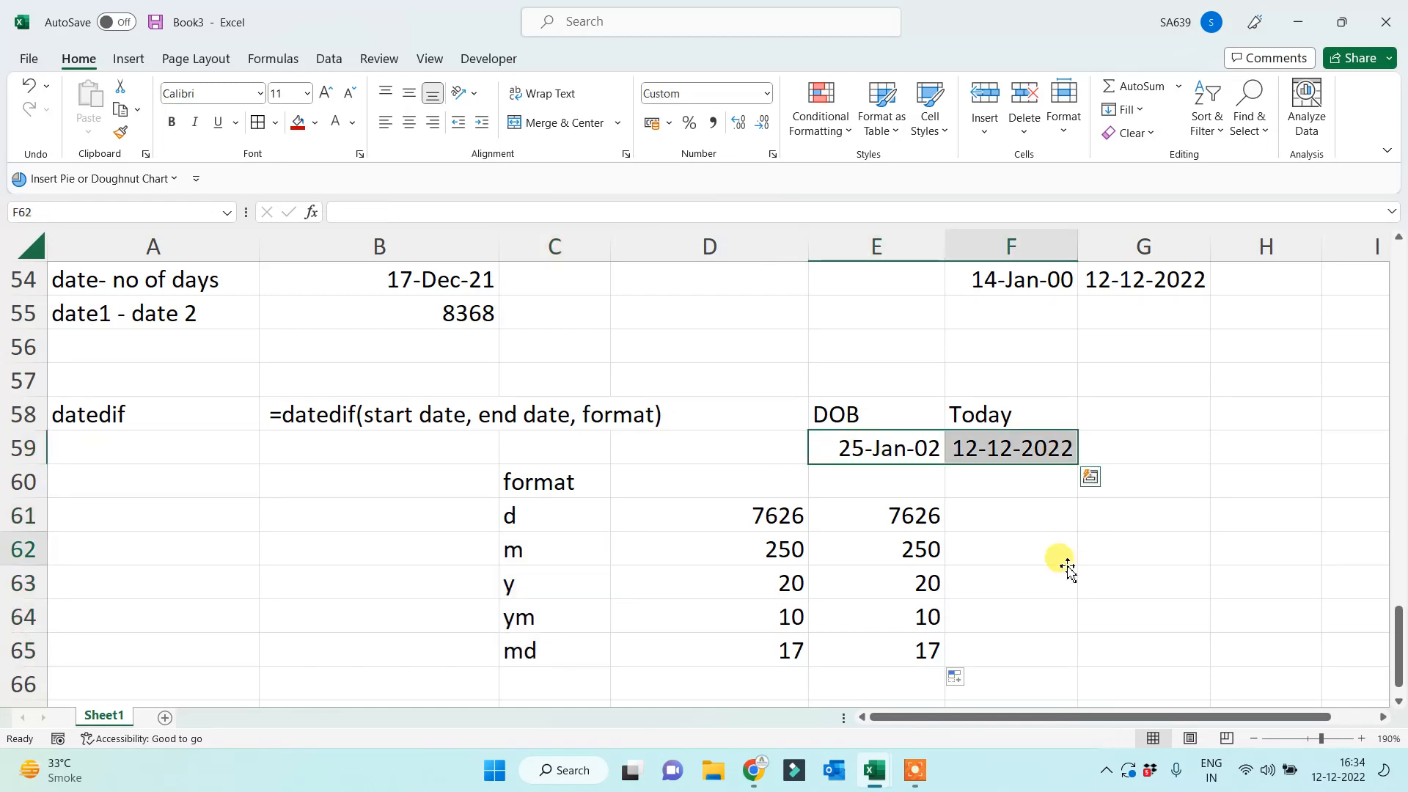
pyautogui.click(1041, 553)
pyautogui.moveTo(917, 518); pyautogui.dragTo(921, 645)
pyautogui.click(1086, 573)
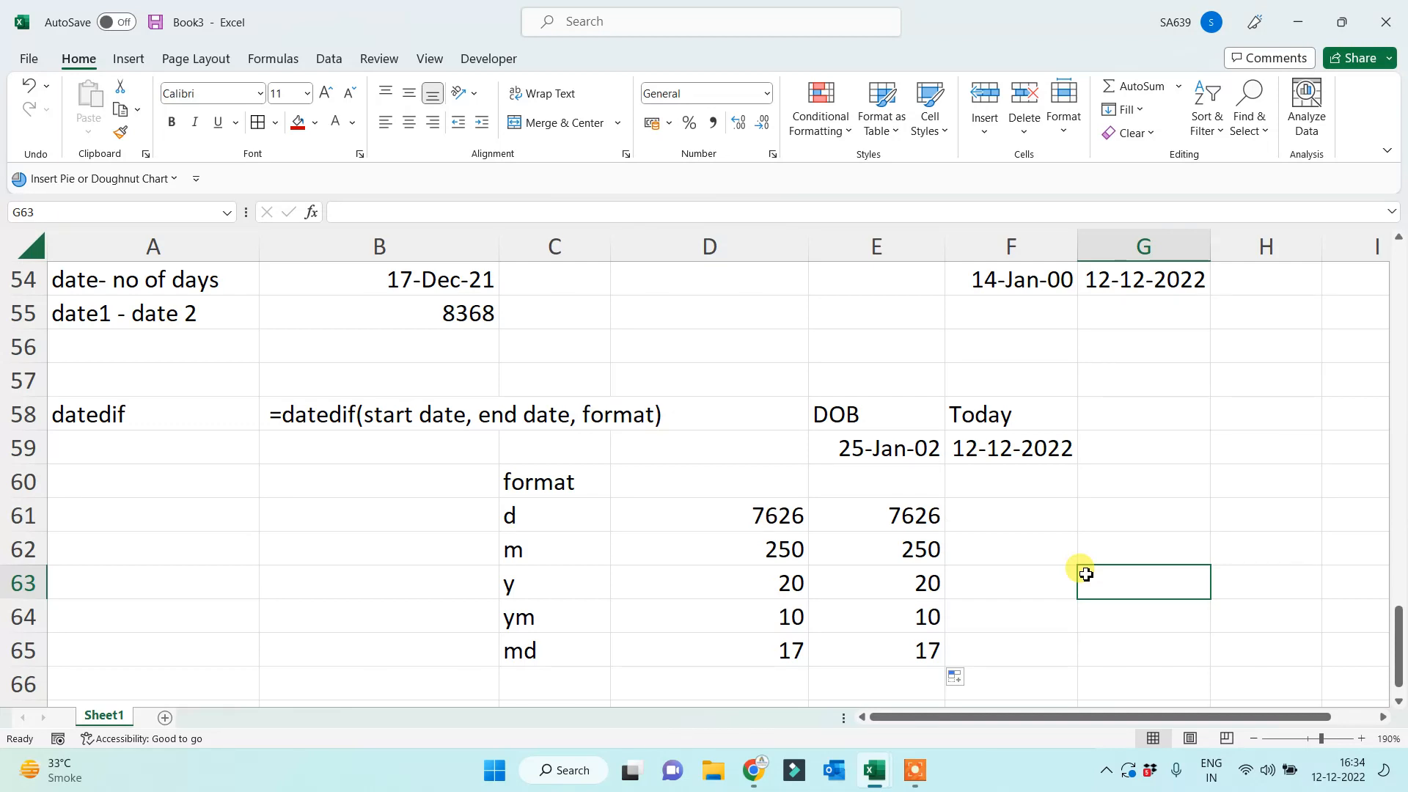
pyautogui.moveTo(535, 517); pyautogui.dragTo(524, 650)
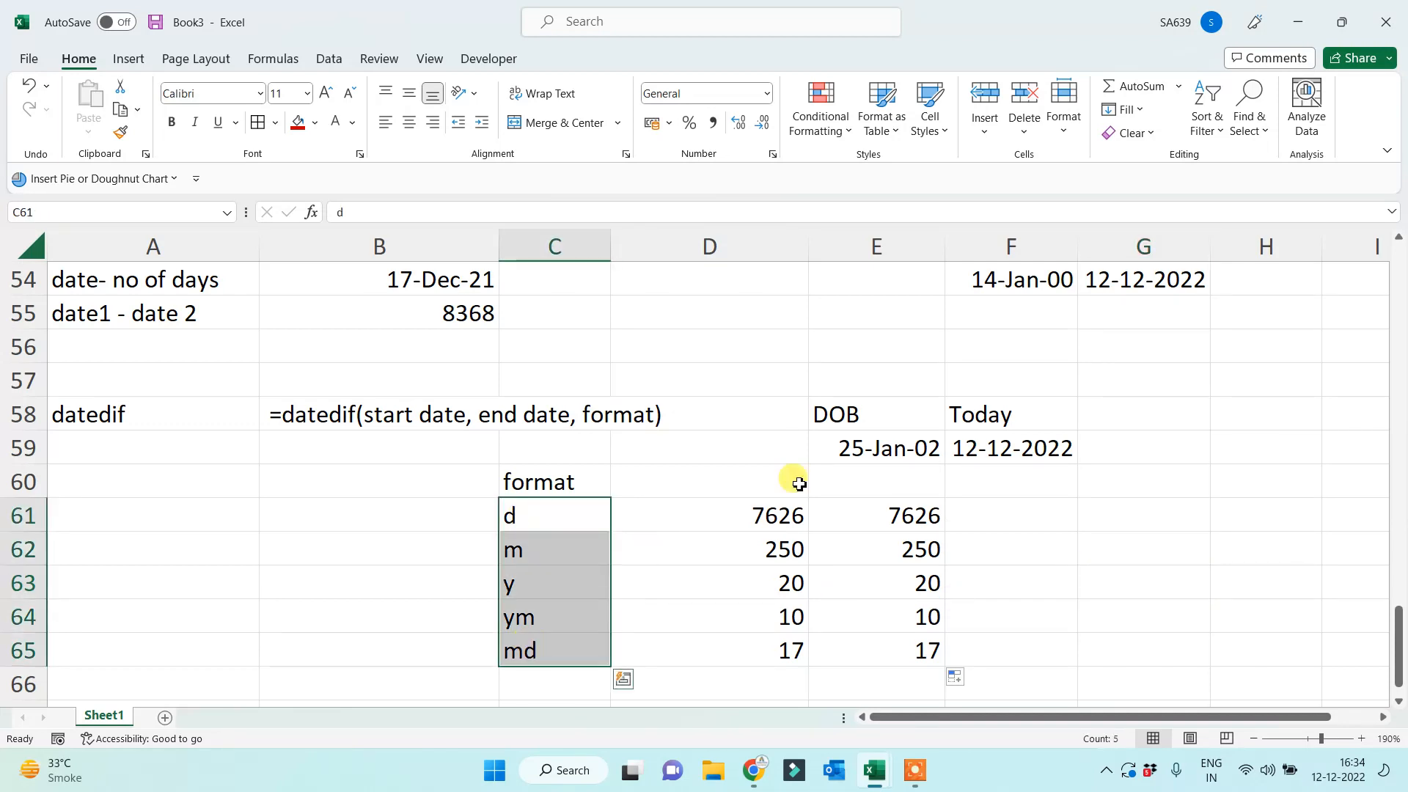
pyautogui.moveTo(863, 440); pyautogui.dragTo(1020, 448)
pyautogui.click(1058, 574)
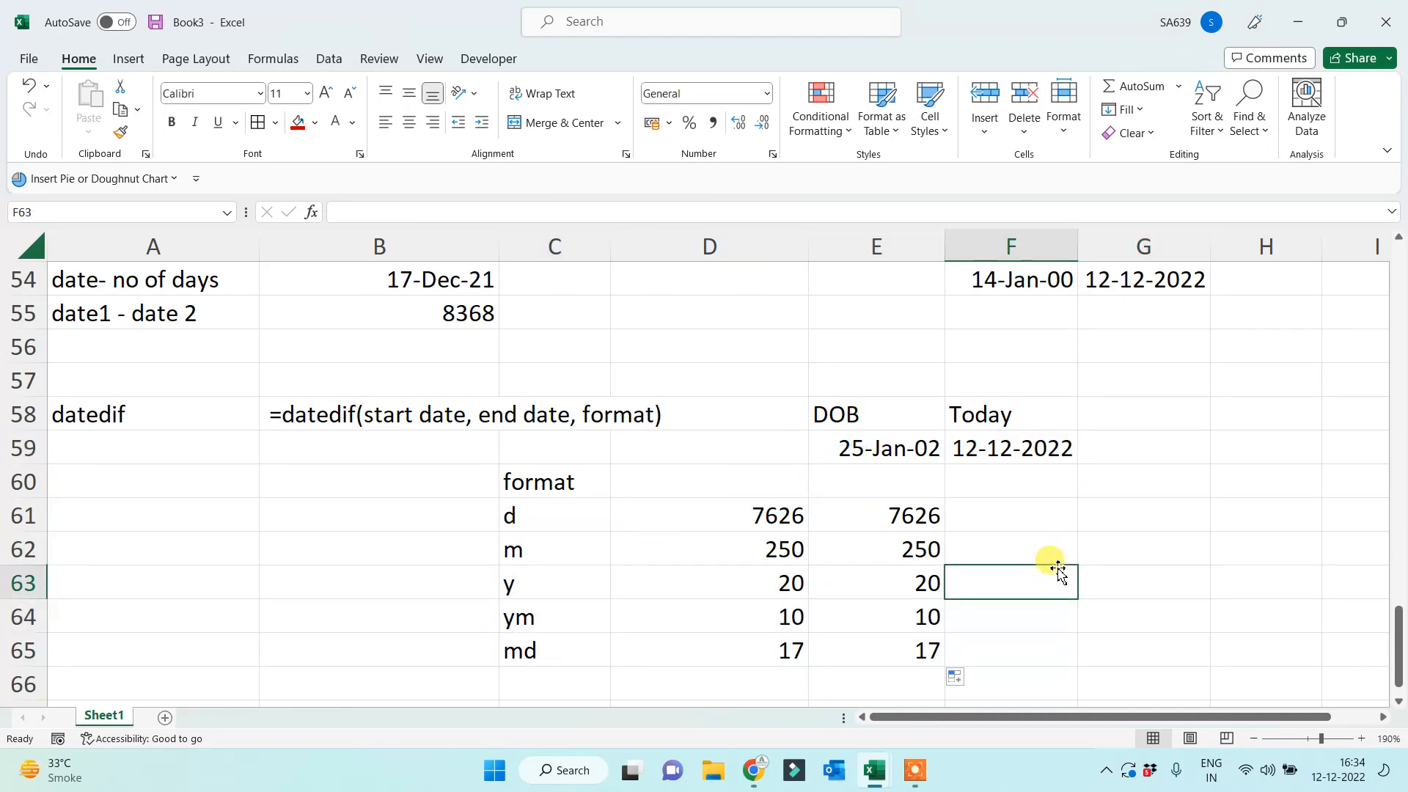
pyautogui.click(901, 522)
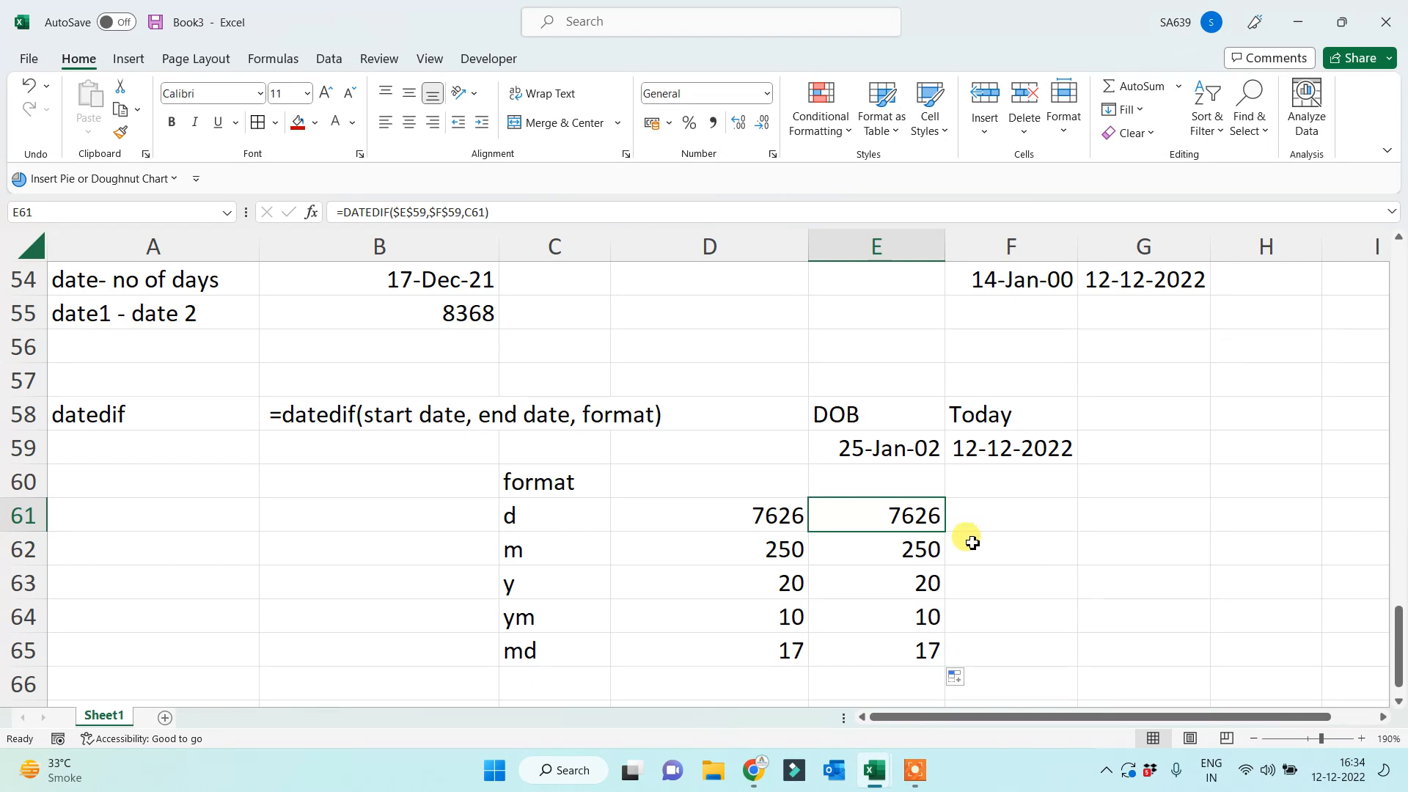
pyautogui.click(116, 427)
# Label A68 'Text' and put the note =text(value, format text) in B68.
pyautogui.scroll(-2, 227, 557)
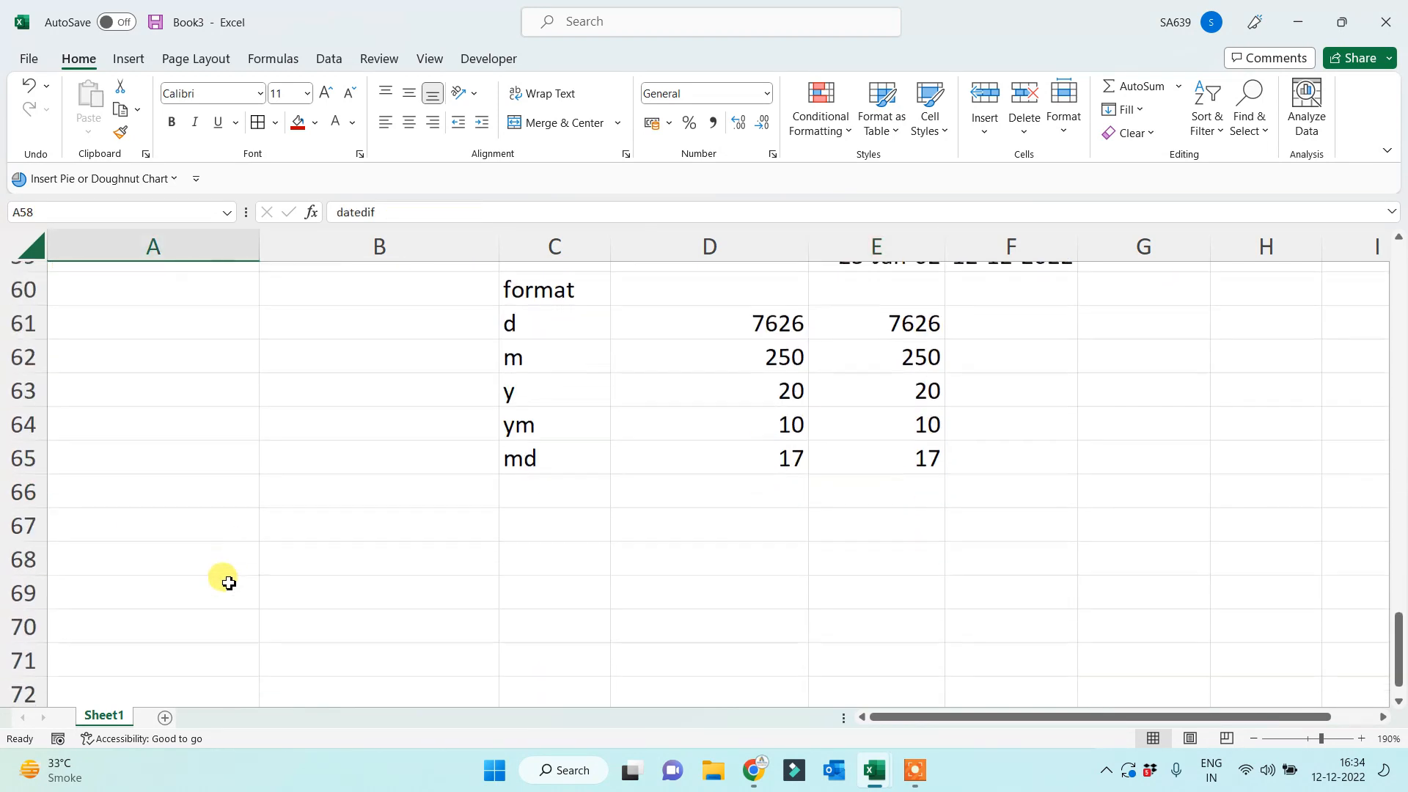
pyautogui.click(179, 575)
pyautogui.click(180, 549)
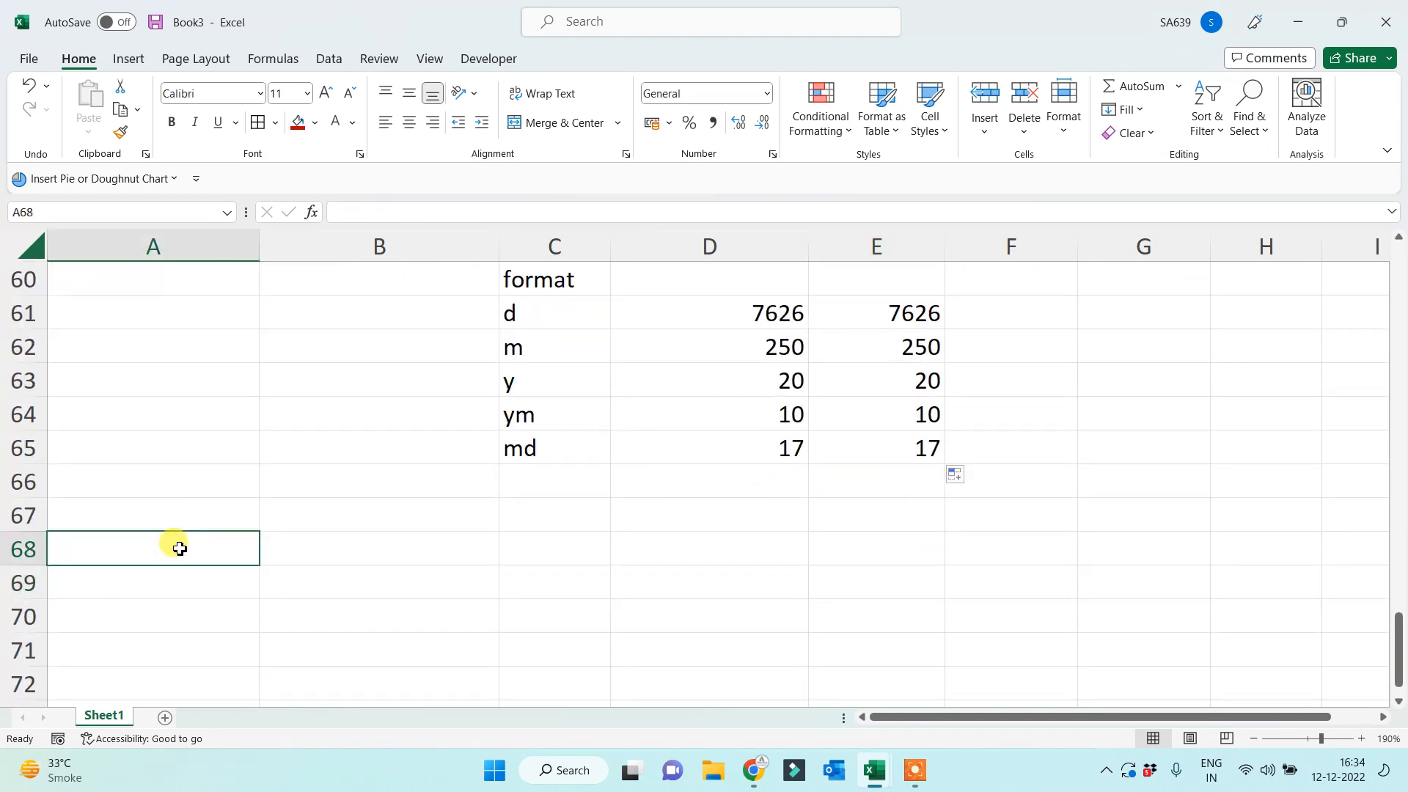
pyautogui.write('Text')
pyautogui.press('Return')
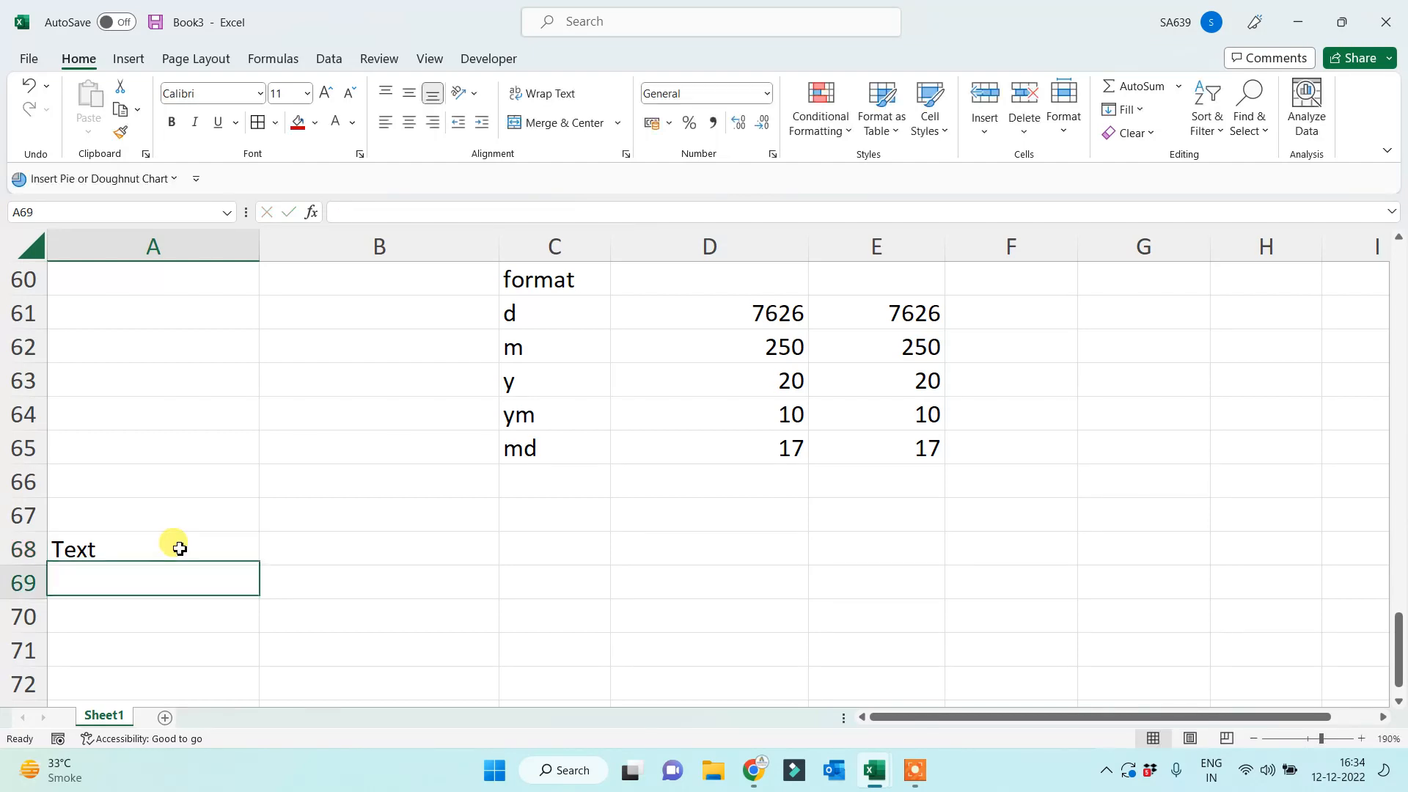
pyautogui.click(415, 544)
pyautogui.write('=text(')
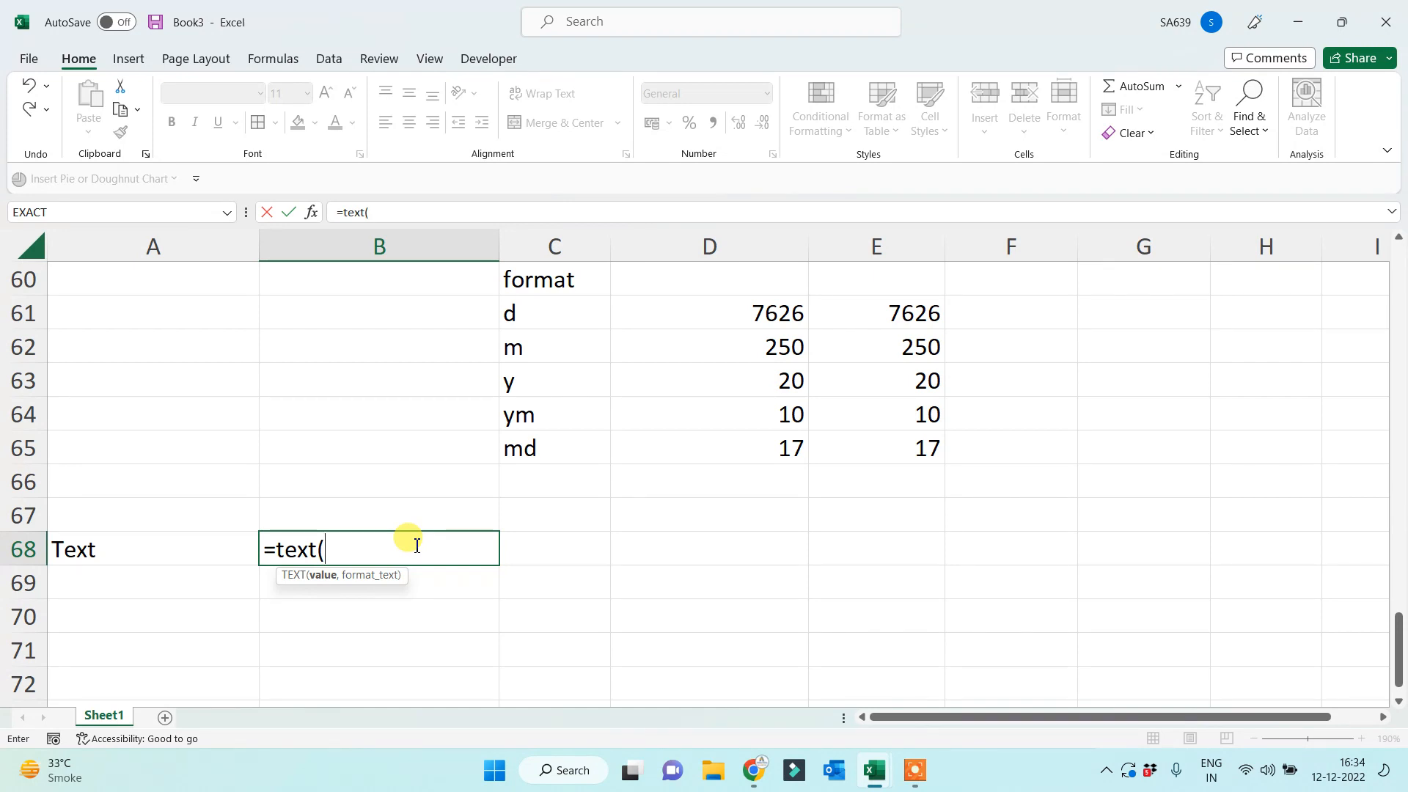
pyautogui.write('value, form')
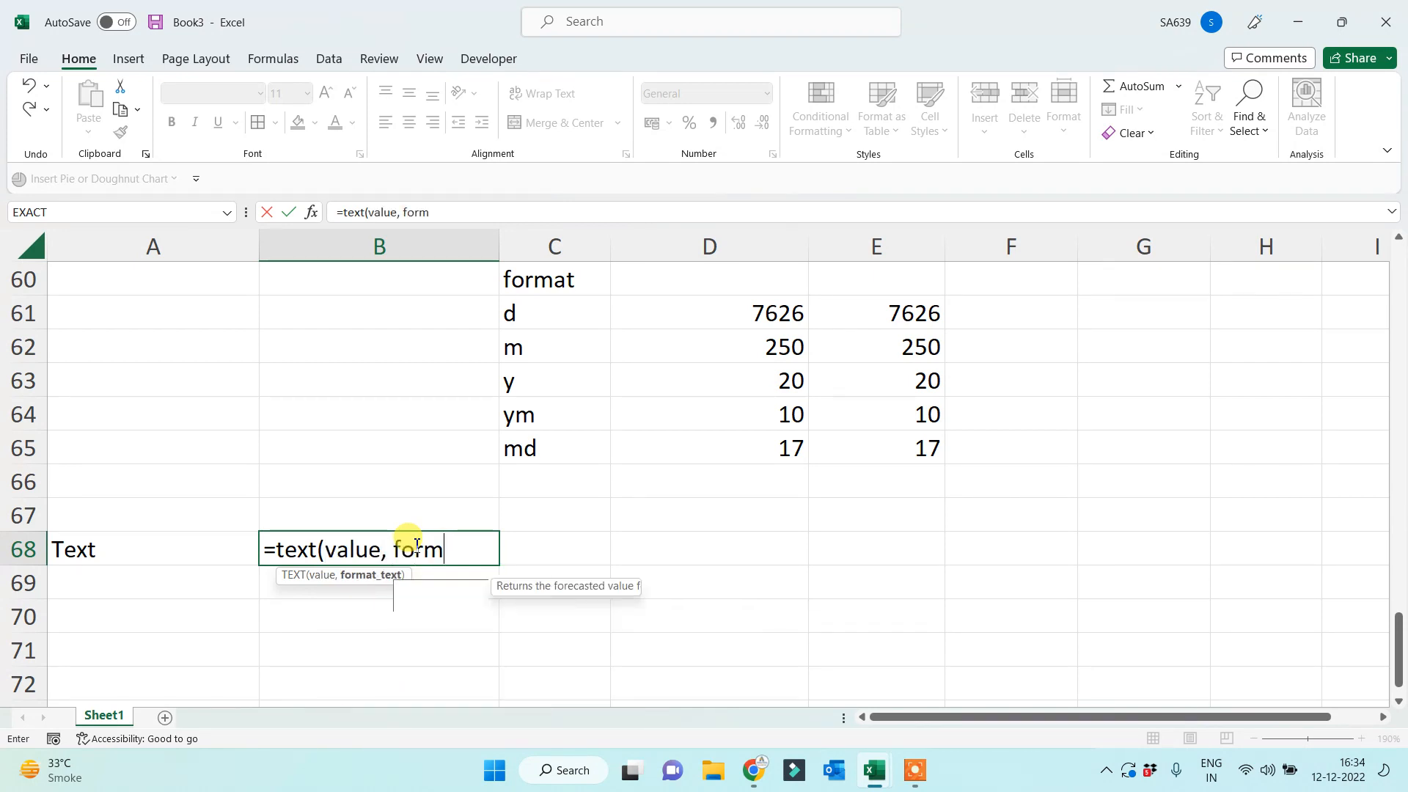
pyautogui.write('at text)')
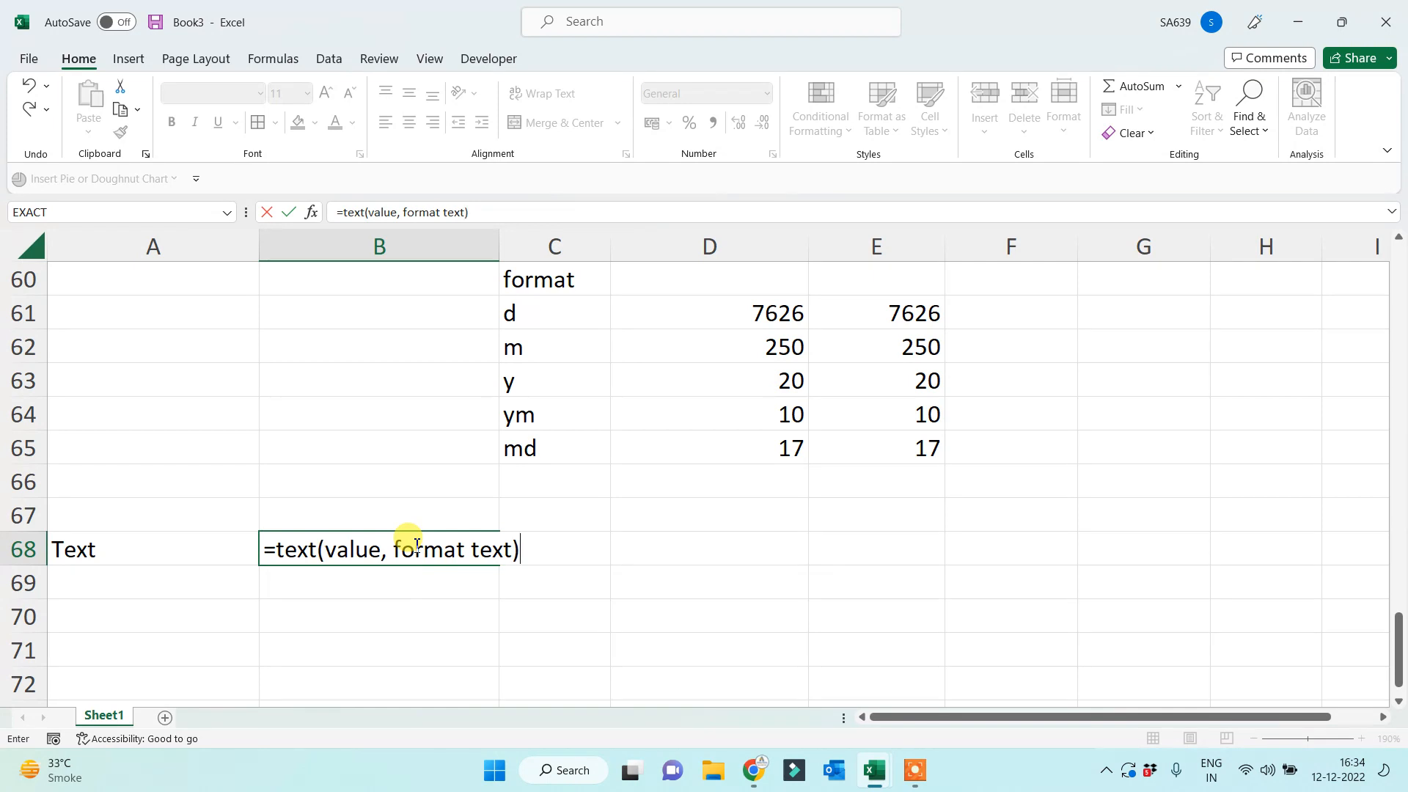
pyautogui.click(575, 607)
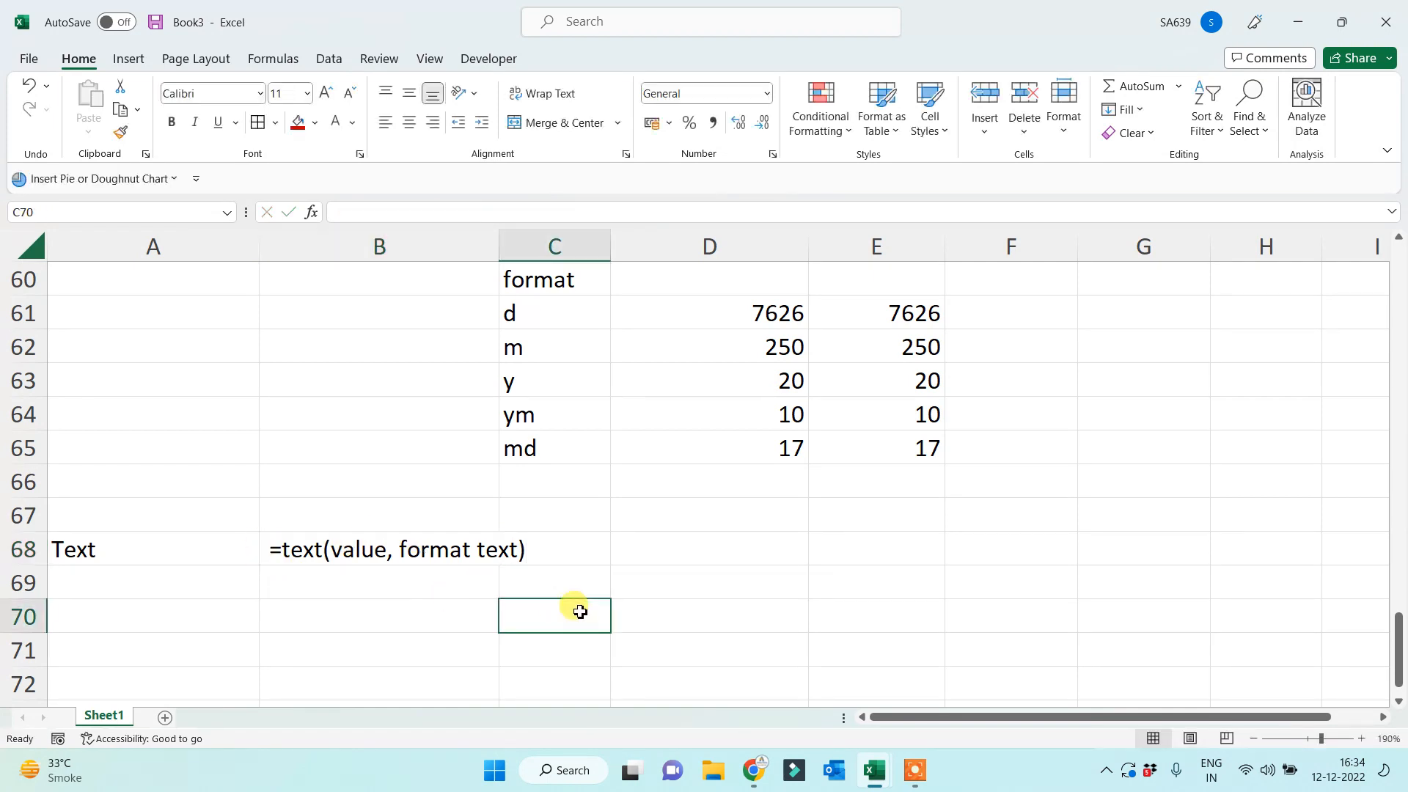
# List the day and month codes dd, ddd, dddd, mm, mmm, mmmm down C70:C75.
pyautogui.scroll(-1, 575, 598)
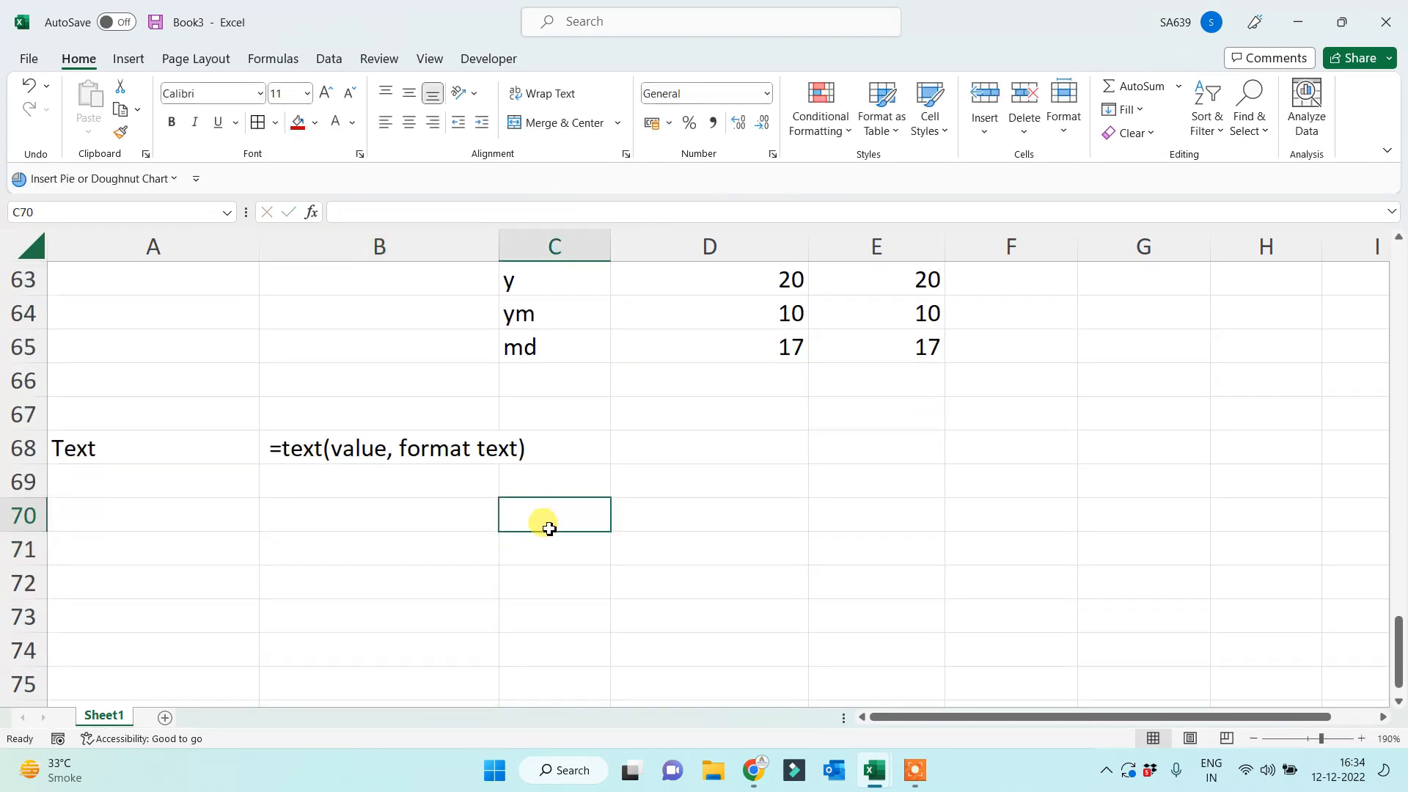
pyautogui.write('dd')
pyautogui.press('Return')
pyautogui.write('ddd')
pyautogui.press('Return')
pyautogui.write('dddd')
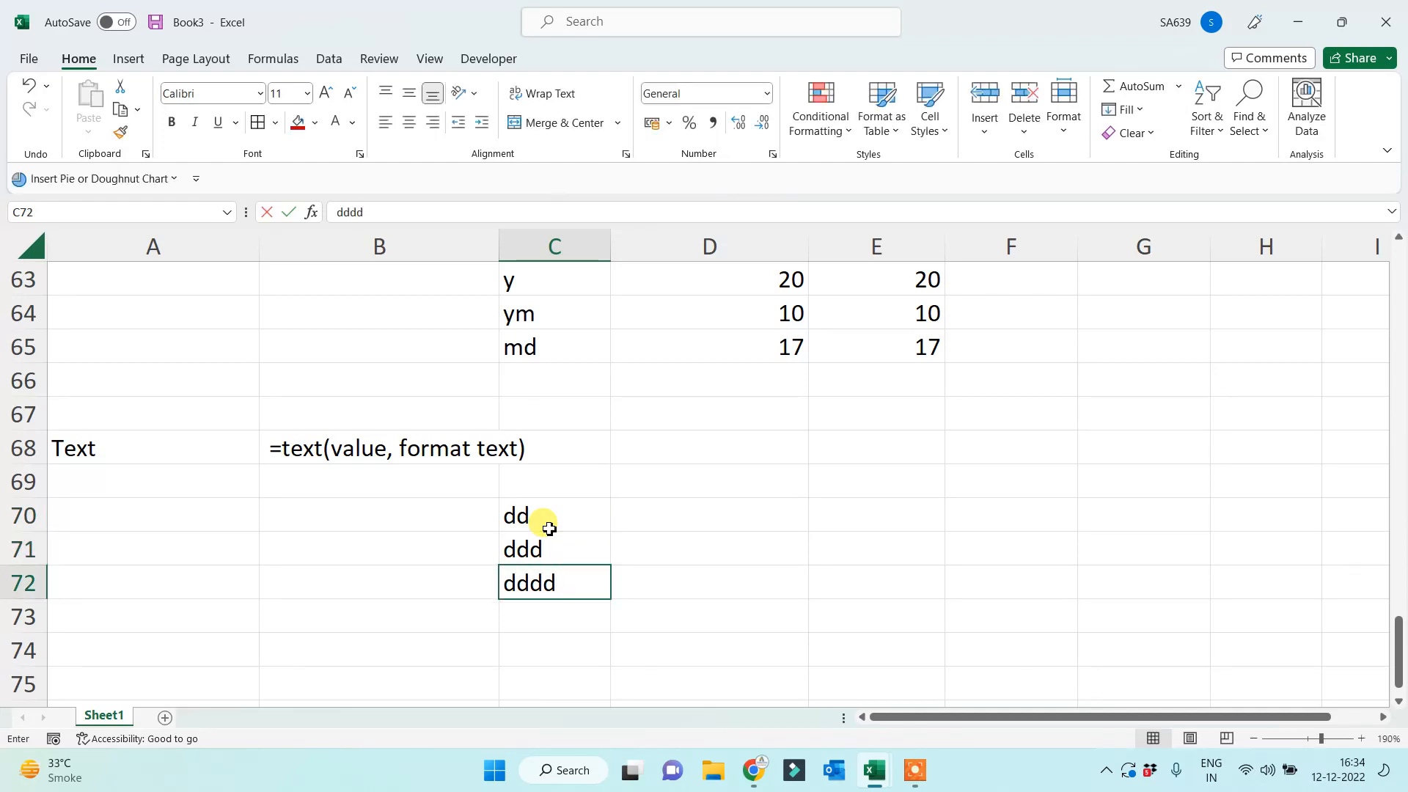
pyautogui.press('Return')
pyautogui.write('mm')
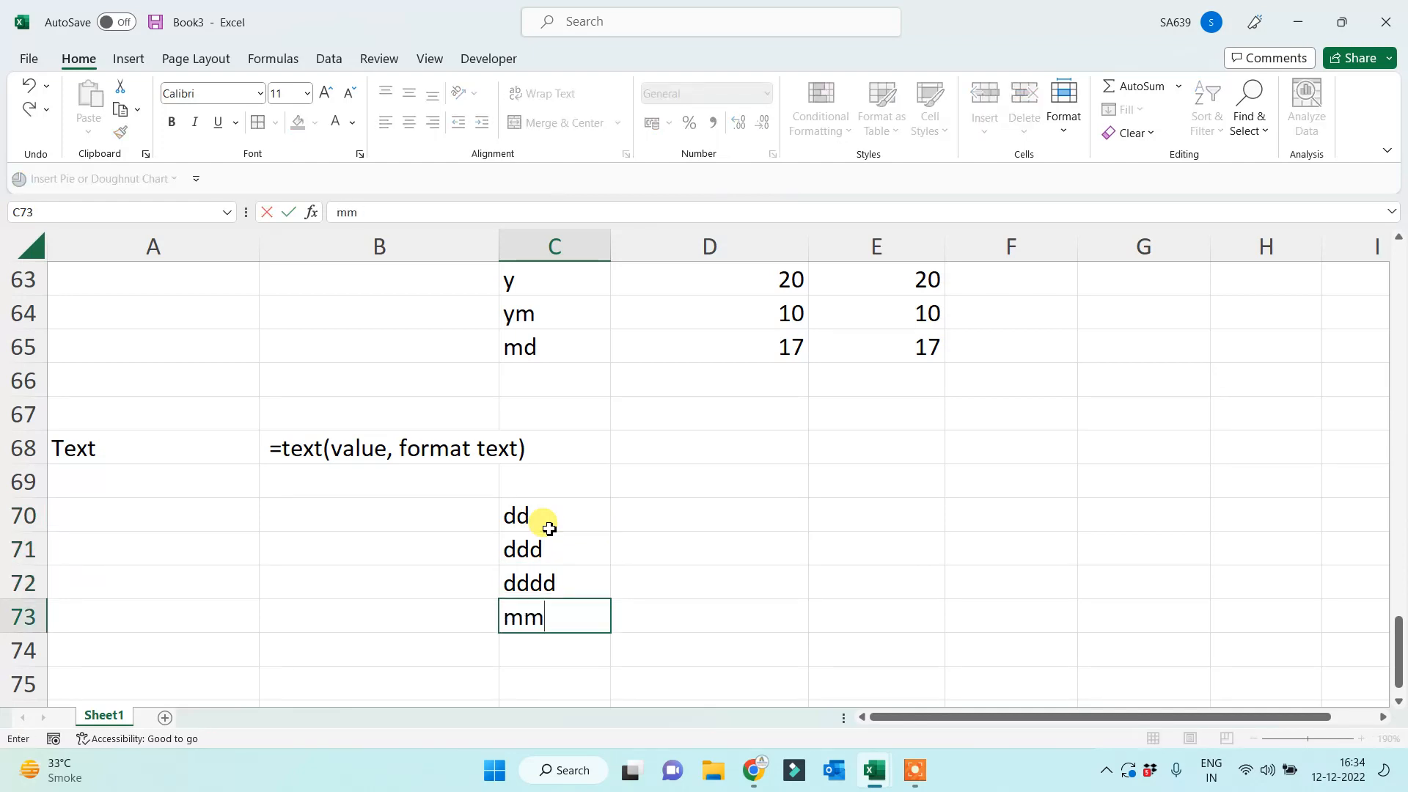
pyautogui.press('Return')
pyautogui.write('mmm')
pyautogui.press('Return')
pyautogui.write('mmmmm')
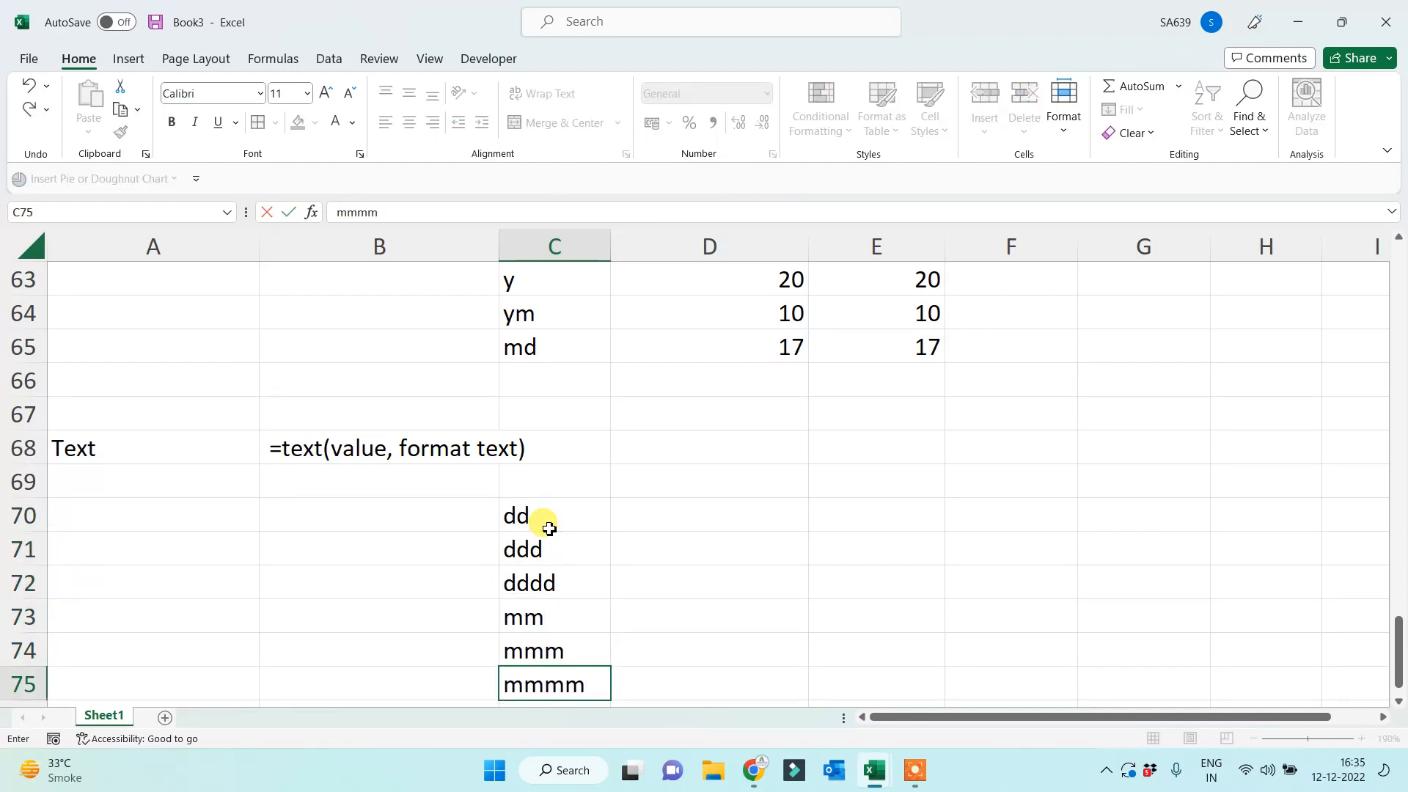
pyautogui.press('Return')
# Add the year codes yy, yyy and yyyy in C76:C78, correcting C77 to read yyy.
pyautogui.write('yy')
pyautogui.press('Return')
pyautogui.write('yyy')
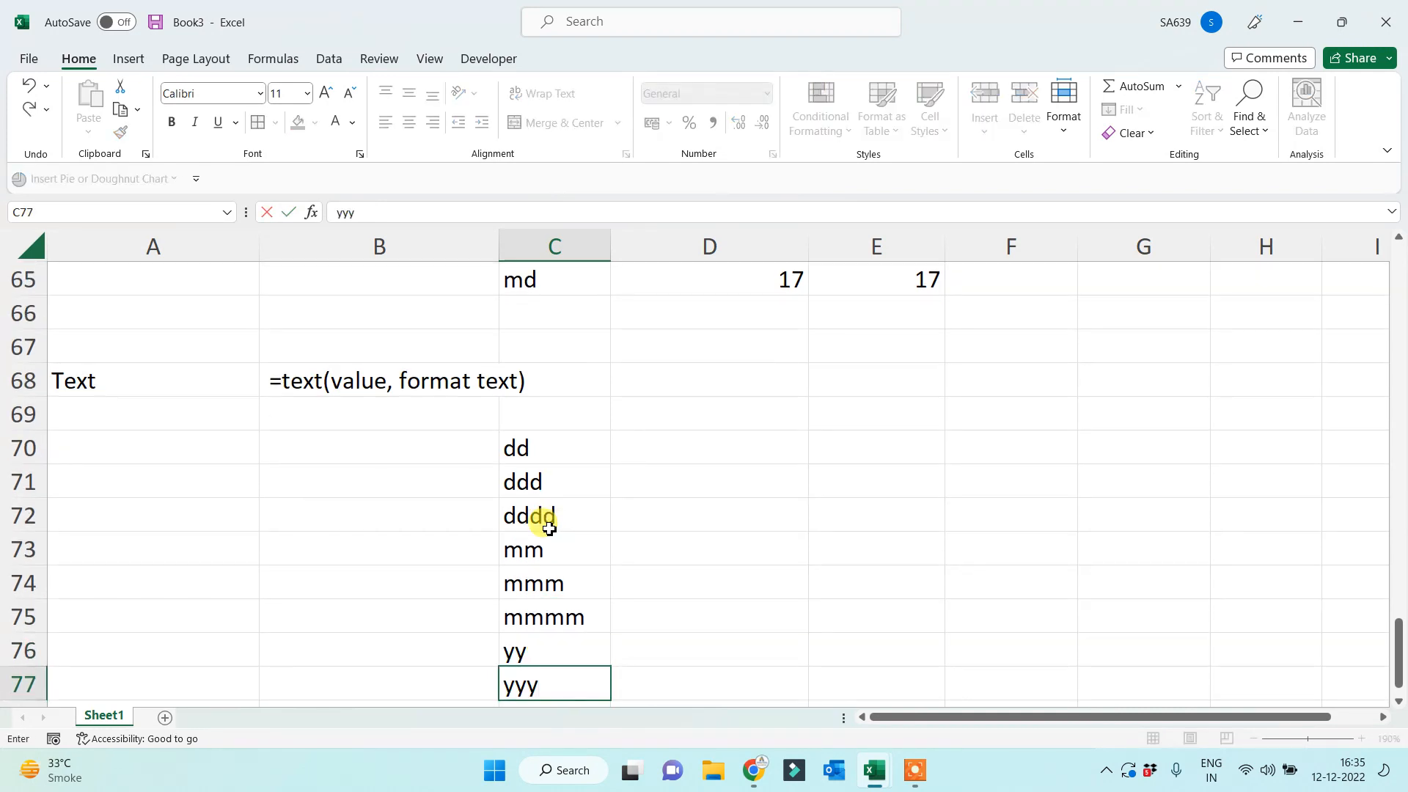
pyautogui.write('yy')
pyautogui.press('BackSpace')
pyautogui.write('\\')
pyautogui.press('Return')
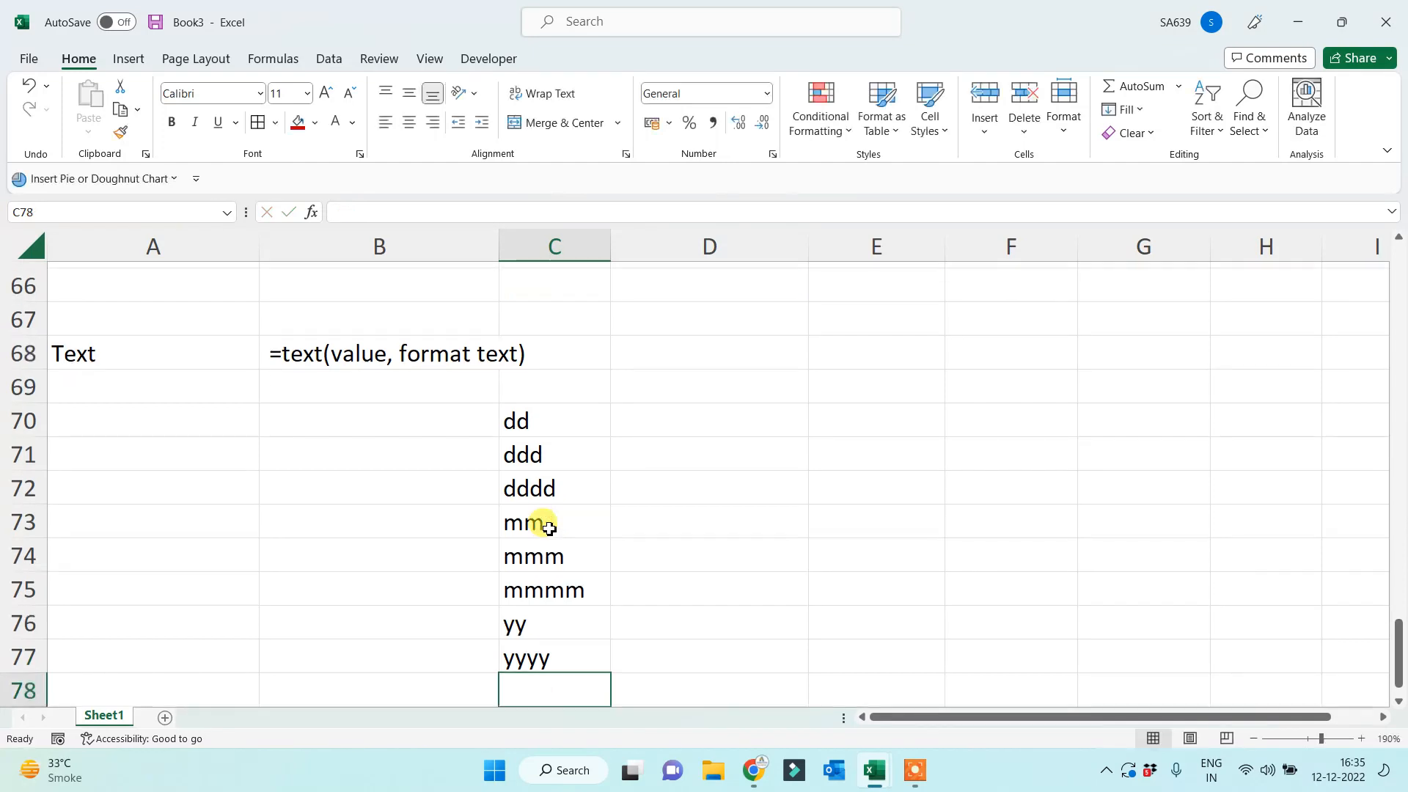
pyautogui.write('yyyy')
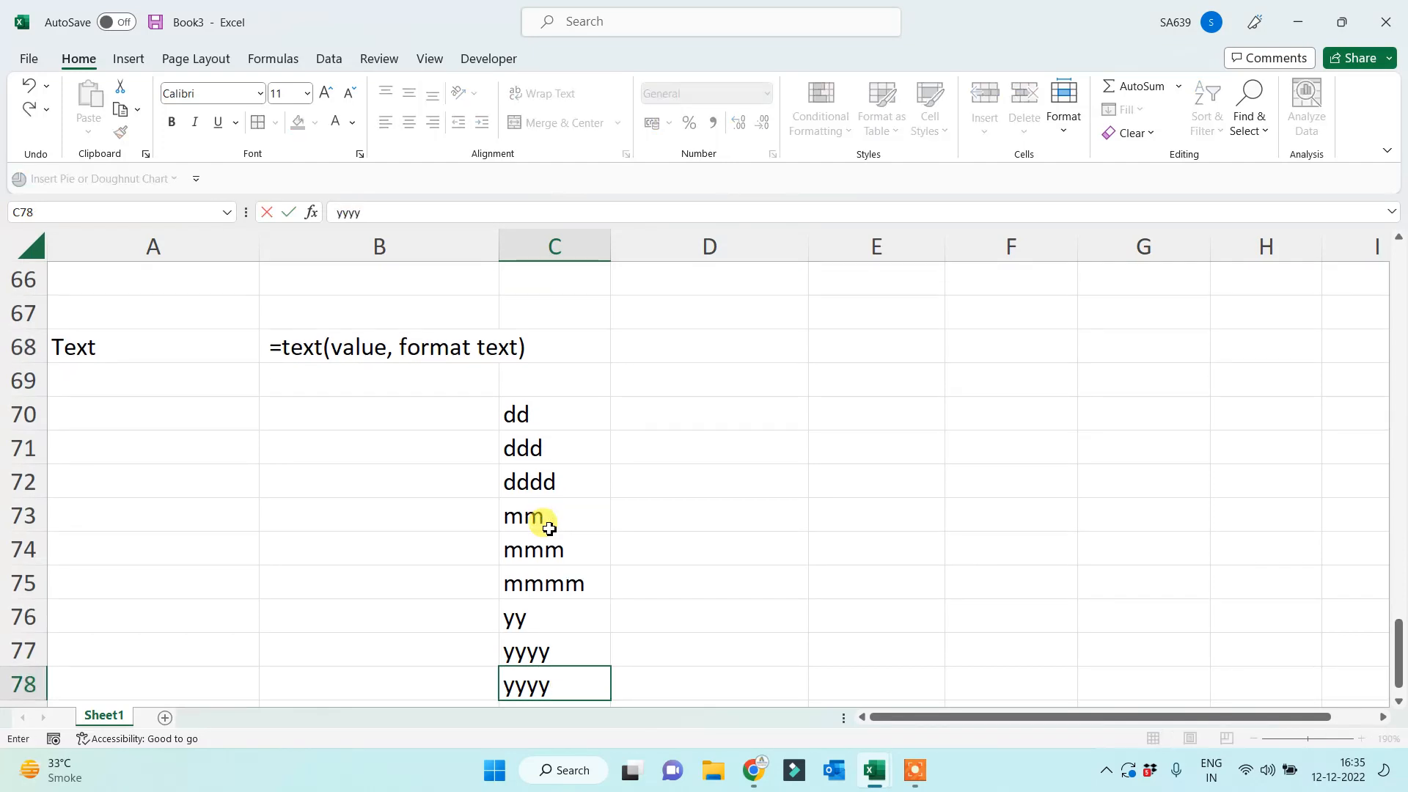
pyautogui.press('Up')
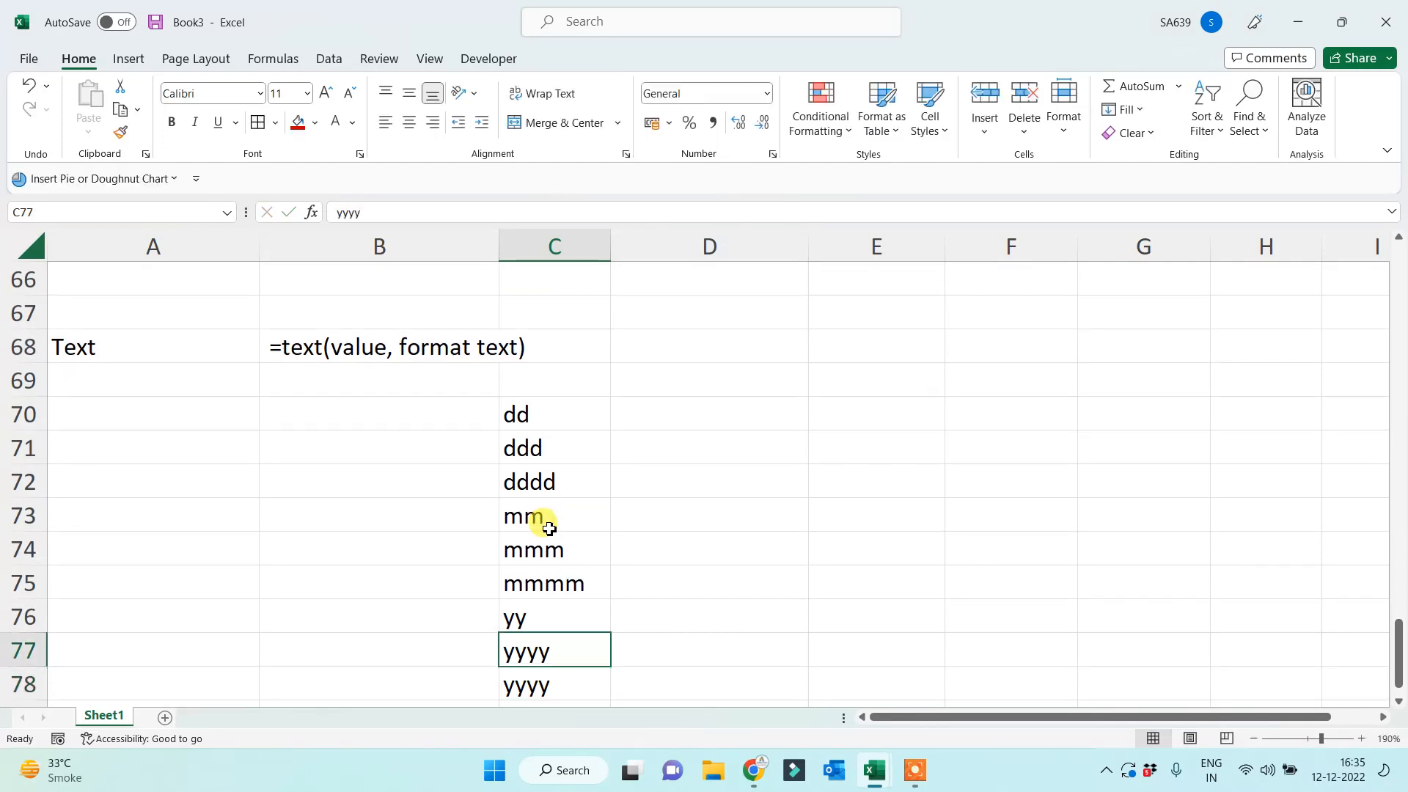
pyautogui.press('F2')
pyautogui.press('BackSpace')
pyautogui.press('Return')
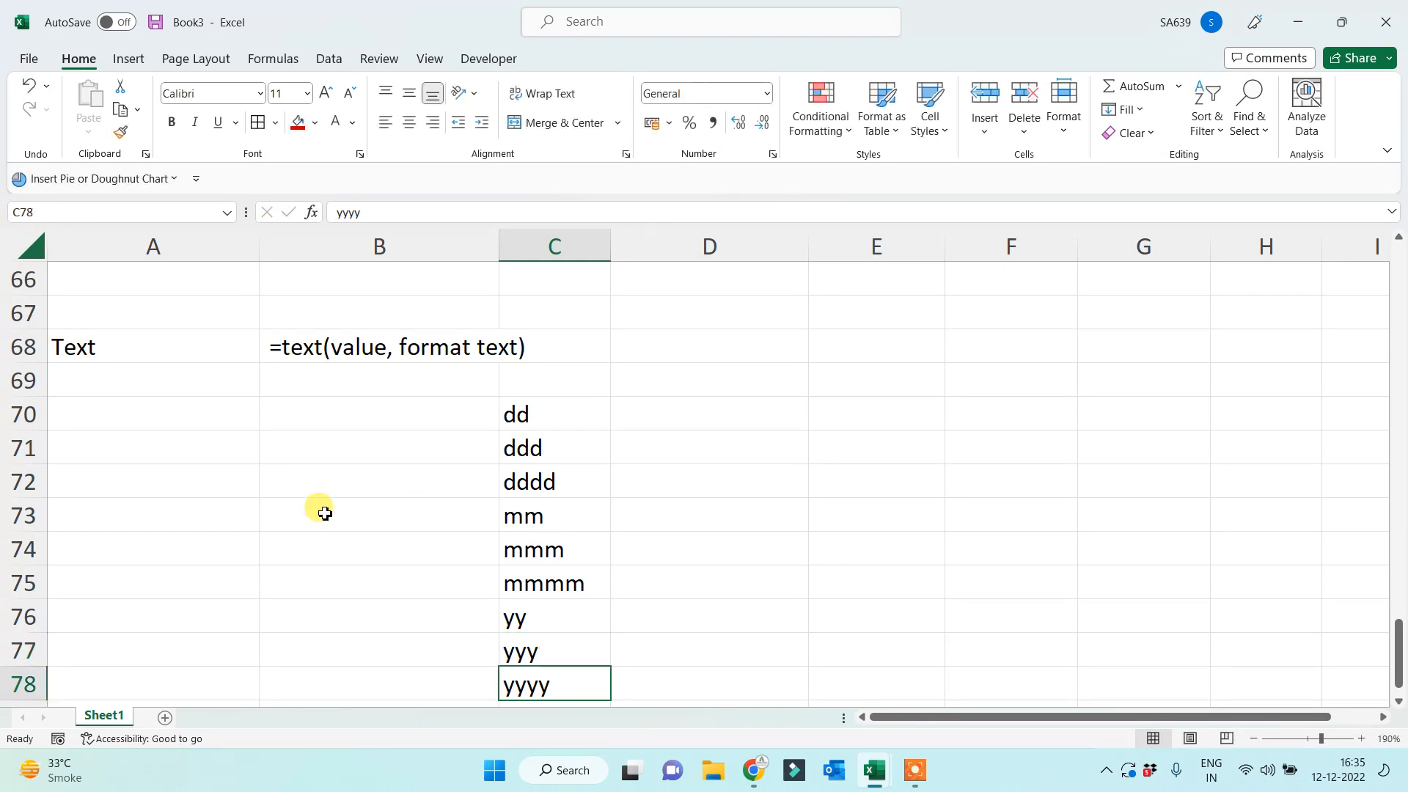
# Enter the sample date 25 Jan 2002 in cell E68.
pyautogui.click(871, 352)
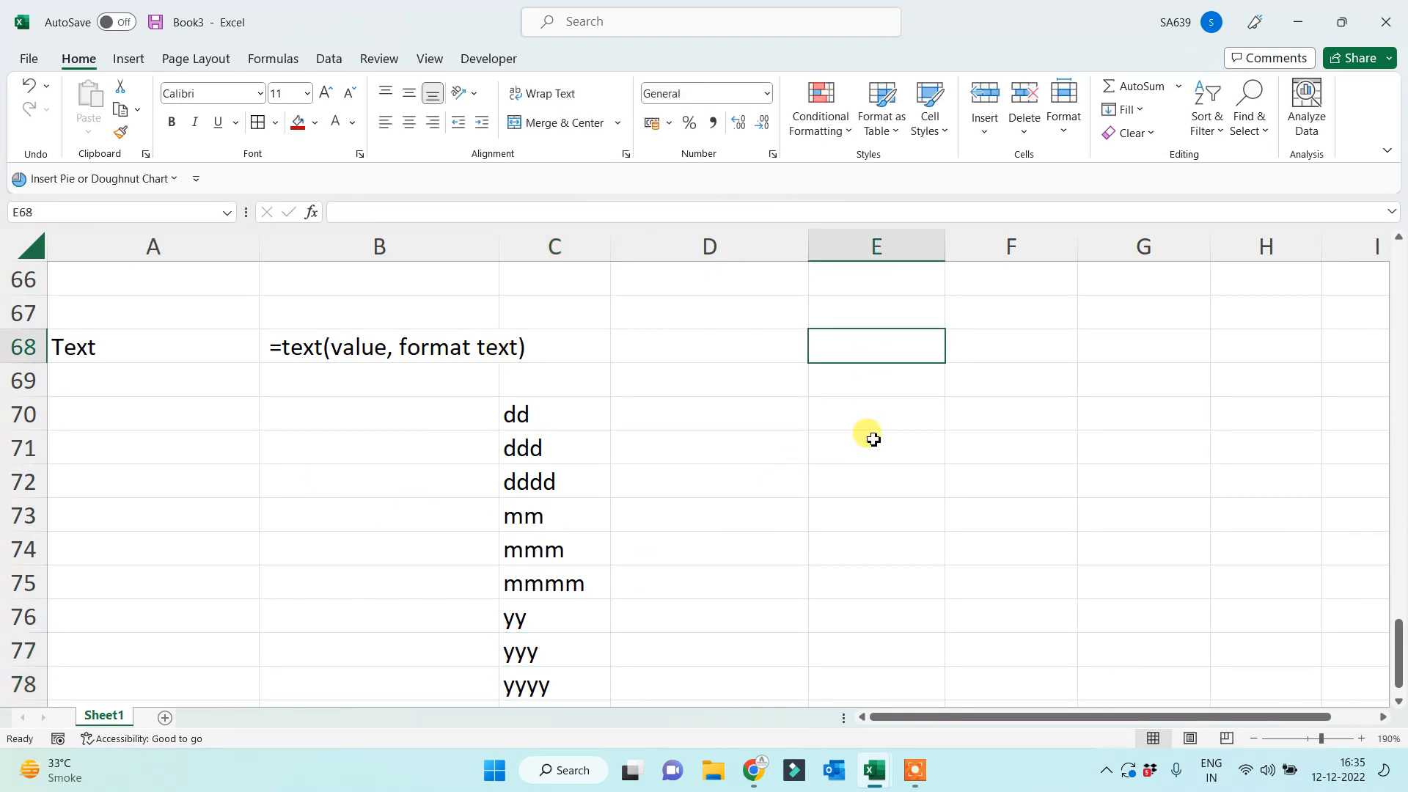
pyautogui.write('25 Jan')
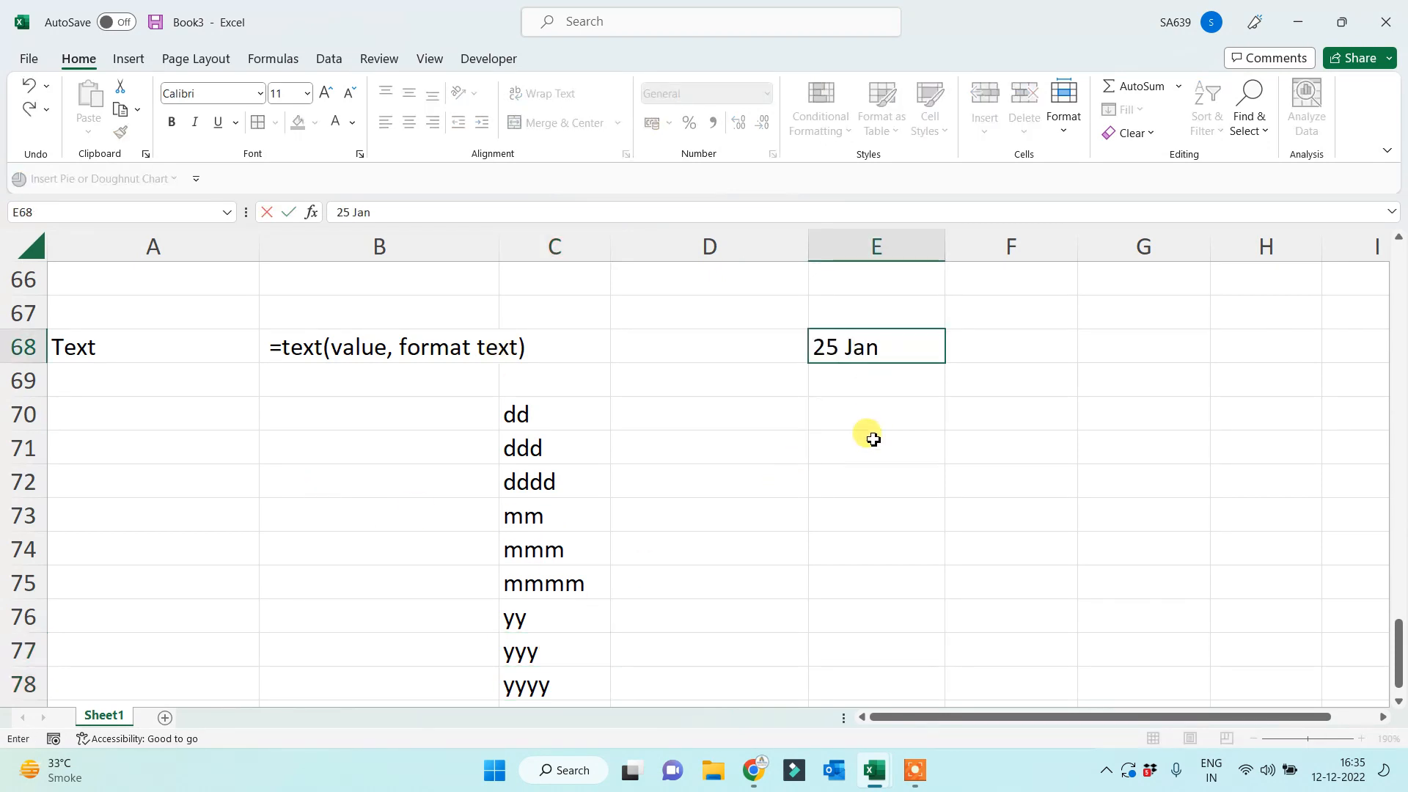
pyautogui.write(' 2002')
pyautogui.click(815, 506)
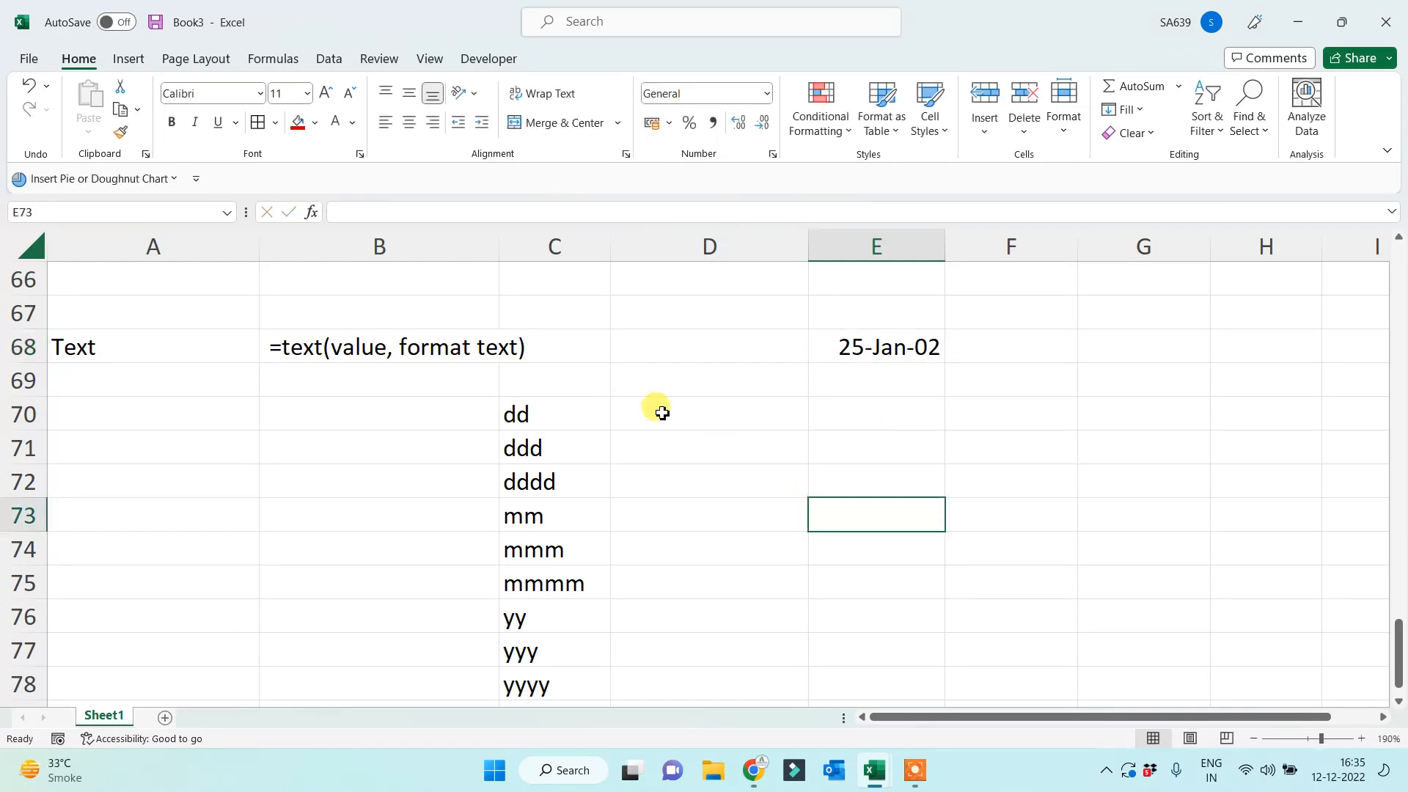
pyautogui.click(659, 411)
pyautogui.click(882, 341)
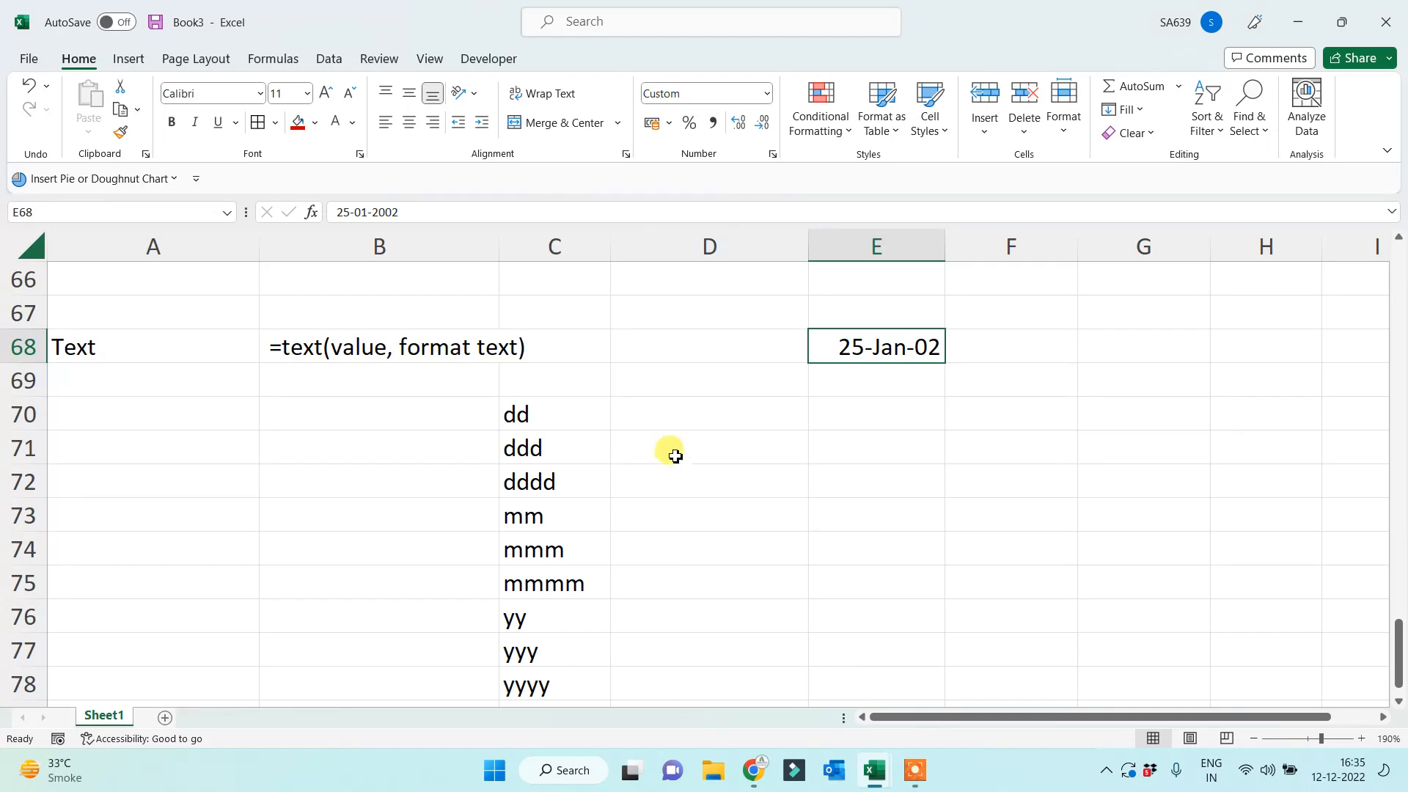
# Enter =TEXT($E$68,C70) in D70, making the date reference absolute.
pyautogui.click(675, 412)
pyautogui.write('=')
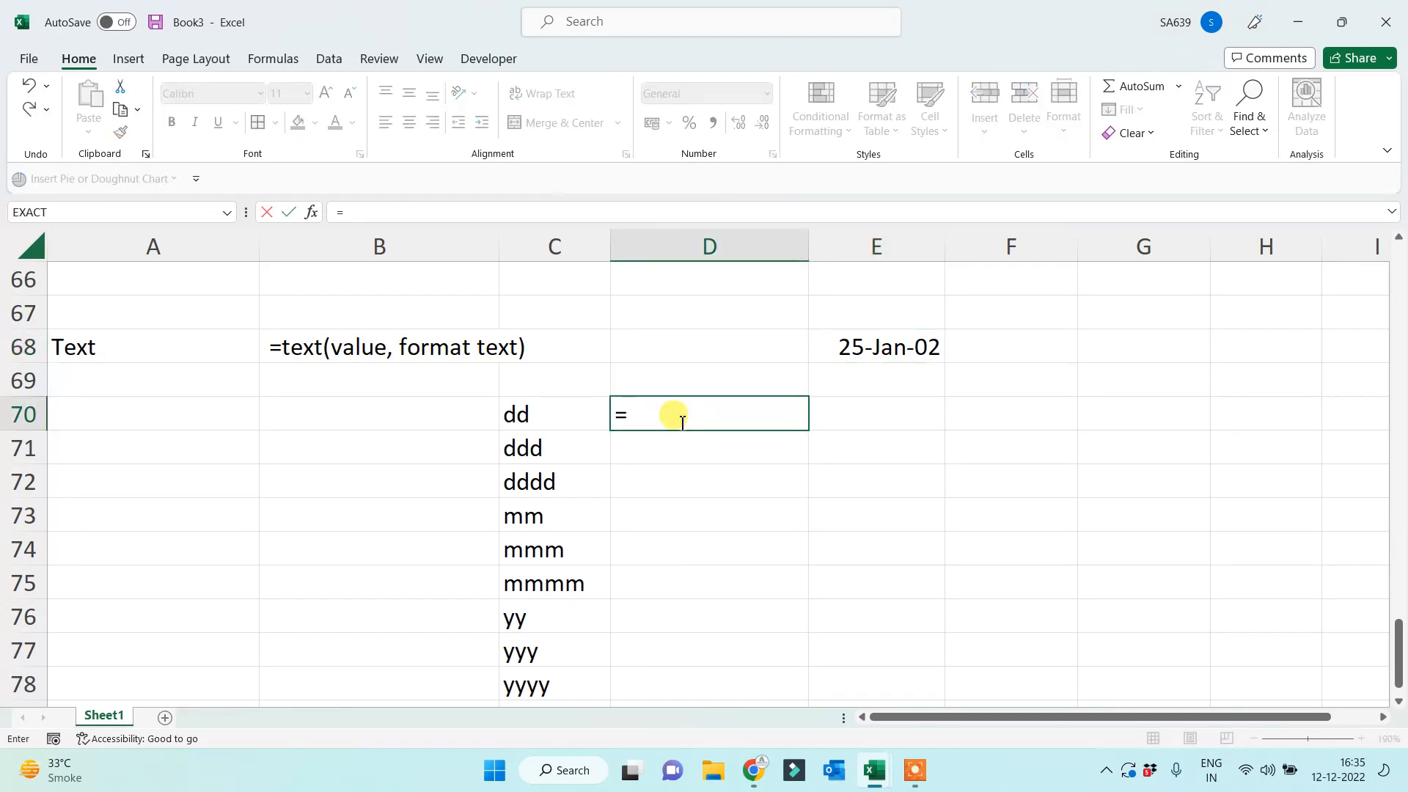
pyautogui.write('text(')
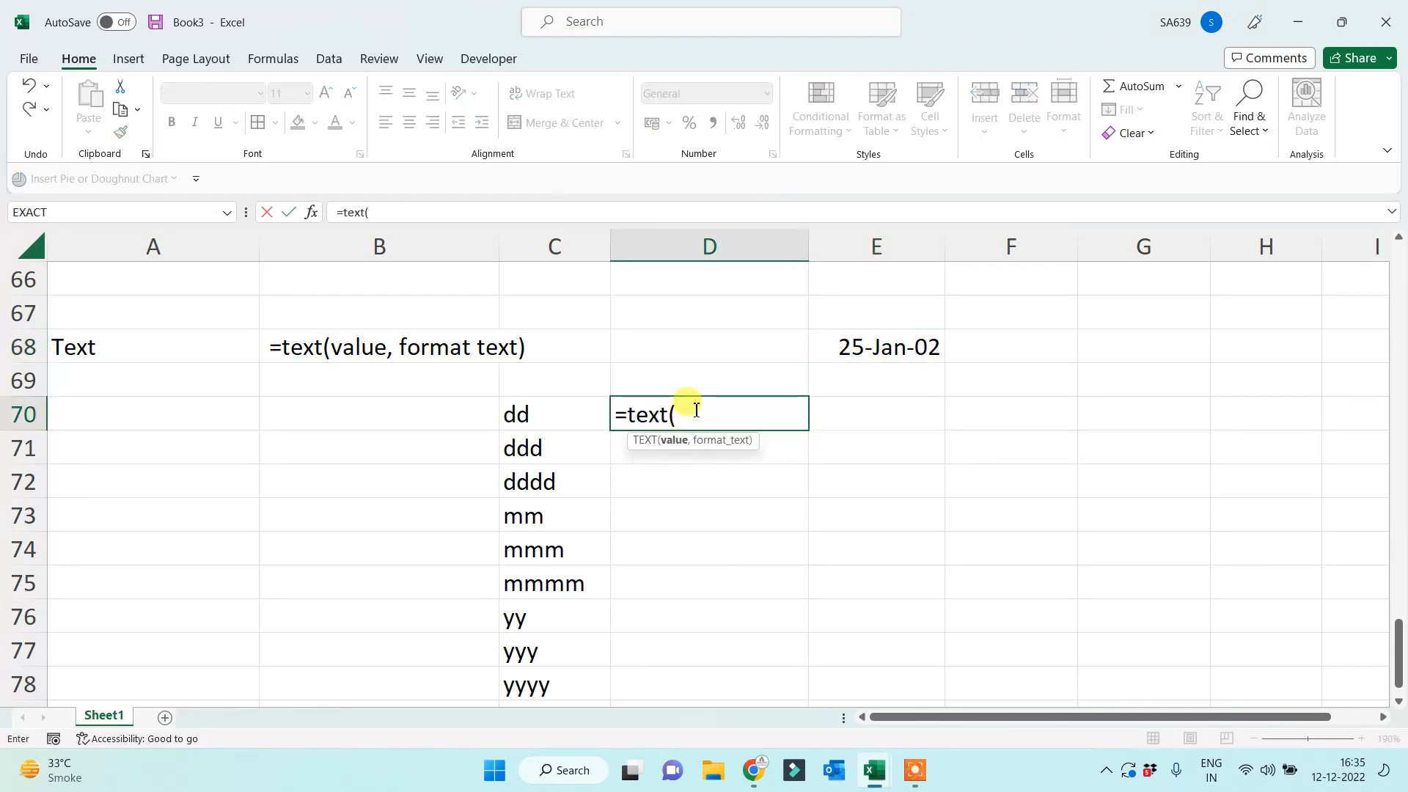
pyautogui.click(899, 350)
pyautogui.press('F4')
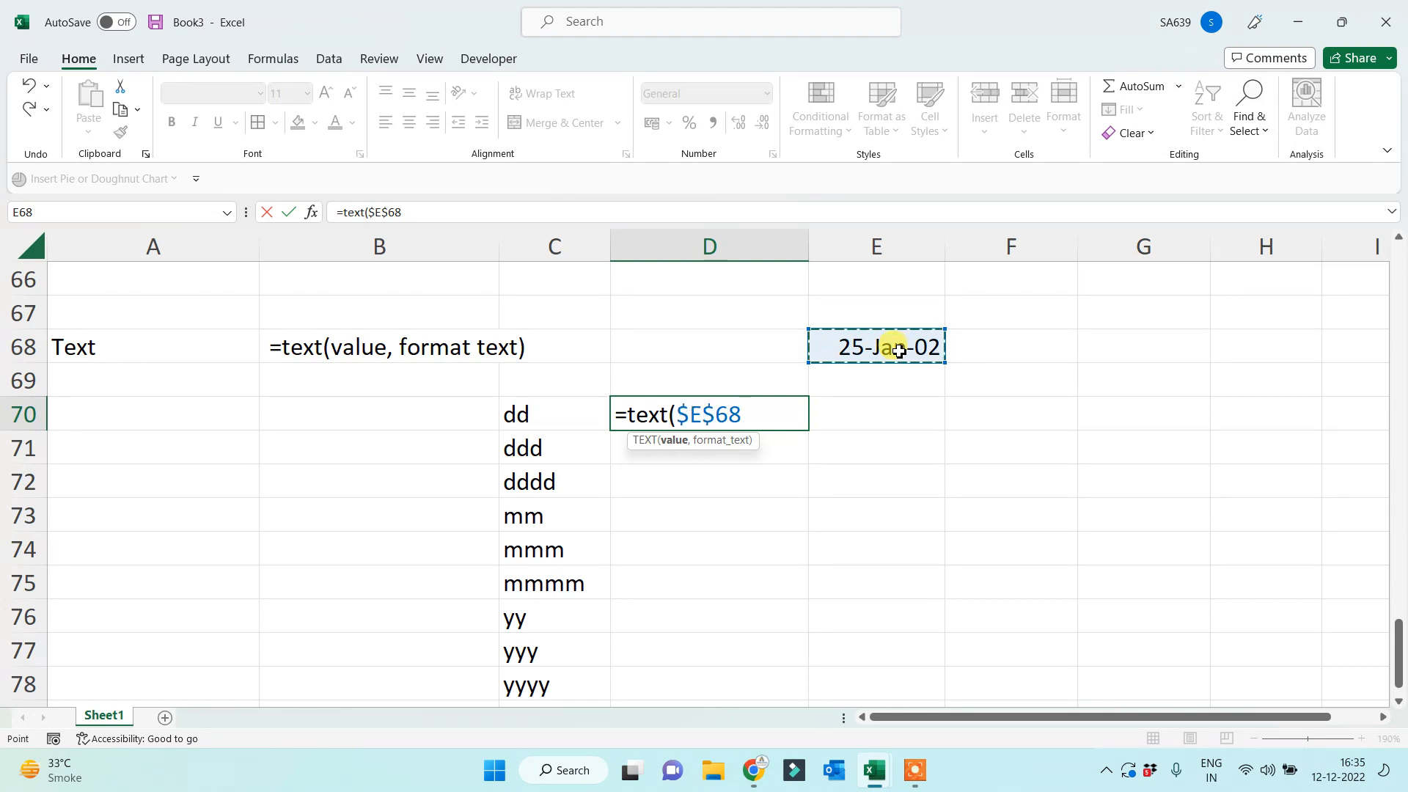
pyautogui.write(',')
pyautogui.click(556, 413)
pyautogui.press('Return')
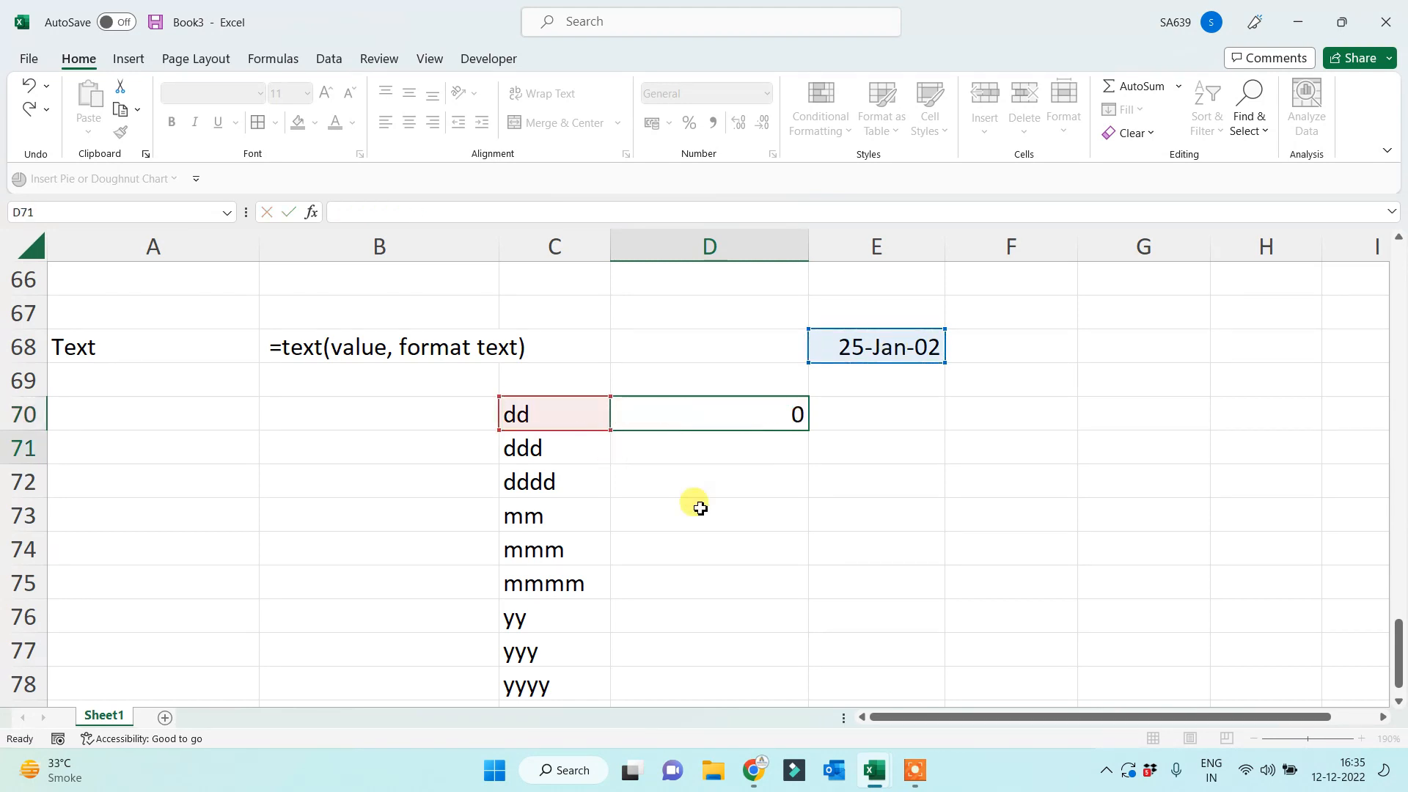
# Fill the TEXT formula down to D78, giving 25, Fri, Friday, 01, Jan, January, 02, 2002.
pyautogui.click(742, 420)
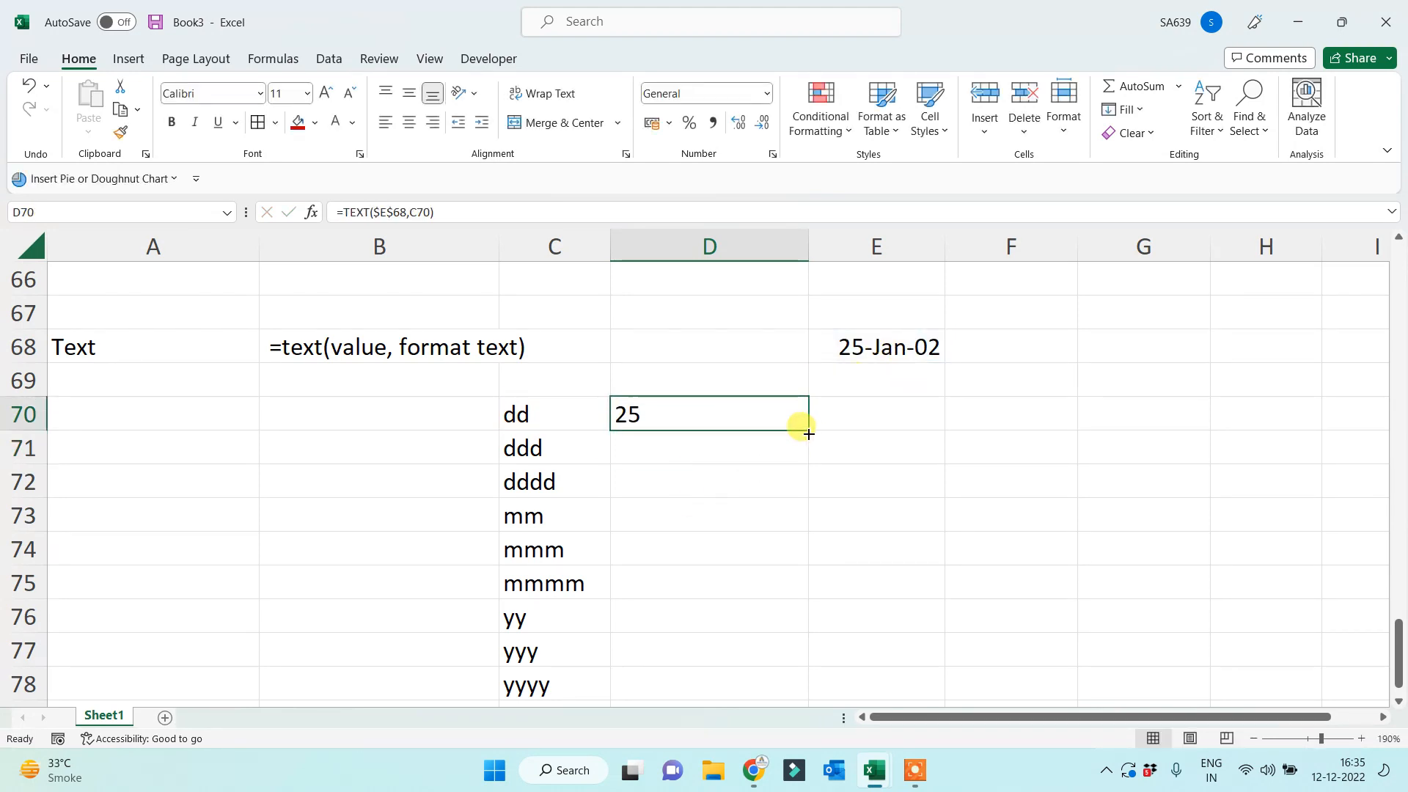
pyautogui.moveTo(807, 429); pyautogui.dragTo(758, 694)
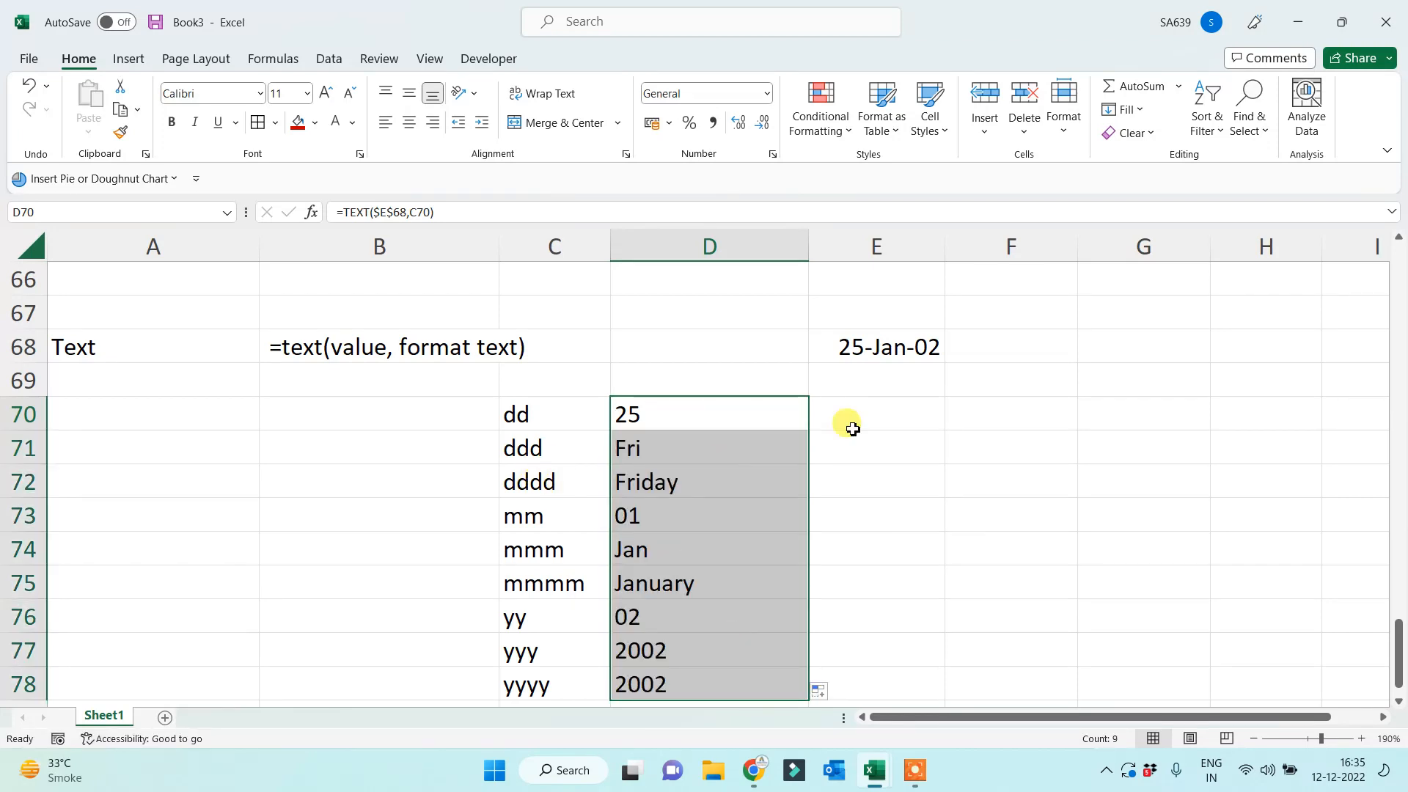
pyautogui.click(880, 346)
pyautogui.click(680, 448)
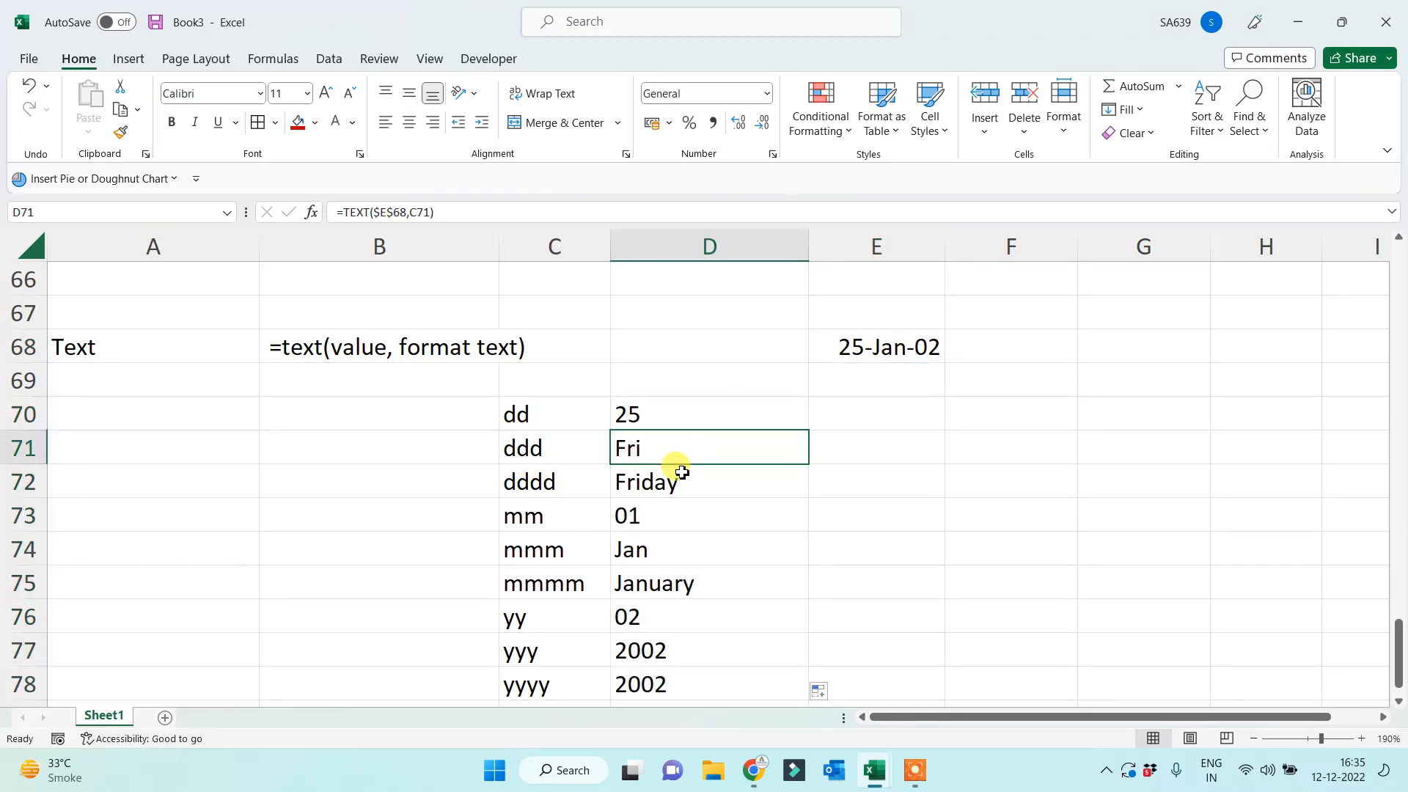
pyautogui.click(668, 480)
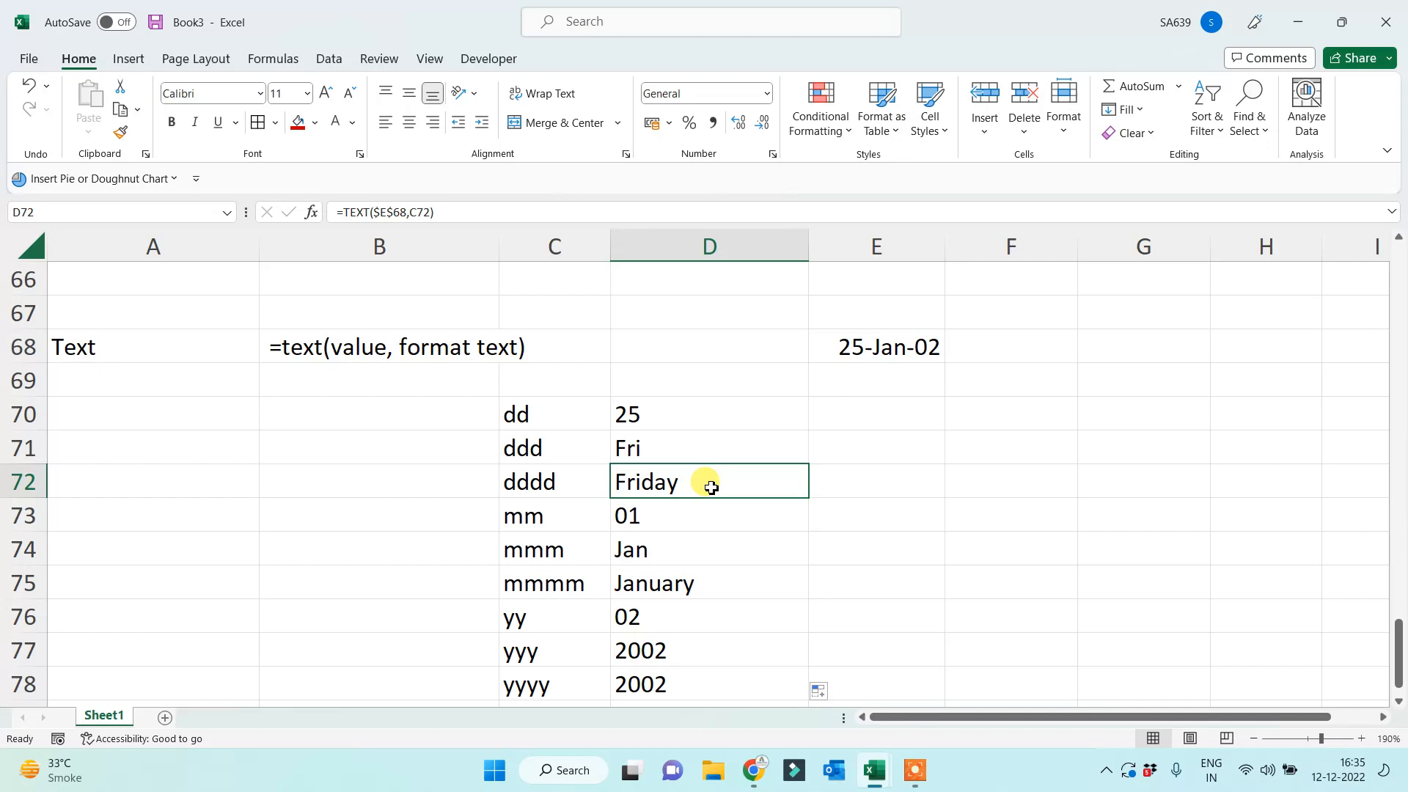
pyautogui.click(679, 508)
pyautogui.click(665, 545)
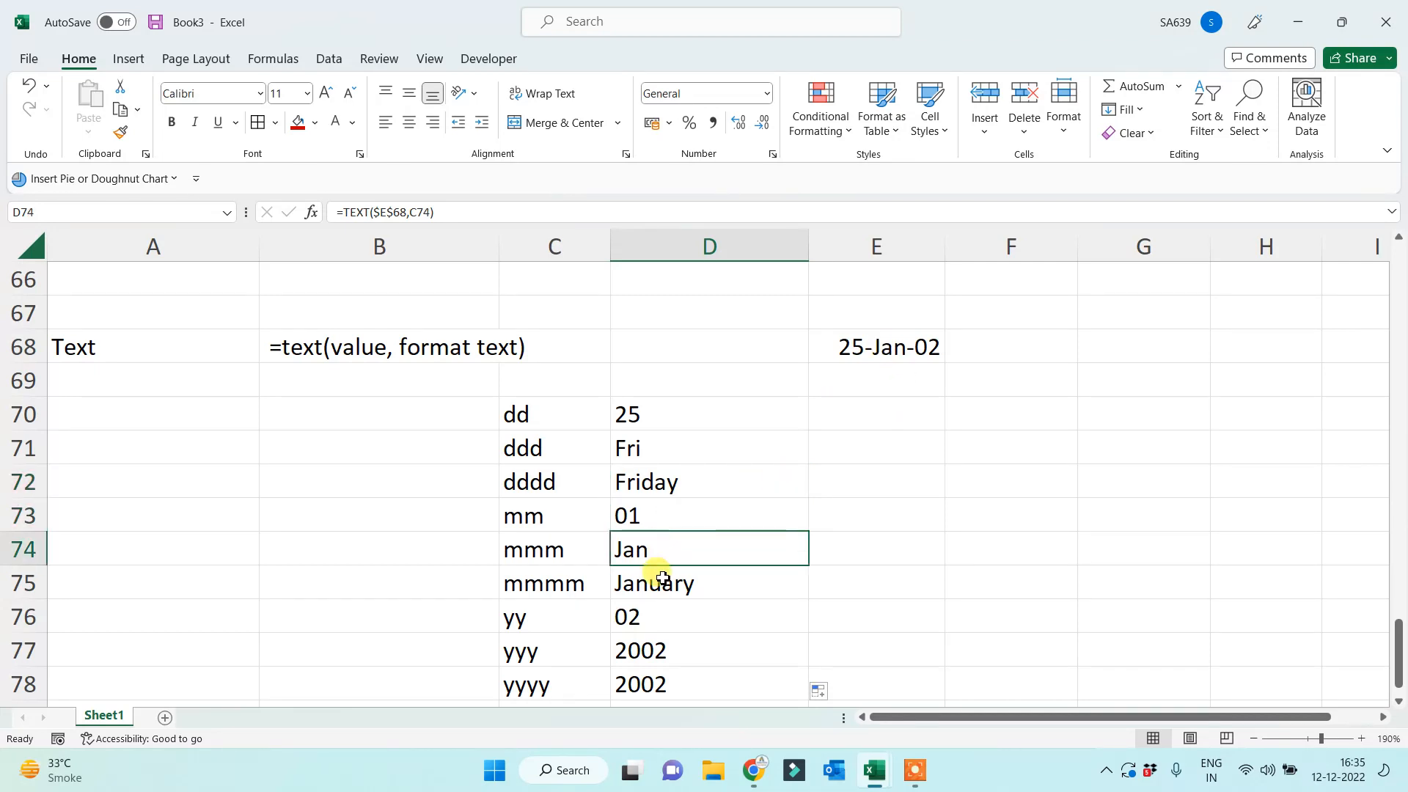
pyautogui.click(644, 584)
pyautogui.click(652, 618)
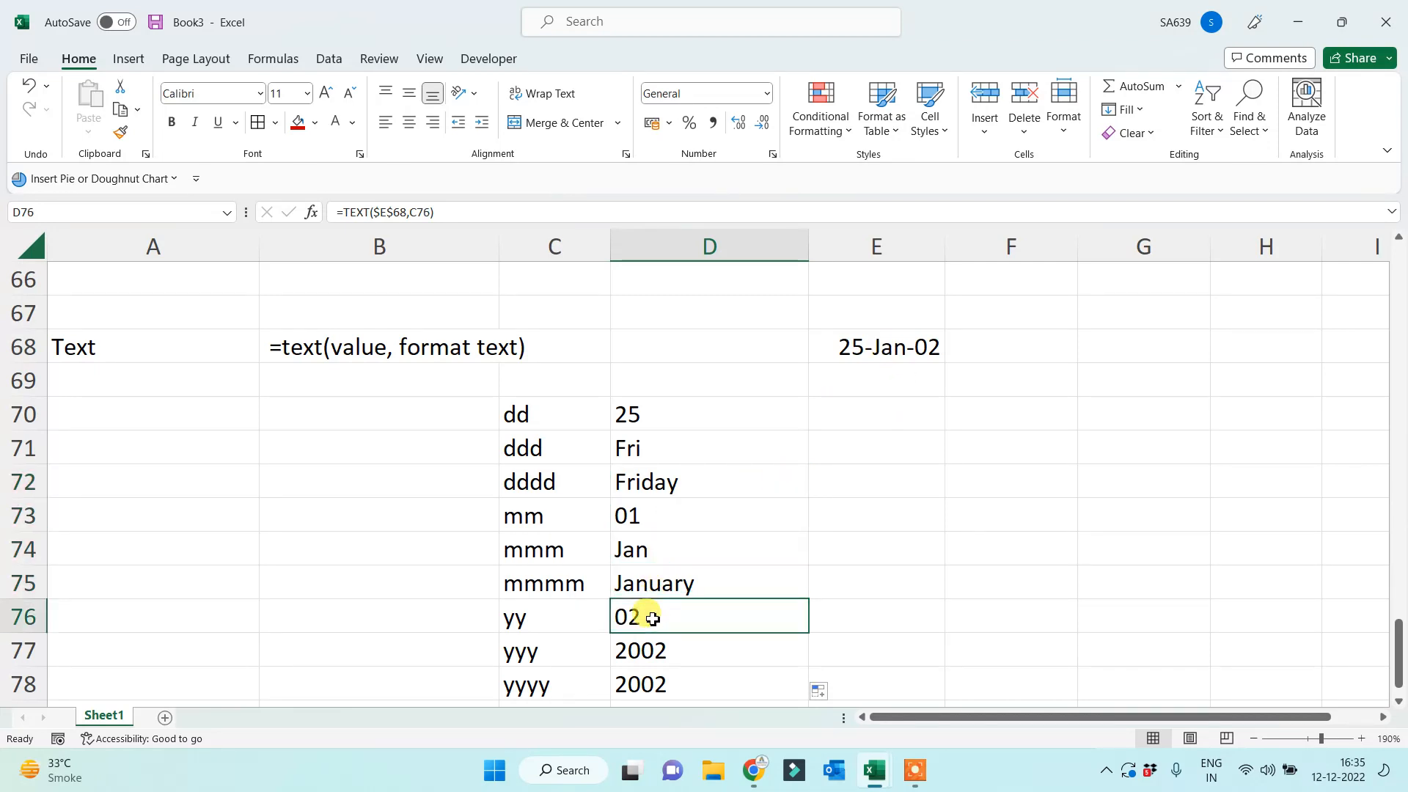
pyautogui.click(649, 652)
pyautogui.click(645, 703)
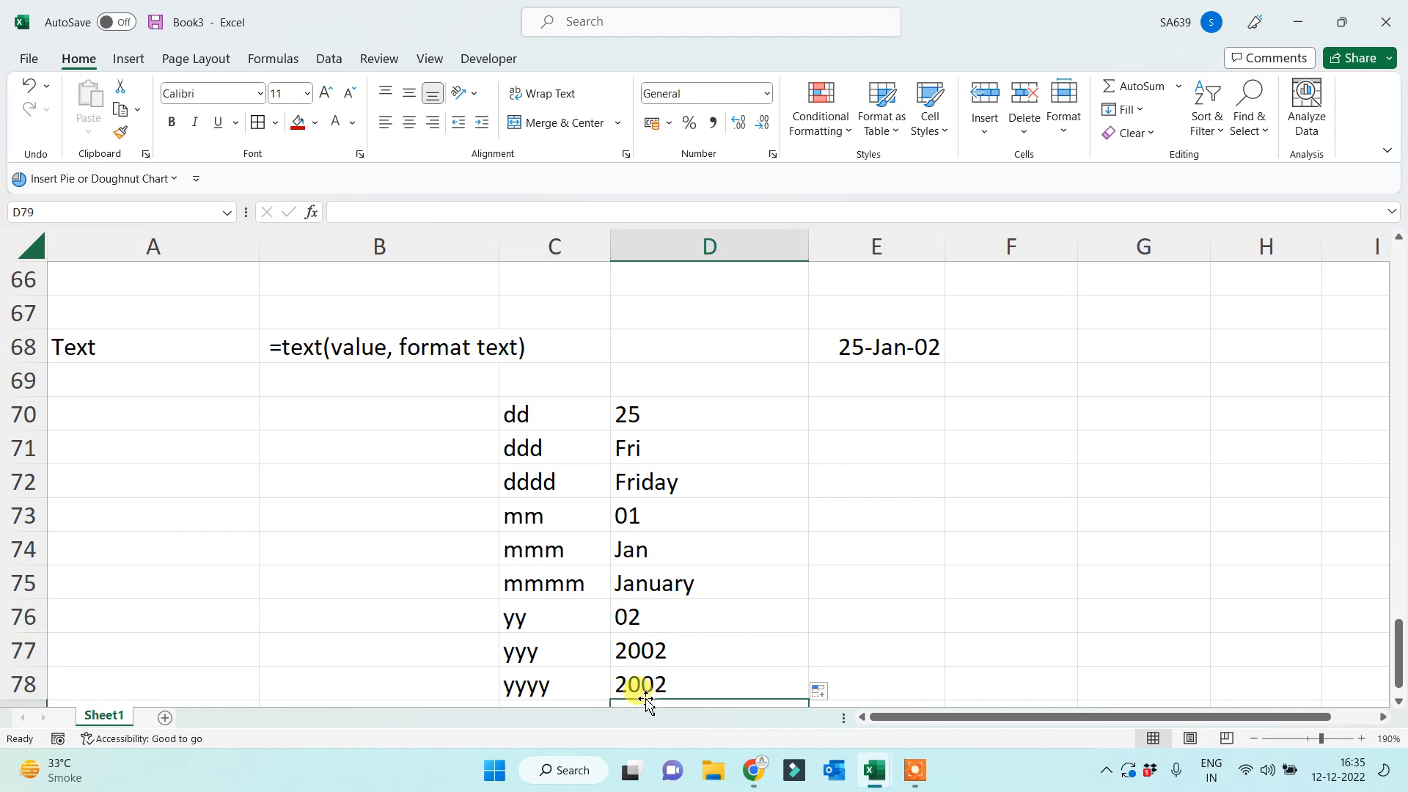
# Review the Text label in A68 and scroll down to cell A81.
pyautogui.click(59, 354)
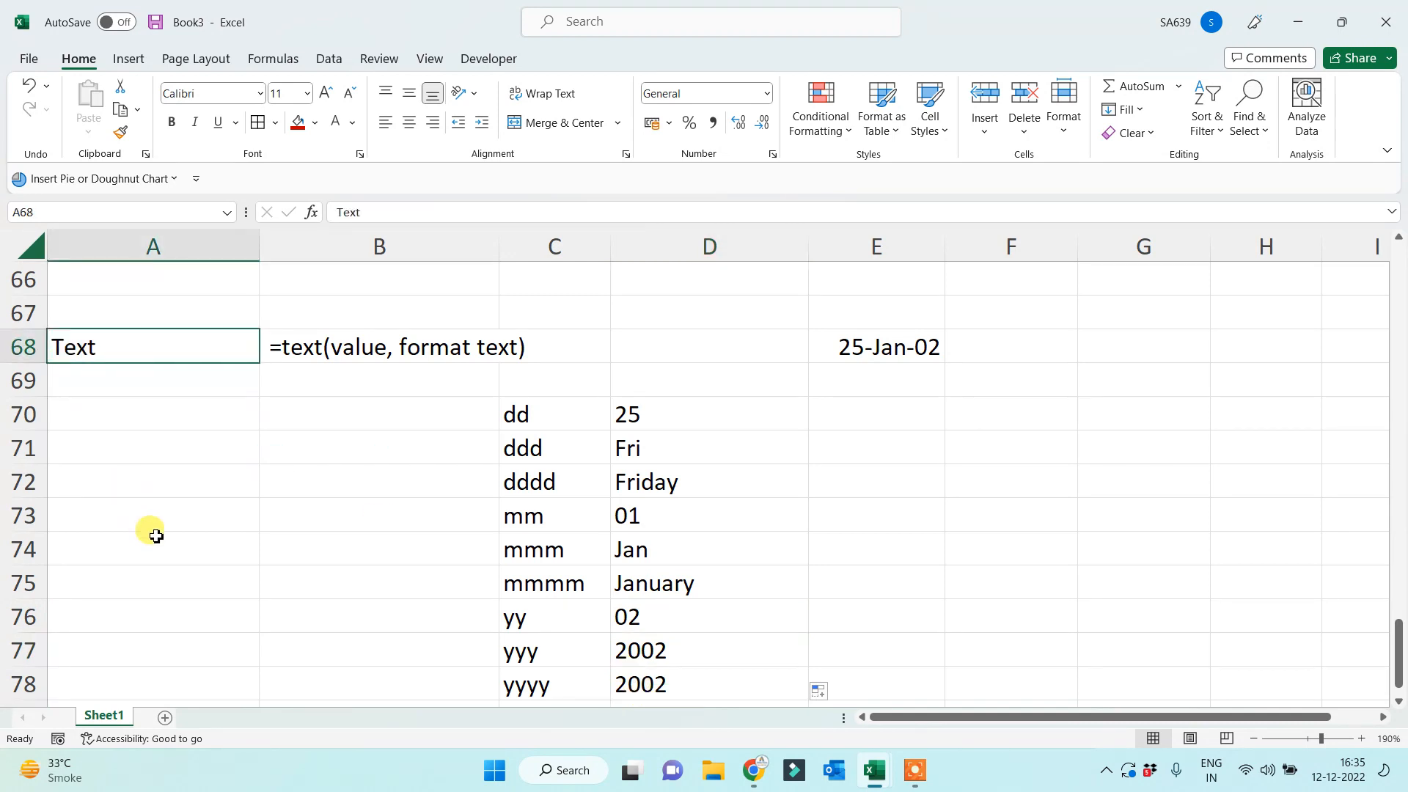
pyautogui.scroll(-2, 154, 560)
pyautogui.scroll(2, 154, 560)
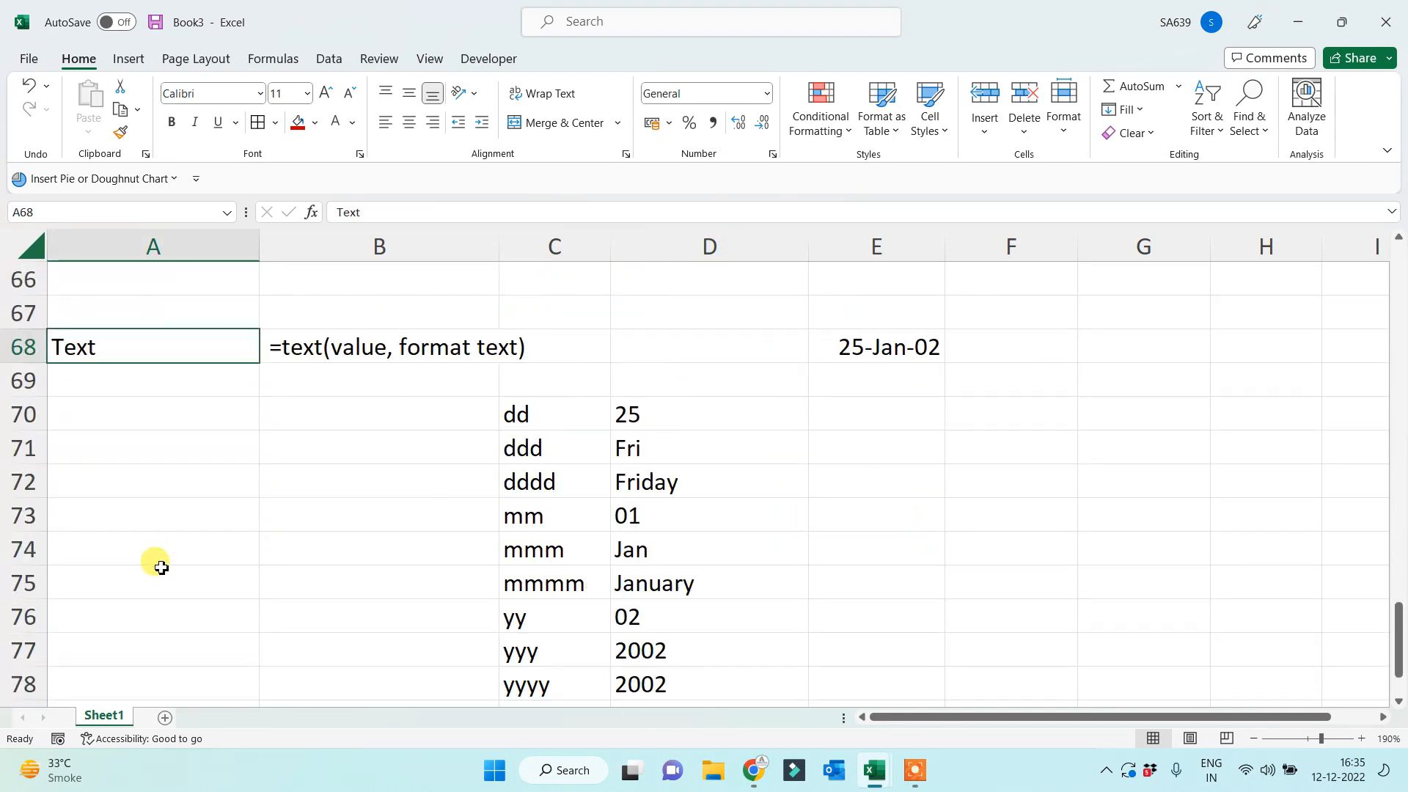
pyautogui.scroll(-1, 156, 579)
pyautogui.scroll(-2, 156, 589)
pyautogui.click(103, 484)
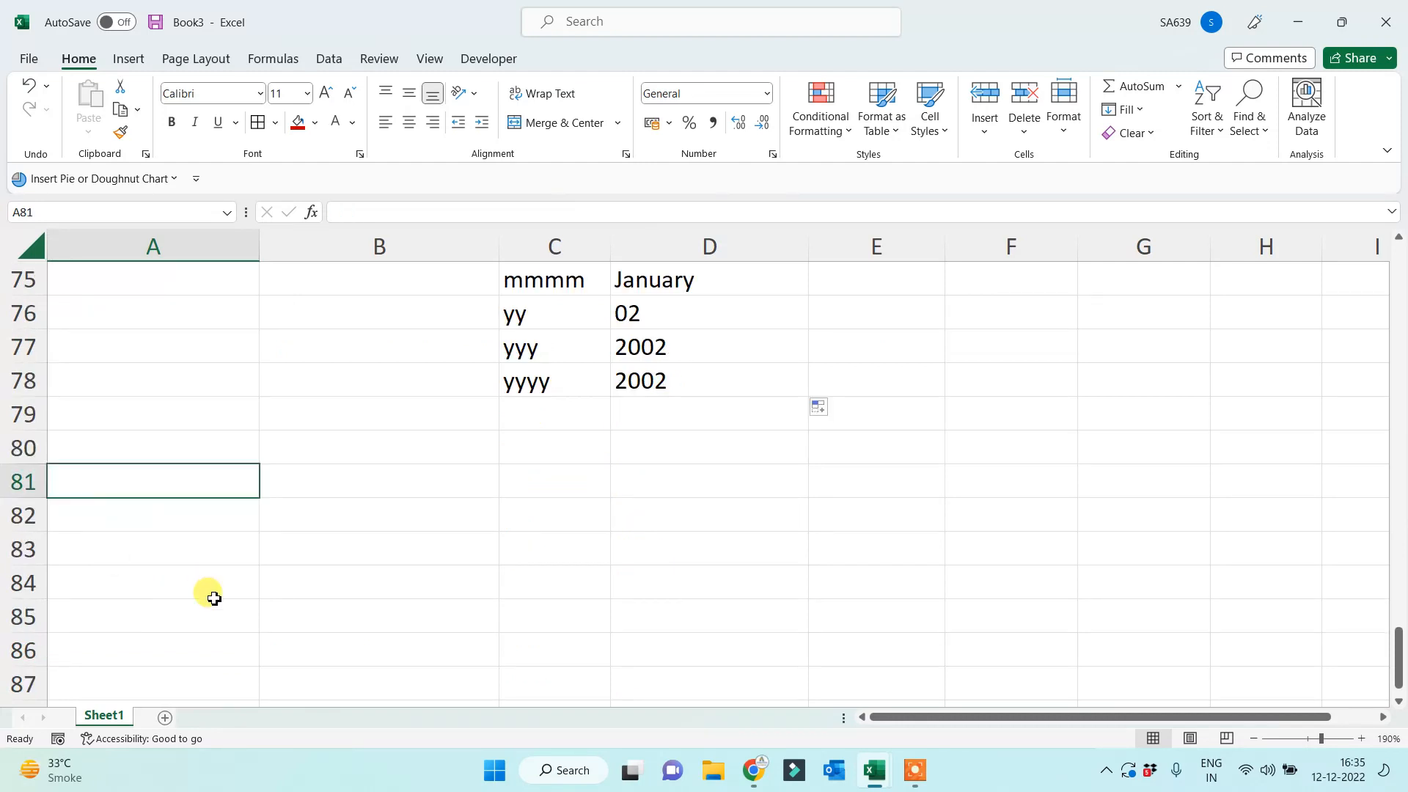
# Label A81 and A82 as Edate and Eomonth.
pyautogui.write('Edate')
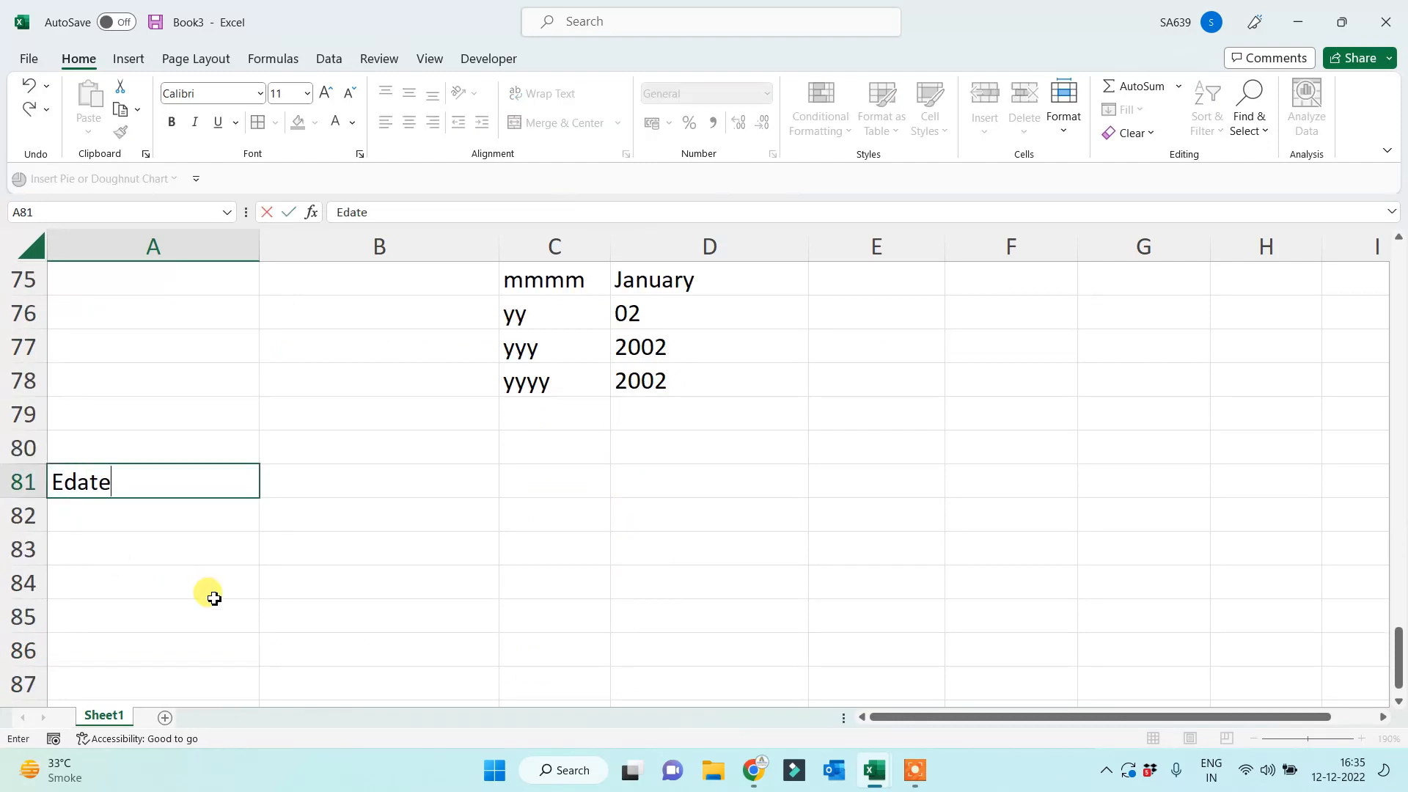
pyautogui.press('Return')
pyautogui.write('Eomonth')
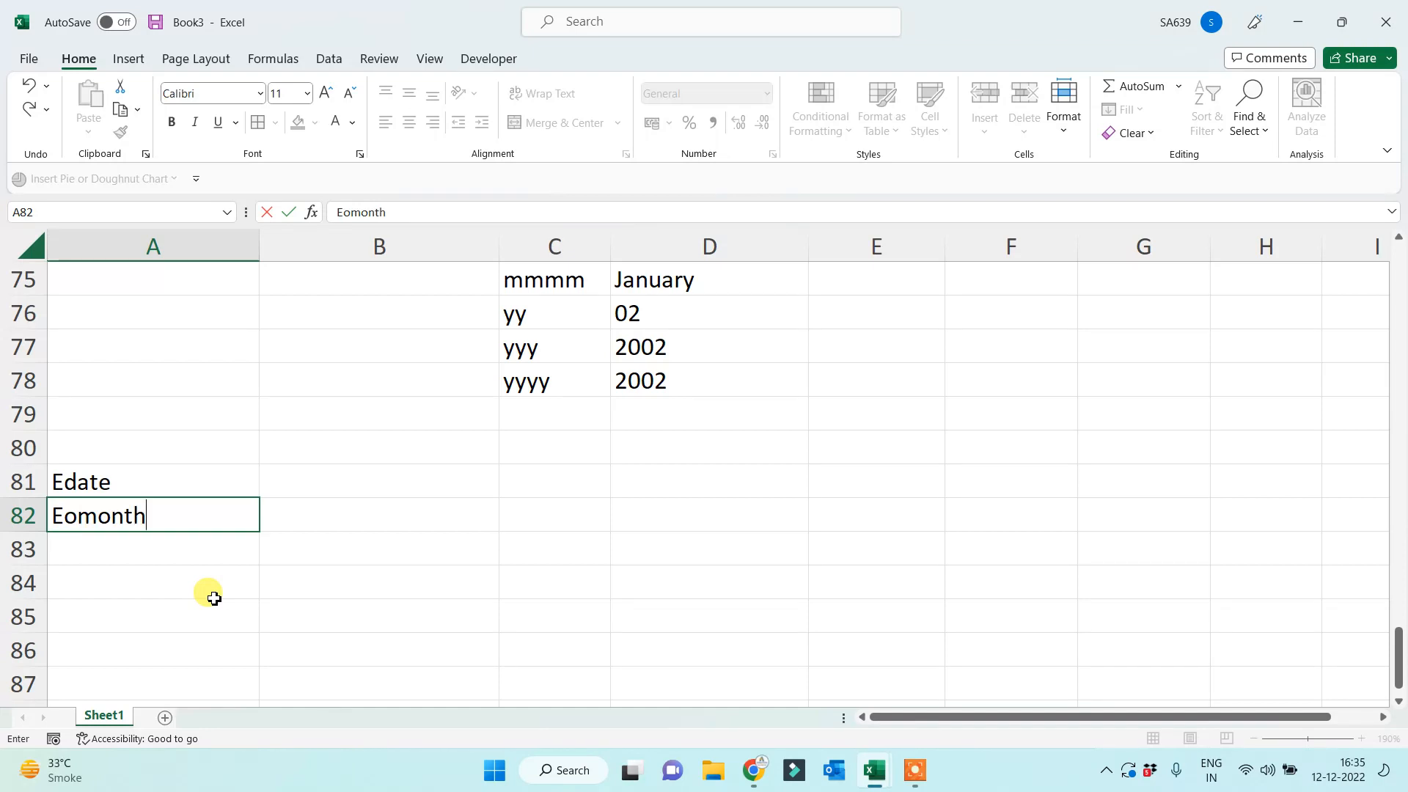
pyautogui.click(186, 587)
pyautogui.moveTo(147, 483); pyautogui.dragTo(148, 518)
pyautogui.click(181, 583)
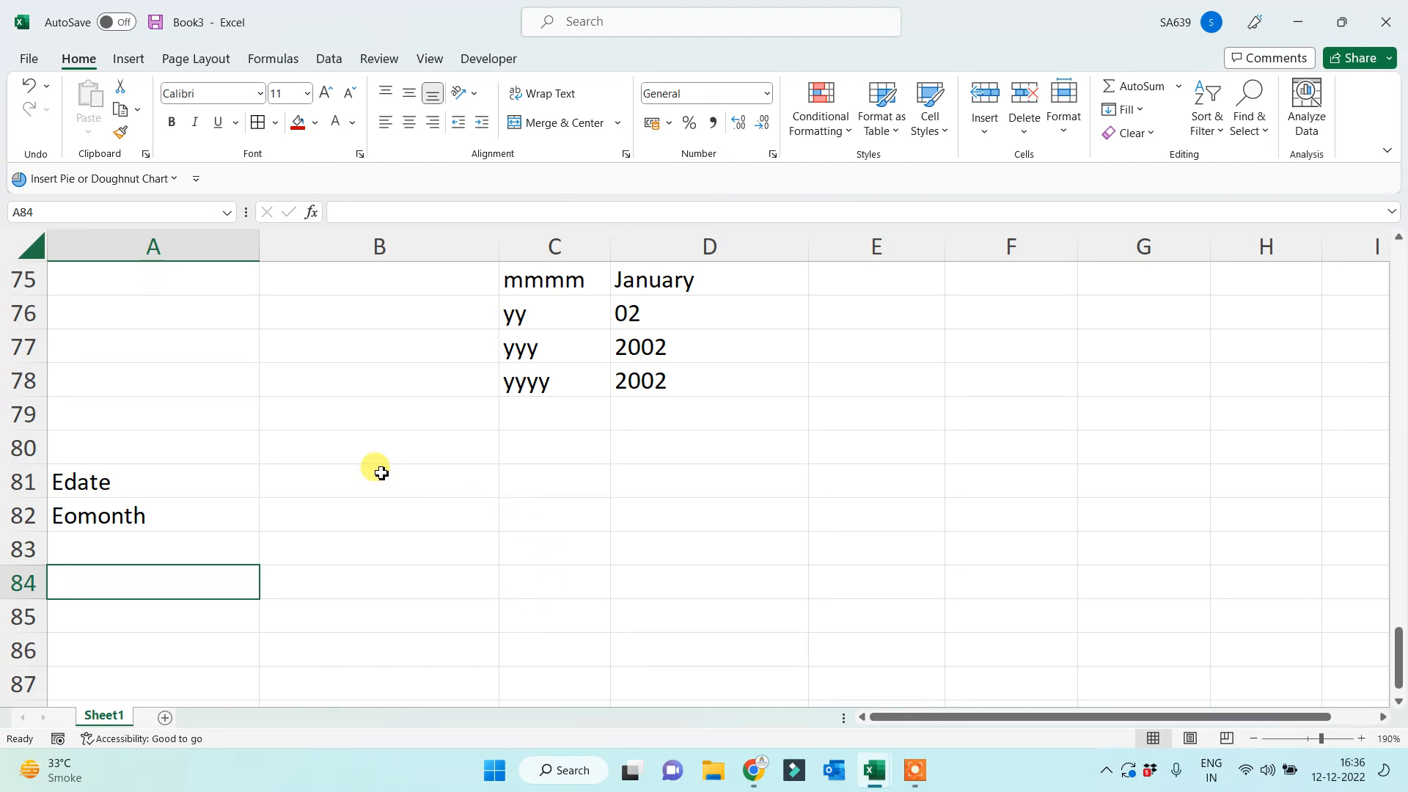
# Enter the label 'Pur date' in D81 and =TODAY() below it in D82.
pyautogui.click(754, 473)
pyautogui.write('PU ')
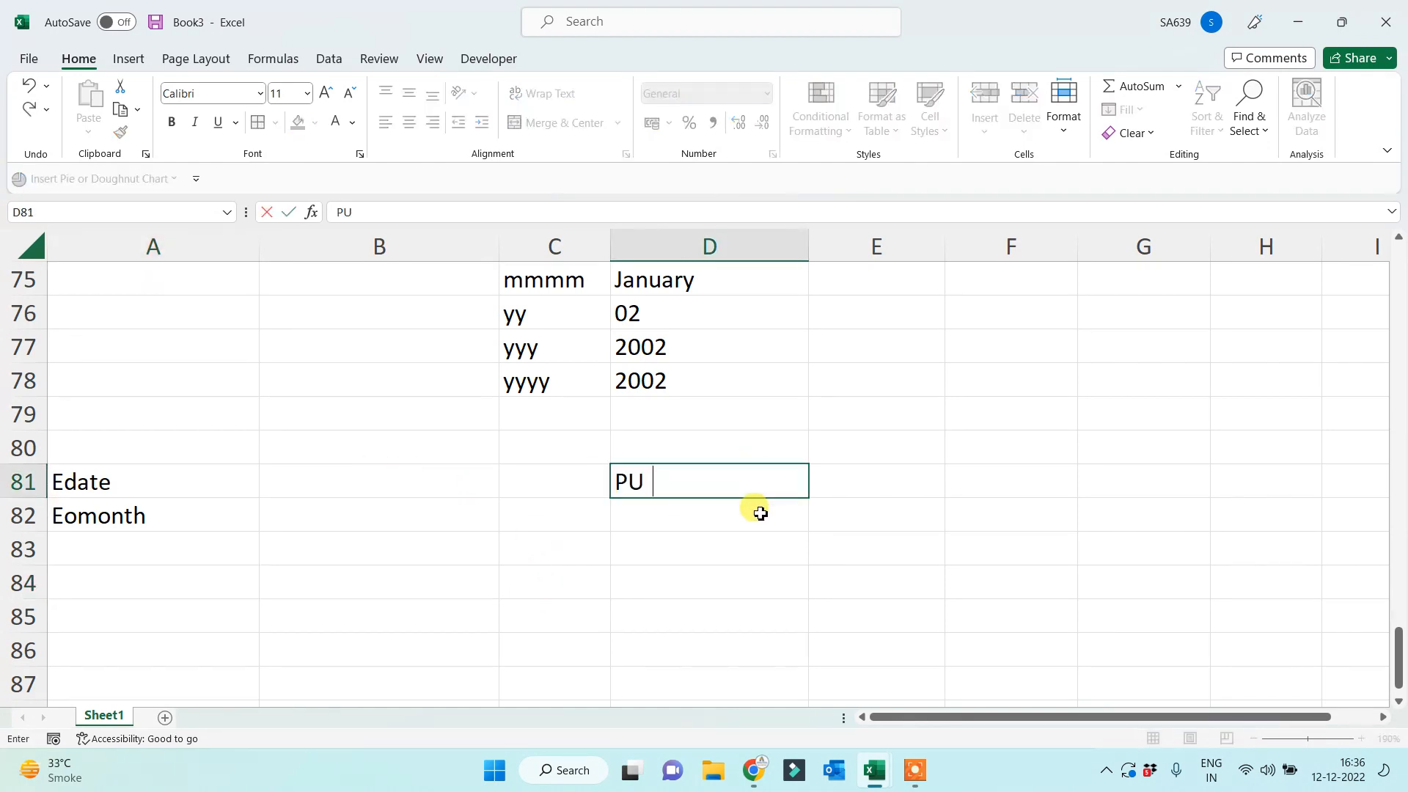
pyautogui.write(' date')
pyautogui.press('Return')
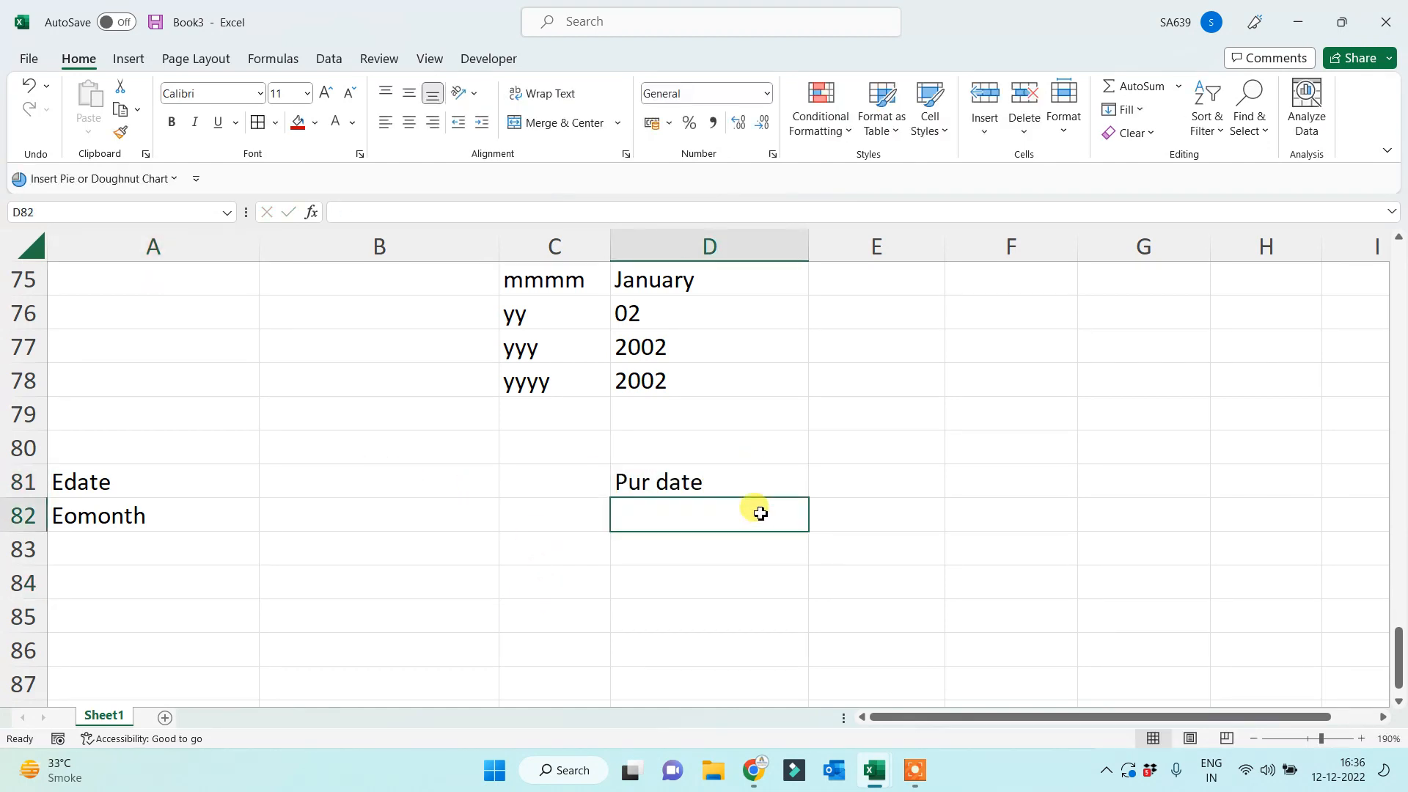
pyautogui.write('=today()')
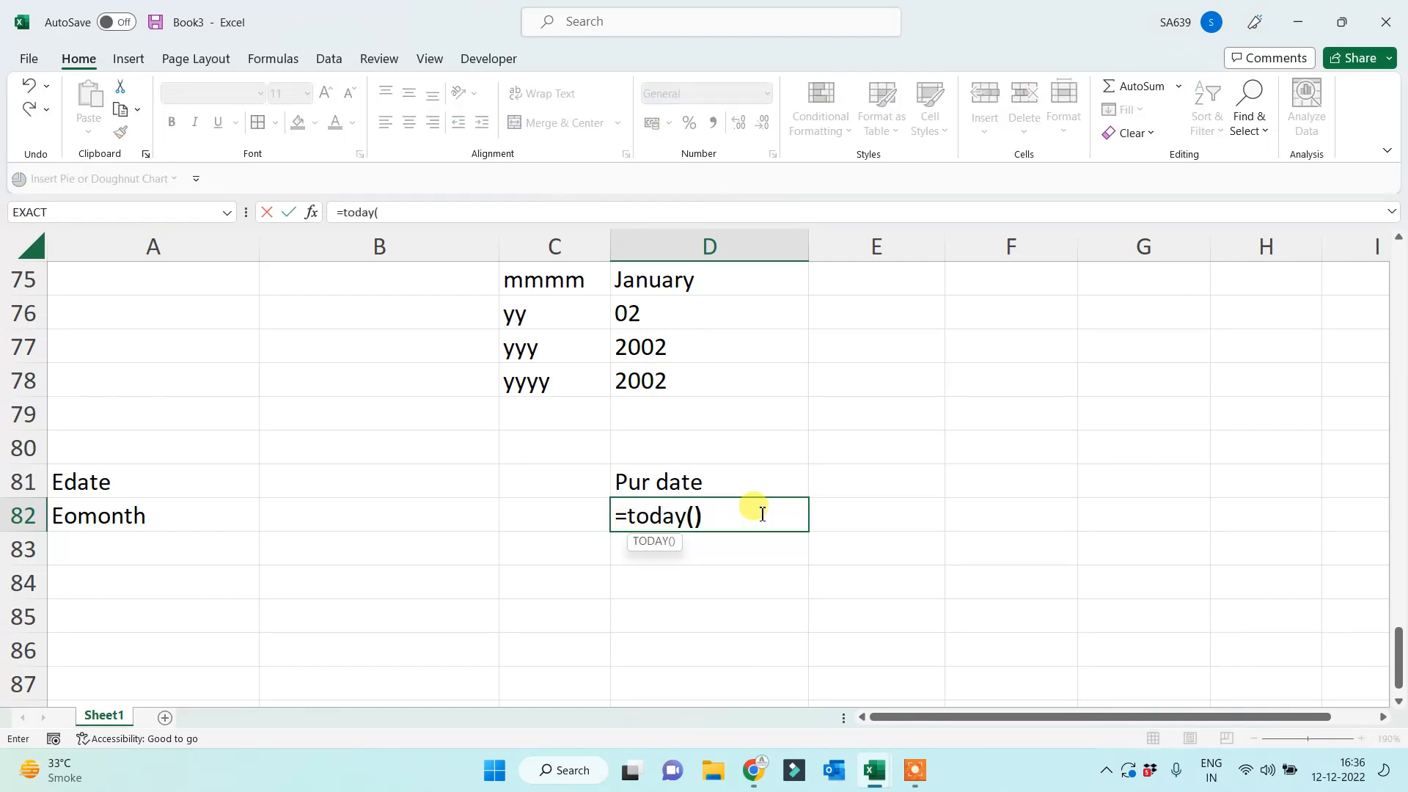
pyautogui.press('Return')
# Enter the label 'Months' in E81 with 7 in E82, and begin =EDATE( in B81.
pyautogui.click(874, 481)
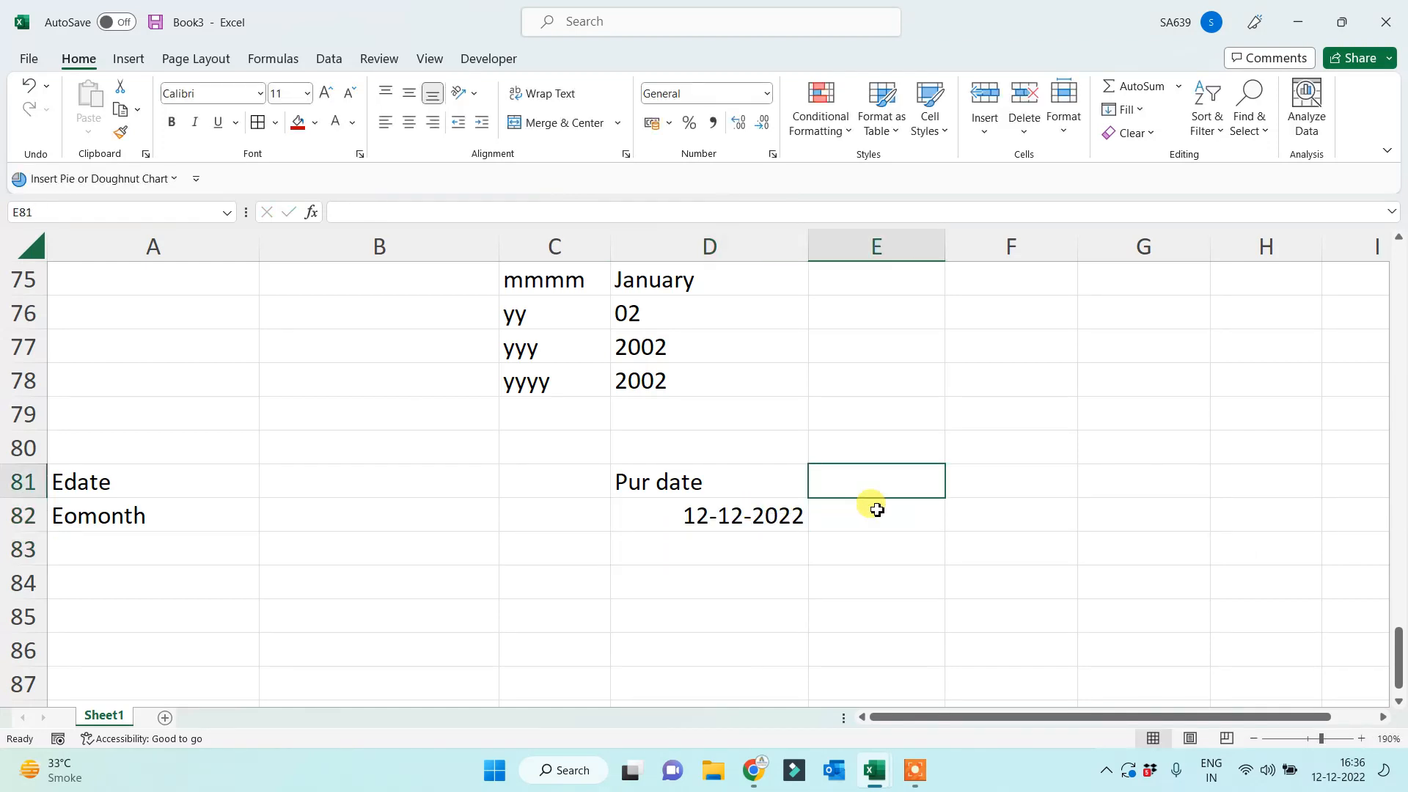
pyautogui.write('M onths')
pyautogui.click(877, 510)
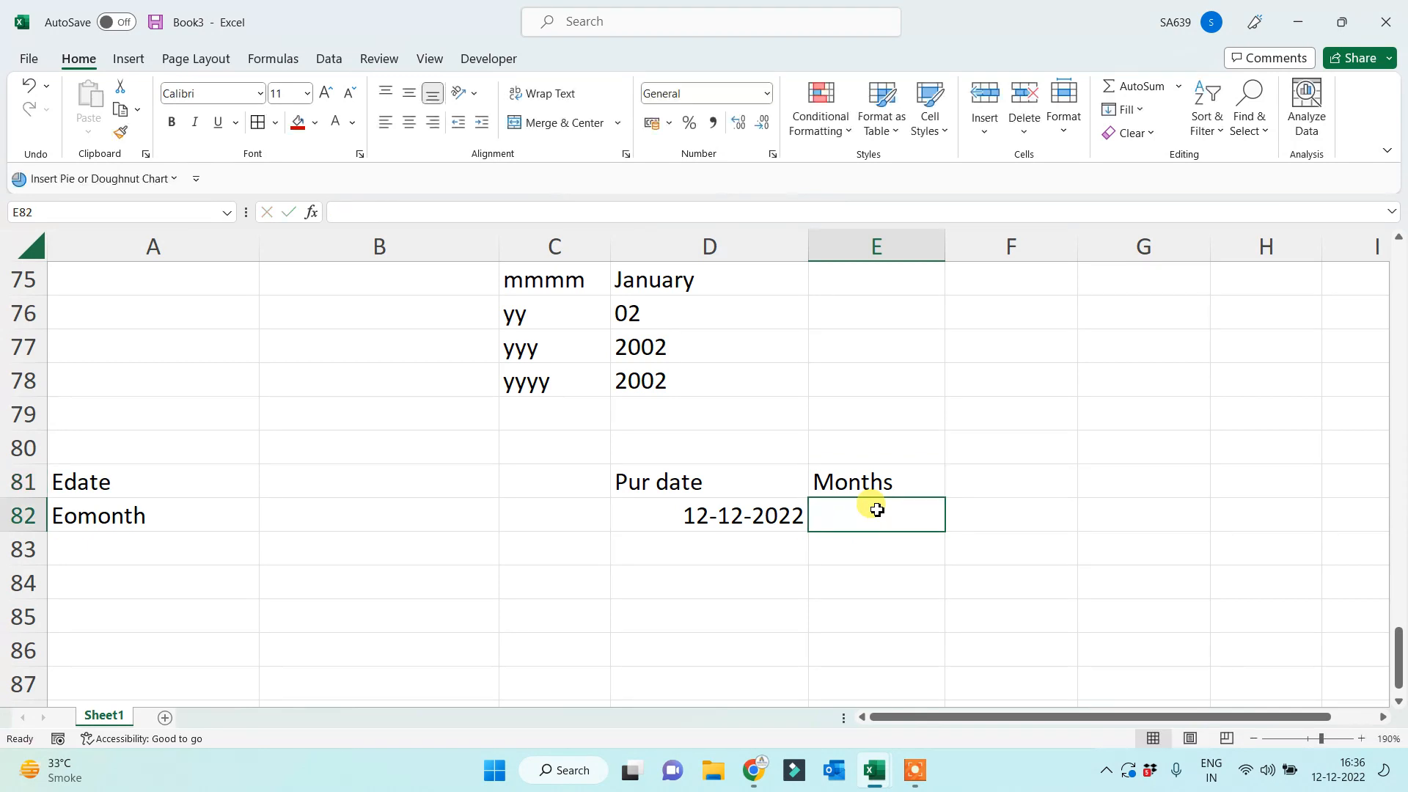
pyautogui.write('7')
pyautogui.click(755, 588)
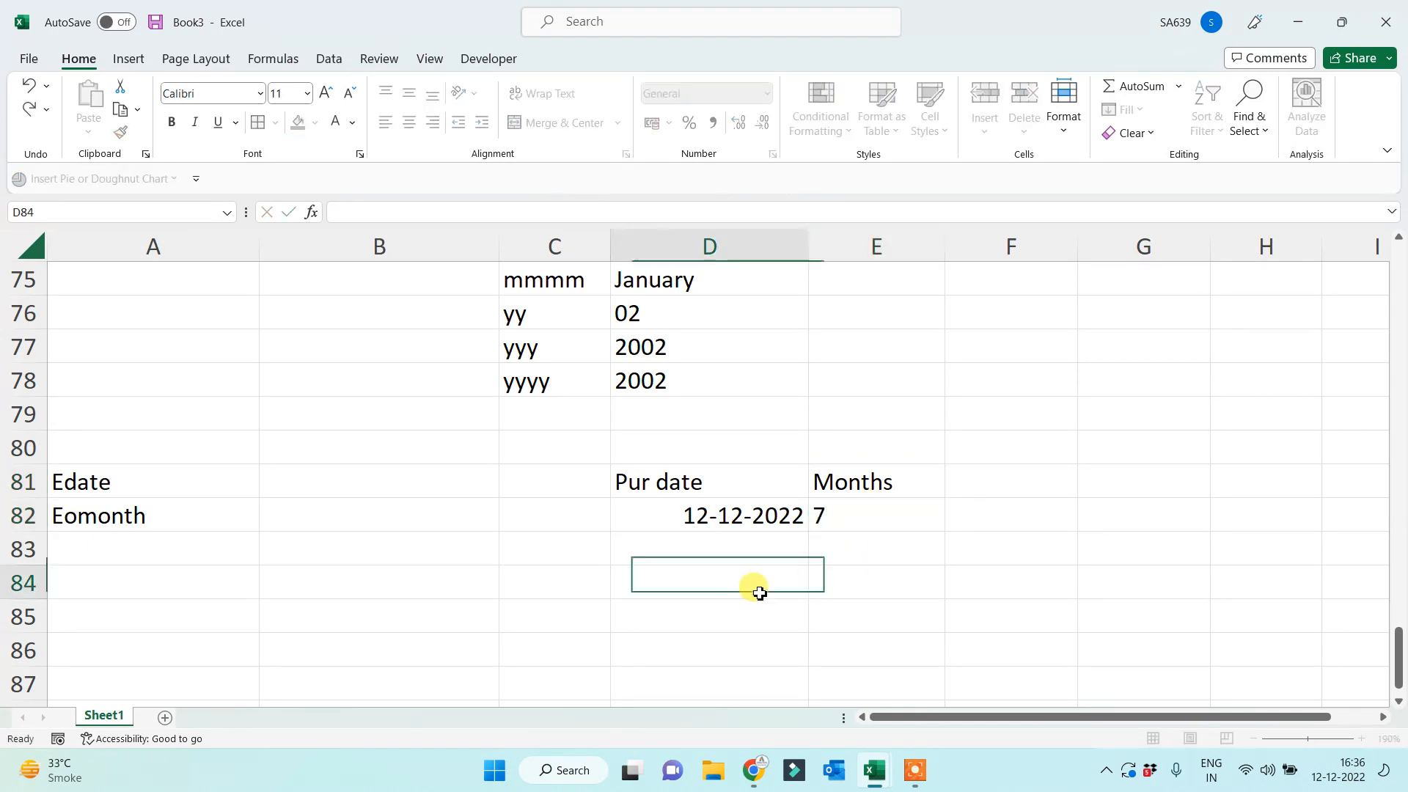
pyautogui.click(314, 480)
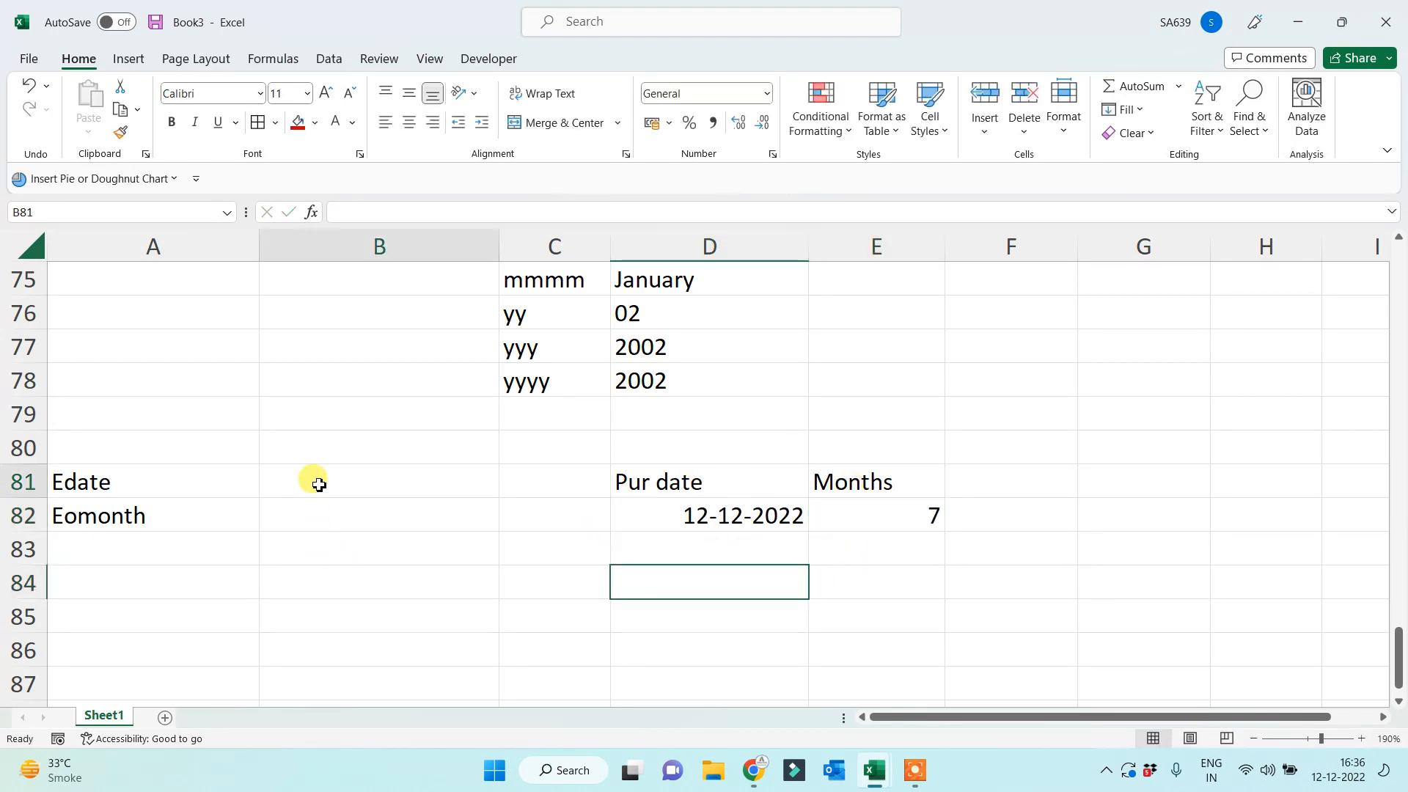
pyautogui.write('=edate')
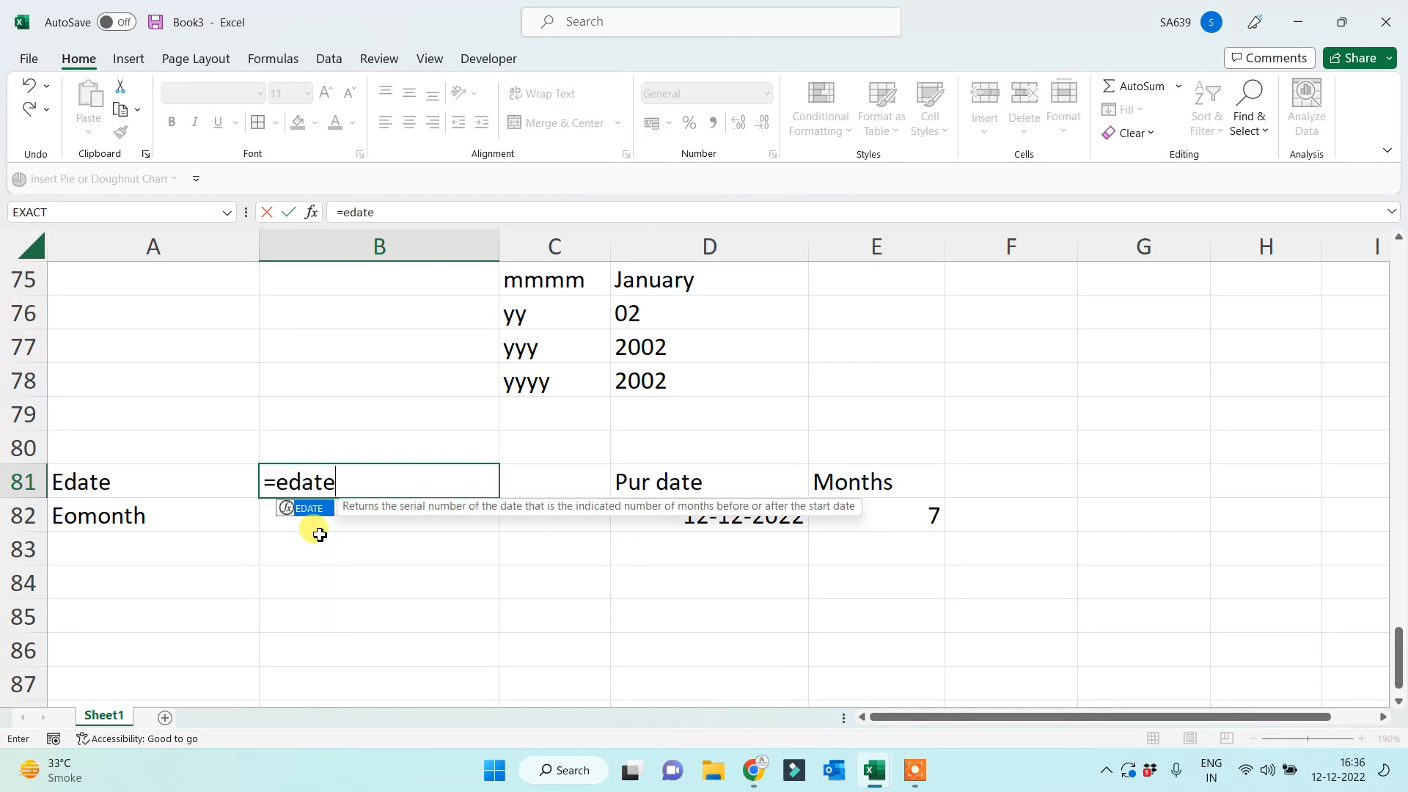
pyautogui.write('(')
# Complete =EDATE(D82,E82) in B81 and format it as Long Date, showing 12 July 2023.
pyautogui.click(689, 513)
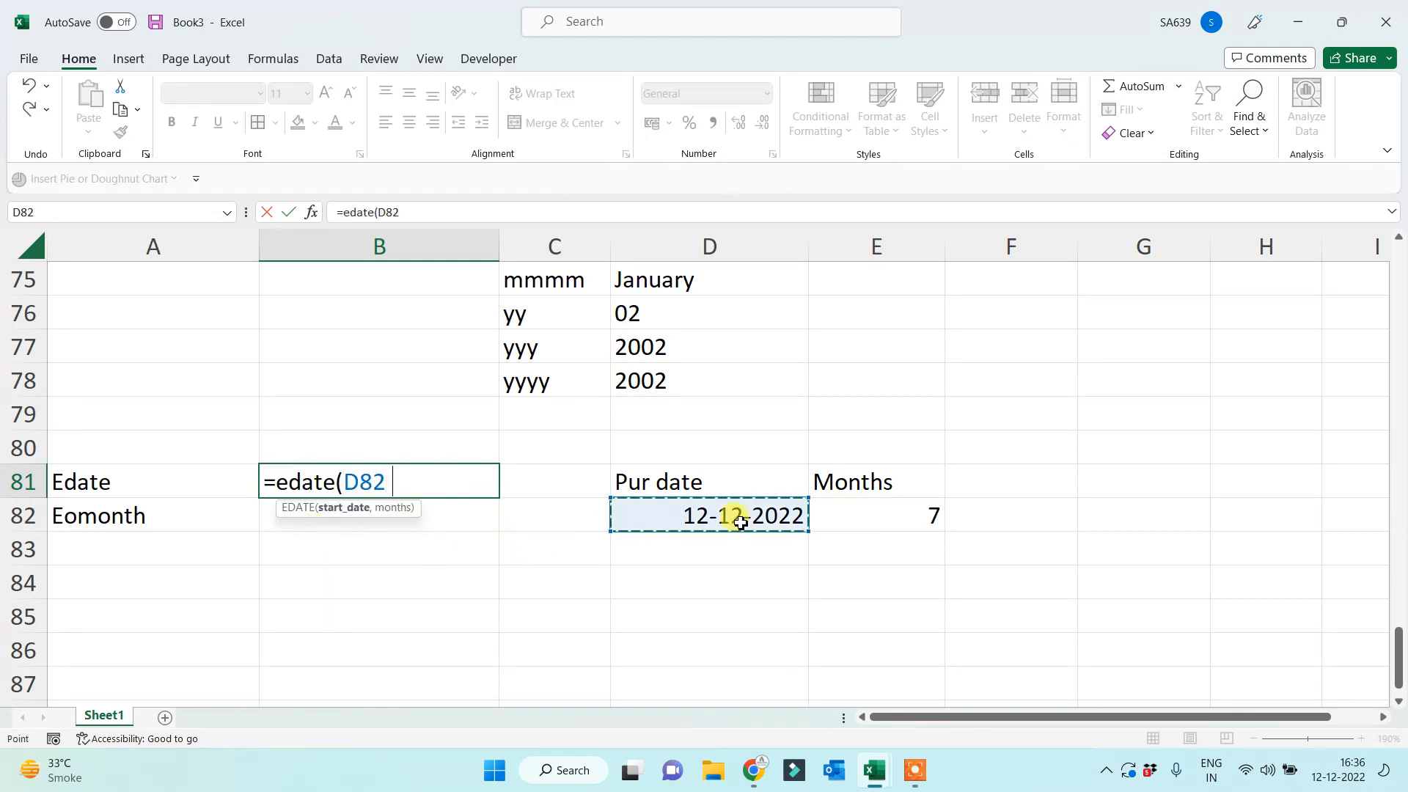
pyautogui.write(',')
pyautogui.click(894, 513)
pyautogui.write(')')
pyautogui.press('Return')
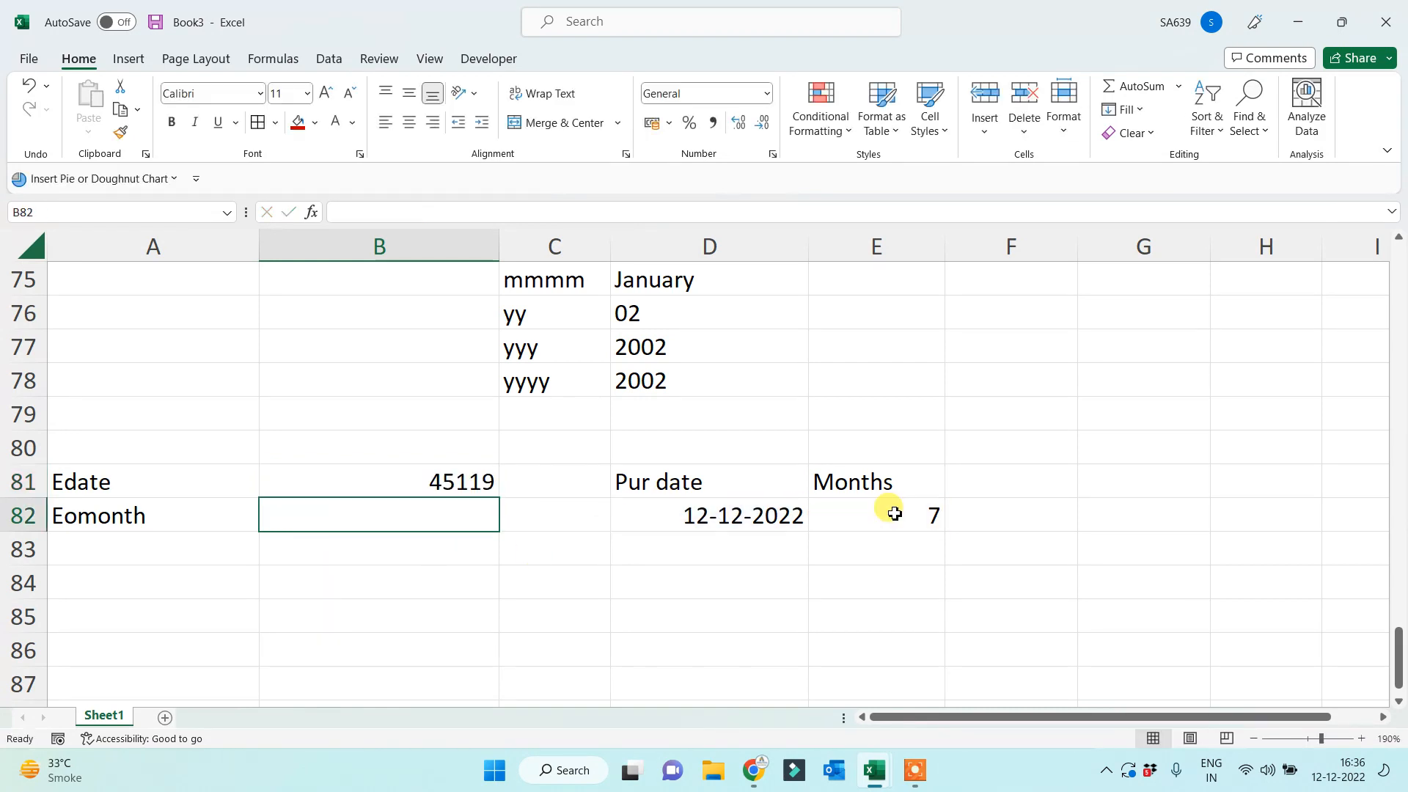
pyautogui.click(376, 476)
pyautogui.click(765, 94)
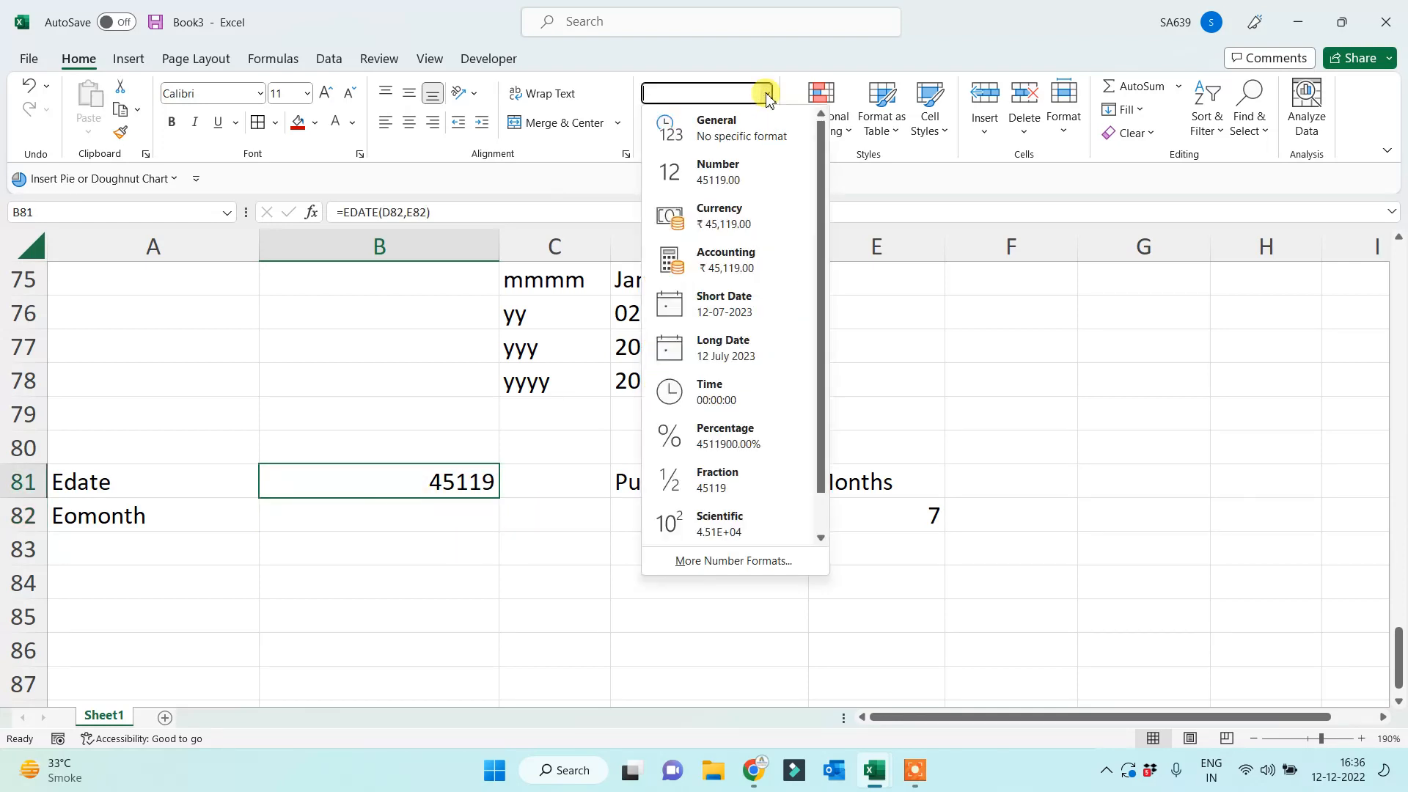
pyautogui.click(726, 349)
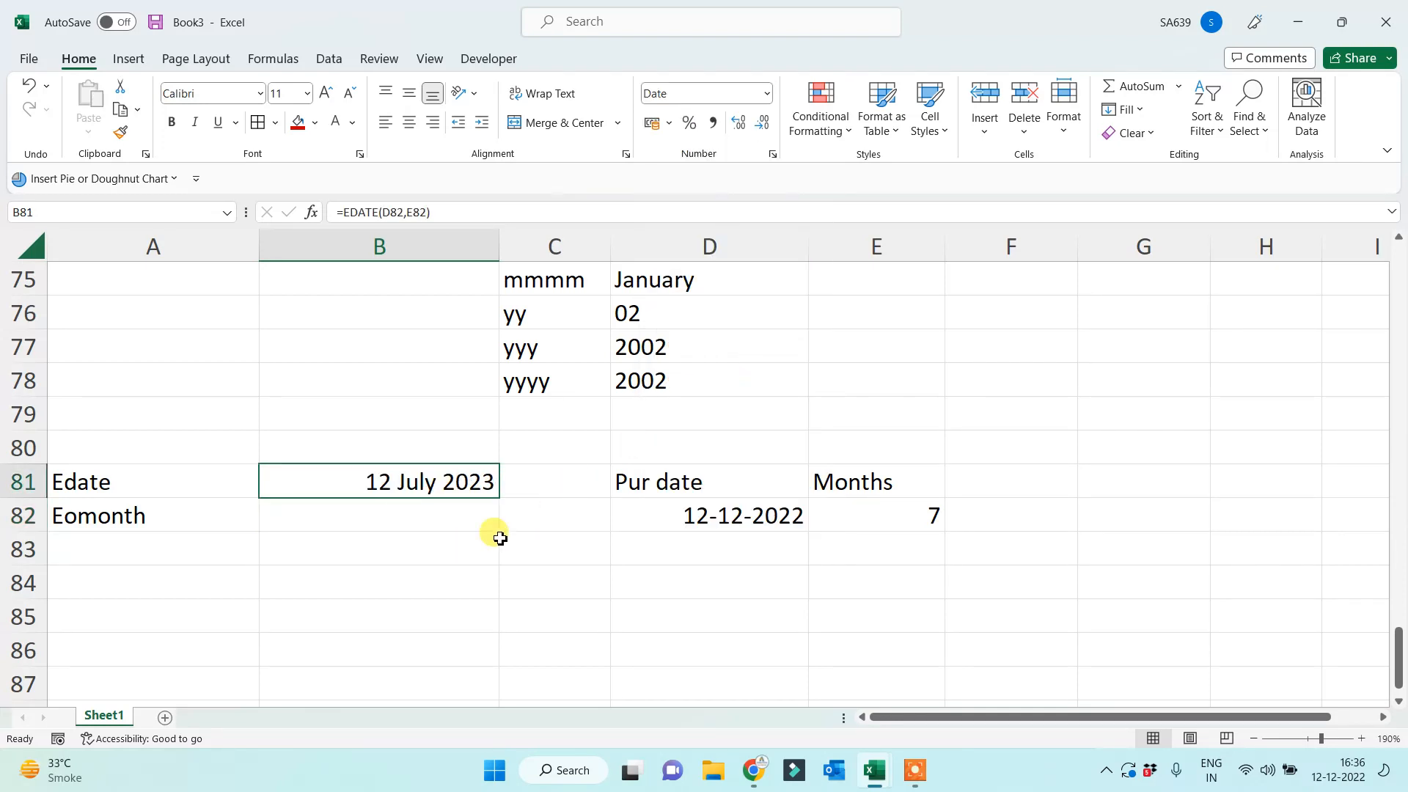
pyautogui.click(440, 541)
# Enter =EOMONTH(D82,E82) in B82 and format it as Long Date, showing 31 July 2023.
pyautogui.click(389, 514)
pyautogui.write('=eom')
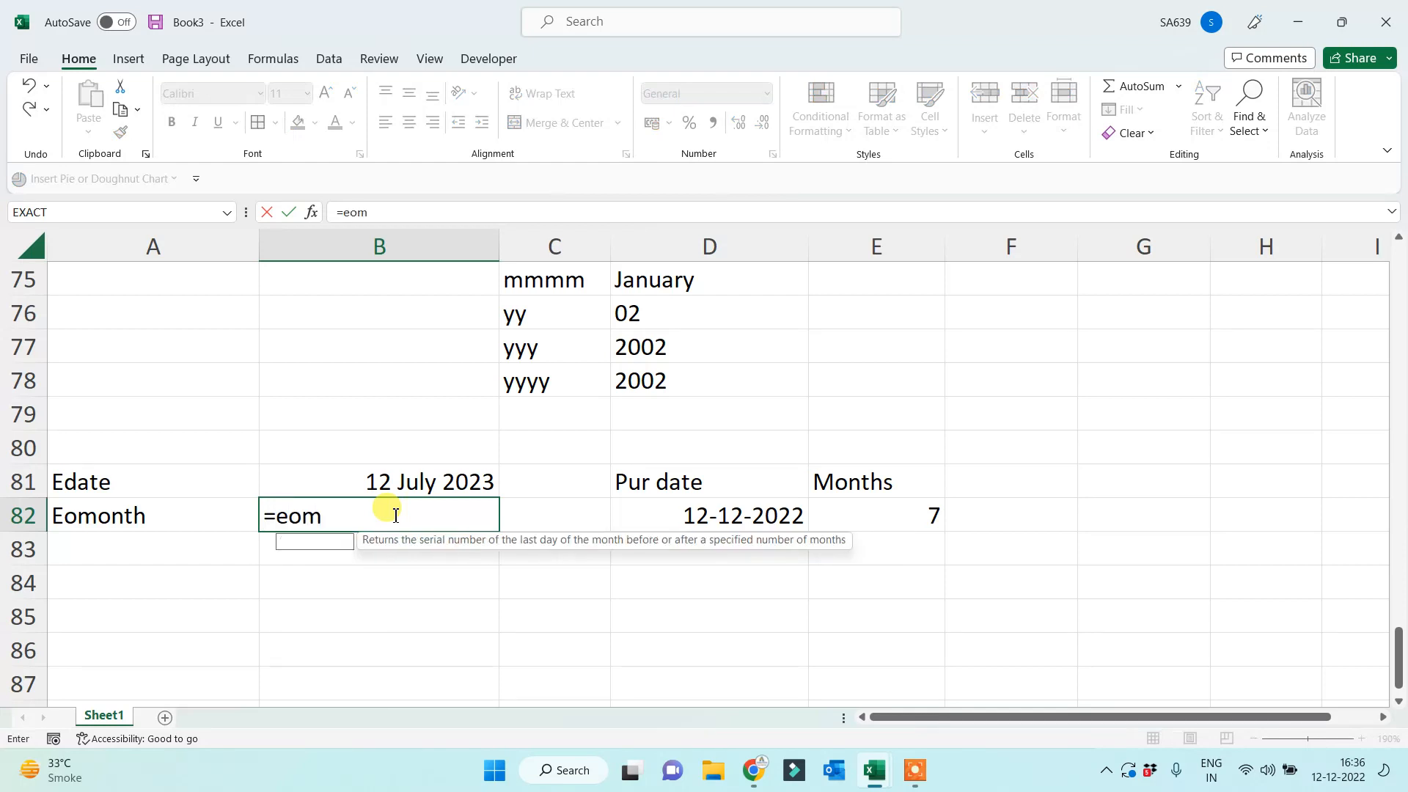
pyautogui.press('Tab')
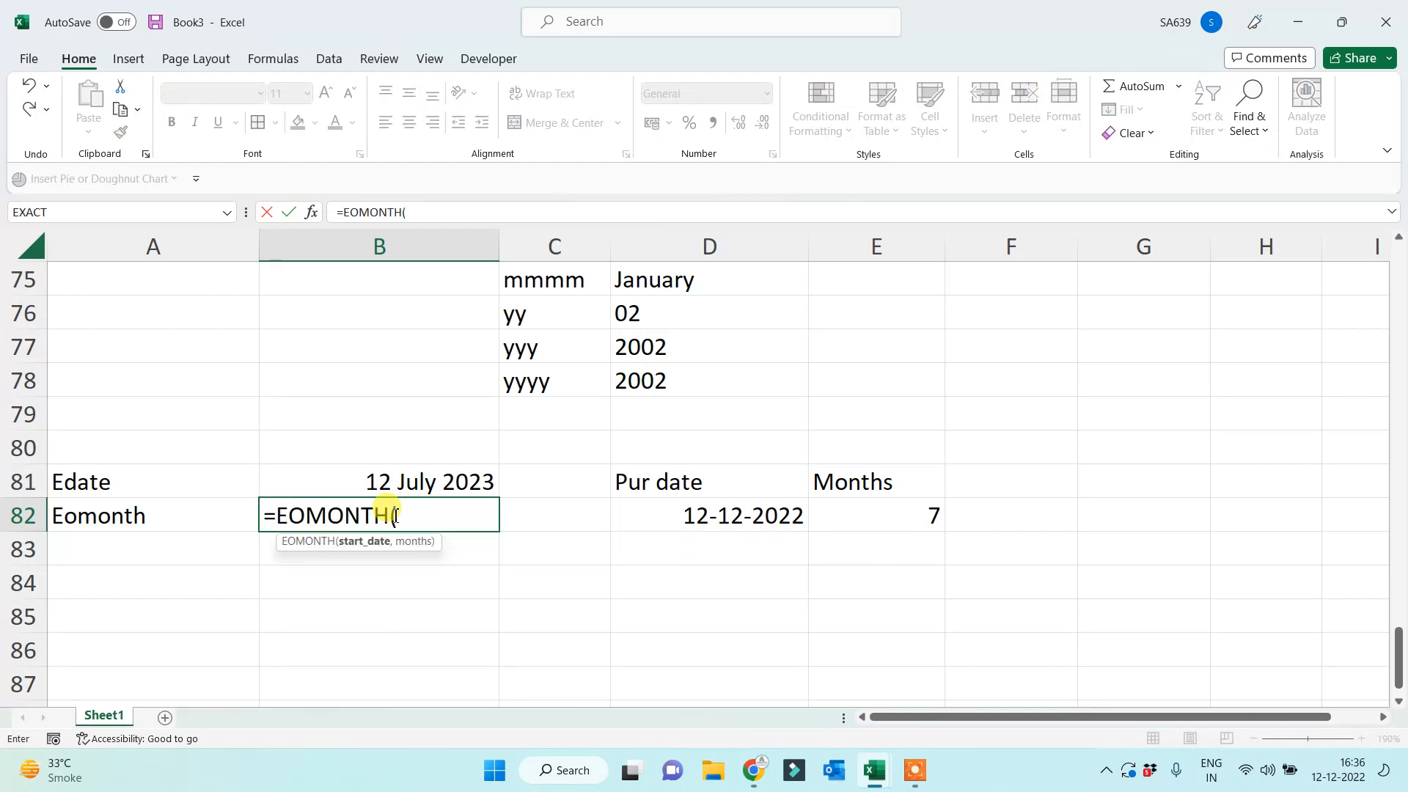
pyautogui.click(671, 511)
pyautogui.write(',')
pyautogui.click(842, 511)
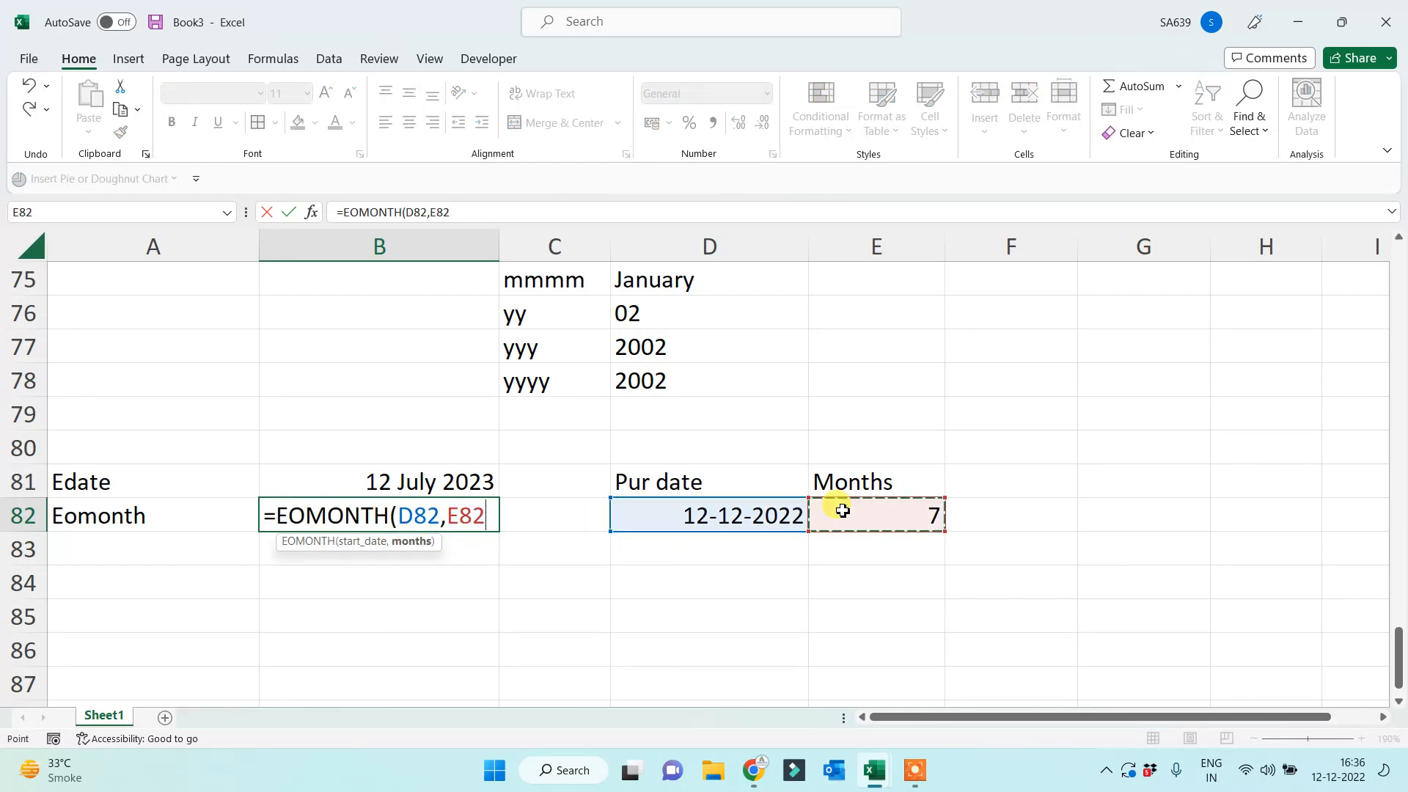
pyautogui.write(')')
pyautogui.press('Return')
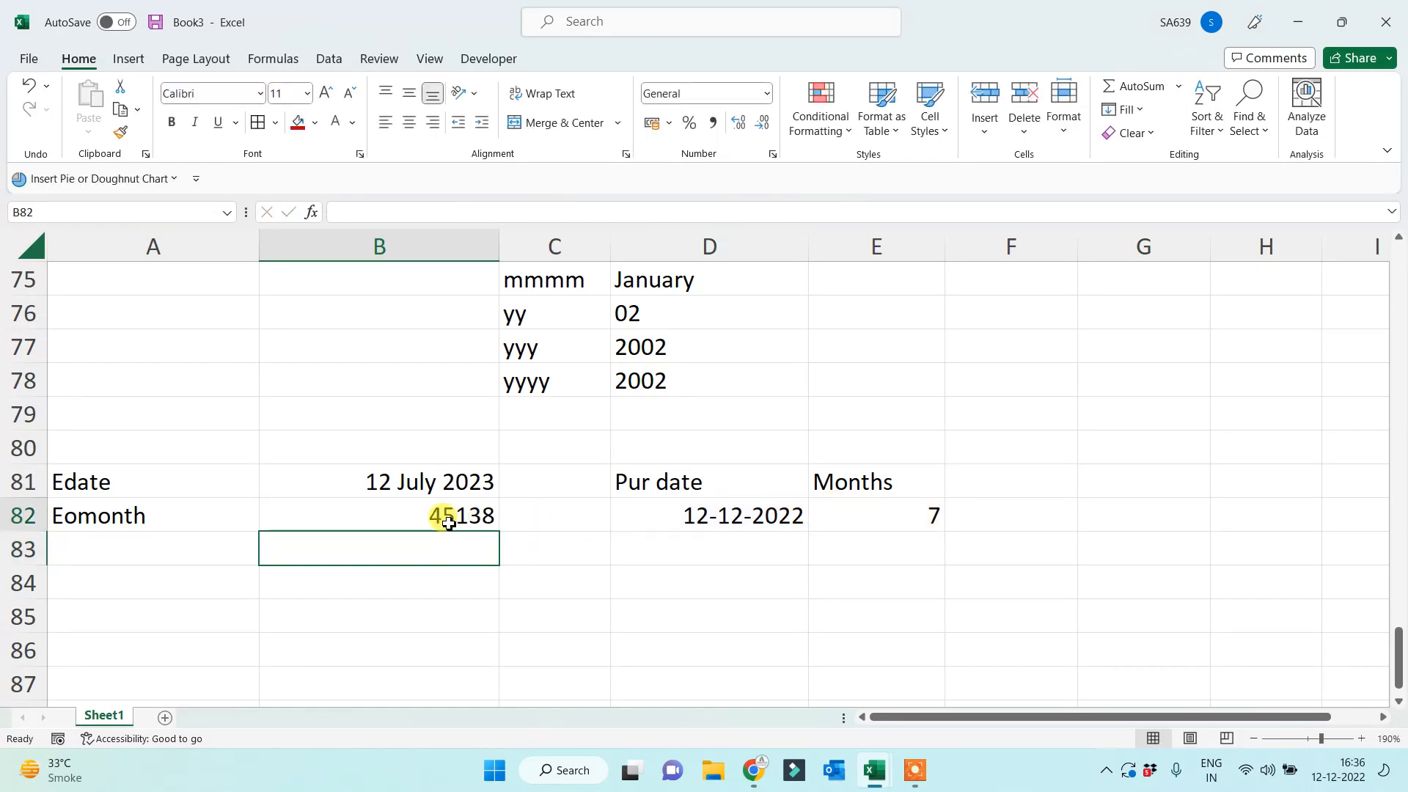
pyautogui.click(449, 516)
pyautogui.click(767, 94)
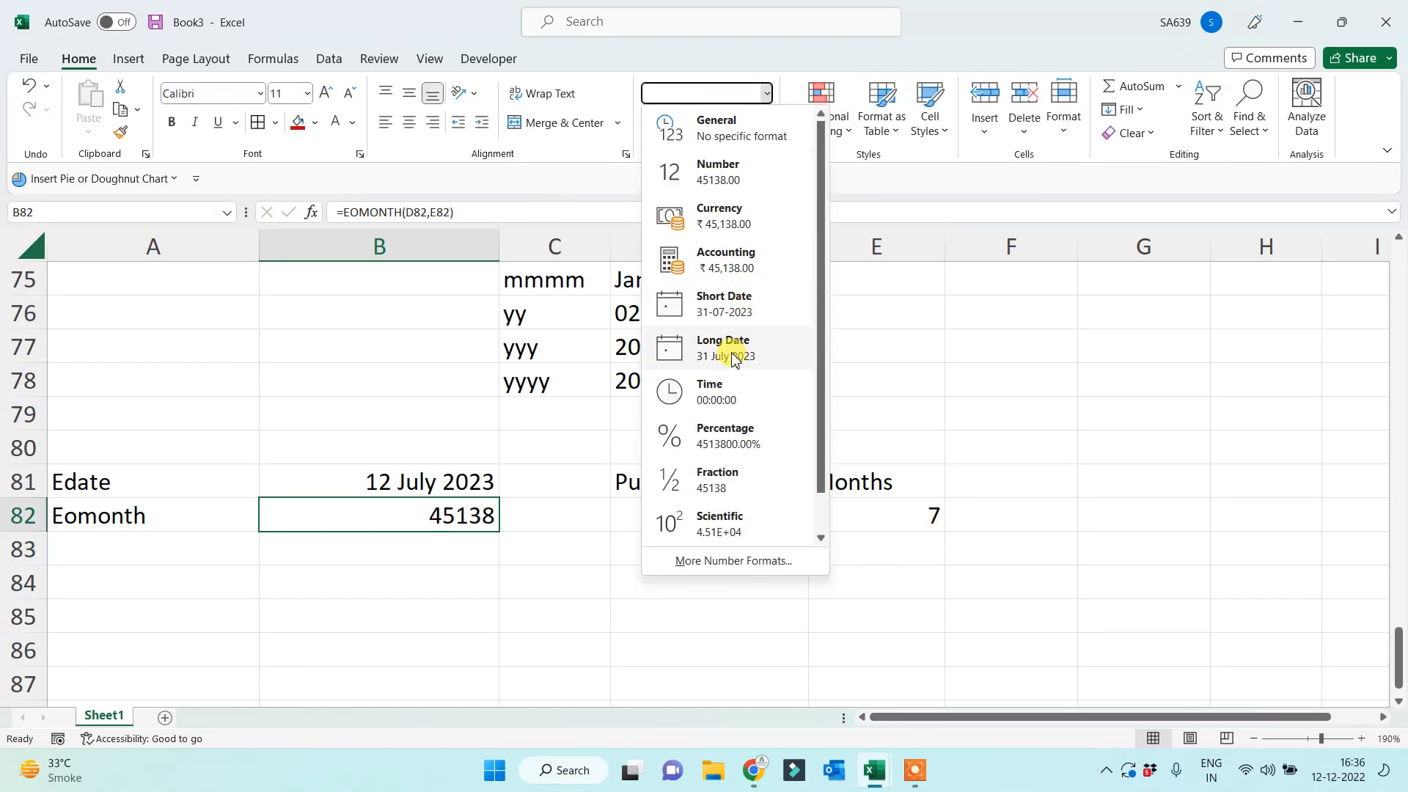
pyautogui.click(729, 439)
pyautogui.click(481, 581)
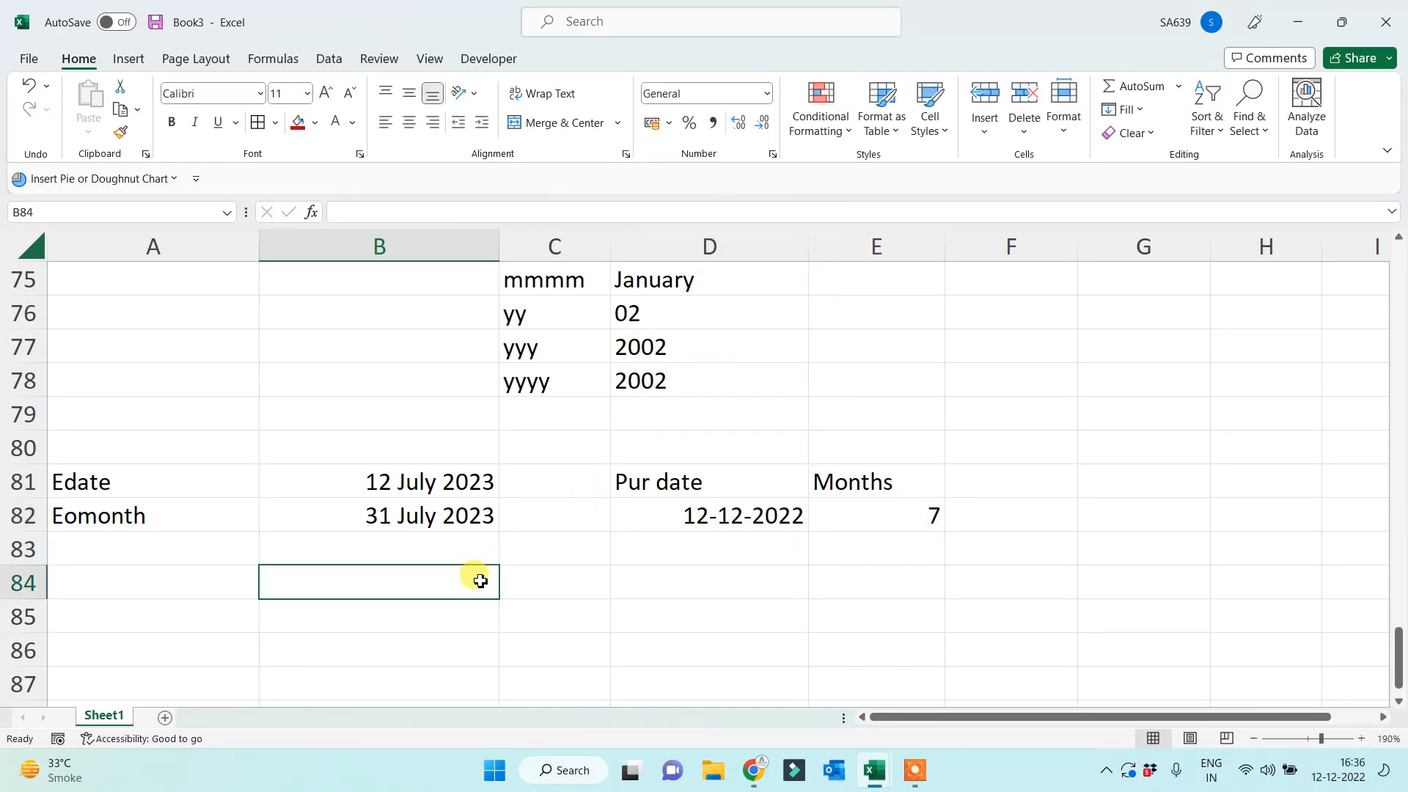
pyautogui.click(167, 245)
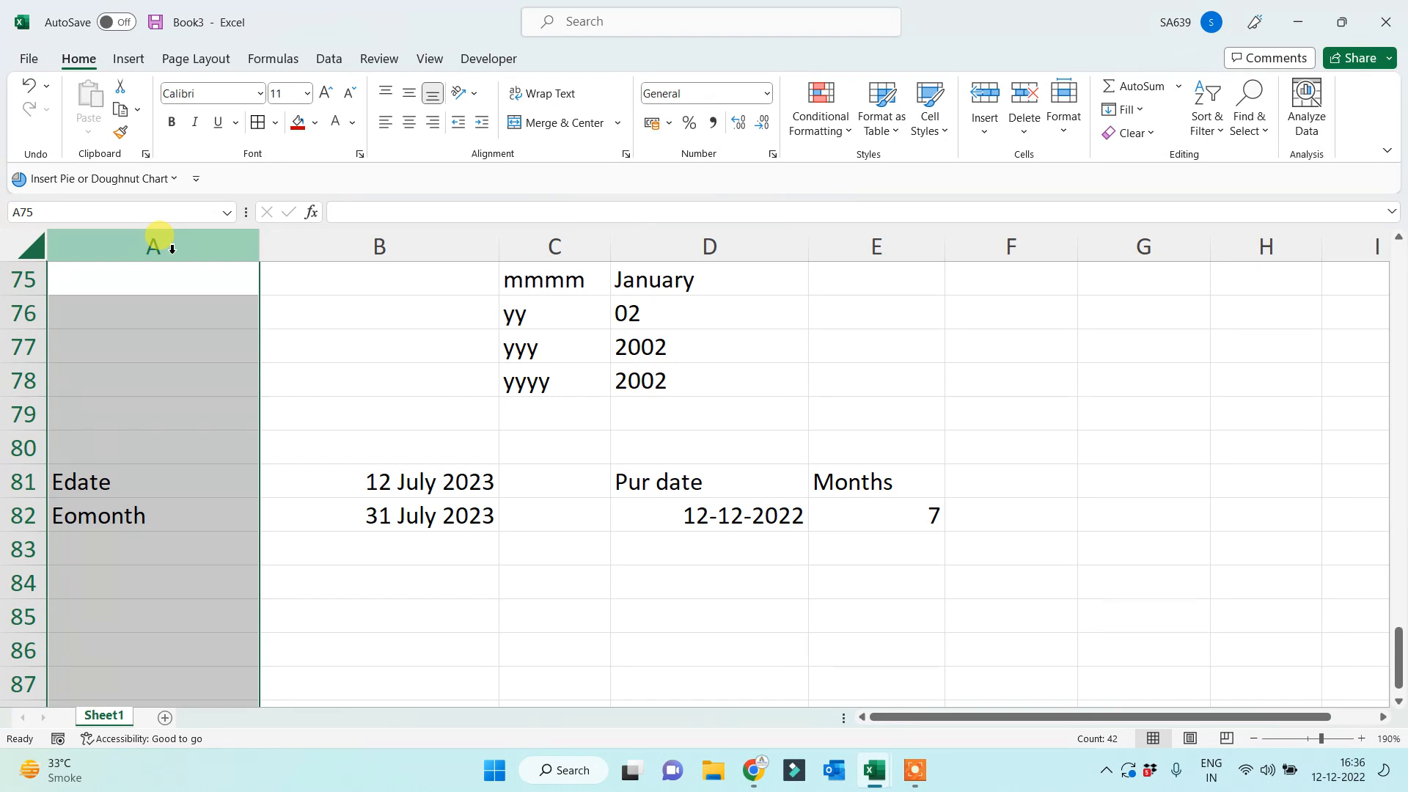
pyautogui.click(156, 636)
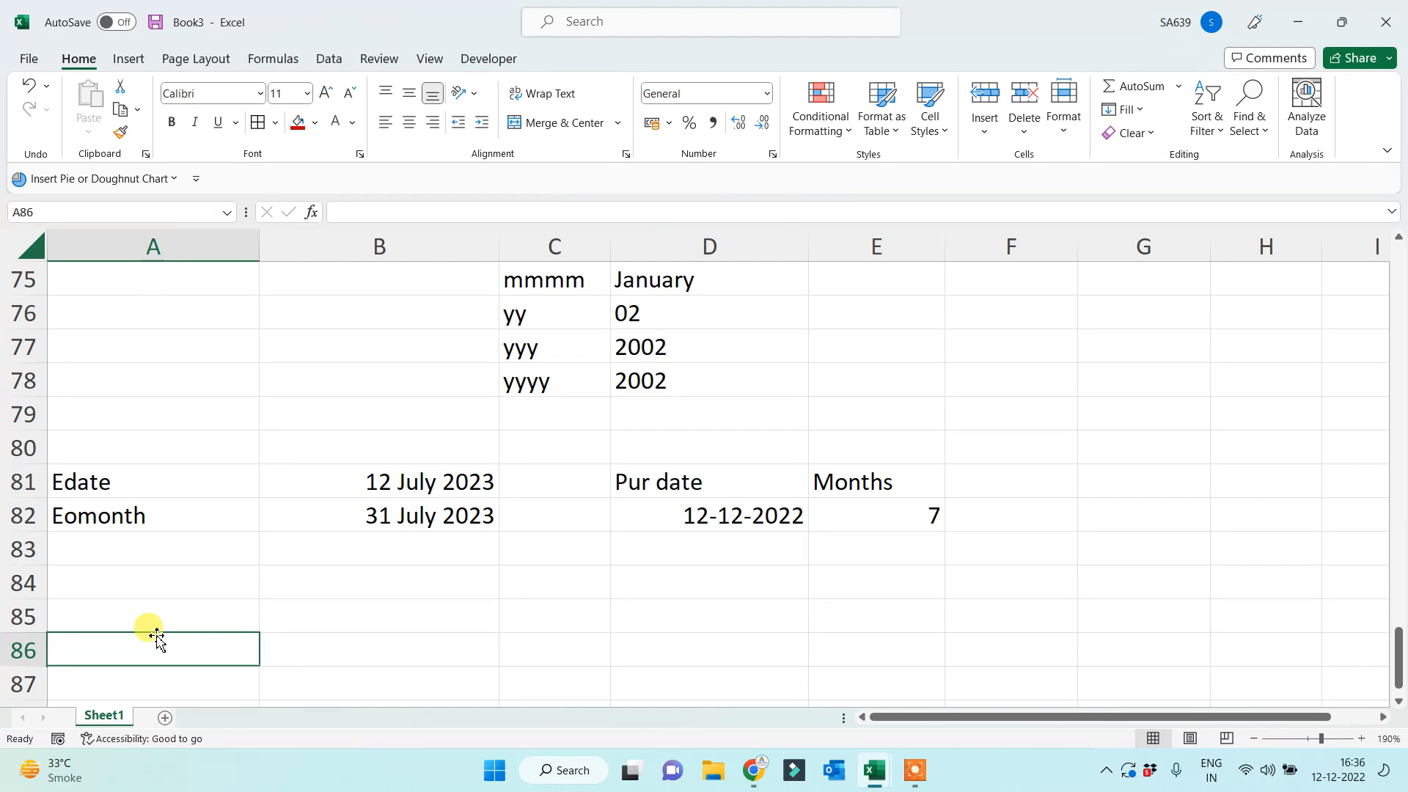
pyautogui.click(99, 575)
pyautogui.scroll(-1, 168, 587)
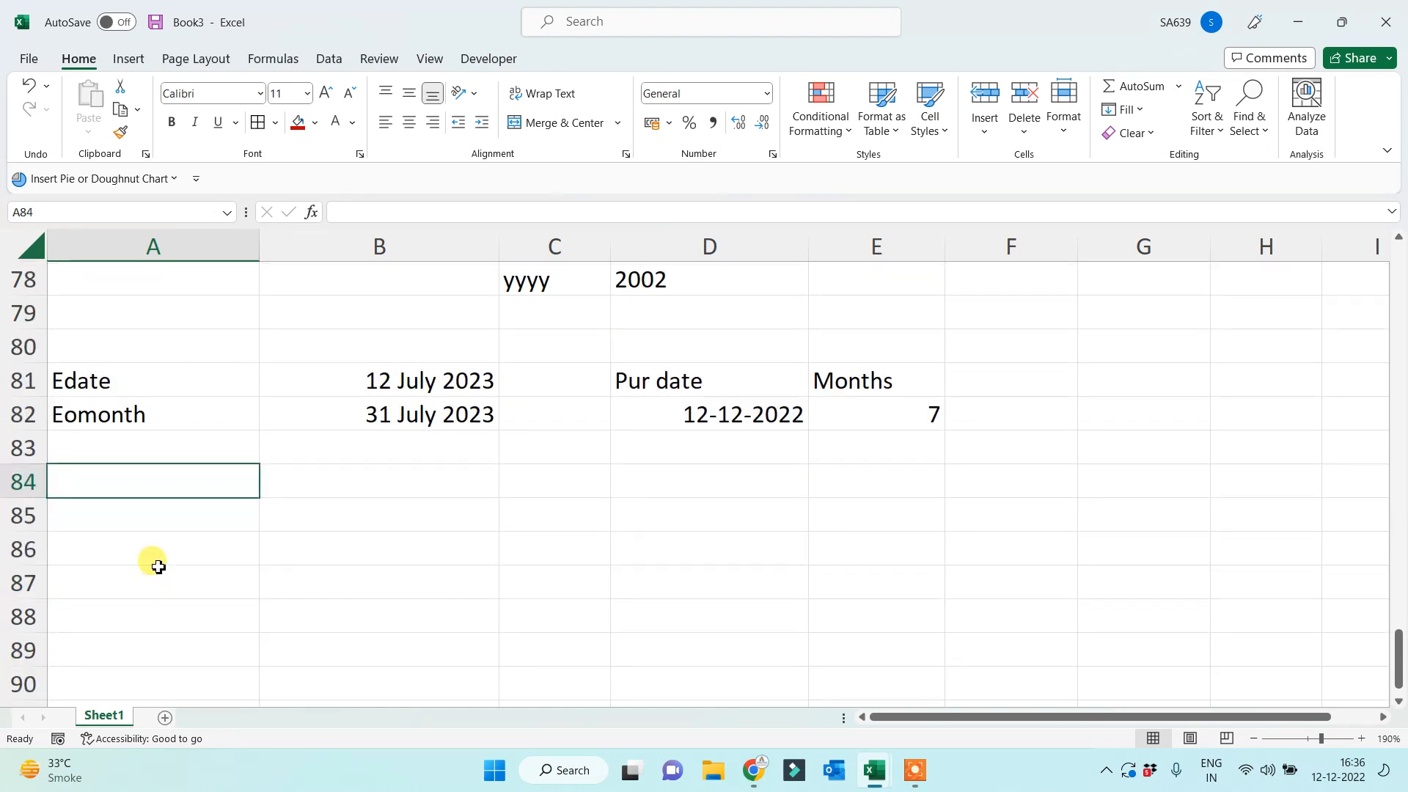
pyautogui.click(156, 553)
pyautogui.scroll(-2, 156, 554)
pyautogui.click(126, 418)
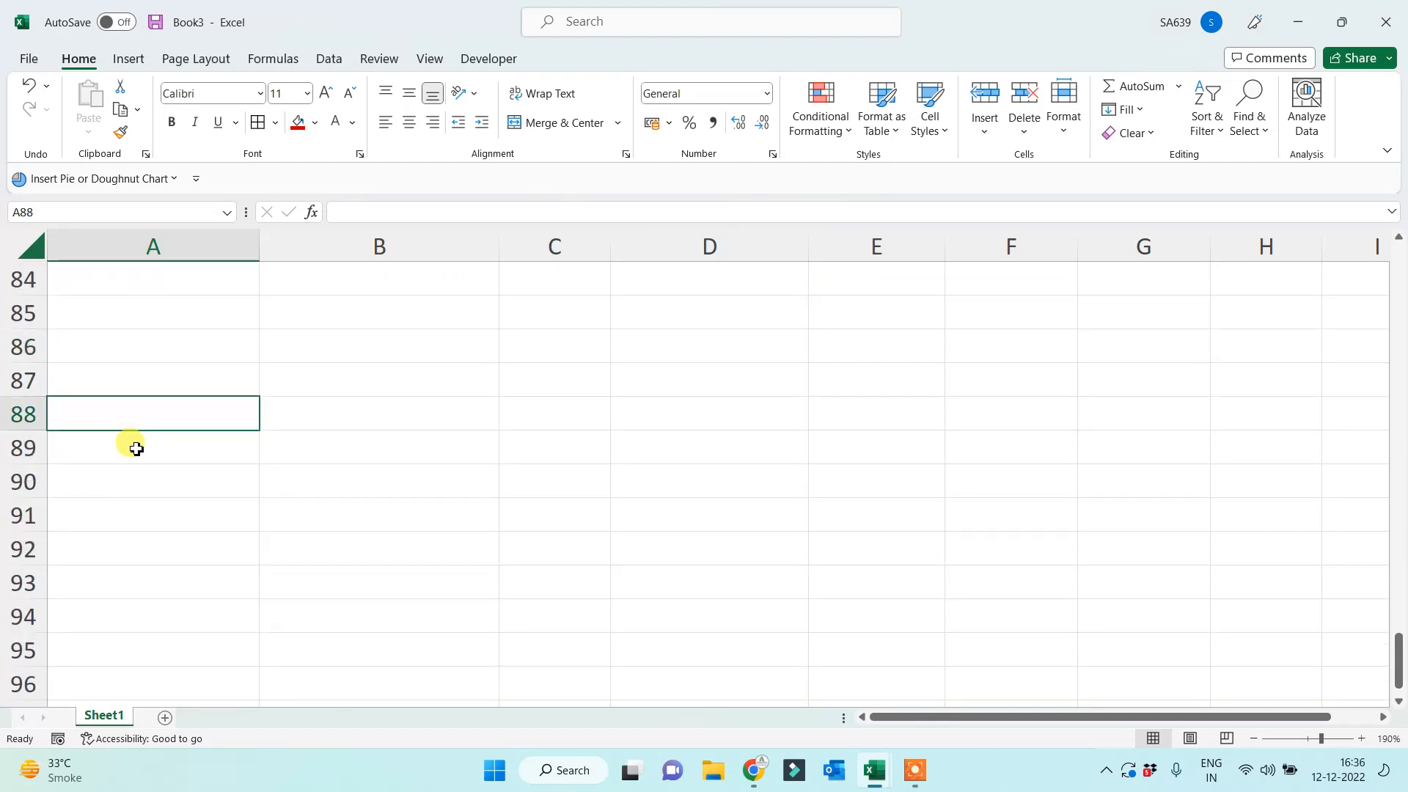
pyautogui.click(156, 381)
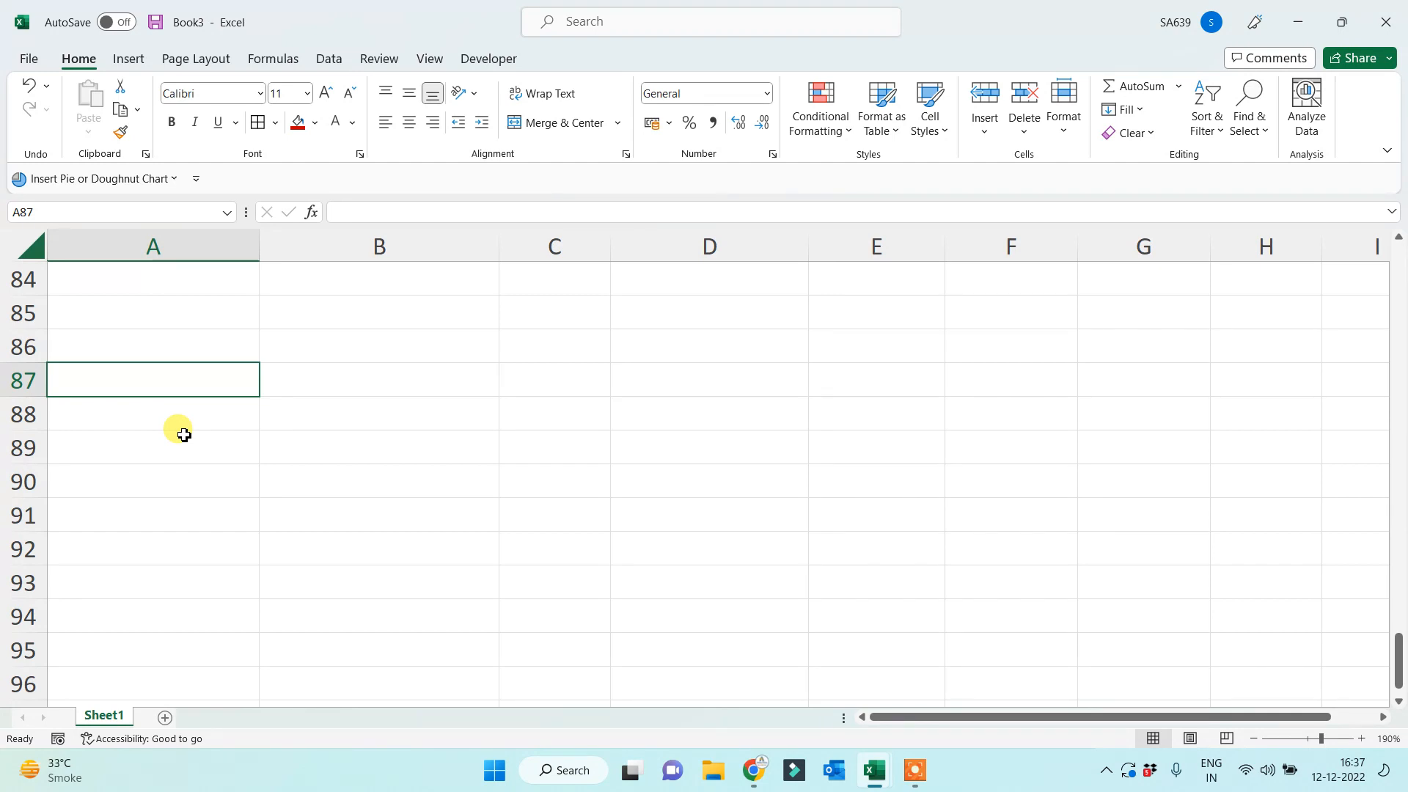
# Type isnumber, istext, isodd, iseven, iserror, isblank down A87:A92 and select them.
pyautogui.write('isnumber')
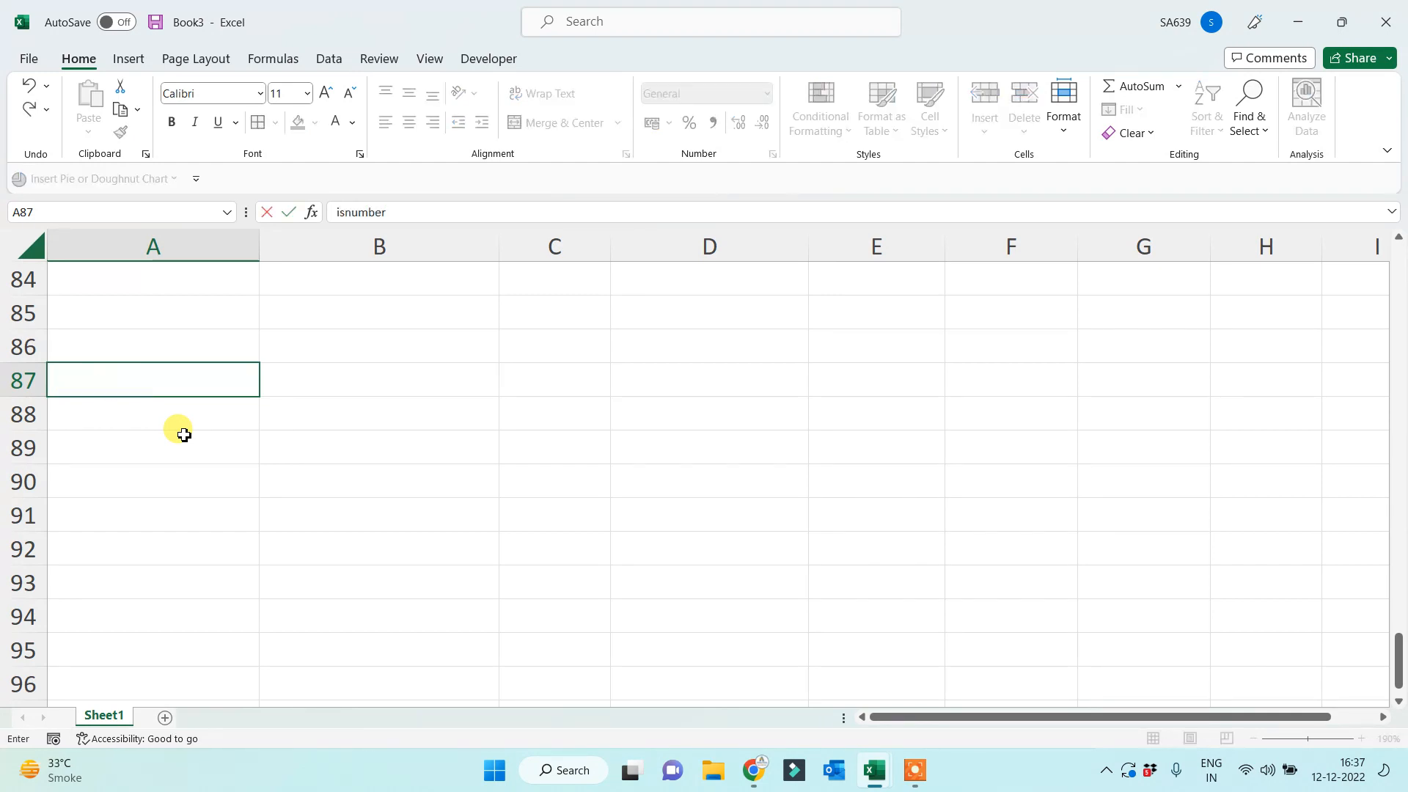
pyautogui.press('Return')
pyautogui.write('istext')
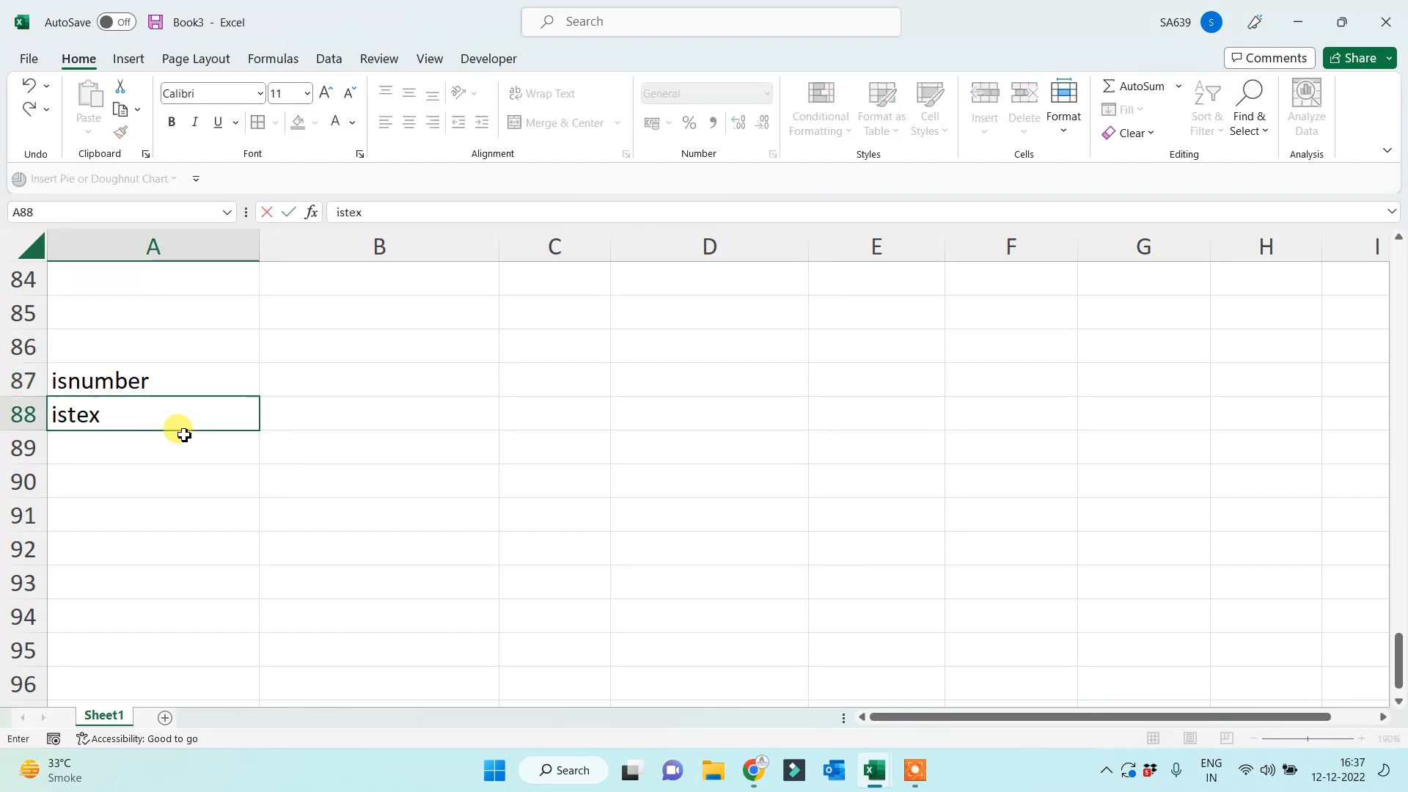
pyautogui.press('Return')
pyautogui.write('isodd')
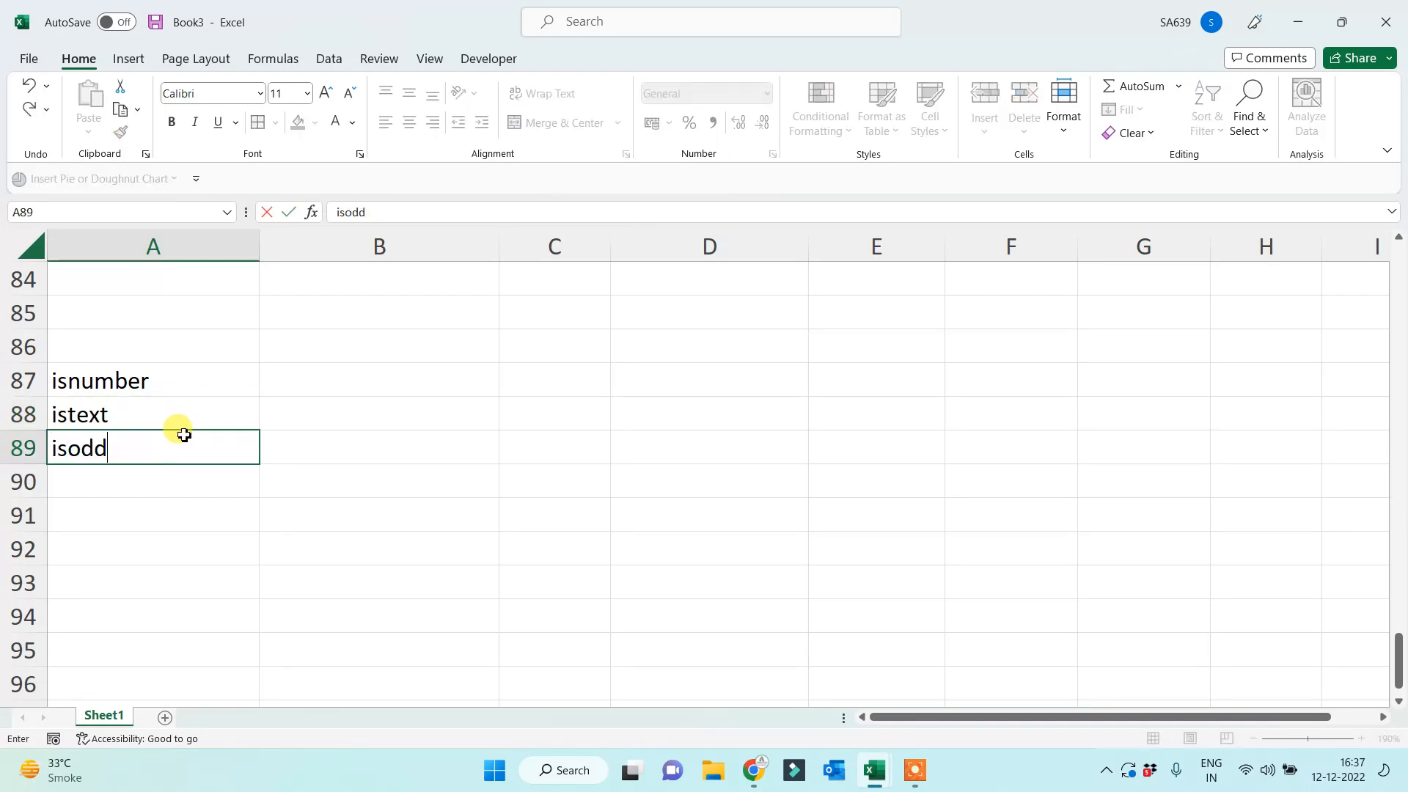
pyautogui.press('Return')
pyautogui.write('iseven')
pyautogui.press('Return')
pyautogui.write('iser')
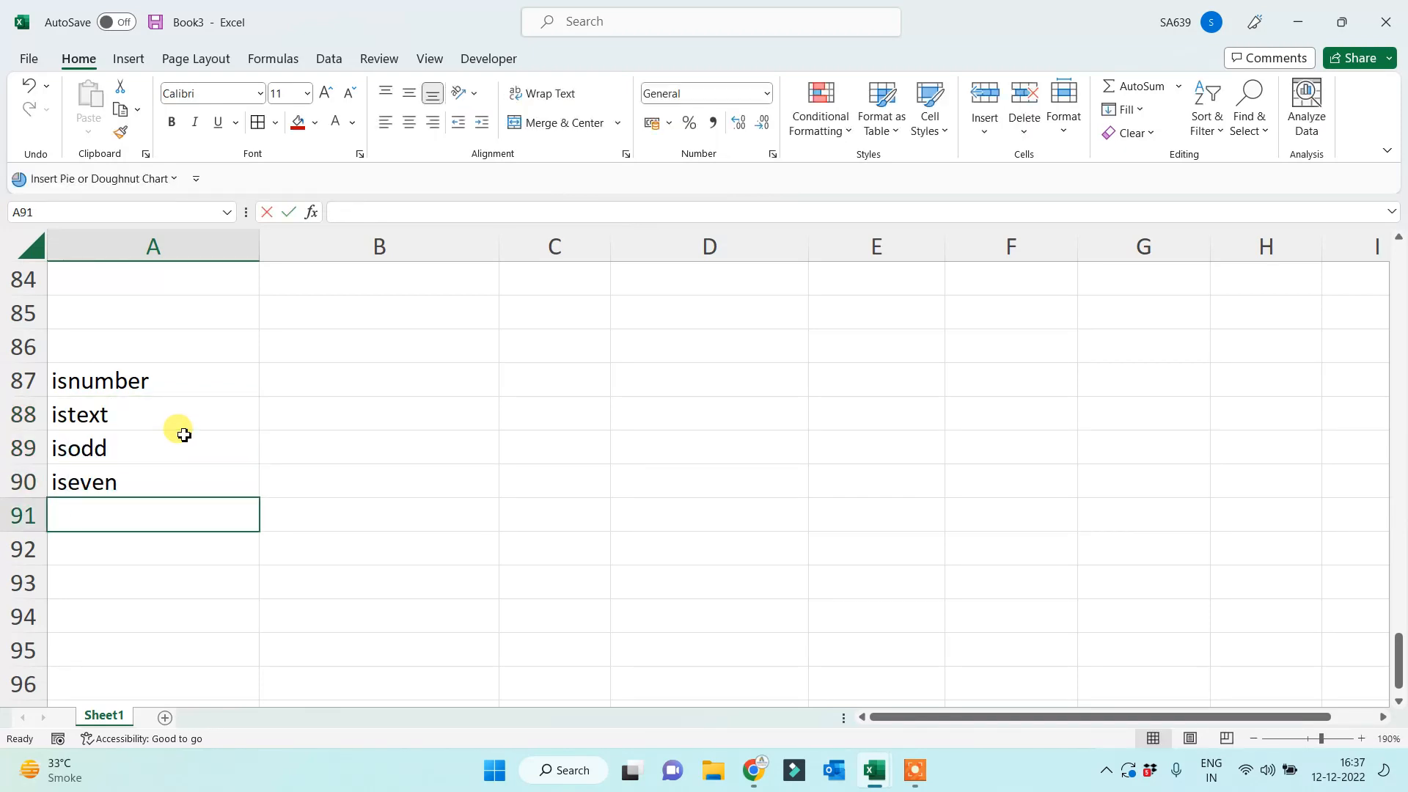
pyautogui.write('ror')
pyautogui.press('Return')
pyautogui.write('isblank')
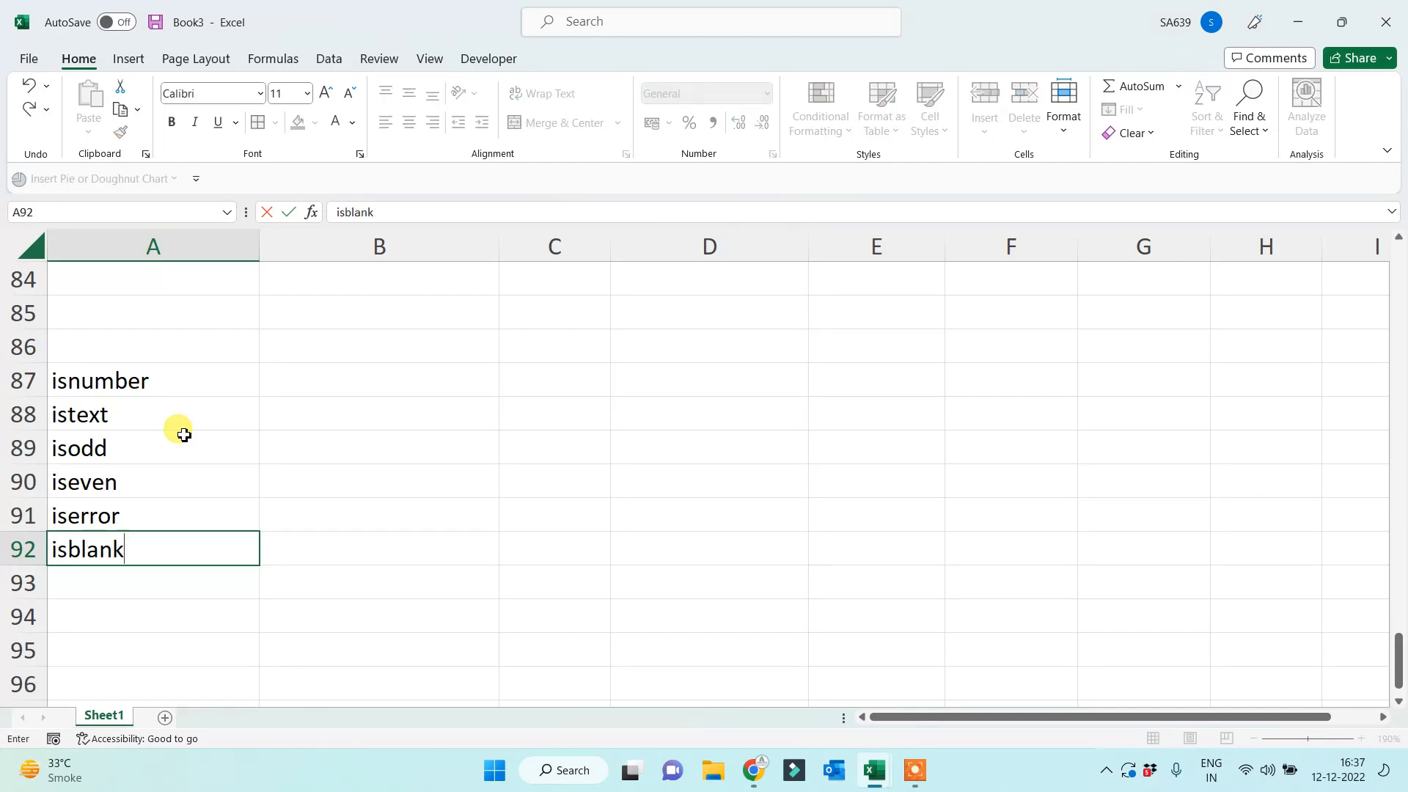
pyautogui.press('Return')
pyautogui.scroll(-1, 187, 434)
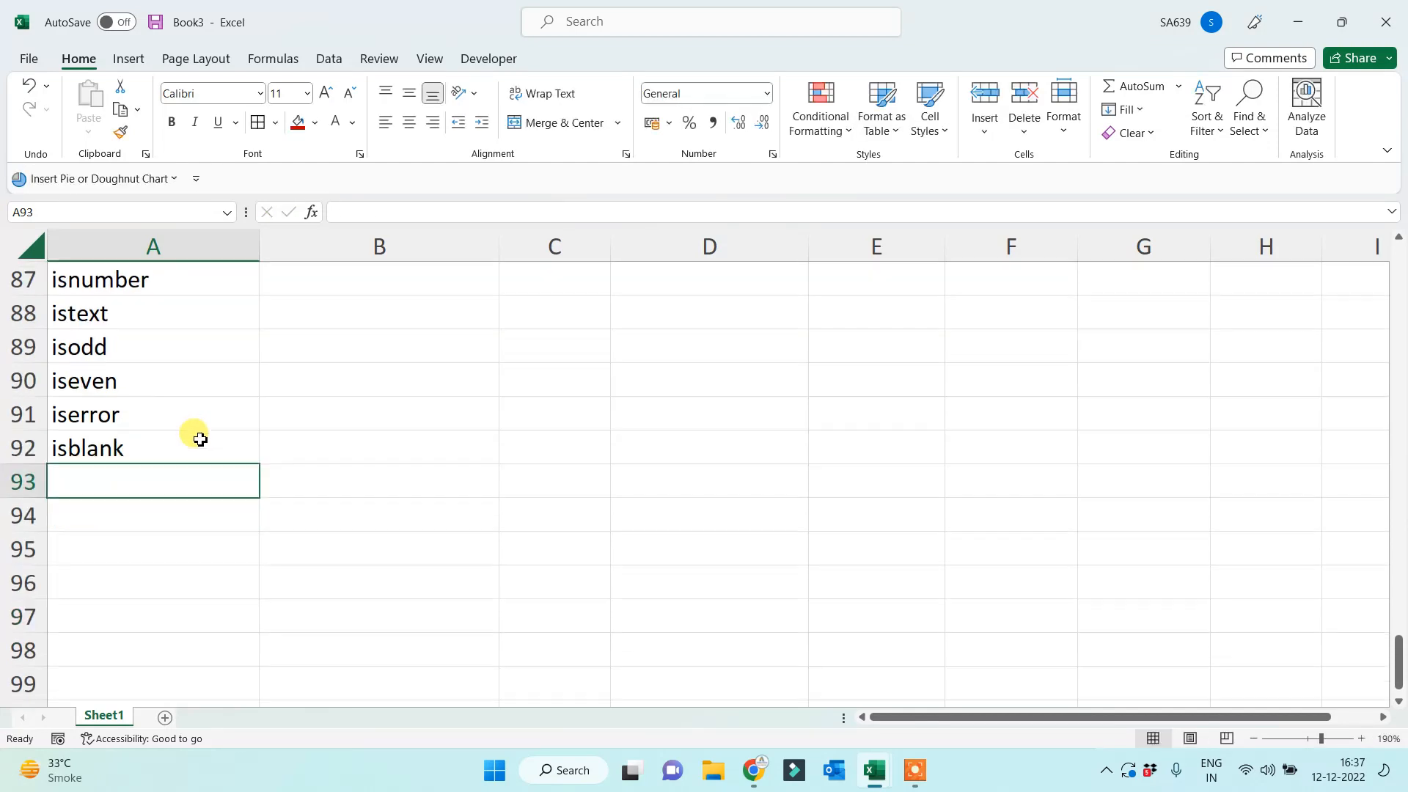
pyautogui.click(333, 265)
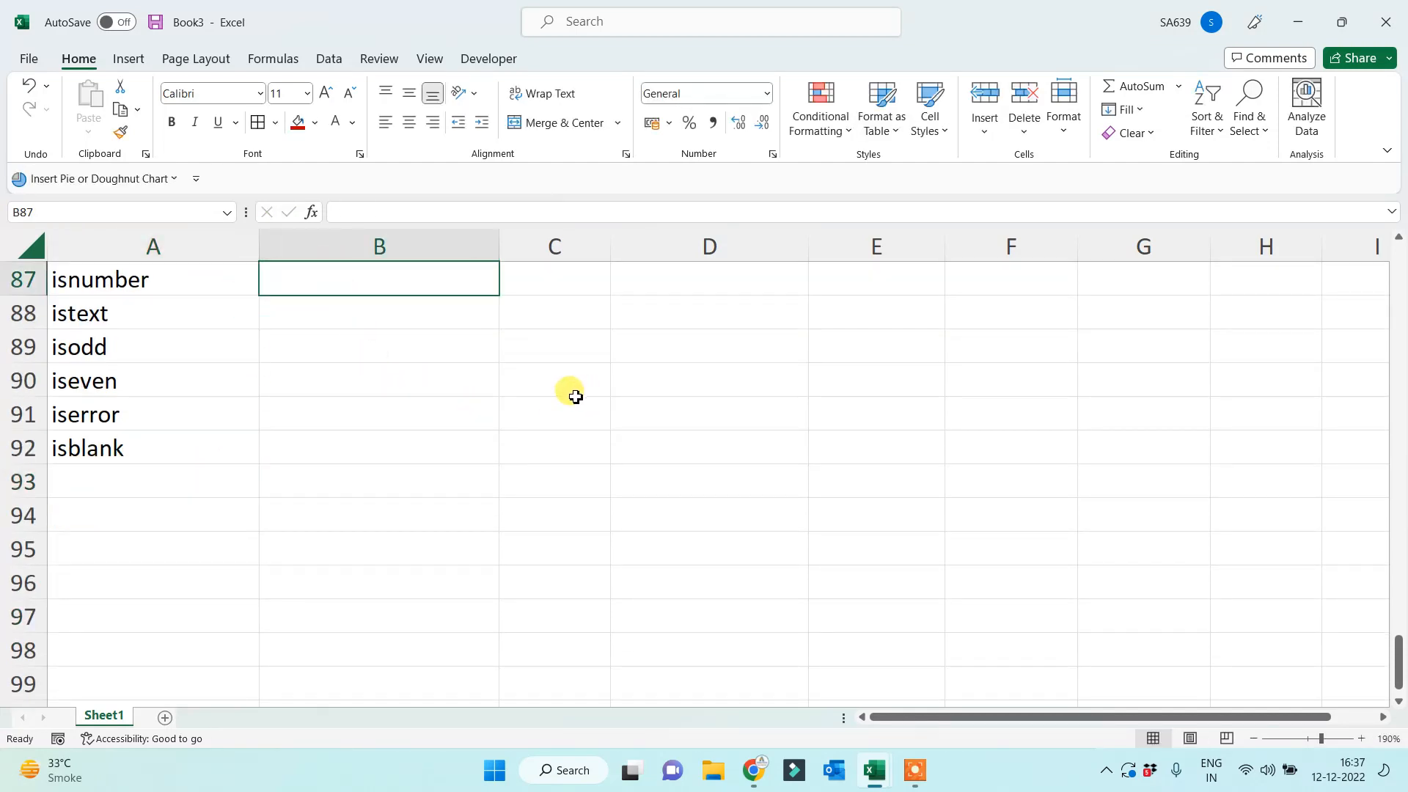
pyautogui.moveTo(167, 283); pyautogui.dragTo(169, 433)
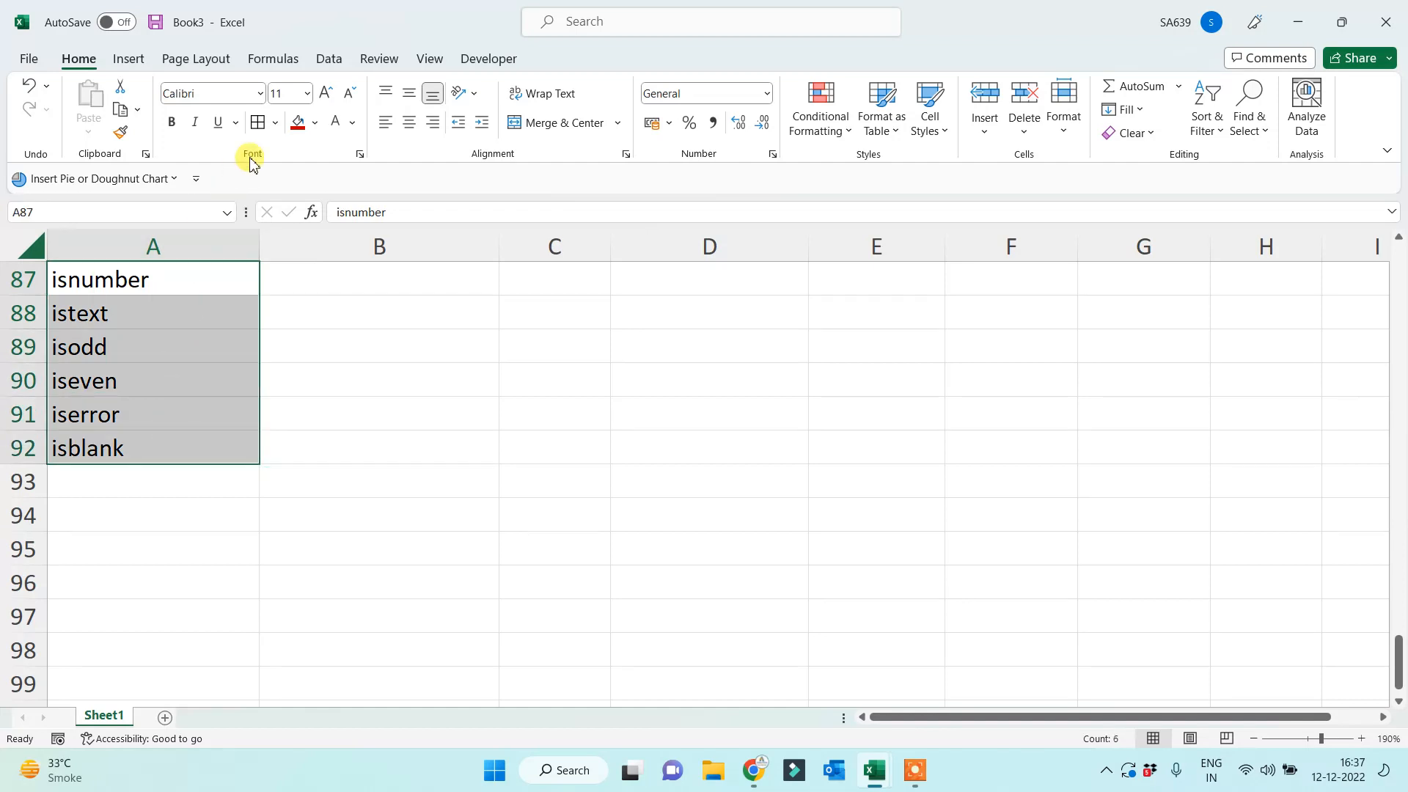
# Give the function names in A87:A92 a red fill with white text.
pyautogui.click(299, 122)
pyautogui.click(337, 122)
pyautogui.click(424, 334)
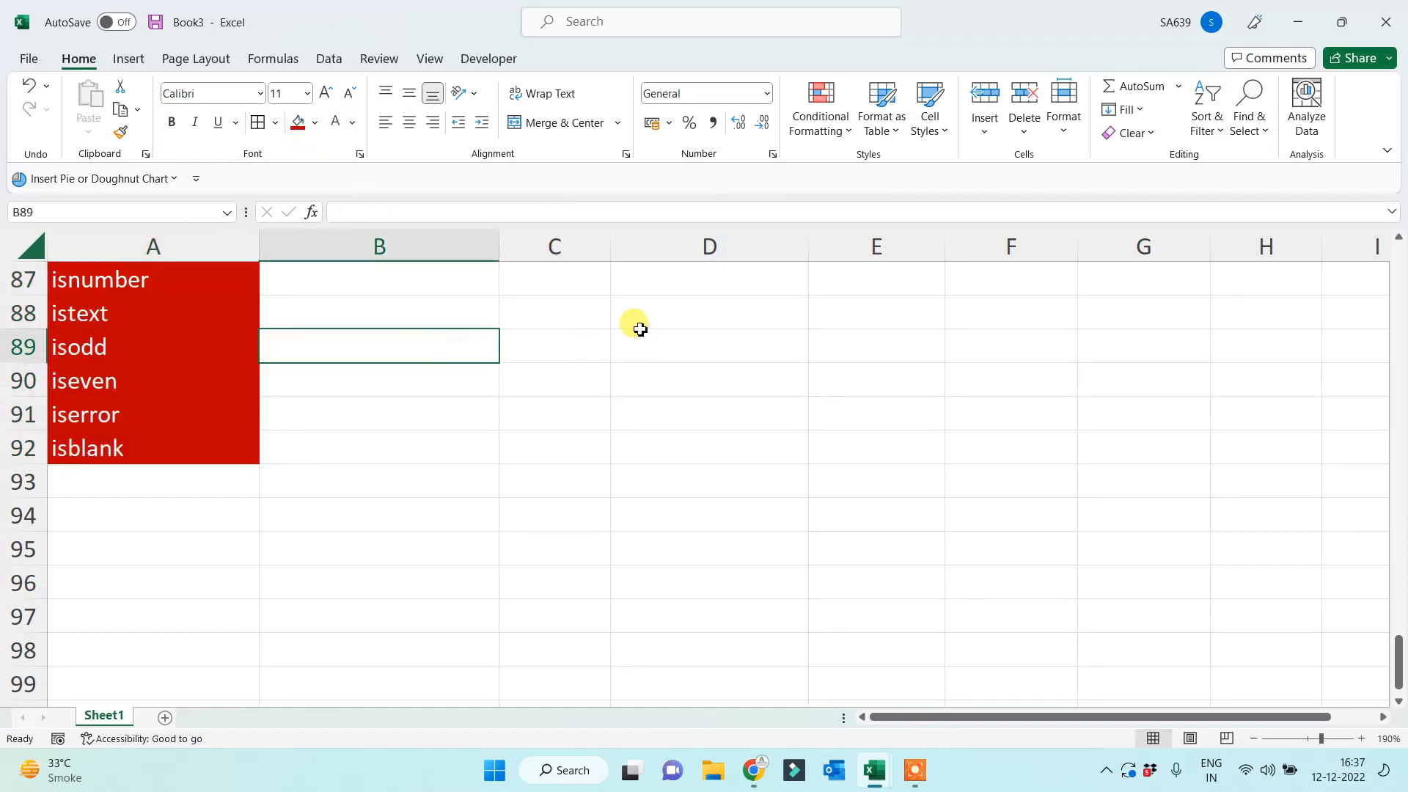
# Enter the test value 95 in cell D88.
pyautogui.click(636, 322)
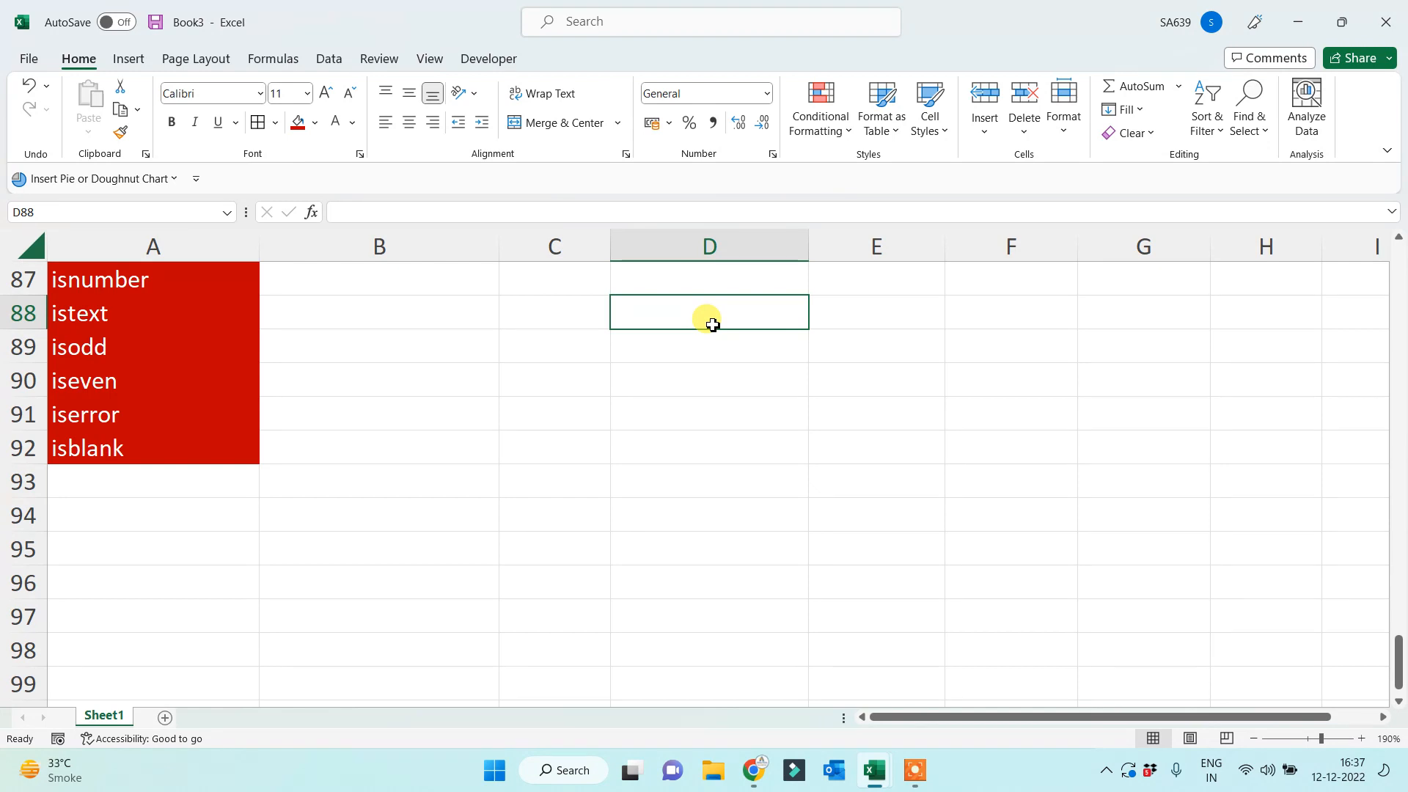
pyautogui.write('95')
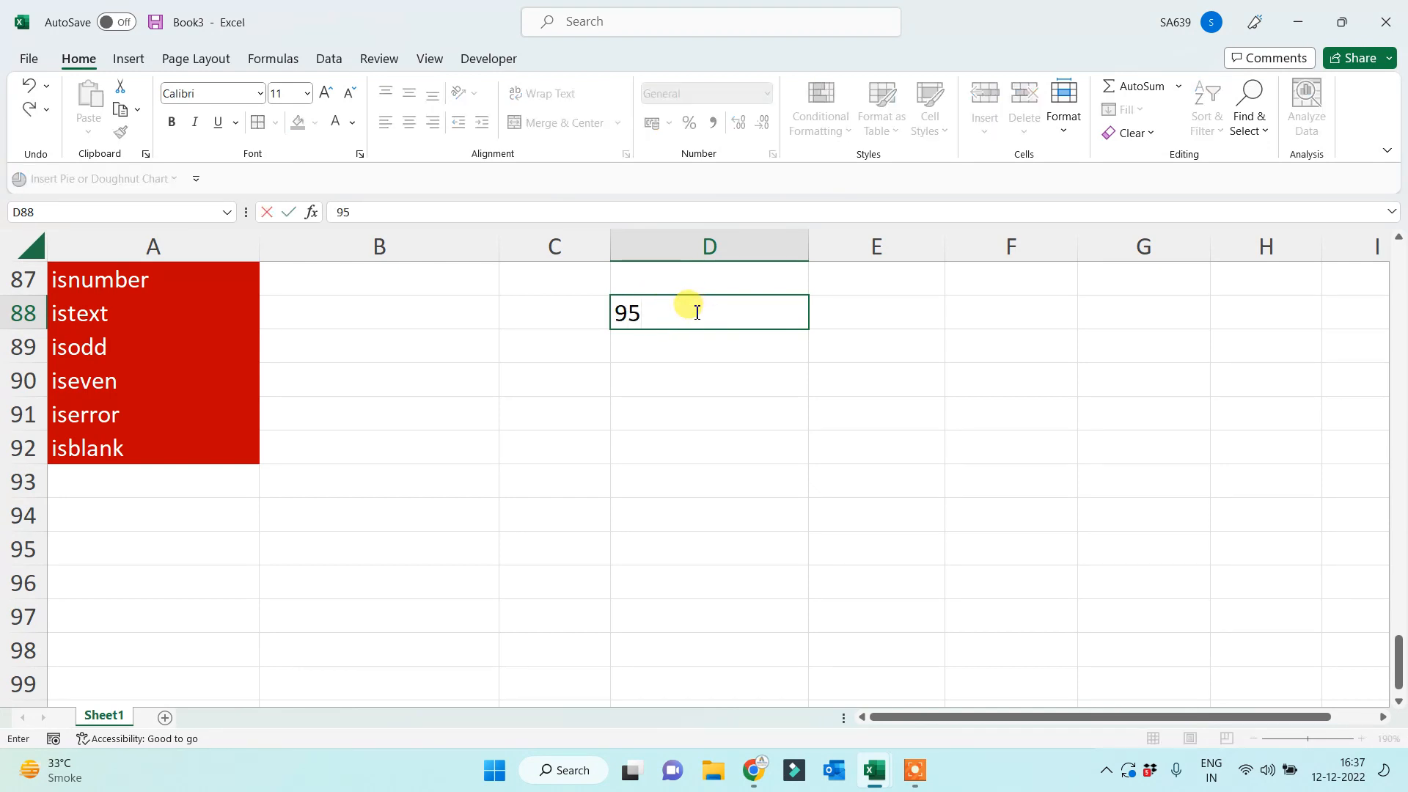
pyautogui.click(623, 385)
pyautogui.click(386, 289)
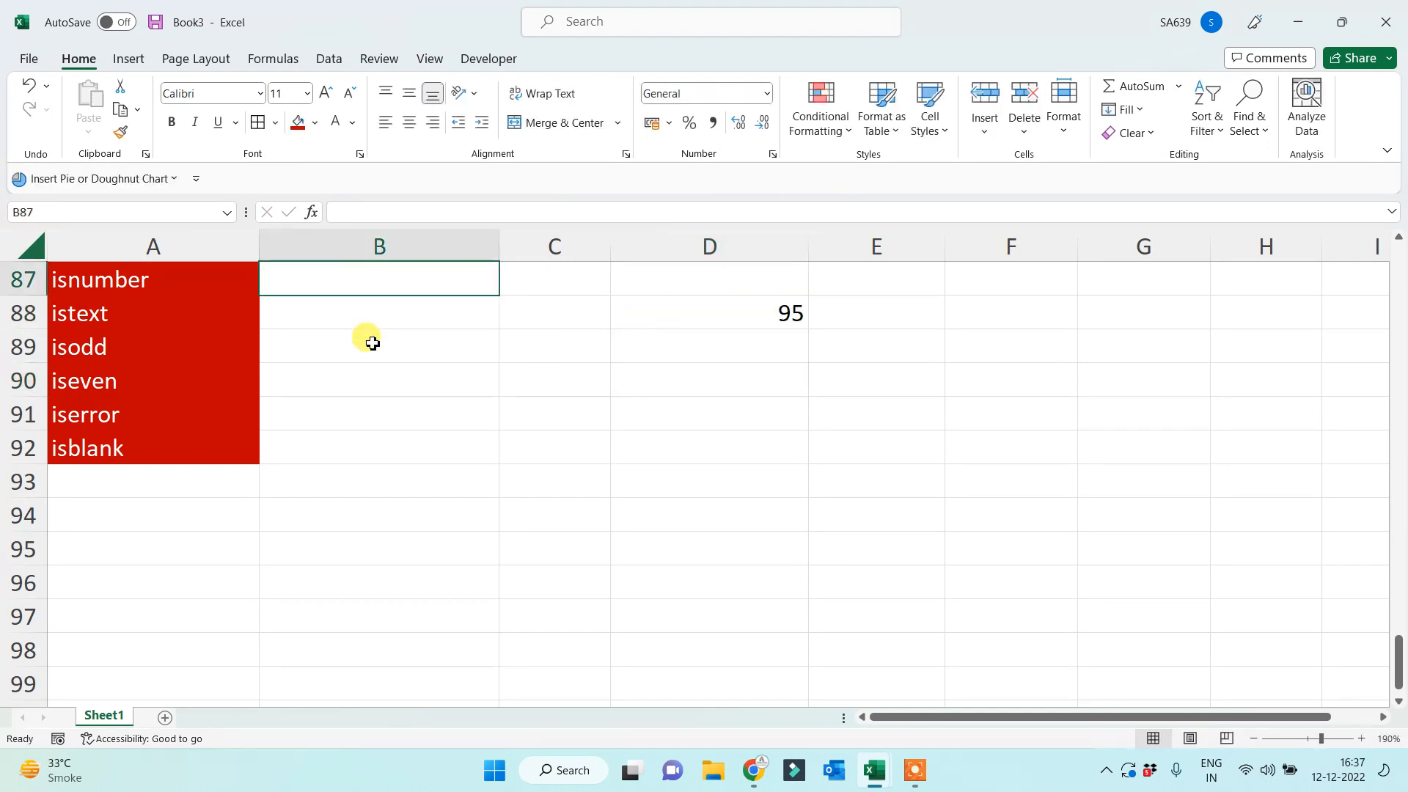
# Enter =ISNUMBER(D88), =ISTEXT(D88), =ISODD(D88) and =ISEVEN(D88) in B87:B90.
pyautogui.write('=isnum')
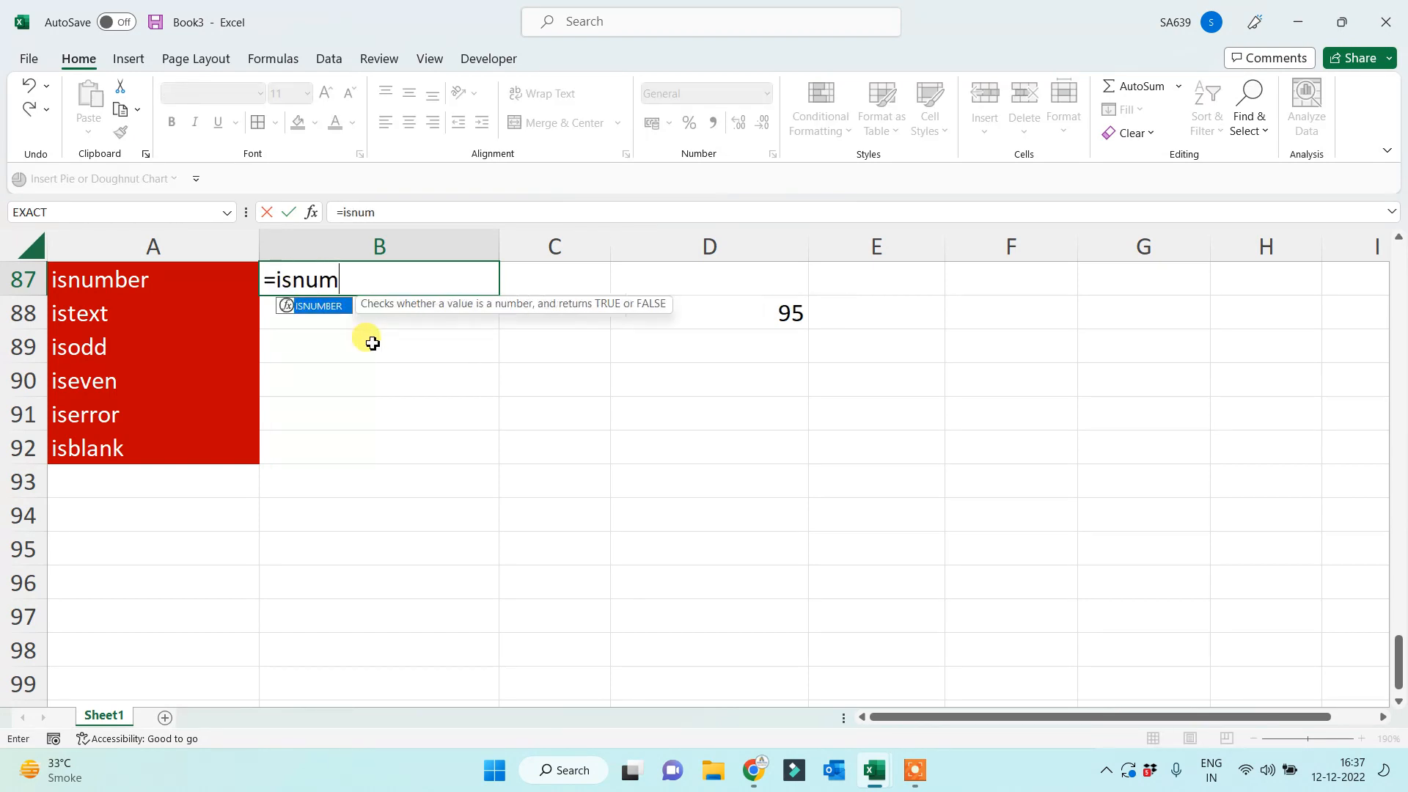
pyautogui.press('Tab')
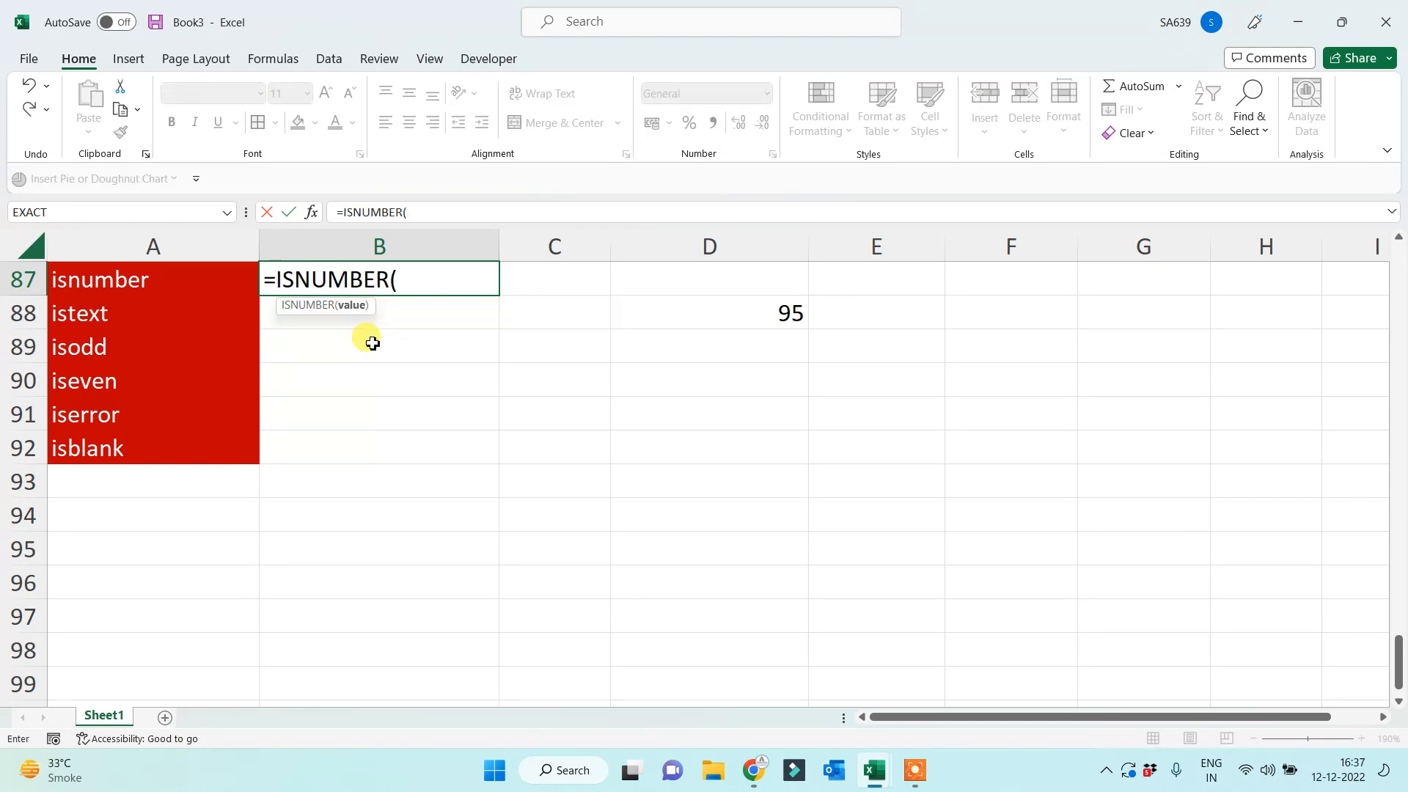
pyautogui.click(756, 315)
pyautogui.write(')')
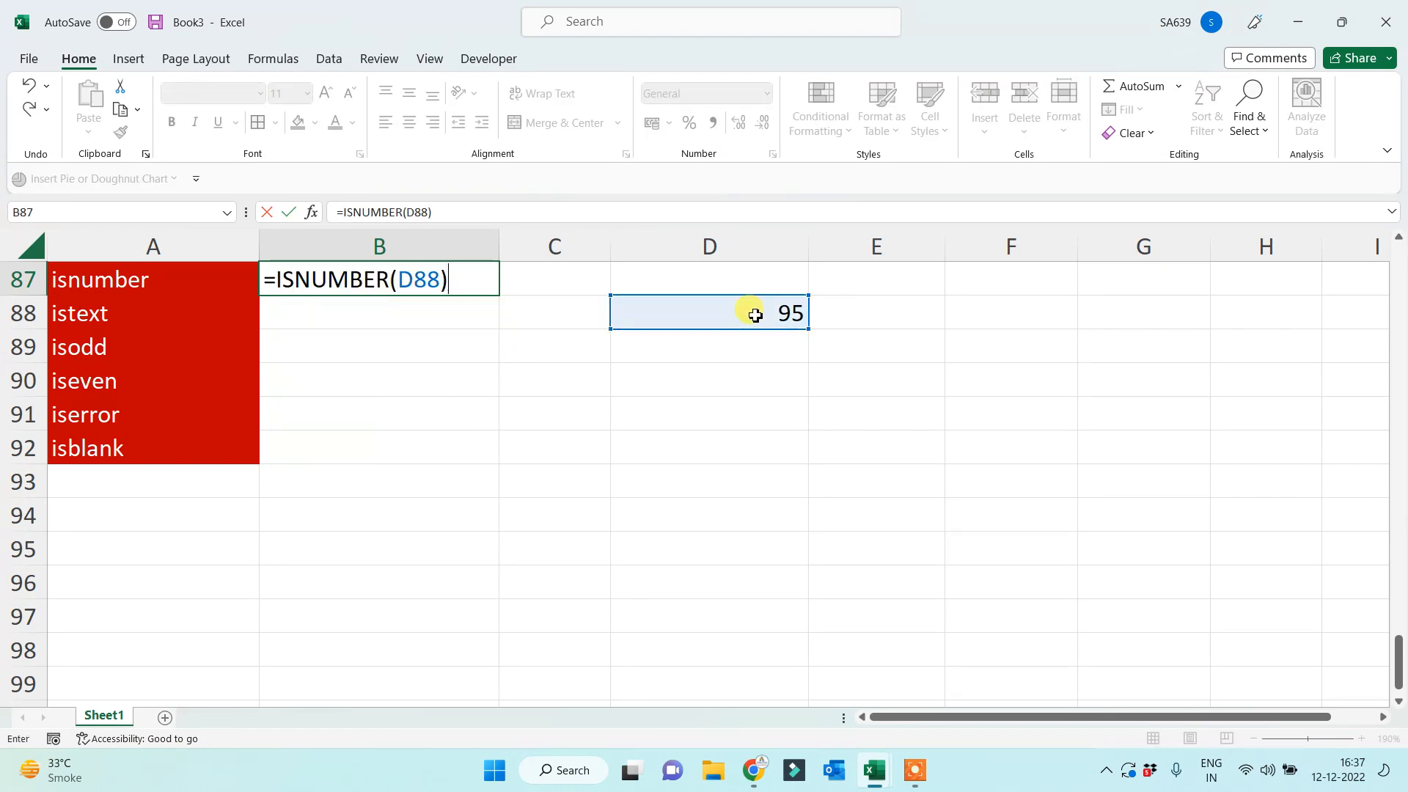
pyautogui.press('Return')
pyautogui.write('=')
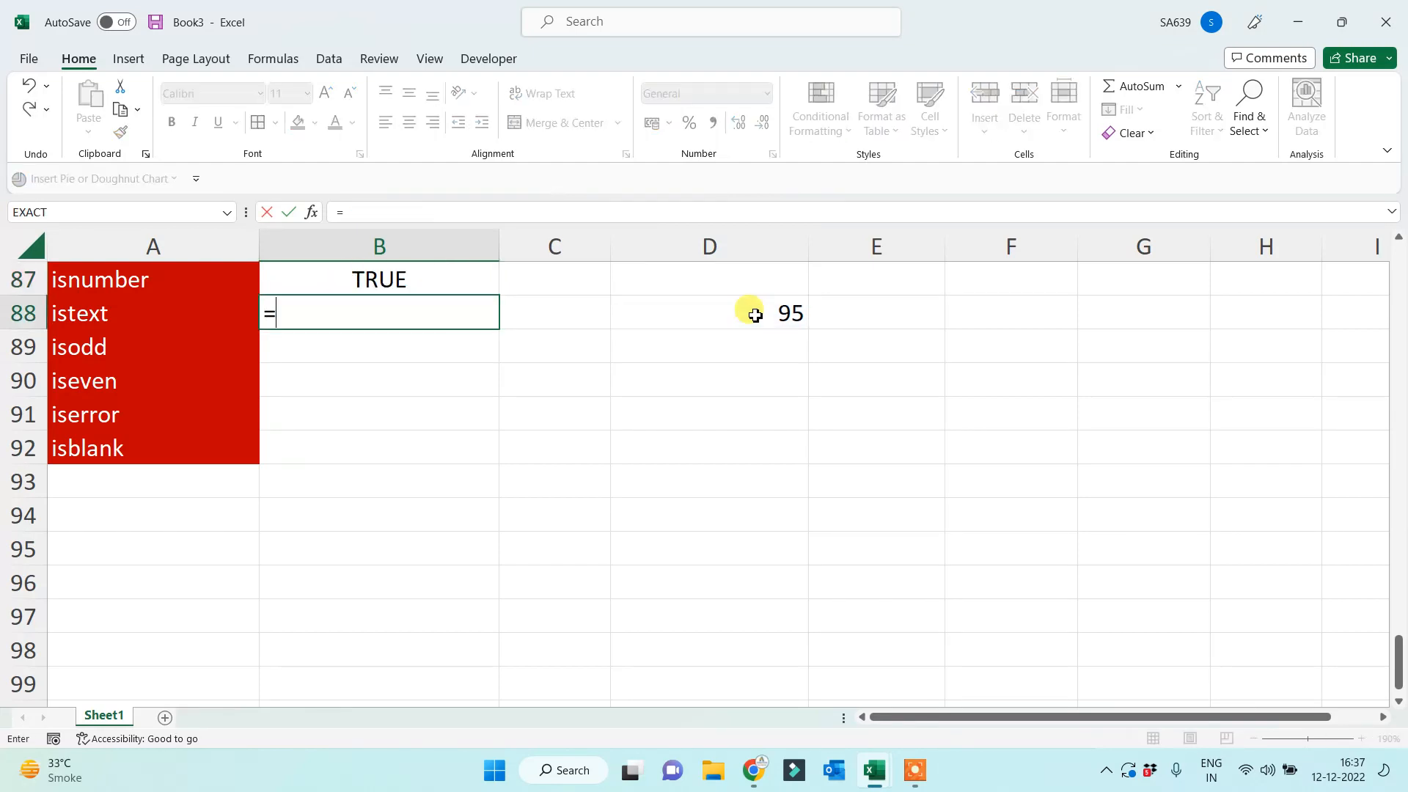
pyautogui.write('istext(')
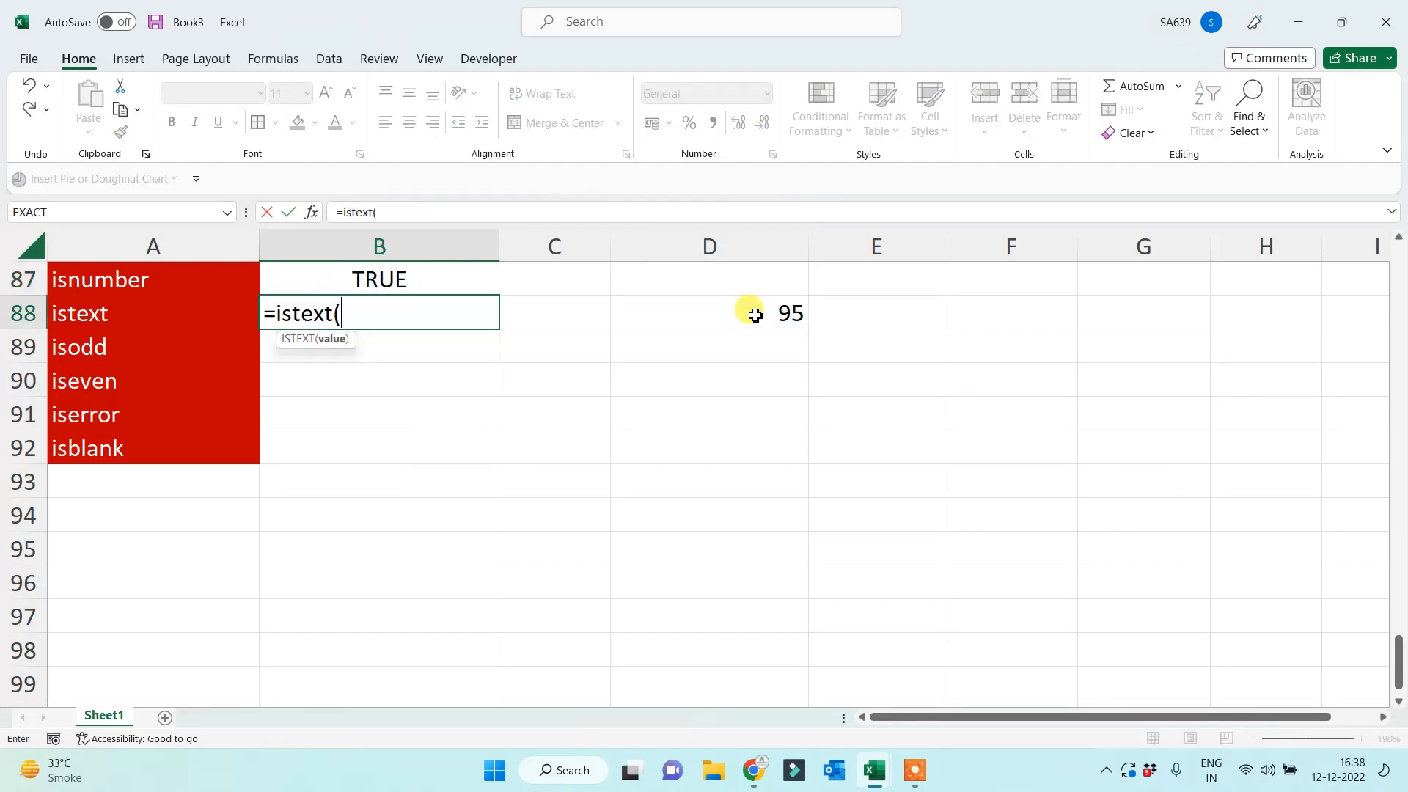
pyautogui.click(755, 315)
pyautogui.press('Return')
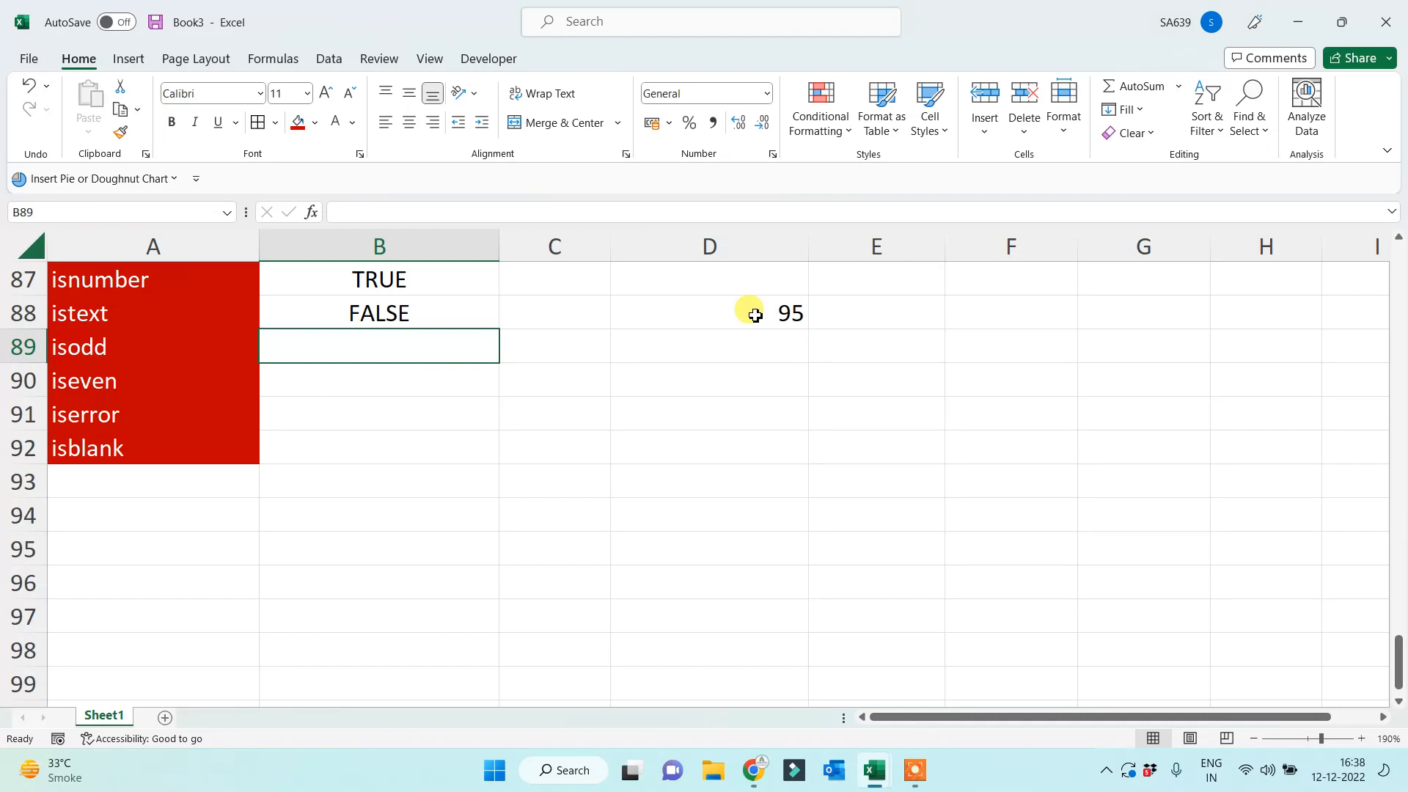
pyautogui.write('=isodd(')
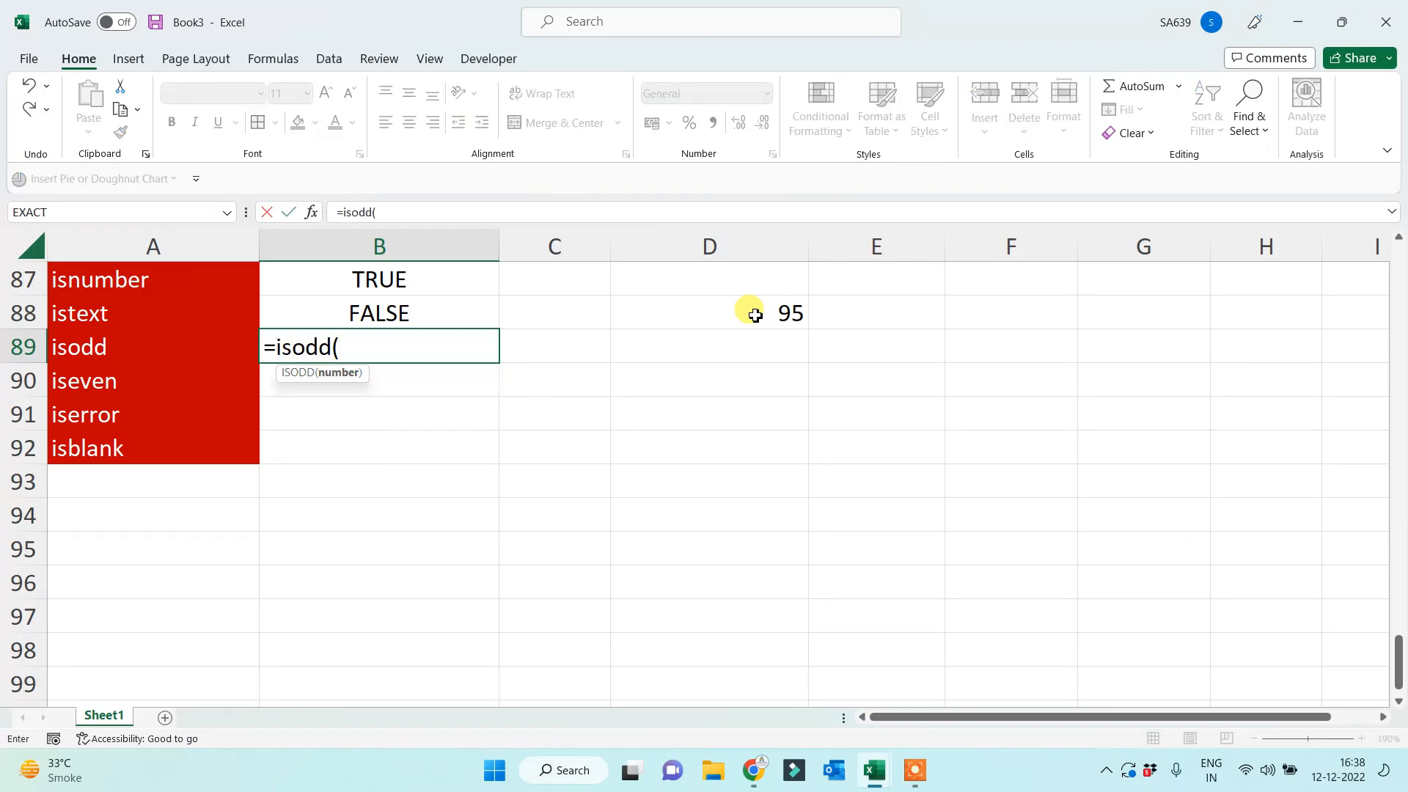
pyautogui.click(756, 315)
pyautogui.press('Return')
pyautogui.write('=')
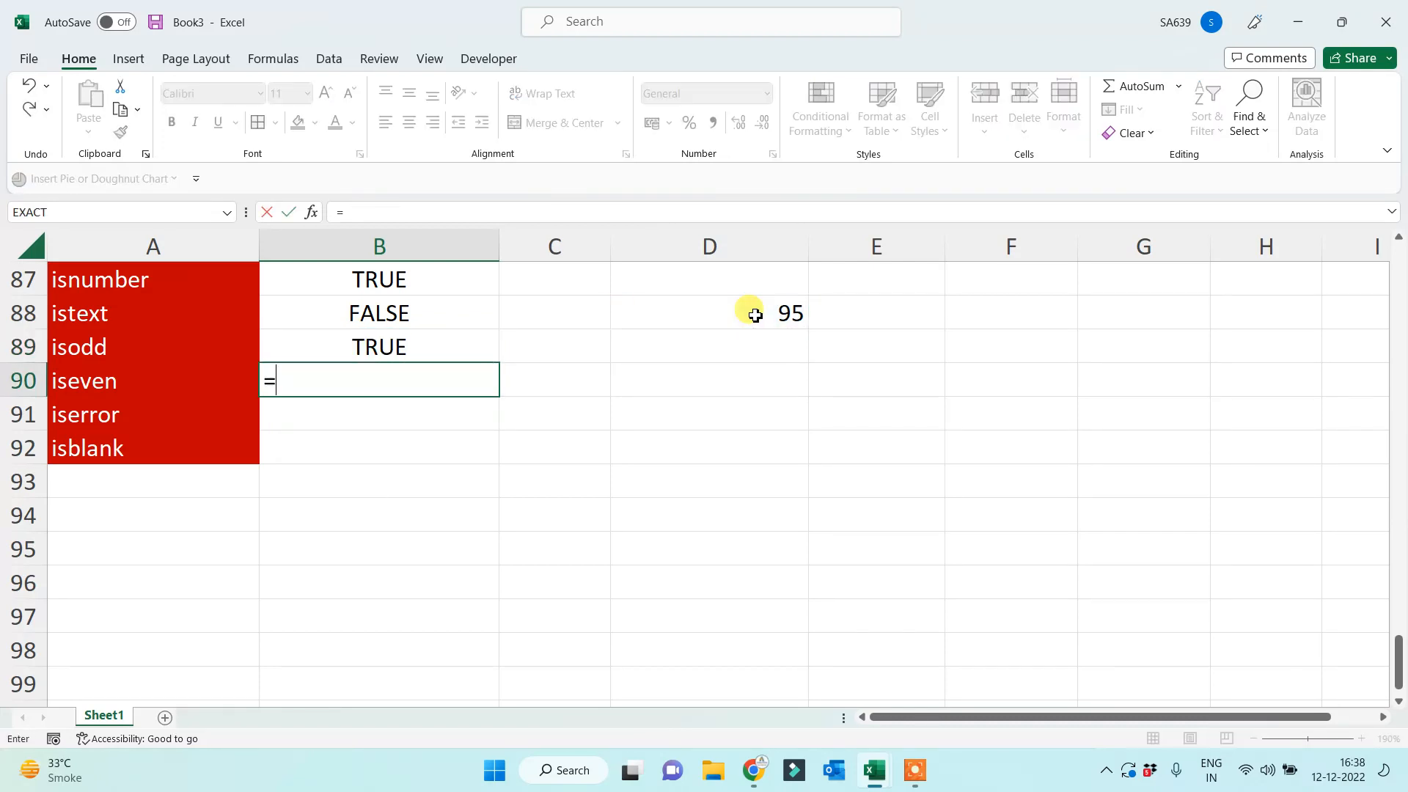
pyautogui.write('iseven(')
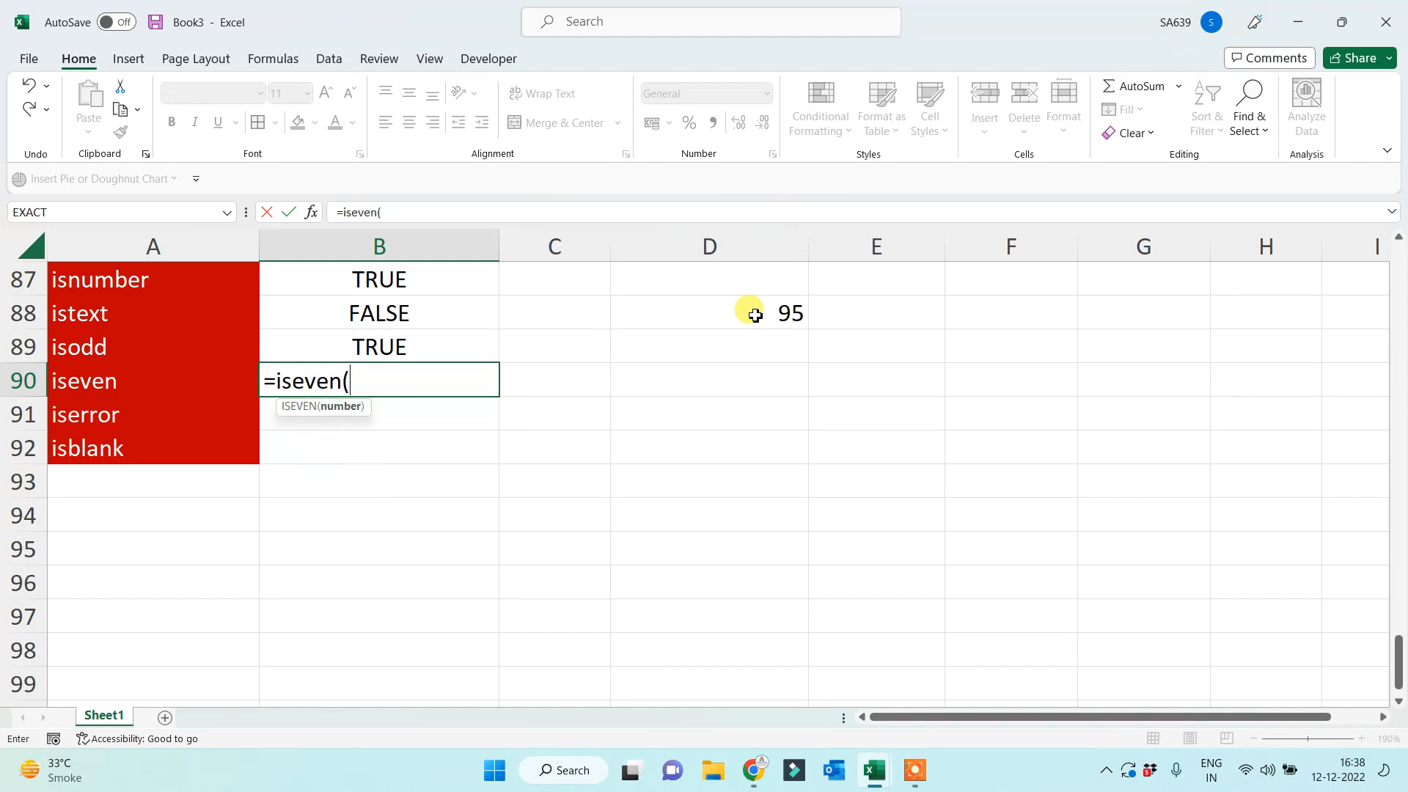
pyautogui.click(755, 316)
pyautogui.press('Return')
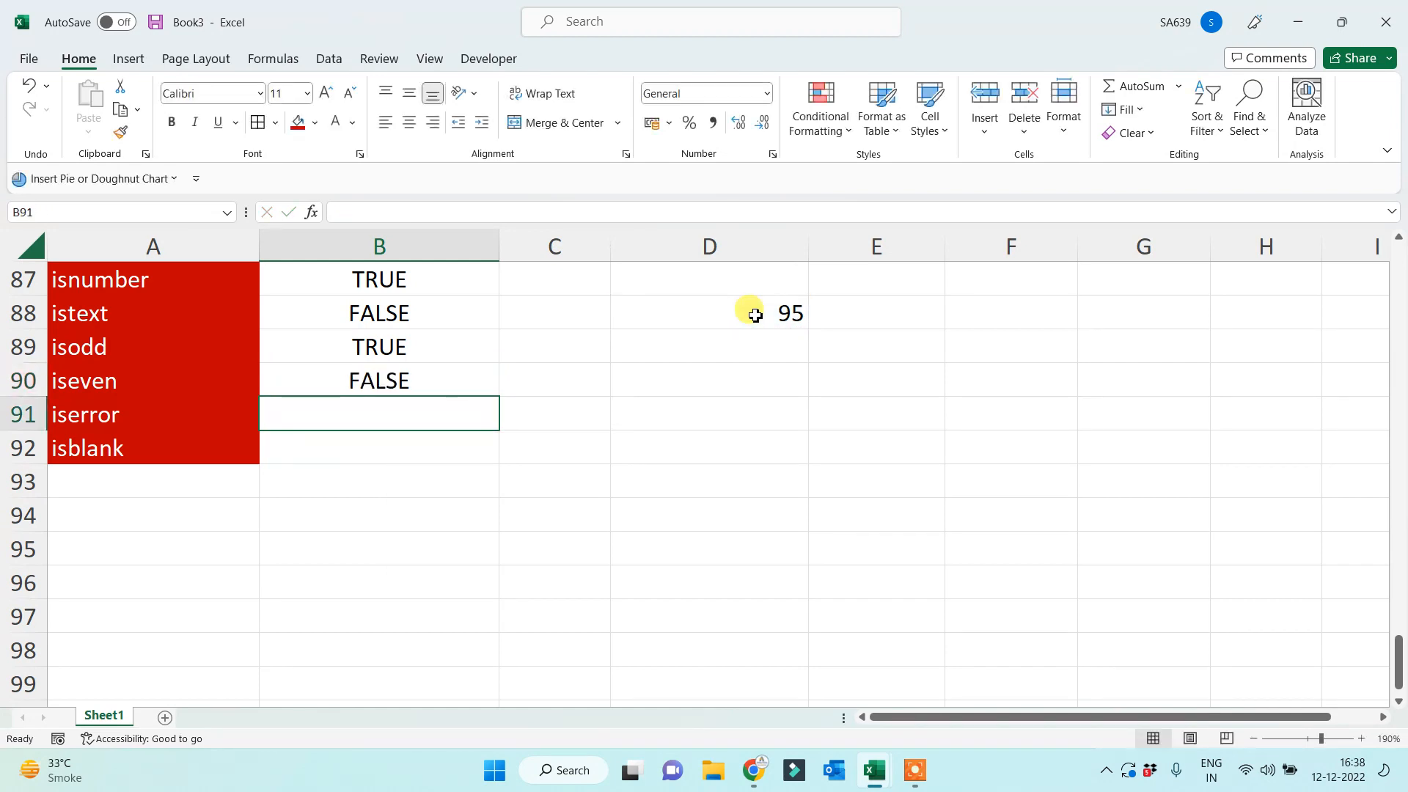
# Enter =ISERROR(D88) and =ISBLANK(D88) in B91:B92, copying the ISBLANK formula into C92.
pyautogui.write('=iserro')
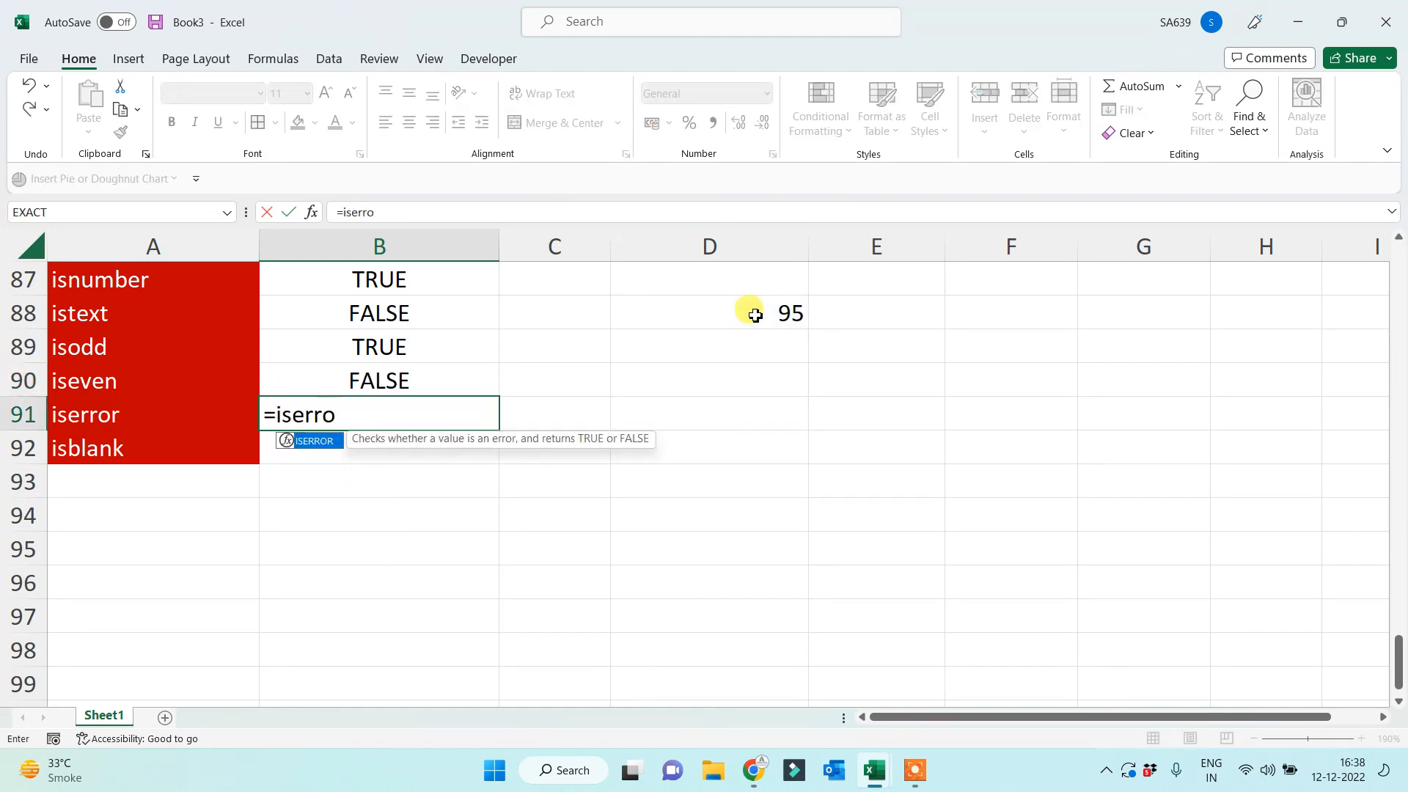
pyautogui.press('Tab')
pyautogui.click(766, 314)
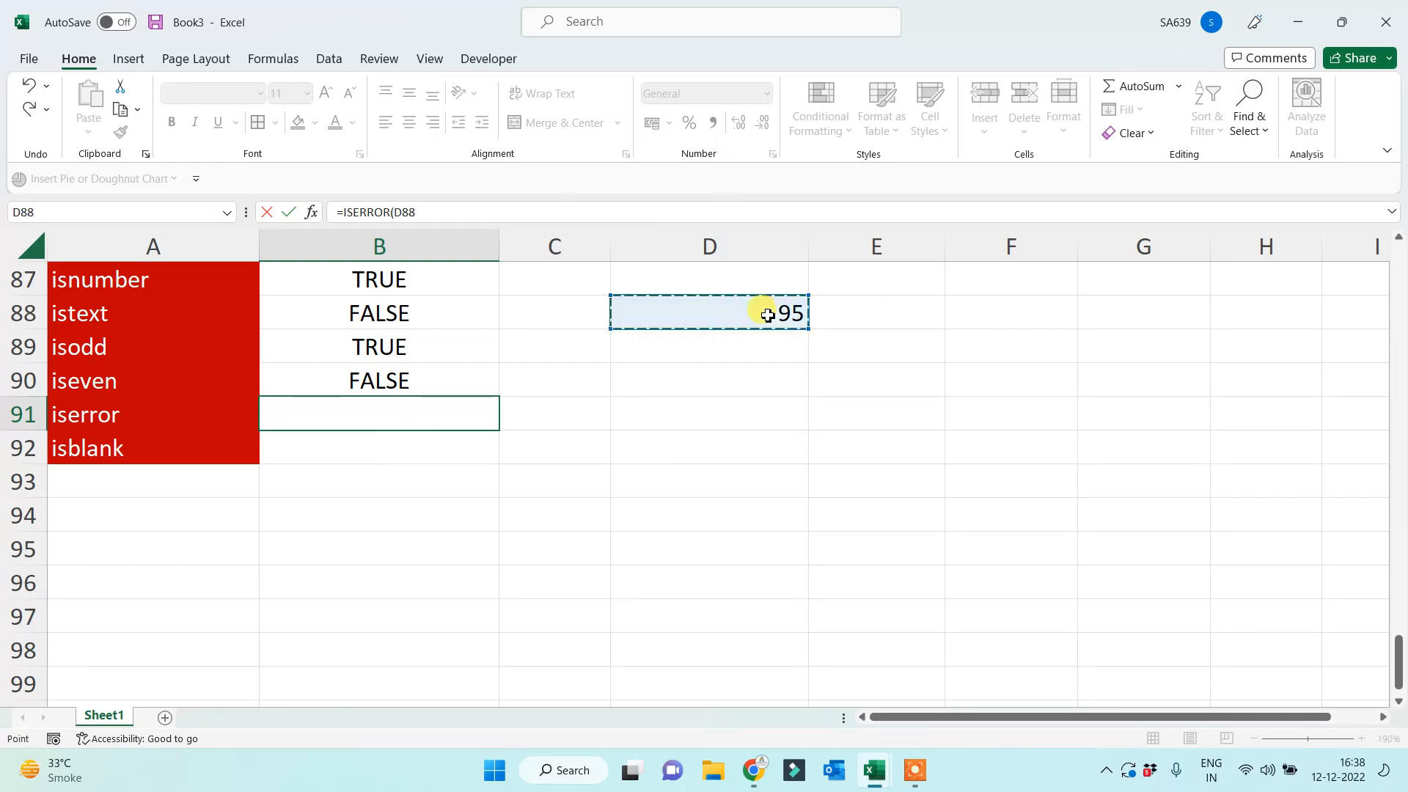
pyautogui.press('Return')
pyautogui.write('=ibl')
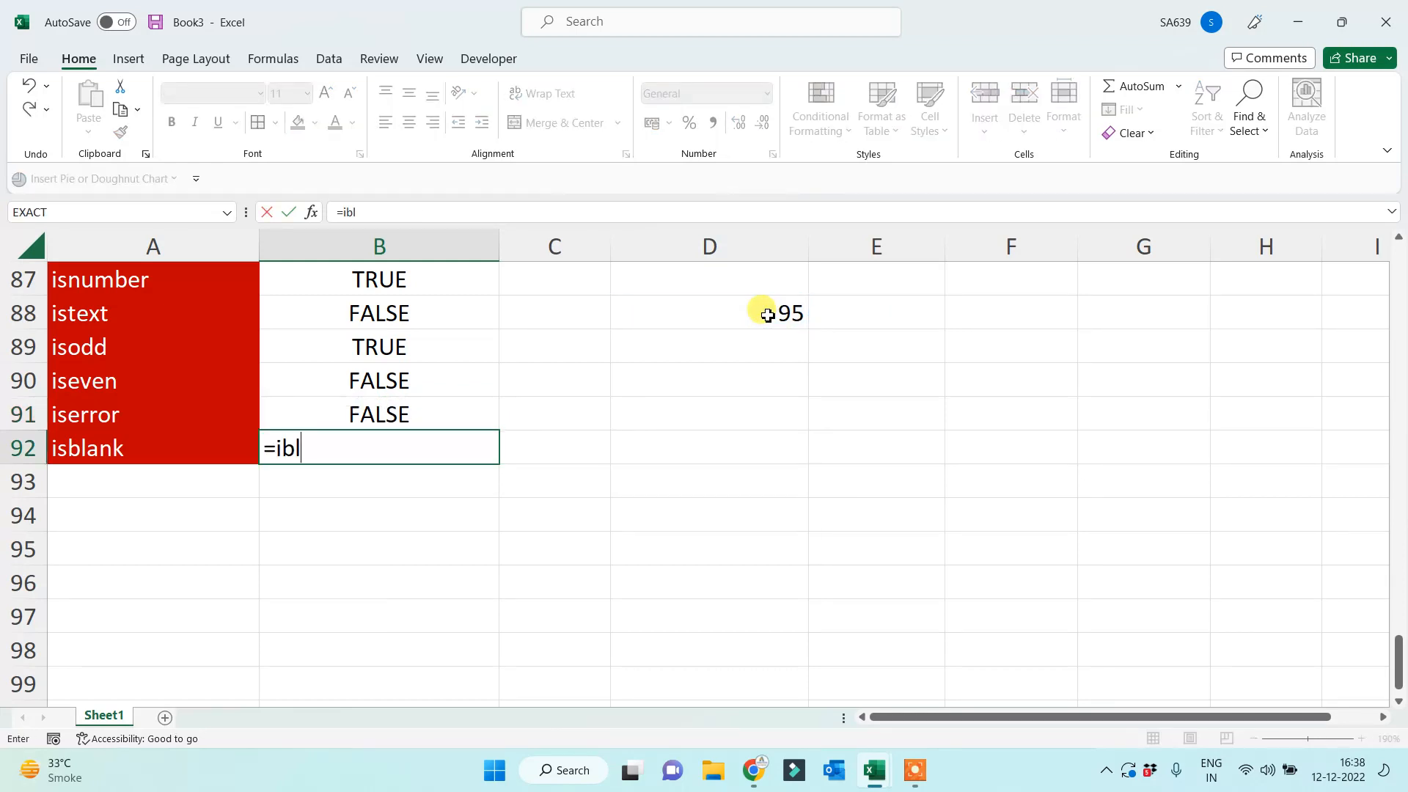
pyautogui.press('BackSpace')
pyautogui.press('BackSpace')
pyautogui.write('sbl')
pyautogui.press('Tab')
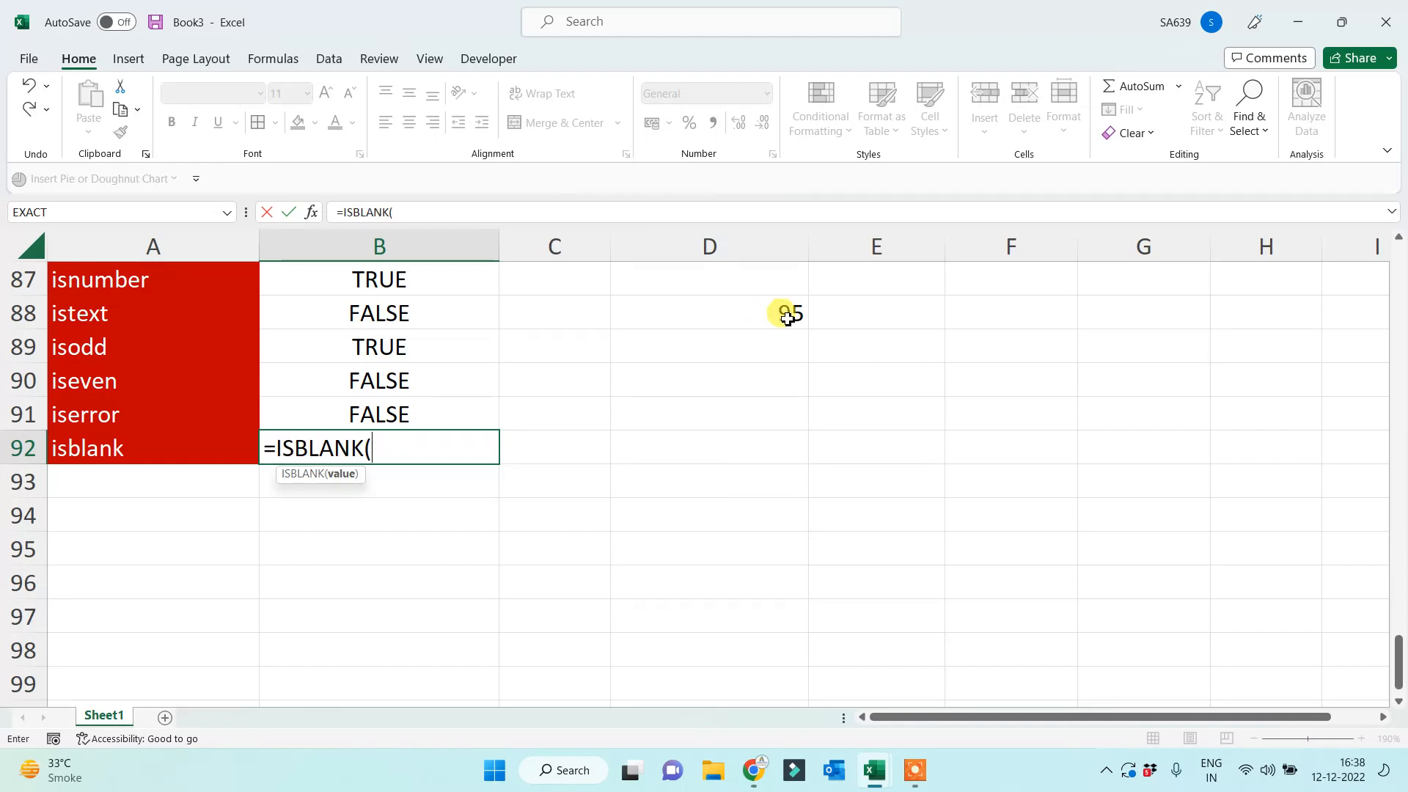
pyautogui.click(778, 311)
pyautogui.press('Return')
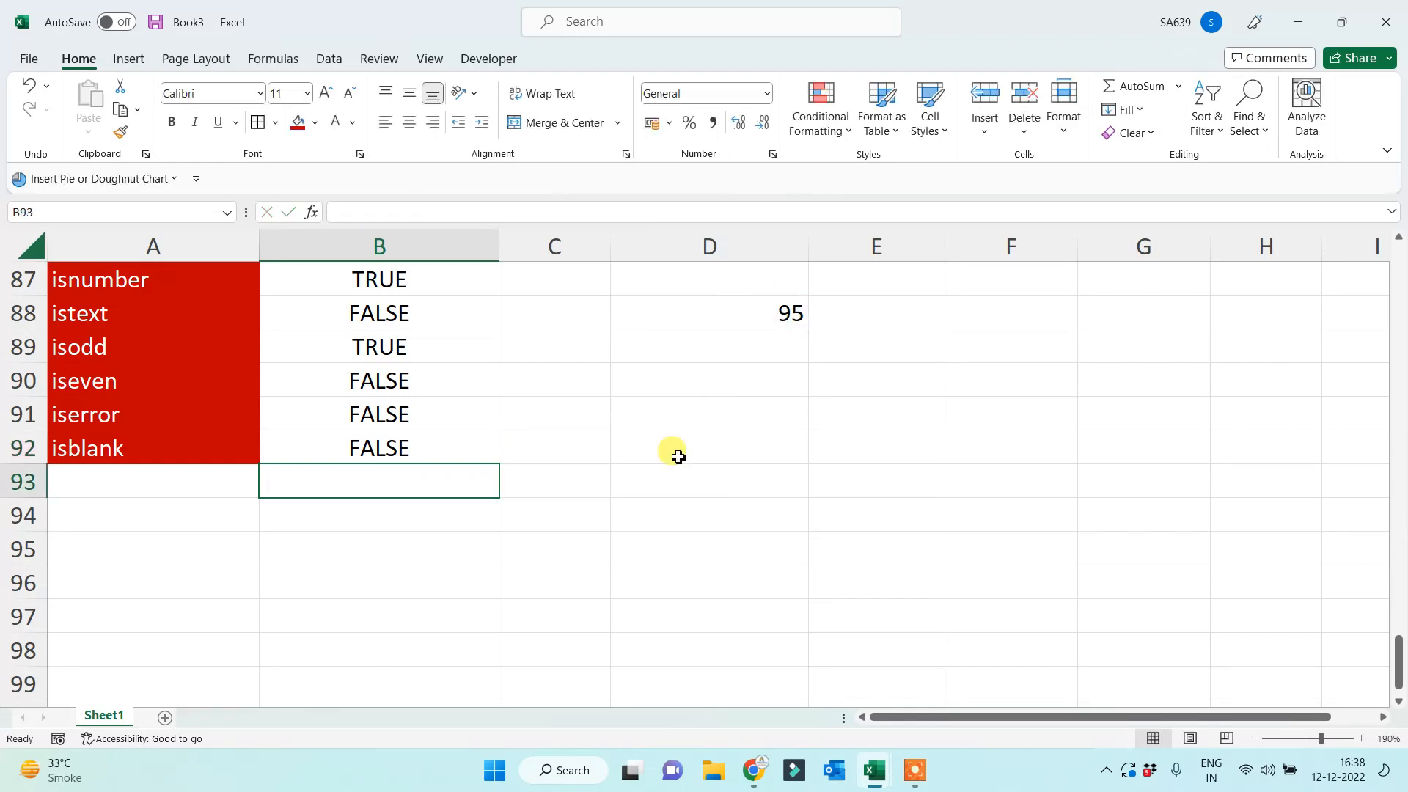
pyautogui.click(487, 453)
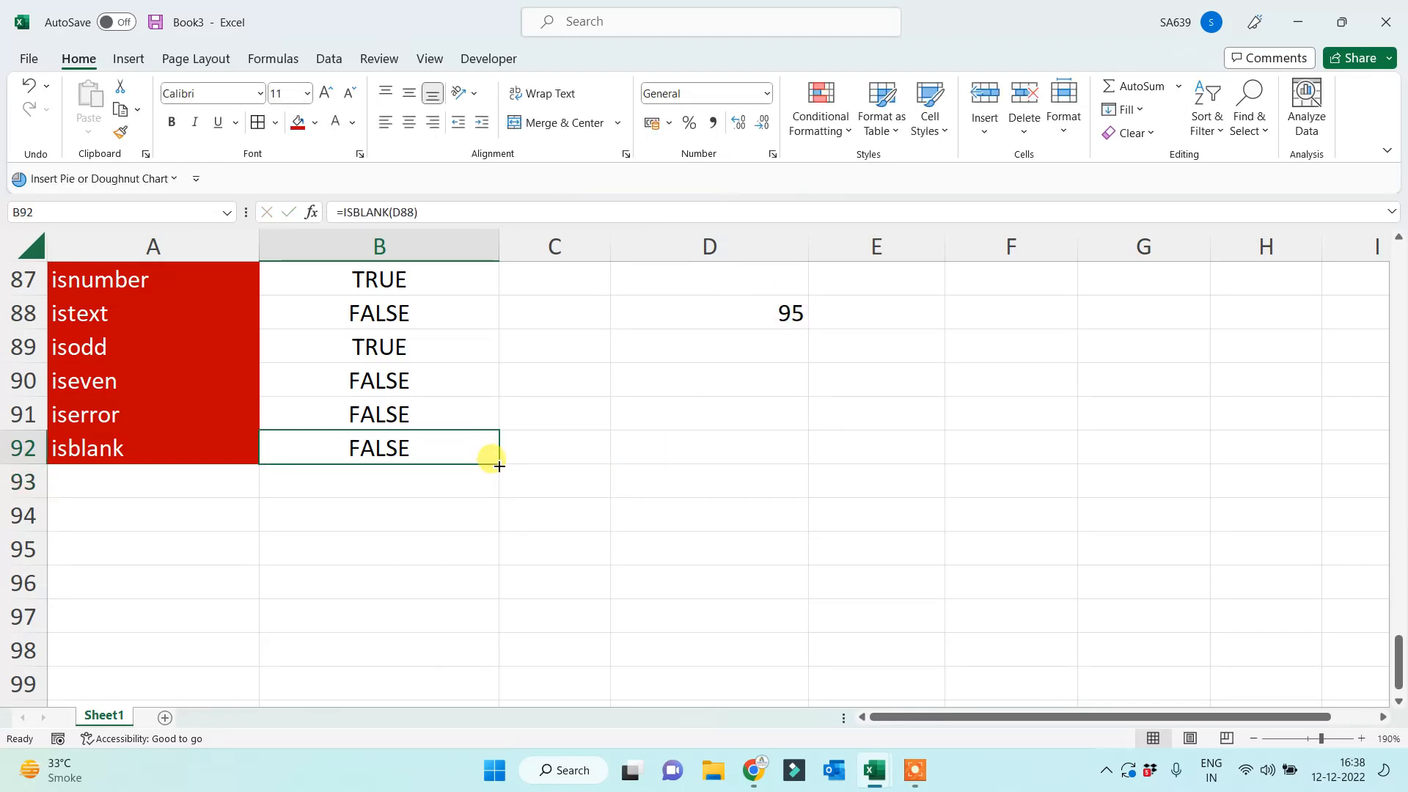
pyautogui.moveTo(499, 466); pyautogui.dragTo(576, 453)
# Enter =ISODD with an unquoted name as argument in F88, producing a #NAME? error.
pyautogui.click(909, 311)
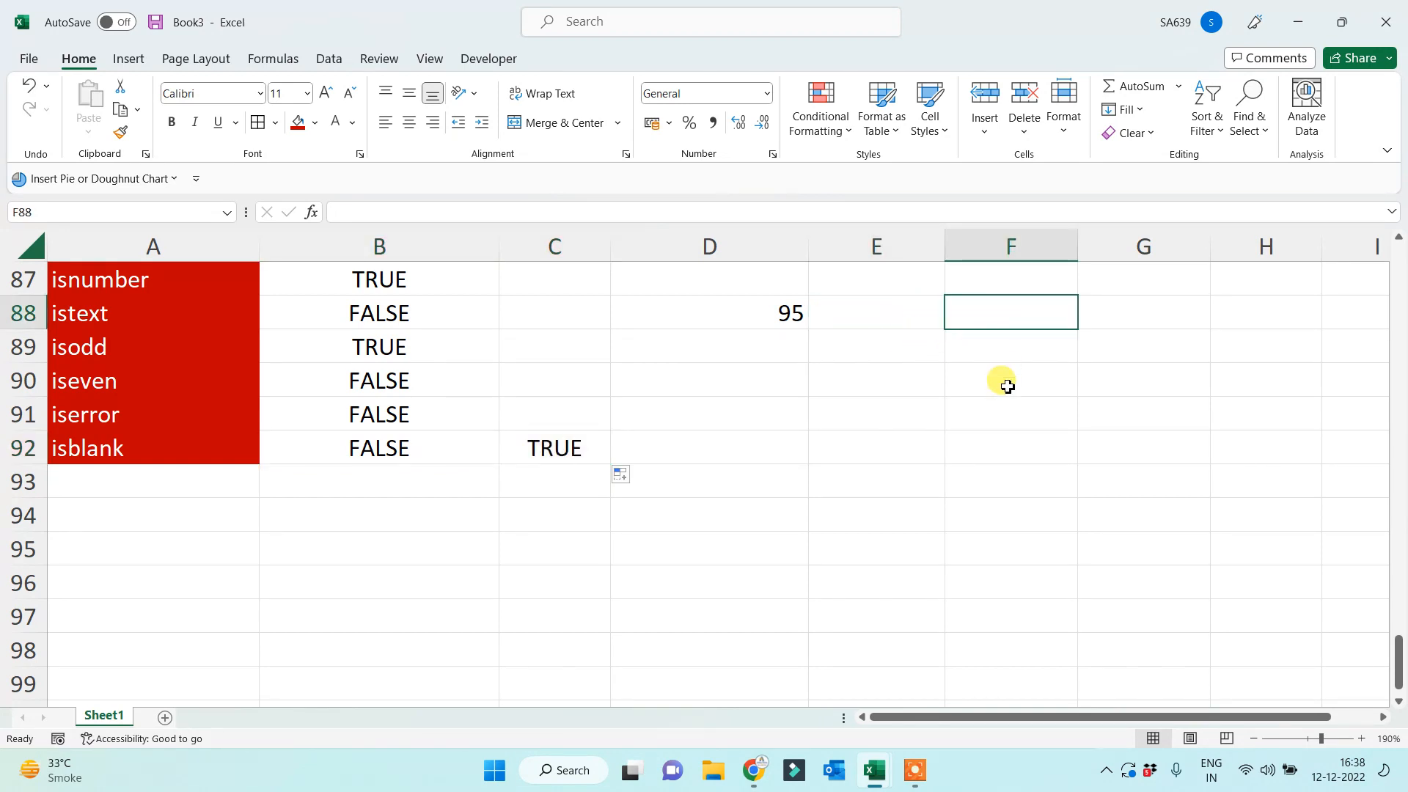
pyautogui.write('=isodd(')
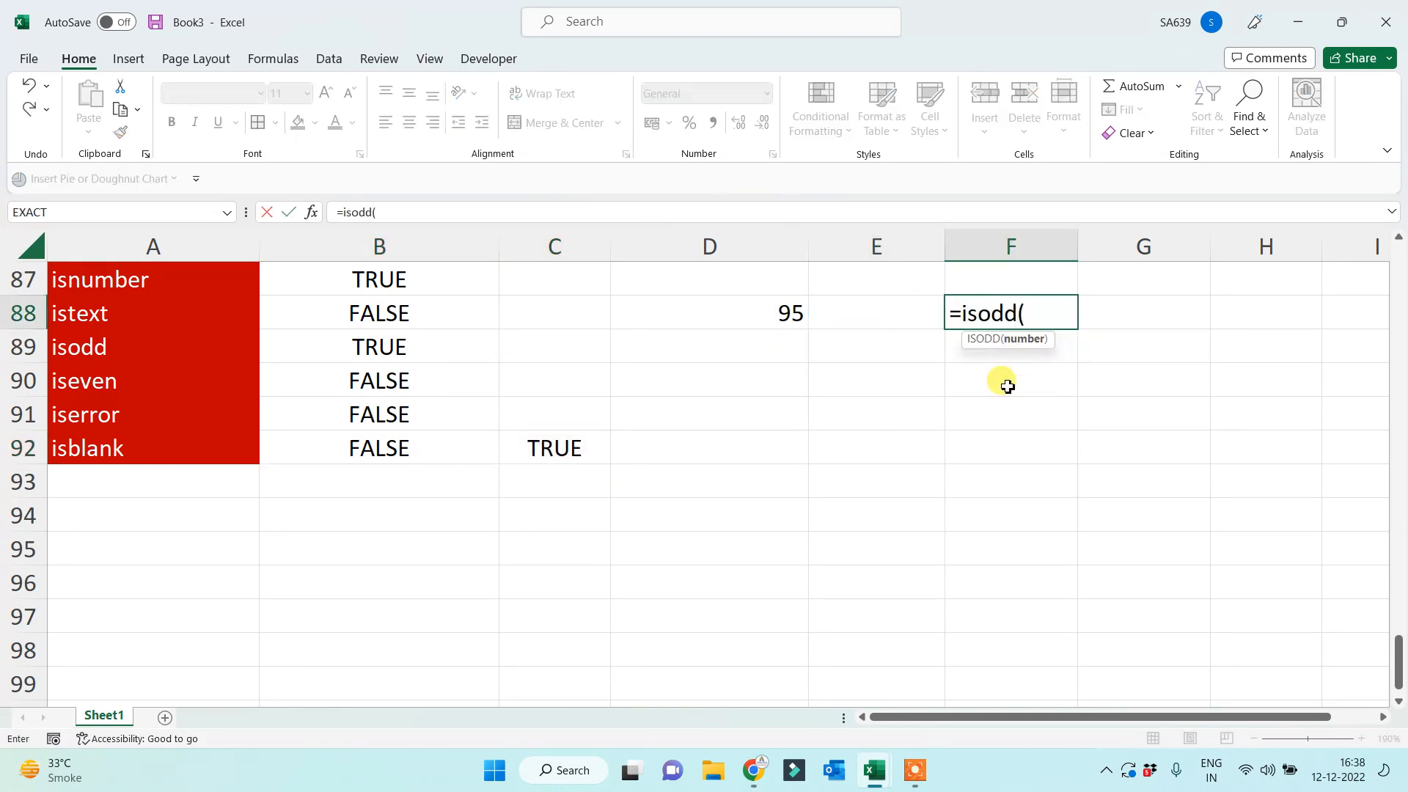
pyautogui.write('vanshika')
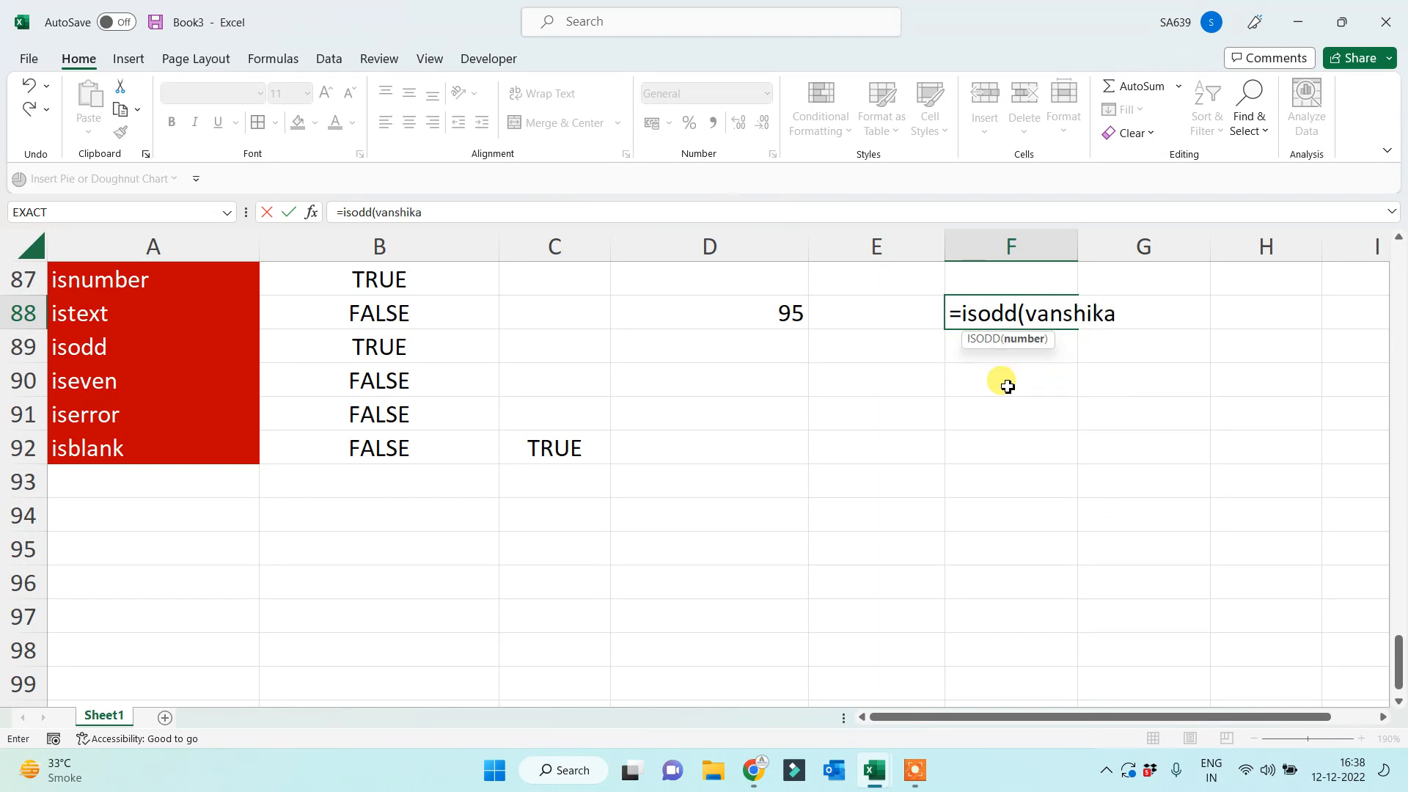
pyautogui.write(')')
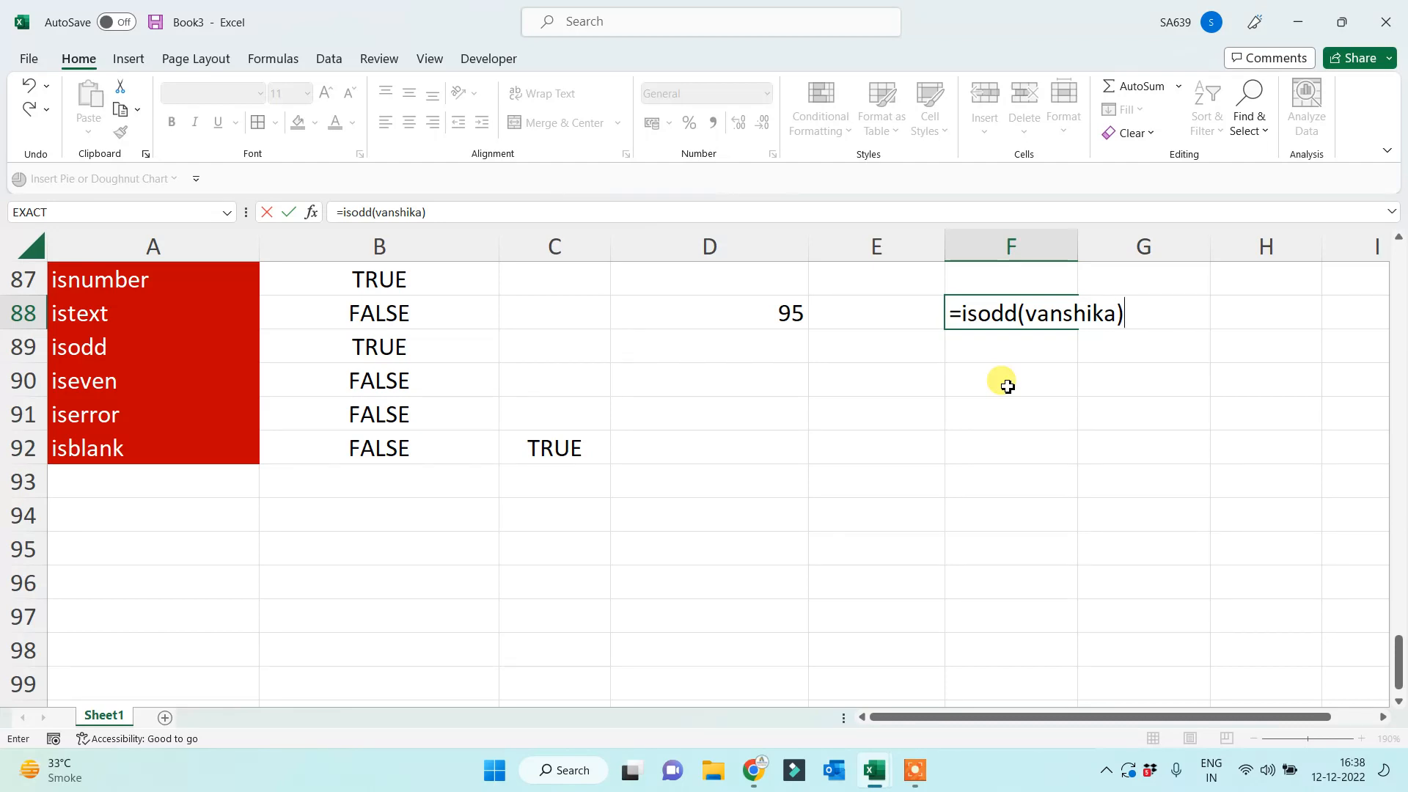
pyautogui.press('Return')
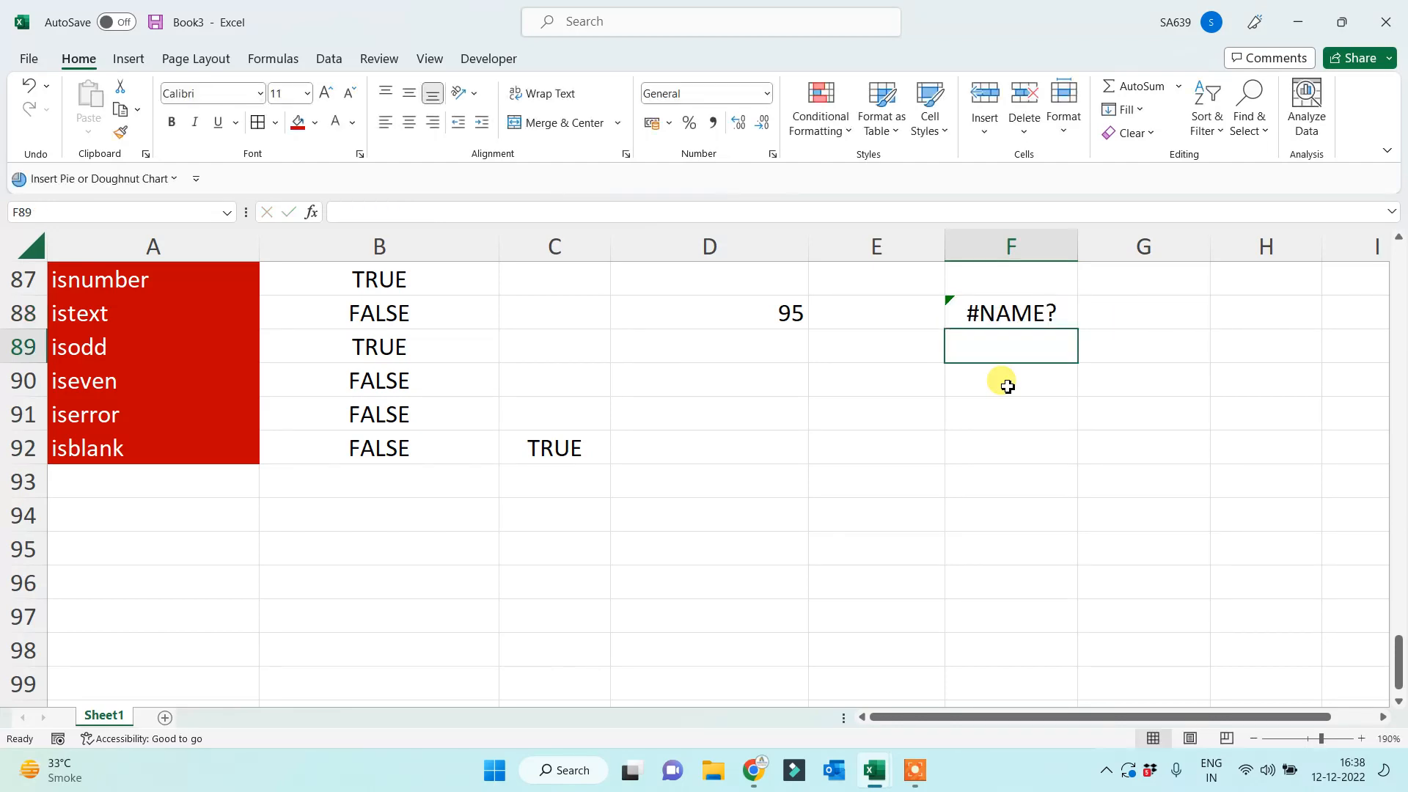
pyautogui.press('Up')
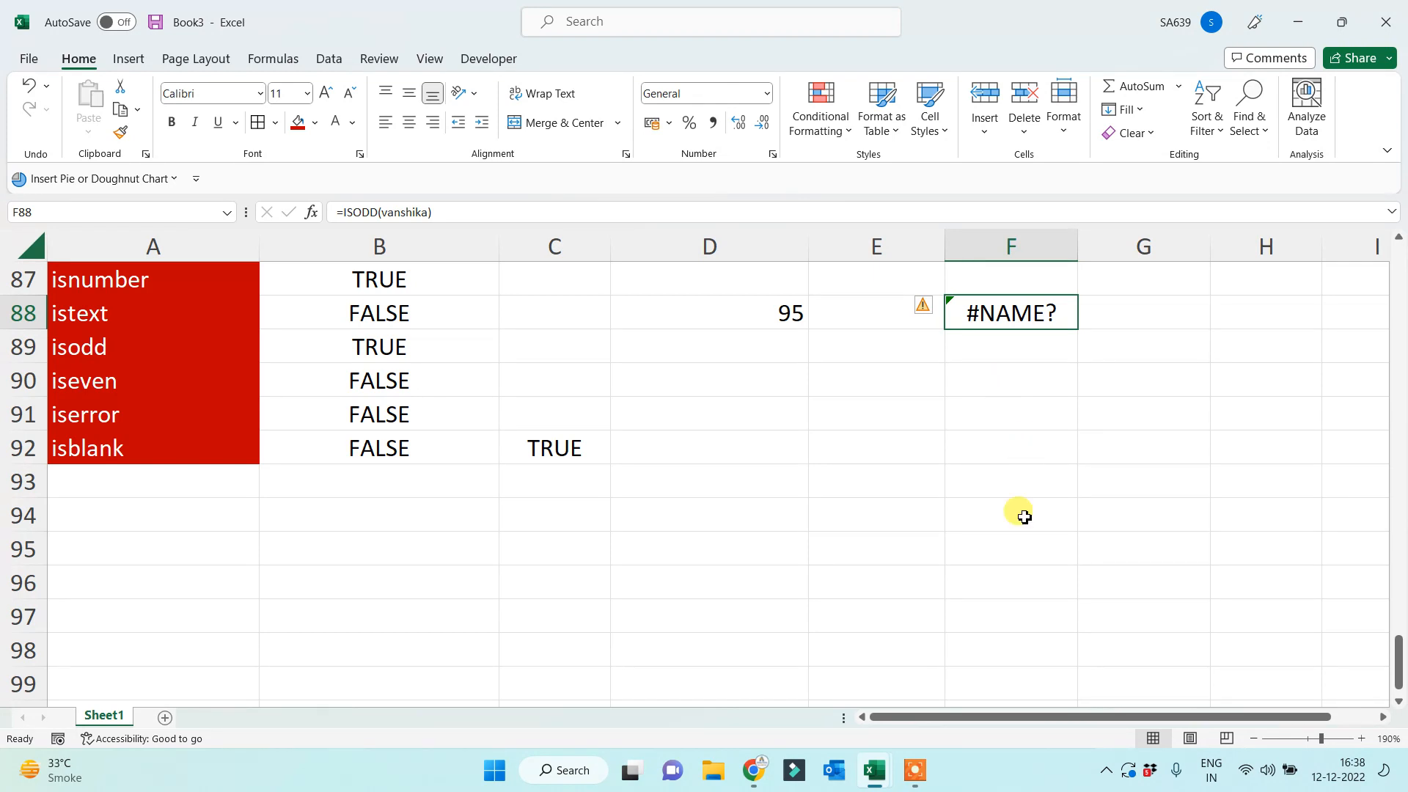
pyautogui.click(914, 770)
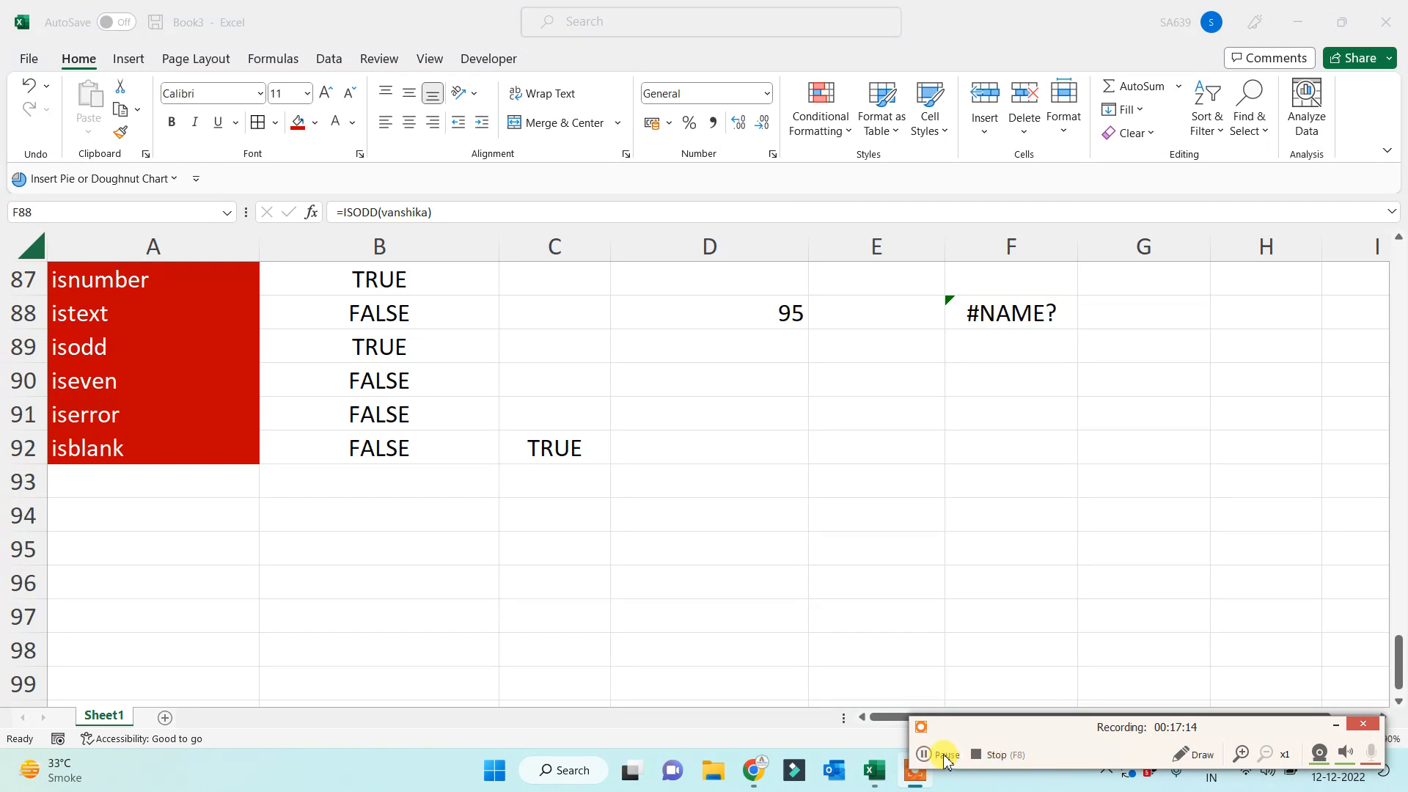
# Check the copied ISBLANK formula in C92 and re-commit the #NAME? formula in F88.
pyautogui.click(1335, 724)
pyautogui.click(466, 508)
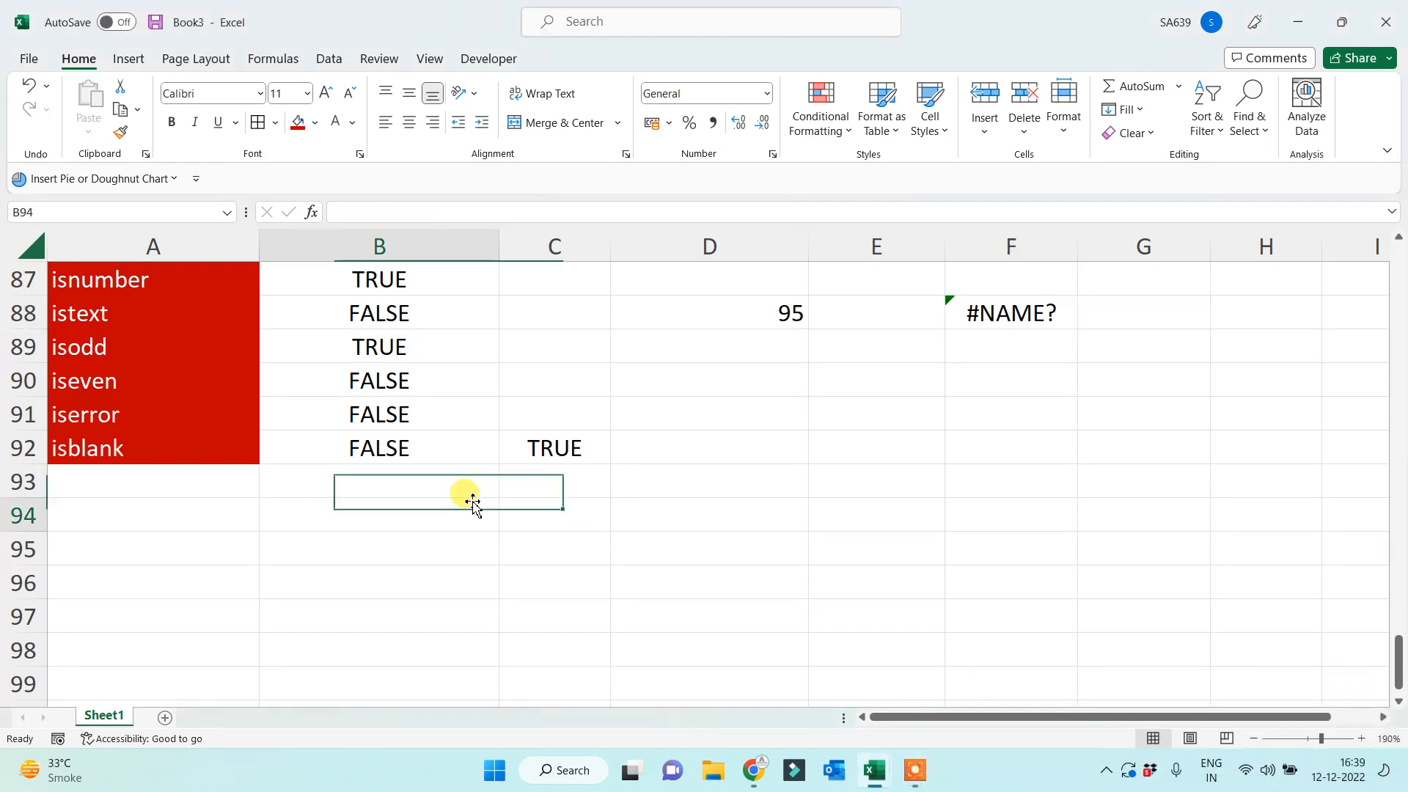
pyautogui.click(534, 444)
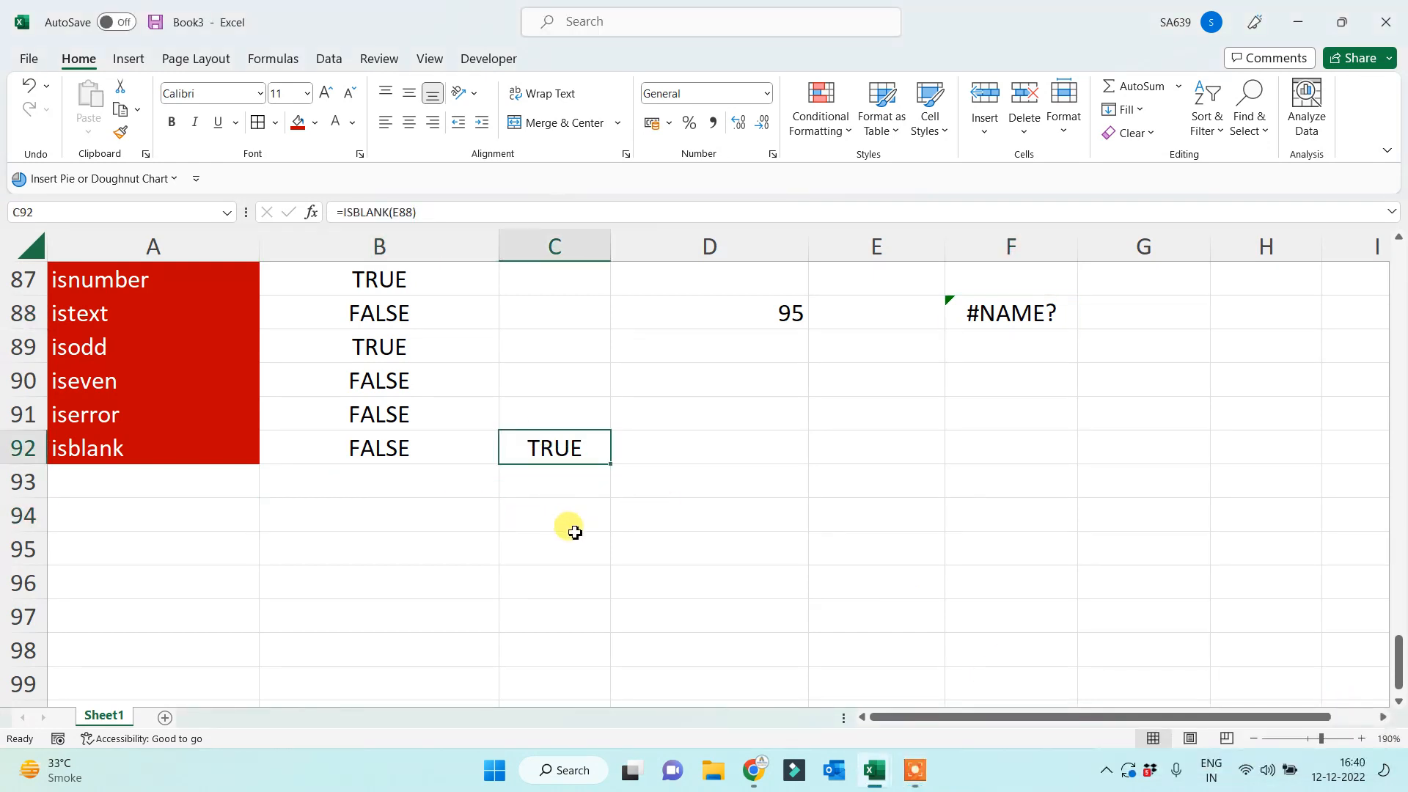
pyautogui.click(985, 323)
pyautogui.click(385, 212)
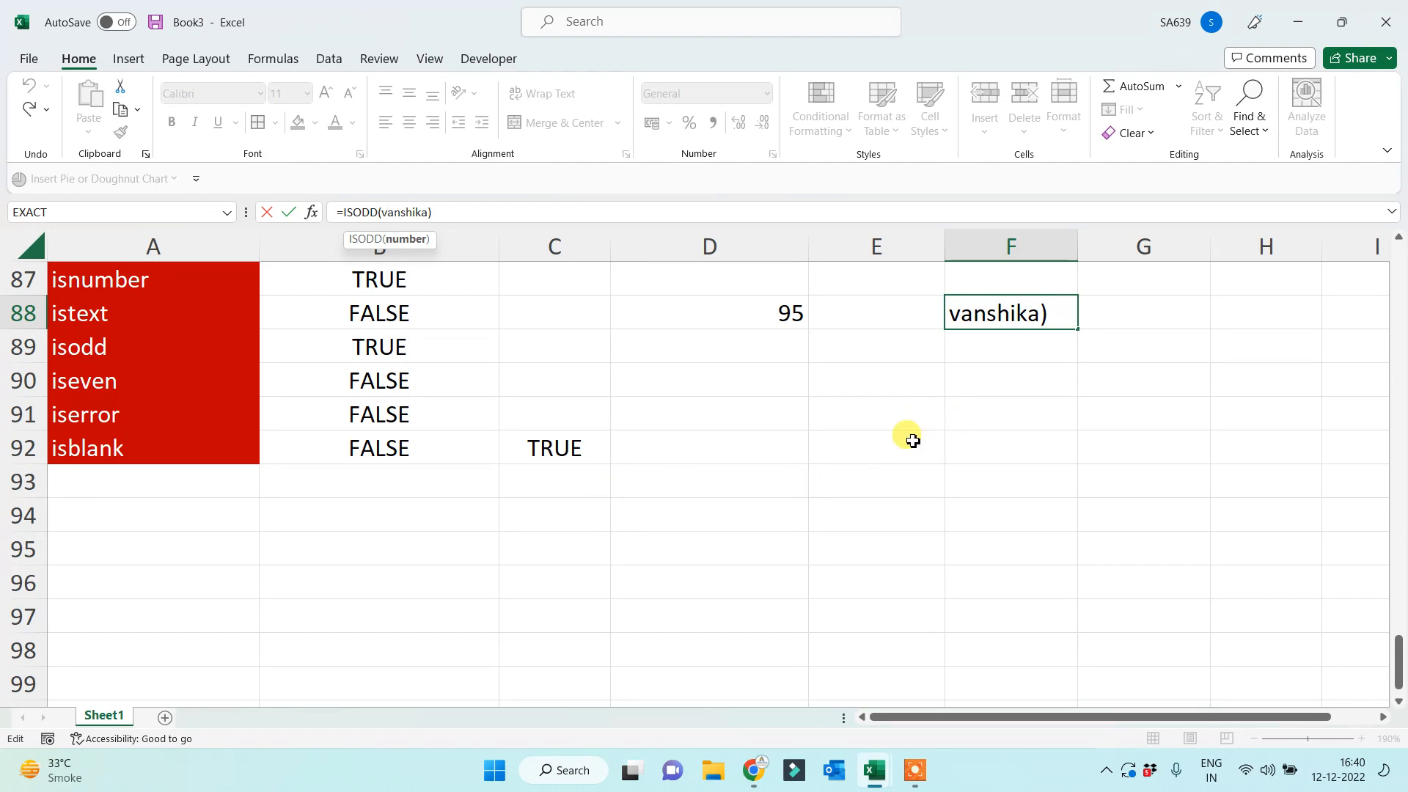
pyautogui.press('Return')
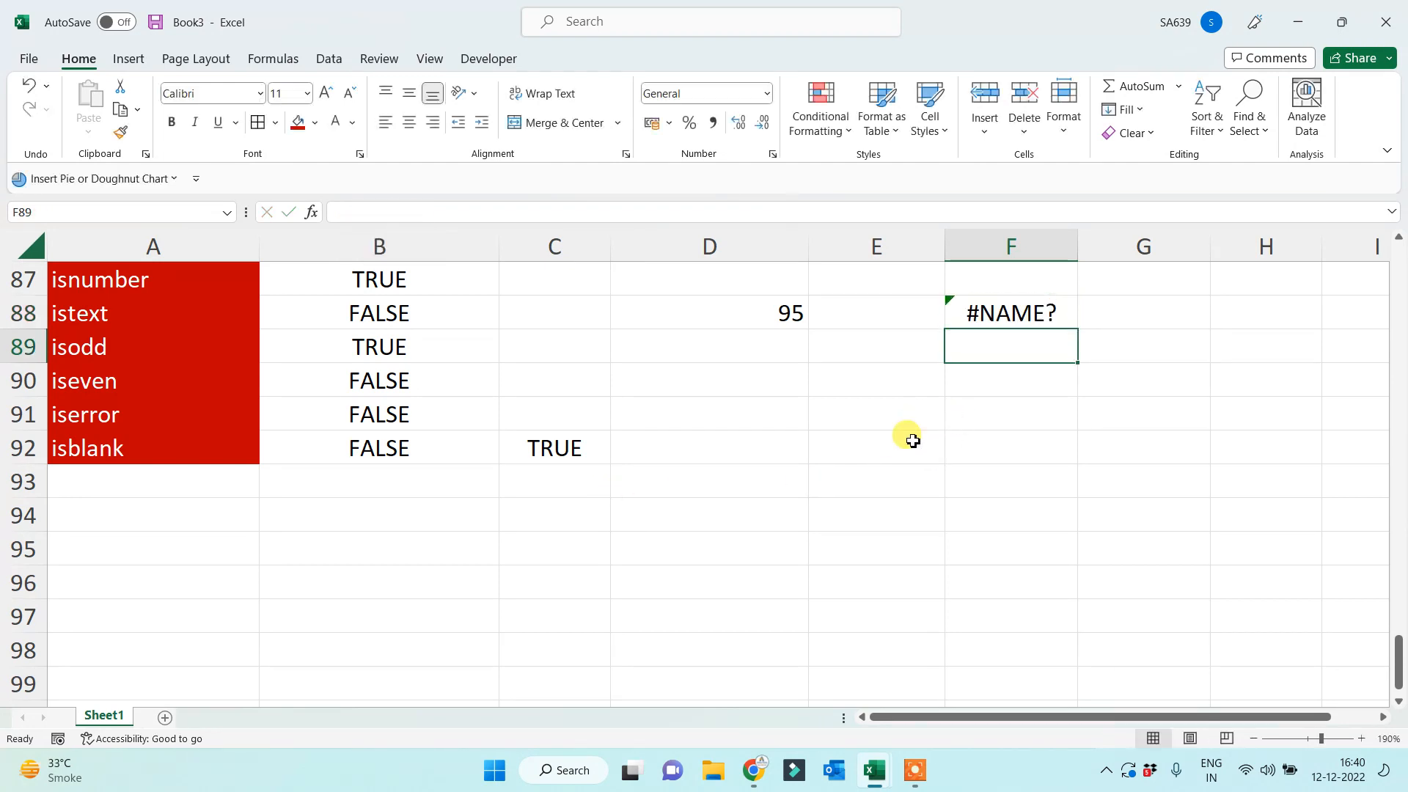
# Enter =ISERROR(F88) in C91, returning TRUE for the #NAME? error.
pyautogui.click(529, 417)
pyautogui.write('=iser')
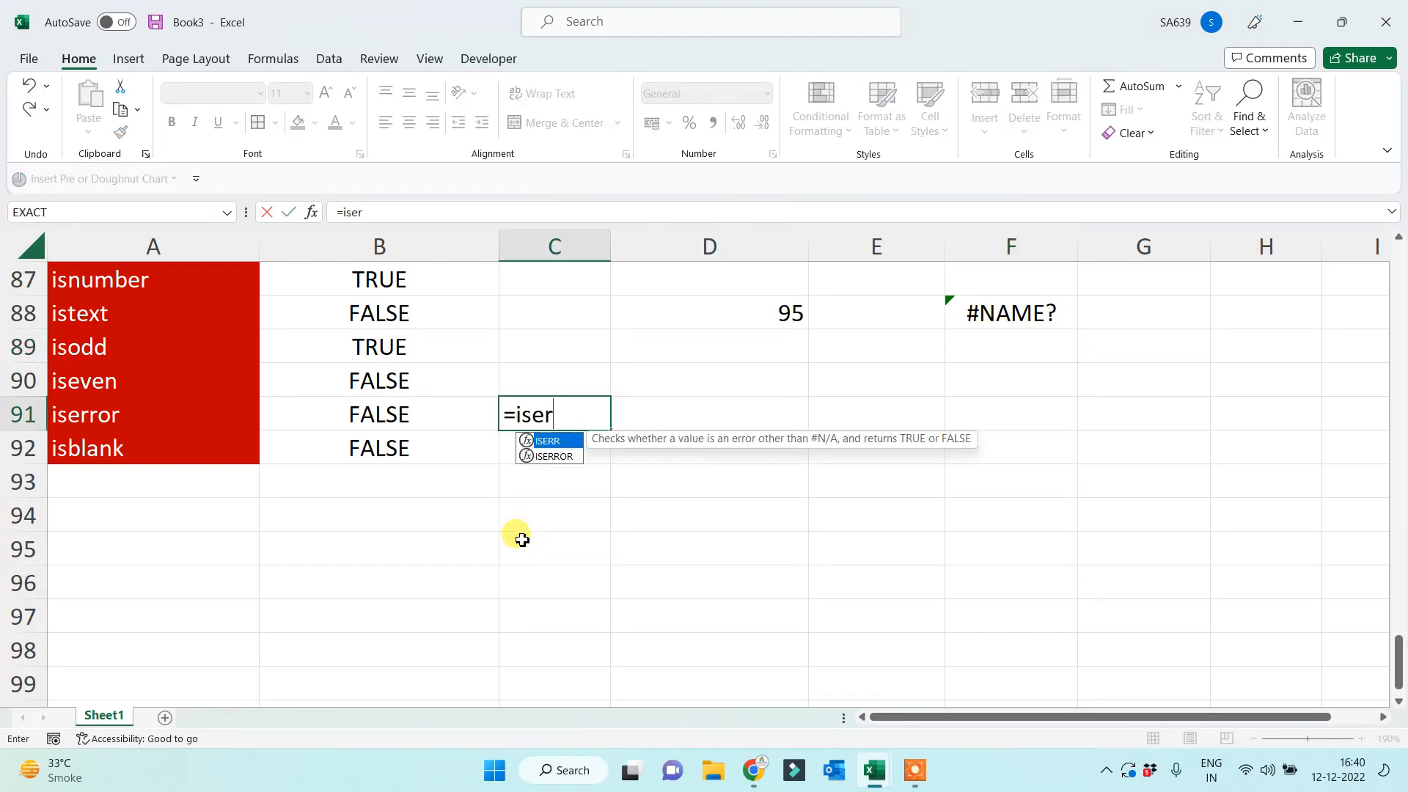
pyautogui.press('Down')
pyautogui.press('Tab')
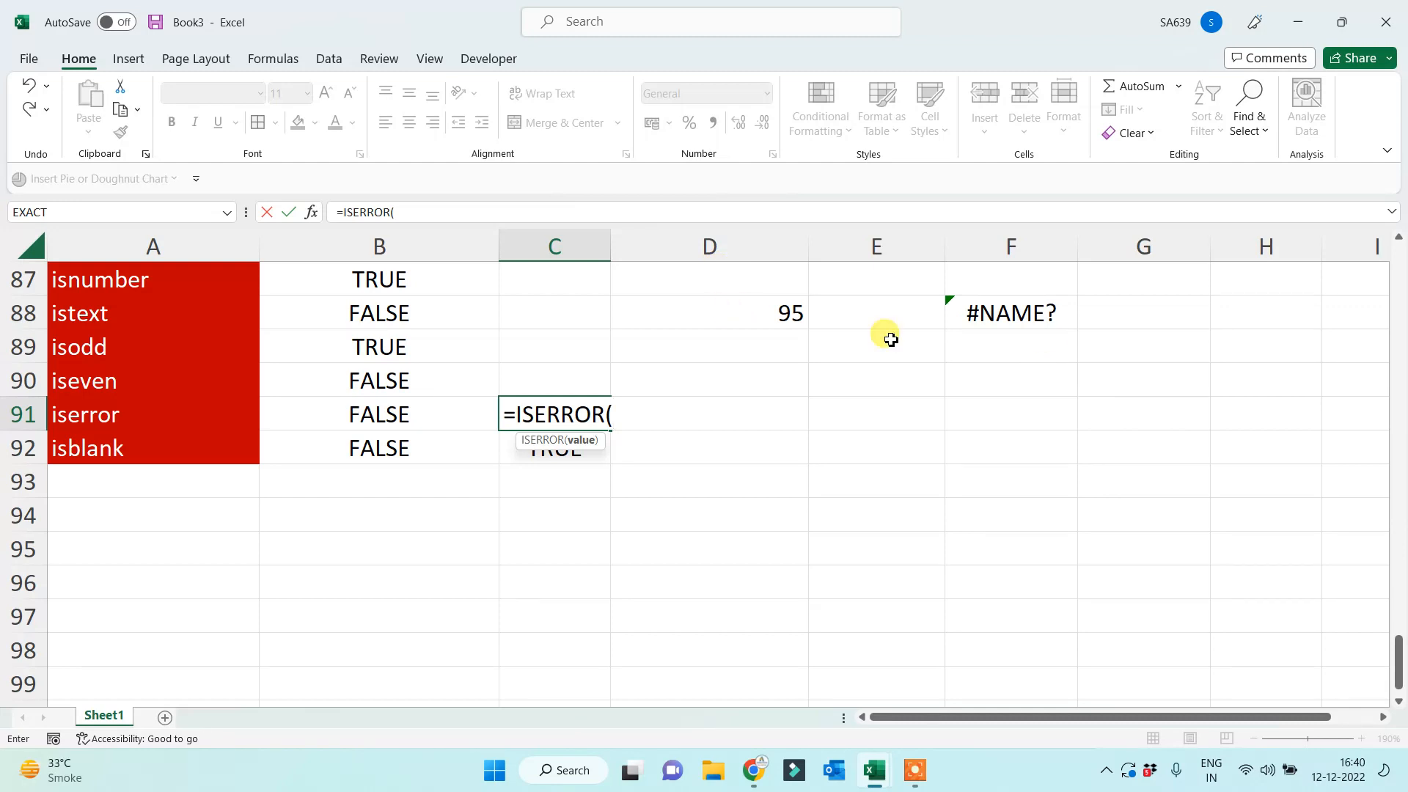
pyautogui.click(1040, 329)
pyautogui.write(')')
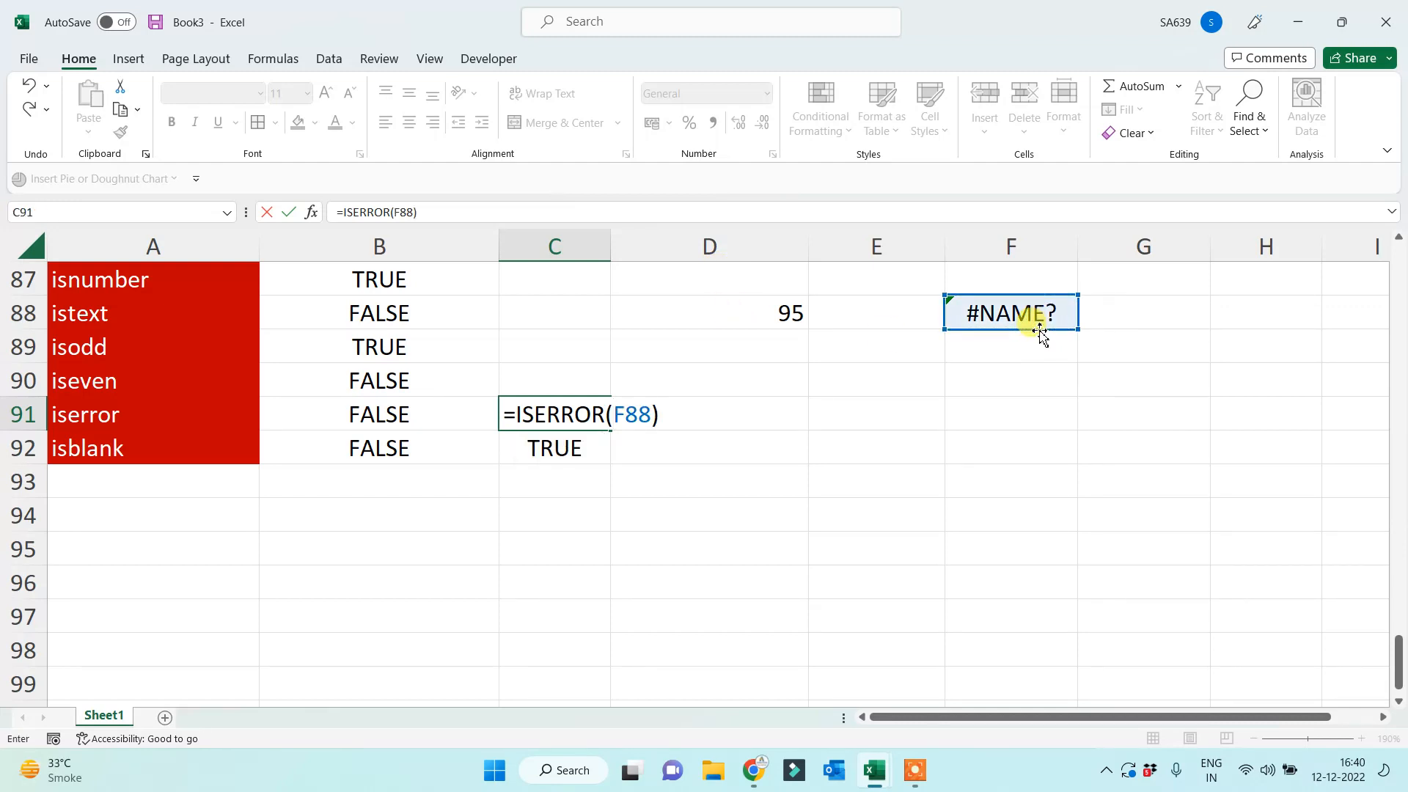
pyautogui.press('Return')
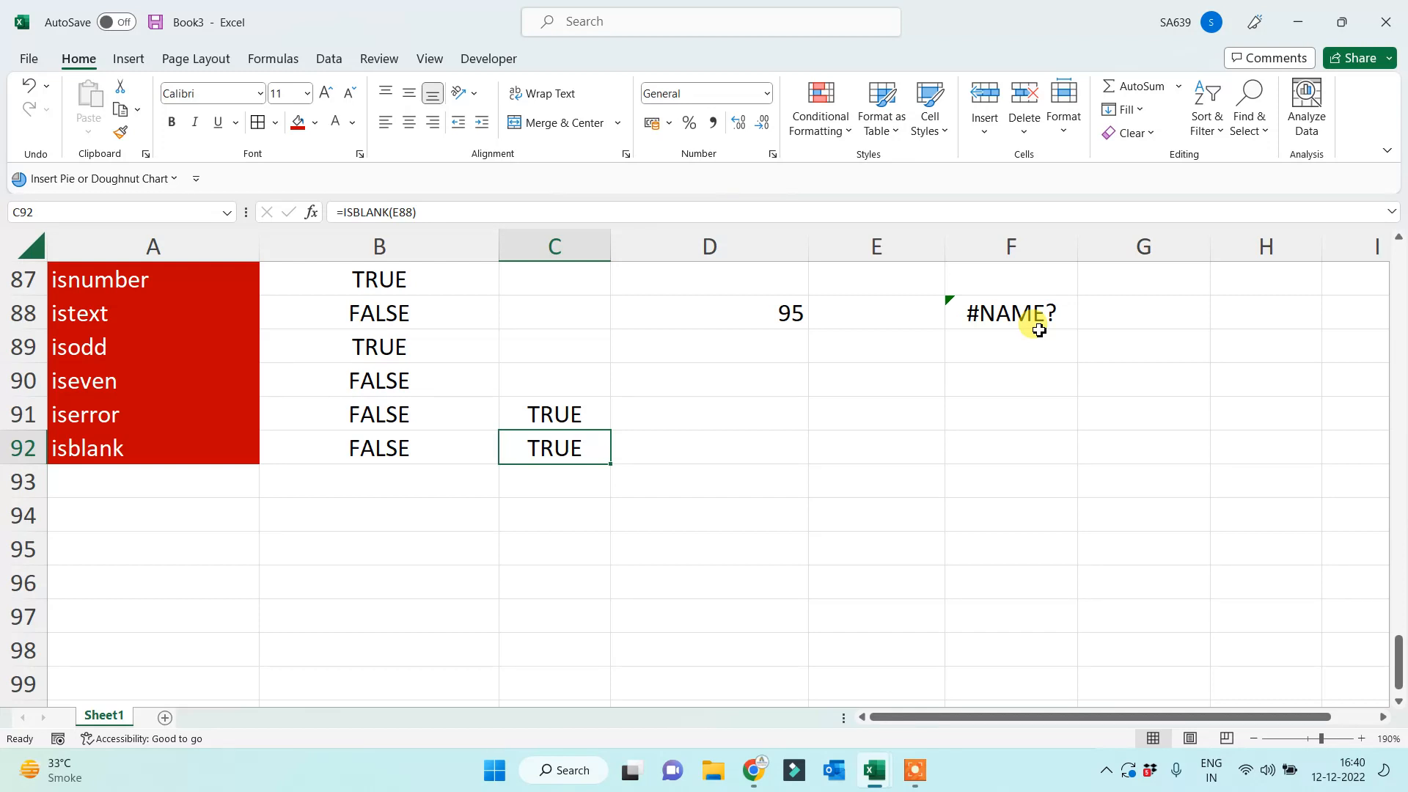
pyautogui.click(152, 247)
pyautogui.click(456, 546)
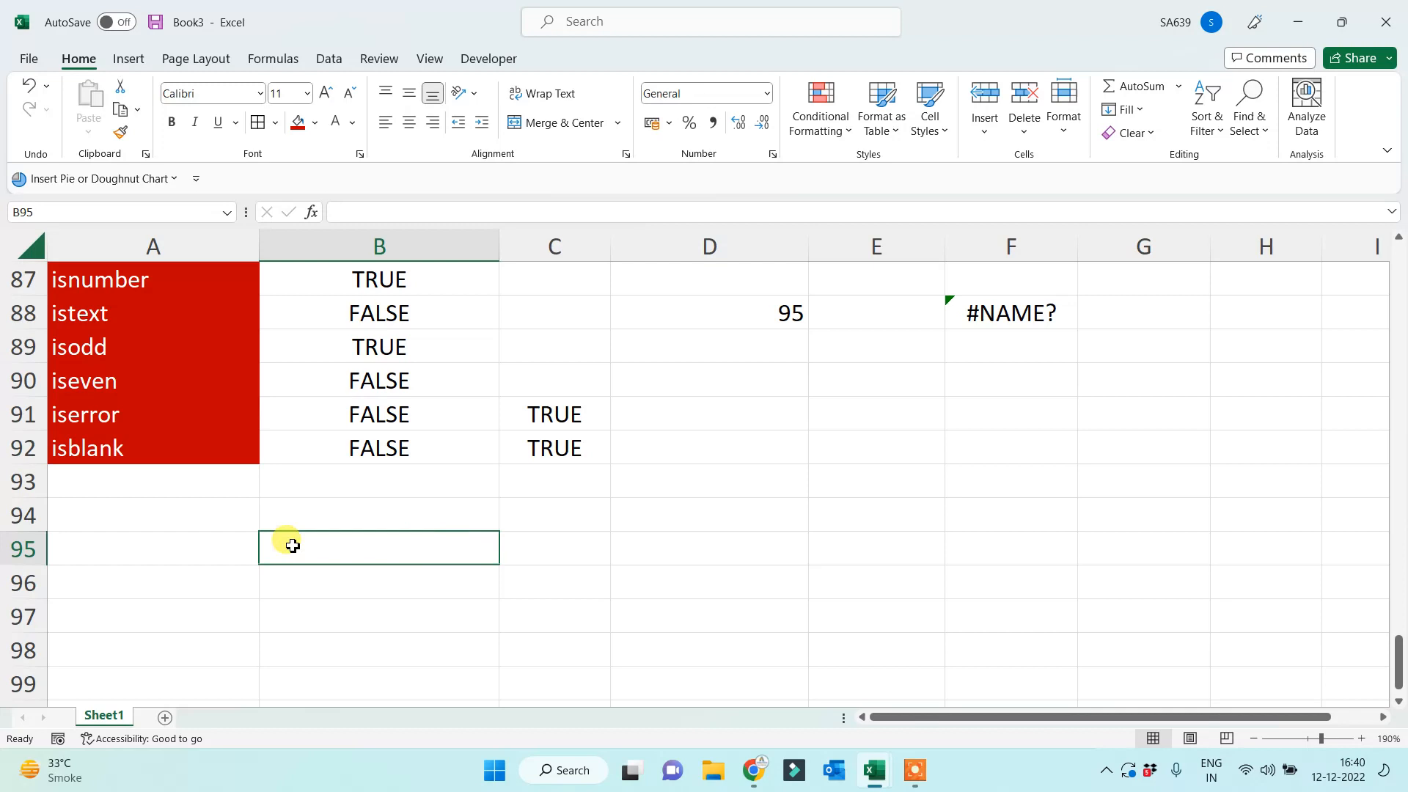
pyautogui.click(163, 516)
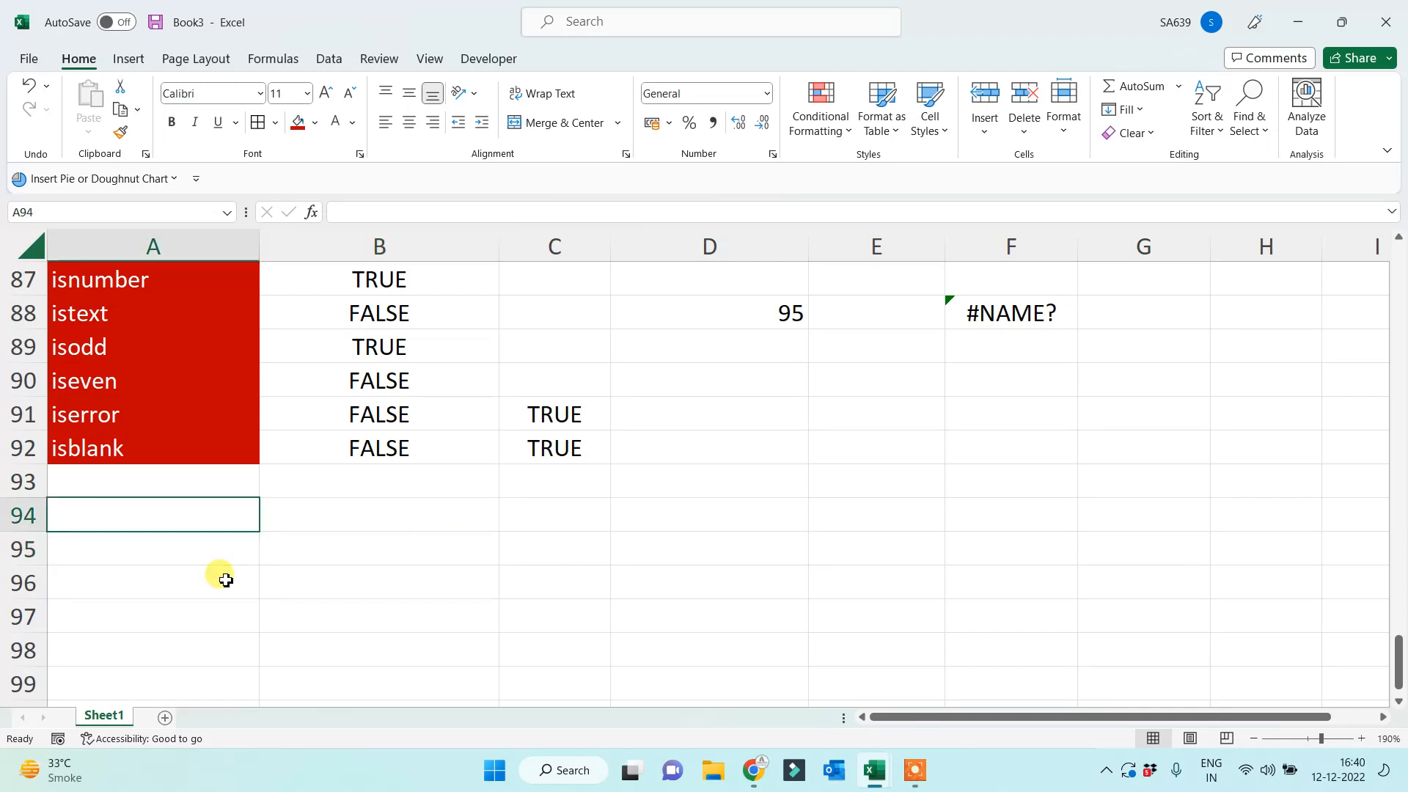
# Enter the label Exact in A94 and two differently spelled sample names in E94 and F94.
pyautogui.write('Ex')
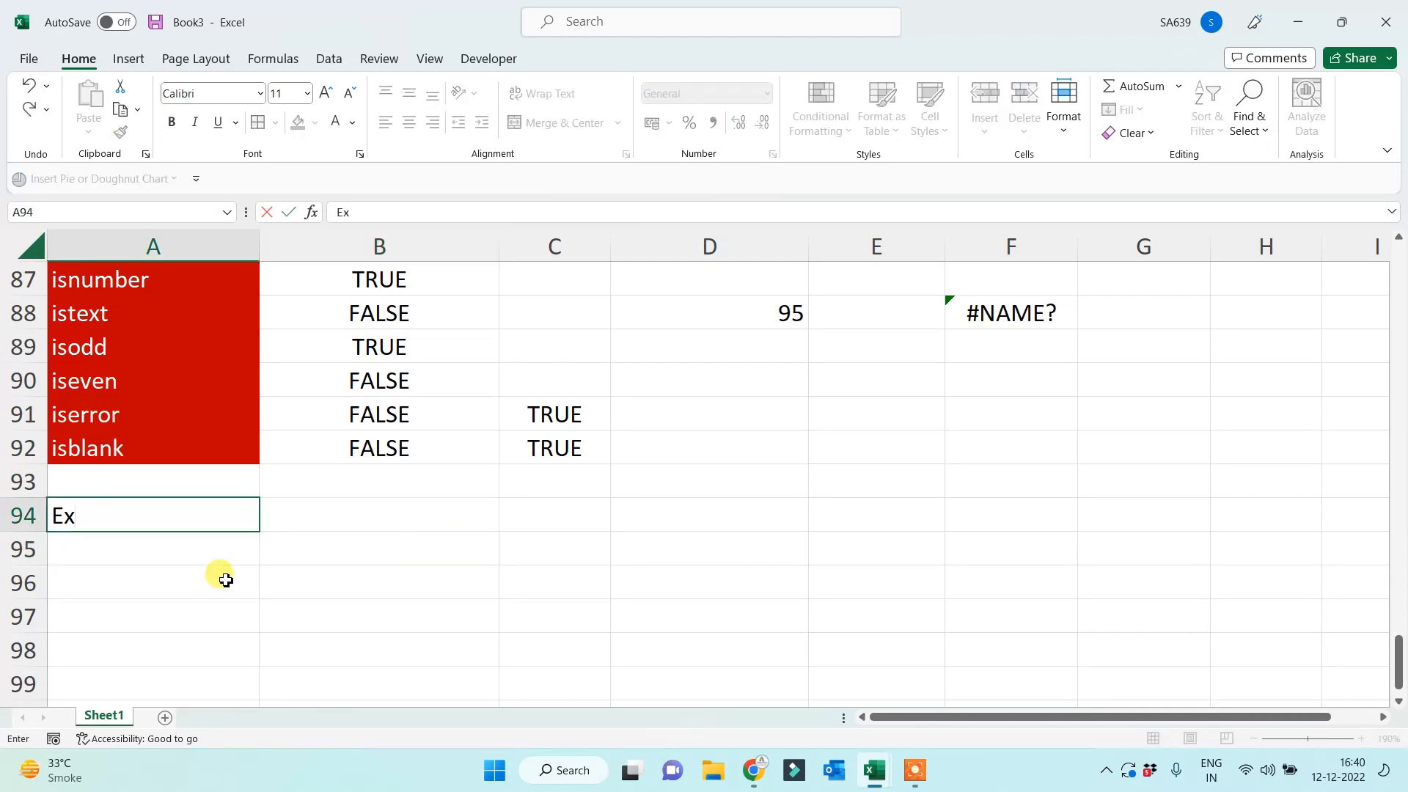
pyautogui.write('act')
pyautogui.press('Return')
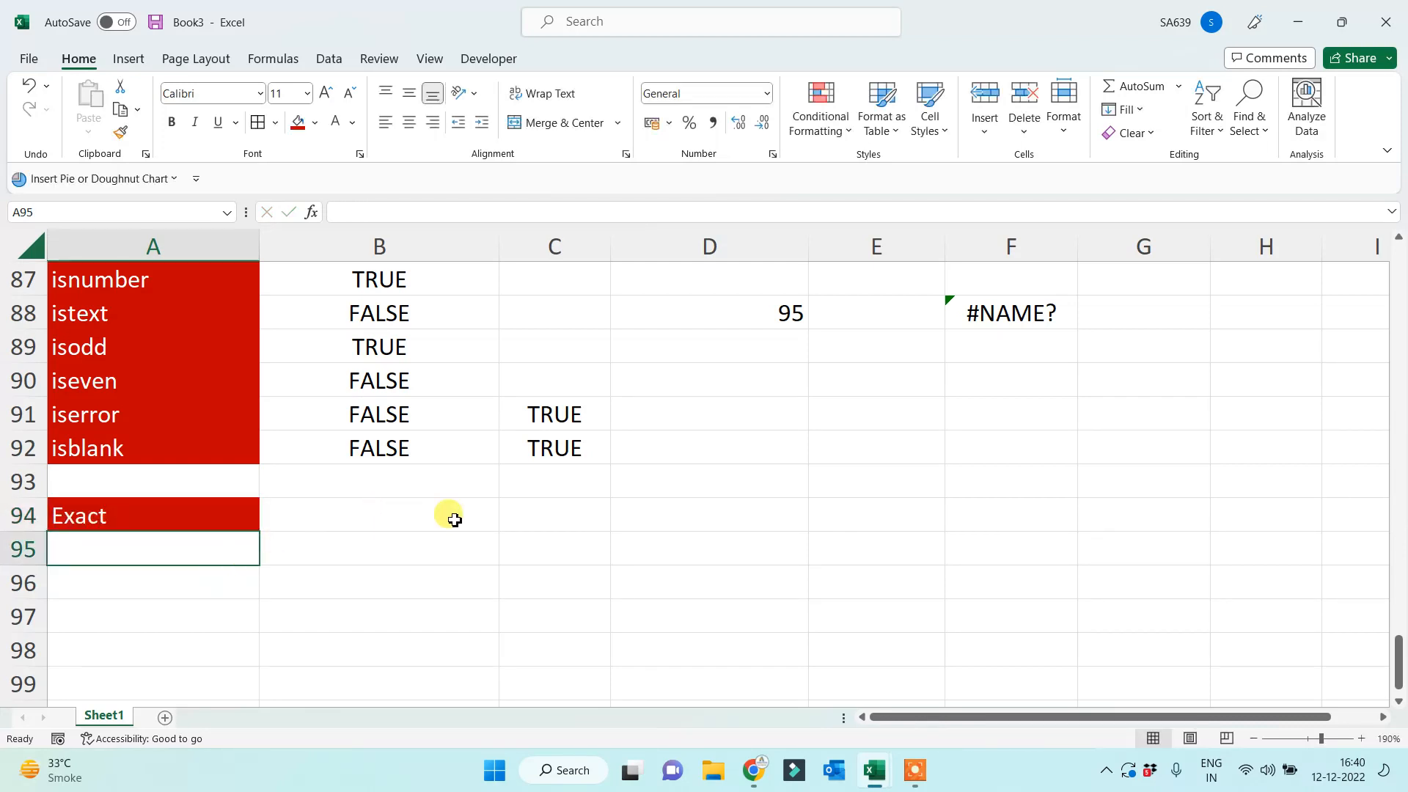
pyautogui.click(880, 523)
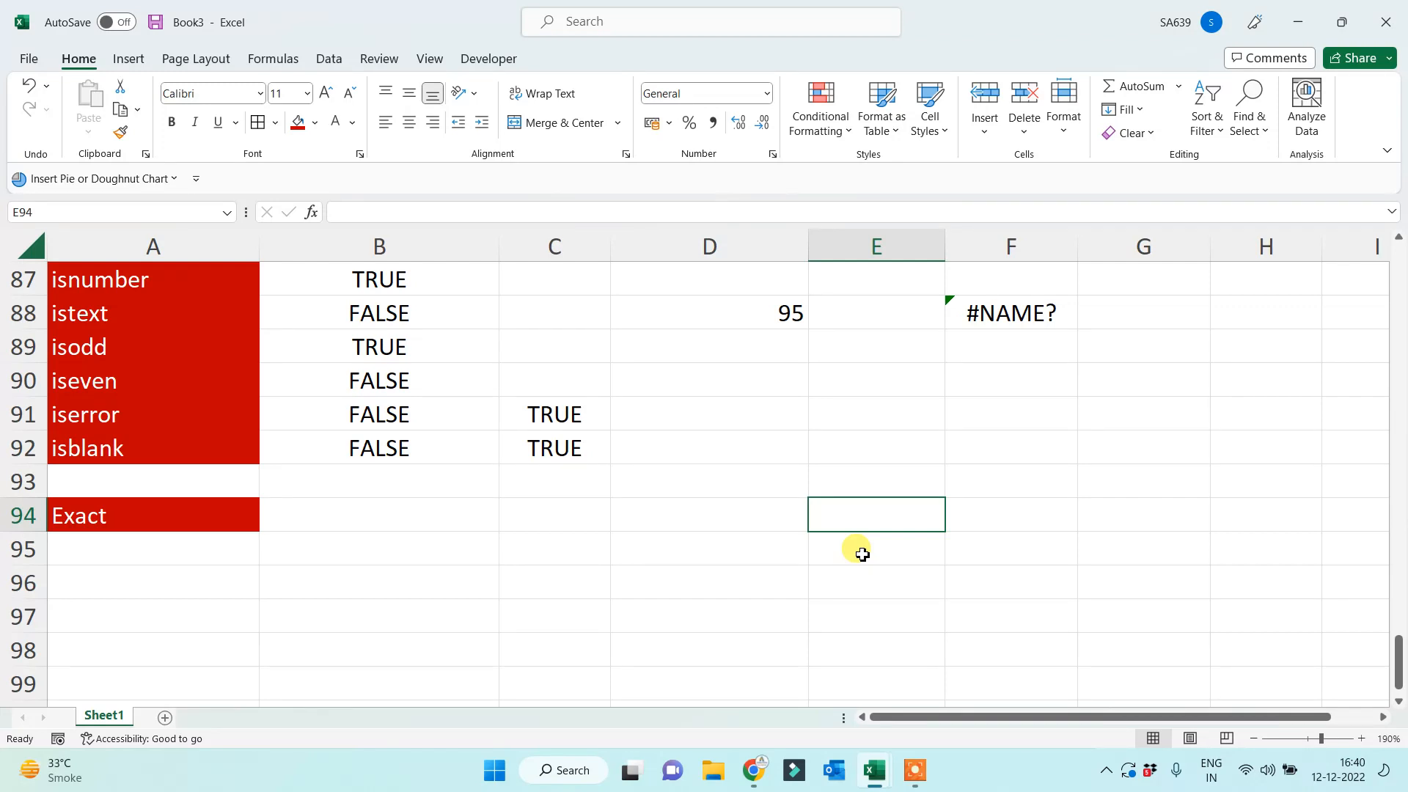
pyautogui.write('Vanshika')
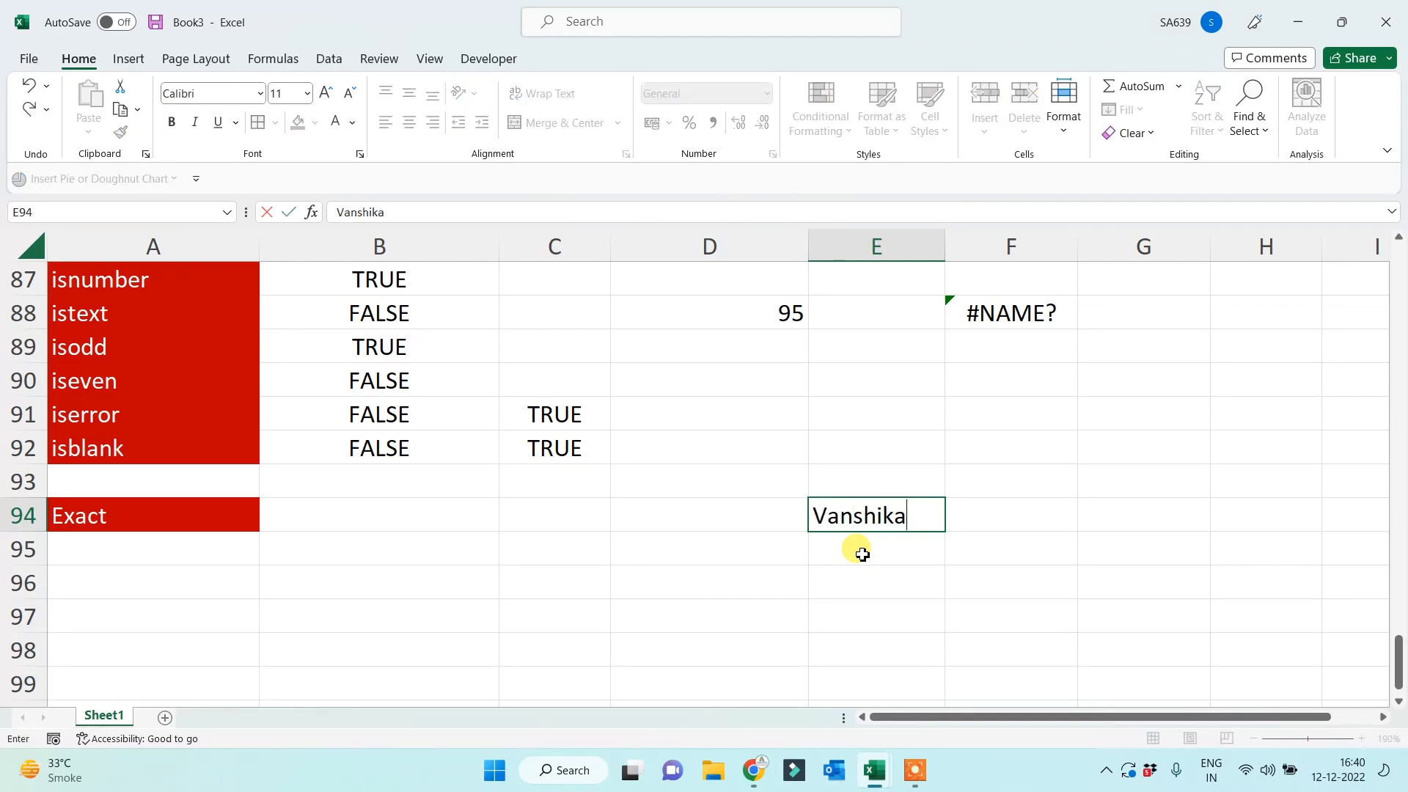
pyautogui.press('Tab')
pyautogui.write('V')
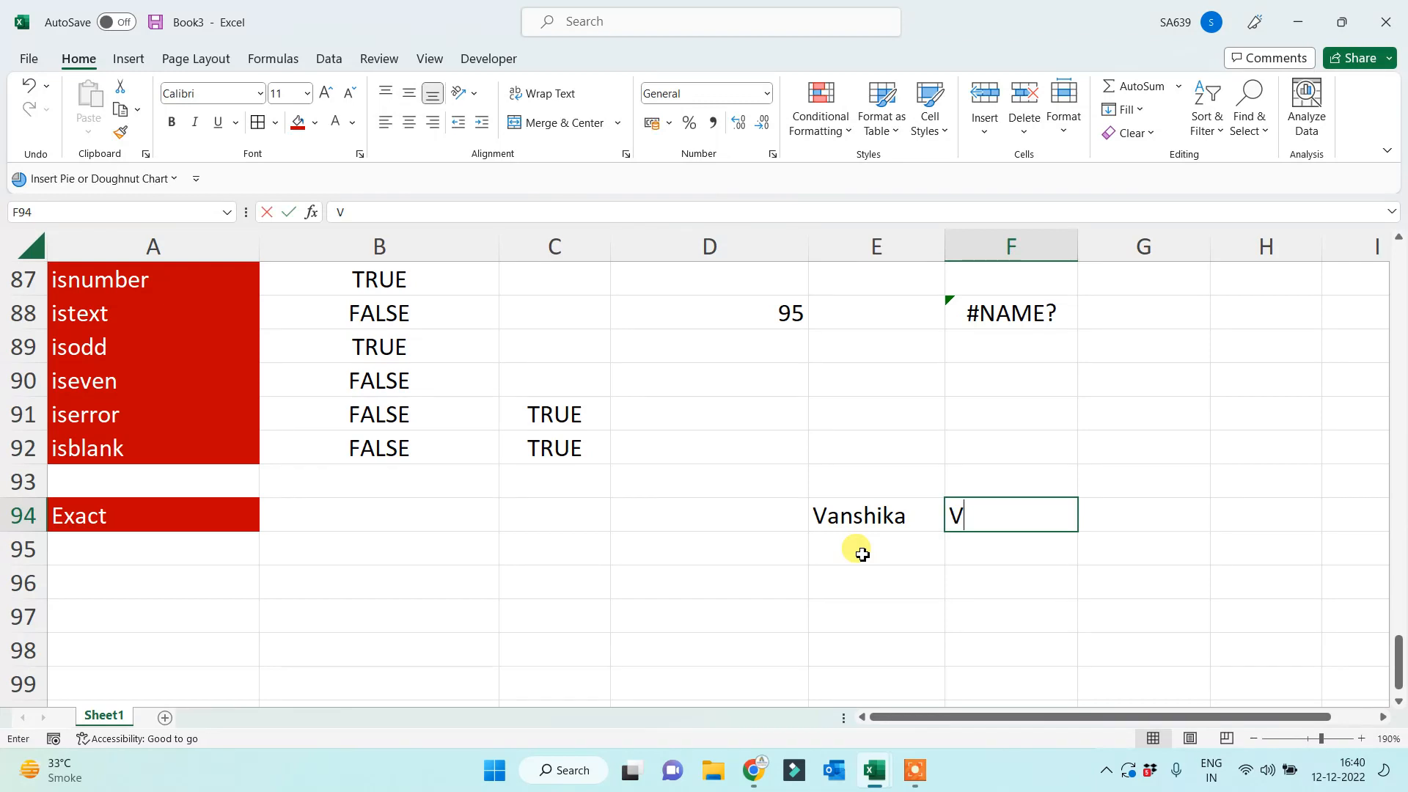
pyautogui.write('anshi Wala')
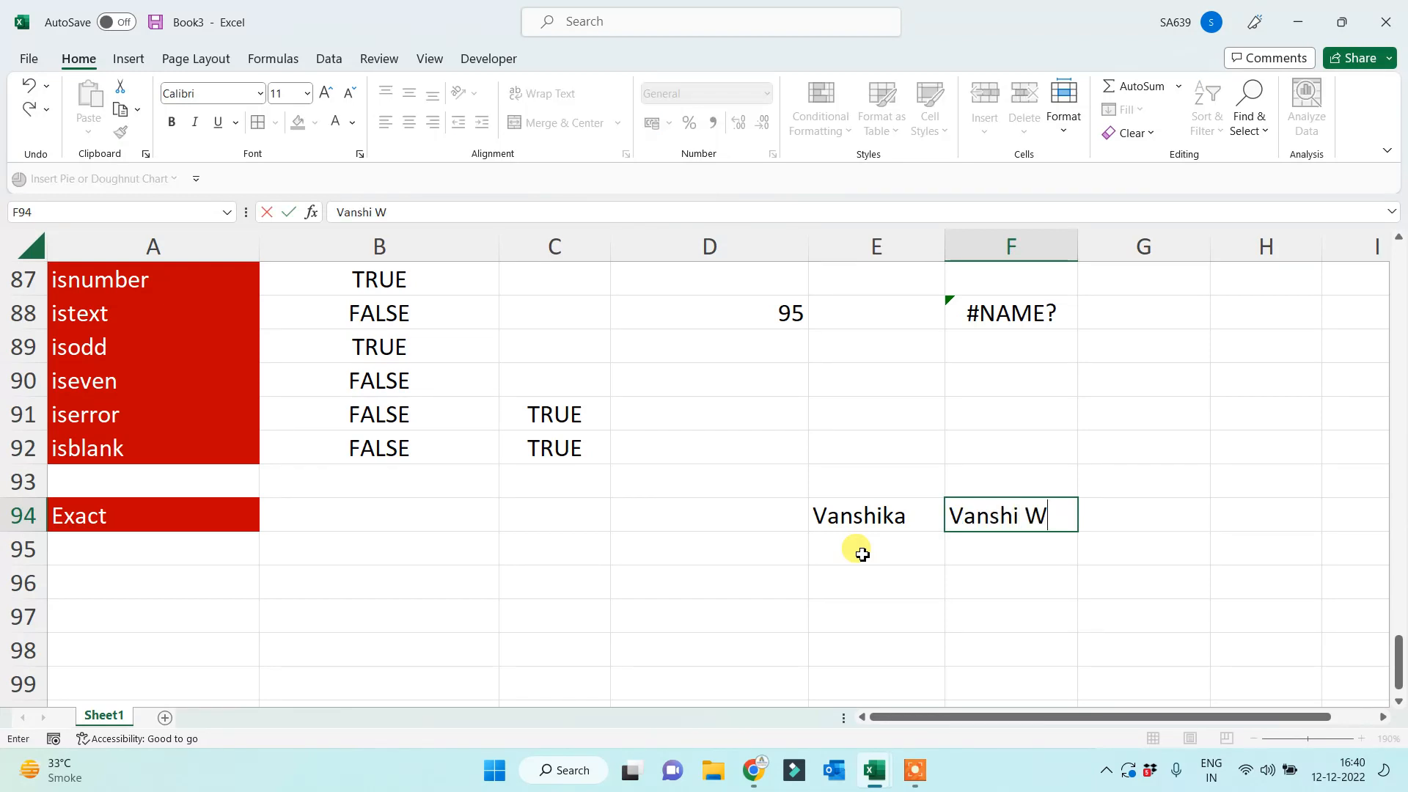
pyautogui.click(795, 618)
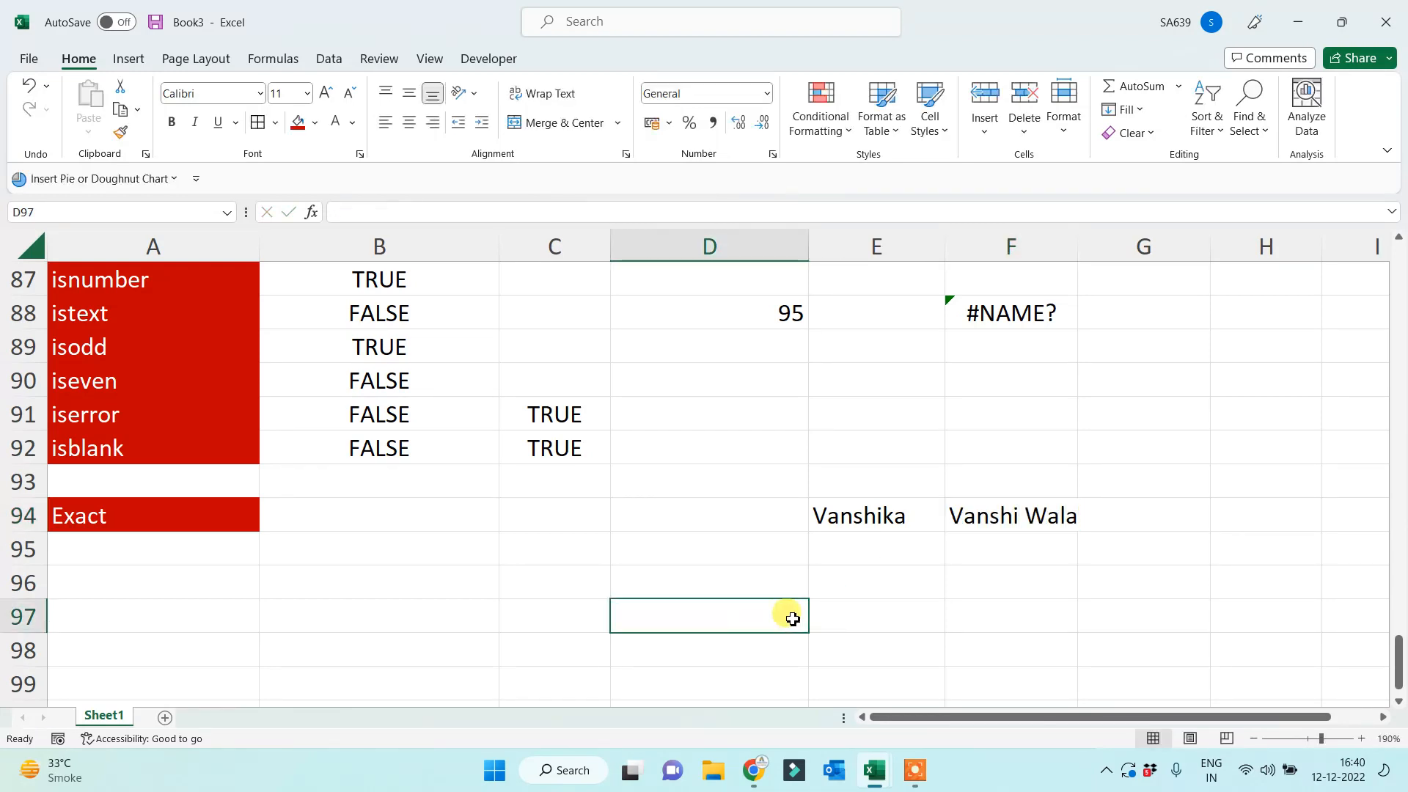
pyautogui.click(401, 515)
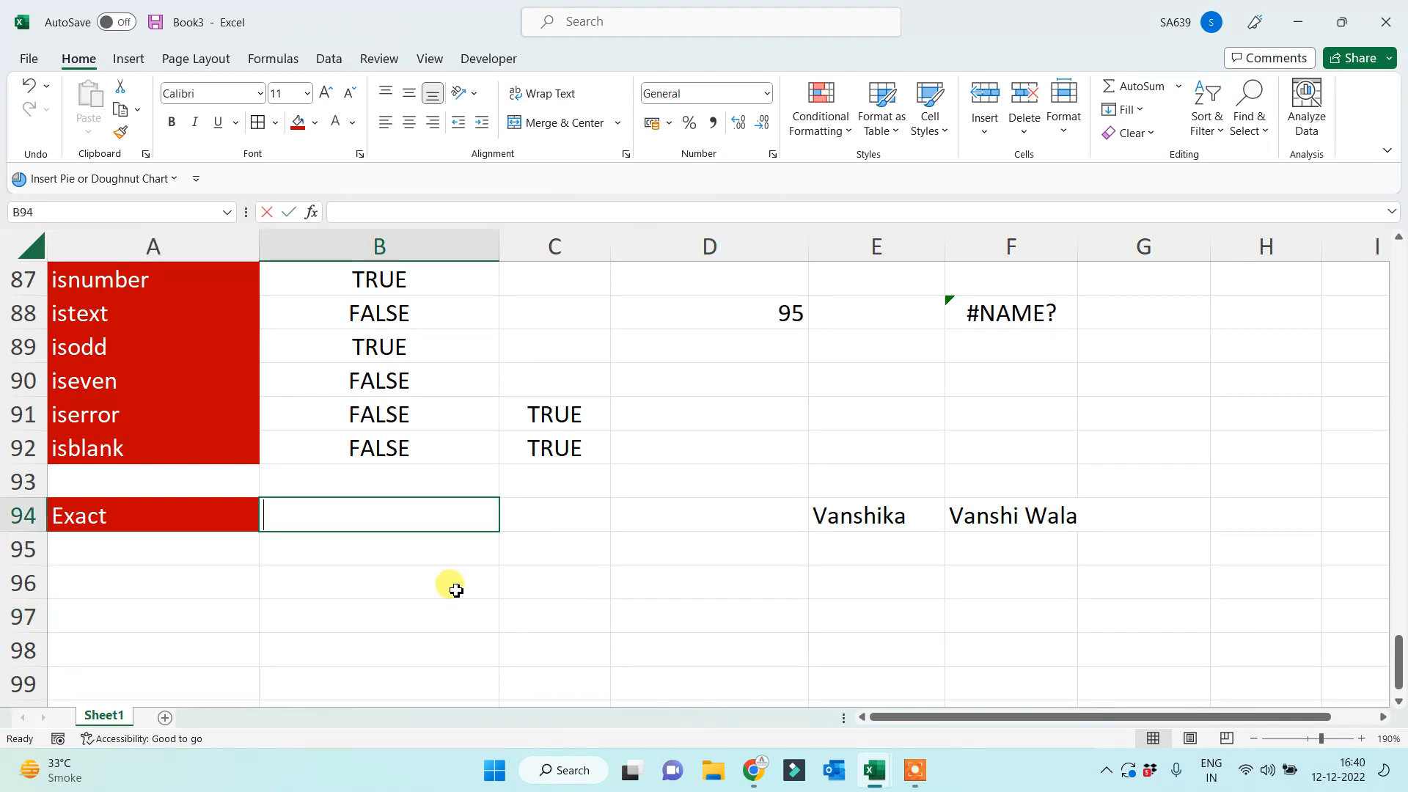
# Enter =EXACT(E94,F94) in B94 to compare the two names.
pyautogui.write('=')
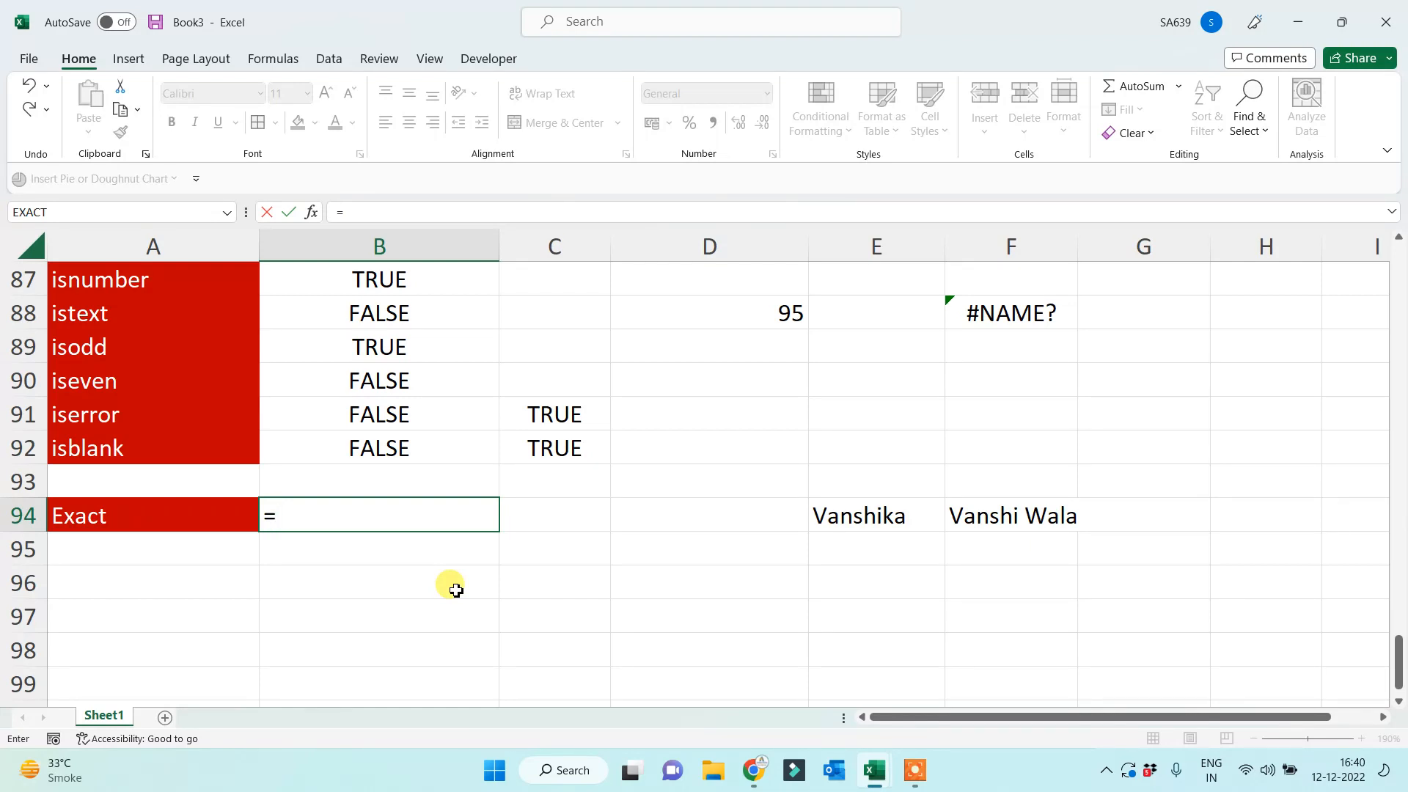
pyautogui.write('exac')
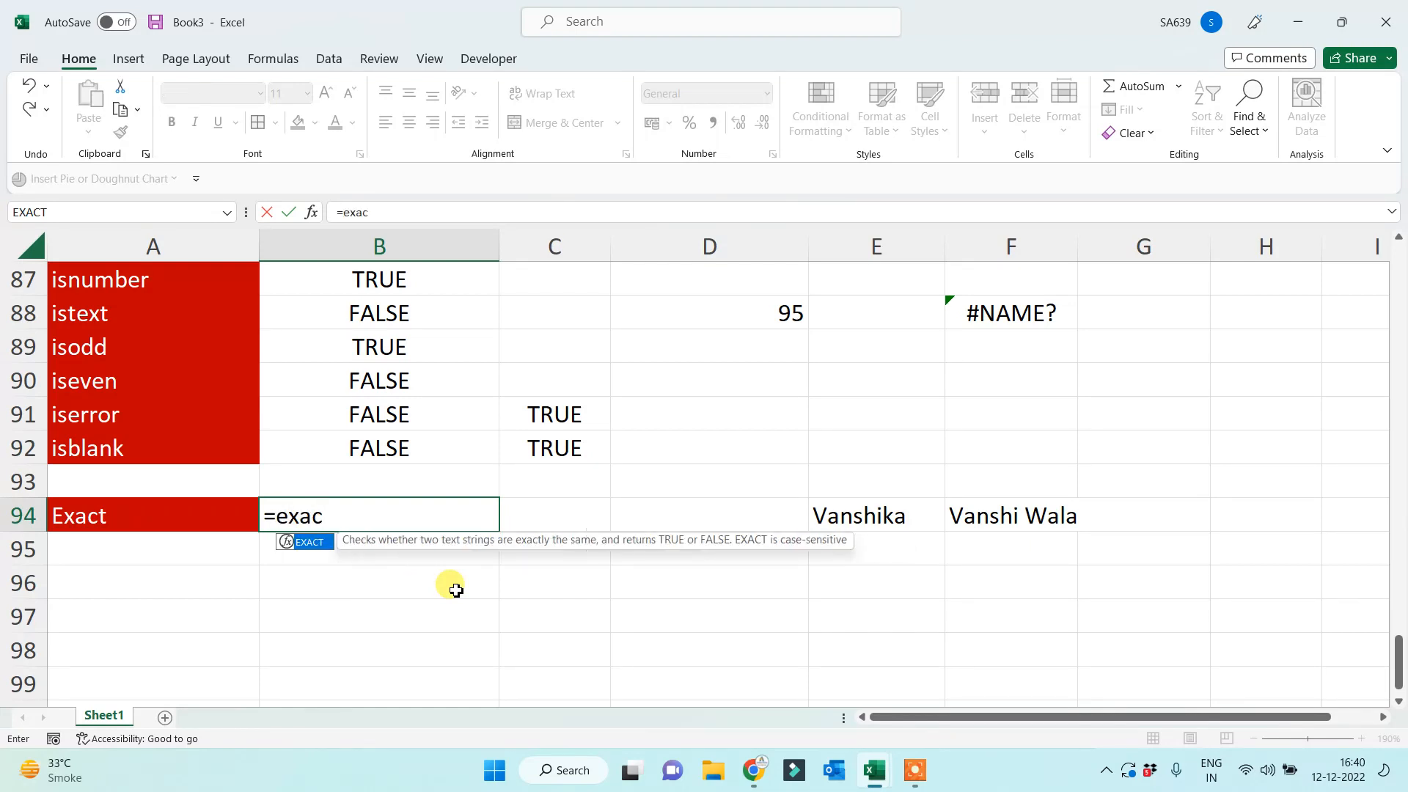
pyautogui.press('Tab')
pyautogui.click(855, 525)
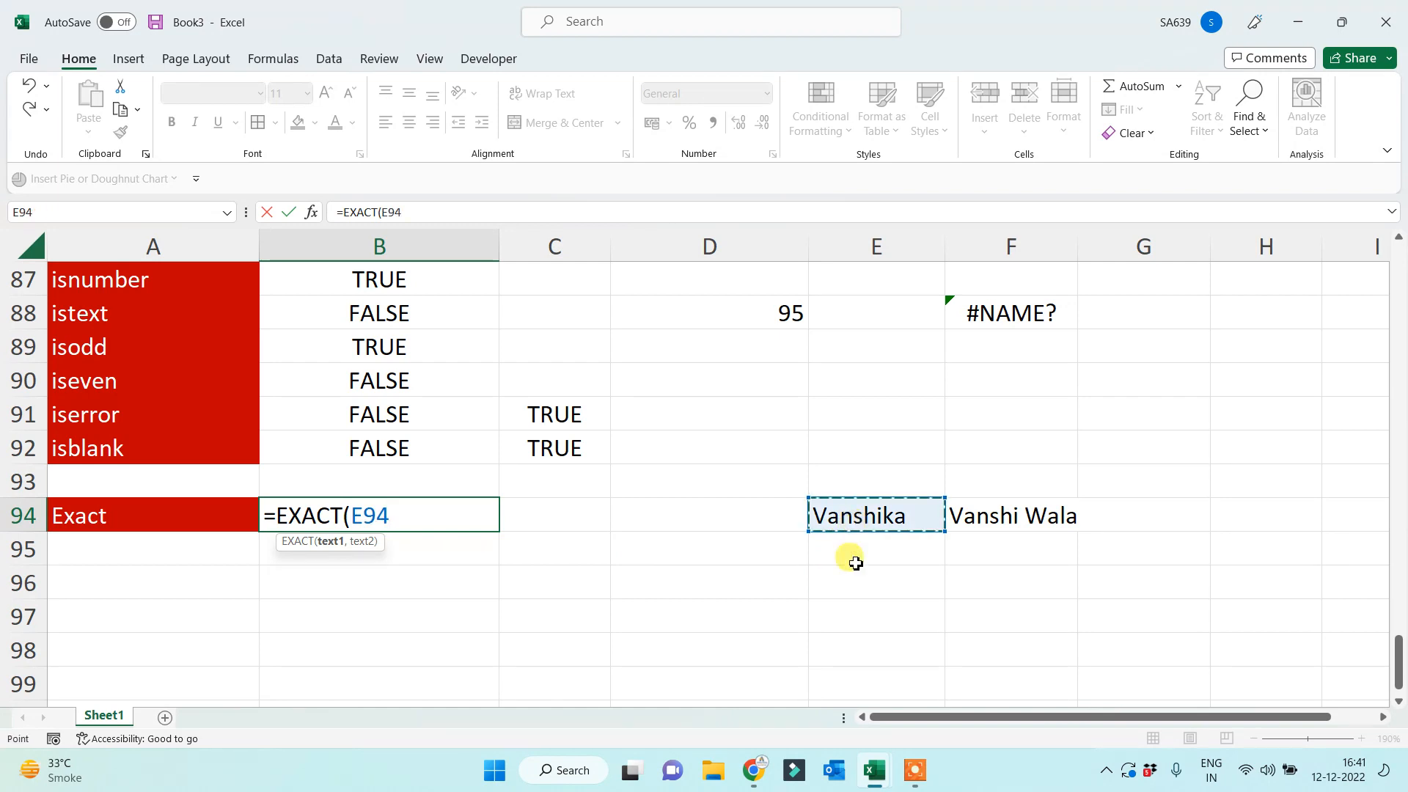
pyautogui.write(',')
pyautogui.click(1013, 515)
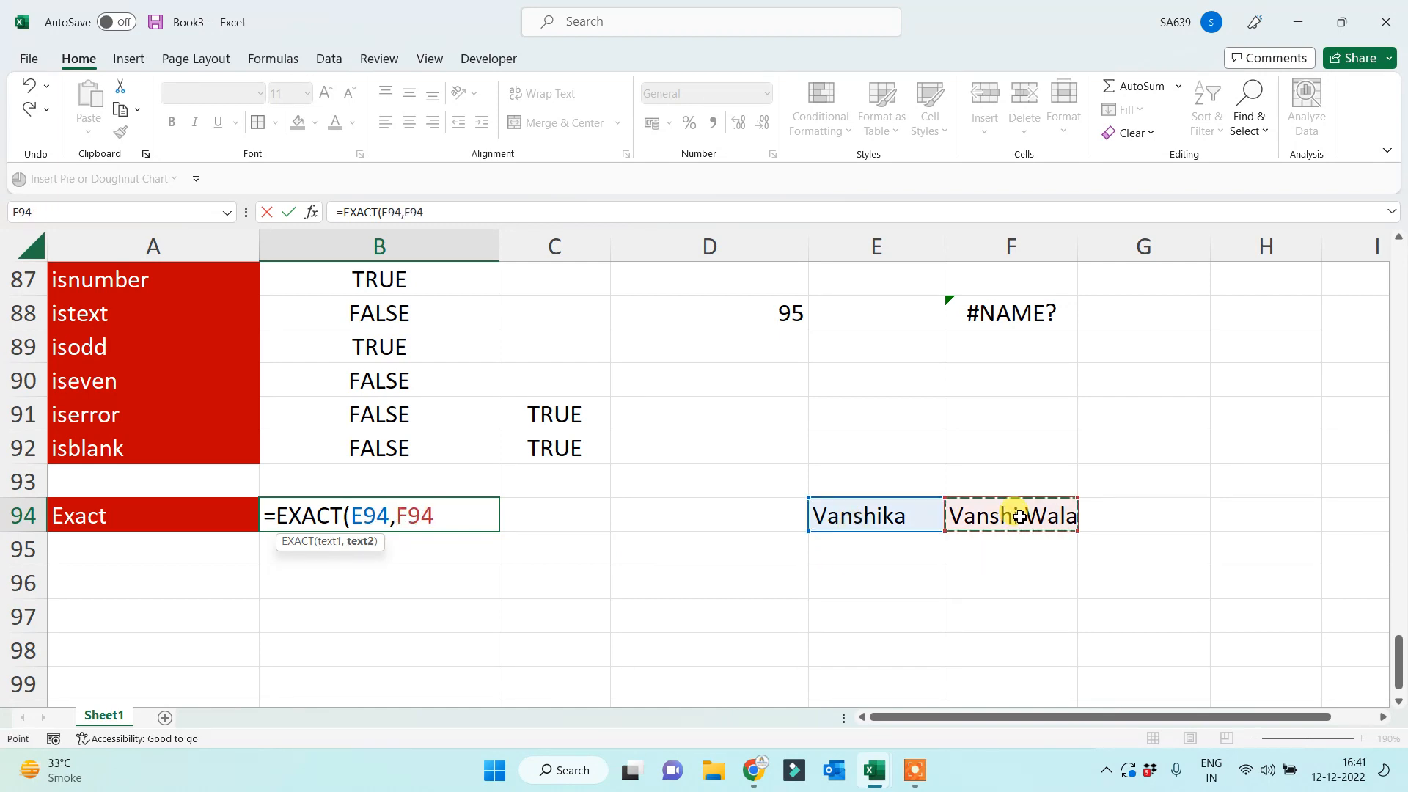
pyautogui.write(')')
pyautogui.press('Return')
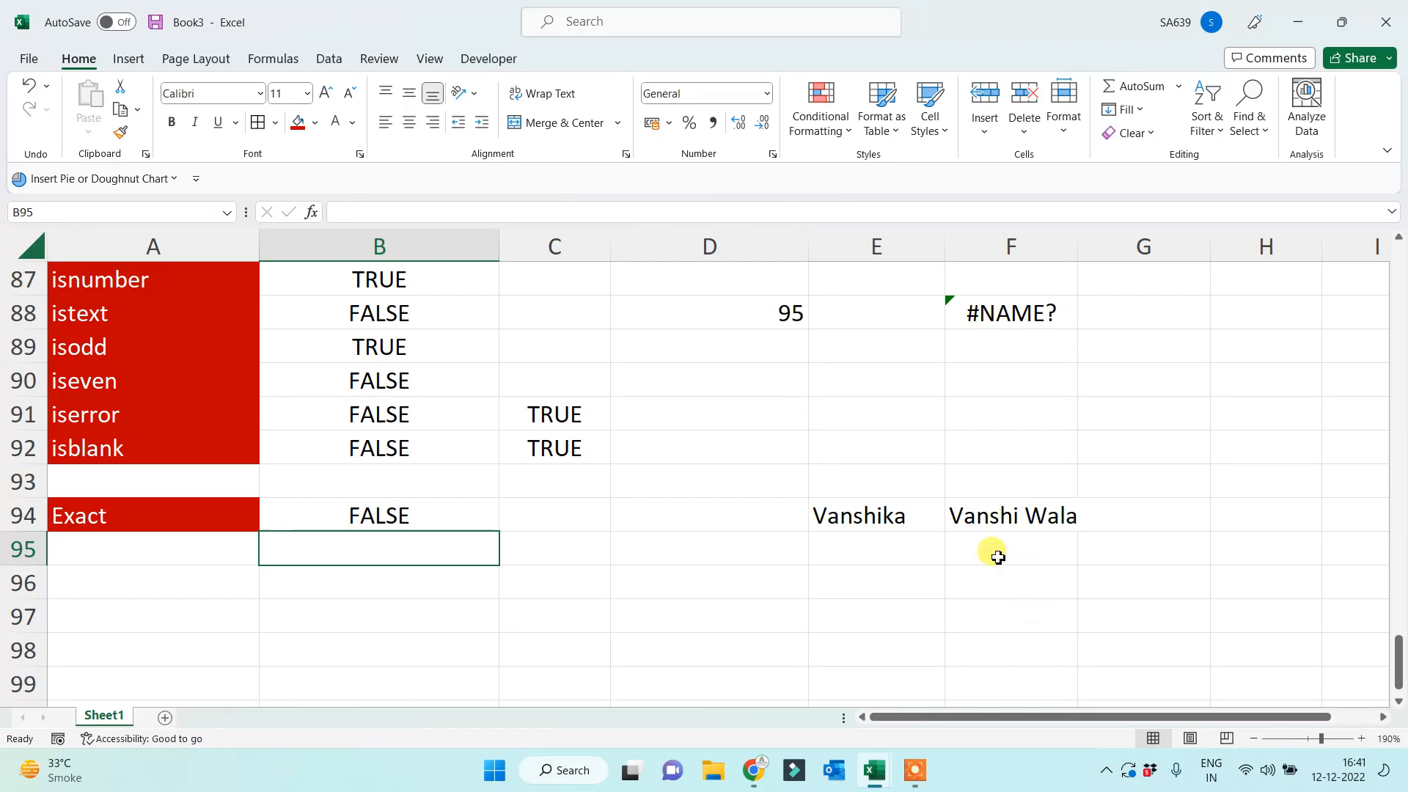
# Copy E94's name into F94 and retype it starting lowercase, so EXACT returns FALSE.
pyautogui.click(962, 525)
pyautogui.hotkey('ctrl', 'r')
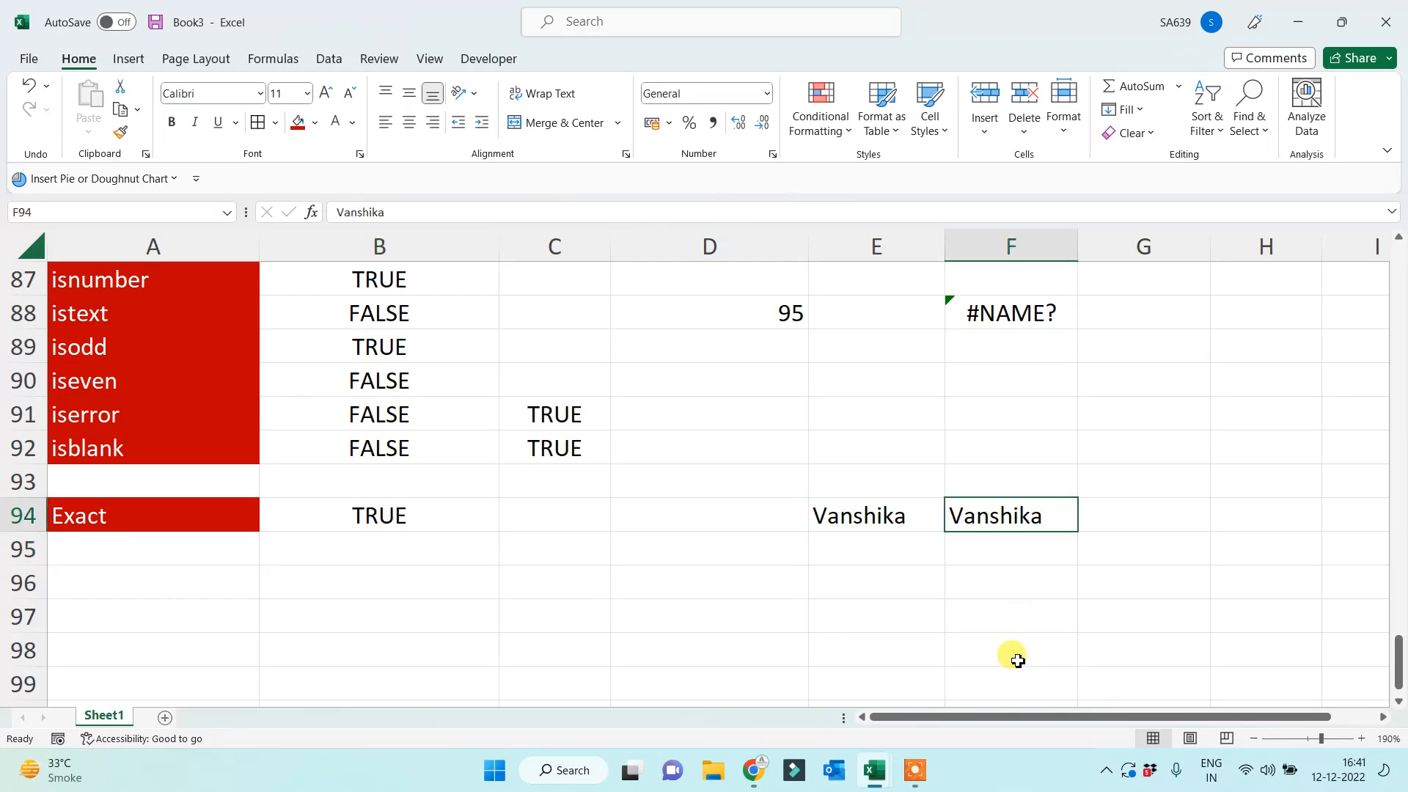
pyautogui.doubleClick(962, 513)
pyautogui.press('BackSpace')
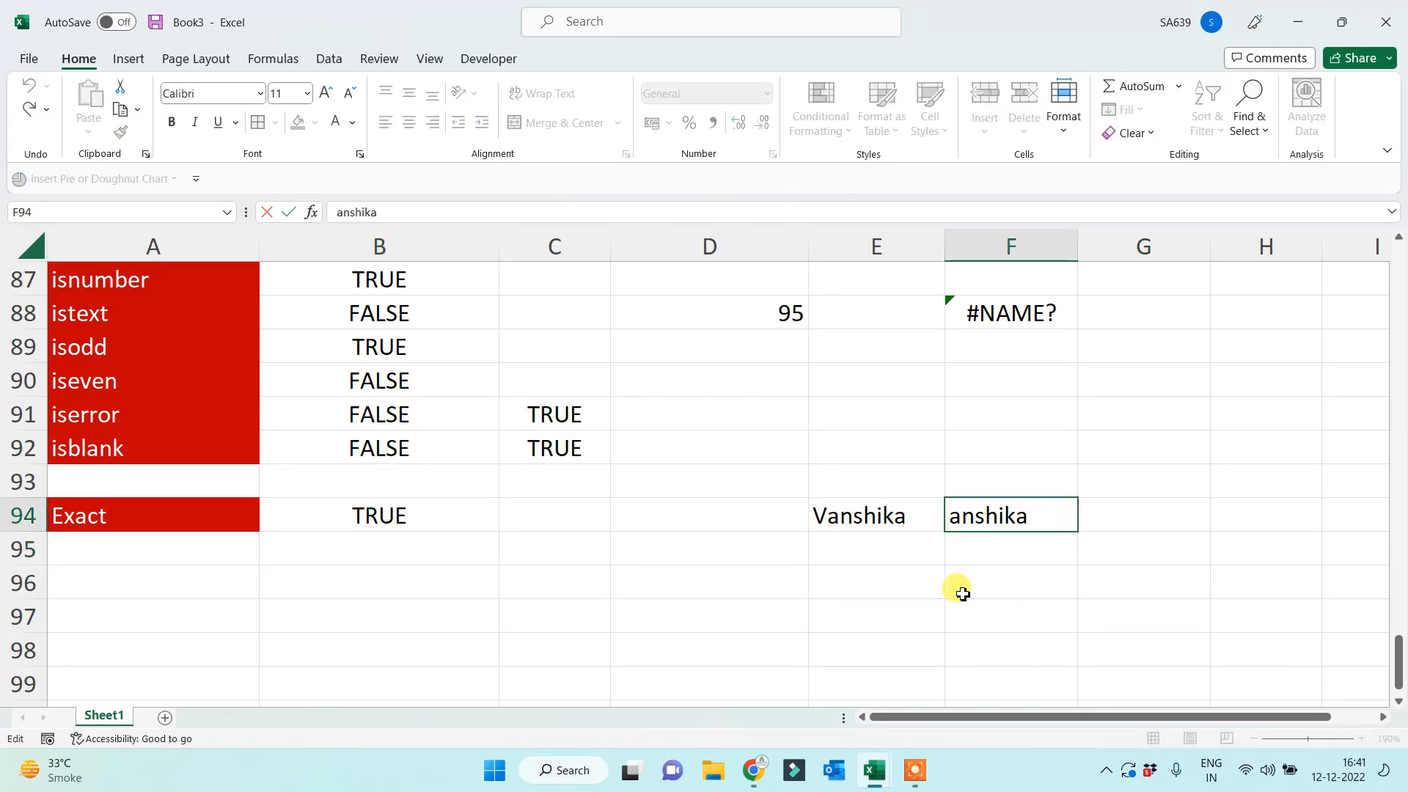
pyautogui.write('vb')
pyautogui.press('BackSpace')
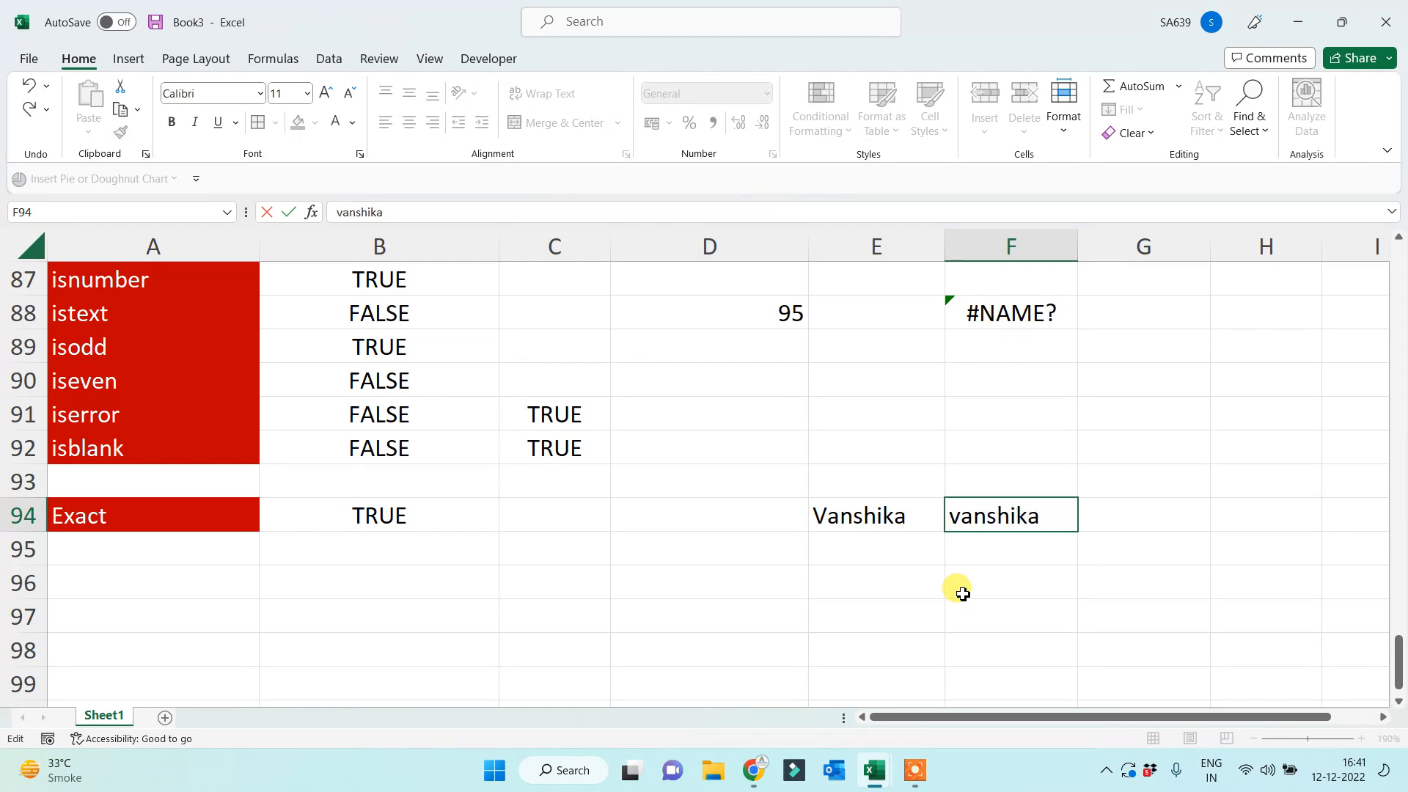
pyautogui.press('Return')
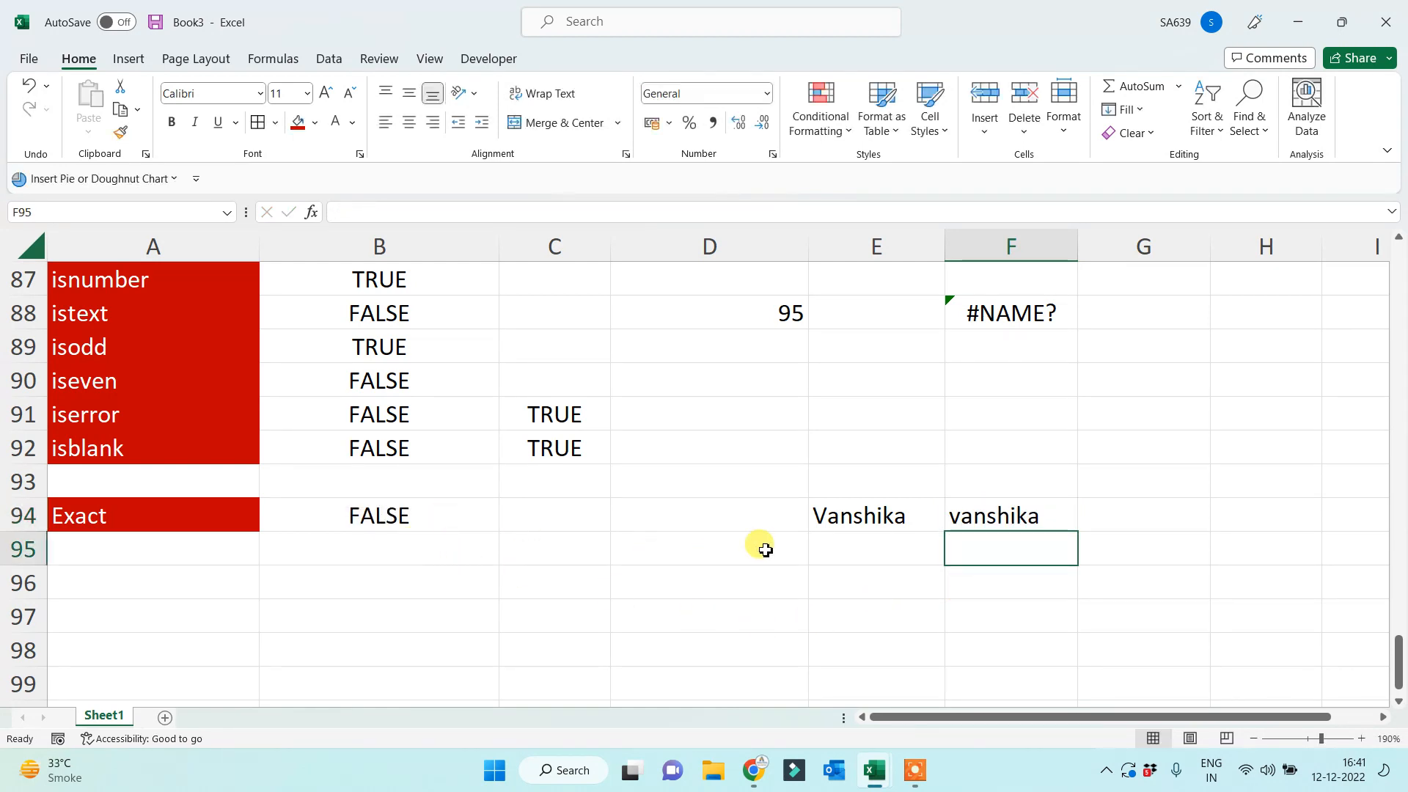
# Review the two names, the Exact label and B94's FALSE result.
pyautogui.click(815, 513)
pyautogui.click(999, 506)
pyautogui.click(233, 513)
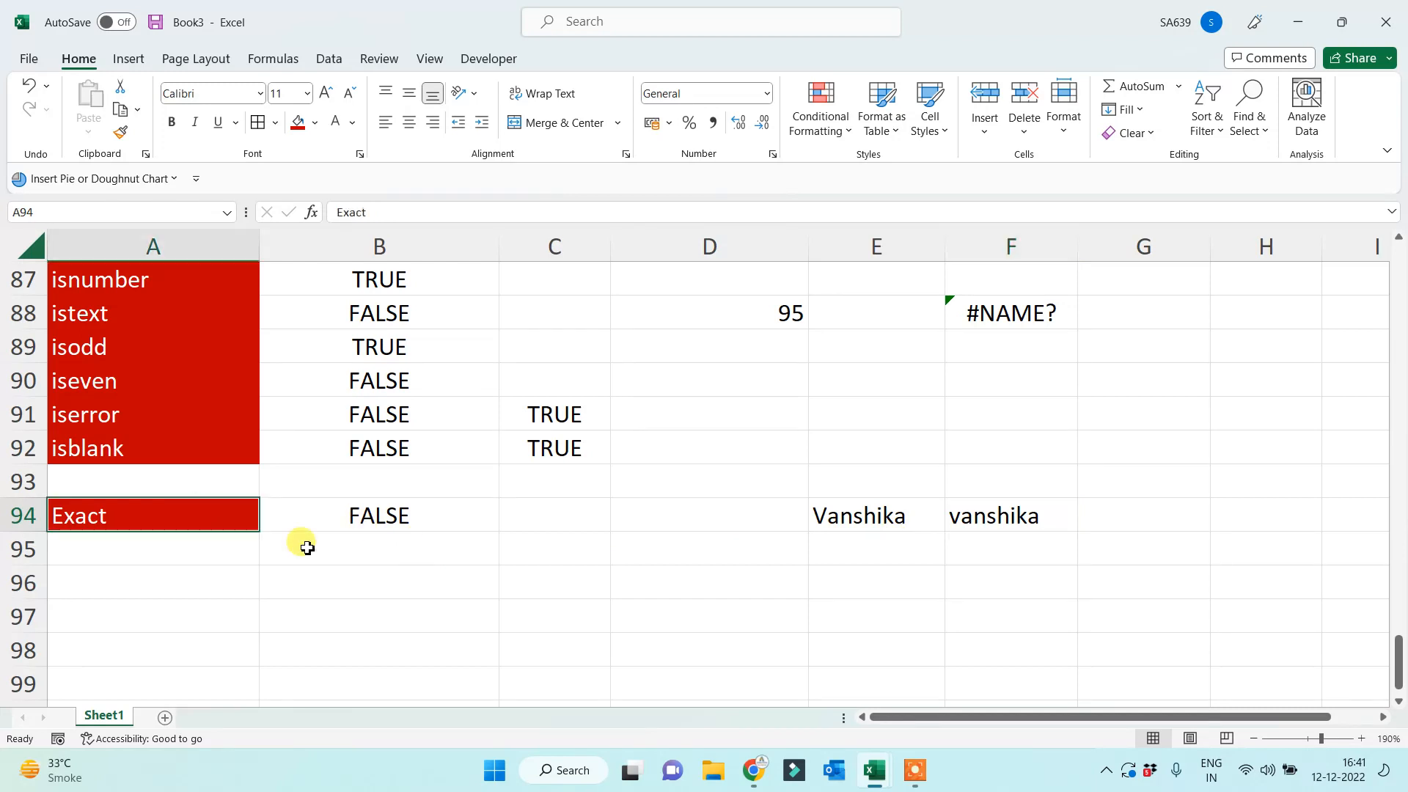
pyautogui.click(439, 524)
pyautogui.click(213, 541)
pyautogui.click(384, 583)
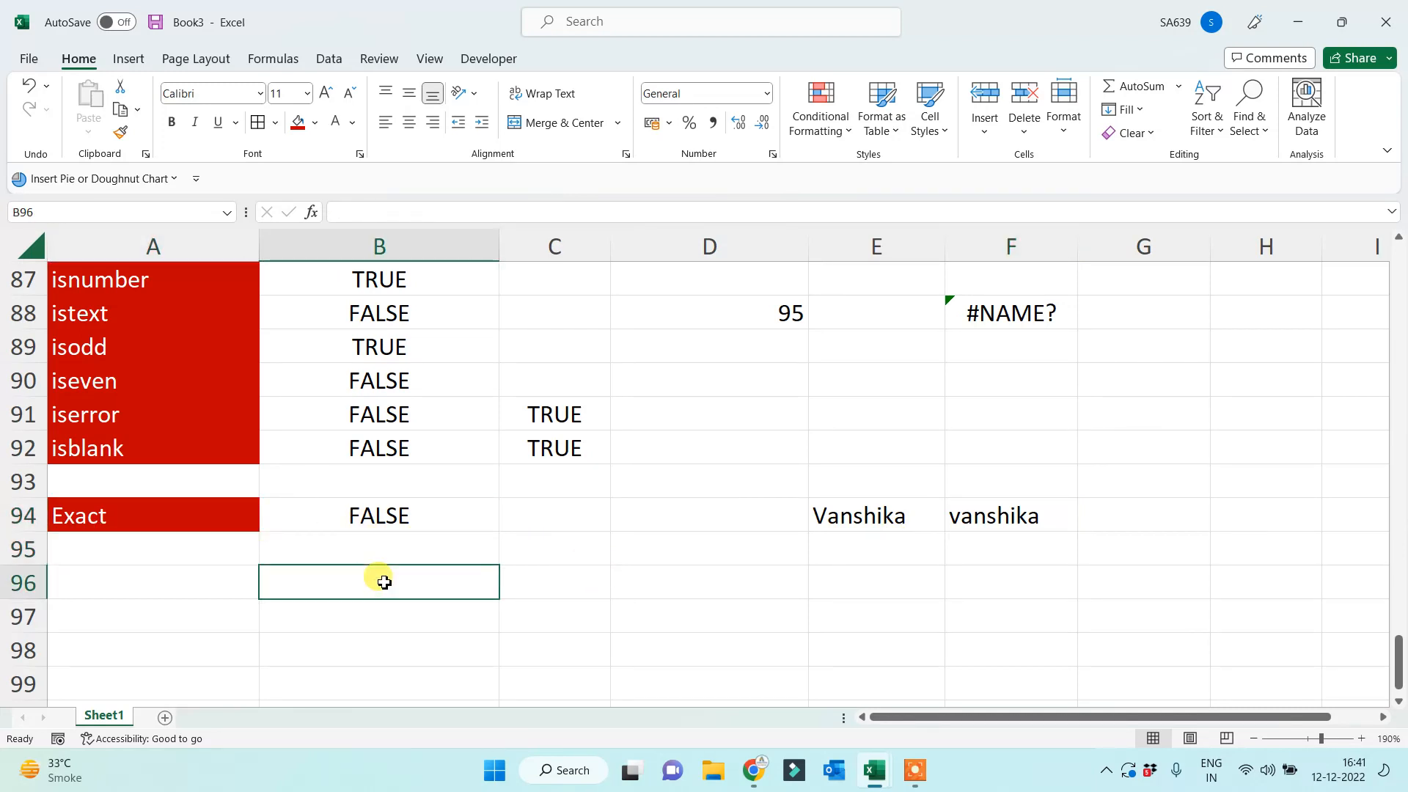
# Enter Trim in A96, replacing the mistyped 'randb' text, below the Exact row.
pyautogui.click(112, 581)
pyautogui.scroll(-1, 264, 603)
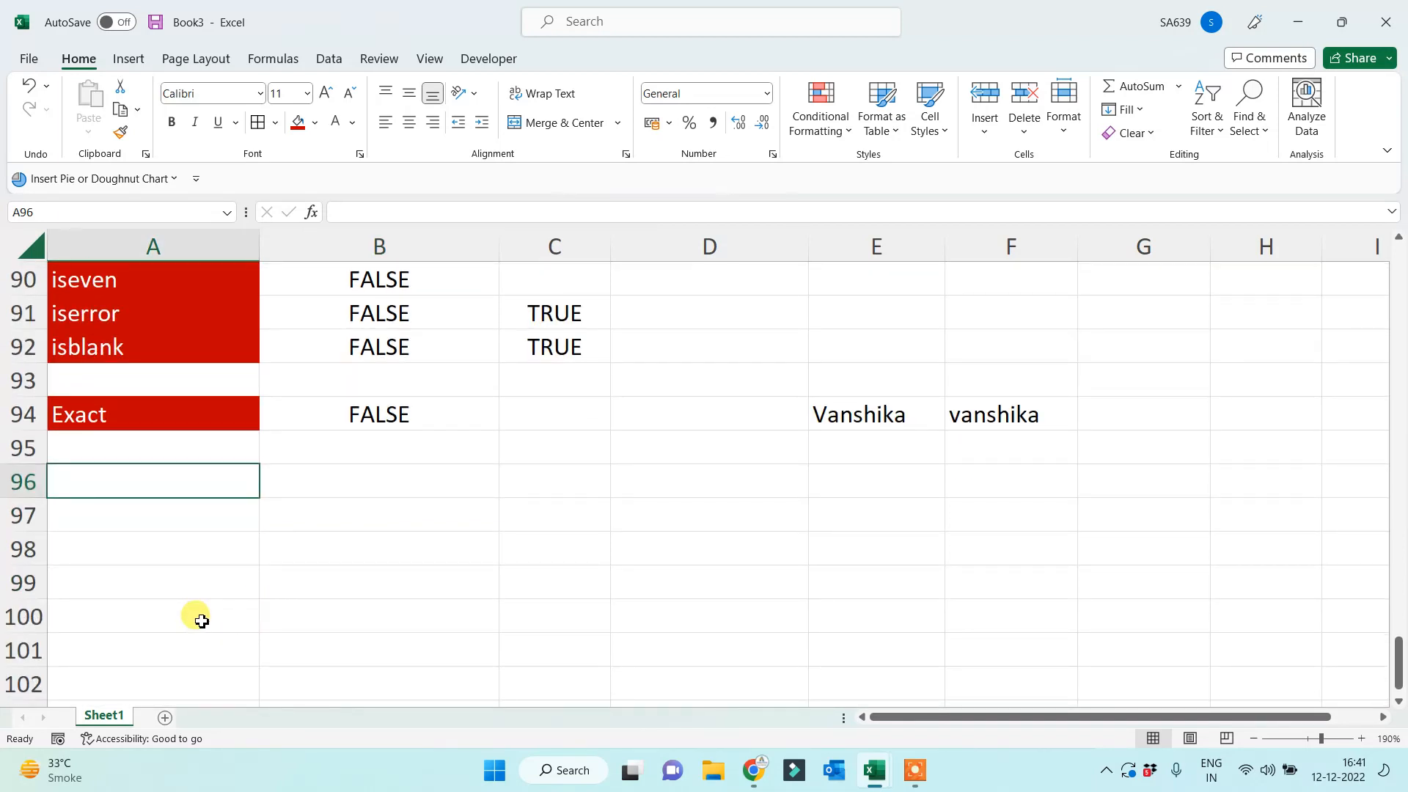
pyautogui.write('randb')
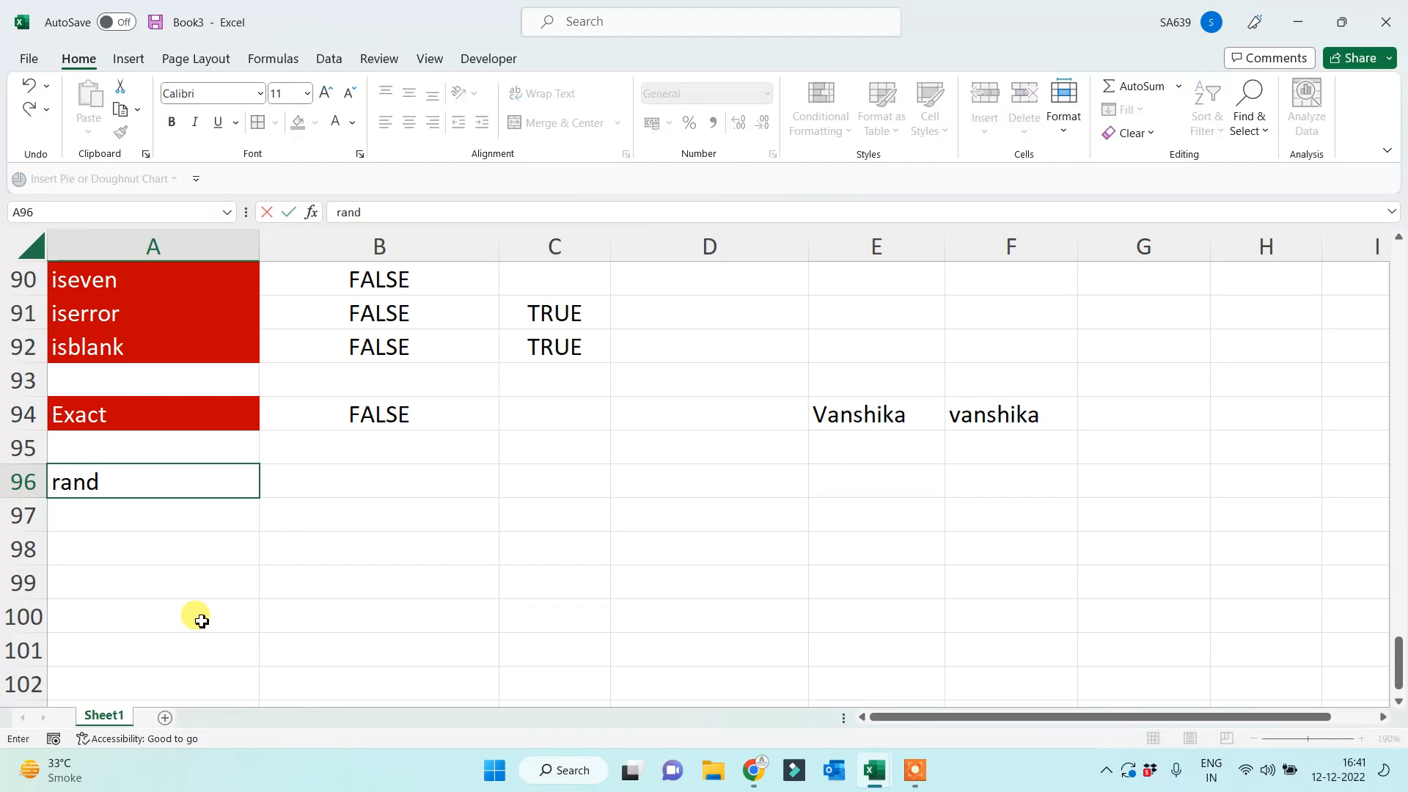
pyautogui.press('BackSpace')
pyautogui.press('BackSpace')
pyautogui.press('BackSpace')
pyautogui.press('BackSpace')
pyautogui.press('BackSpace')
pyautogui.write('Trim')
pyautogui.press('Return')
pyautogui.click(167, 477)
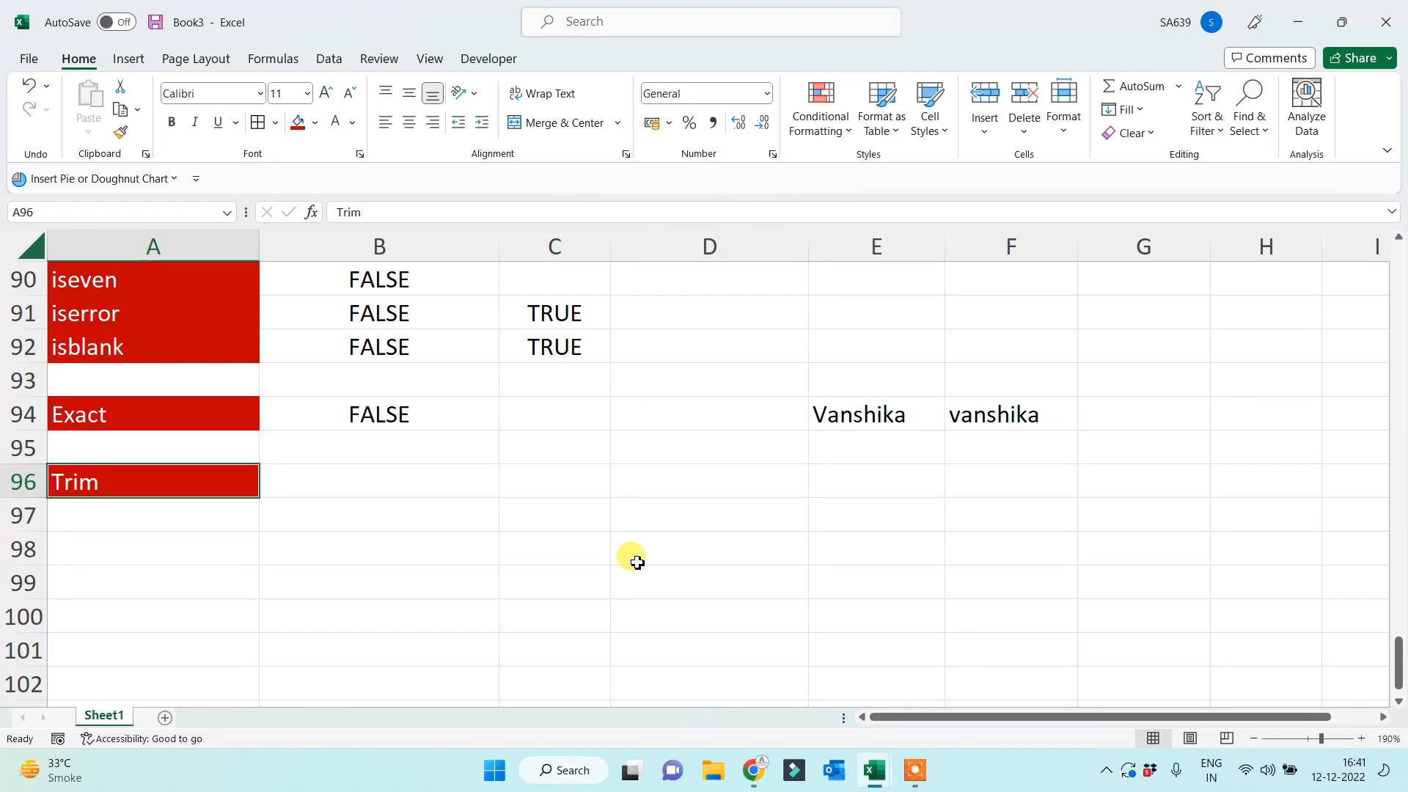
pyautogui.click(713, 516)
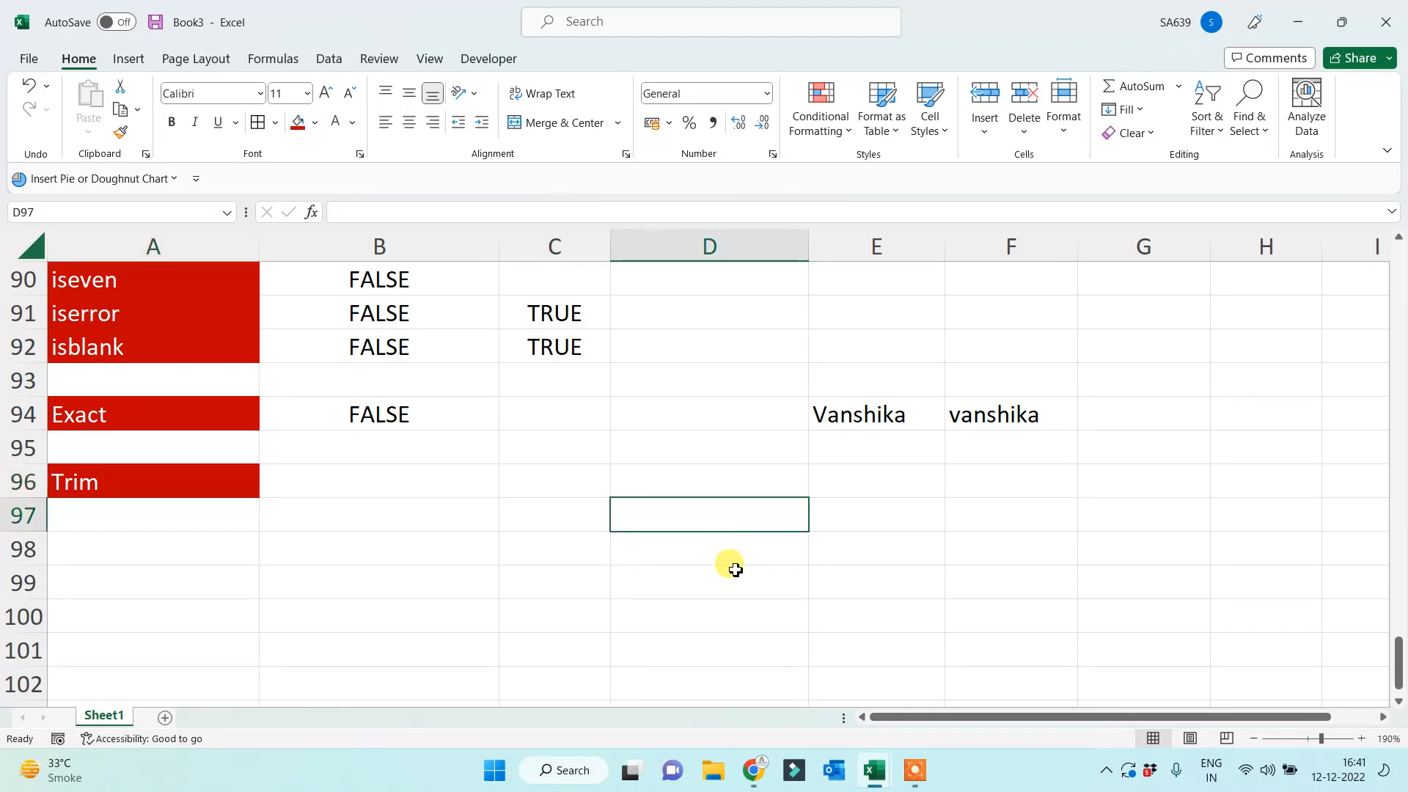
# Type a sample sentence with extra spaces between words into D97 and autofit column D.
pyautogui.write('my   na')
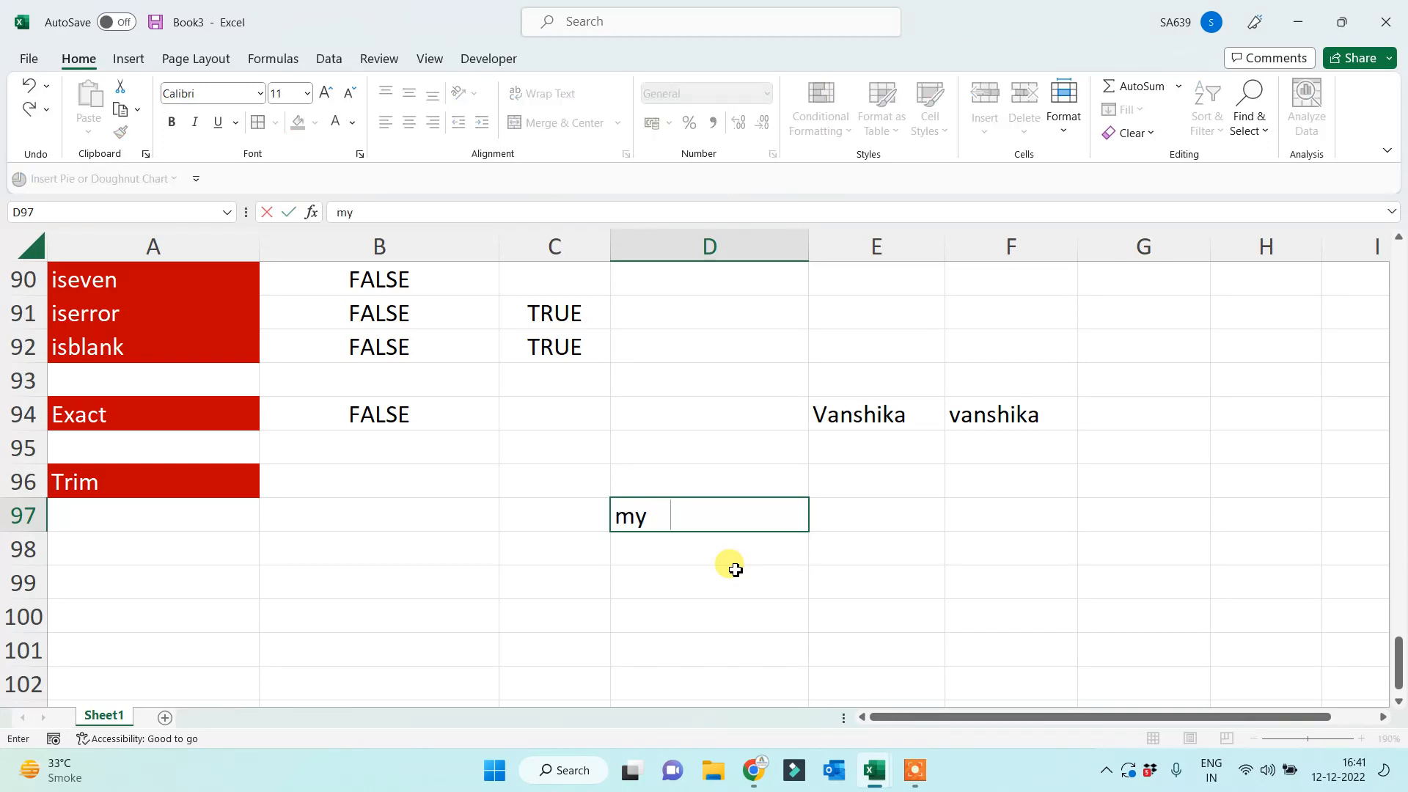
pyautogui.write('m')
pyautogui.press('BackSpace')
pyautogui.write('name   is brajesh Anand.')
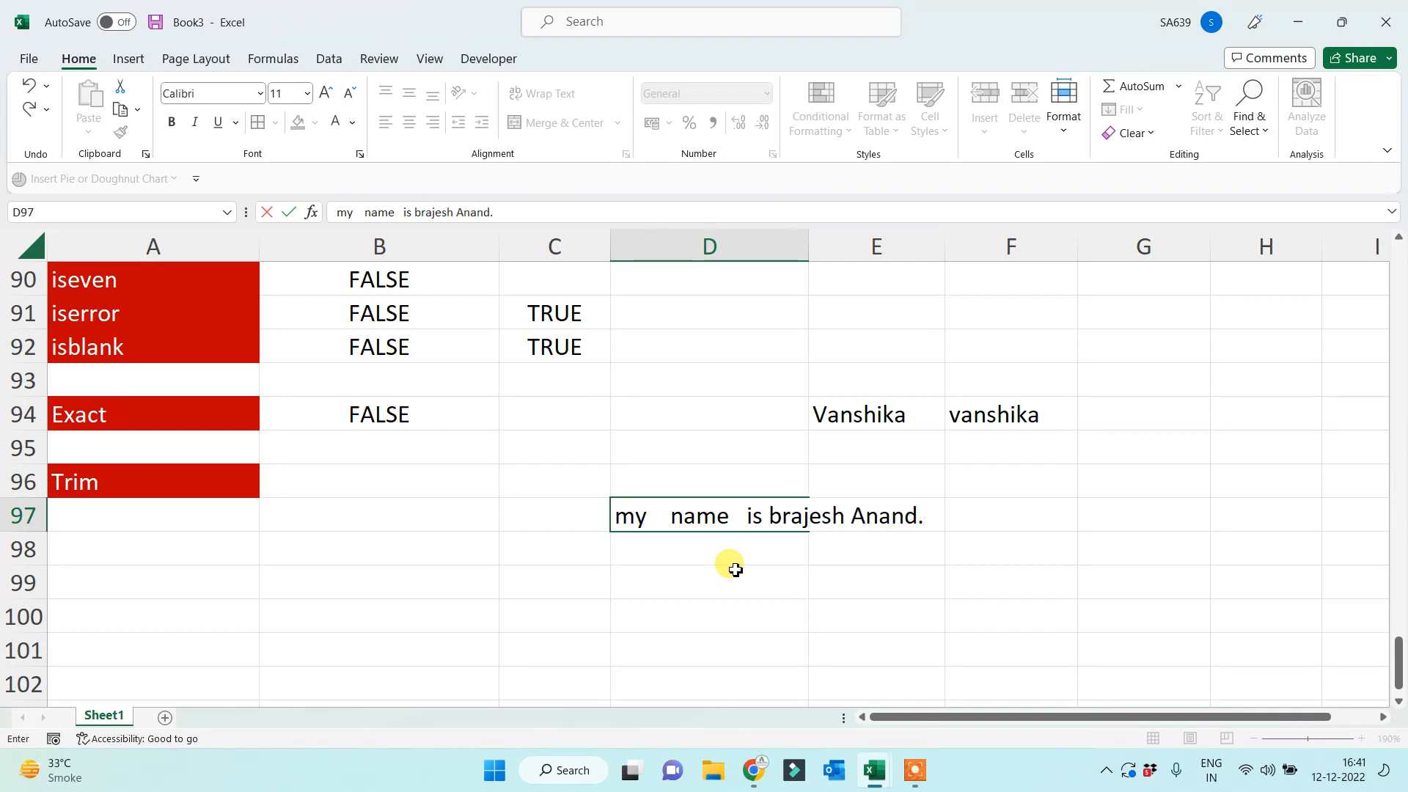
pyautogui.press('Return')
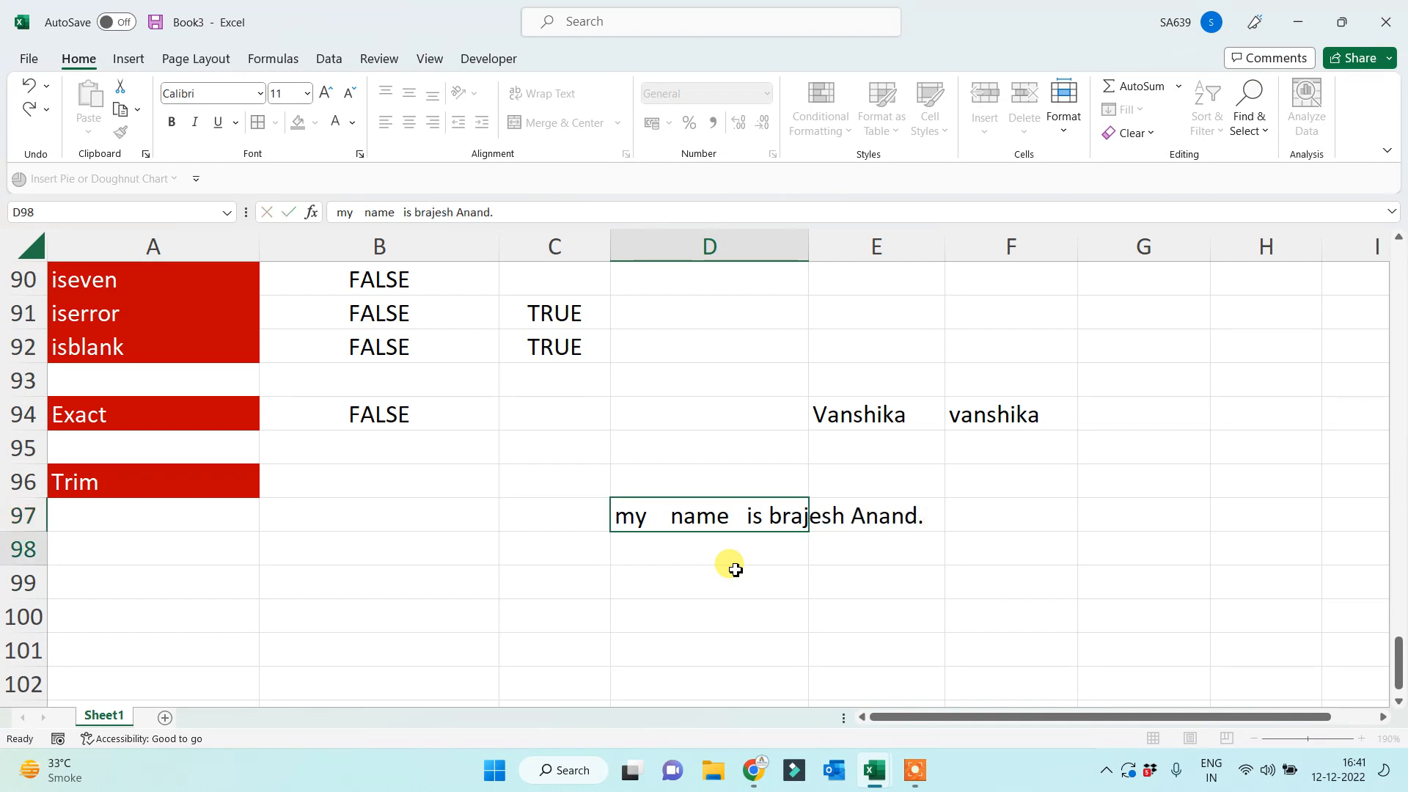
pyautogui.doubleClick(809, 242)
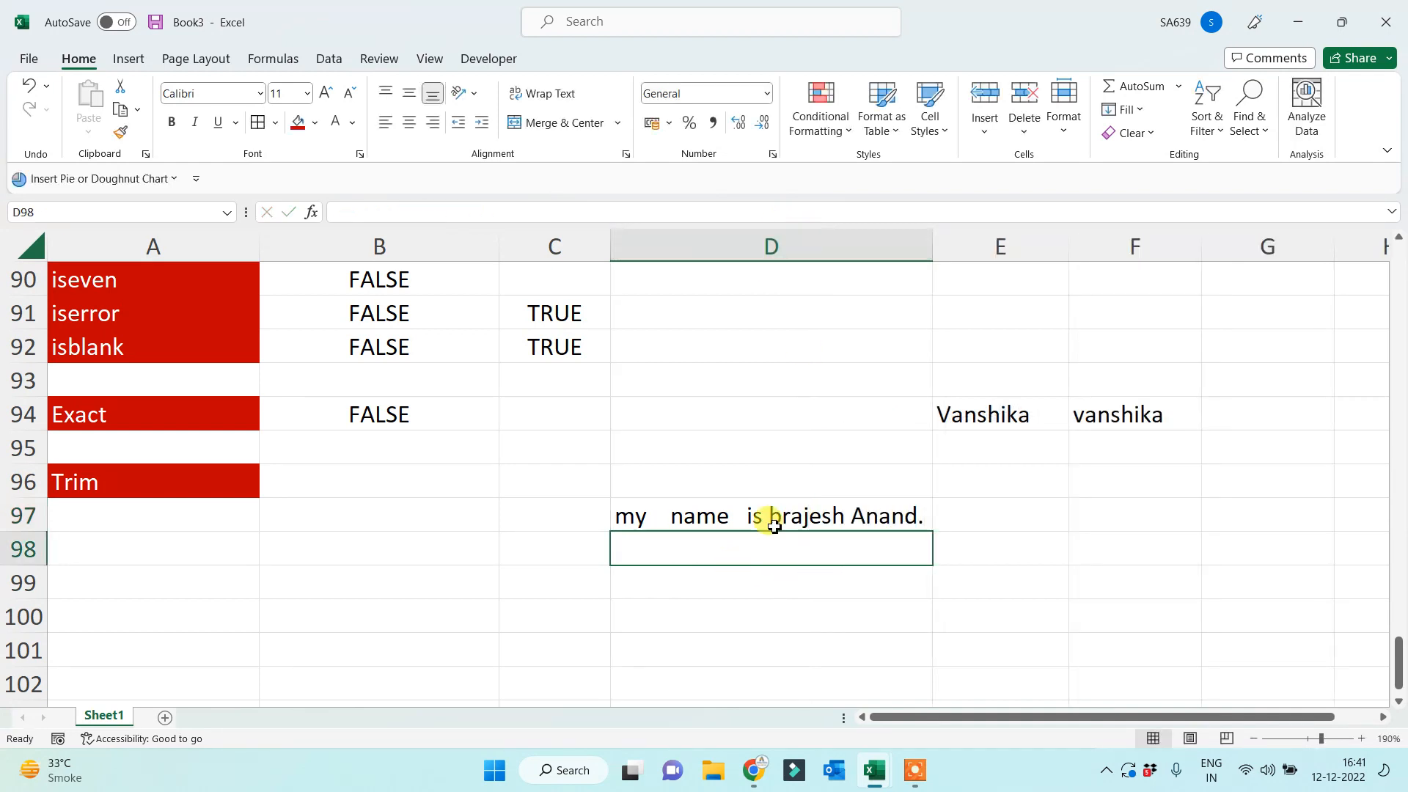
pyautogui.click(680, 515)
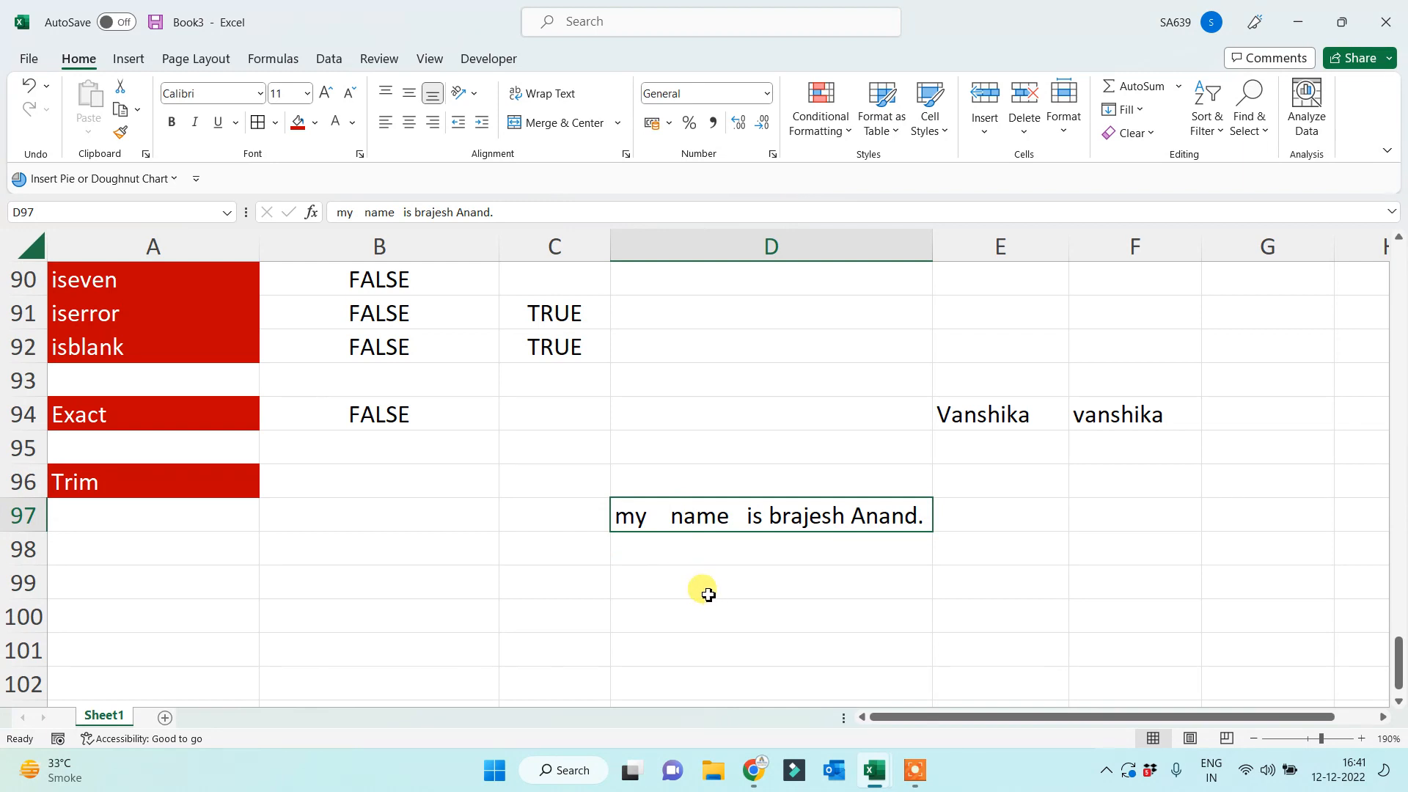
pyautogui.click(669, 576)
pyautogui.click(394, 524)
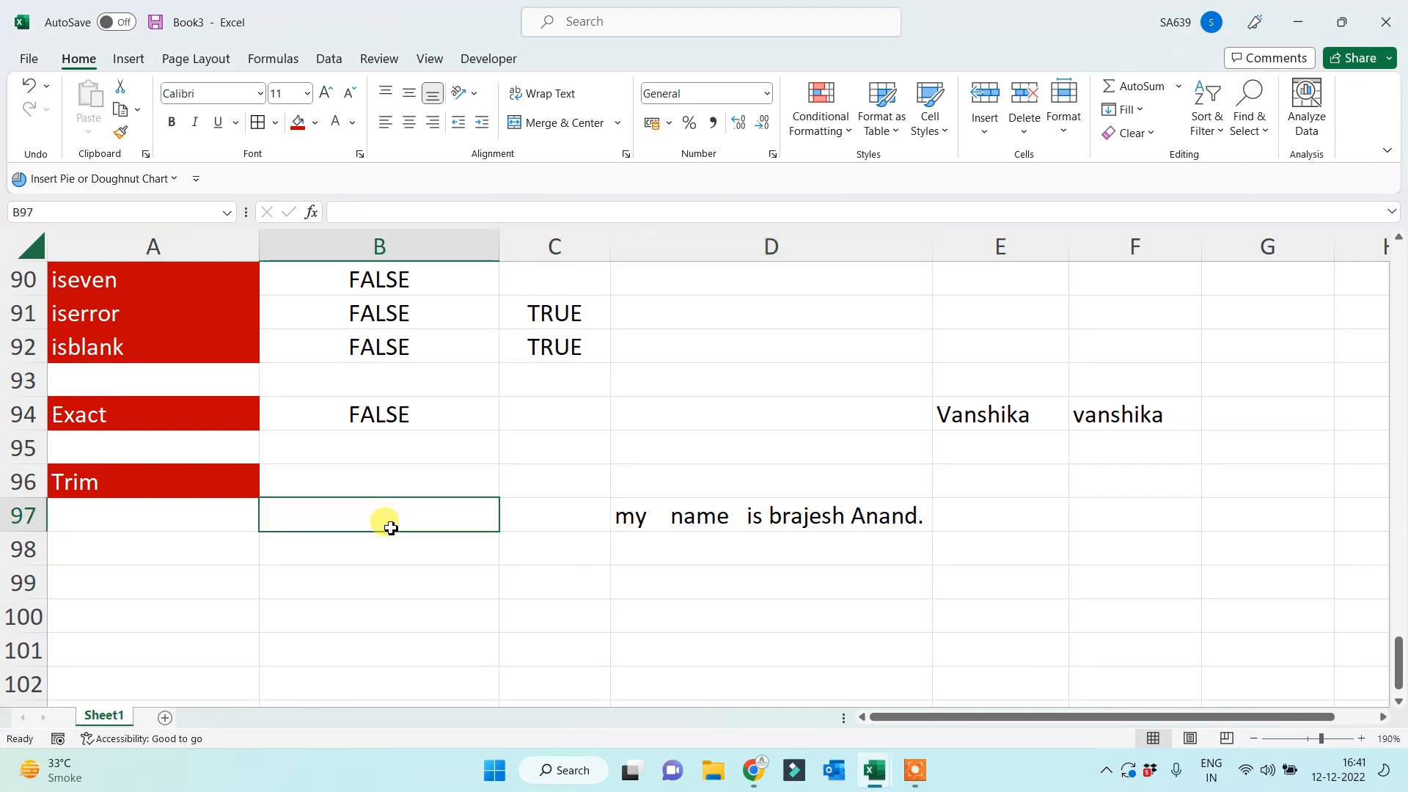
# Enter =TRIM(D97) in B97 and drag column B wider to fit the trimmed sentence.
pyautogui.write('=trim(')
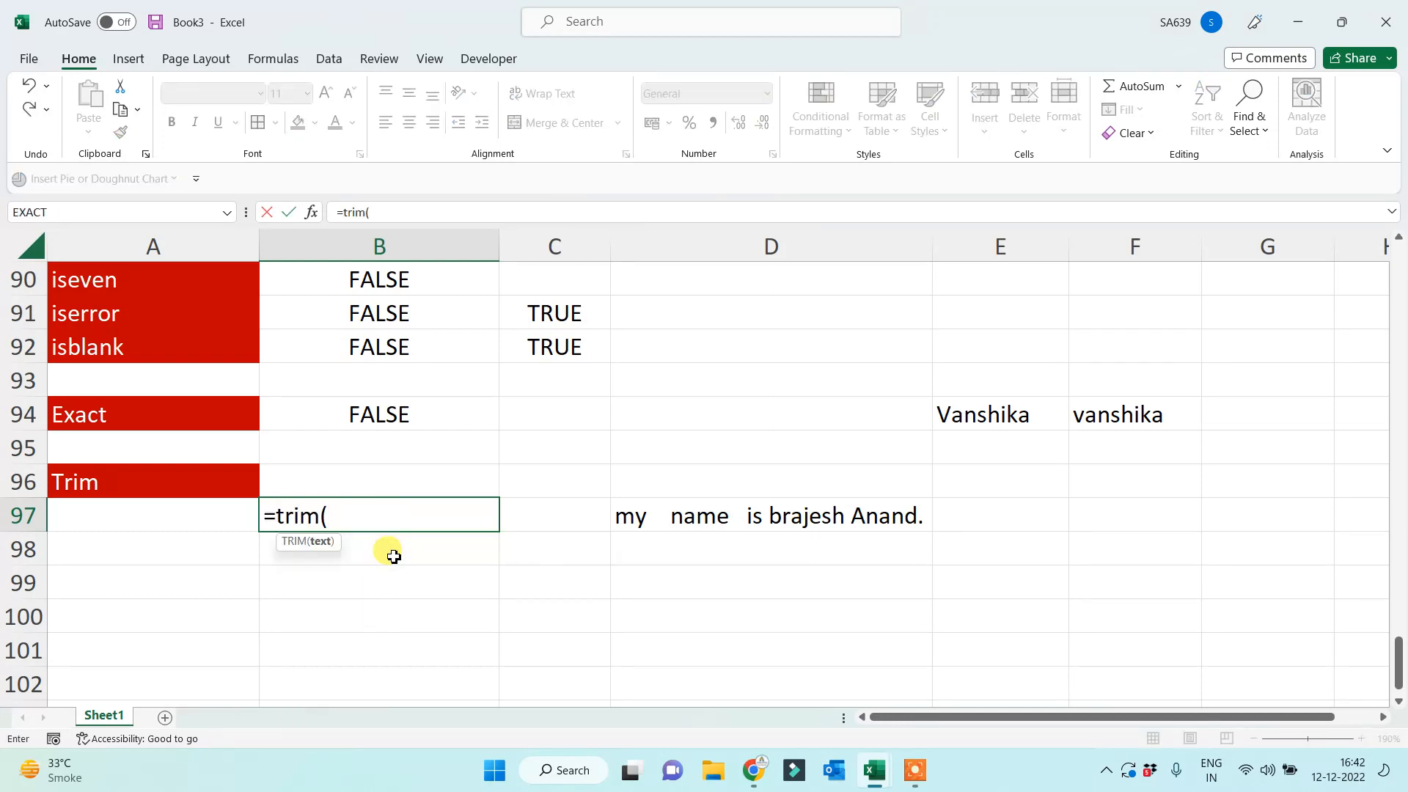
pyautogui.click(683, 514)
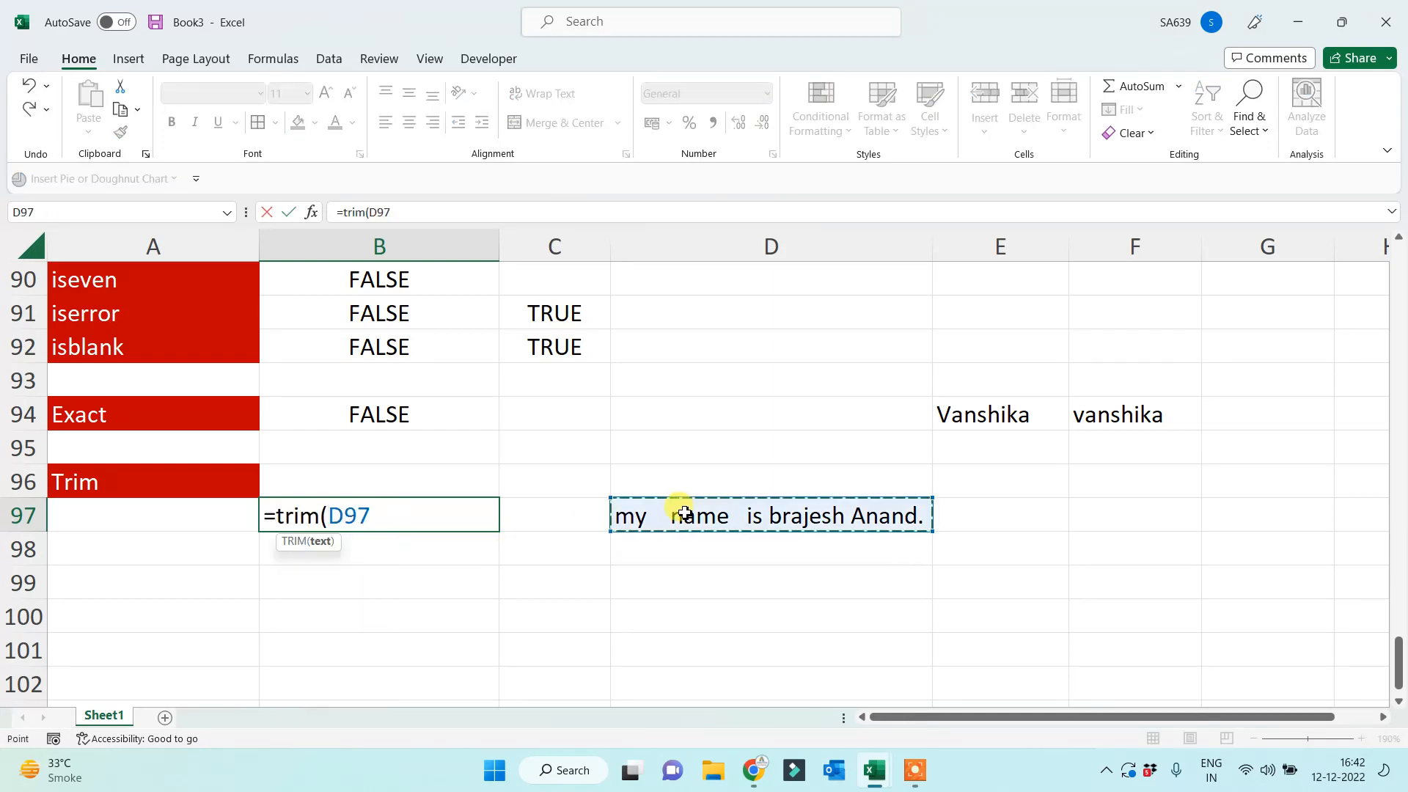
pyautogui.press('Return')
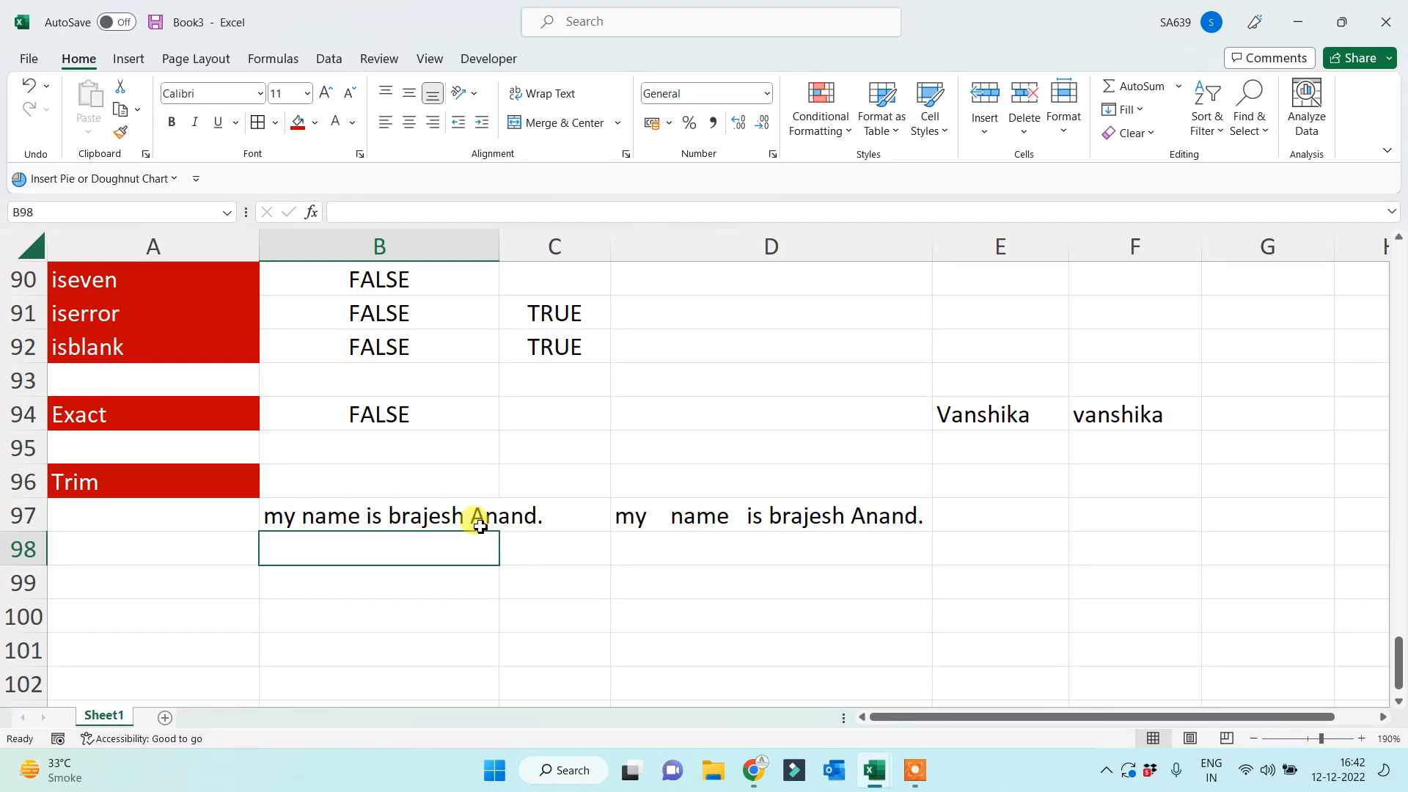
pyautogui.click(490, 524)
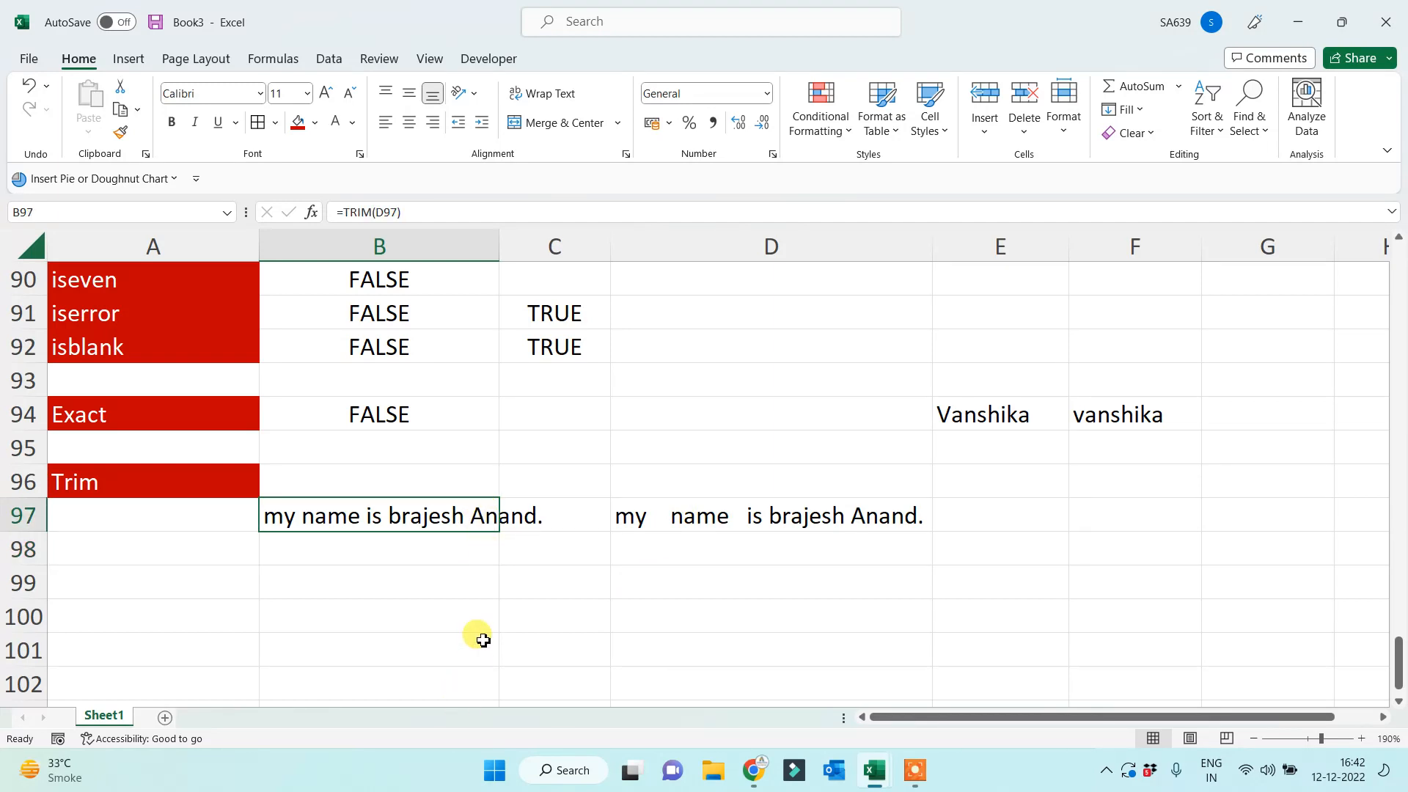
pyautogui.moveTo(499, 246); pyautogui.dragTo(672, 245)
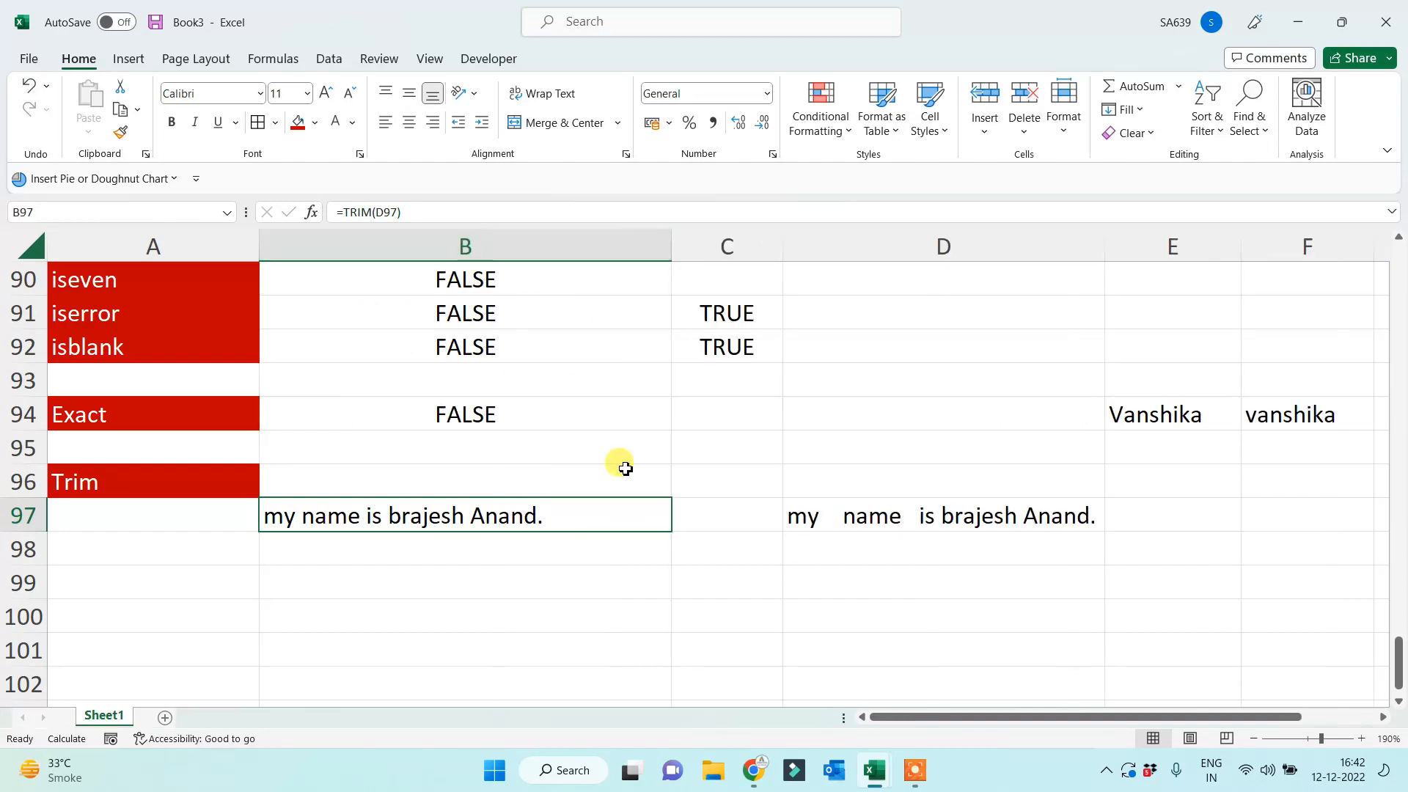
pyautogui.click(845, 511)
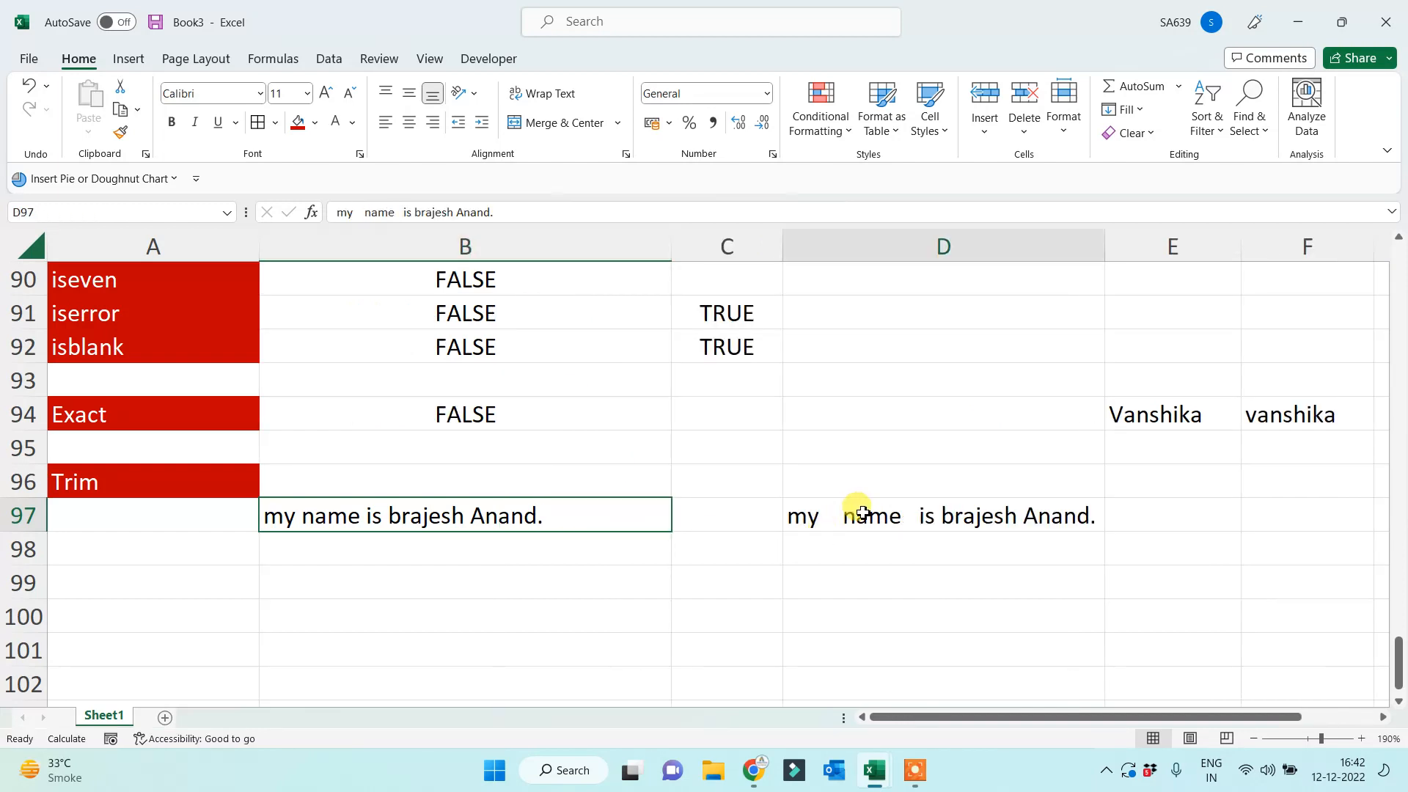
pyautogui.click(420, 532)
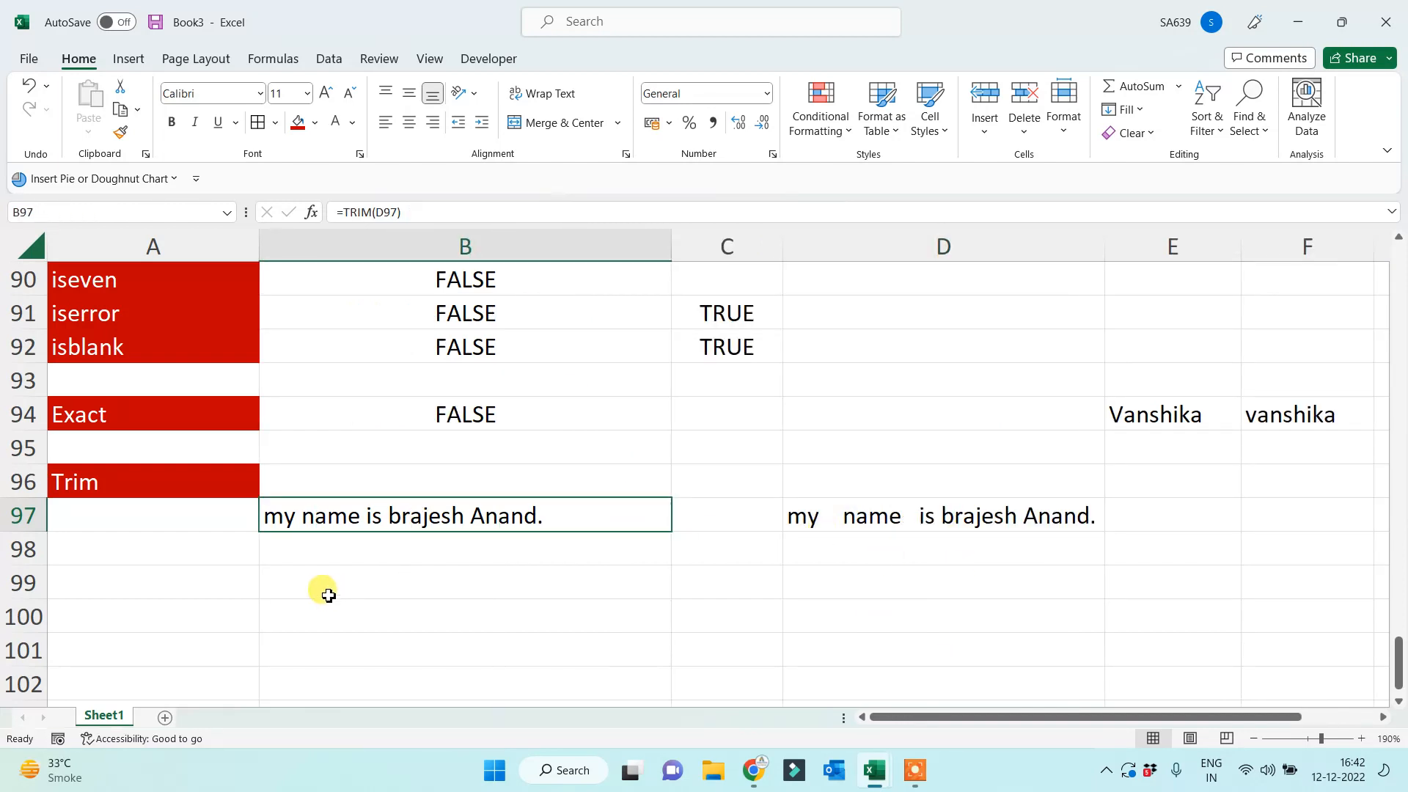
pyautogui.click(137, 484)
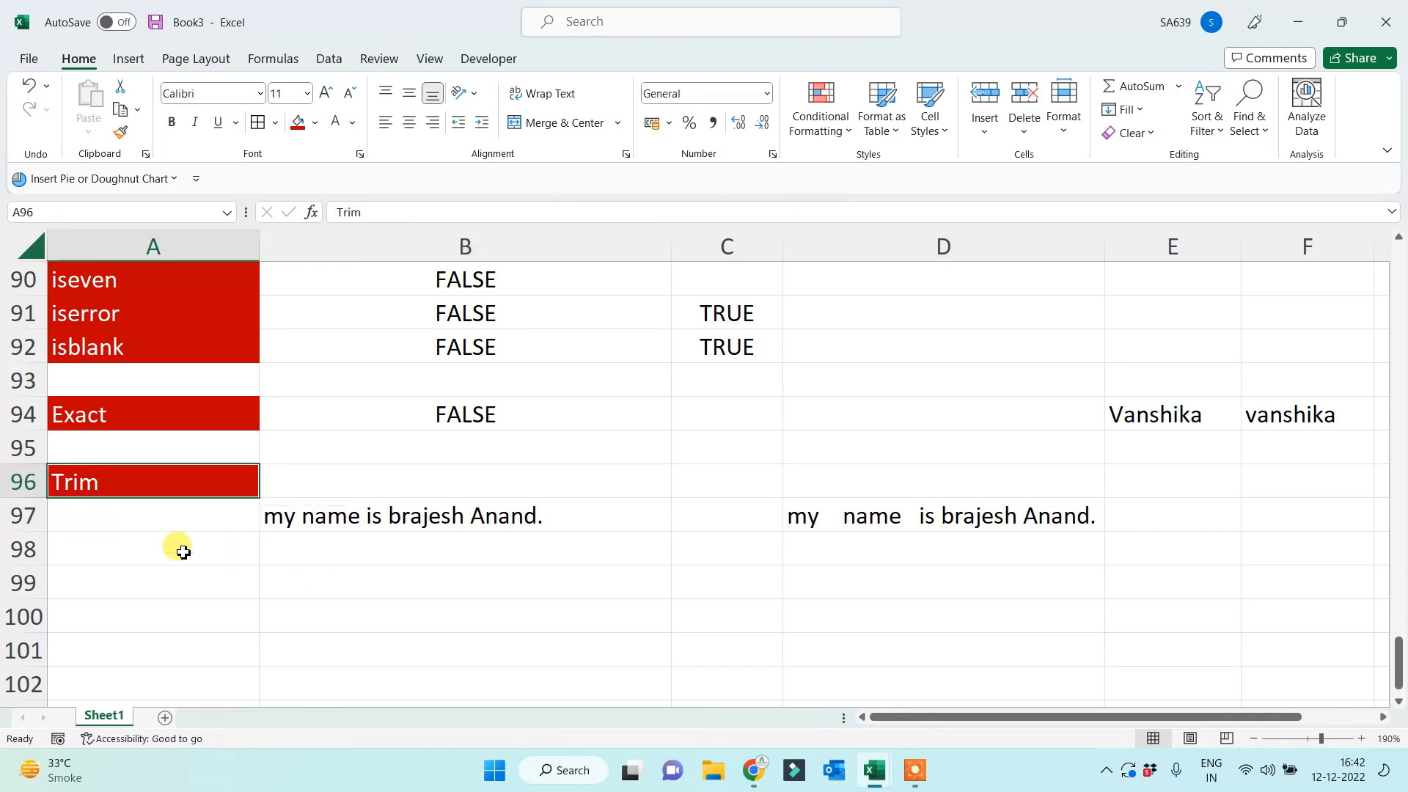
pyautogui.click(129, 251)
pyautogui.click(844, 629)
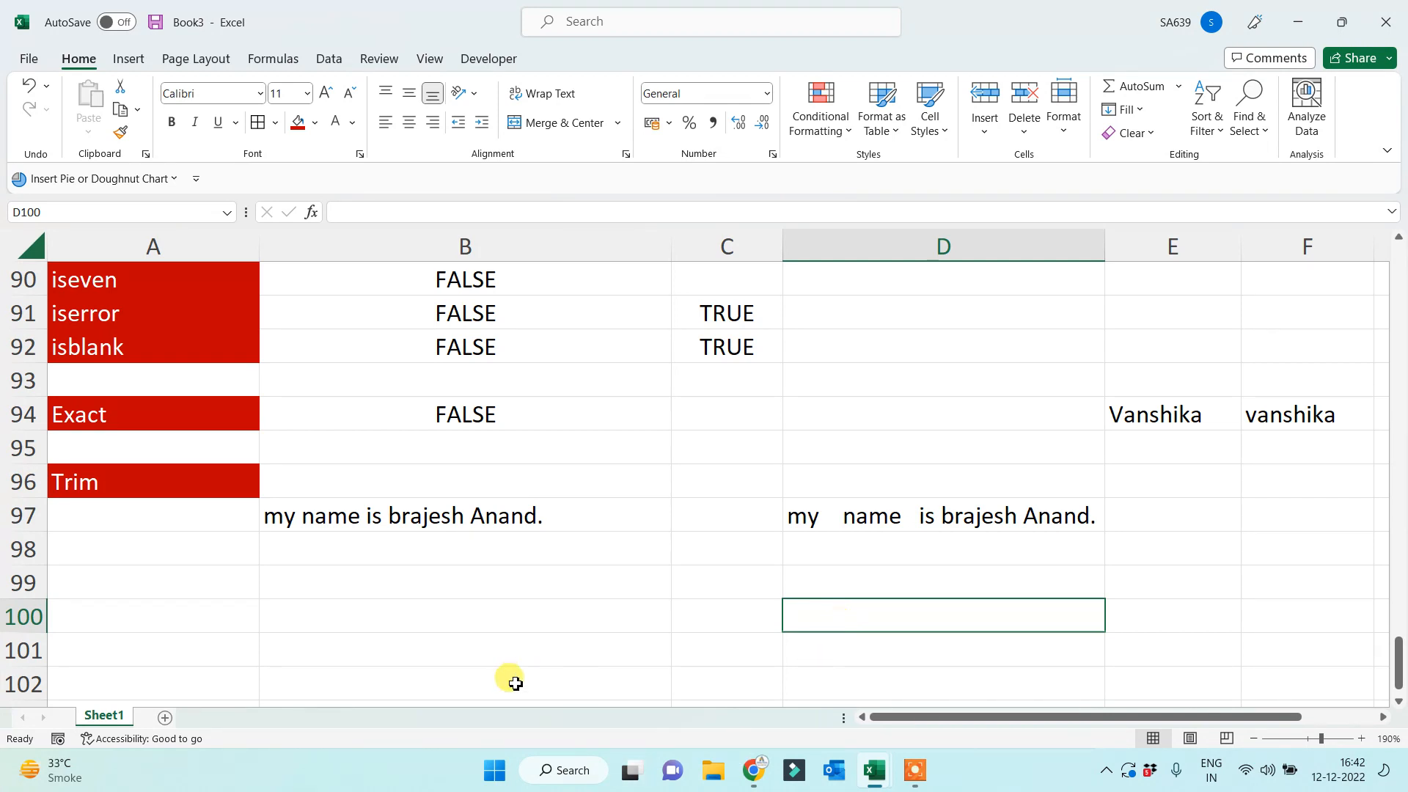
# Type Large, Small and Rank into A100, A101 and A102.
pyautogui.scroll(-1, 279, 649)
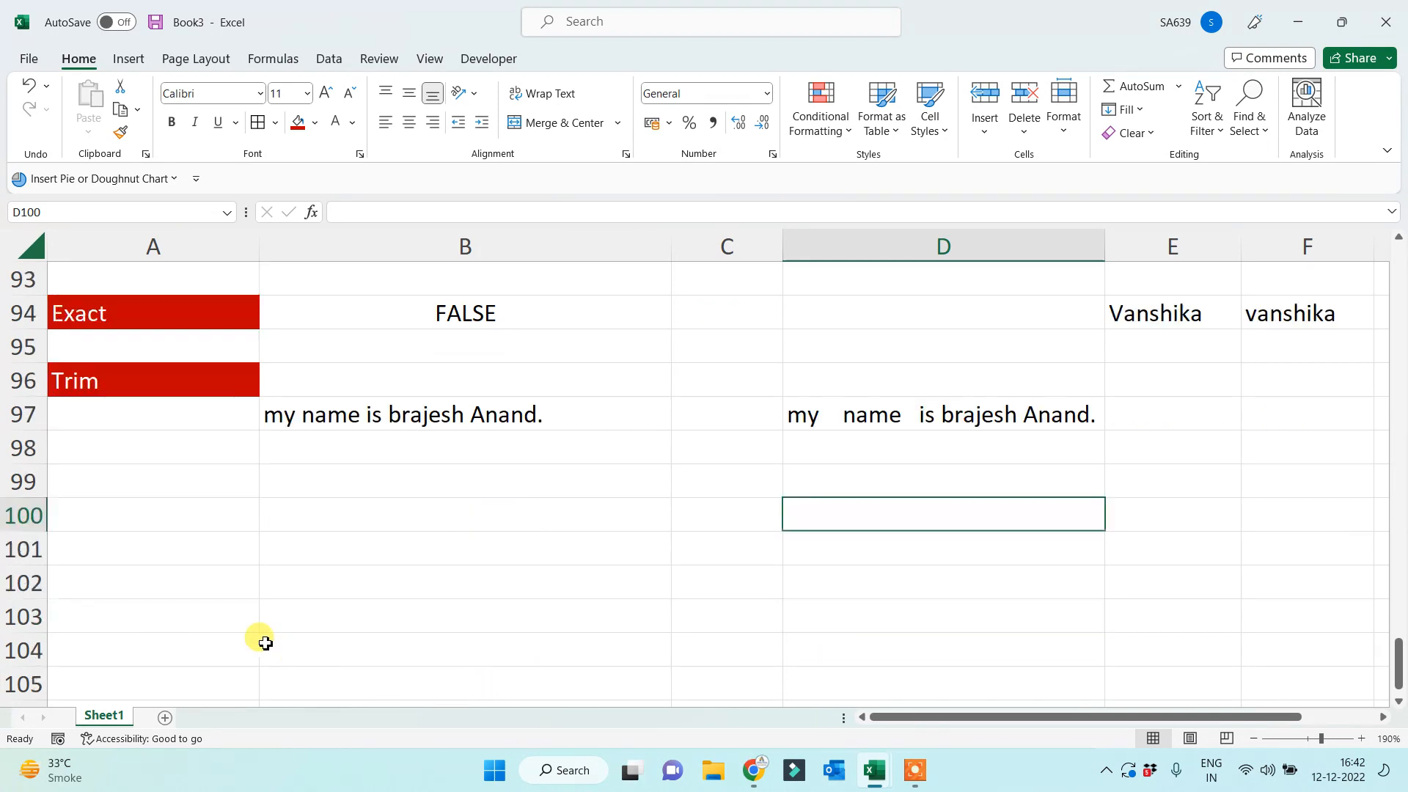
pyautogui.click(154, 515)
pyautogui.write('Larg')
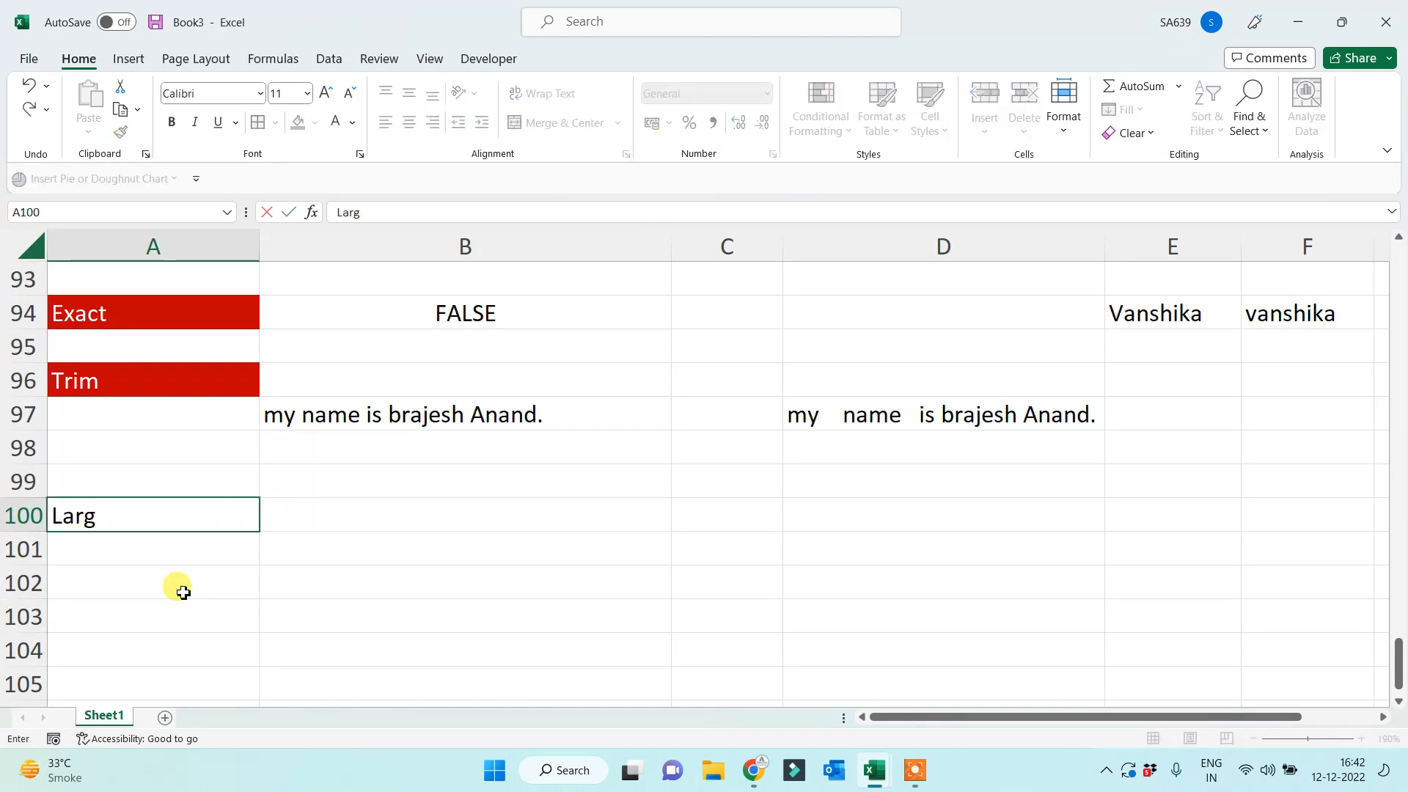
pyautogui.write('e')
pyautogui.press('Return')
pyautogui.write('Small')
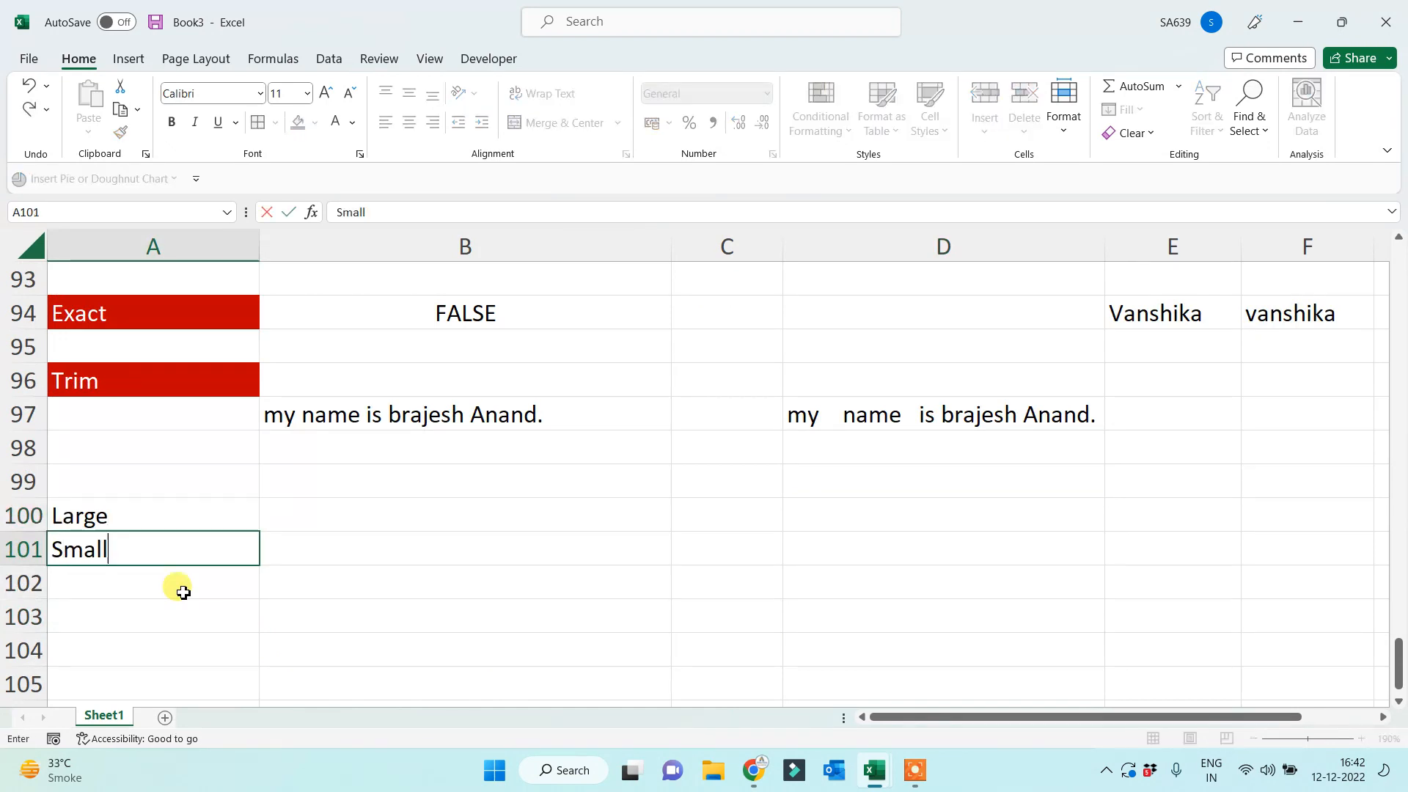
pyautogui.press('Return')
pyautogui.write('Rank')
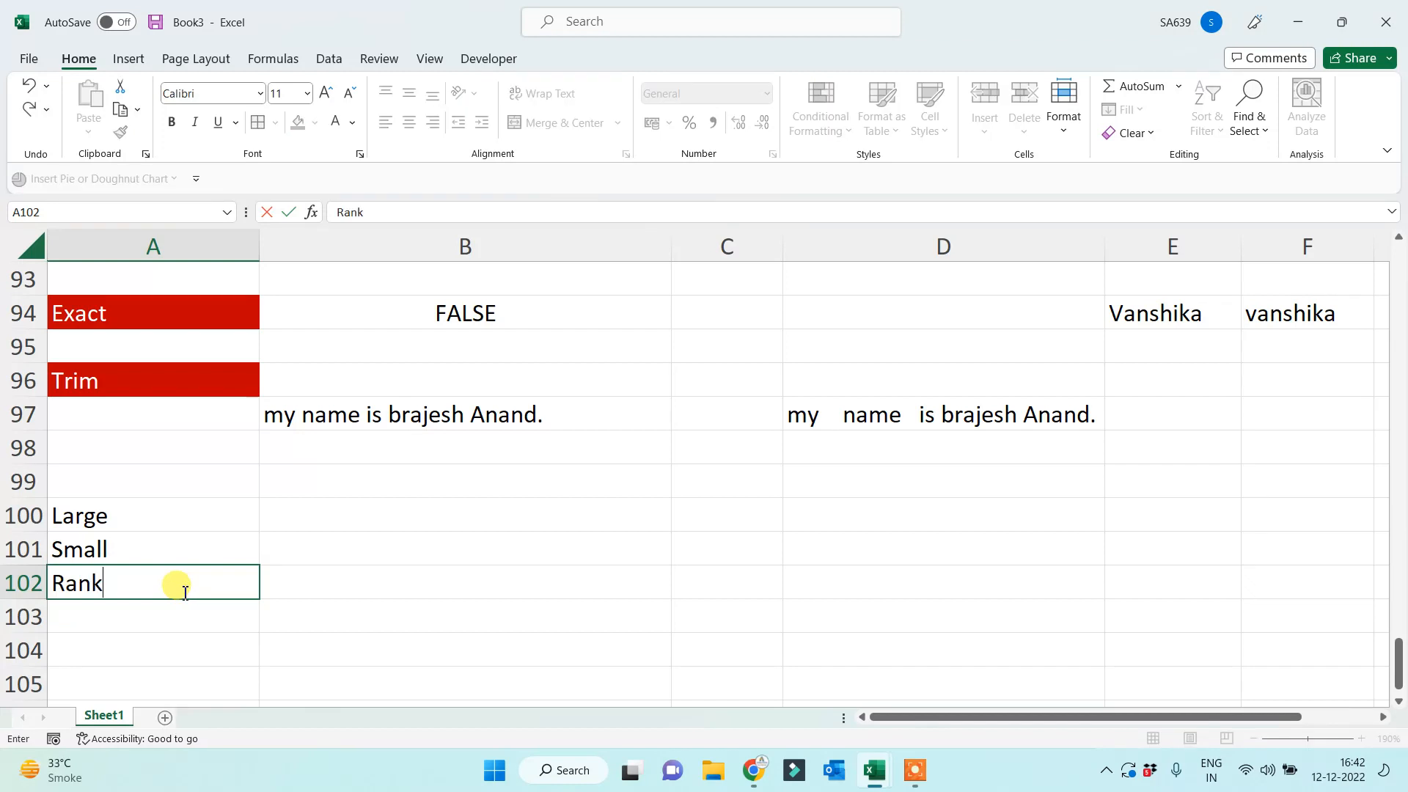
pyautogui.press('Return')
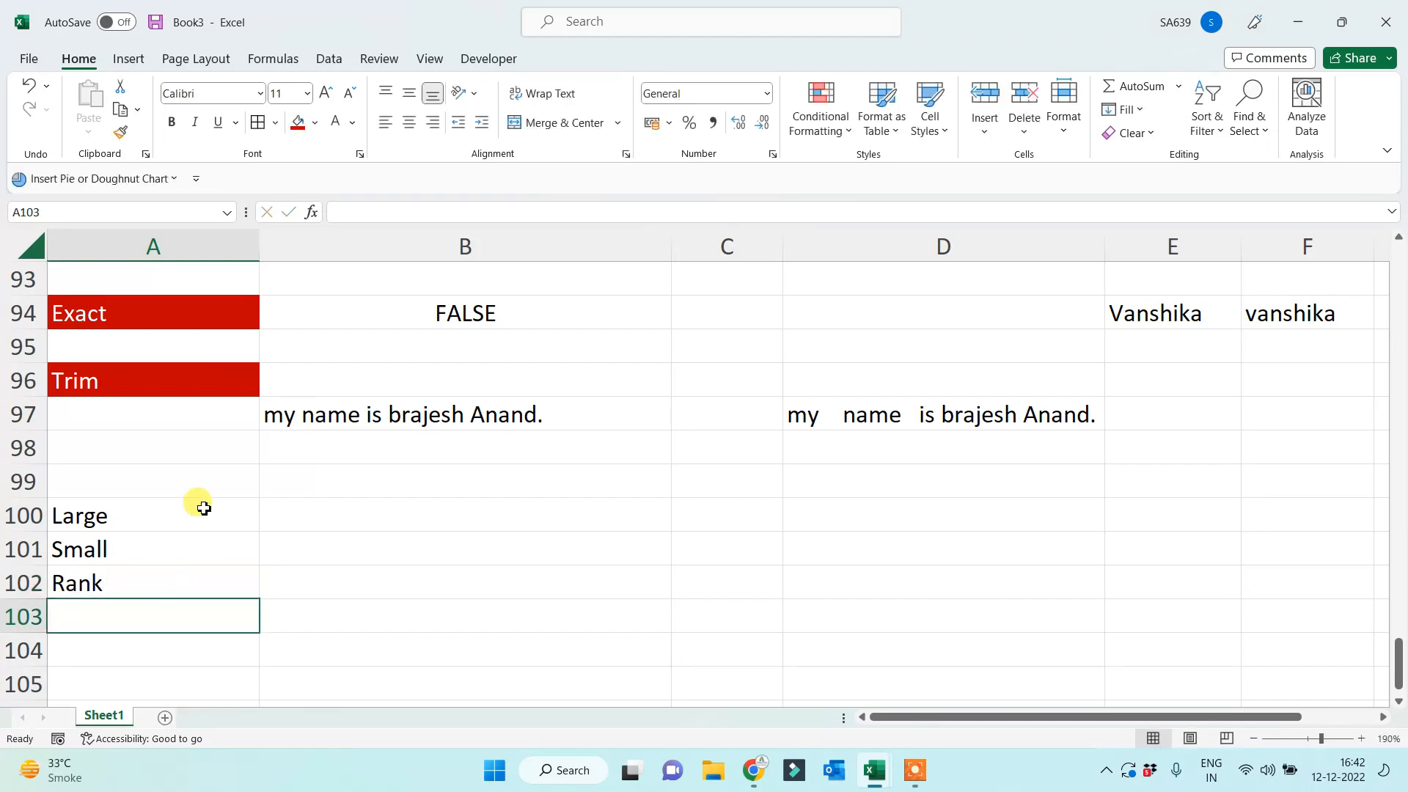
# Give the A100:A102 labels a red fill.
pyautogui.moveTo(189, 508); pyautogui.dragTo(184, 578)
pyautogui.click(299, 122)
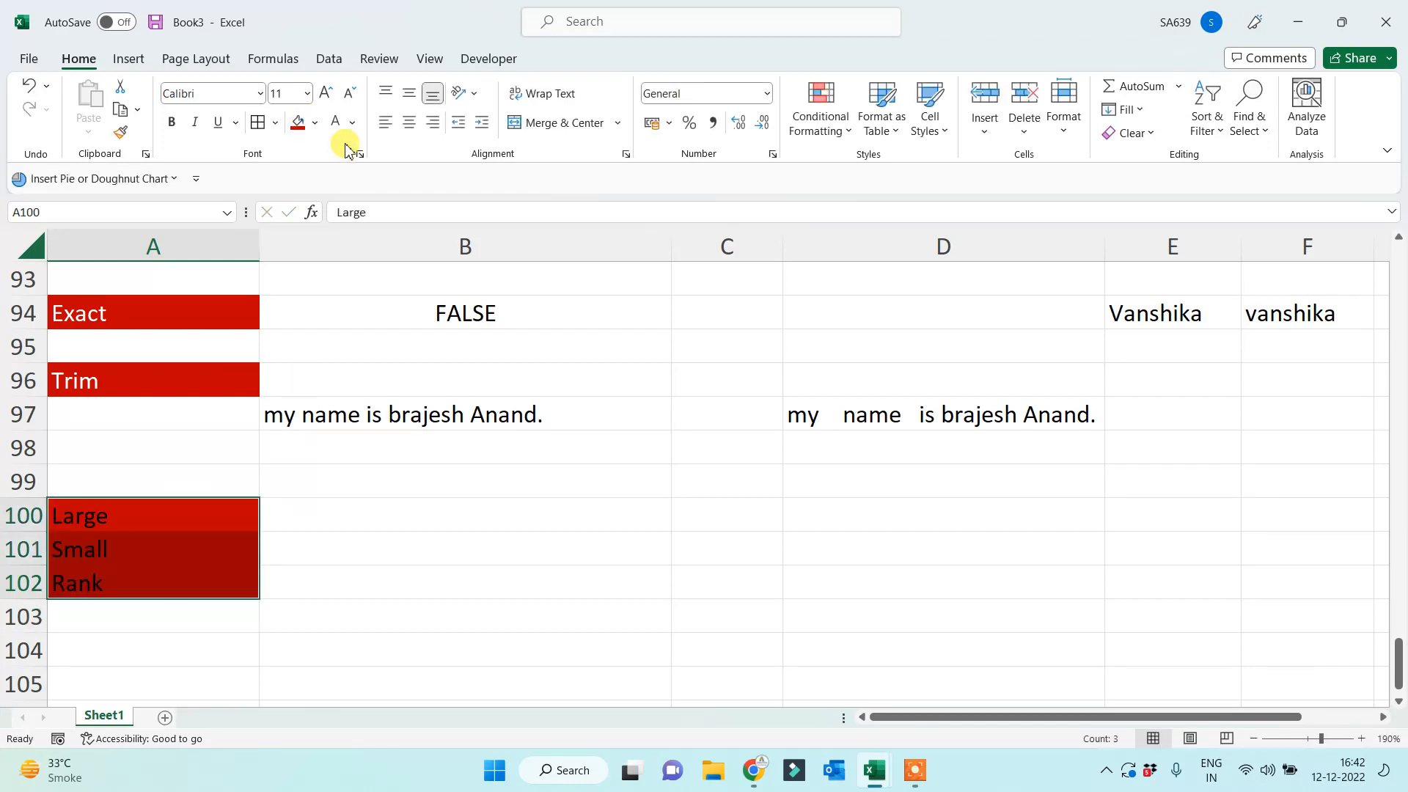
pyautogui.click(470, 550)
pyautogui.scroll(-1, 513, 552)
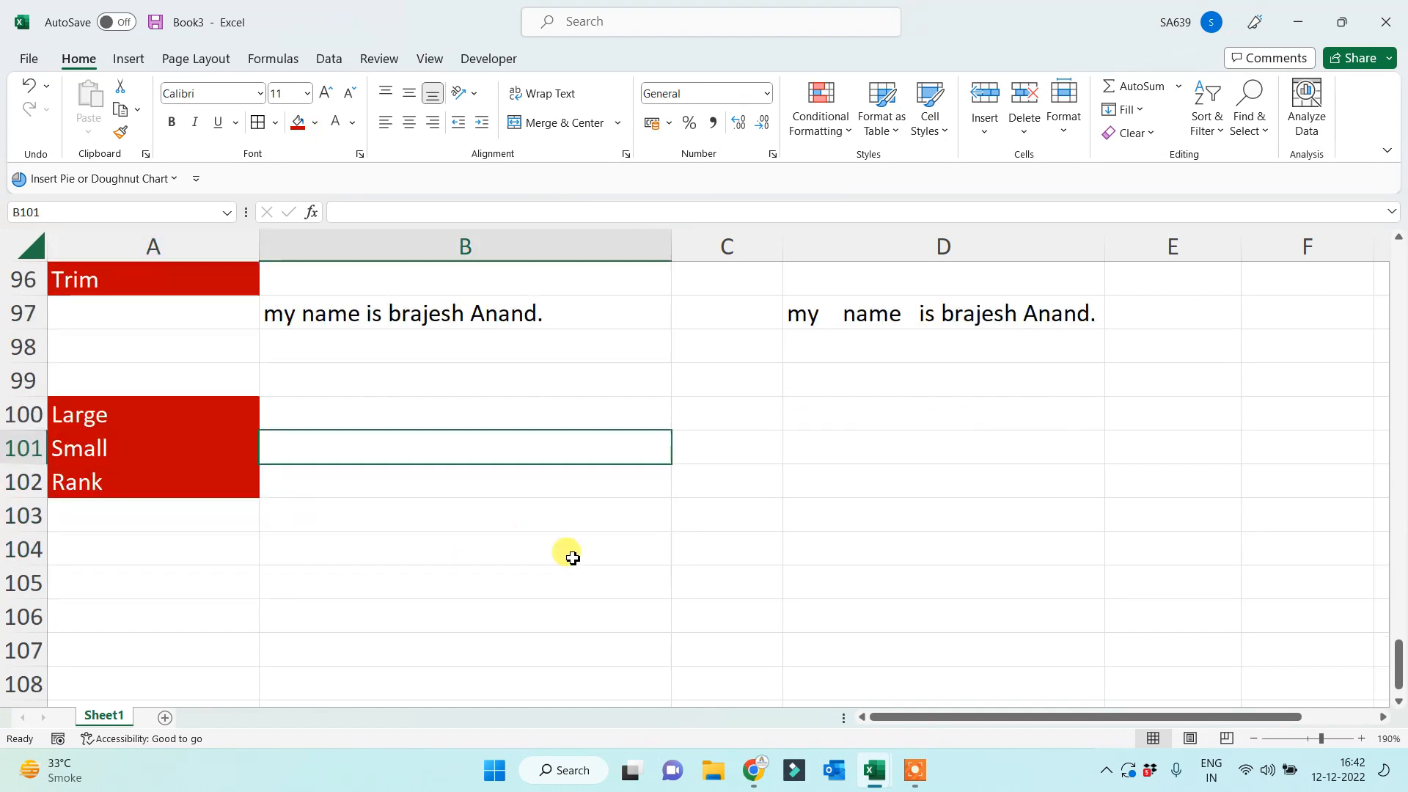
pyautogui.click(614, 553)
pyautogui.scroll(-1, 726, 572)
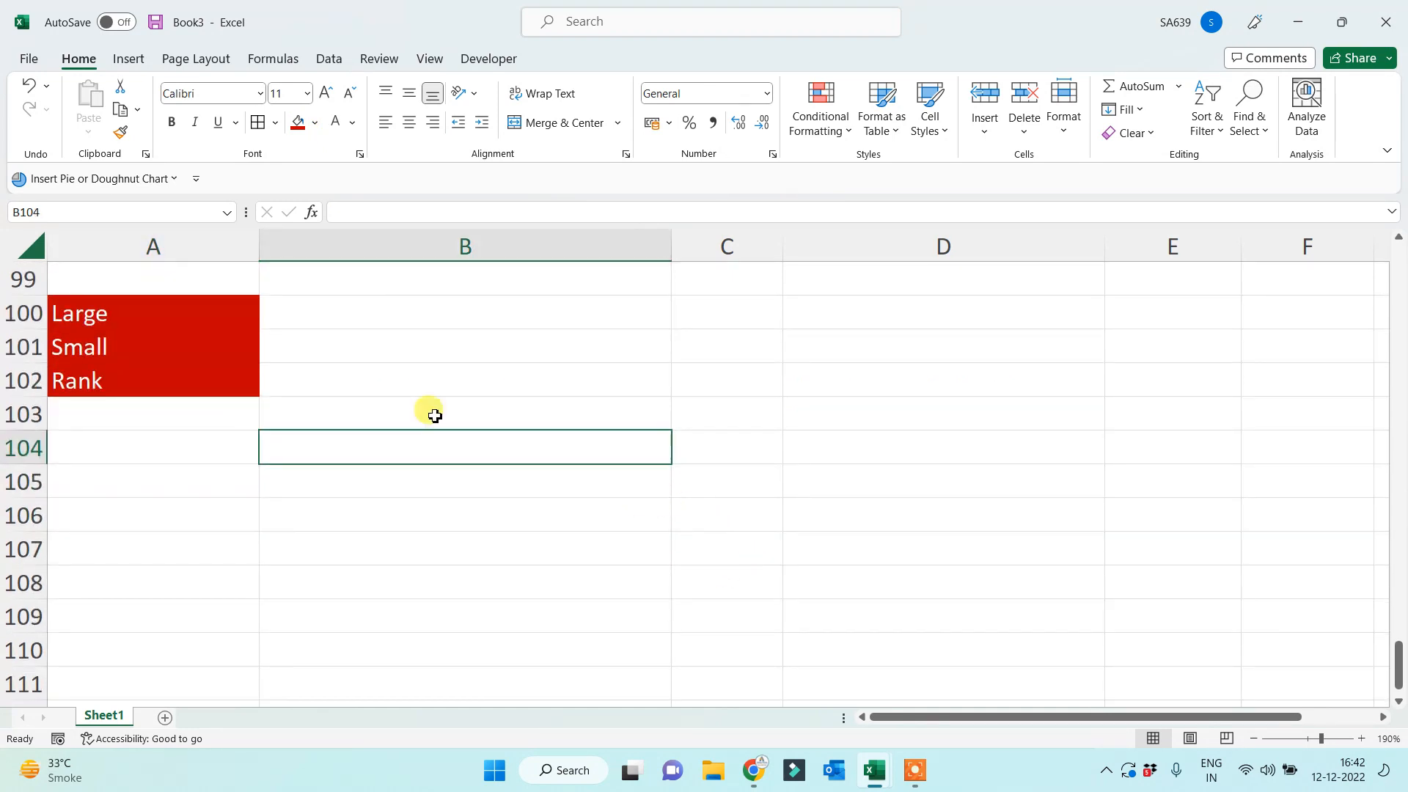
# Copy the Large, Small and Rank labels into A1:A3 of a newly added Sheet2.
pyautogui.moveTo(147, 305); pyautogui.dragTo(147, 374)
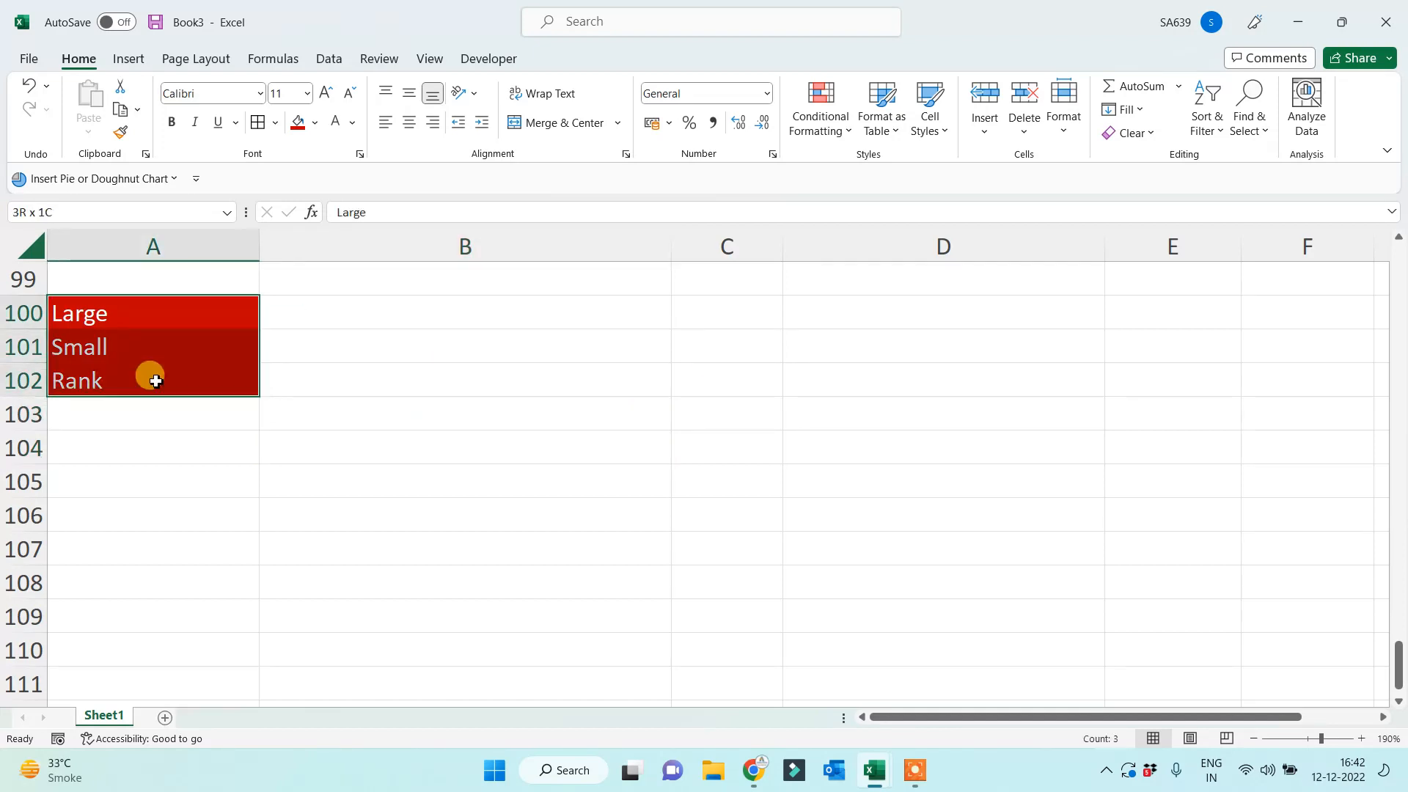
pyautogui.hotkey('ctrl', 'c')
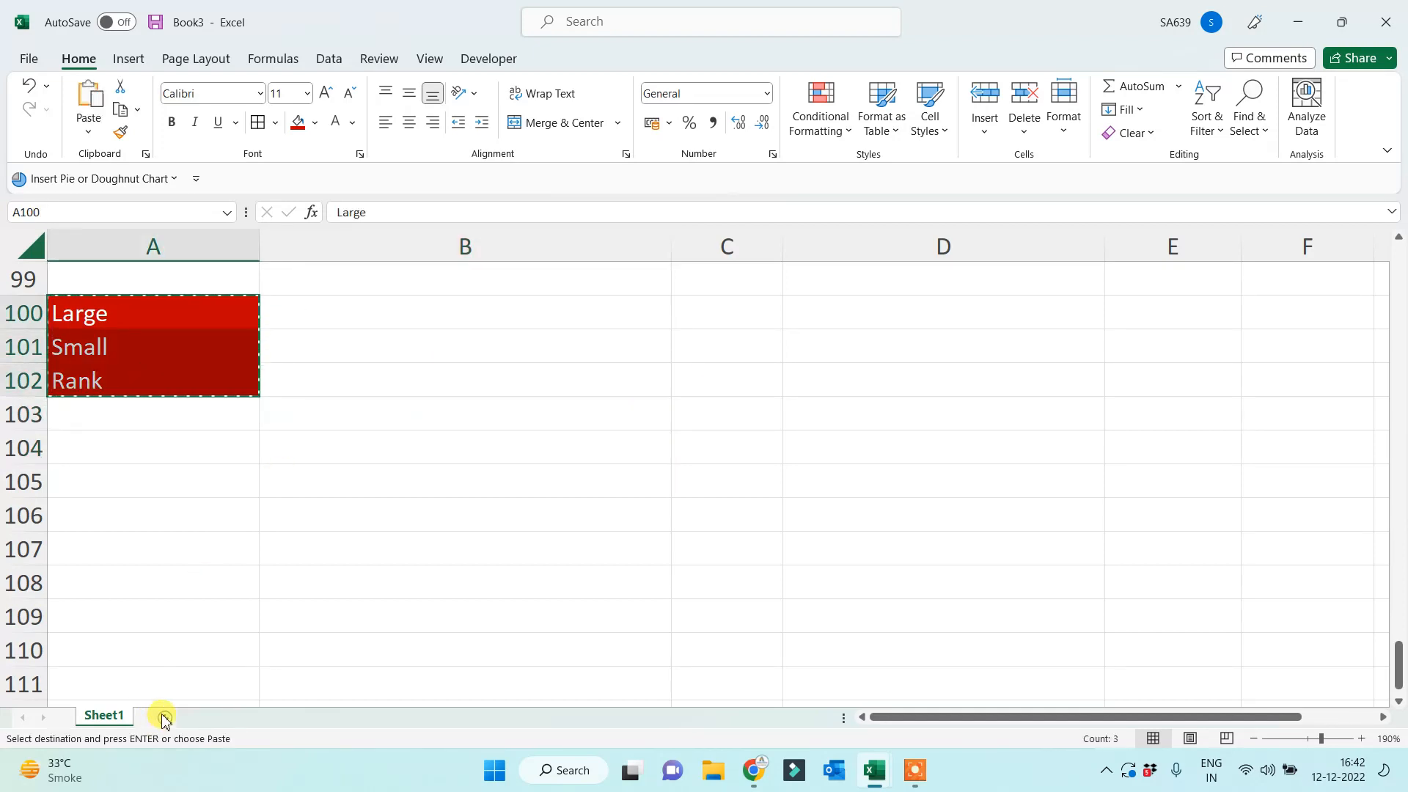
pyautogui.click(164, 717)
pyautogui.hotkey('ctrl', 'v')
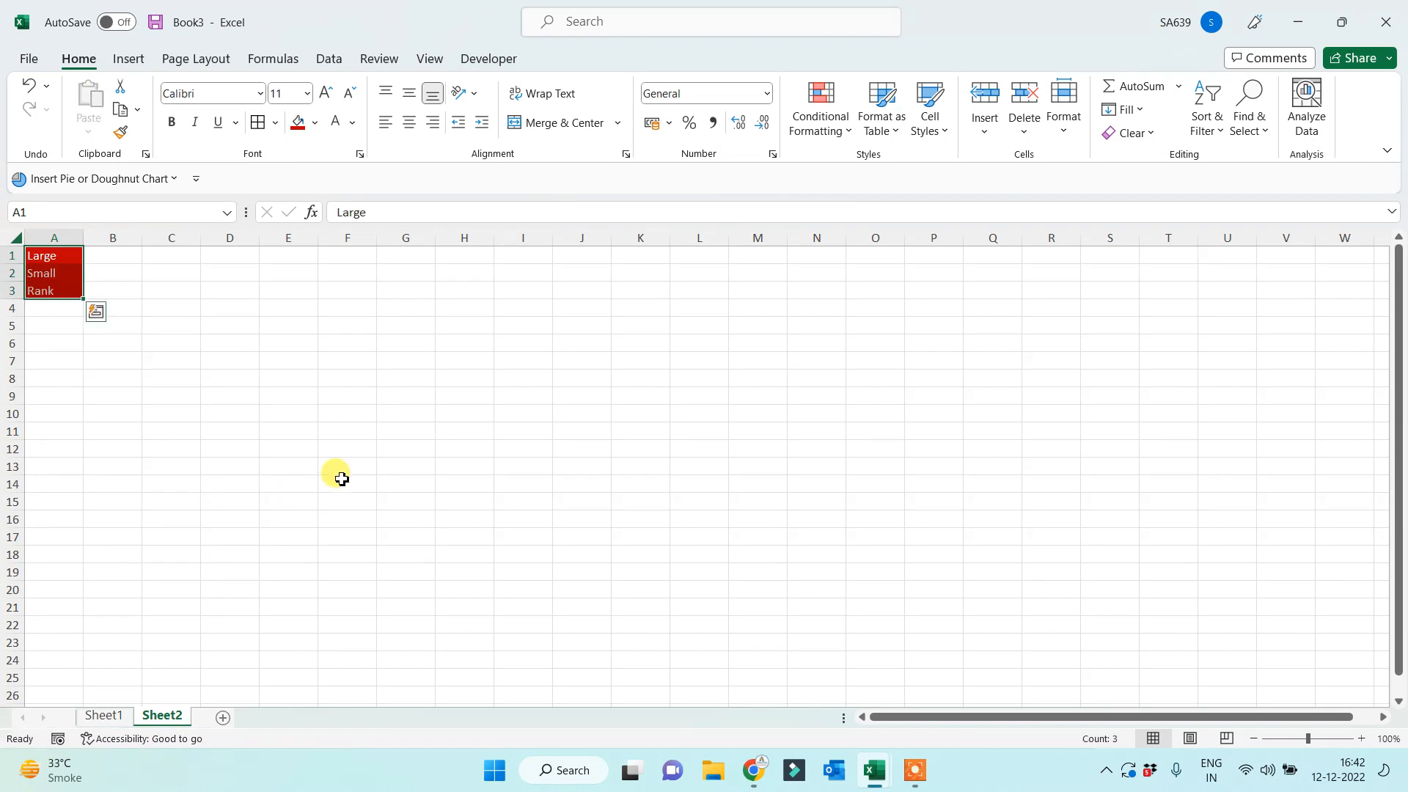
pyautogui.keyDown('ctrl'); pyautogui.scroll(6, 337, 475); pyautogui.keyUp('ctrl')
pyautogui.click(553, 425)
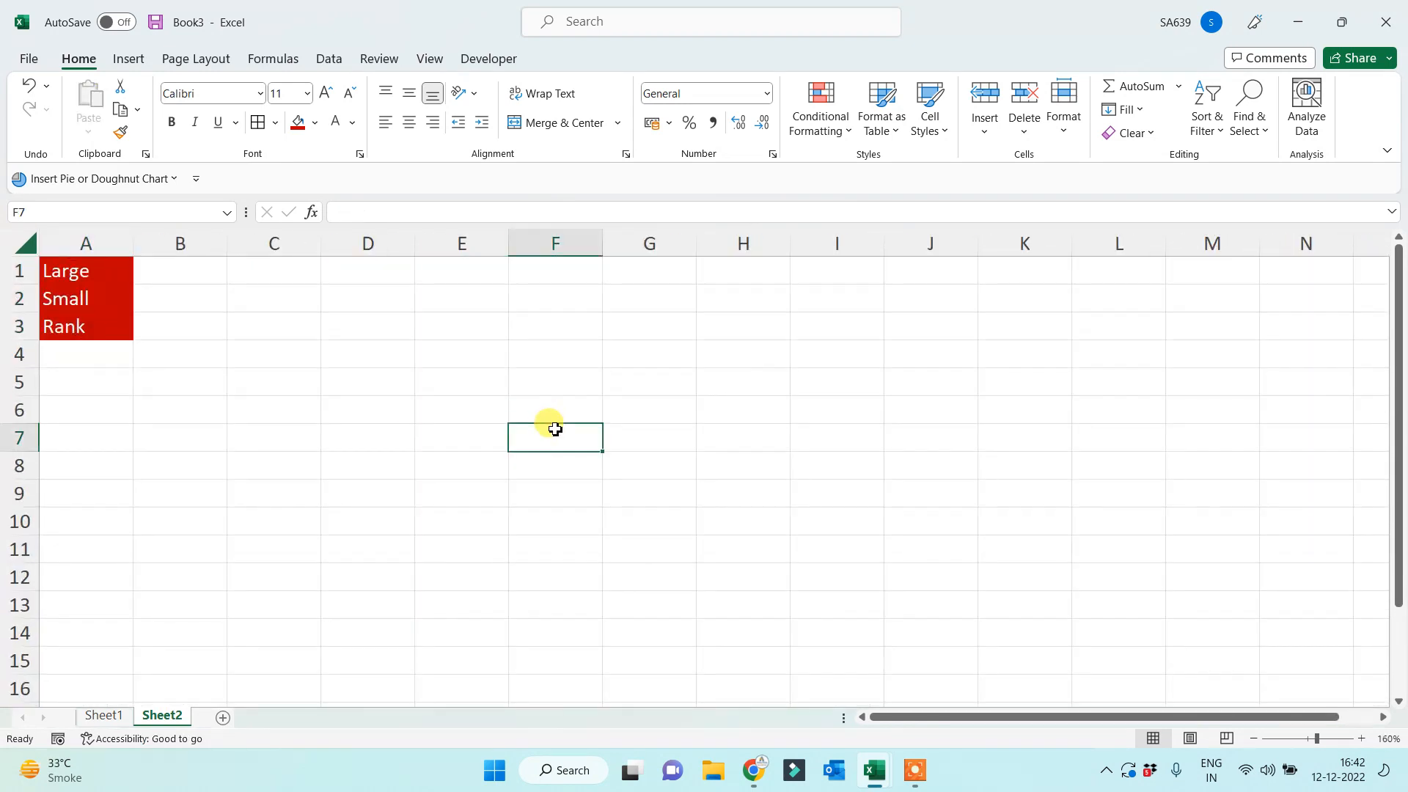
pyautogui.click(569, 304)
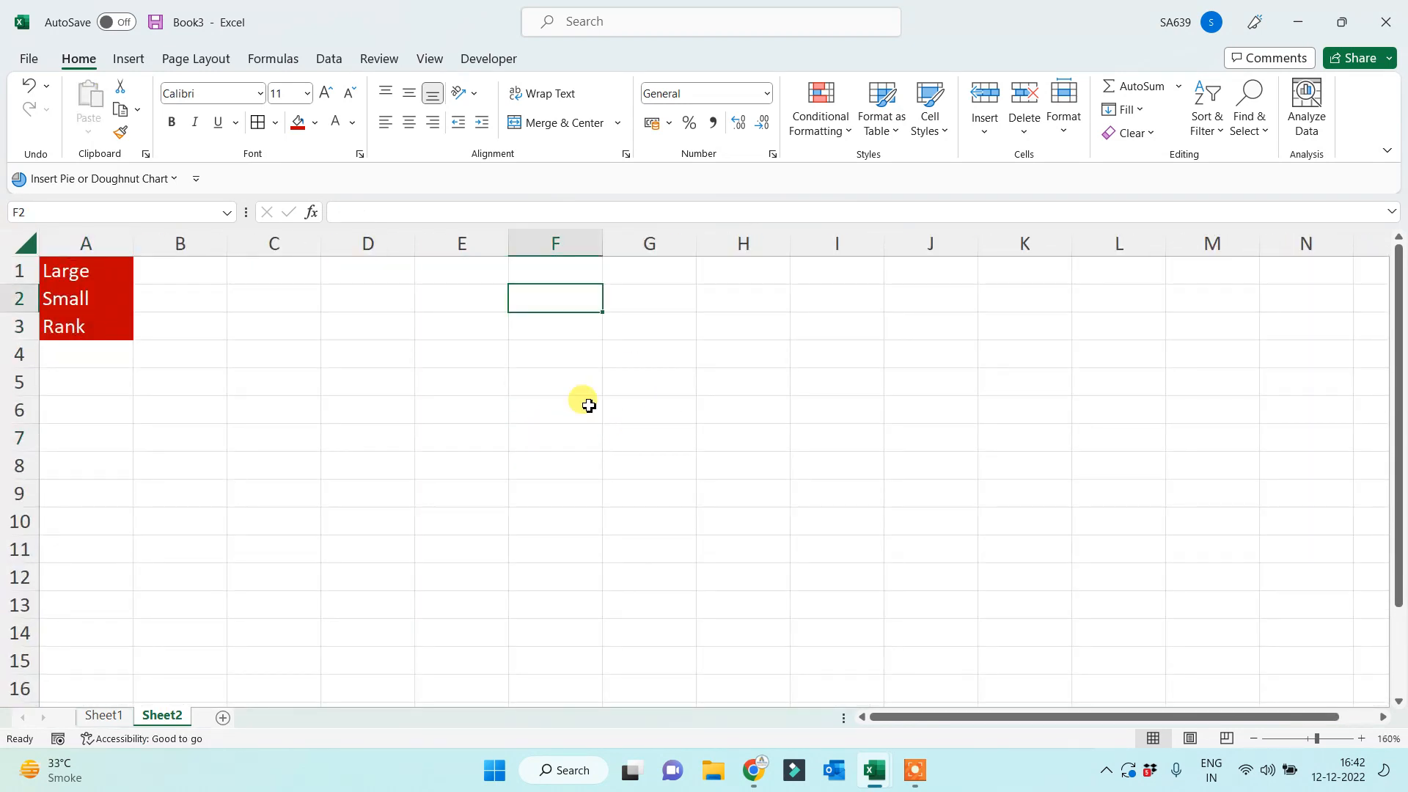
# Enter =RANDBETWEEN(1,100000) in F2, redoing an initial #NAME? entry.
pyautogui.write('=rand')
pyautogui.press('Right')
pyautogui.press('Right')
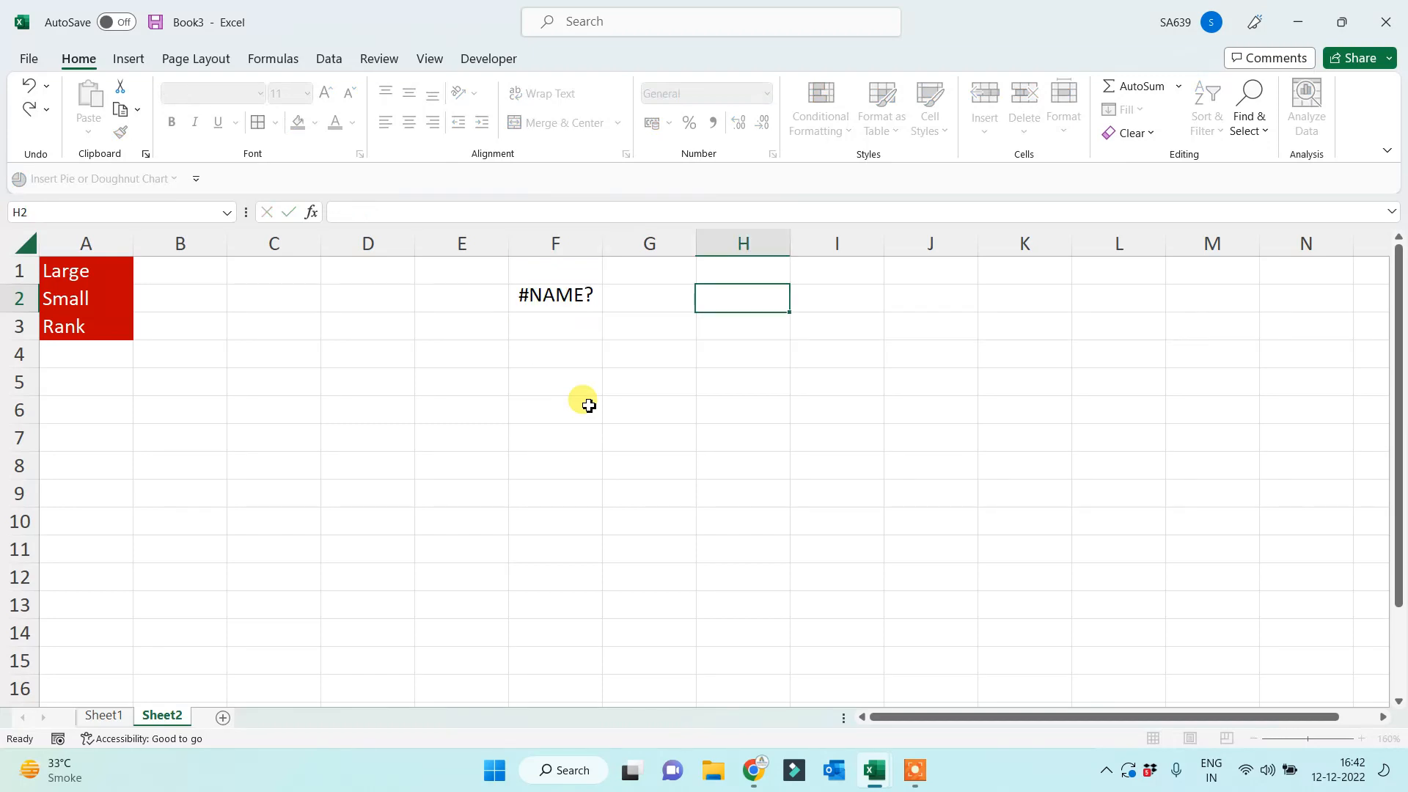
pyautogui.press('Left')
pyautogui.press('Left')
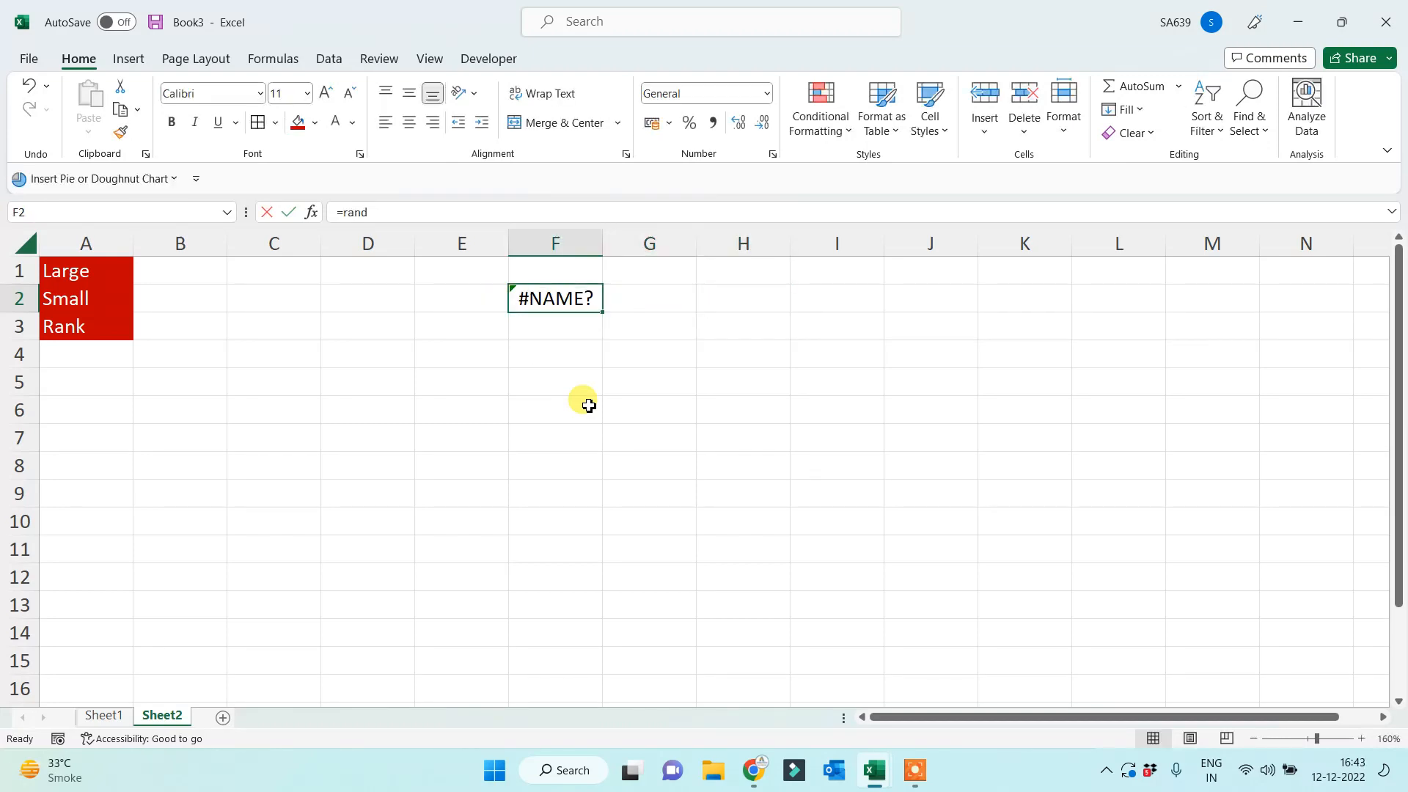
pyautogui.write('=rand')
pyautogui.press('Down')
pyautogui.press('Down')
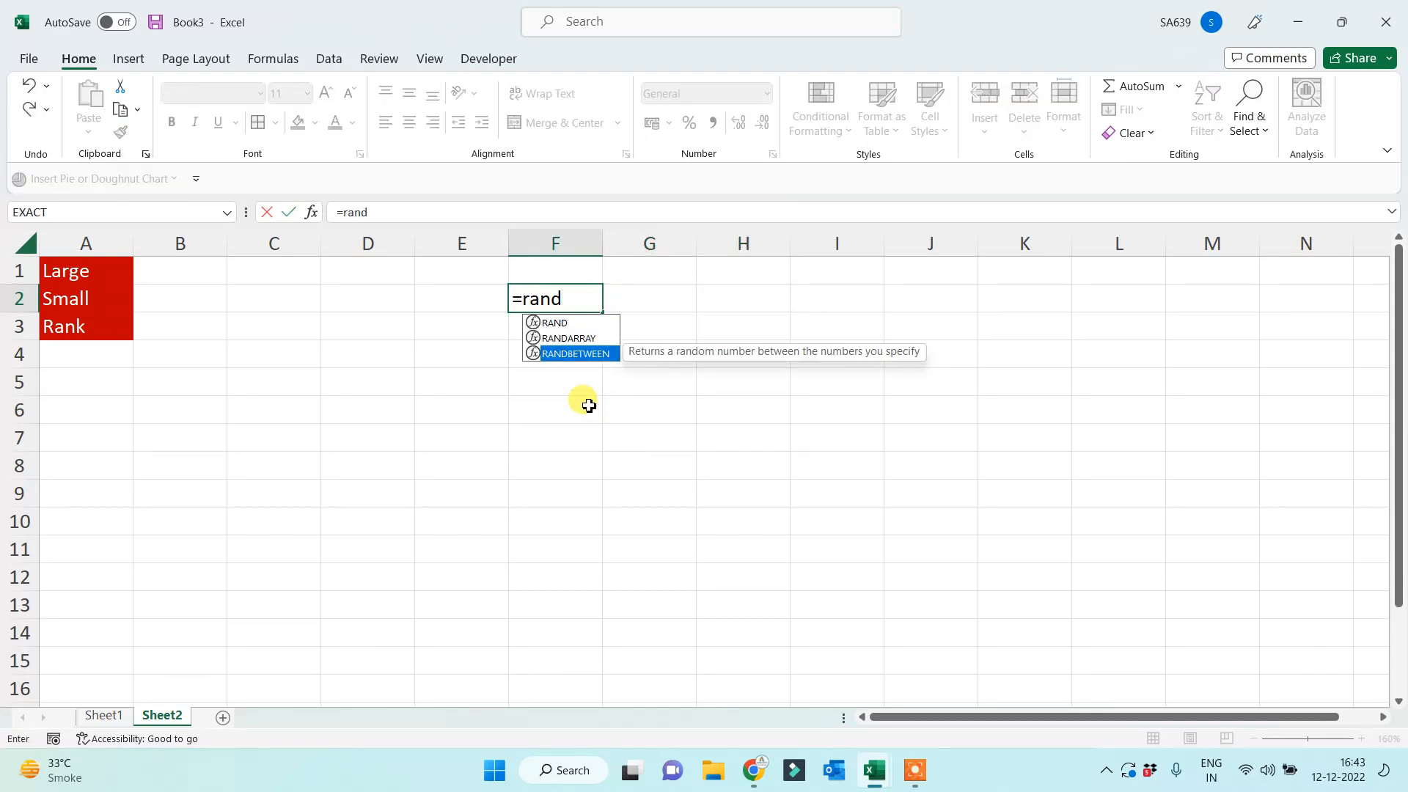
pyautogui.press('Tab')
pyautogui.write('1,100000')
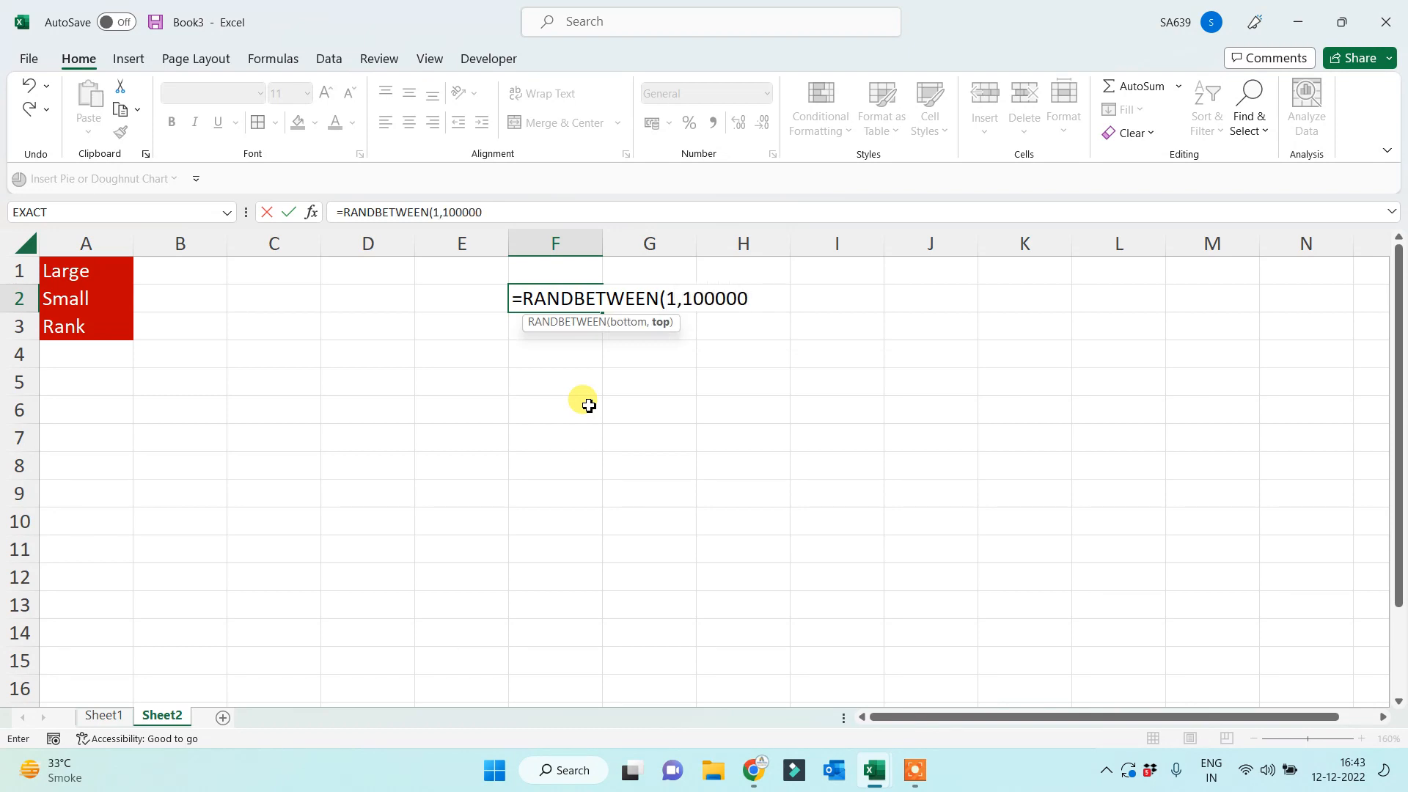
pyautogui.press('Return')
# Fill the formula across F2:M11 and paste the grid back as values only.
pyautogui.click(555, 293)
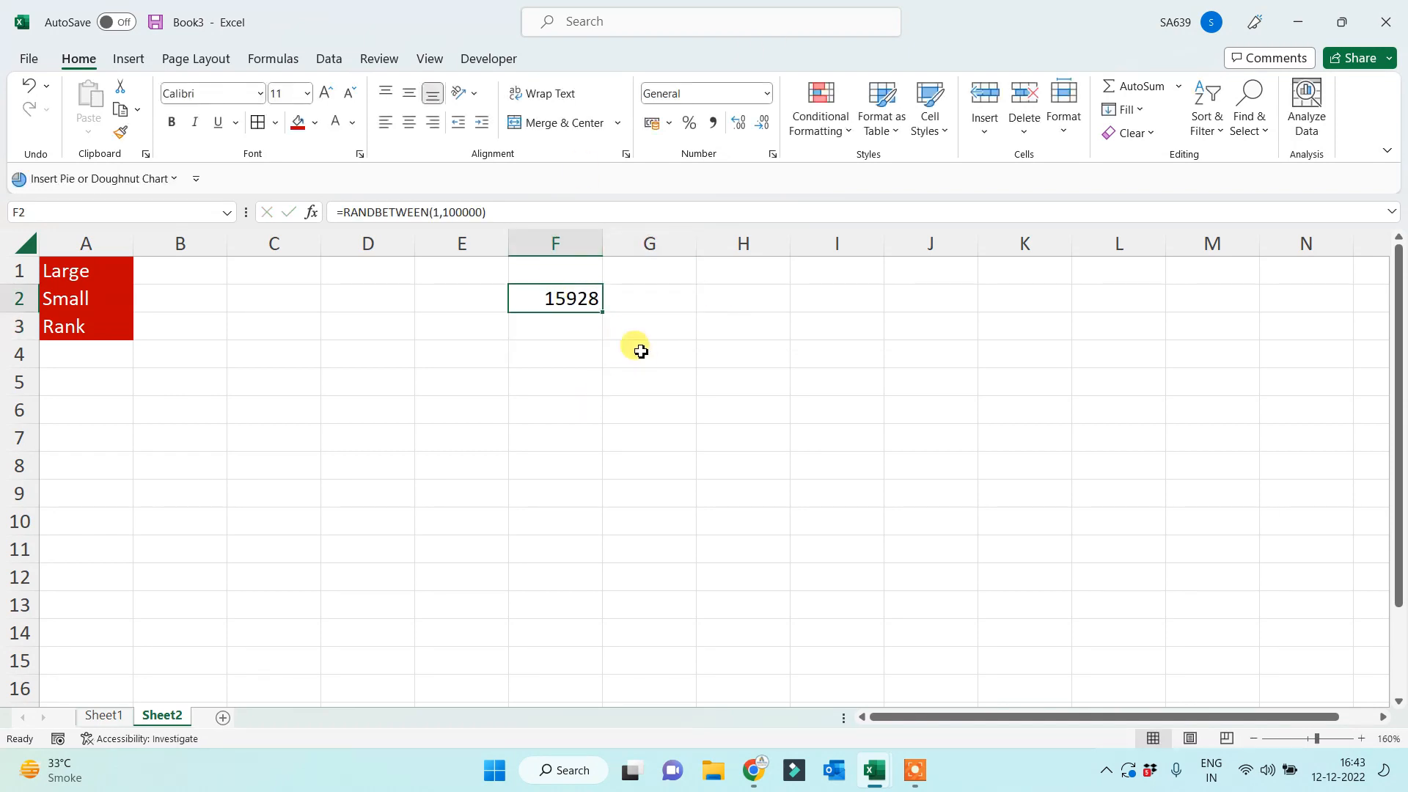
pyautogui.moveTo(606, 314); pyautogui.dragTo(1245, 553)
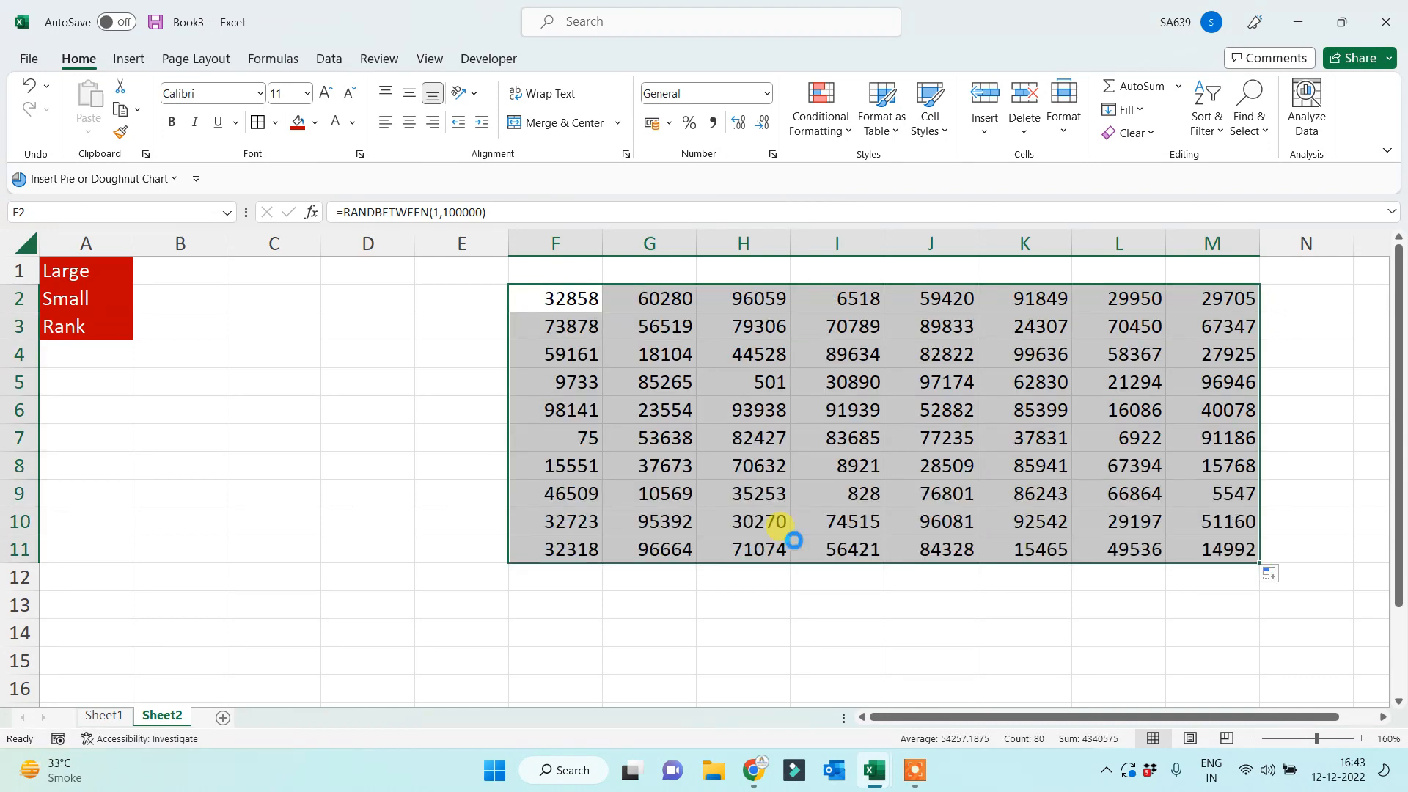
pyautogui.hotkey('ctrl', 'c')
pyautogui.hotkey('ctrl', 'alt', 'v')
pyautogui.click(603, 449)
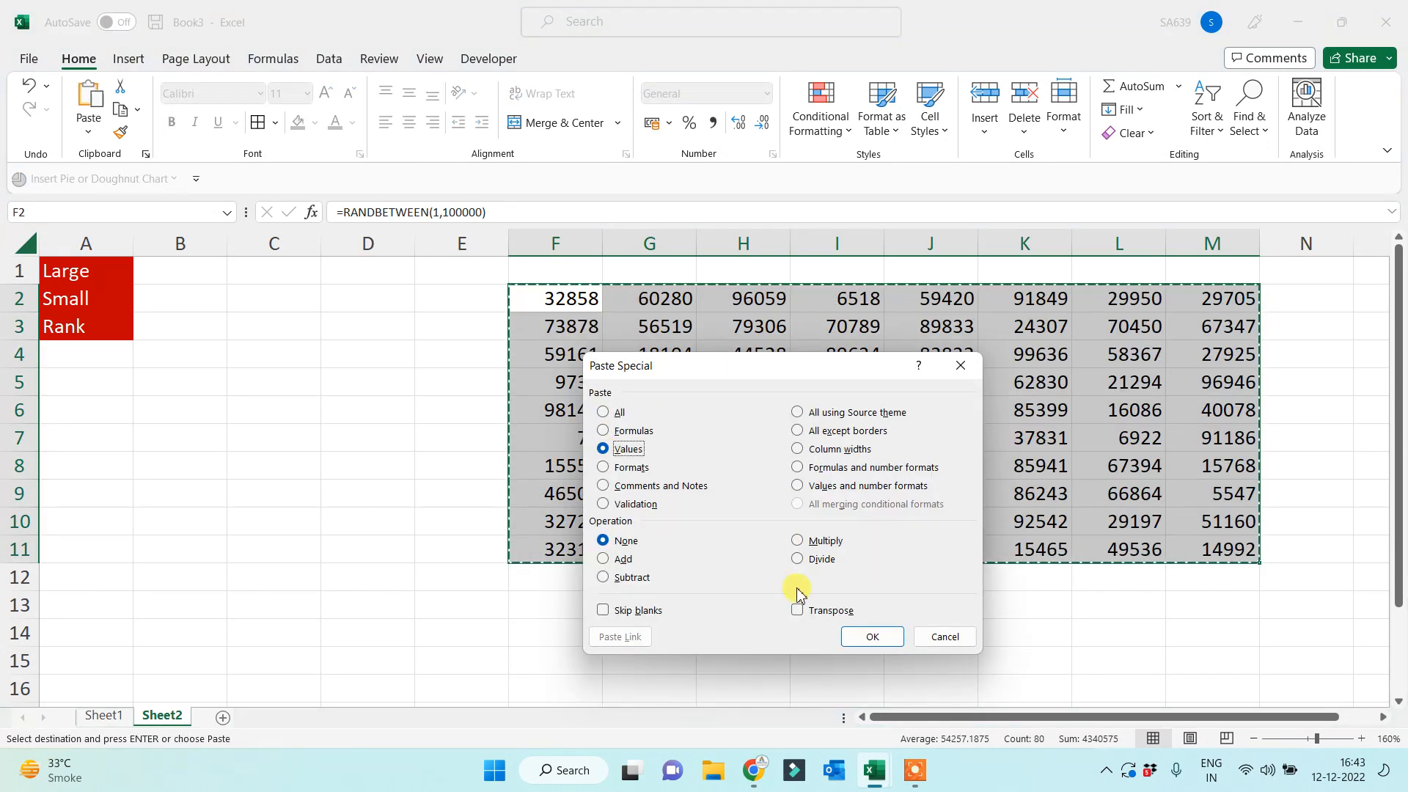
pyautogui.click(873, 636)
pyautogui.click(388, 402)
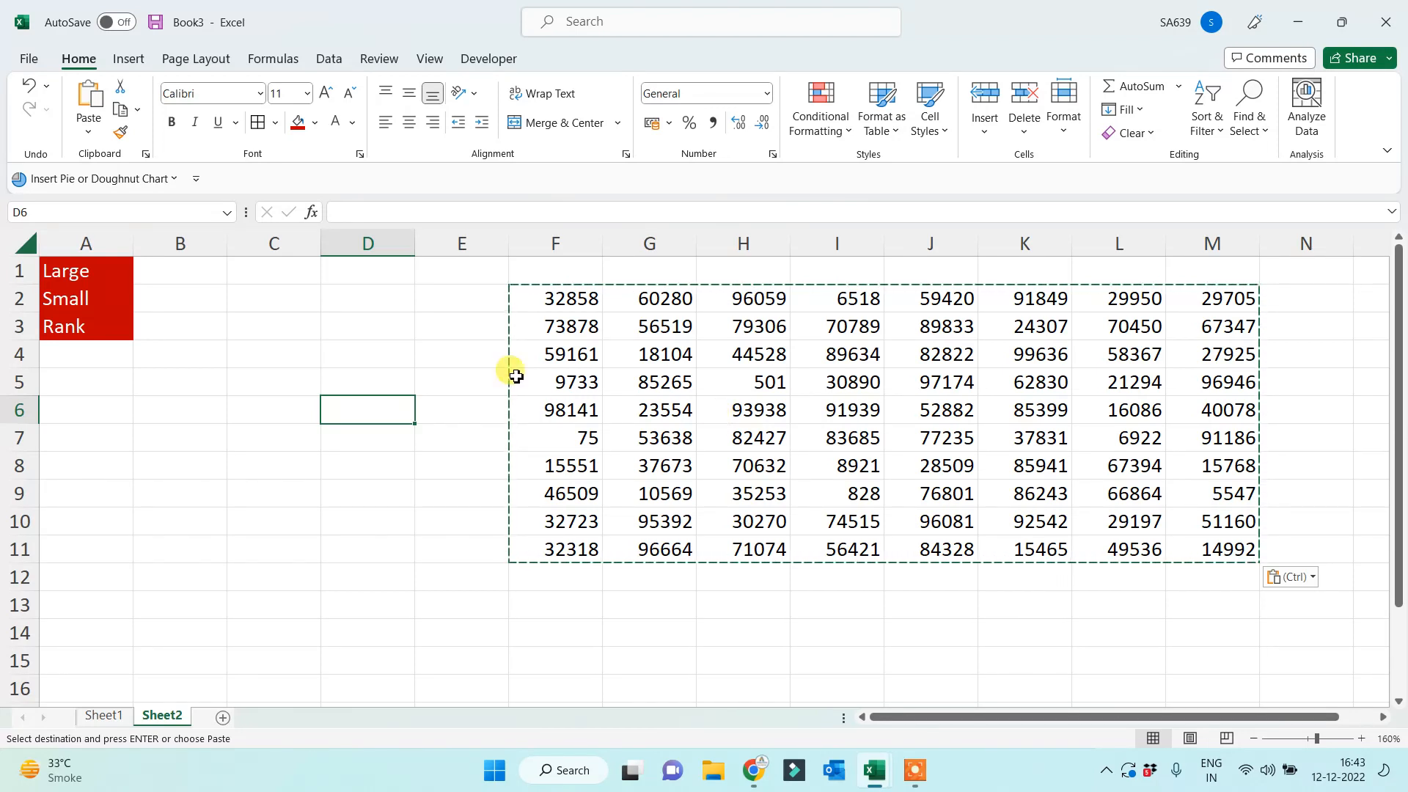
pyautogui.click(213, 274)
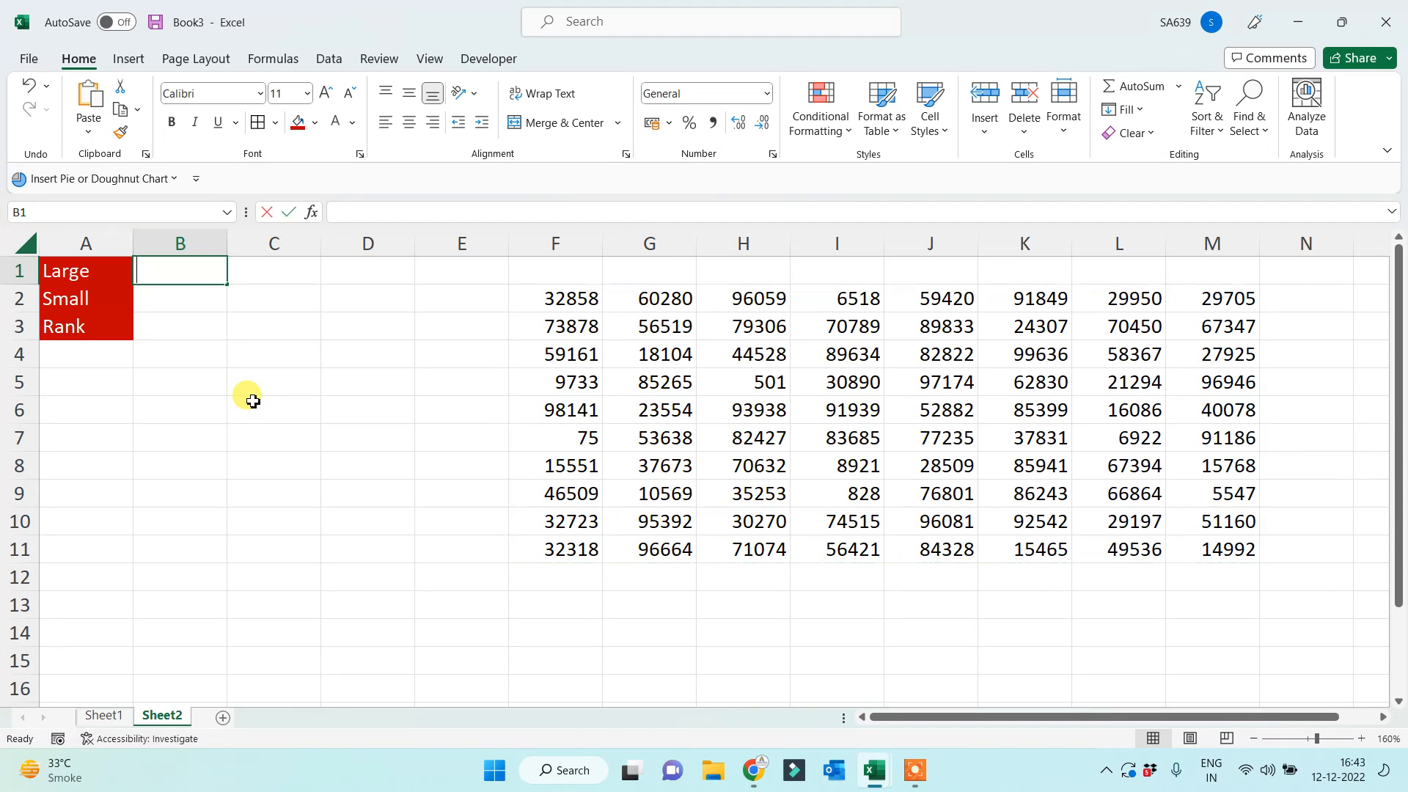
# Enter =LARGE(F2:M11,1) in B1, then change k to 10 to show 92542.
pyautogui.write('=la')
pyautogui.press('BackSpace')
pyautogui.press('BackSpace')
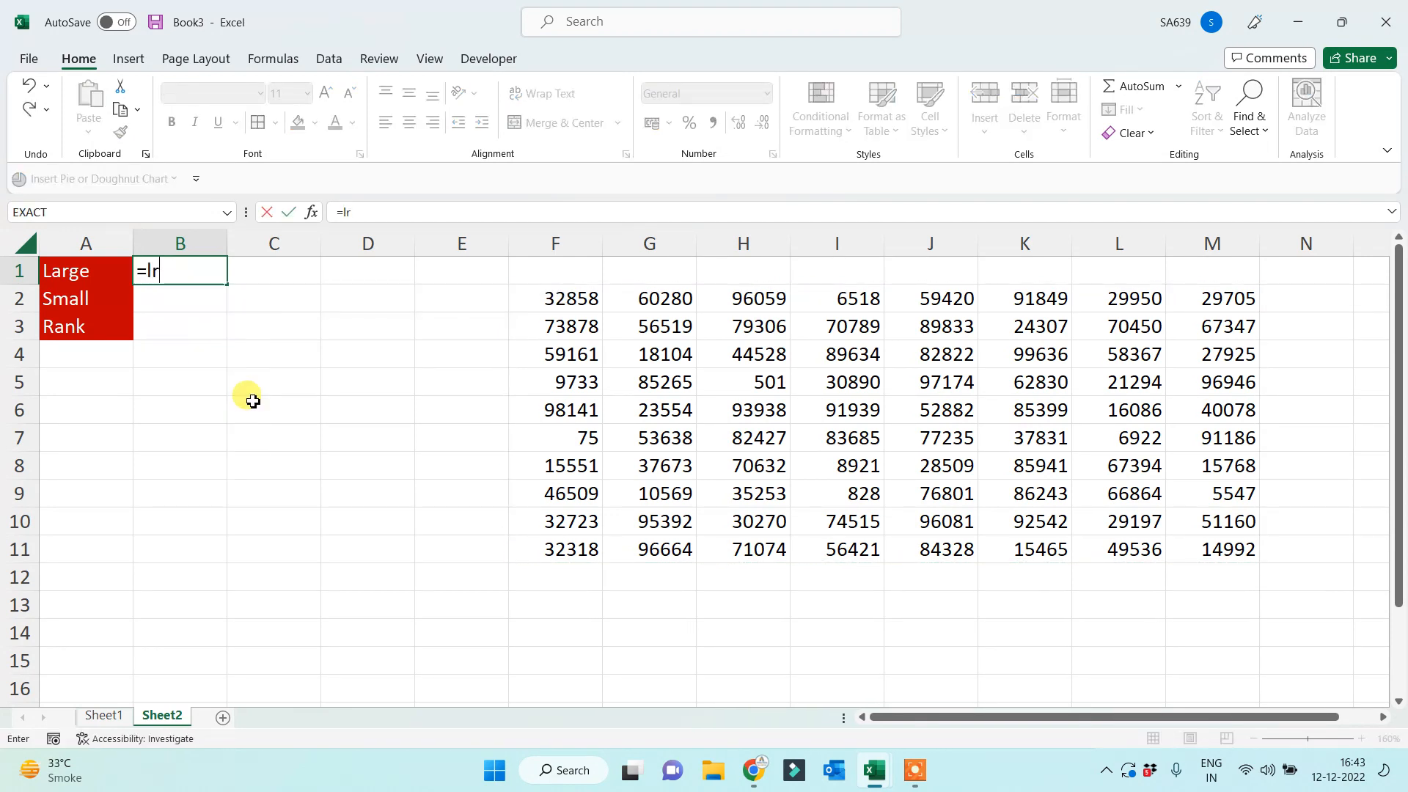
pyautogui.write('large')
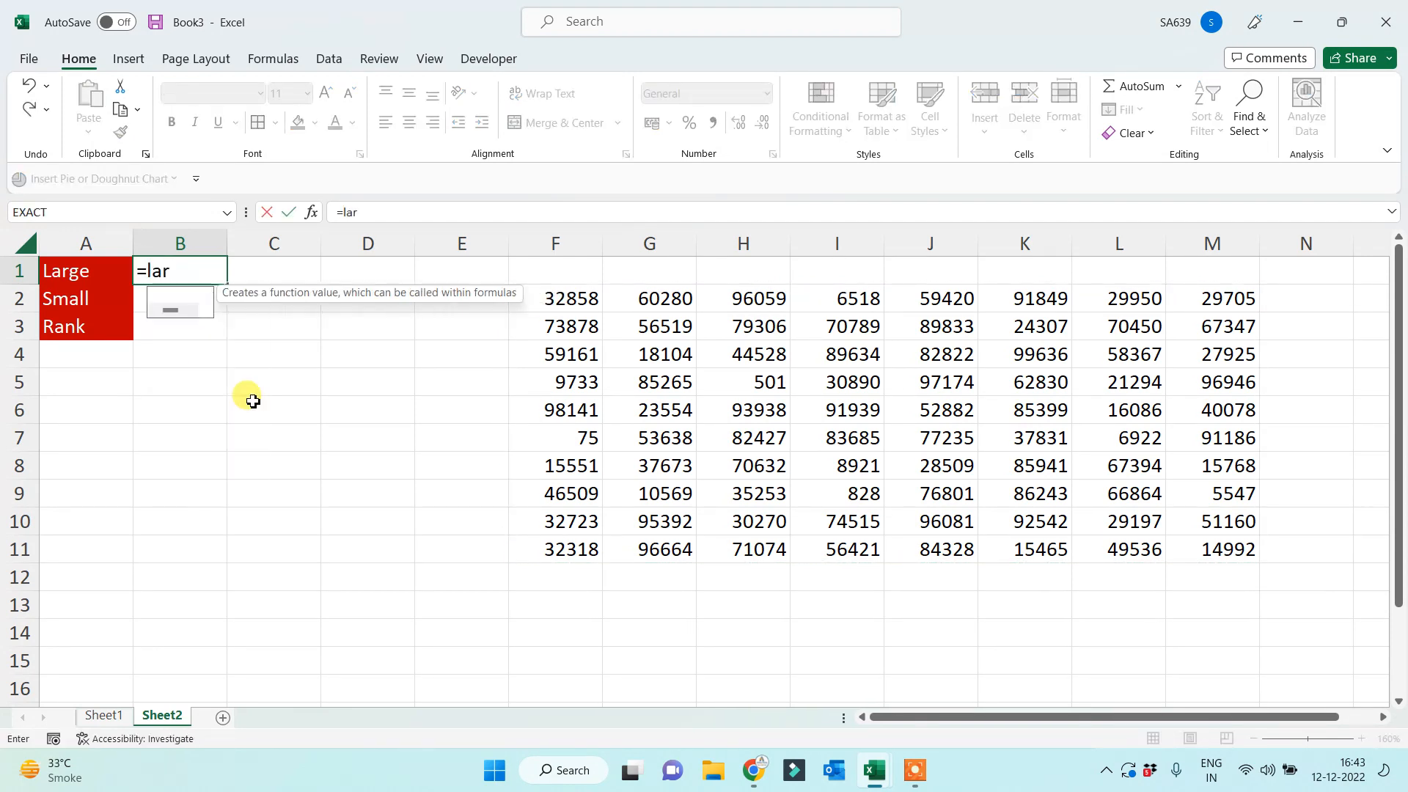
pyautogui.press('Tab')
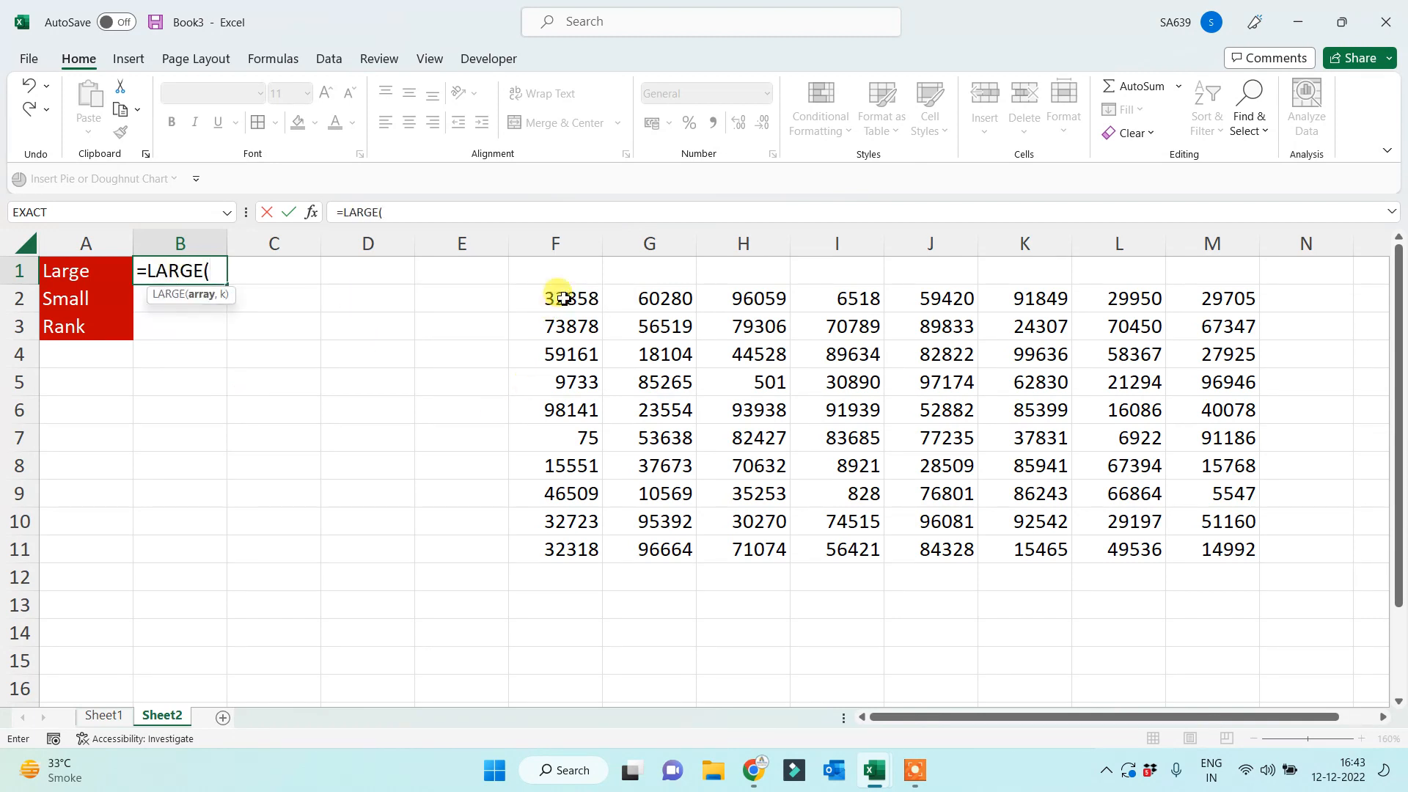
pyautogui.moveTo(556, 297); pyautogui.dragTo(1218, 559)
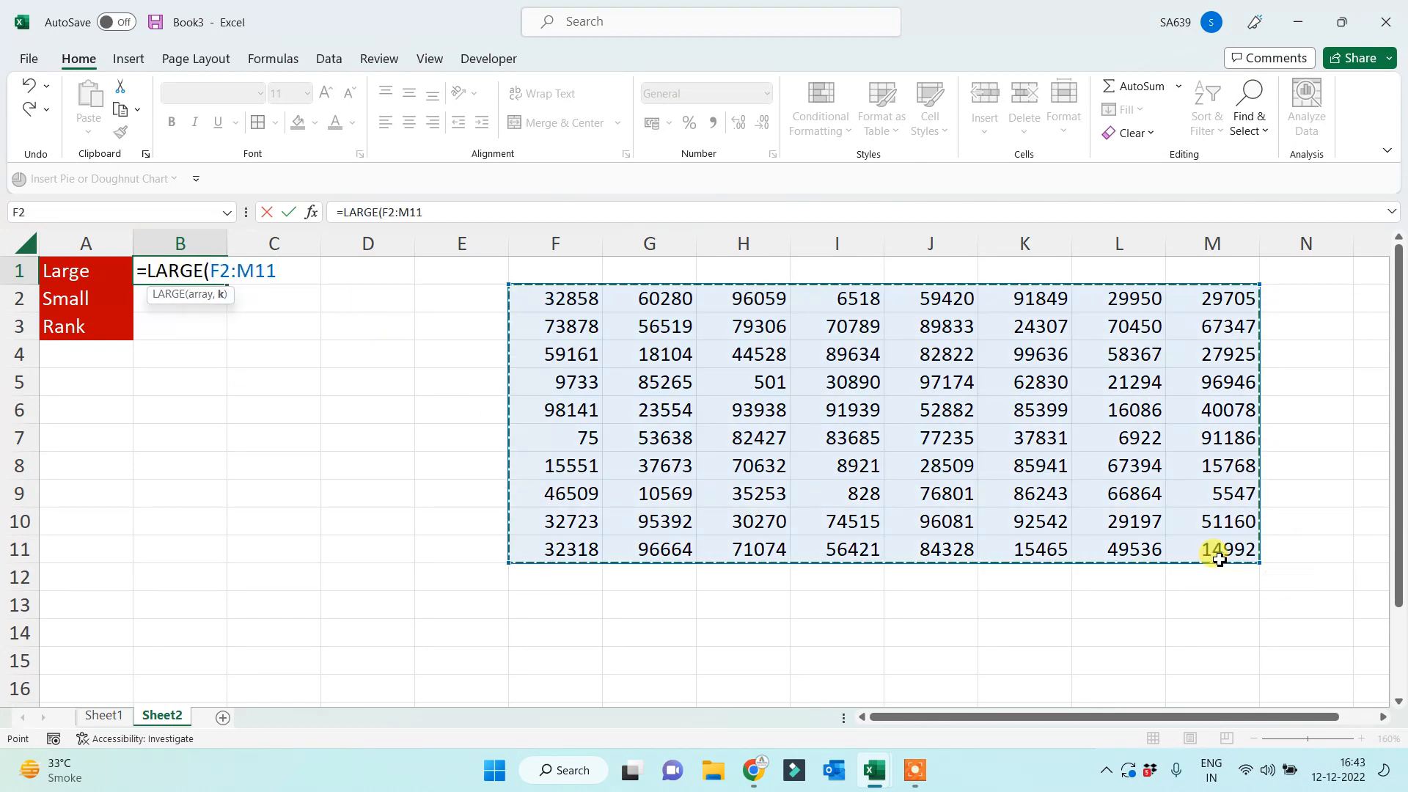
pyautogui.write(',1)')
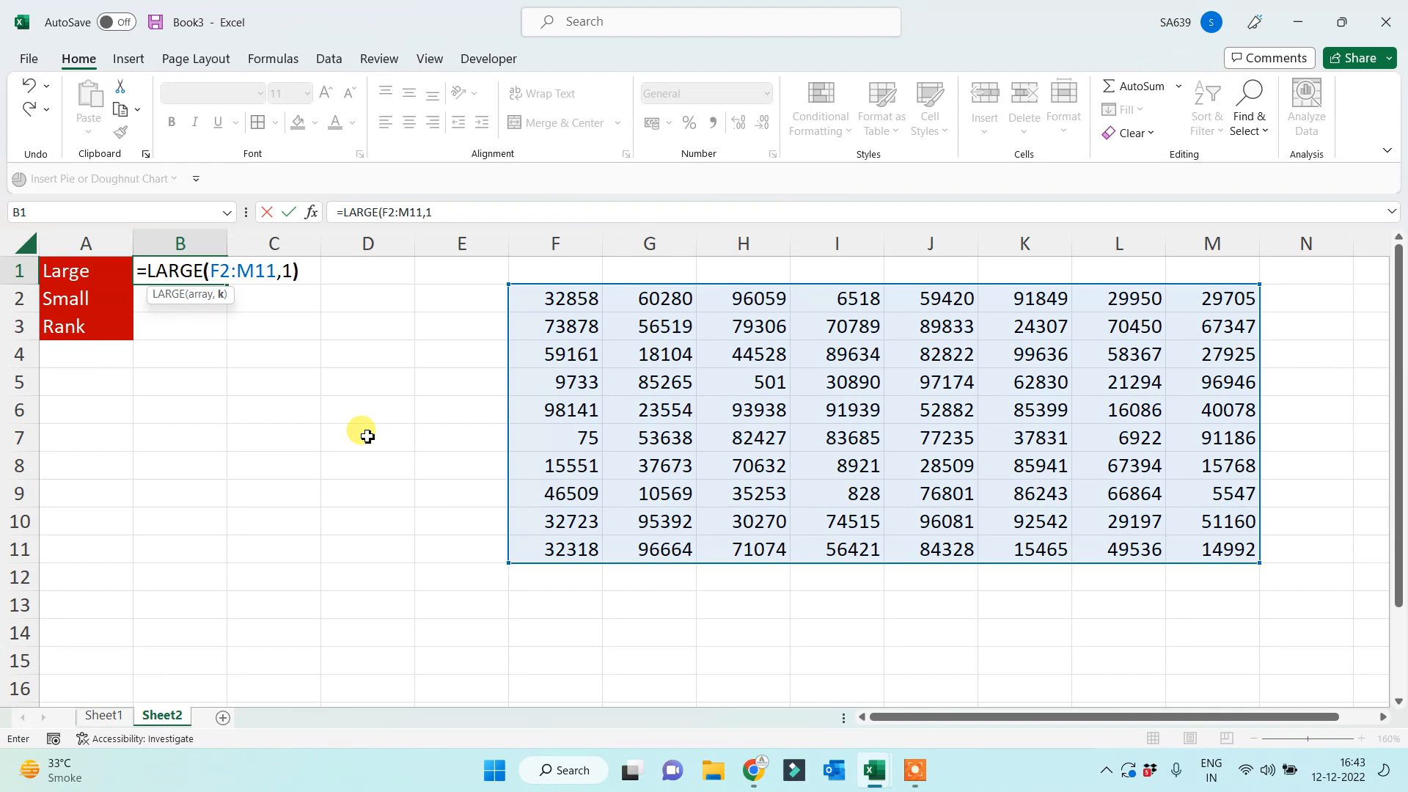
pyautogui.press('Return')
pyautogui.click(185, 273)
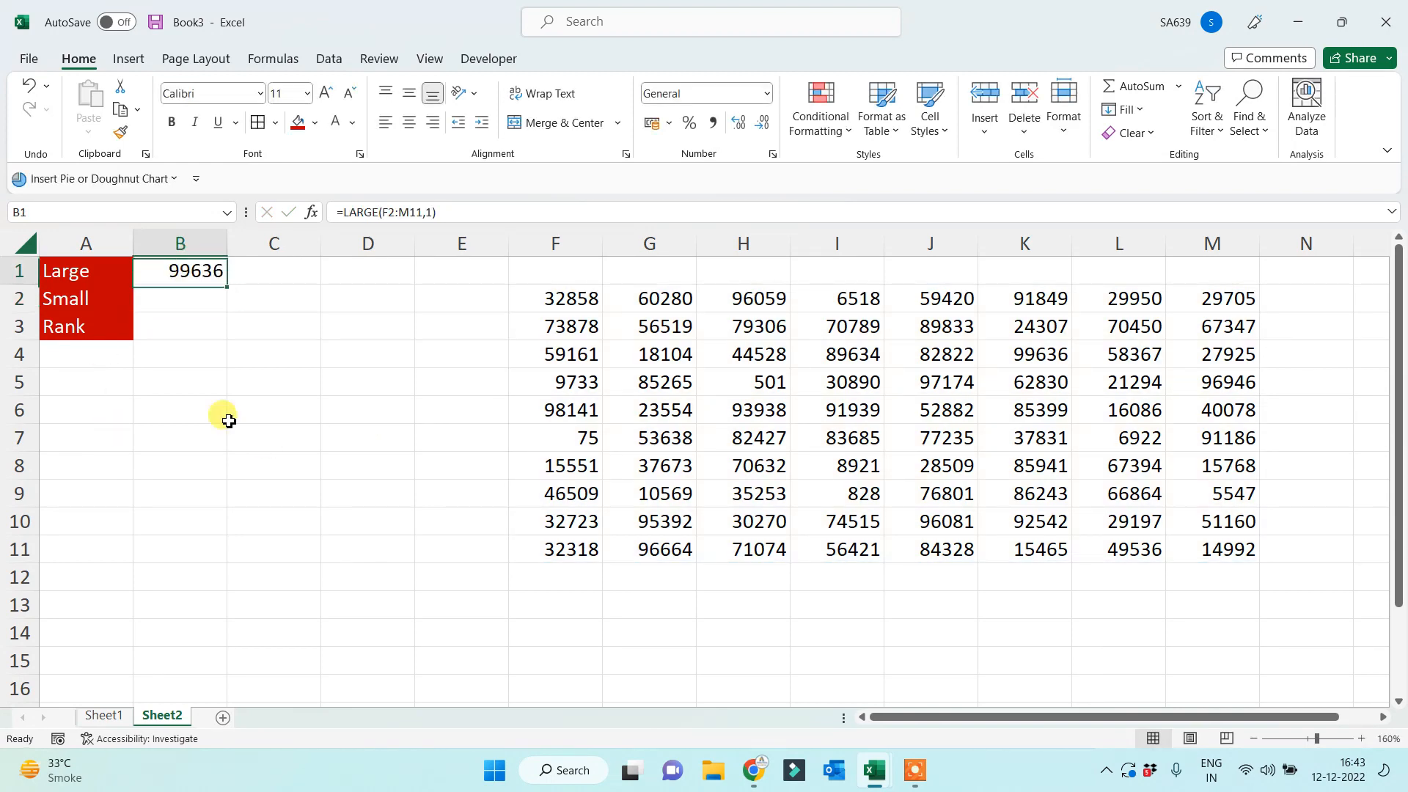
pyautogui.click(431, 213)
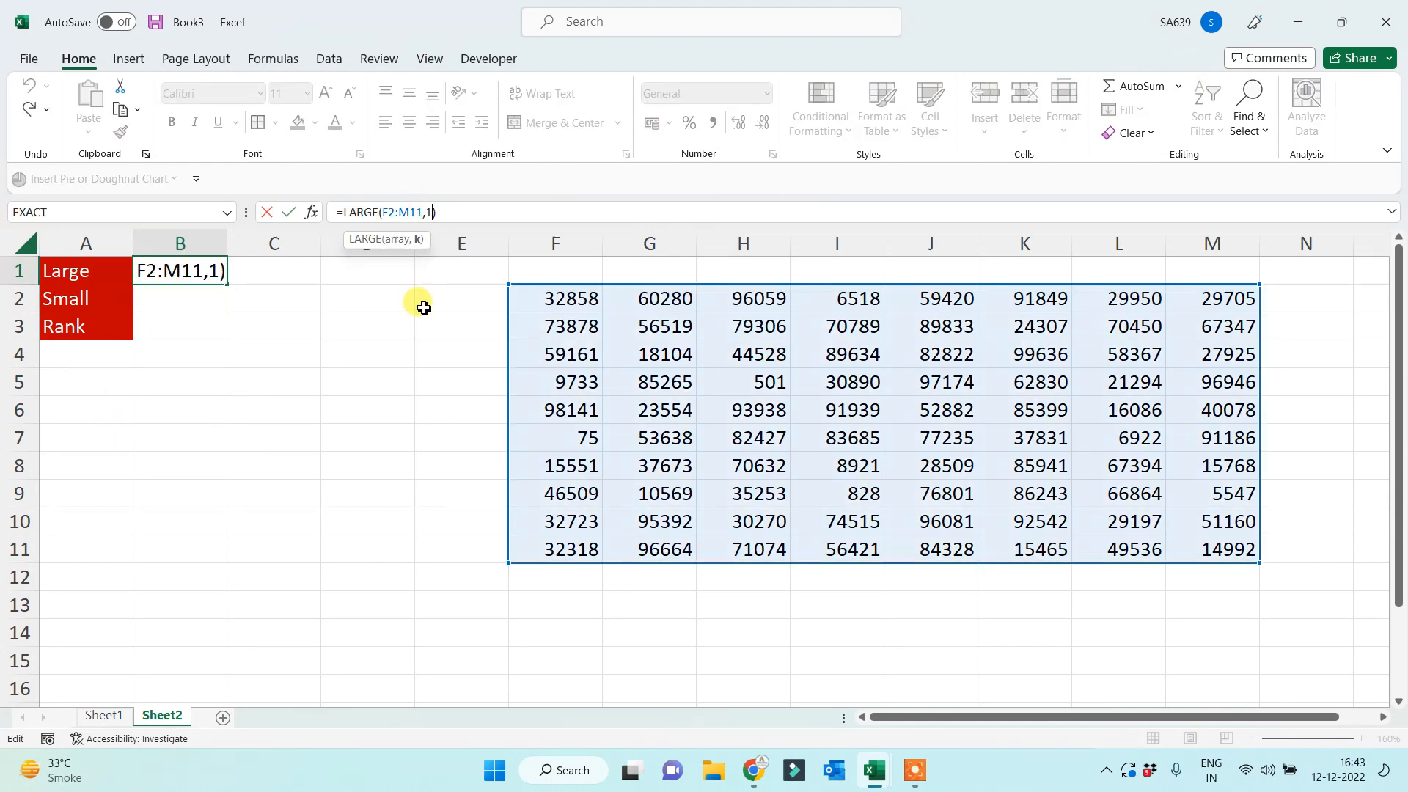
pyautogui.write('0')
pyautogui.press('Return')
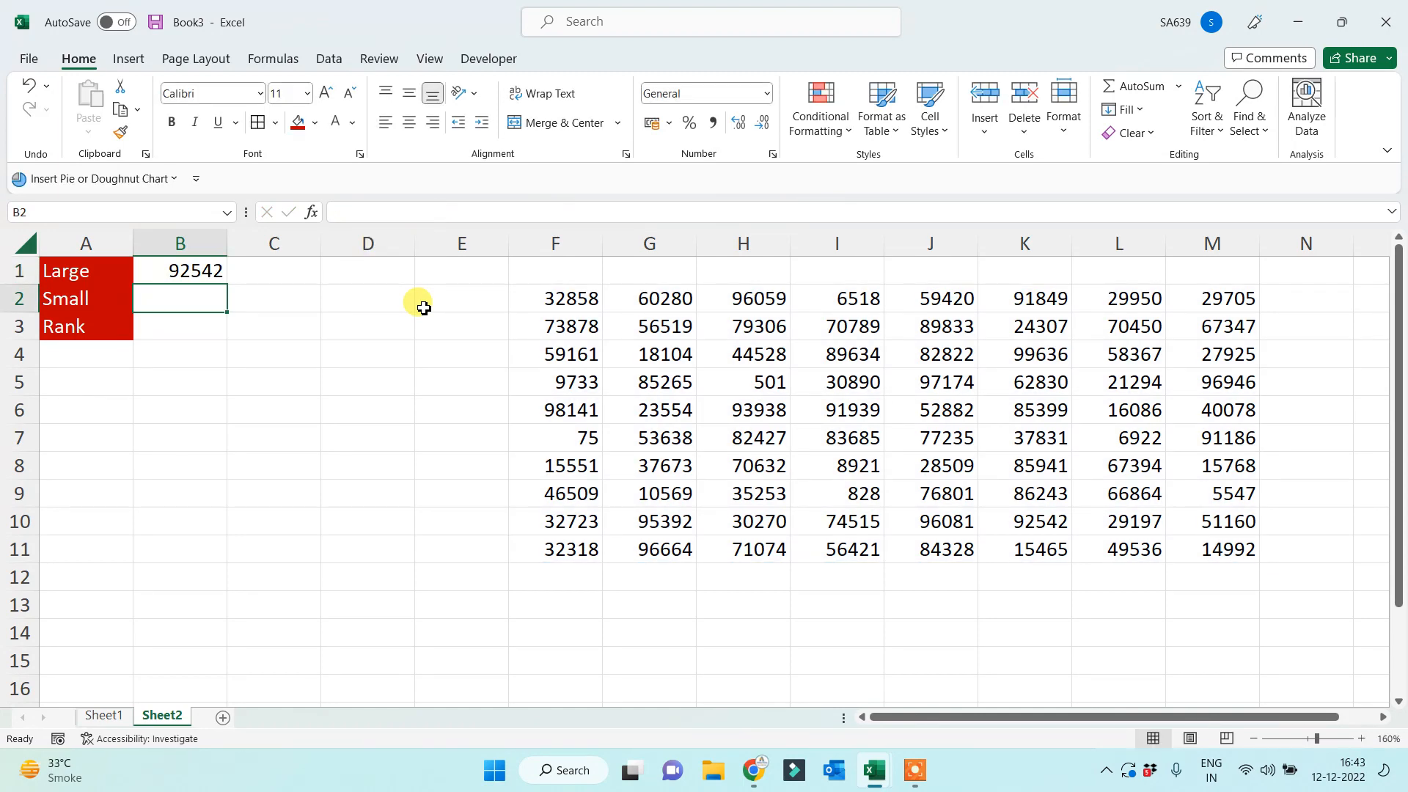
# Enter =SMALL(F2:M11,1) in B2 beside the Small label.
pyautogui.write('=small')
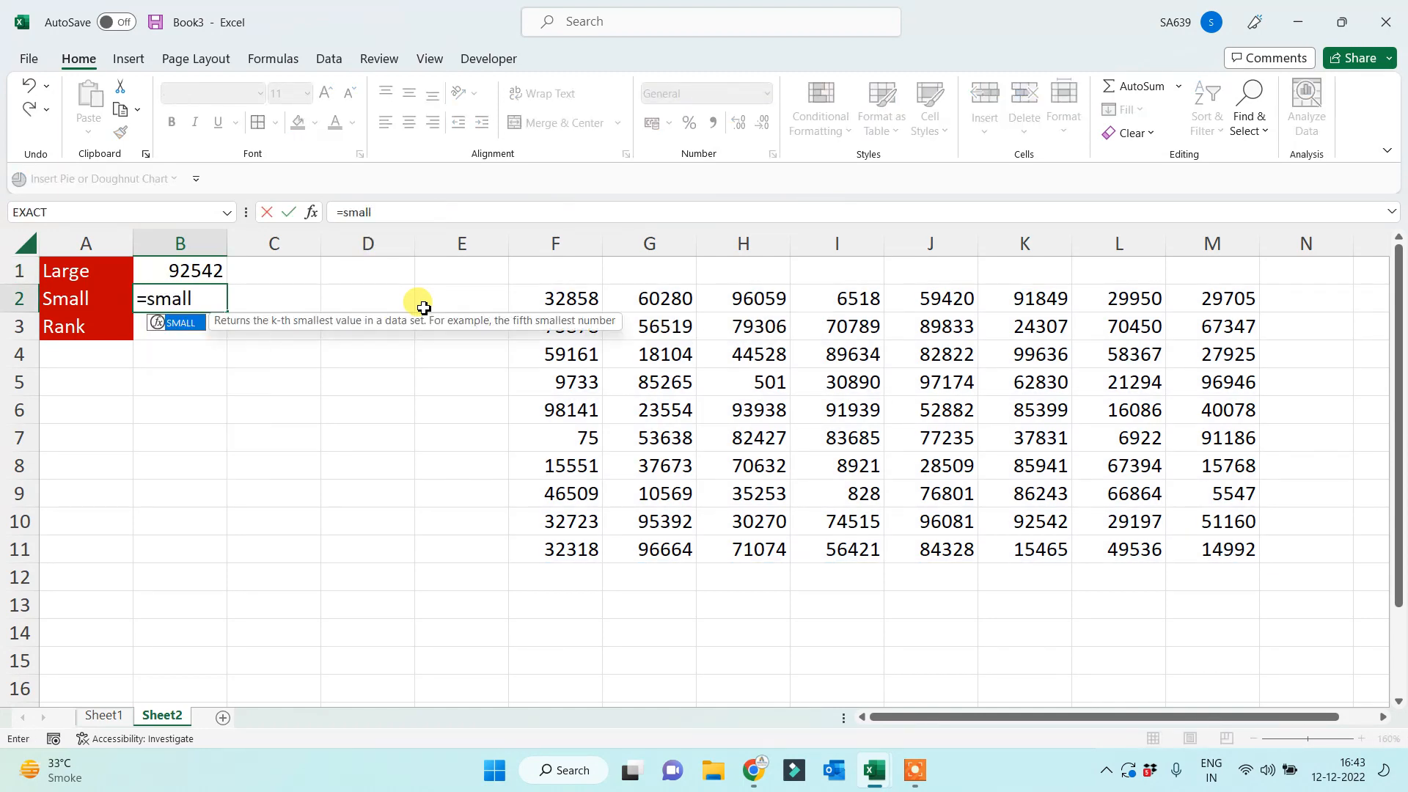
pyautogui.press('Tab')
pyautogui.moveTo(579, 299); pyautogui.dragTo(1204, 548)
pyautogui.write(',1')
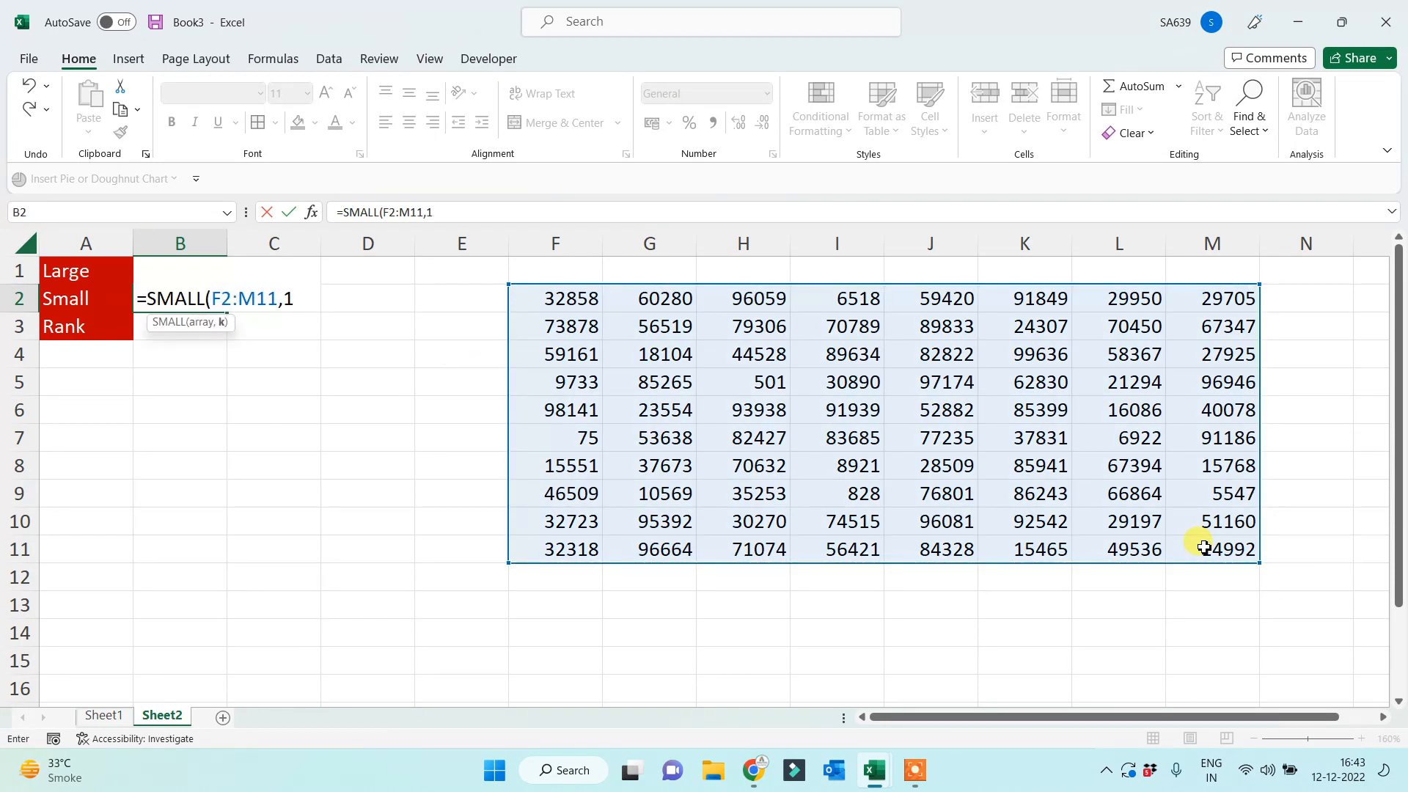
pyautogui.press('Return')
# Change B2's k value to 2, then to 3, showing 828.
pyautogui.click(168, 297)
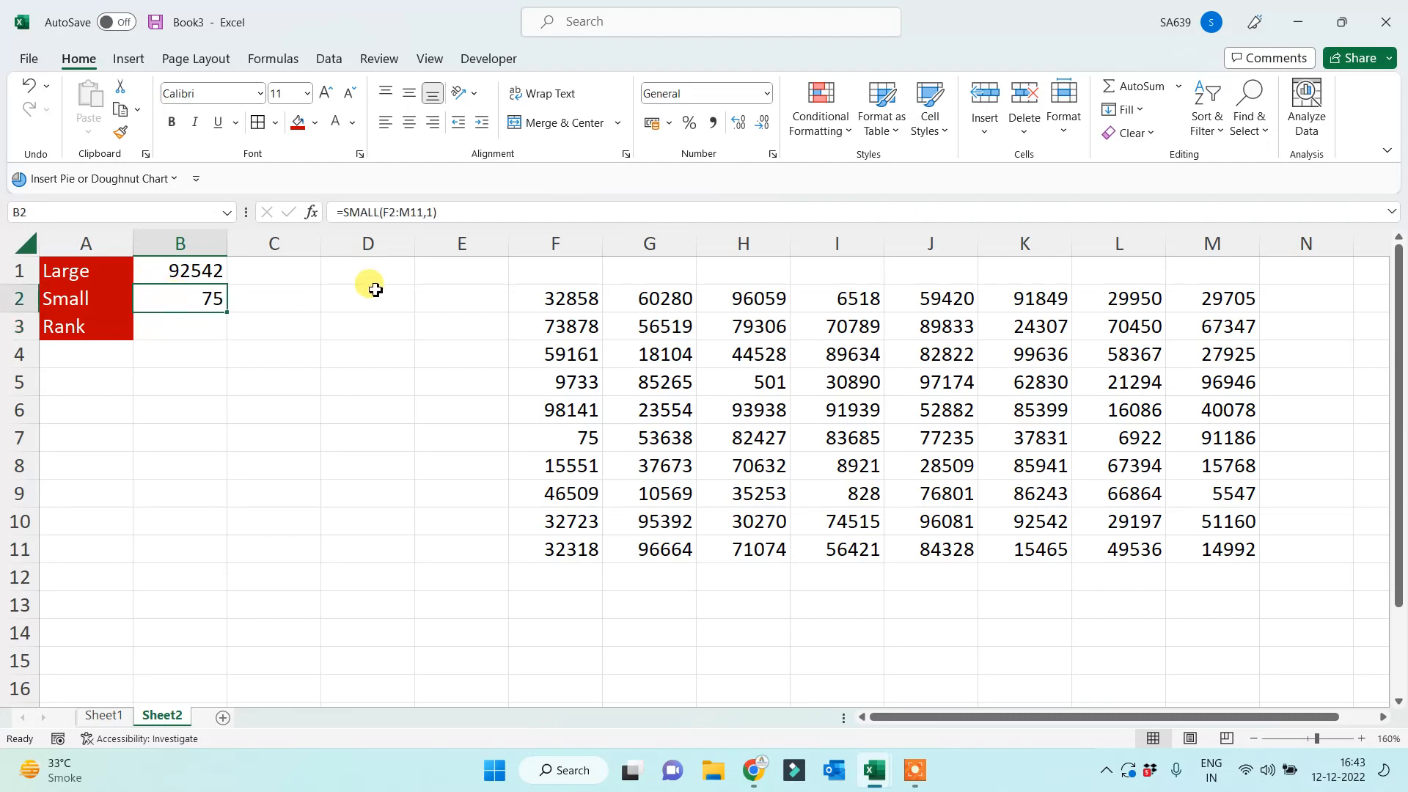
pyautogui.doubleClick(429, 212)
pyautogui.write('2')
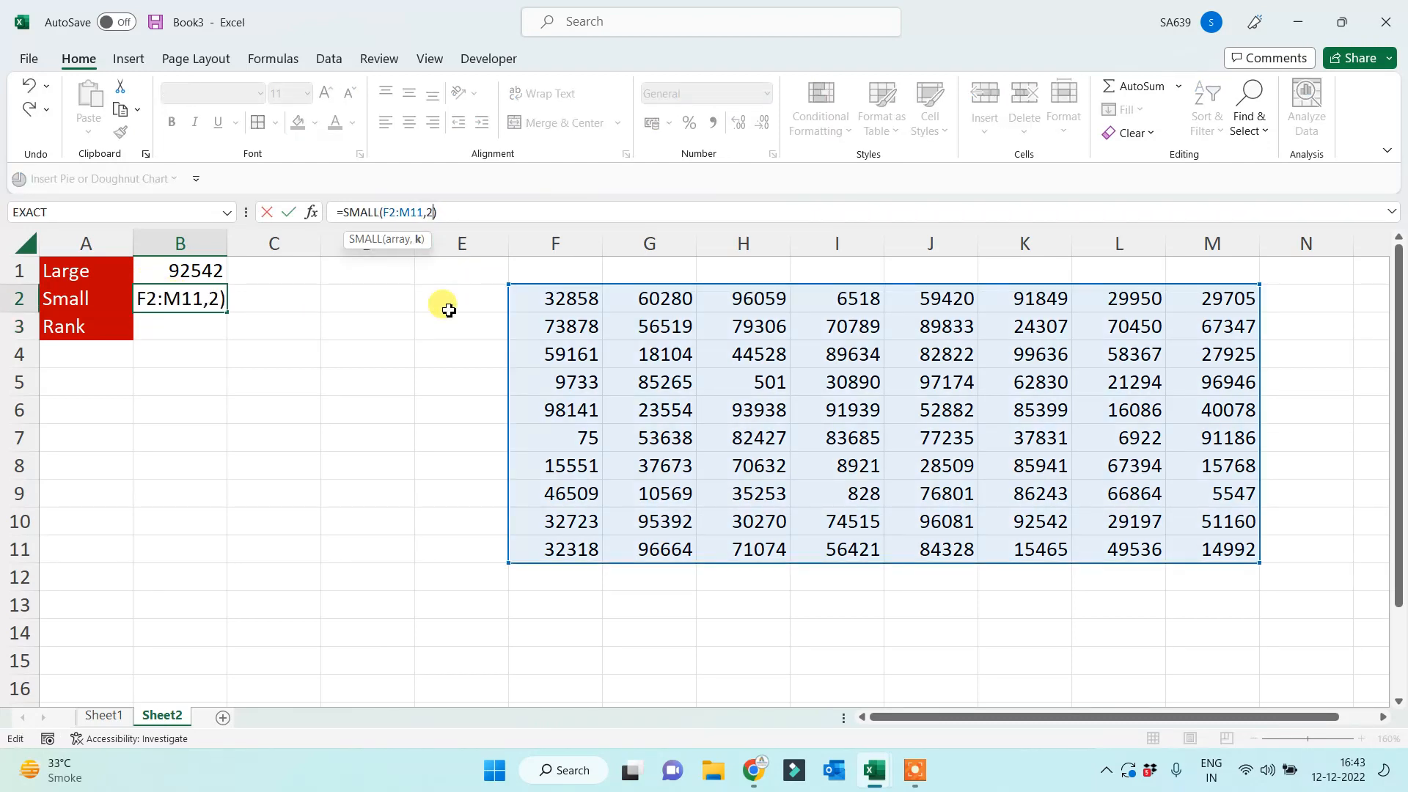
pyautogui.press('Return')
pyautogui.click(157, 297)
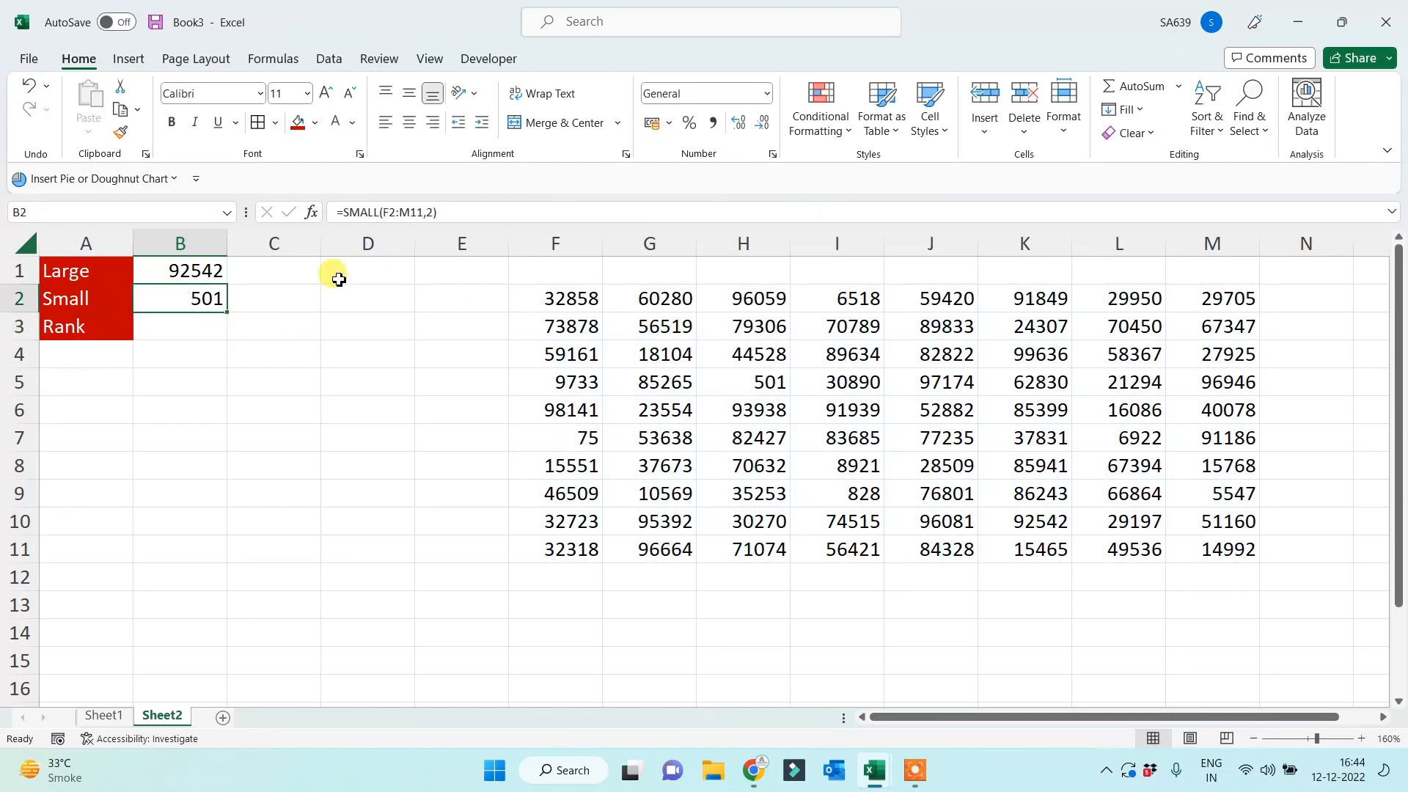
pyautogui.doubleClick(430, 212)
pyautogui.press('BackSpace')
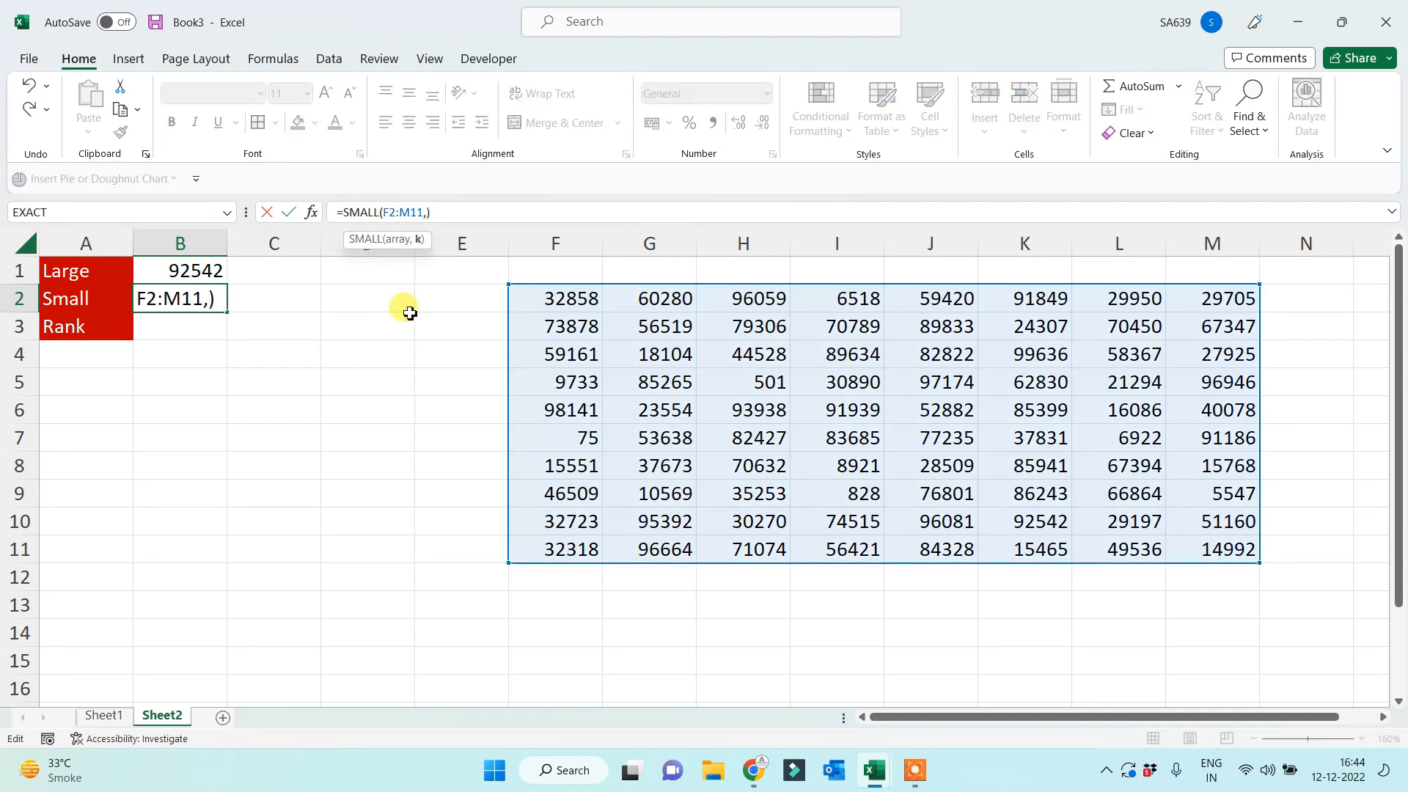
pyautogui.write('3')
pyautogui.press('Return')
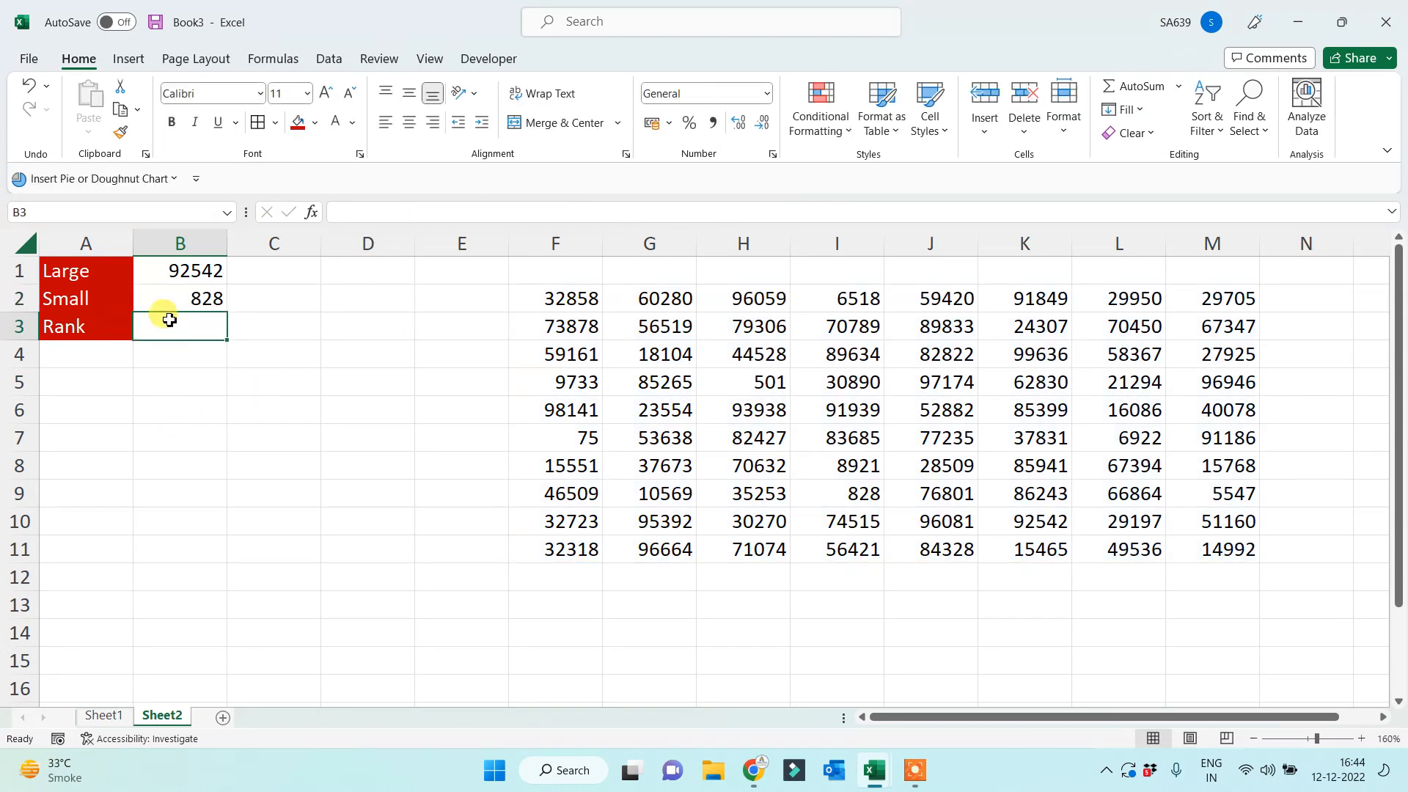
pyautogui.click(165, 297)
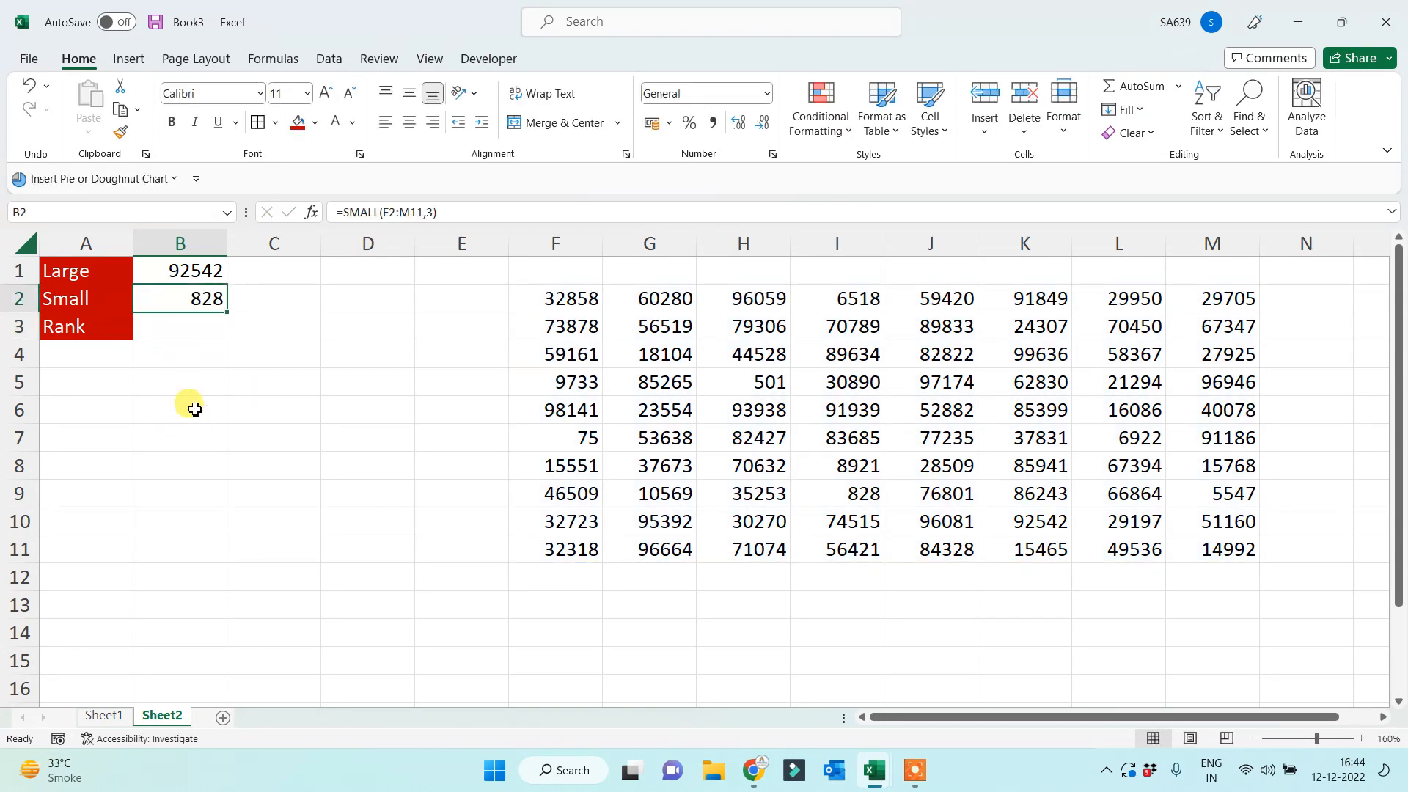
# Give cell I6 (91939) a red fill, then select B3 beside the Rank label.
pyautogui.click(845, 411)
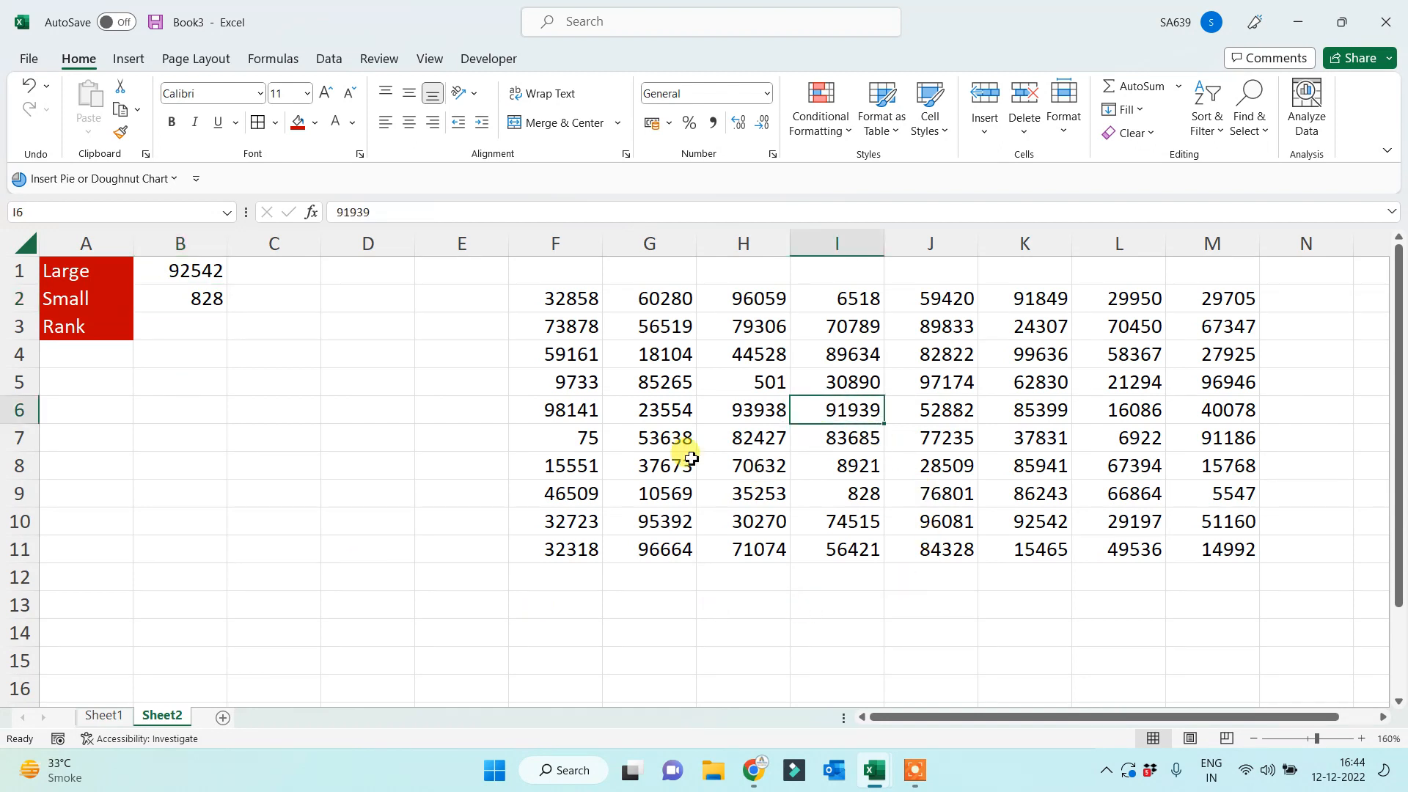
pyautogui.click(305, 116)
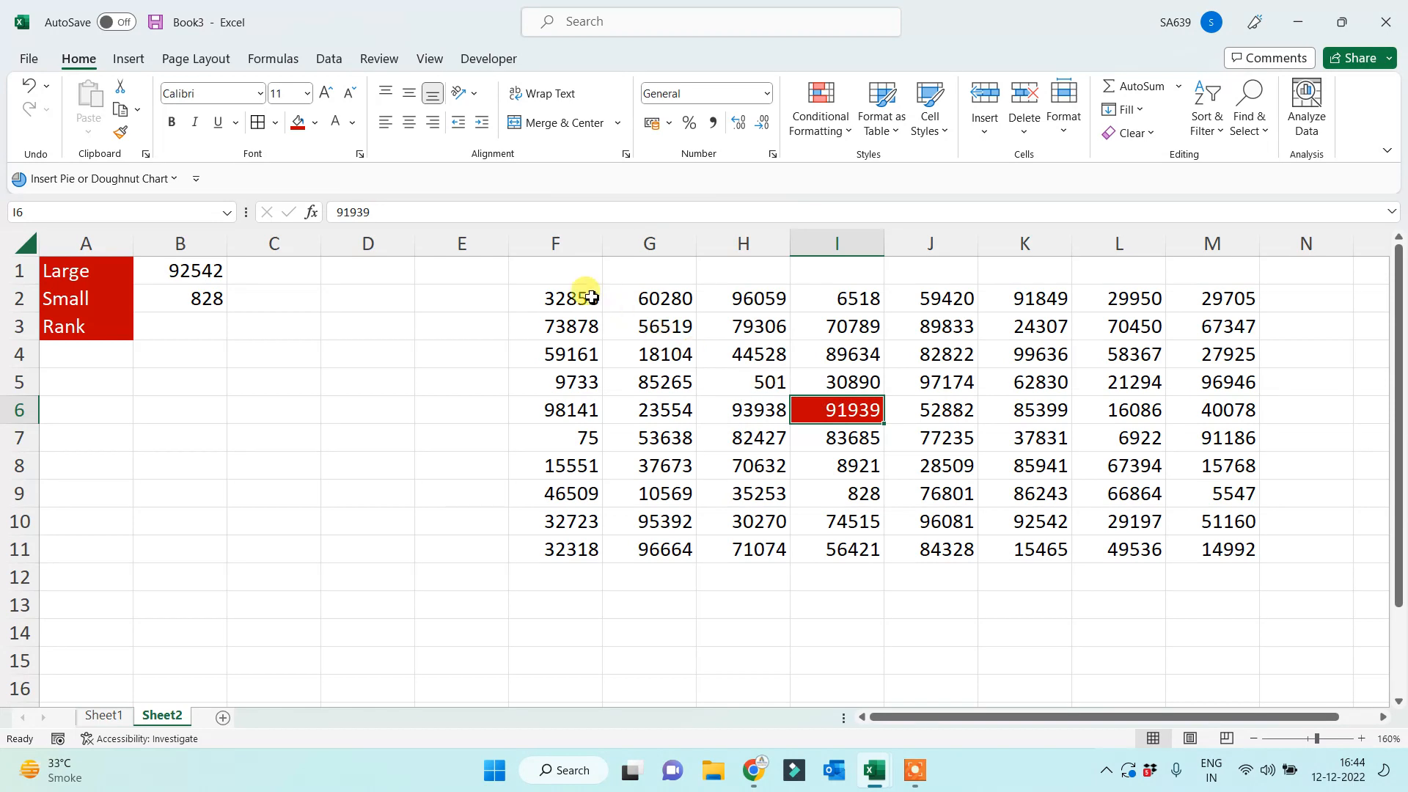
pyautogui.moveTo(591, 297); pyautogui.dragTo(1185, 541)
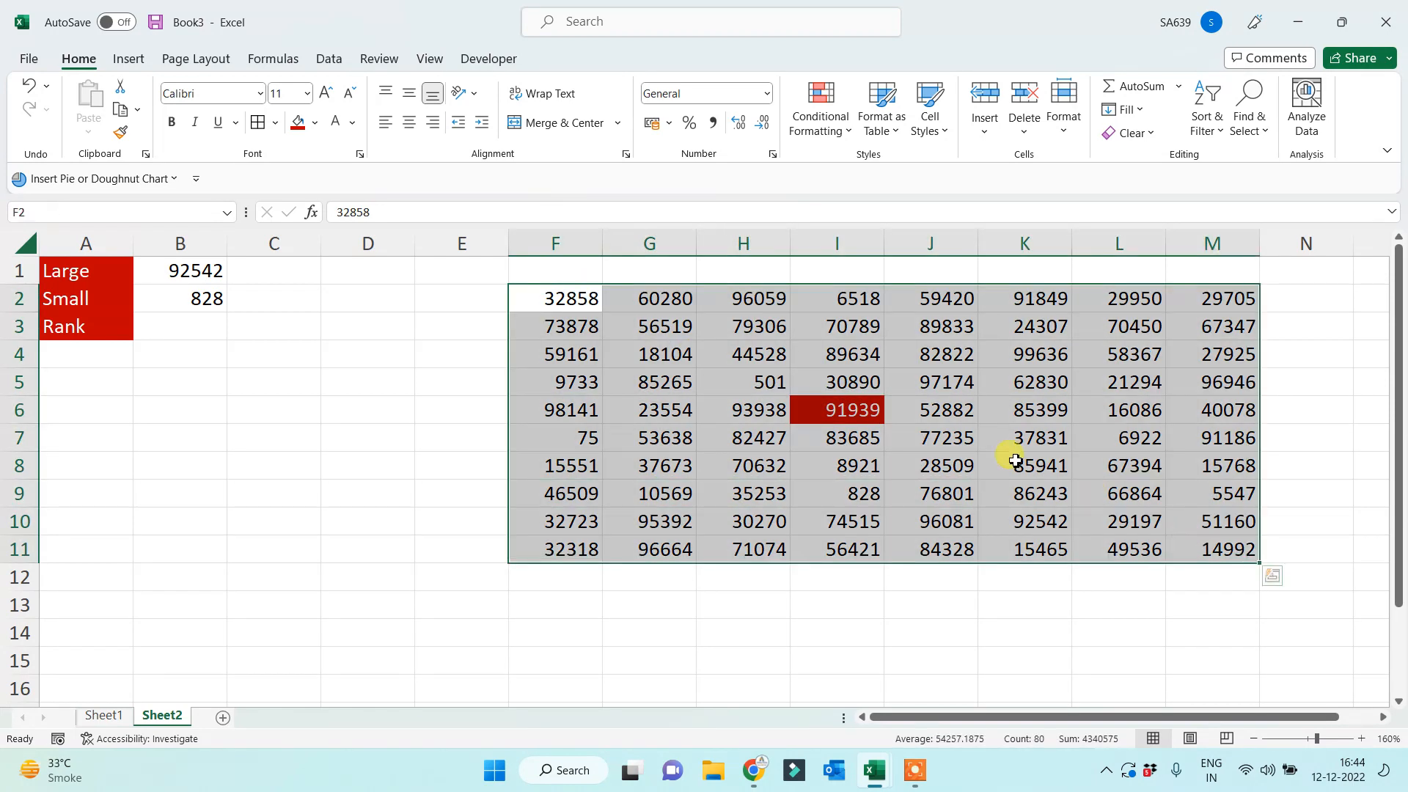
pyautogui.click(853, 412)
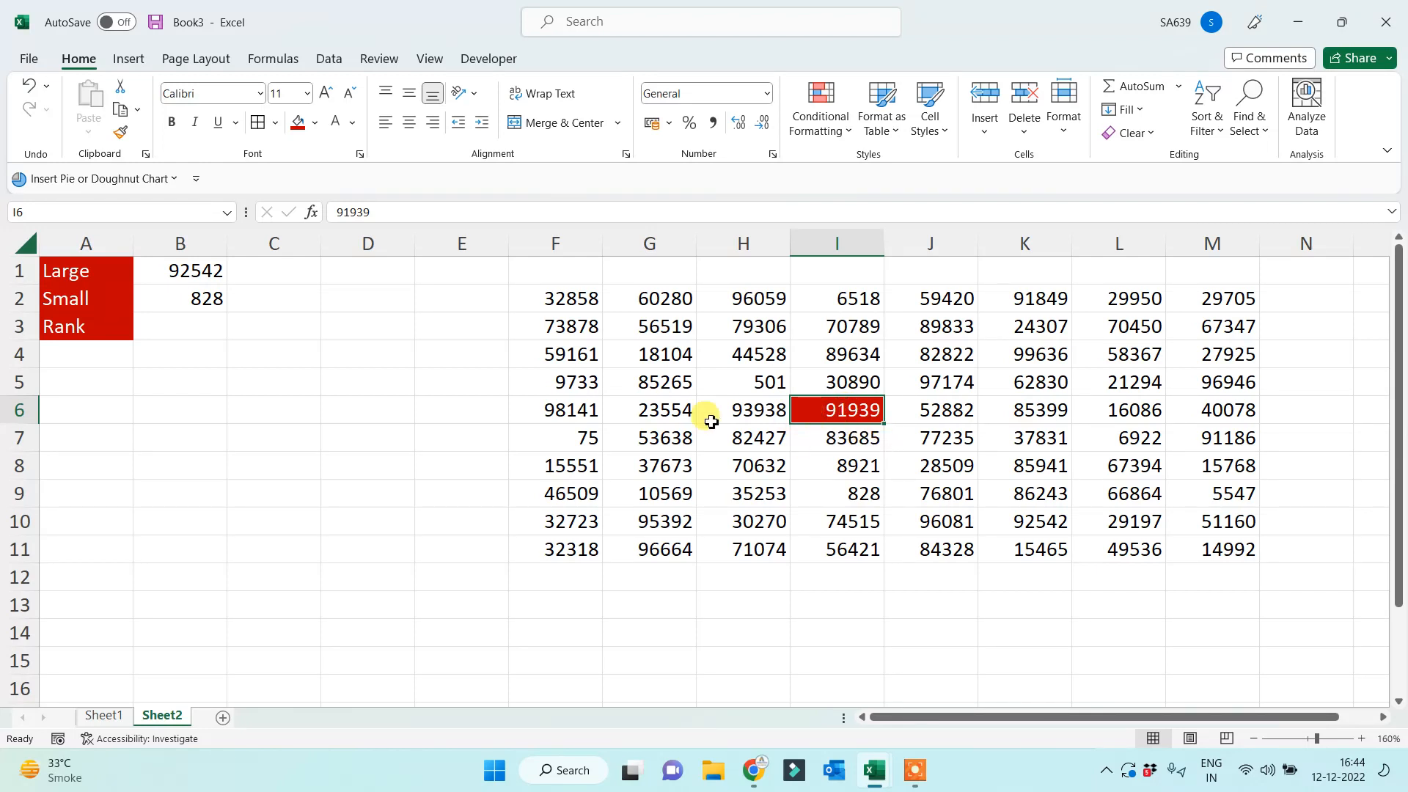
pyautogui.click(201, 328)
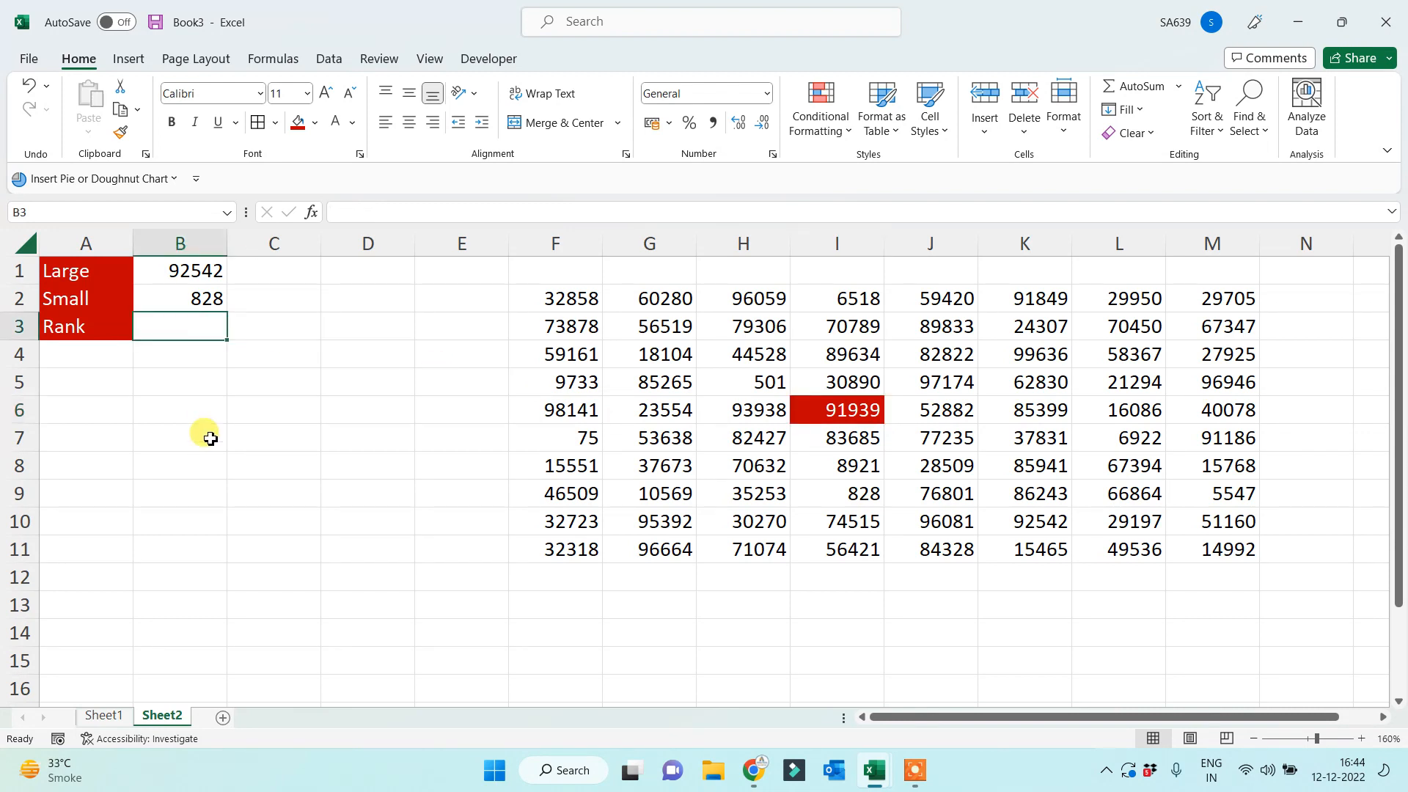
# Enter =RANK(I6,F2:M11) in B3 to rank 91939 within the grid, giving 11.
pyautogui.write('=rand')
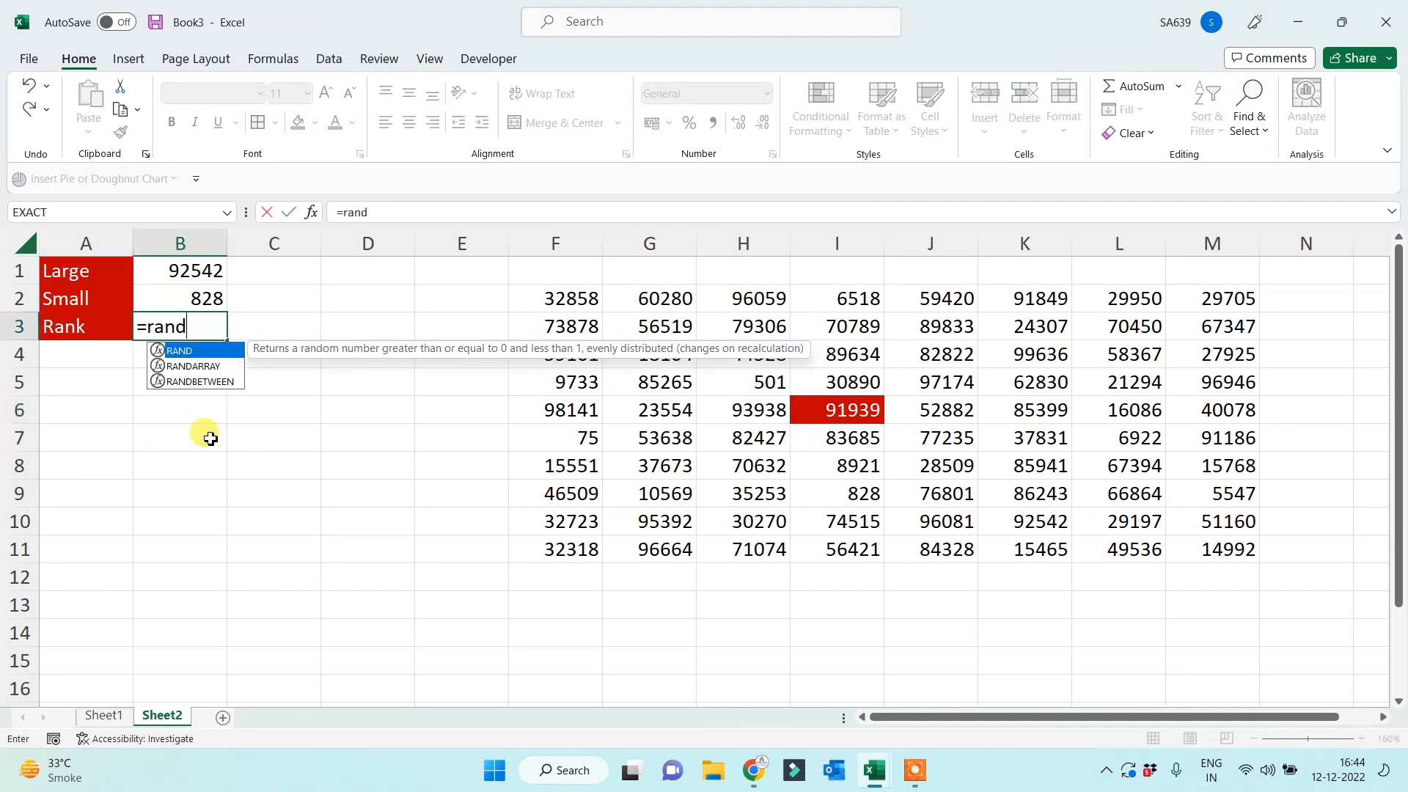
pyautogui.press('BackSpace')
pyautogui.write('k(')
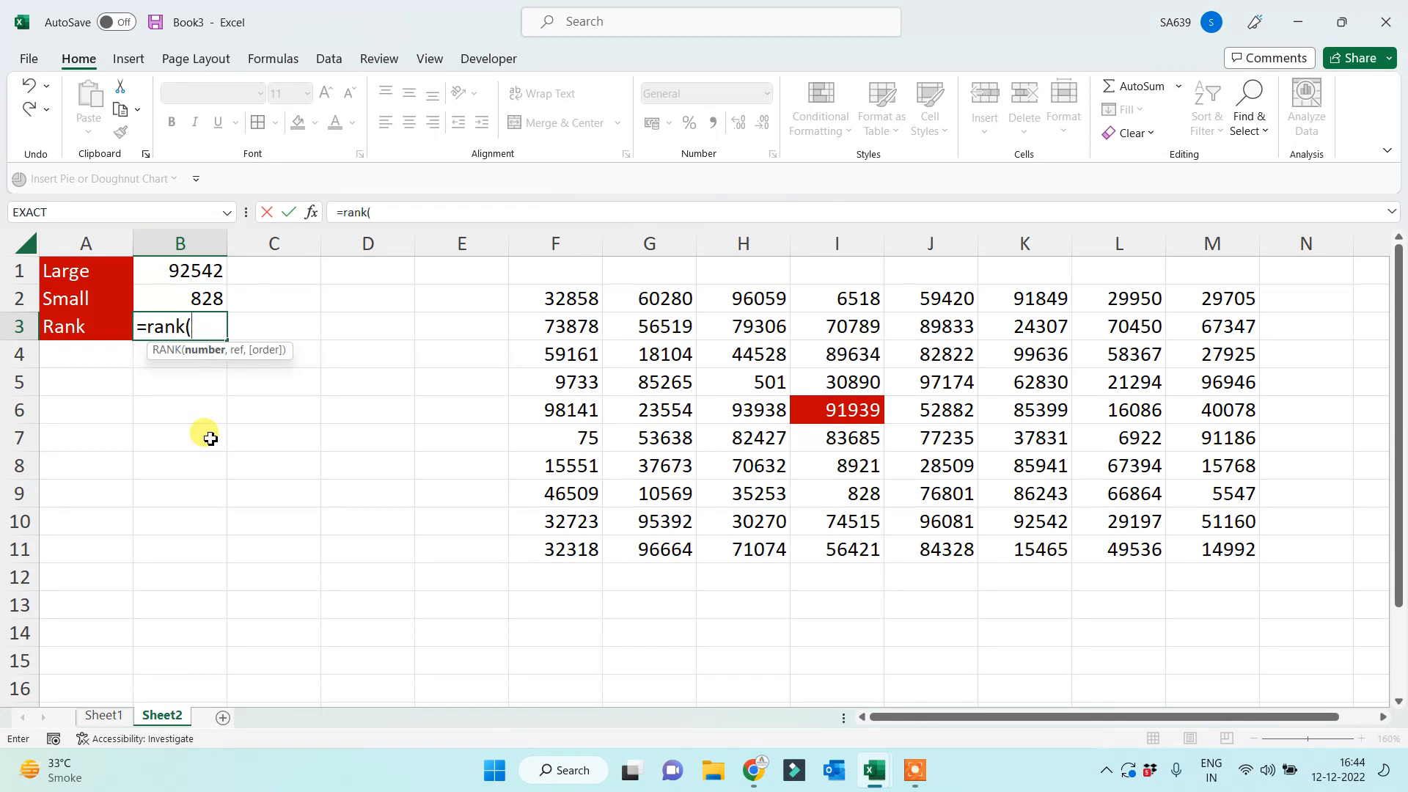
pyautogui.click(833, 410)
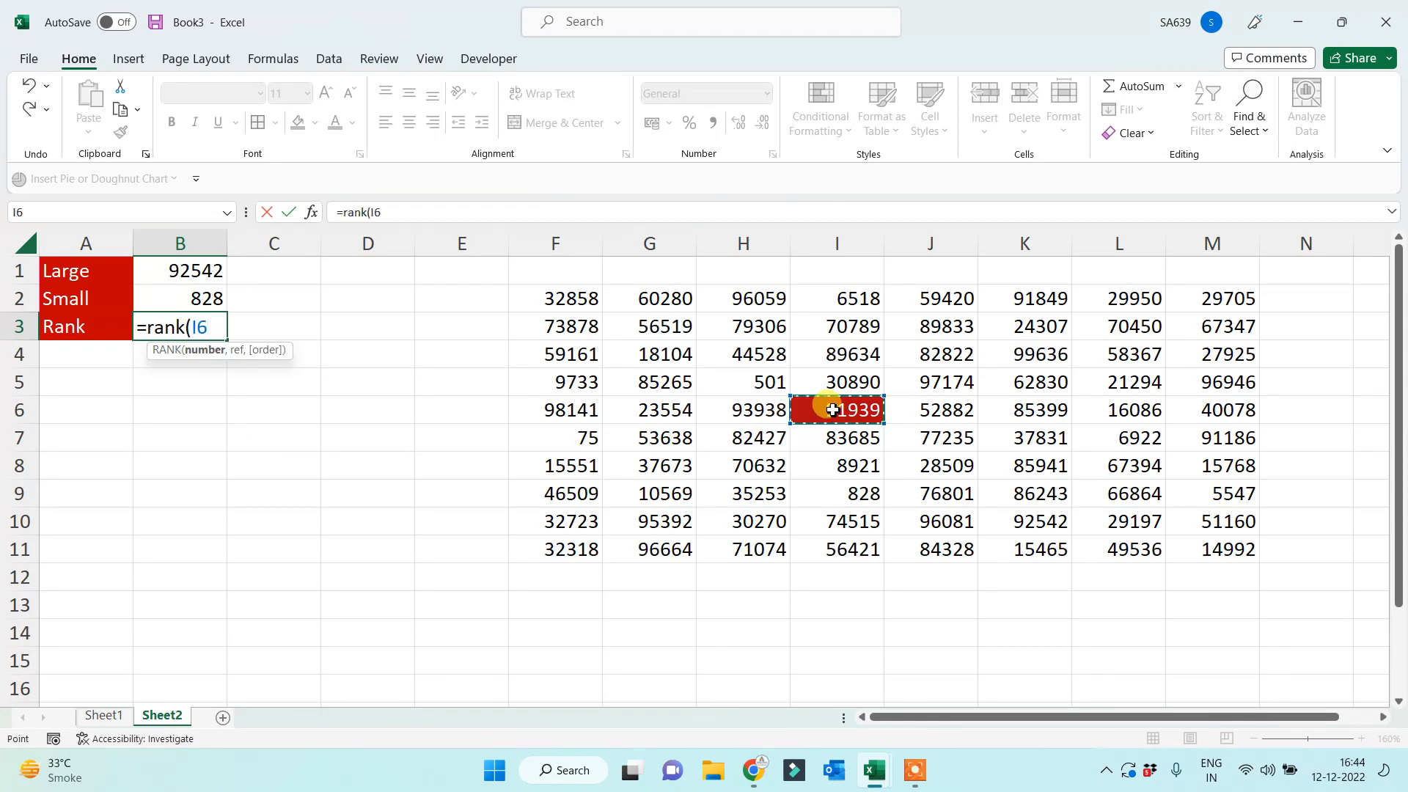
pyautogui.write(',')
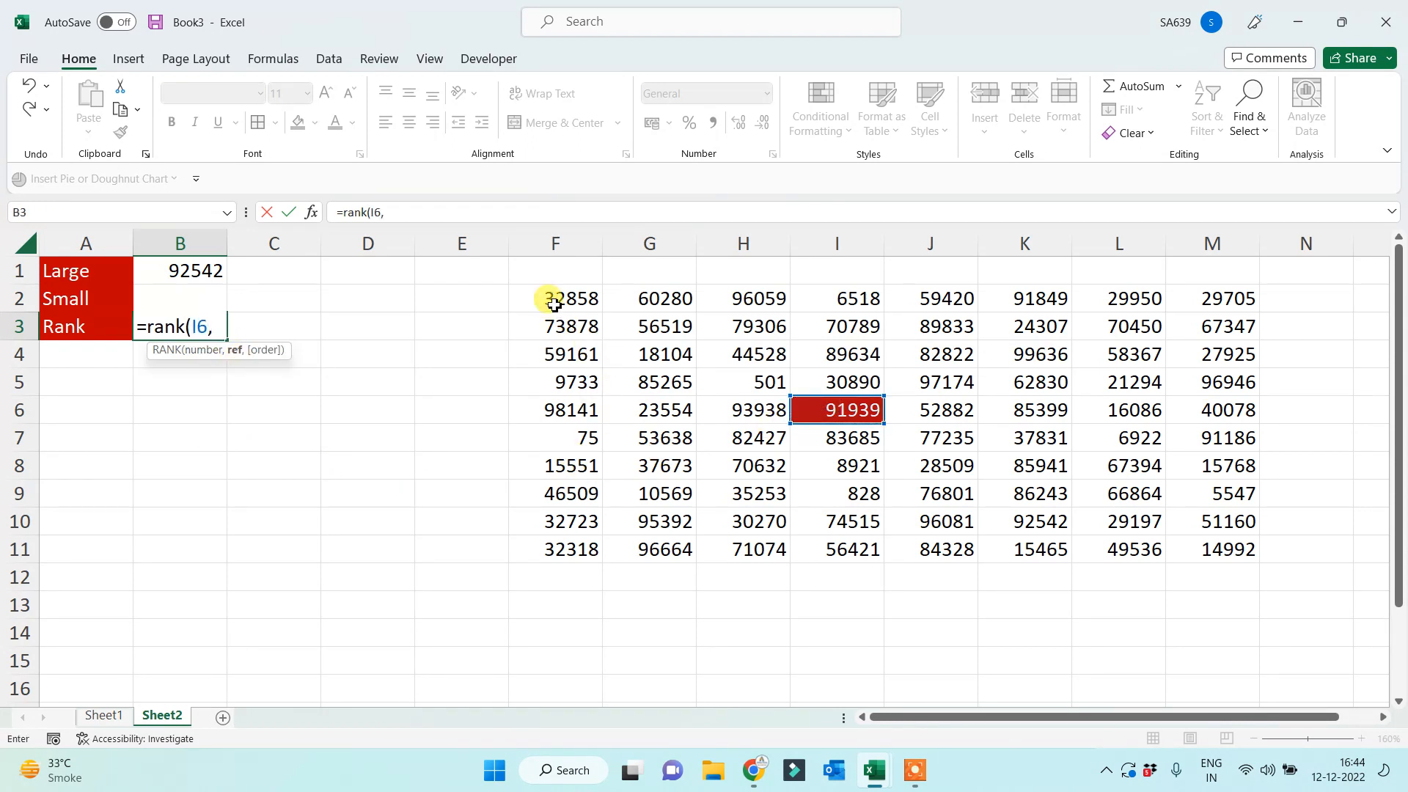
pyautogui.moveTo(554, 304); pyautogui.dragTo(1193, 548)
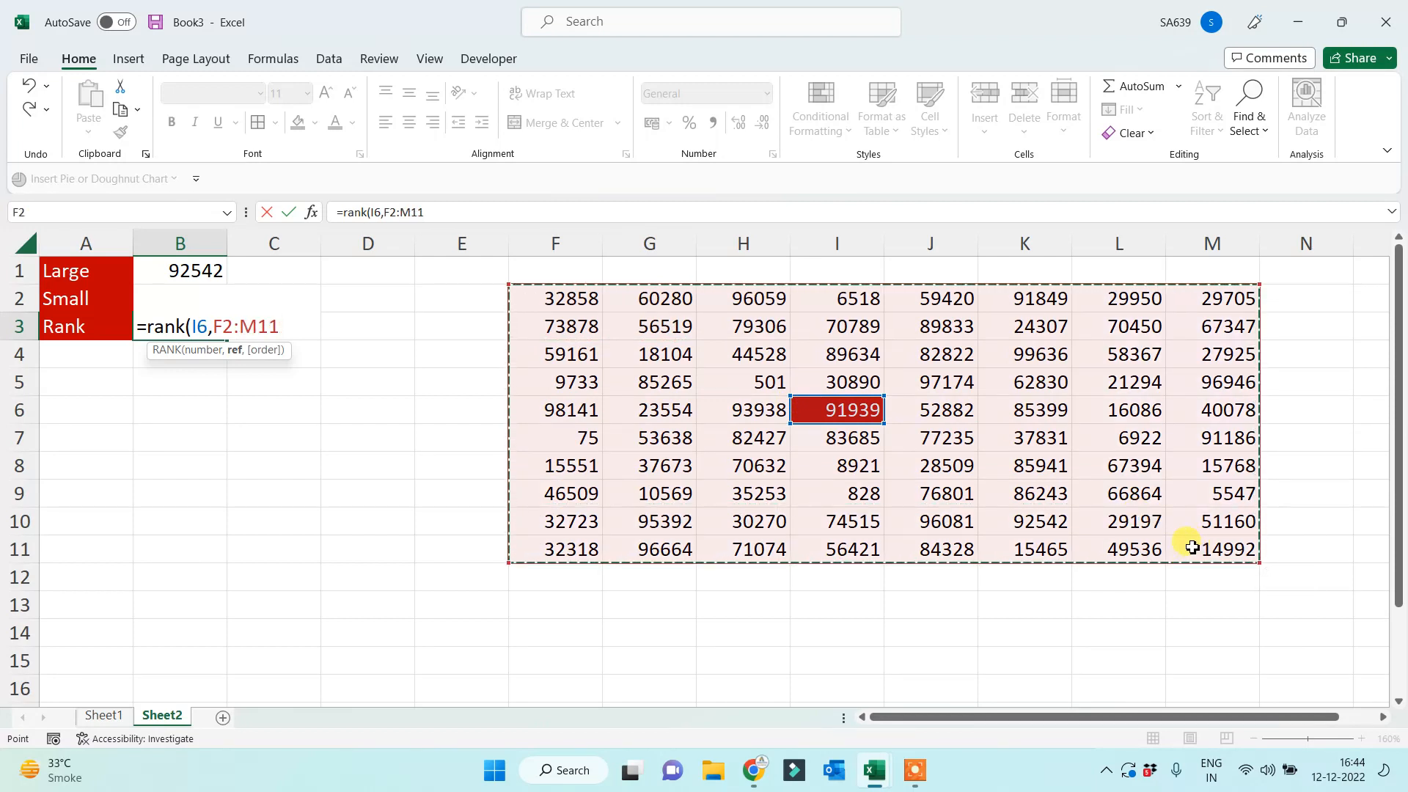
pyautogui.write(')')
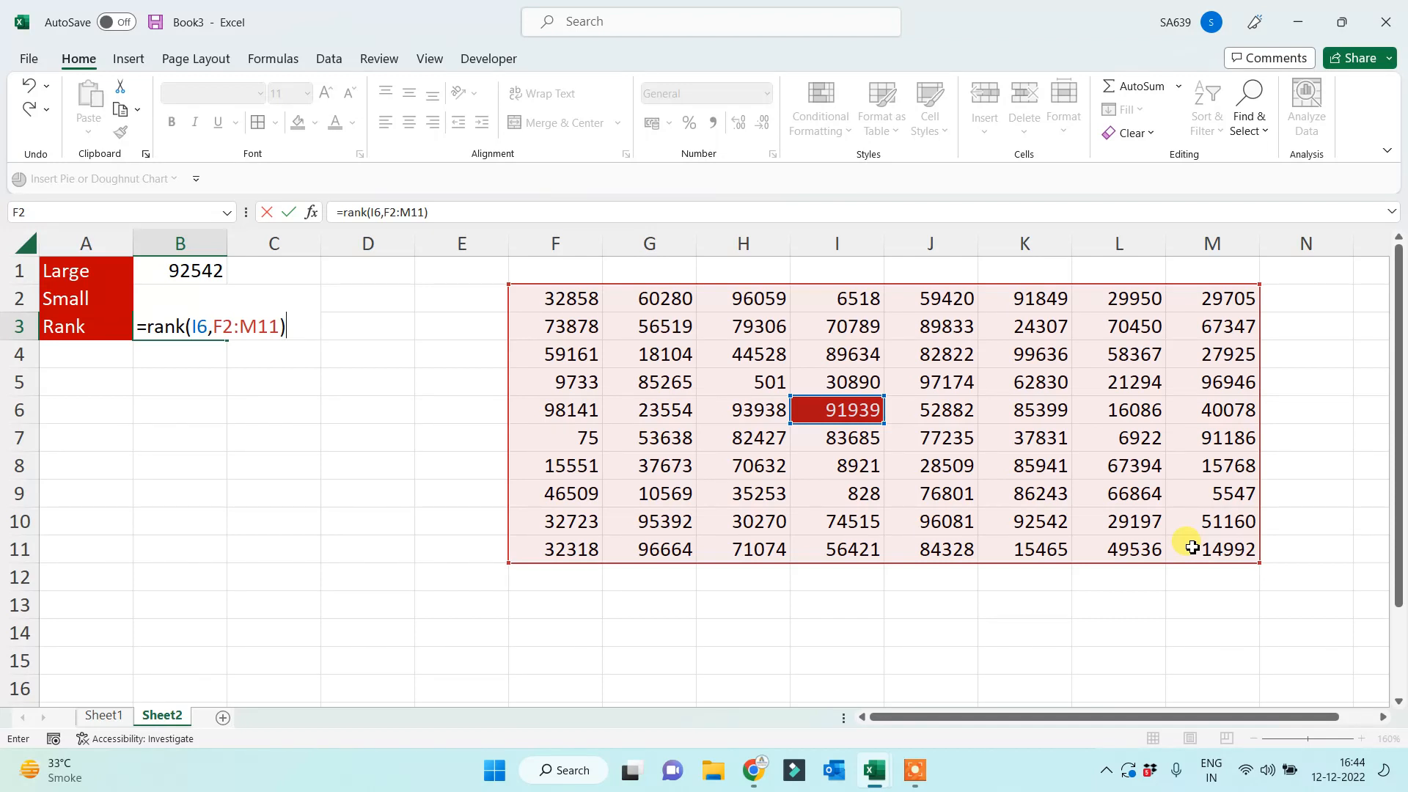
pyautogui.press('Return')
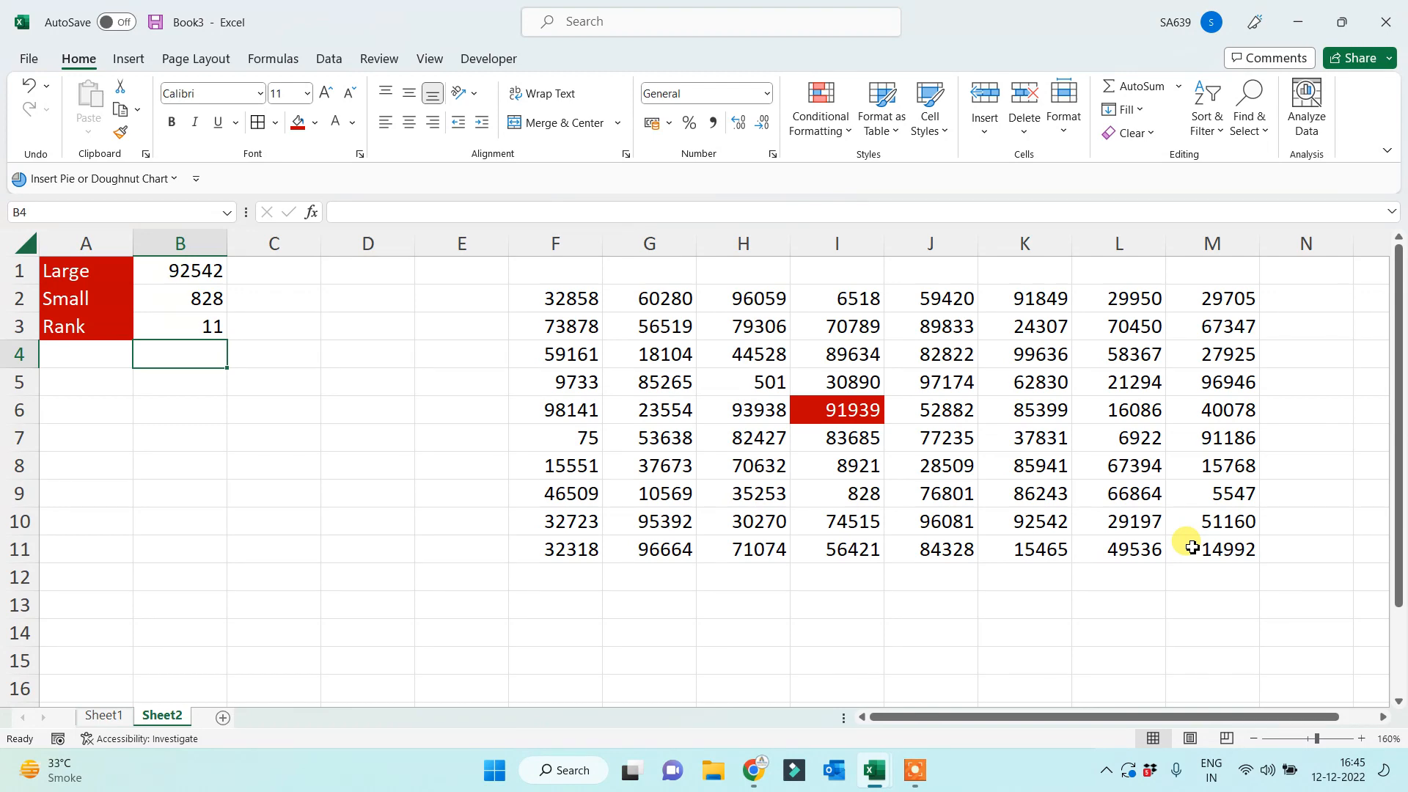
# Enter the labels left, right and mid in A14:A16.
pyautogui.click(72, 623)
pyautogui.scroll(-2, 91, 594)
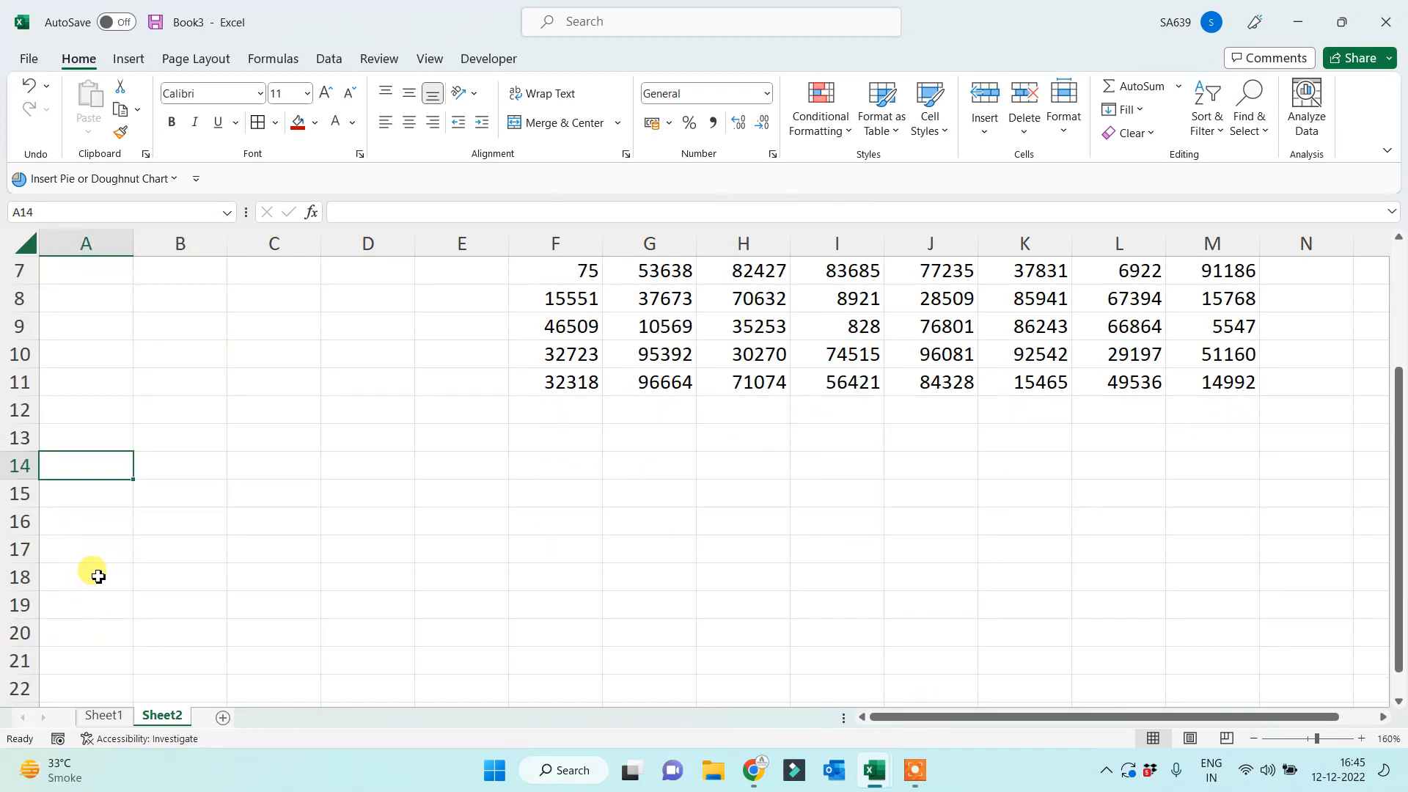
pyautogui.write('left')
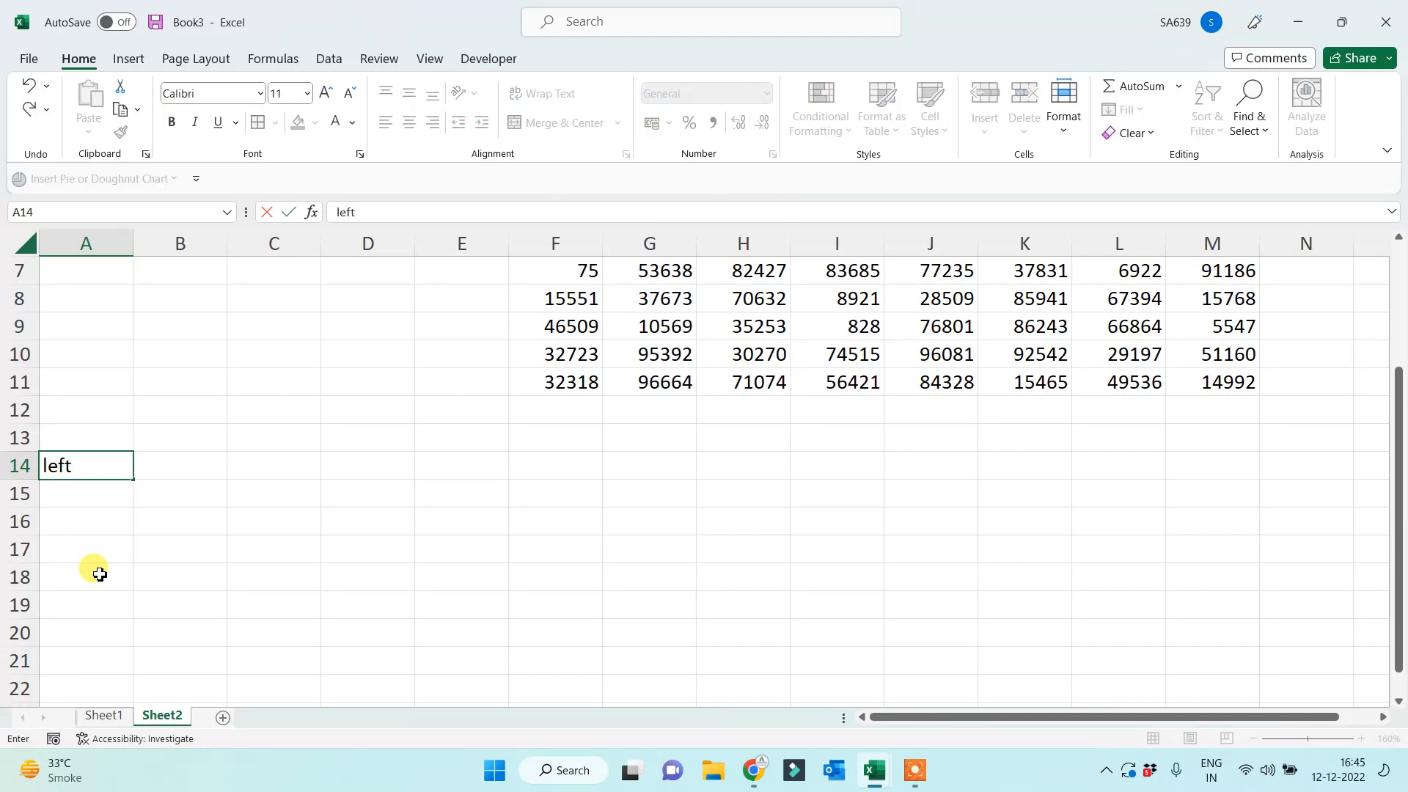
pyautogui.press('Return')
pyautogui.write('right')
pyautogui.press('Return')
pyautogui.write('mid')
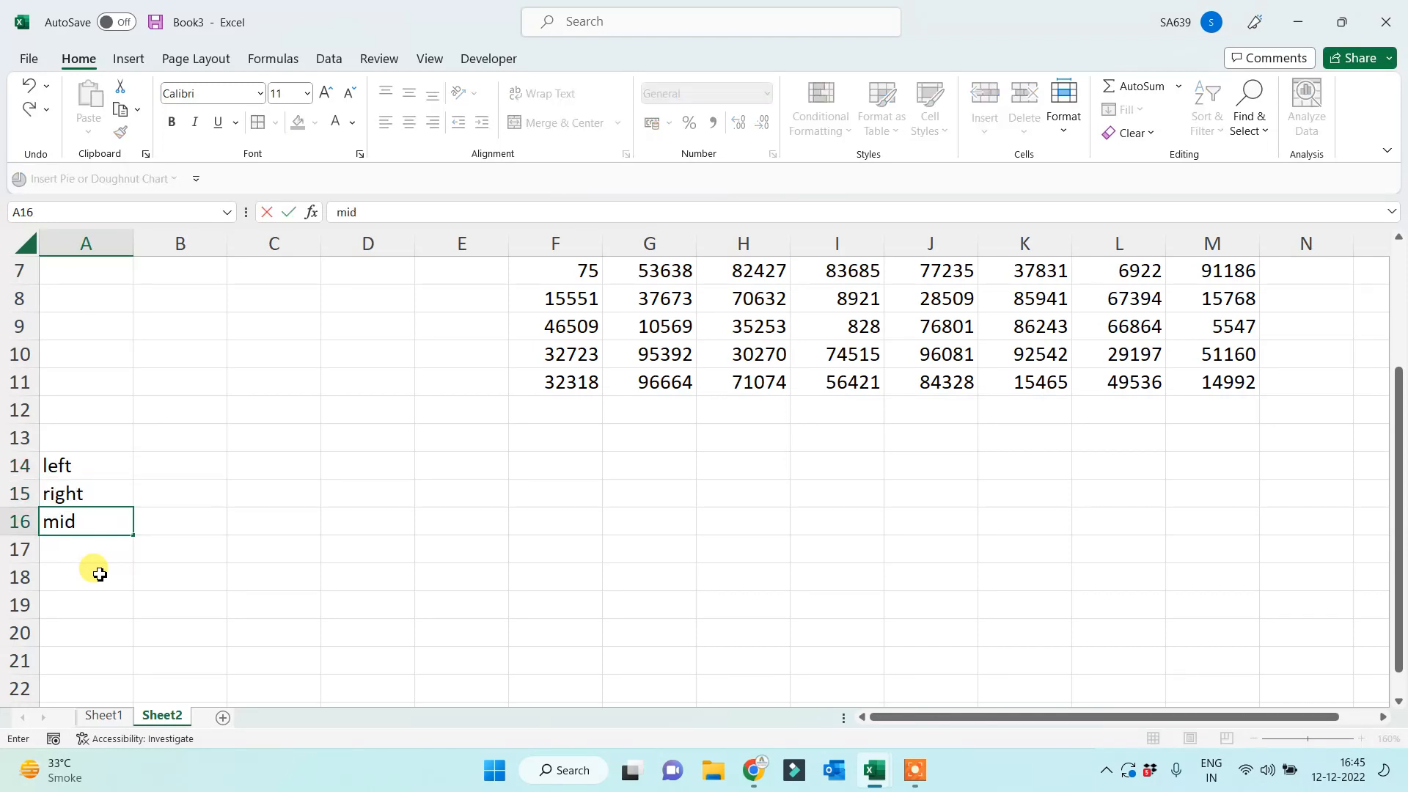
pyautogui.press('Return')
# Put a sample full name in H14 and enlarge it to 18 pt.
pyautogui.click(168, 474)
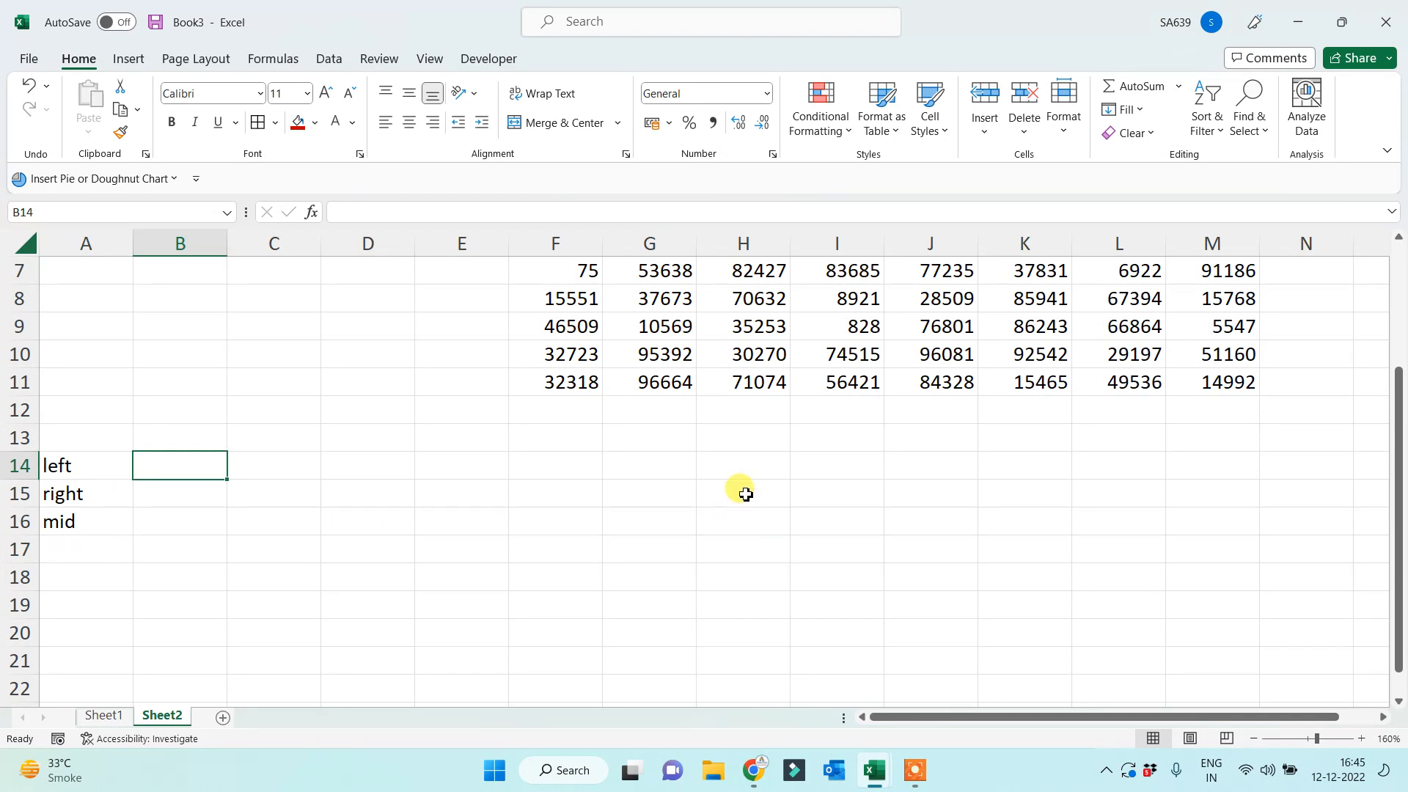
pyautogui.click(706, 470)
pyautogui.write('mr')
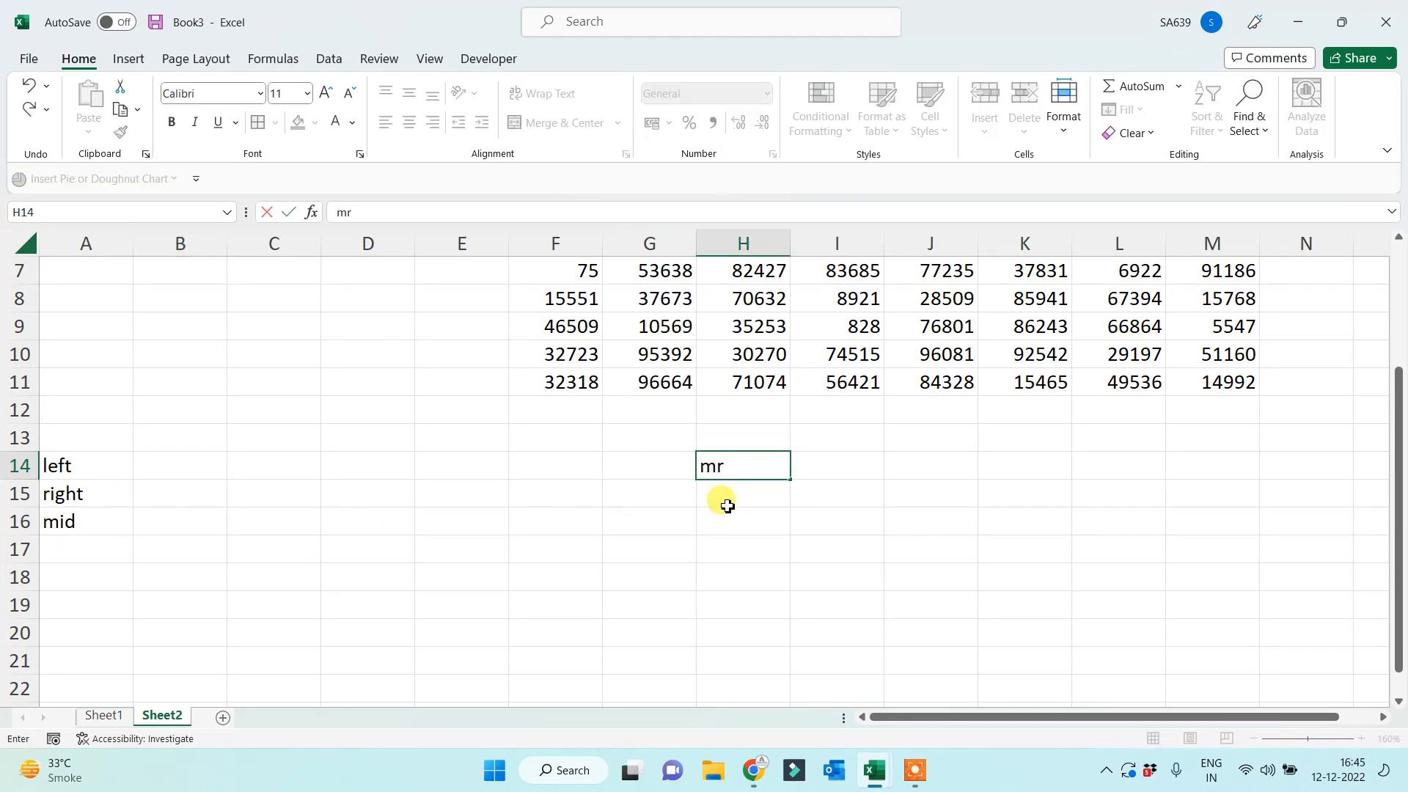
pyautogui.write(' raj kumar')
pyautogui.press('Return')
pyautogui.click(747, 471)
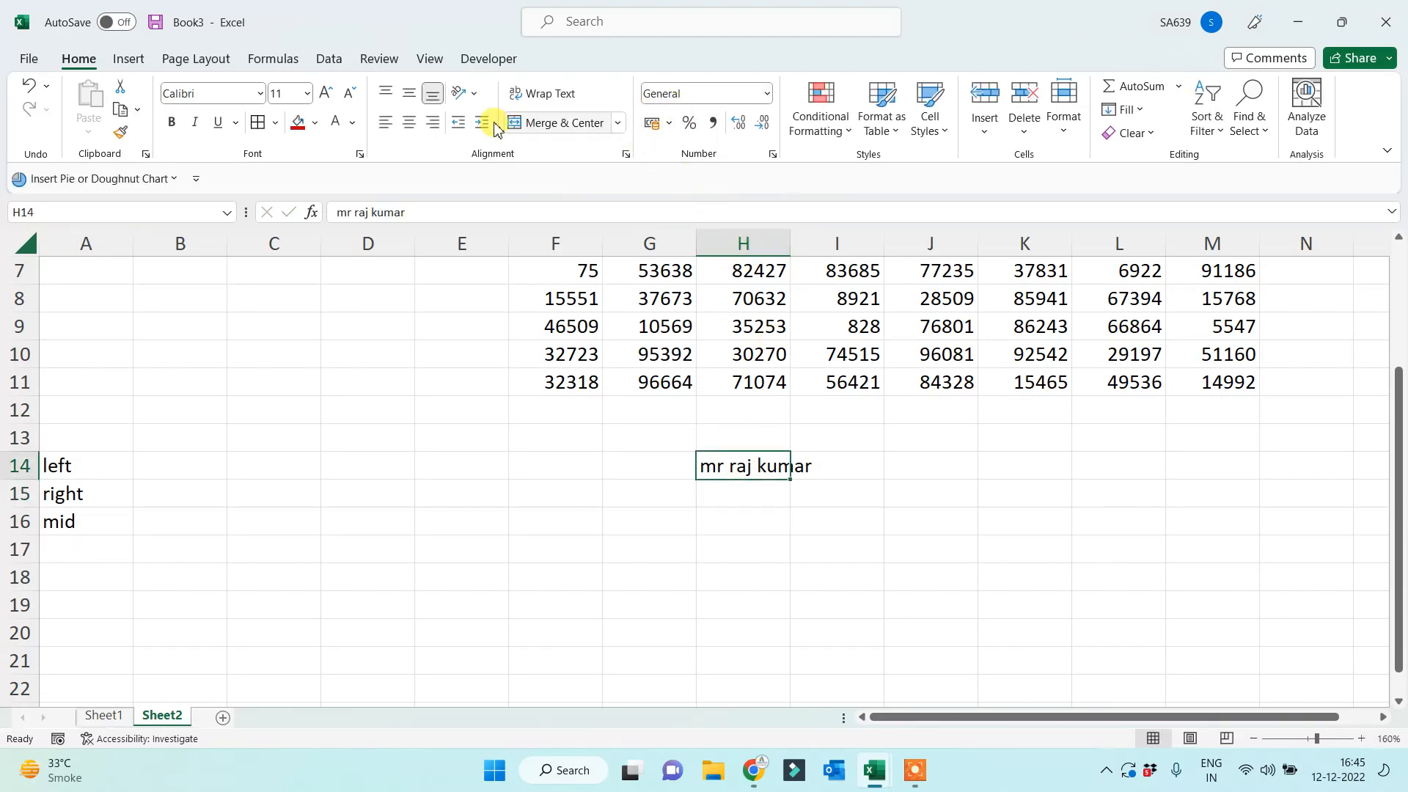
pyautogui.click(326, 93)
pyautogui.click(326, 93)
pyautogui.click(326, 93)
pyautogui.click(327, 93)
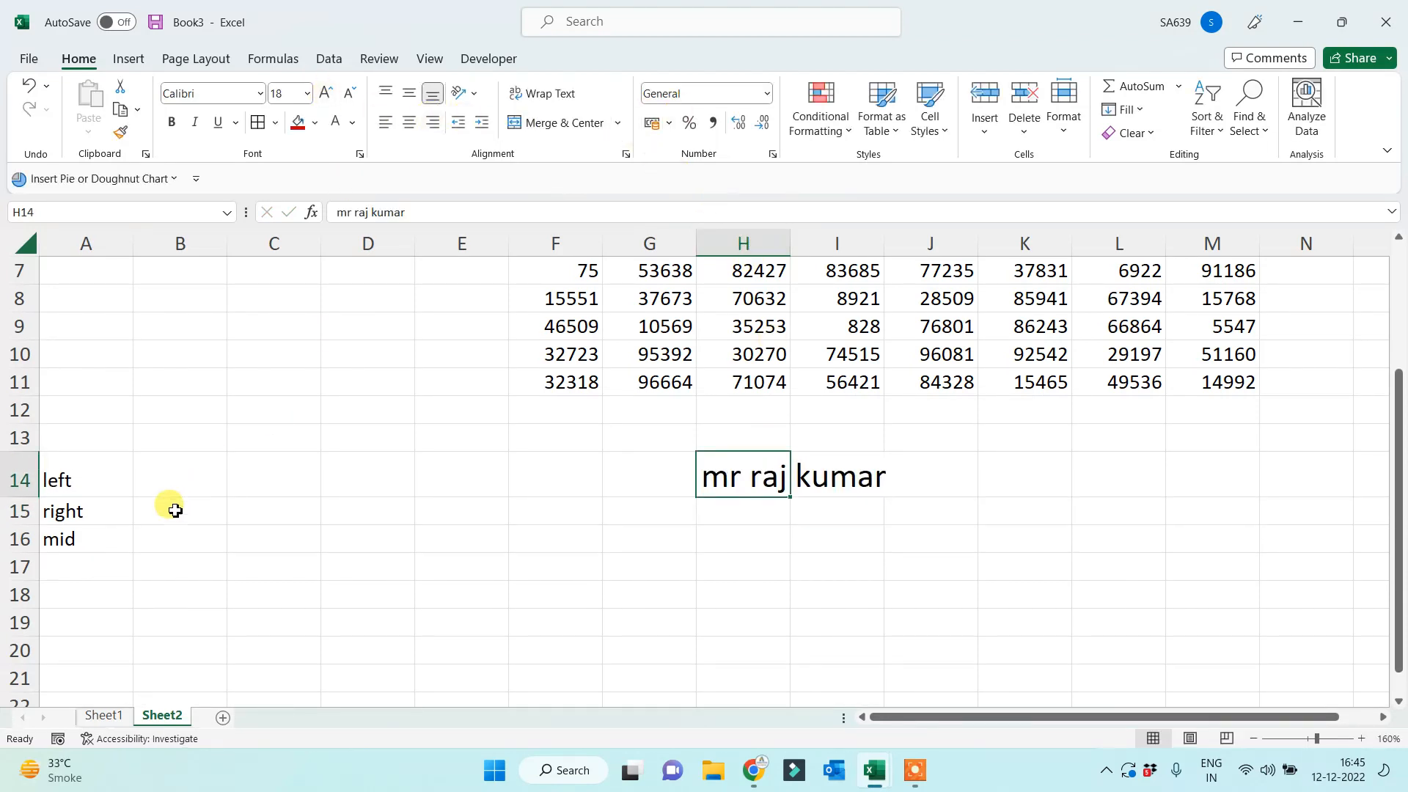
pyautogui.click(173, 478)
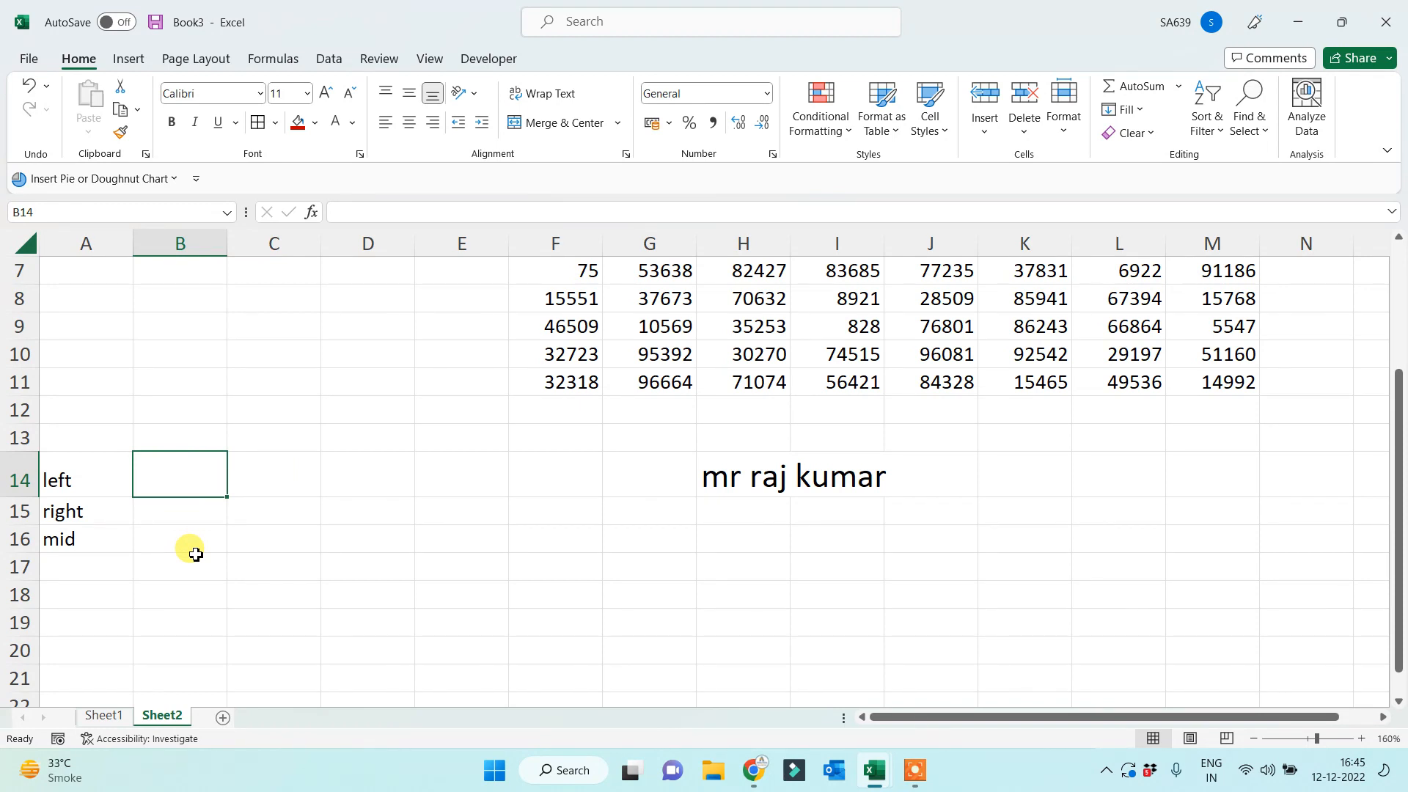
# Enter =LEFT(H14) in B14 and =RIGHT(H14) in B15, returning m and r.
pyautogui.write('=left(')
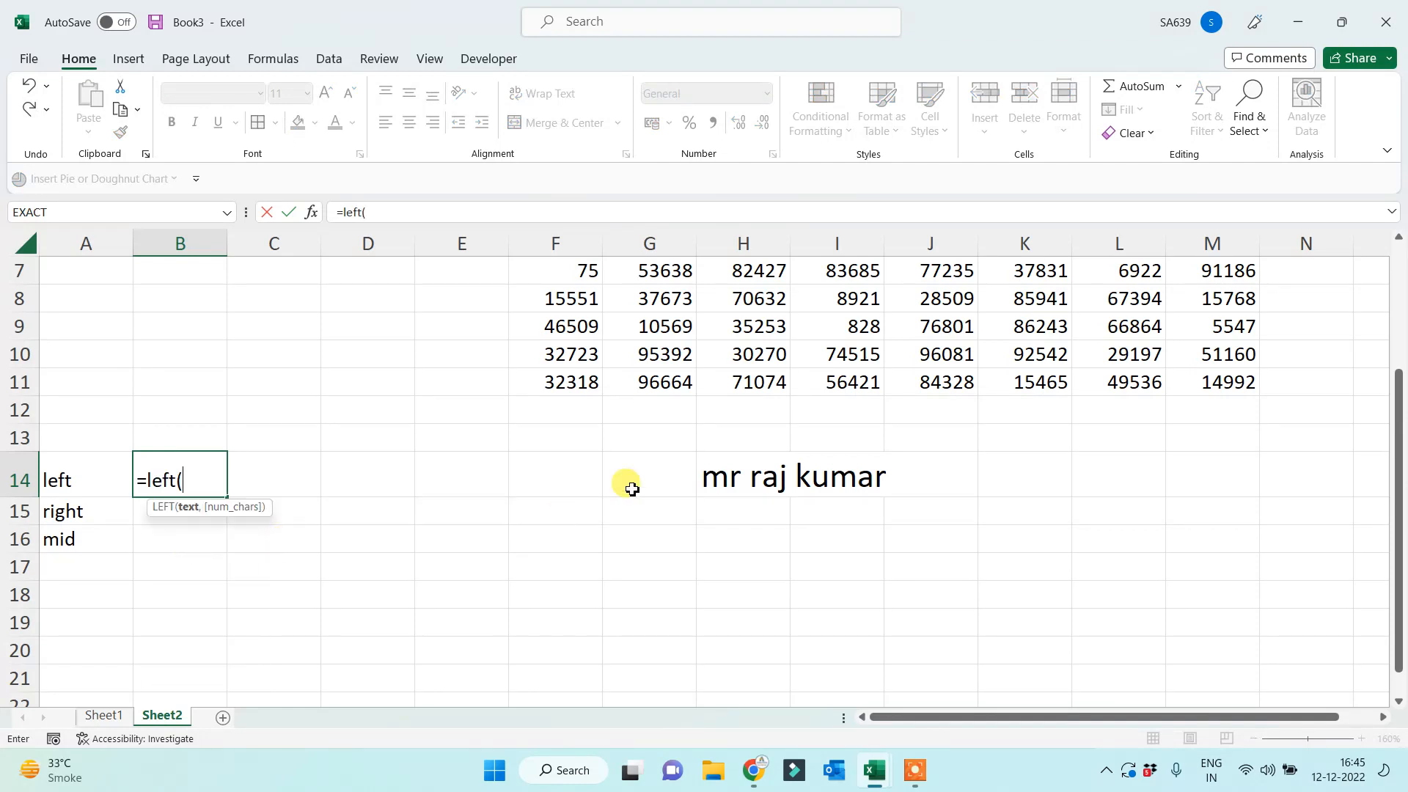
pyautogui.click(721, 489)
pyautogui.write(')')
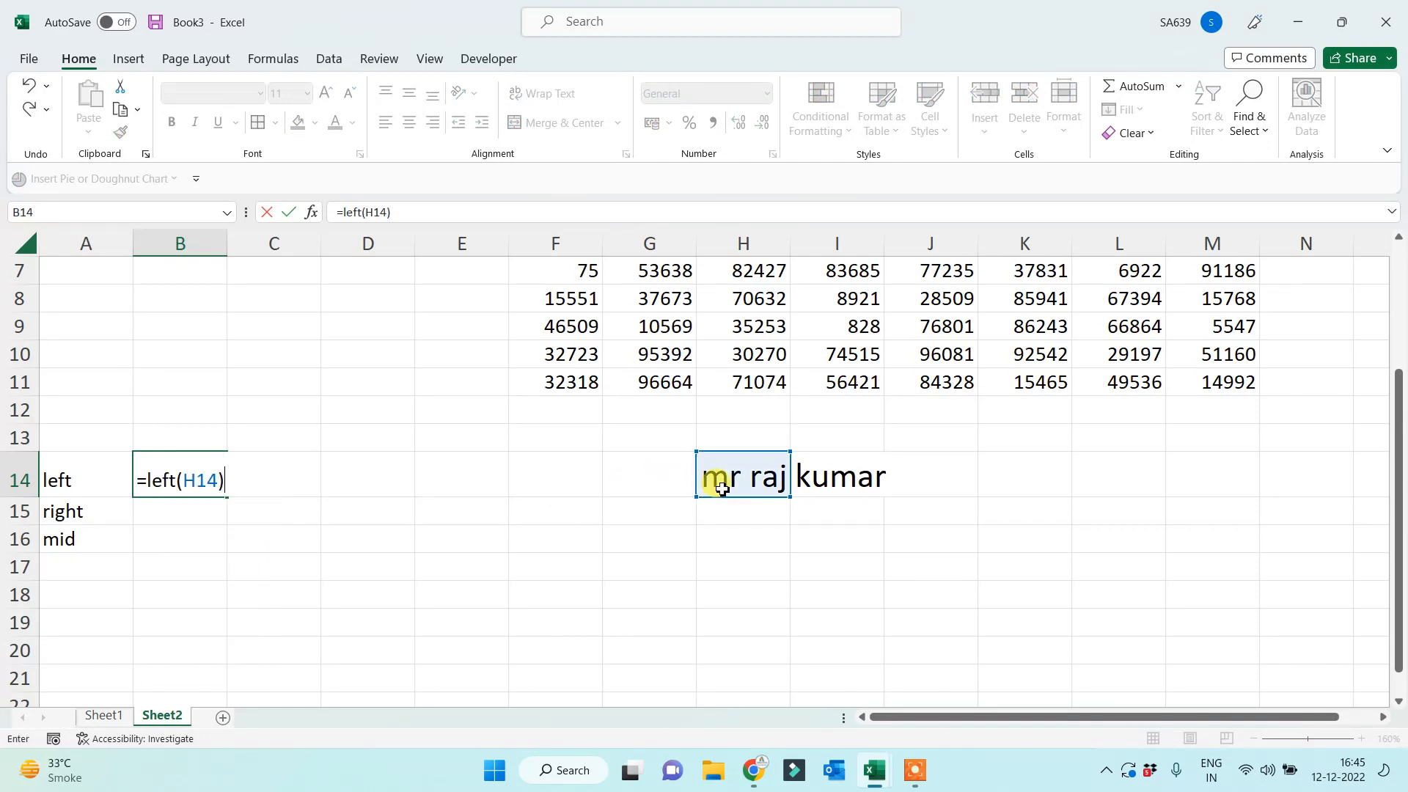
pyautogui.press('Return')
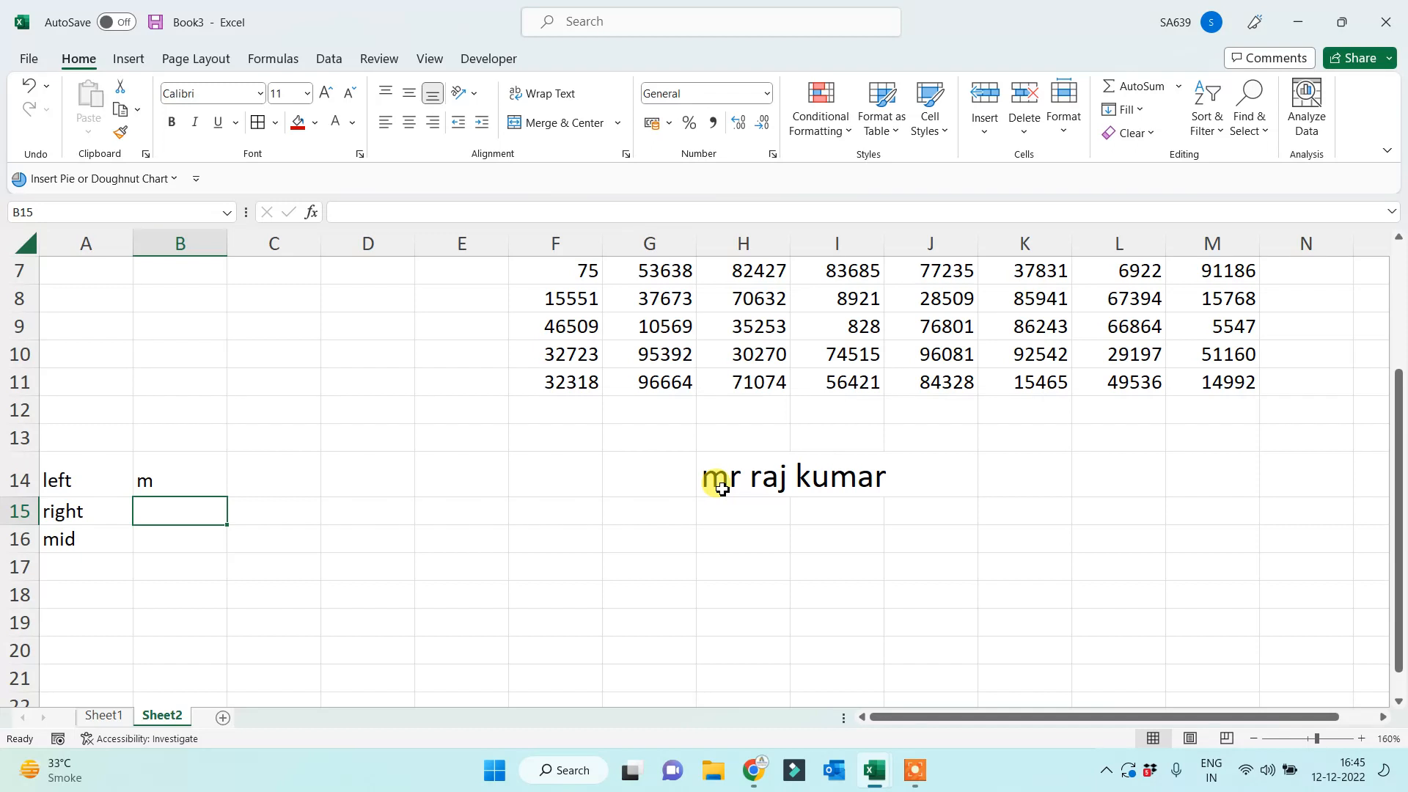
pyautogui.write('=right(')
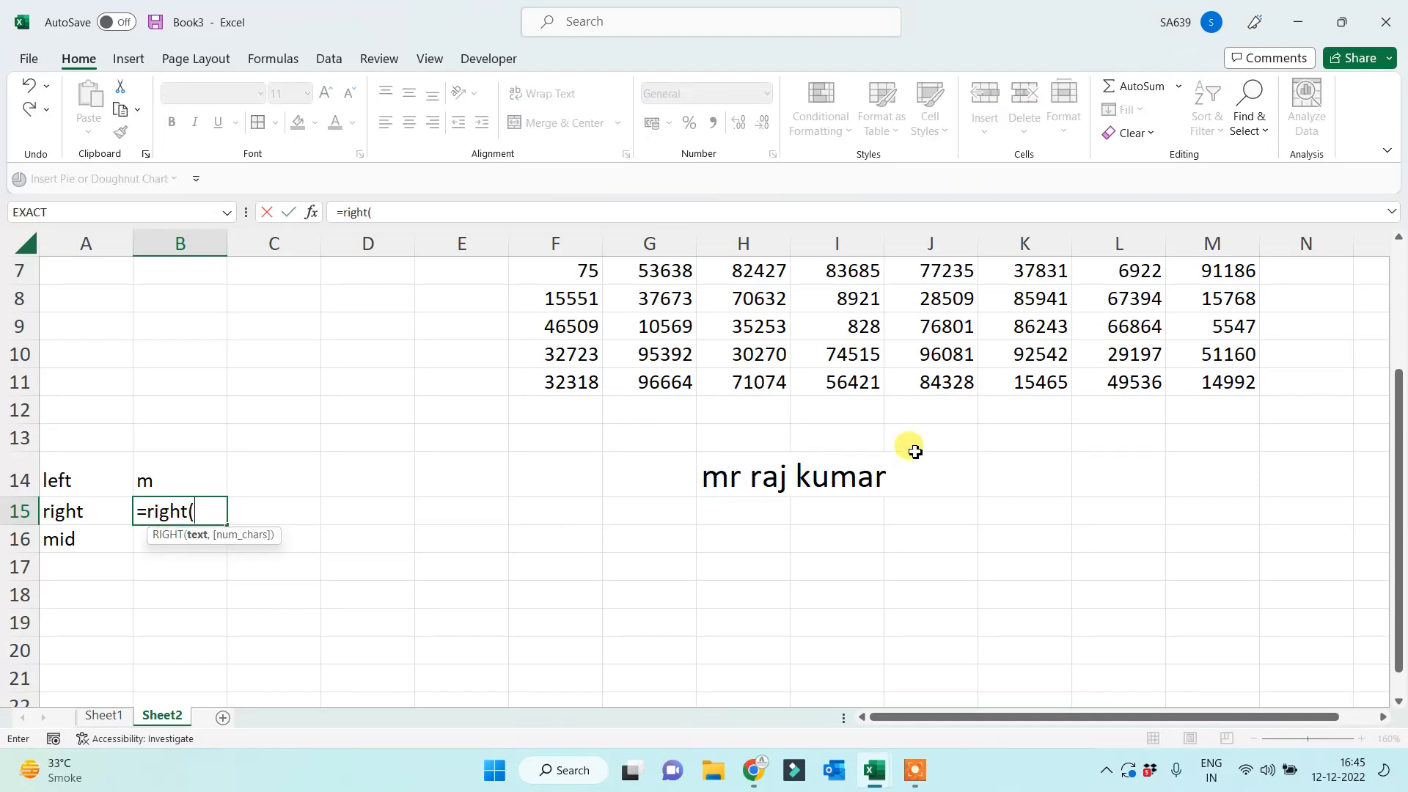
pyautogui.click(732, 480)
pyautogui.press('Return')
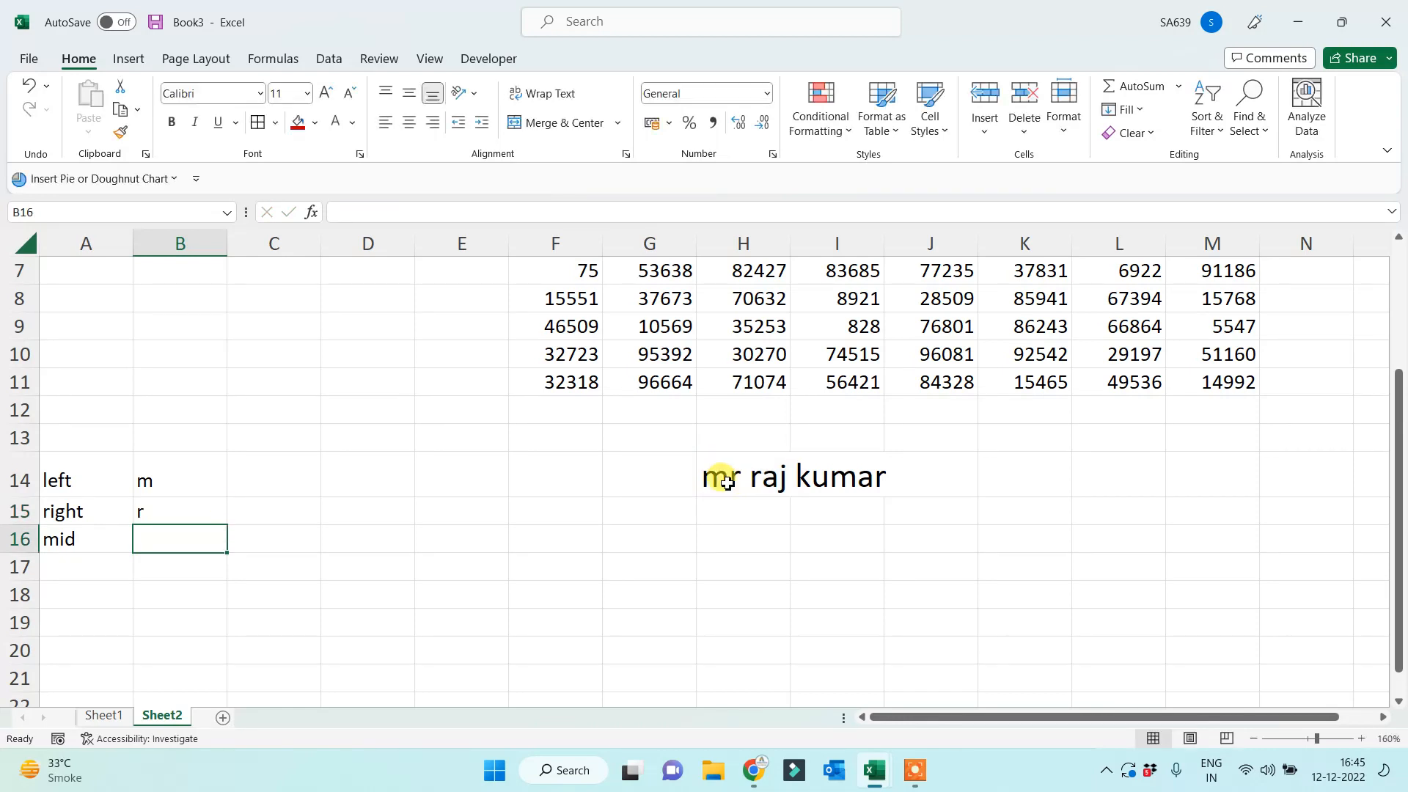
pyautogui.click(276, 471)
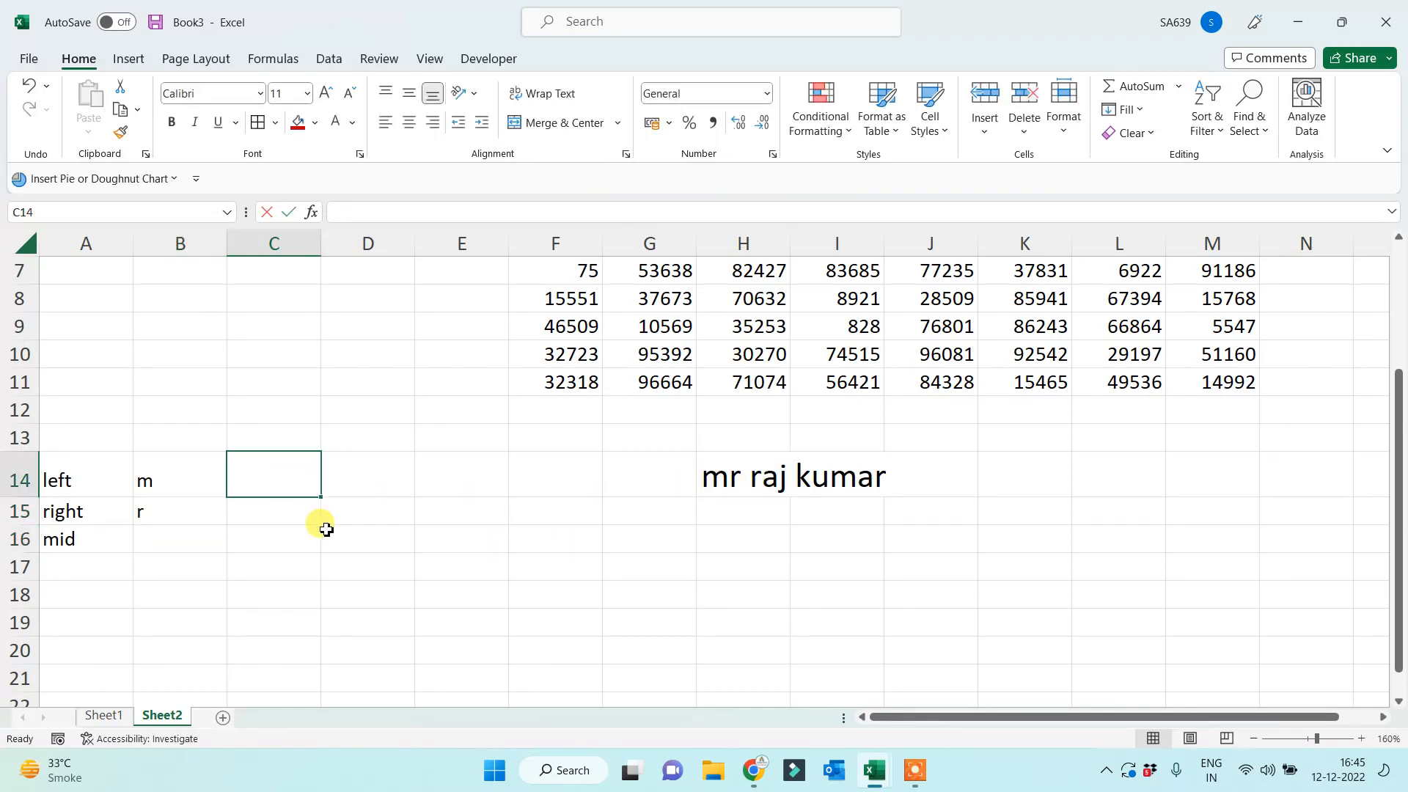
# Enter =LEFT(H14,2) in C14 and =RIGHT(H14,5) in C15 for the first two and last five characters.
pyautogui.write('=left(')
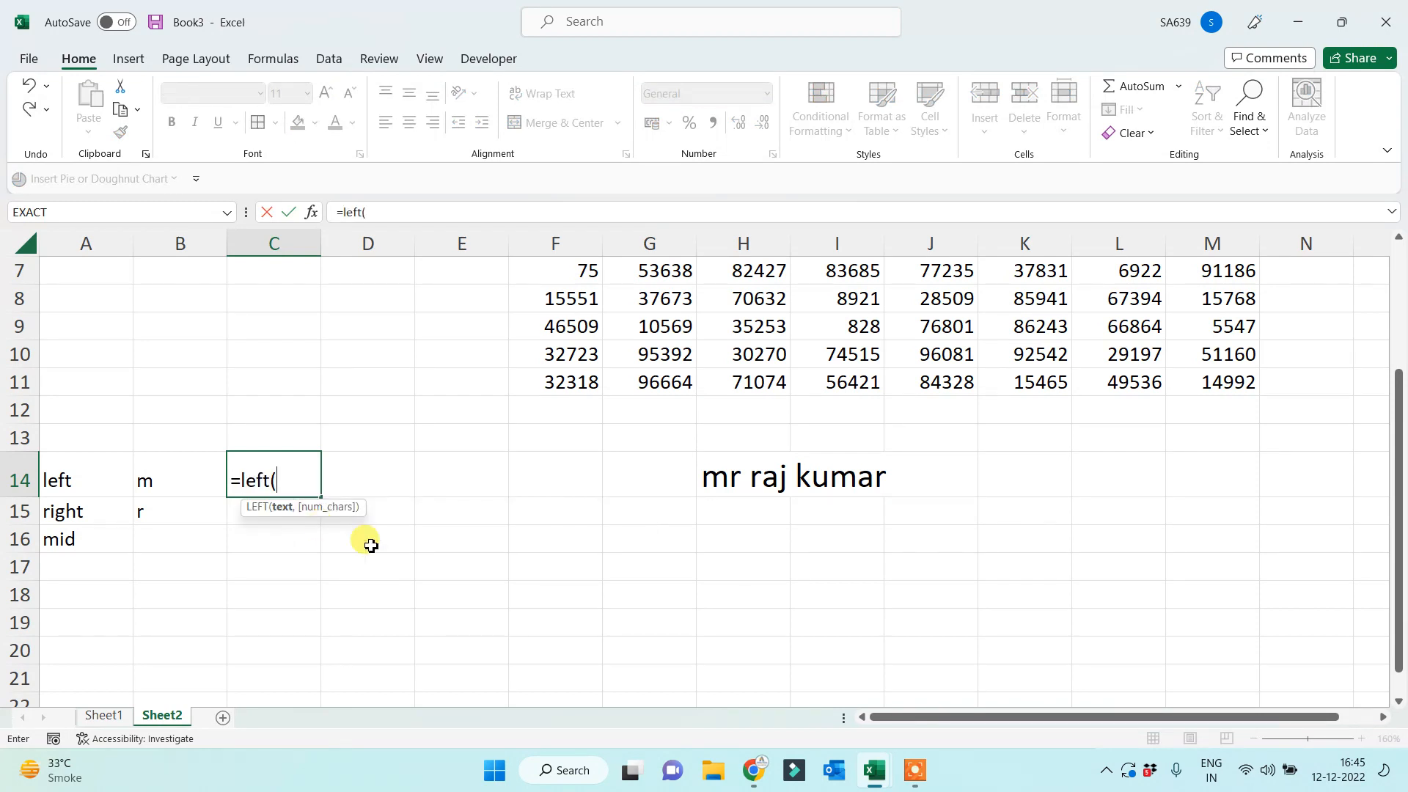
pyautogui.click(766, 488)
pyautogui.write(',')
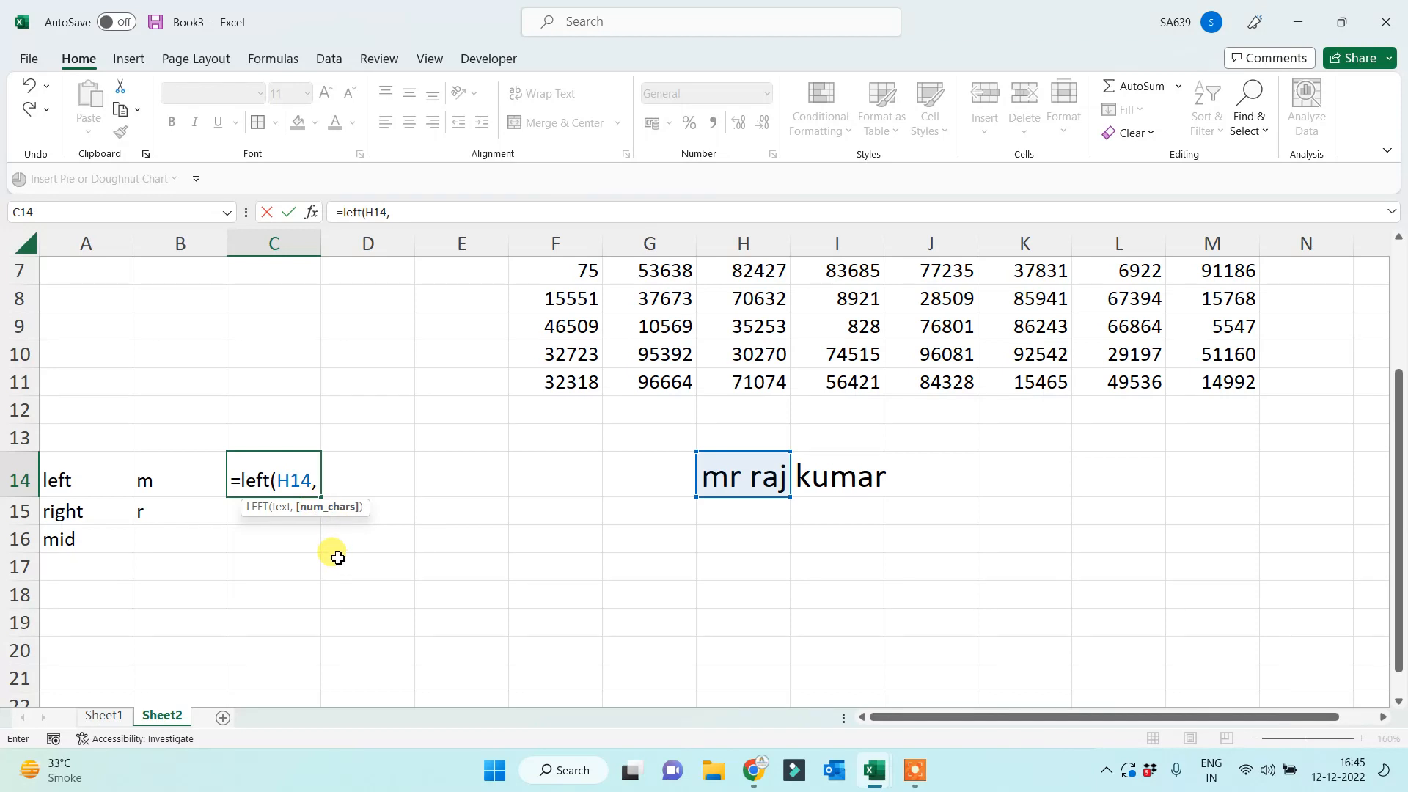
pyautogui.write('2)')
pyautogui.press('Return')
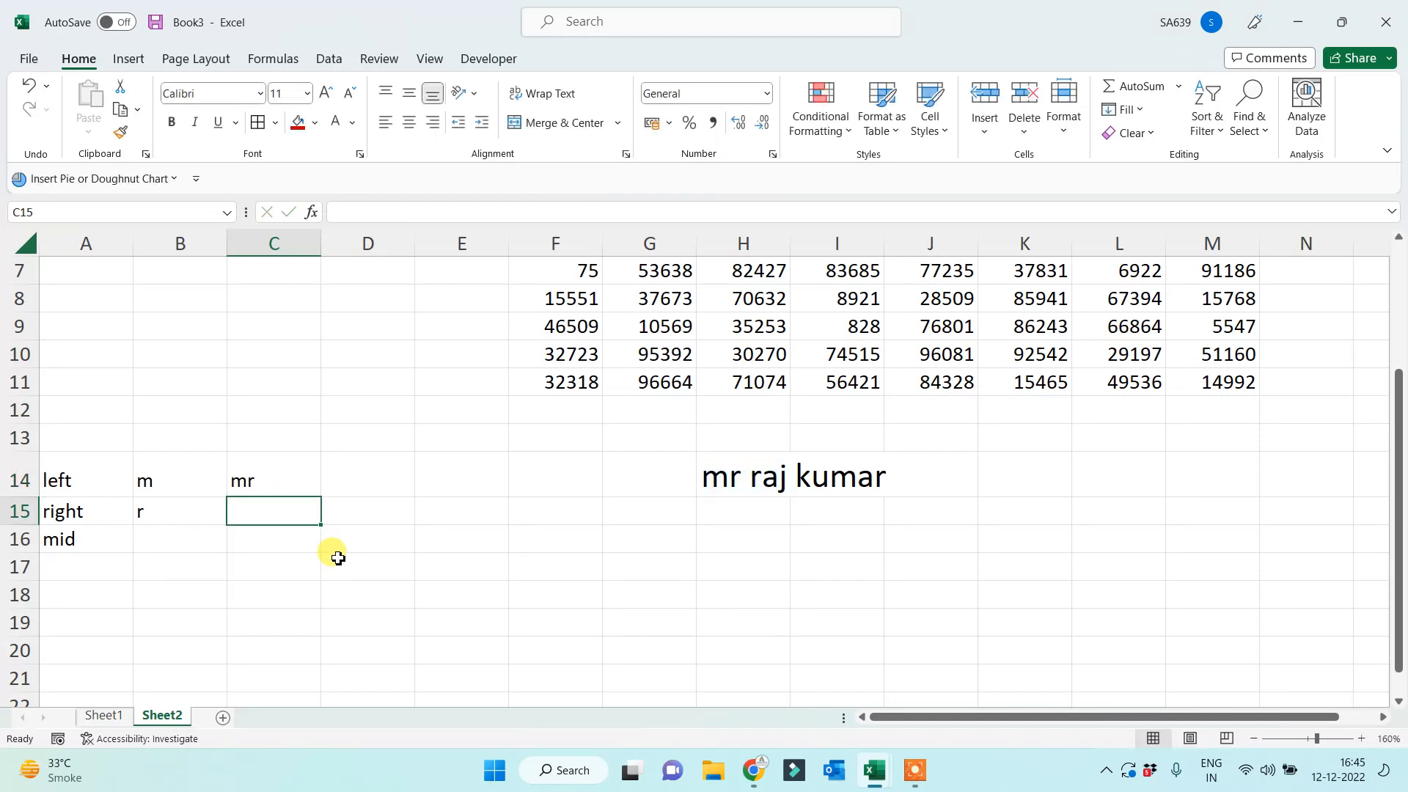
pyautogui.write('=right(')
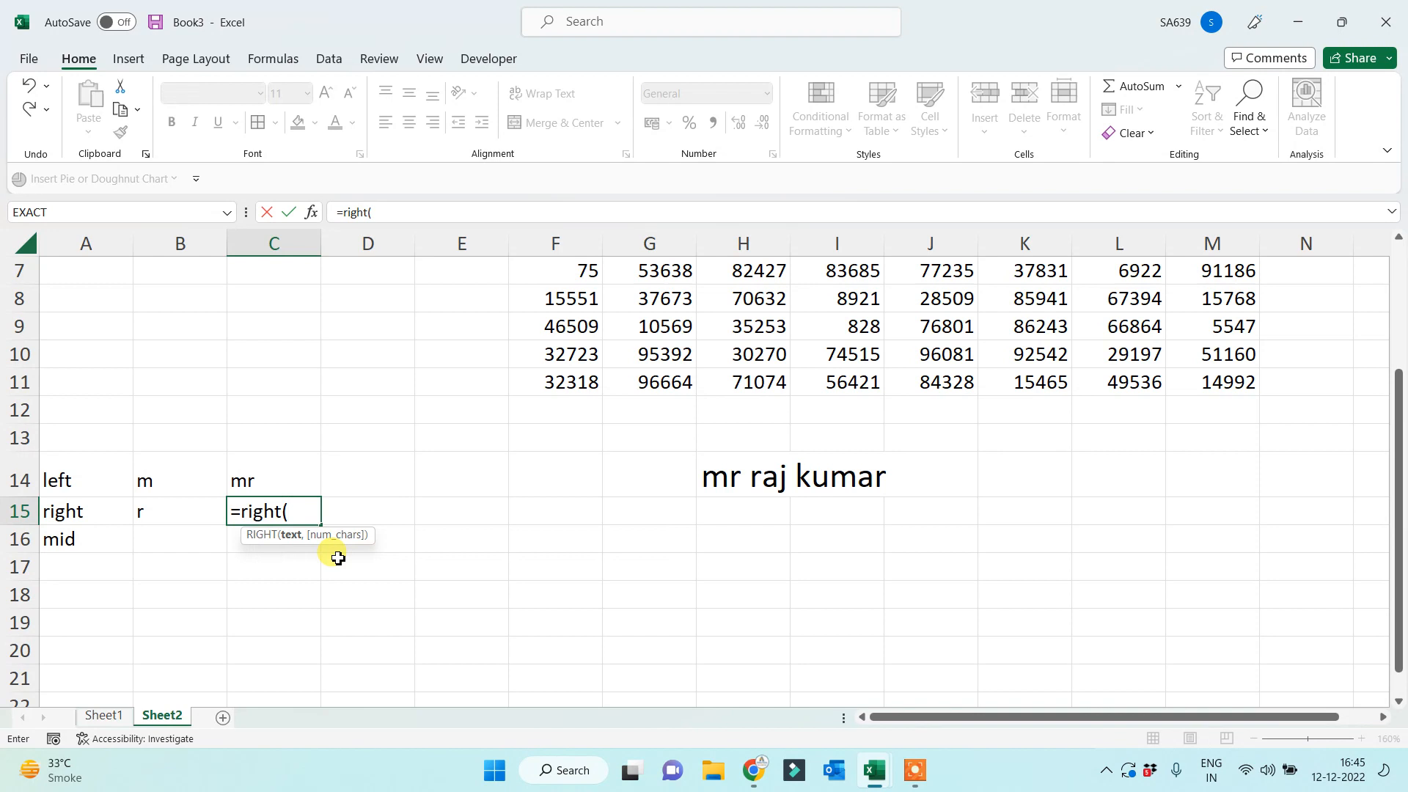
pyautogui.click(719, 480)
pyautogui.write(',')
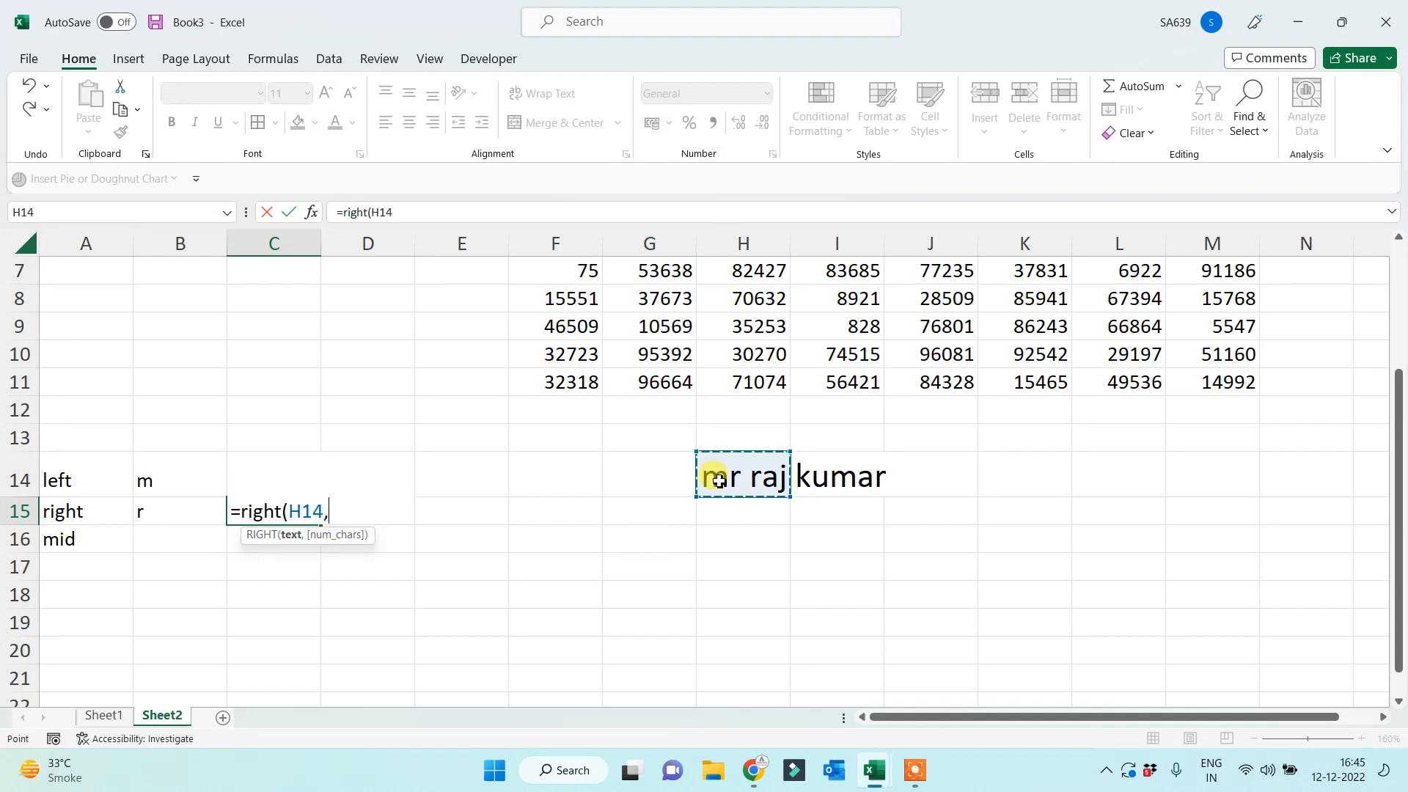
pyautogui.write('5)')
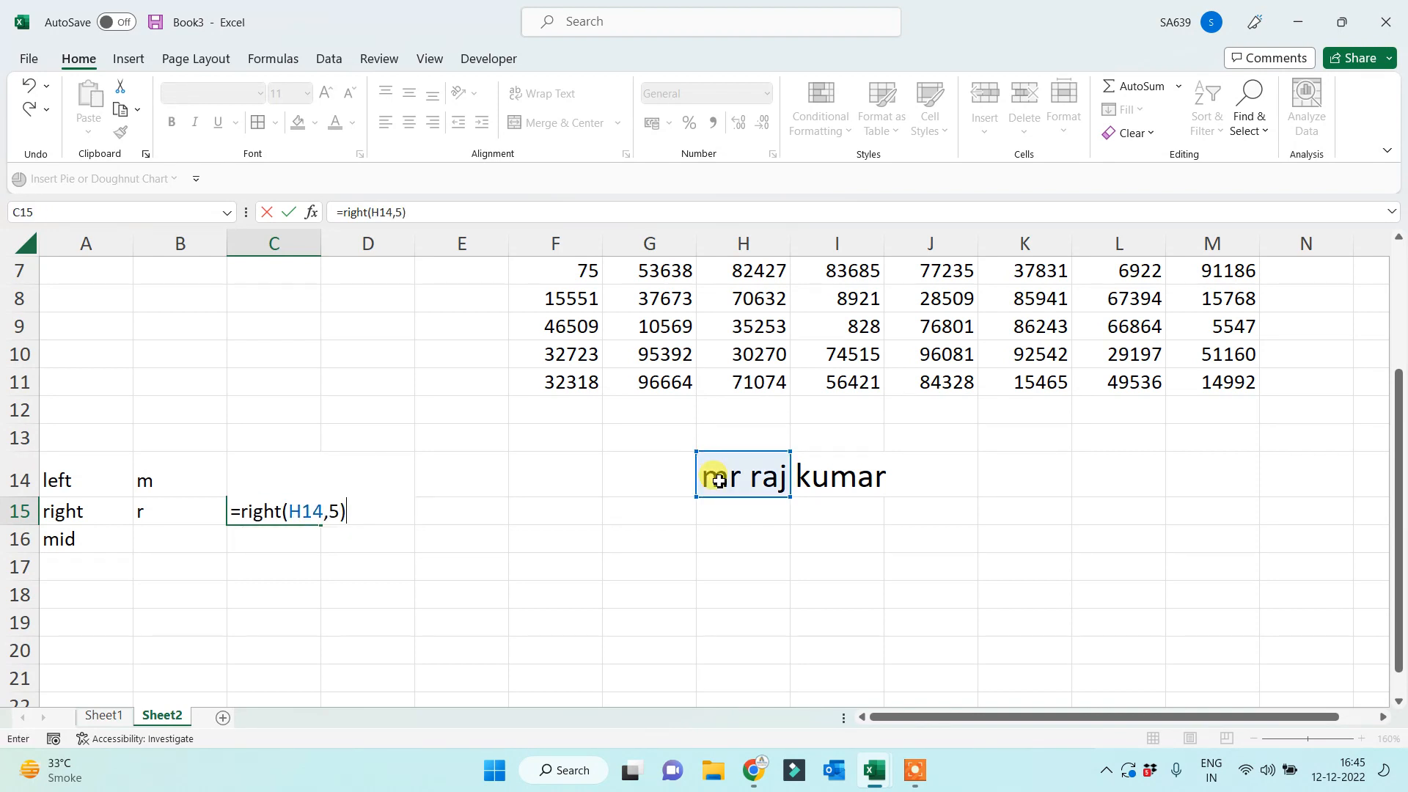
pyautogui.press('Return')
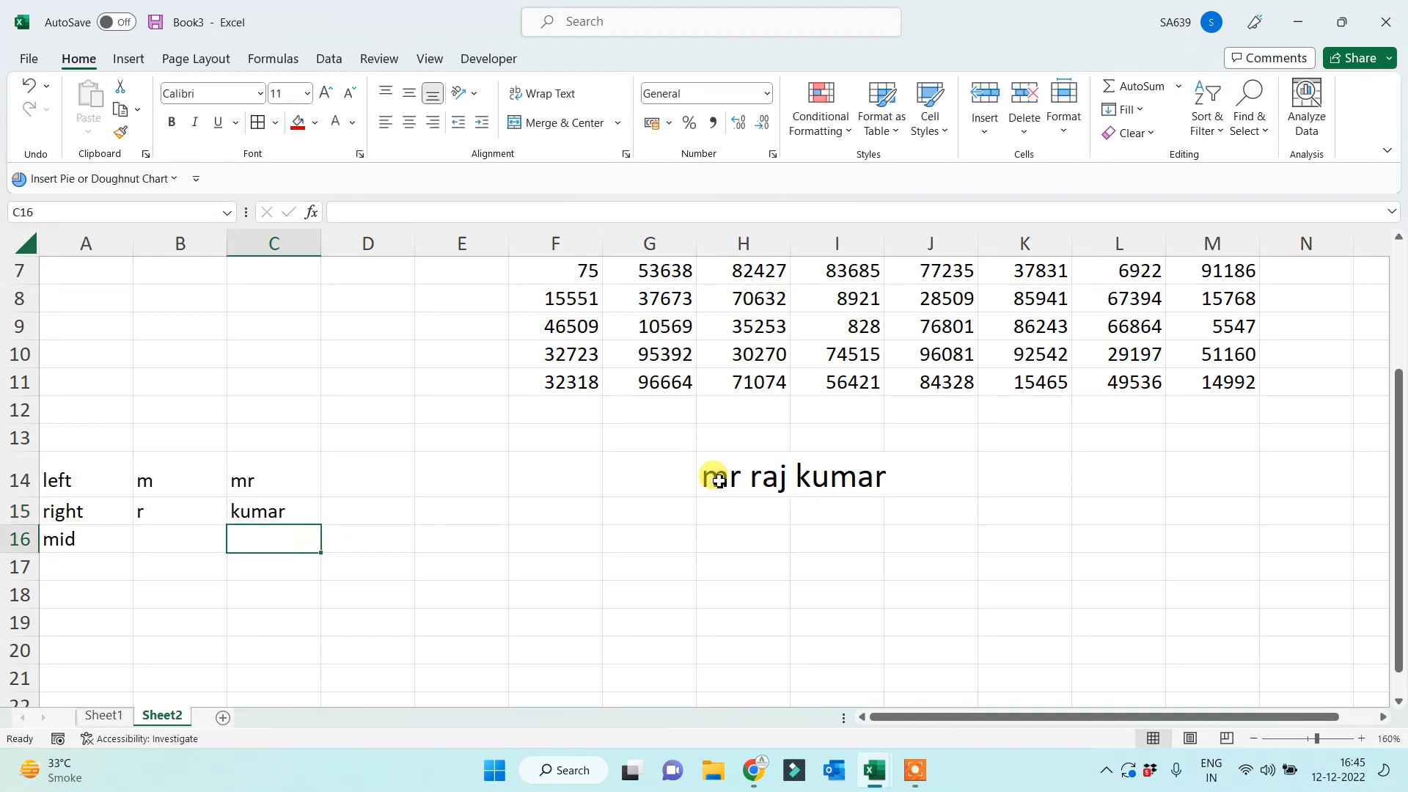
pyautogui.press('Left')
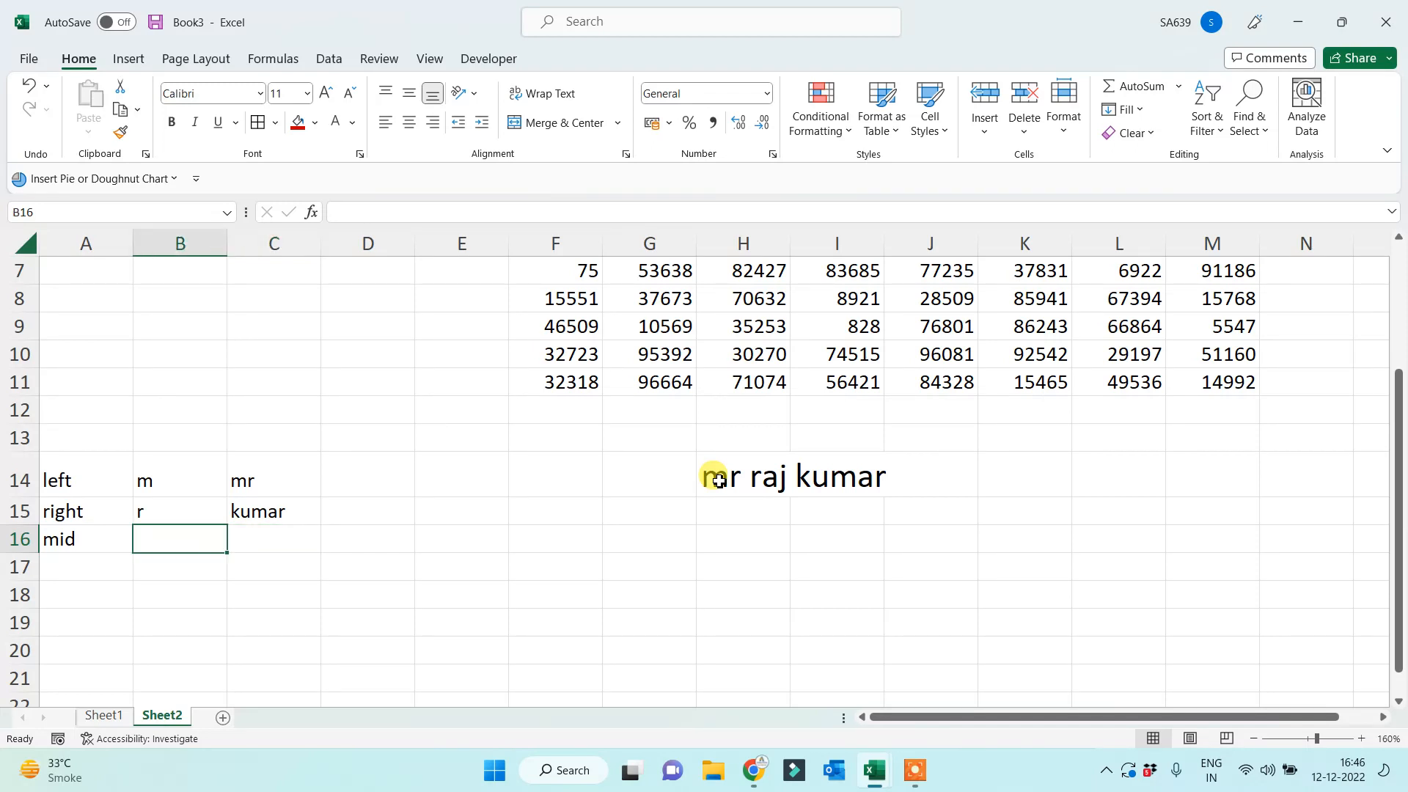
# Enter =MID(H14,4,3) in B16 to extract the three-letter middle name.
pyautogui.write('=mid(')
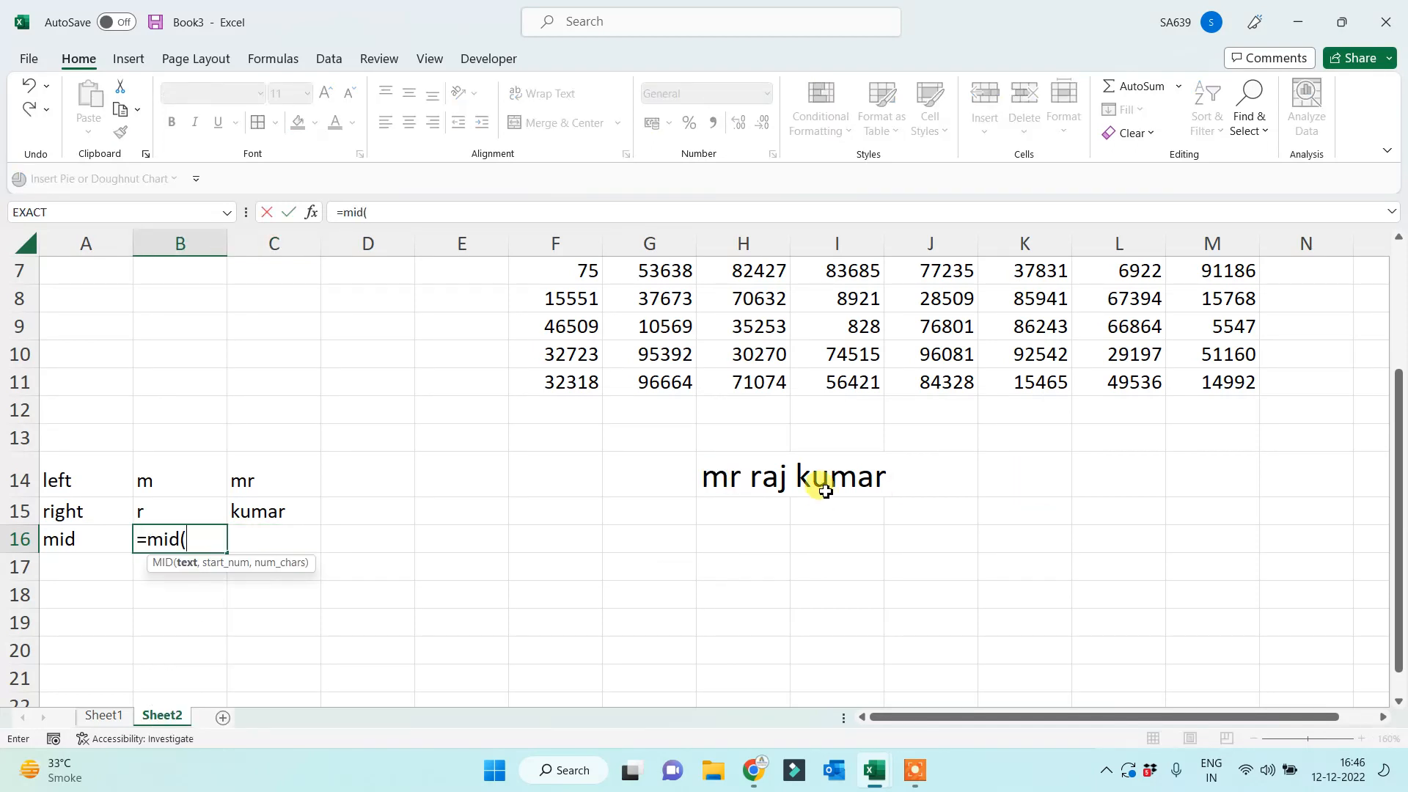
pyautogui.click(756, 476)
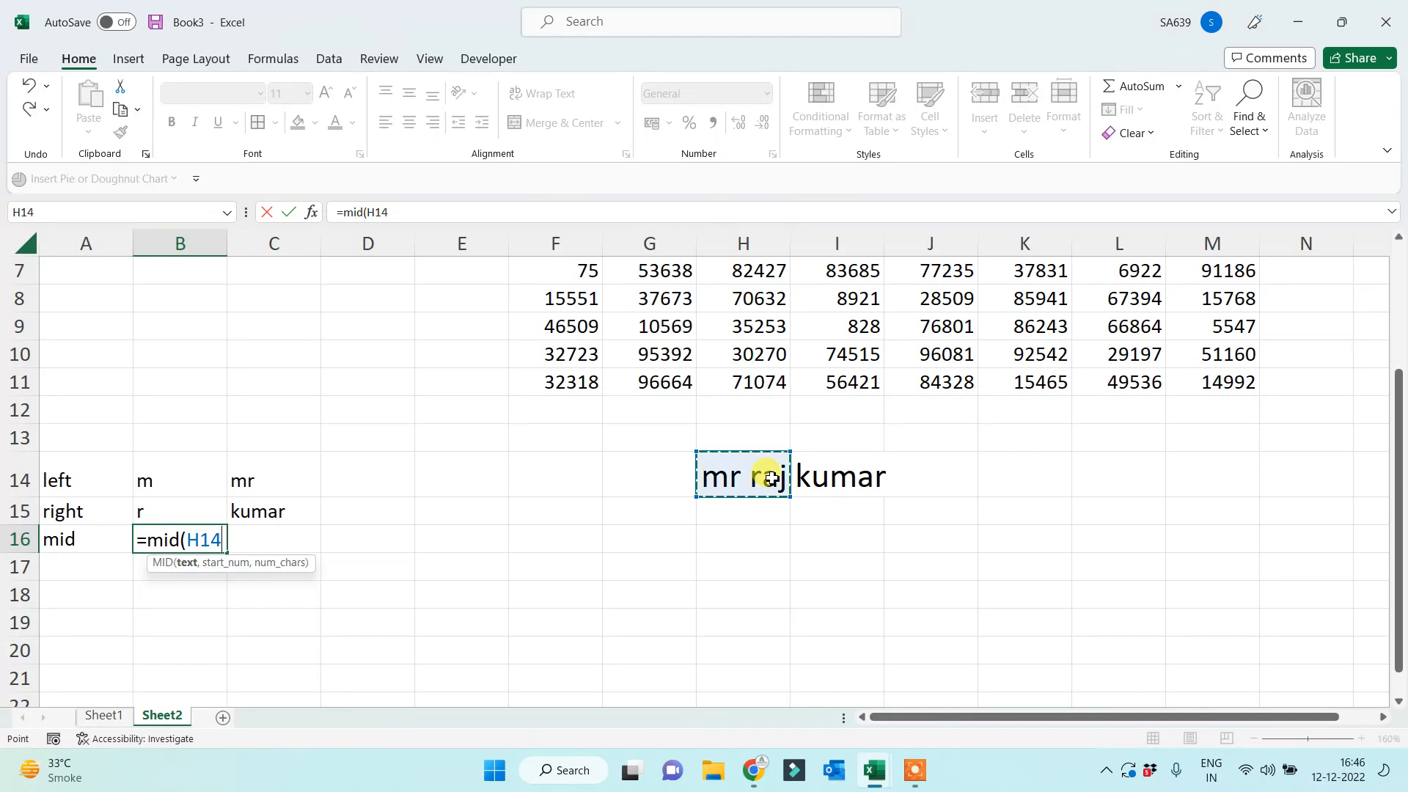
pyautogui.write(',')
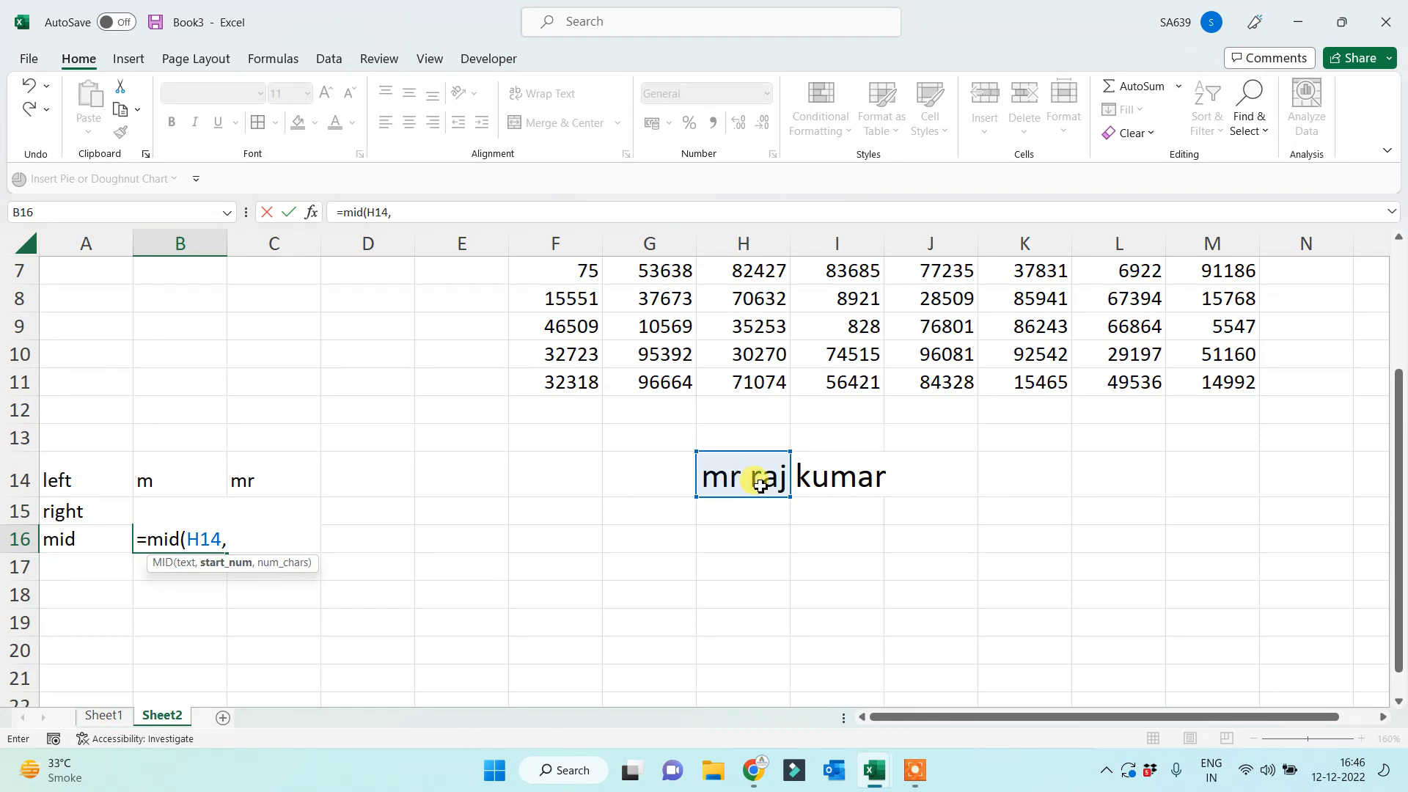
pyautogui.write('4,')
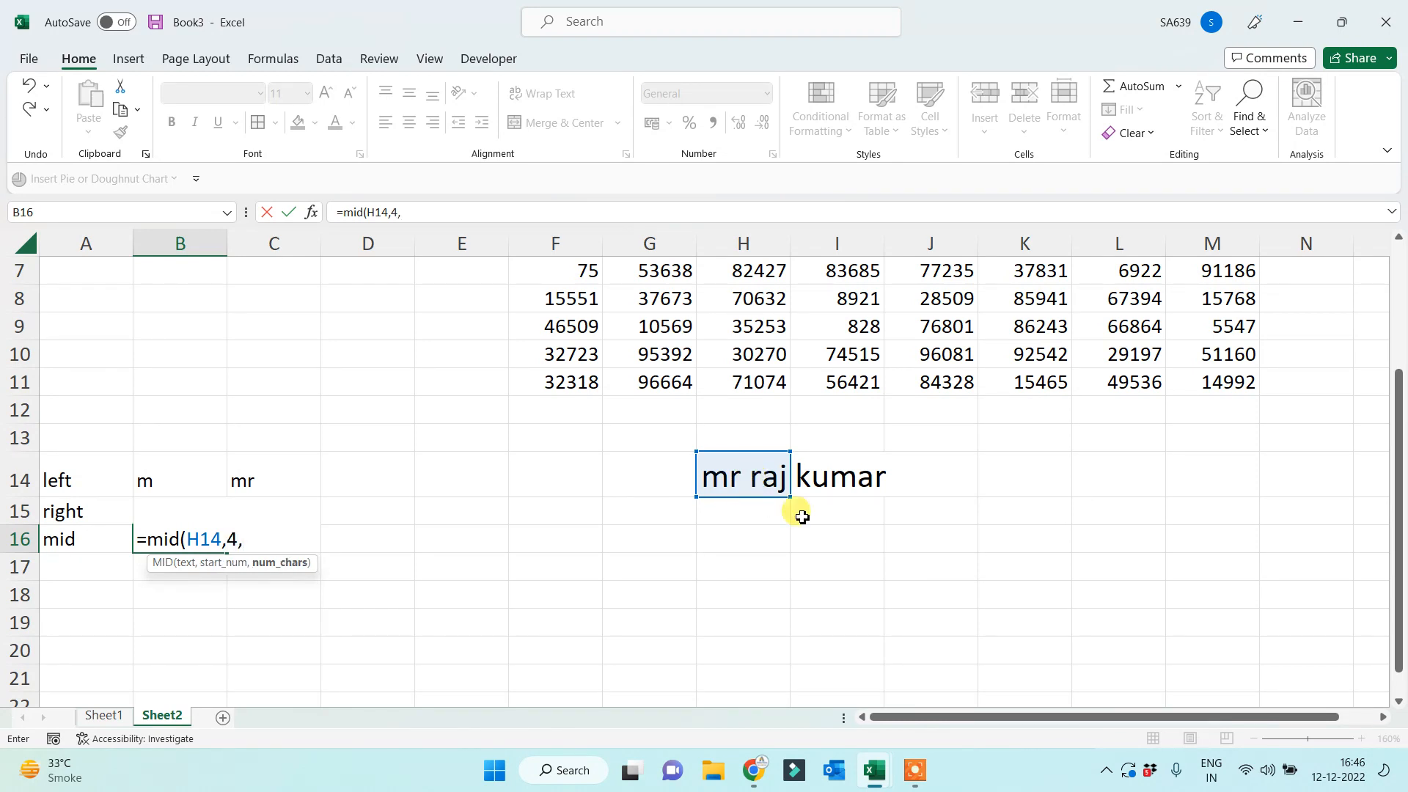
pyautogui.write('3')
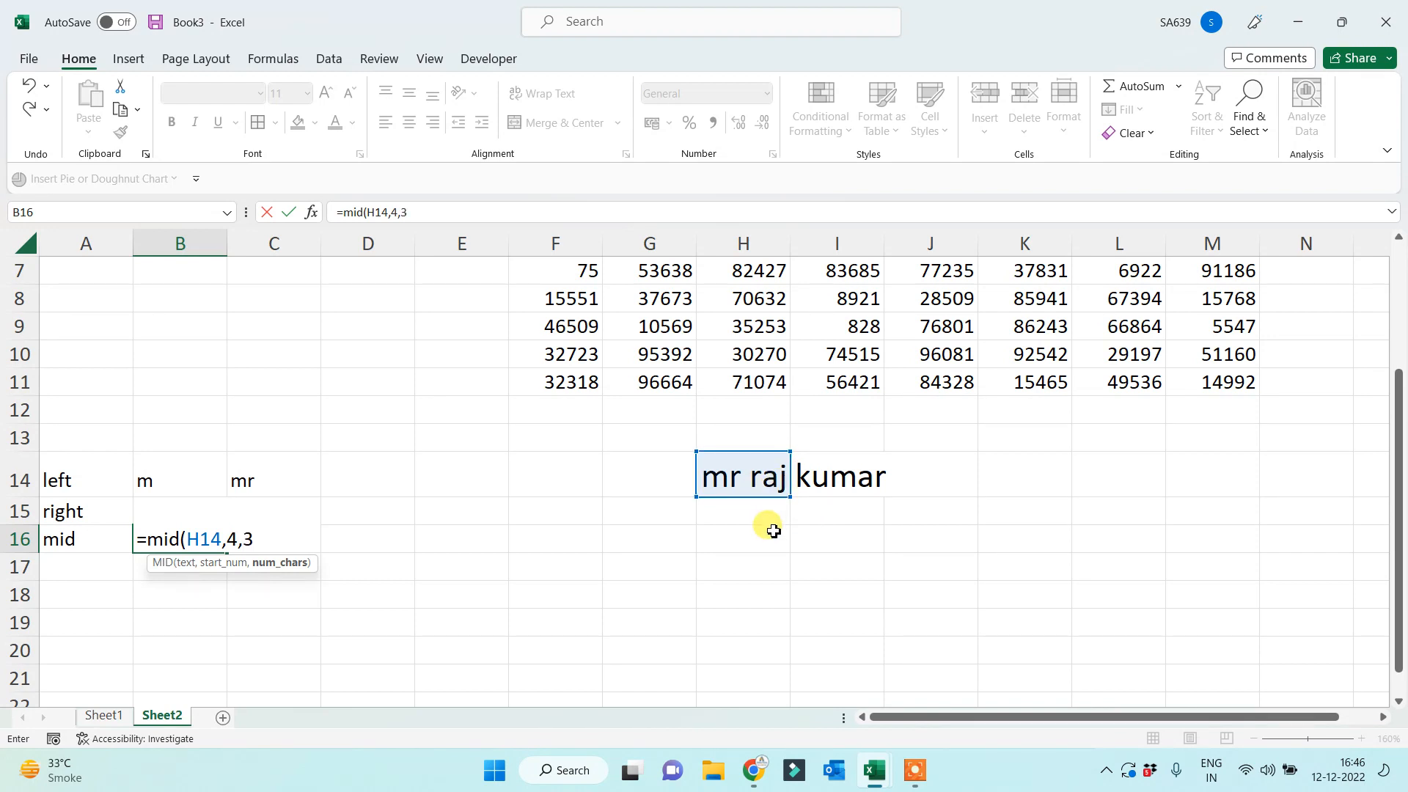
pyautogui.write(')')
pyautogui.press('Return')
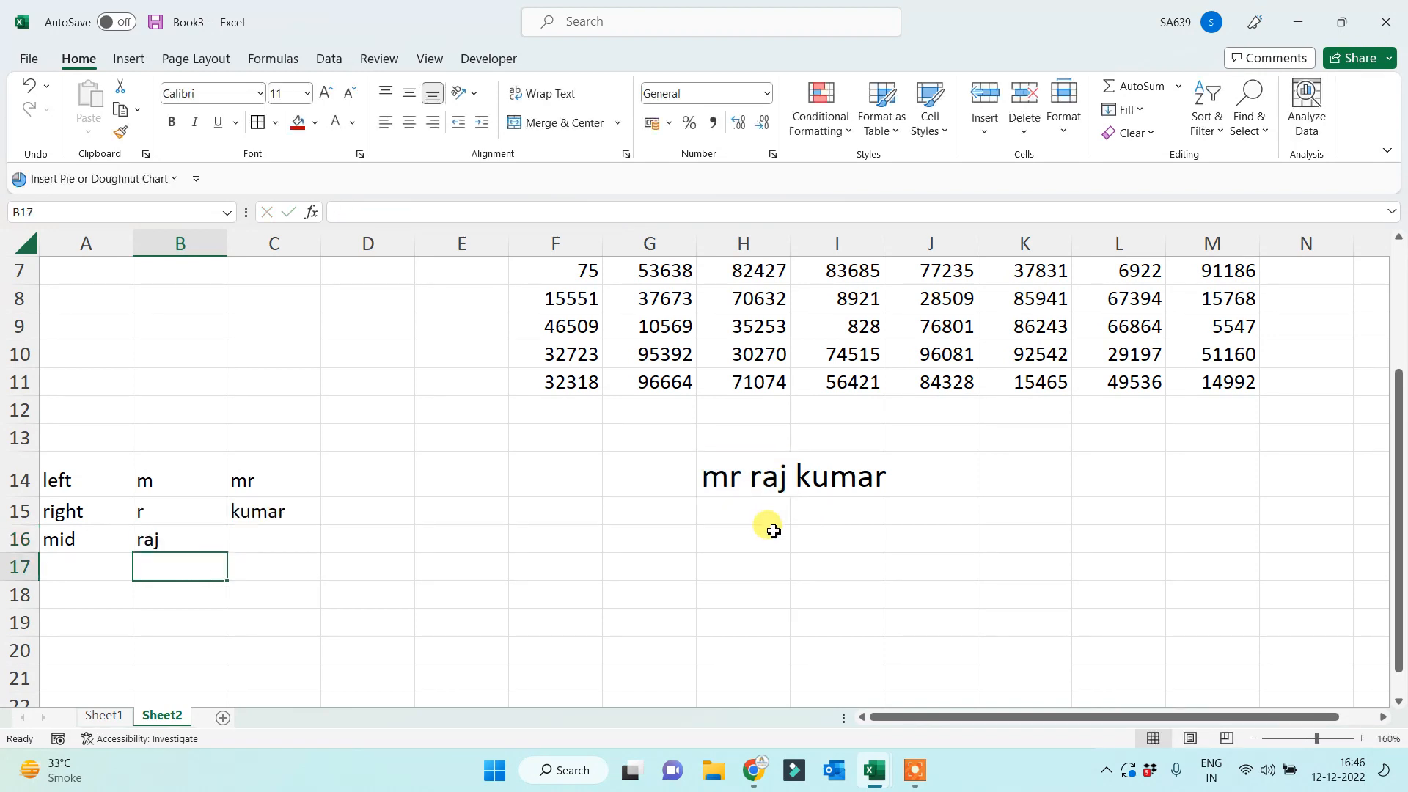
pyautogui.click(756, 542)
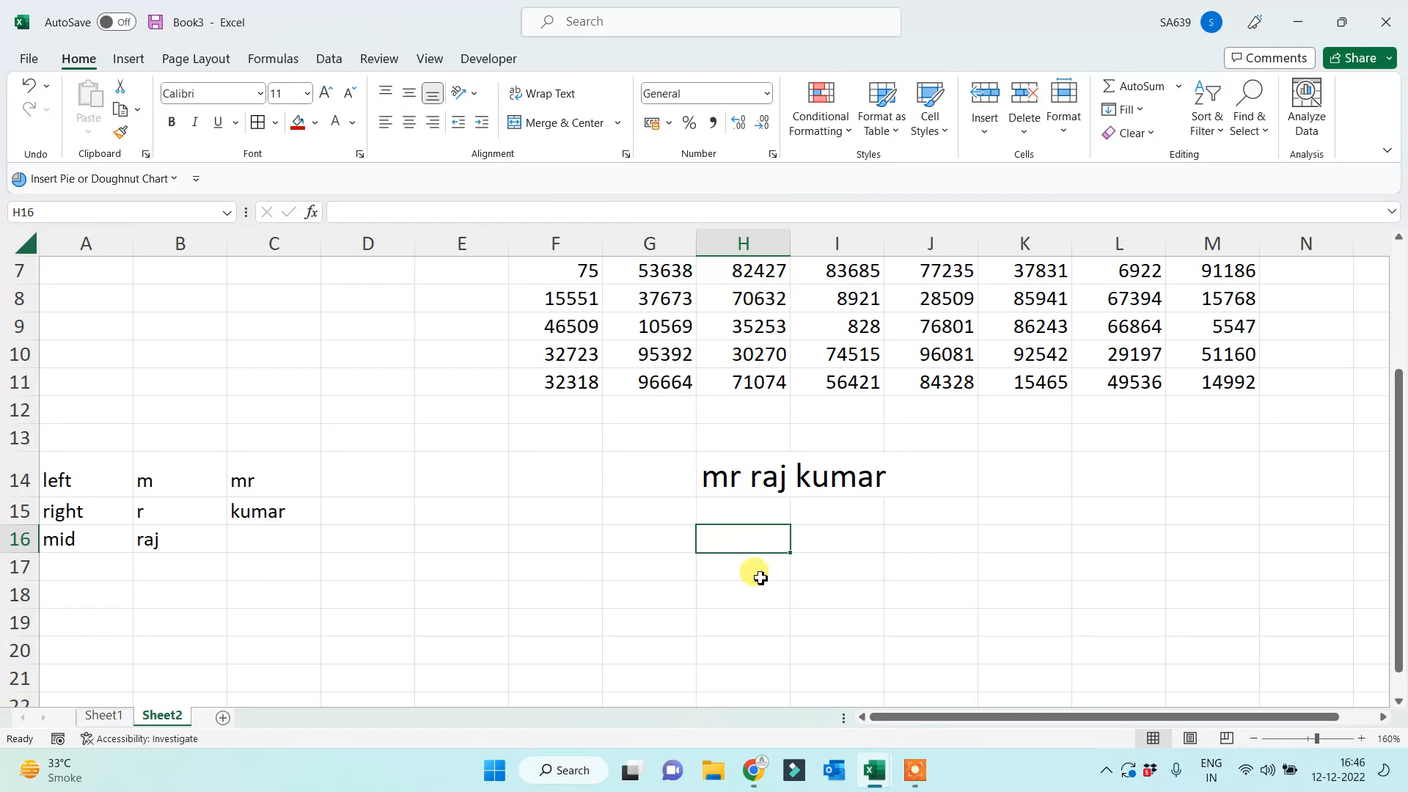
# Enter 5599944 in H16 and =MID(H16,3,3) in D16, returning 999.
pyautogui.write('55')
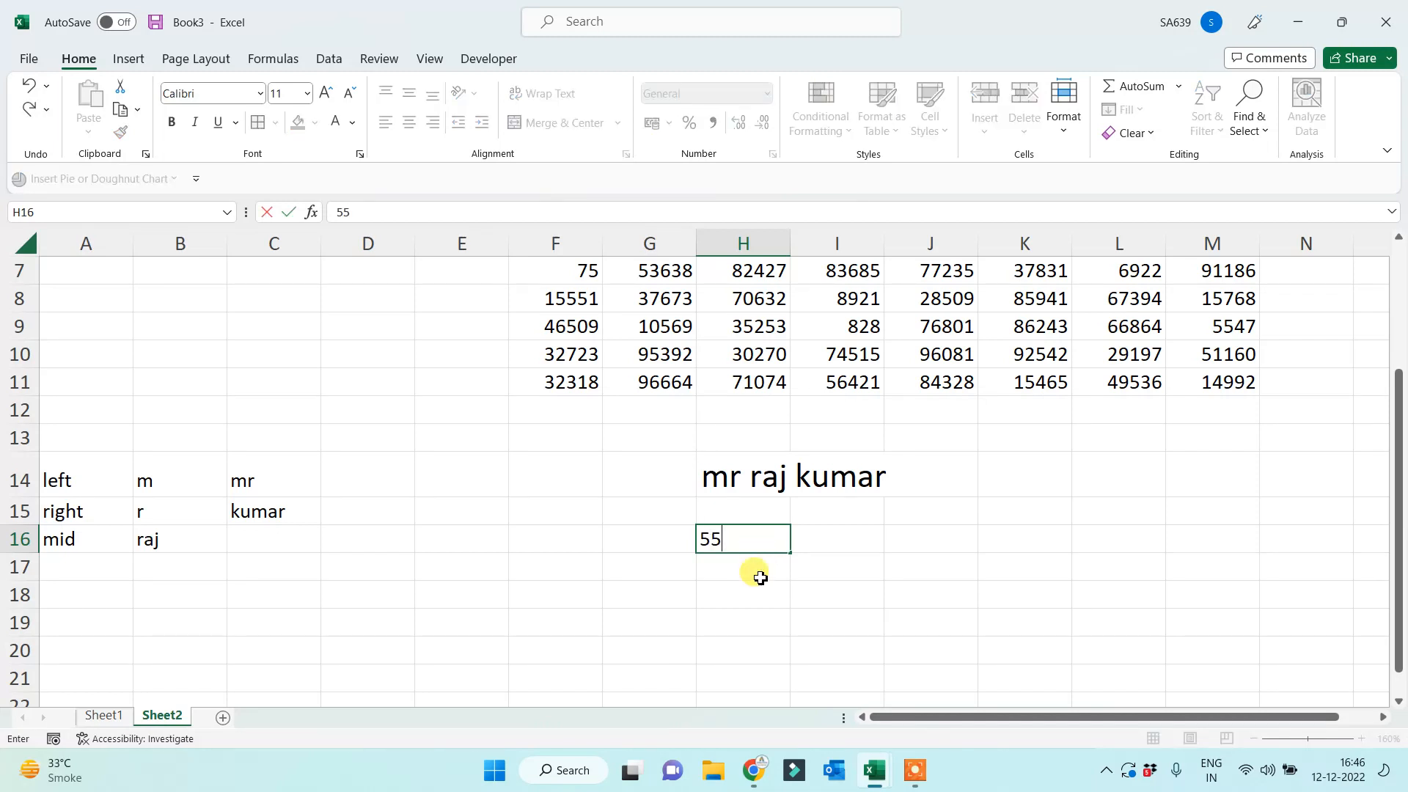
pyautogui.write('99944')
pyautogui.press('Return')
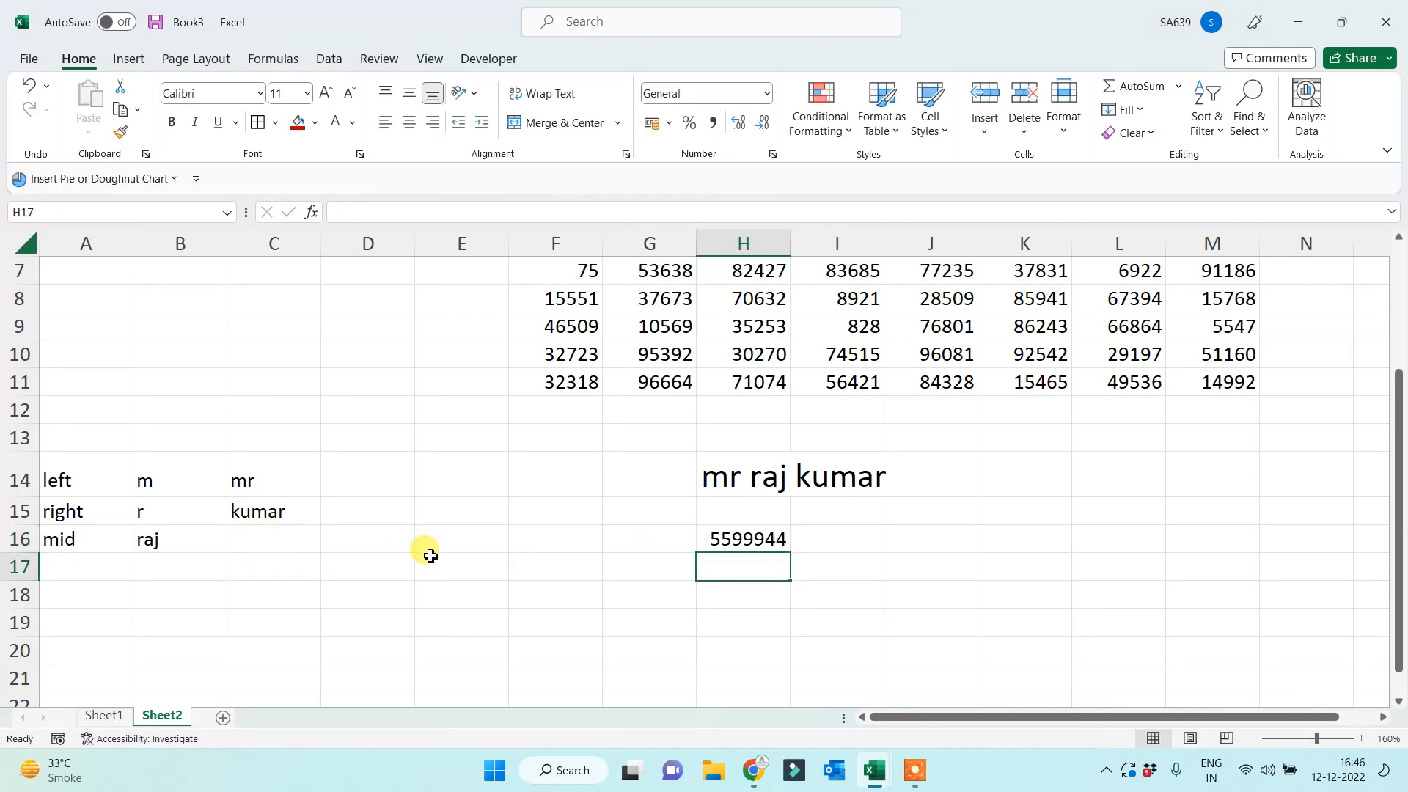
pyautogui.click(378, 534)
pyautogui.write('=')
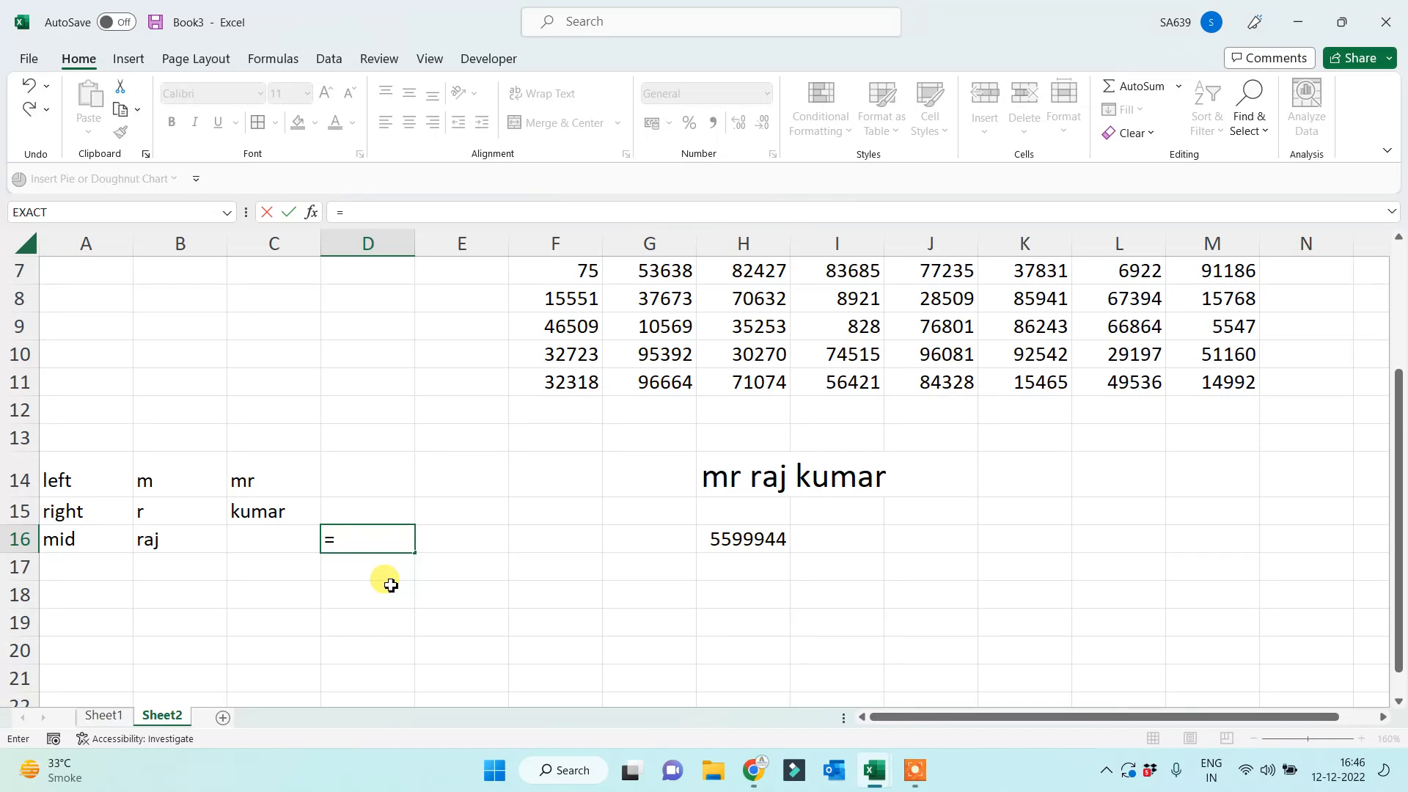
pyautogui.write('mi')
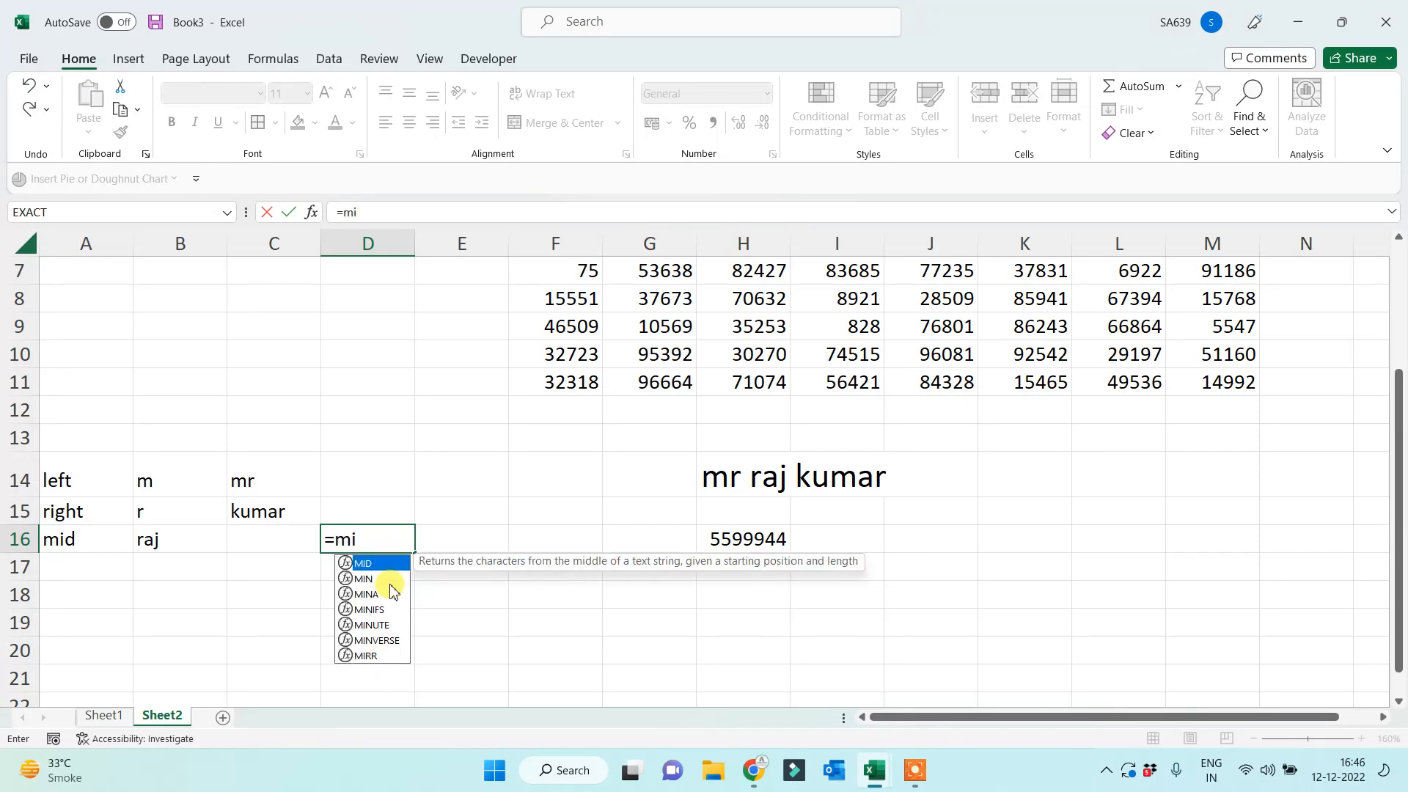
pyautogui.write('d(')
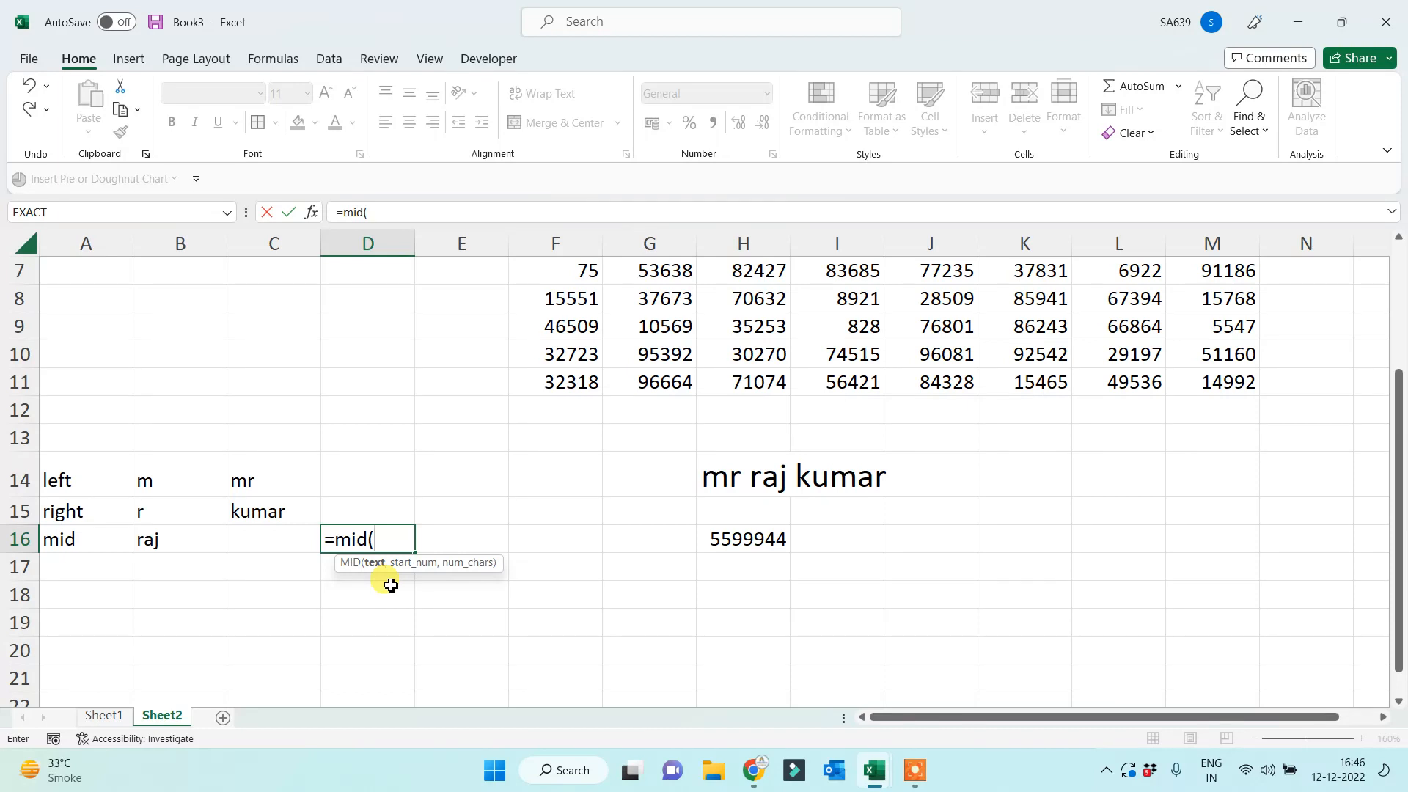
pyautogui.click(734, 539)
pyautogui.write(',')
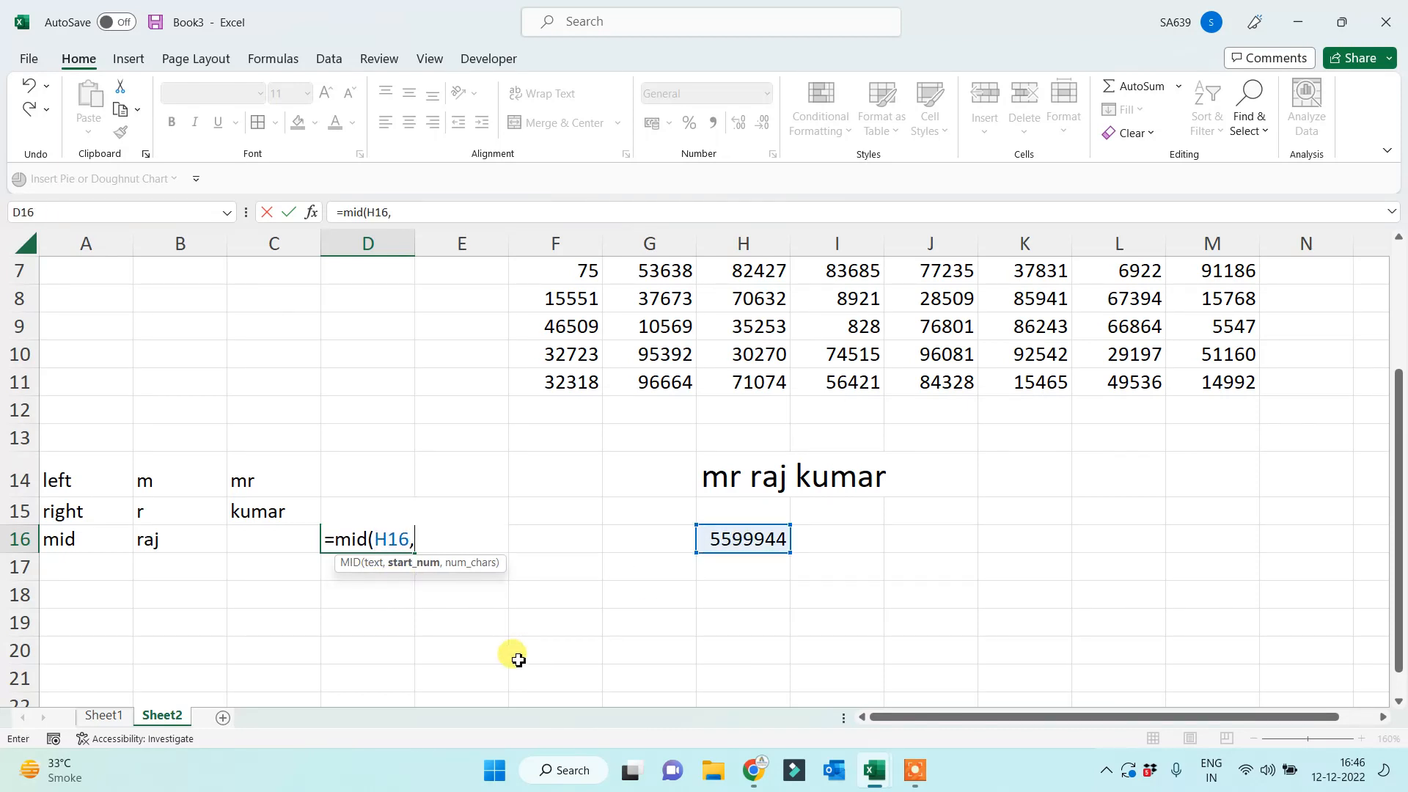
pyautogui.write('3,')
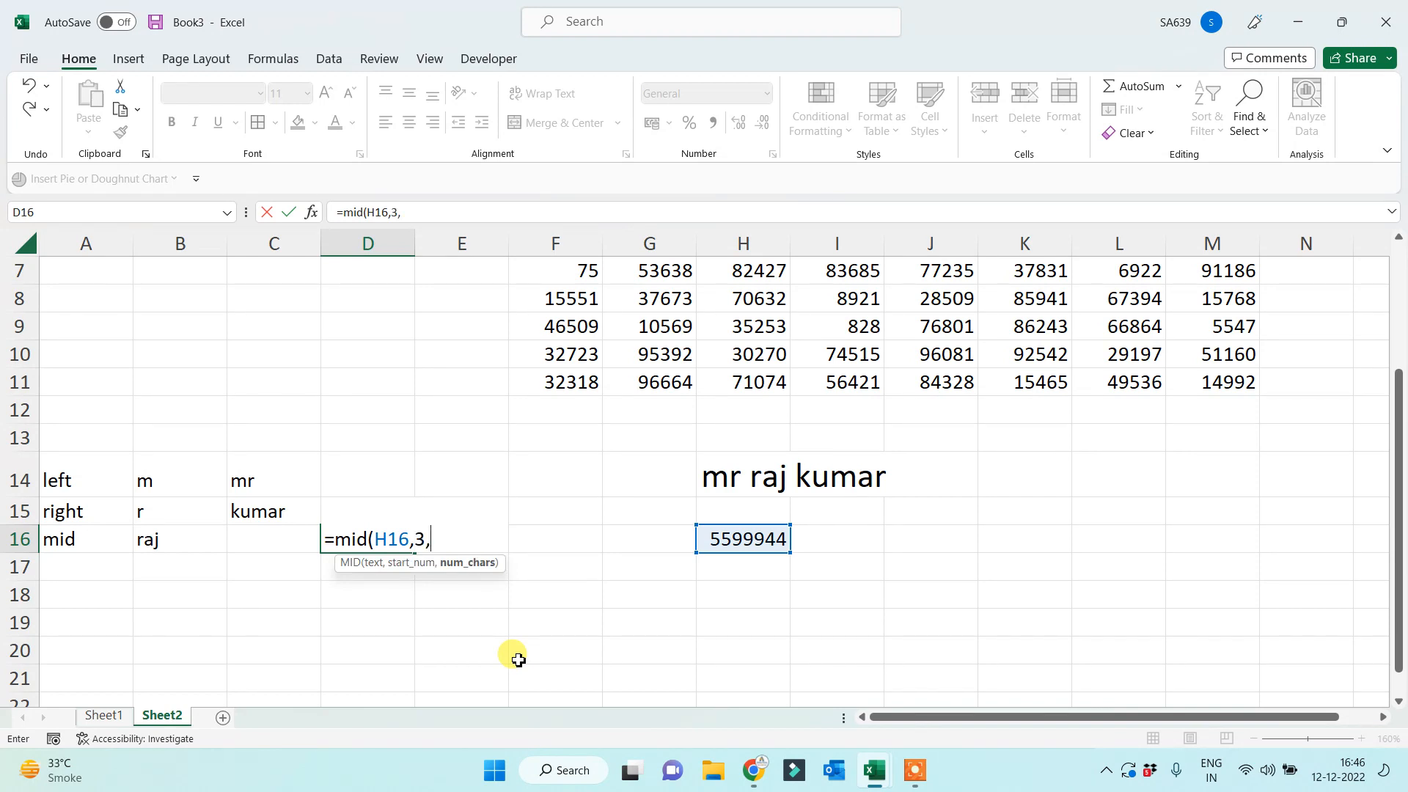
pyautogui.write('3)')
pyautogui.press('Return')
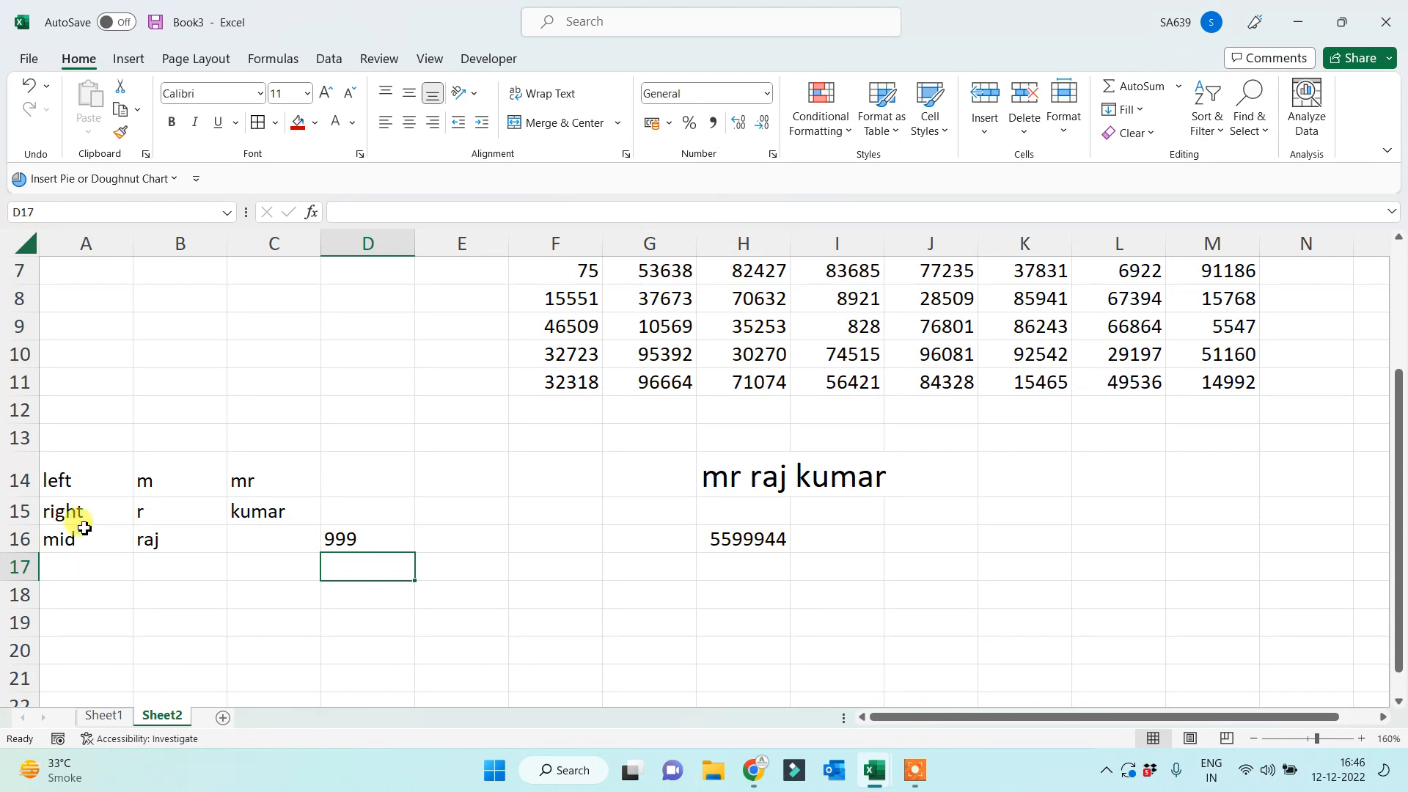
# Give A14:A16 a red fill with white bold 14-point text, centred horizontally and vertically.
pyautogui.moveTo(77, 480); pyautogui.dragTo(88, 535)
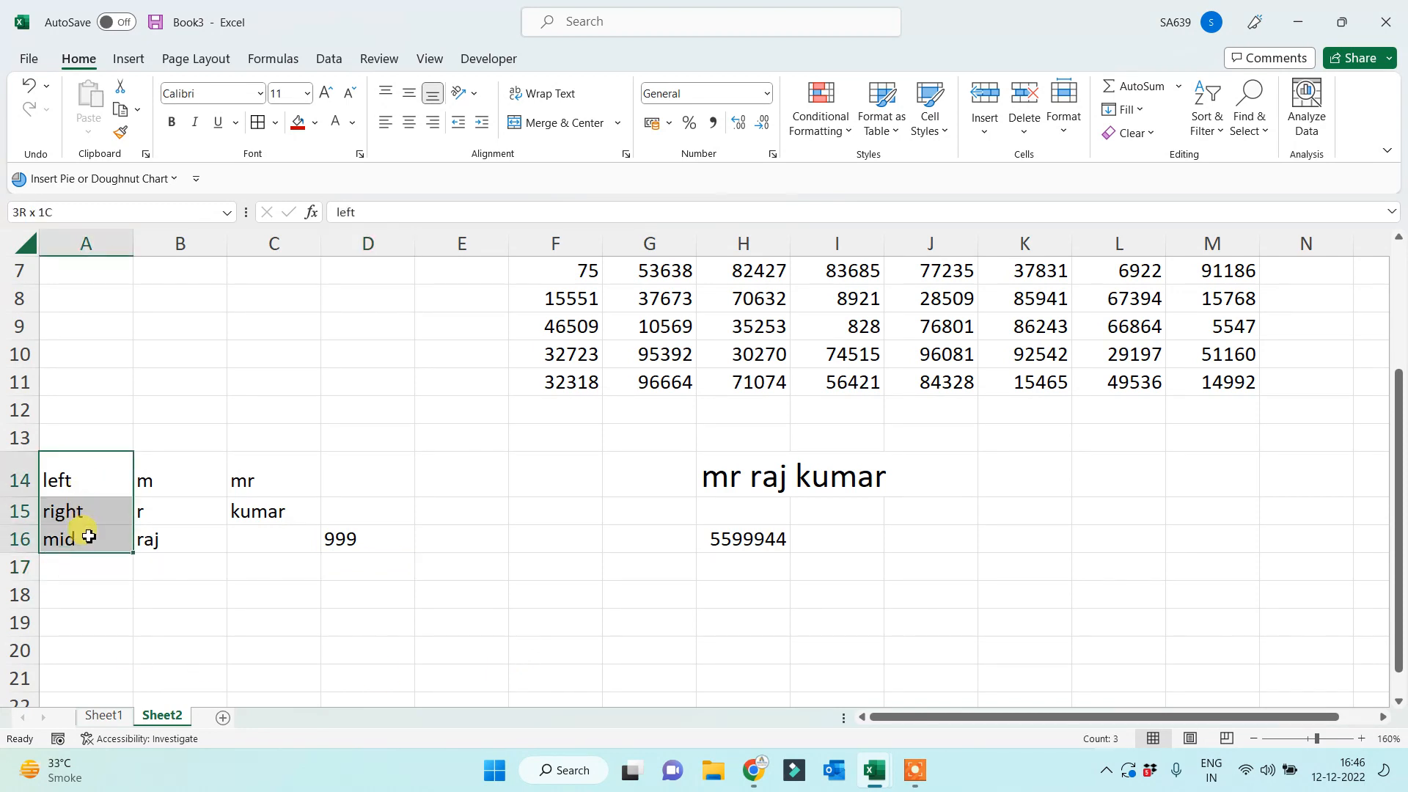
pyautogui.click(298, 121)
pyautogui.click(335, 121)
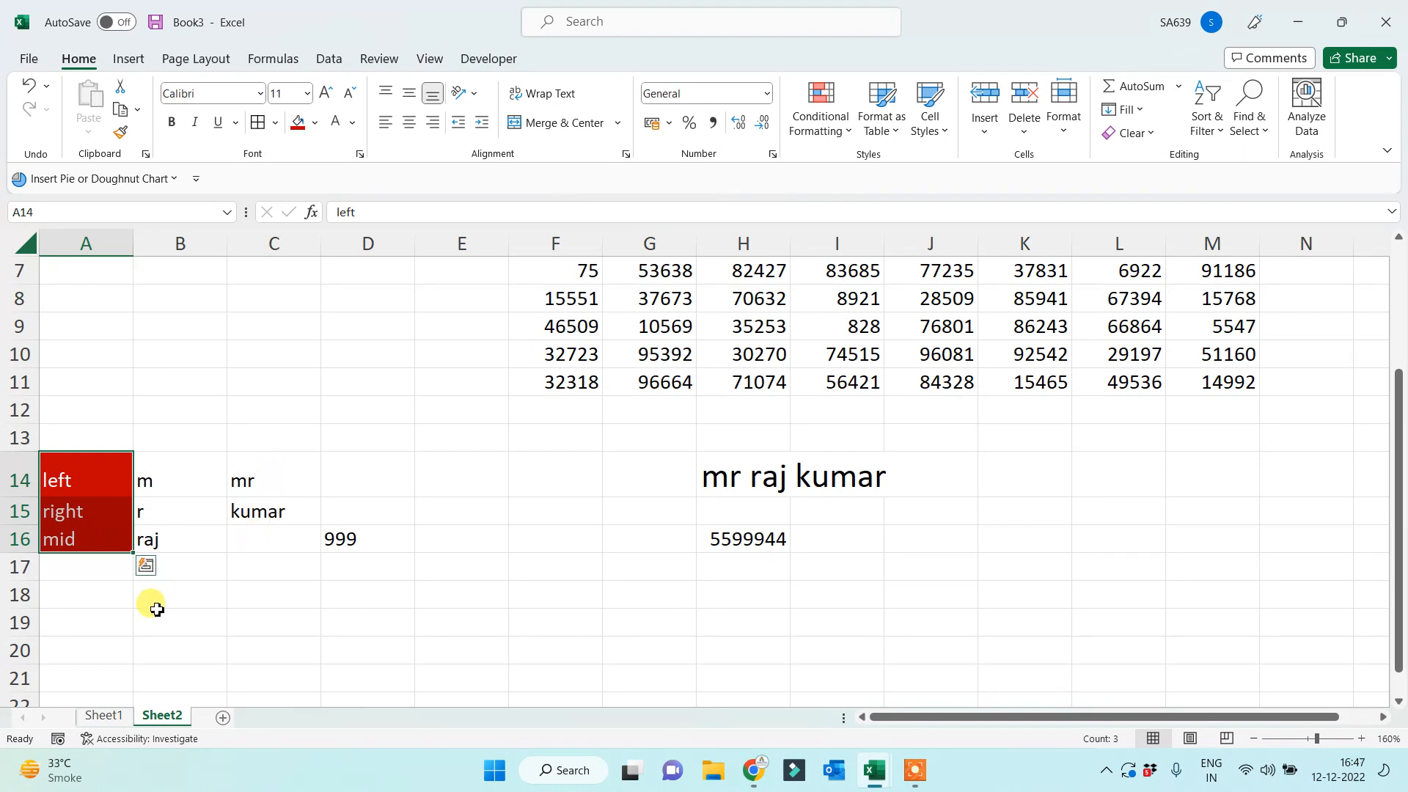
pyautogui.click(409, 123)
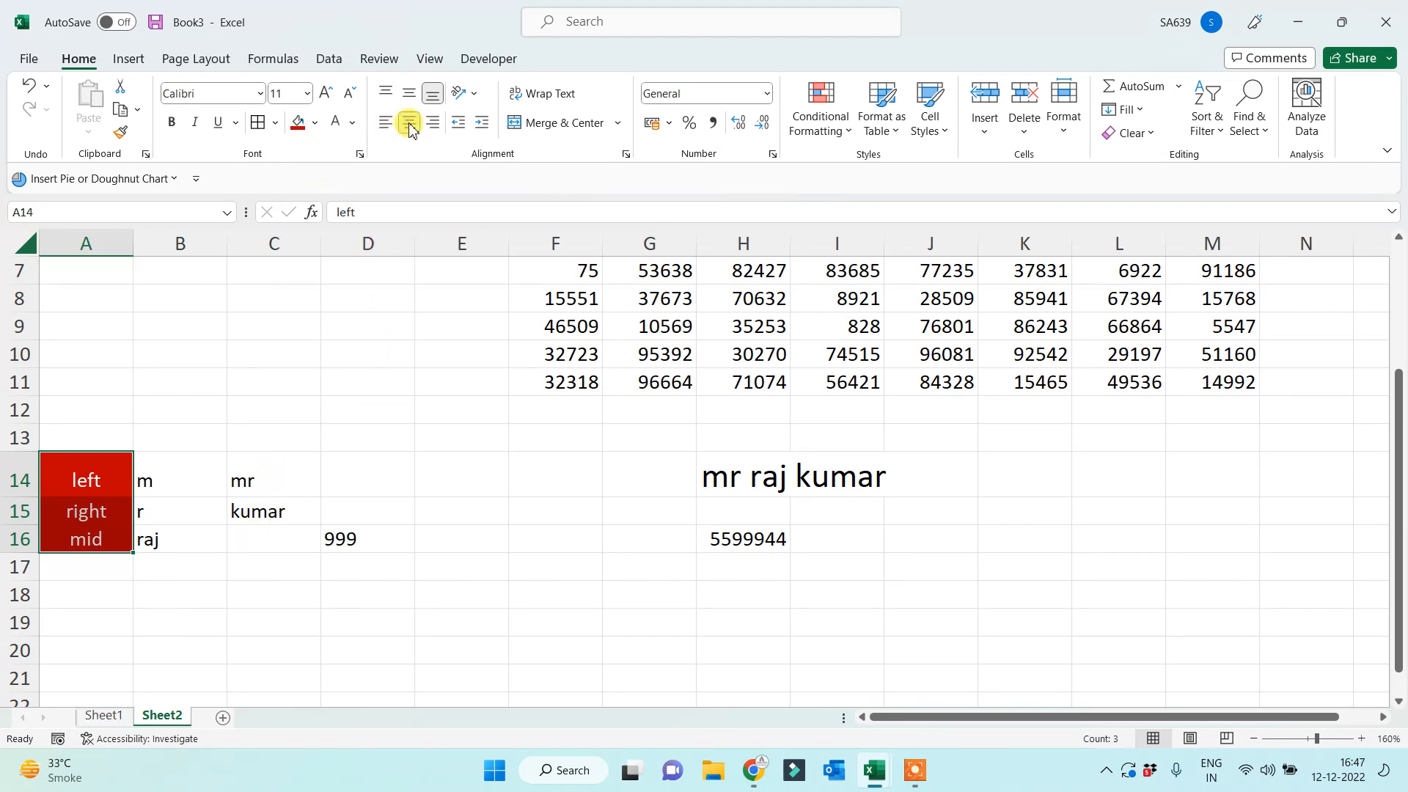
pyautogui.click(409, 93)
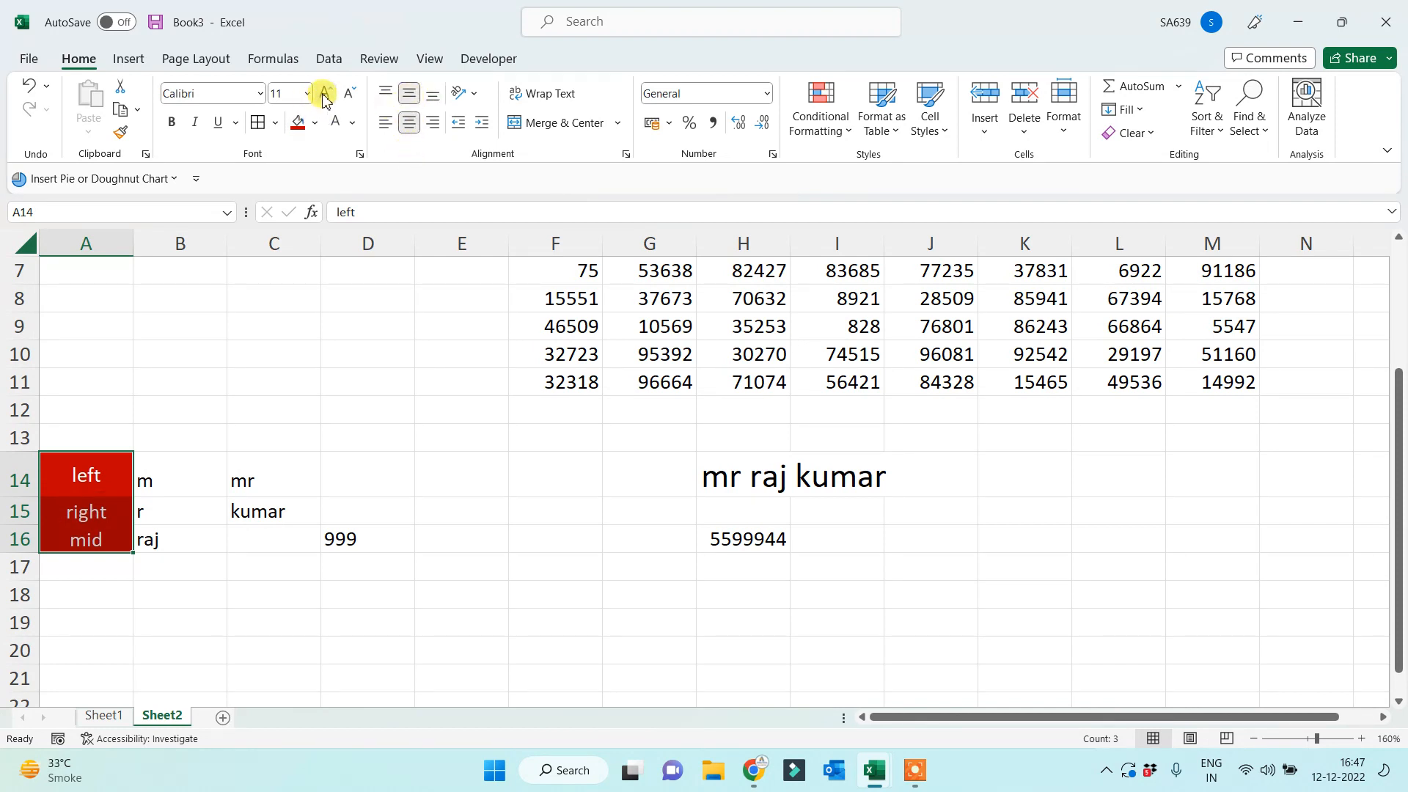
pyautogui.click(325, 94)
pyautogui.click(326, 93)
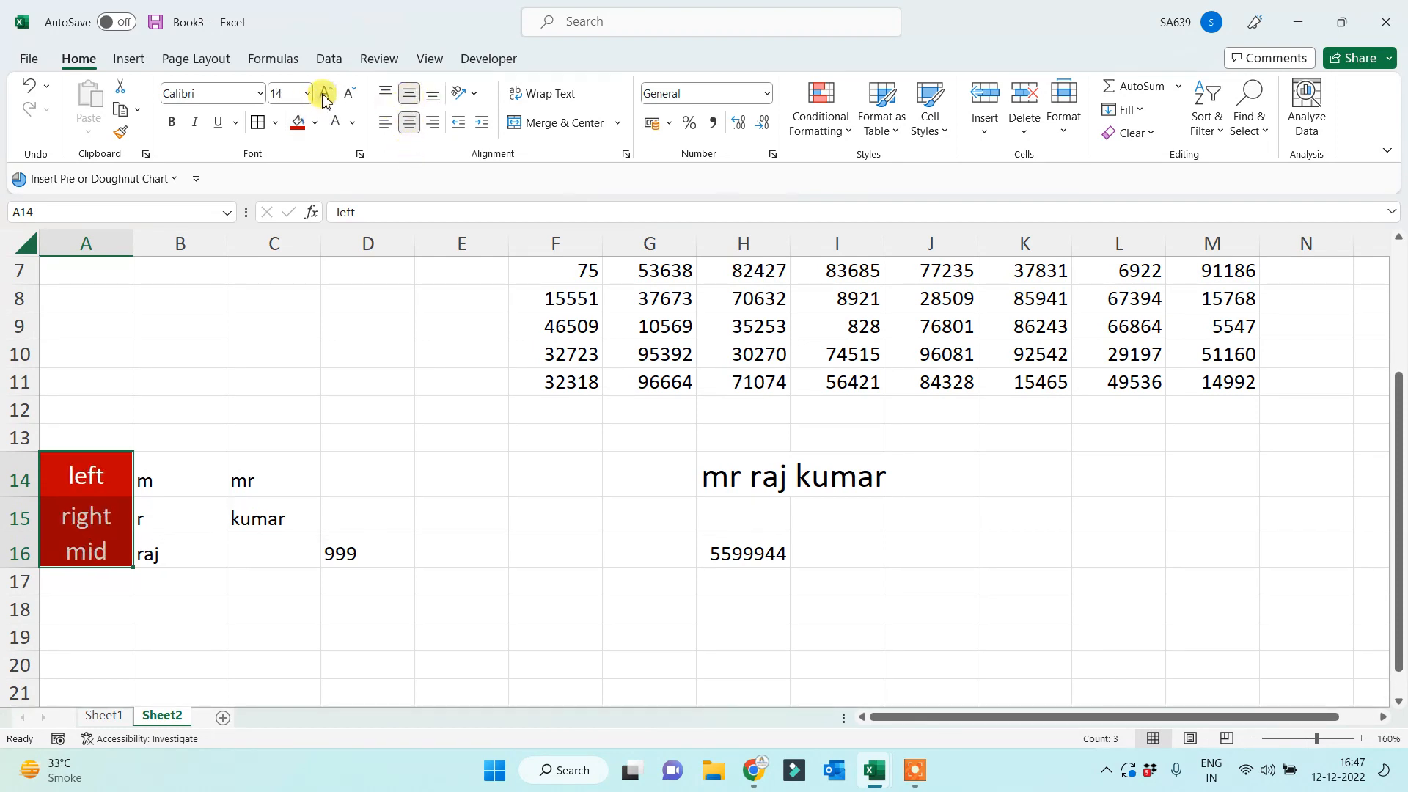
pyautogui.click(181, 124)
pyautogui.click(250, 636)
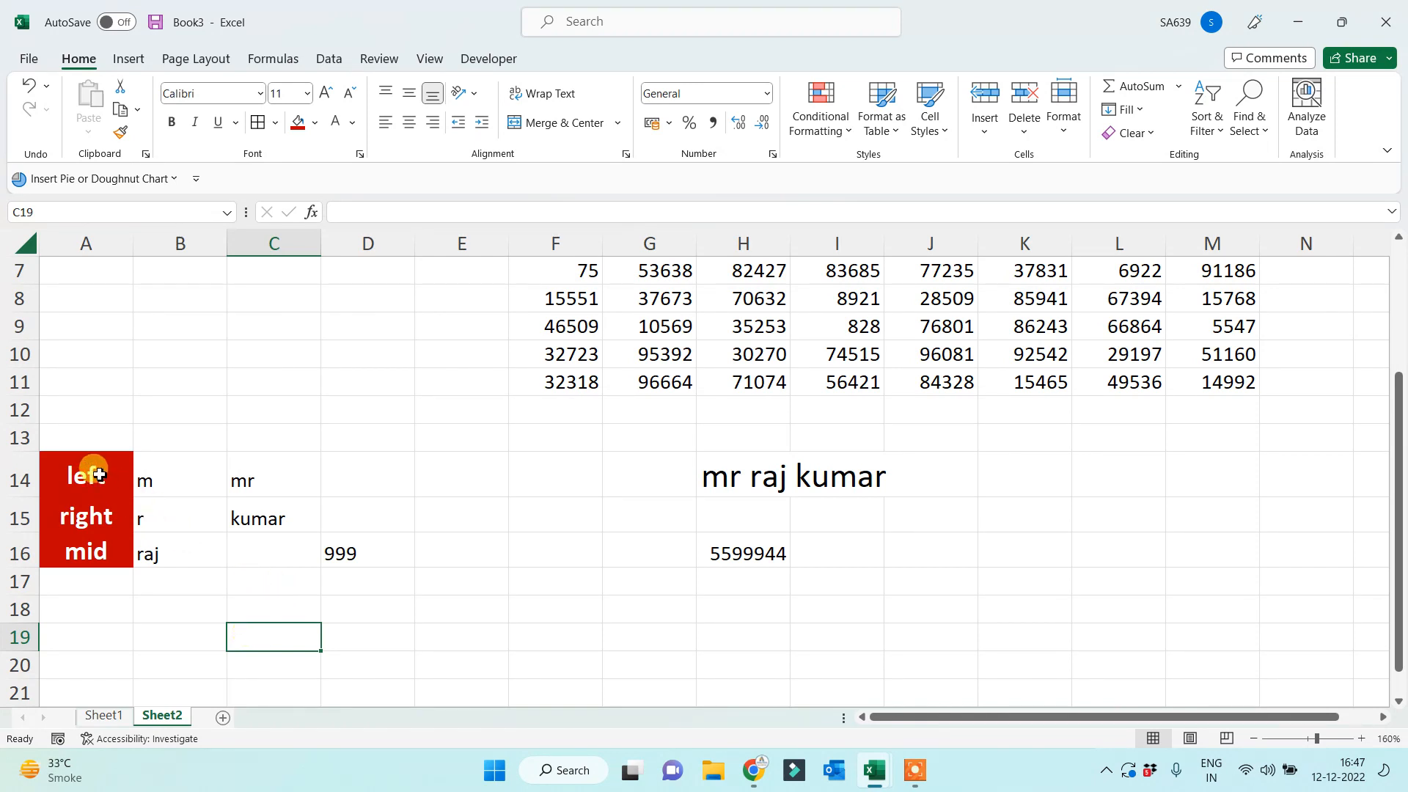
# Add borders to the label cells and reduce their font to 12 pt.
pyautogui.moveTo(100, 474); pyautogui.dragTo(86, 540)
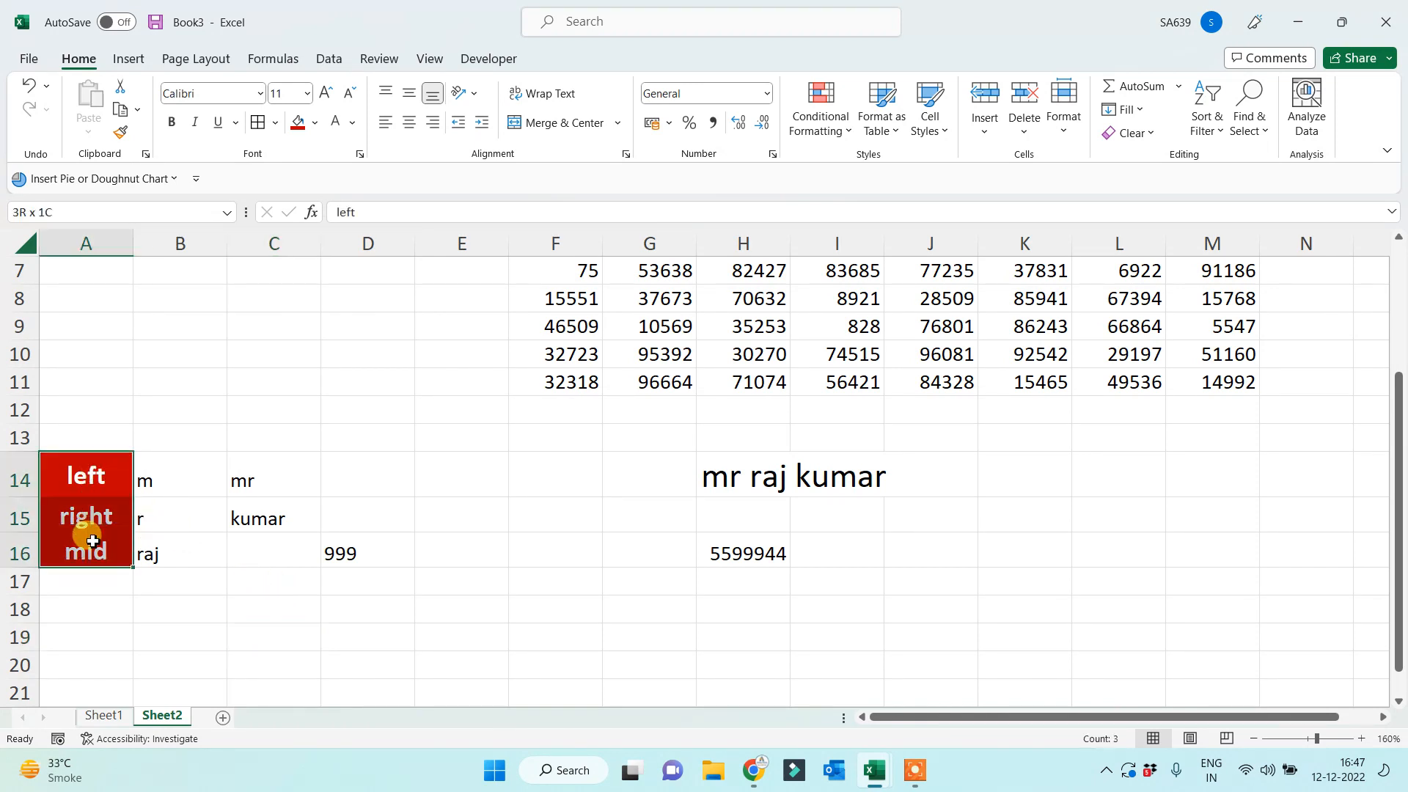
pyautogui.click(258, 122)
pyautogui.click(370, 482)
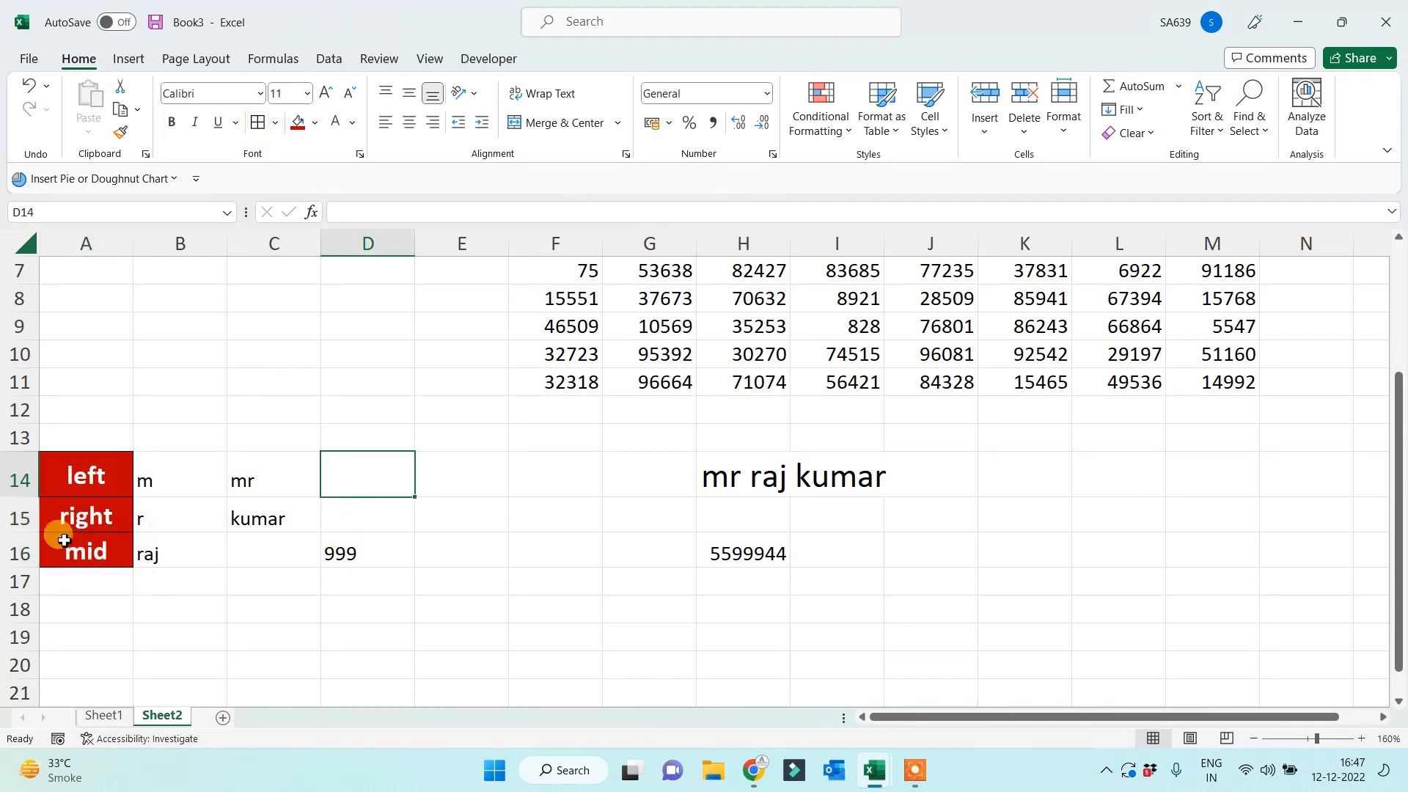
pyautogui.moveTo(55, 486); pyautogui.dragTo(73, 548)
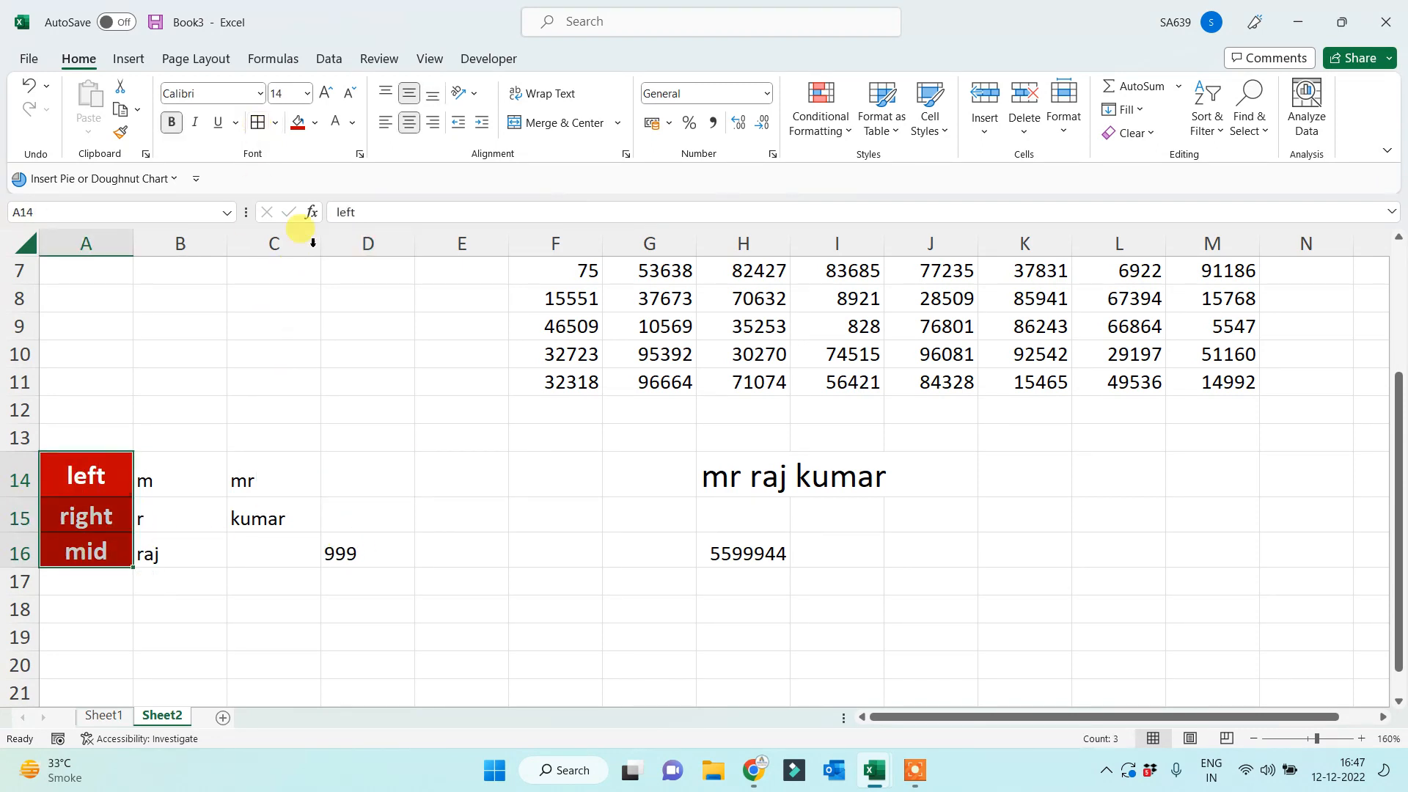
pyautogui.click(347, 94)
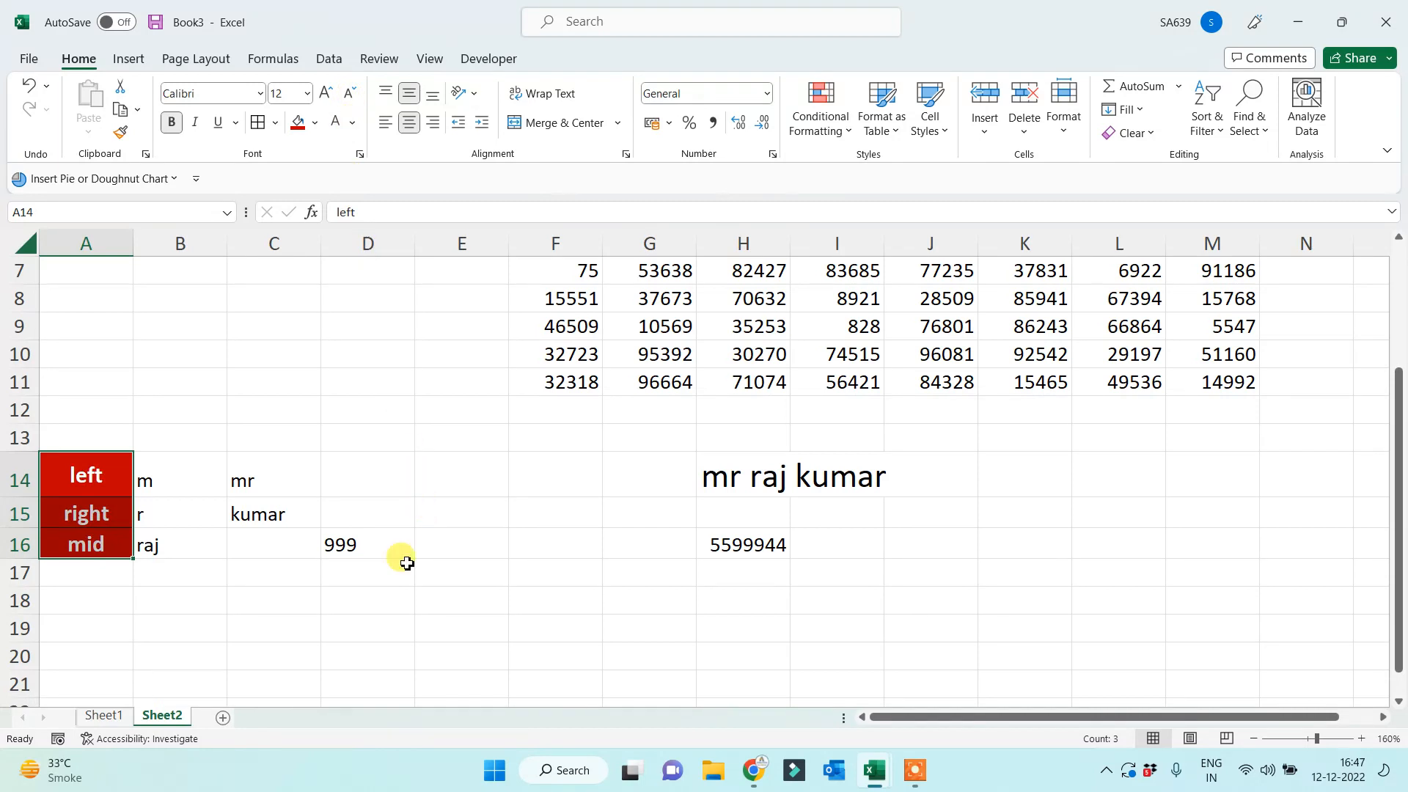
pyautogui.click(381, 608)
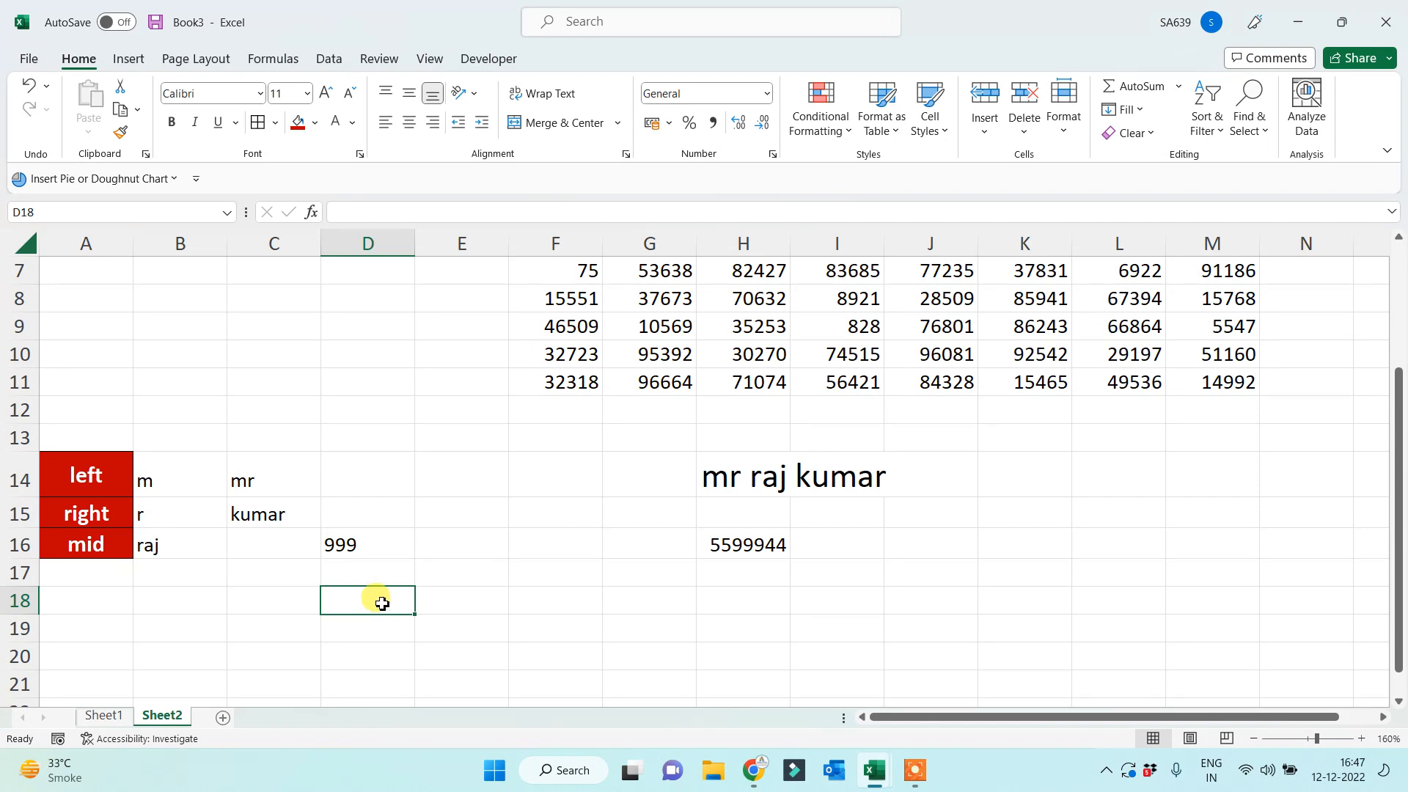
# Select and inspect column A on the current sheet.
pyautogui.click(259, 601)
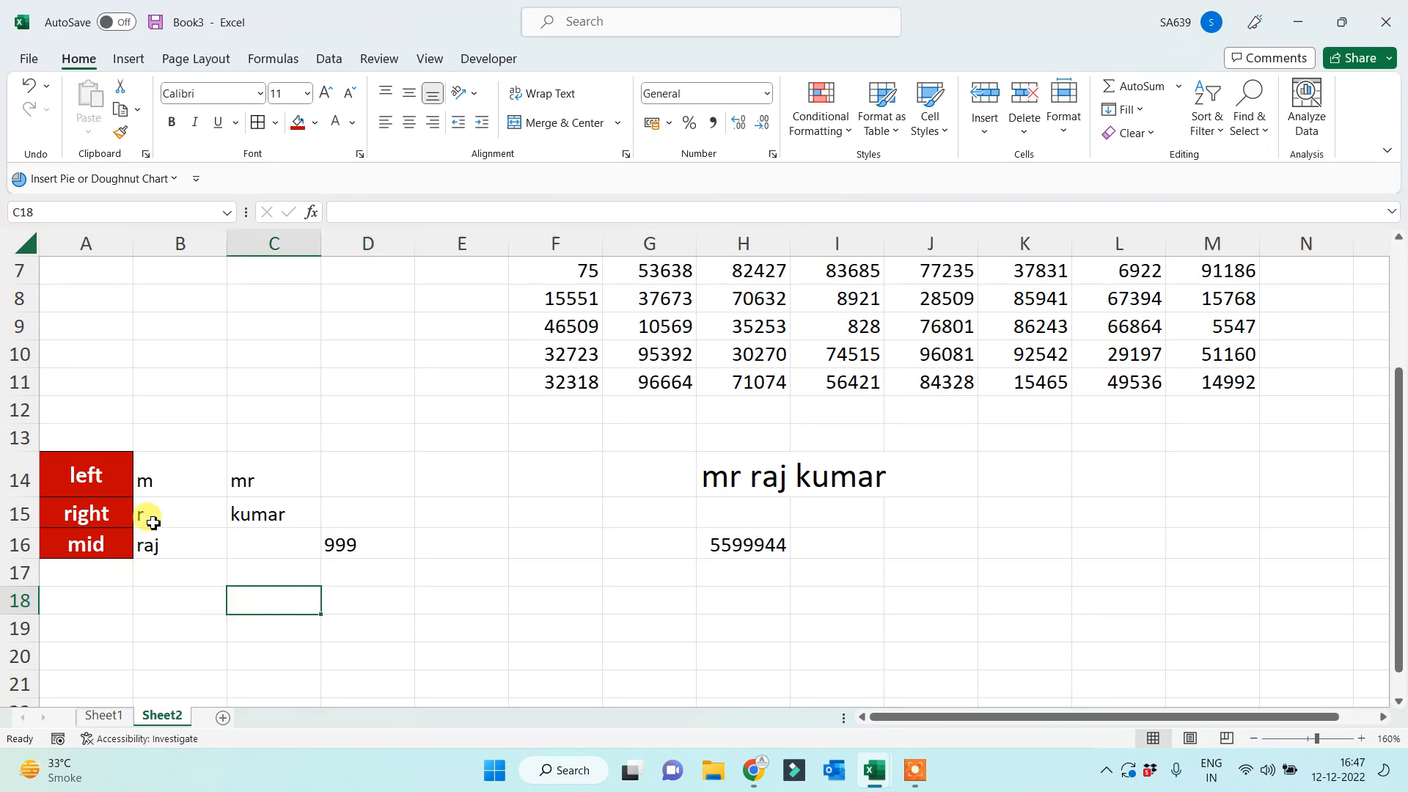
pyautogui.click(79, 249)
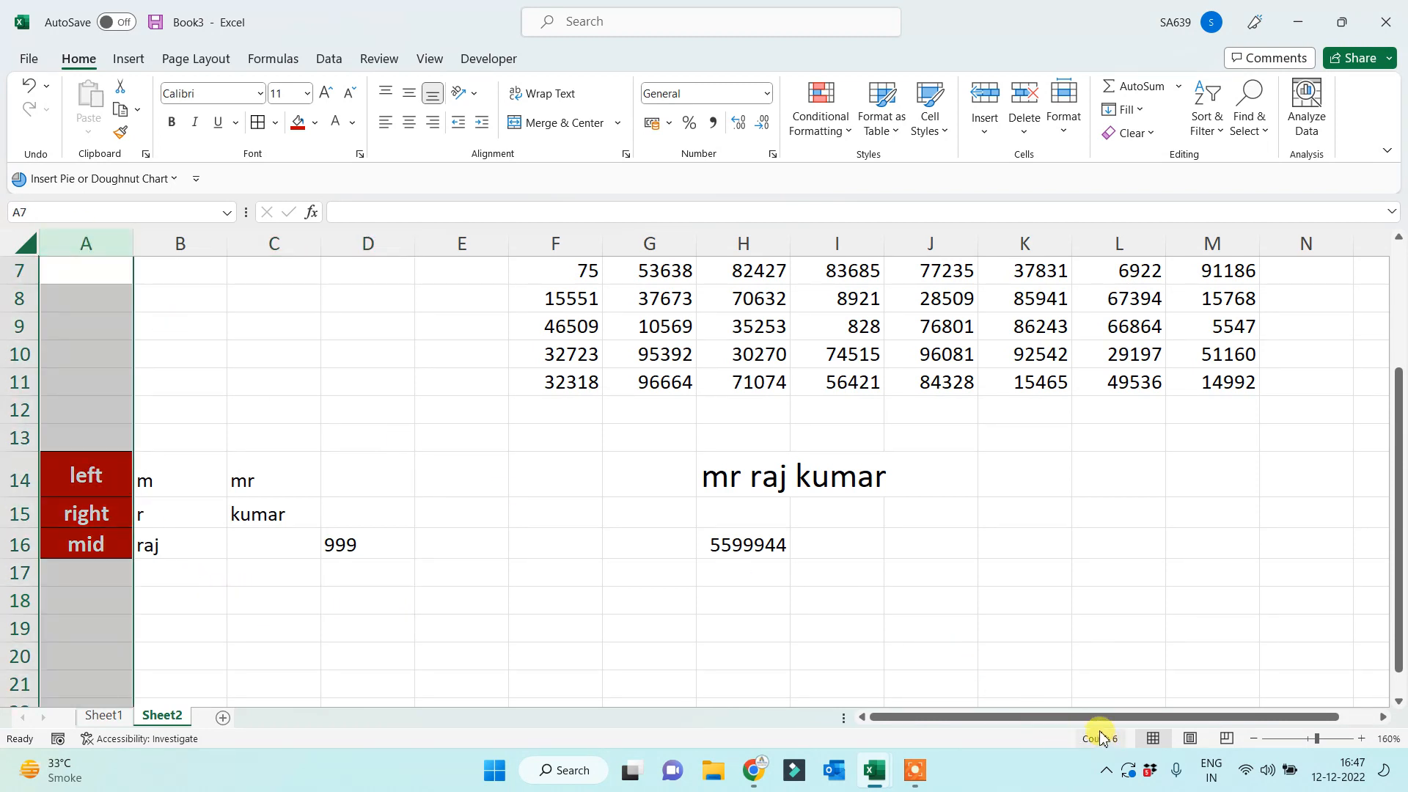
pyautogui.click(254, 635)
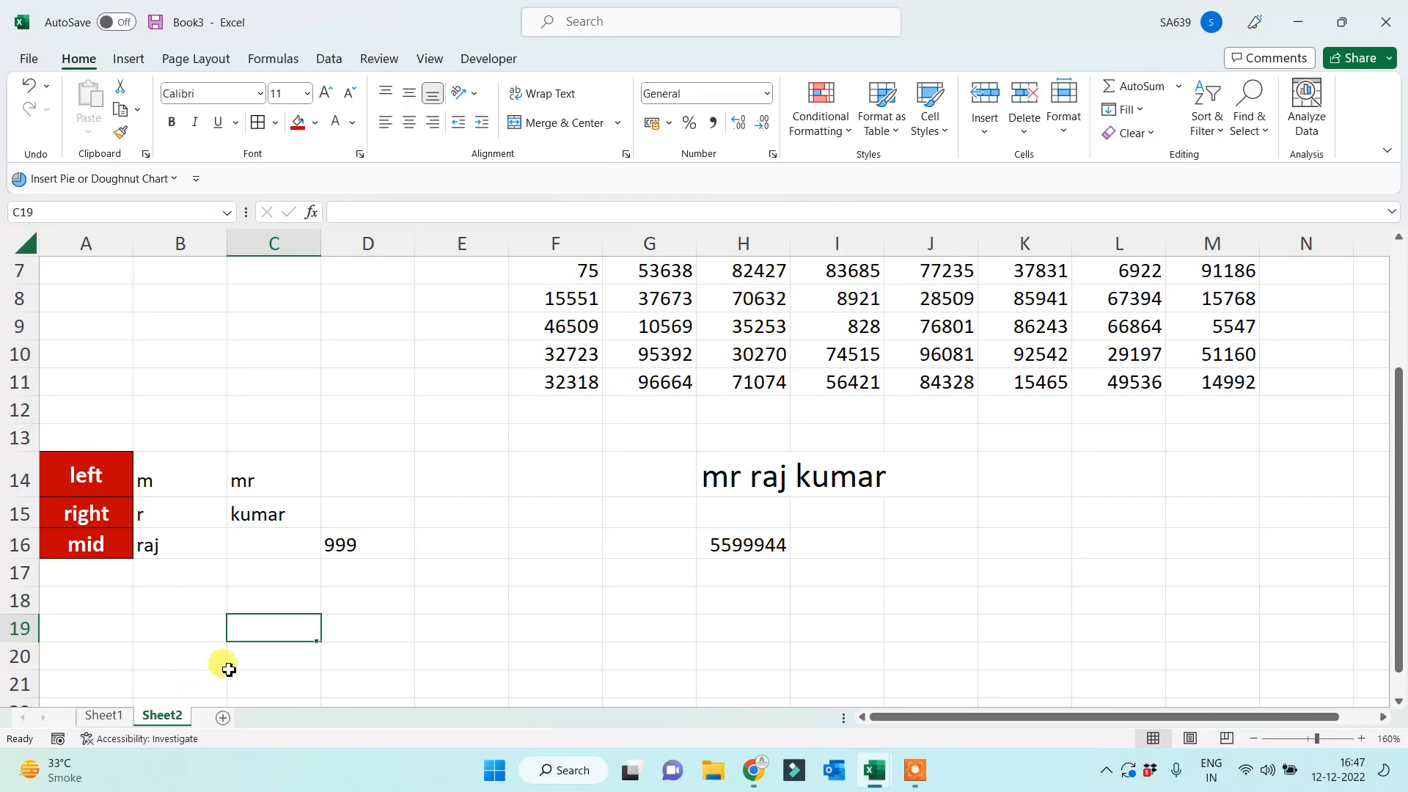
pyautogui.scroll(-1, 223, 664)
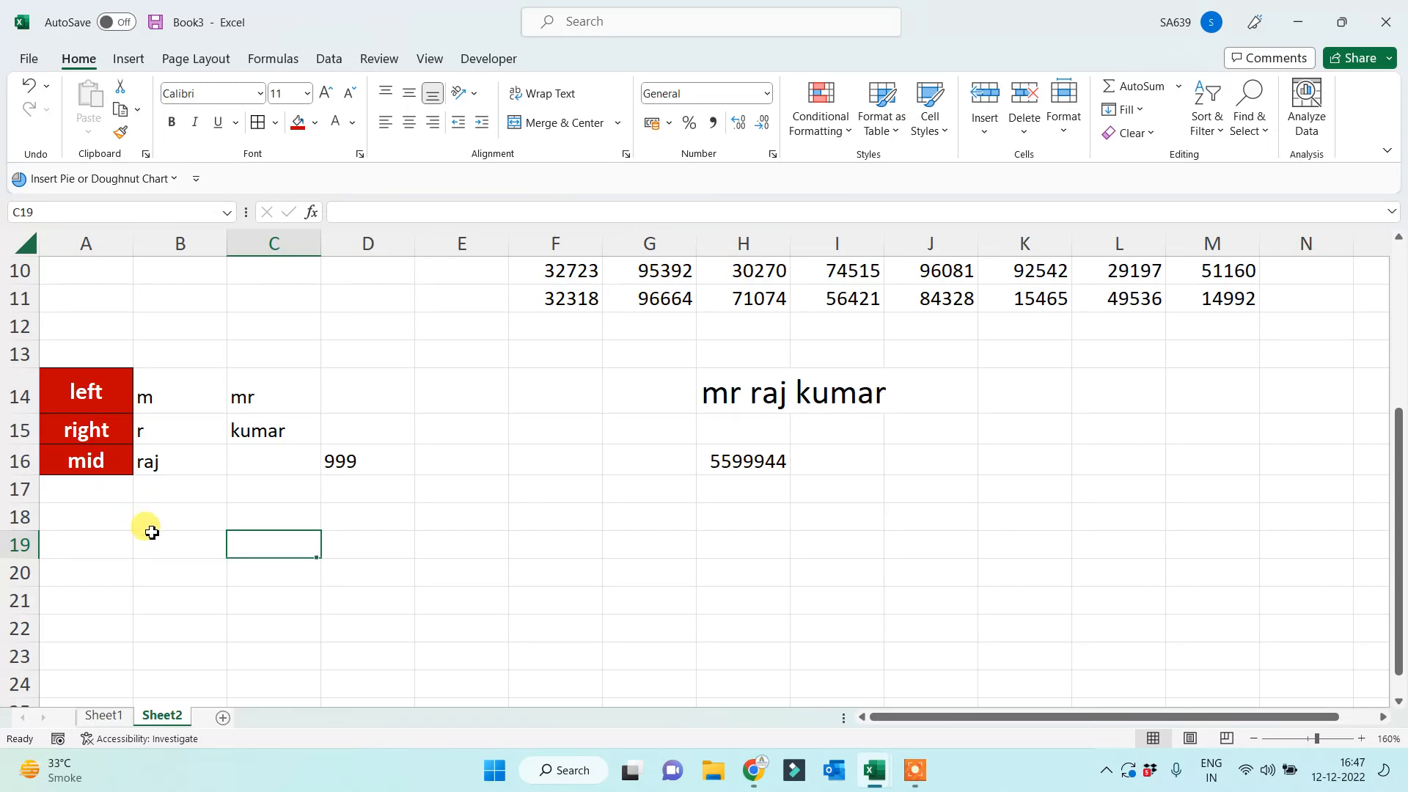
pyautogui.click(92, 239)
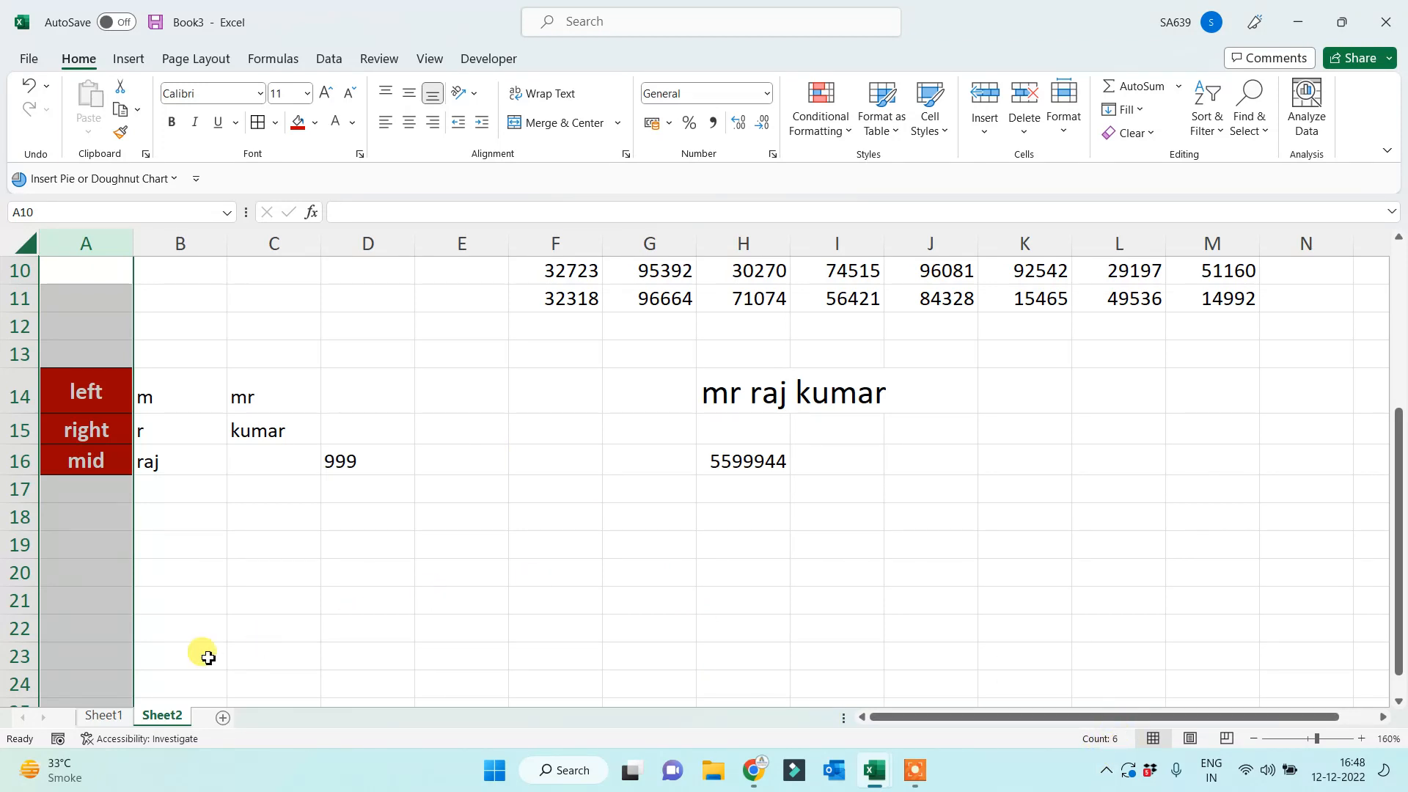
# Switch to Sheet1 and browse column A up to the top.
pyautogui.click(104, 715)
pyautogui.click(176, 416)
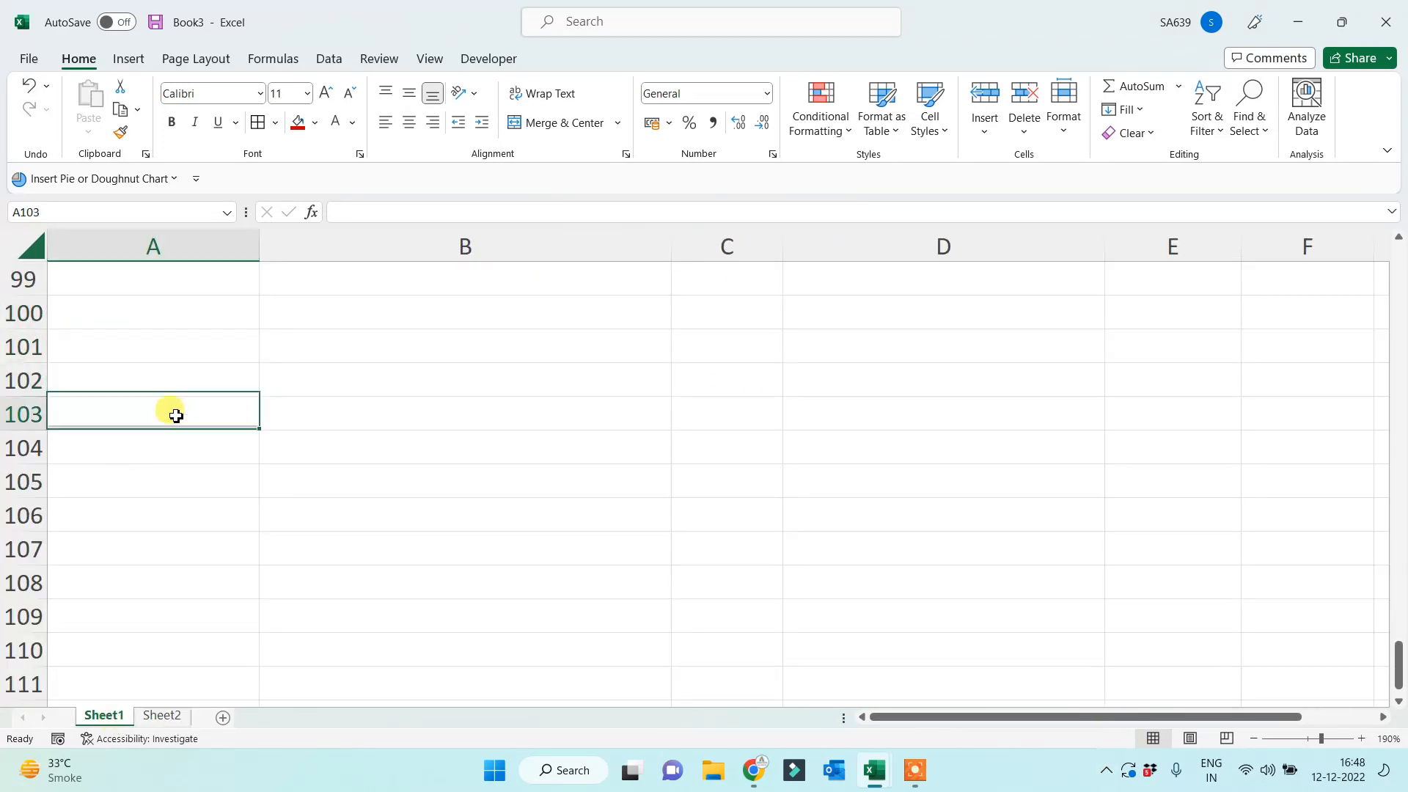
pyautogui.click(148, 245)
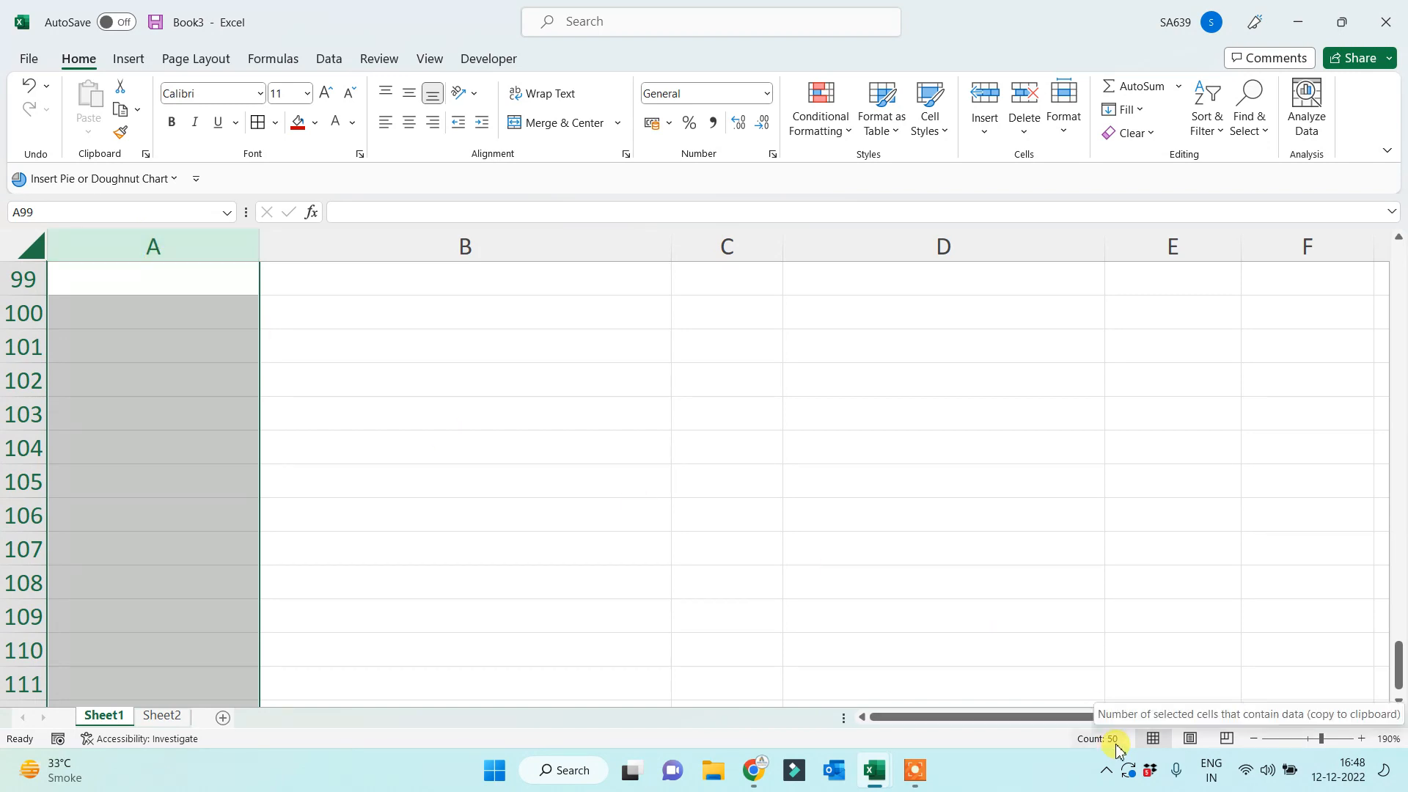
pyautogui.click(104, 546)
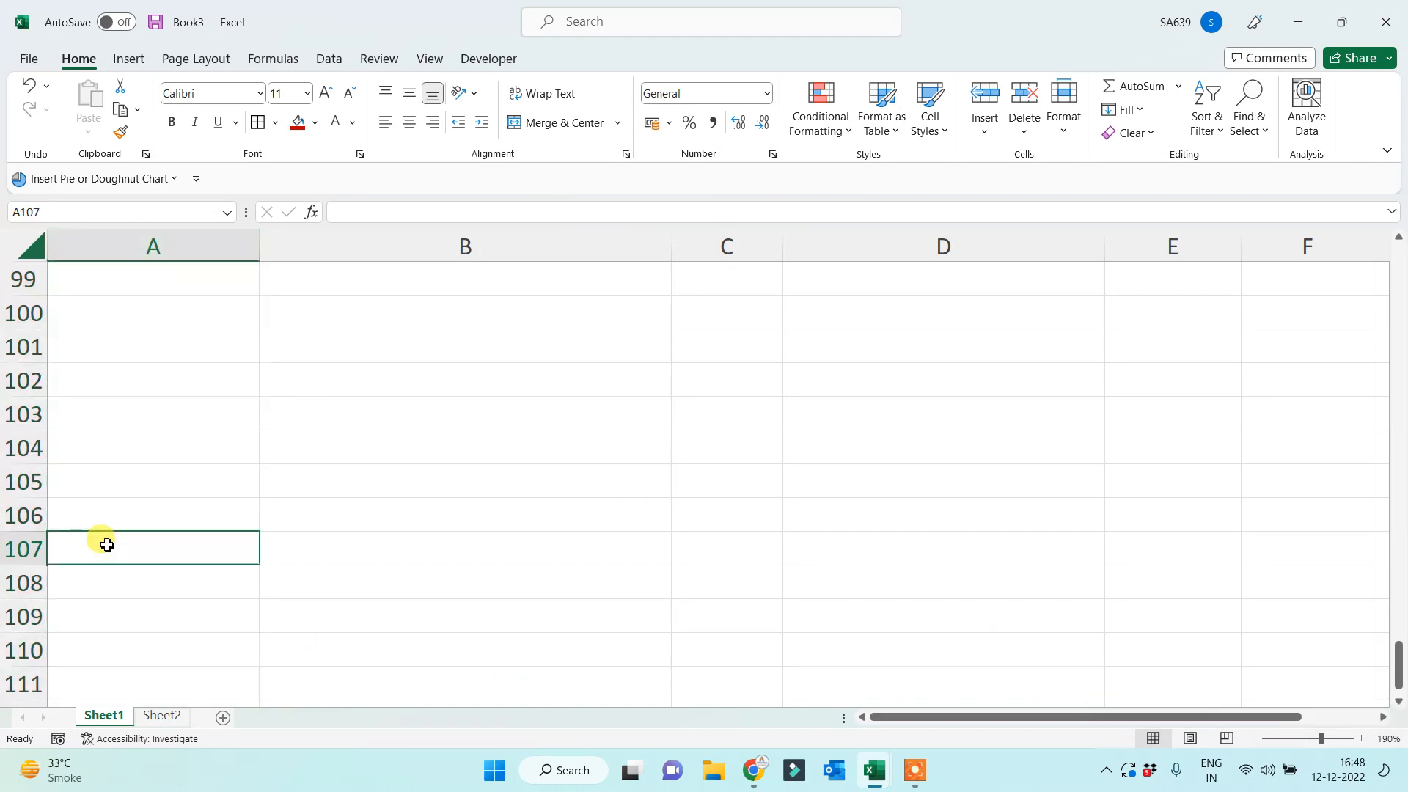
pyautogui.hotkey('ctrl', 'Up')
pyautogui.press('Up')
pyautogui.press('Up')
pyautogui.press('Up')
pyautogui.press('Up')
pyautogui.press('Up')
pyautogui.press('Up')
pyautogui.press('Up')
pyautogui.press('Up')
pyautogui.press('Up')
pyautogui.press('Up')
pyautogui.press('Up')
pyautogui.press('Up')
pyautogui.press('Up')
pyautogui.press('Up')
pyautogui.press('Up')
pyautogui.press('Up')
pyautogui.press('Up')
pyautogui.press('Up')
pyautogui.press('Up')
pyautogui.press('Up')
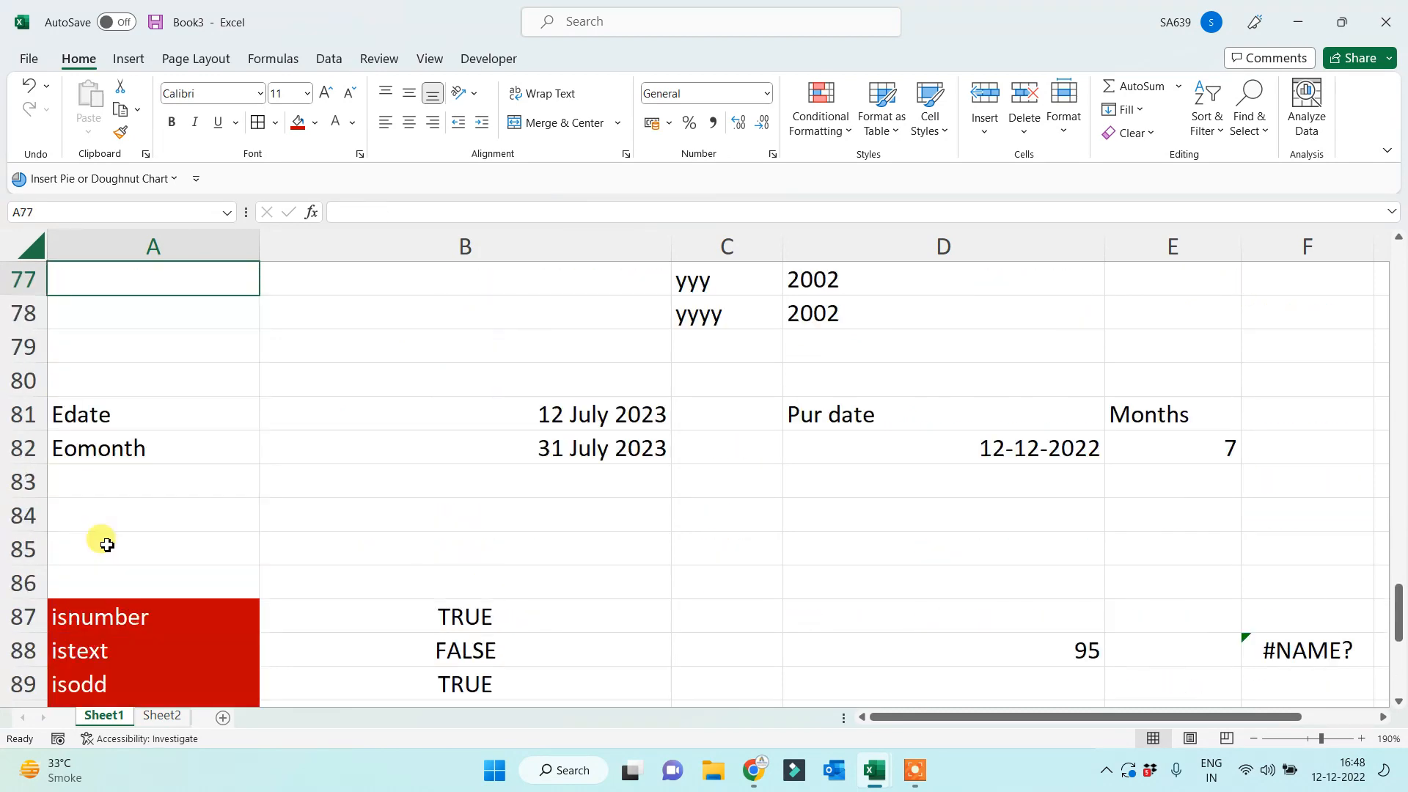
pyautogui.press('Up')
pyautogui.press('Up')
pyautogui.press('Up')
pyautogui.press('Up')
pyautogui.press('Up')
pyautogui.press('Up')
pyautogui.press('Up')
pyautogui.press('Up')
pyautogui.press('Up')
pyautogui.press('Up')
pyautogui.press('Up')
pyautogui.press('Up')
pyautogui.press('Up')
pyautogui.press('Up')
pyautogui.press('Up')
pyautogui.press('Up')
pyautogui.press('Up')
pyautogui.press('Up')
pyautogui.press('Up')
pyautogui.press('Up')
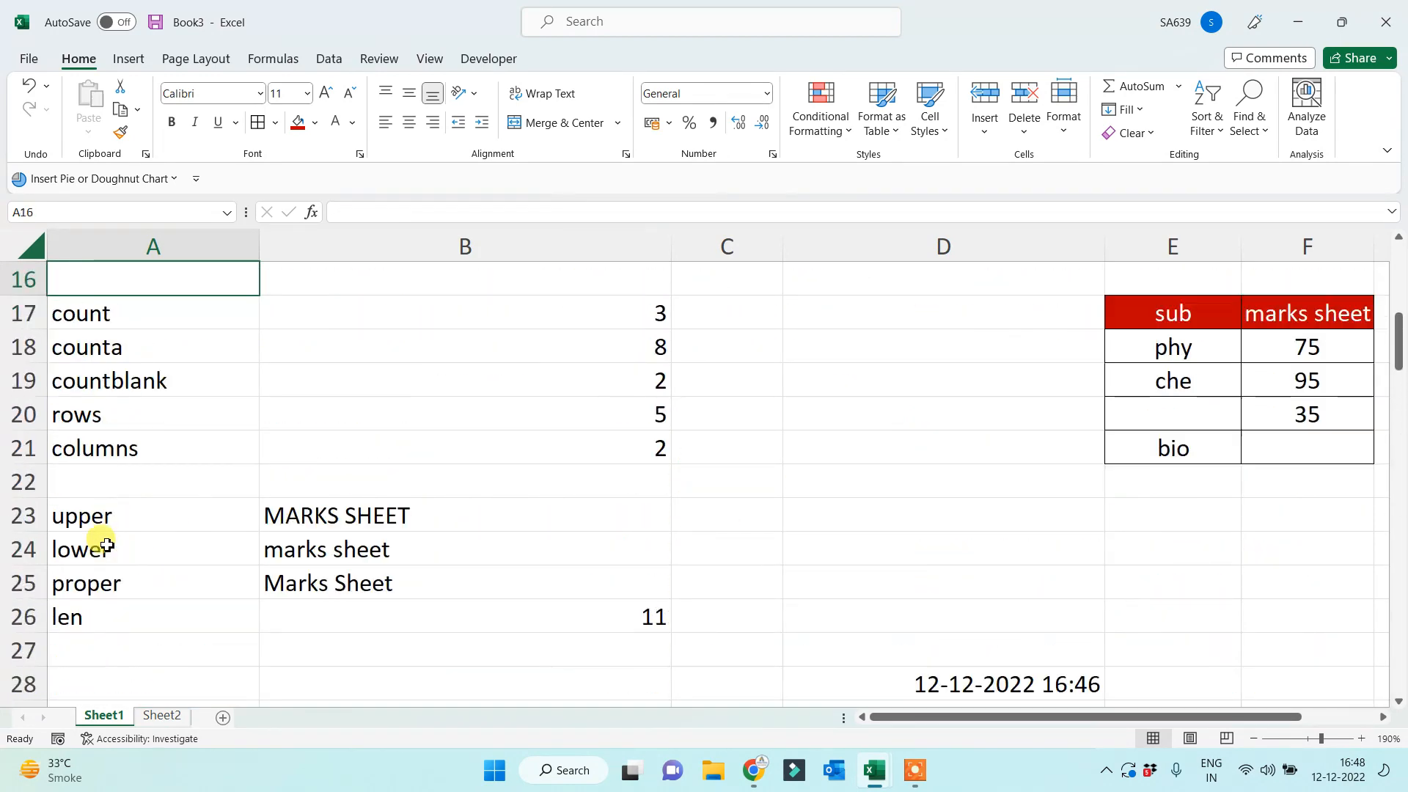
# Return to Sheet2, select A19 and scroll below the mid example.
pyautogui.click(165, 716)
pyautogui.click(246, 569)
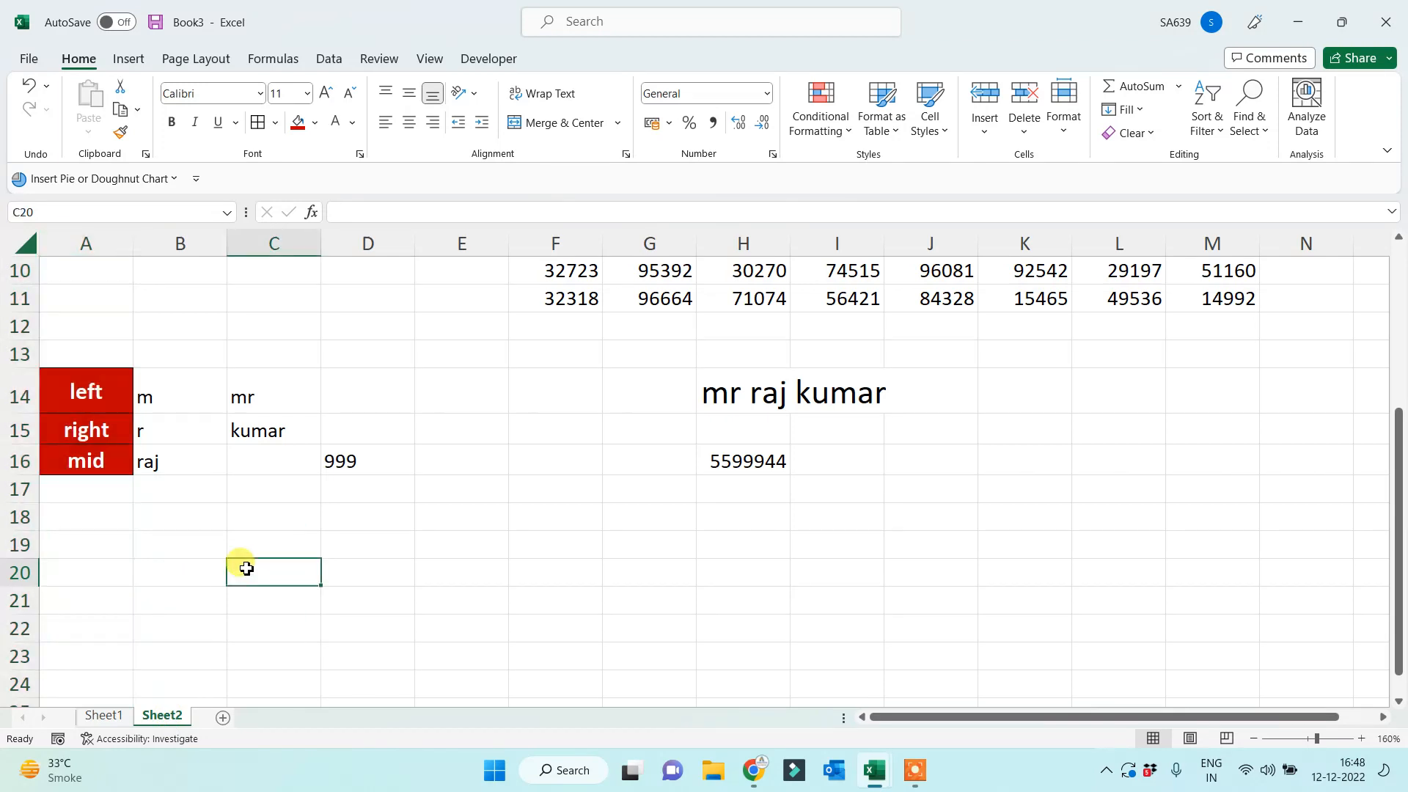
pyautogui.click(95, 549)
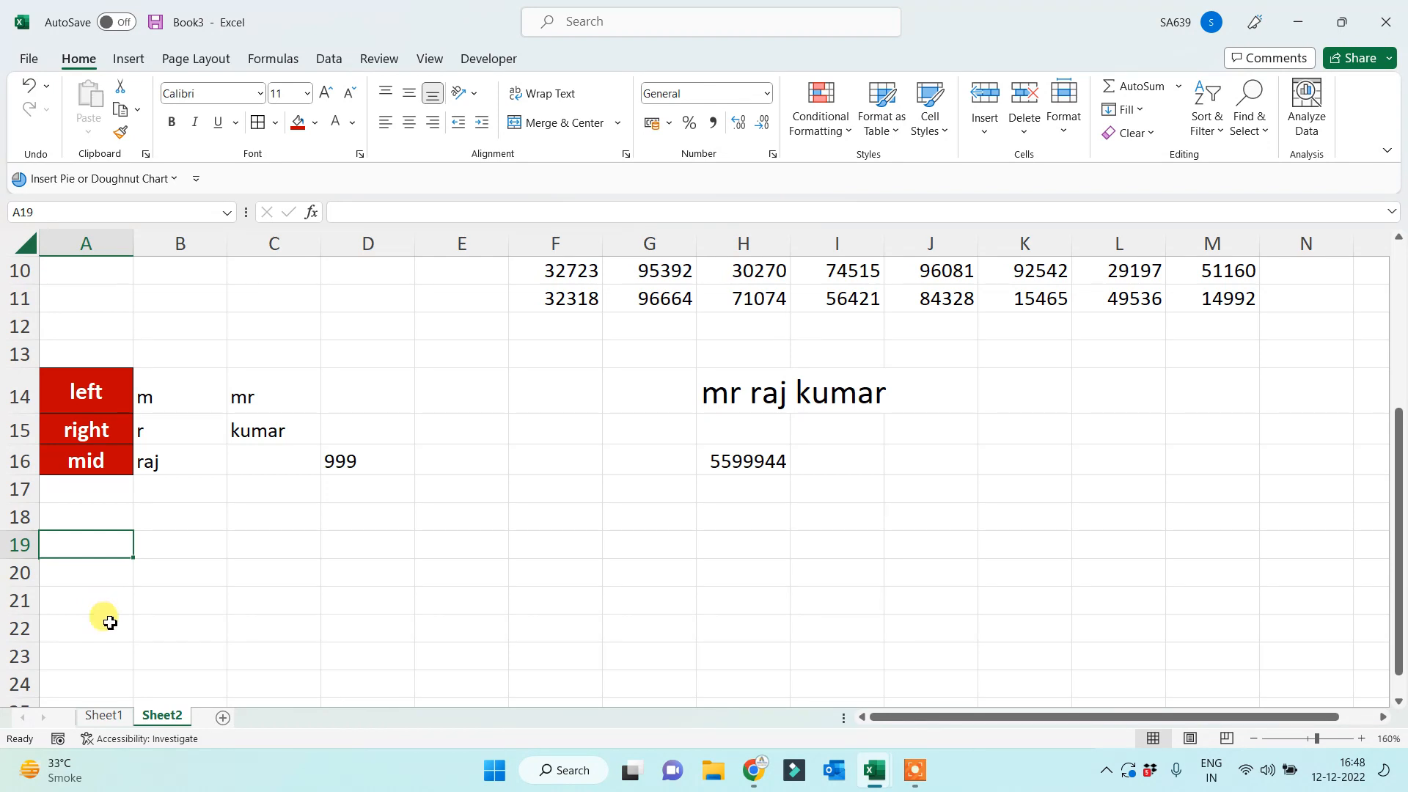
pyautogui.scroll(-1, 103, 616)
pyautogui.scroll(-1, 110, 535)
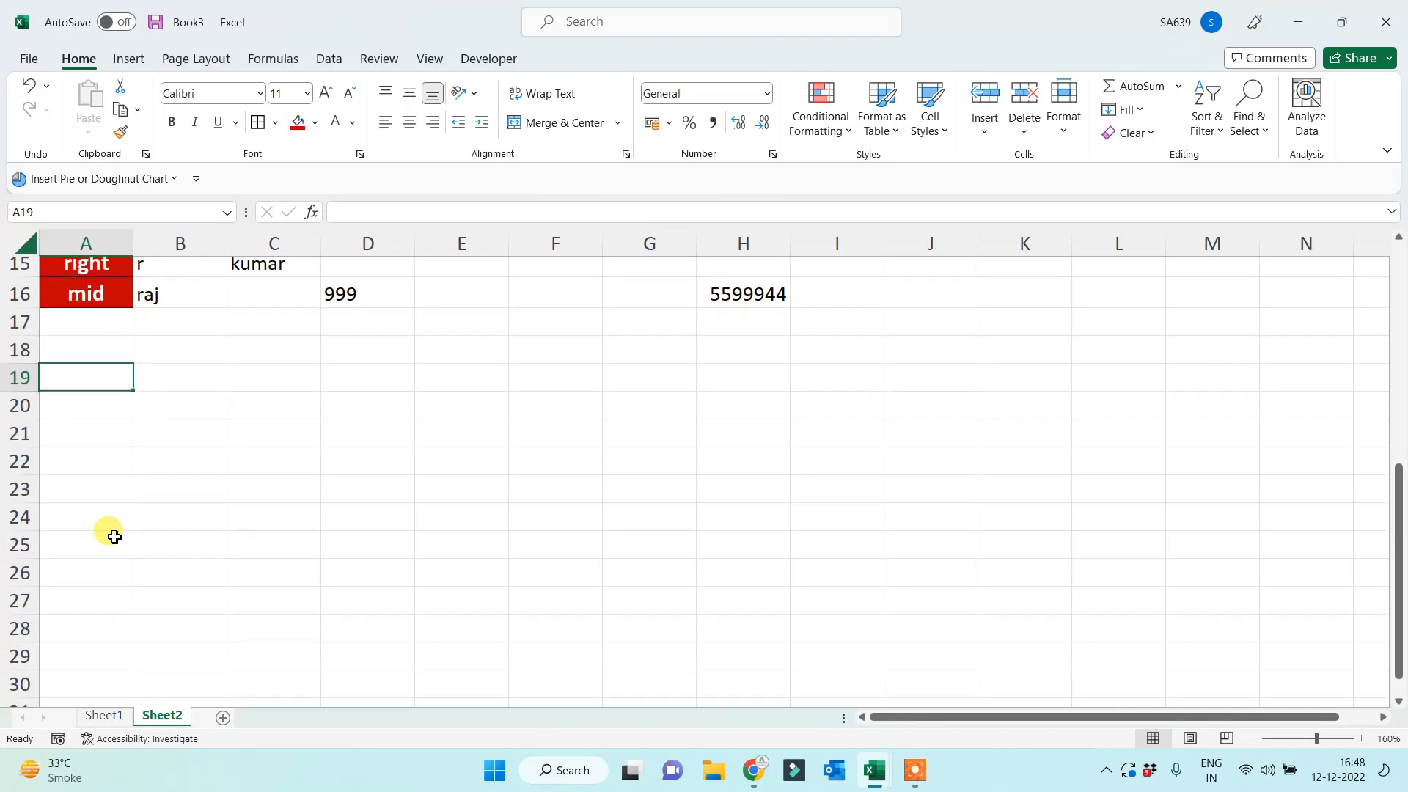
# Type the labels SQRT, Power, Int, Mod and Fact down A20:A24.
pyautogui.click(75, 396)
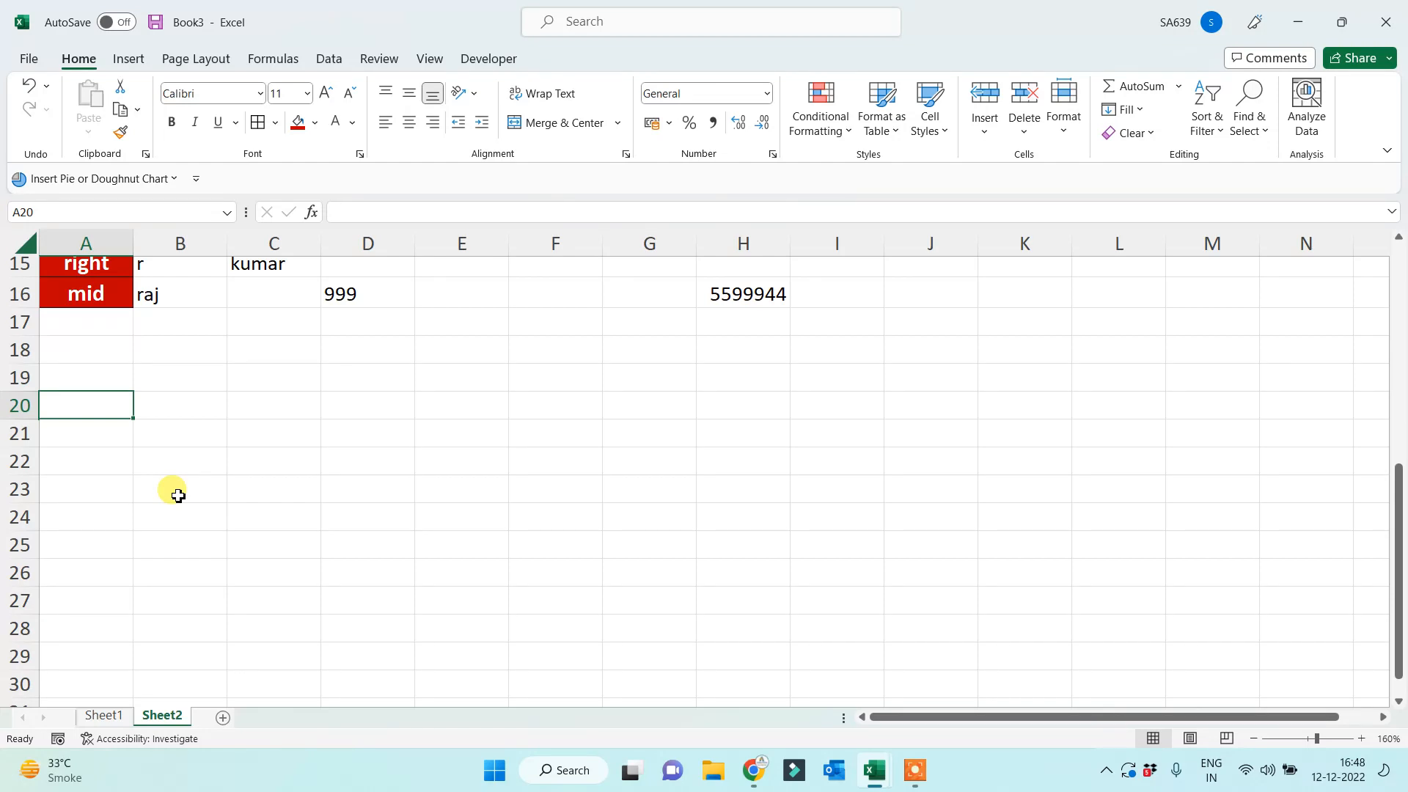
pyautogui.write('SQRT')
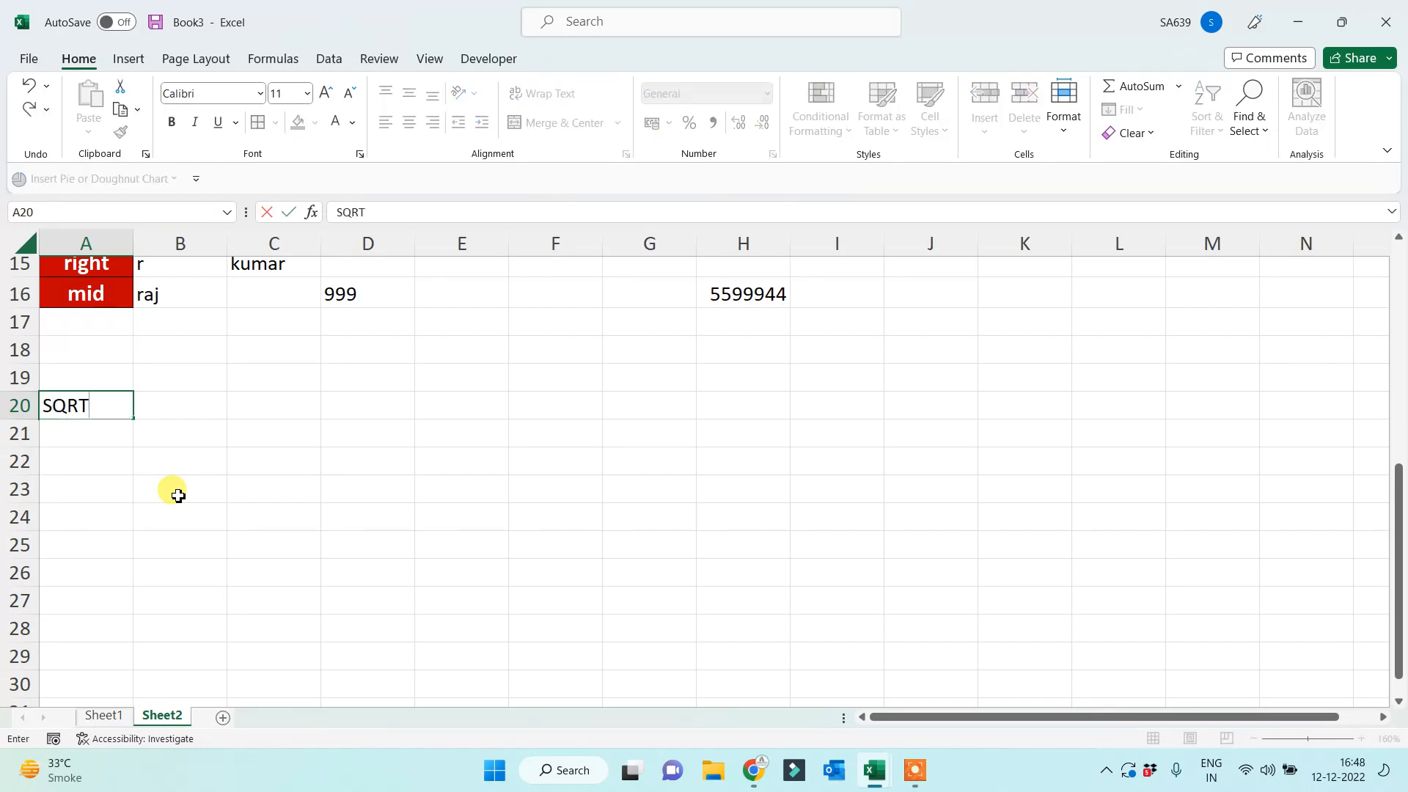
pyautogui.press('Return')
pyautogui.write('Power')
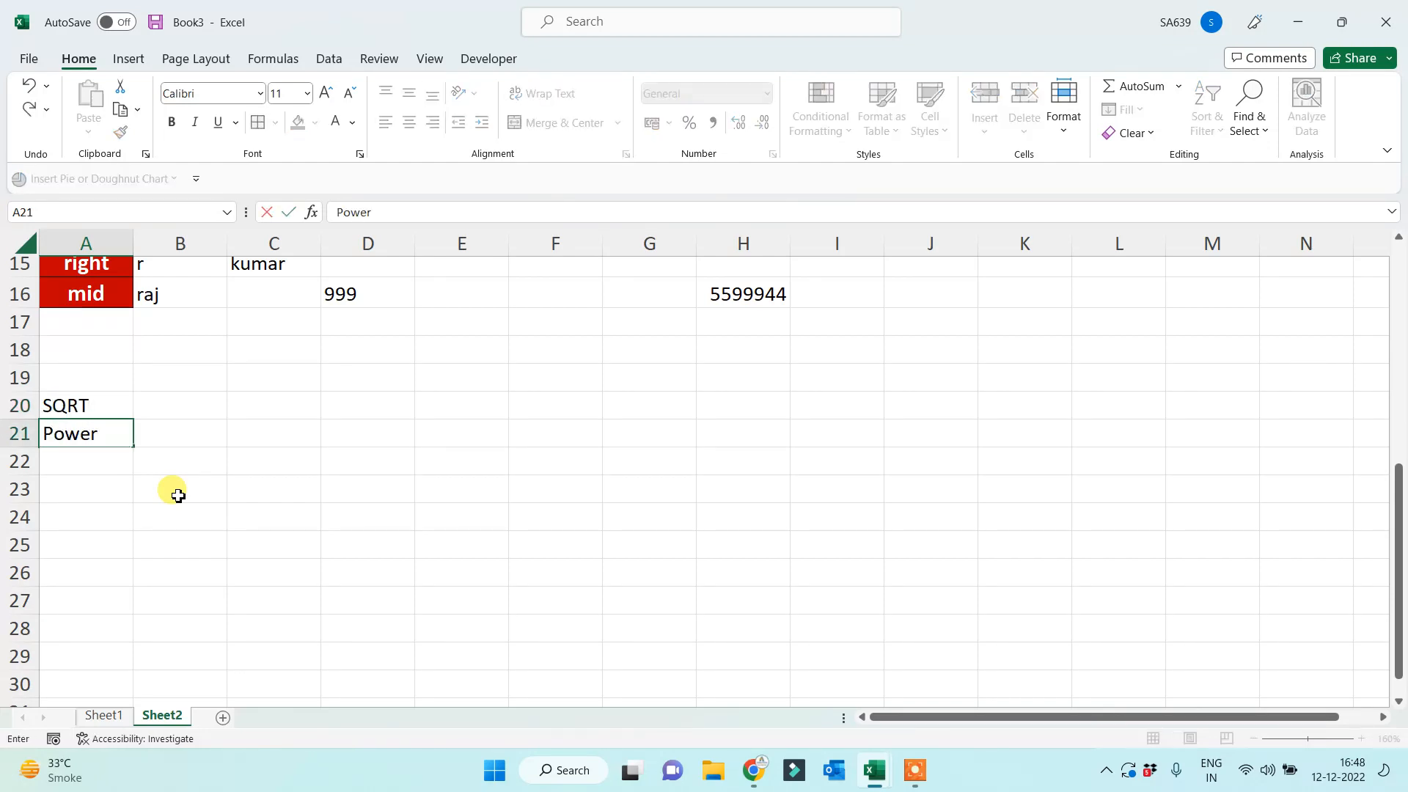
pyautogui.press('Return')
pyautogui.write('Int')
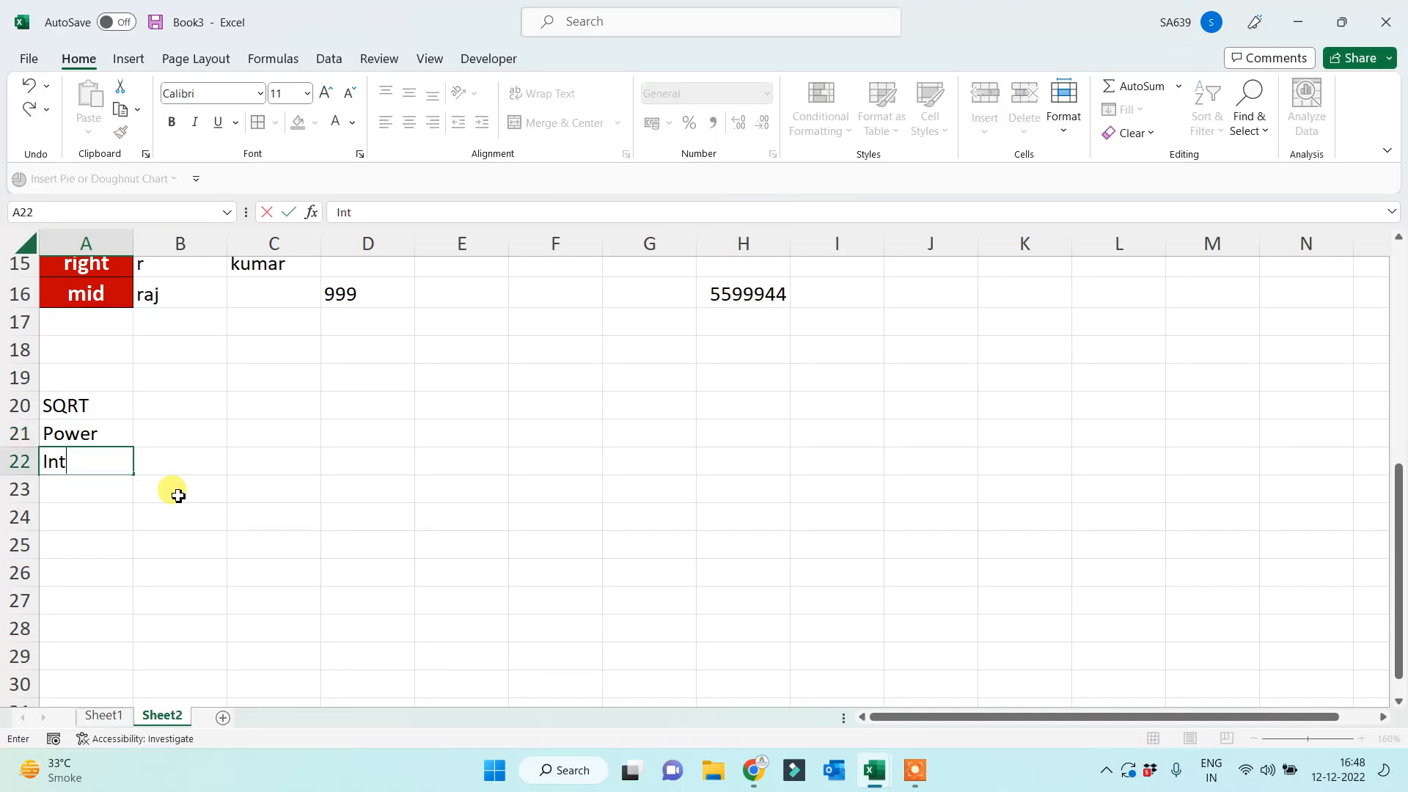
pyautogui.press('Return')
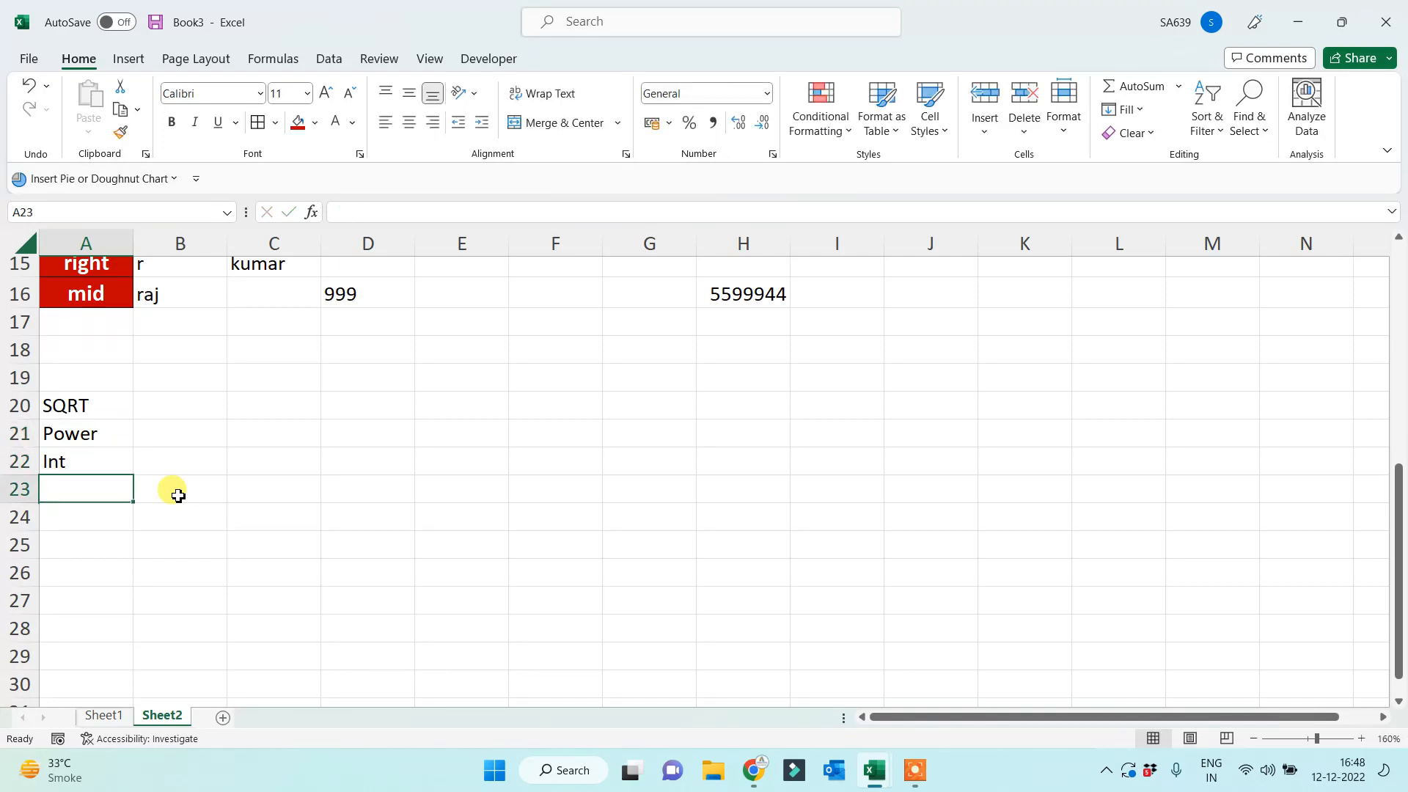
pyautogui.write('Mod')
pyautogui.press('Return')
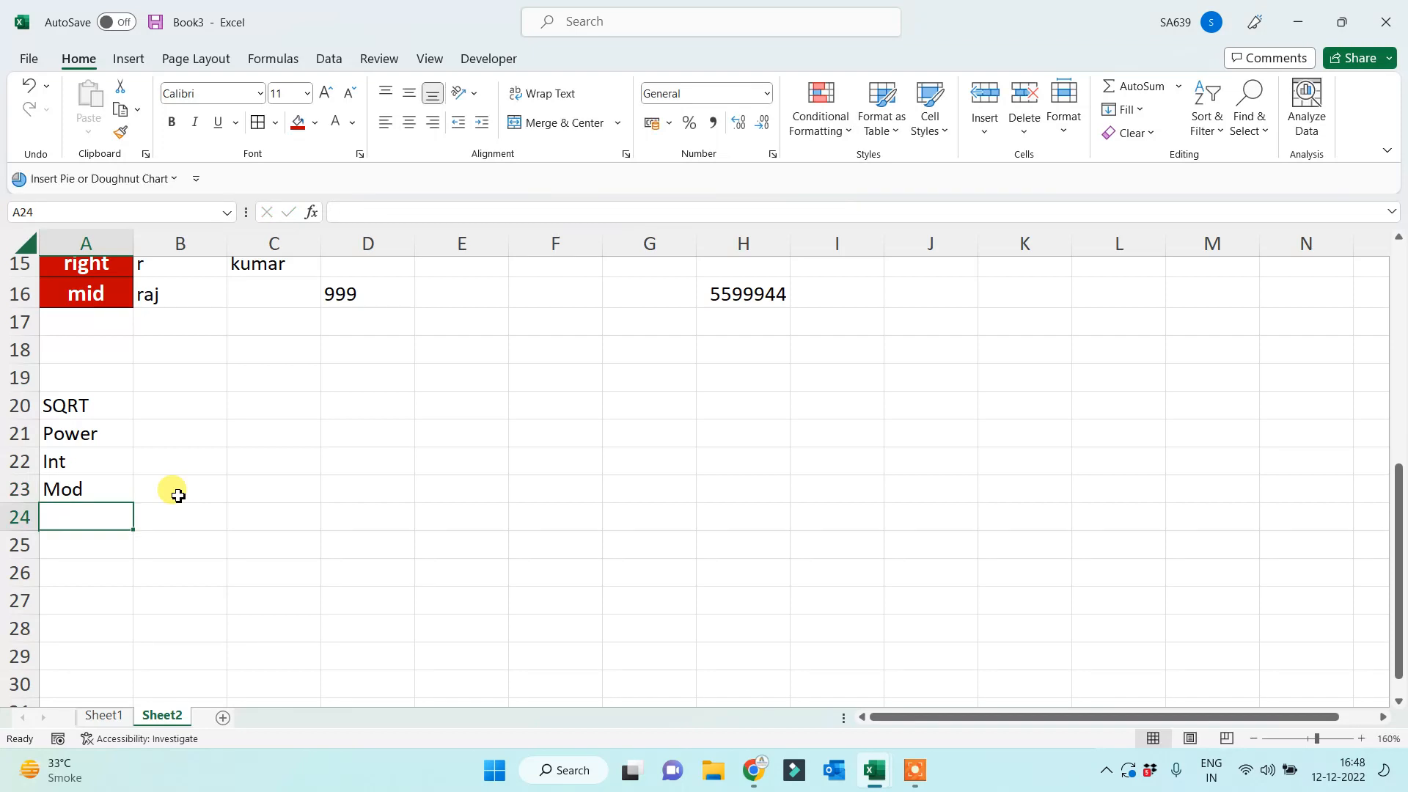
pyautogui.write('Fact')
pyautogui.press('Return')
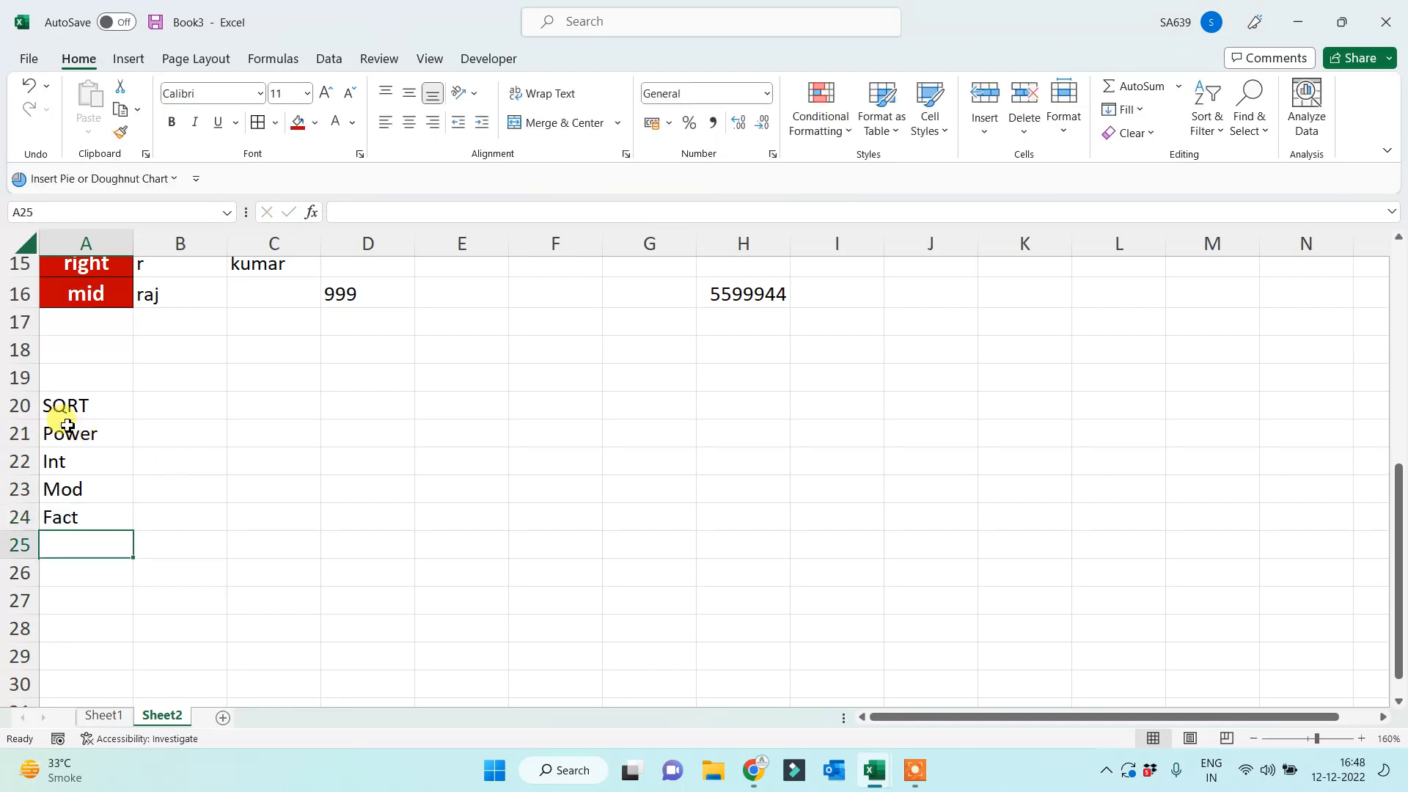
# Give the five label cells A20:A24 a red fill.
pyautogui.moveTo(65, 414); pyautogui.dragTo(87, 513)
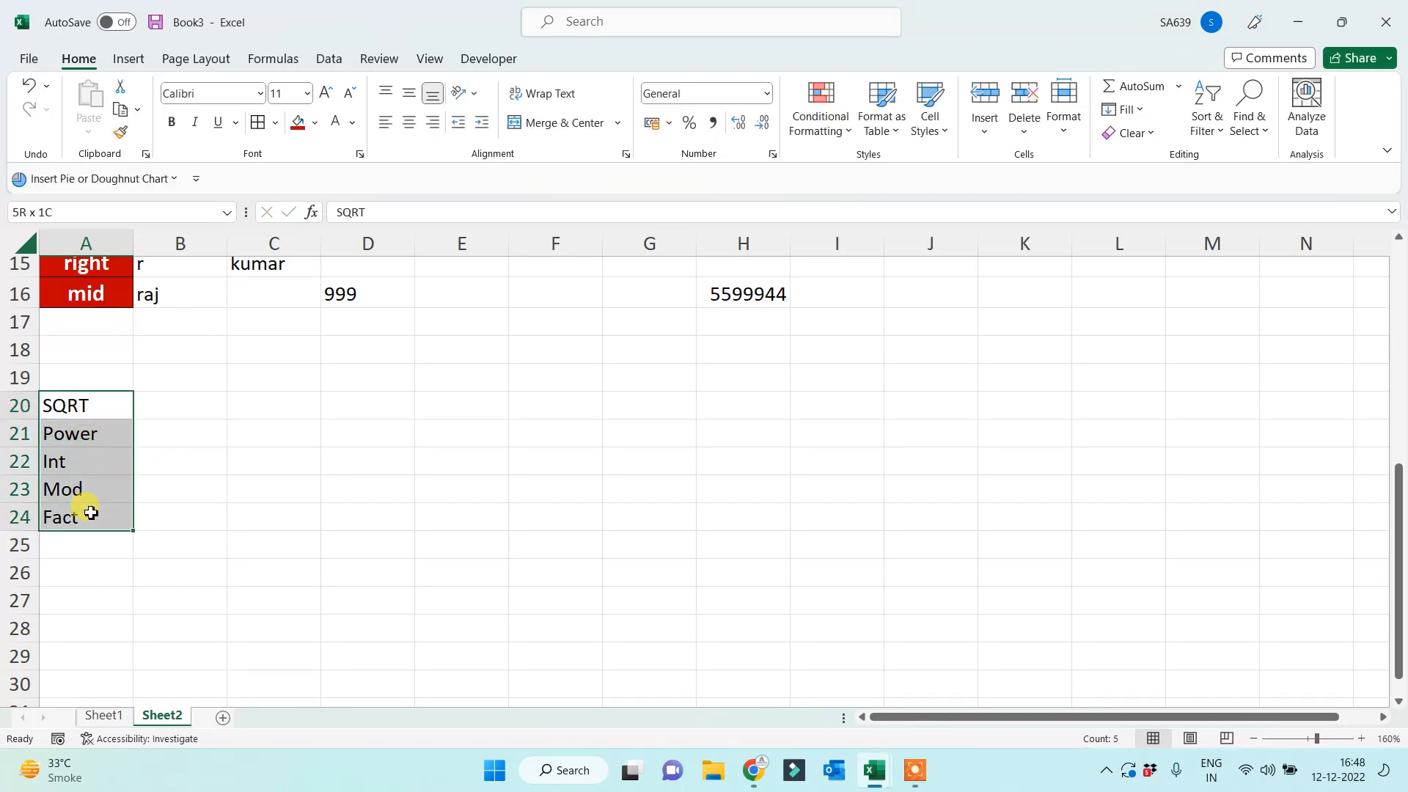
pyautogui.click(298, 123)
pyautogui.click(354, 489)
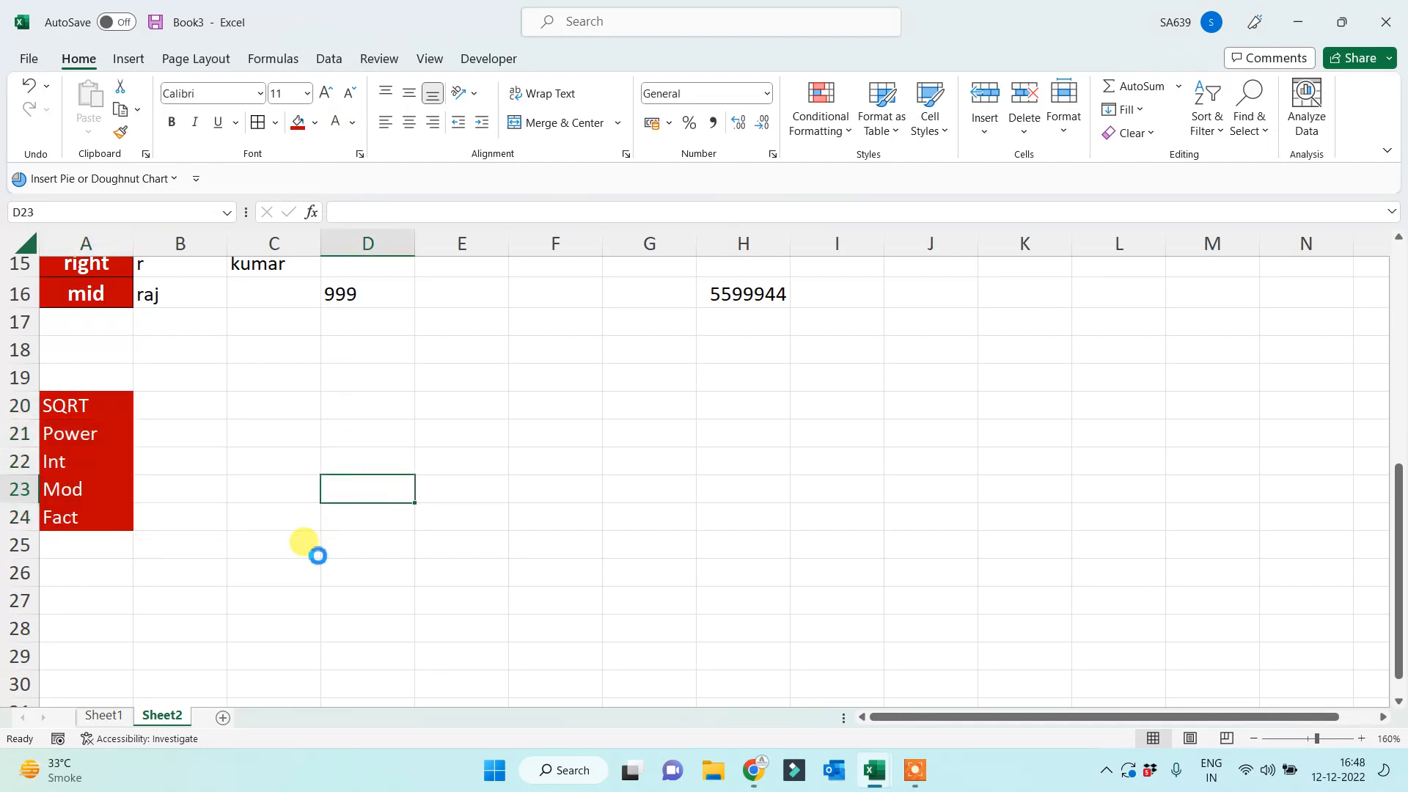
pyautogui.keyDown('ctrl'); pyautogui.scroll(1, 317, 555); pyautogui.keyUp('ctrl')
pyautogui.scroll(-1, 308, 550)
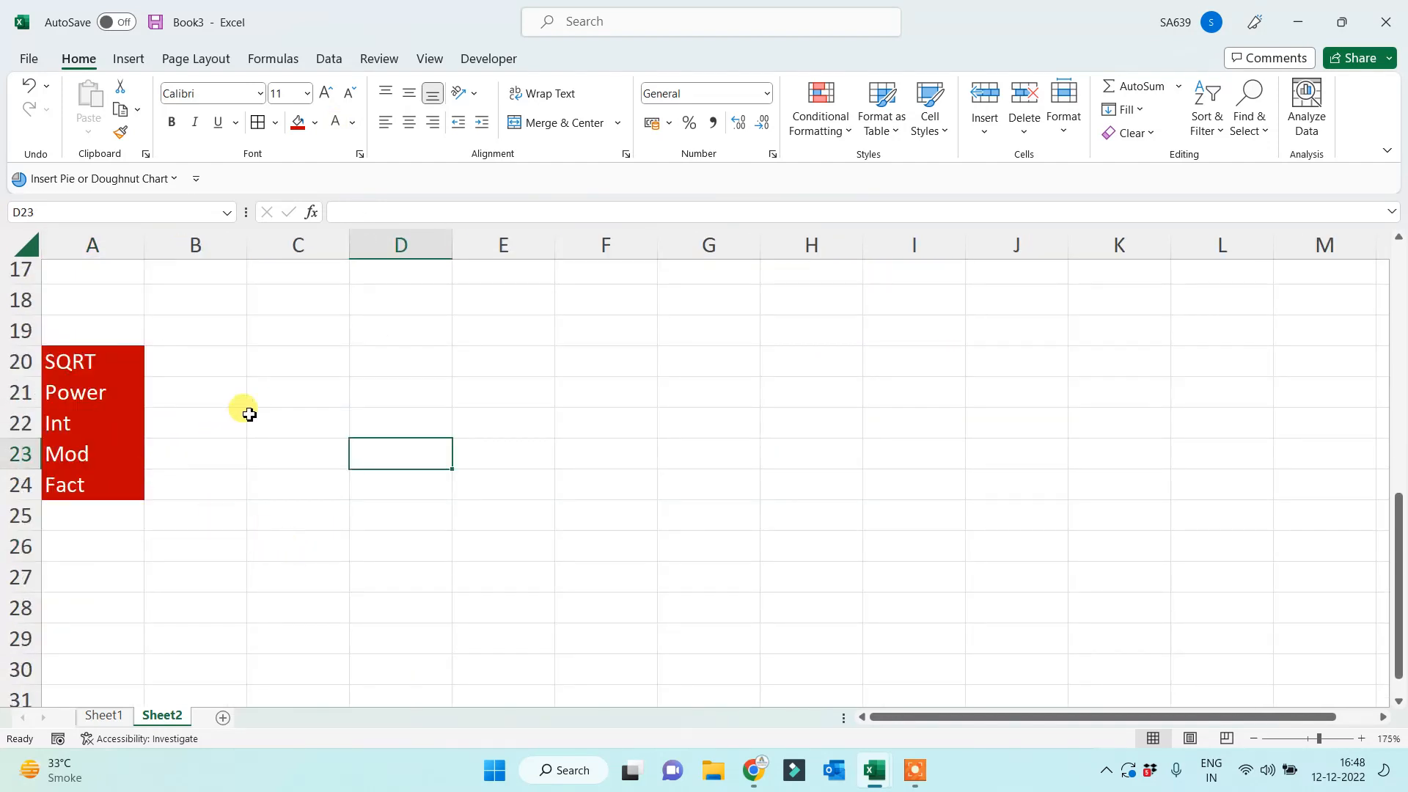
pyautogui.click(264, 361)
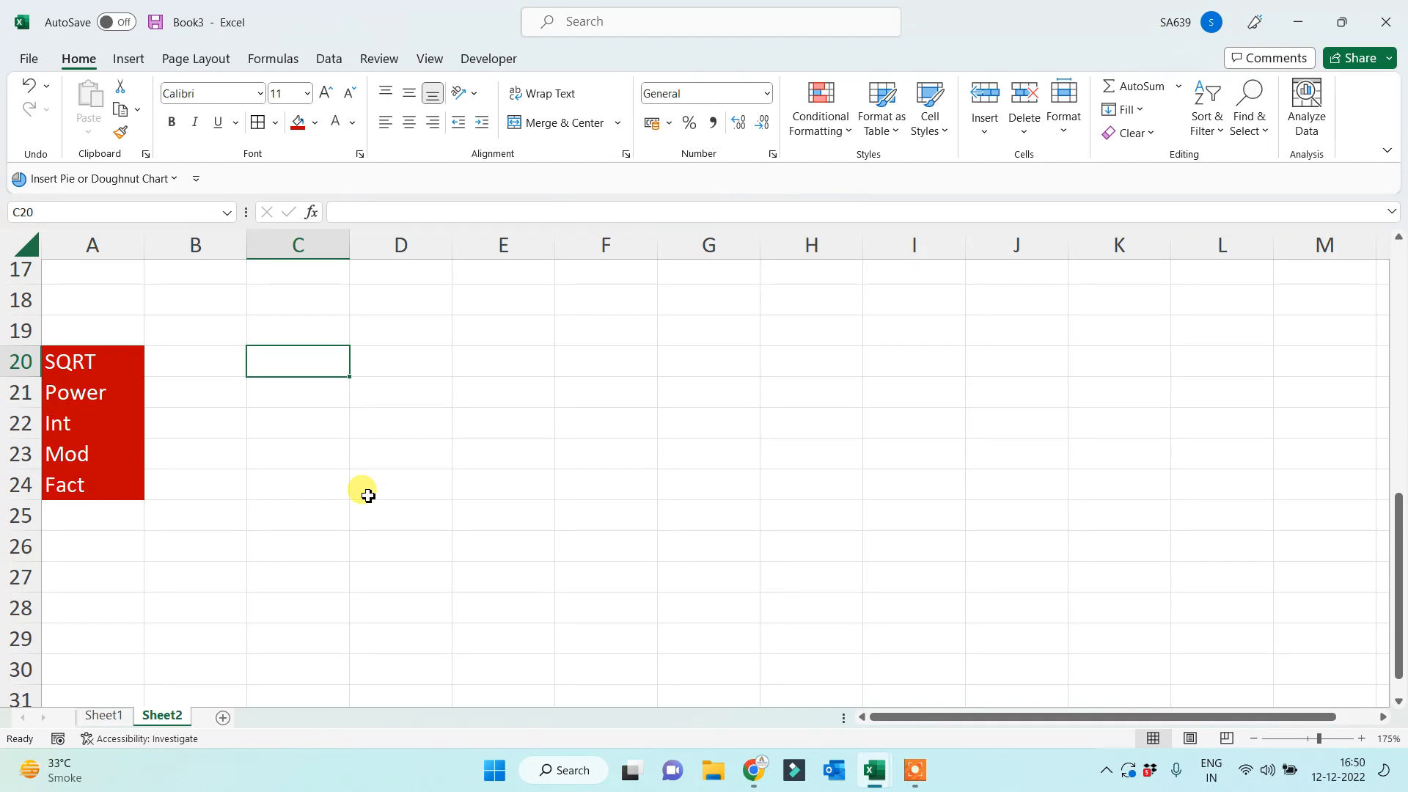
# Enter =SQRT(25) in C20, then change its argument to 36.
pyautogui.write('=s')
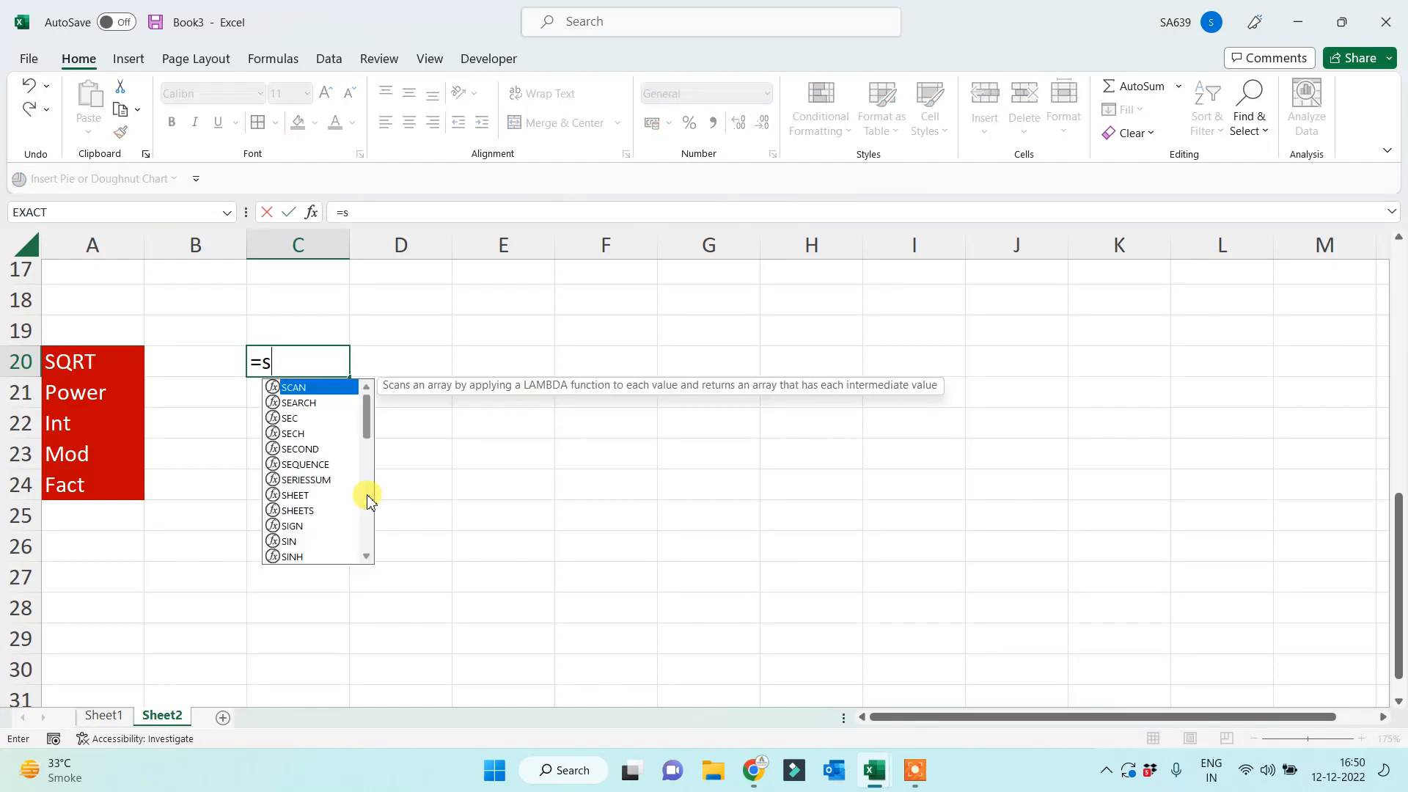
pyautogui.write('qrt(')
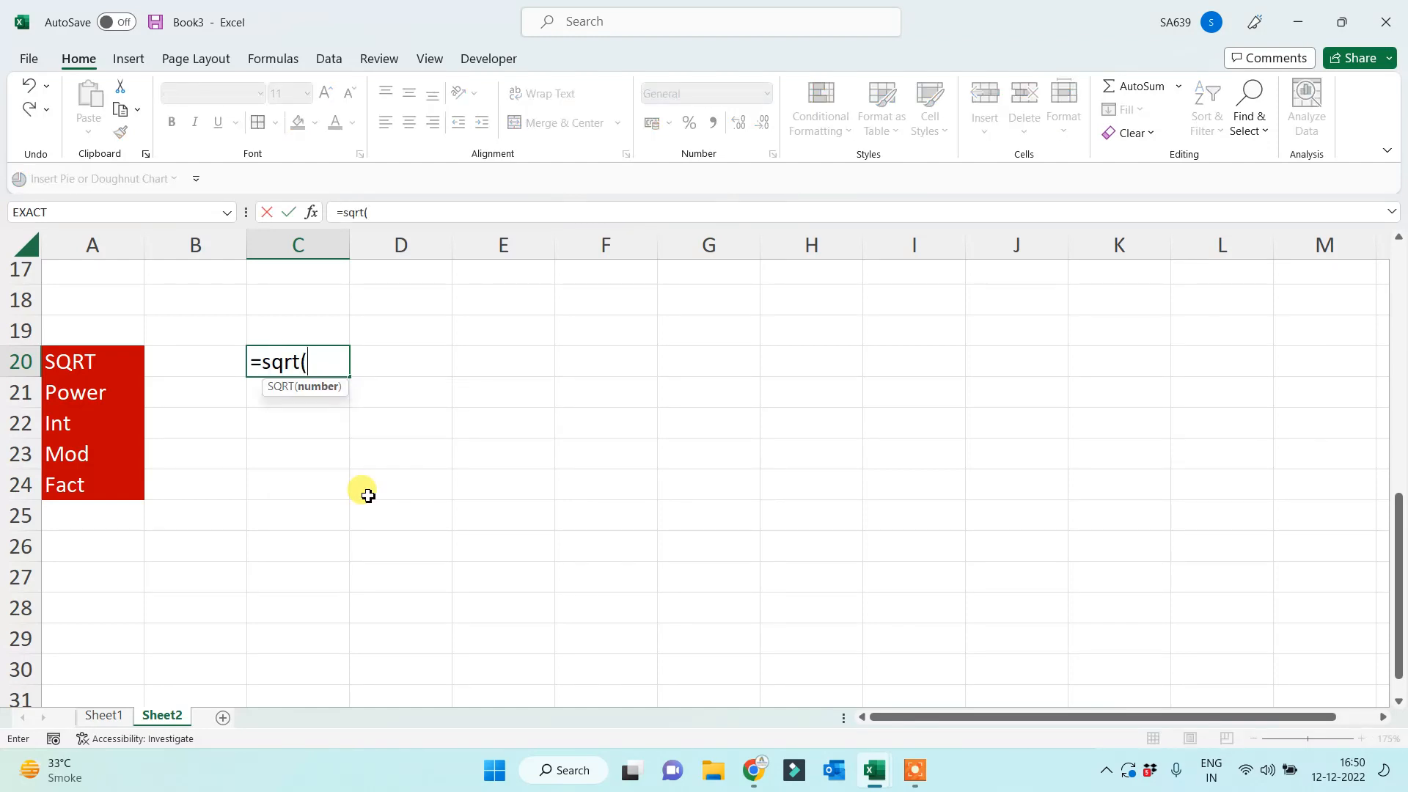
pyautogui.write('25)')
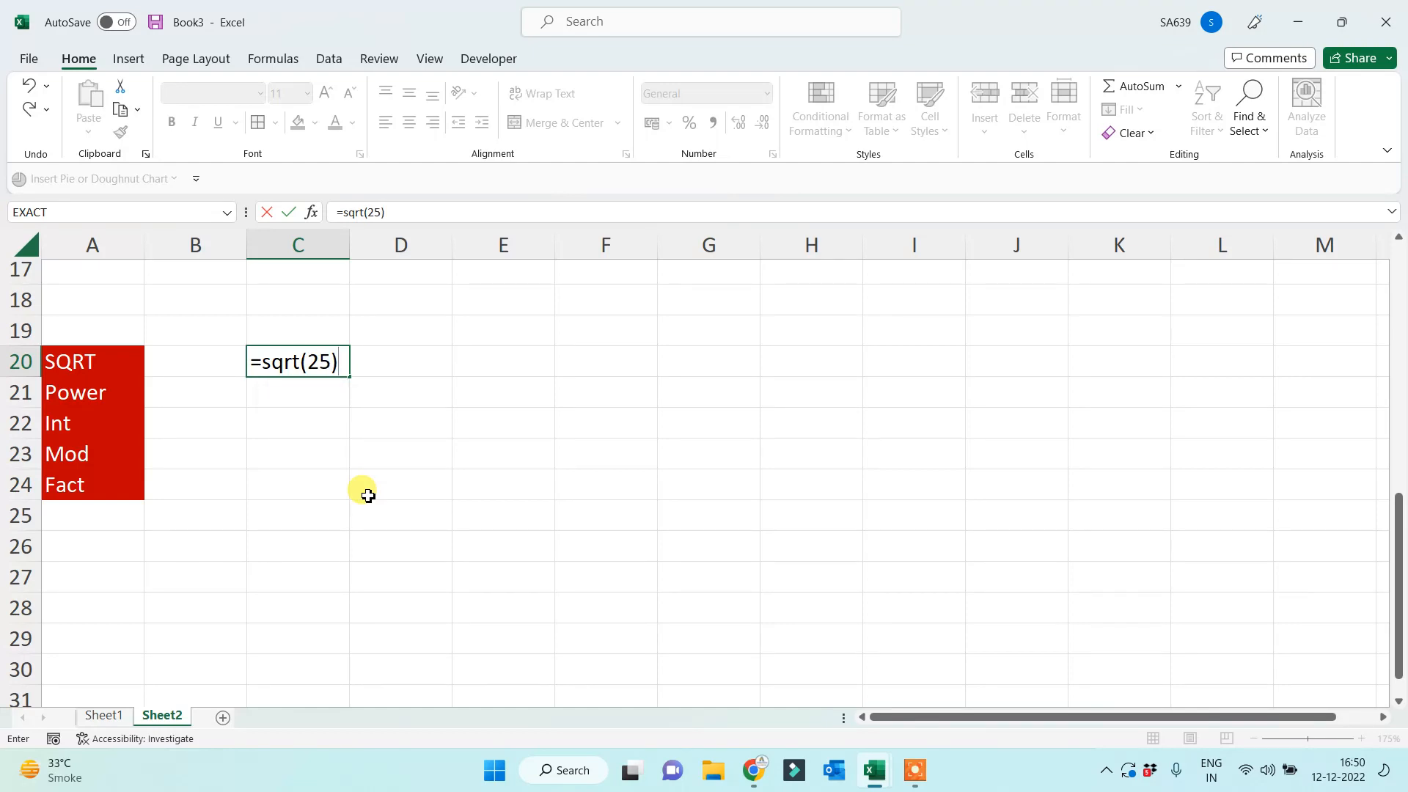
pyautogui.press('Return')
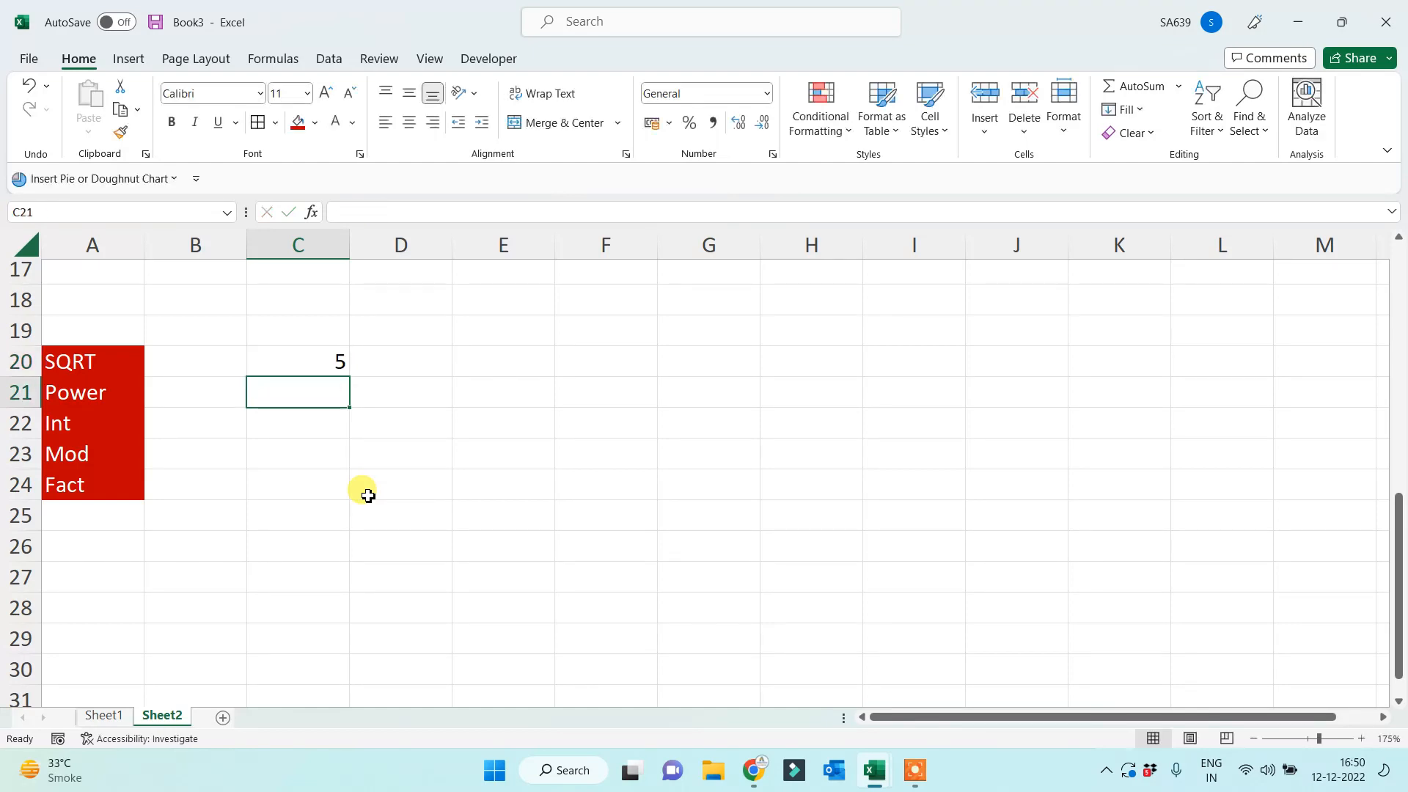
pyautogui.click(300, 358)
pyautogui.click(390, 213)
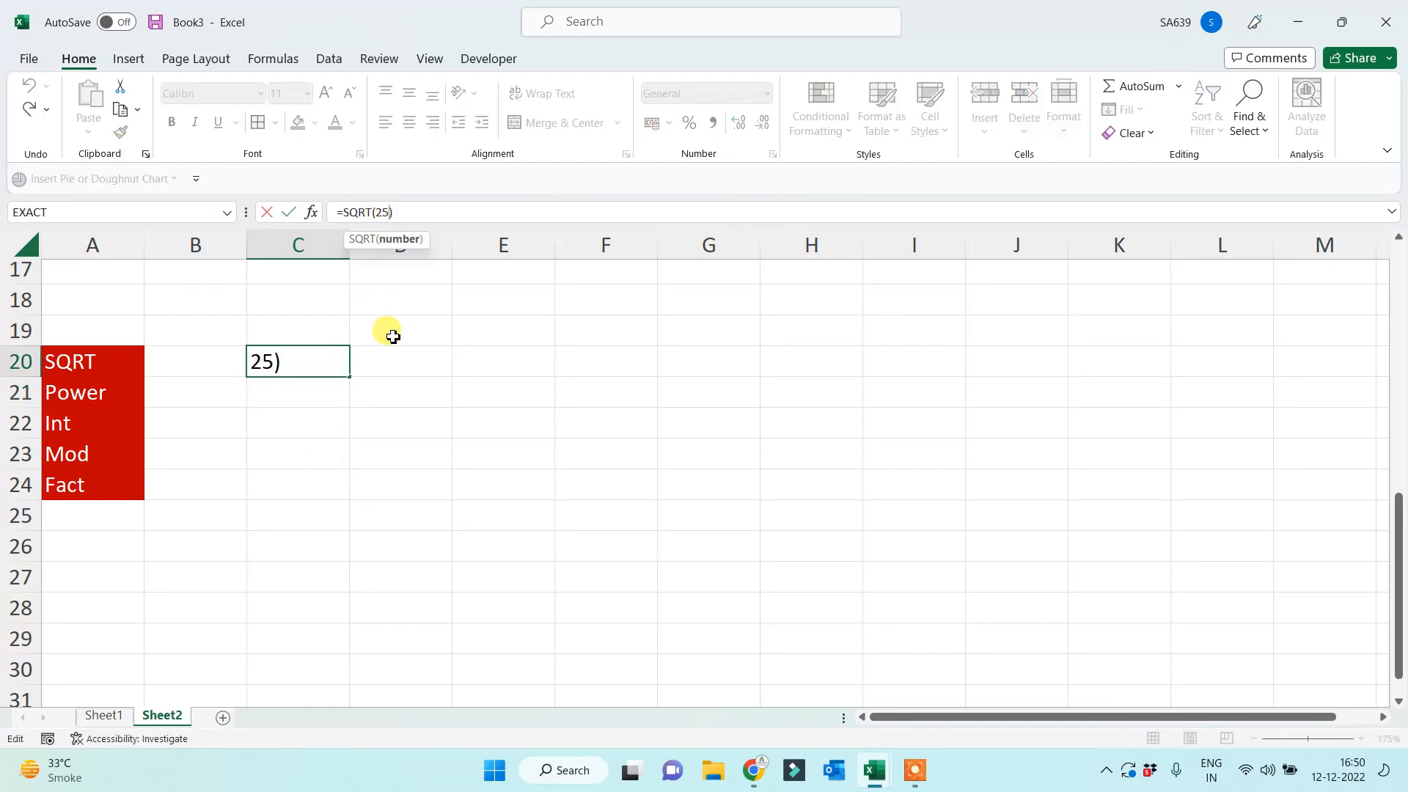
pyautogui.press('BackSpace')
pyautogui.press('BackSpace')
pyautogui.write('36')
pyautogui.press('Return')
# Change C20's SQRT argument to 9, then 9564 (97.79571), and type =POWER(2,2) in C21.
pyautogui.click(308, 363)
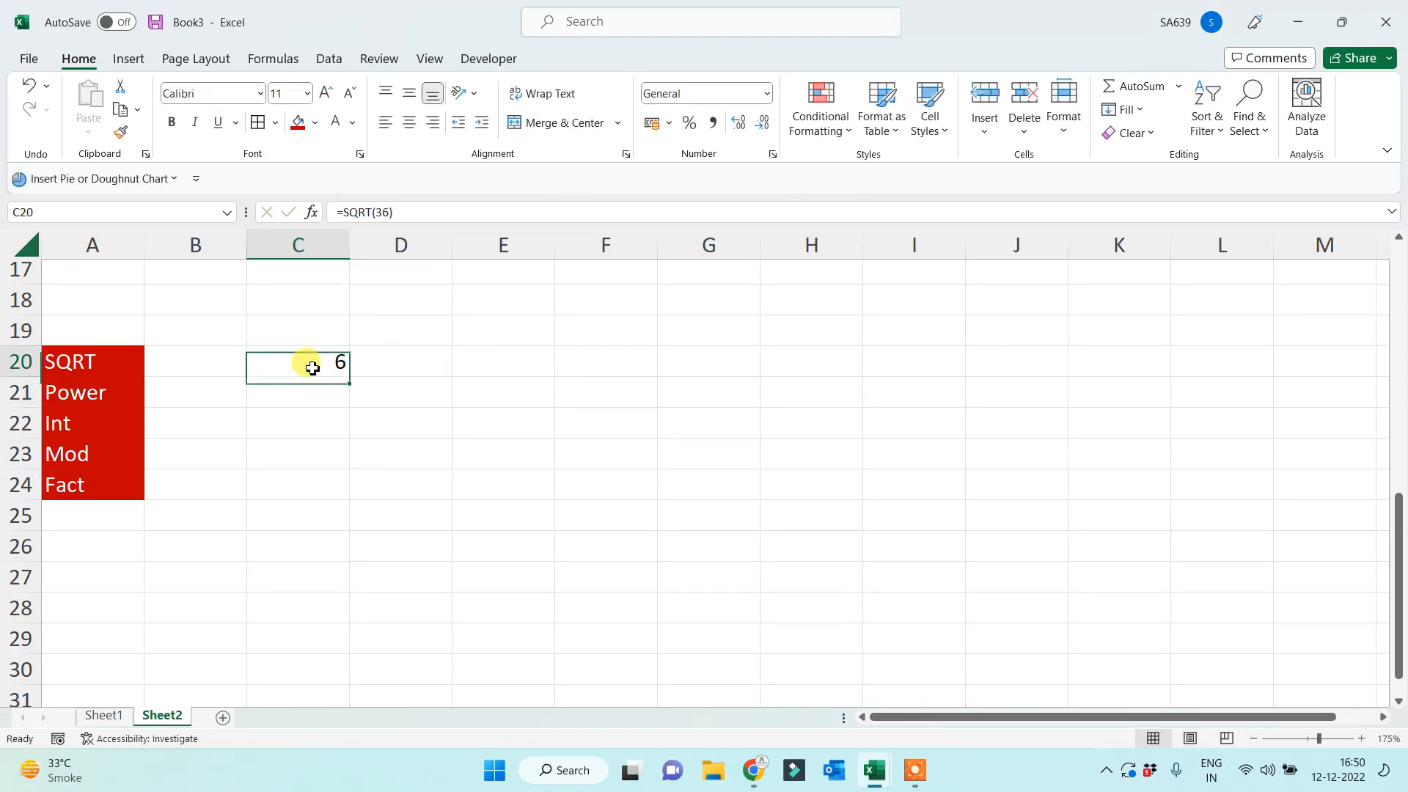
pyautogui.click(389, 213)
pyautogui.press('BackSpace')
pyautogui.press('BackSpace')
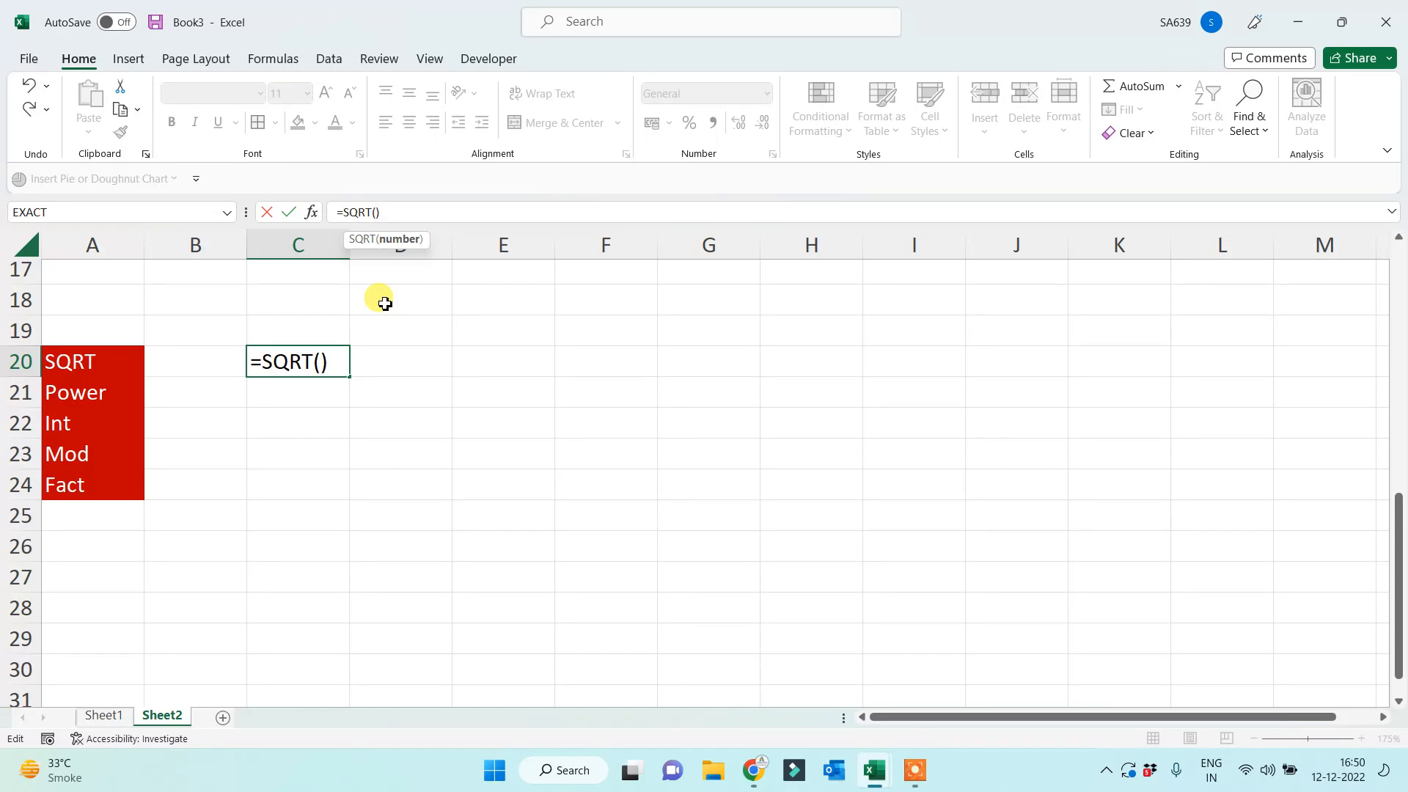
pyautogui.write('9')
pyautogui.press('Return')
pyautogui.click(344, 359)
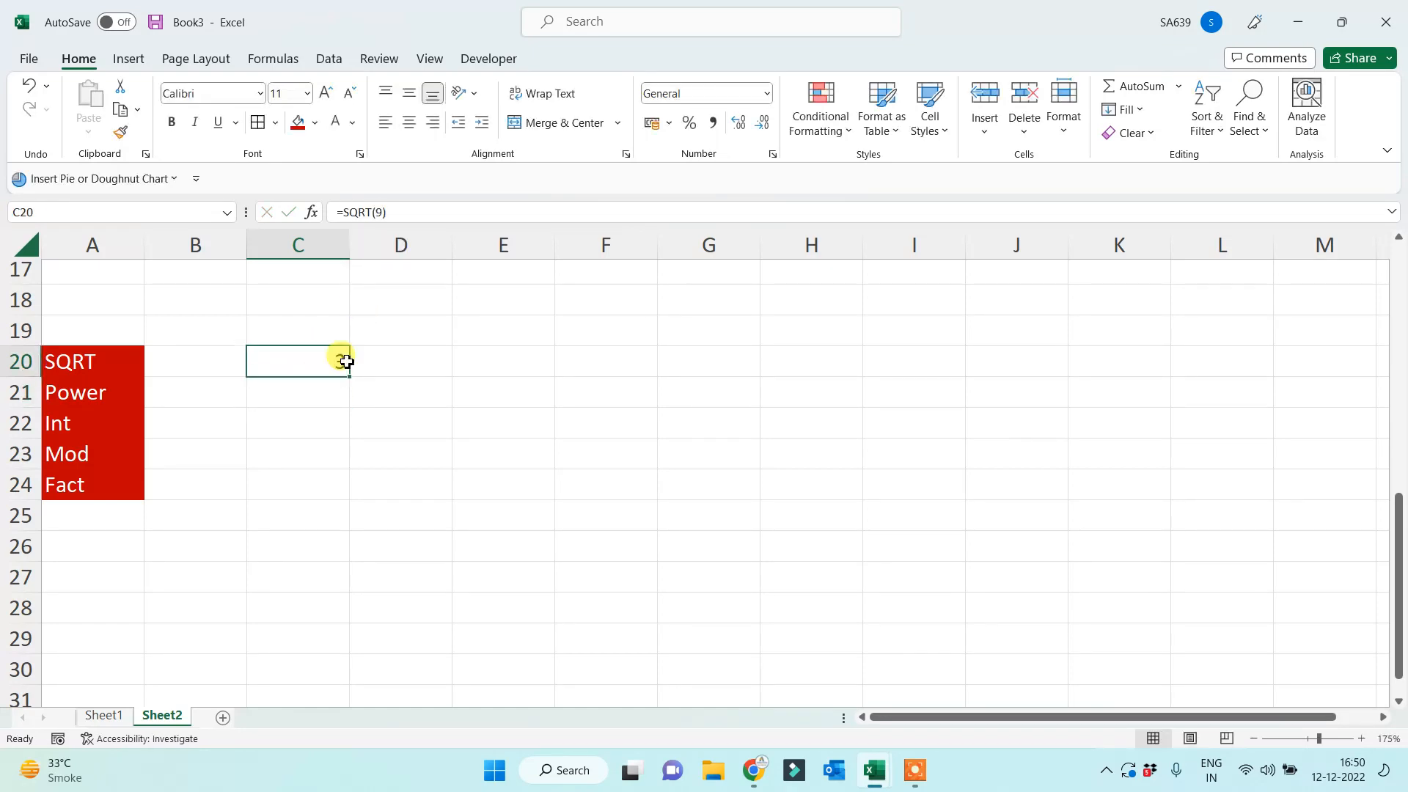
pyautogui.click(387, 214)
pyautogui.write('564')
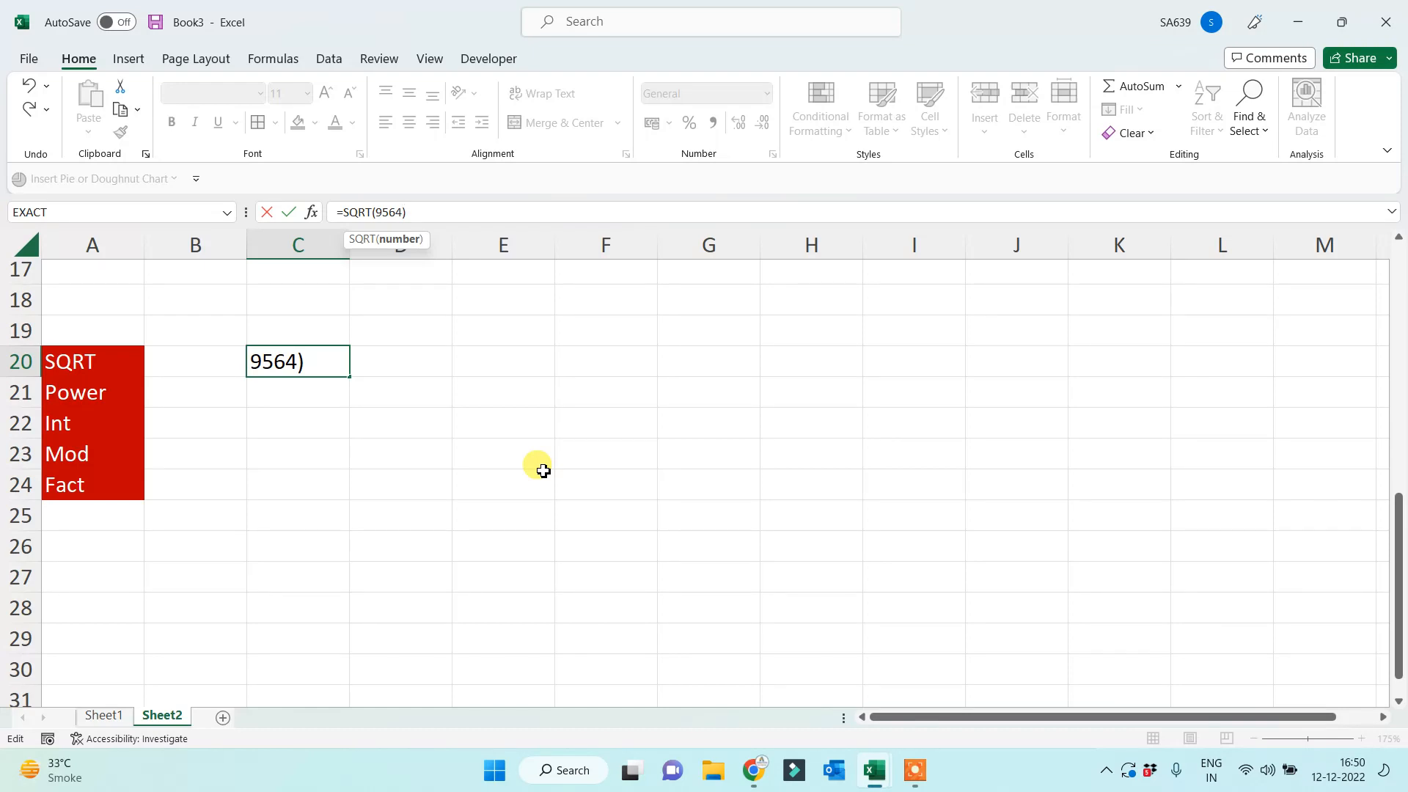
pyautogui.press('Return')
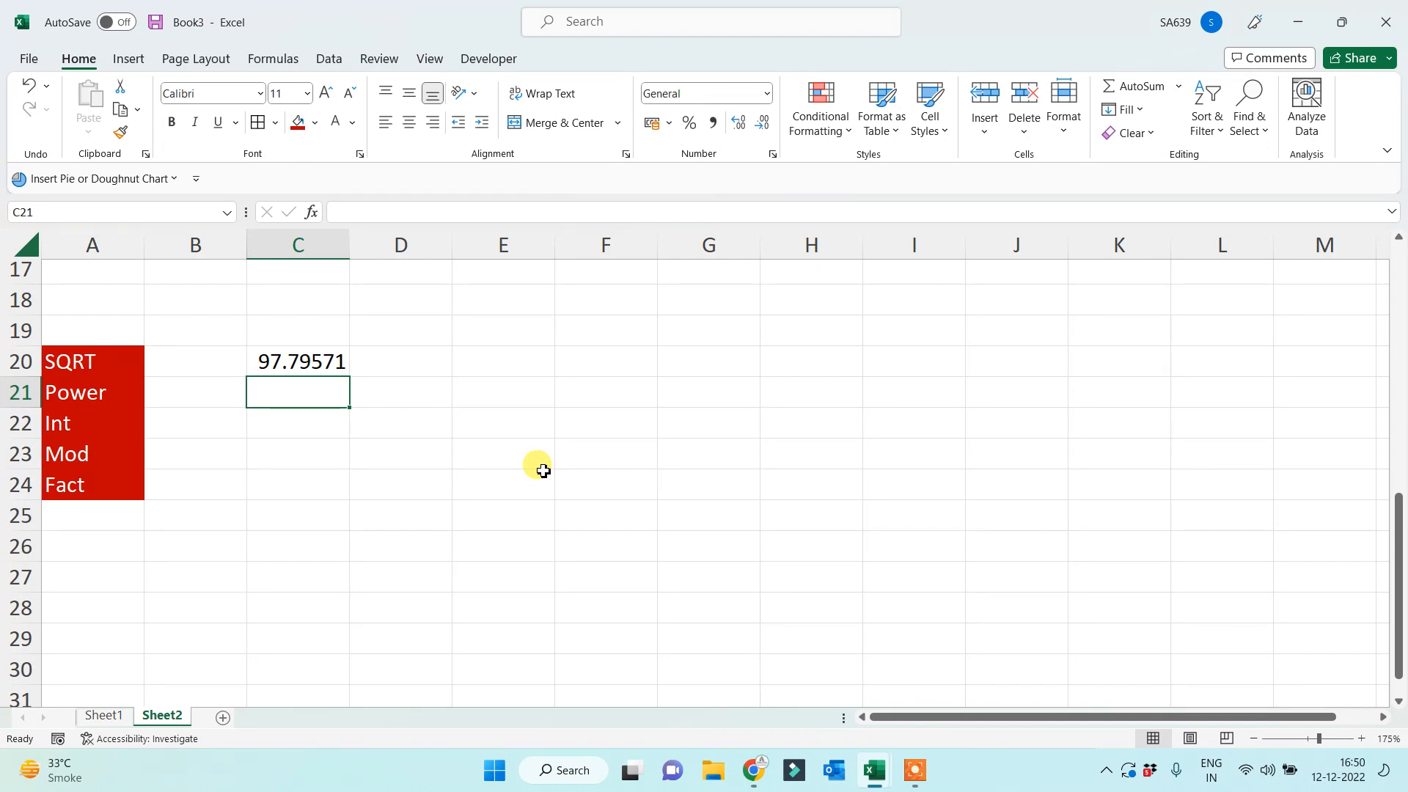
pyautogui.write('=power(')
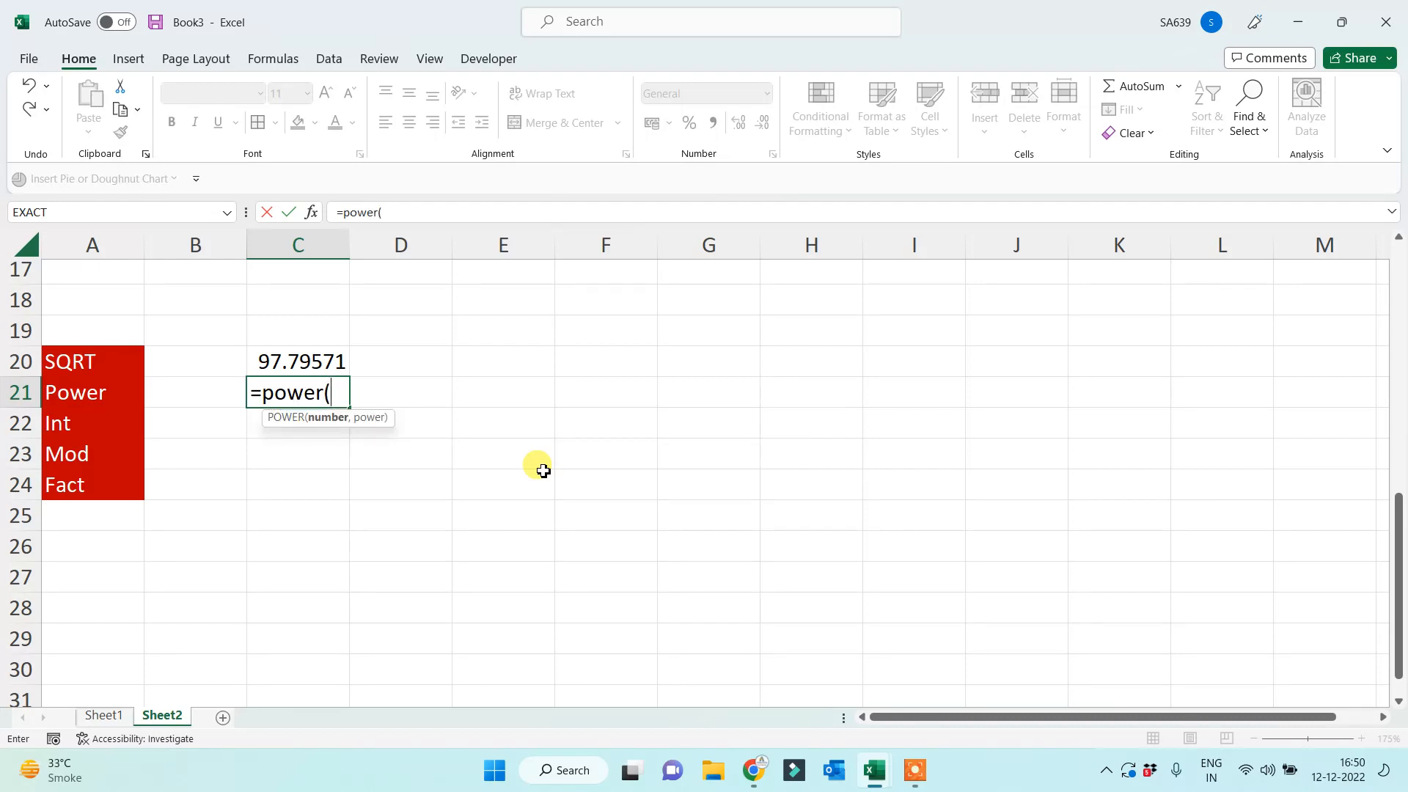
pyautogui.write('2,2)')
# Commit =POWER(2,2) in C21, then change the exponent to 5 and finally 20 (1048576).
pyautogui.press('Return')
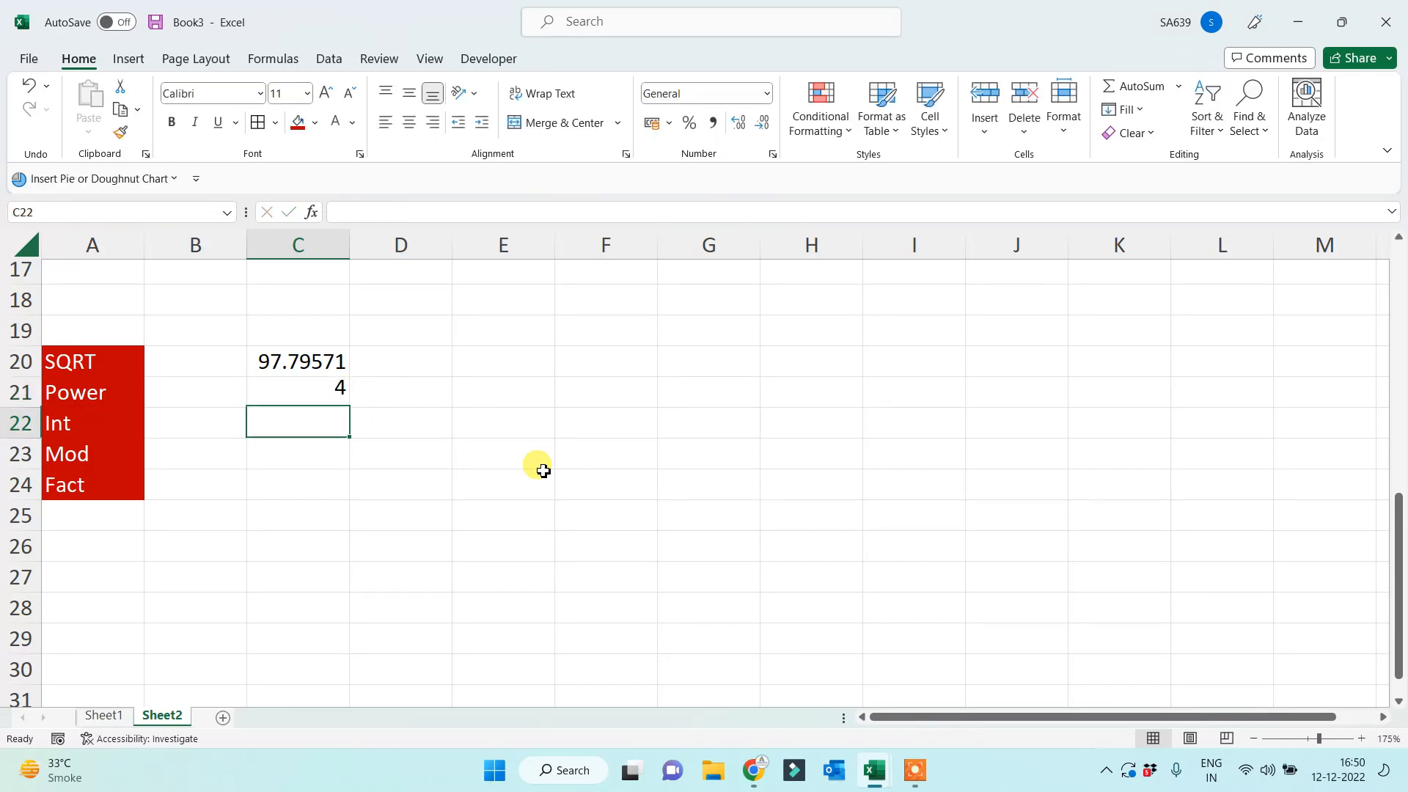
pyautogui.click(316, 391)
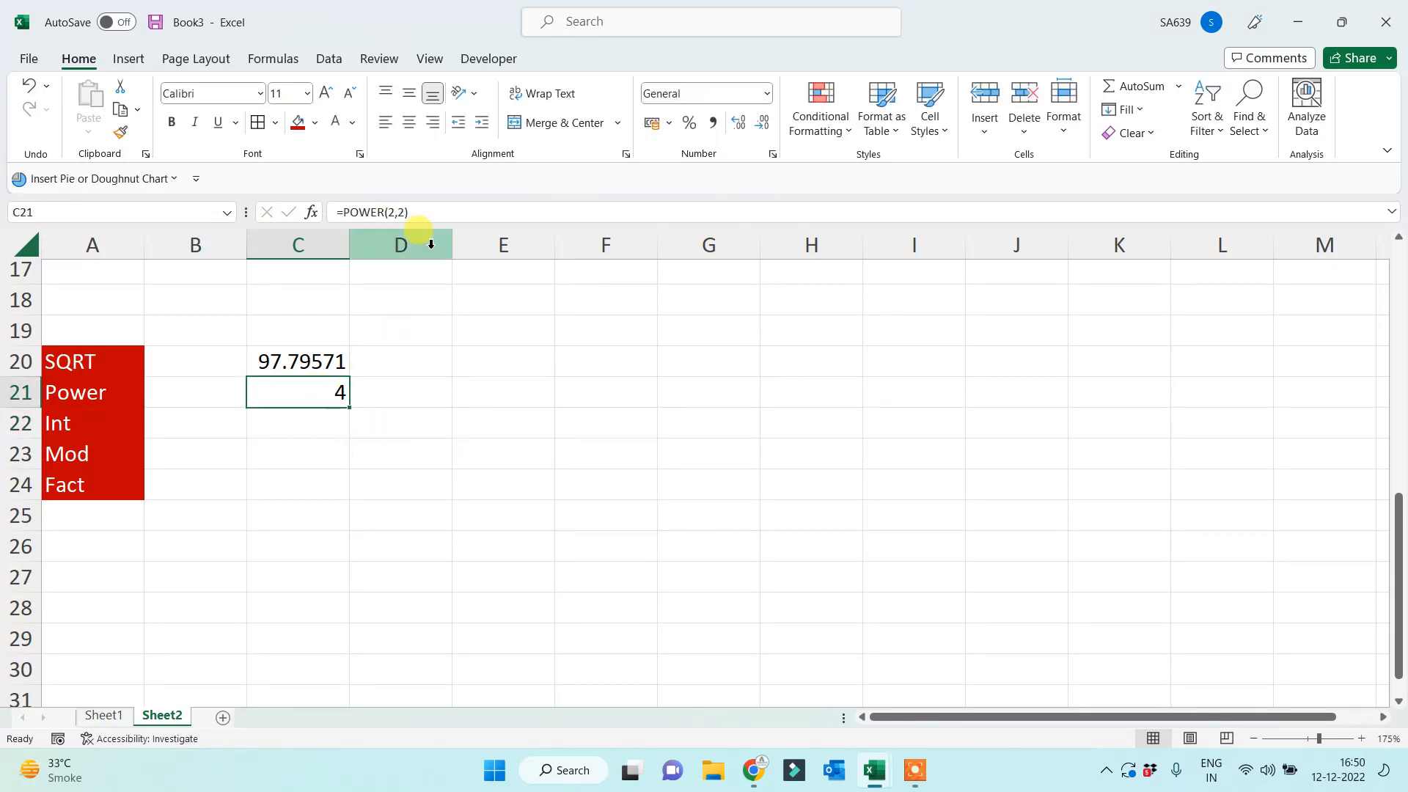
pyautogui.click(405, 211)
pyautogui.press('BackSpace')
pyautogui.write('5')
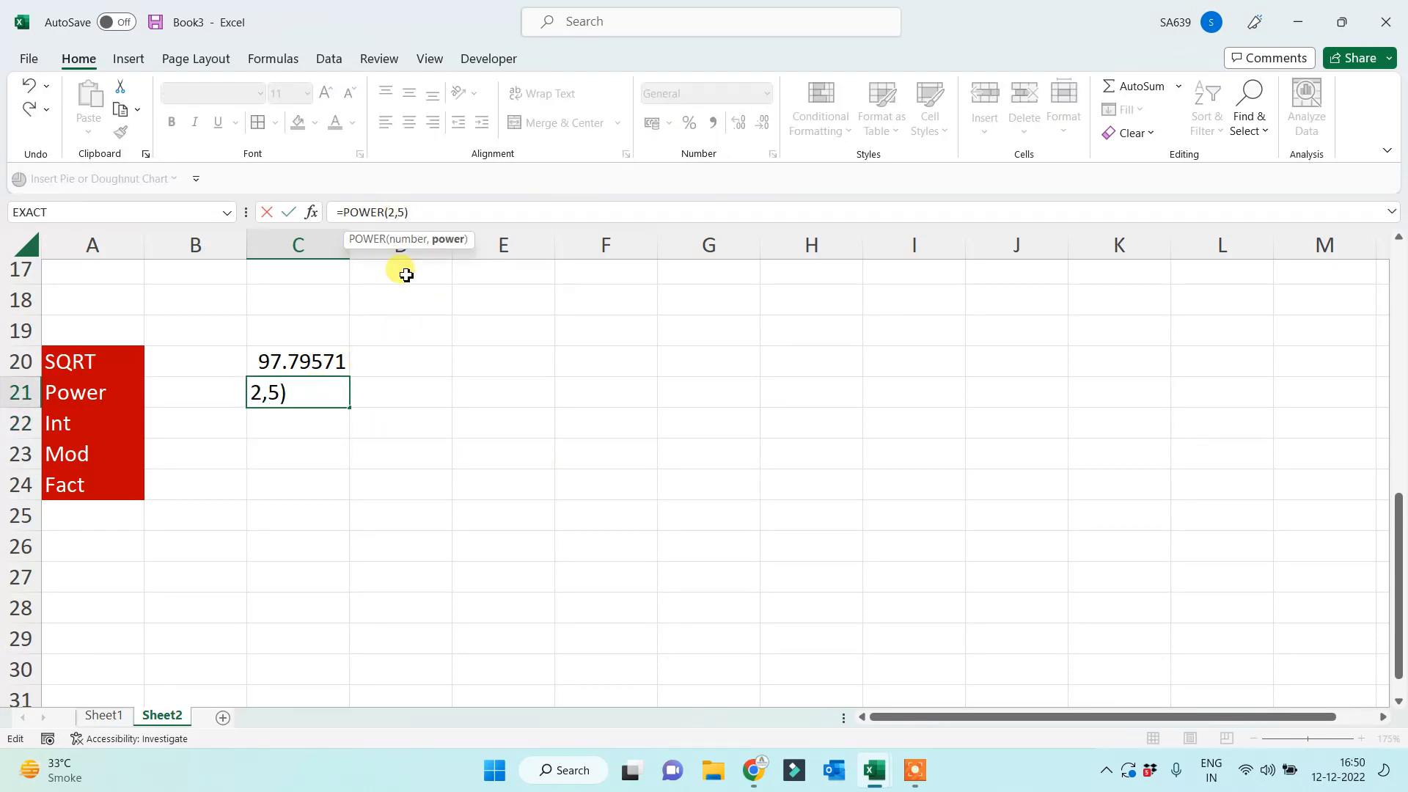
pyautogui.press('Return')
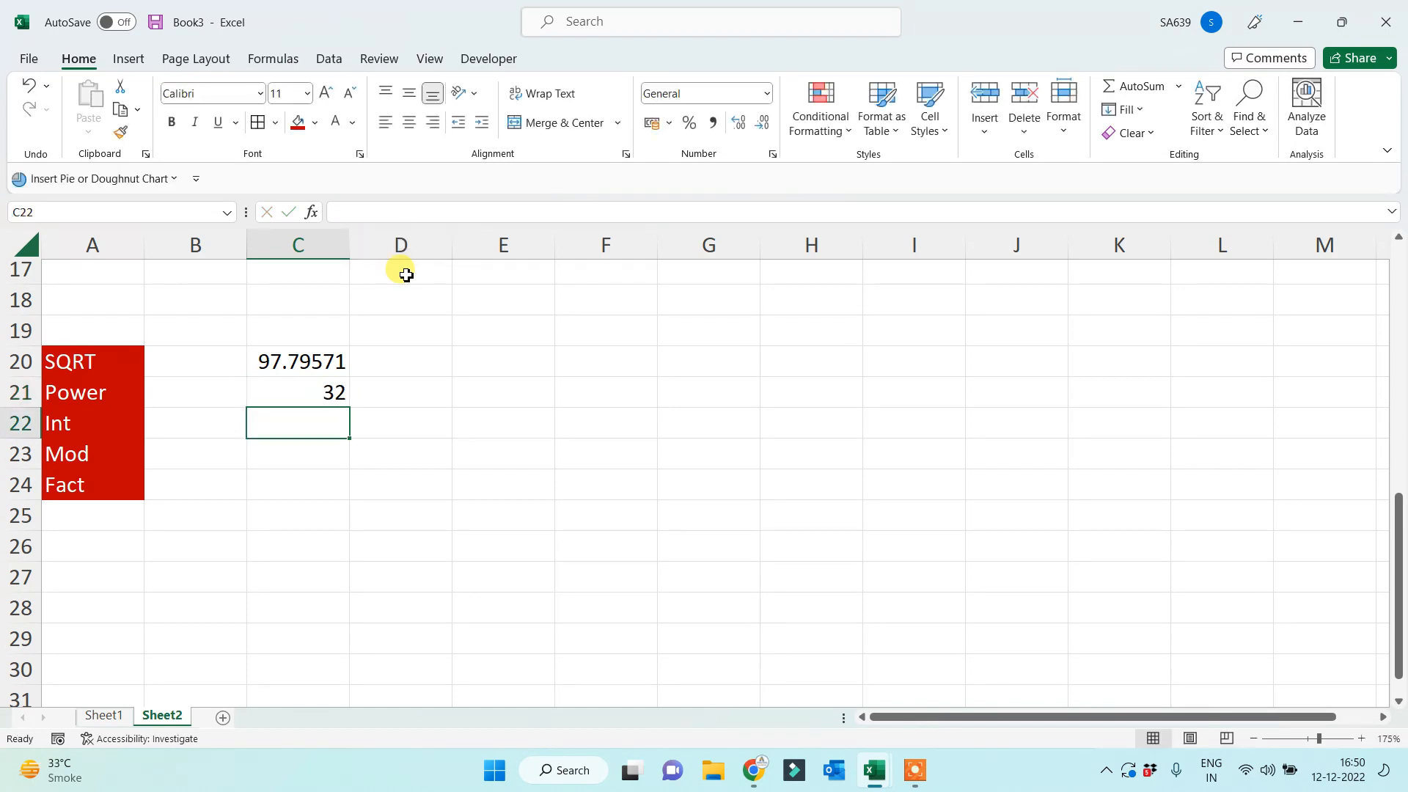
pyautogui.click(311, 391)
pyautogui.click(407, 212)
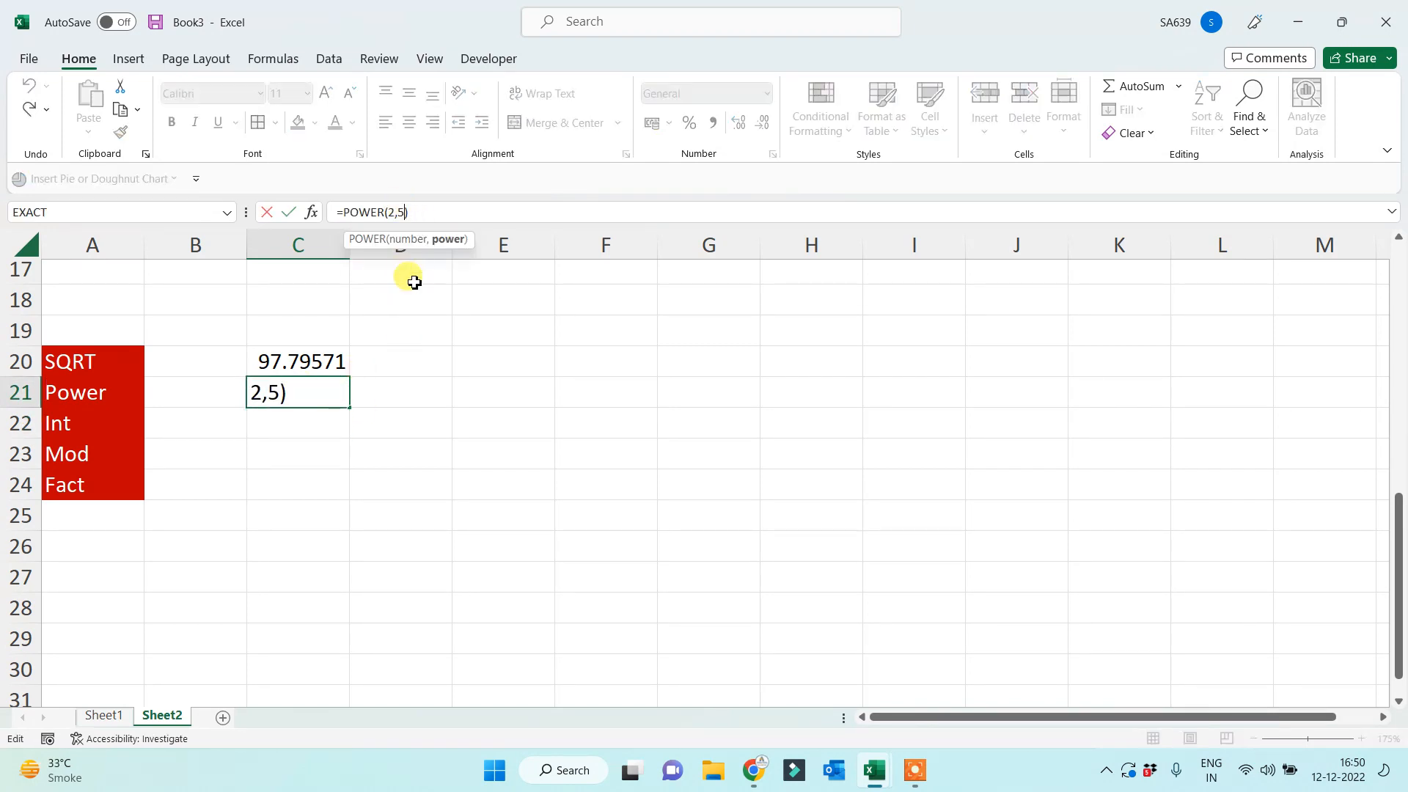
pyautogui.press('BackSpace')
pyautogui.write('20')
pyautogui.press('Return')
# Label E21 'Rows' and jump to the sheet's last row, 1048576.
pyautogui.click(496, 387)
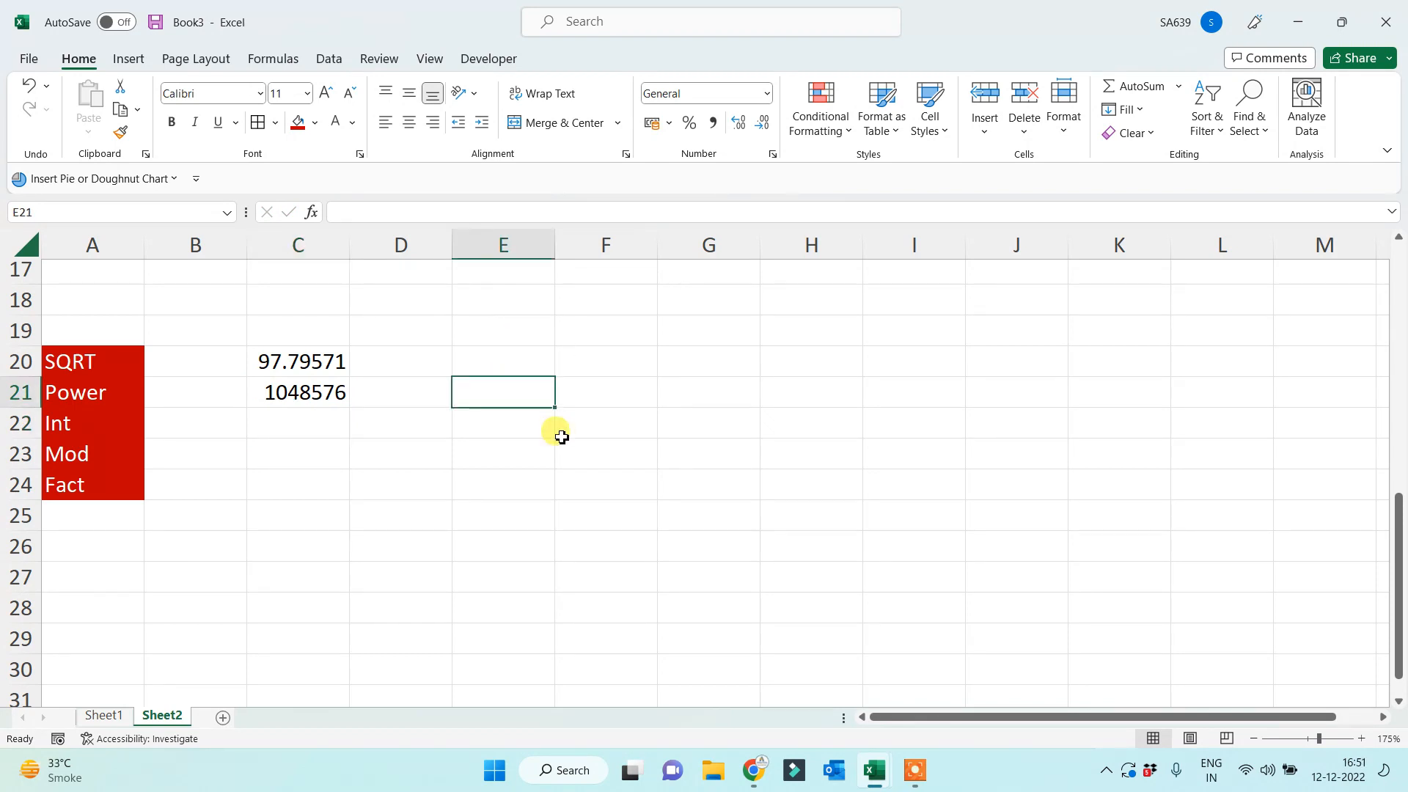
pyautogui.write('Rows')
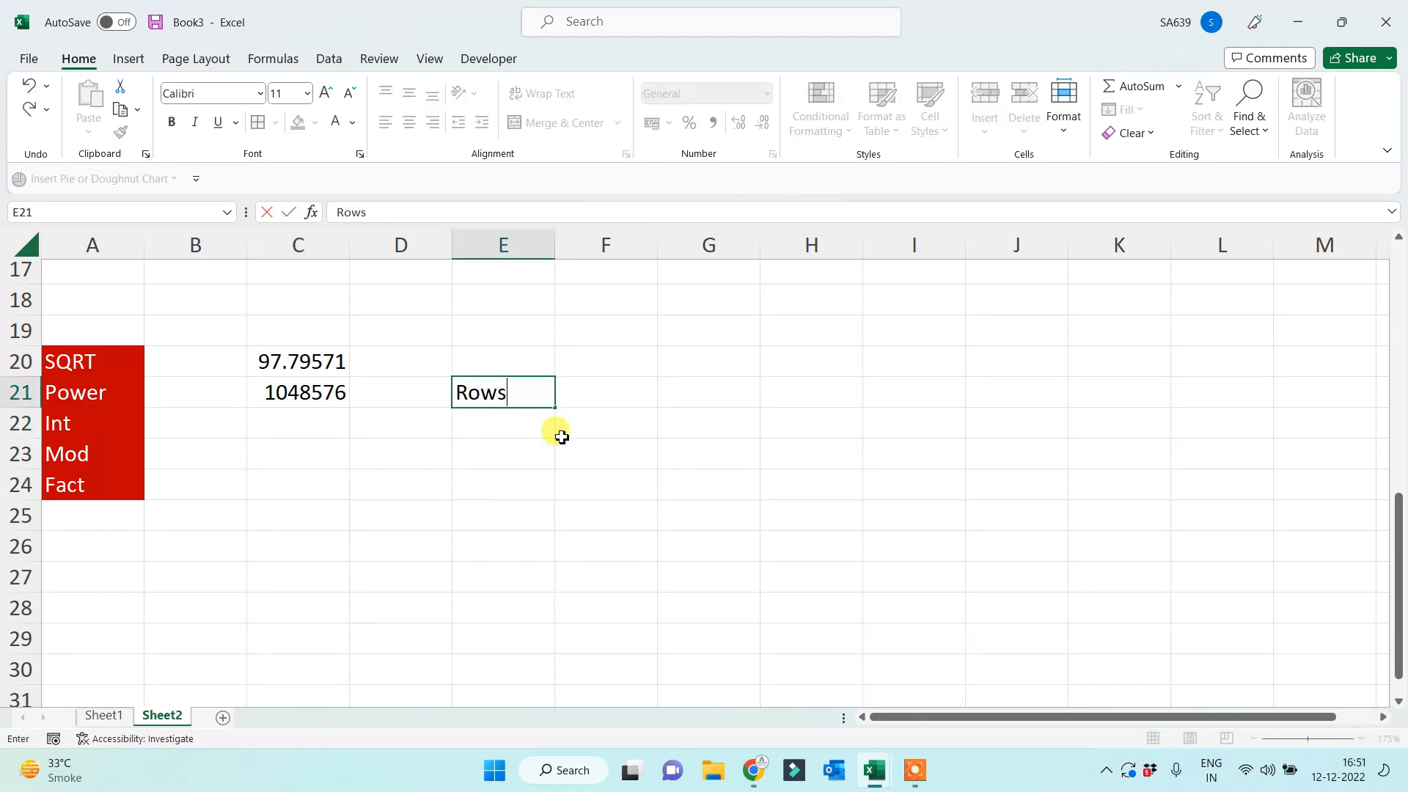
pyautogui.press('Return')
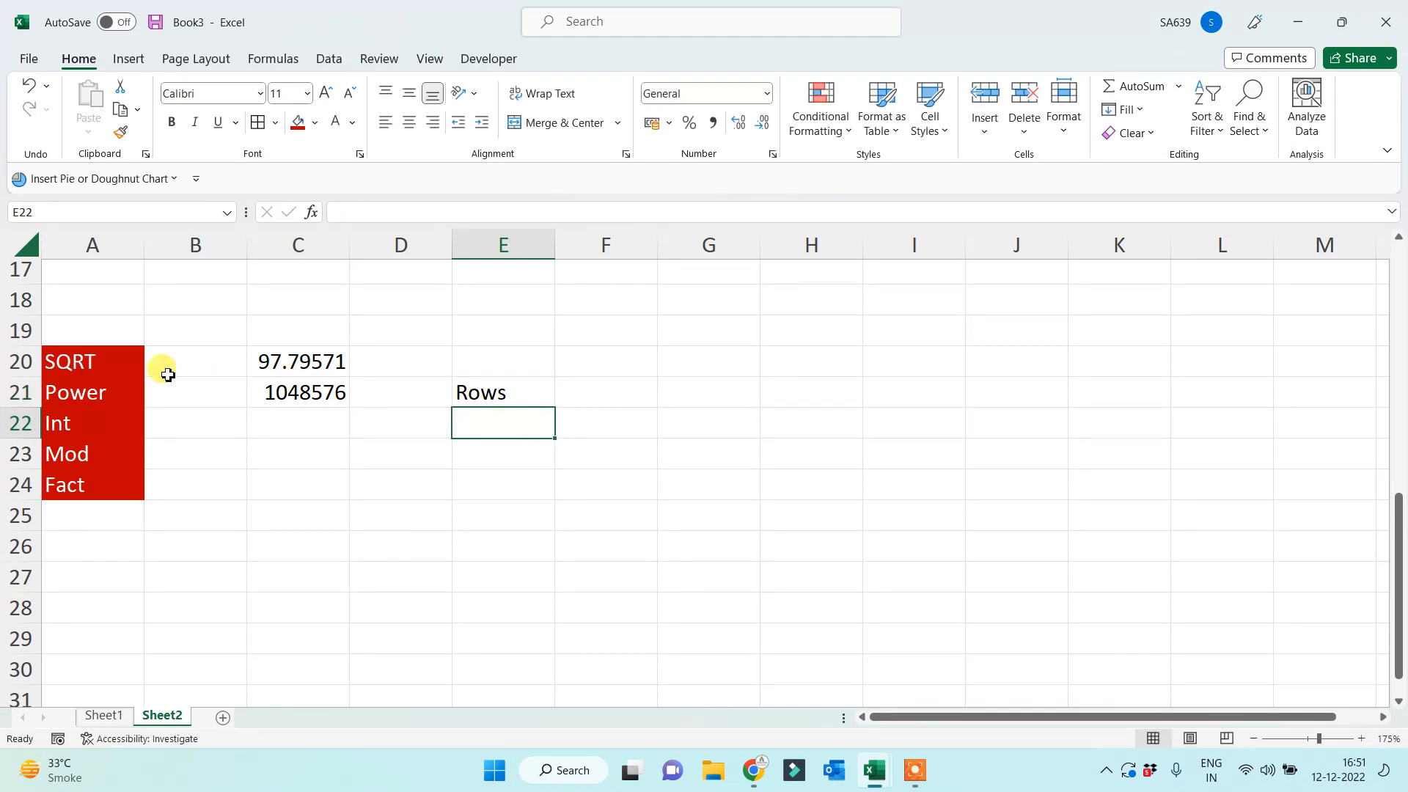
pyautogui.click(74, 558)
pyautogui.hotkey('ctrl', 'Down')
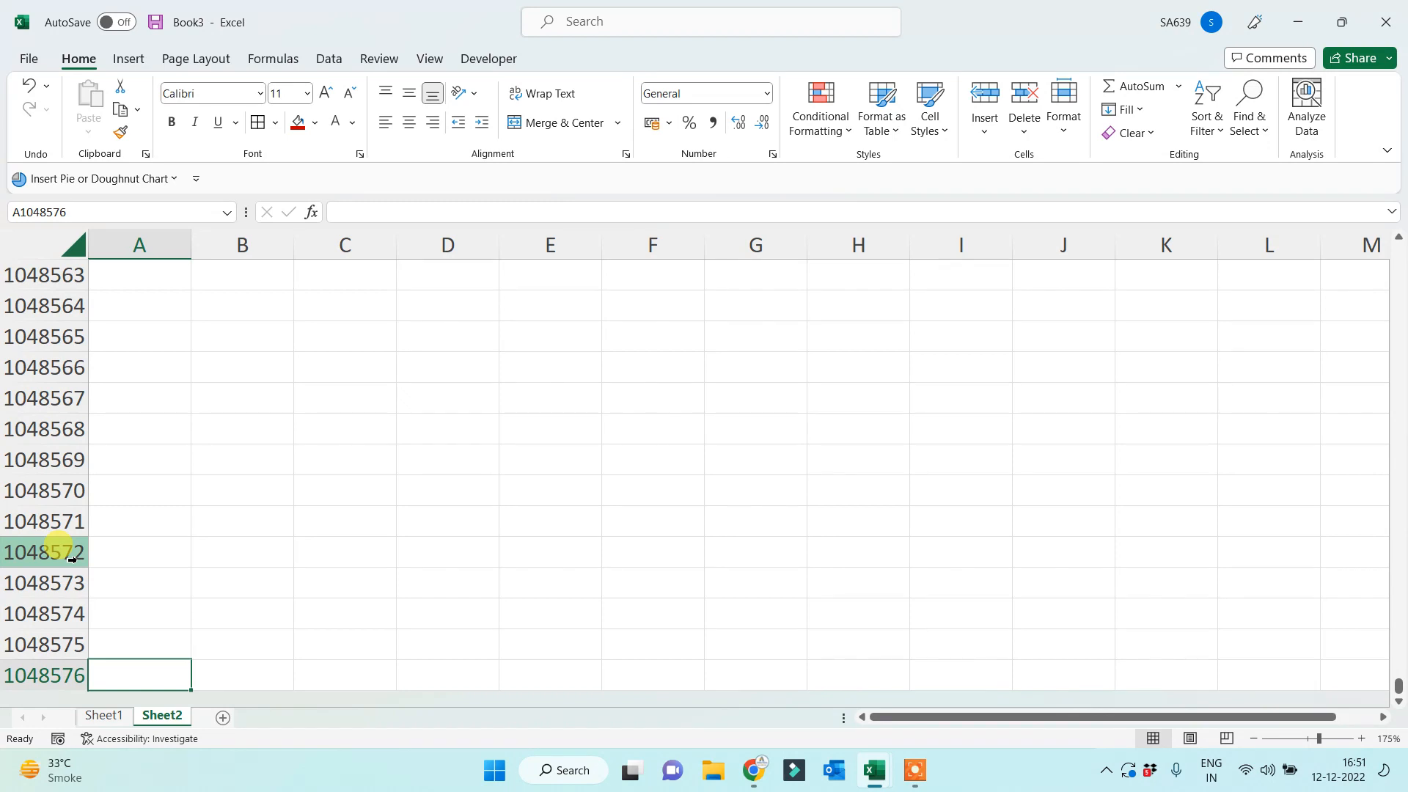
# Navigate from the sheet's last row back up to cell C22 among the function examples.
pyautogui.hotkey('ctrl', 'Up')
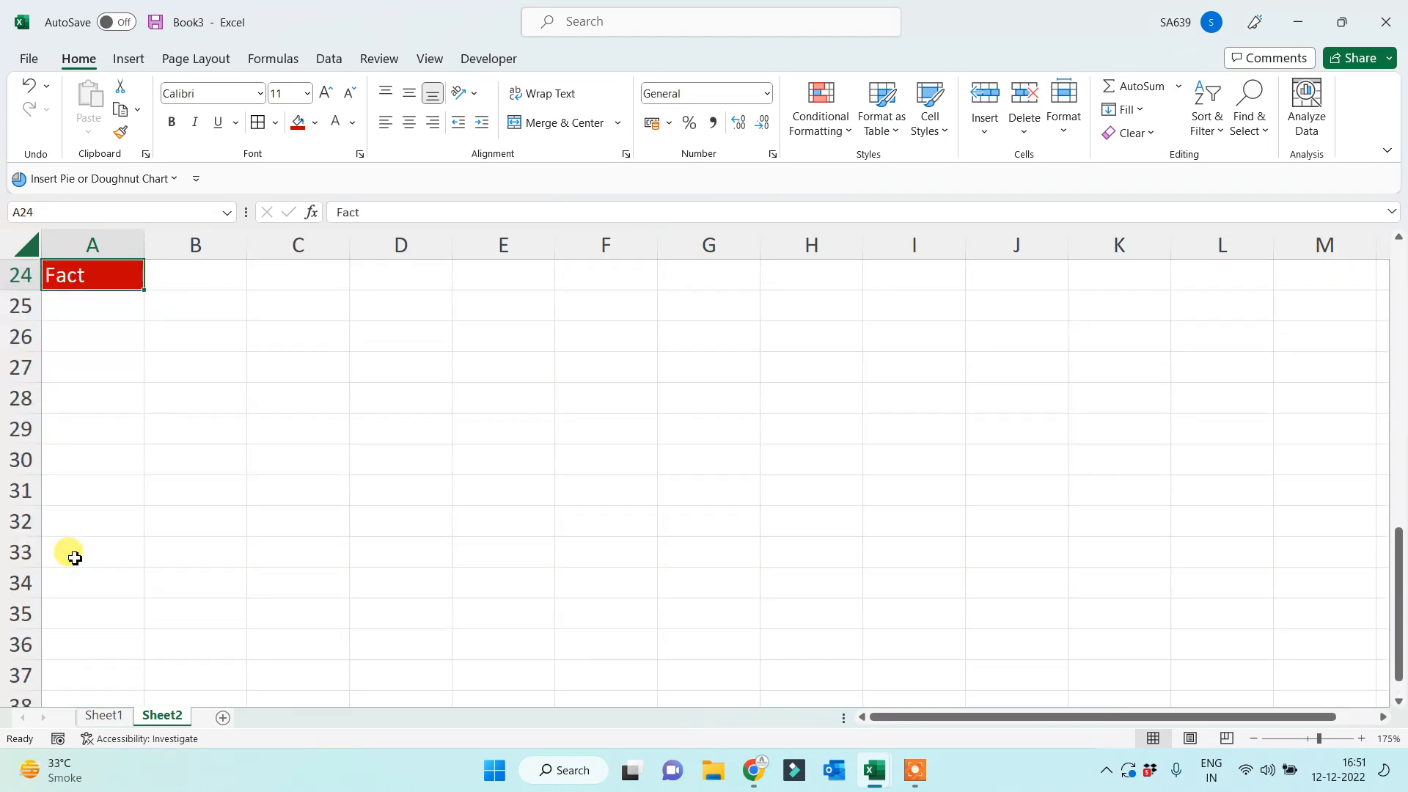
pyautogui.press('Up')
pyautogui.press('Up')
pyautogui.press('Up')
pyautogui.press('Up')
pyautogui.press('Up')
pyautogui.press('Right')
pyautogui.press('Right')
pyautogui.press('Down')
pyautogui.press('Down')
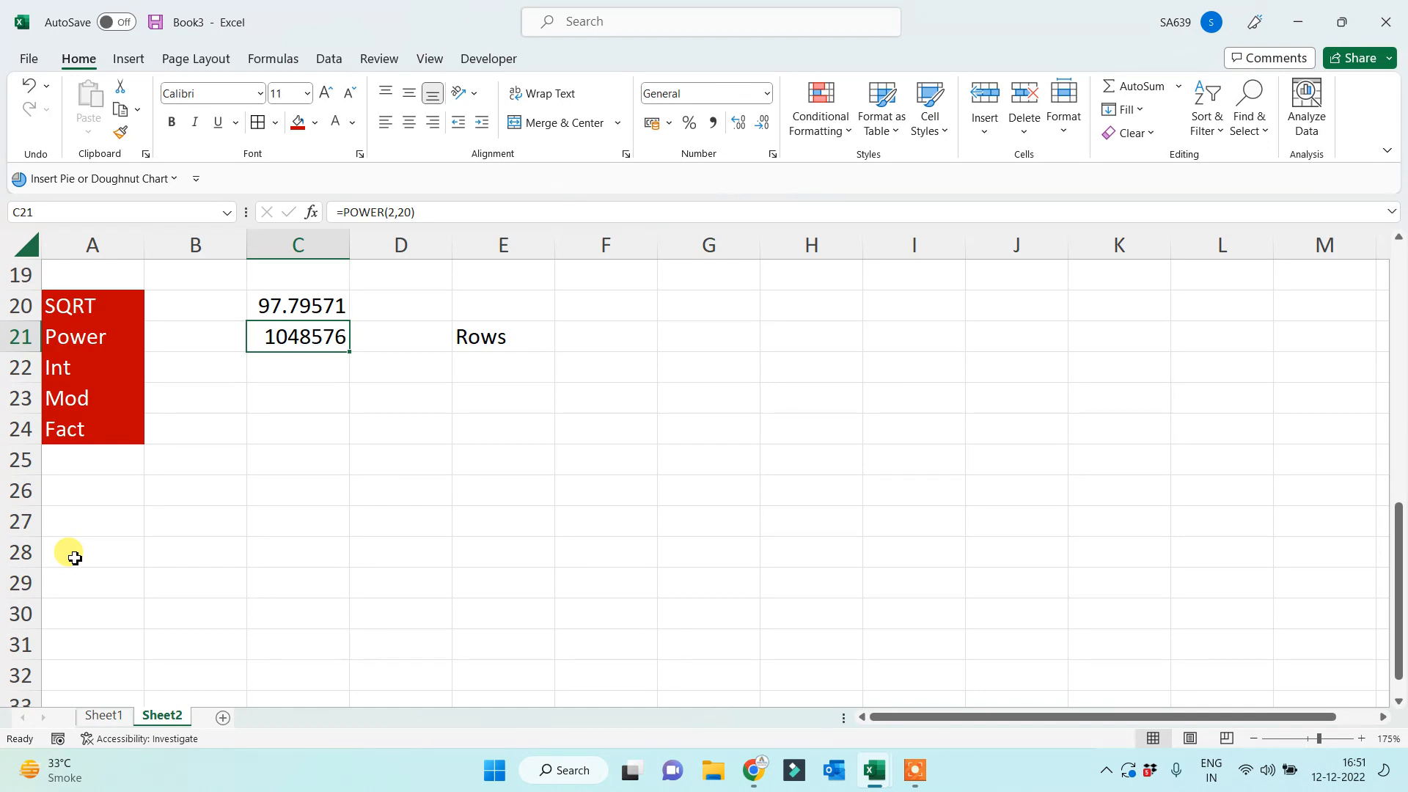
pyautogui.press('Down')
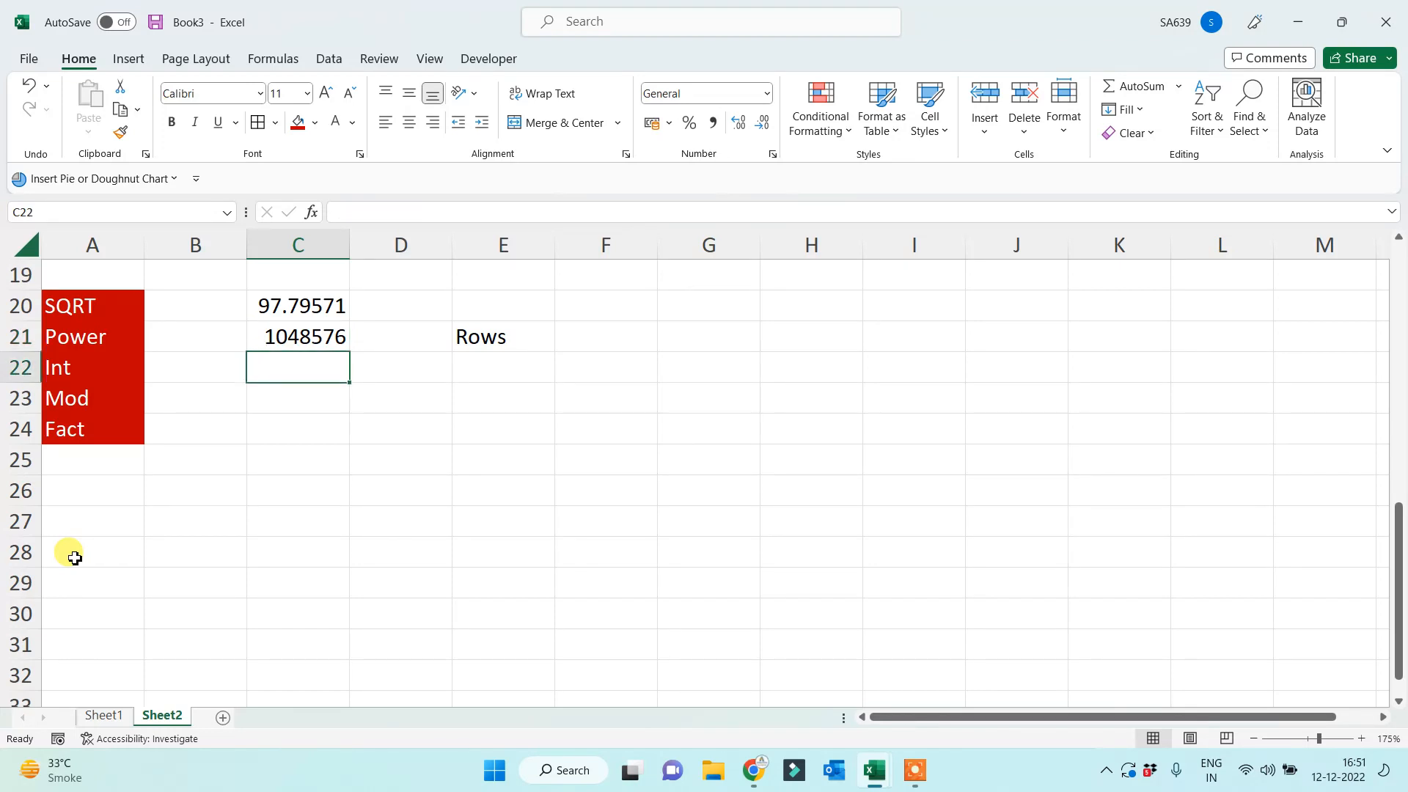
pyautogui.press('Up')
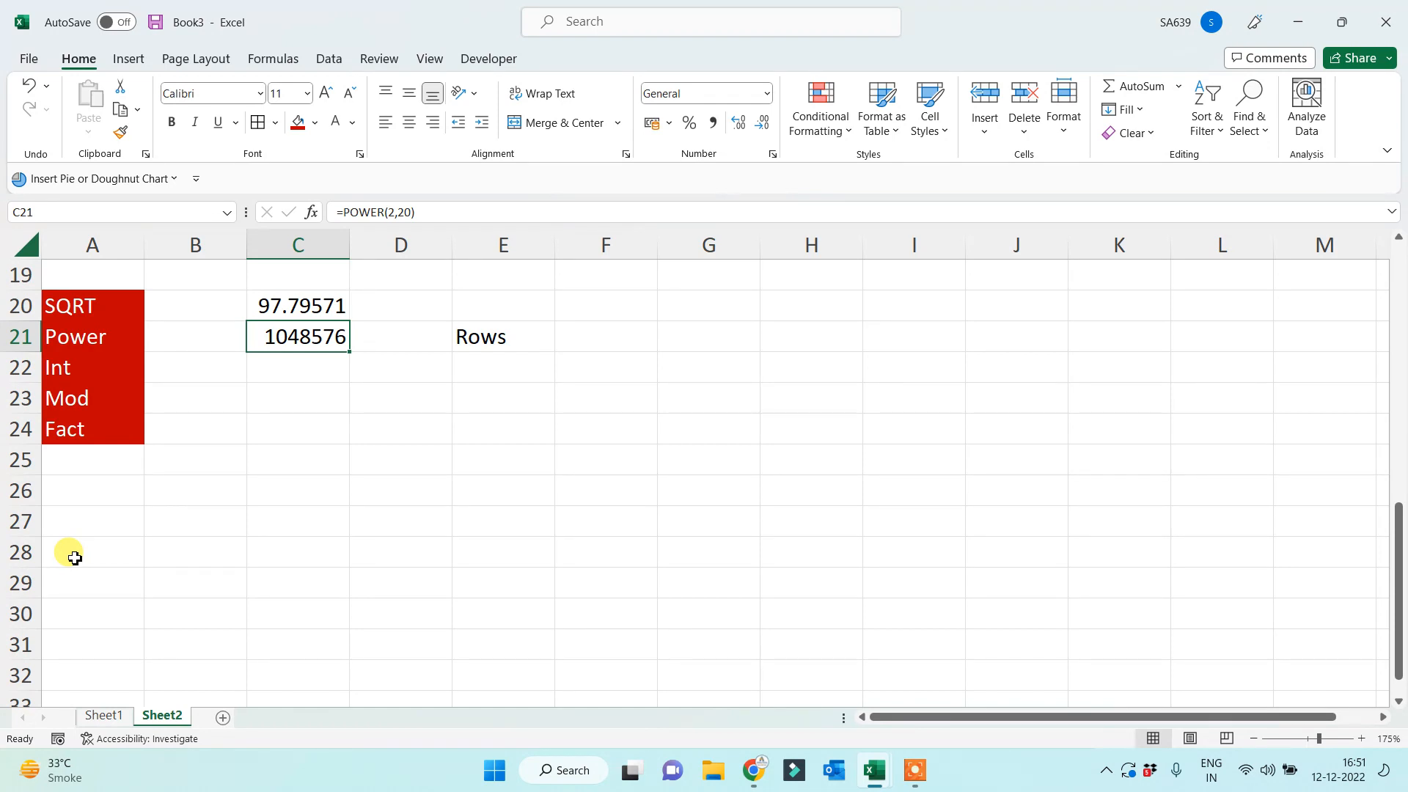
pyautogui.press('Right')
pyautogui.press('Down')
pyautogui.press('Down')
pyautogui.press('Right')
pyautogui.press('Right')
pyautogui.press('Up')
pyautogui.press('Up')
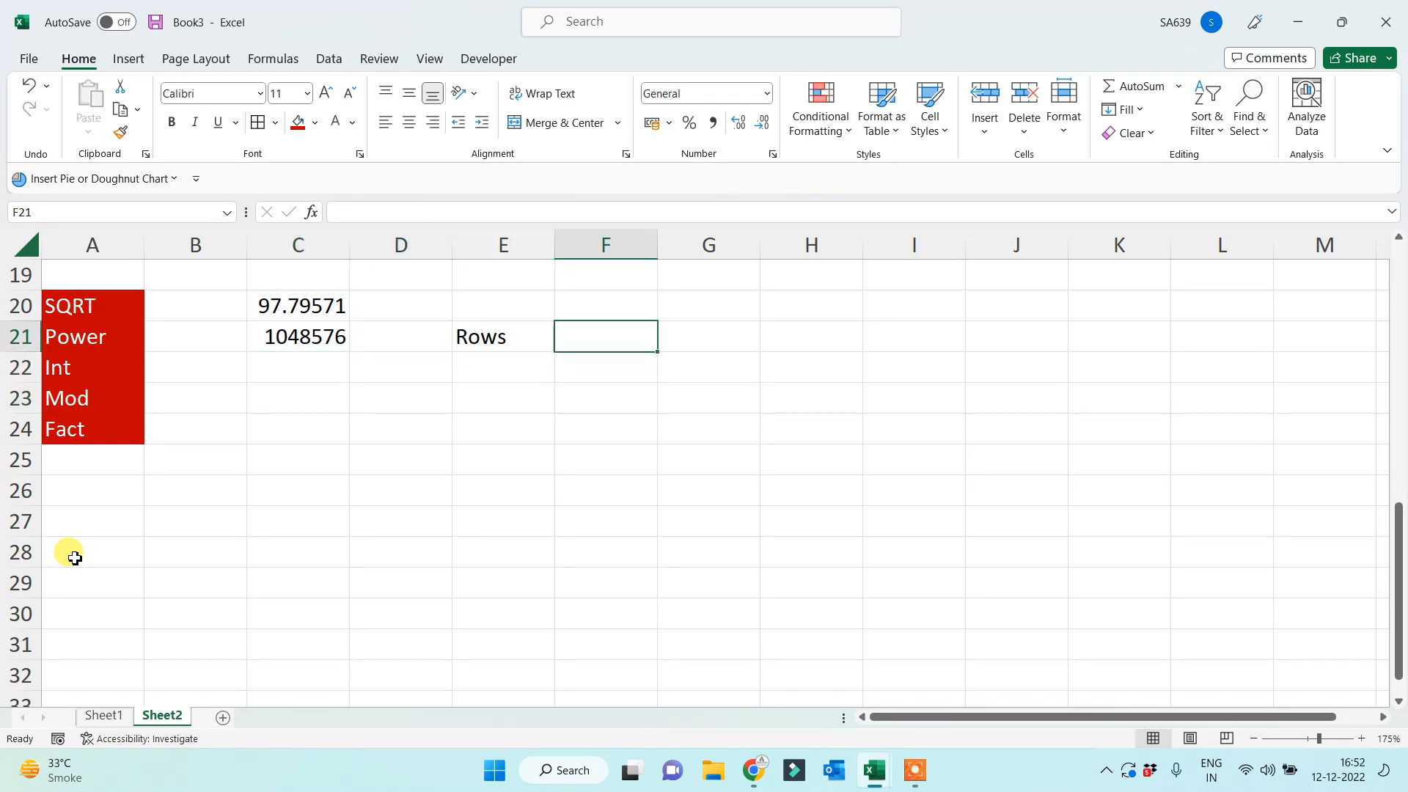
pyautogui.press('Down')
pyautogui.press('Left')
pyautogui.press('Left')
pyautogui.press('Left')
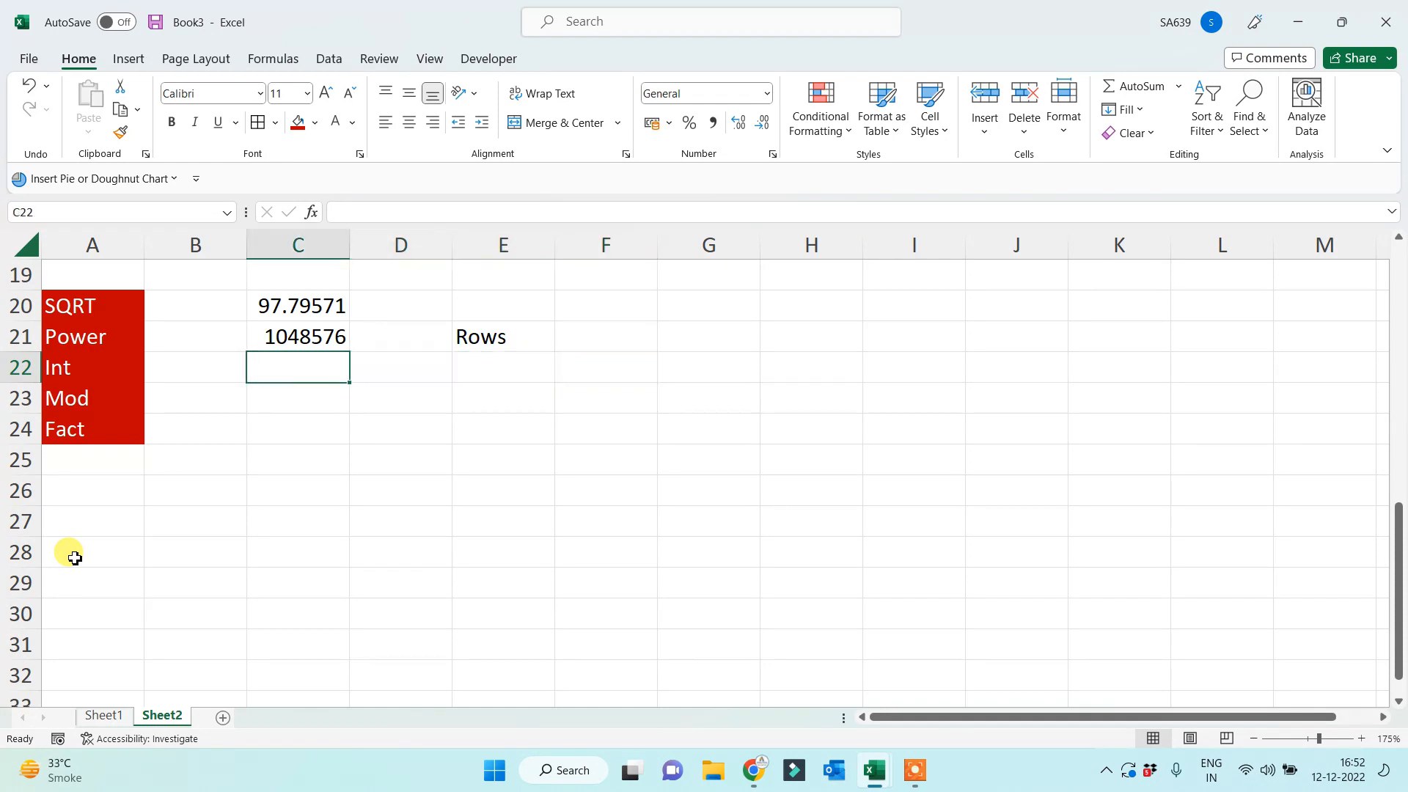
# Enter =POWER(2,14) in C22, fixing the mistyped decimal point, to get 16384.
pyautogui.write('=p')
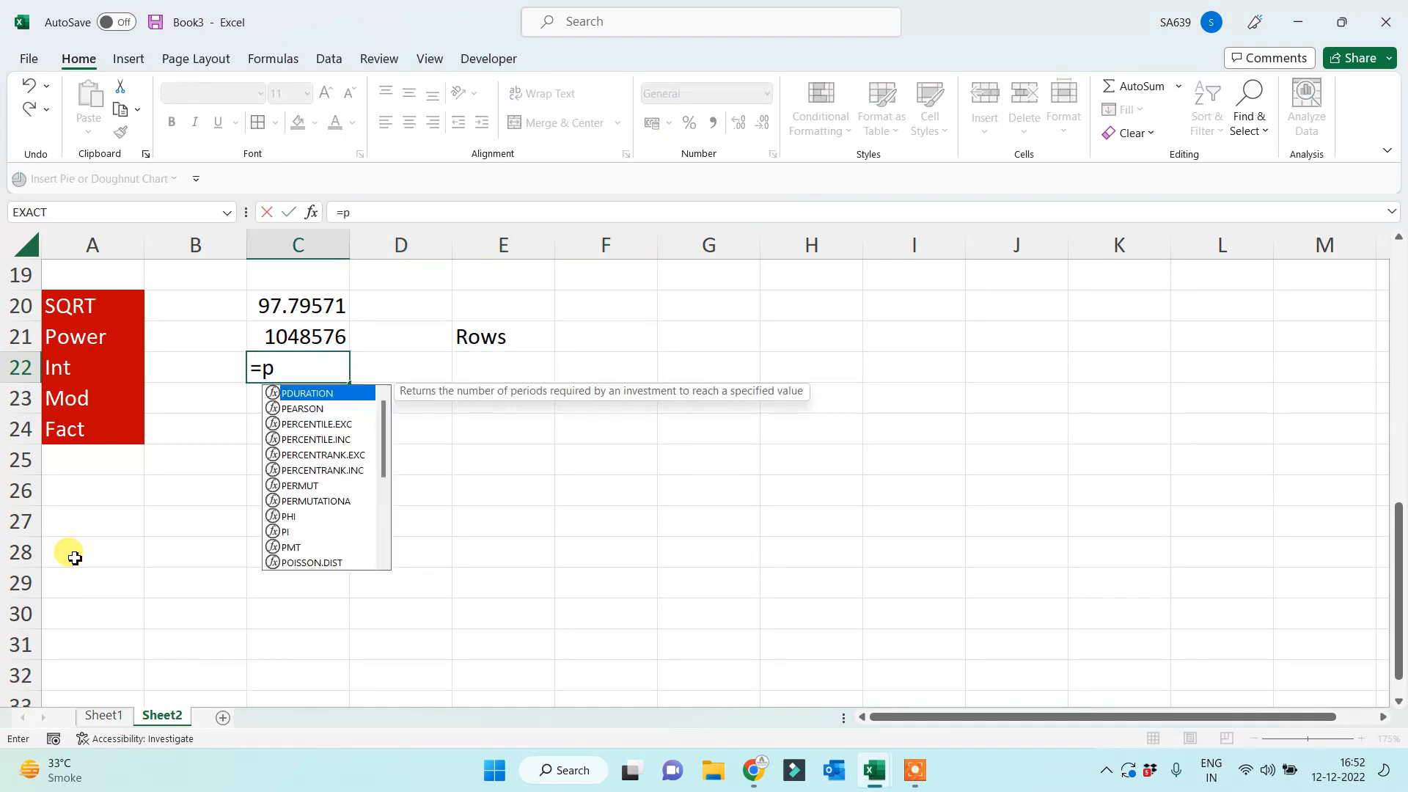
pyautogui.write('ower(2')
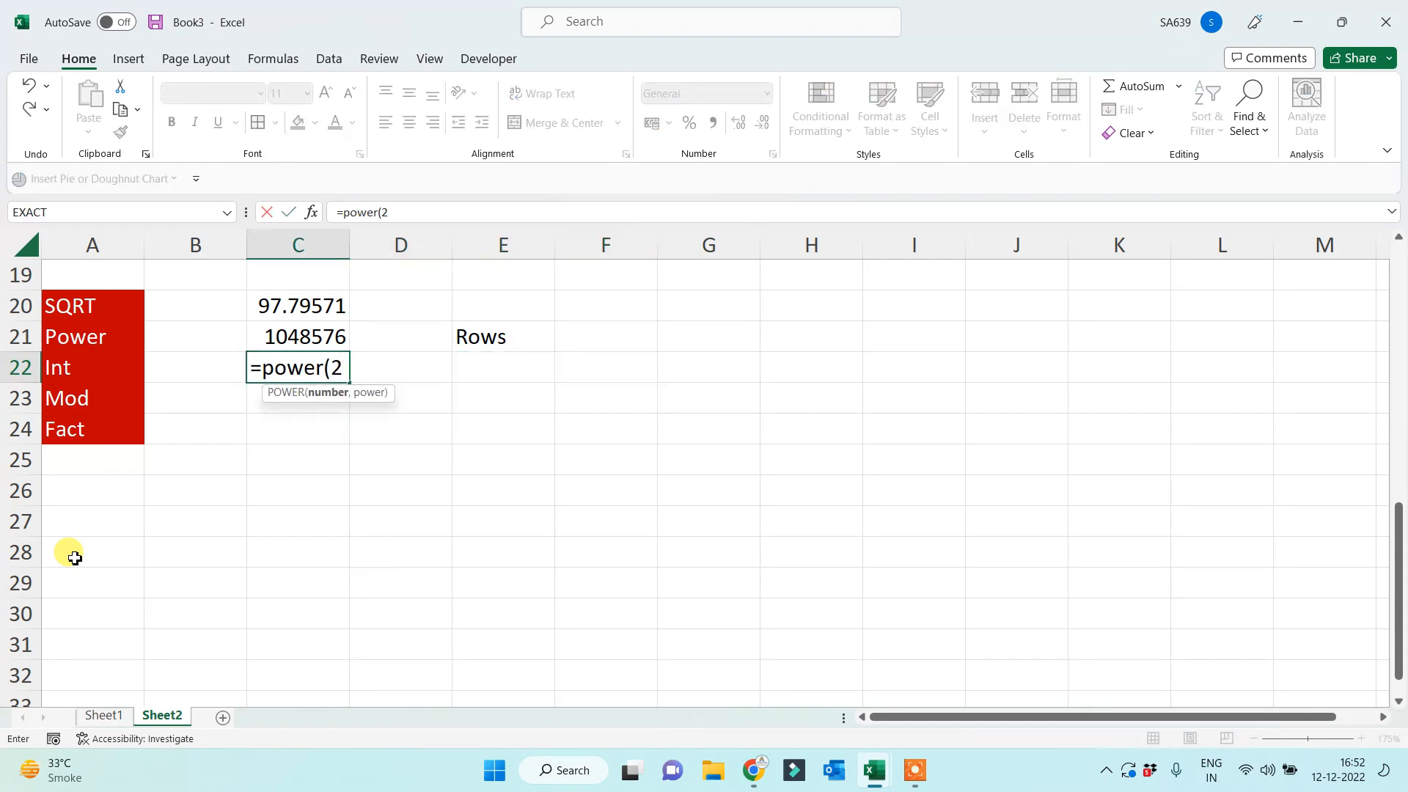
pyautogui.write('.14)')
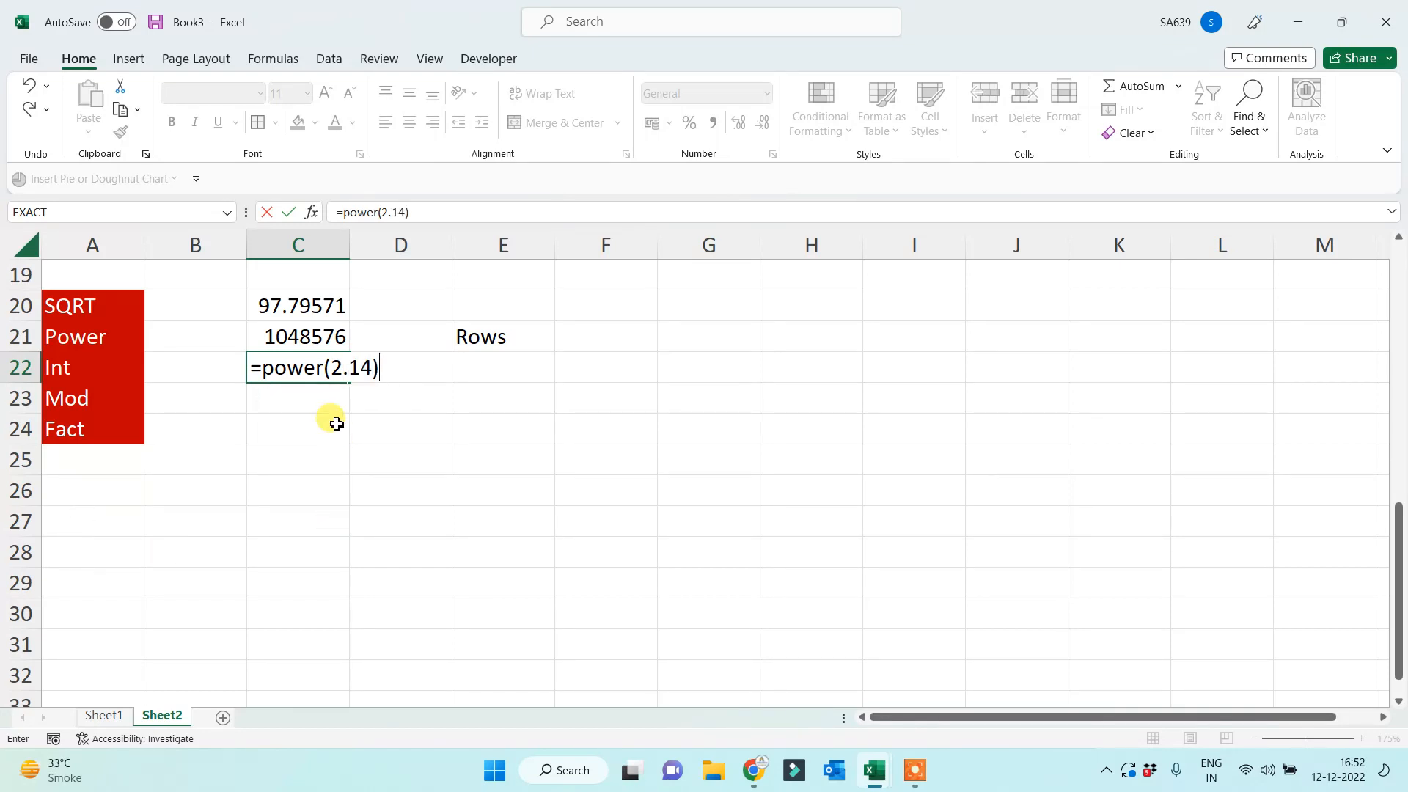
pyautogui.click(348, 368)
pyautogui.press('BackSpace')
pyautogui.write(',')
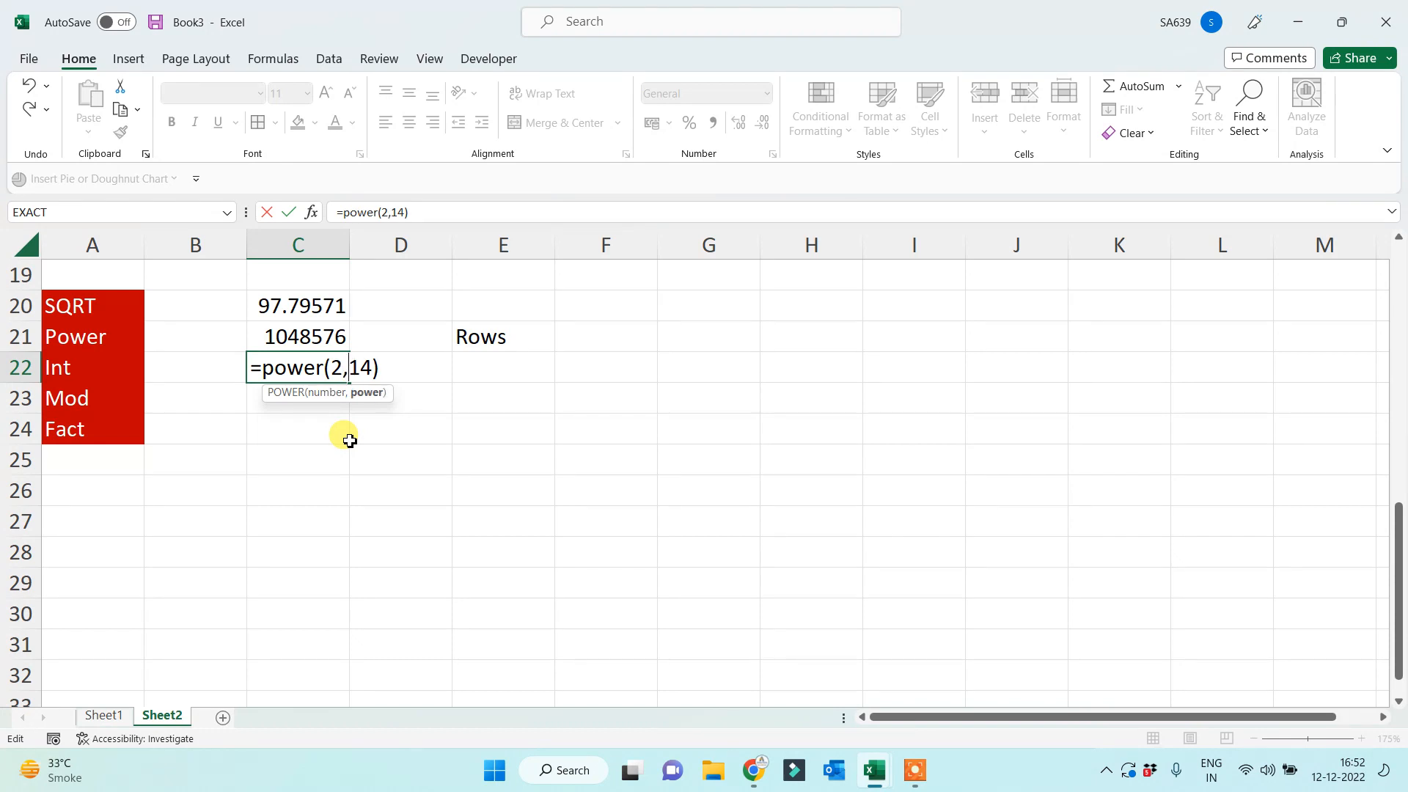
pyautogui.press('Return')
pyautogui.press('Up')
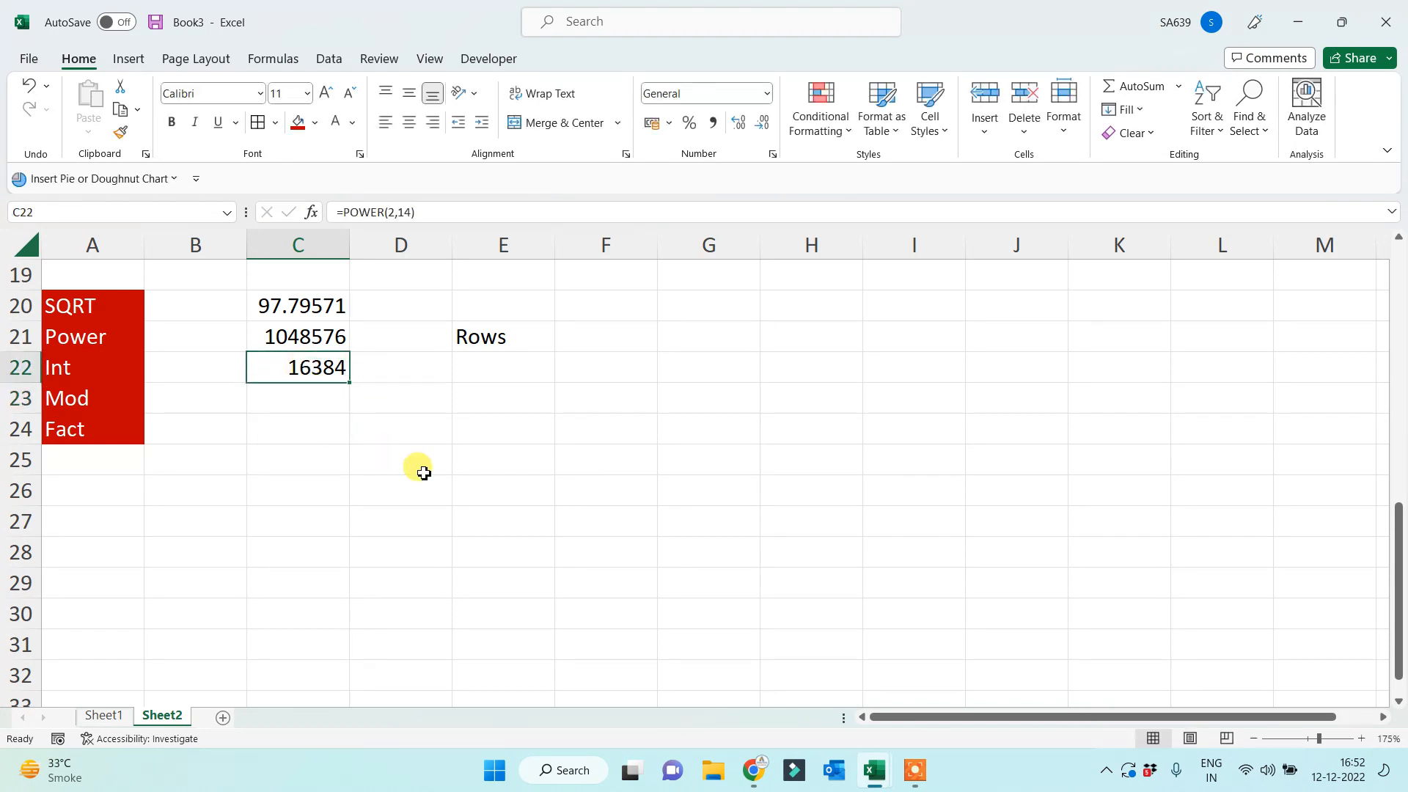
# Label cell E22 'columns'.
pyautogui.click(488, 358)
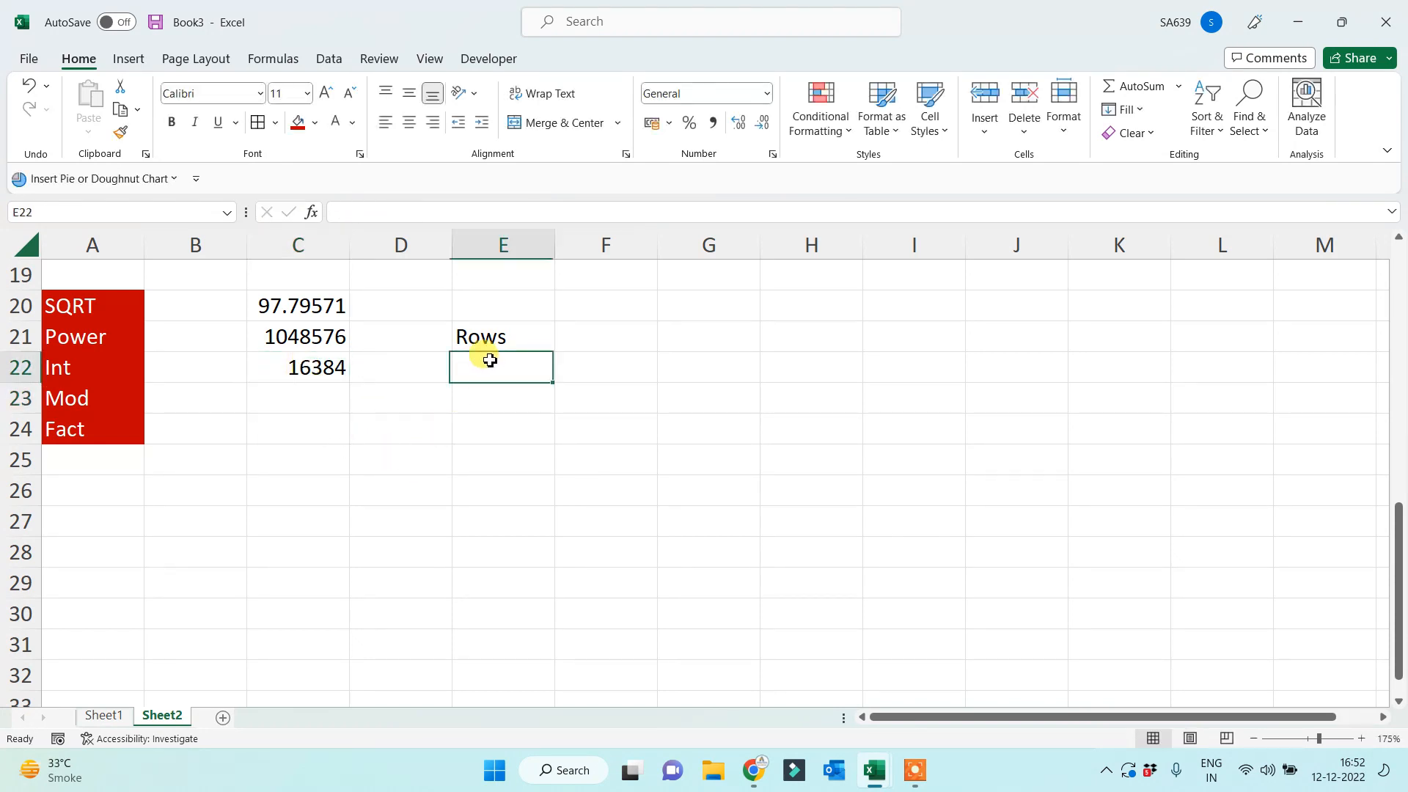
pyautogui.write('columns')
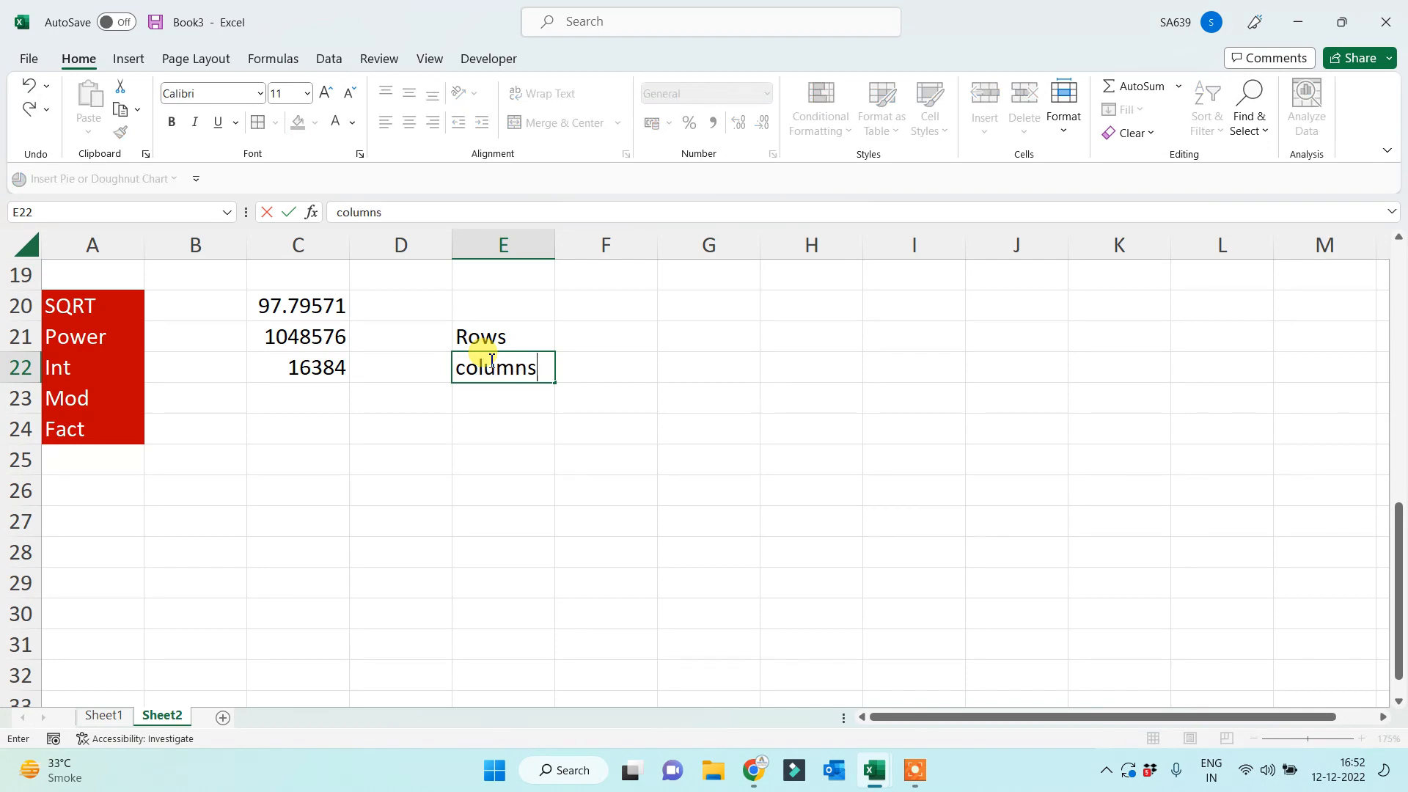
pyautogui.press('Return')
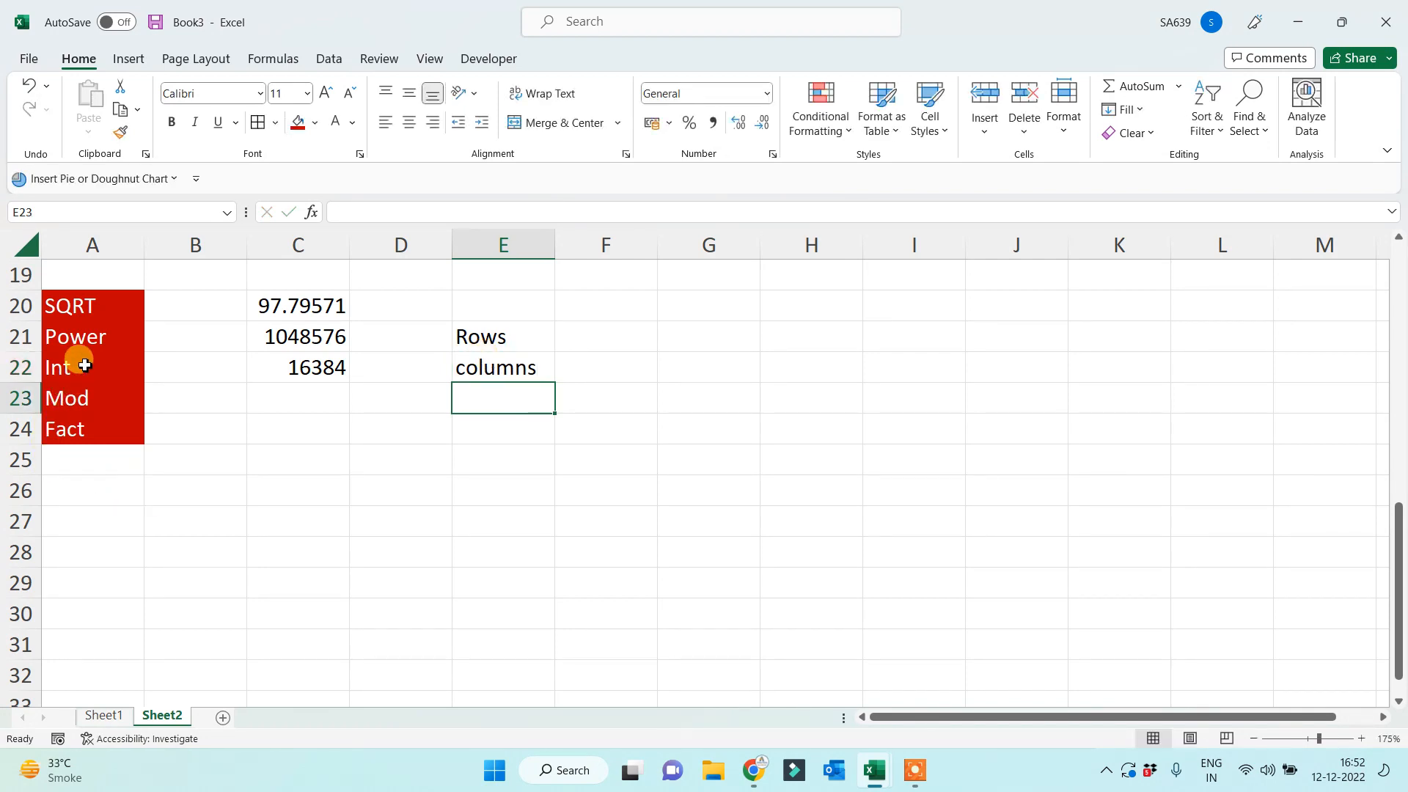
# Cut the Int, Mod and Fact labels from A22:A24 and paste them at A27:A29.
pyautogui.moveTo(66, 367); pyautogui.dragTo(83, 427)
pyautogui.hotkey('ctrl', 'x')
pyautogui.click(94, 521)
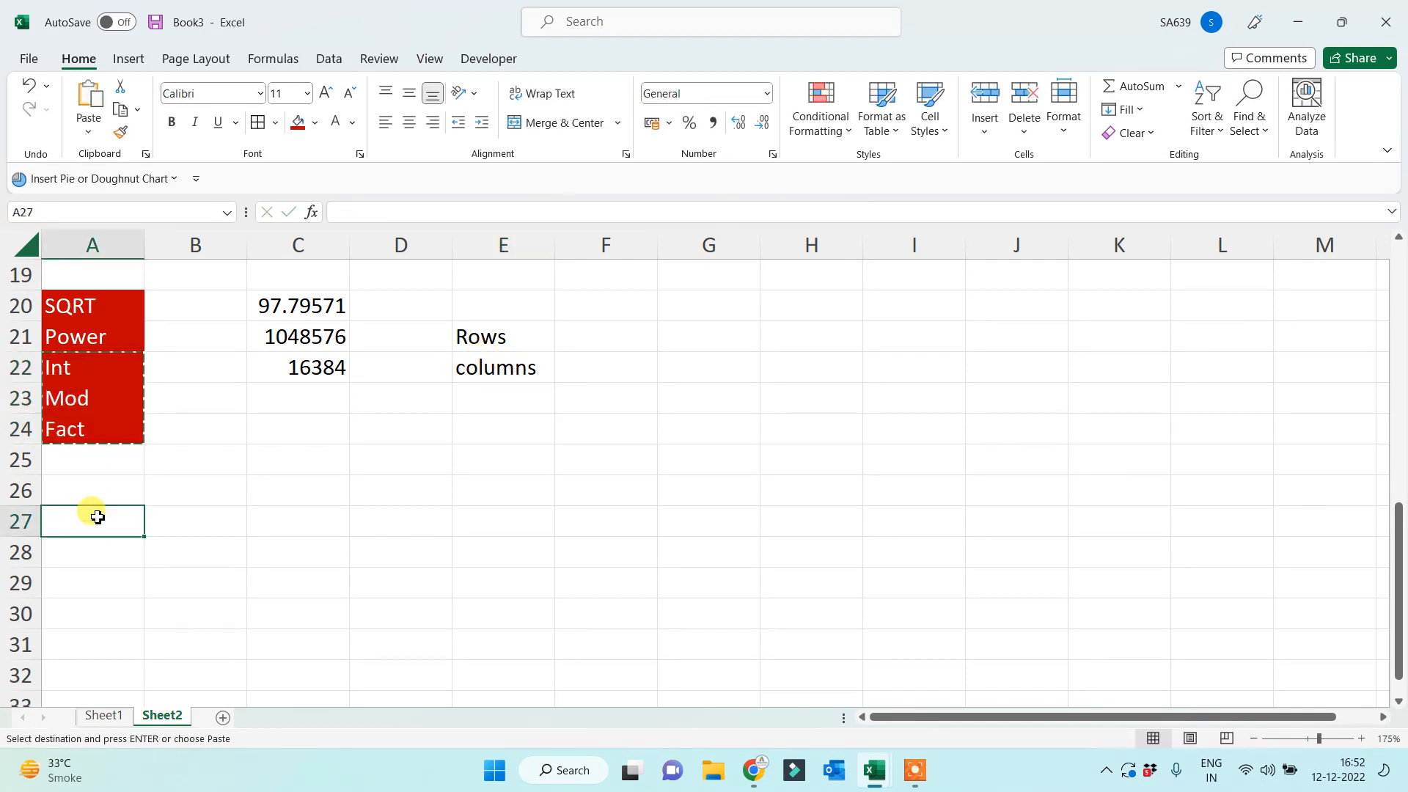
pyautogui.hotkey('ctrl', 'v')
pyautogui.click(297, 552)
# Select the whole worksheet to view its size, then select F21.
pyautogui.click(297, 374)
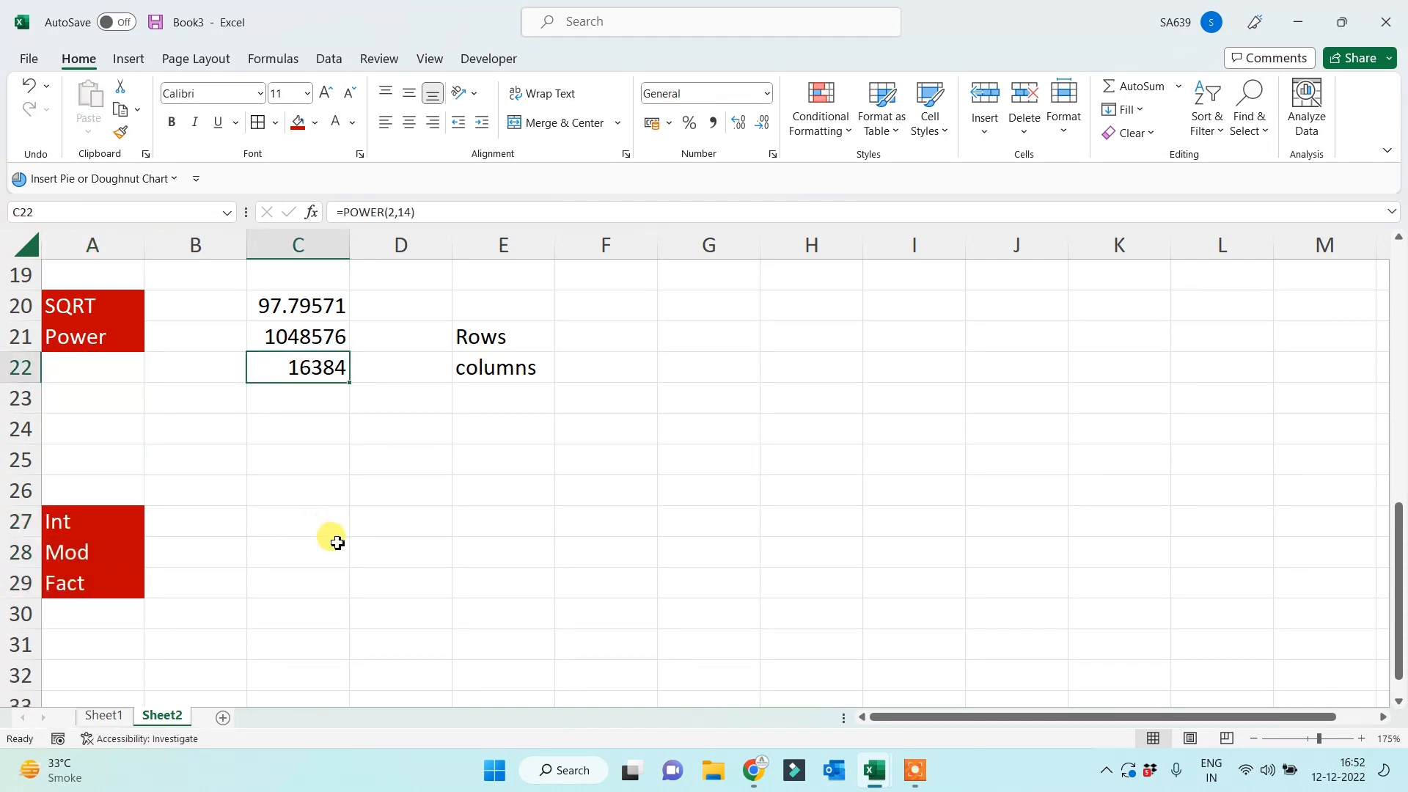
pyautogui.click(368, 546)
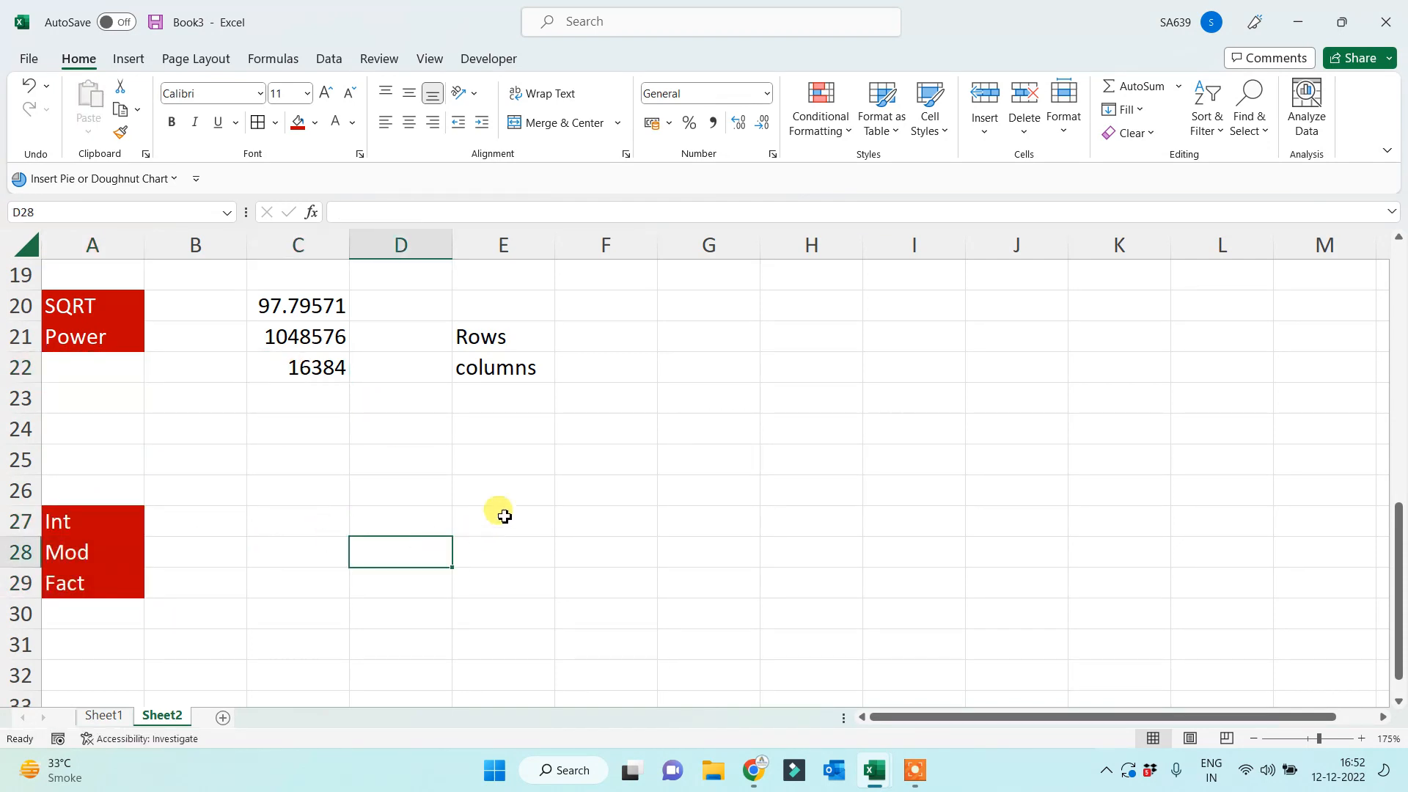
pyautogui.click(30, 247)
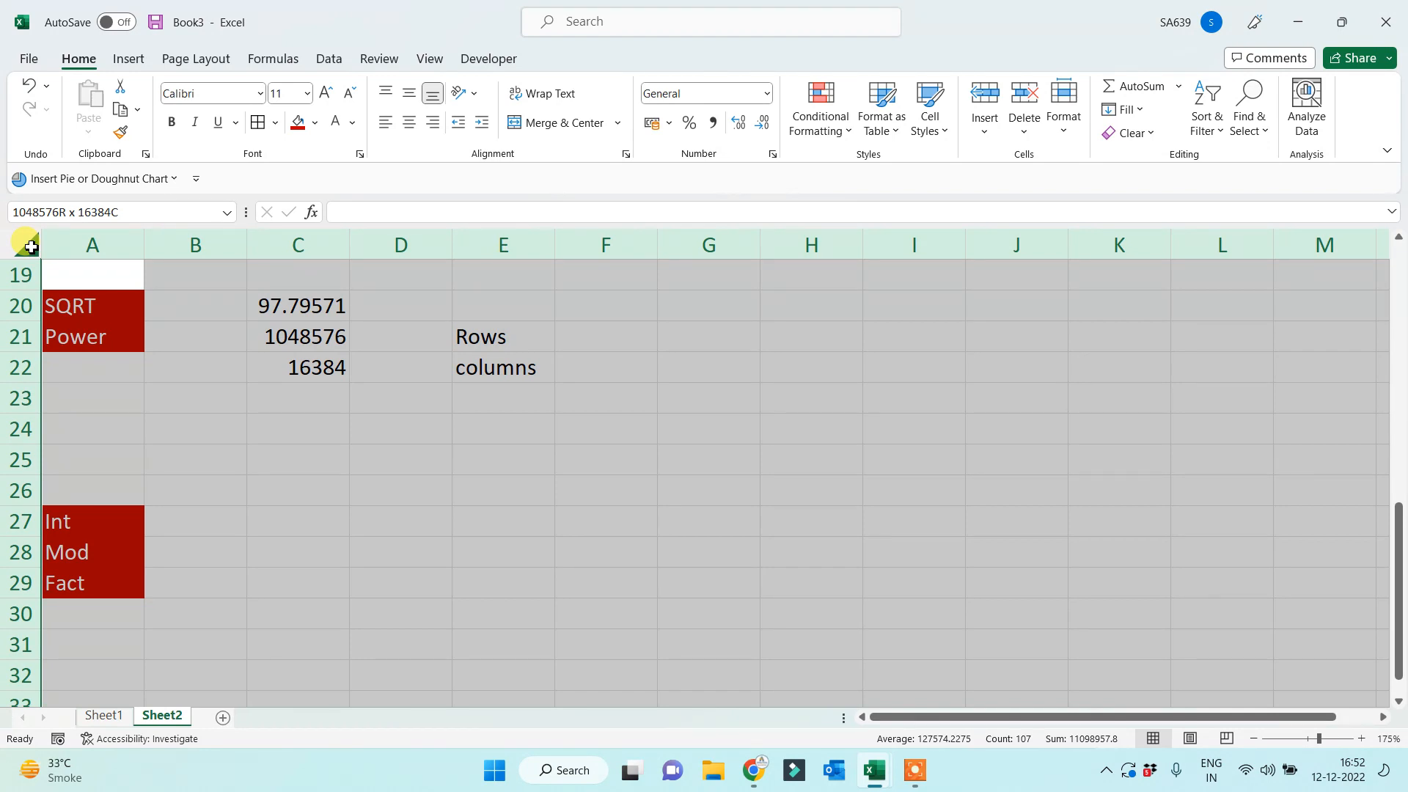
pyautogui.click(585, 479)
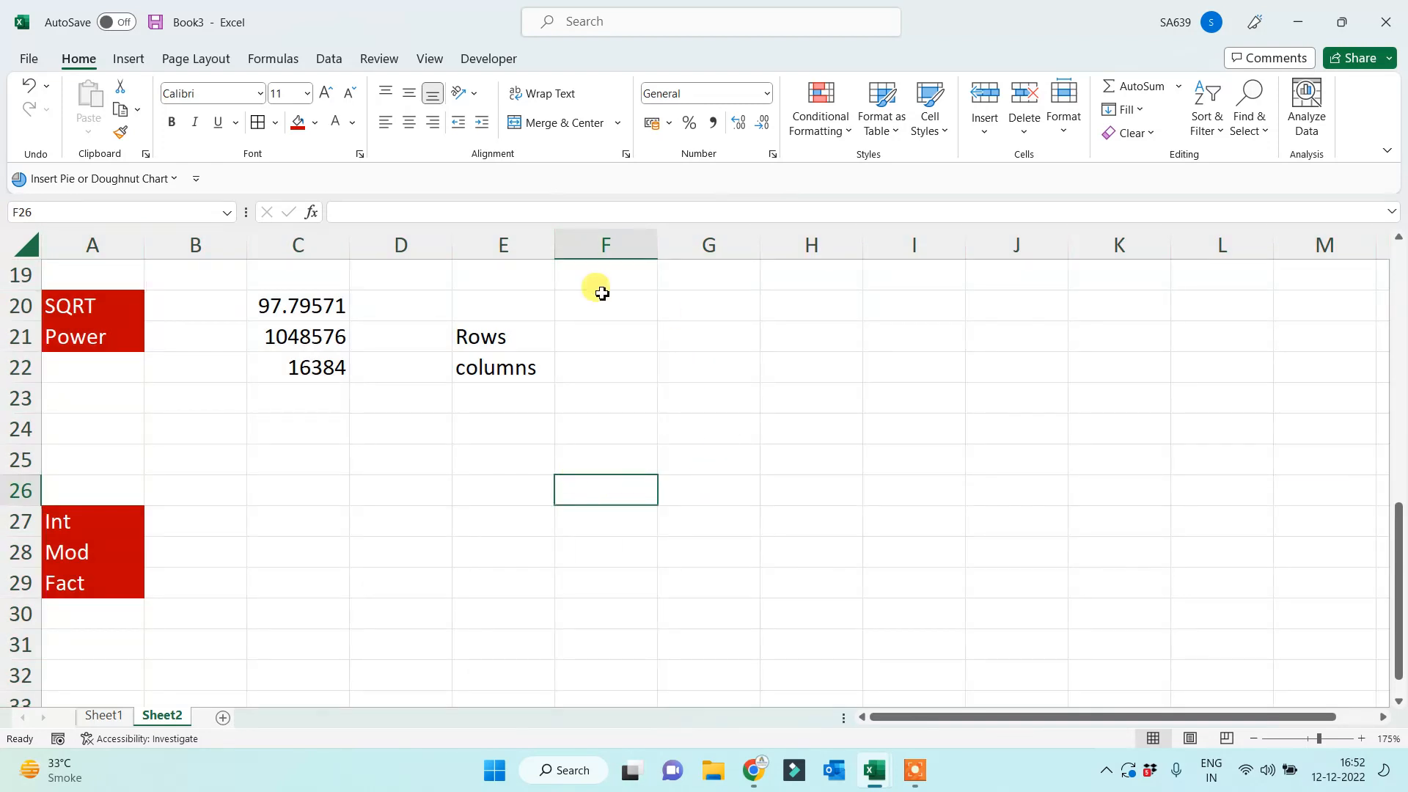
pyautogui.click(579, 326)
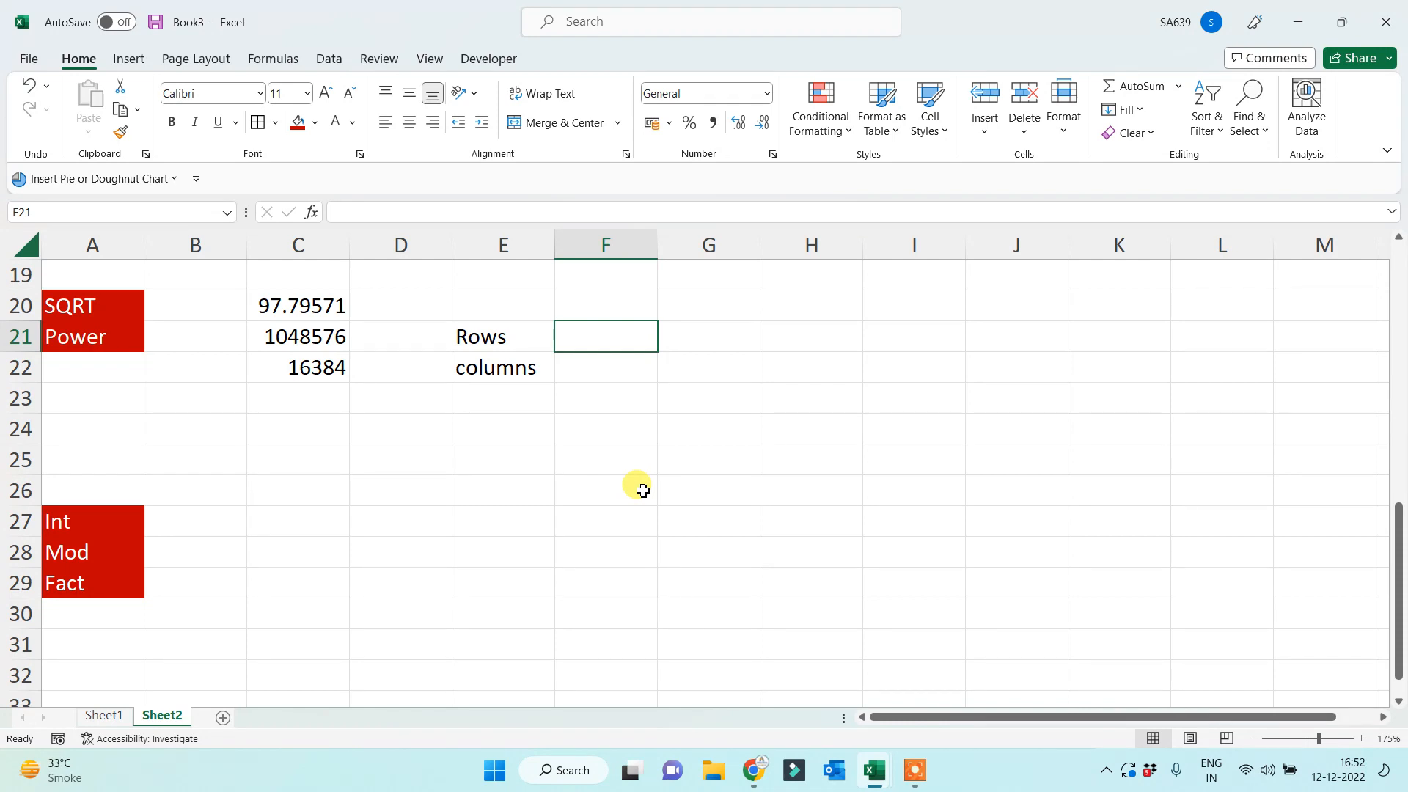
# Enter a ROWS formula over all of column H in F21 to count the sheet's rows.
pyautogui.write('=r')
pyautogui.write('ows')
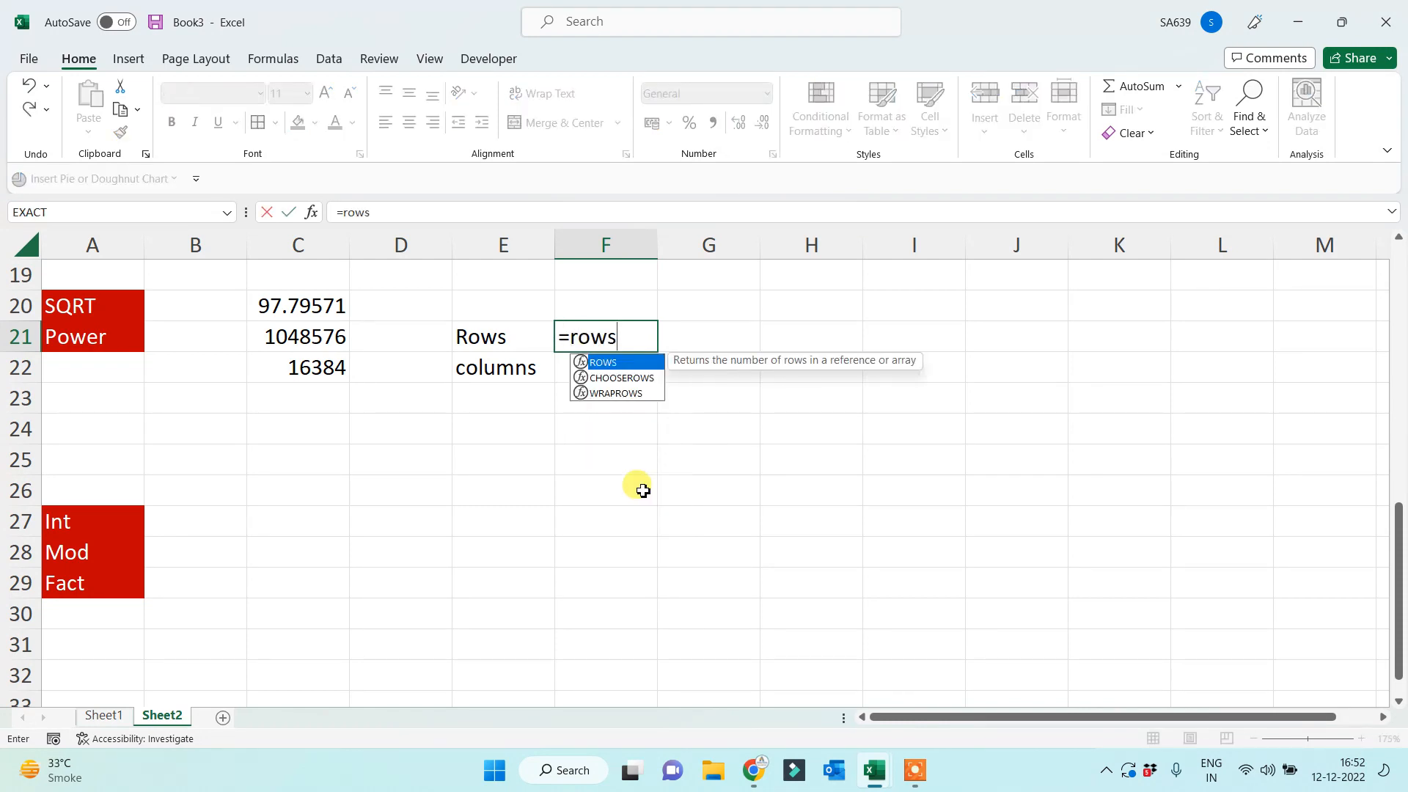
pyautogui.write('(')
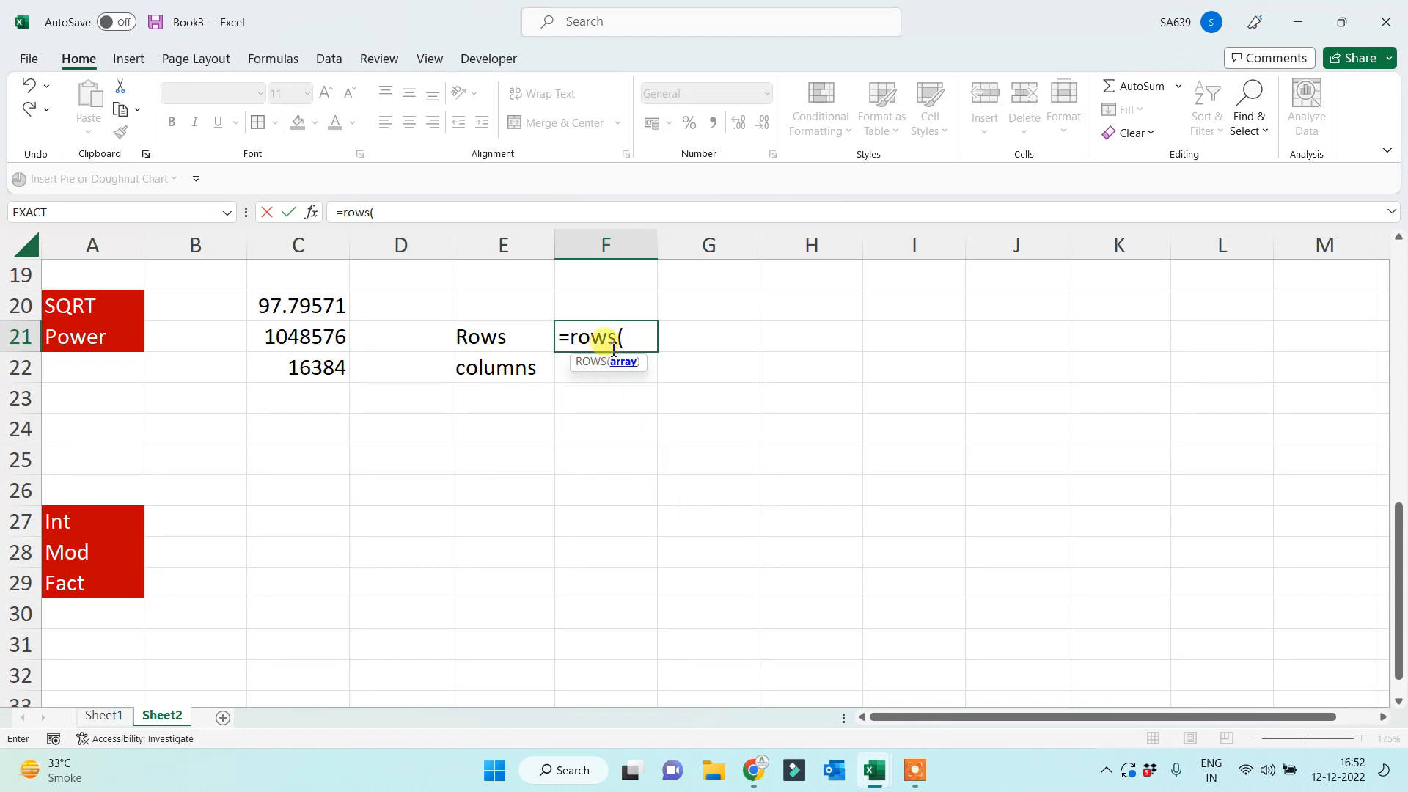
pyautogui.click(832, 245)
pyautogui.write(')')
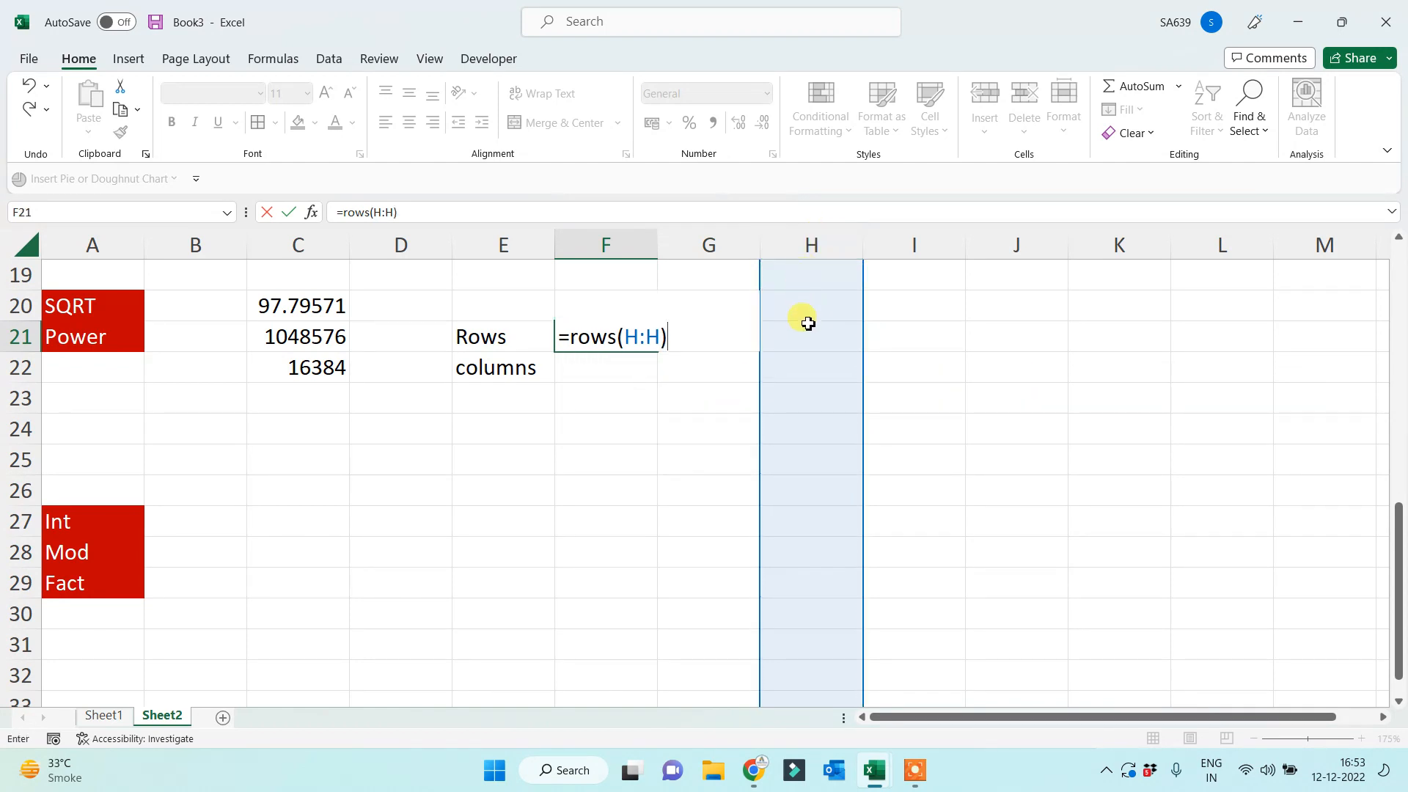
pyautogui.press('Return')
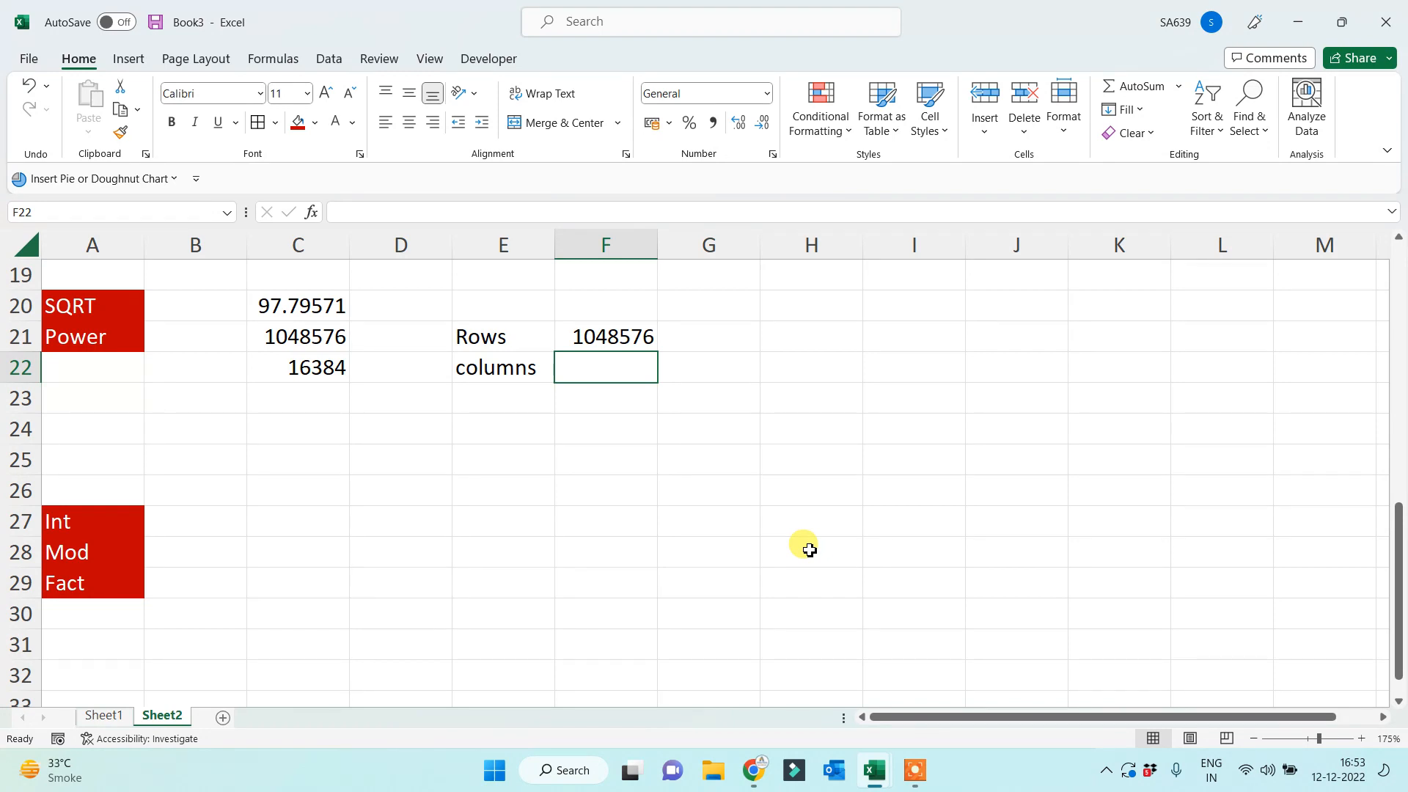
# Enter =COLUMNS(25:25) in F22 to count the sheet's columns, giving 16384.
pyautogui.write('=column')
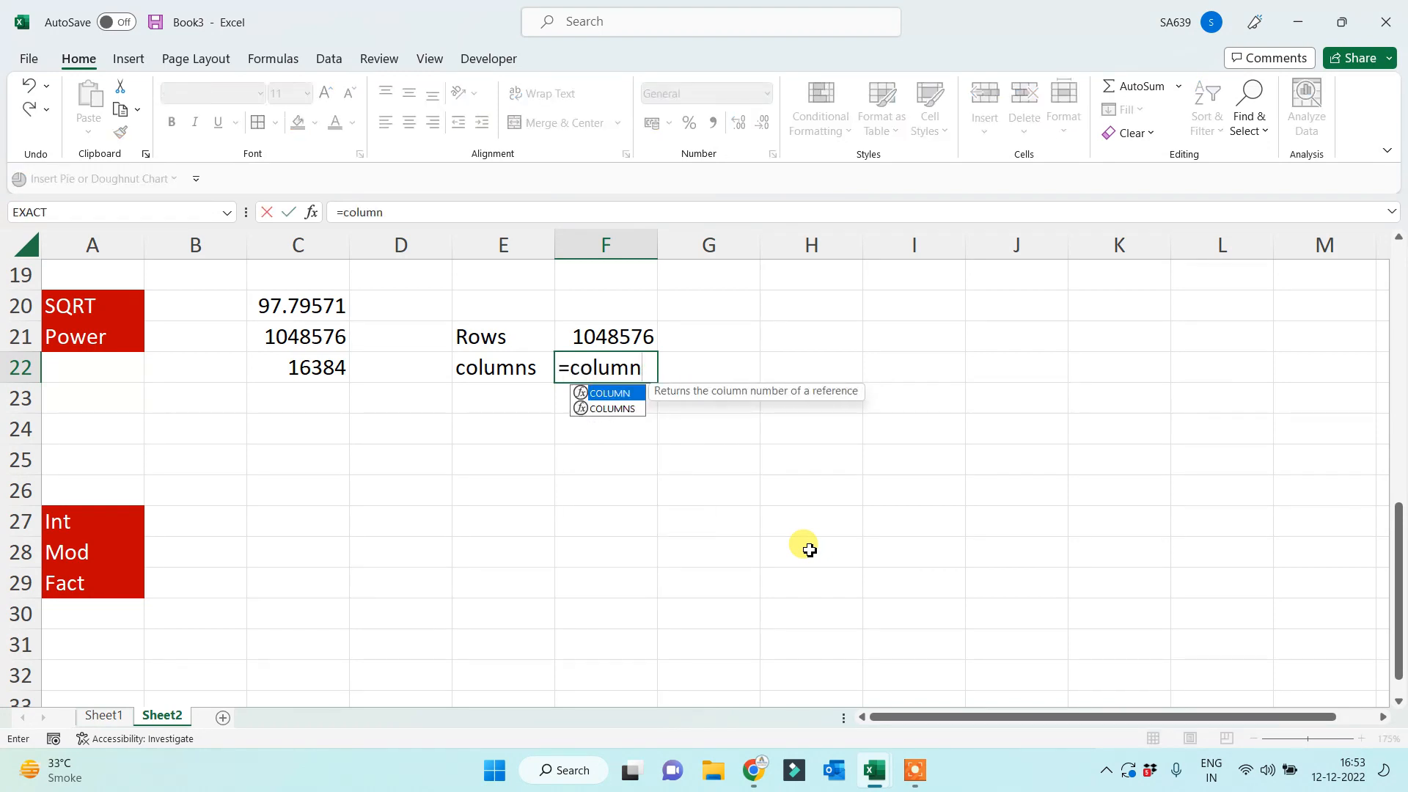
pyautogui.write('s(')
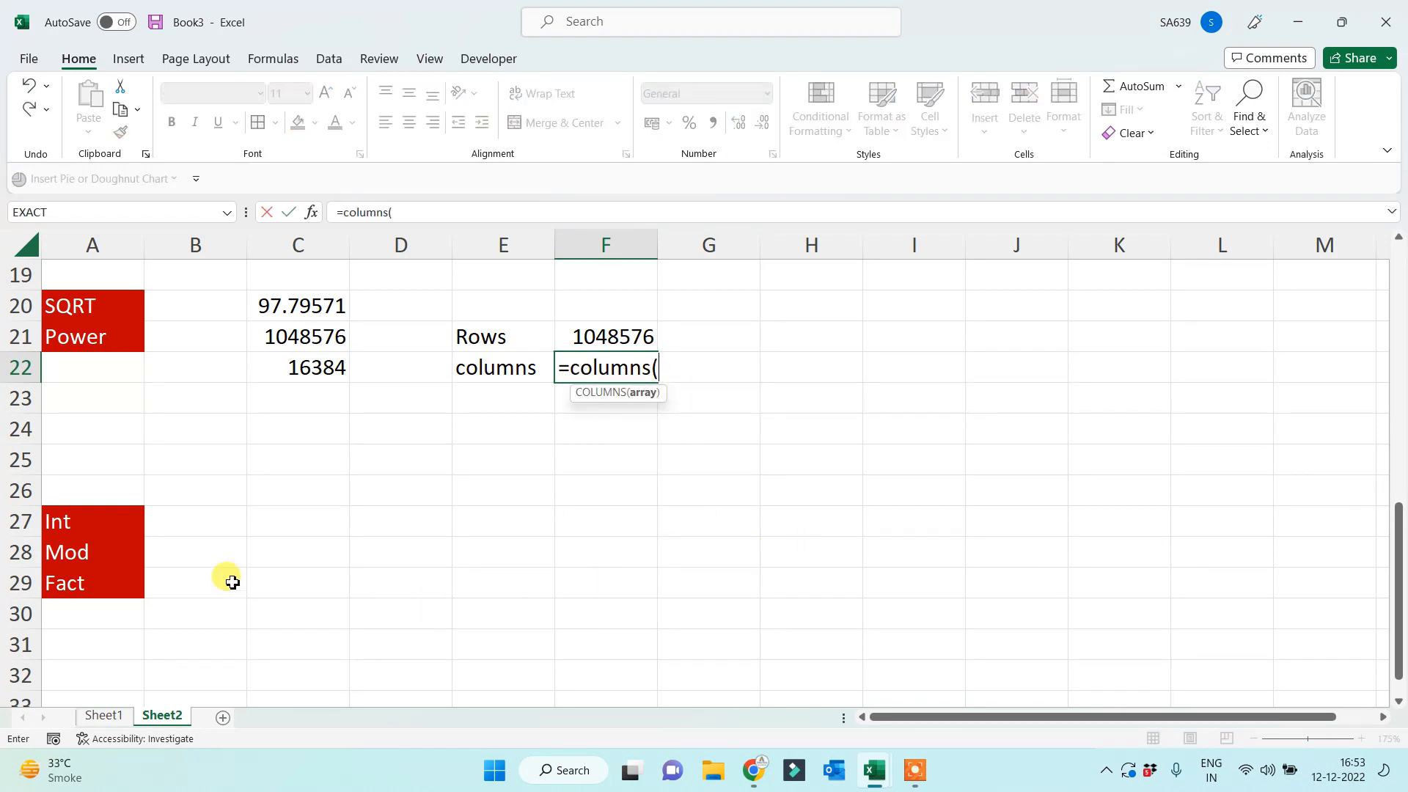
pyautogui.click(22, 460)
pyautogui.write(')')
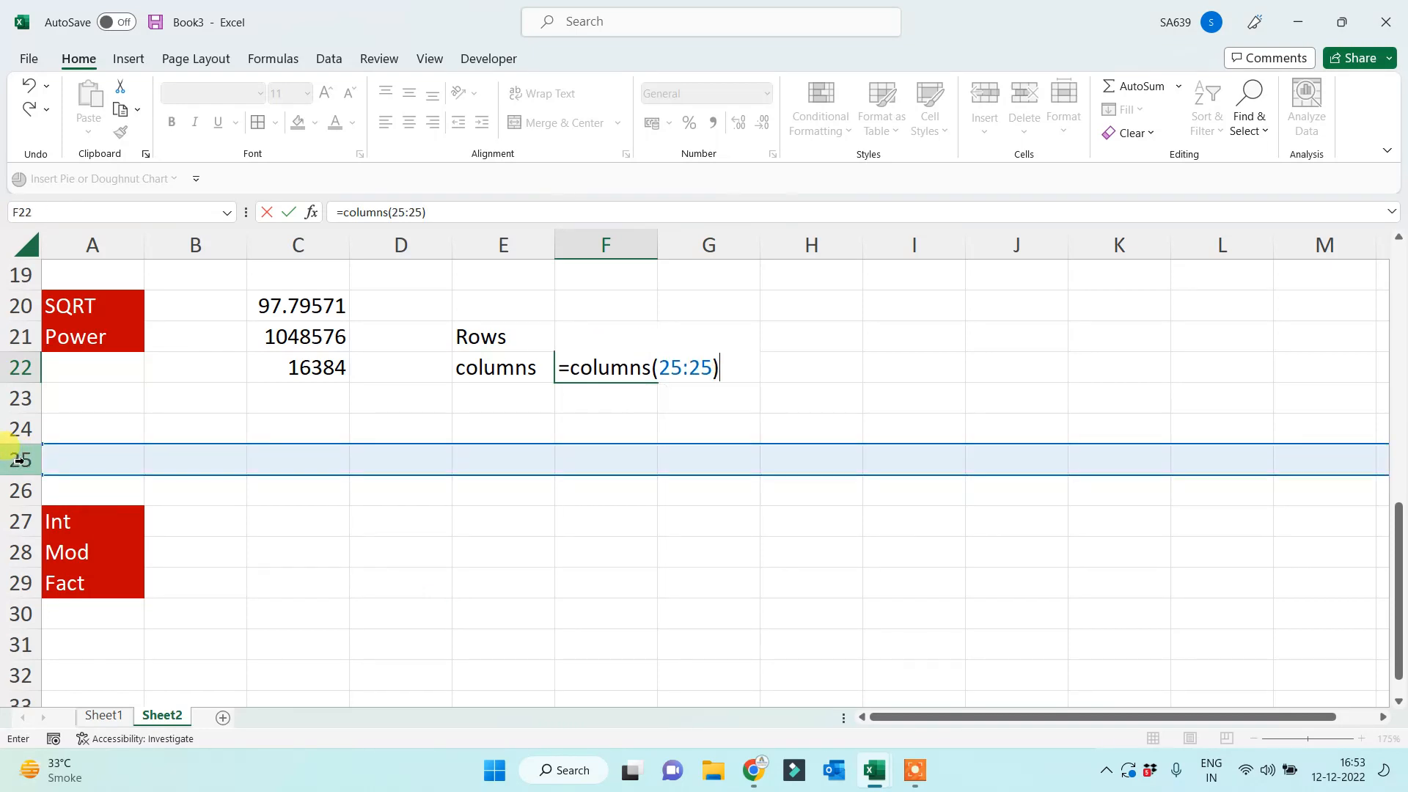
pyautogui.press('Return')
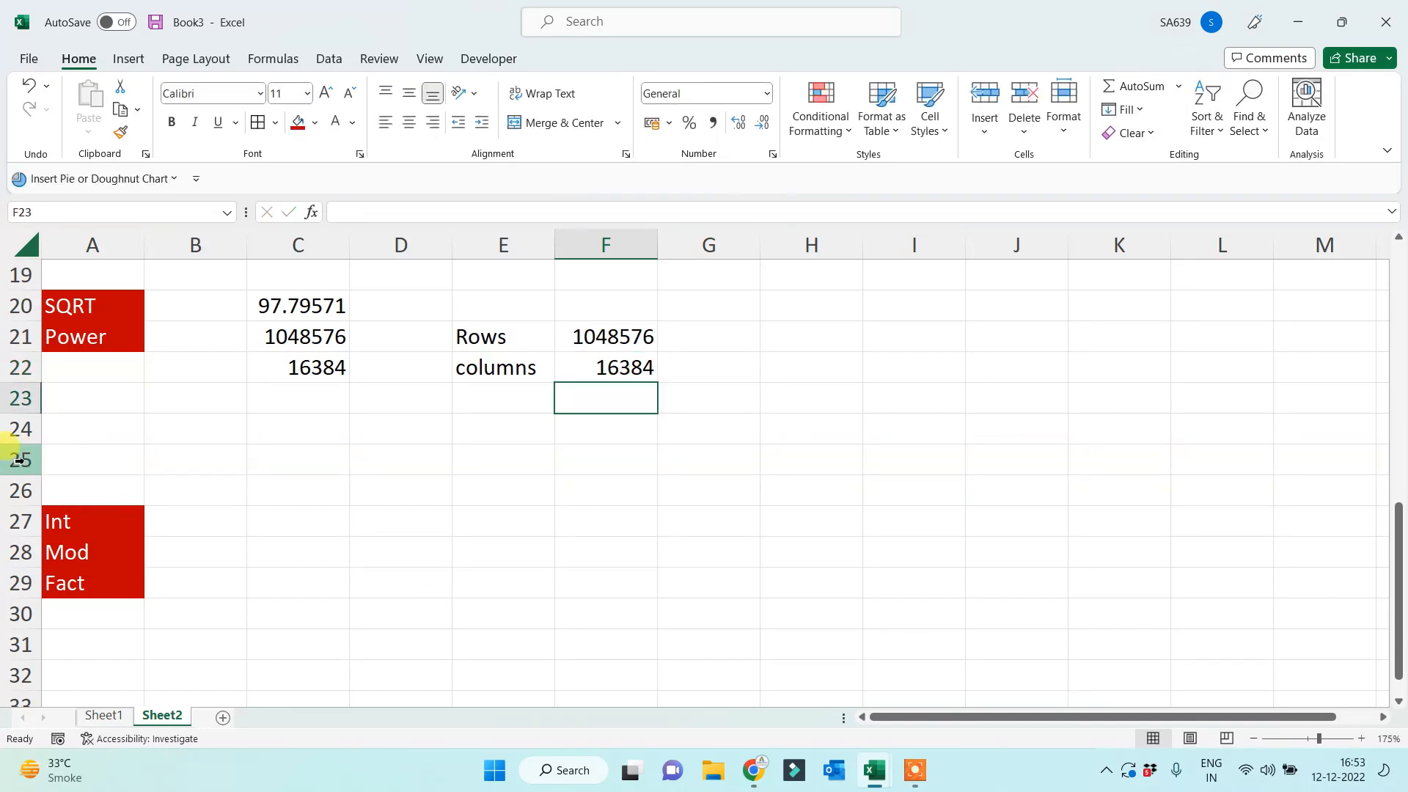
# Compare the ROWS formula in F21 with the COLUMNS formula in F22.
pyautogui.click(635, 329)
pyautogui.click(625, 305)
pyautogui.click(616, 368)
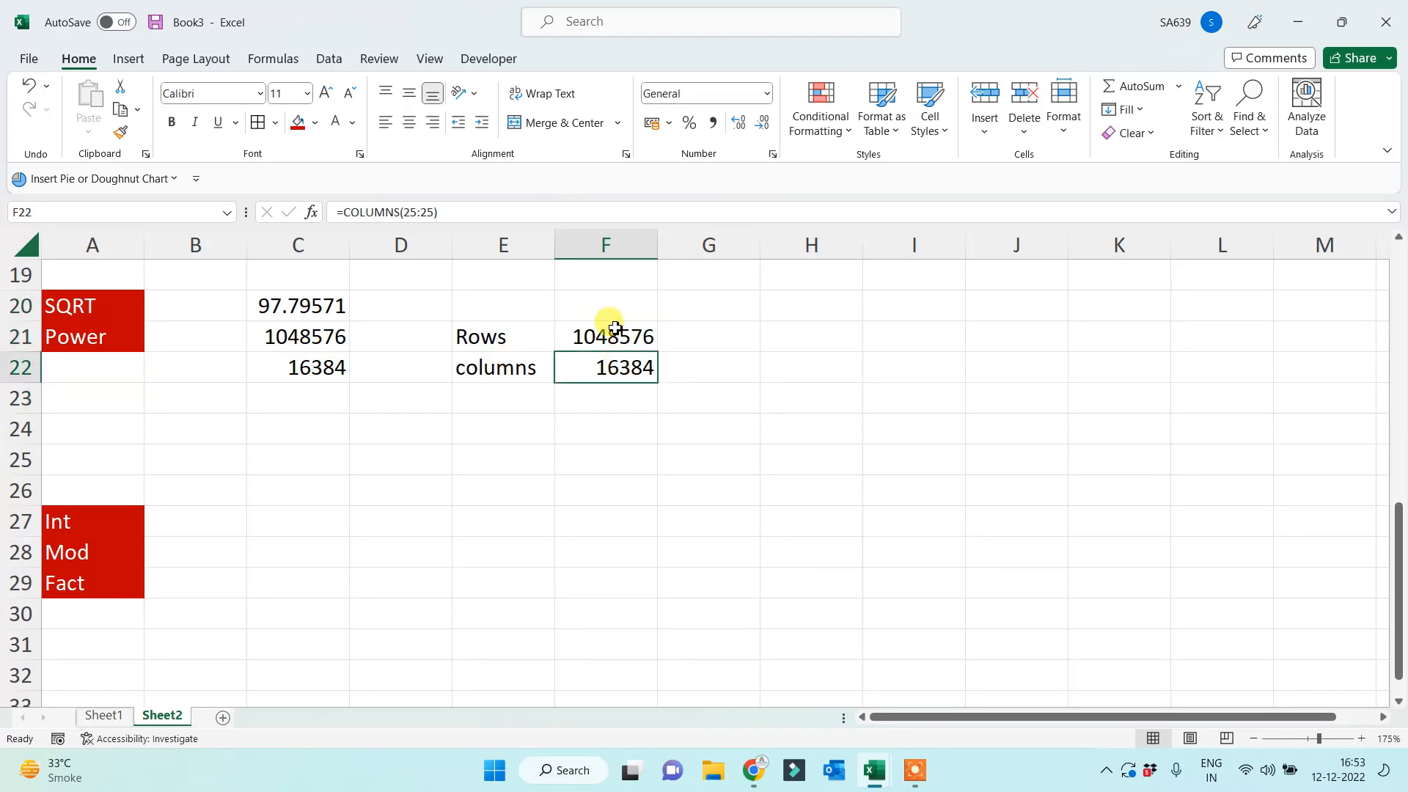
pyautogui.click(604, 327)
pyautogui.click(612, 376)
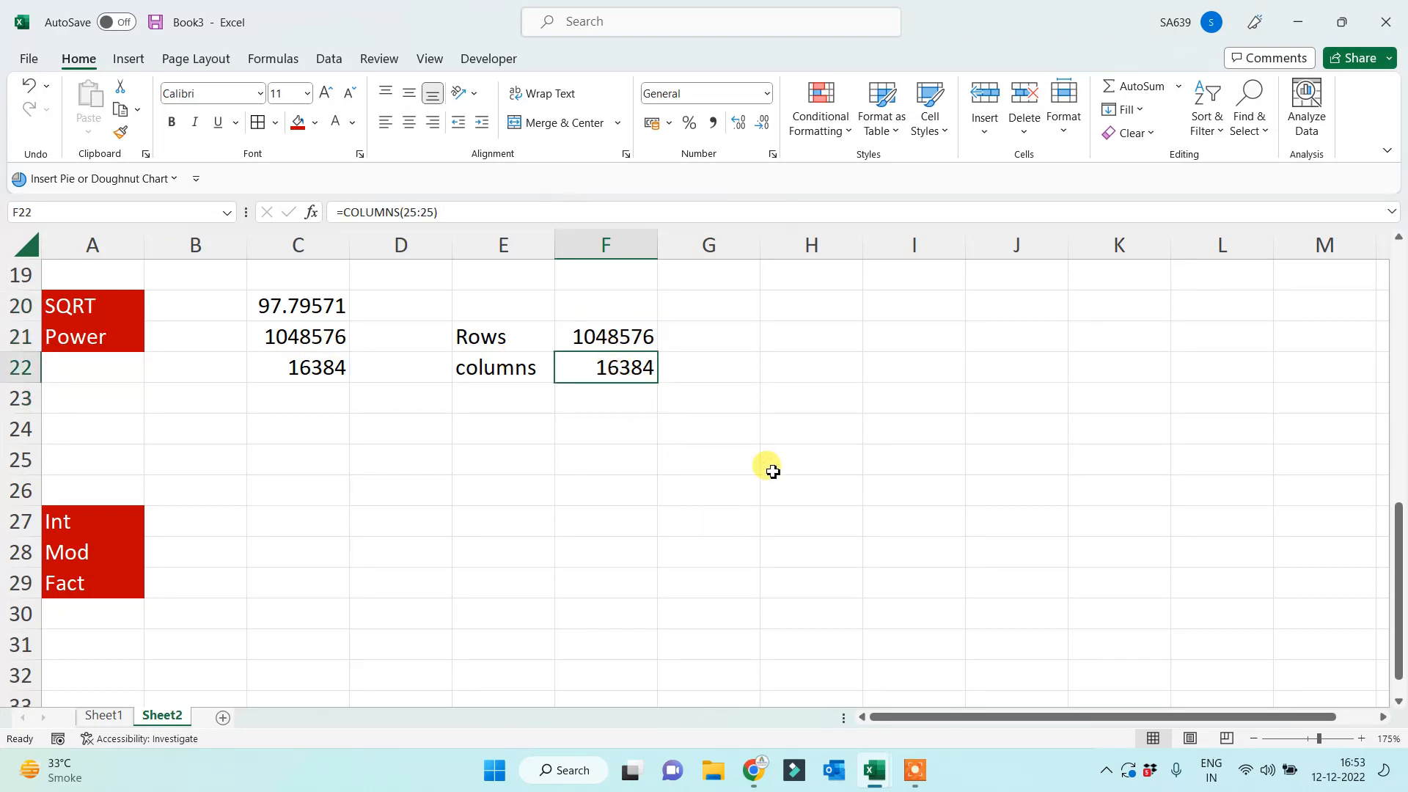
pyautogui.click(745, 339)
# Try a COUNTBLANK formula over column I in G21, then clear it.
pyautogui.write('=')
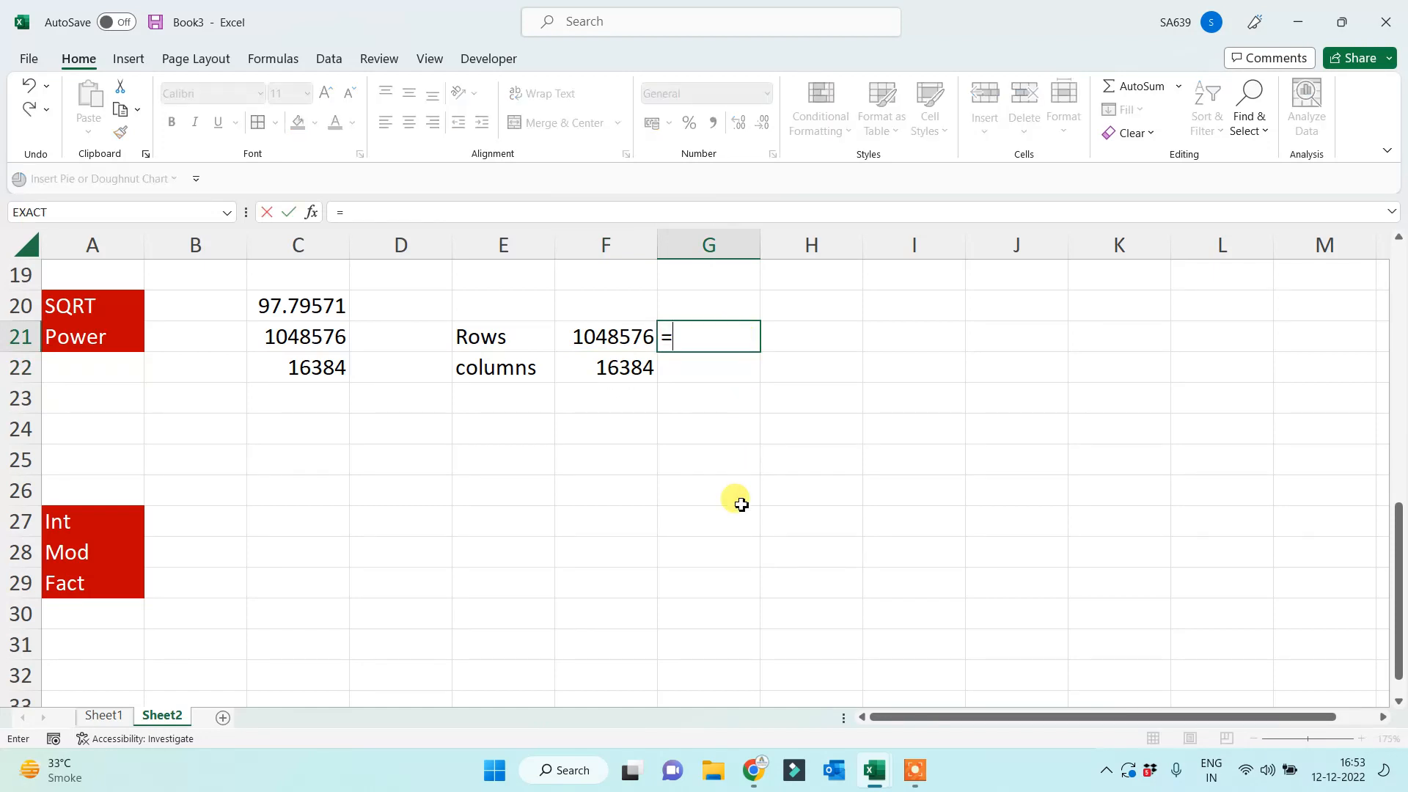
pyautogui.write('countbl')
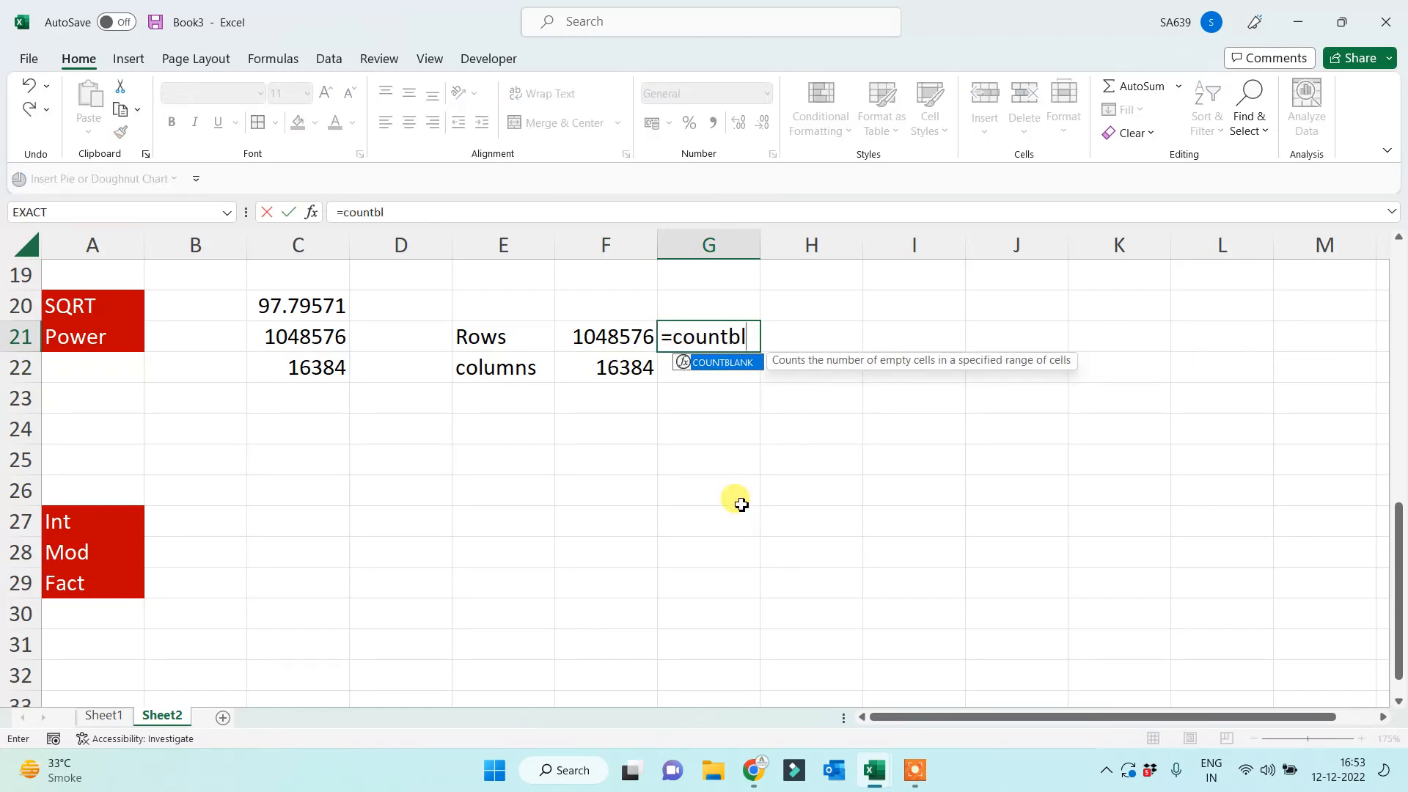
pyautogui.press('Tab')
pyautogui.click(935, 246)
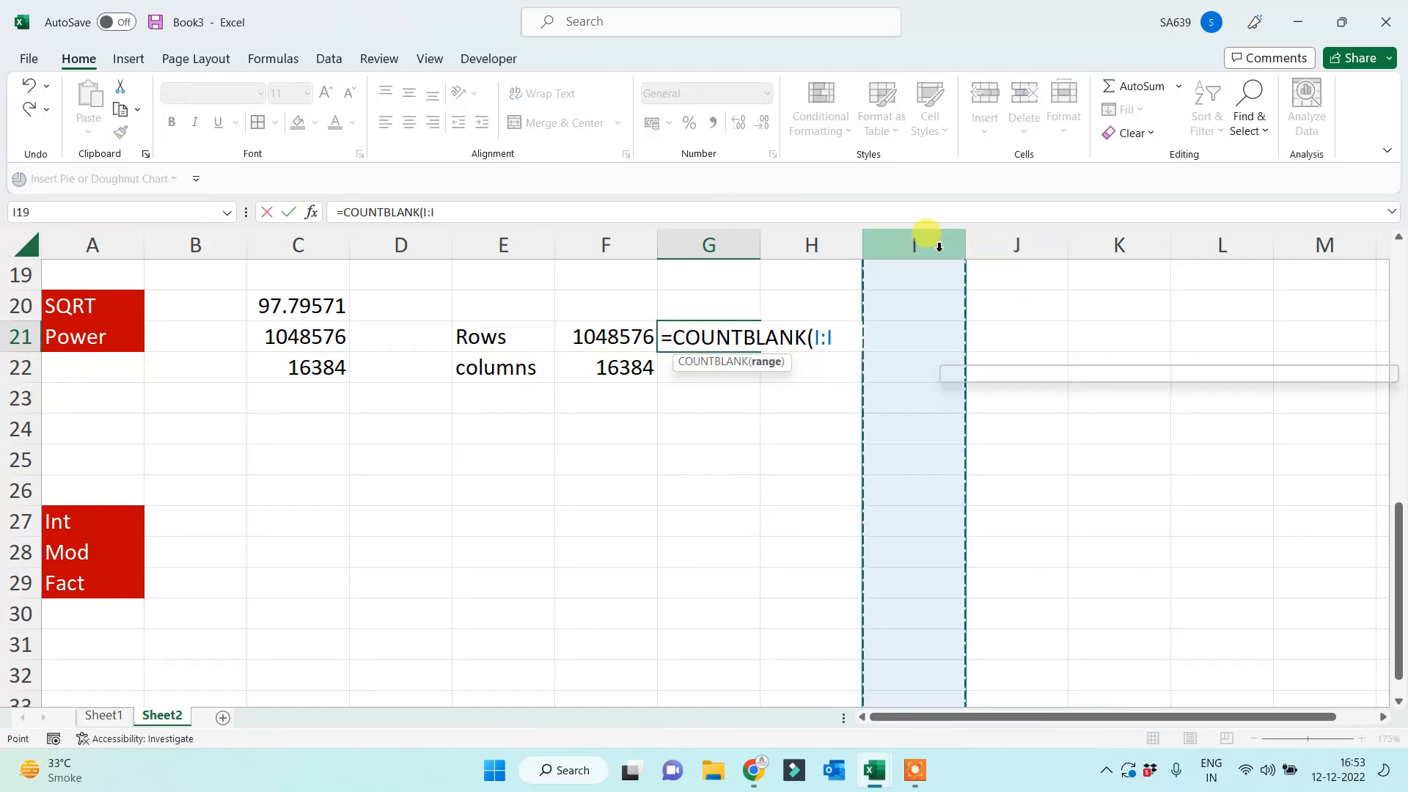
pyautogui.write(')')
pyautogui.press('Return')
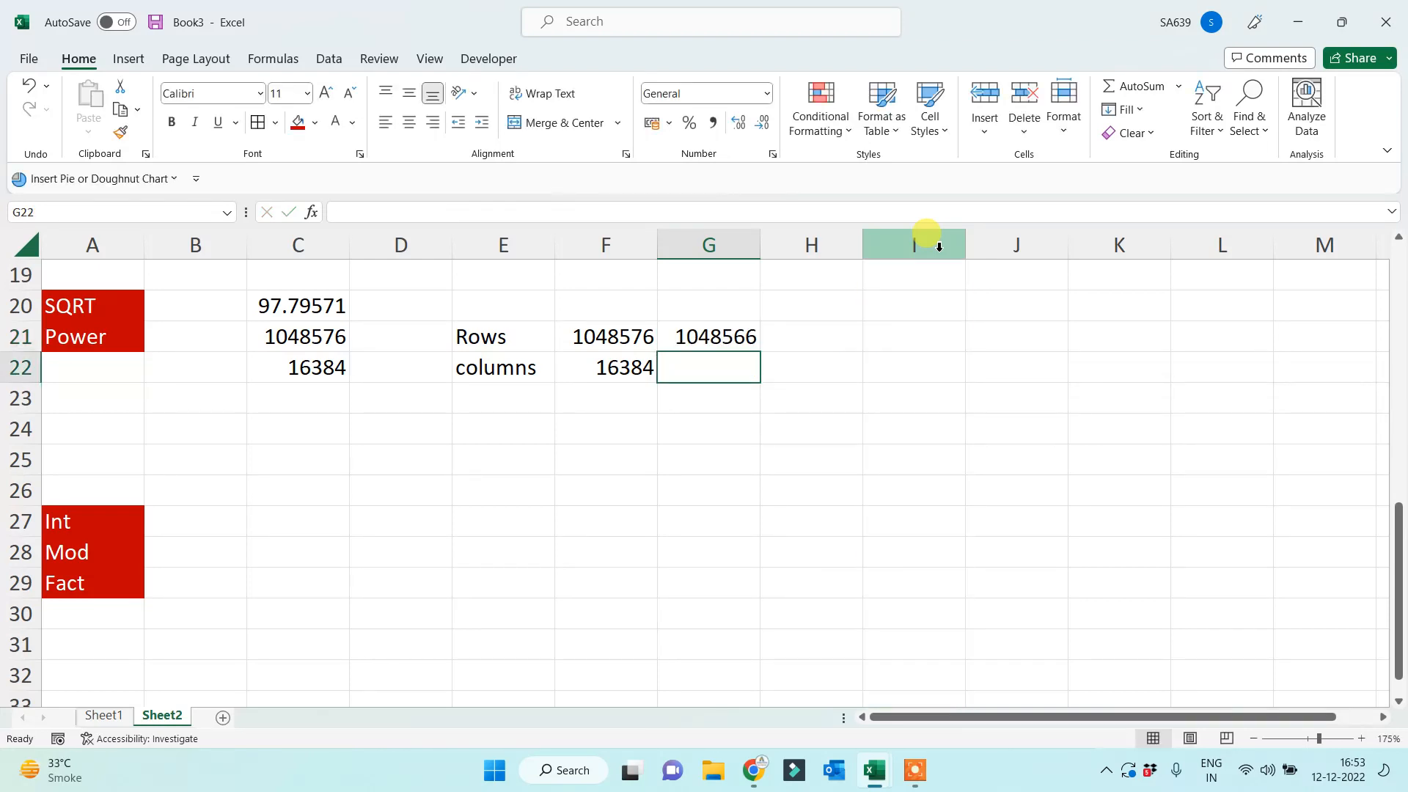
pyautogui.click(713, 344)
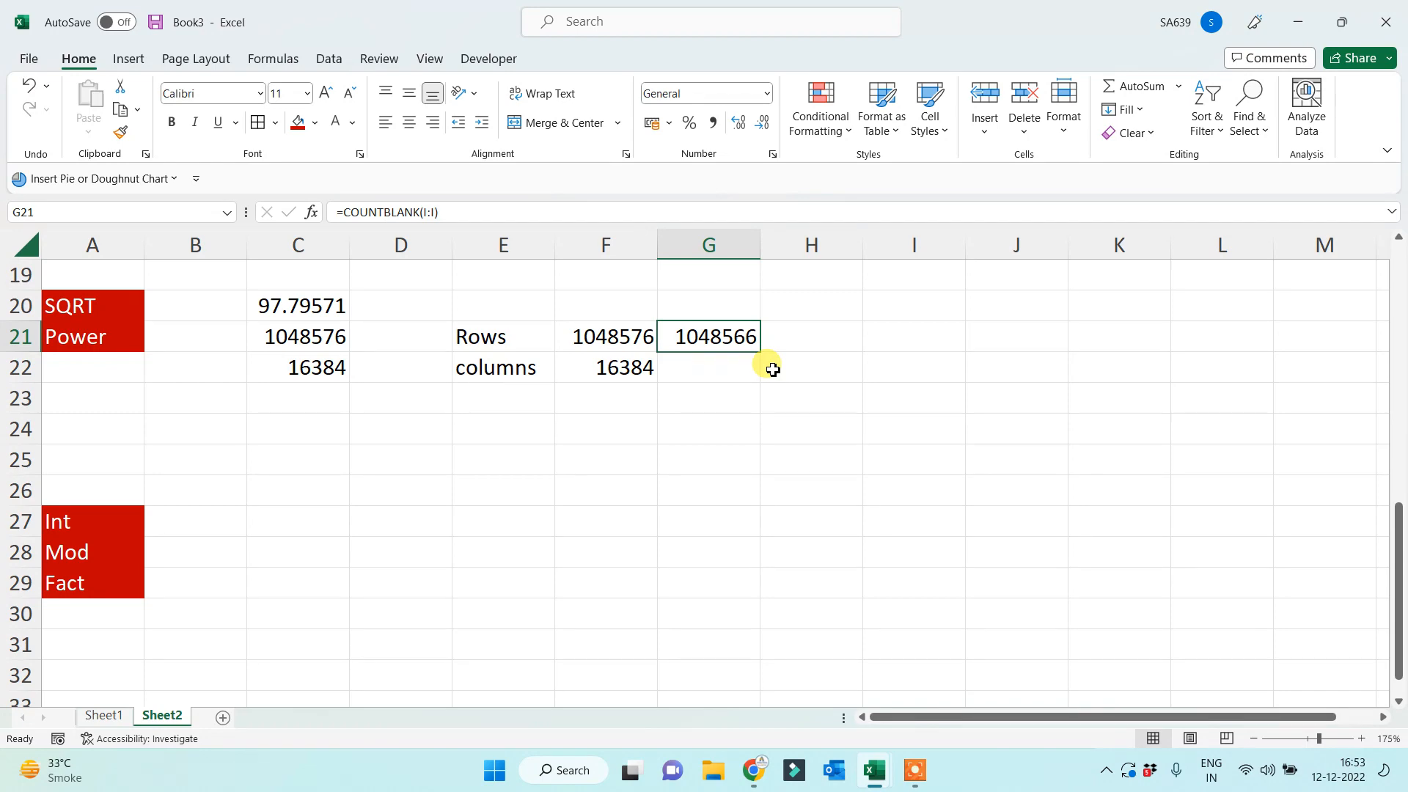
pyautogui.press('Delete')
# Browse the number table and the rows around the Int, Mod and Fact labels.
pyautogui.click(969, 305)
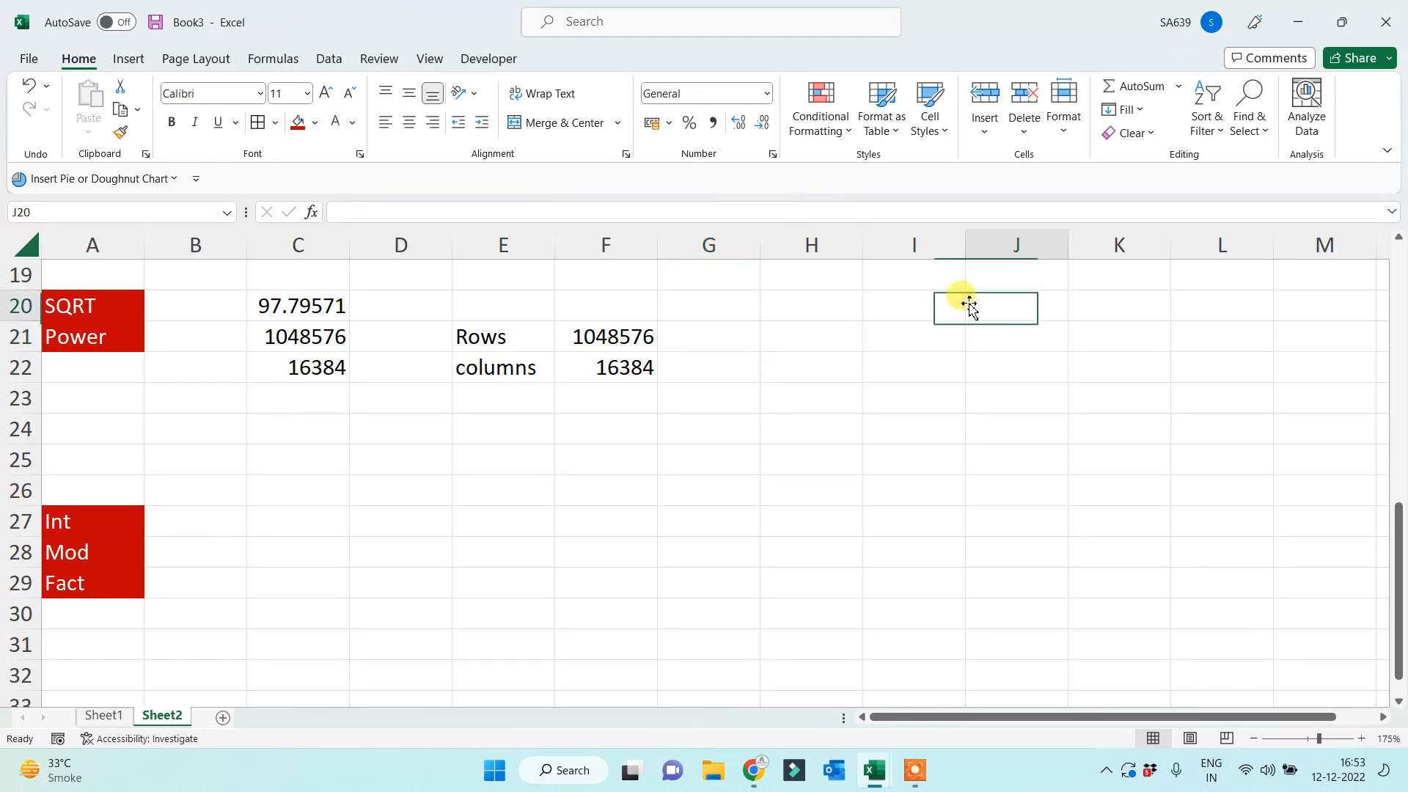
pyautogui.click(853, 342)
pyautogui.press('Up')
pyautogui.press('Up')
pyautogui.press('Up')
pyautogui.press('Up')
pyautogui.press('Up')
pyautogui.press('Up')
pyautogui.press('Up')
pyautogui.press('Up')
pyautogui.press('Up')
pyautogui.press('Right')
pyautogui.press('Up')
pyautogui.press('Up')
pyautogui.press('Up')
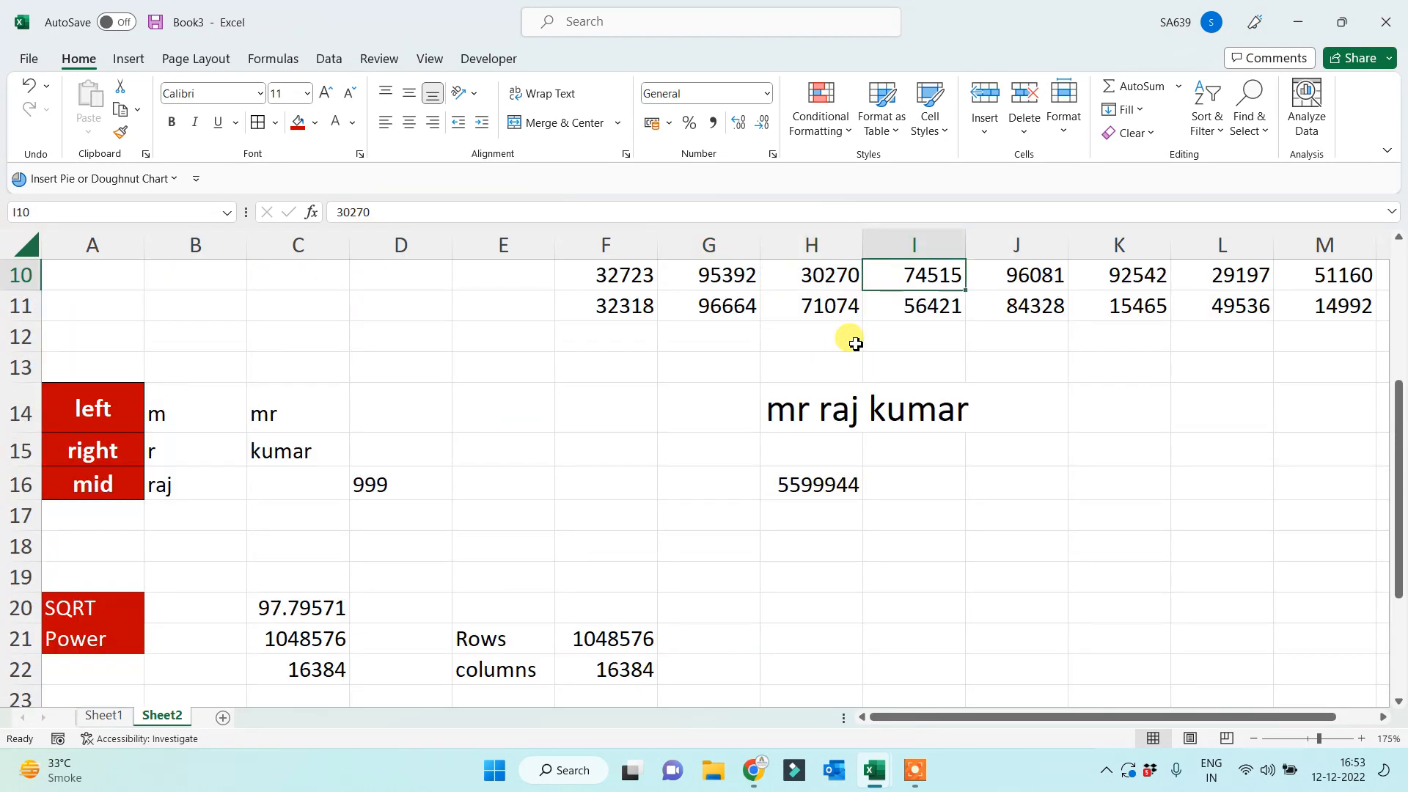
pyautogui.press('Up')
pyautogui.press('Up')
pyautogui.press('Up')
pyautogui.press('Up')
pyautogui.press('Up')
pyautogui.press('Up')
pyautogui.press('Up')
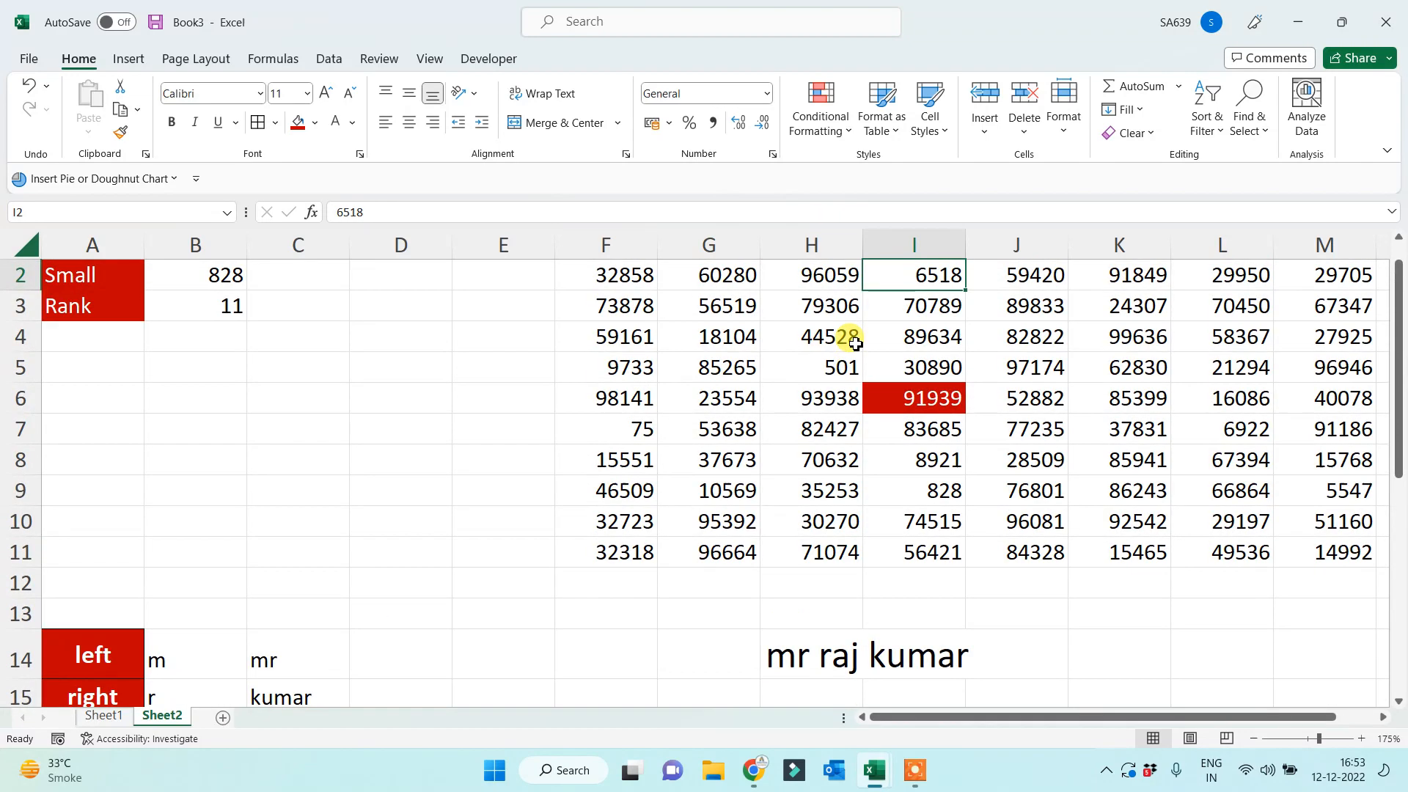
pyautogui.press('Left')
pyautogui.press('Left')
pyautogui.press('Left')
pyautogui.press('Left')
pyautogui.press('Down')
pyautogui.press('Down')
pyautogui.press('Down')
pyautogui.press('Down')
pyautogui.press('Down')
pyautogui.press('Down')
pyautogui.press('Down')
pyautogui.press('Down')
pyautogui.press('Down')
pyautogui.press('Down')
pyautogui.press('Down')
pyautogui.press('Down')
pyautogui.press('Down')
pyautogui.press('Down')
pyautogui.press('Down')
pyautogui.press('Down')
pyautogui.press('Down')
pyautogui.press('Down')
pyautogui.press('Down')
pyautogui.press('Down')
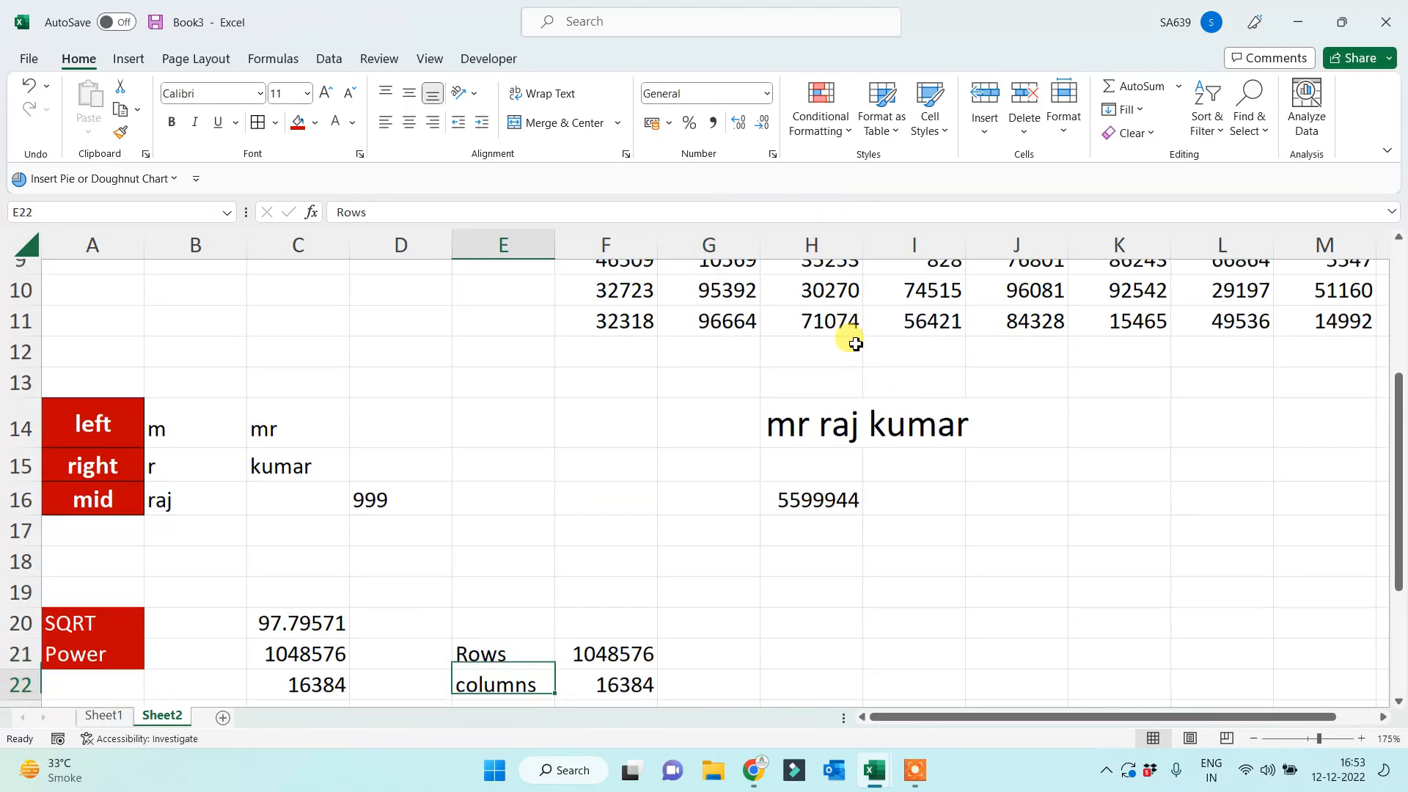
pyautogui.press('Down')
pyautogui.press('Down')
pyautogui.press('Down')
pyautogui.press('Down')
pyautogui.press('Down')
pyautogui.press('Down')
pyautogui.press('Down')
pyautogui.press('Right')
pyautogui.press('Right')
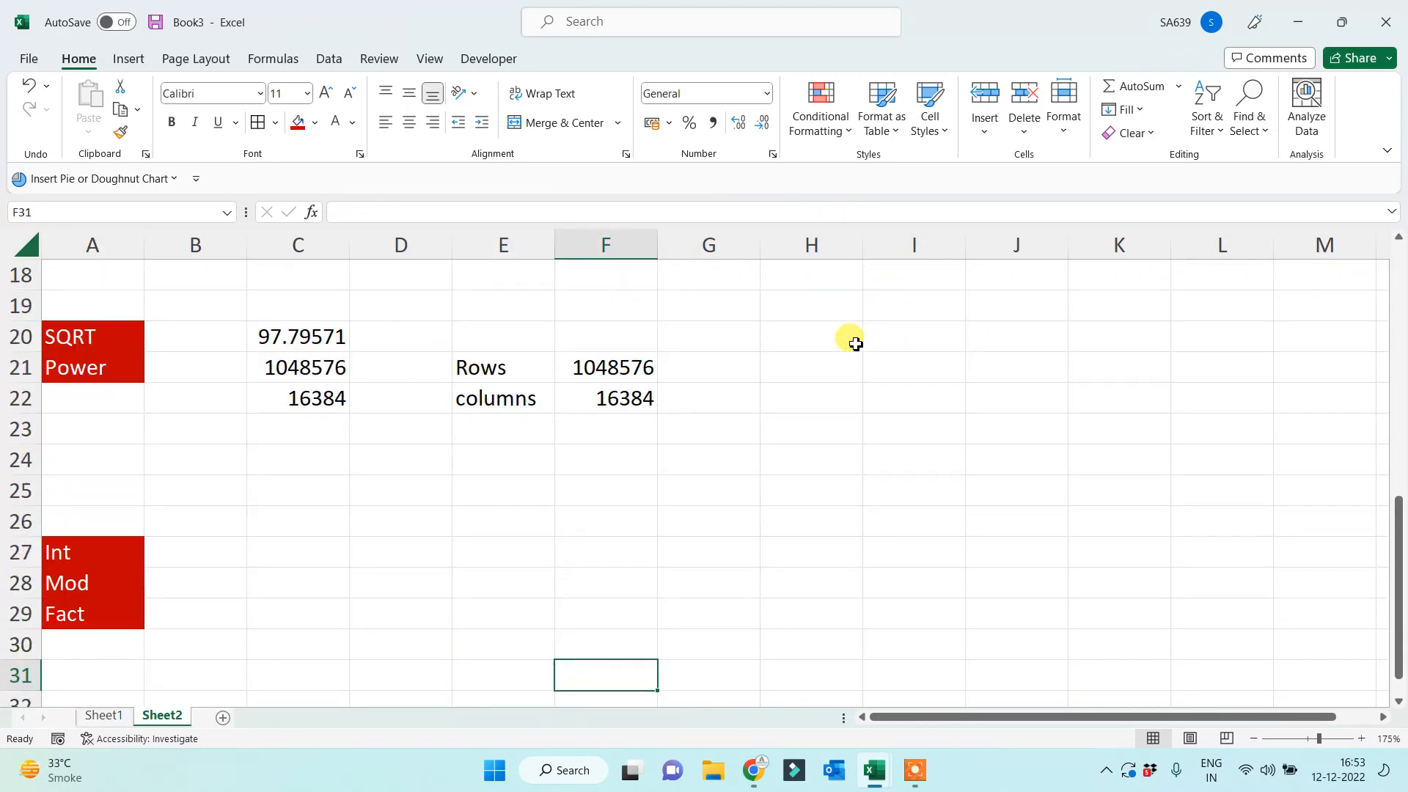
pyautogui.press('Up')
pyautogui.press('Up')
pyautogui.press('Up')
pyautogui.press('Up')
pyautogui.press('Left')
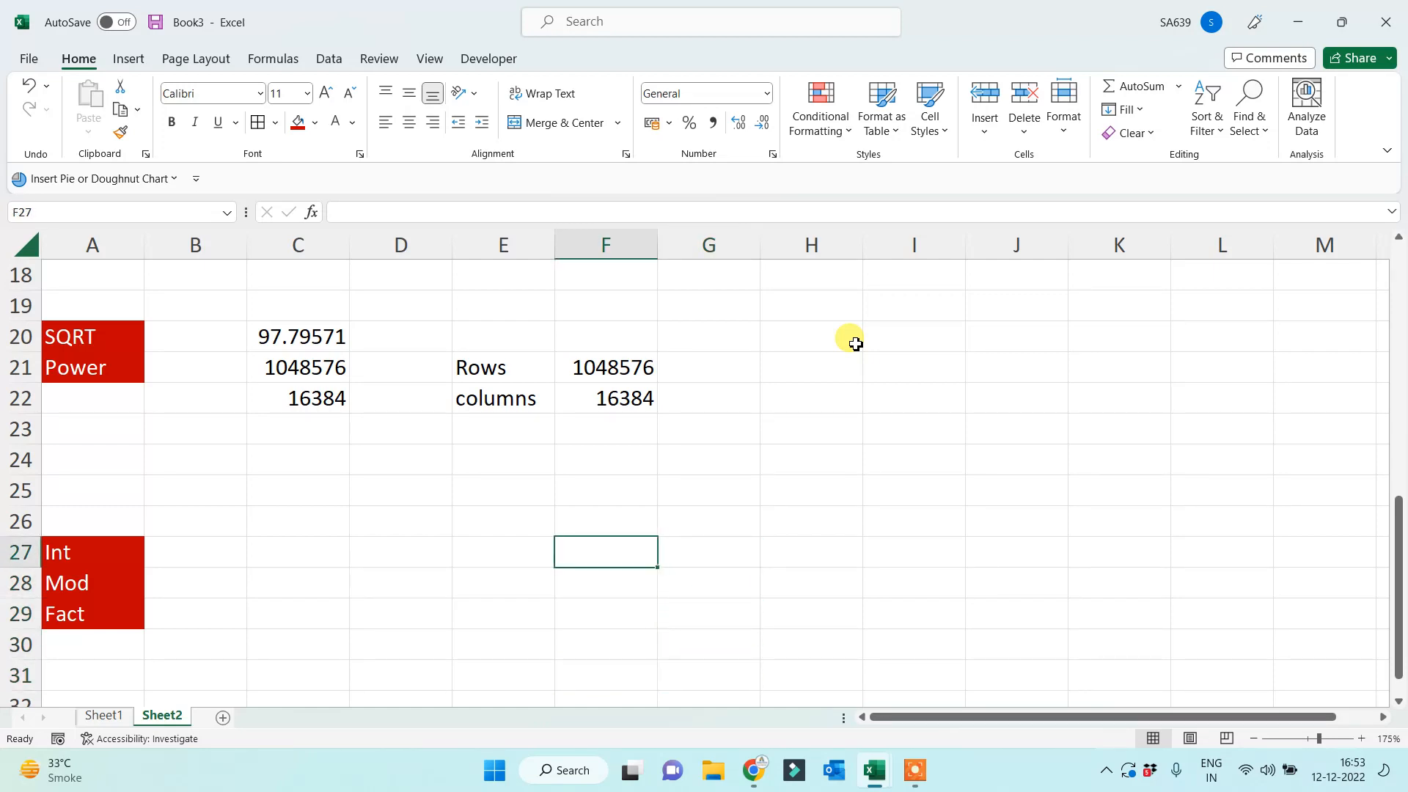
# Insert an empty column at column H.
pyautogui.click(812, 245)
pyautogui.rightClick(823, 250)
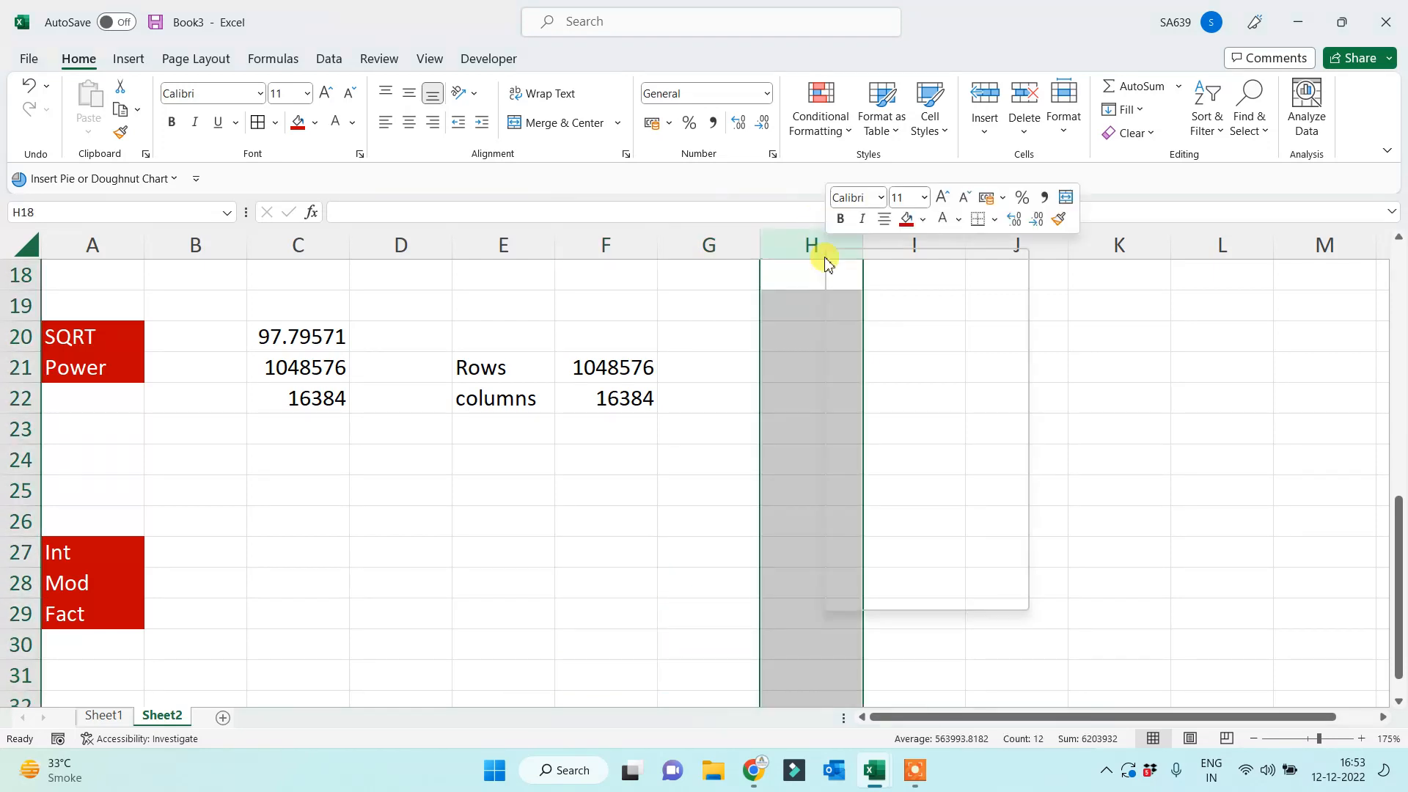
pyautogui.click(859, 435)
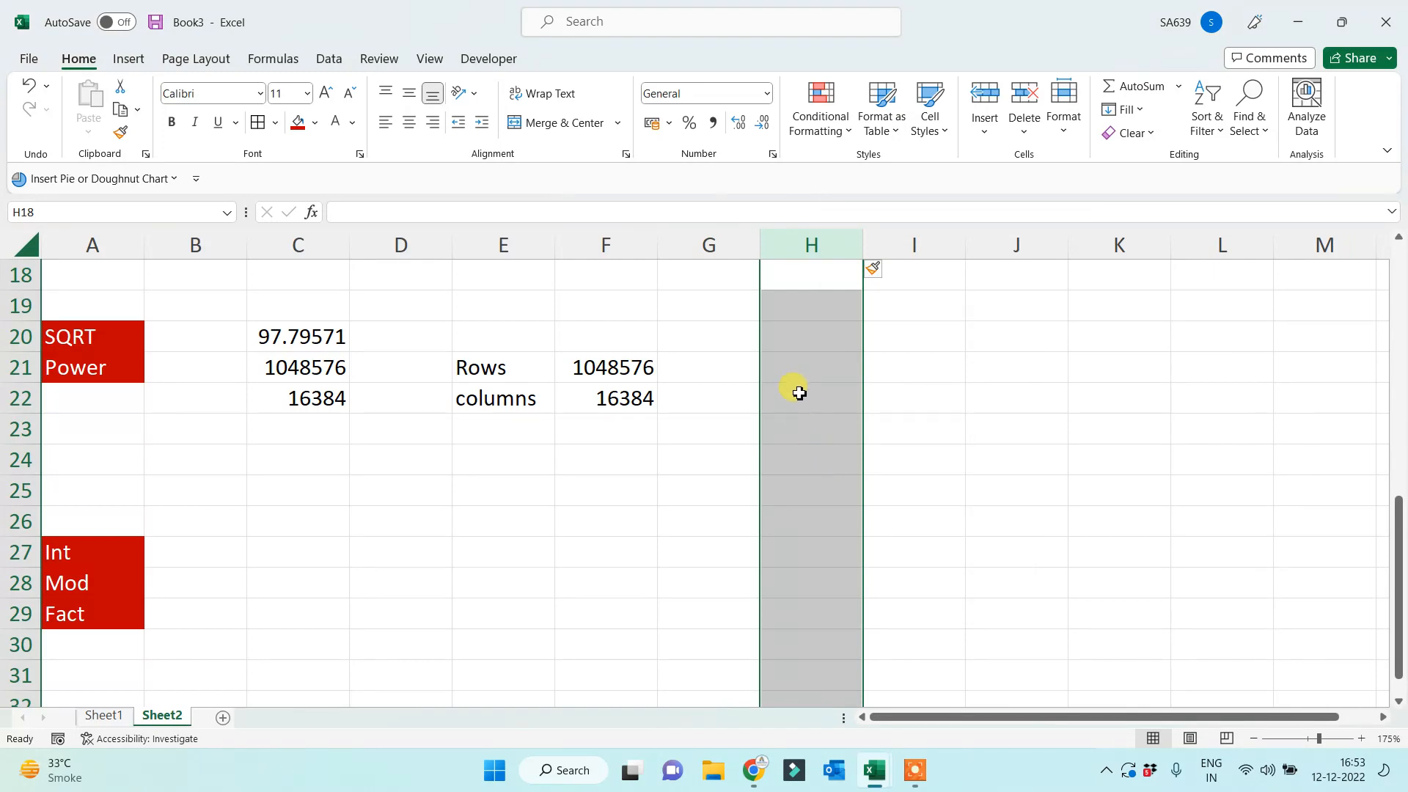
# Enter COUNTBLANK over the empty column H in G21, returning 1048576.
pyautogui.click(691, 374)
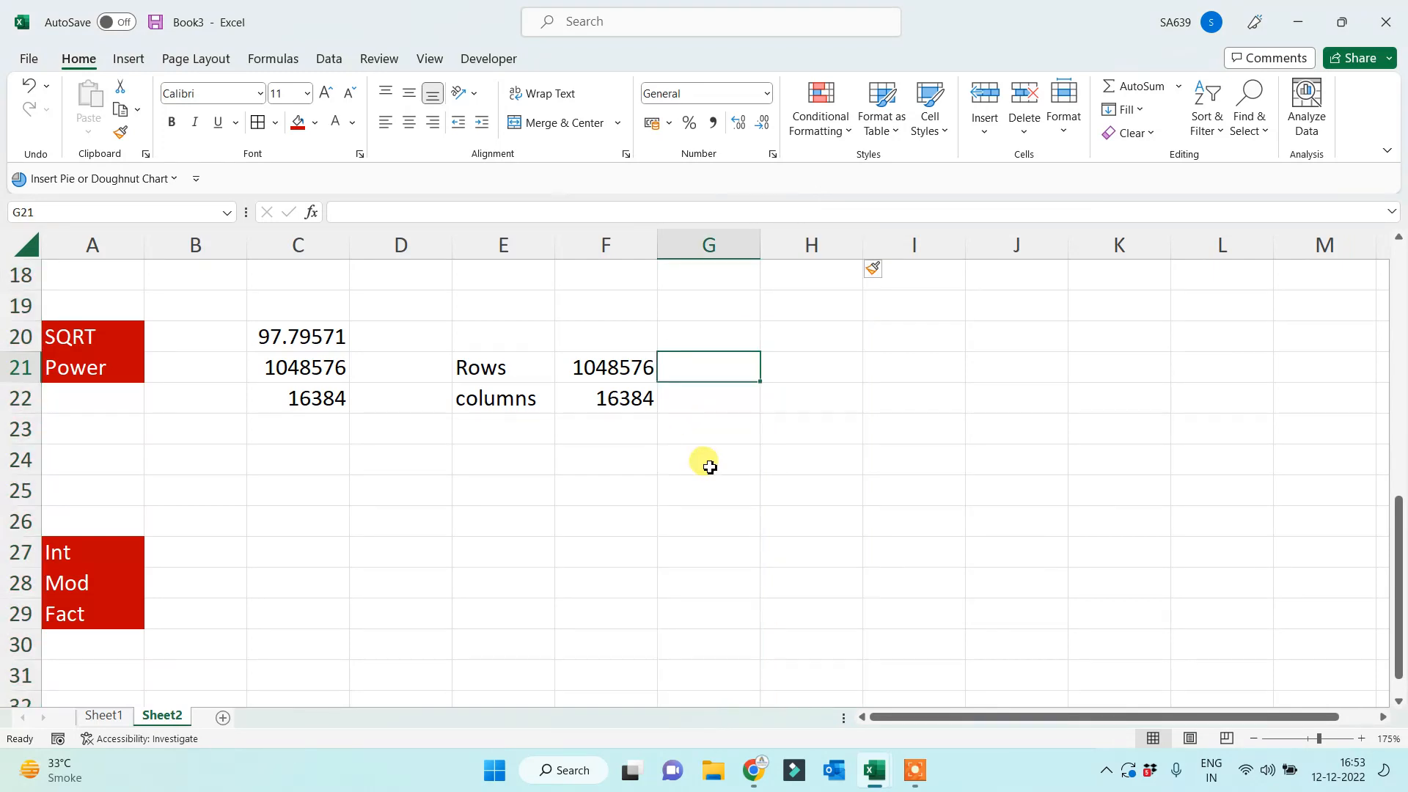
pyautogui.write('=coun')
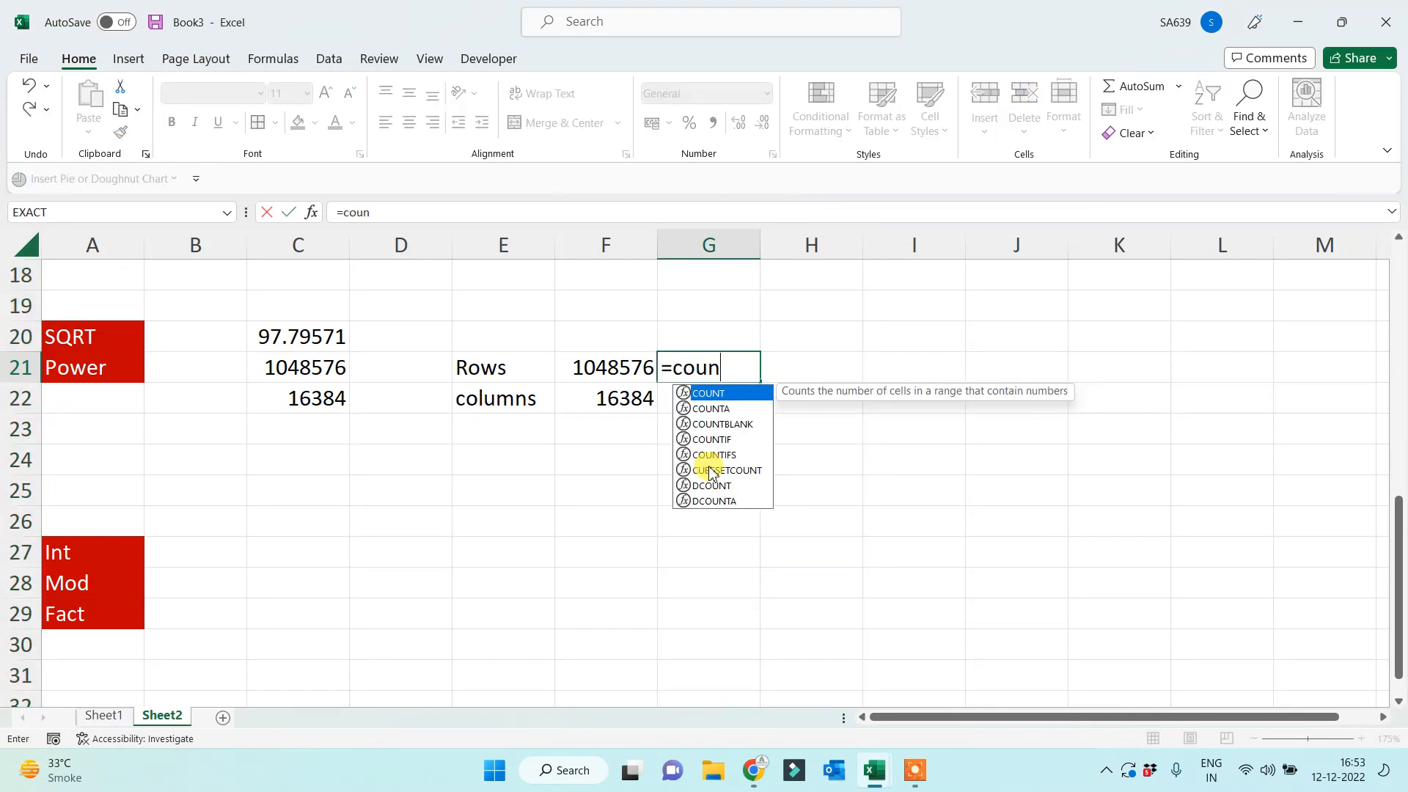
pyautogui.press('BackSpace')
pyautogui.press('BackSpace')
pyautogui.write('nt')
pyautogui.press('BackSpace')
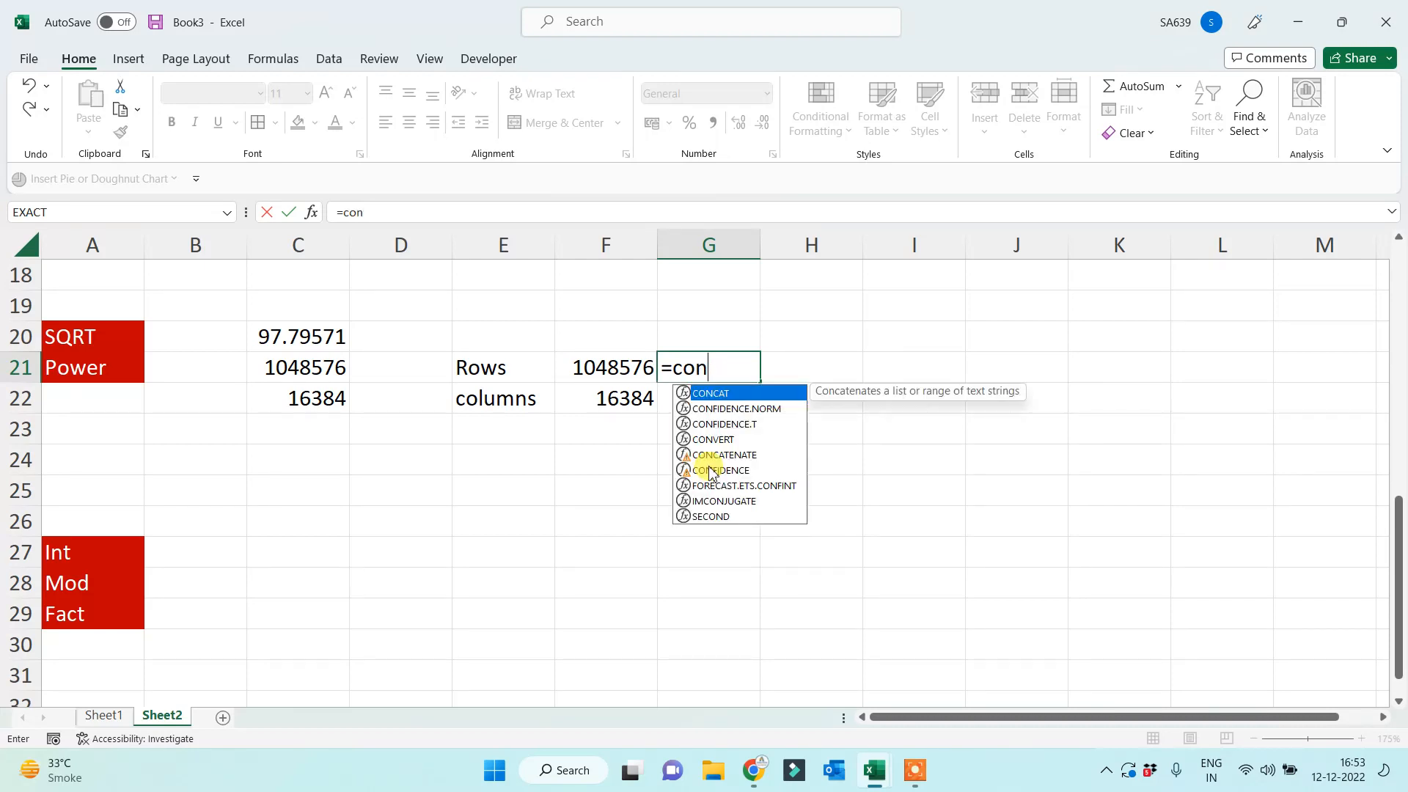
pyautogui.press('BackSpace')
pyautogui.write('nt')
pyautogui.press('BackSpace')
pyautogui.press('BackSpace')
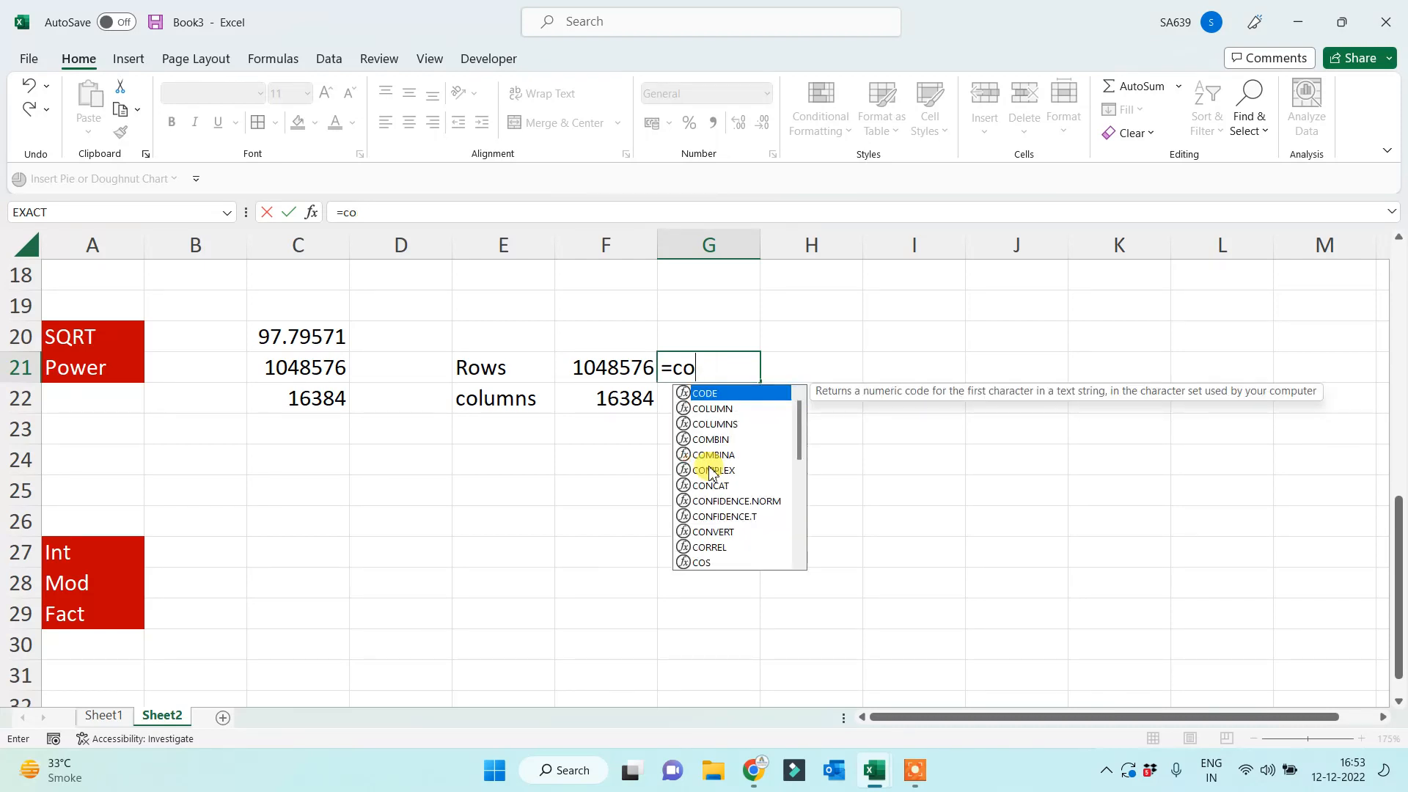
pyautogui.write('untbl')
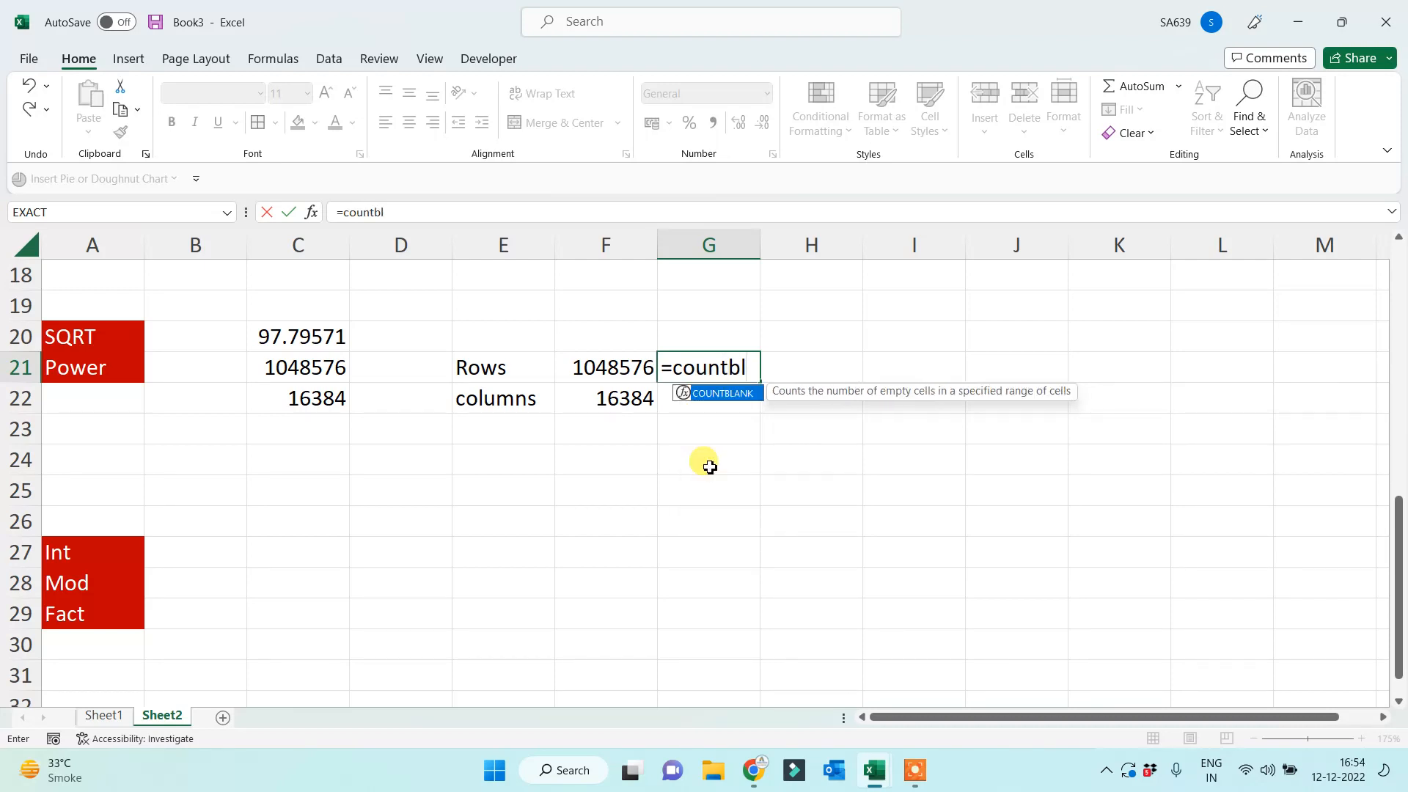
pyautogui.press('Tab')
pyautogui.click(808, 244)
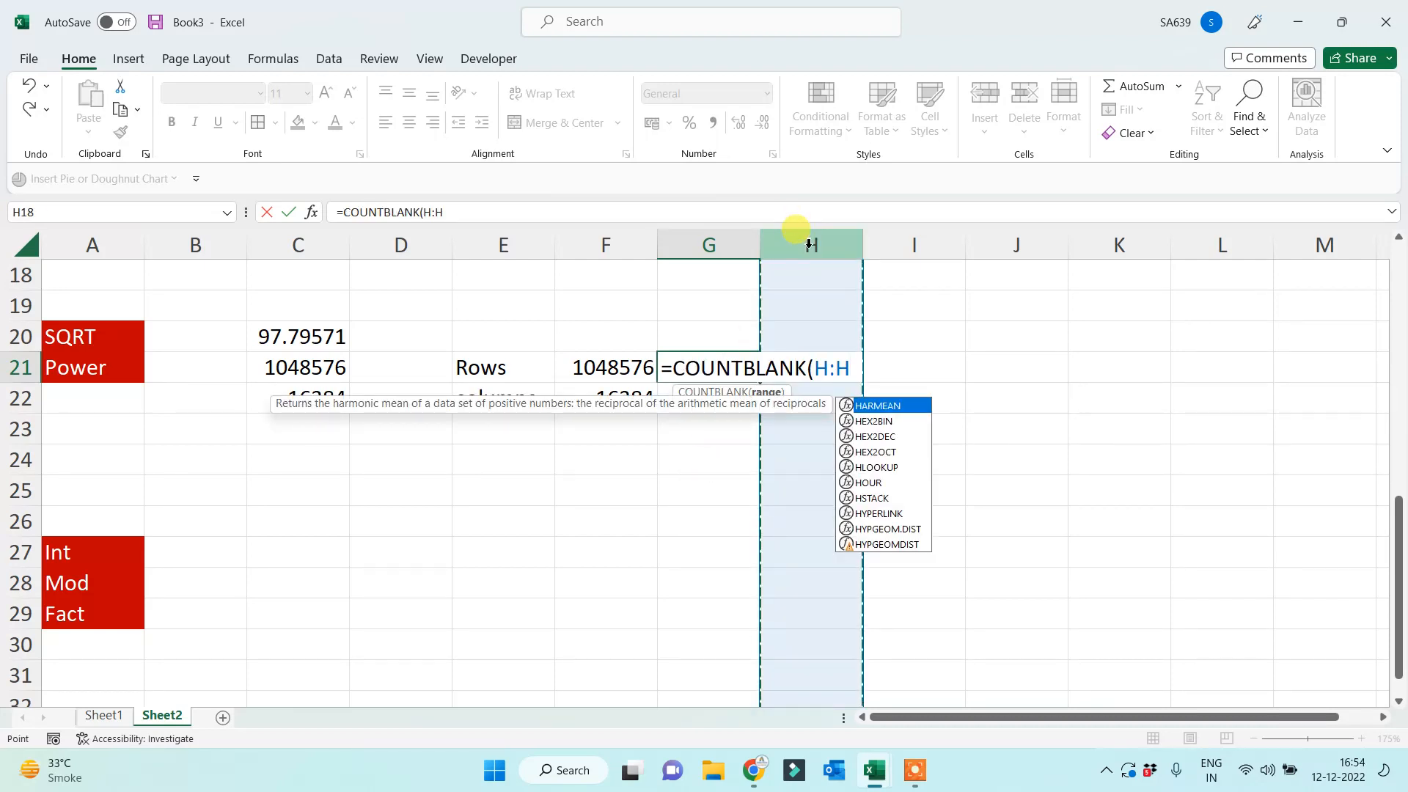
pyautogui.press('Return')
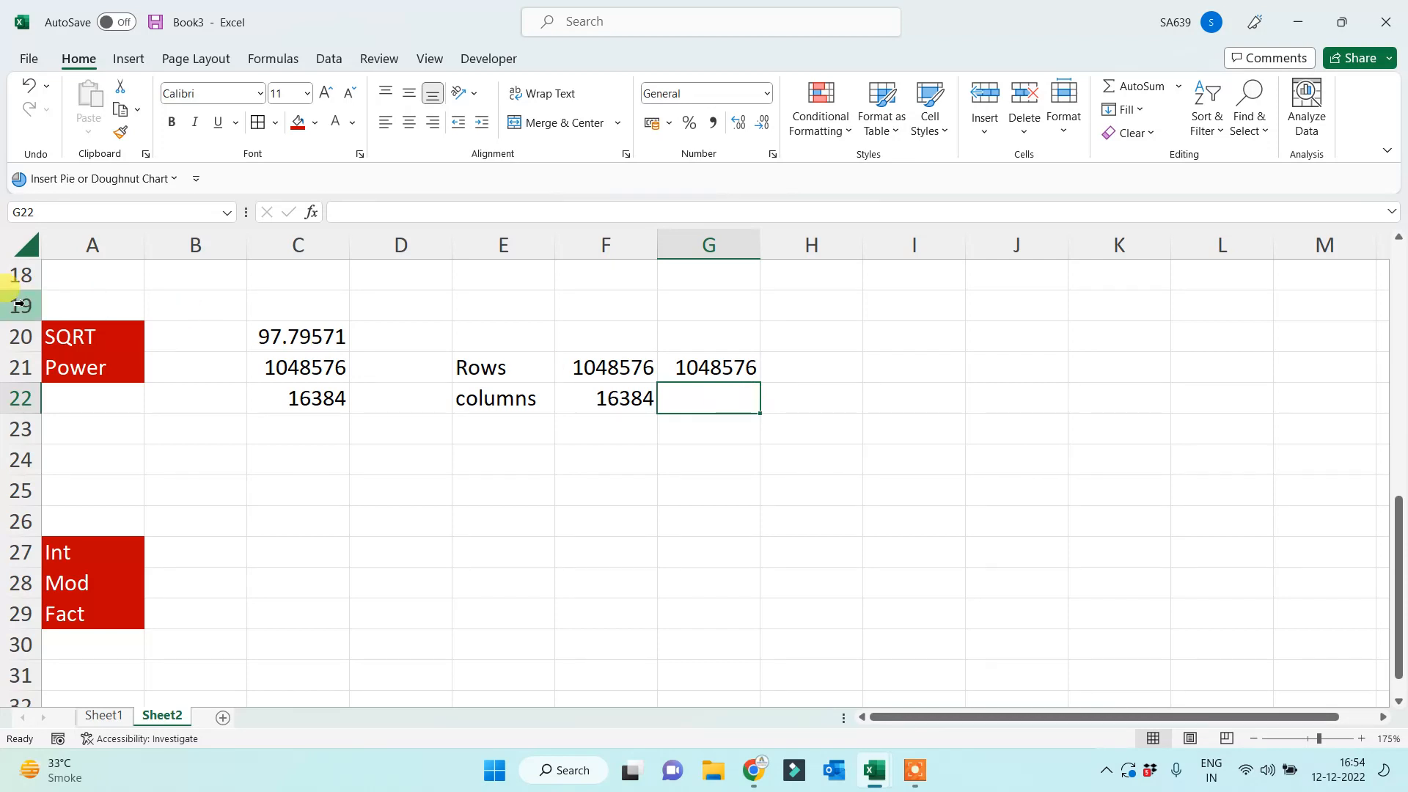
# Insert a blank row at 19, then make G23 count the blanks in row 19.
pyautogui.click(22, 305)
pyautogui.hotkey('ctrl', 'shift', '=')
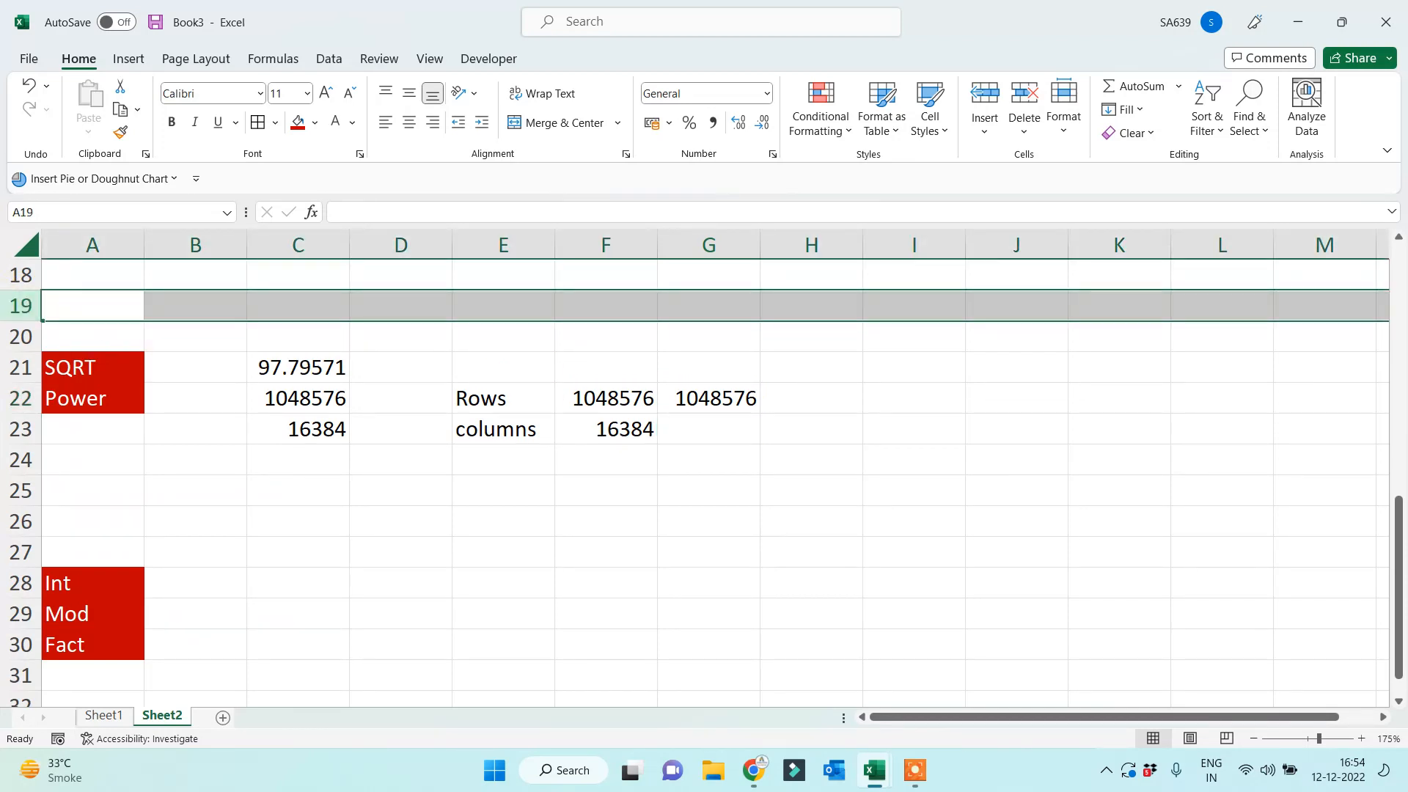
pyautogui.click(708, 433)
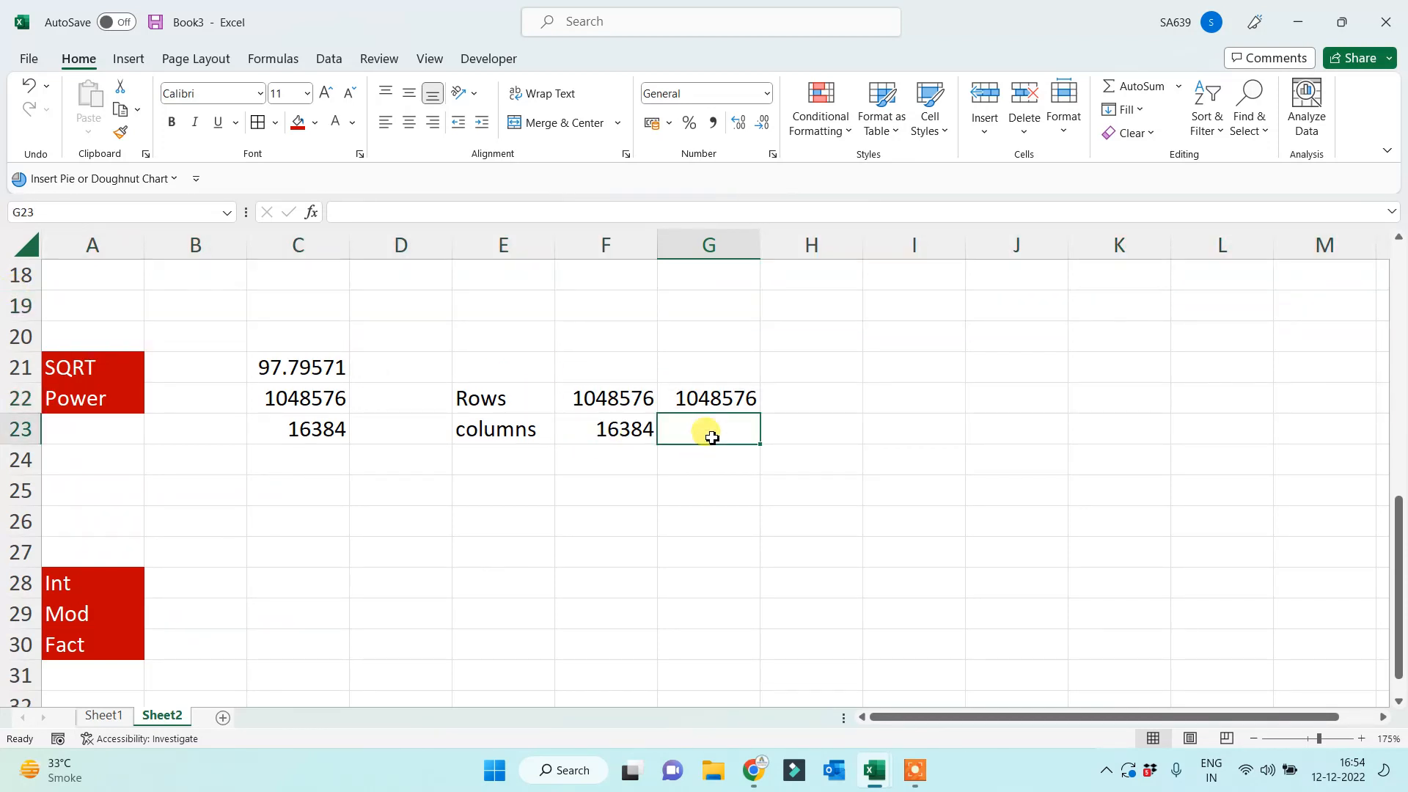
pyautogui.write('=counti')
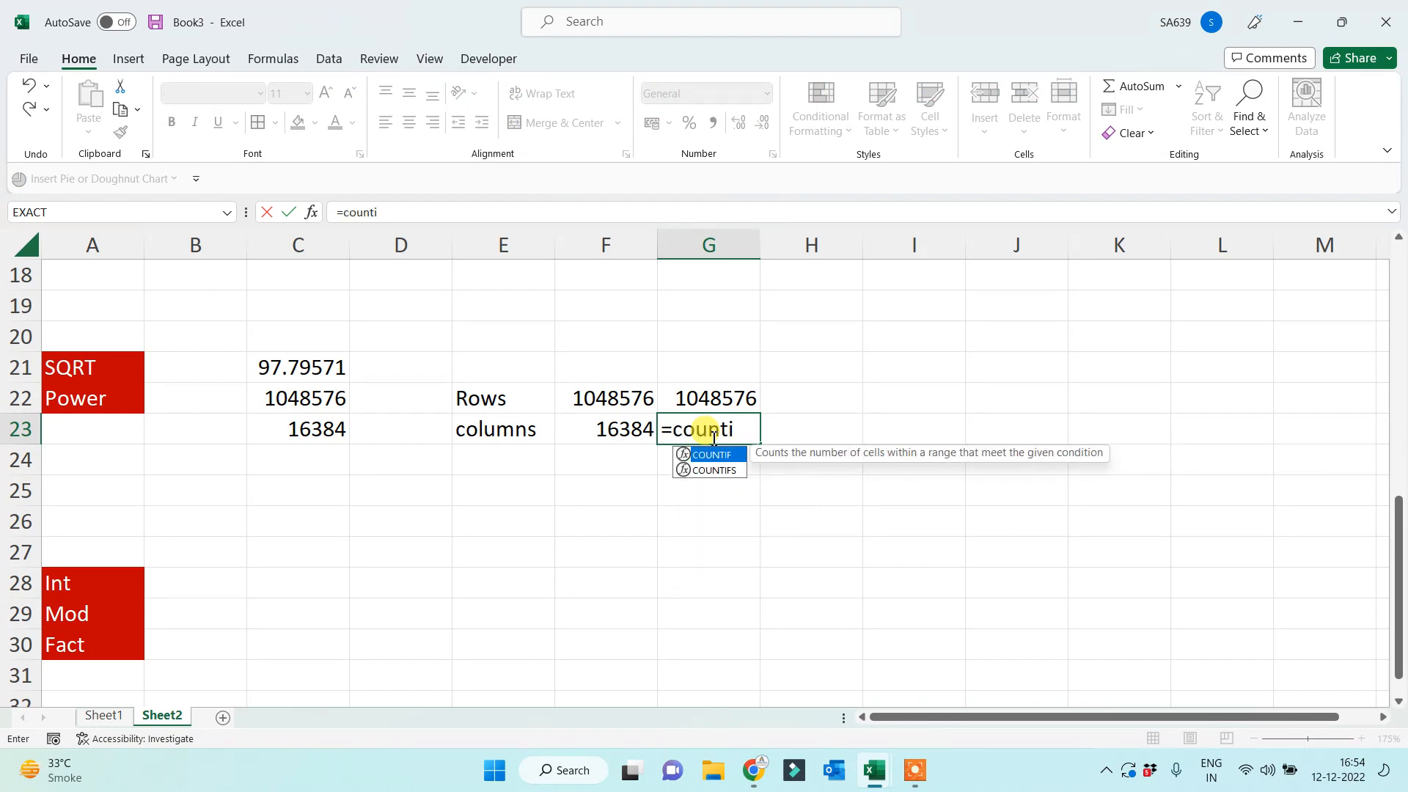
pyautogui.press('BackSpace')
pyautogui.write('b')
pyautogui.press('Tab')
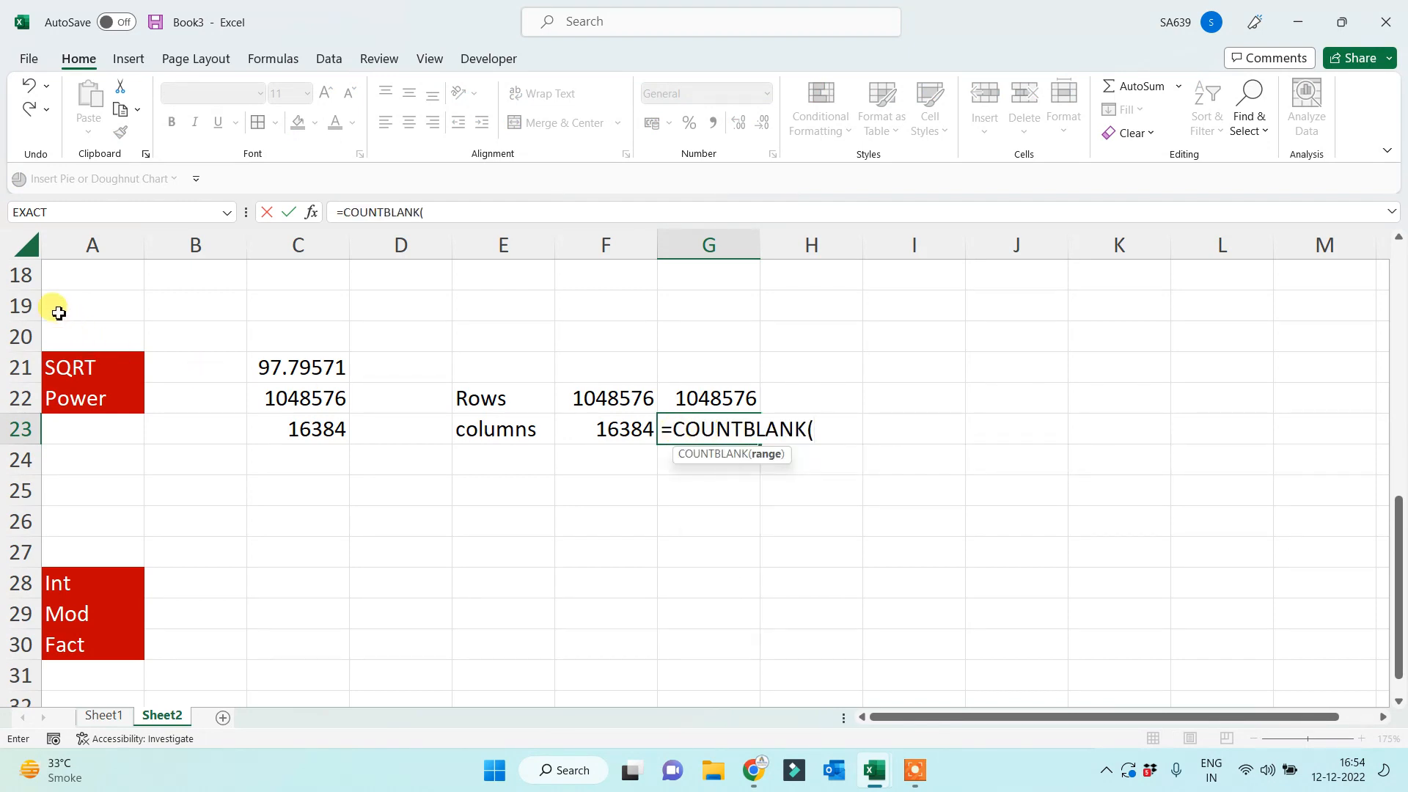
pyautogui.click(22, 305)
pyautogui.press('Return')
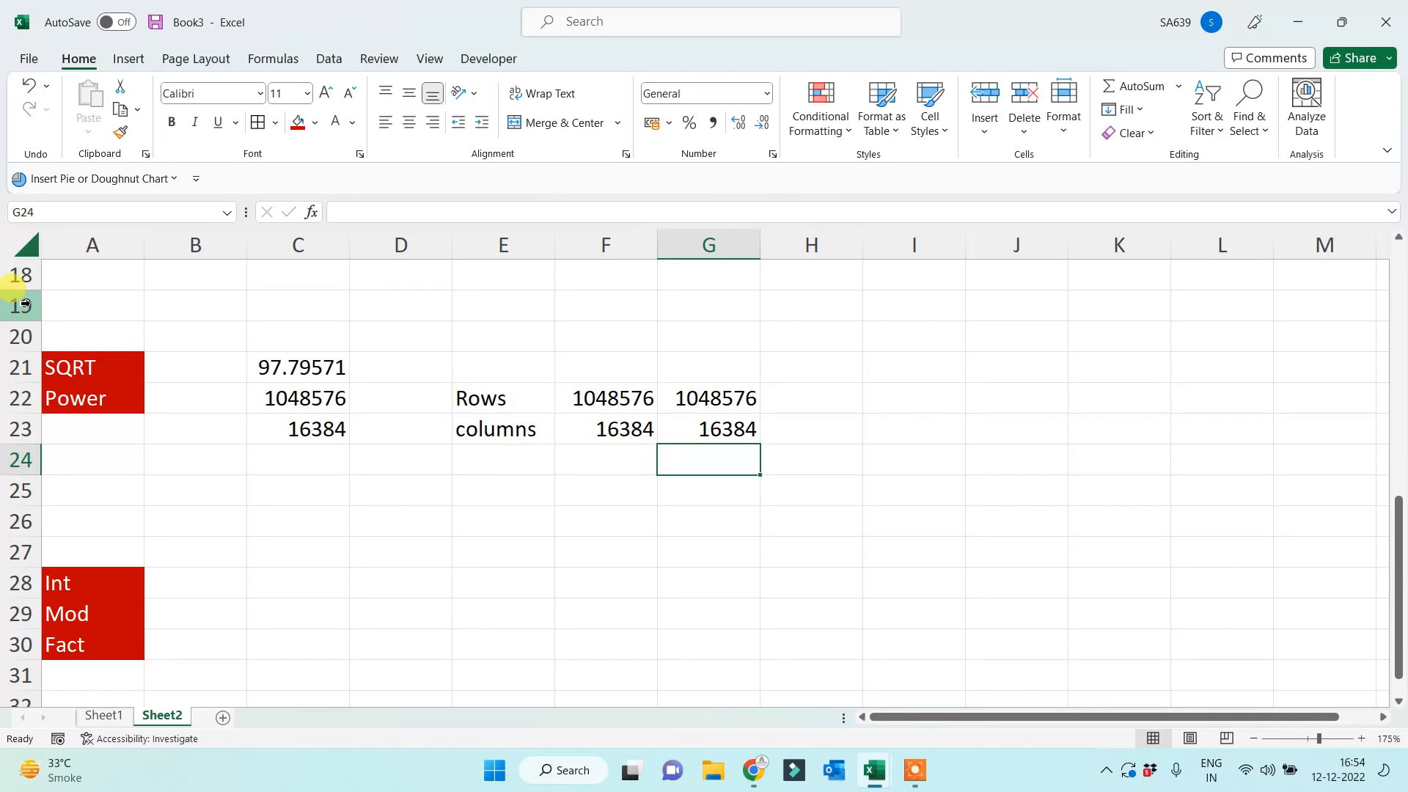
# Review the formulas in G22, F22, F23, C22 and C23.
pyautogui.press('Up')
pyautogui.press('Up')
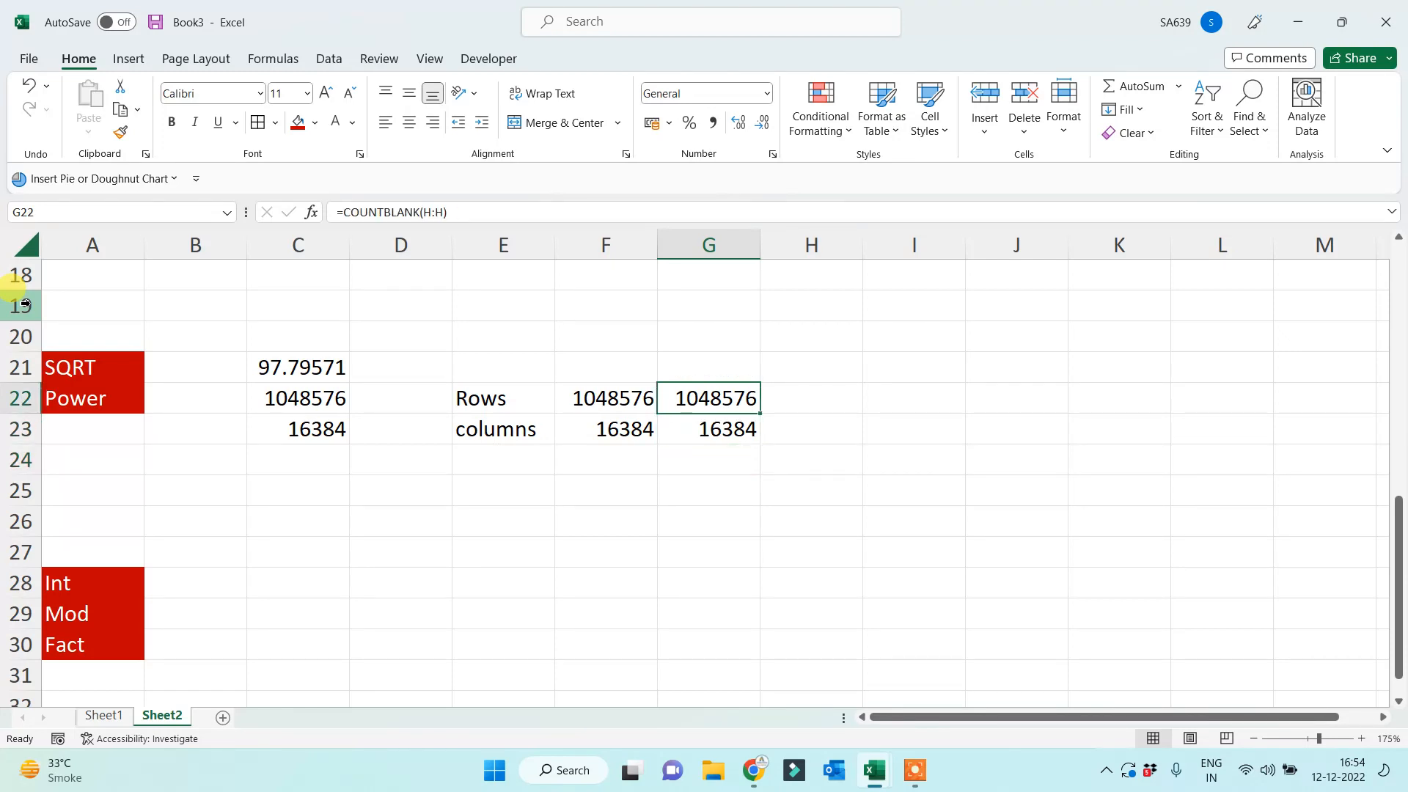
pyautogui.press('Left')
pyautogui.press('Down')
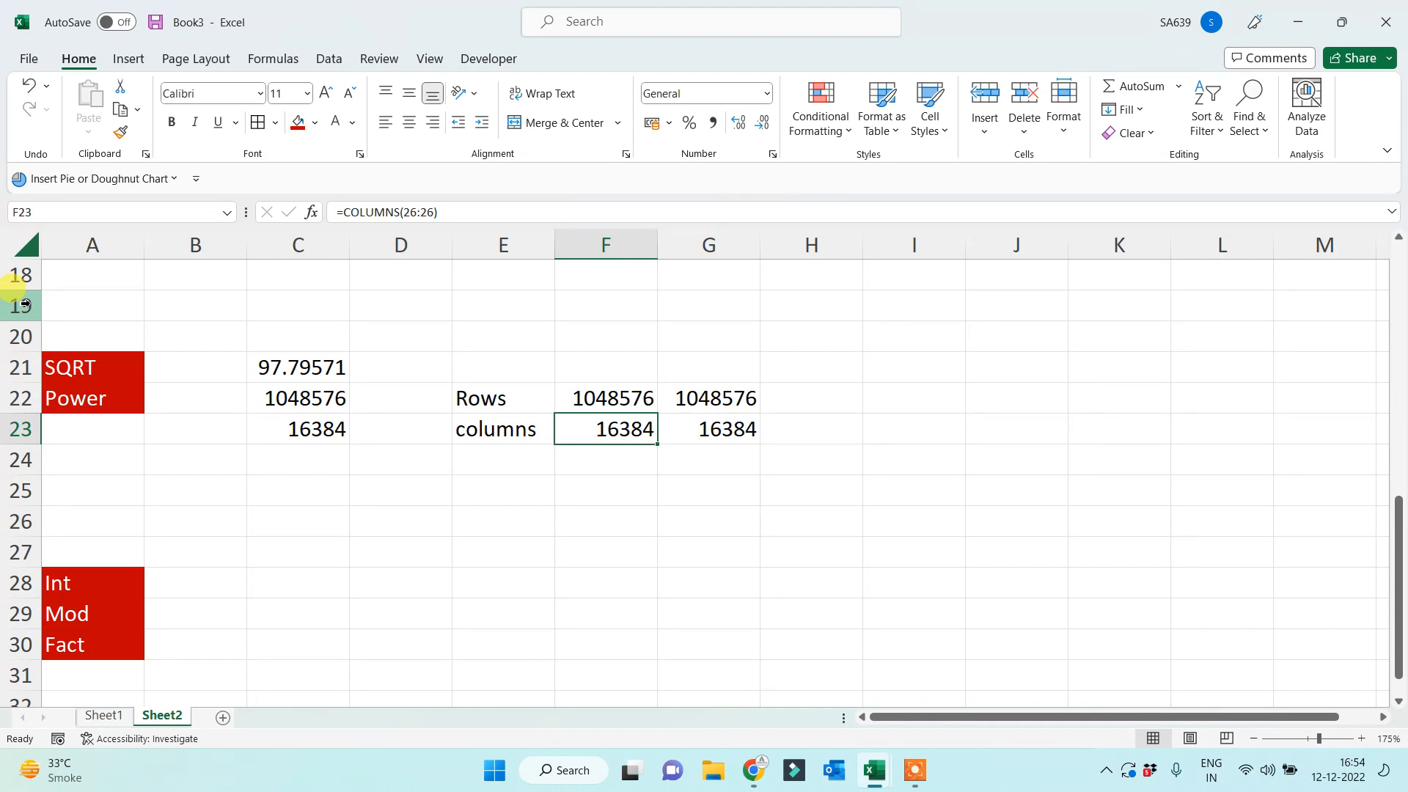
pyautogui.press('Down')
pyautogui.press('Left')
pyautogui.press('Left')
pyautogui.press('Left')
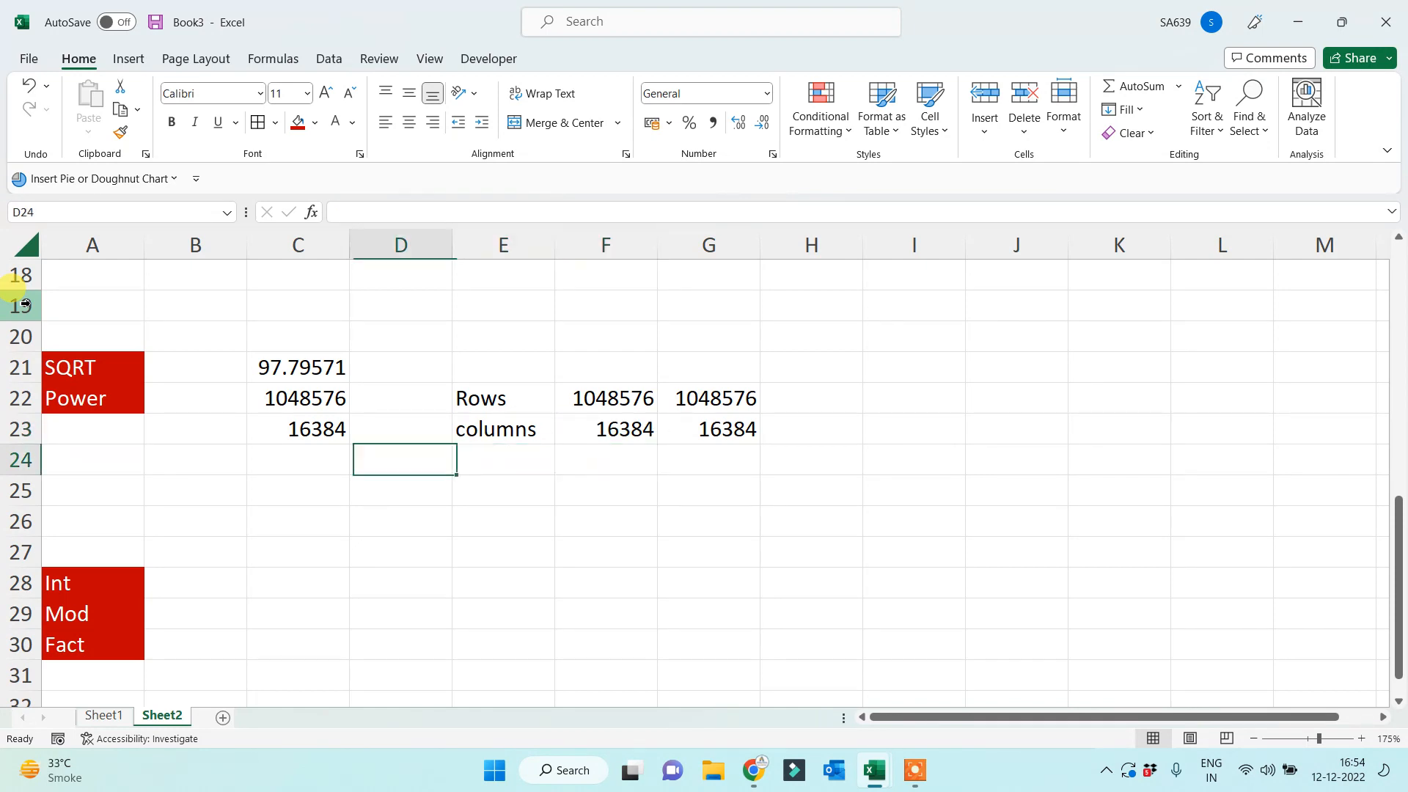
pyautogui.press('Up')
pyautogui.press('Up')
pyautogui.press('Down')
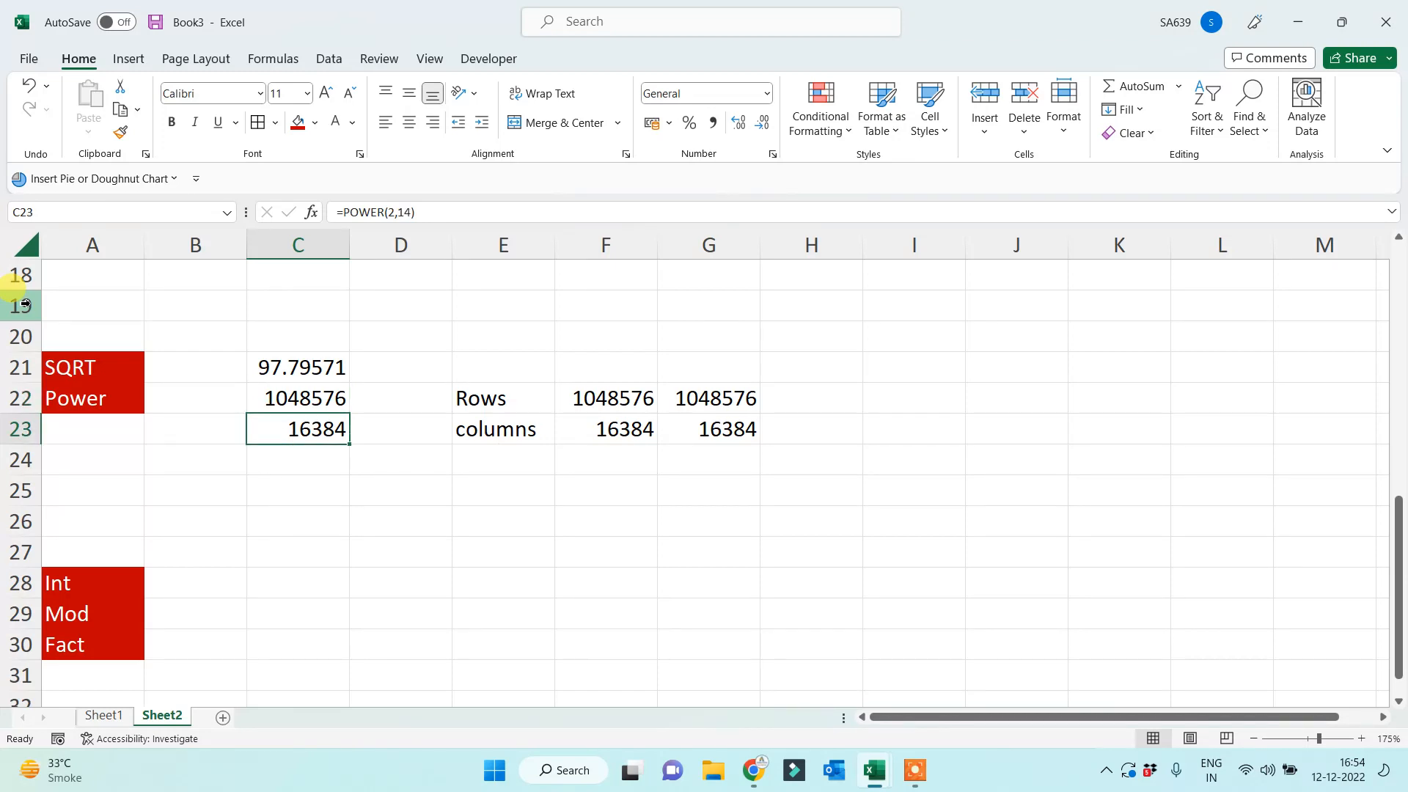
pyautogui.press('Down')
pyautogui.press('Down')
# Enter =COLUMN() in the last cell XFD1048576 to show 16384, then return to the data.
pyautogui.hotkey('ctrl', 'Down')
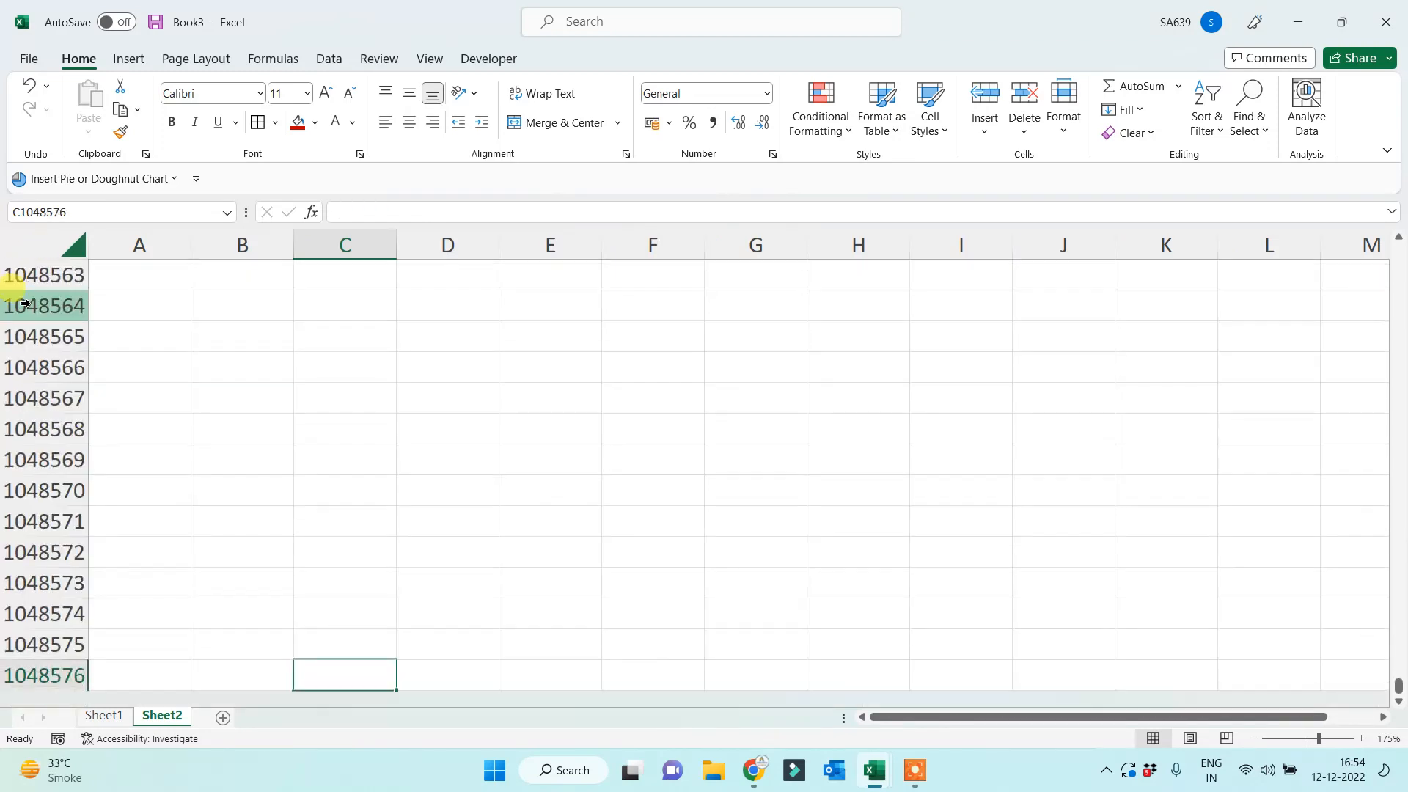
pyautogui.hotkey('ctrl', 'Right')
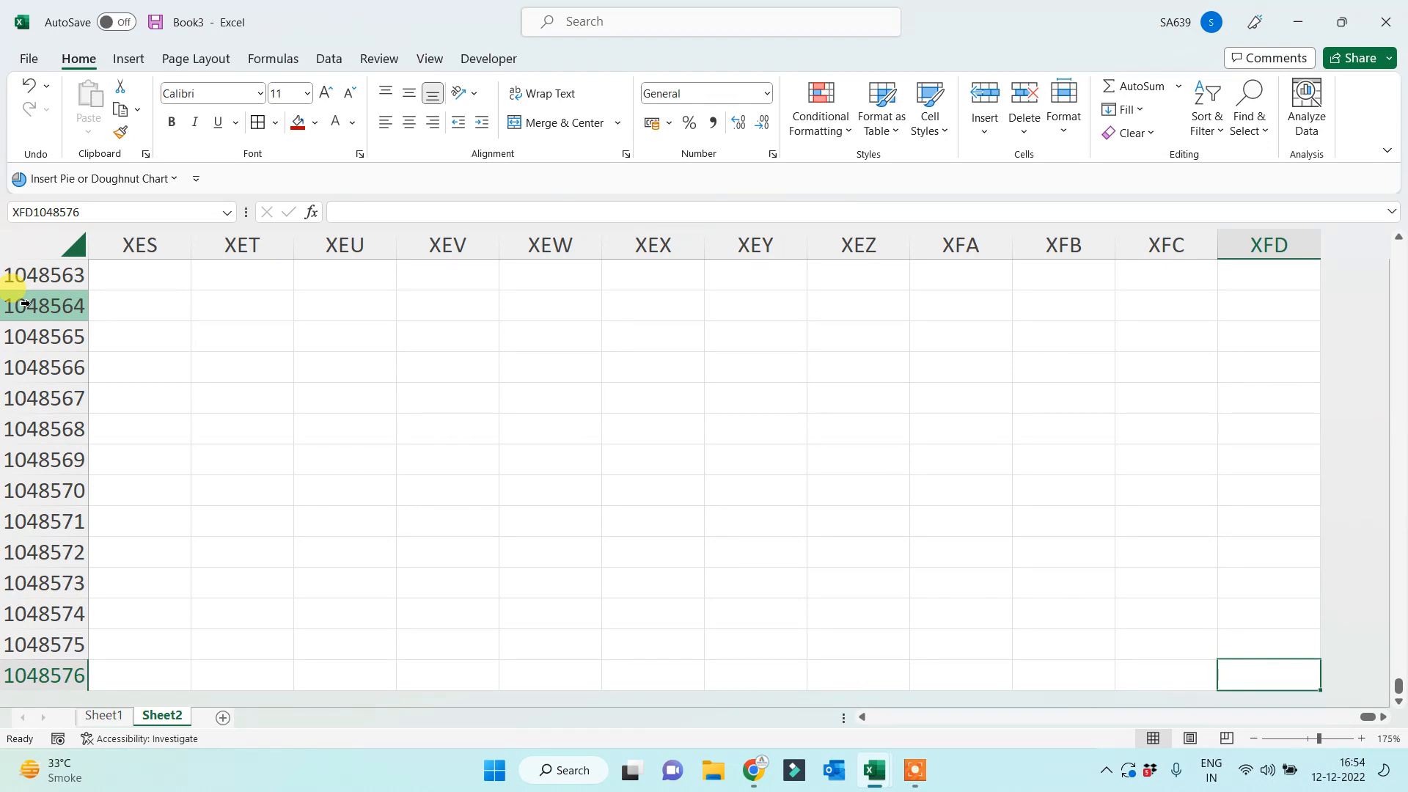
pyautogui.write('=colu')
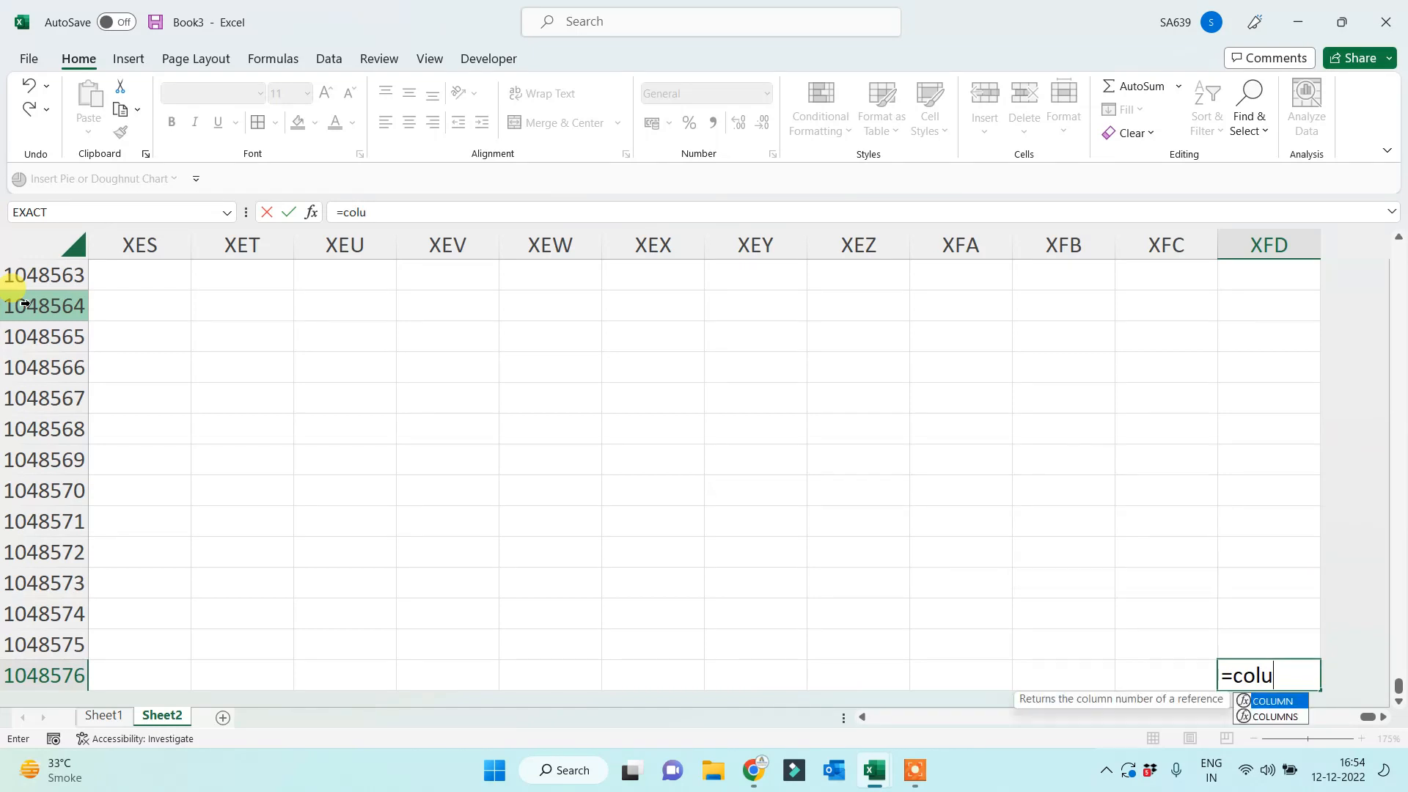
pyautogui.write('mn()')
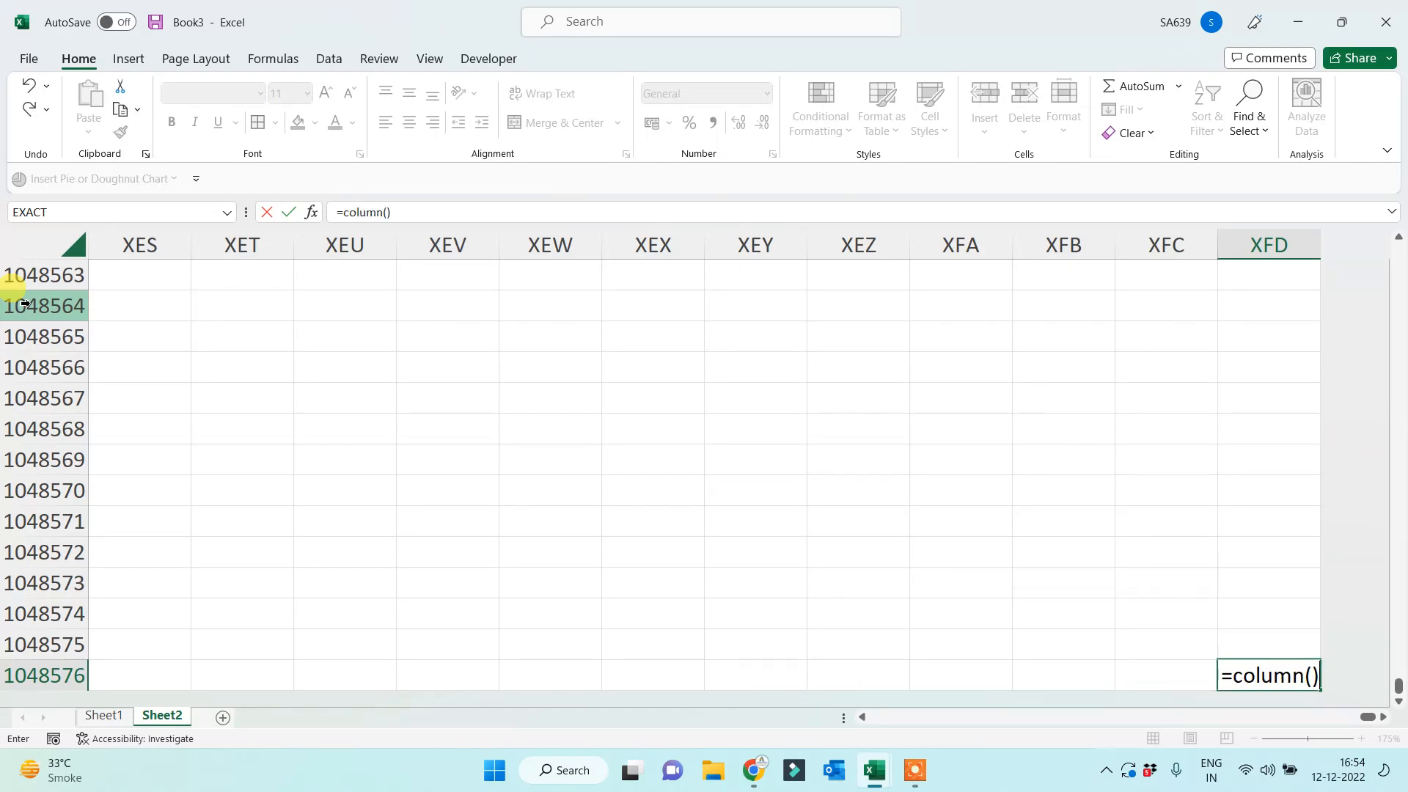
pyautogui.press('Return')
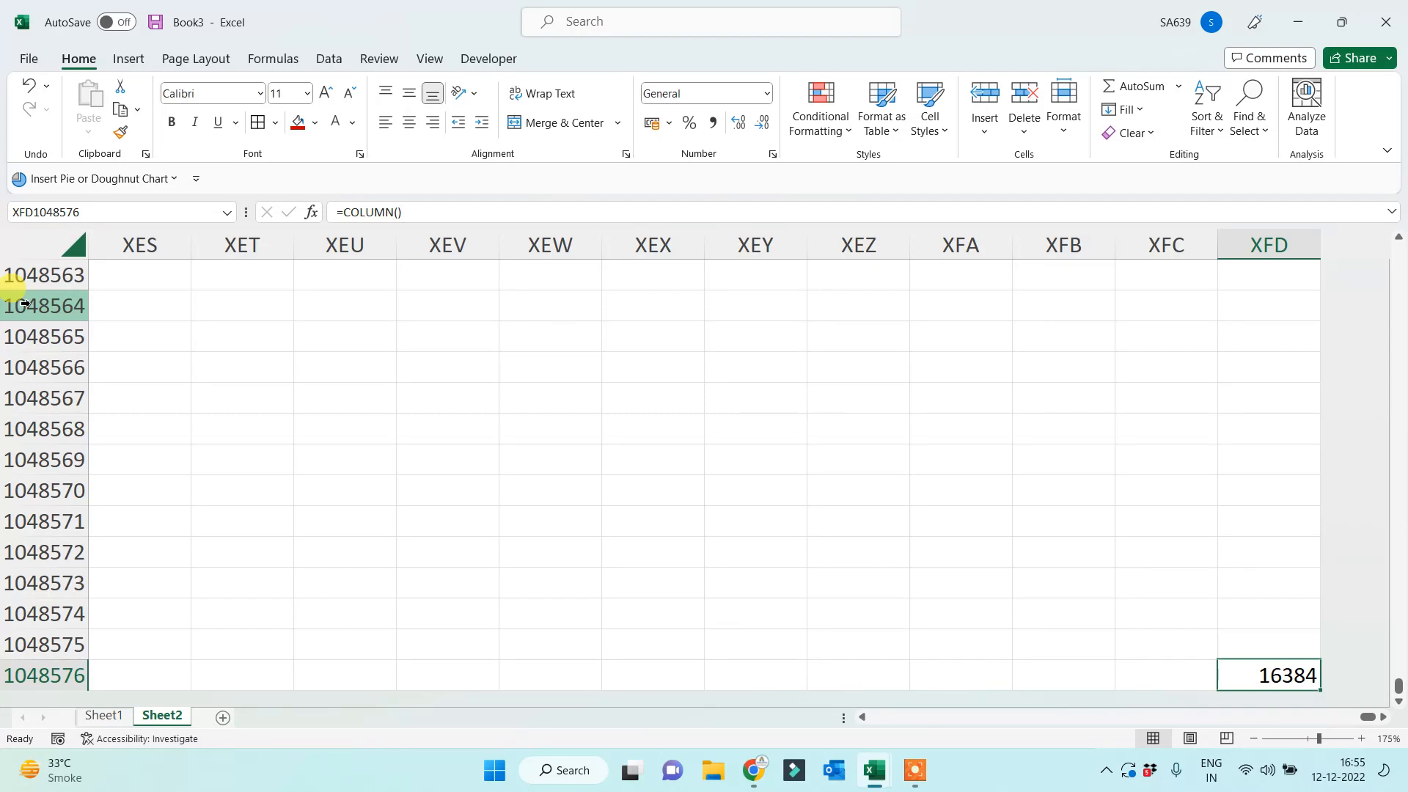
pyautogui.press('Left')
pyautogui.press('Left')
pyautogui.press('Left')
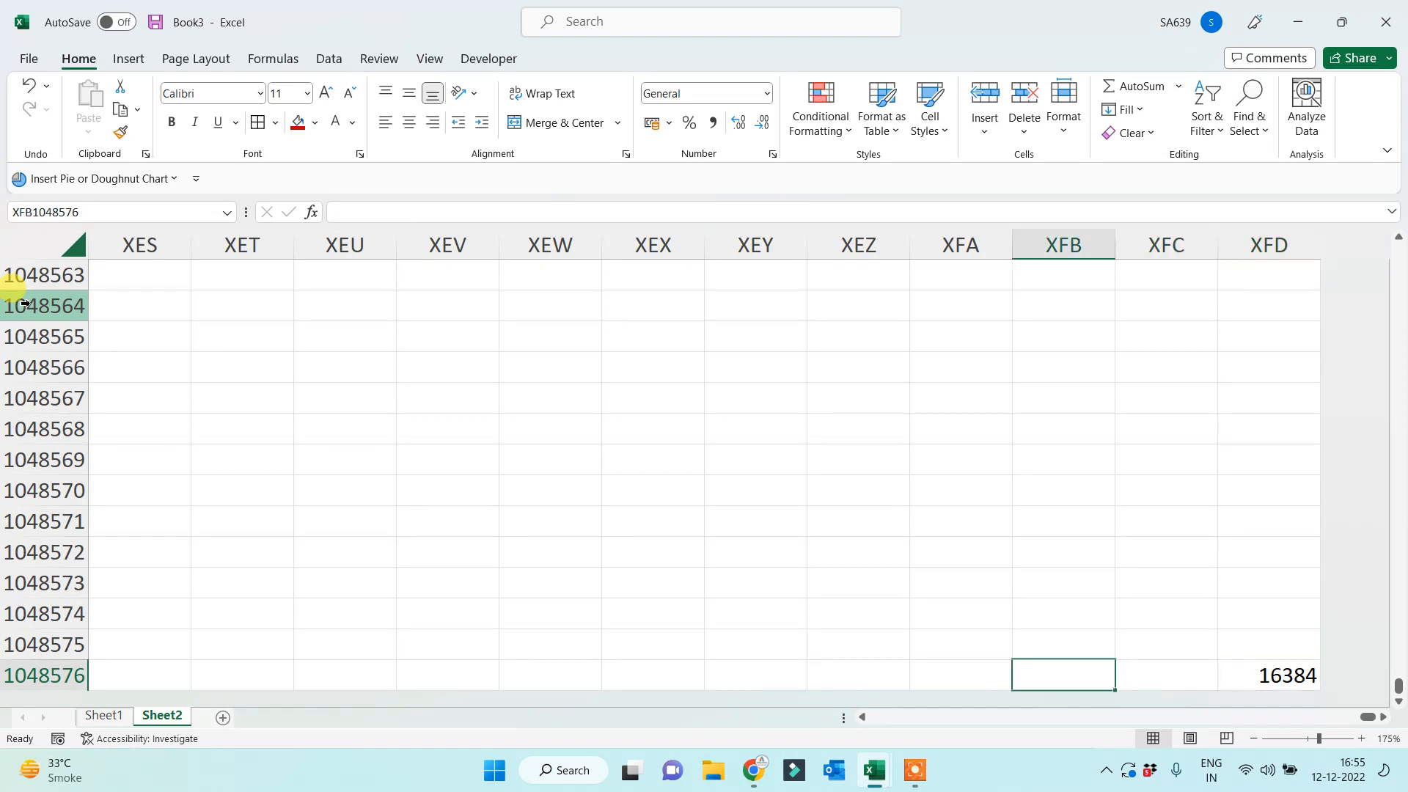
pyautogui.hotkey('ctrl', 'Left')
pyautogui.hotkey('ctrl', 'Up')
pyautogui.hotkey('ctrl', 'Up')
pyautogui.hotkey('ctrl', 'Up')
pyautogui.hotkey('ctrl', 'Up')
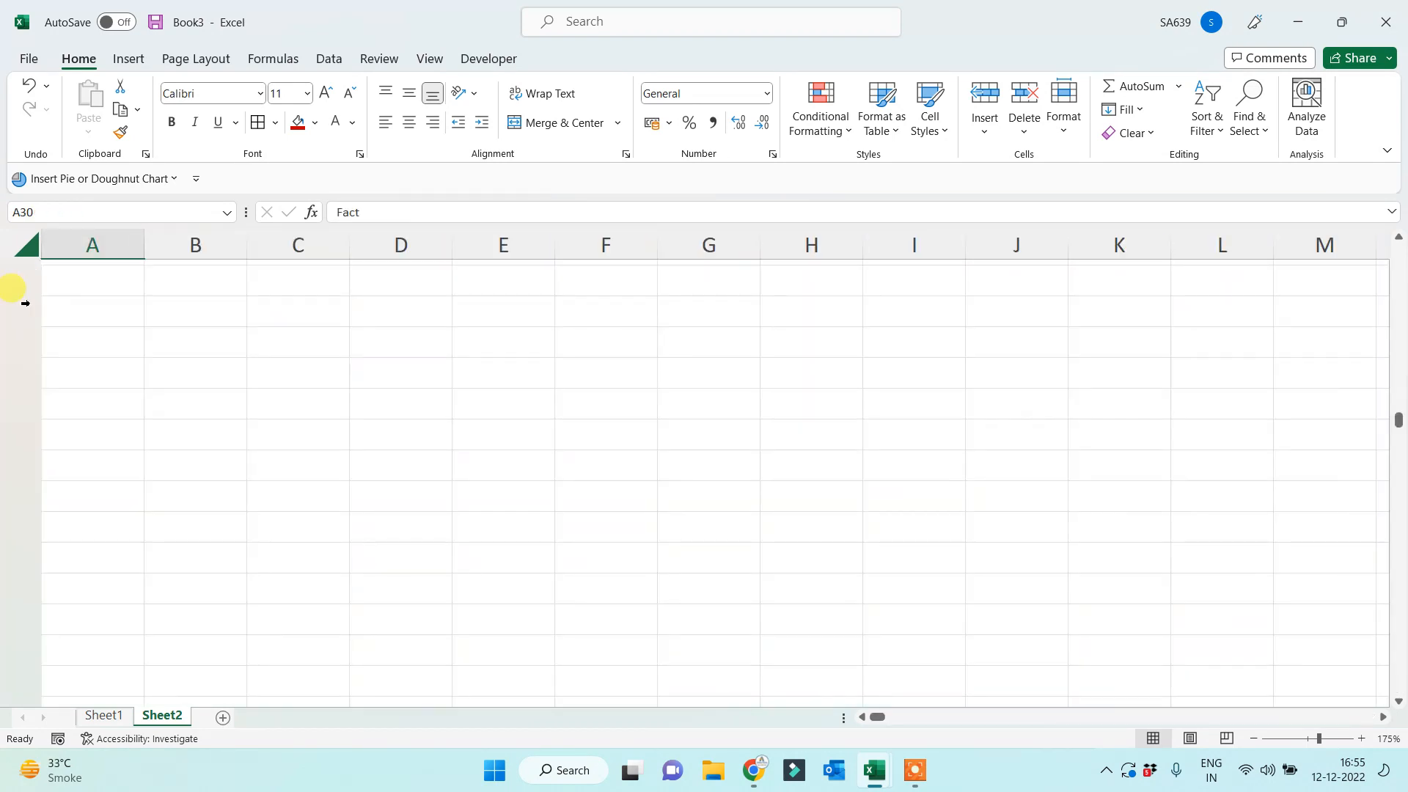
# Review the SQRT and Power labels and the ROWS formula in row 22.
pyautogui.press('Down')
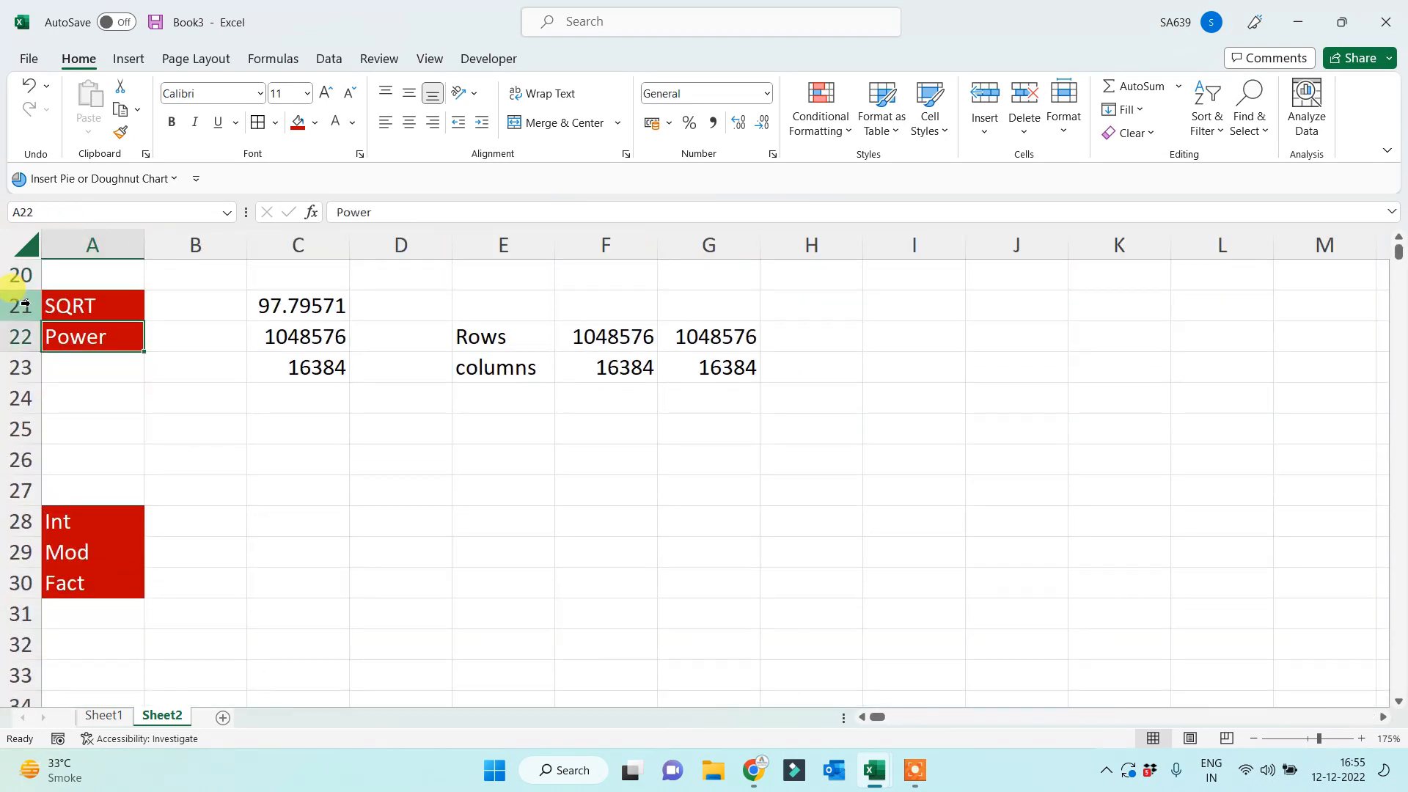
pyautogui.press('Down')
pyautogui.press('Down')
pyautogui.press('Up')
pyautogui.press('Up')
pyautogui.press('Right')
pyautogui.press('Right')
pyautogui.press('Right')
pyautogui.press('Right')
pyautogui.press('Right')
pyautogui.press('Right')
pyautogui.press('Left')
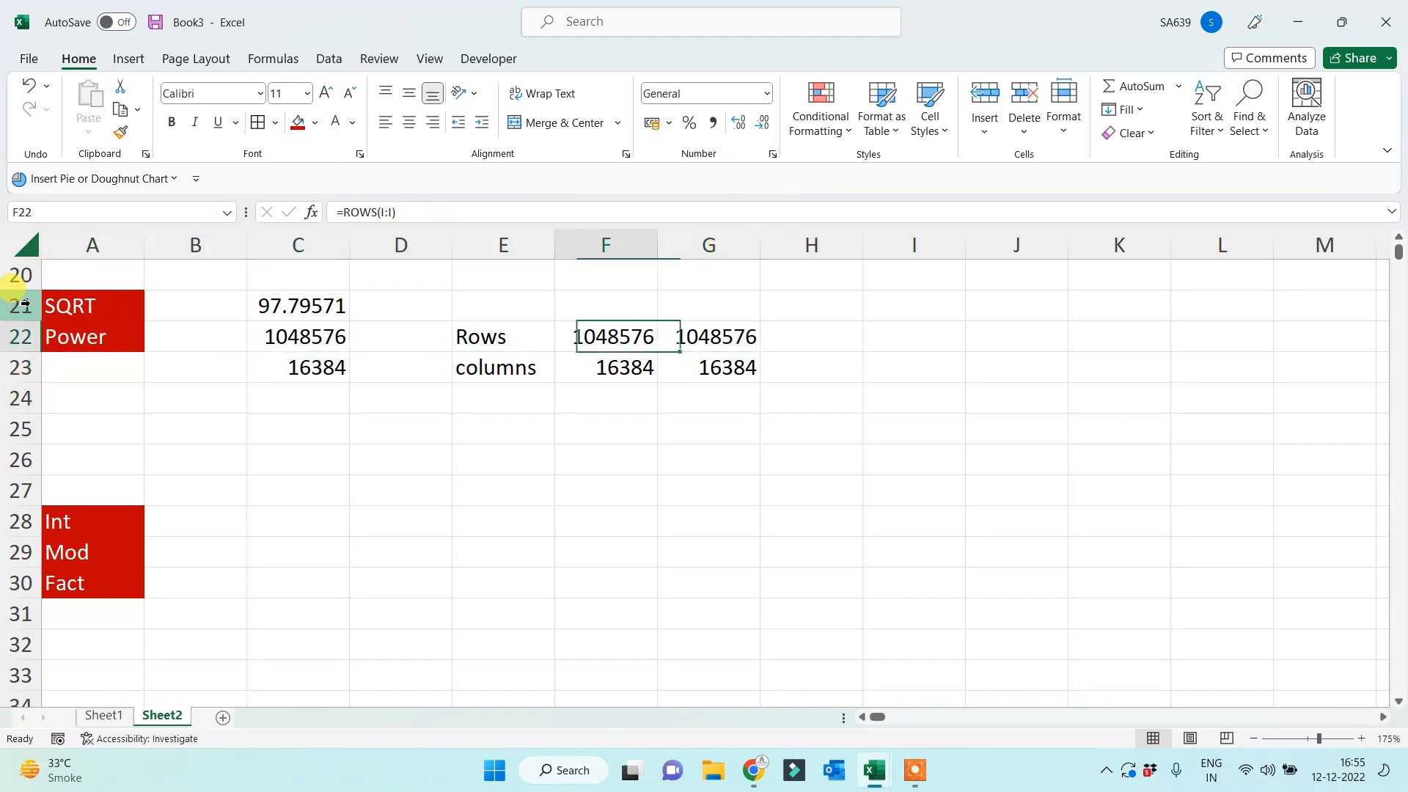
pyautogui.press('Left')
pyautogui.press('Left')
pyautogui.press('Left')
pyautogui.press('Left')
pyautogui.press('Down')
pyautogui.press('Down')
pyautogui.press('Down')
pyautogui.press('Down')
pyautogui.press('Down')
pyautogui.press('Down')
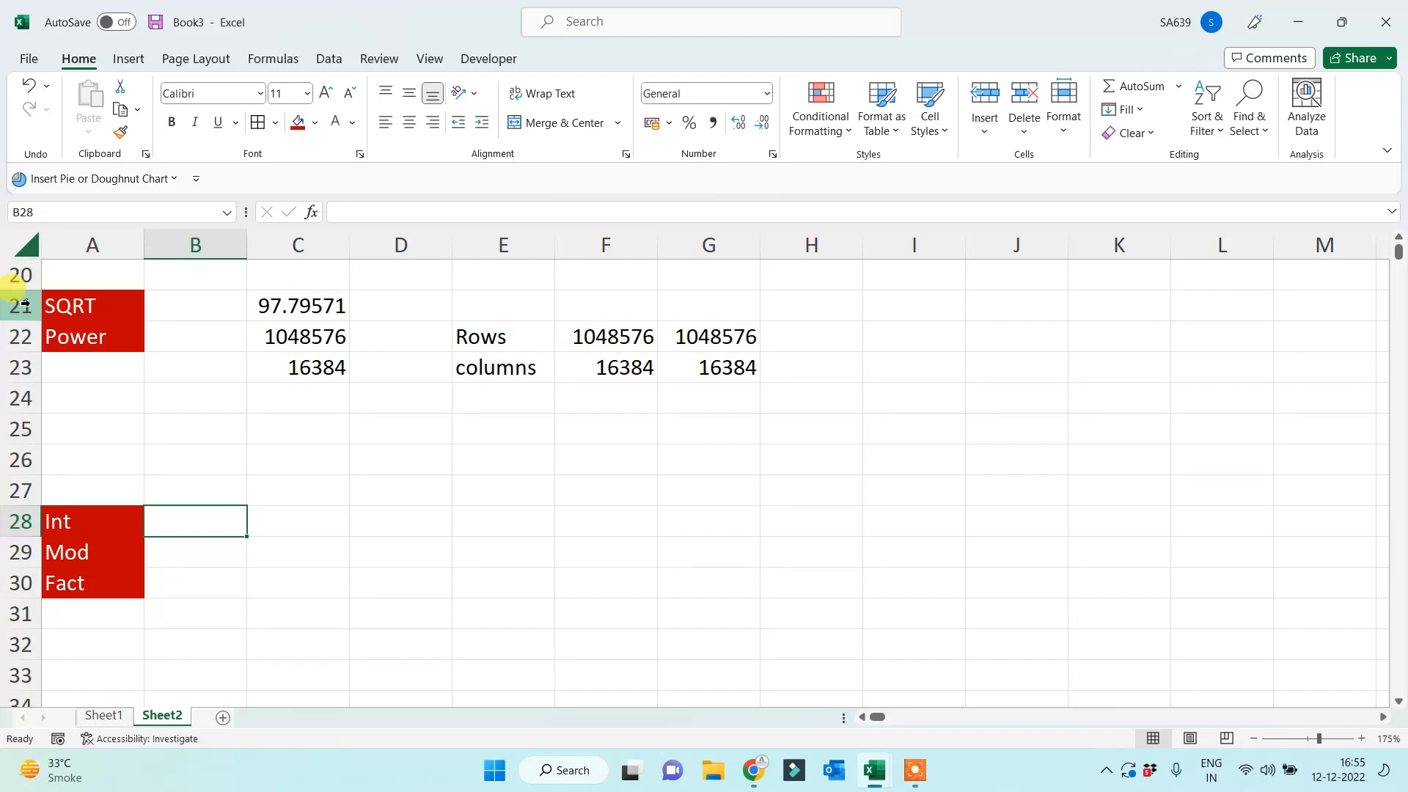
# Enter 10.6565, 12.366 and 56.9859 in E28:E30, correcting the typing slips.
pyautogui.click(515, 531)
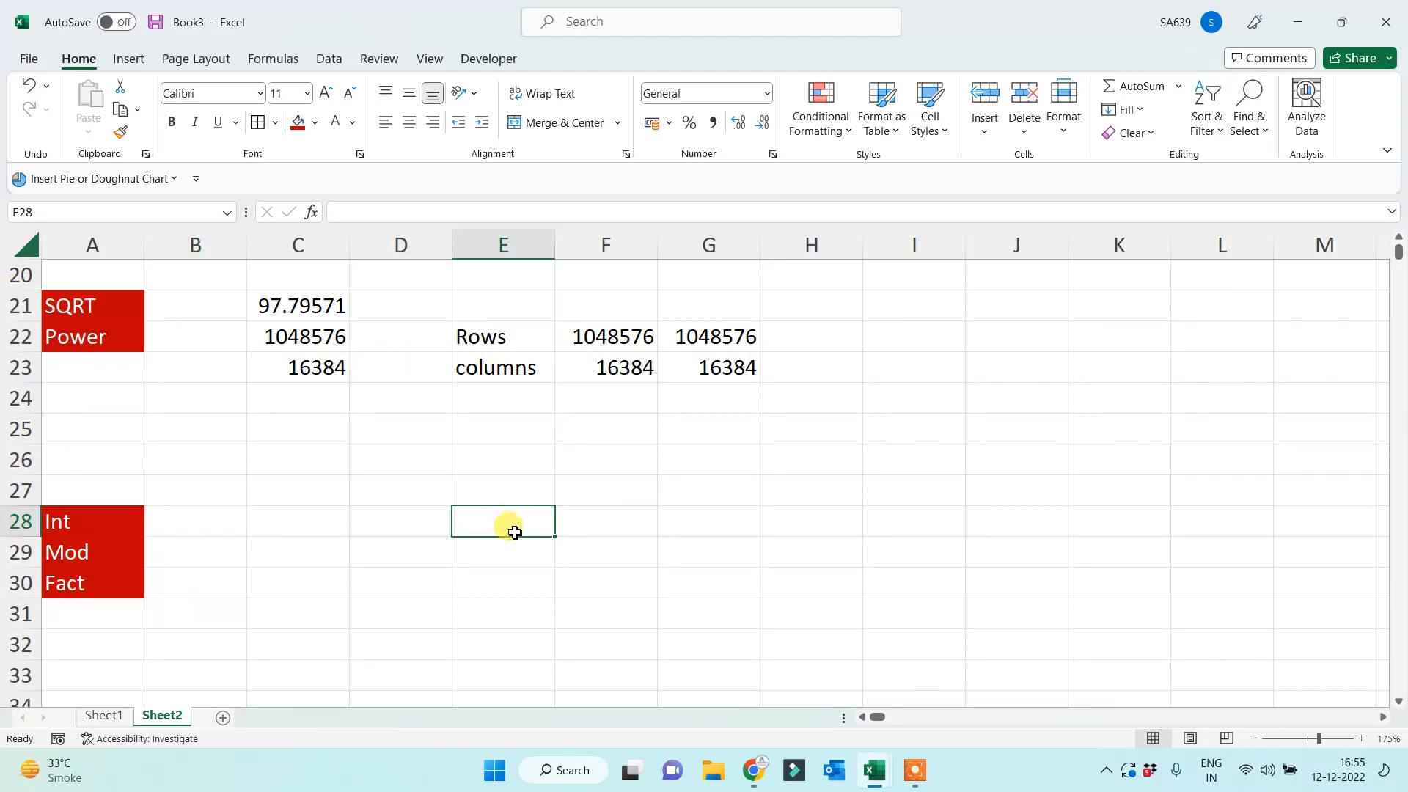
pyautogui.write('10.6565')
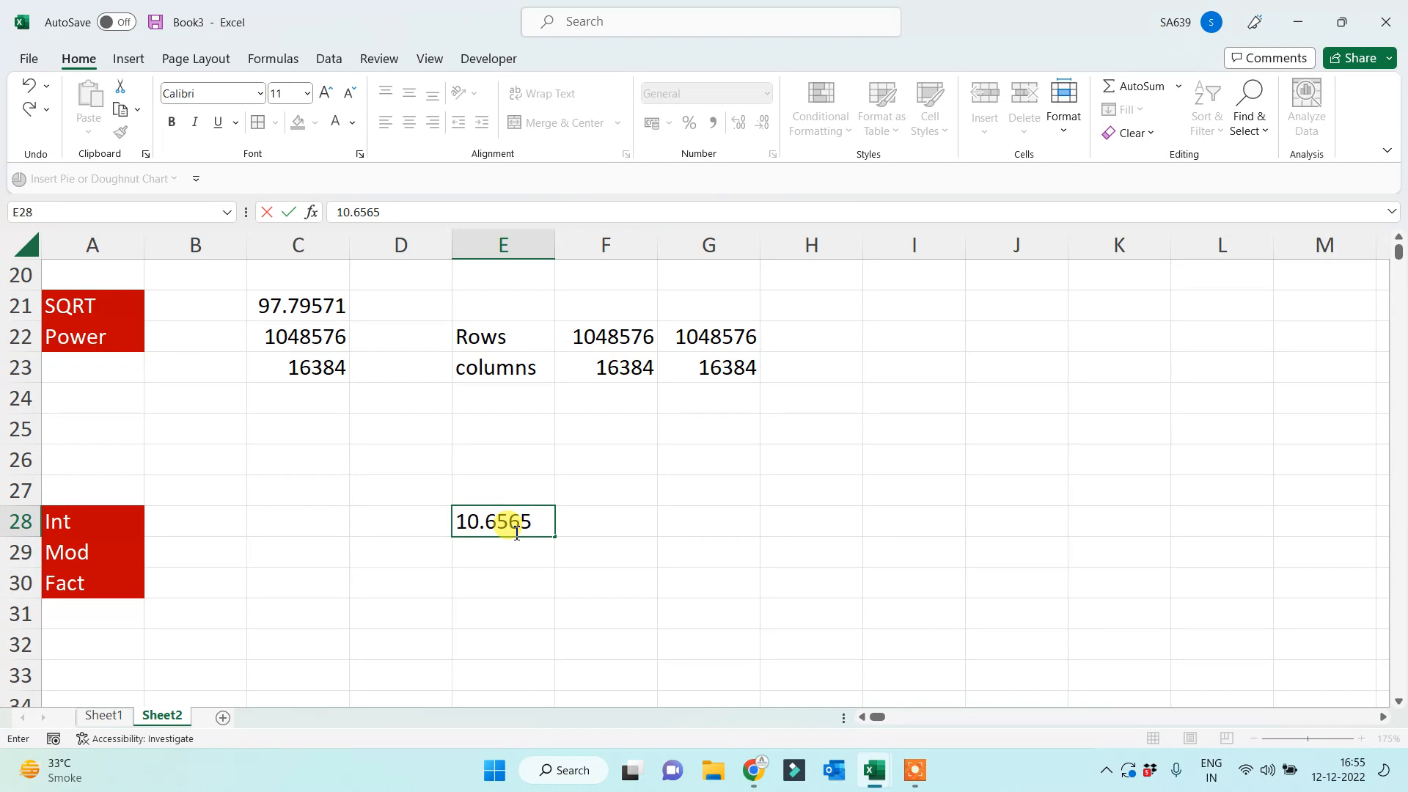
pyautogui.press('Return')
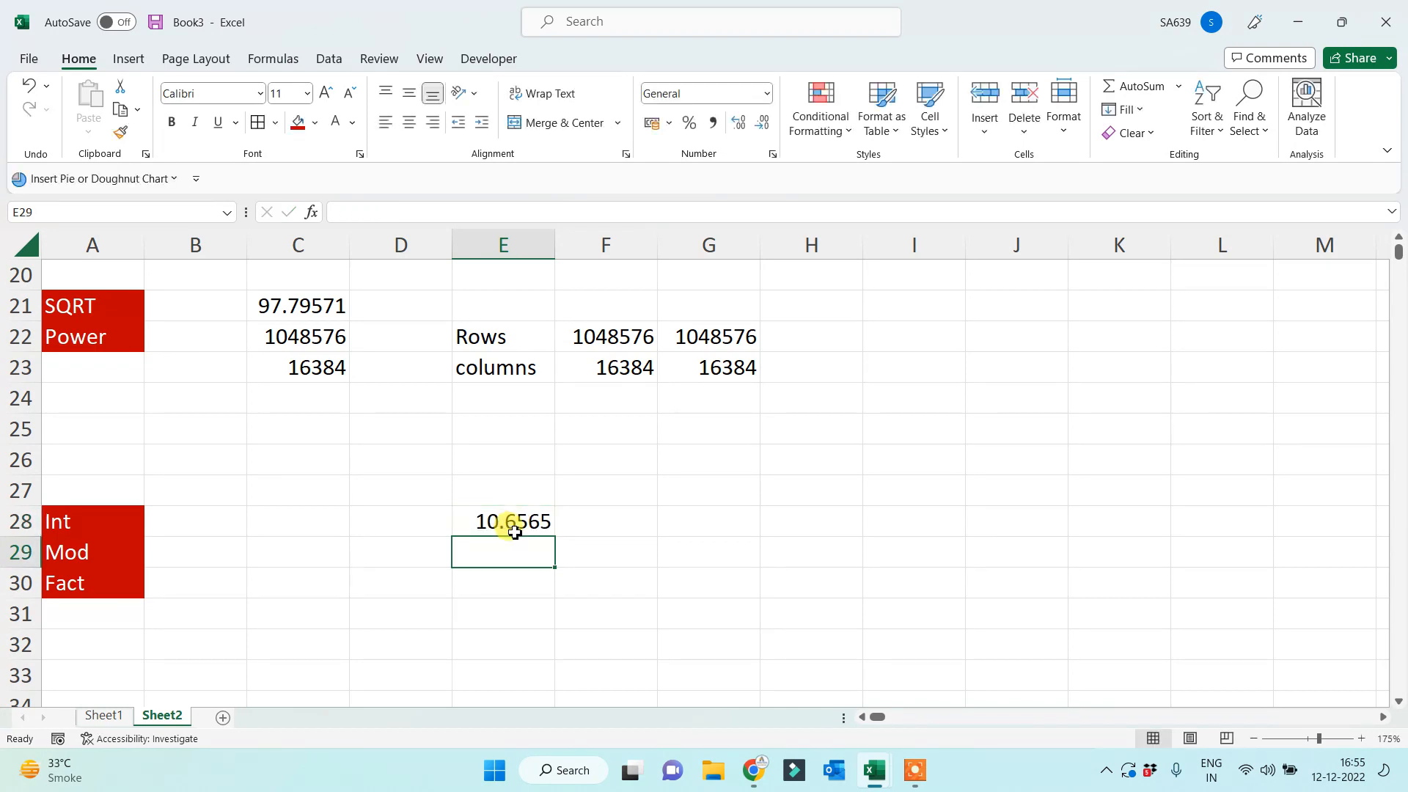
pyautogui.write('12')
pyautogui.press('Return')
pyautogui.write('.6956')
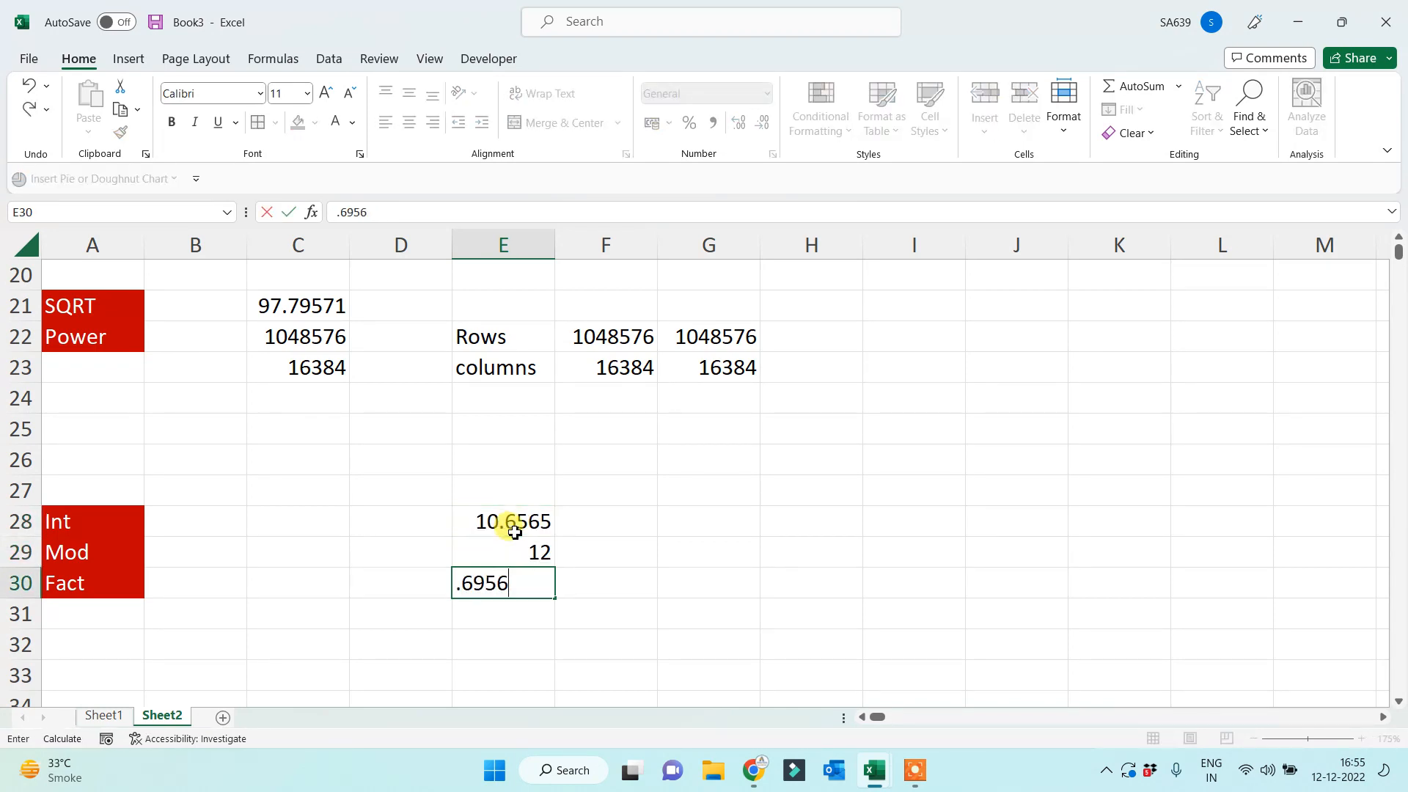
pyautogui.press('Up')
pyautogui.write('12.')
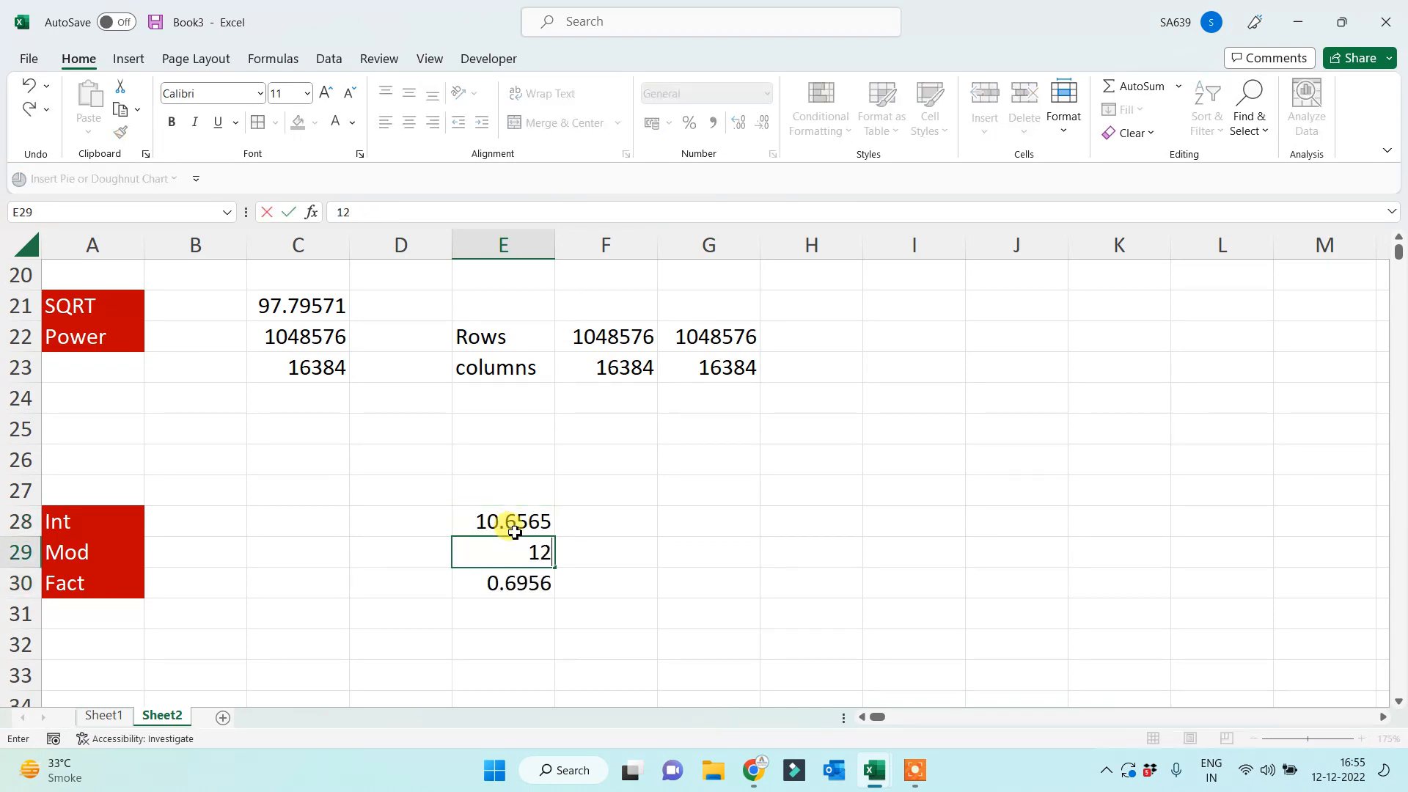
pyautogui.write('366')
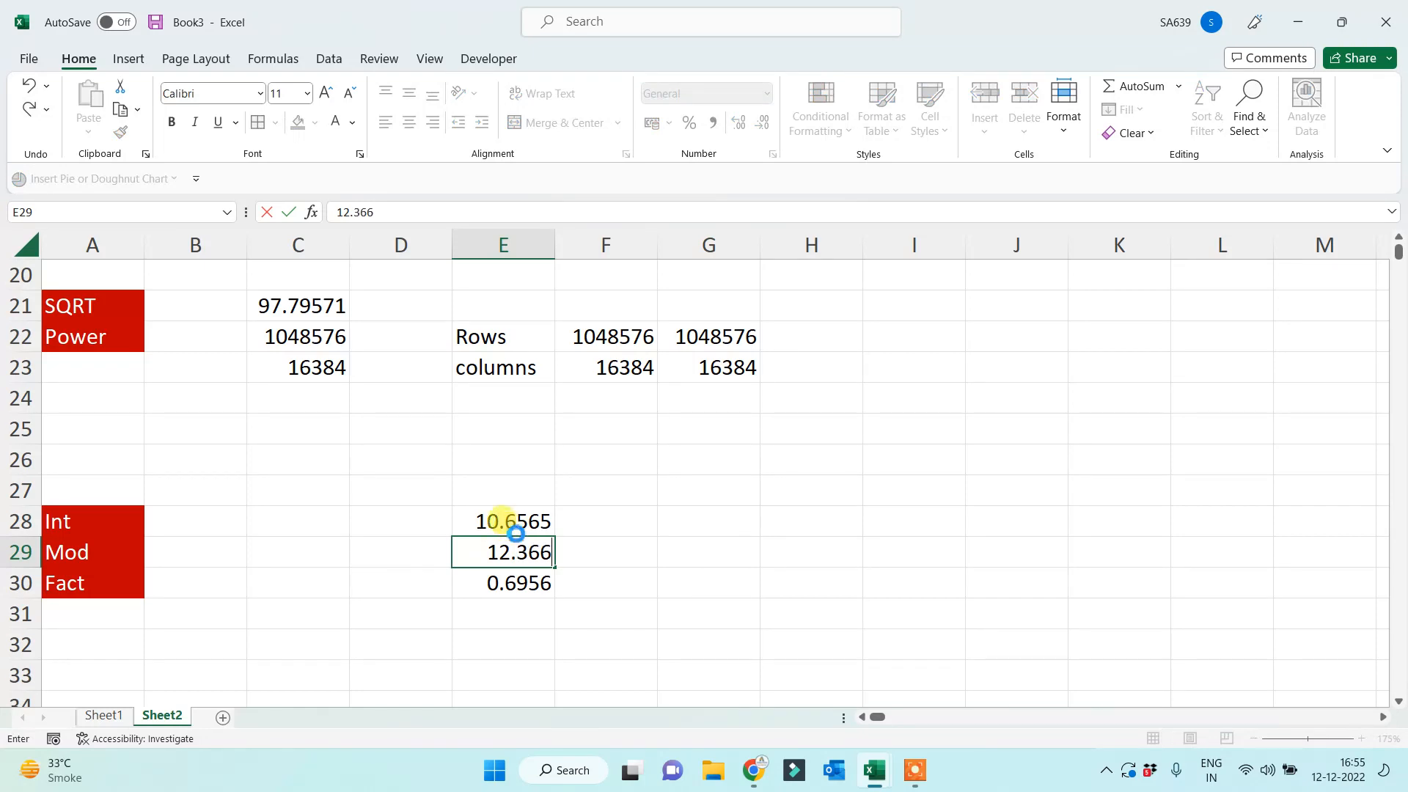
pyautogui.press('Return')
pyautogui.write('0')
pyautogui.press('BackSpace')
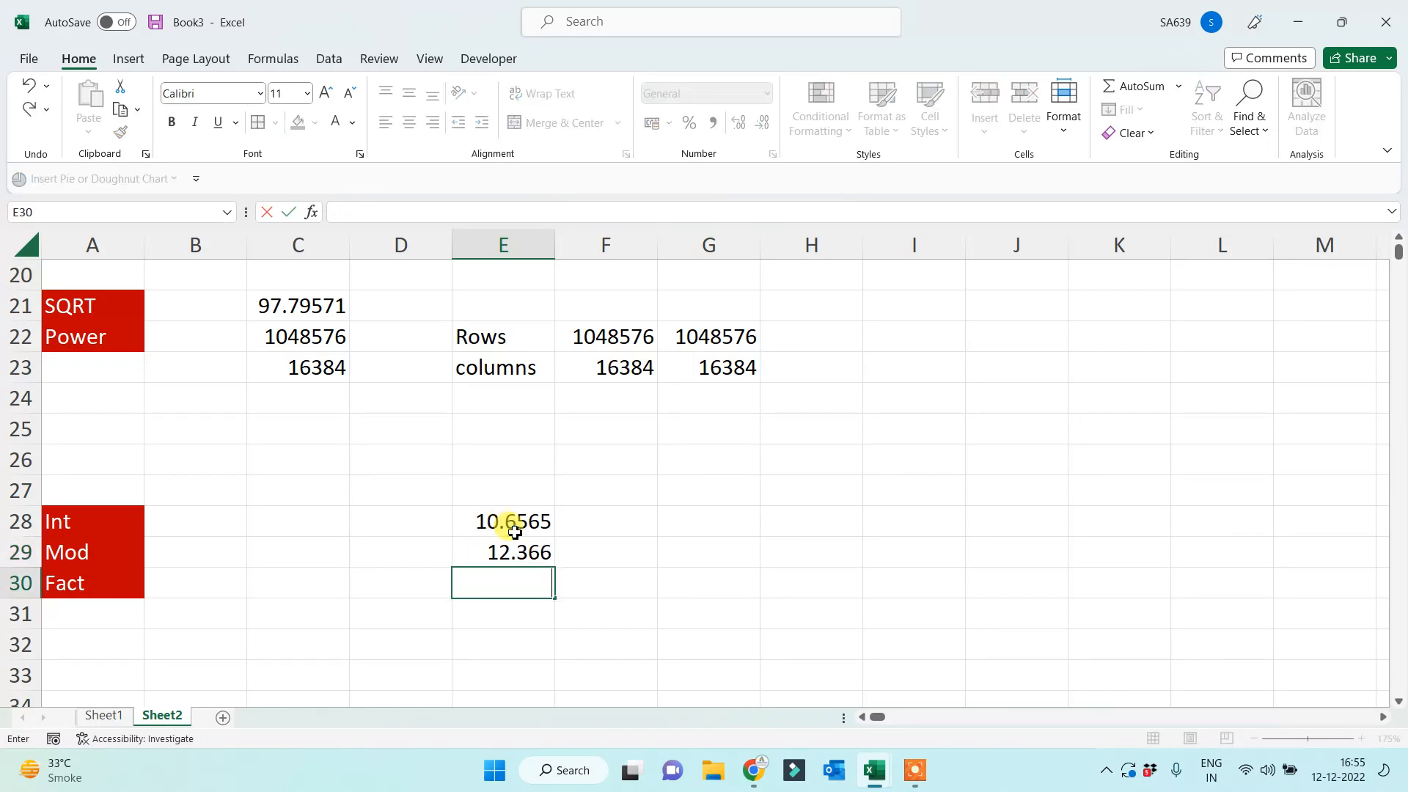
pyautogui.write('56.9859')
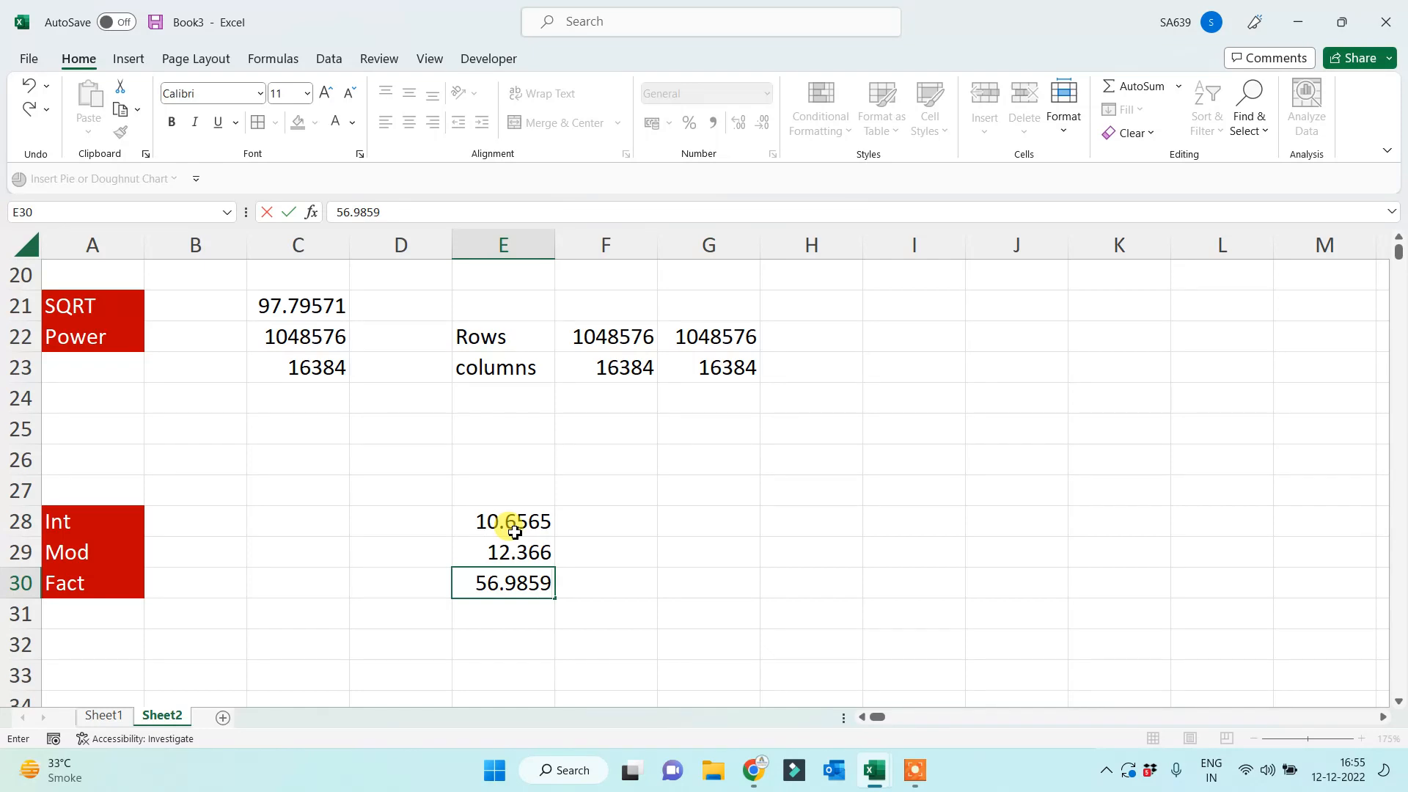
pyautogui.press('Return')
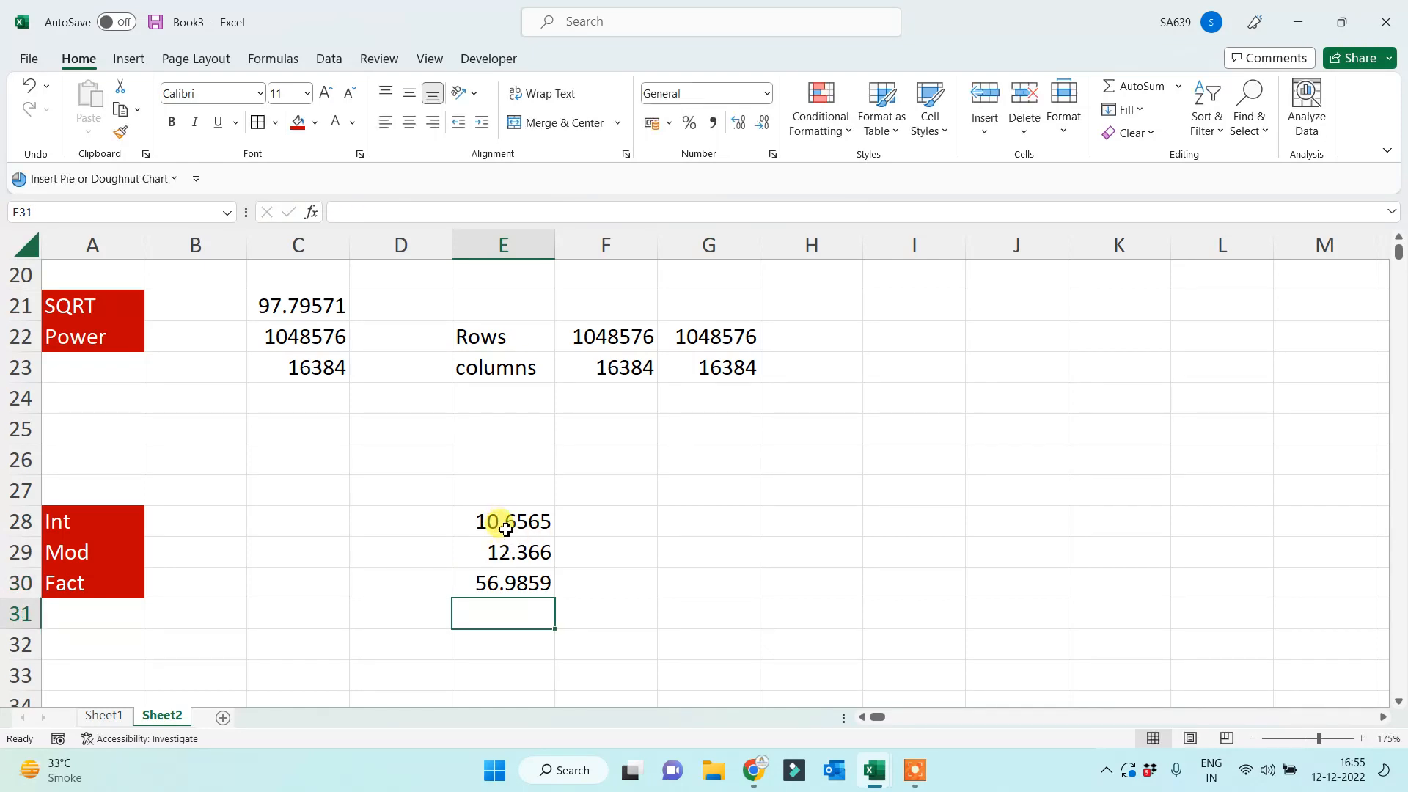
pyautogui.click(664, 572)
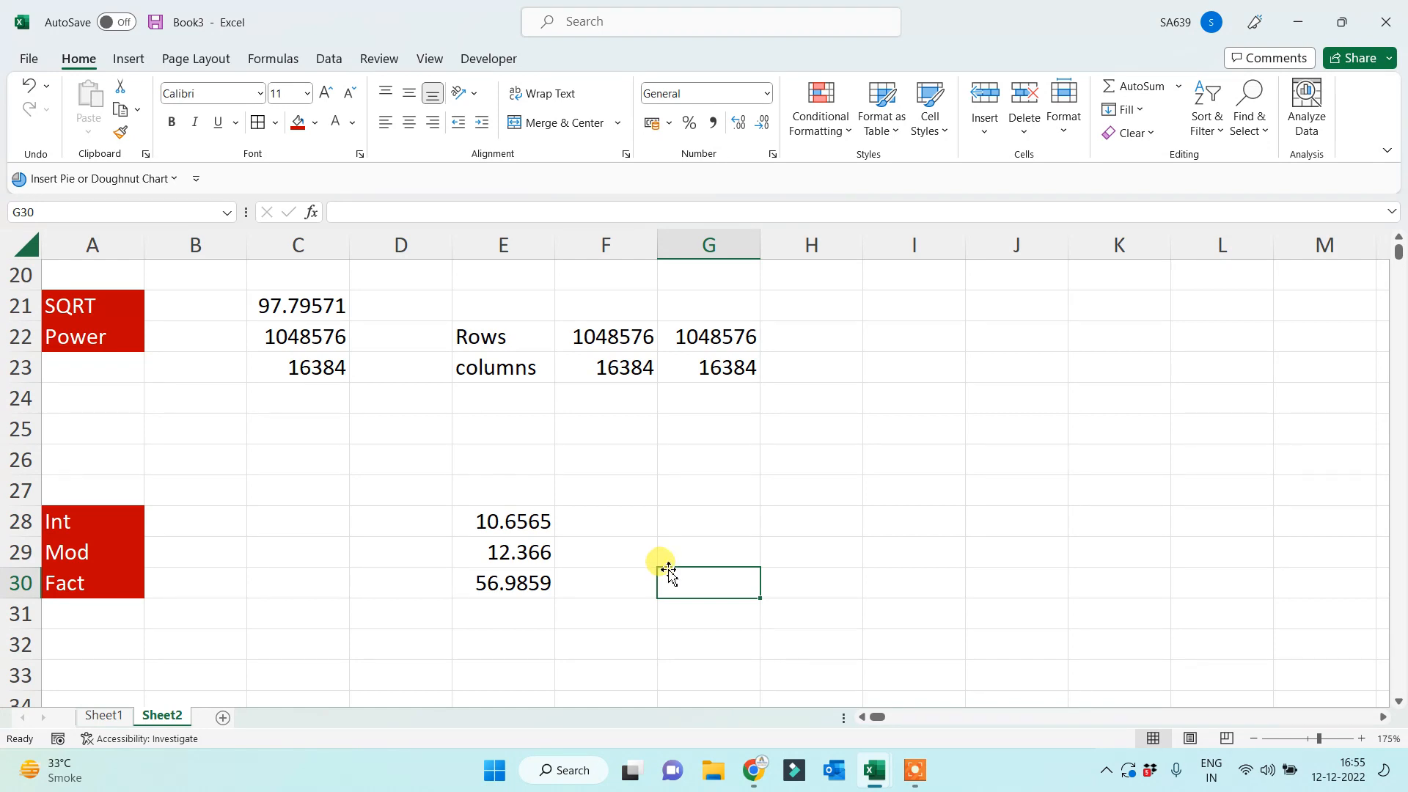
pyautogui.click(650, 513)
pyautogui.write('=int(')
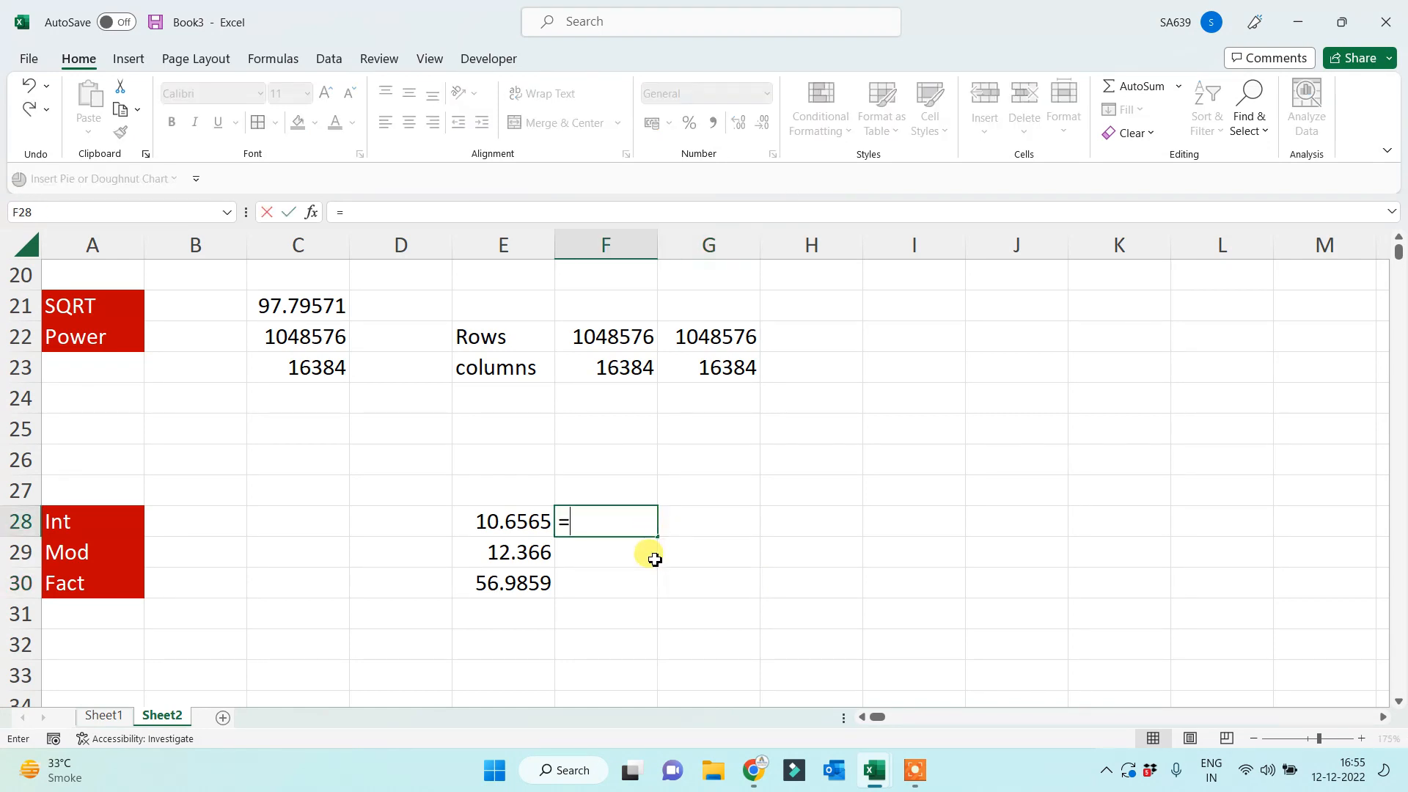
pyautogui.click(482, 519)
pyautogui.press('Return')
pyautogui.click(639, 525)
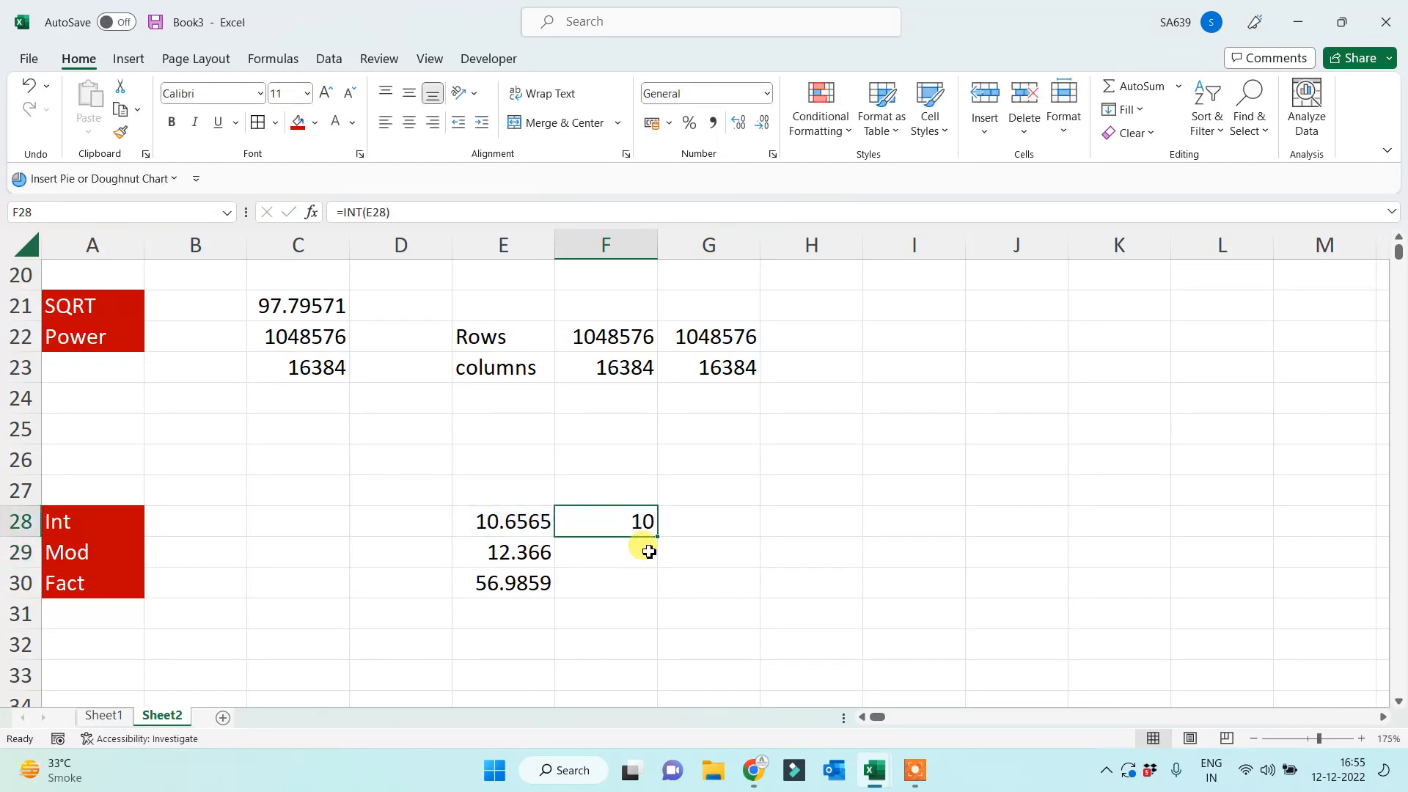
pyautogui.moveTo(655, 536); pyautogui.dragTo(654, 596)
pyautogui.click(913, 552)
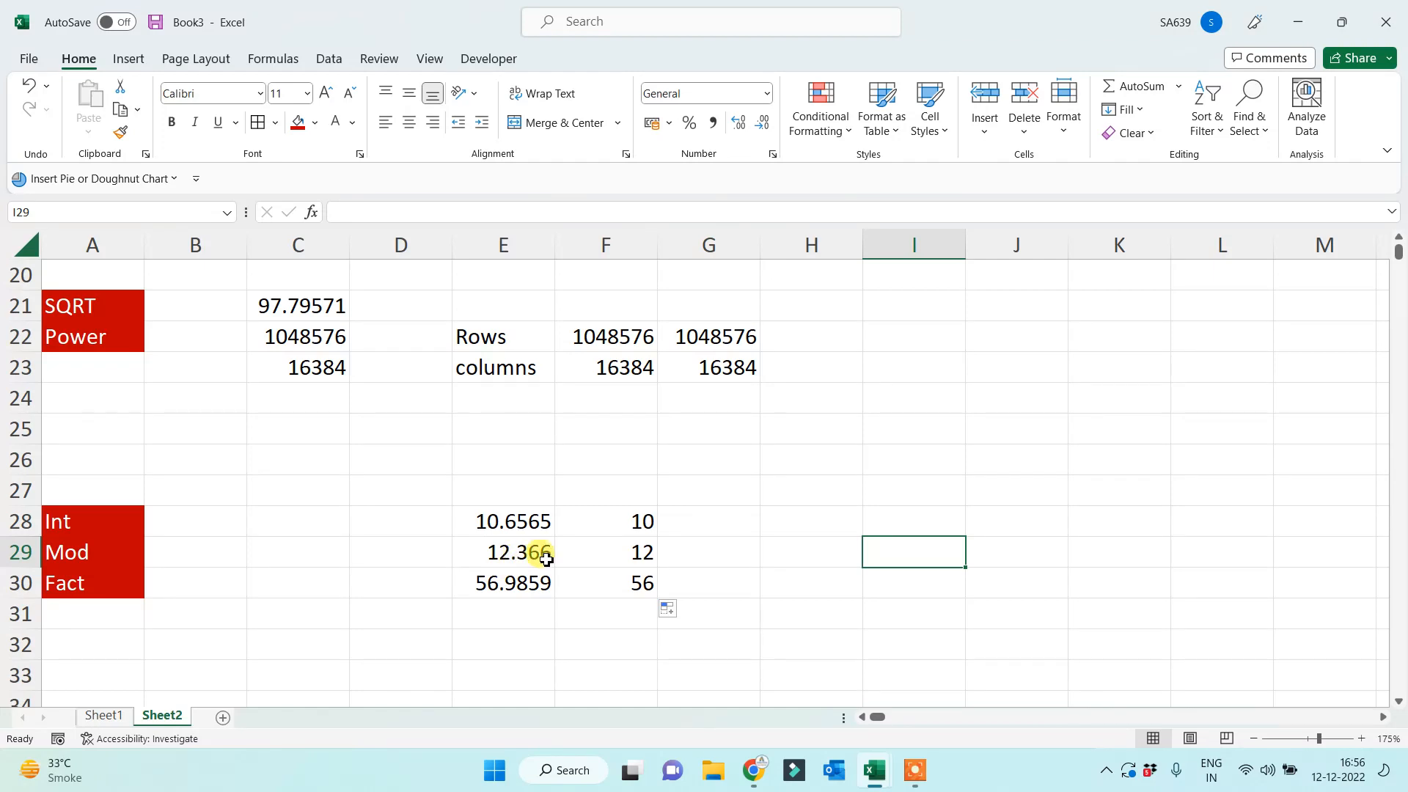
pyautogui.click(727, 525)
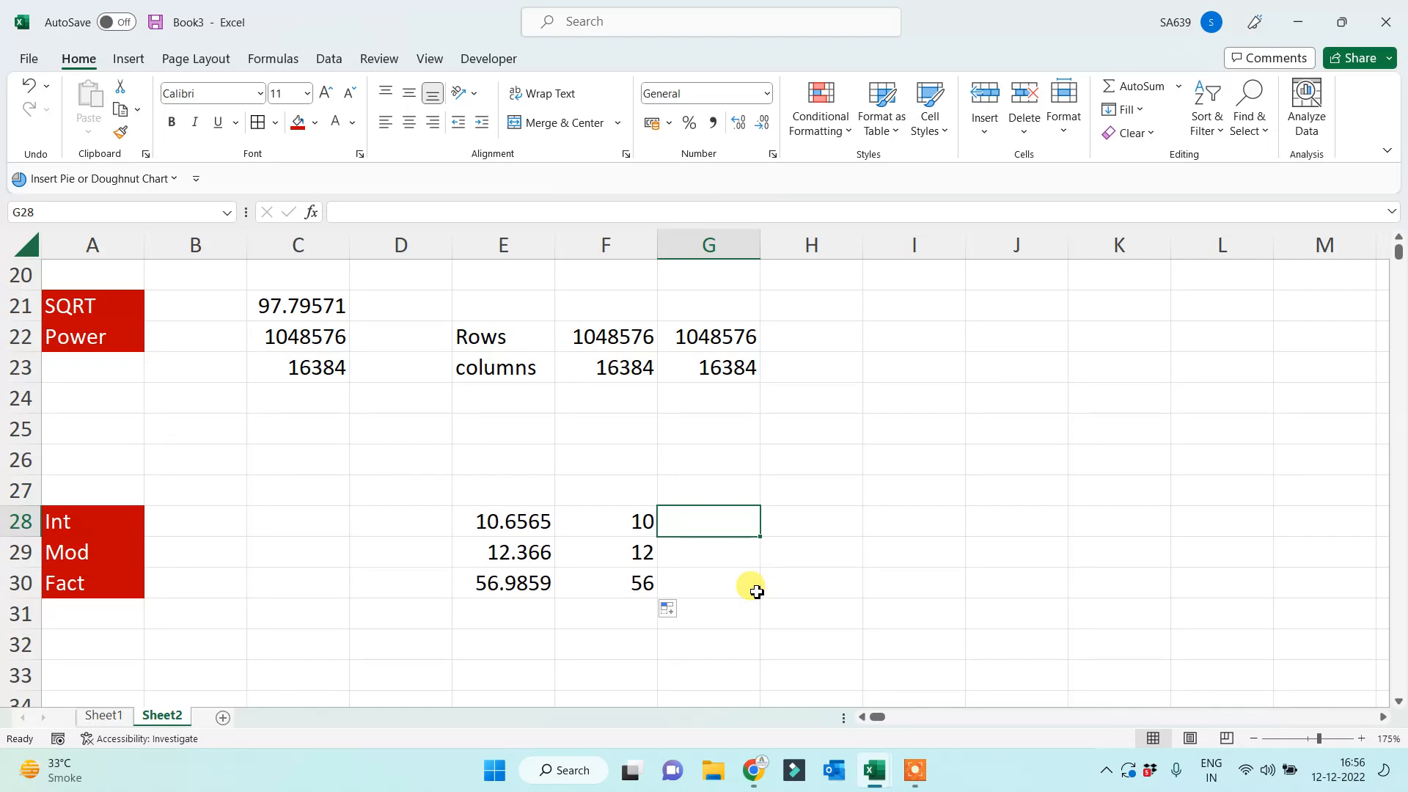
pyautogui.moveTo(628, 485); pyautogui.dragTo(620, 608)
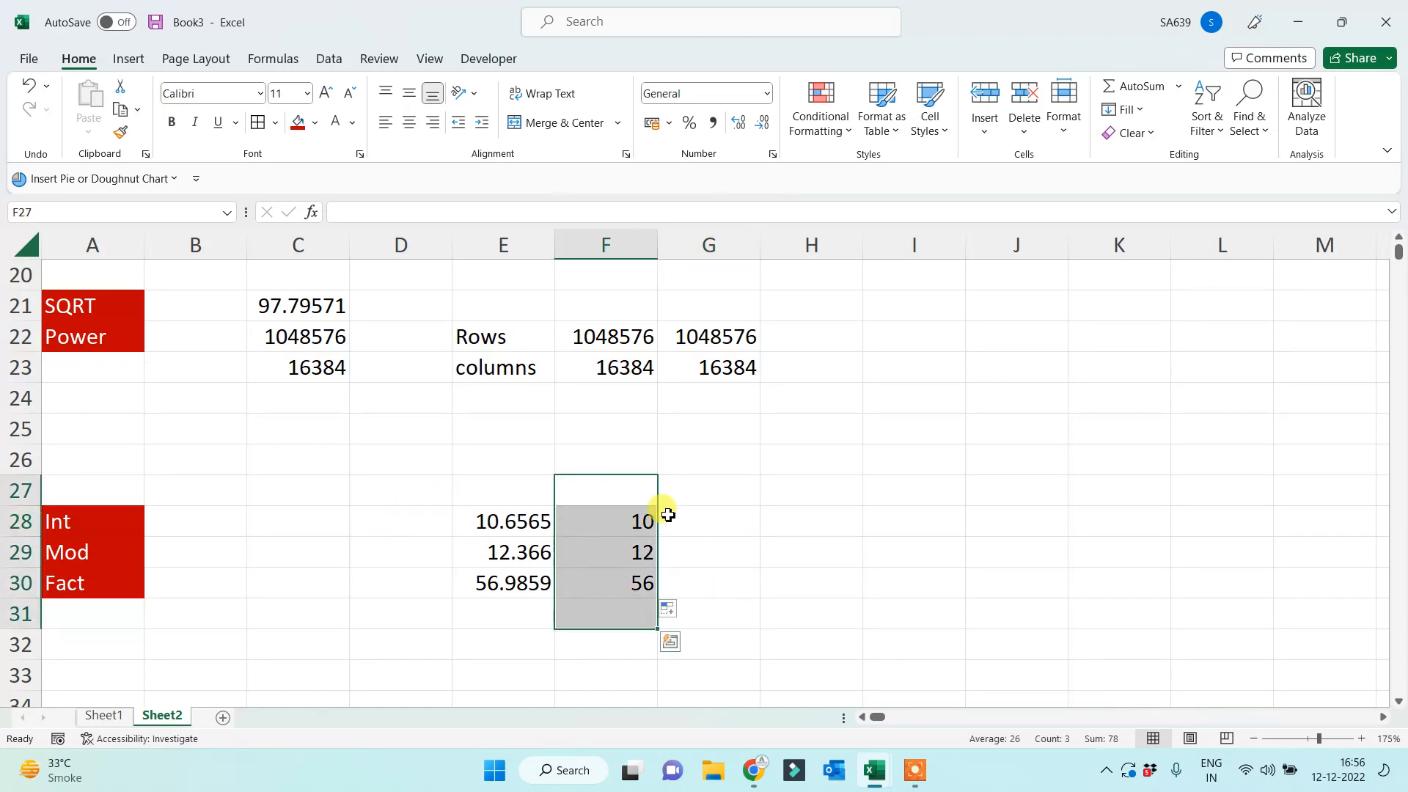
pyautogui.click(736, 526)
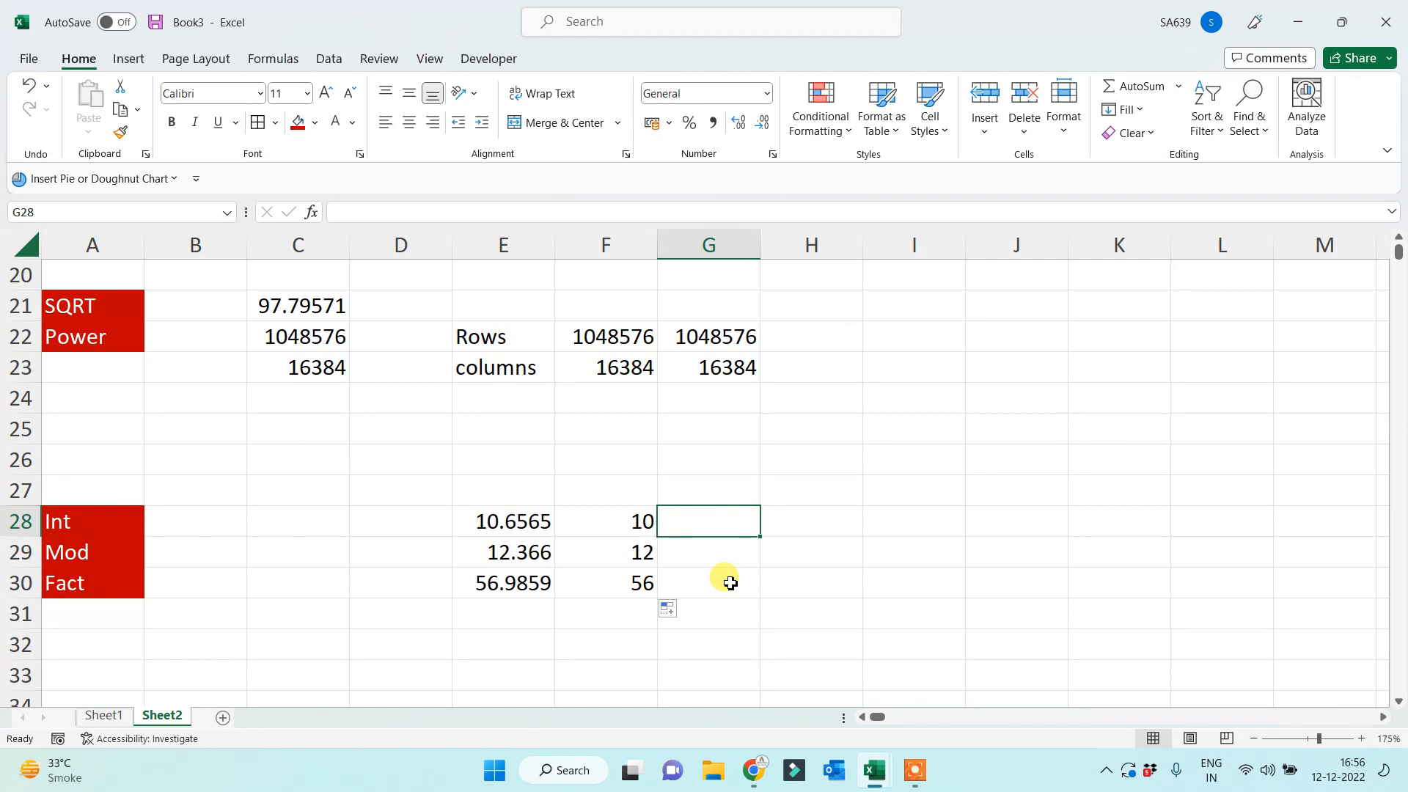
# Enter =E28-F28 in G28 and fill it down to G30, giving 0.6565, 0.366 and 0.9859.
pyautogui.write('=')
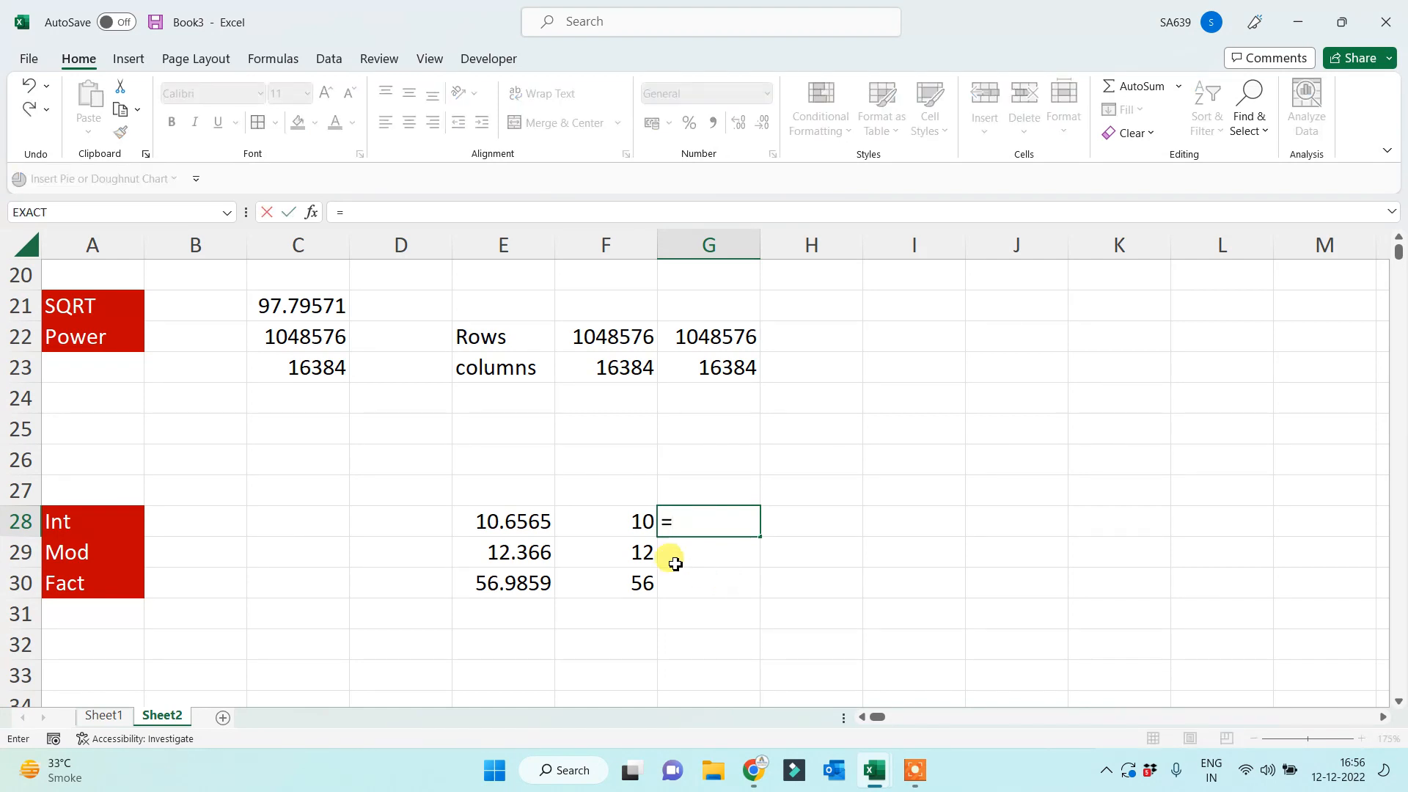
pyautogui.click(513, 521)
pyautogui.write('-')
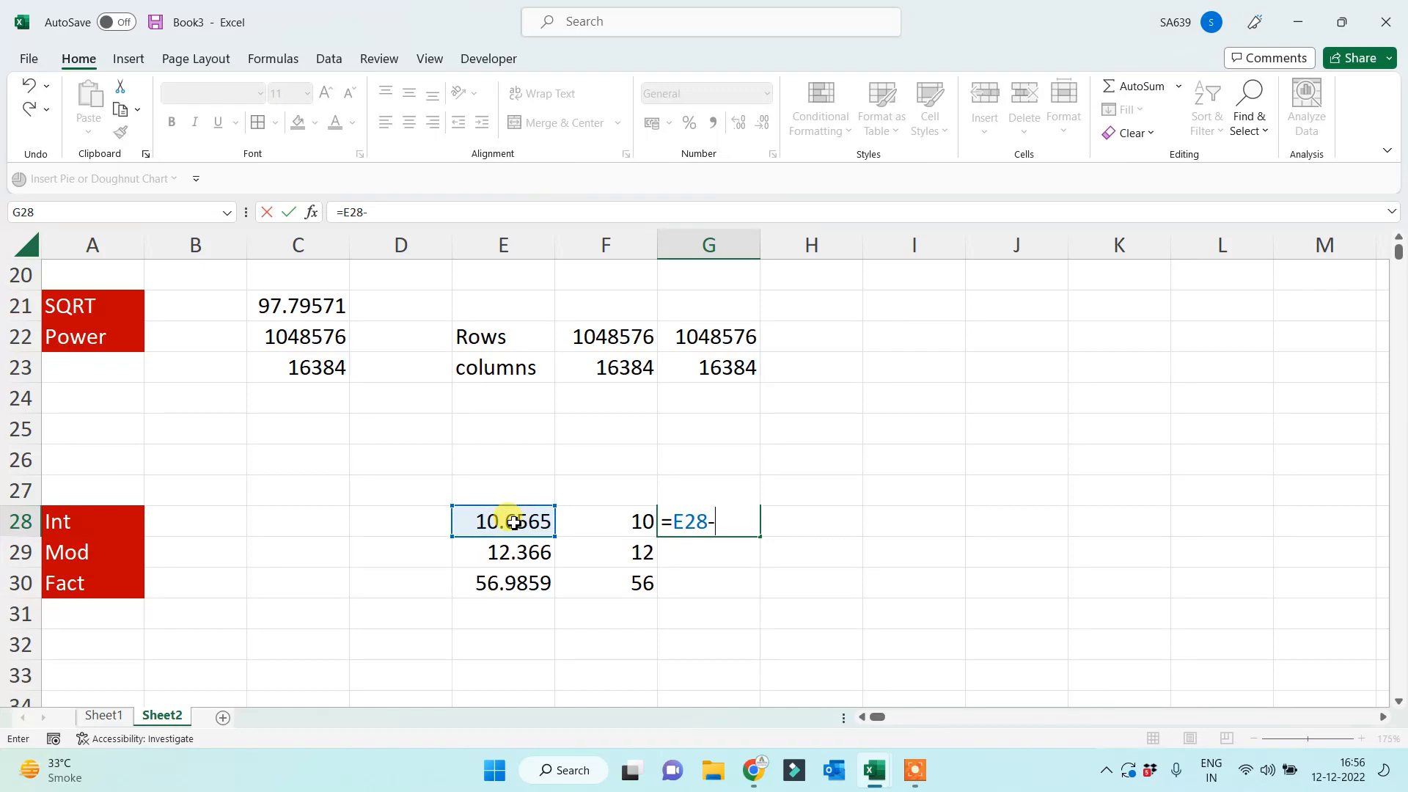
pyautogui.click(607, 513)
pyautogui.press('Return')
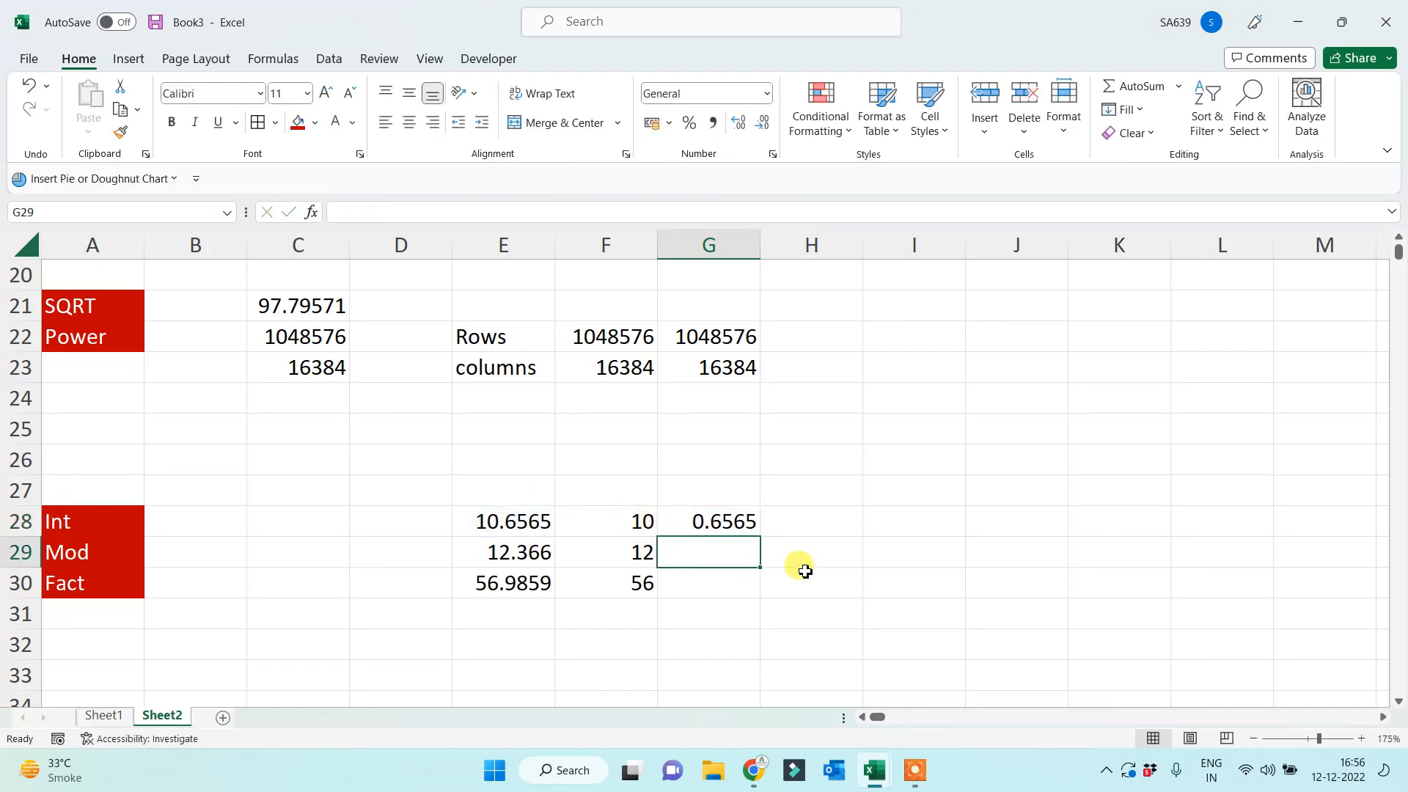
pyautogui.click(733, 521)
pyautogui.moveTo(759, 537); pyautogui.dragTo(763, 595)
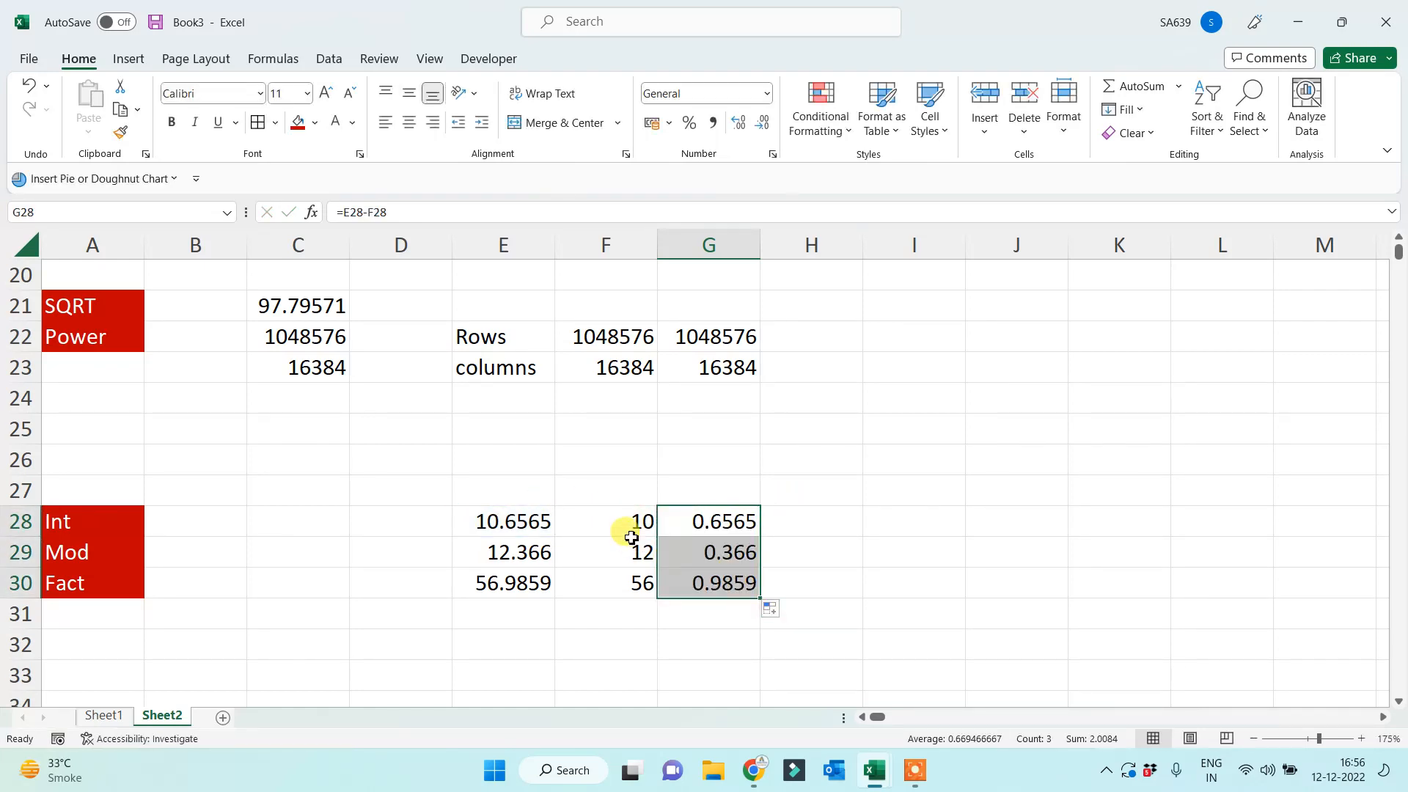
pyautogui.moveTo(625, 528); pyautogui.dragTo(621, 587)
# Start a new formula in I28, erasing a premature INT function name.
pyautogui.click(989, 550)
pyautogui.click(897, 513)
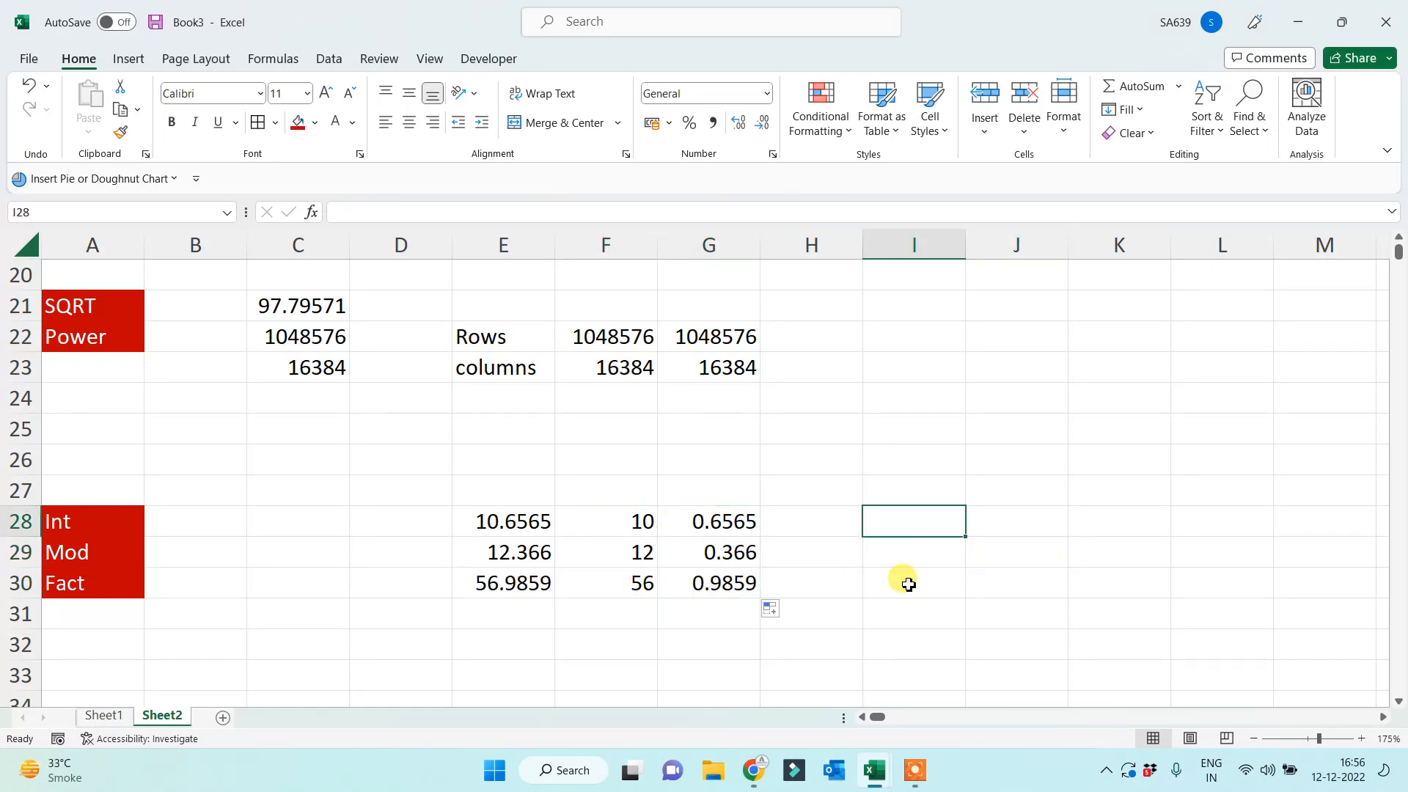
pyautogui.write('=')
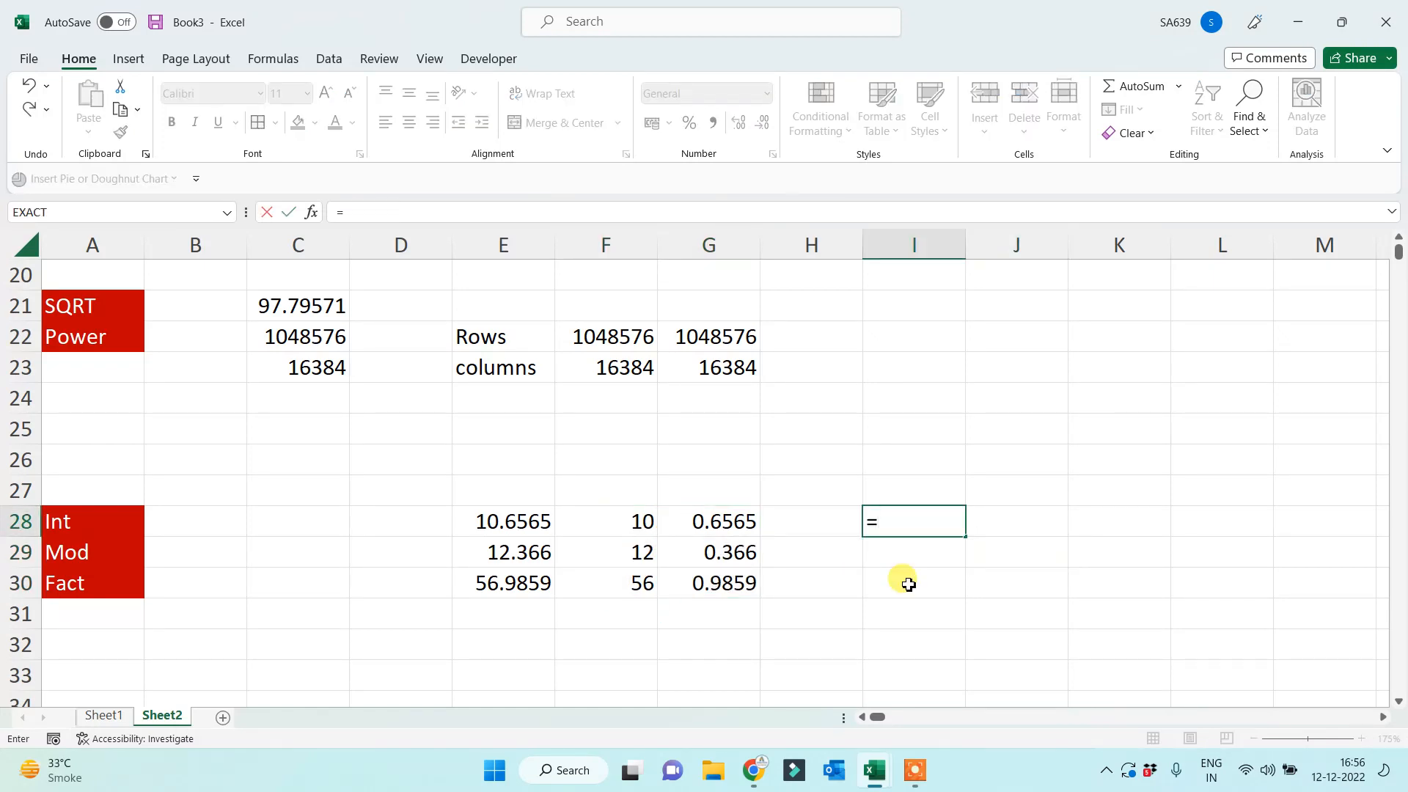
pyautogui.write('int')
pyautogui.press('BackSpace')
pyautogui.press('BackSpace')
pyautogui.press('BackSpace')
# Enter =E28-INT(E28) in I28 and fill it to I30, giving 0.6565, 0.366 and 0.9859.
pyautogui.click(534, 521)
pyautogui.write('-')
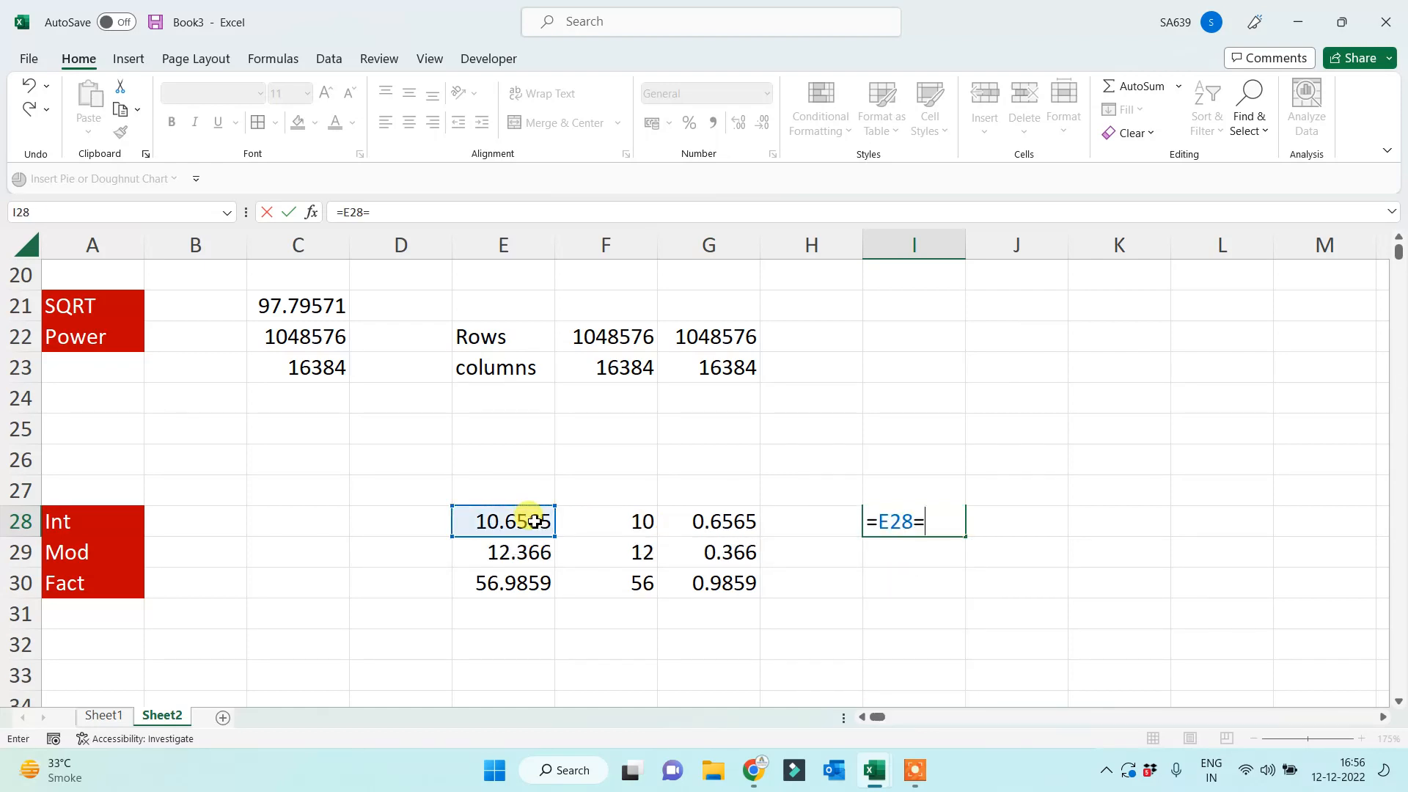
pyautogui.write('int(')
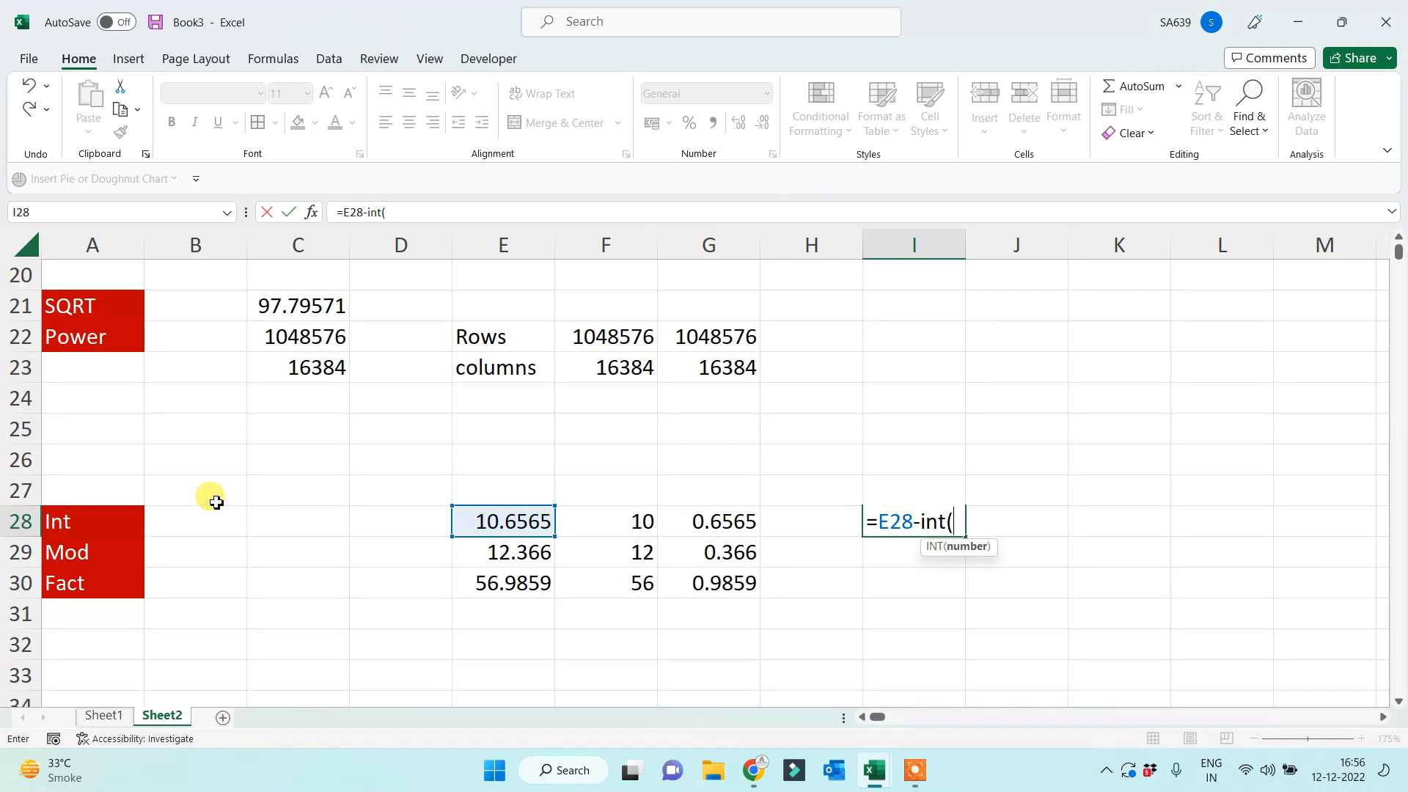
pyautogui.click(516, 519)
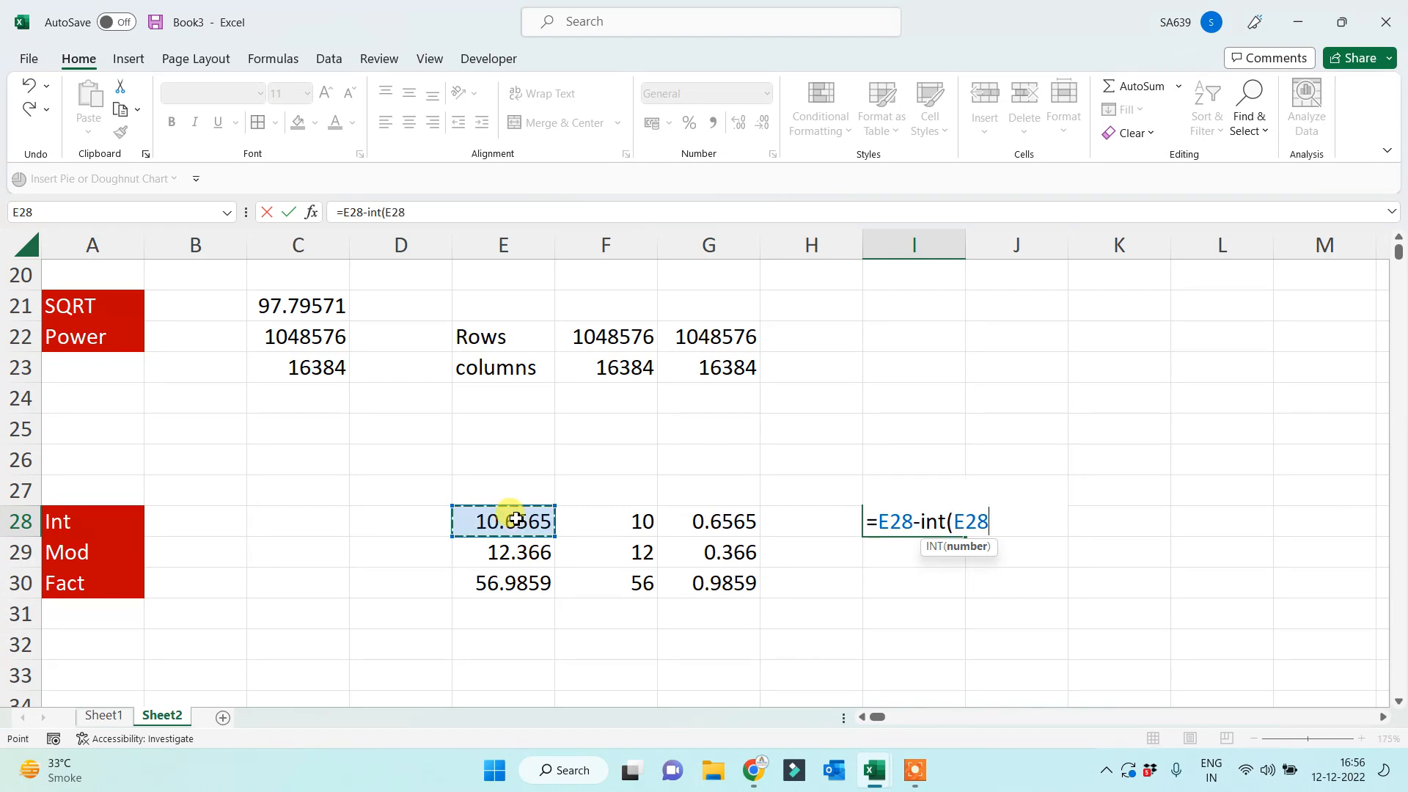
pyautogui.write(')')
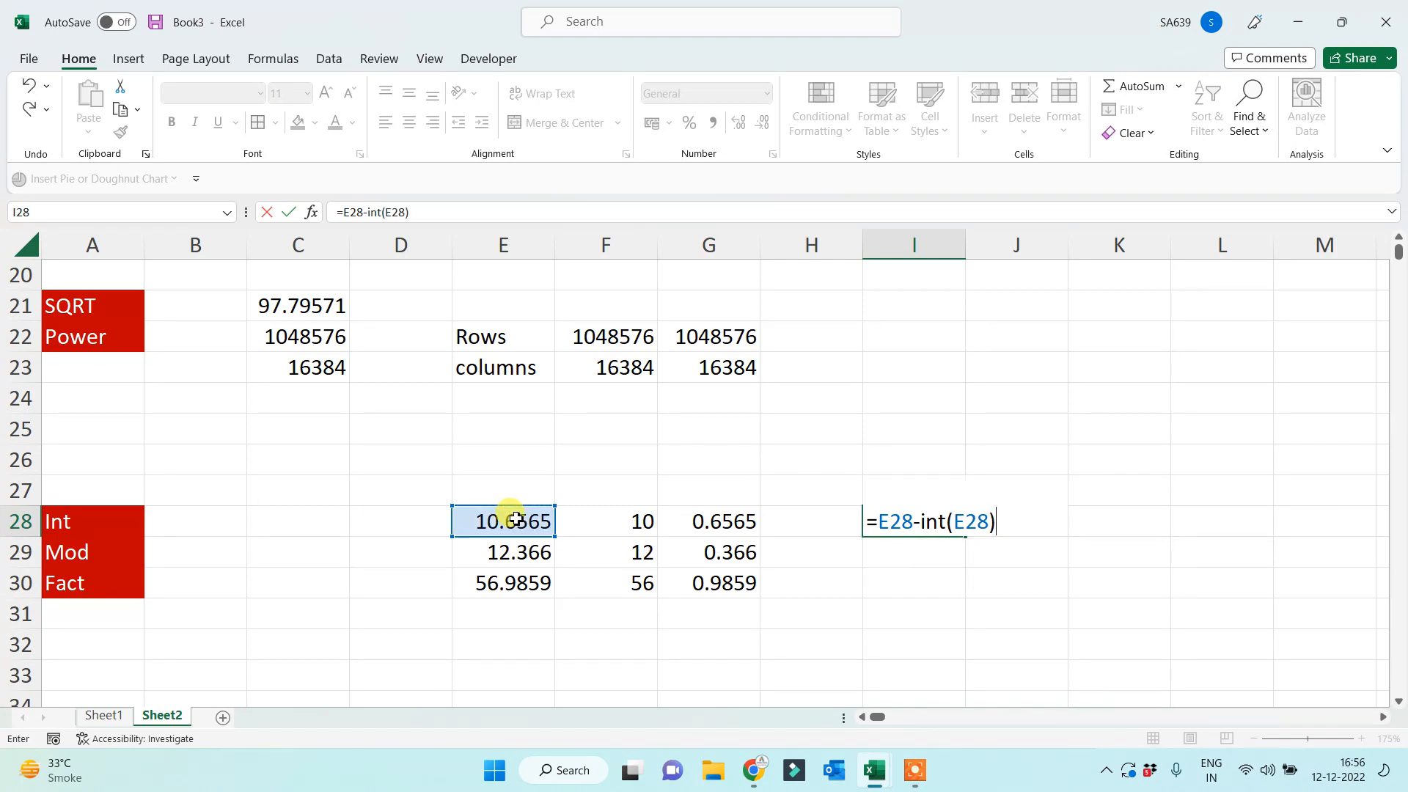
pyautogui.press('Return')
pyautogui.click(925, 522)
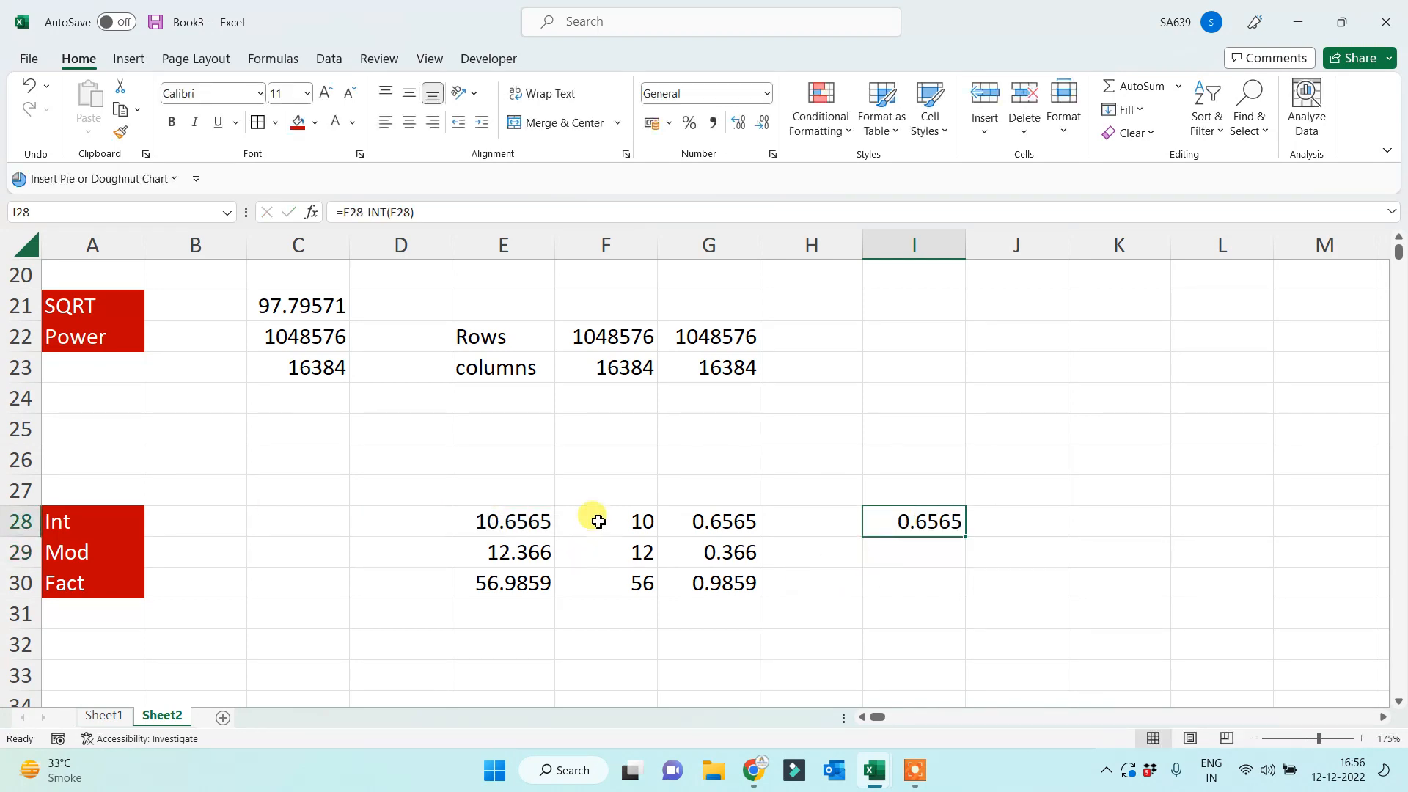
pyautogui.moveTo(967, 541); pyautogui.dragTo(953, 585)
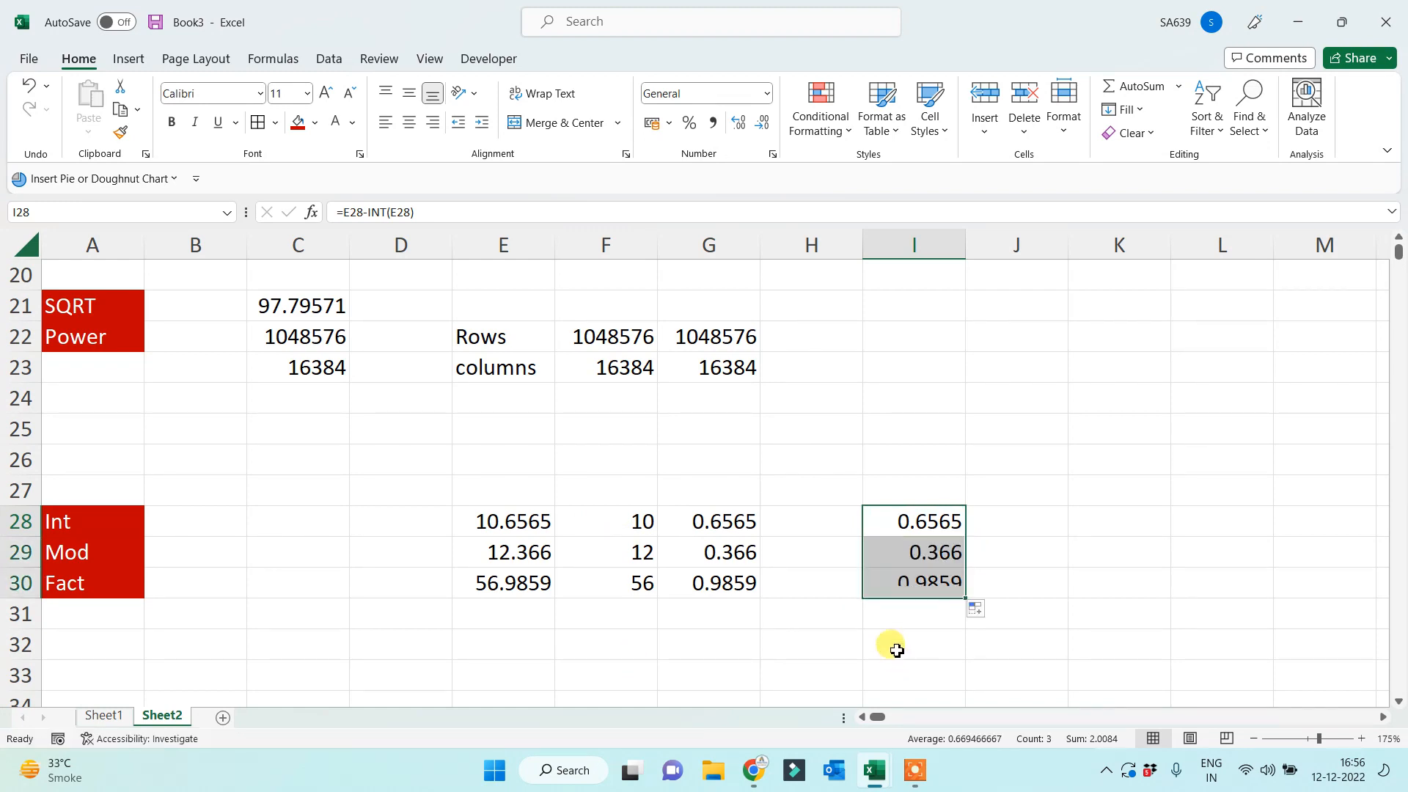
pyautogui.click(1117, 568)
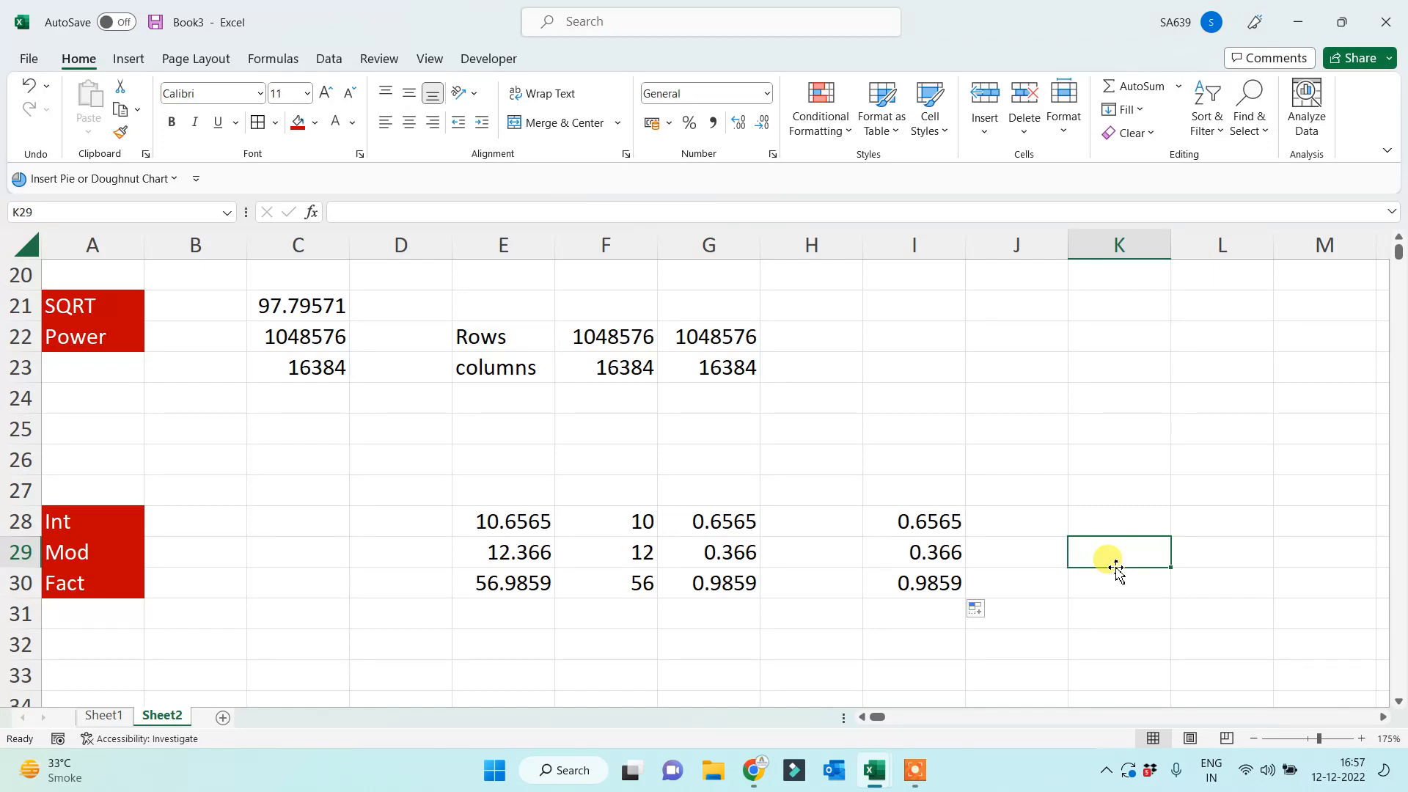
# Move the Mod and Fact labels from A29:A30 into A33:A34.
pyautogui.click(85, 517)
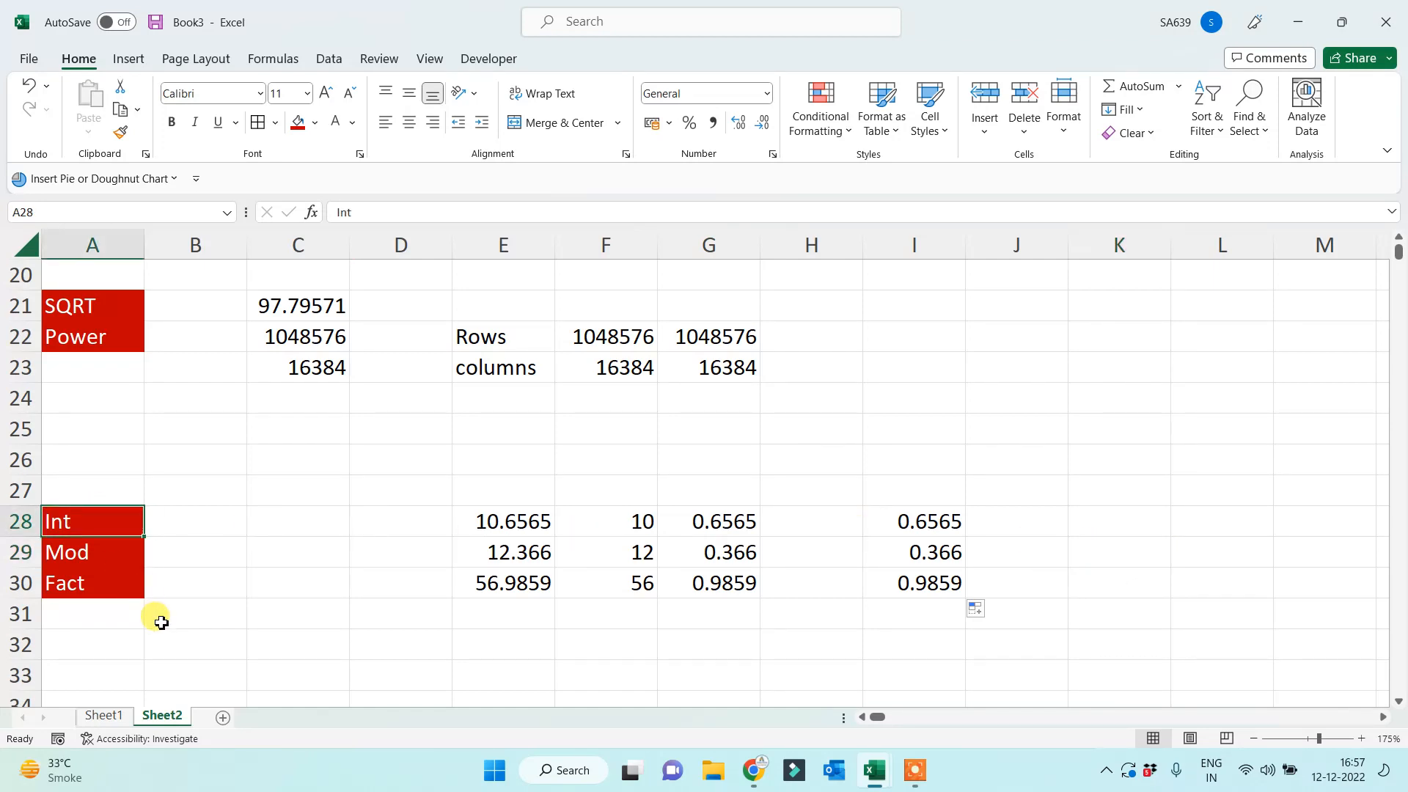
pyautogui.moveTo(108, 563); pyautogui.dragTo(103, 597)
pyautogui.hotkey('ctrl', 'c')
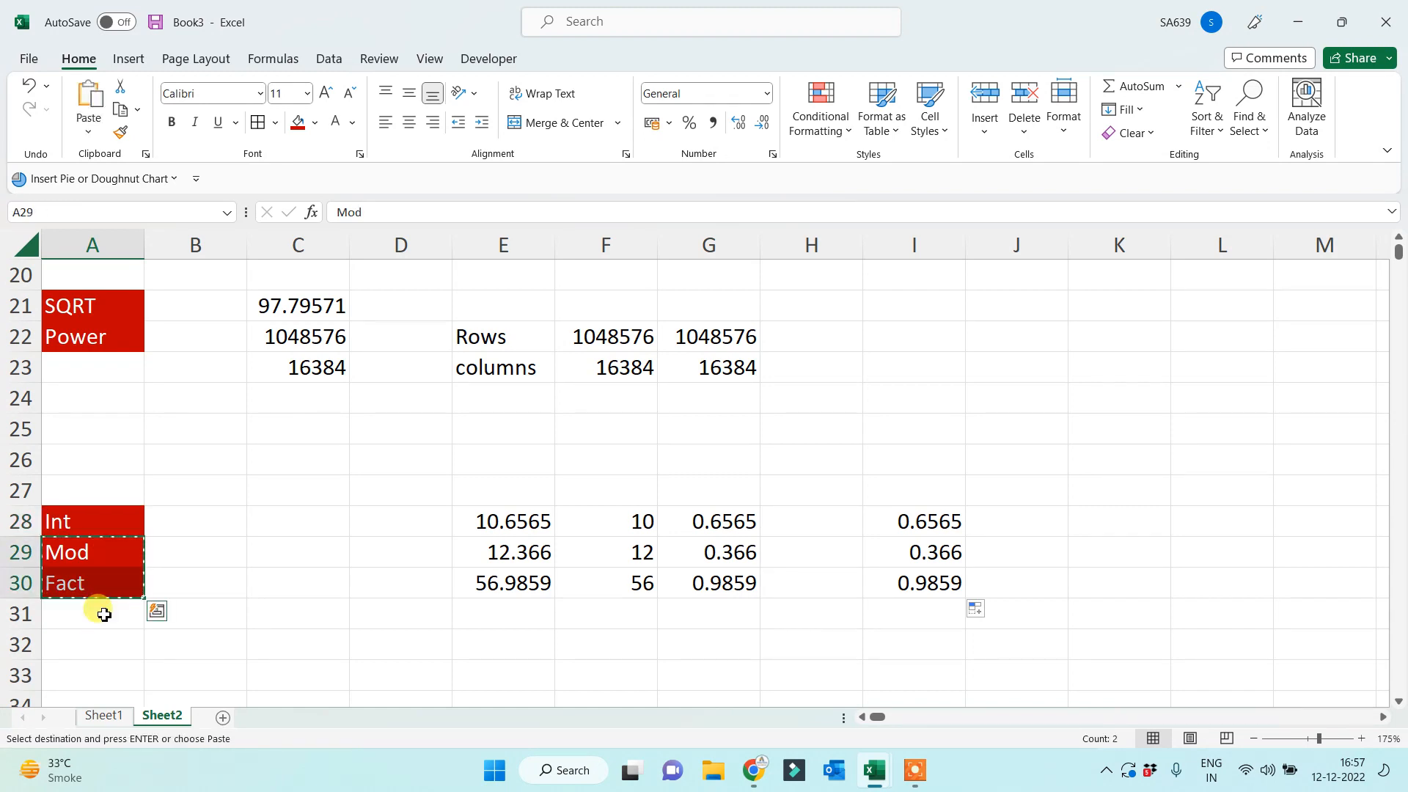
pyautogui.scroll(-1, 100, 623)
pyautogui.click(121, 586)
pyautogui.hotkey('ctrl', 'v')
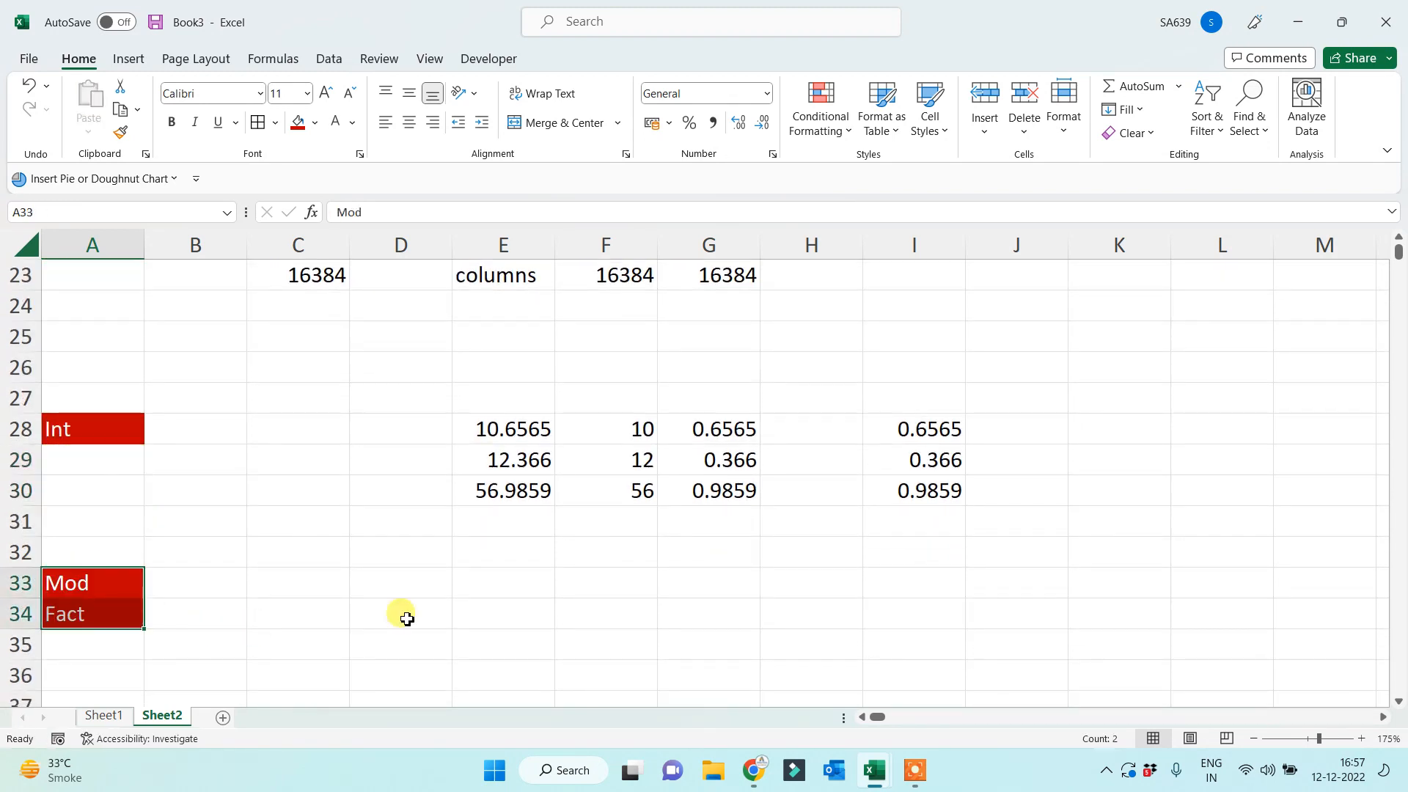
pyautogui.click(407, 619)
pyautogui.scroll(-2, 409, 616)
pyautogui.click(373, 402)
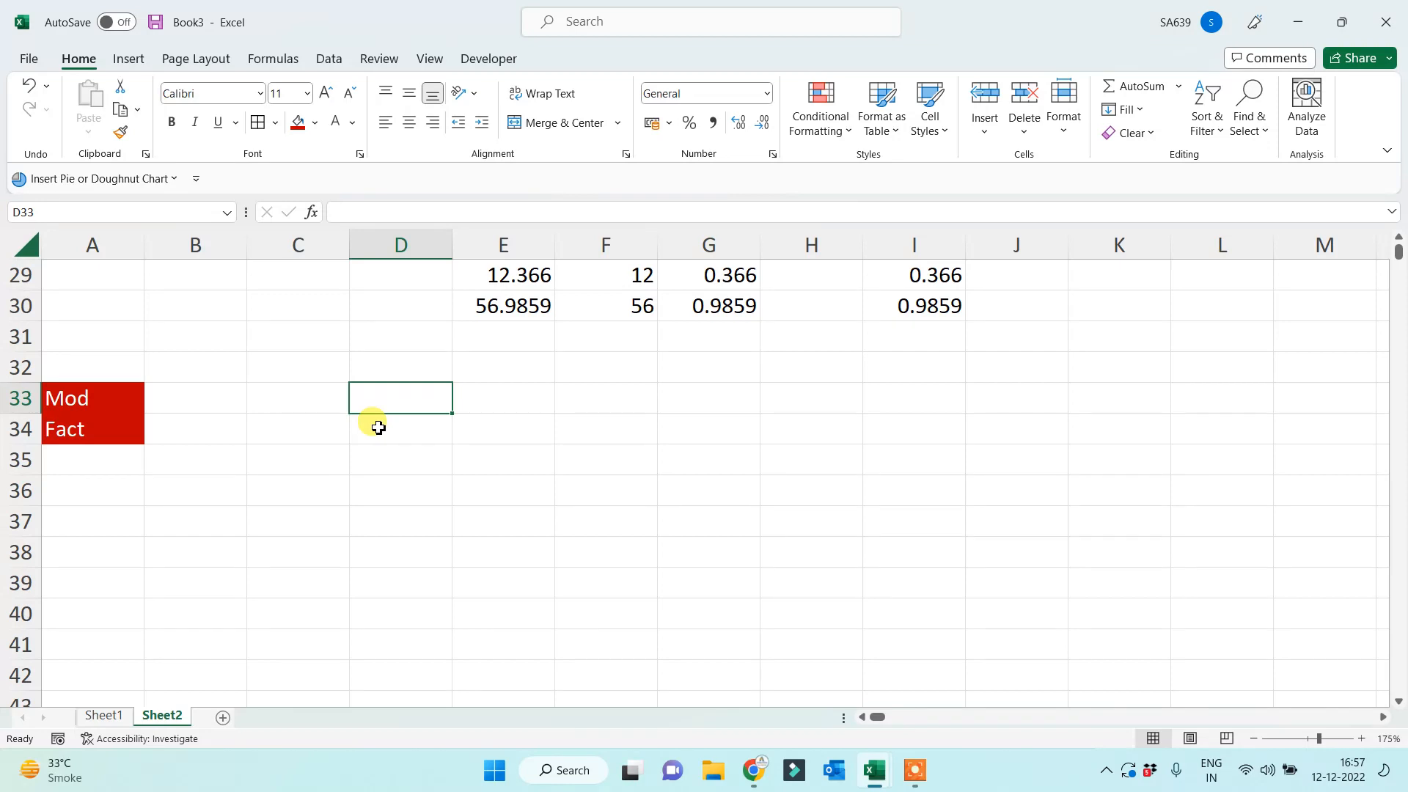
# Enter =MOD(15,5) in D33, then change the divisor to 4.
pyautogui.write('=mod(')
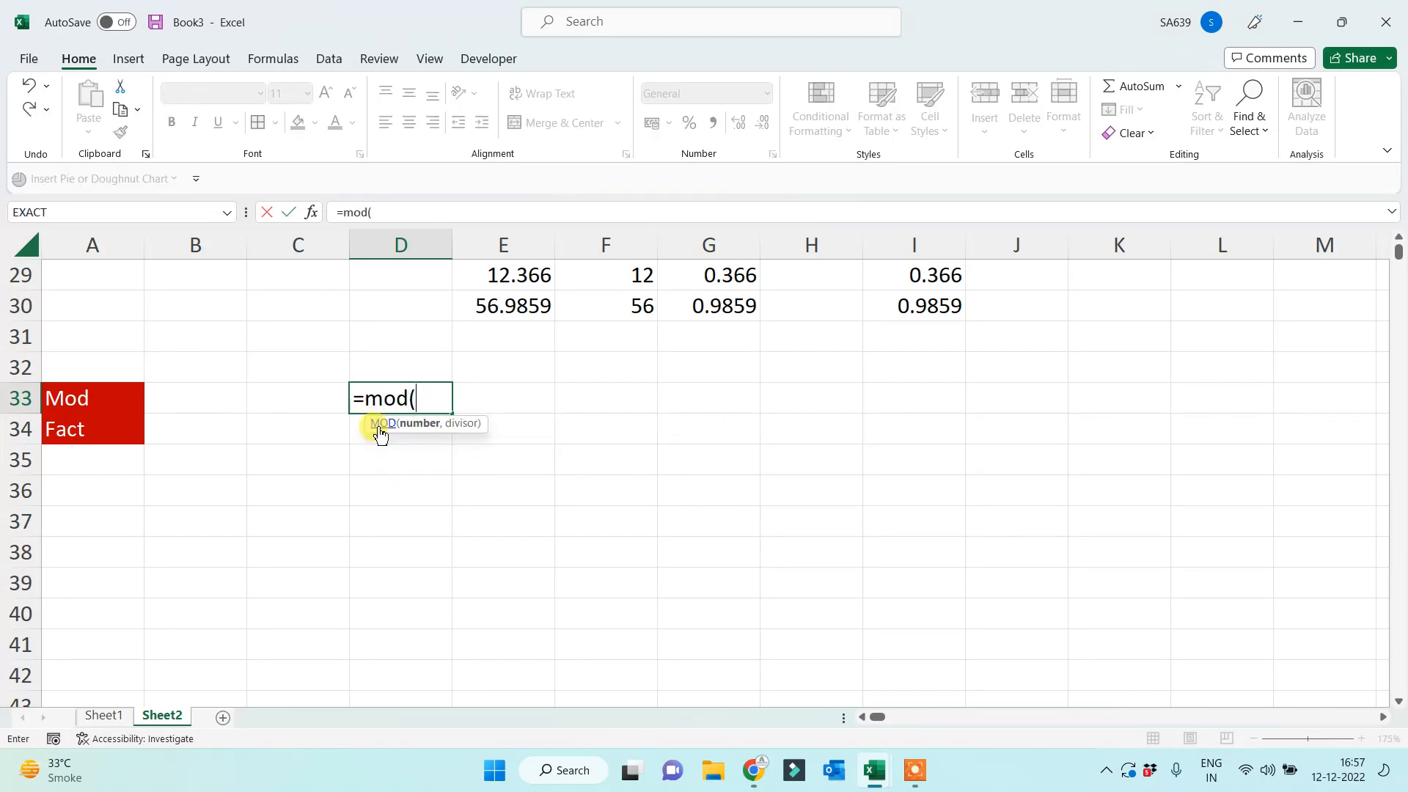
pyautogui.write('15,5)')
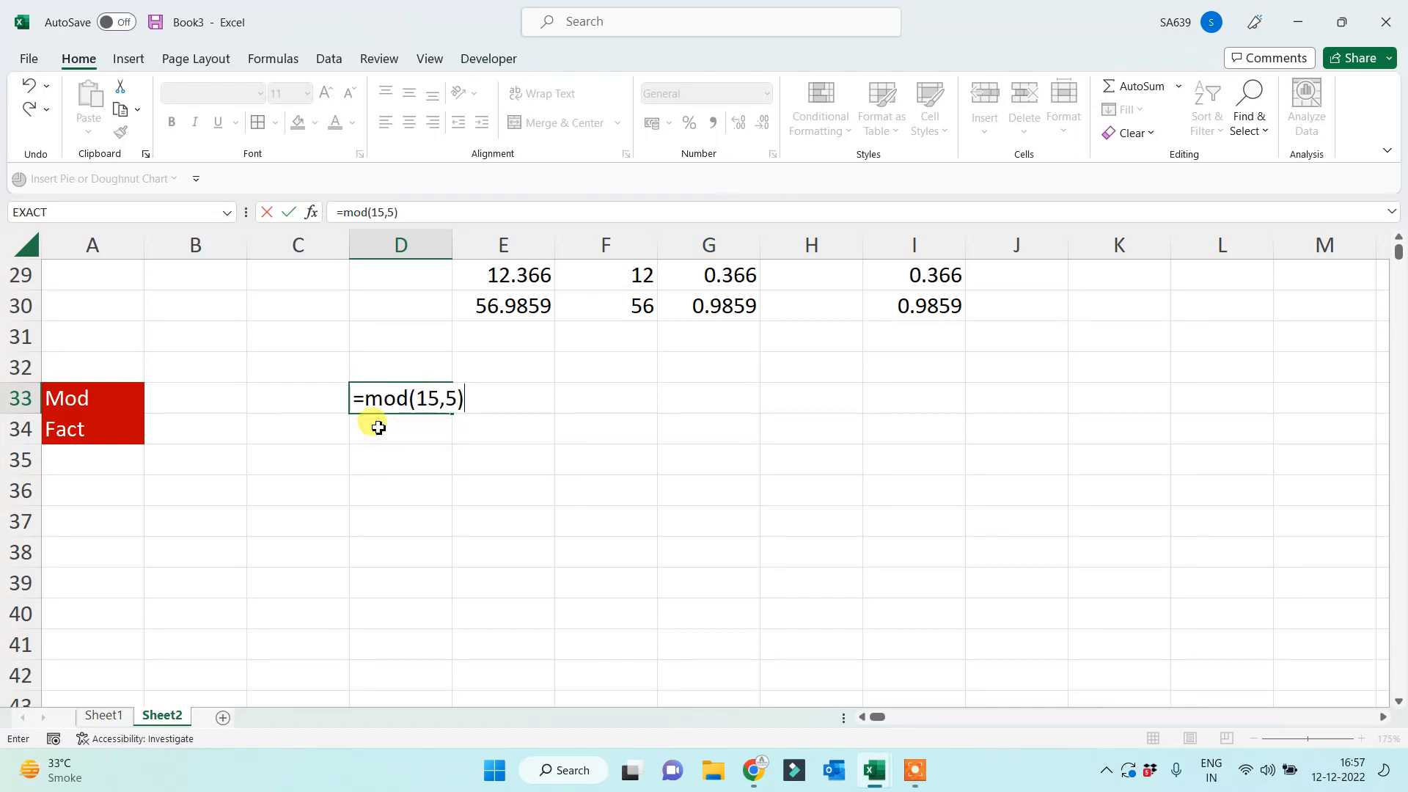
pyautogui.press('Return')
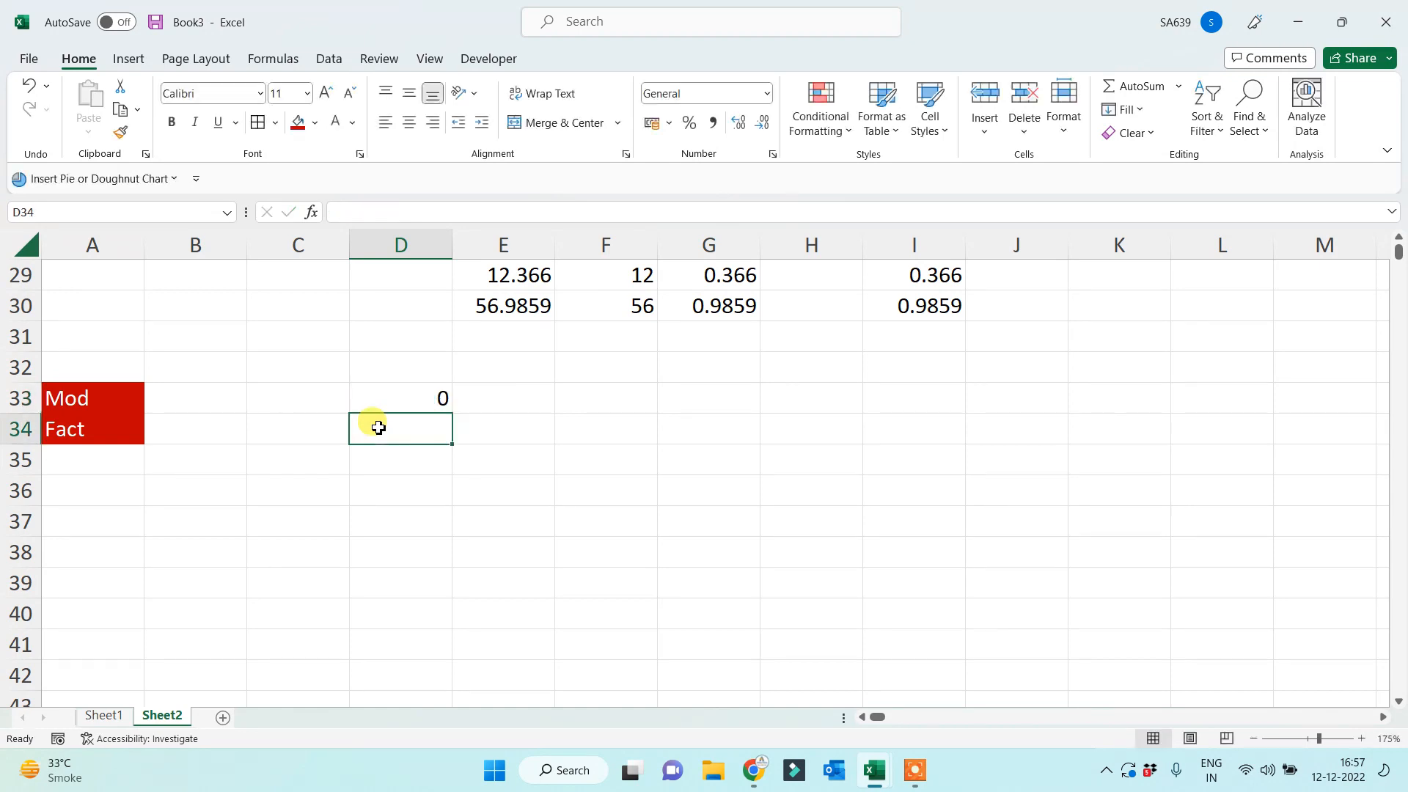
pyautogui.click(384, 388)
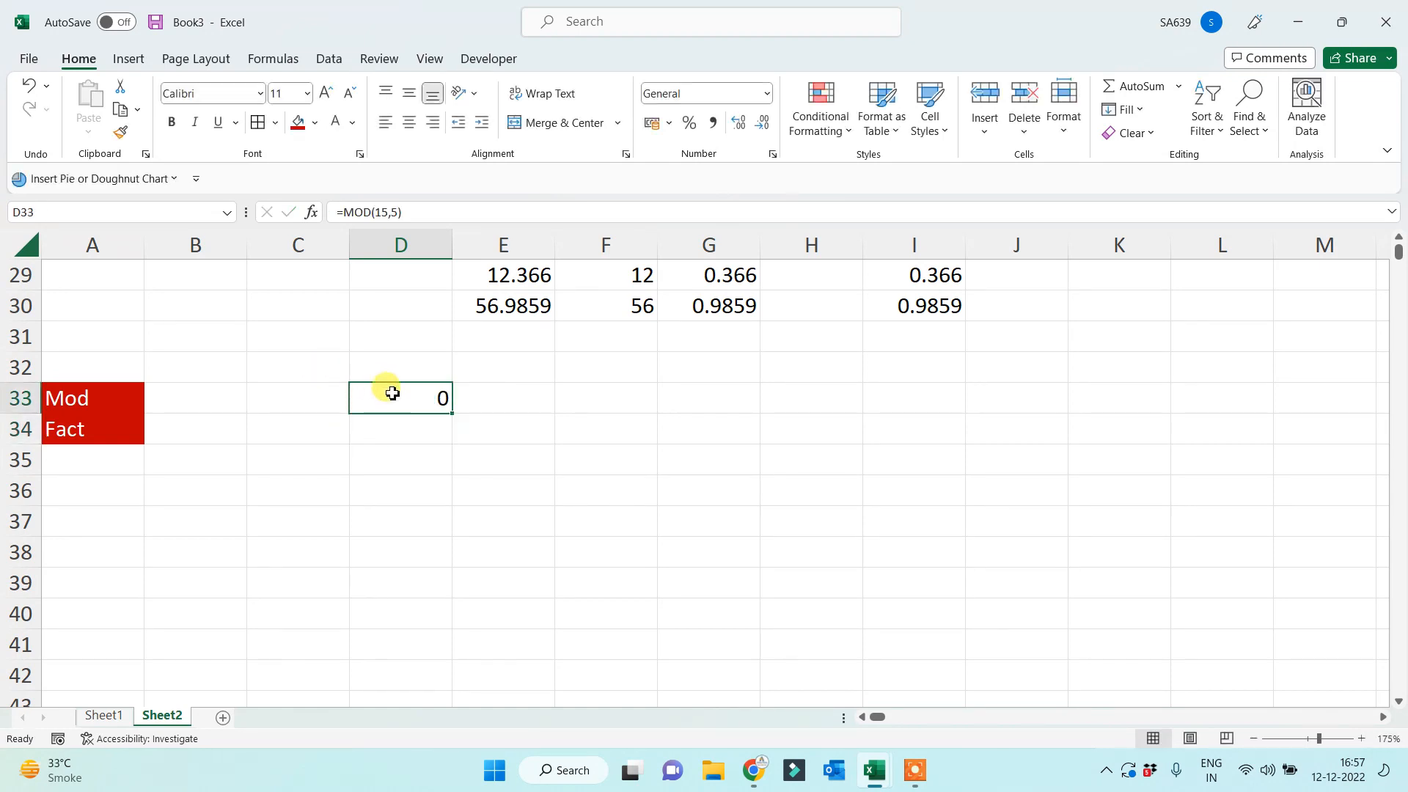
pyautogui.click(397, 212)
pyautogui.press('BackSpace')
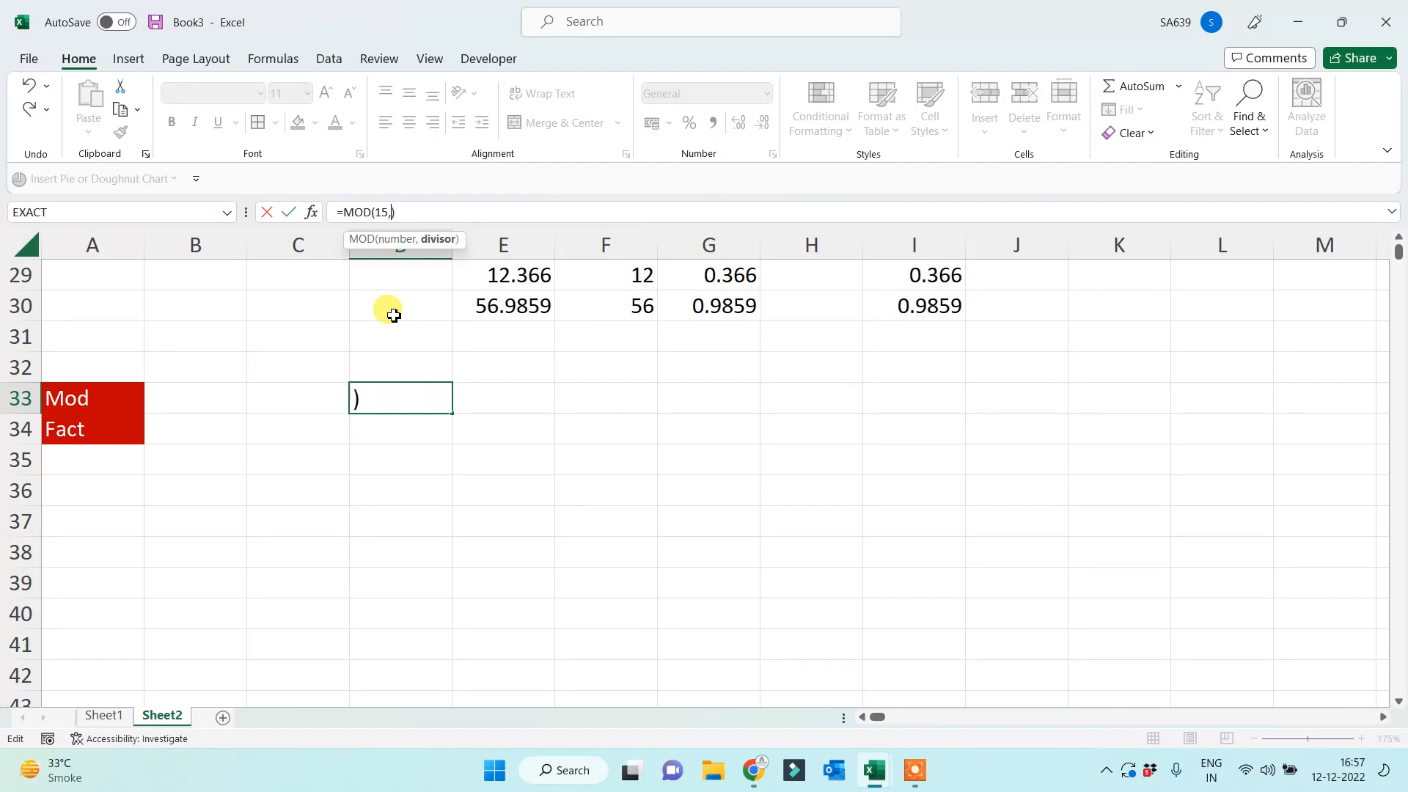
pyautogui.write('4')
pyautogui.press('Return')
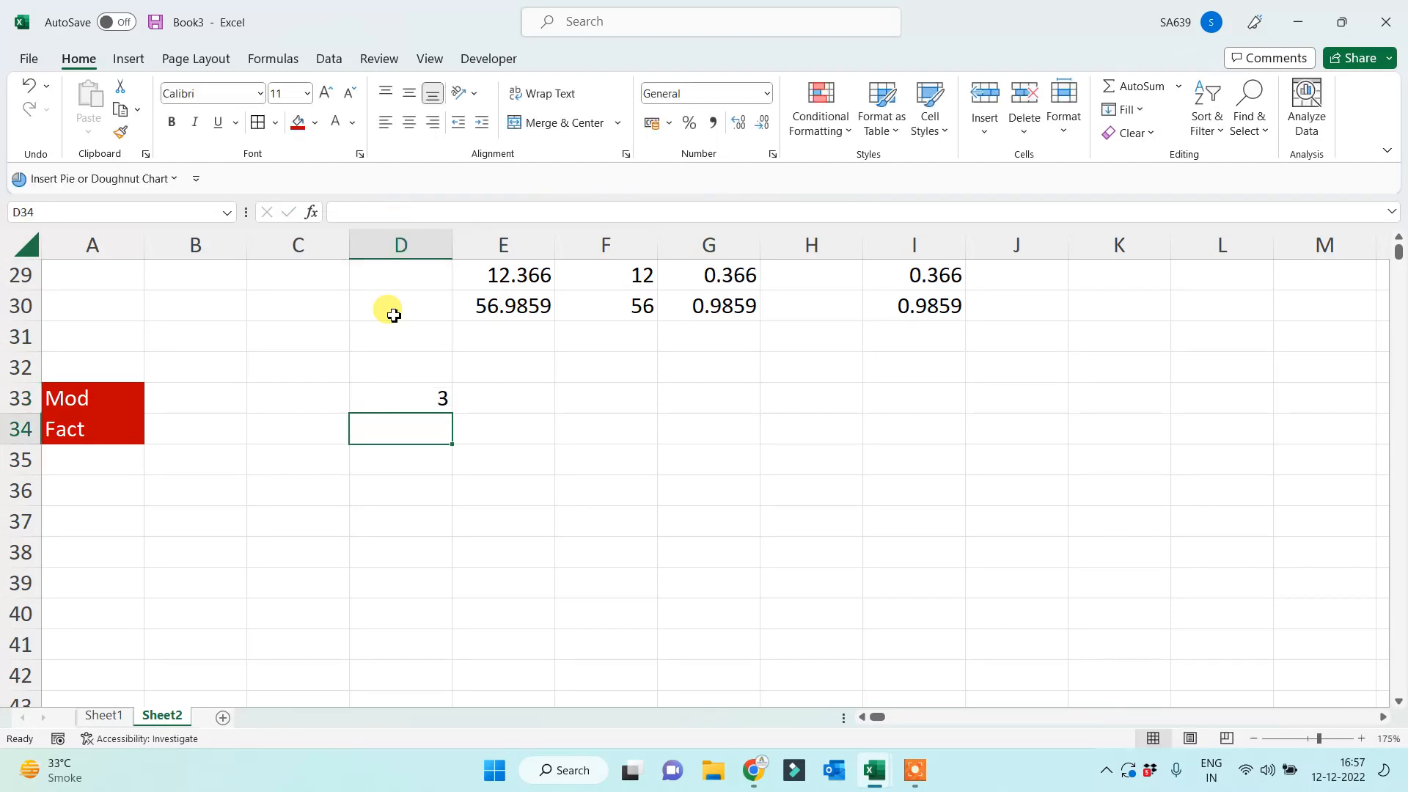
# Change the MOD divisor in D33 from 4 to 7.
pyautogui.click(410, 399)
pyautogui.click(393, 212)
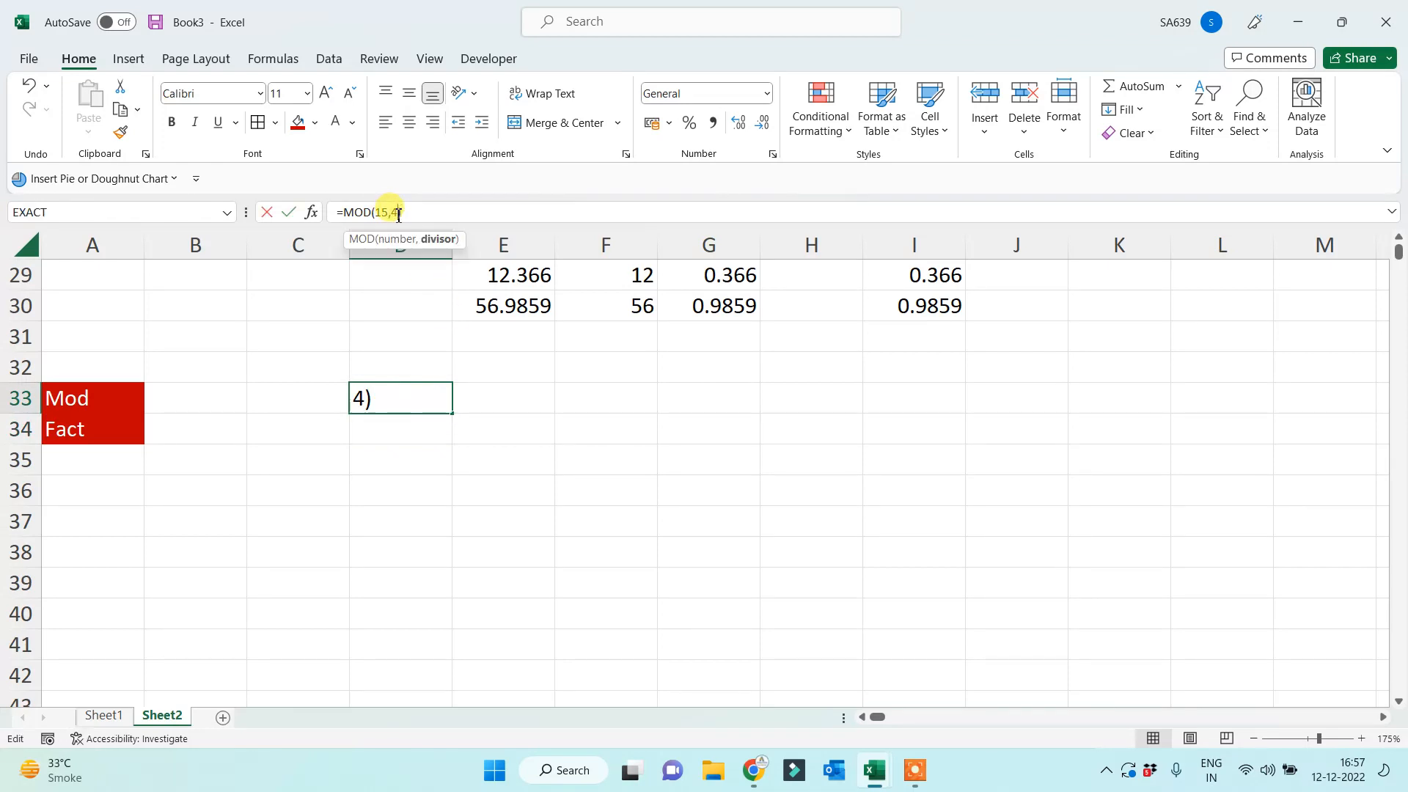
pyautogui.press('BackSpace')
pyautogui.write('7')
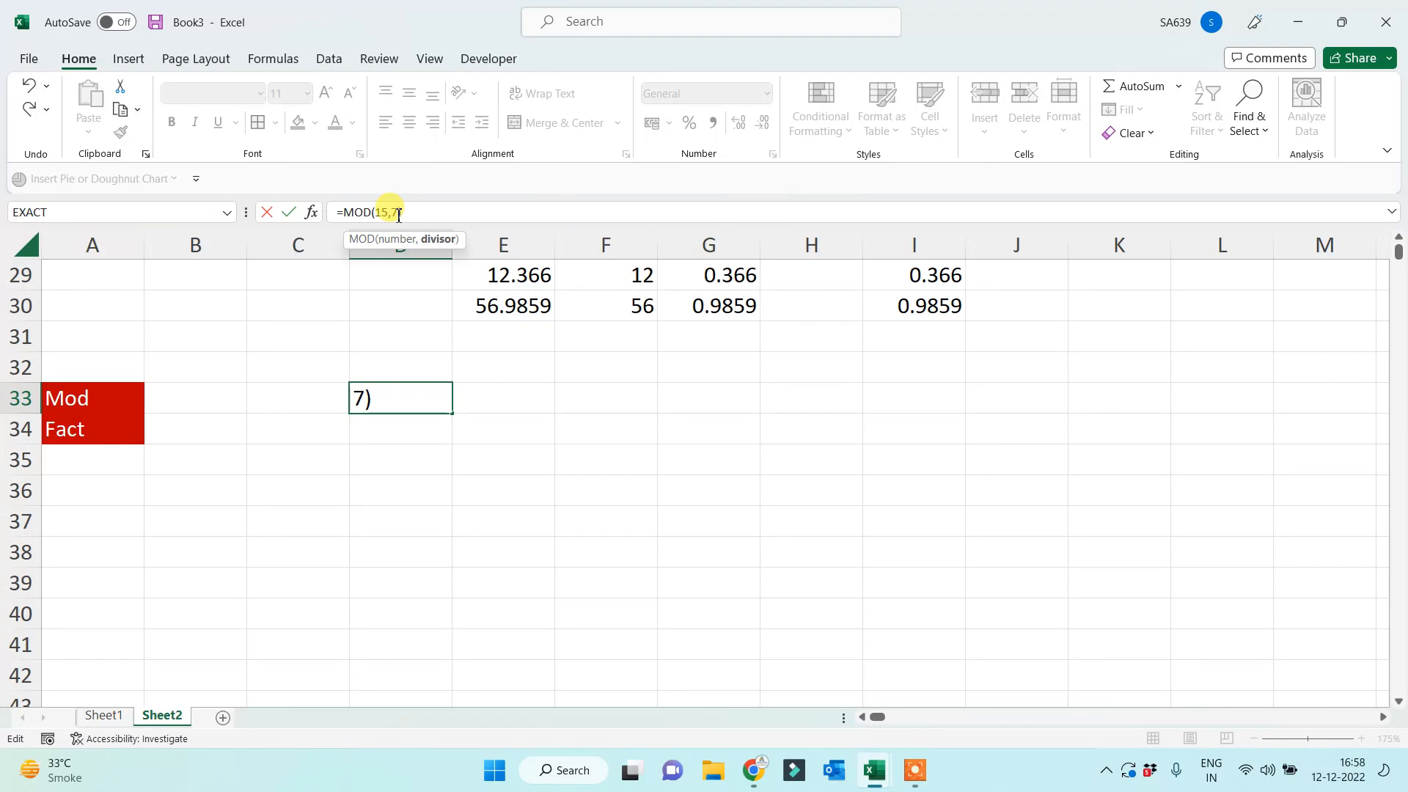
pyautogui.press('Return')
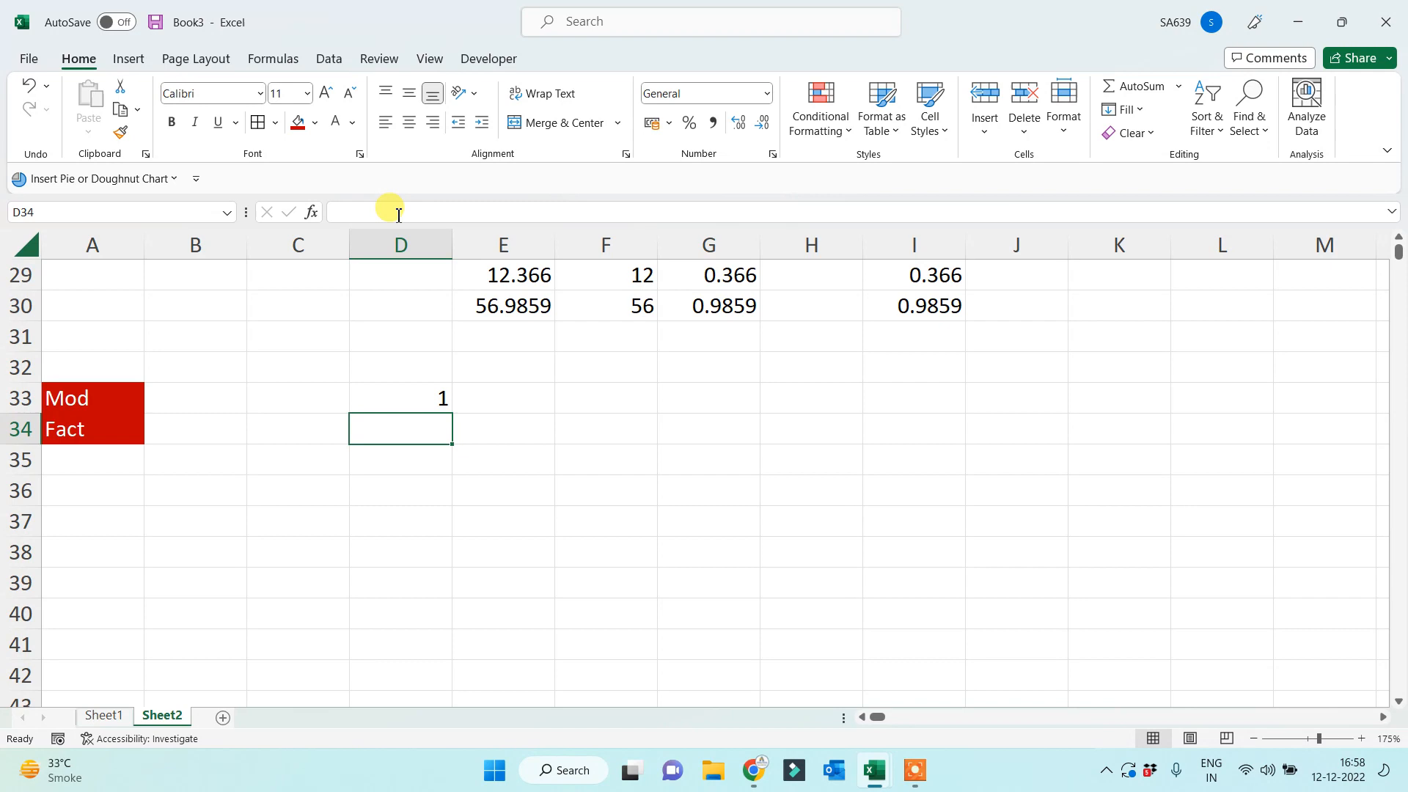
# Center D33 and make its formula =MOD(15,9) so it shows 6.
pyautogui.click(388, 396)
pyautogui.click(408, 126)
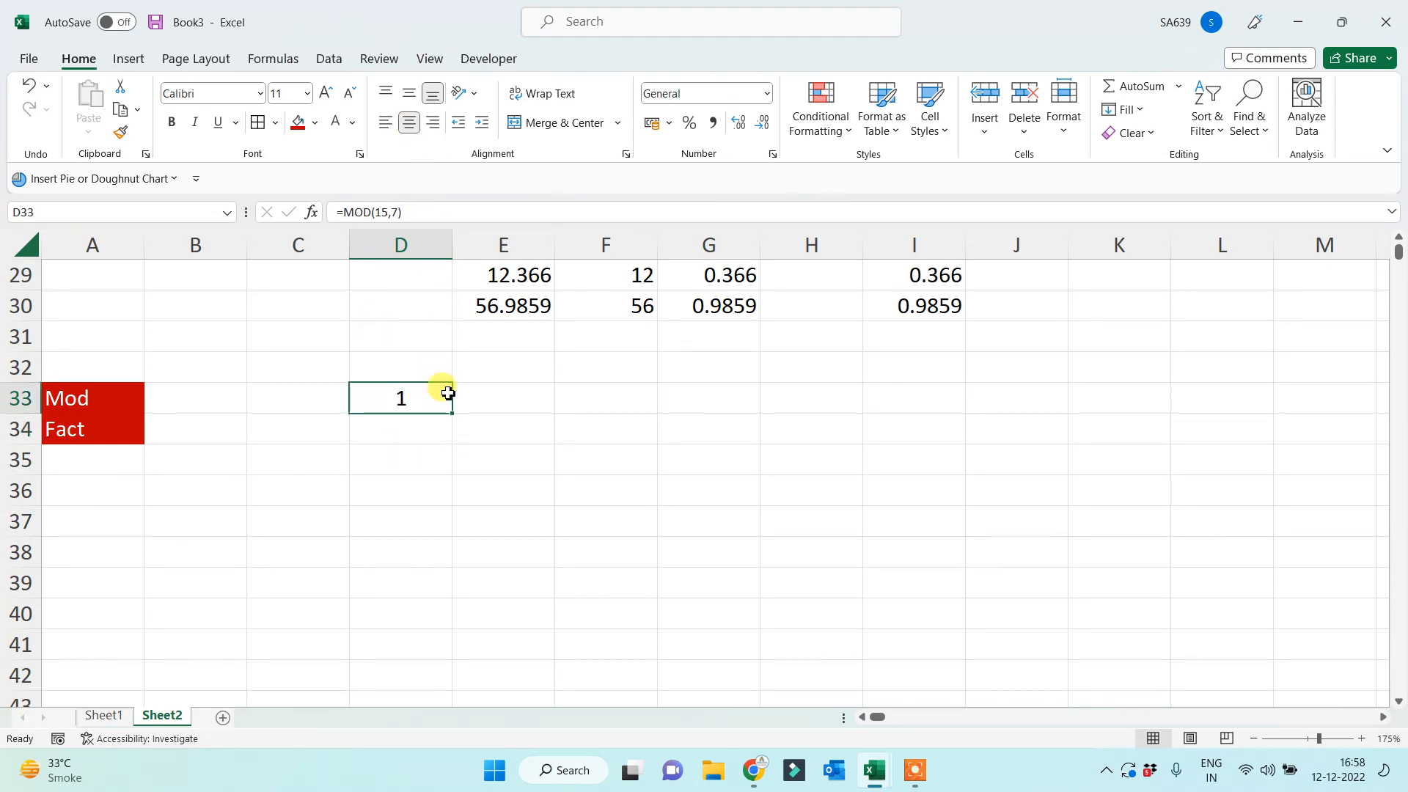
pyautogui.click(396, 212)
pyautogui.press('BackSpace')
pyautogui.write('9')
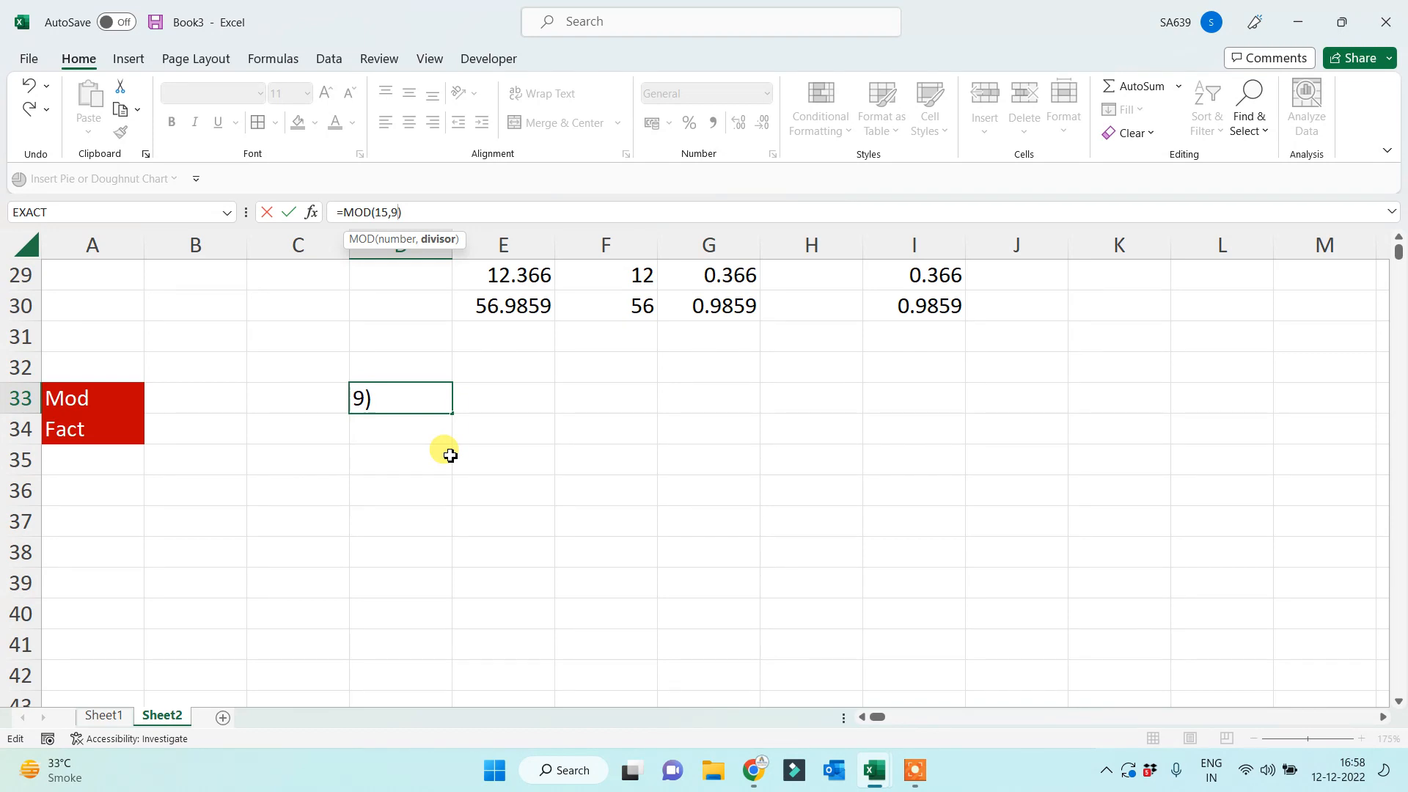
pyautogui.press('Return')
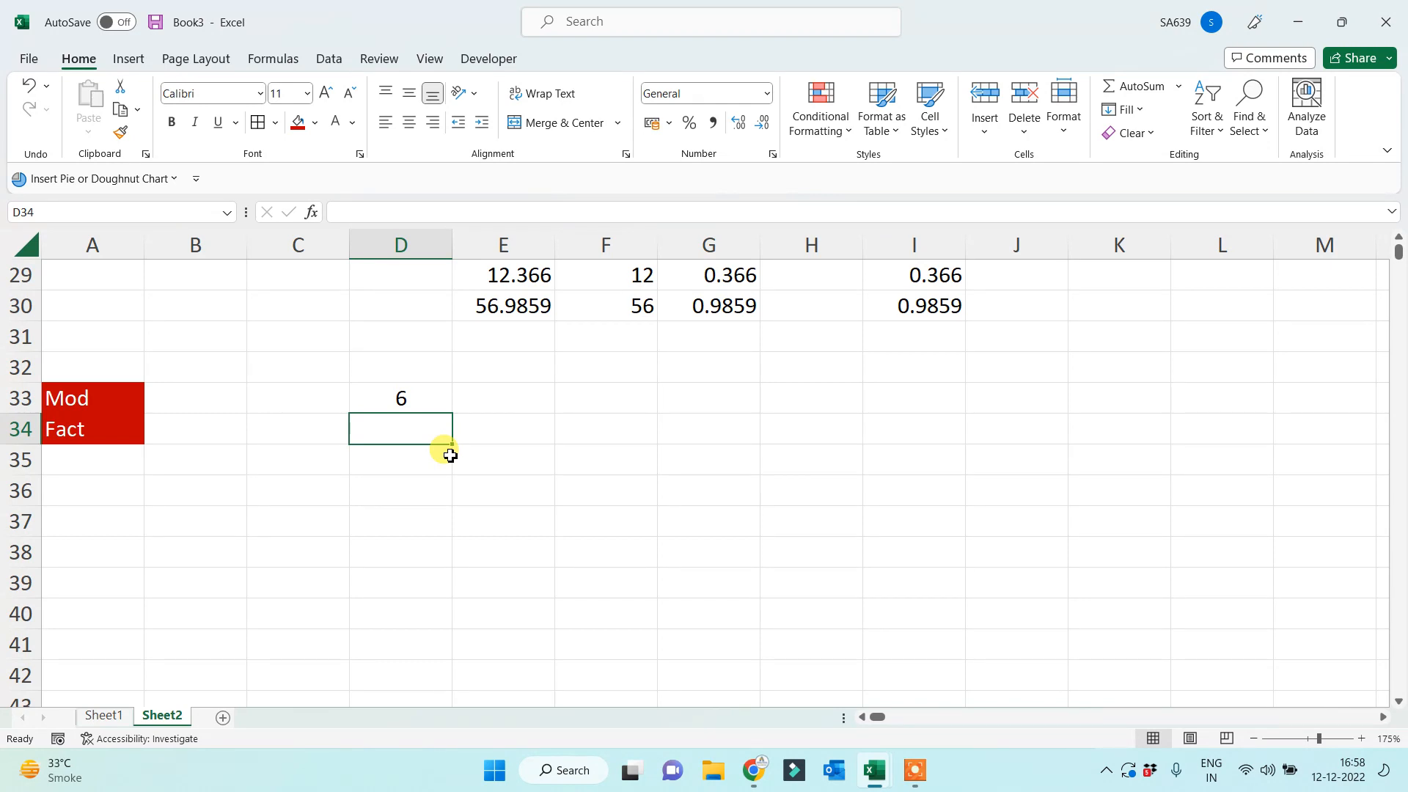
# Enter =FACT(5) in D34 and center the 120 result.
pyautogui.write('=fa')
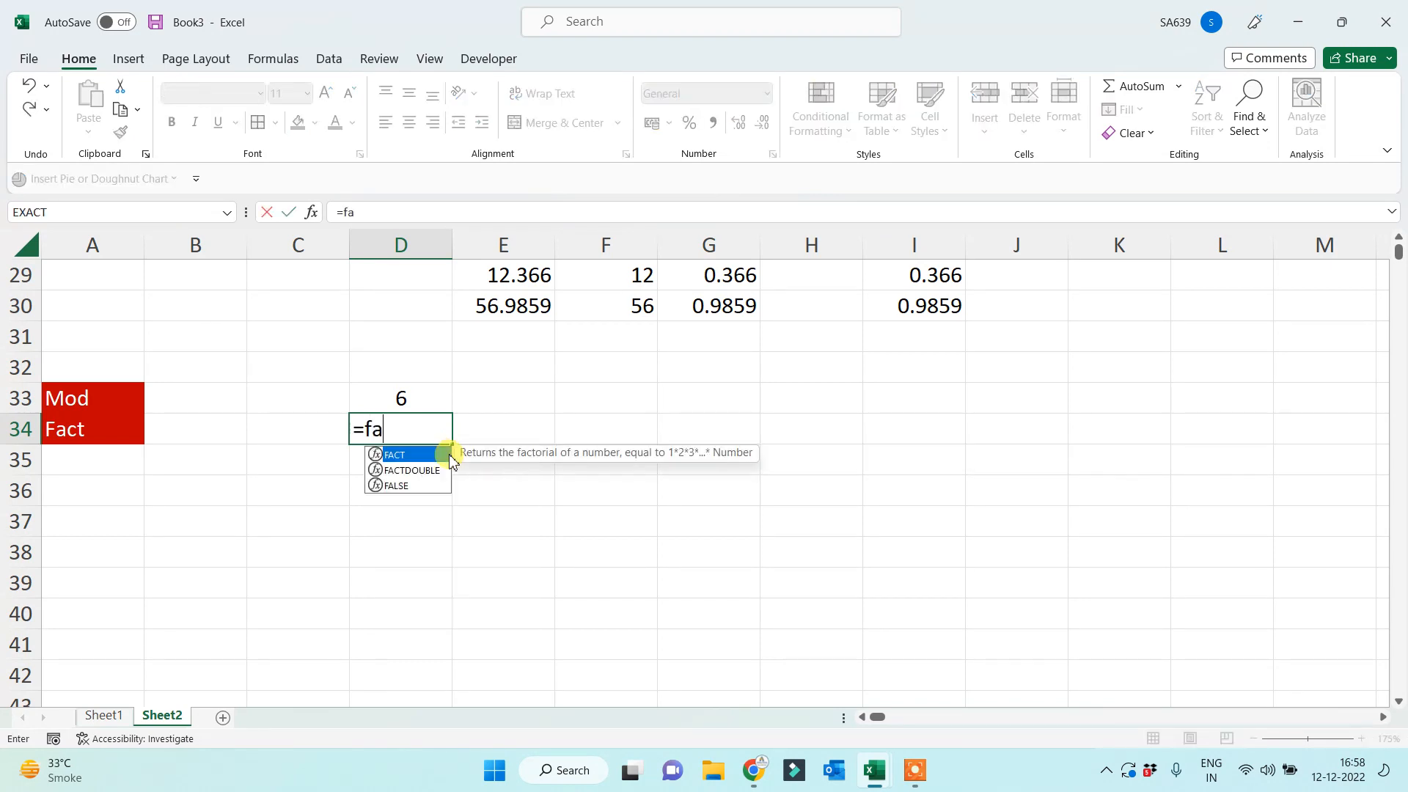
pyautogui.write('ct(')
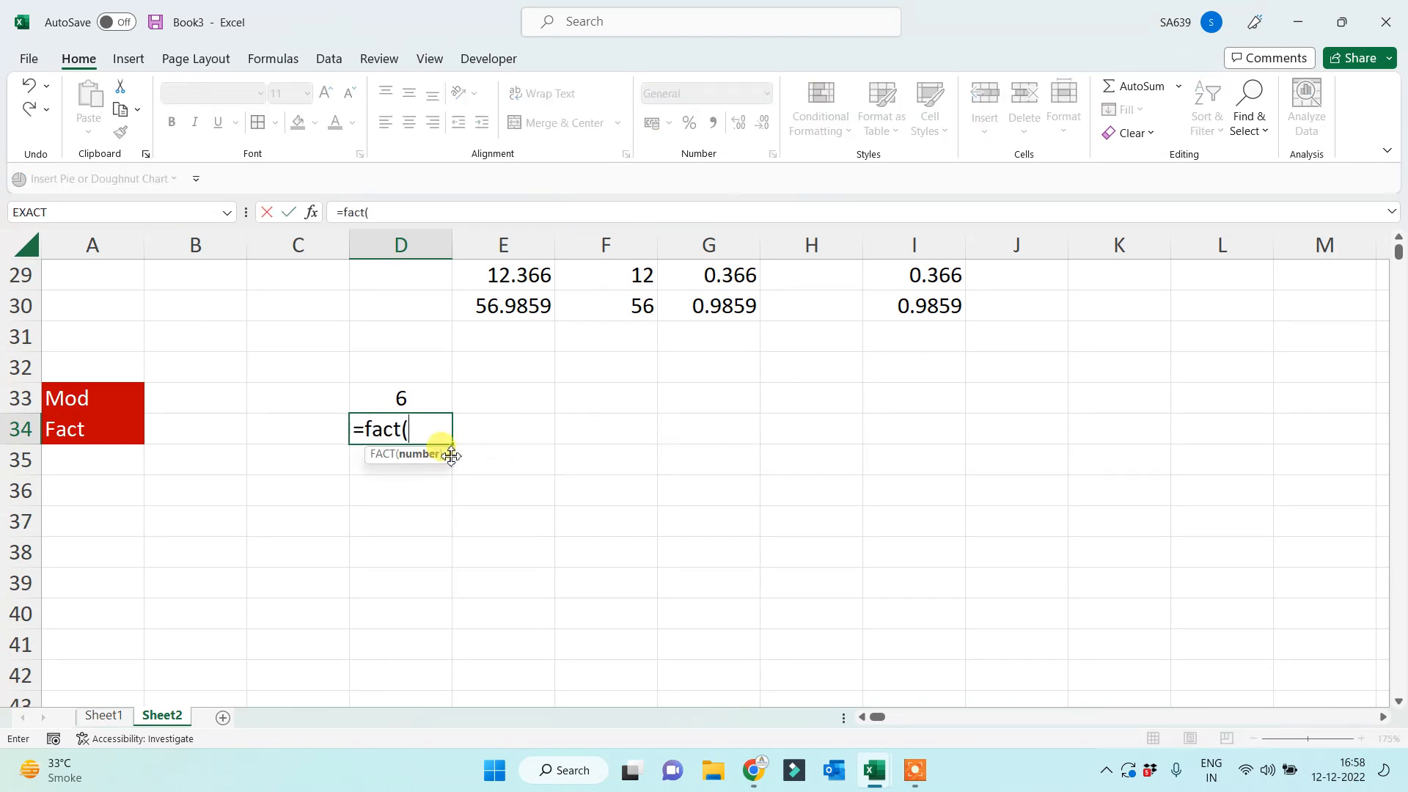
pyautogui.write('5)')
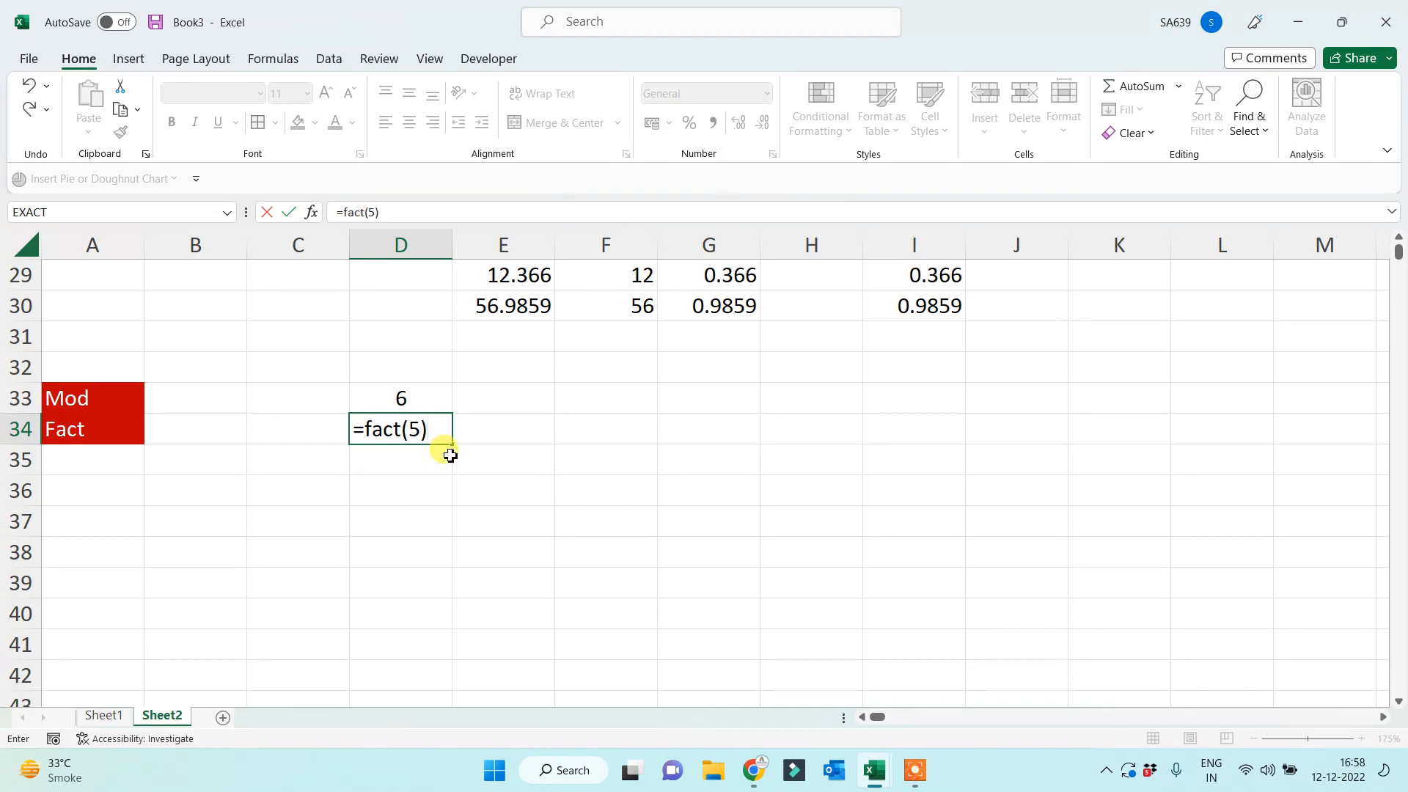
pyautogui.press('Return')
pyautogui.press('Up')
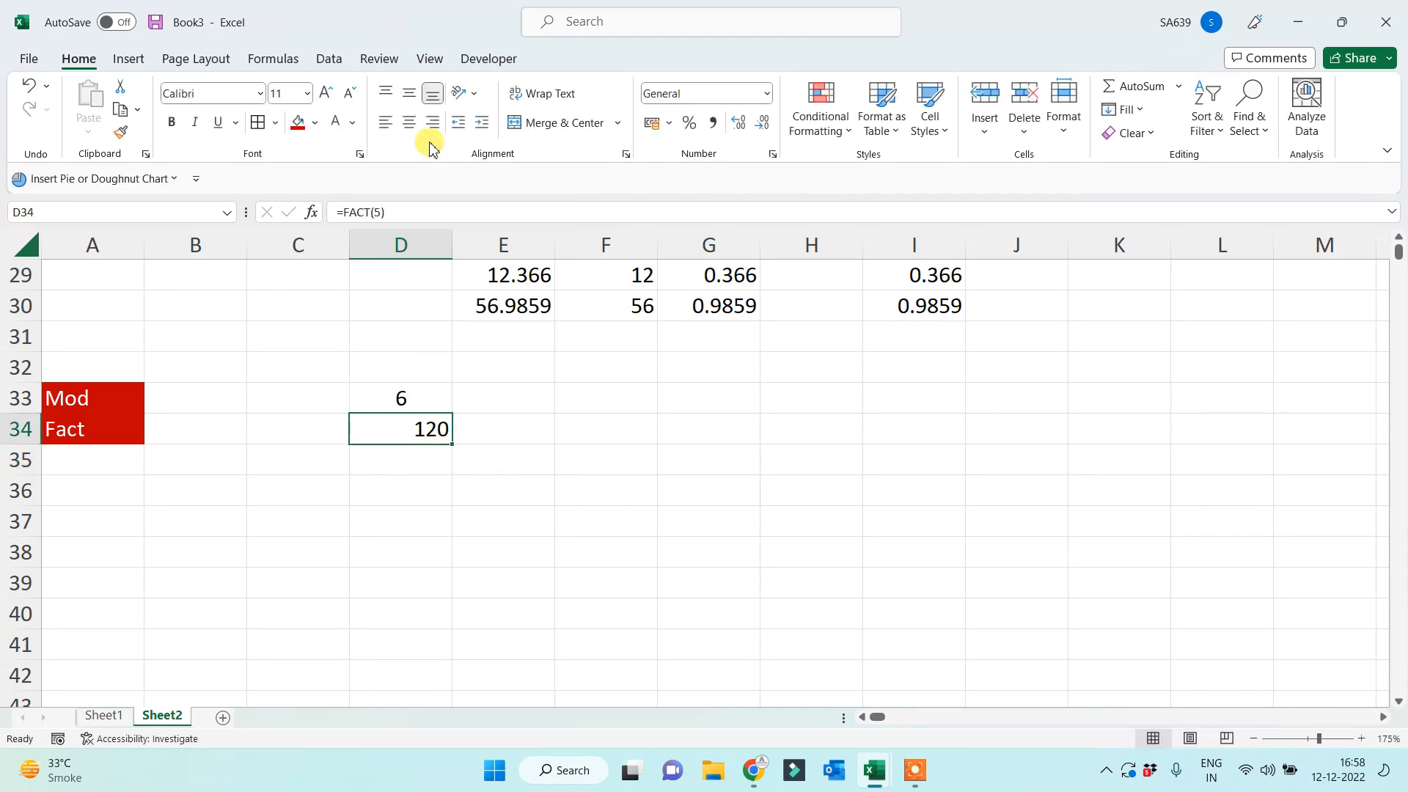
pyautogui.click(409, 122)
# Enter =5*4*3*2*1 in E34 as a manual check that also gives 120.
pyautogui.click(522, 427)
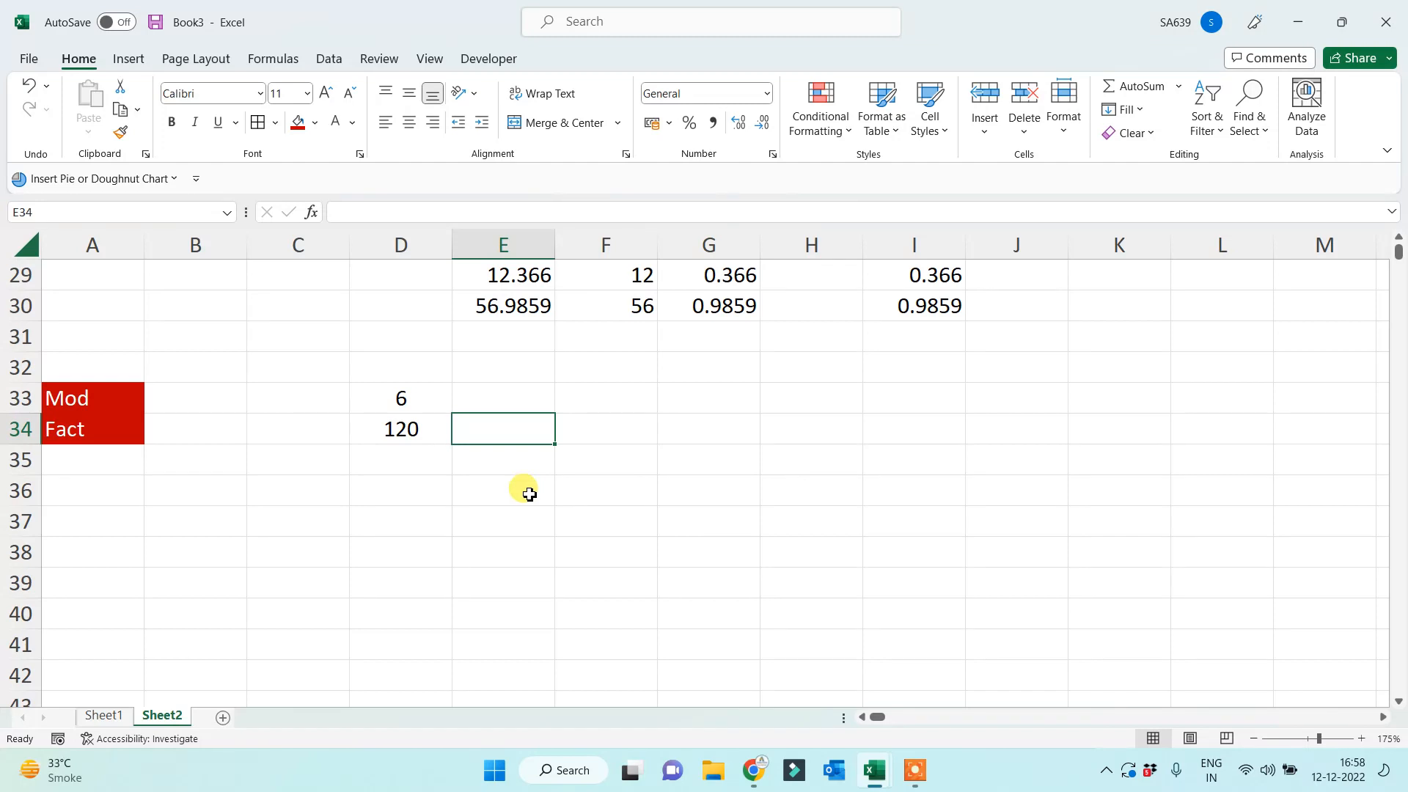
pyautogui.write('=')
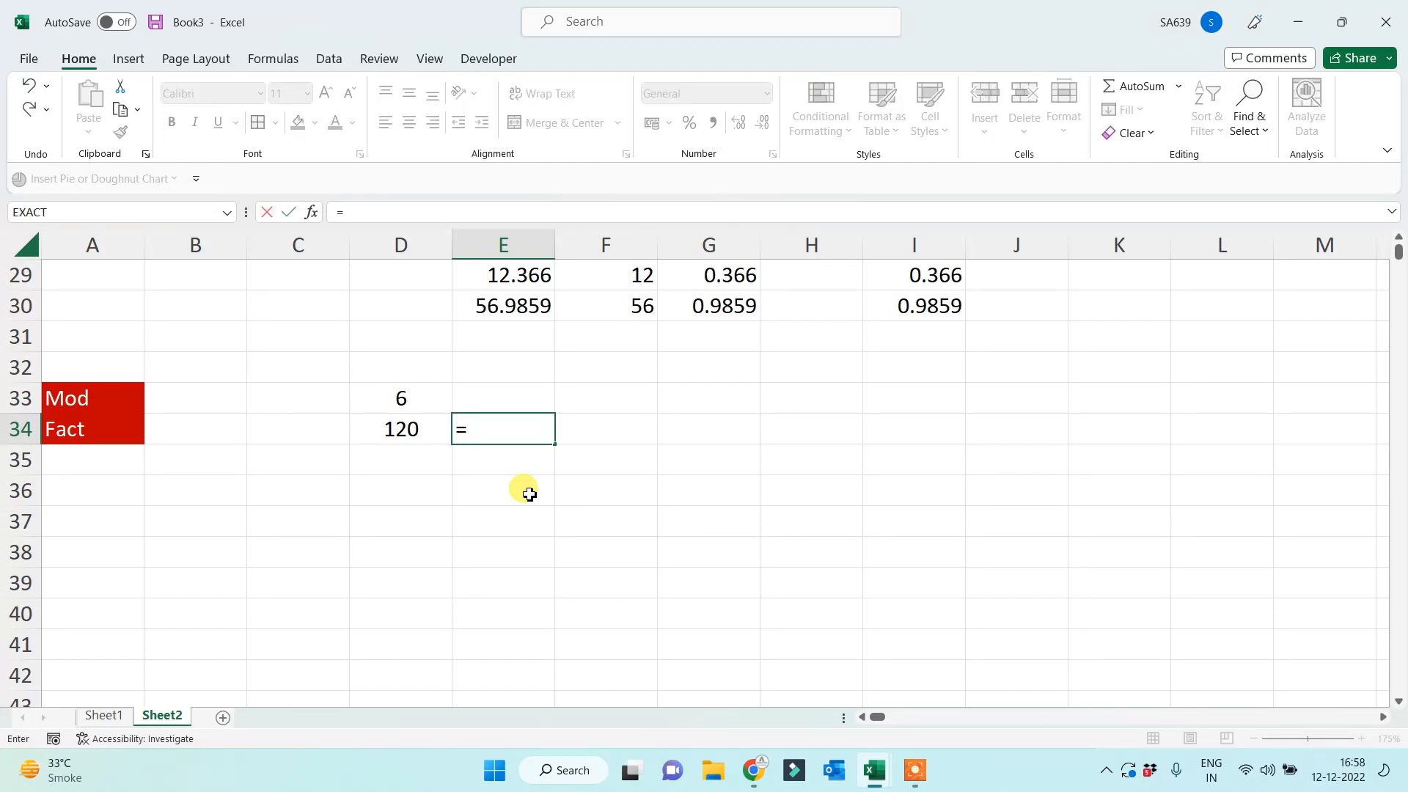
pyautogui.write('5*4*3*2*1')
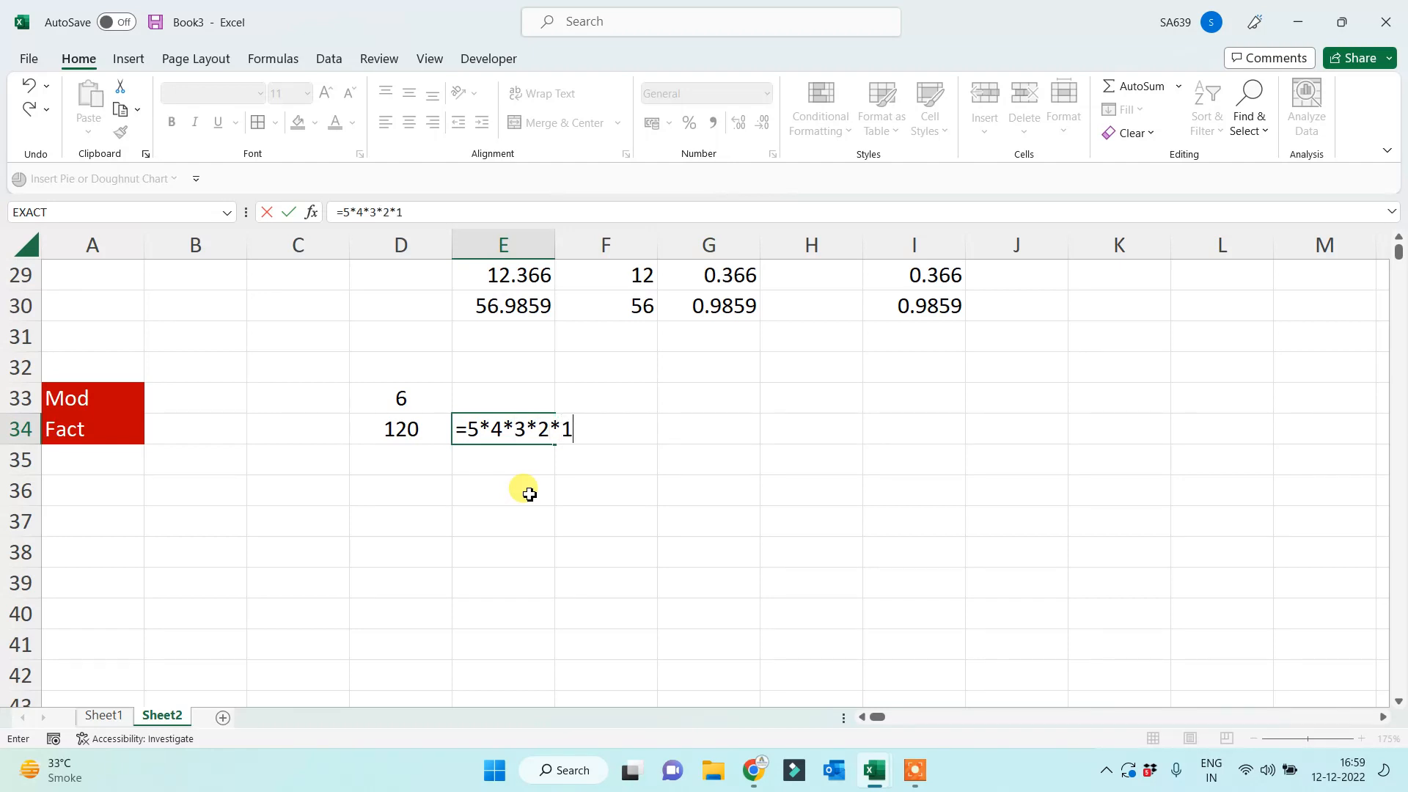
pyautogui.press('Return')
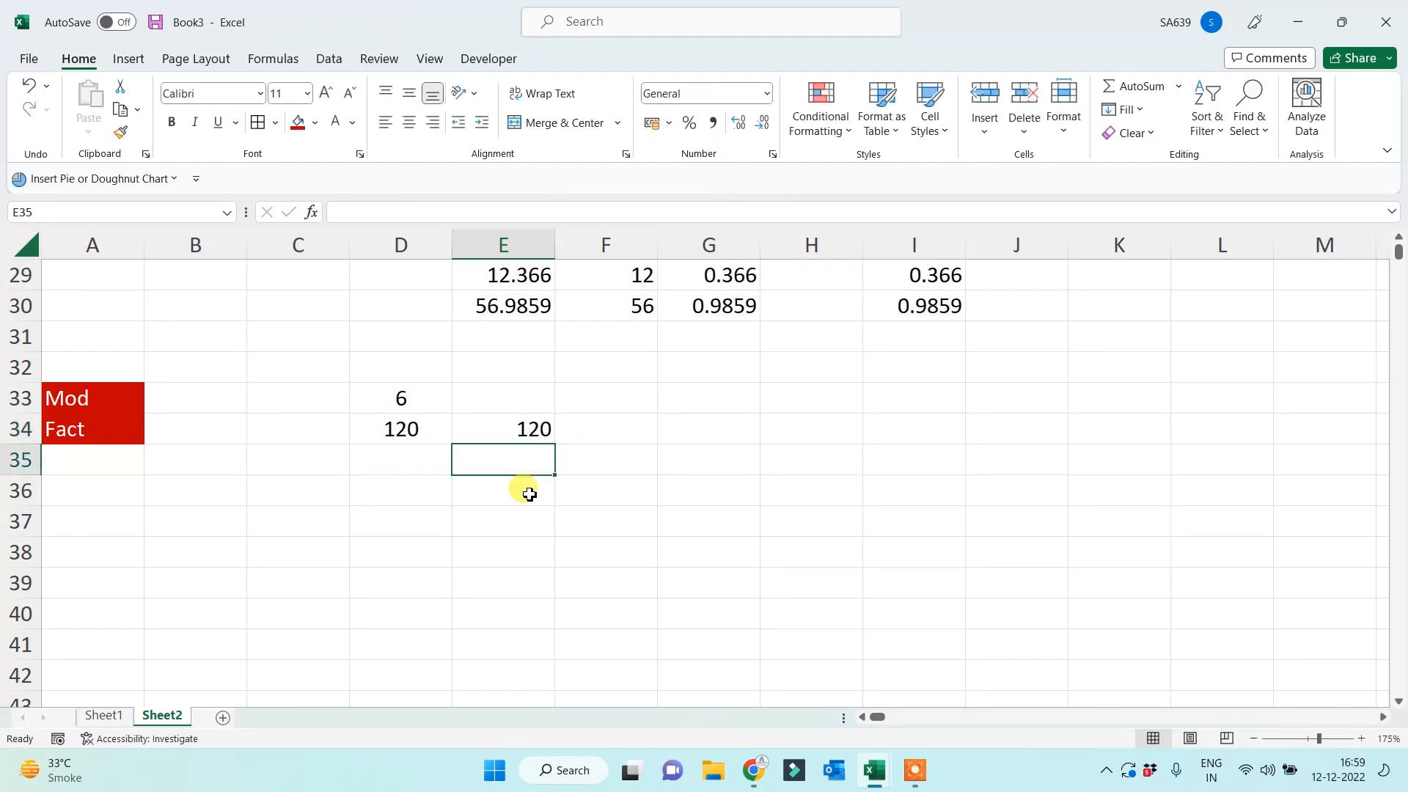
pyautogui.press('Up')
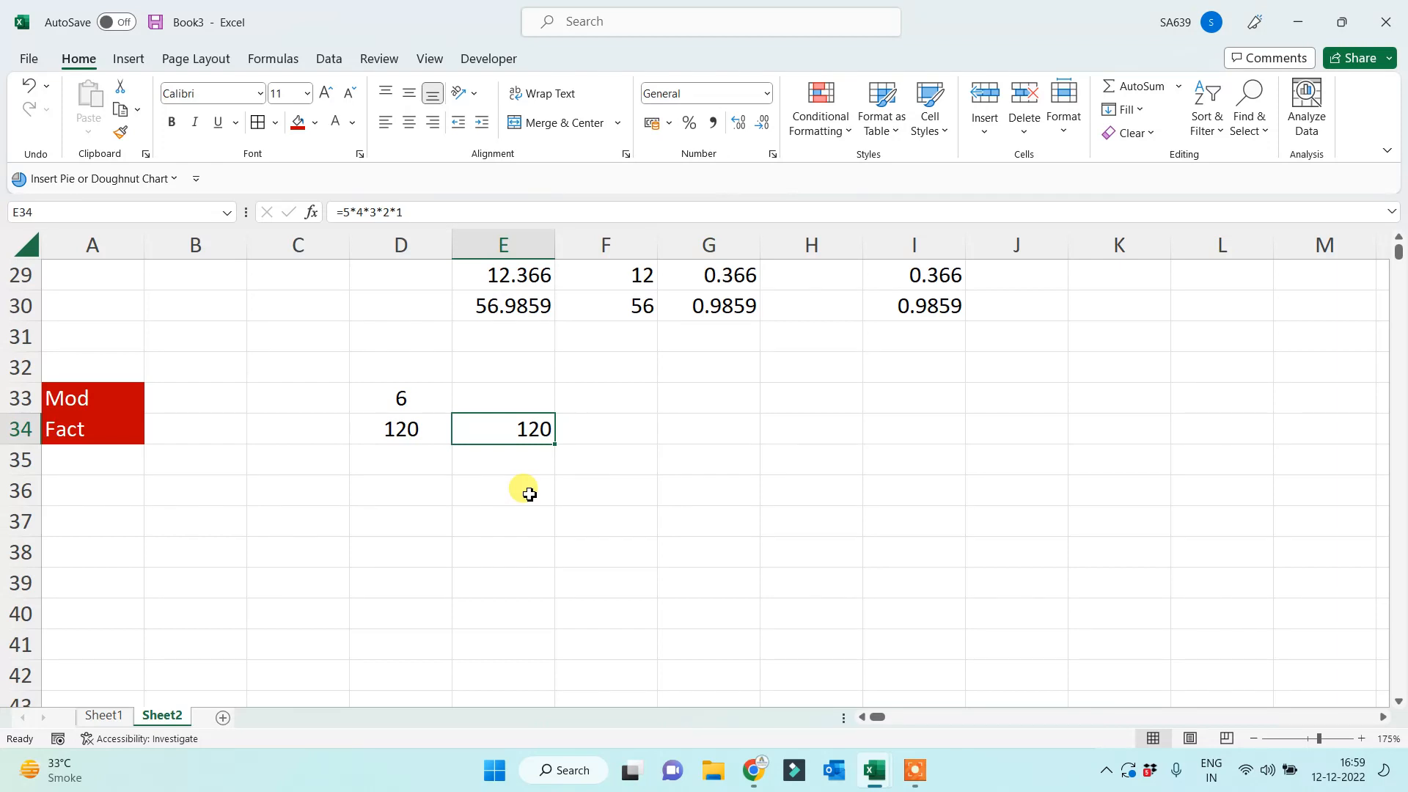
pyautogui.click(410, 430)
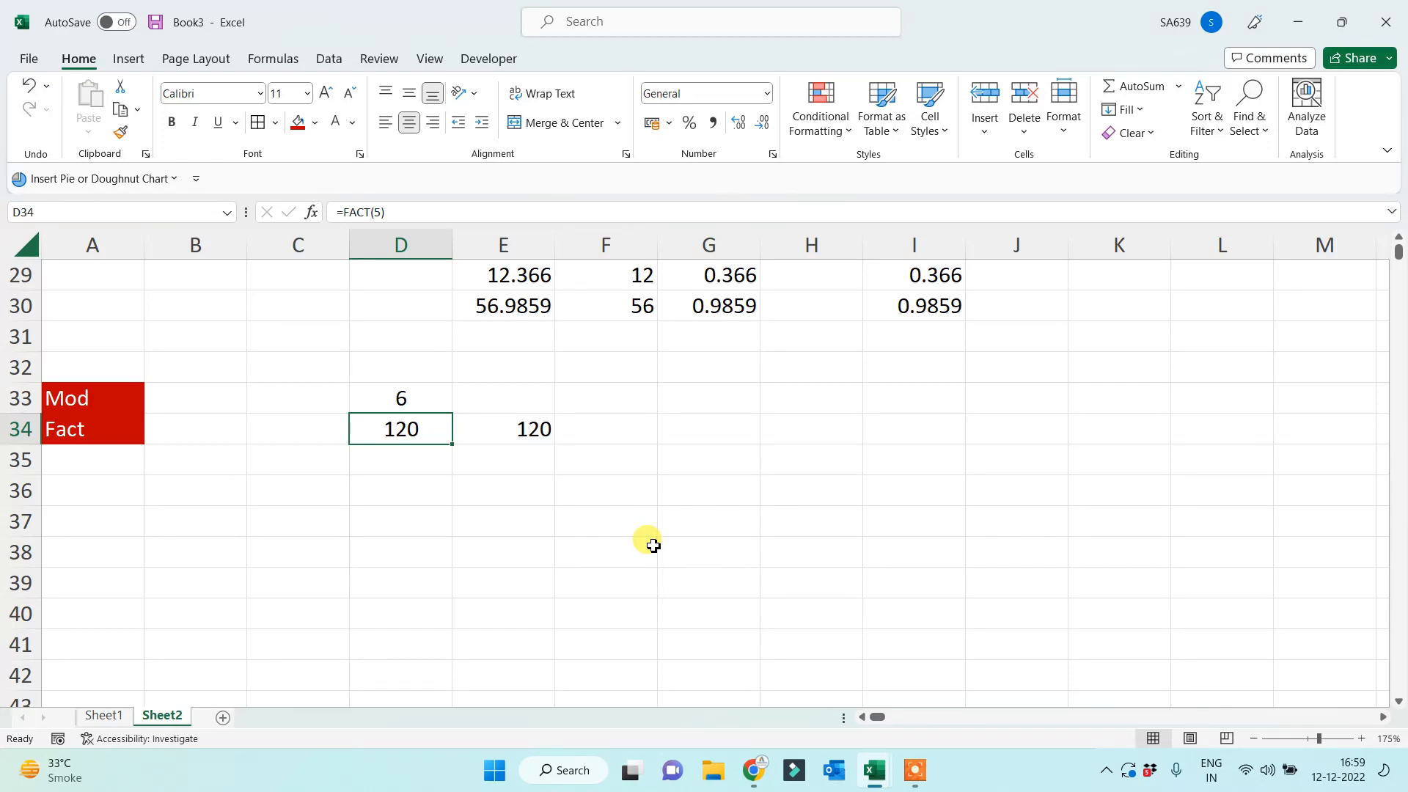
# Center both factorial results in D34:E34.
pyautogui.click(514, 437)
pyautogui.moveTo(433, 434); pyautogui.dragTo(552, 429)
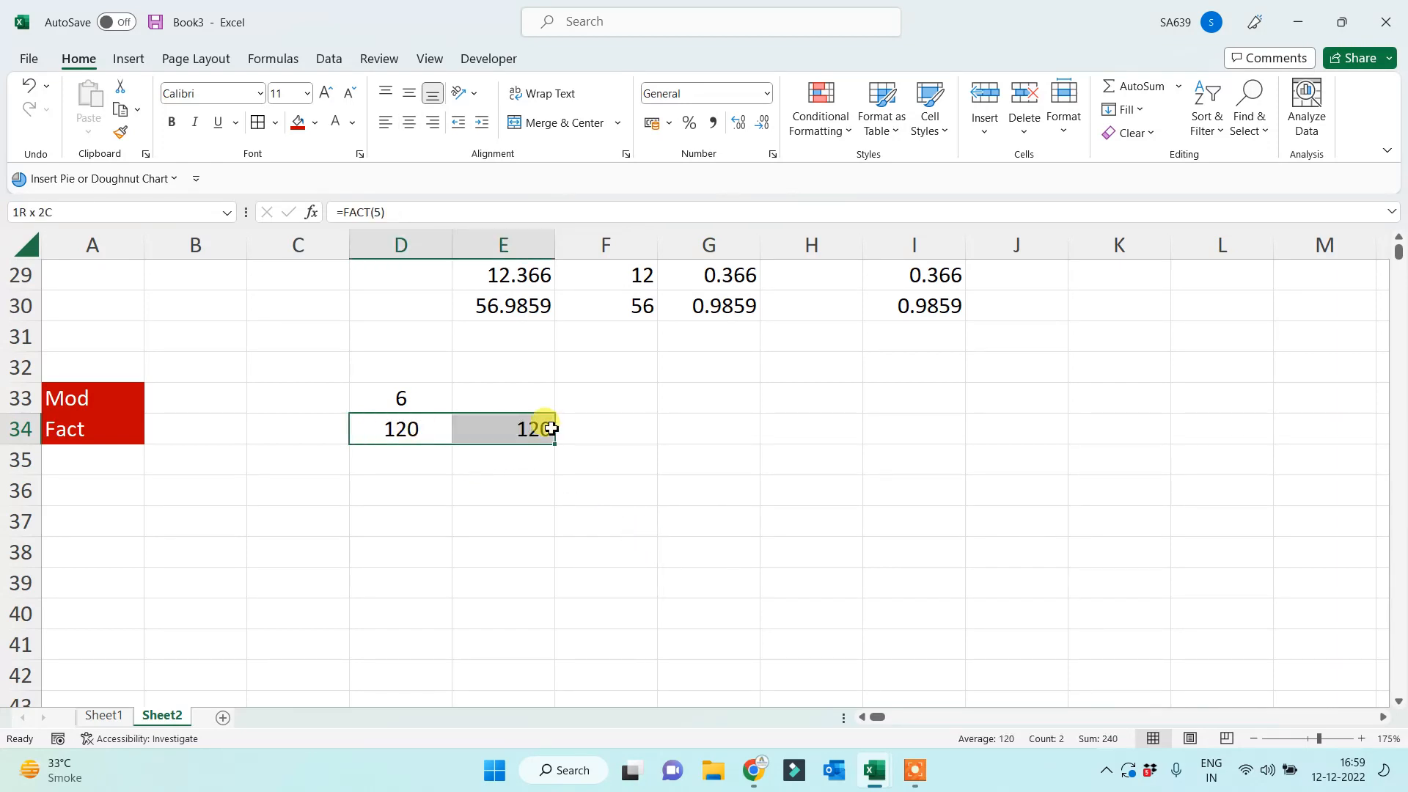
pyautogui.click(409, 123)
pyautogui.click(410, 123)
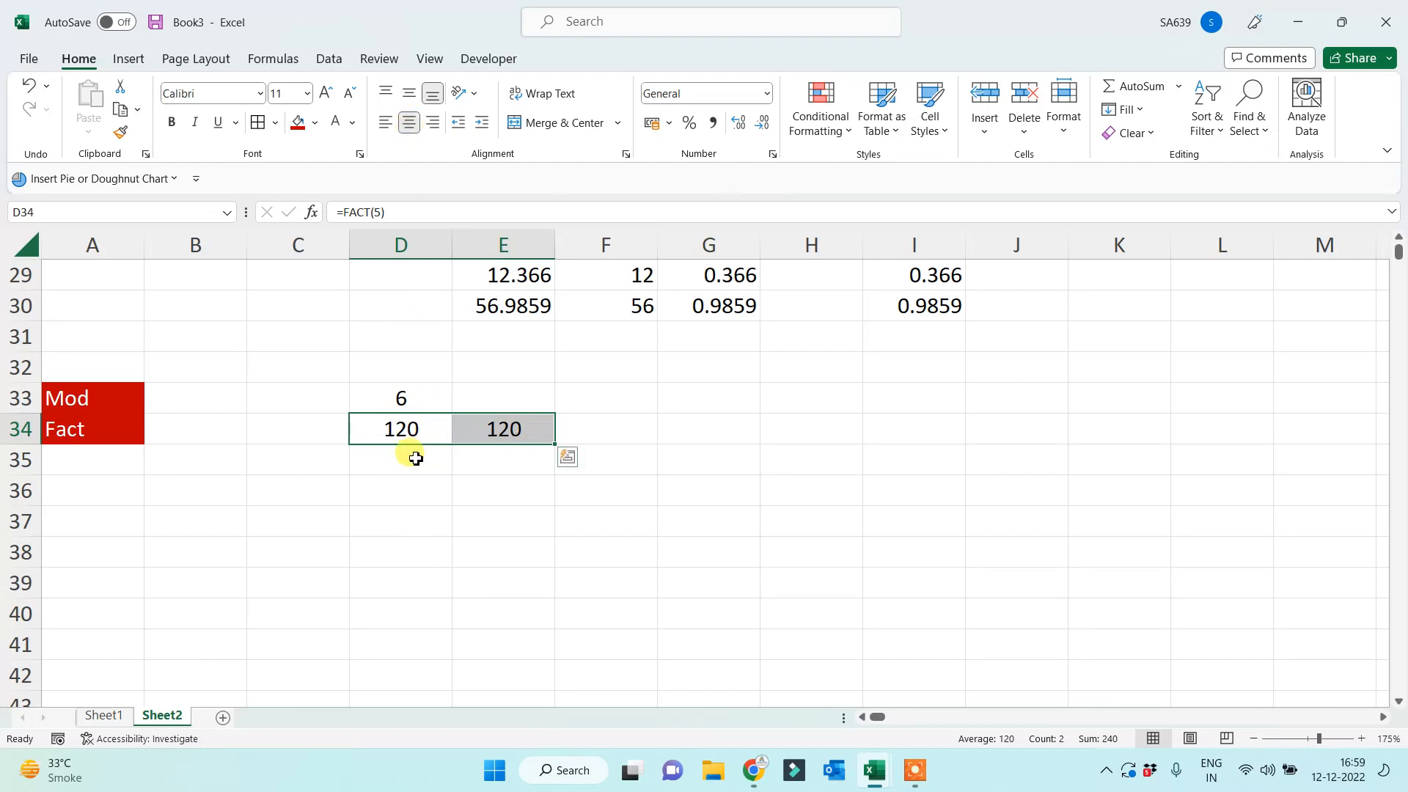
# Review the factorial formulas, the Mod and Fact labels, and the Mod result in D33.
pyautogui.click(414, 431)
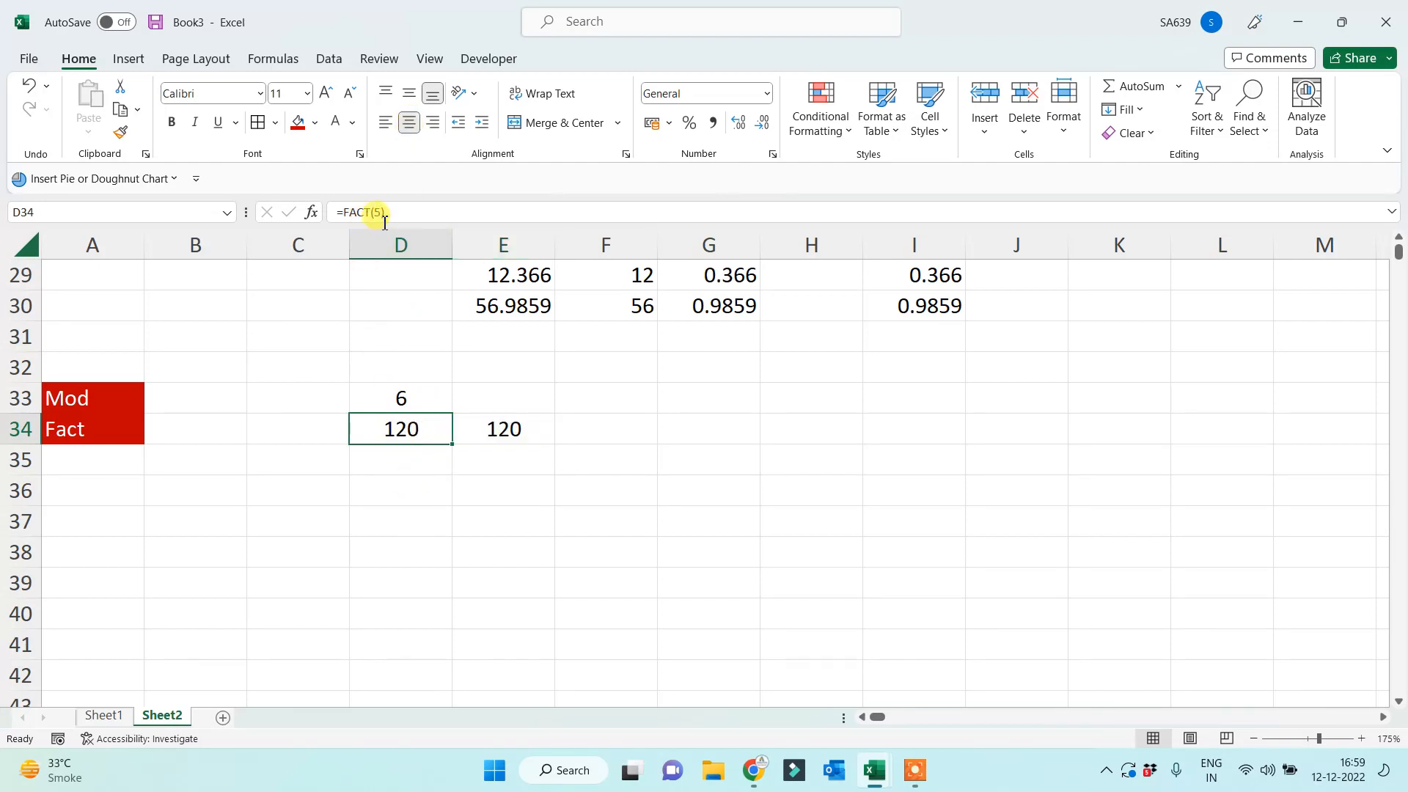
pyautogui.click(478, 427)
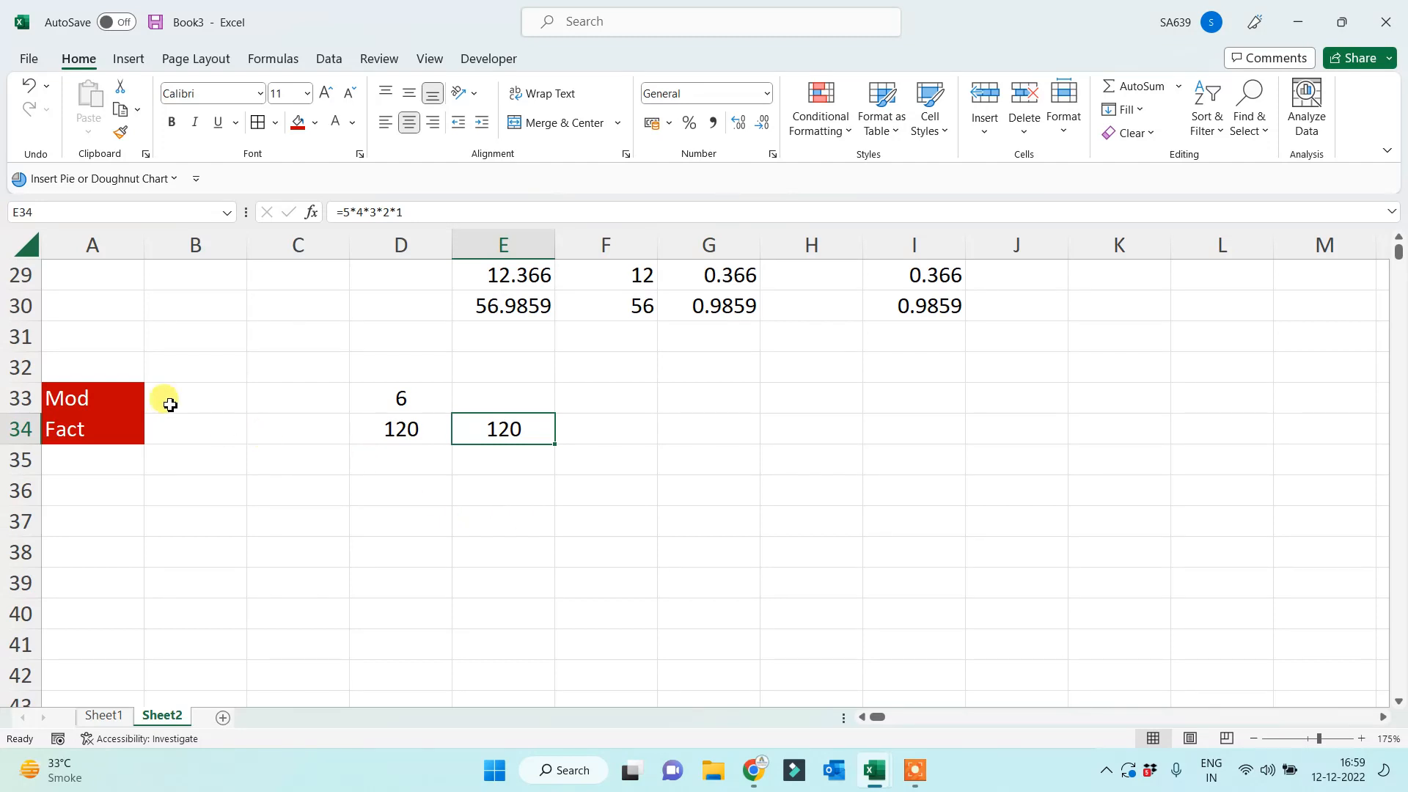
pyautogui.click(102, 431)
pyautogui.click(110, 402)
pyautogui.click(111, 434)
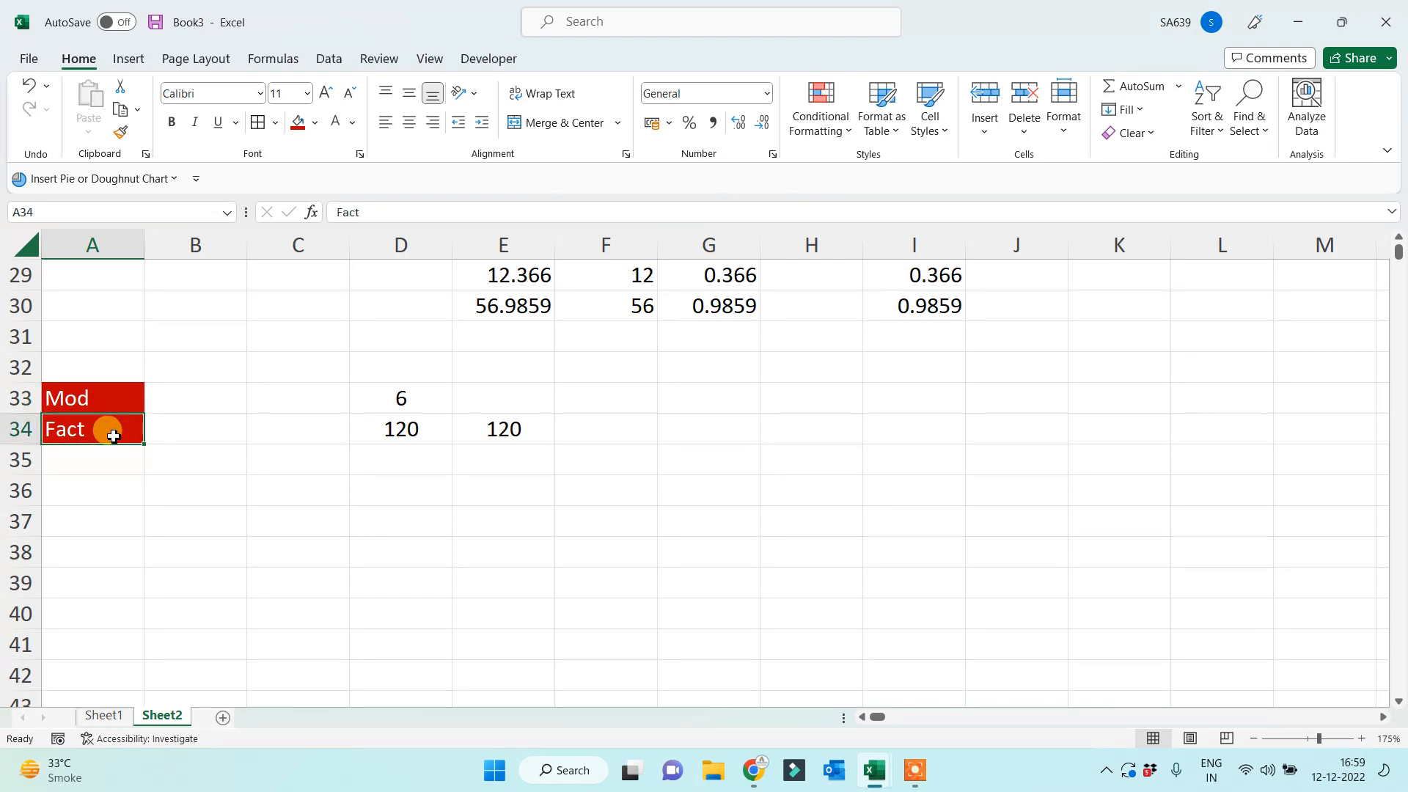
pyautogui.click(117, 245)
pyautogui.click(447, 513)
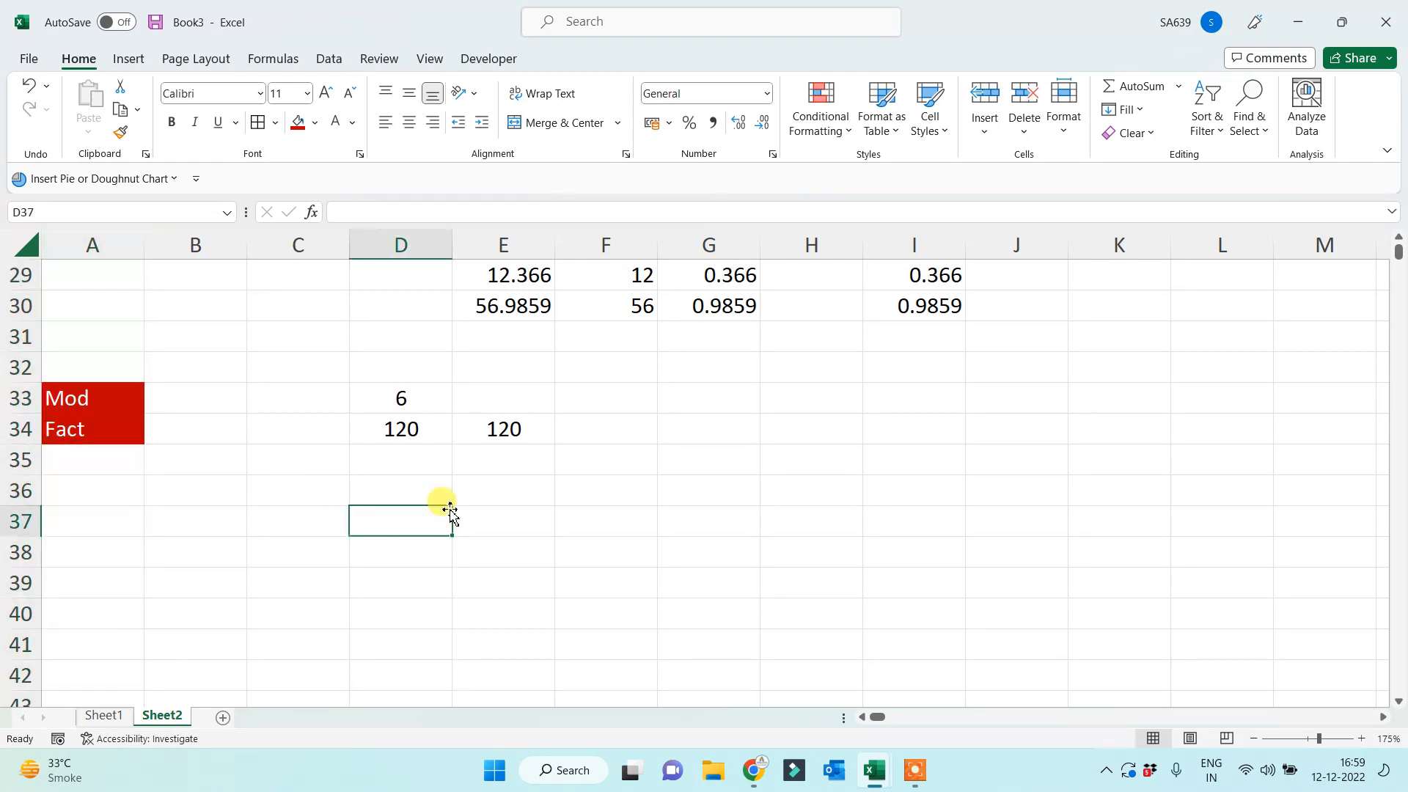
pyautogui.click(401, 398)
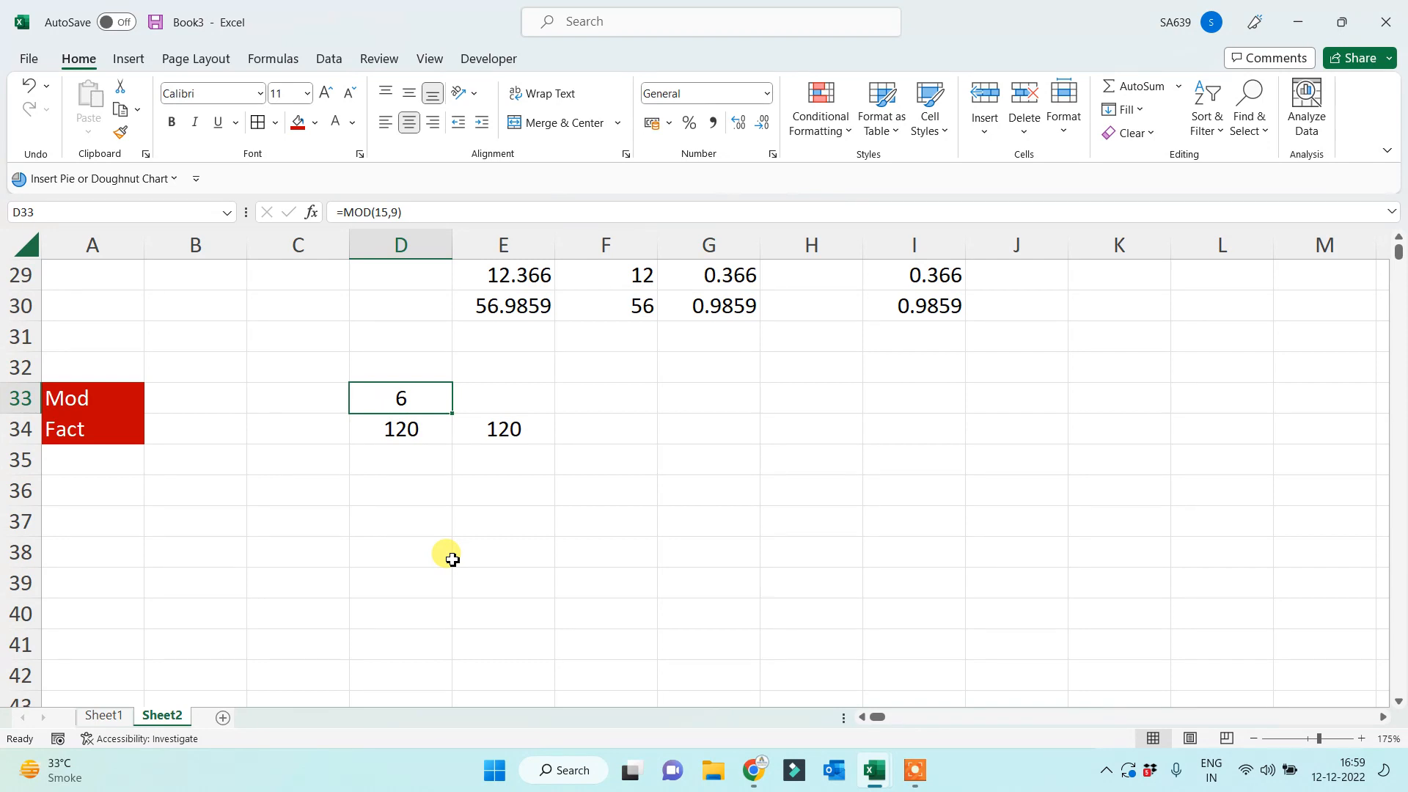
# Replace D33's formula with =MOD(4,3), returning the remainder 1.
pyautogui.write('=mod(')
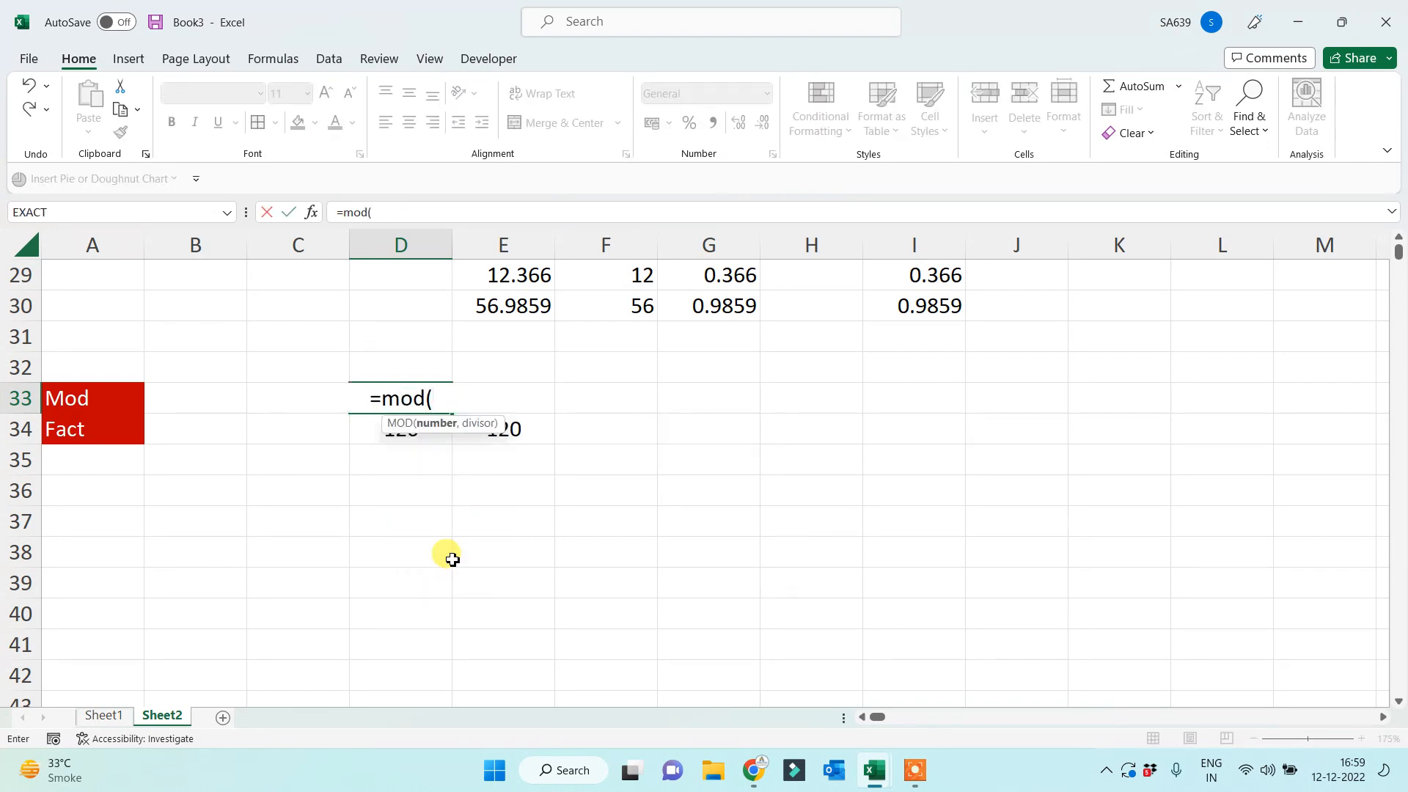
pyautogui.write('4')
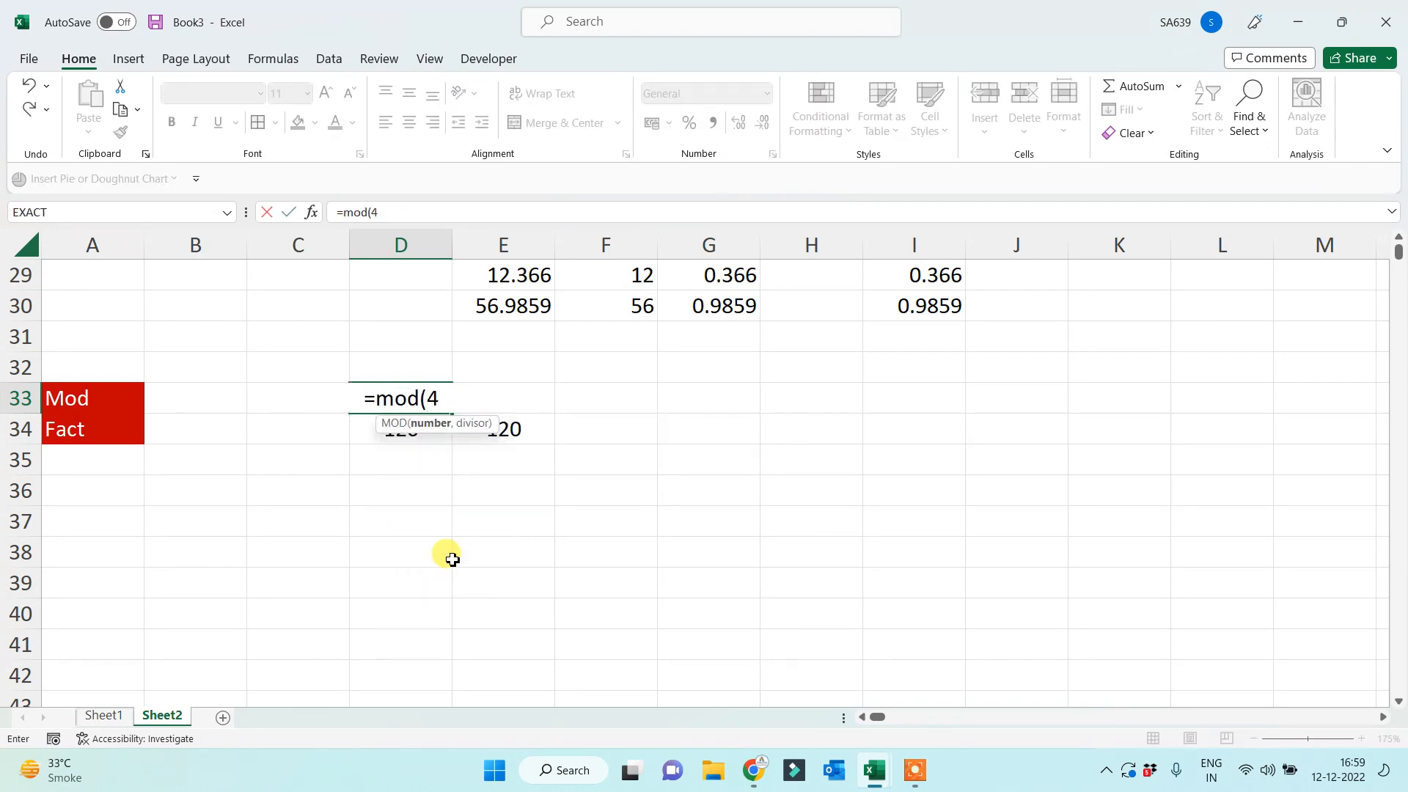
pyautogui.write(',3')
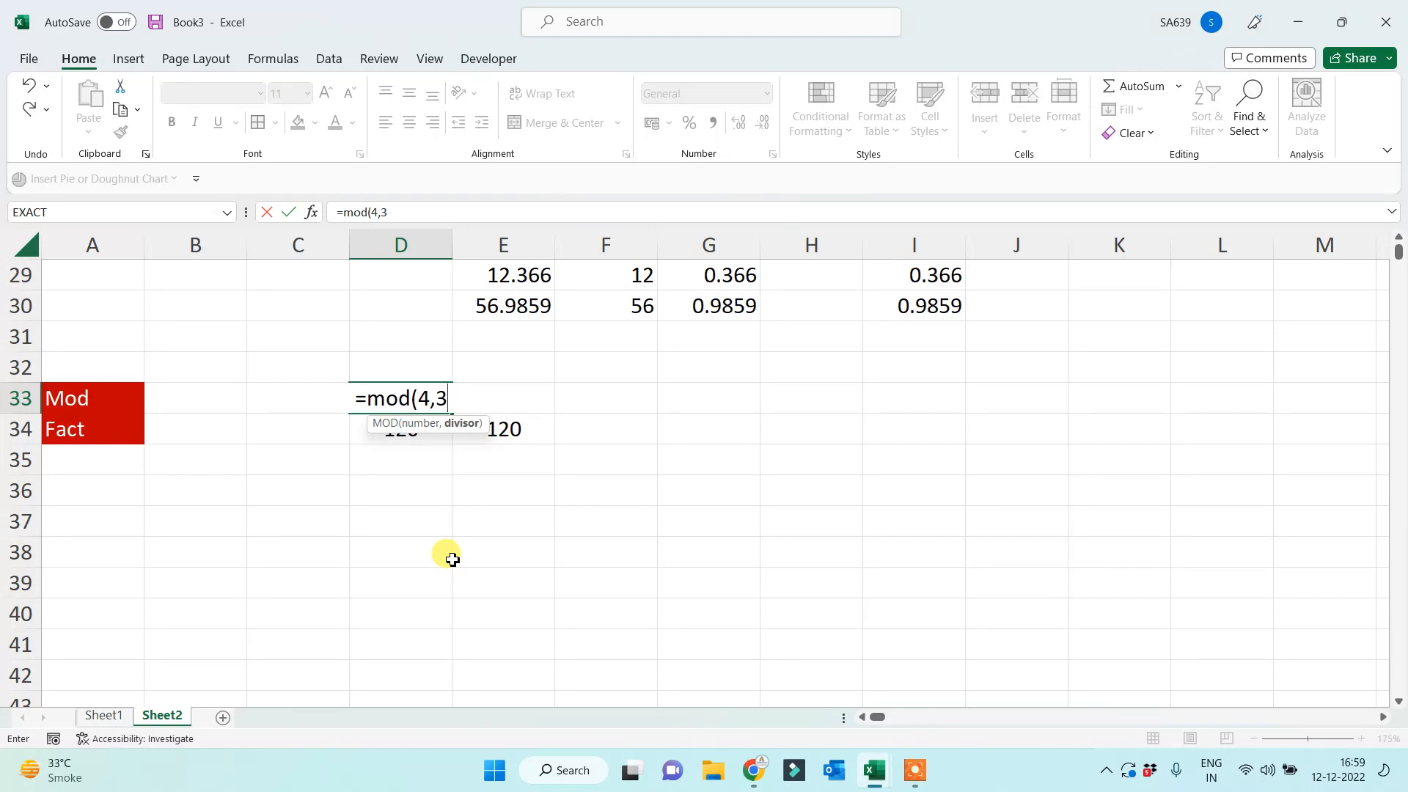
pyautogui.write(')')
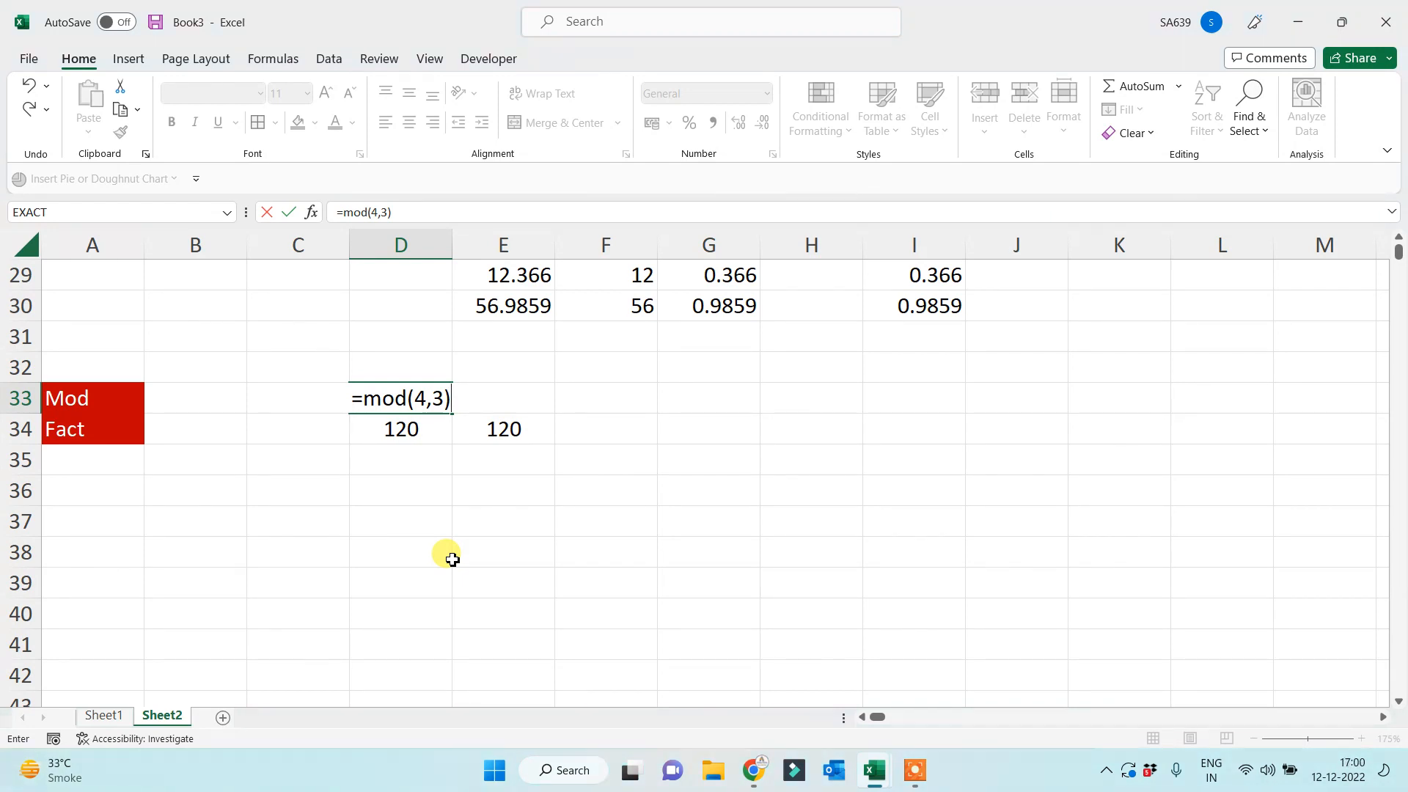
pyautogui.press('Return')
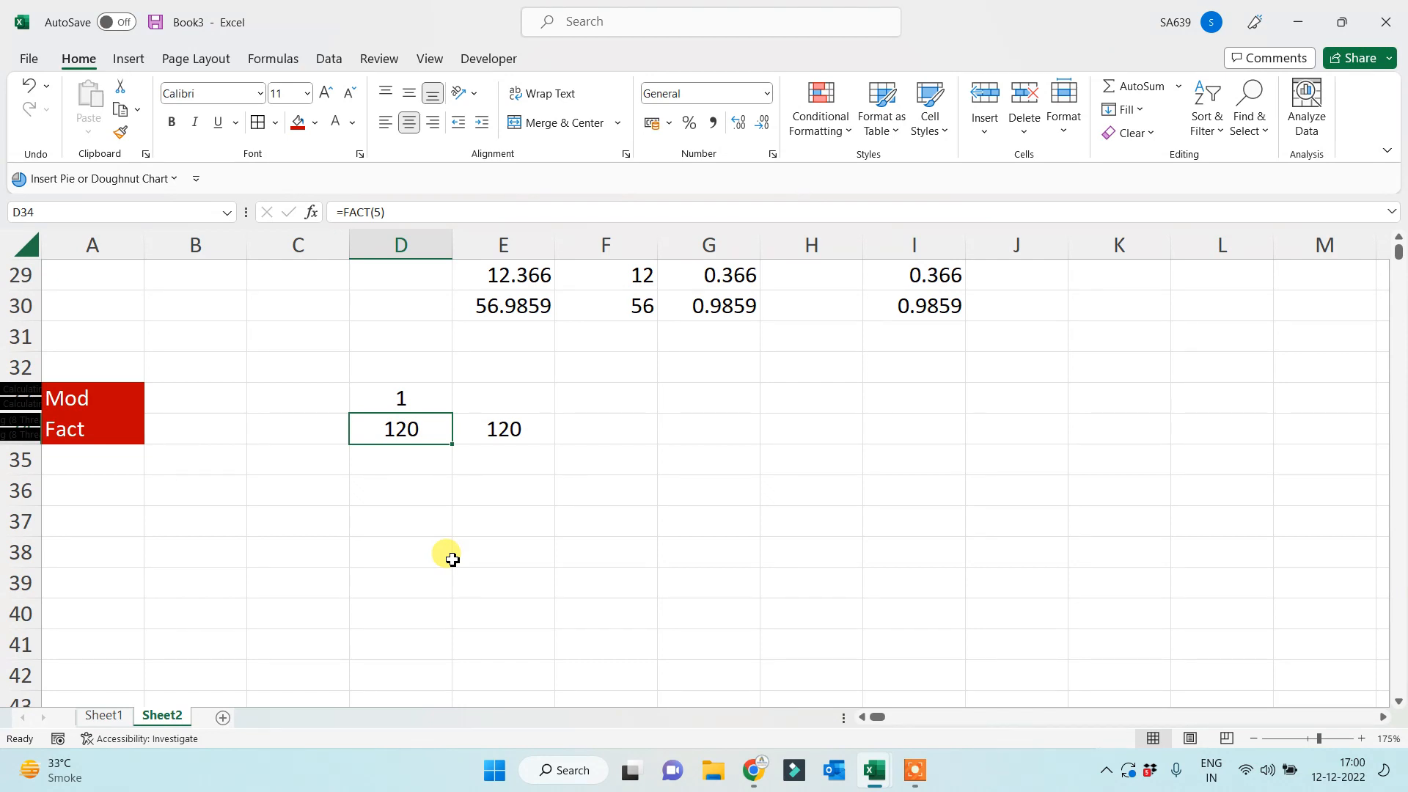
# Bold rows 33 and 34 so the Mod and Fact labels and results are bold.
pyautogui.click(314, 546)
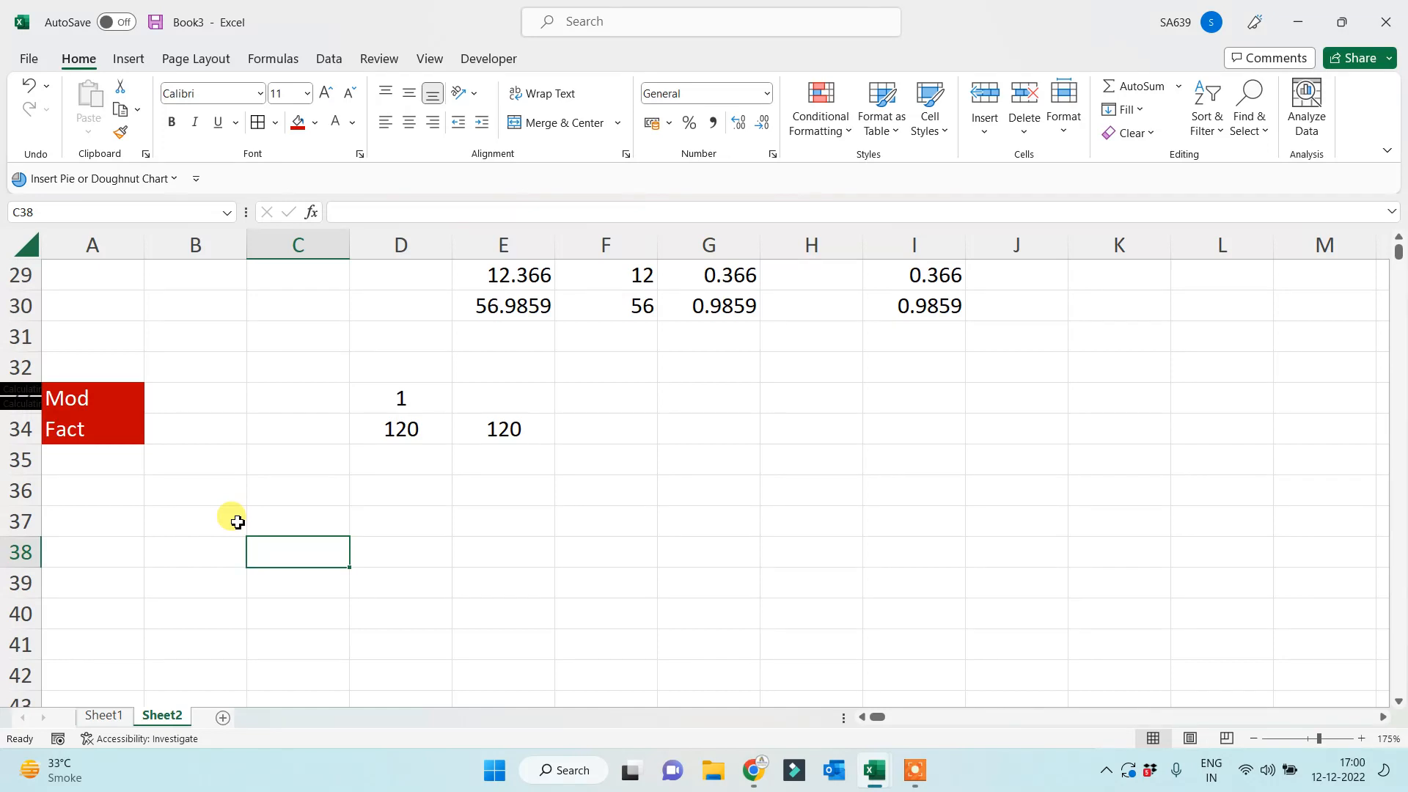
pyautogui.click(82, 393)
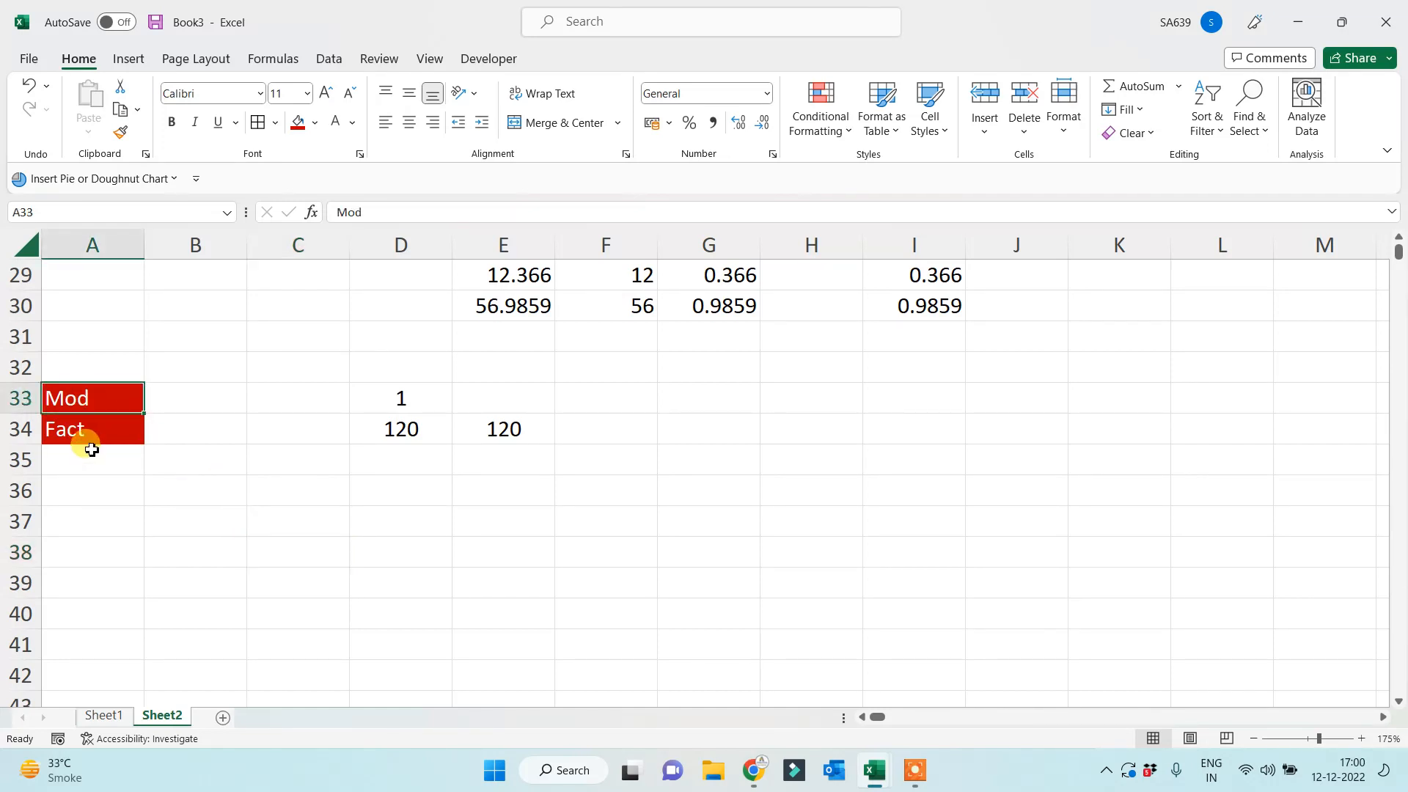
pyautogui.click(95, 469)
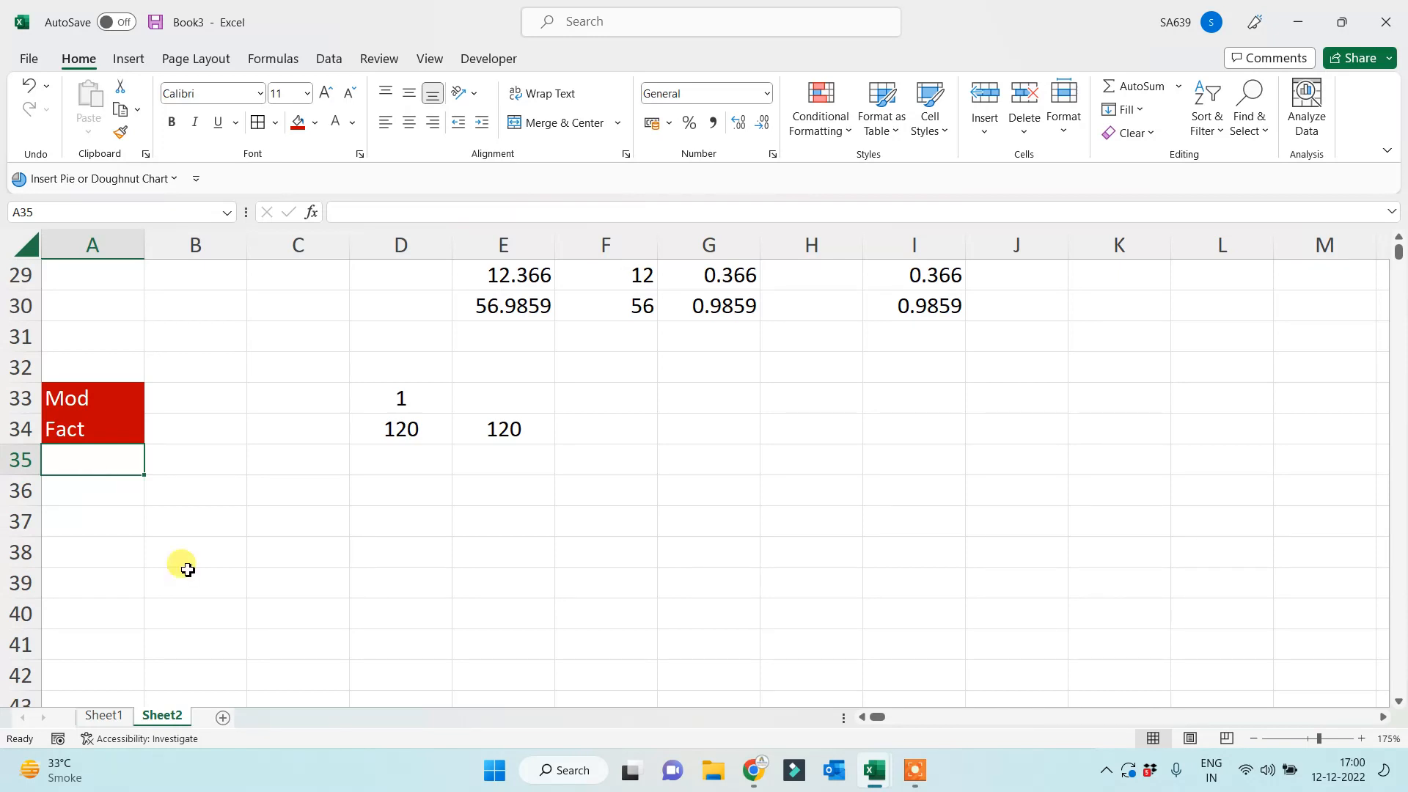
pyautogui.moveTo(16, 397); pyautogui.dragTo(17, 429)
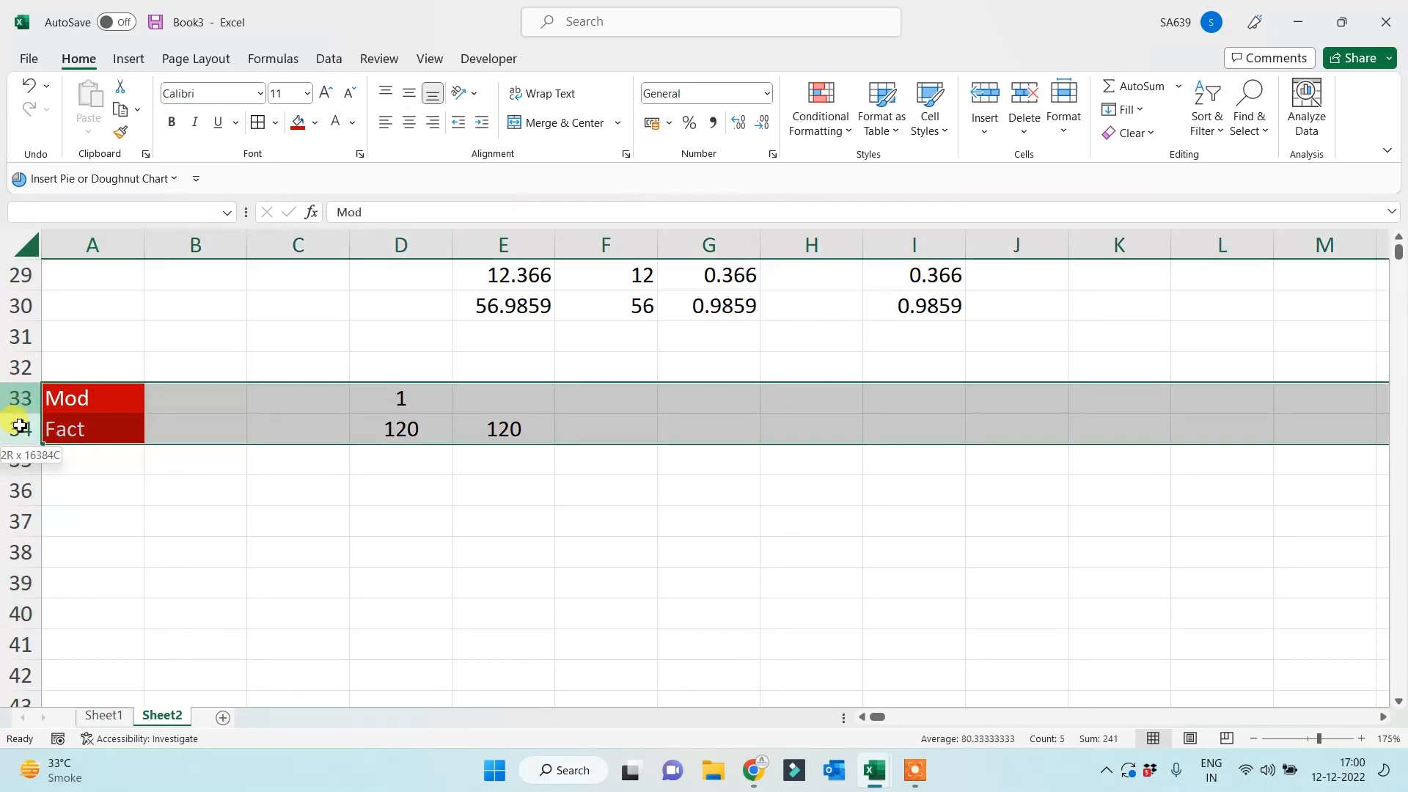
pyautogui.click(172, 122)
pyautogui.click(305, 487)
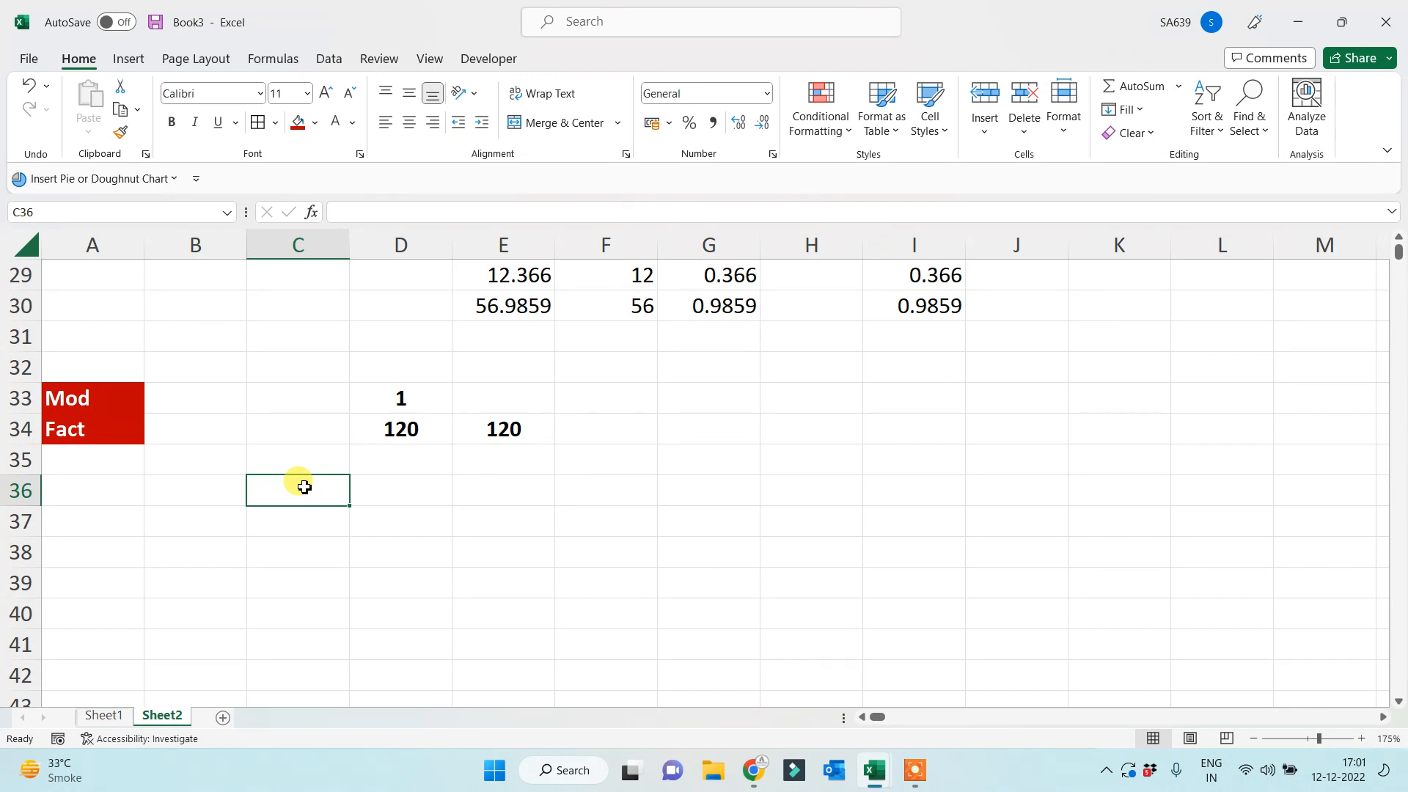
# Check the bolded Mod and Fact labels in column A, then scroll down below the examples.
pyautogui.click(110, 397)
pyautogui.click(110, 429)
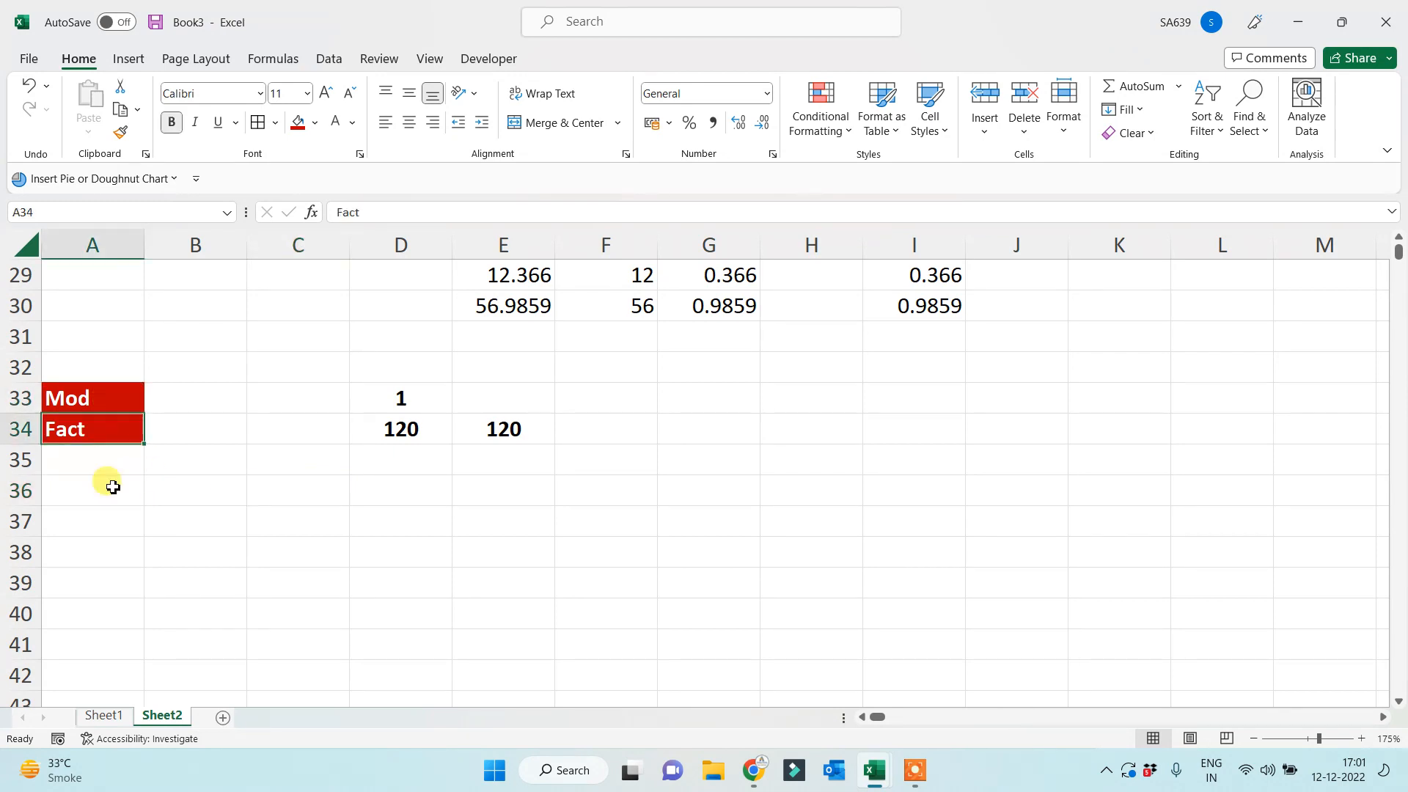
pyautogui.click(116, 520)
pyautogui.click(116, 244)
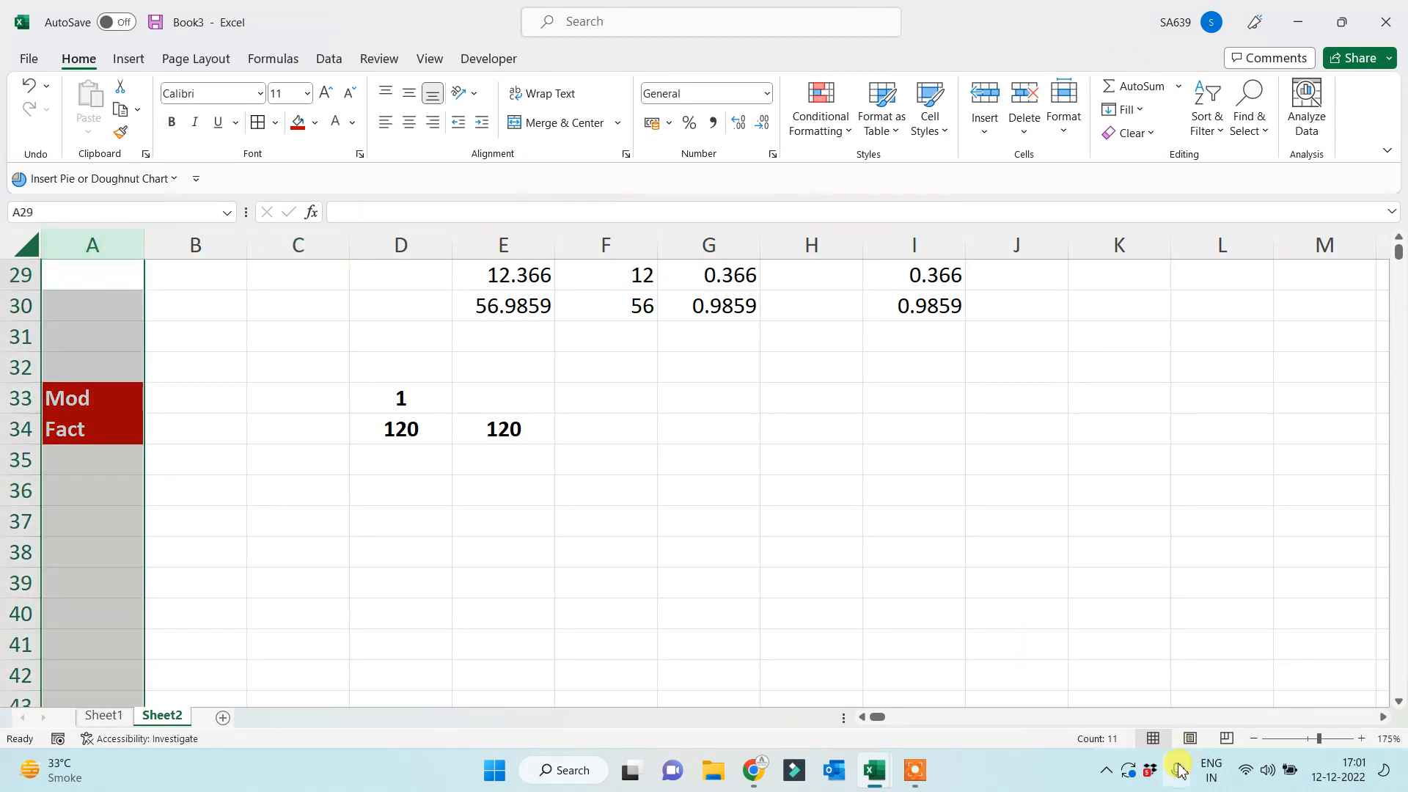
pyautogui.click(921, 603)
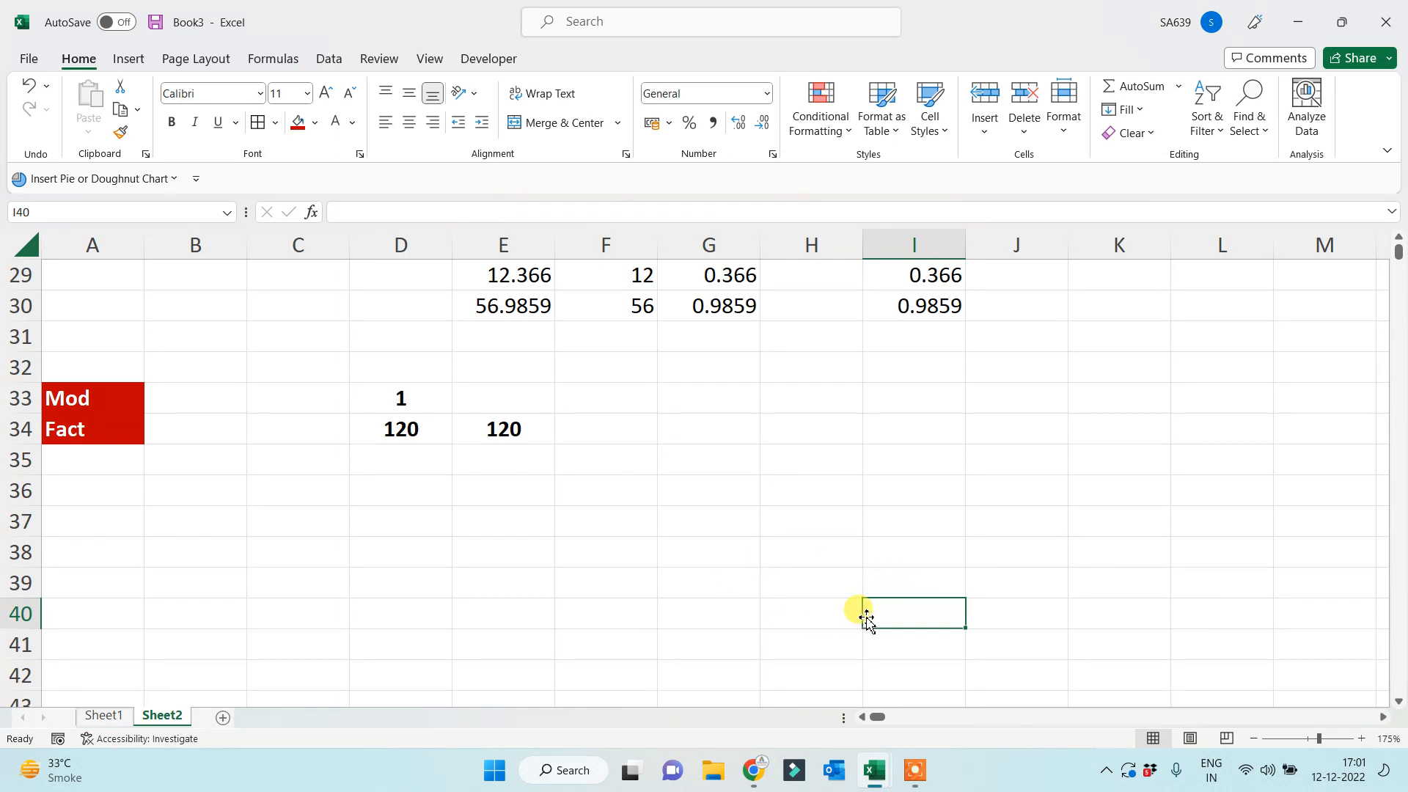
pyautogui.click(914, 770)
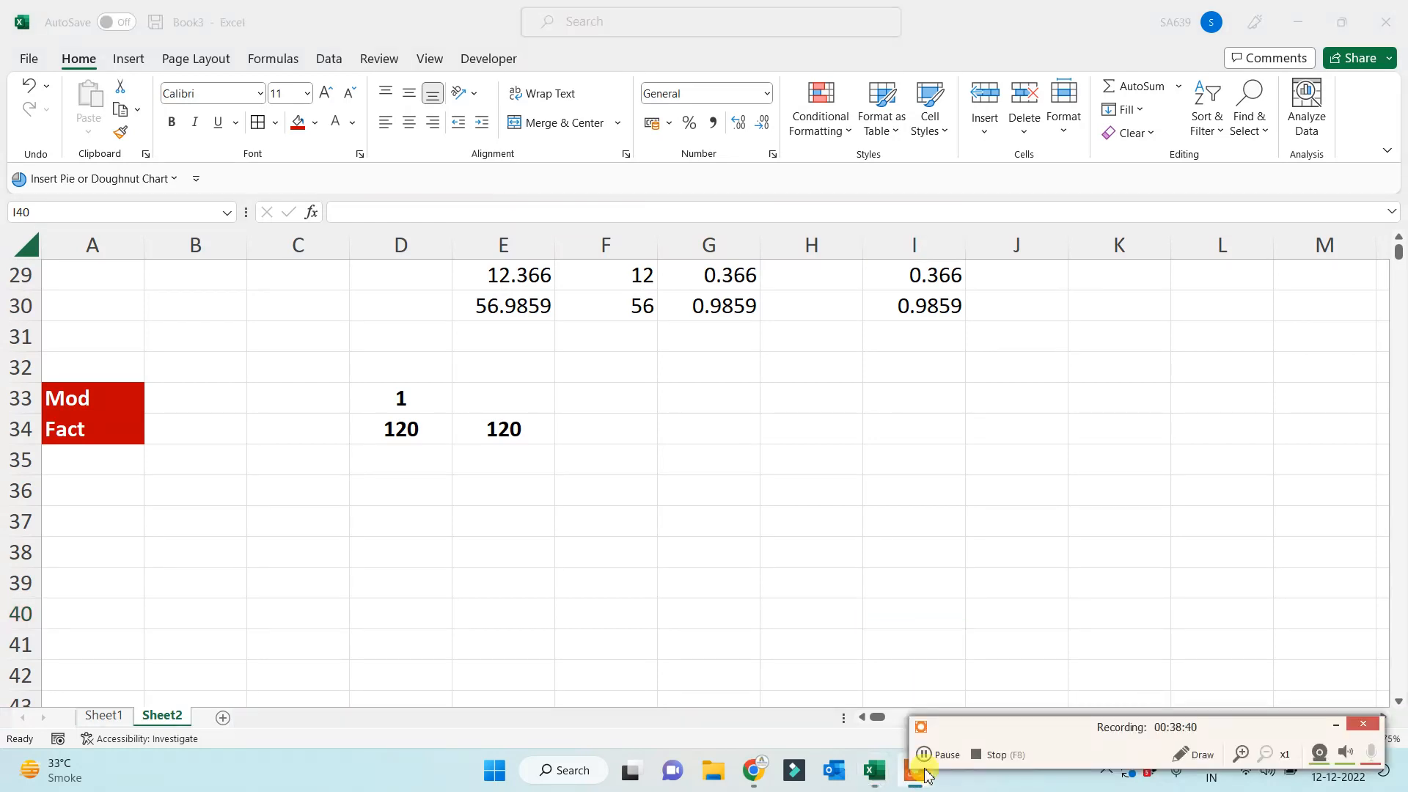
pyautogui.click(943, 755)
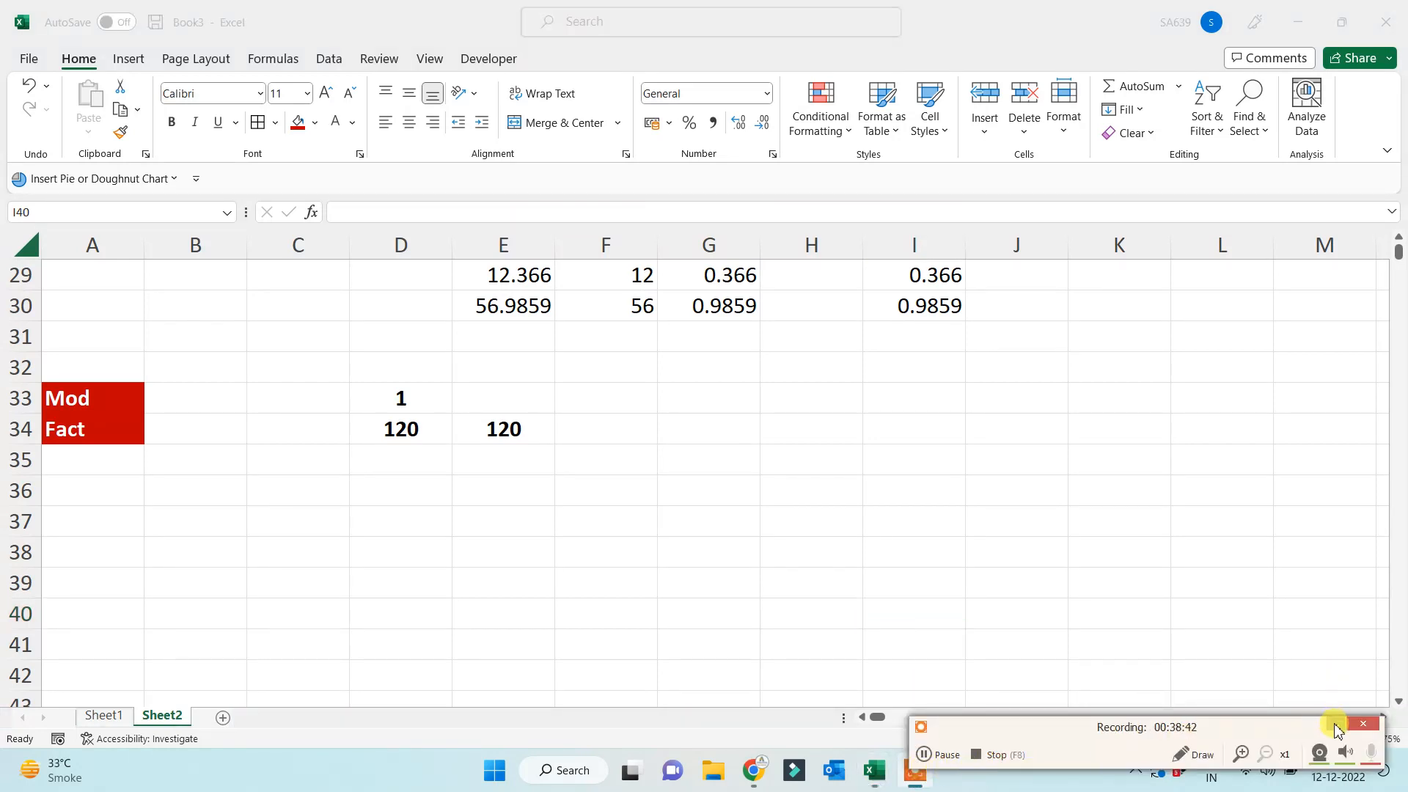
pyautogui.click(1336, 725)
pyautogui.click(296, 551)
pyautogui.scroll(-1, 286, 551)
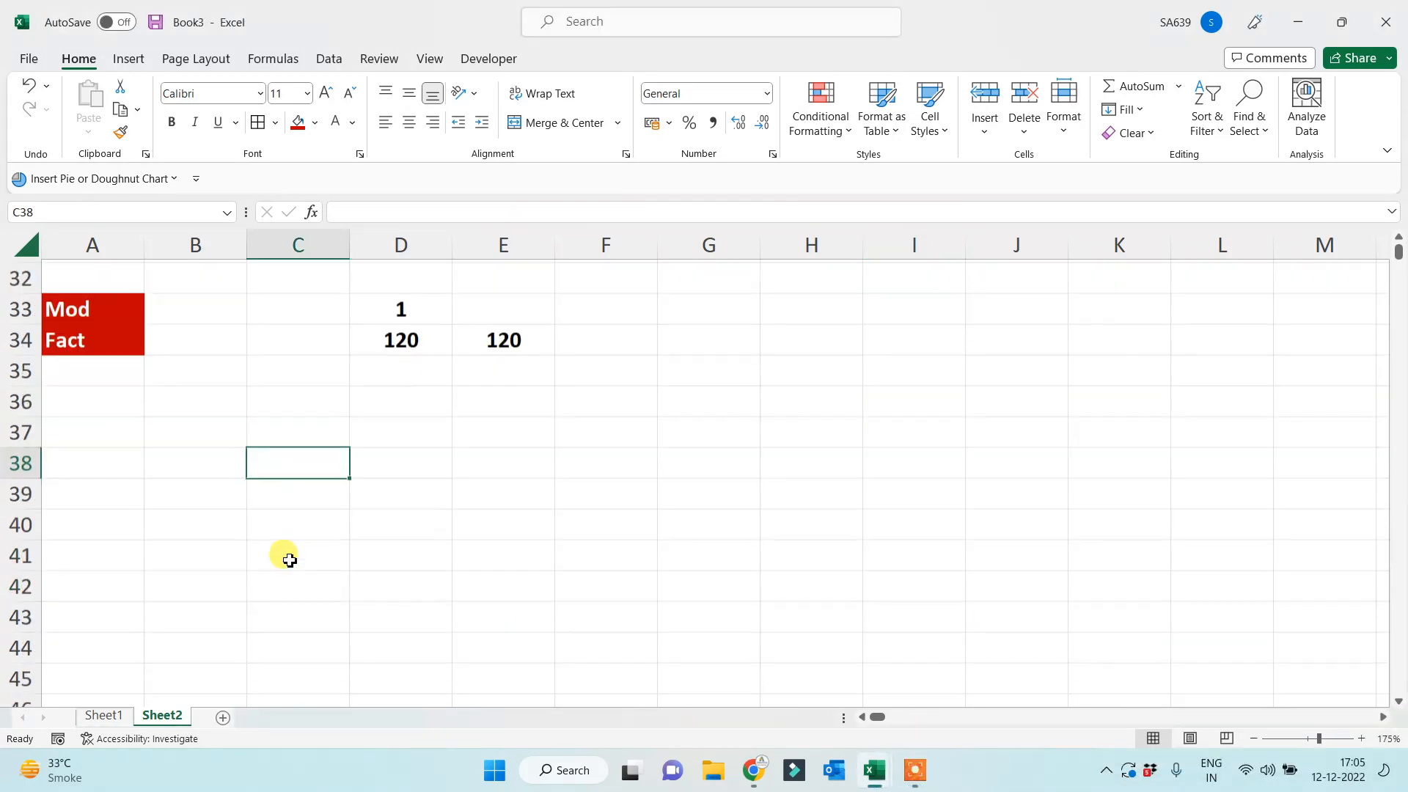
# Enter the labels find, search, substitute and replace in A40, A41, A45 and A46.
pyautogui.click(72, 523)
pyautogui.scroll(-2, 78, 526)
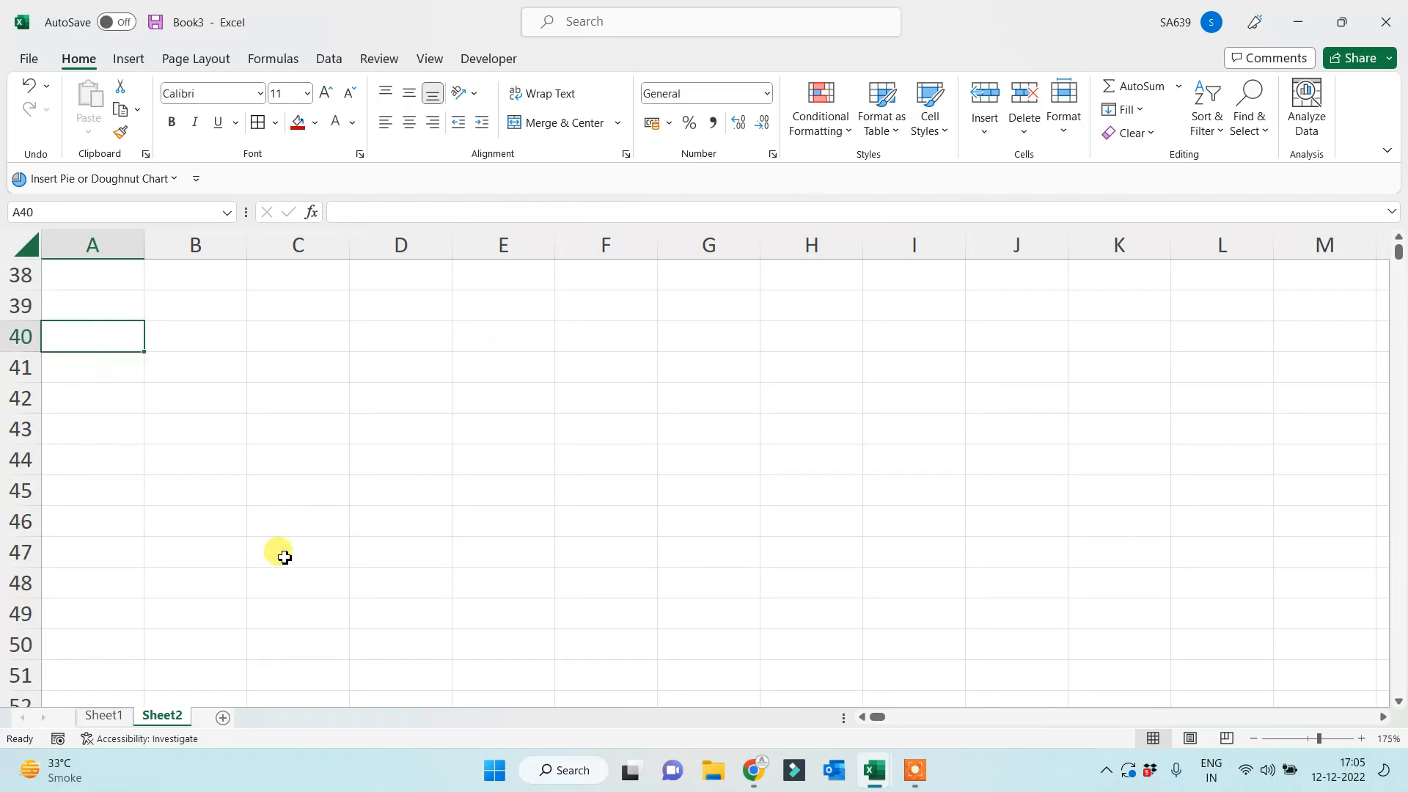
pyautogui.write('find')
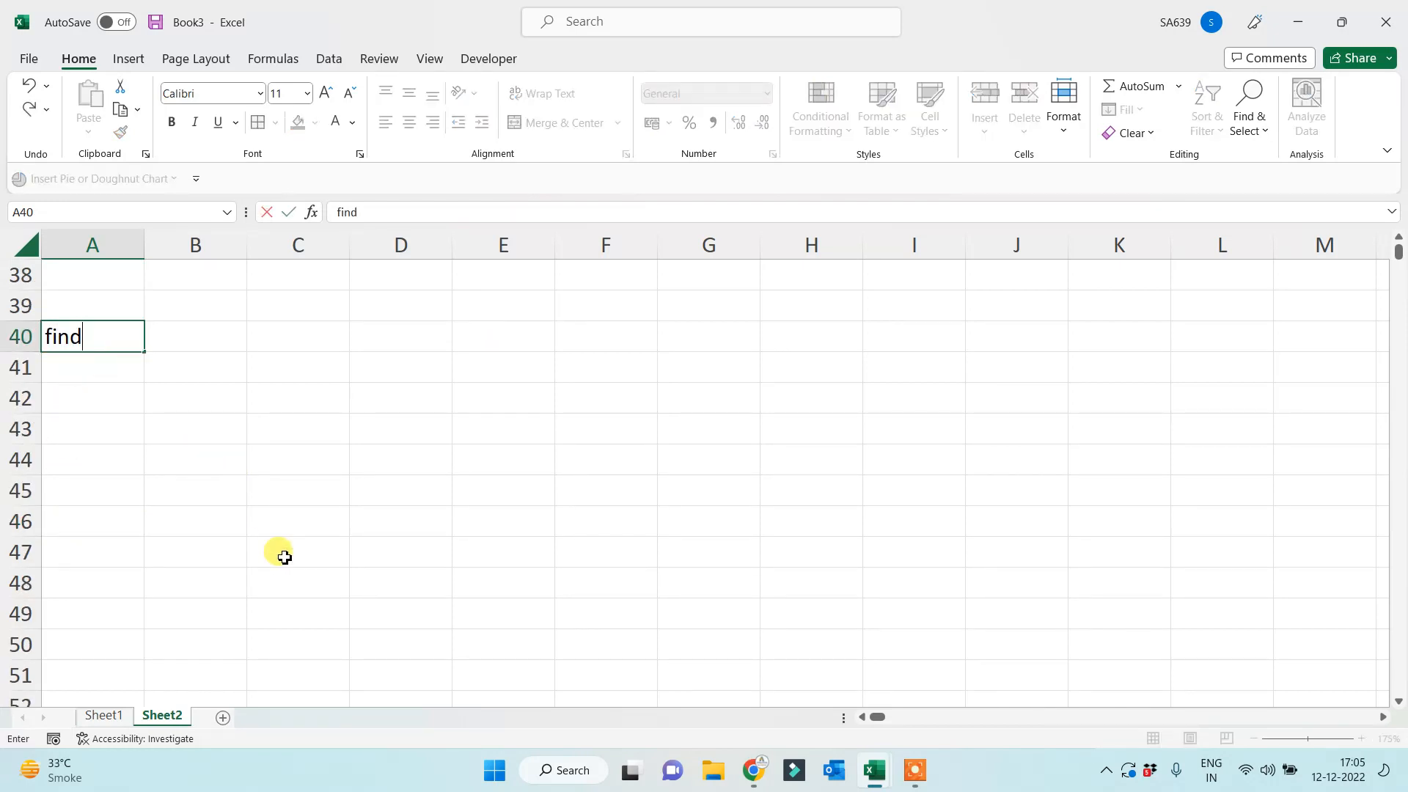
pyautogui.press('Return')
pyautogui.write('s')
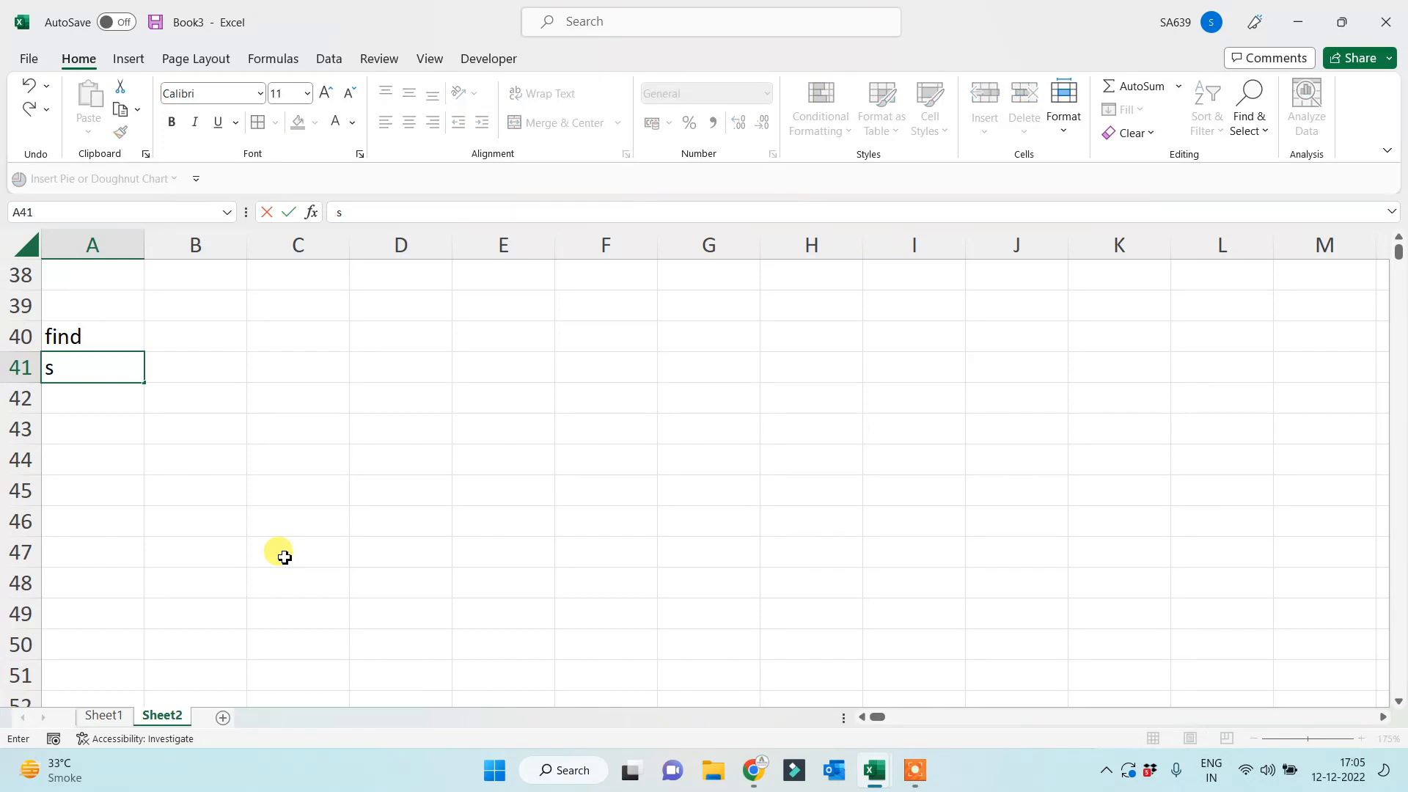
pyautogui.write('earch')
pyautogui.press('Return')
pyautogui.press('Return')
pyautogui.press('Return')
pyautogui.press('Return')
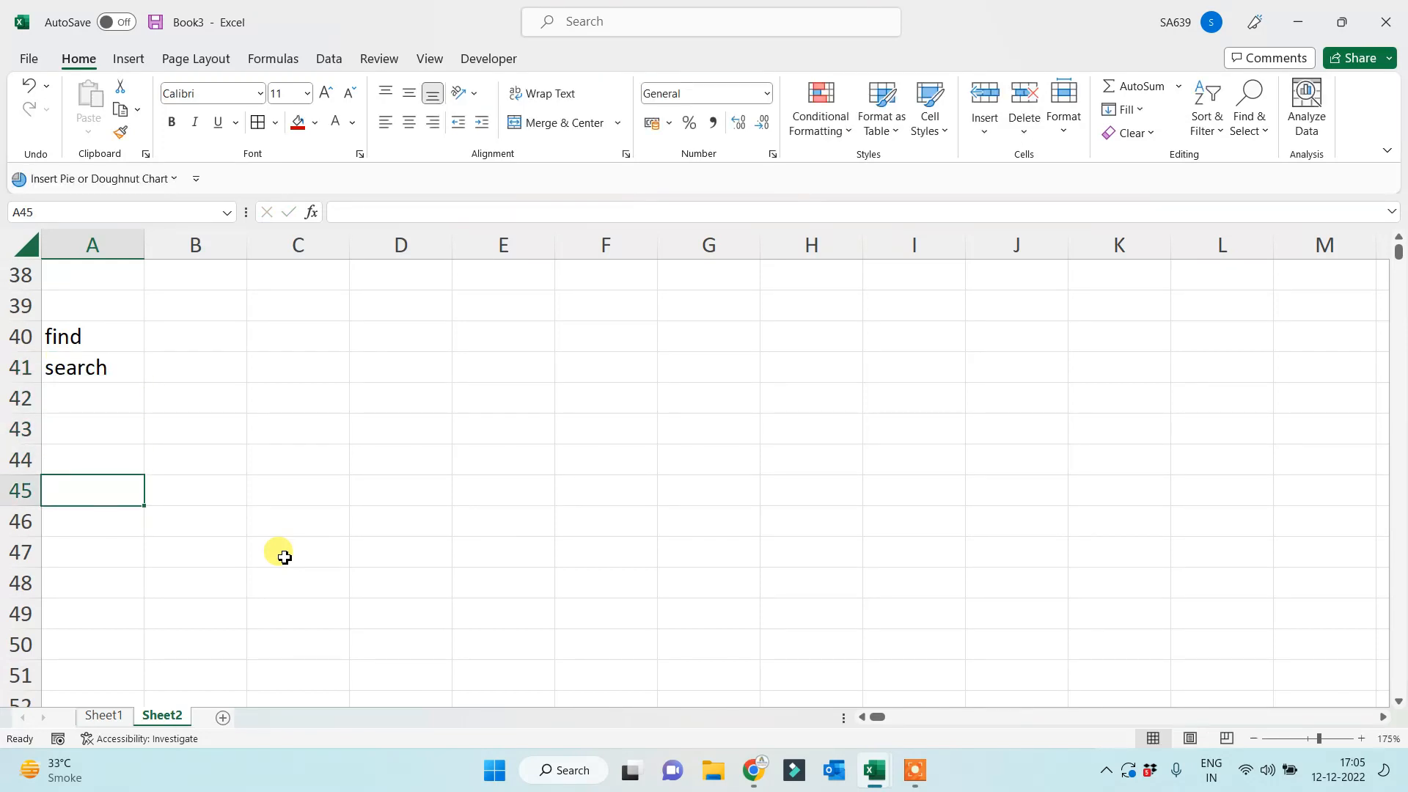
pyautogui.write('substitute')
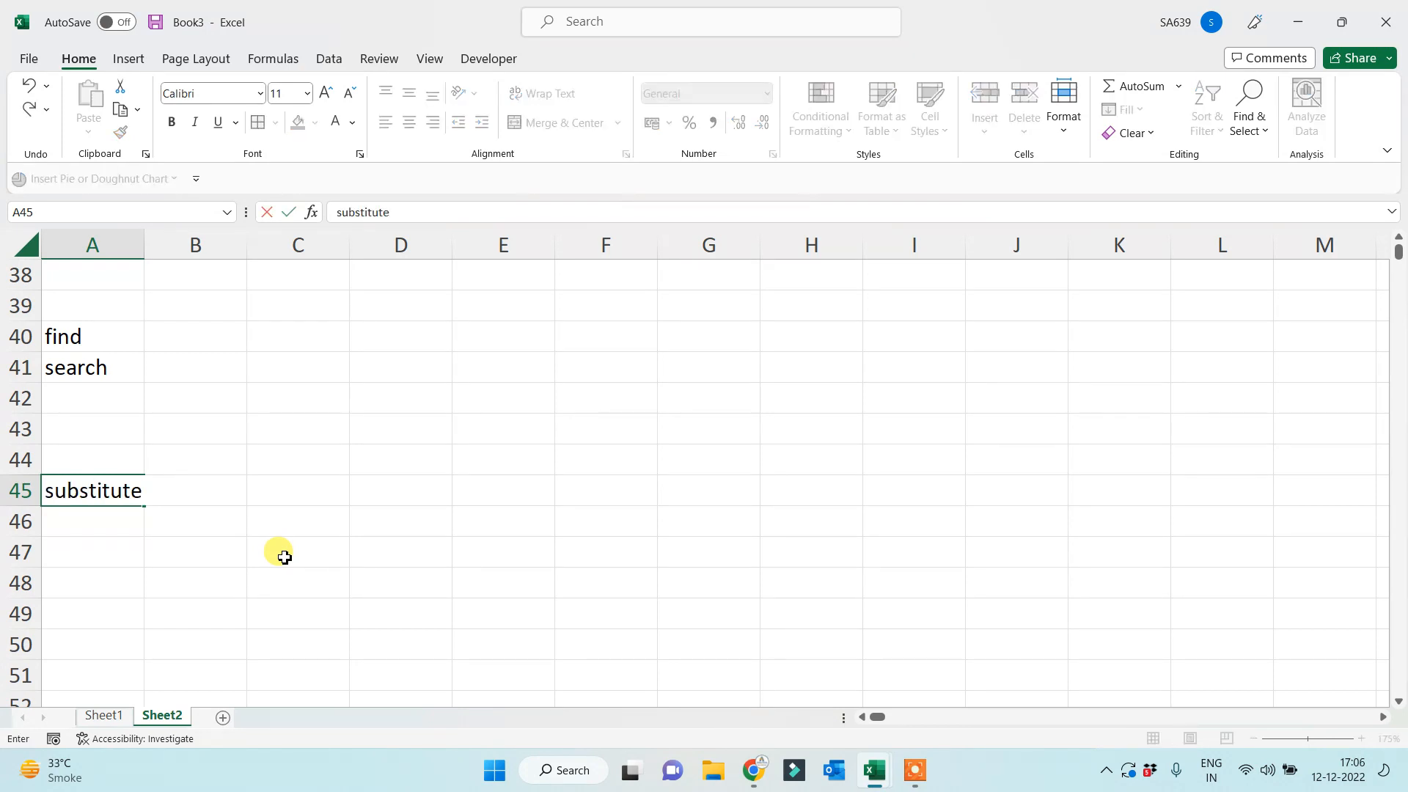
pyautogui.press('Return')
pyautogui.write('replace')
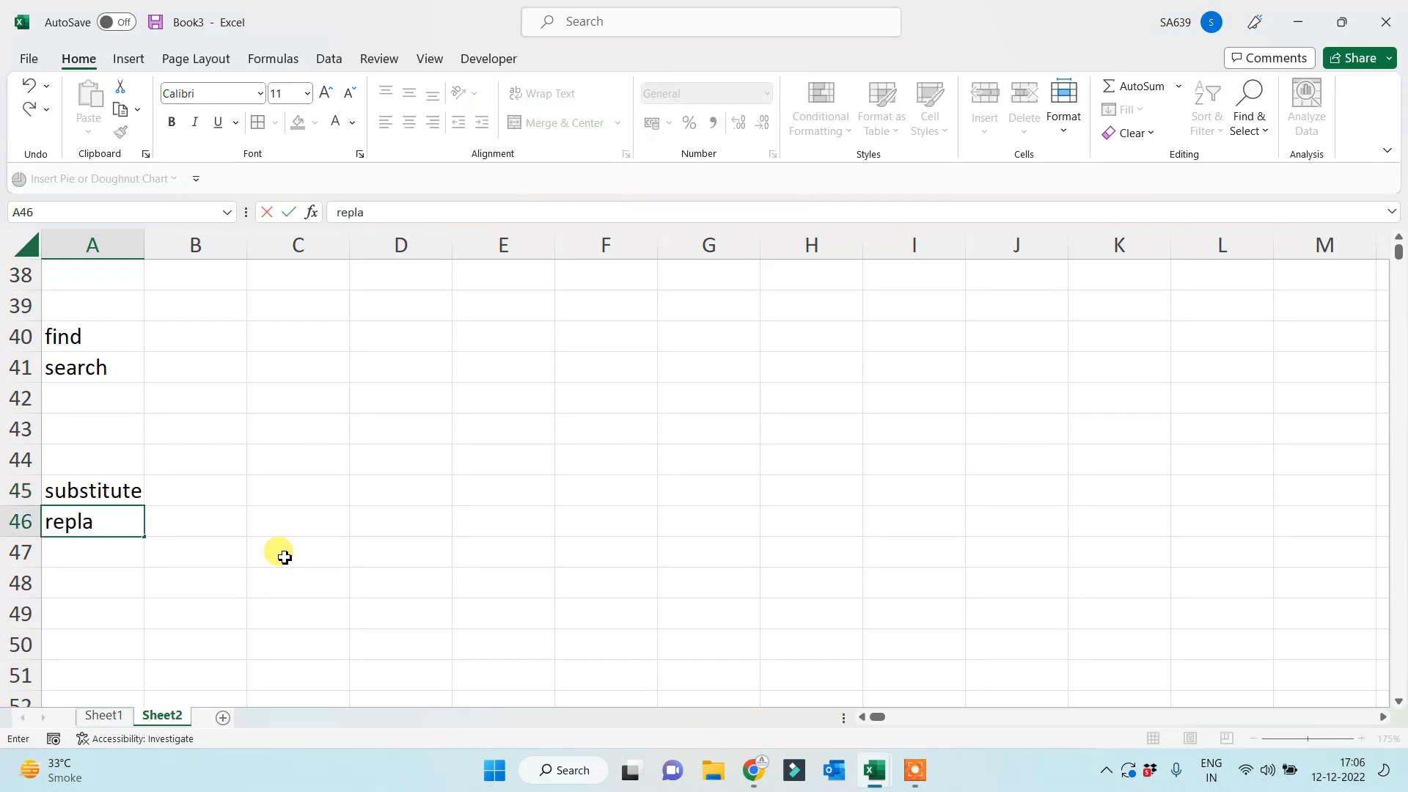
pyautogui.click(310, 554)
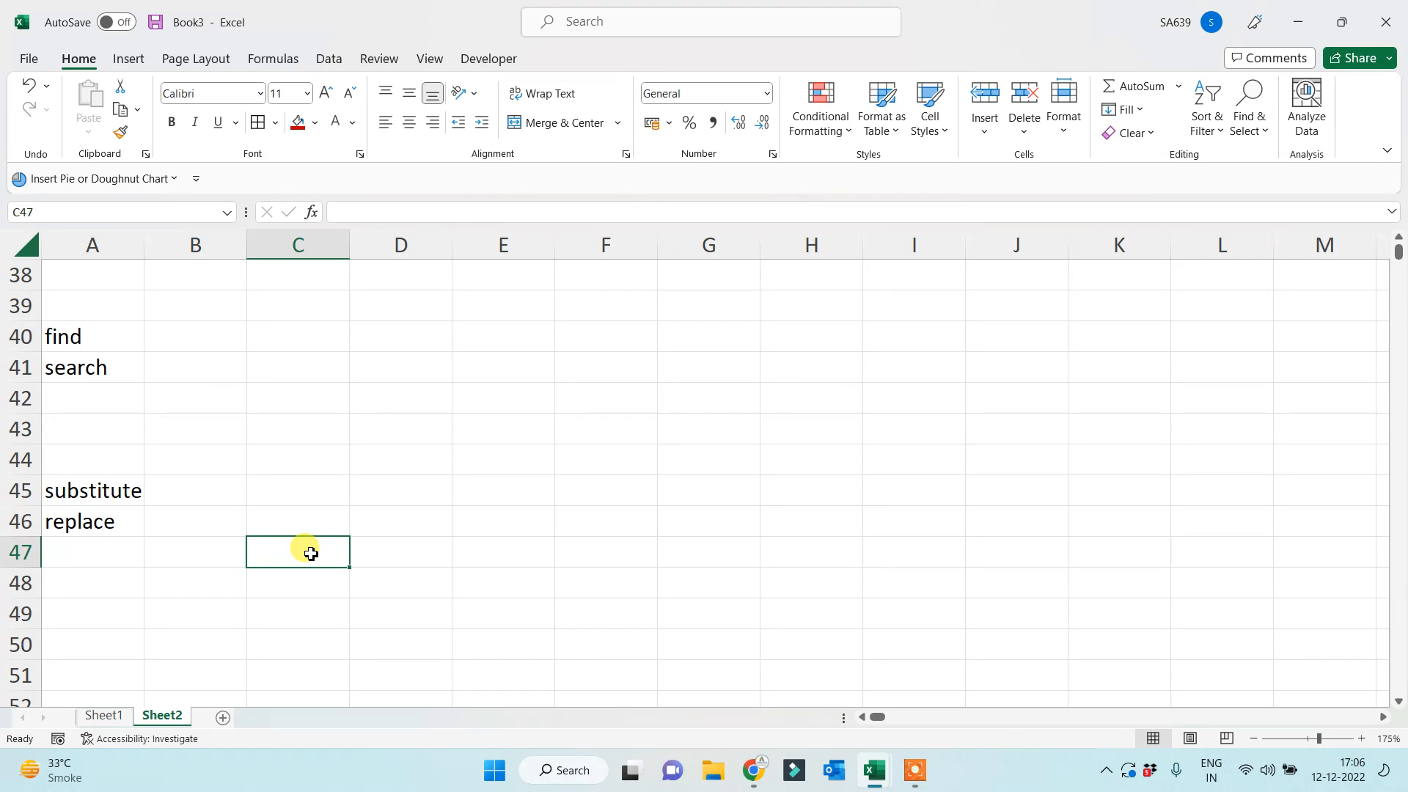
# Give the find label in A40 a red fill.
pyautogui.click(92, 321)
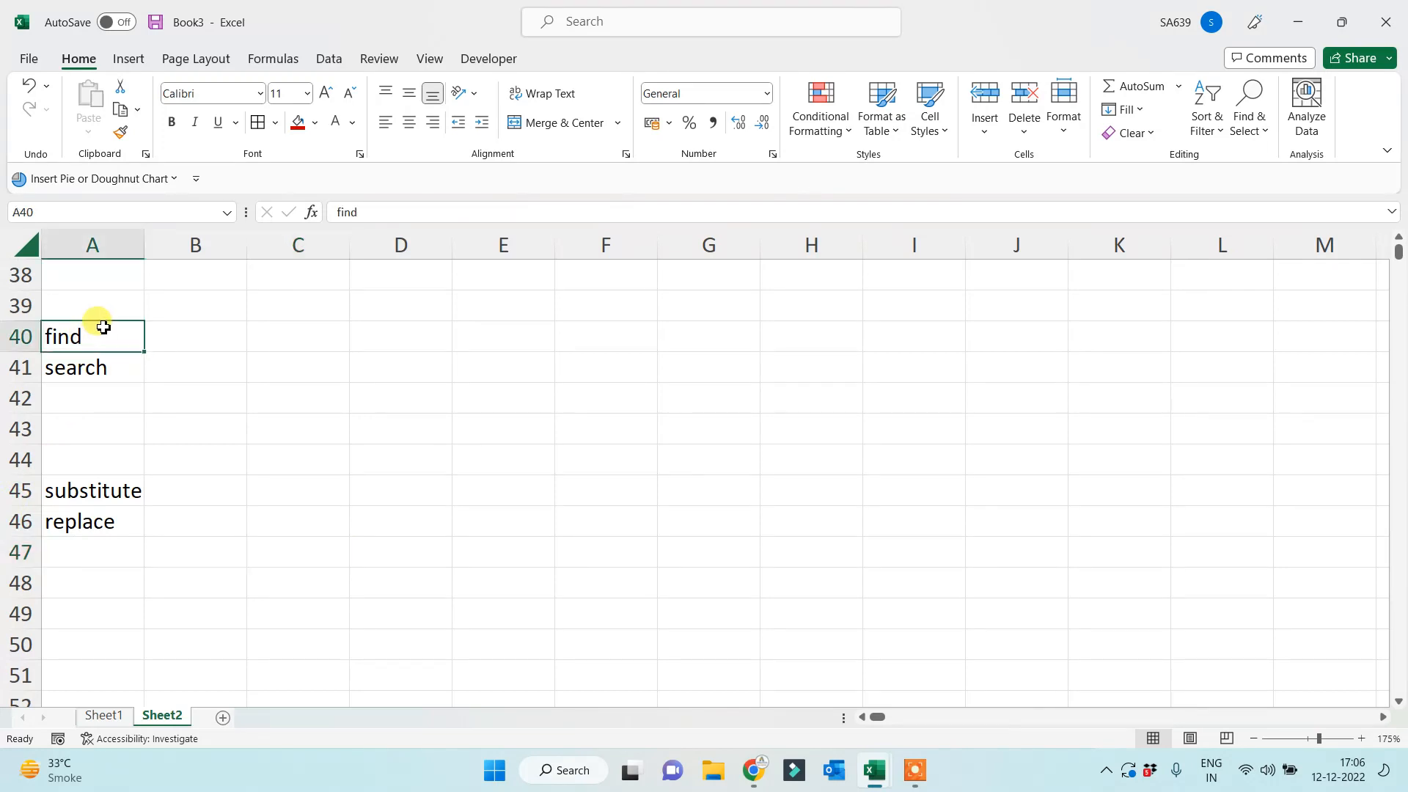
pyautogui.click(297, 125)
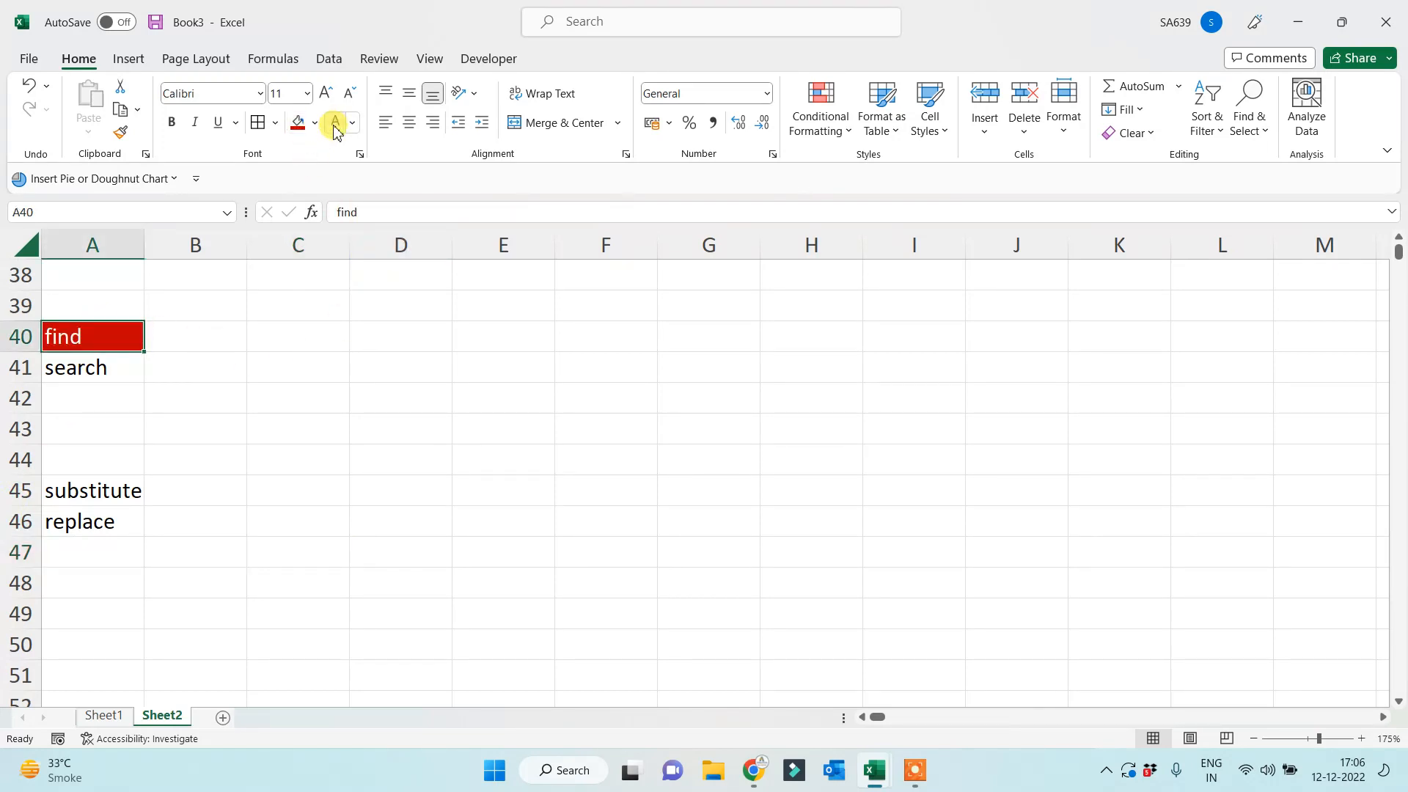
pyautogui.click(385, 399)
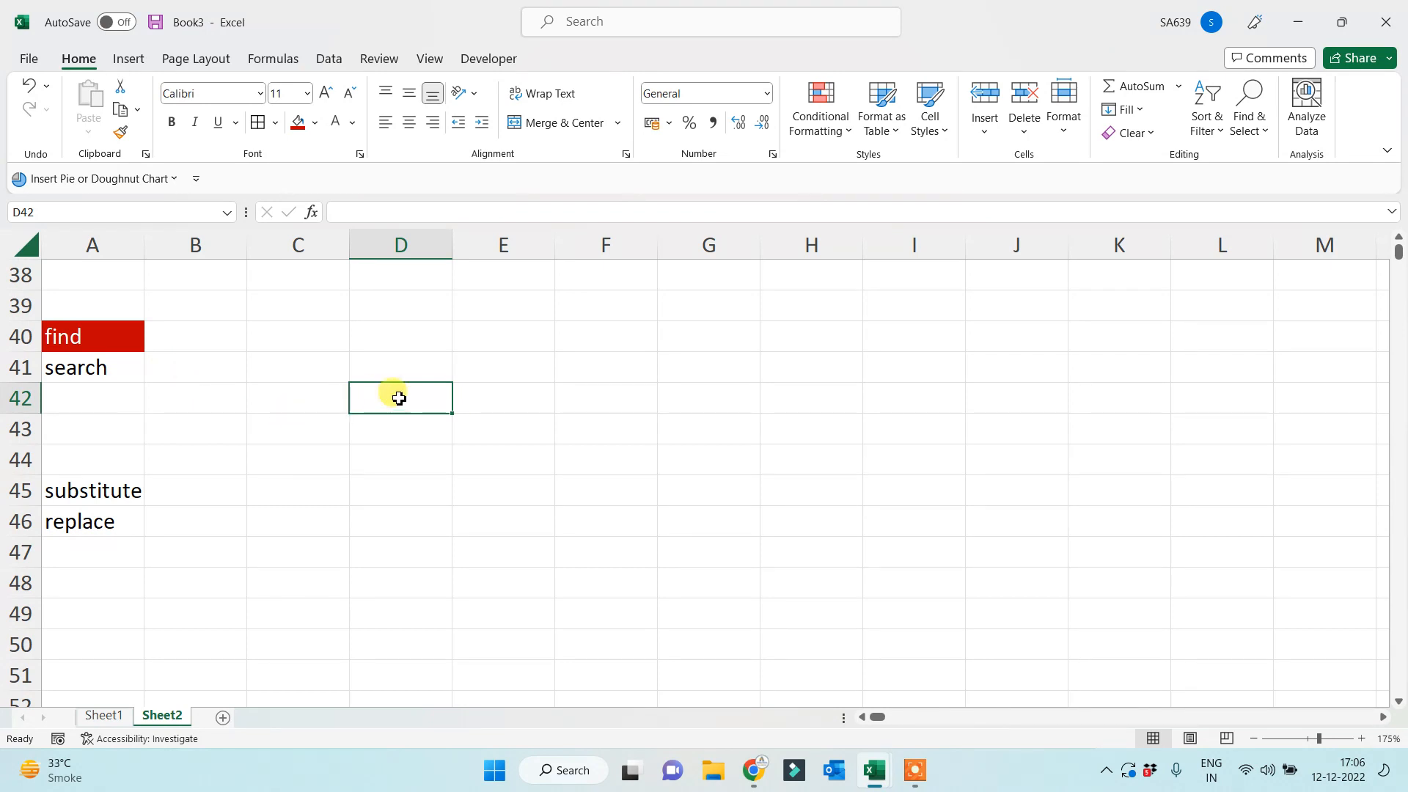
# Enter a lowercase sample person's name in G40 and autofit column G.
pyautogui.click(415, 335)
pyautogui.click(569, 340)
pyautogui.click(699, 346)
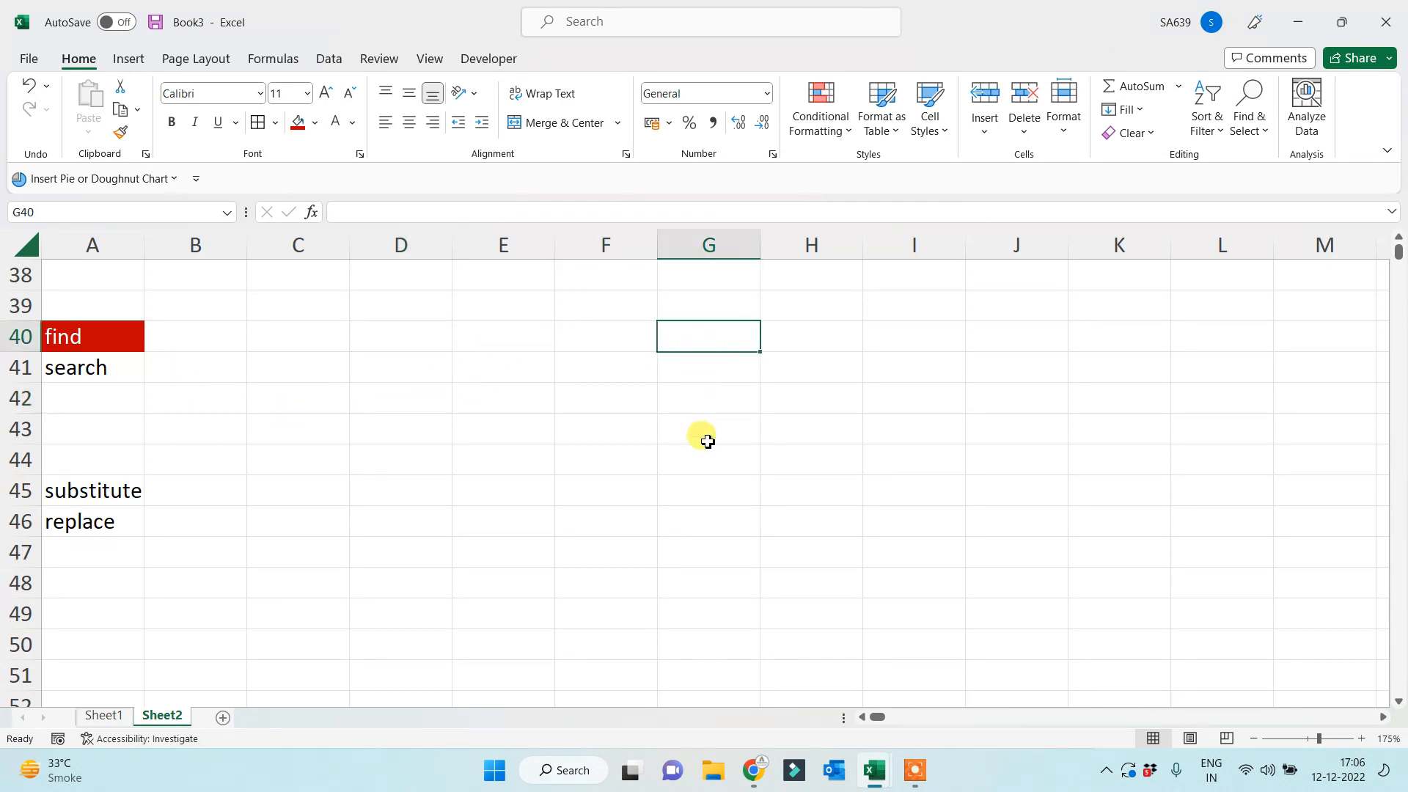
pyautogui.write('Dr')
pyautogui.press('BackSpace')
pyautogui.press('BackSpace')
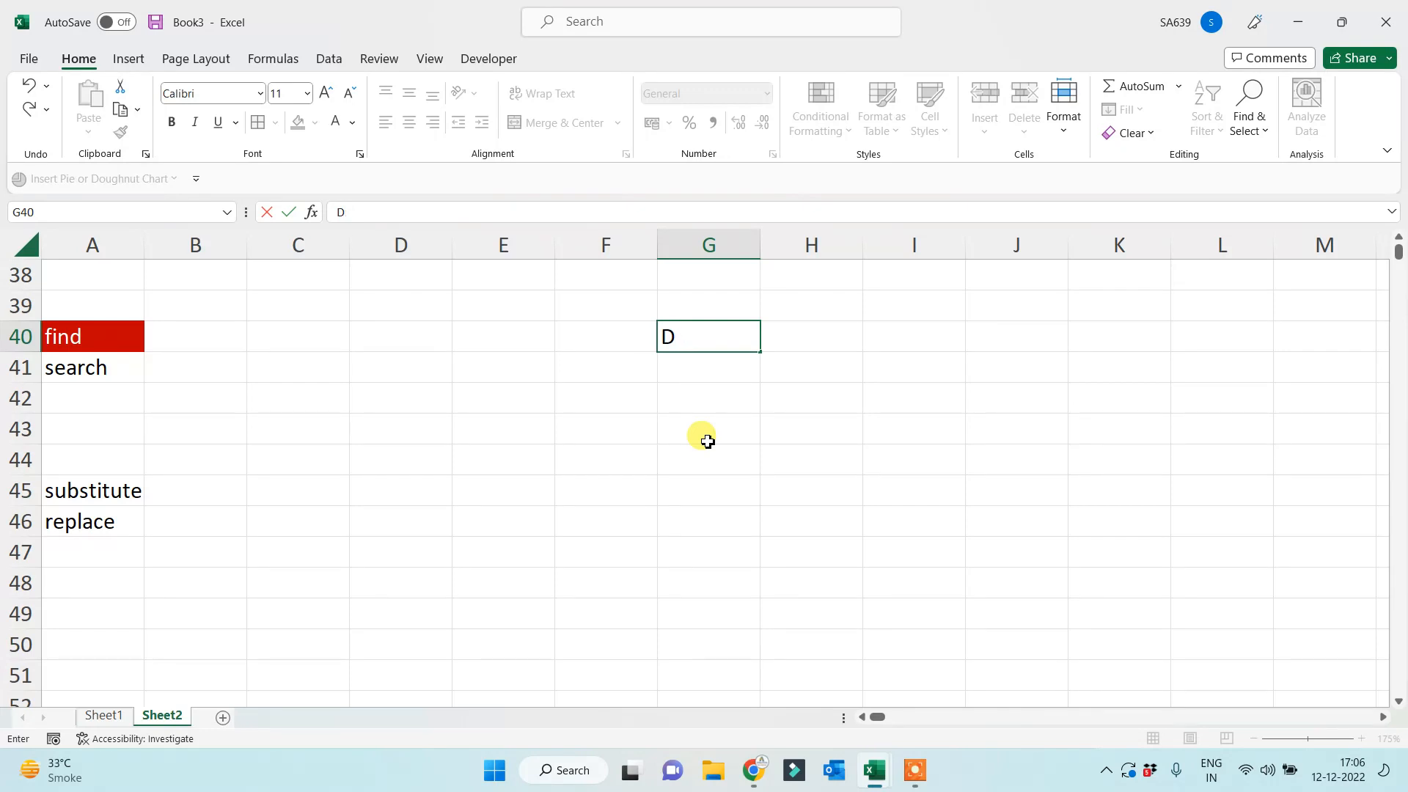
pyautogui.write('dr brajesh Anand')
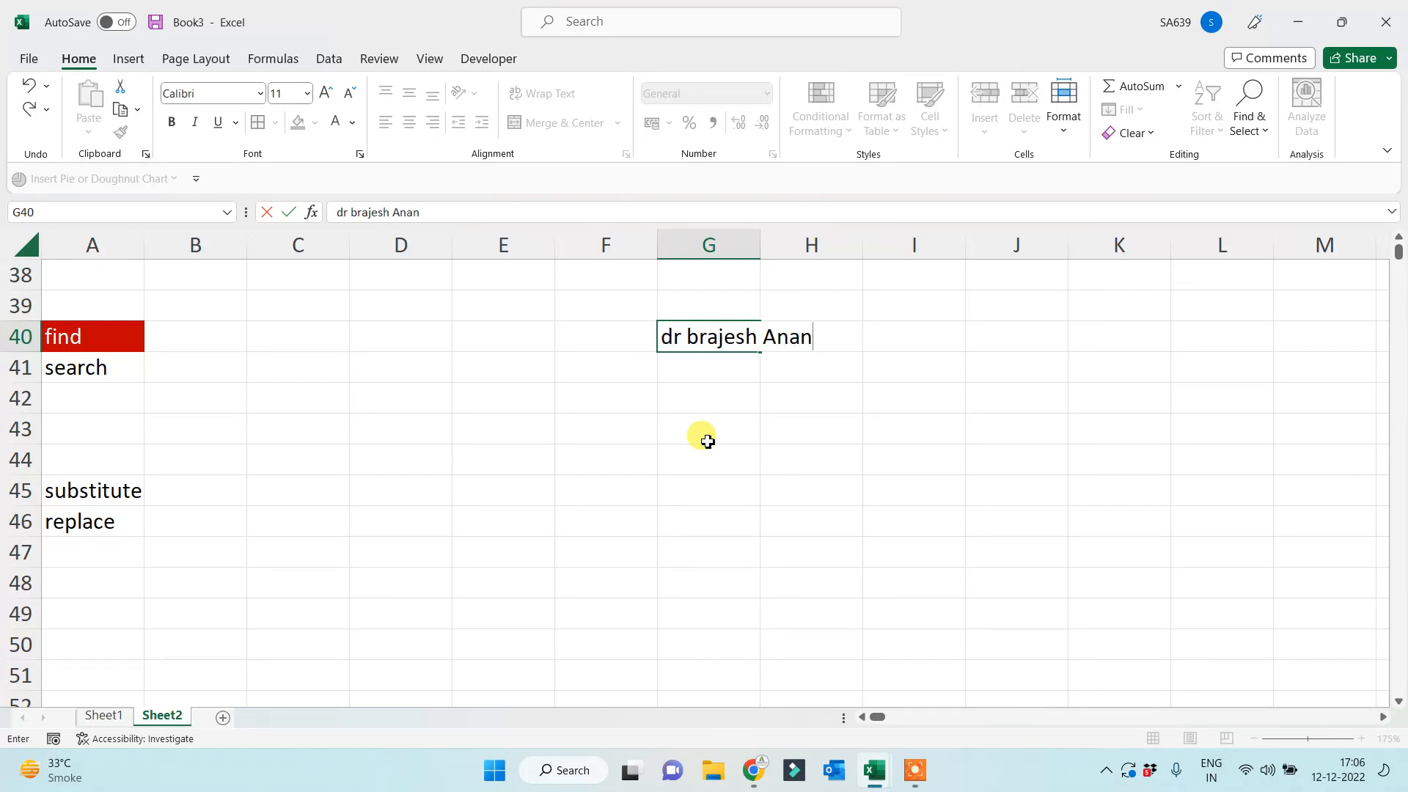
pyautogui.press('BackSpace')
pyautogui.press('BackSpace')
pyautogui.press('BackSpace')
pyautogui.press('BackSpace')
pyautogui.press('BackSpace')
pyautogui.write('anand')
pyautogui.click(707, 437)
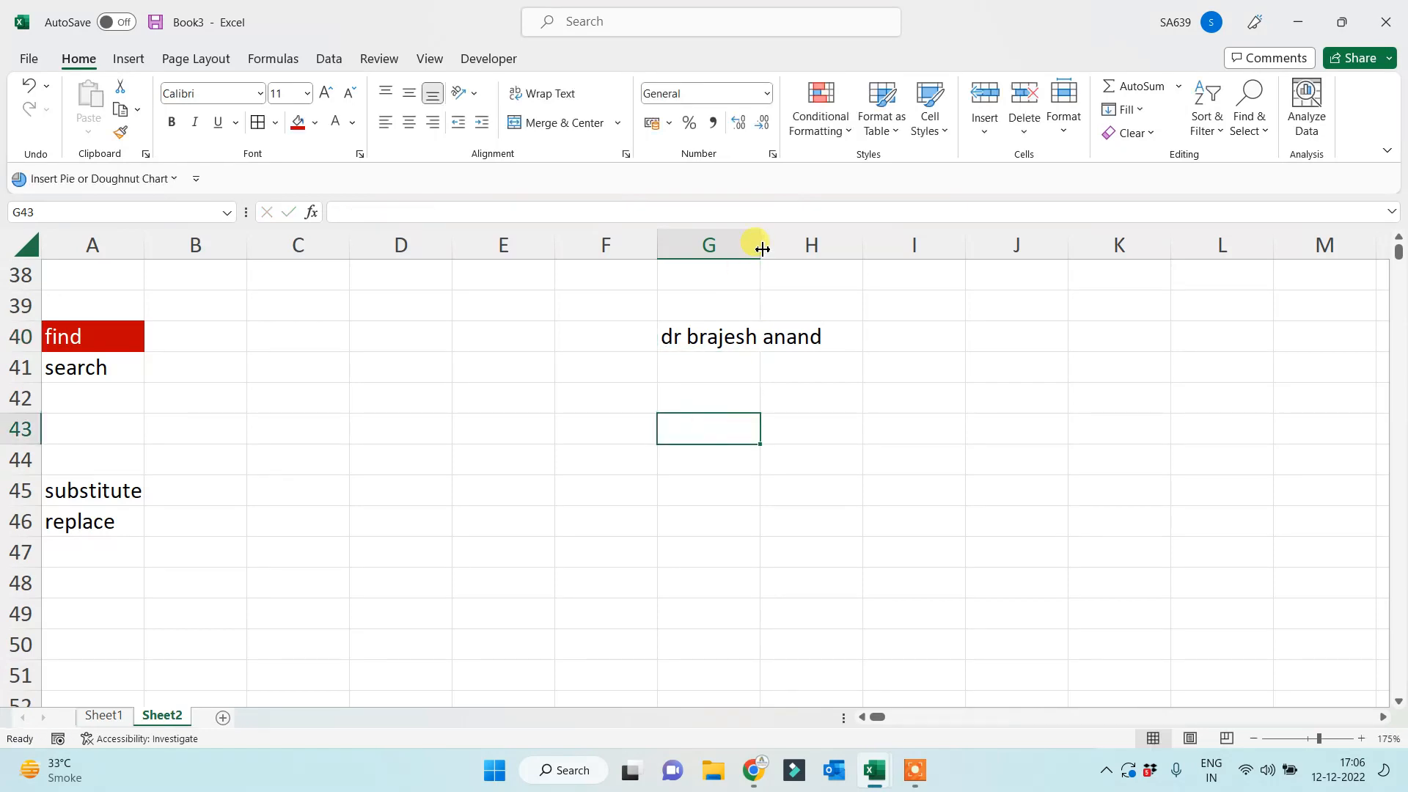
pyautogui.doubleClick(760, 245)
pyautogui.click(698, 334)
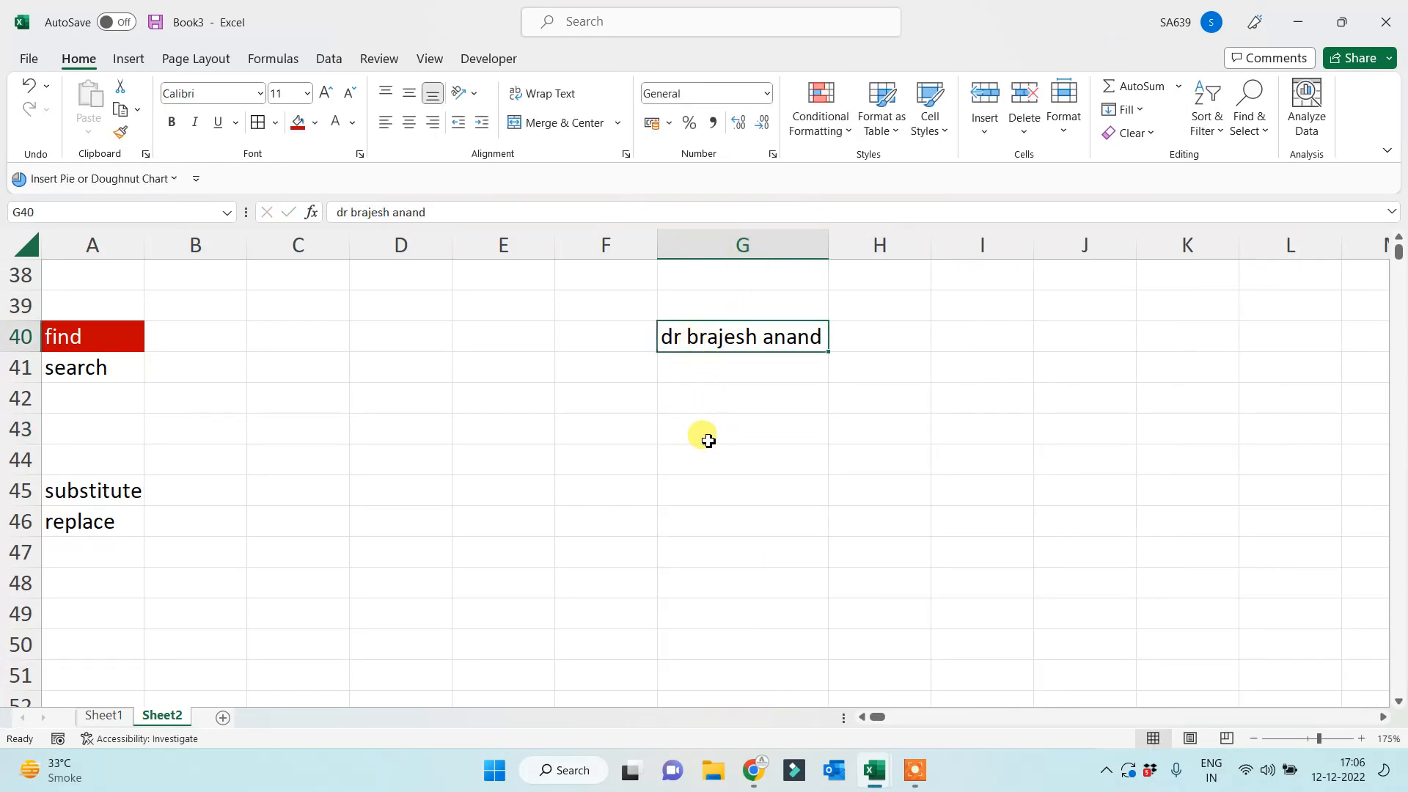
# Enter =FIND("b",G40) in C40, returning 4.
pyautogui.click(264, 339)
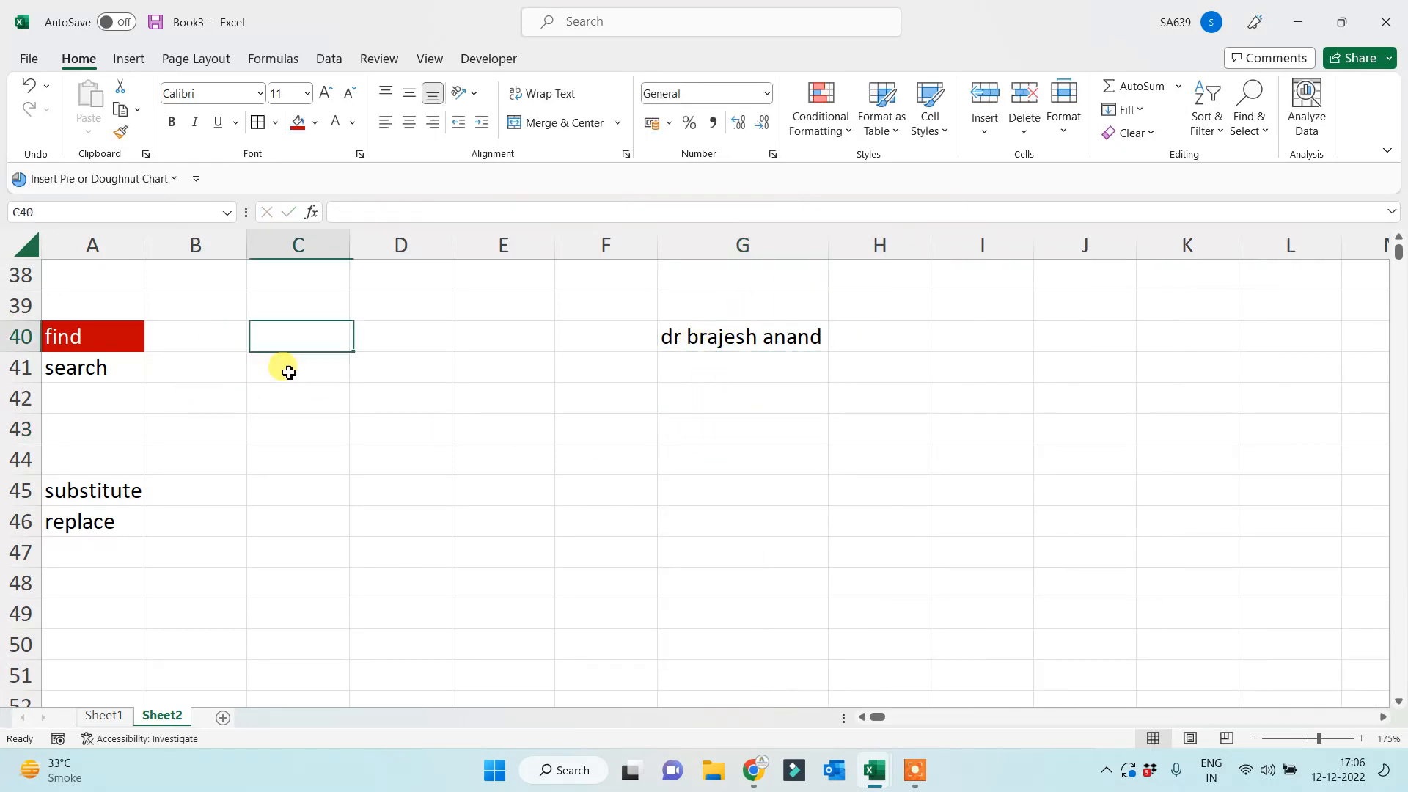
pyautogui.write('=find(')
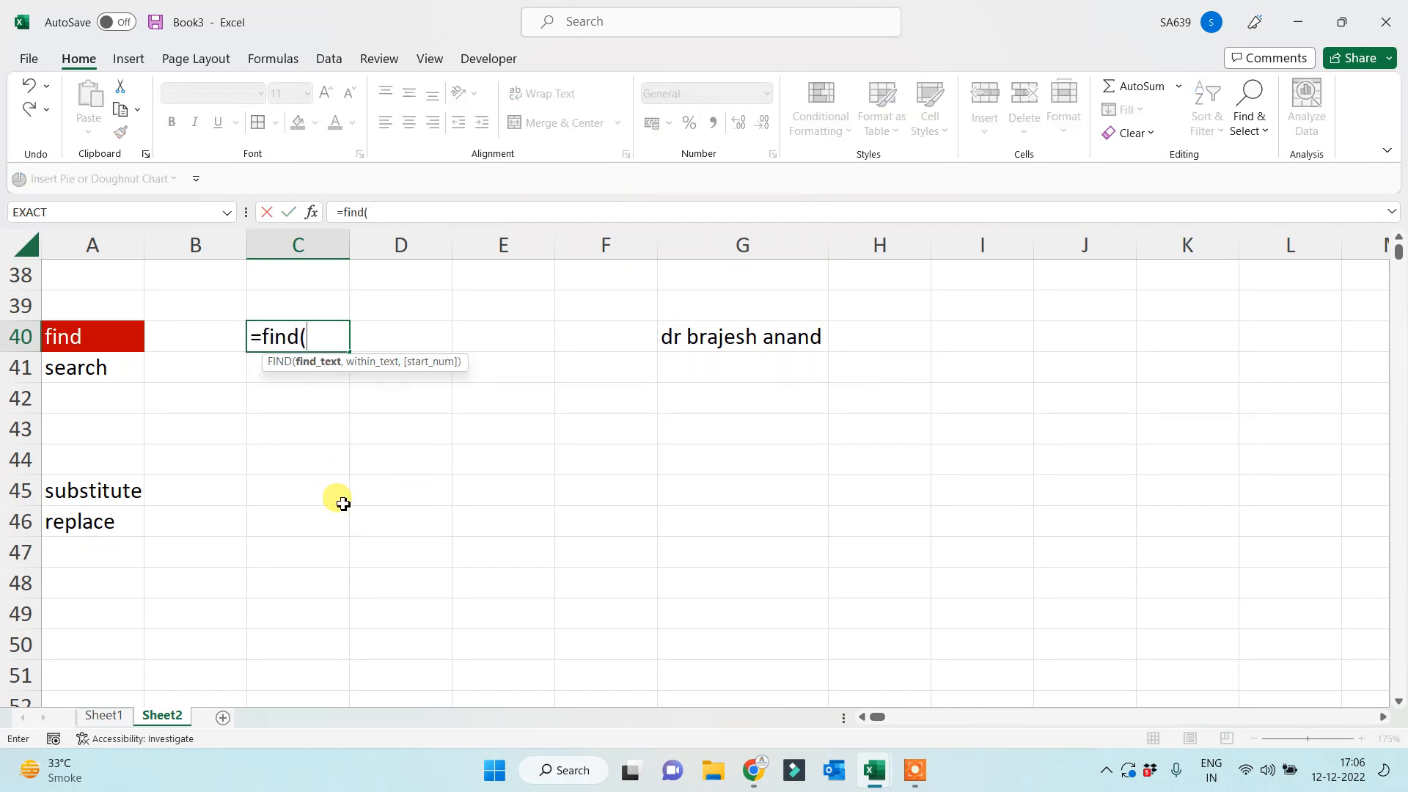
pyautogui.write('"b",')
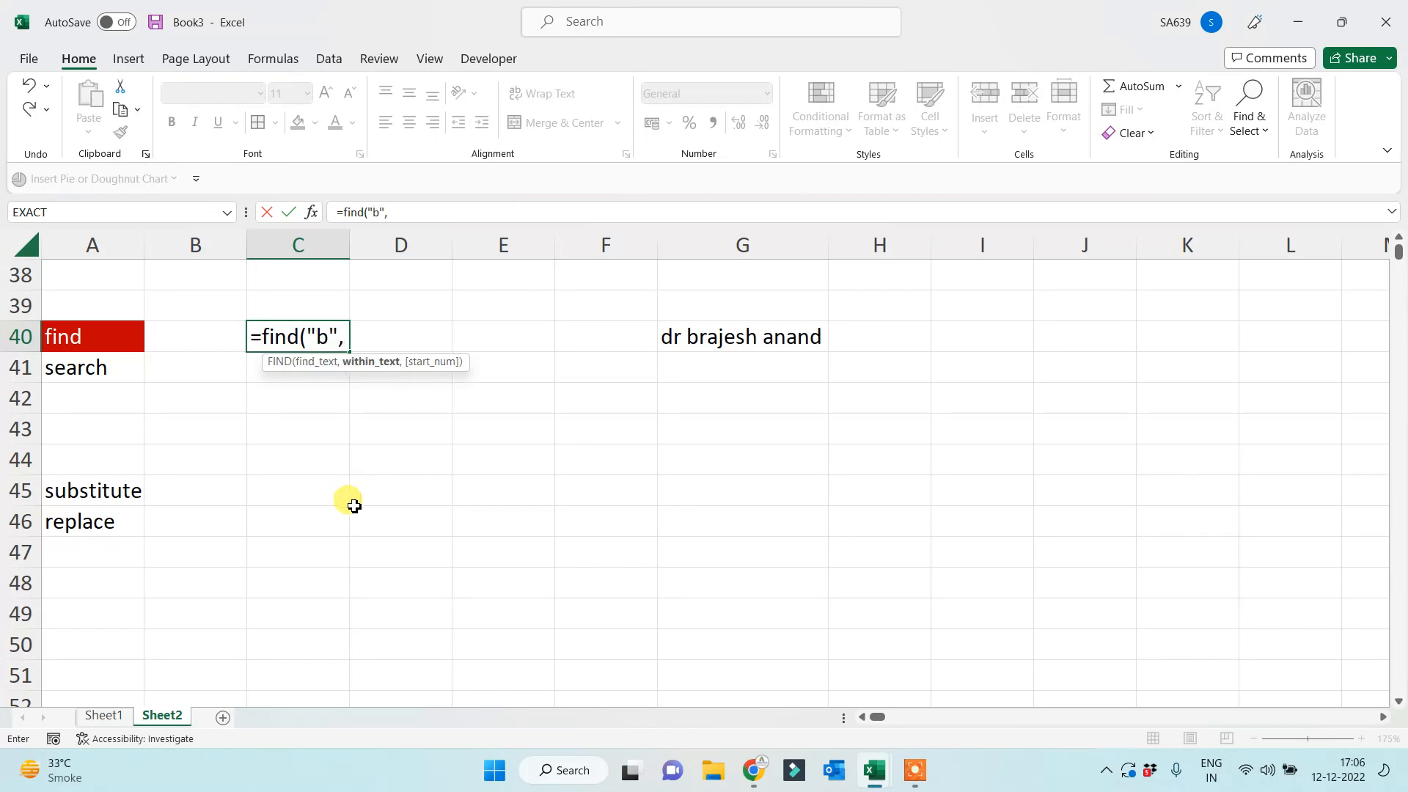
pyautogui.click(744, 337)
pyautogui.write(')')
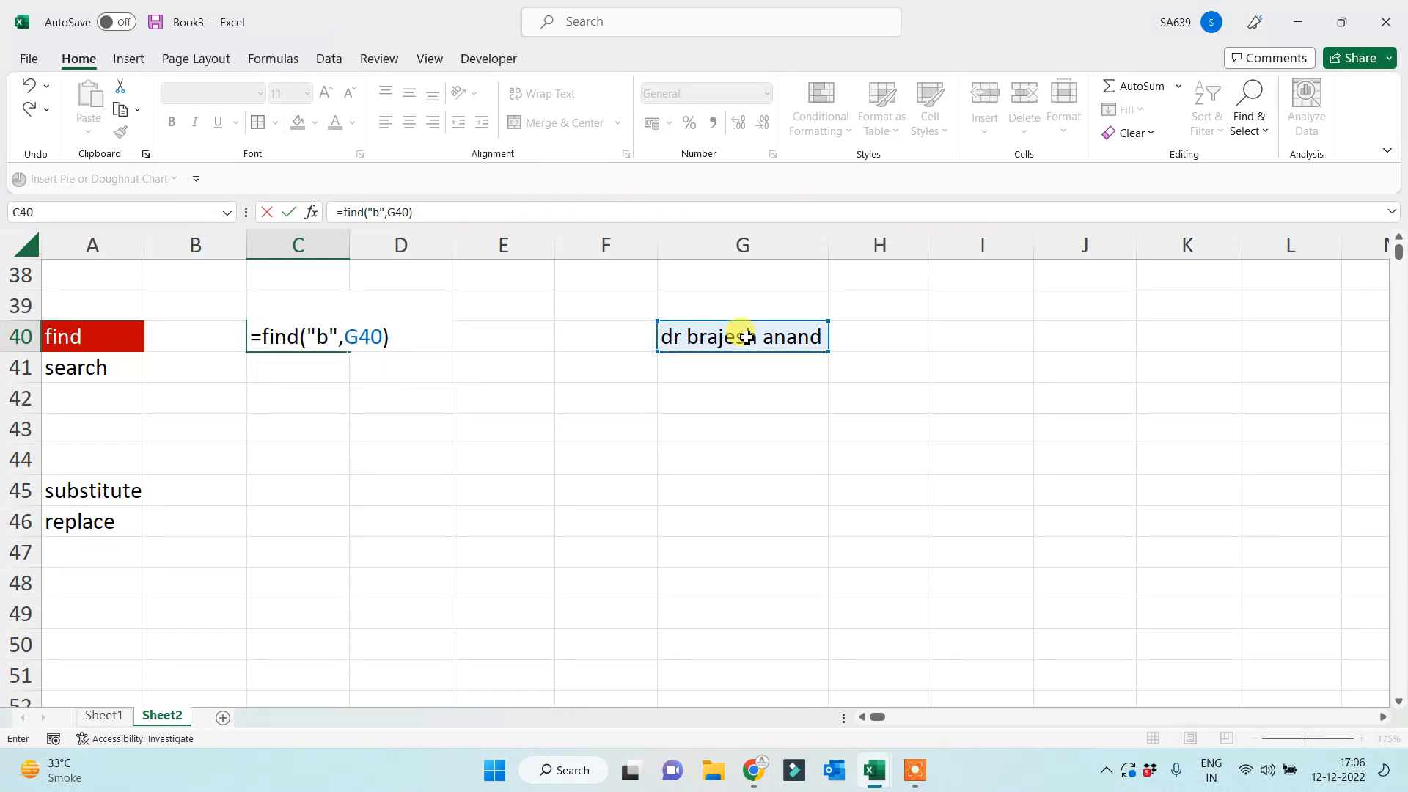
pyautogui.press('Return')
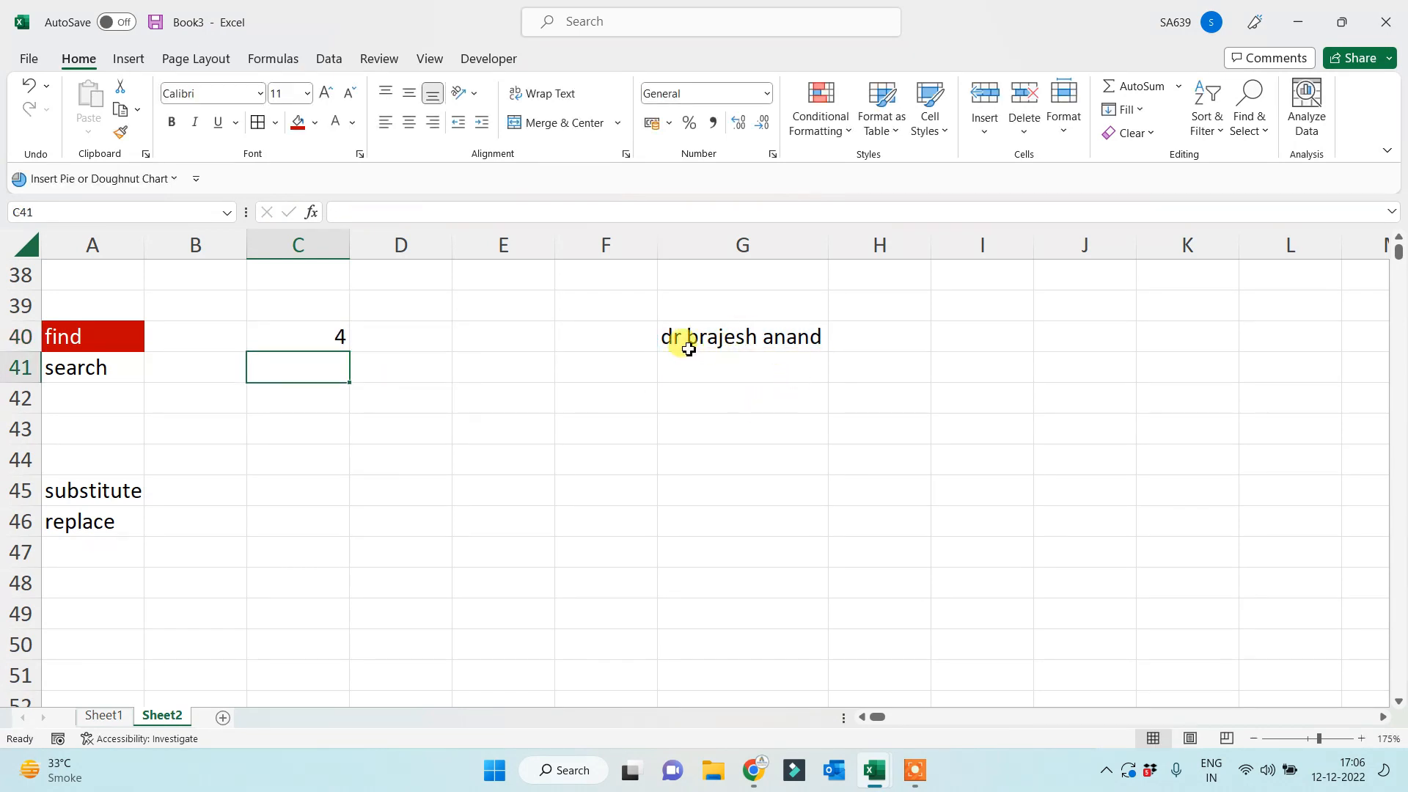
pyautogui.click(249, 346)
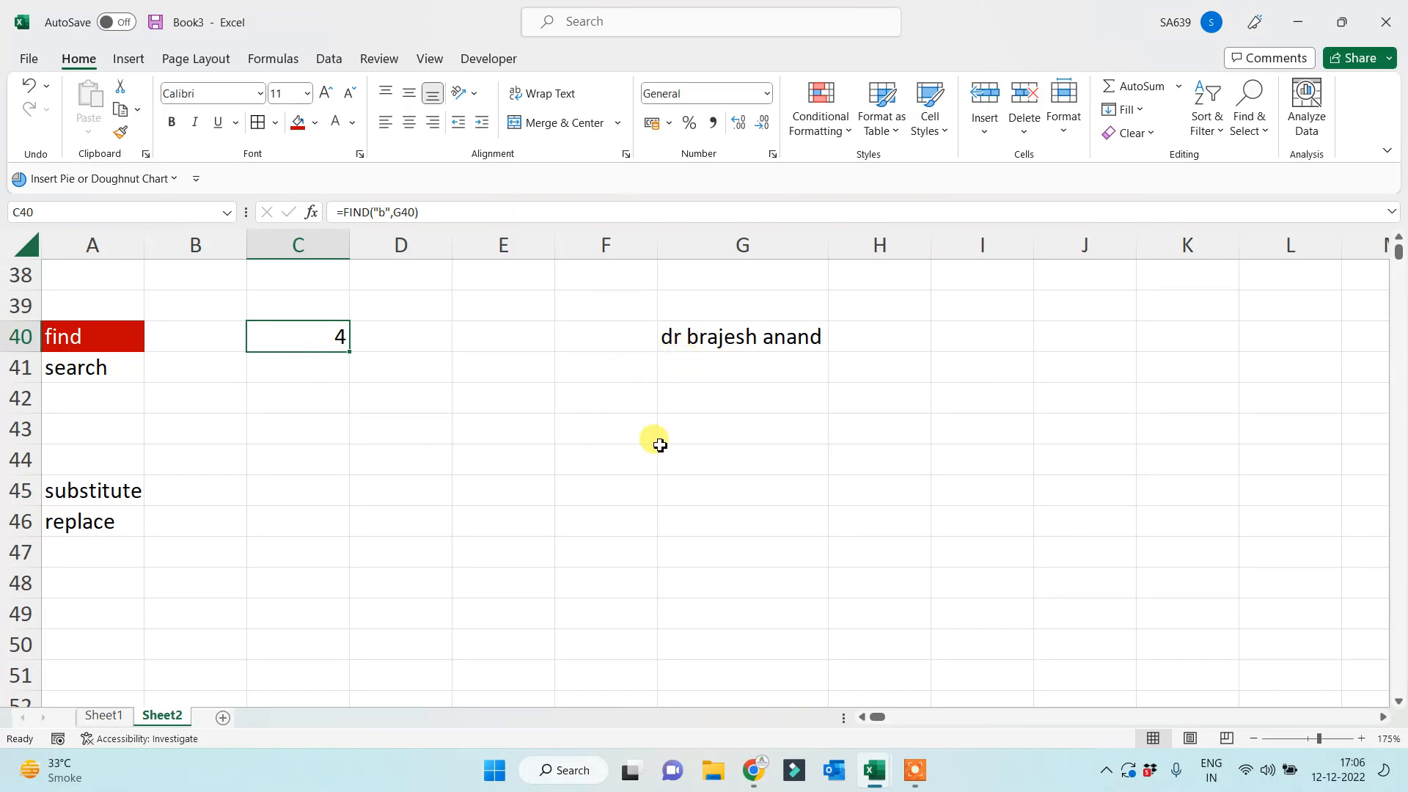
# Enter =FIND("a",G40) in D40, returning 6, and check its formula.
pyautogui.click(398, 336)
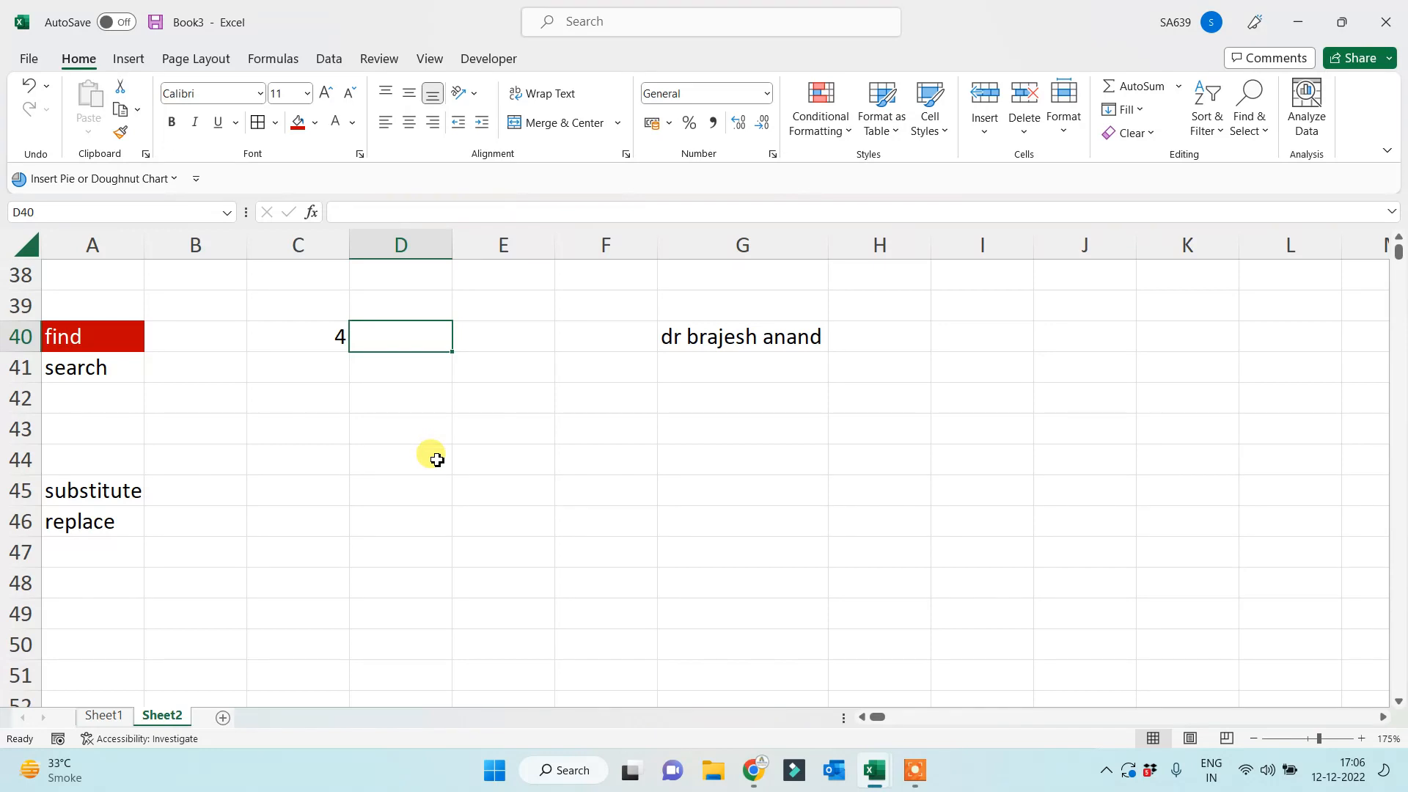
pyautogui.write('=find')
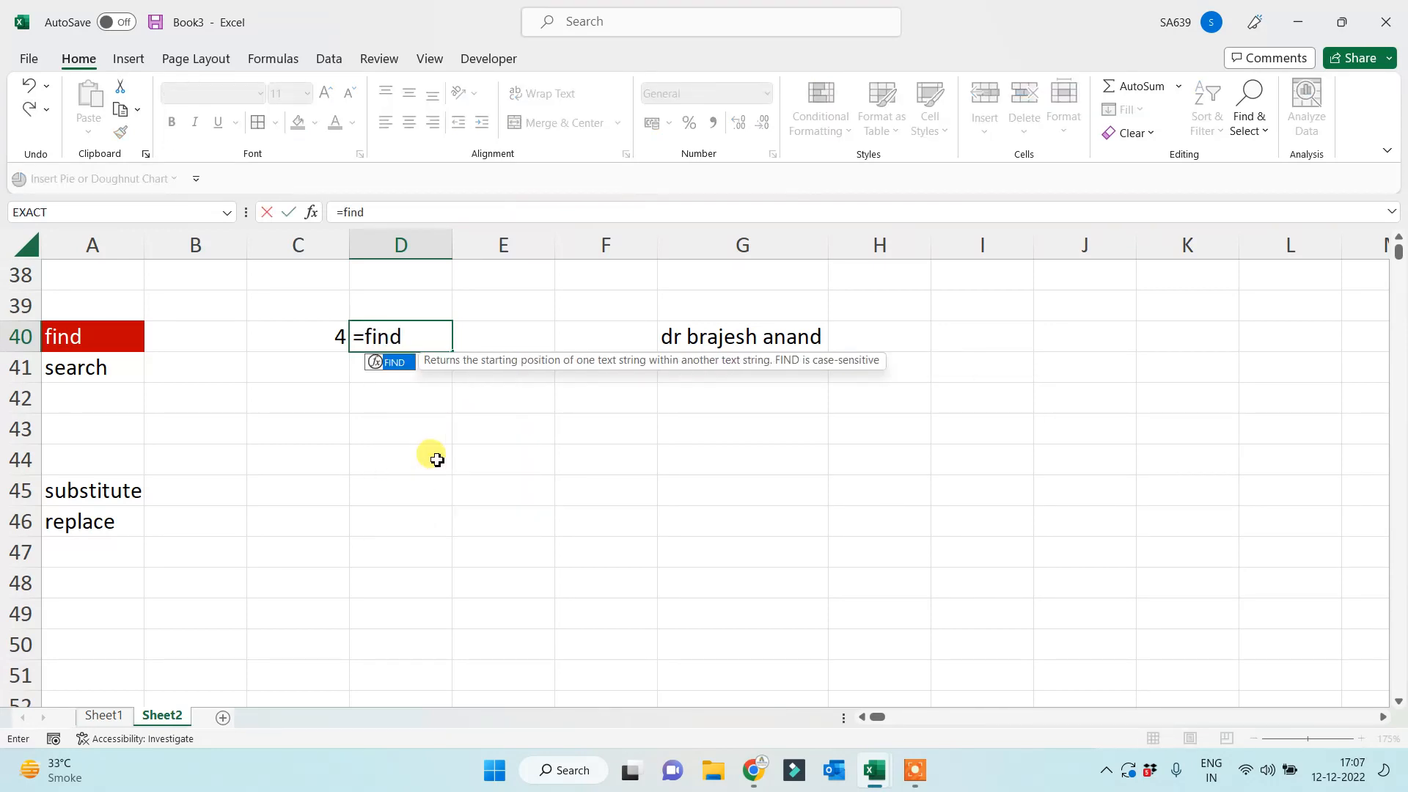
pyautogui.write('("a')
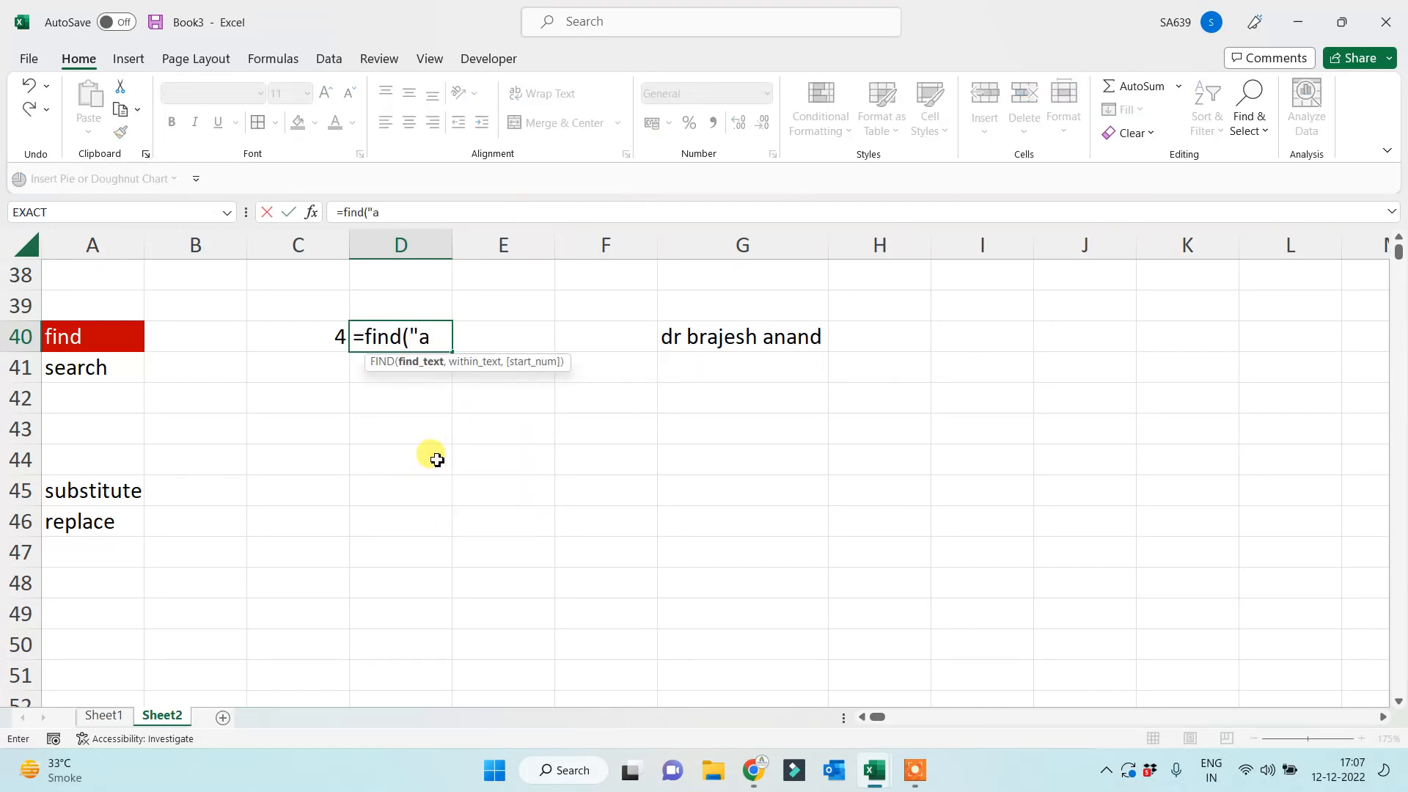
pyautogui.write('",')
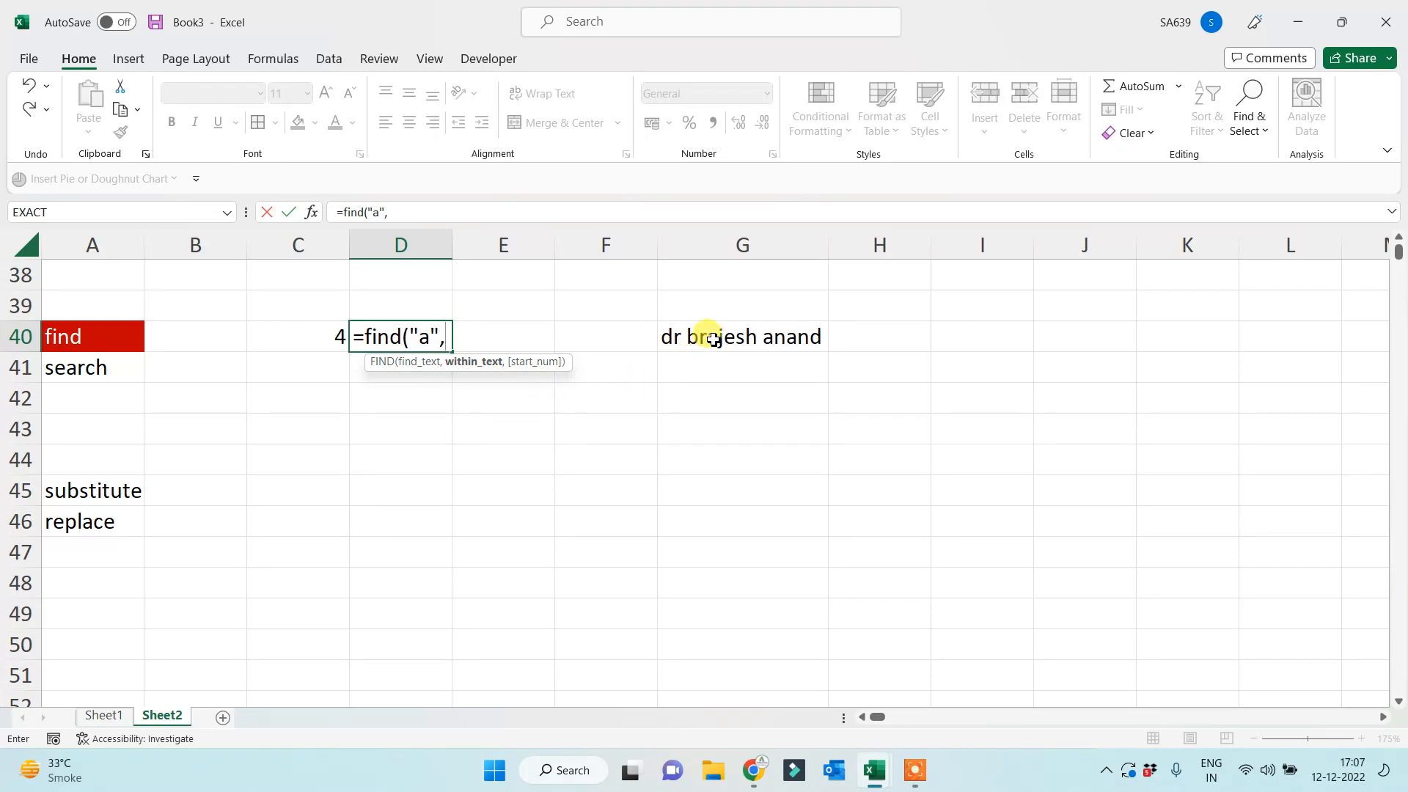
pyautogui.click(714, 340)
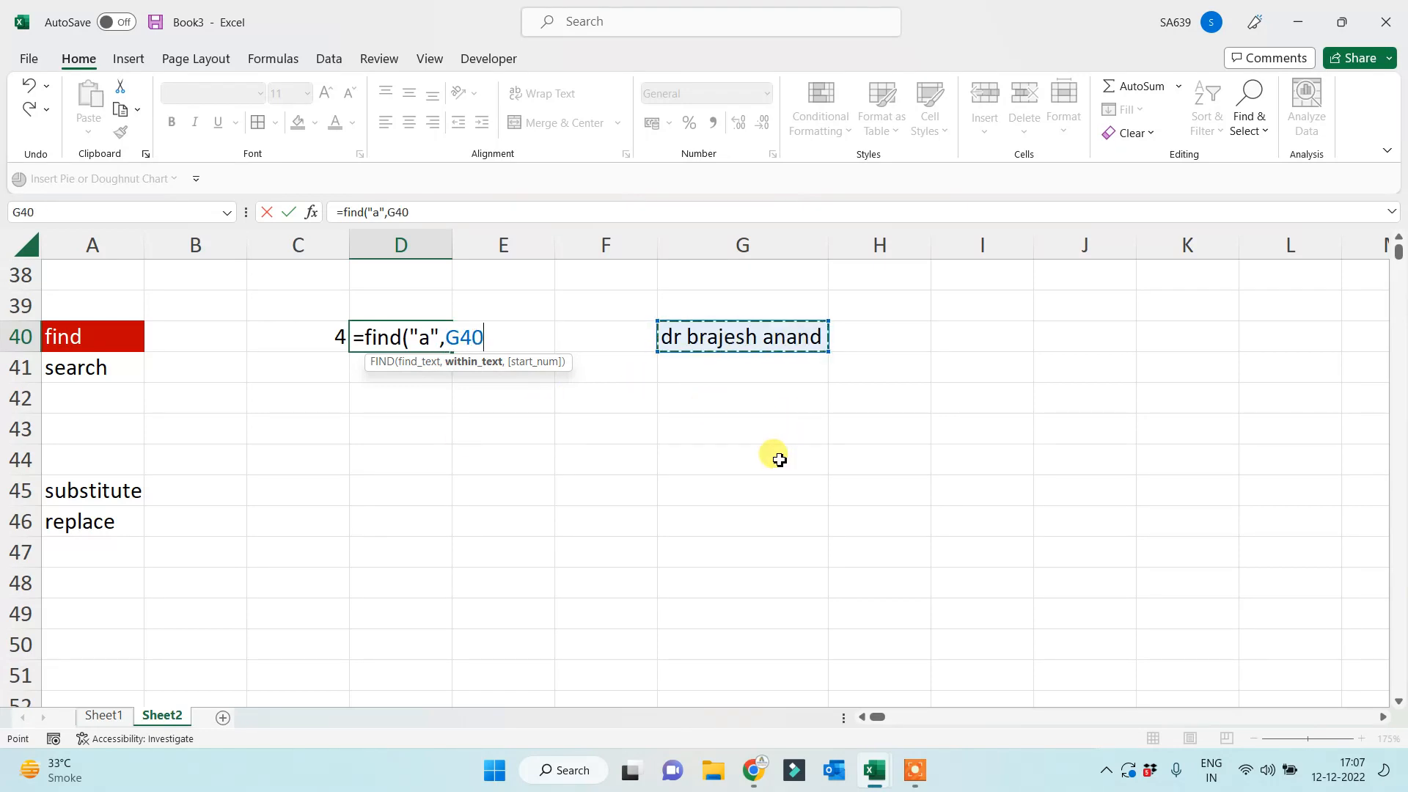
pyautogui.press('Return')
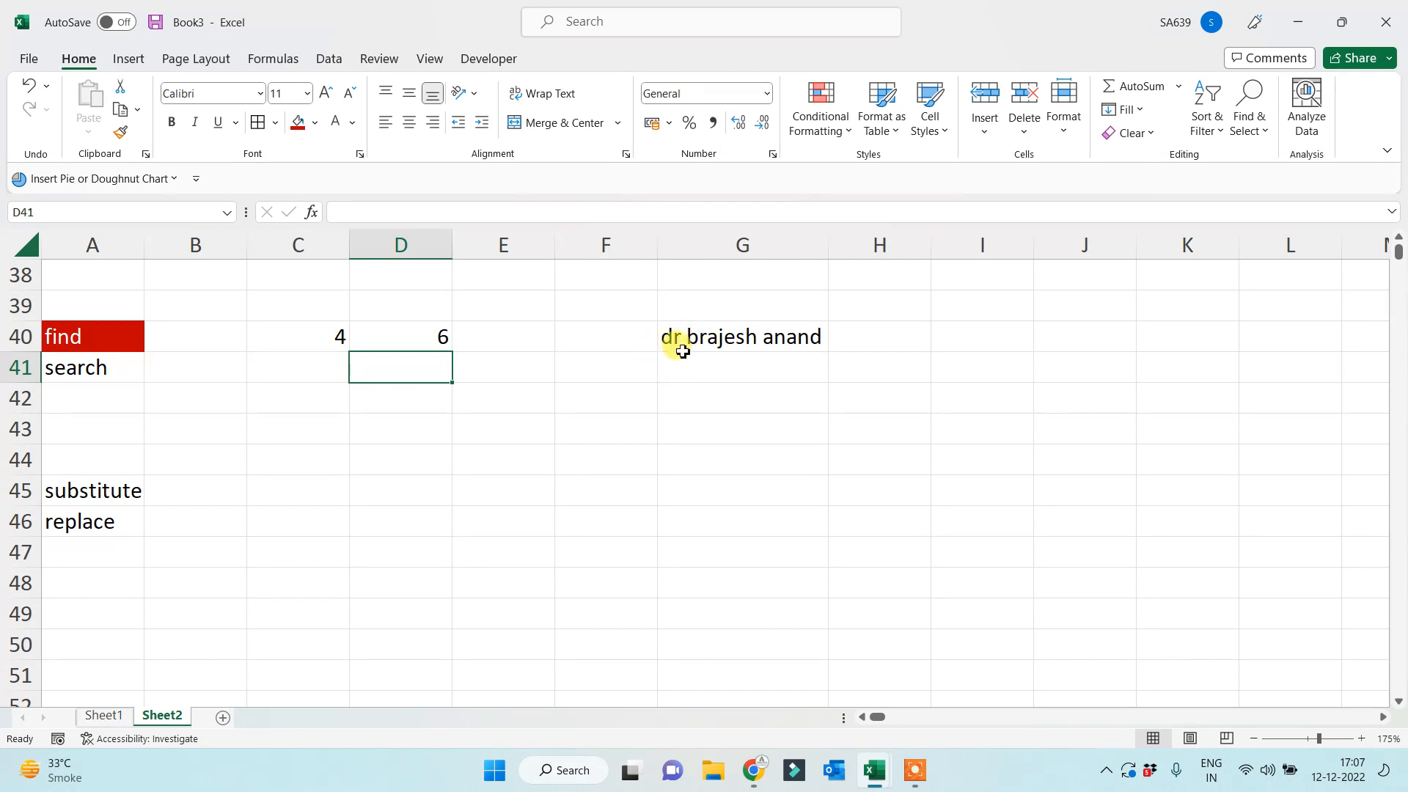
pyautogui.click(414, 347)
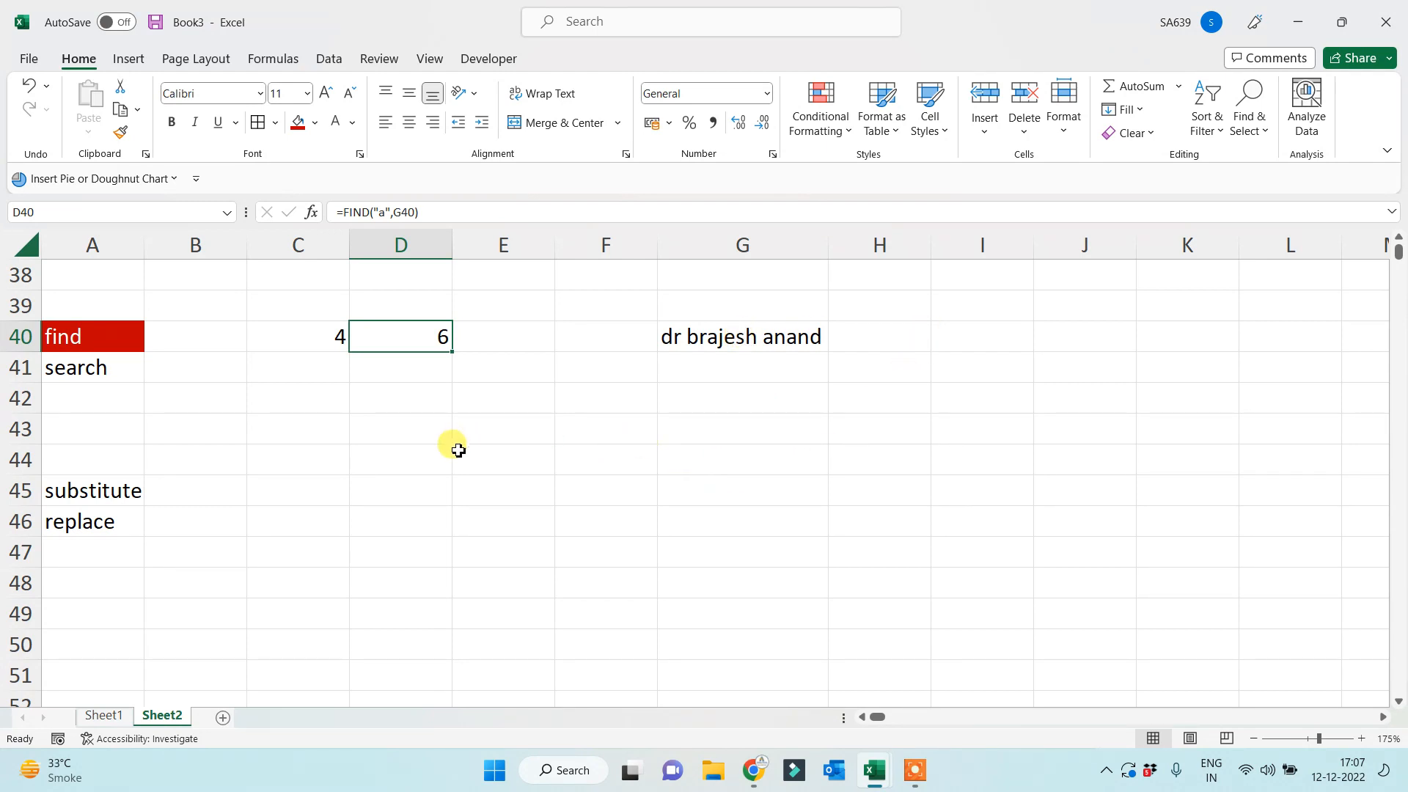
pyautogui.click(342, 433)
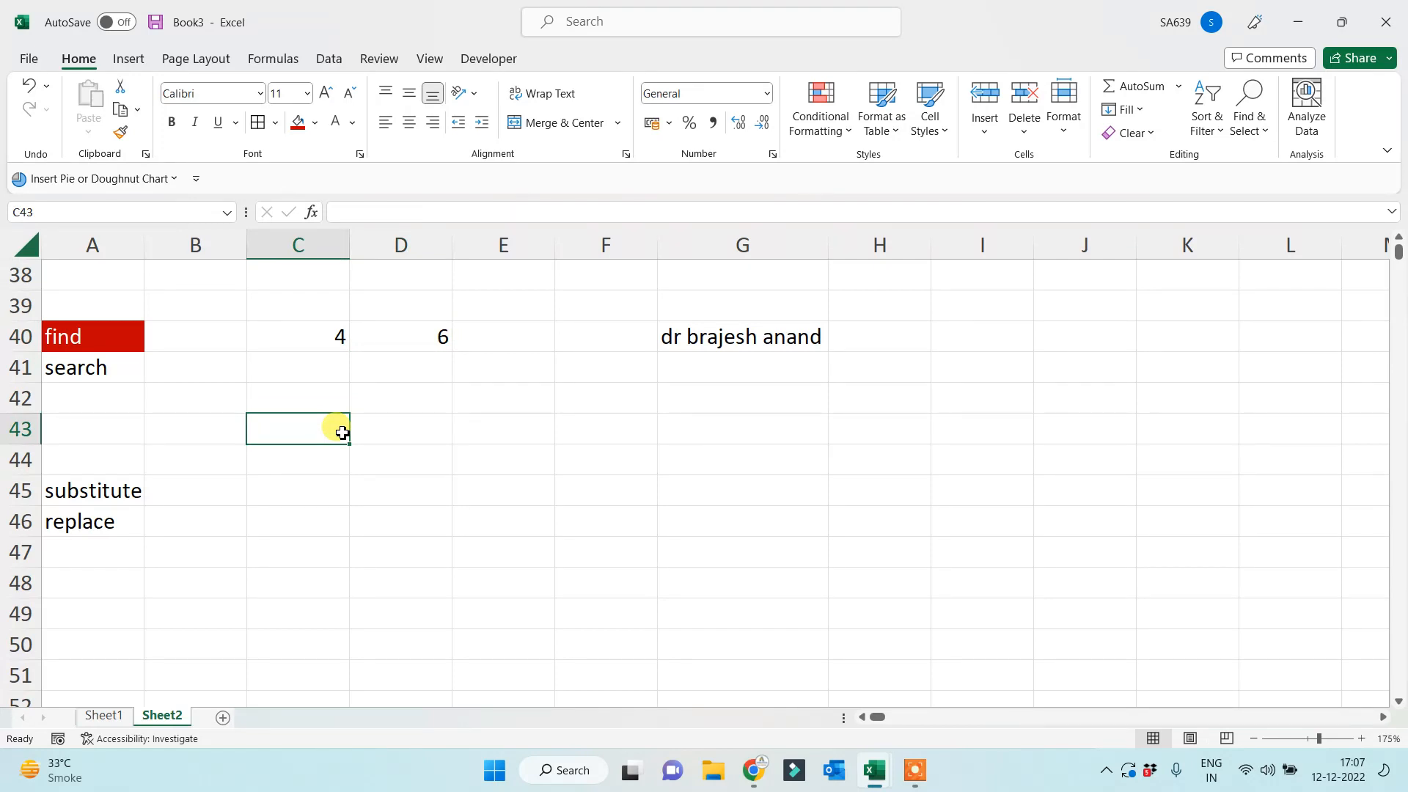
pyautogui.click(528, 470)
pyautogui.scroll(2, 542, 506)
pyautogui.click(110, 719)
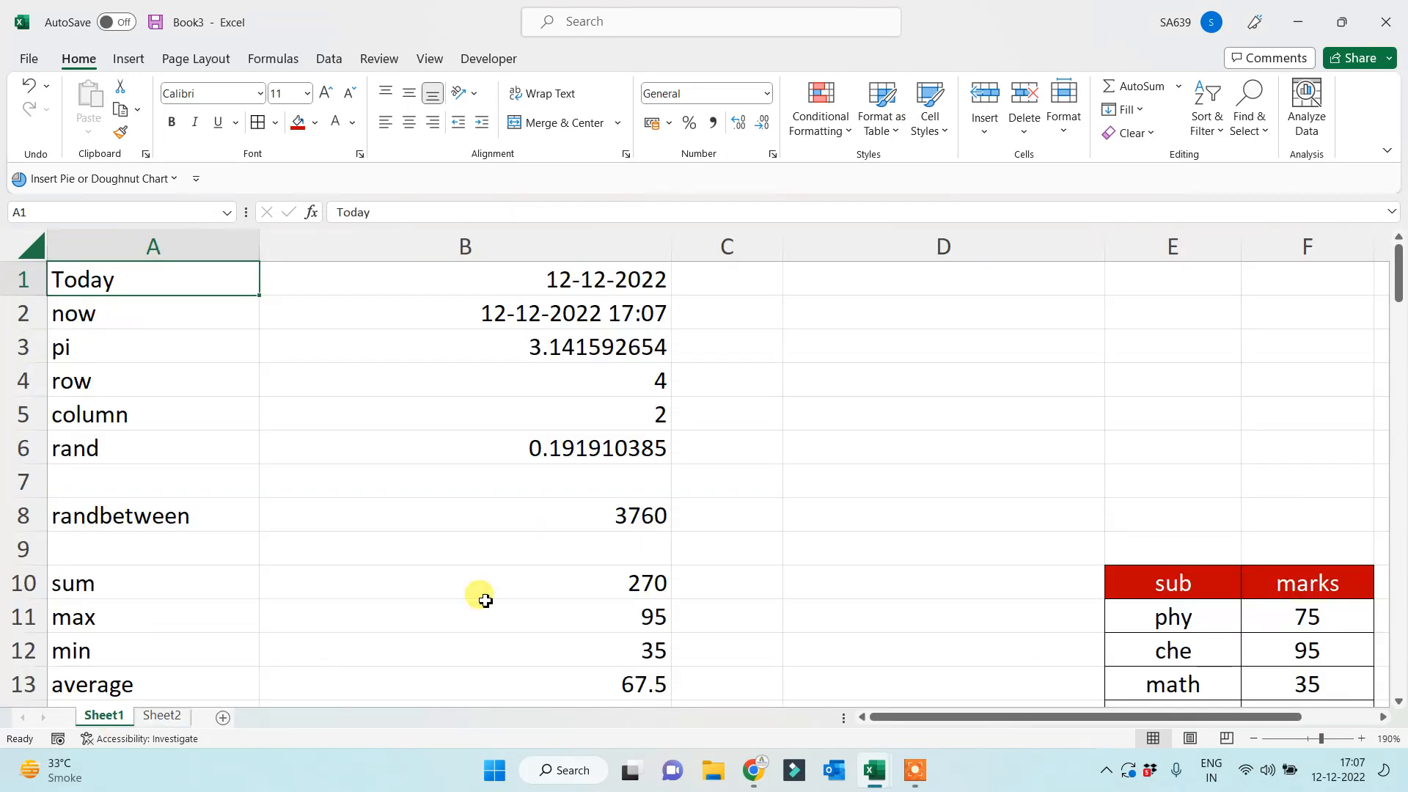
pyautogui.click(905, 372)
pyautogui.hotkey('ctrl', 'f')
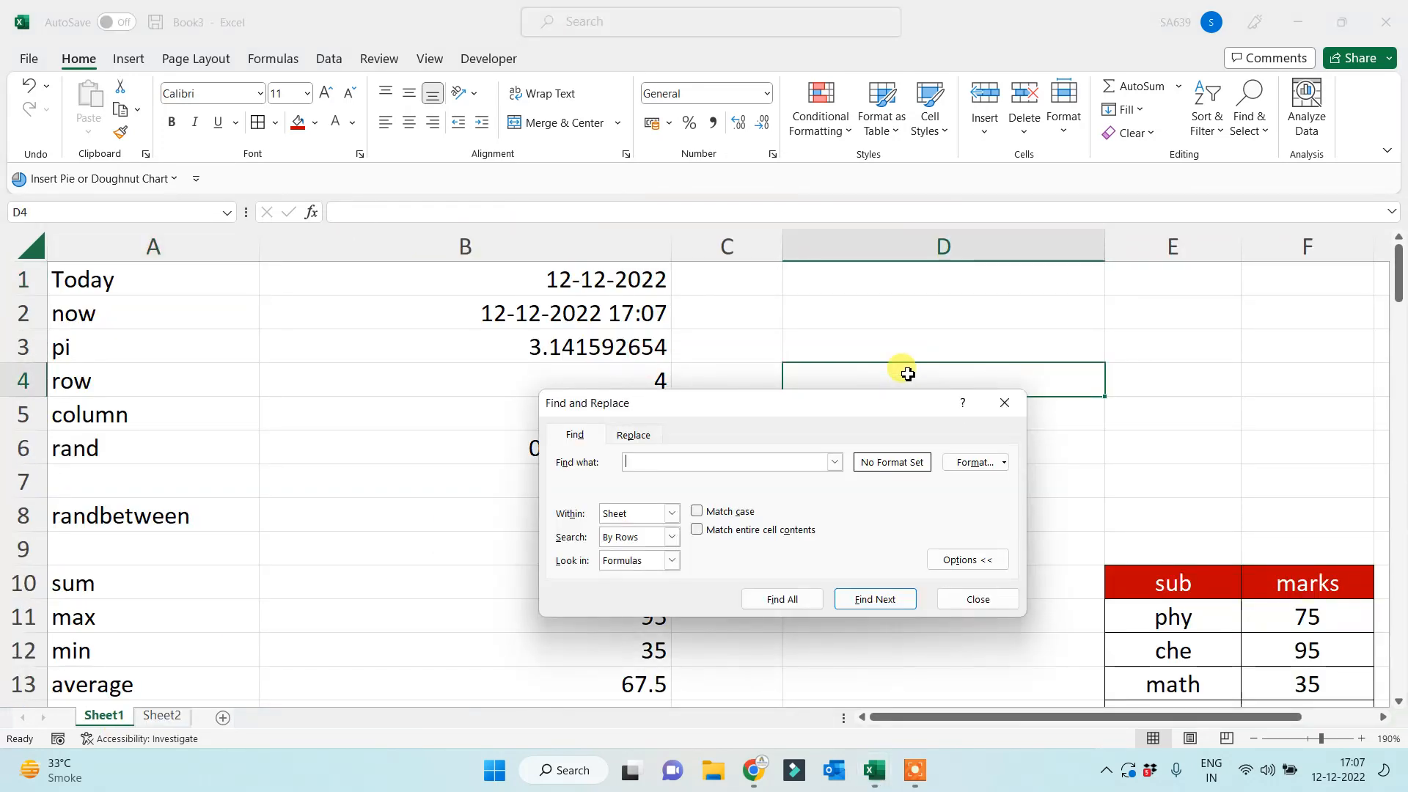
pyautogui.write('verage')
pyautogui.press('Return')
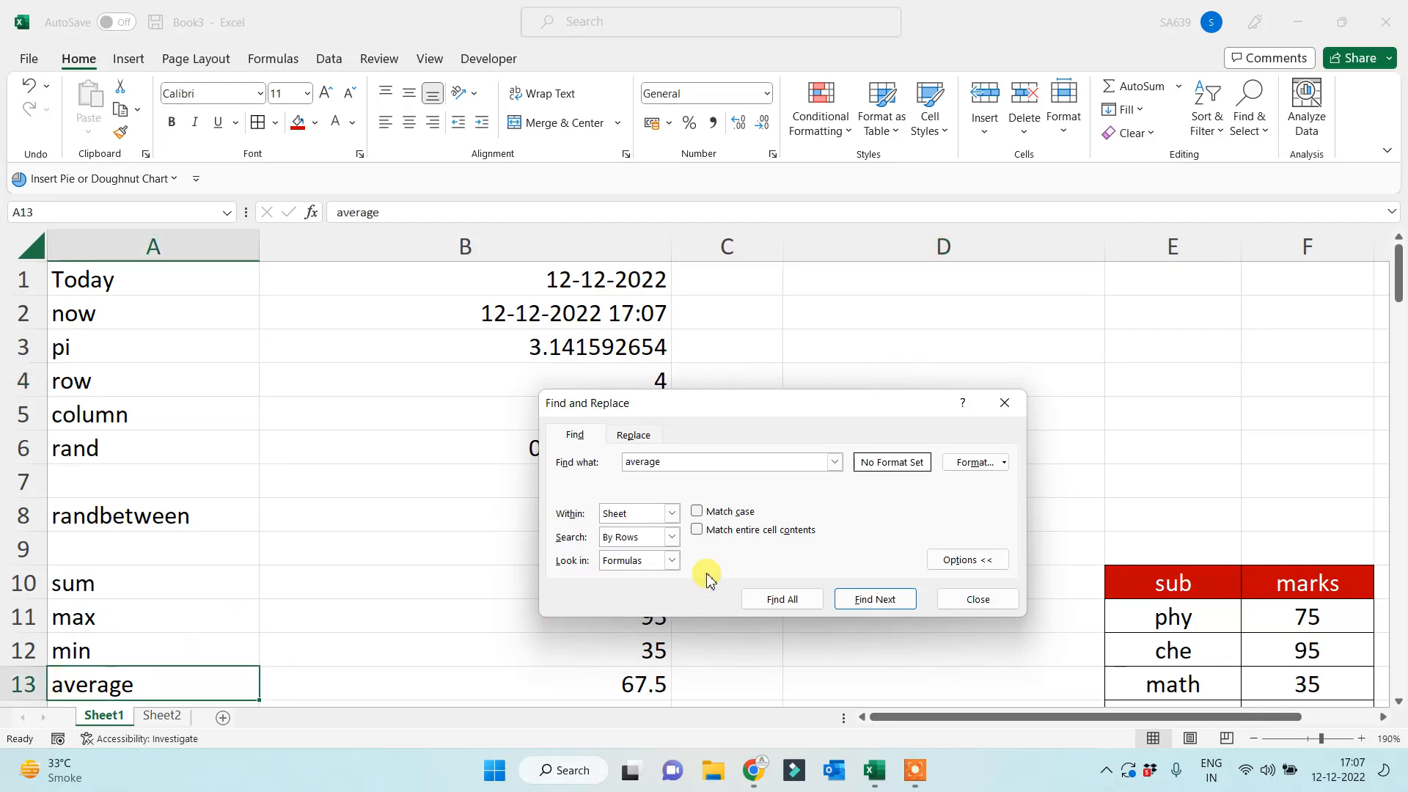
pyautogui.moveTo(725, 467); pyautogui.dragTo(534, 452)
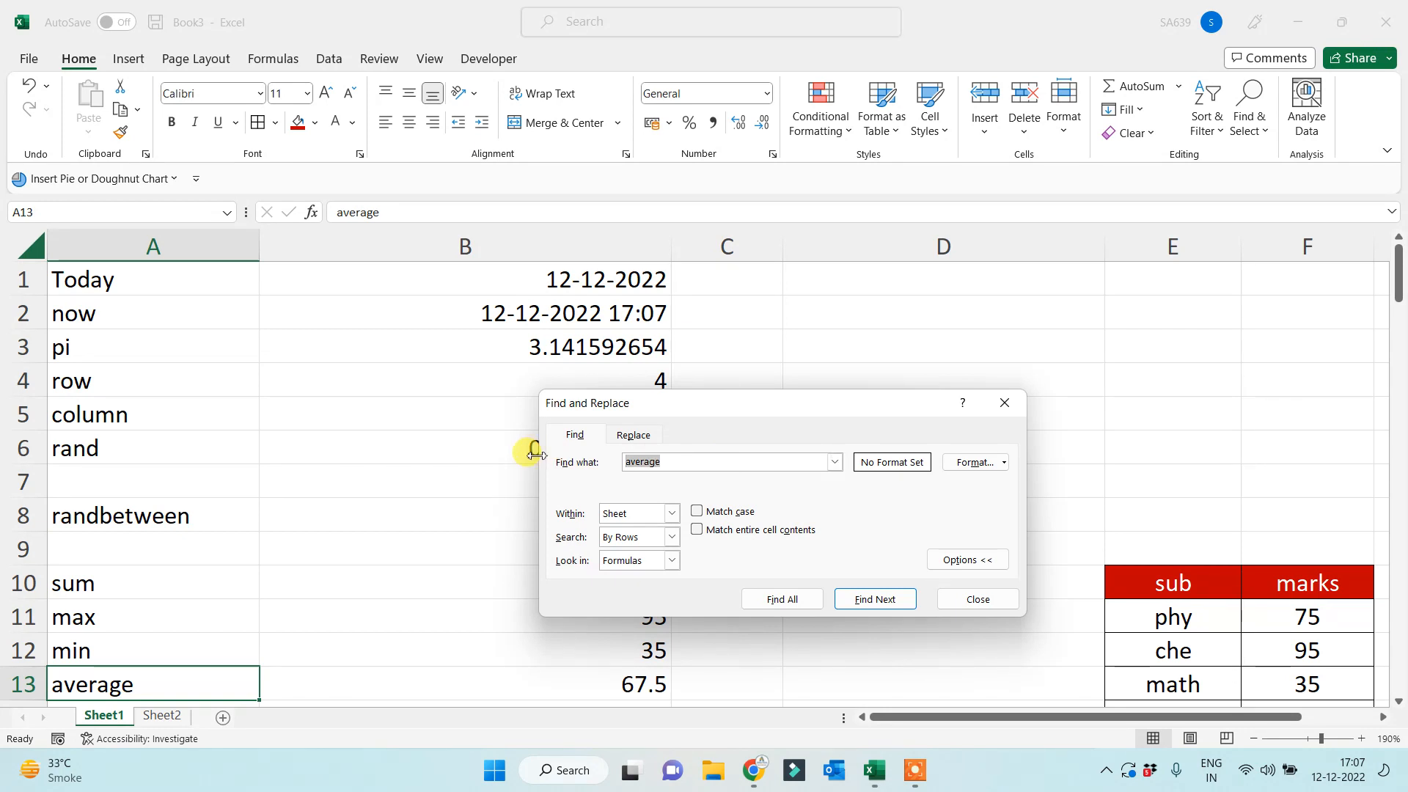
pyautogui.write('upper')
pyautogui.press('Return')
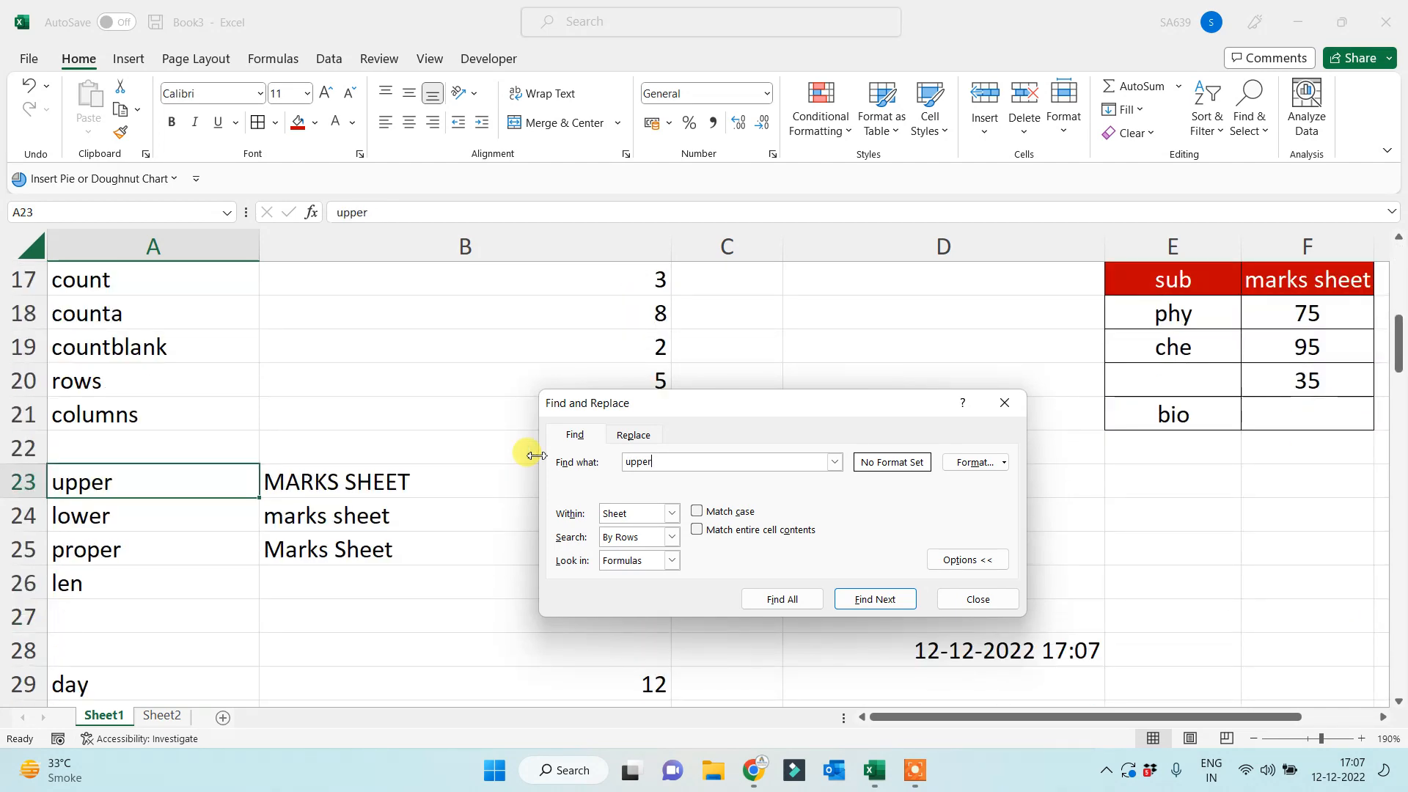
pyautogui.press('Escape')
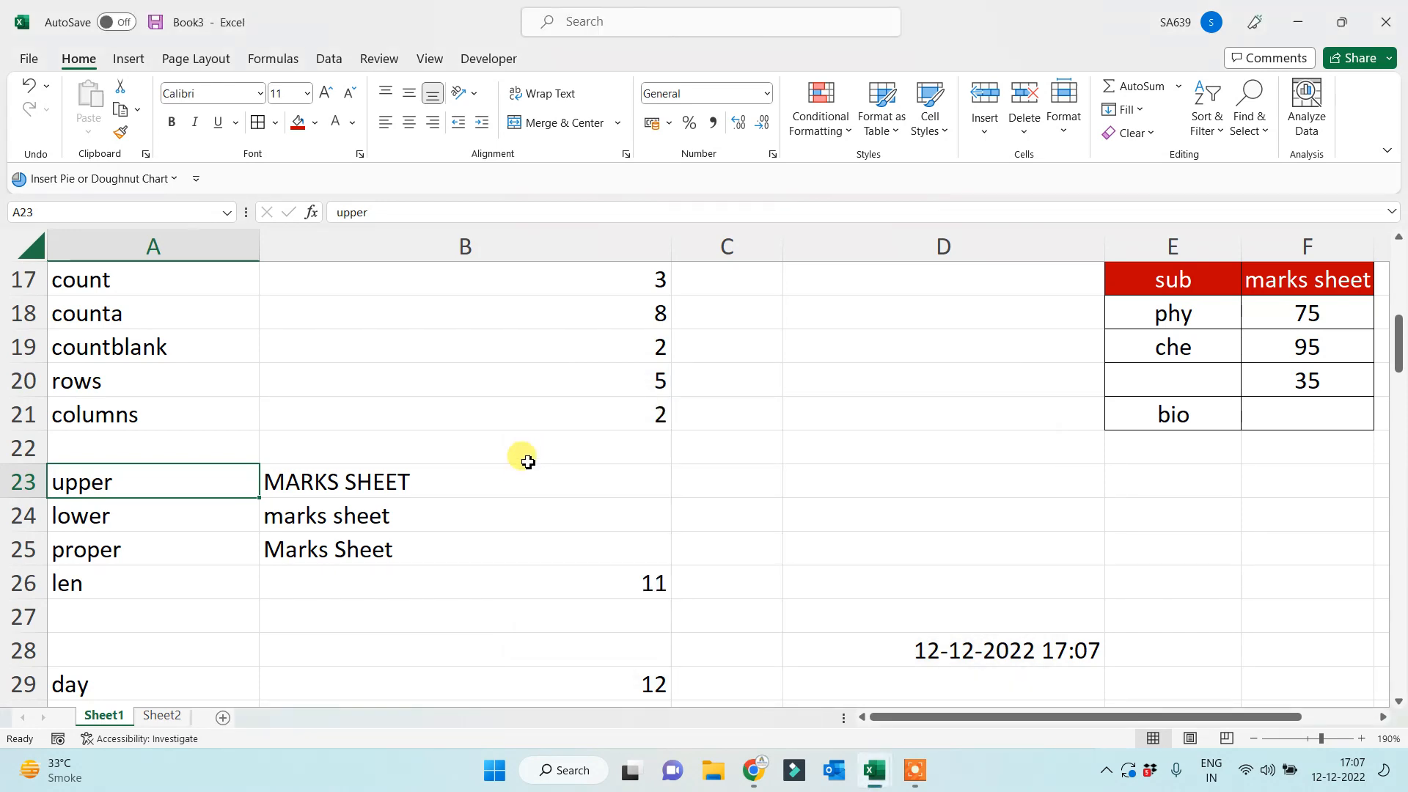
pyautogui.scroll(2, 411, 457)
pyautogui.scroll(3, 411, 458)
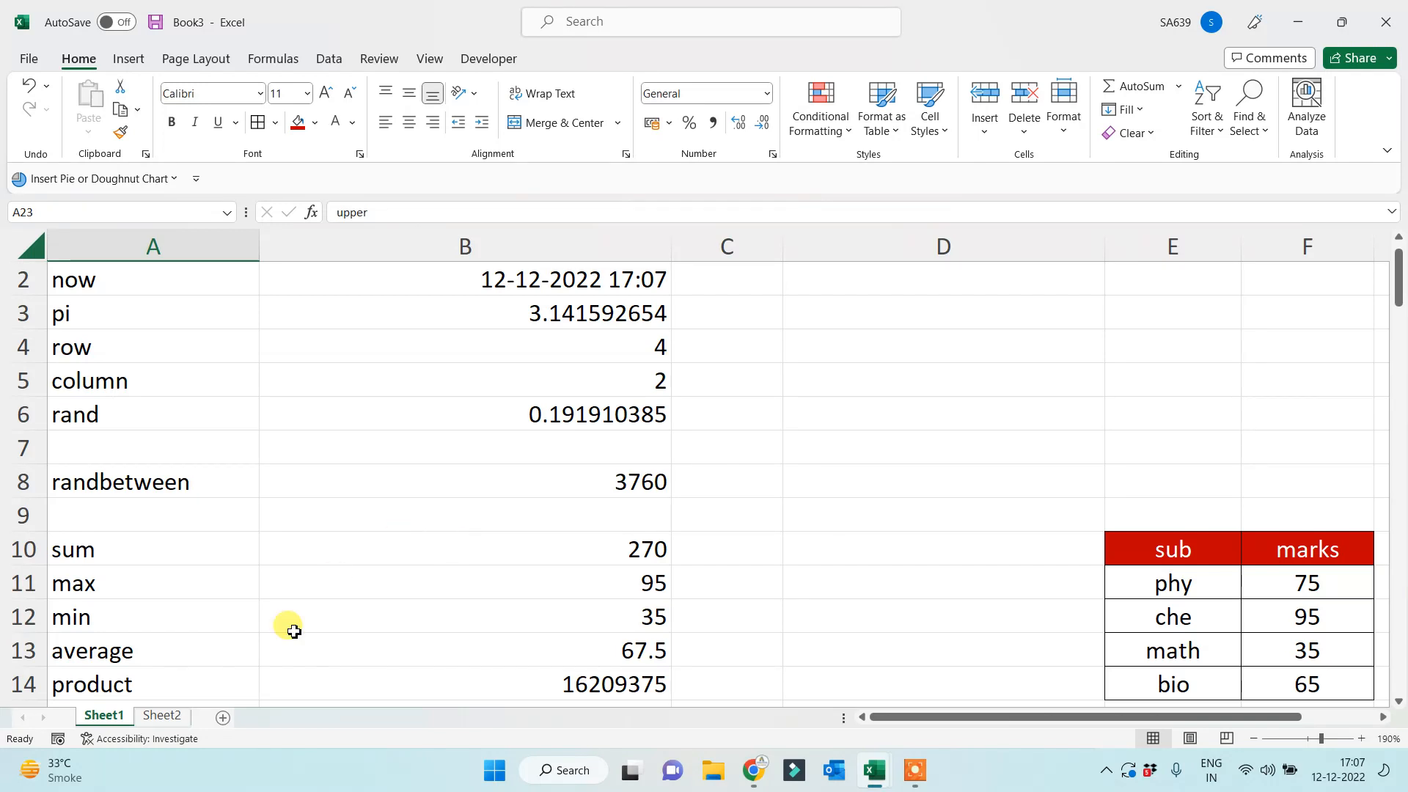
pyautogui.click(162, 715)
# Enter =SEARCH("b",G40) in C41, returning 4.
pyautogui.click(279, 533)
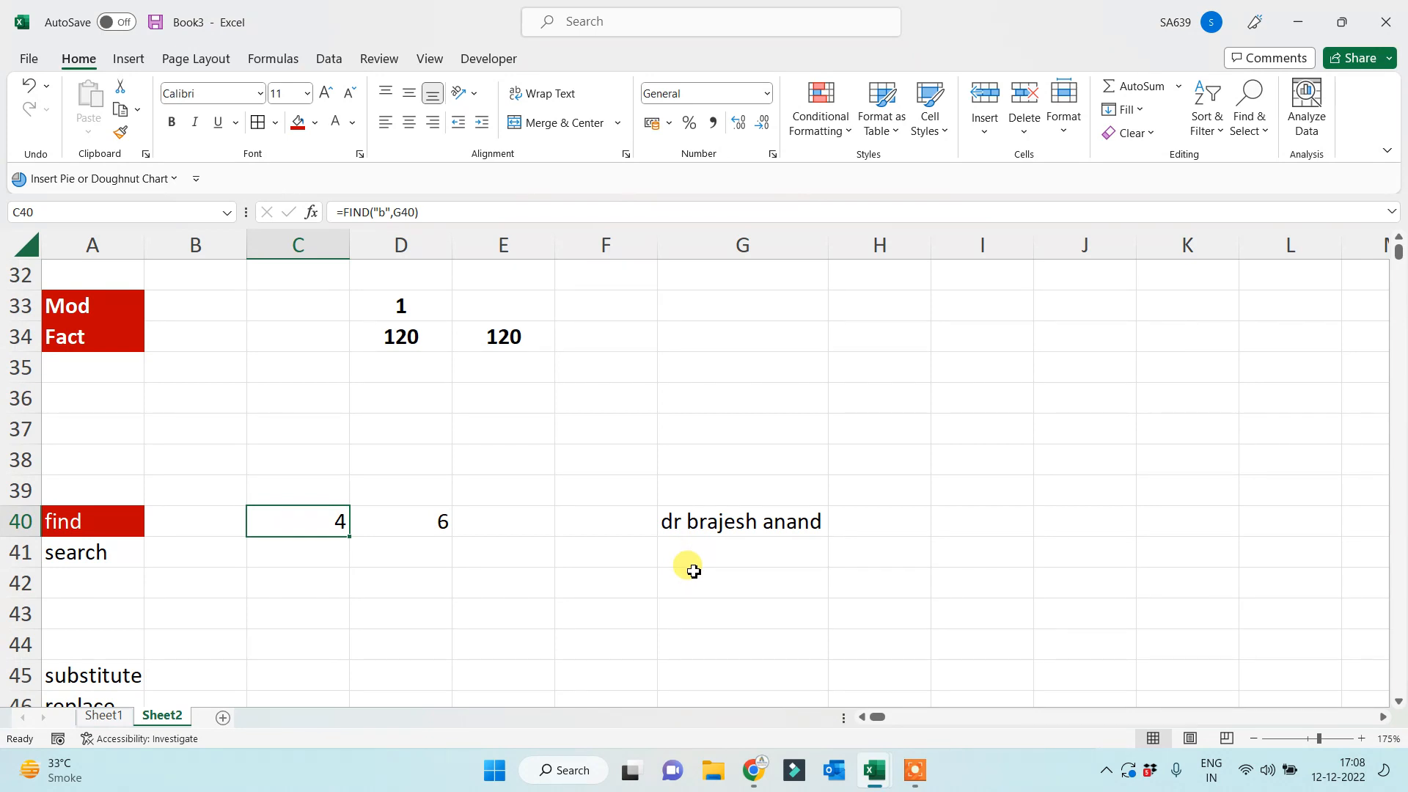
pyautogui.click(319, 550)
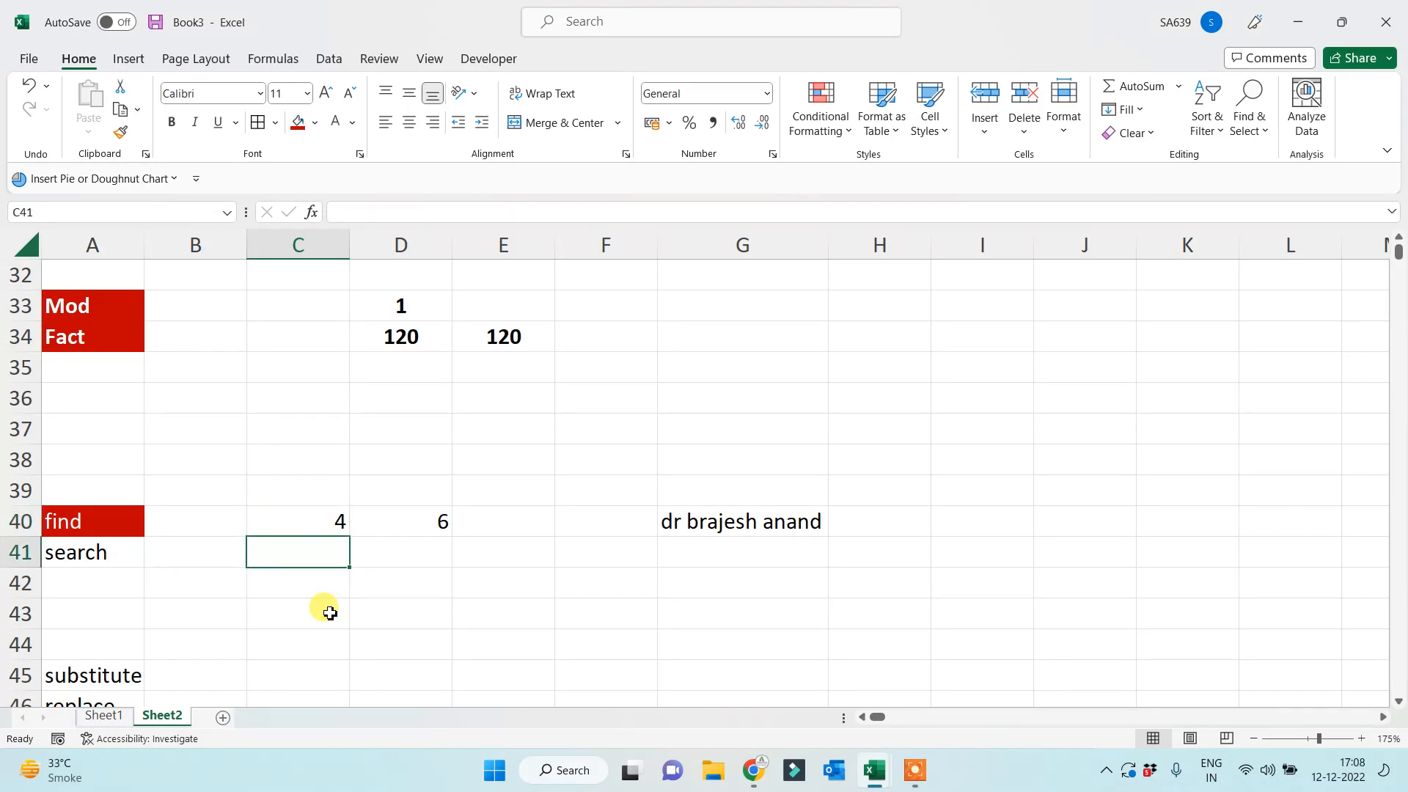
pyautogui.write('=')
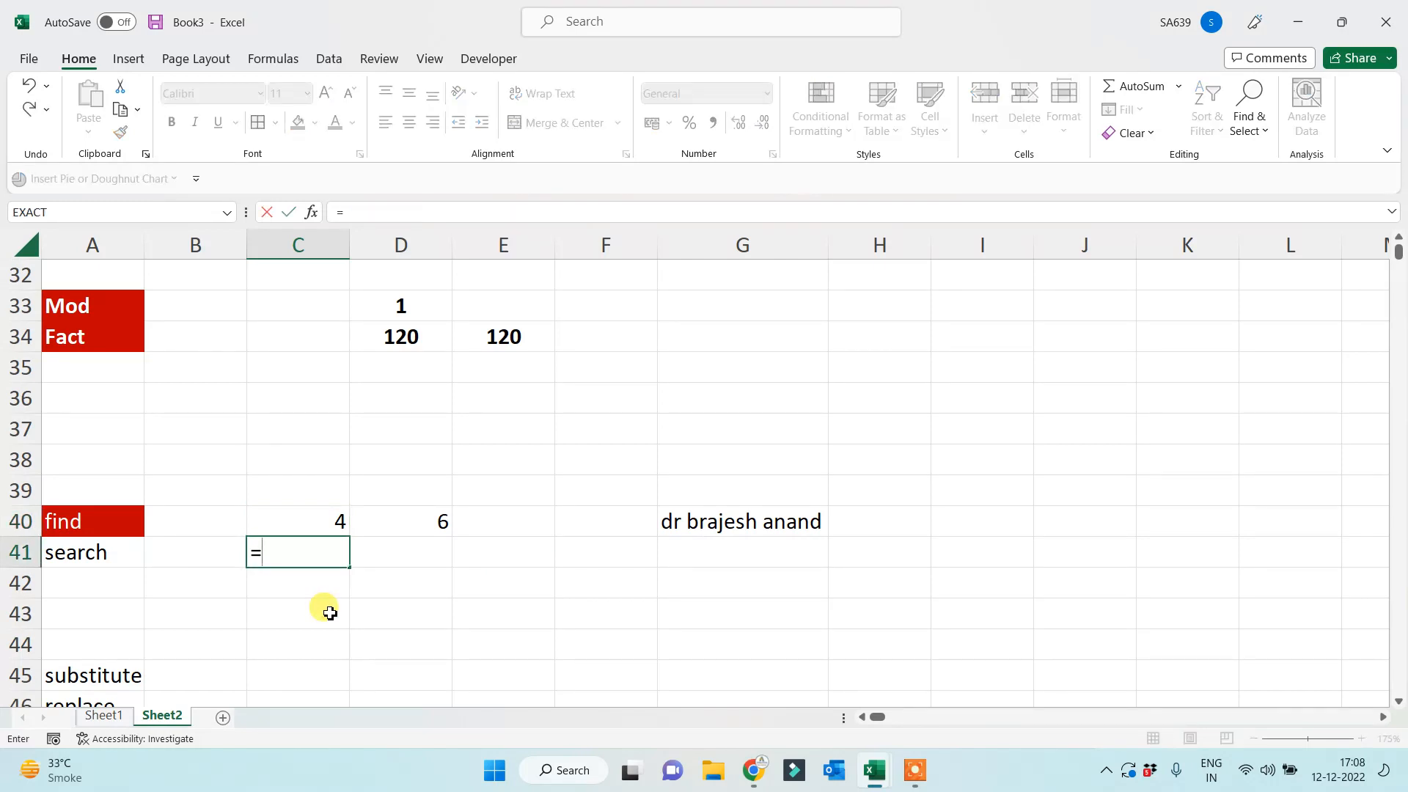
pyautogui.write('sear')
pyautogui.press('Tab')
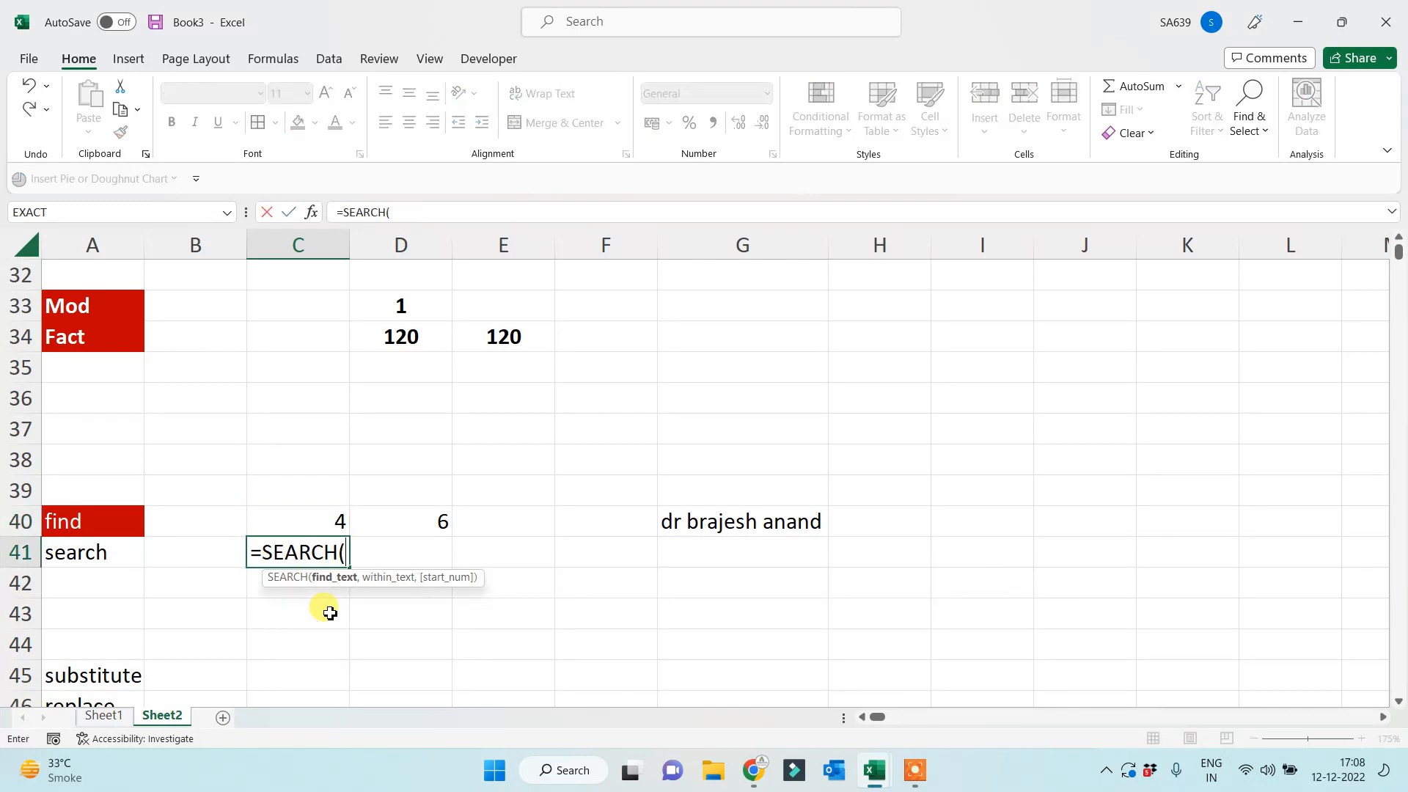
pyautogui.write('"b",')
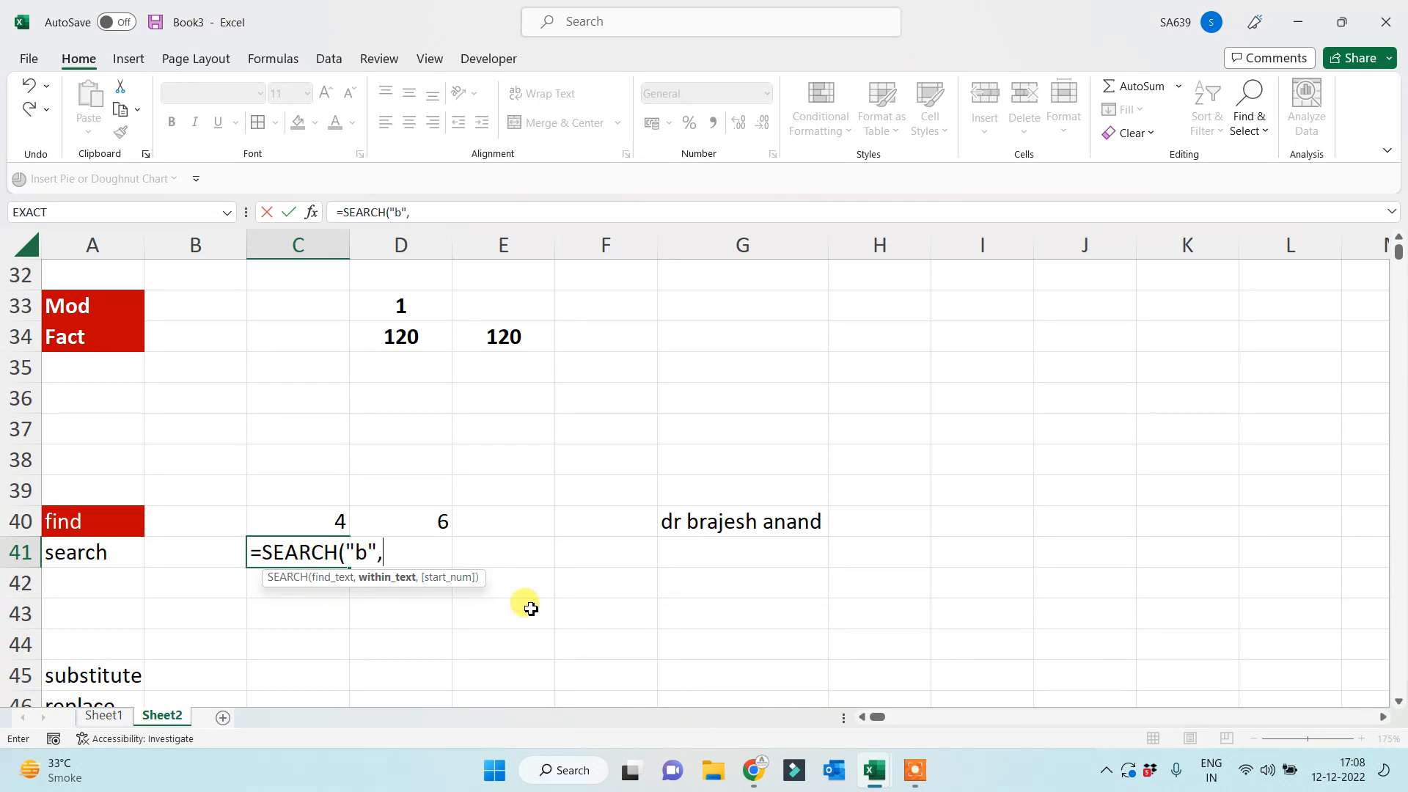
pyautogui.click(709, 519)
pyautogui.press('Return')
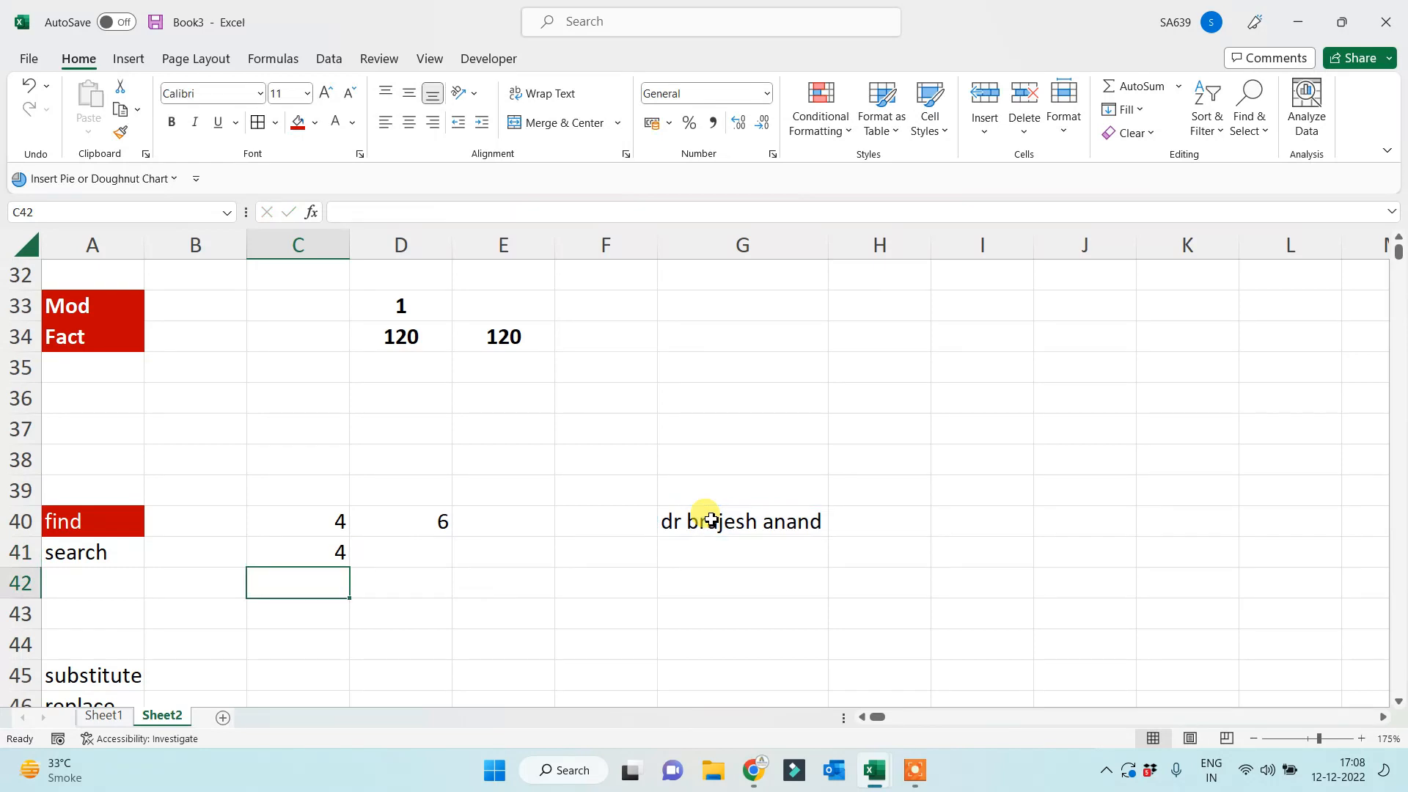
# Enter =SEARCH("a",G40) in D41, returning 6.
pyautogui.press('Up')
pyautogui.press('Right')
pyautogui.write('=sear')
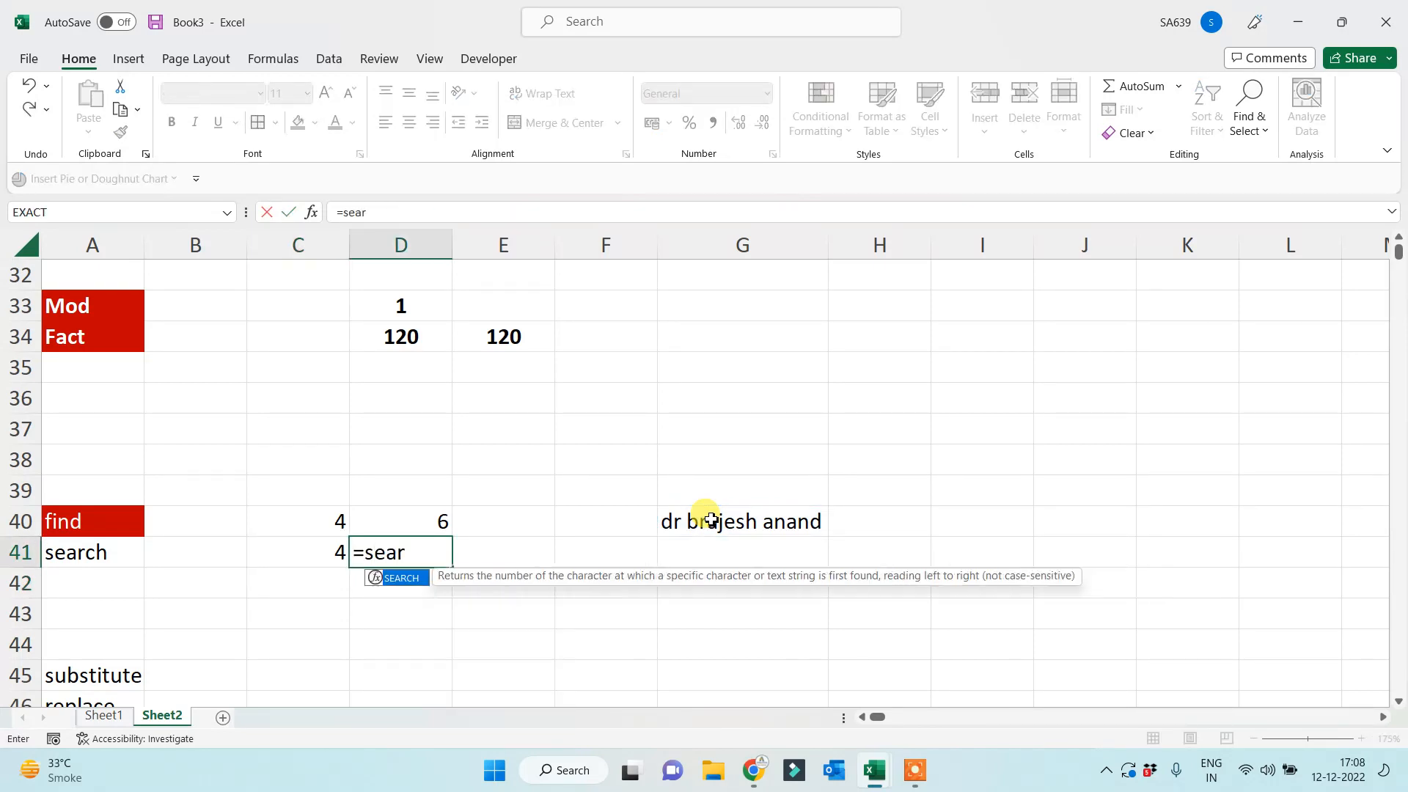
pyautogui.press('Tab')
pyautogui.write('"a",')
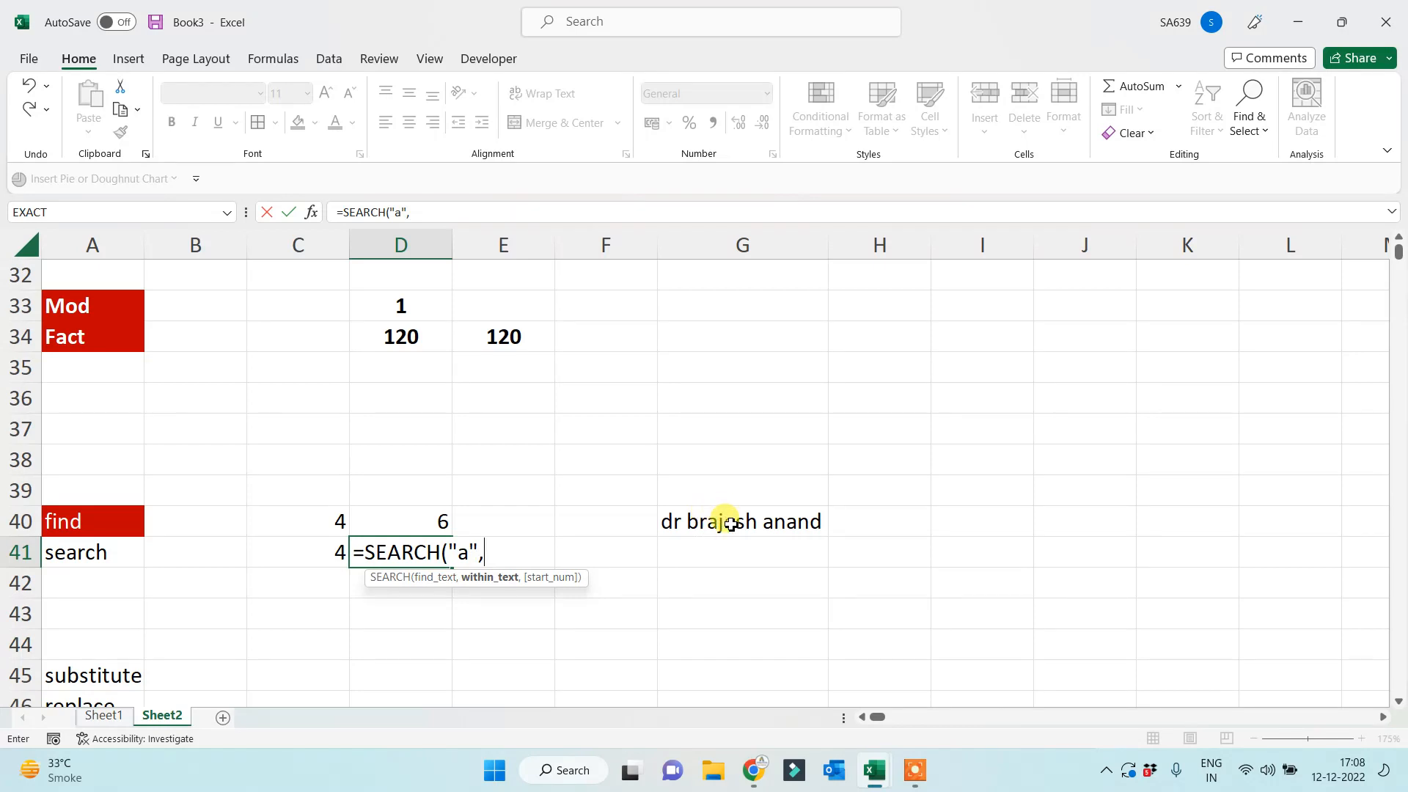
pyautogui.click(731, 523)
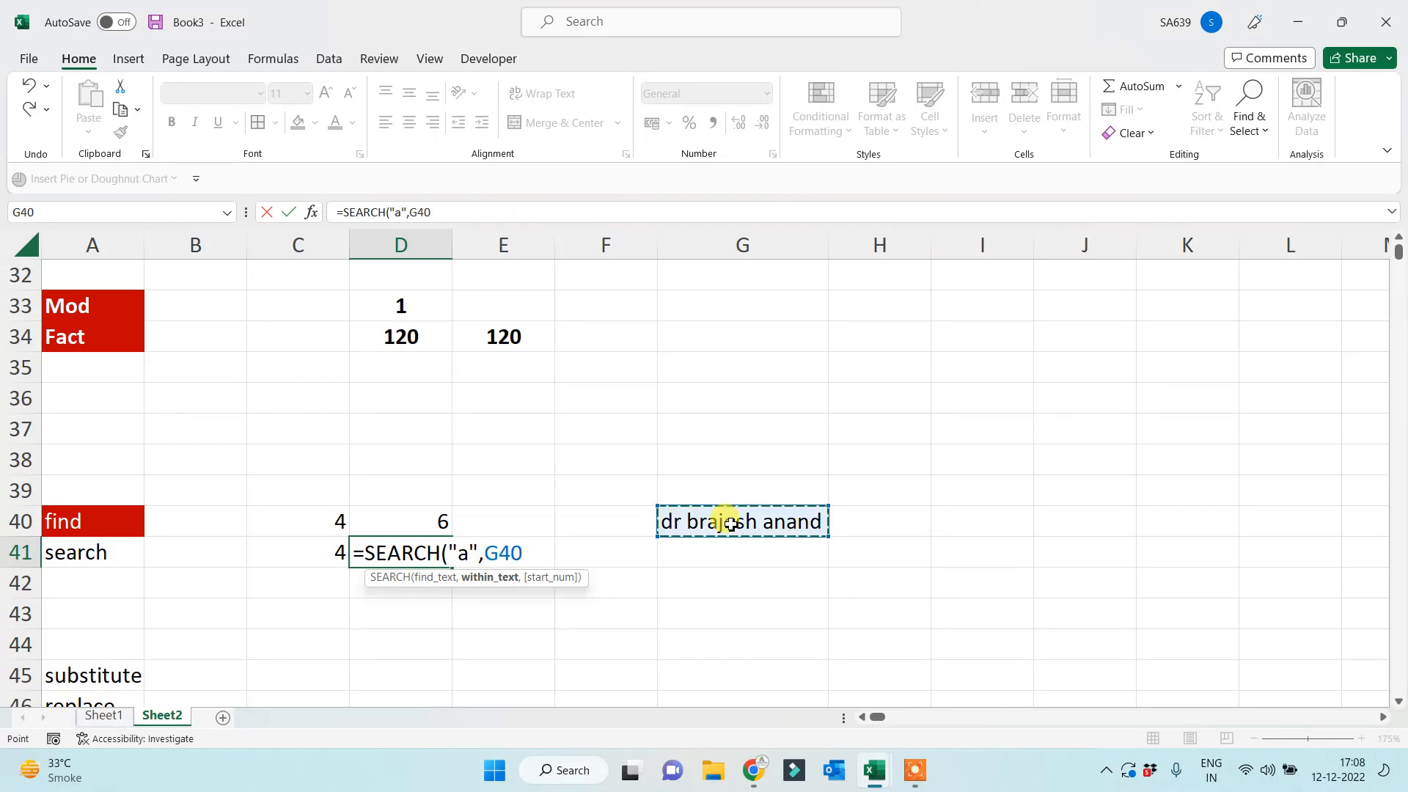
pyautogui.press('Return')
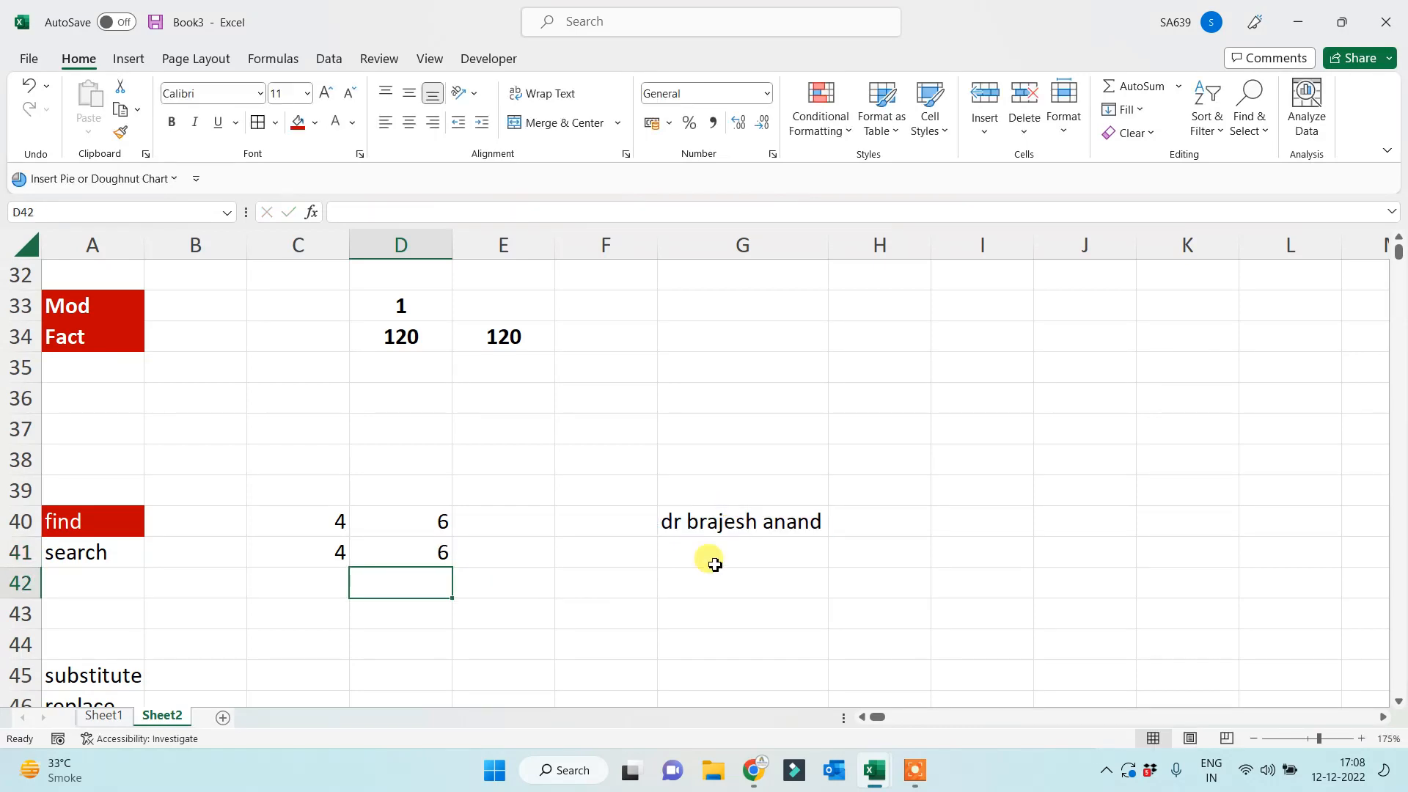
pyautogui.click(195, 524)
# Note 'case sen' in B40 and change C40's FIND to look for "B", giving #VALUE!
pyautogui.write('case sen')
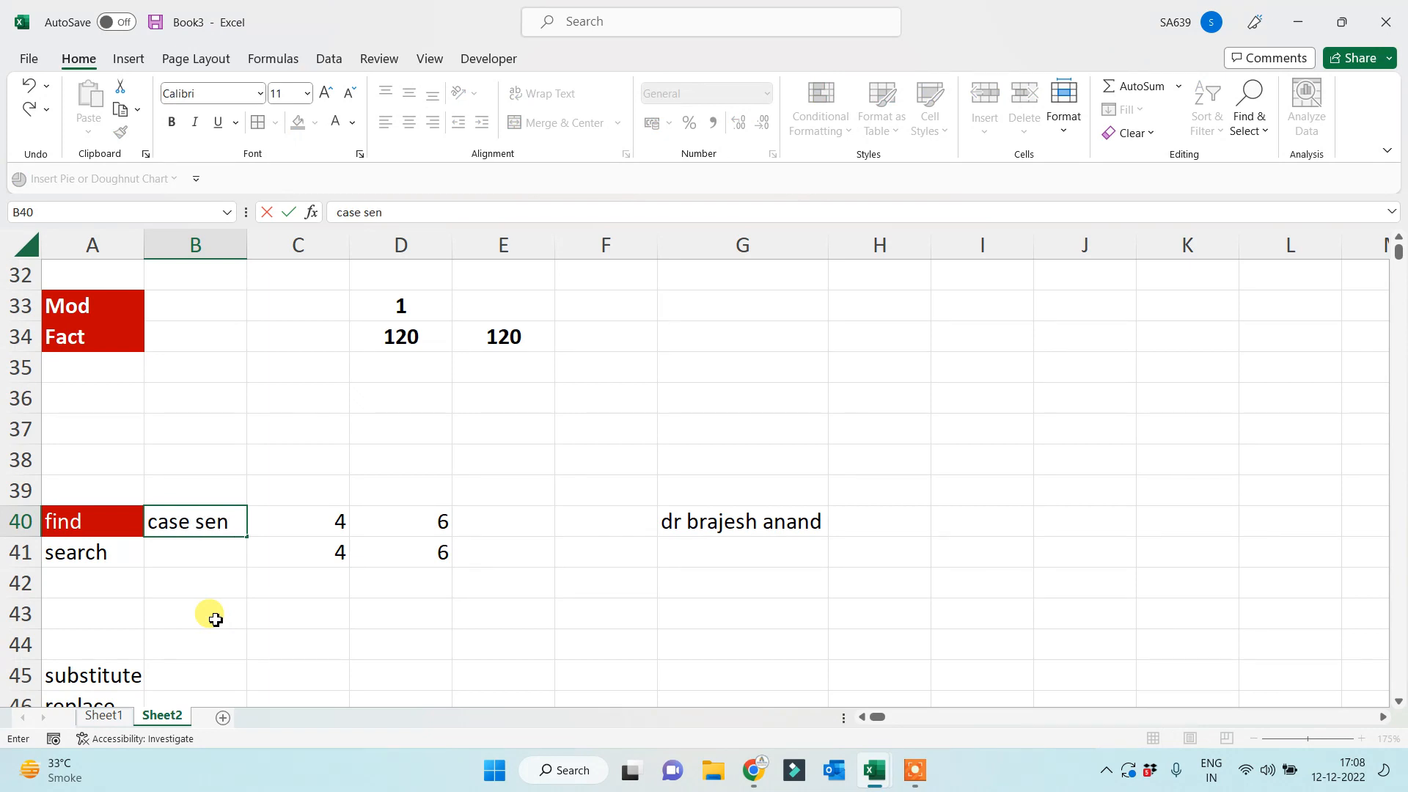
pyautogui.press('Return')
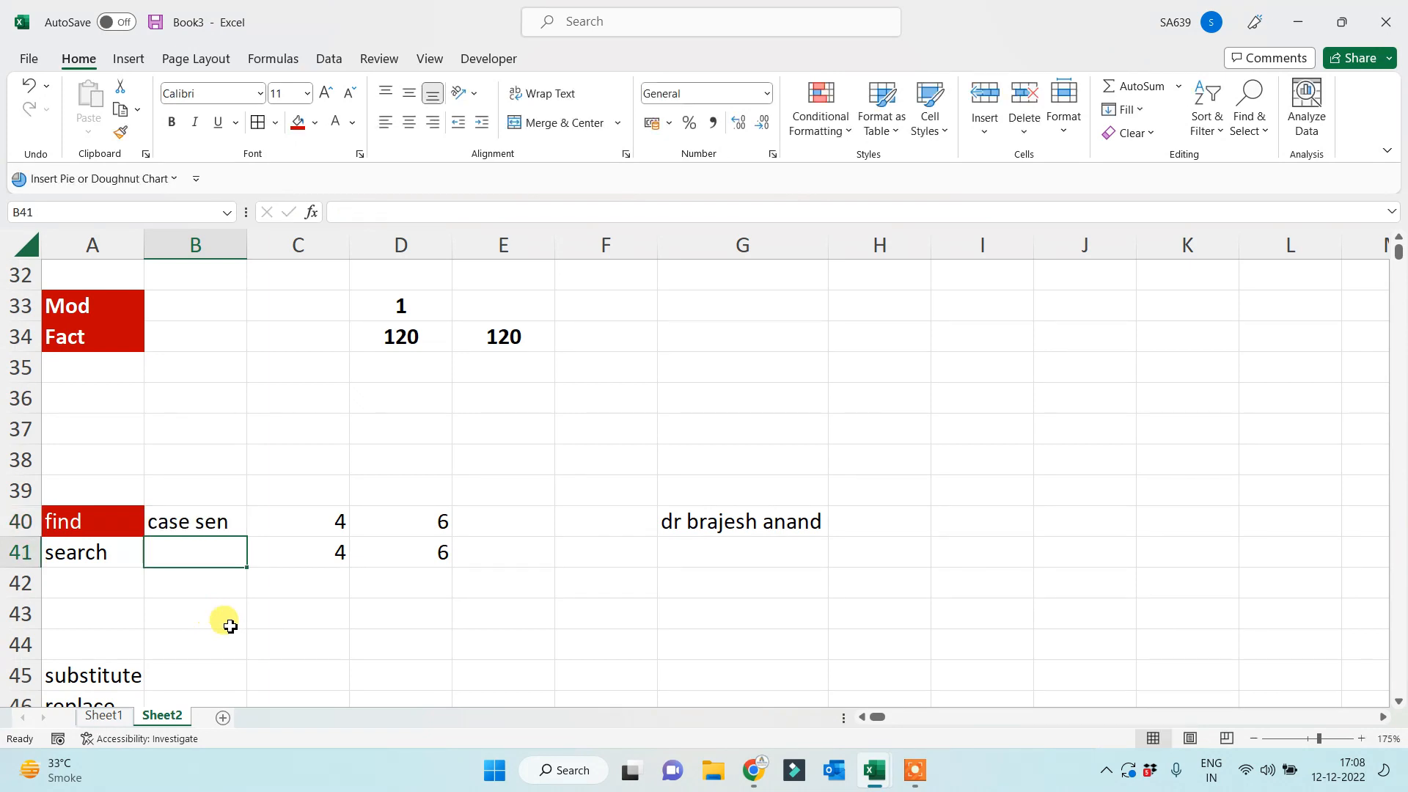
pyautogui.click(320, 528)
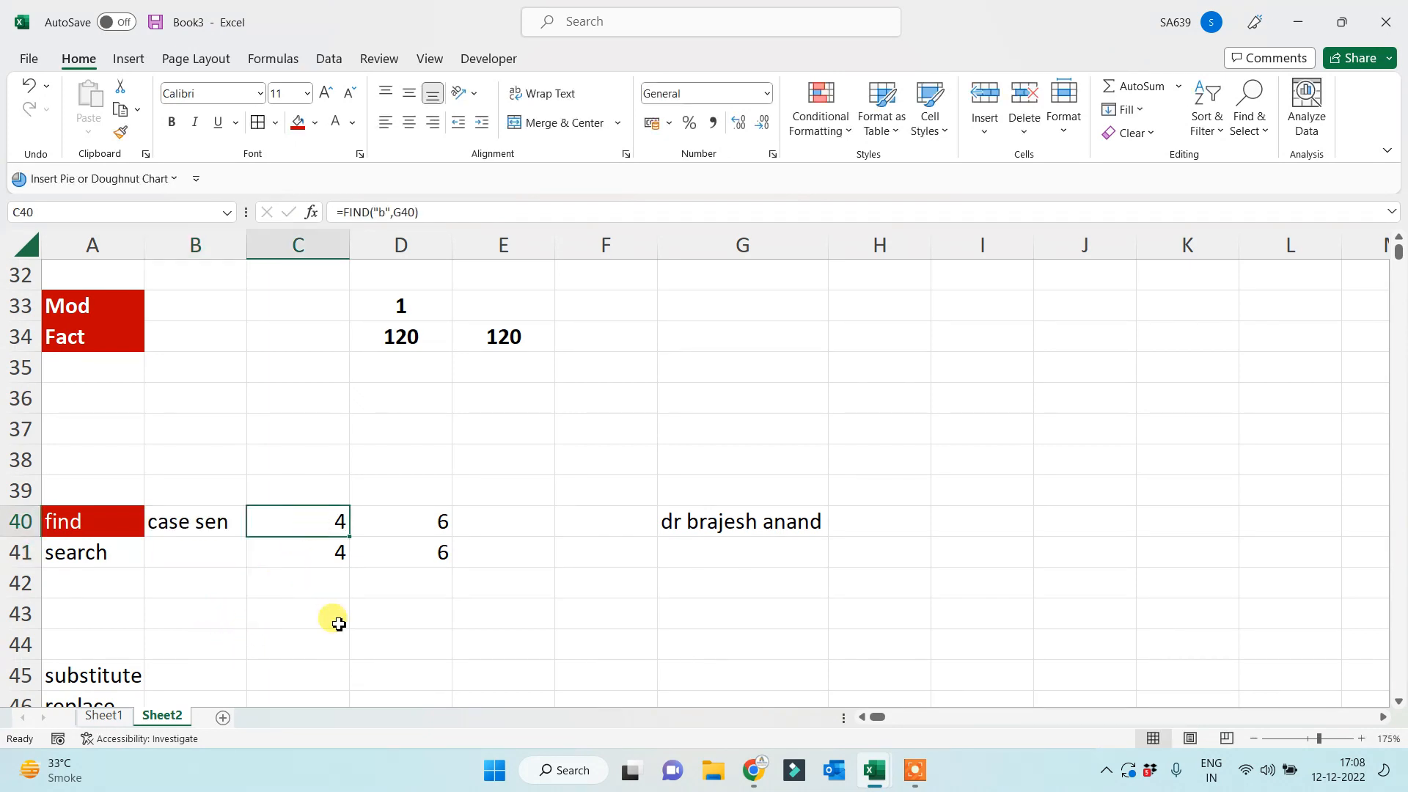
pyautogui.click(381, 212)
pyautogui.press('BackSpace')
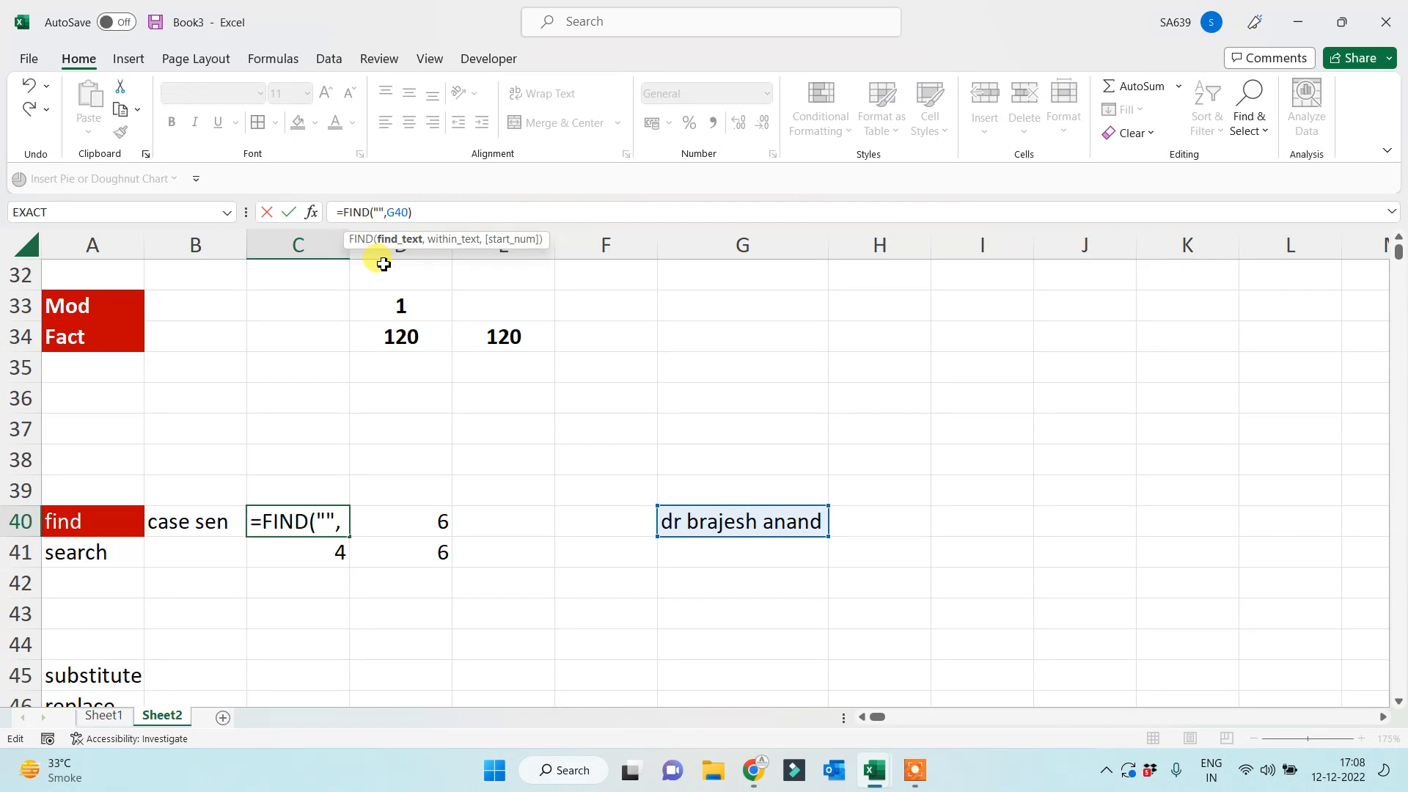
pyautogui.write('B')
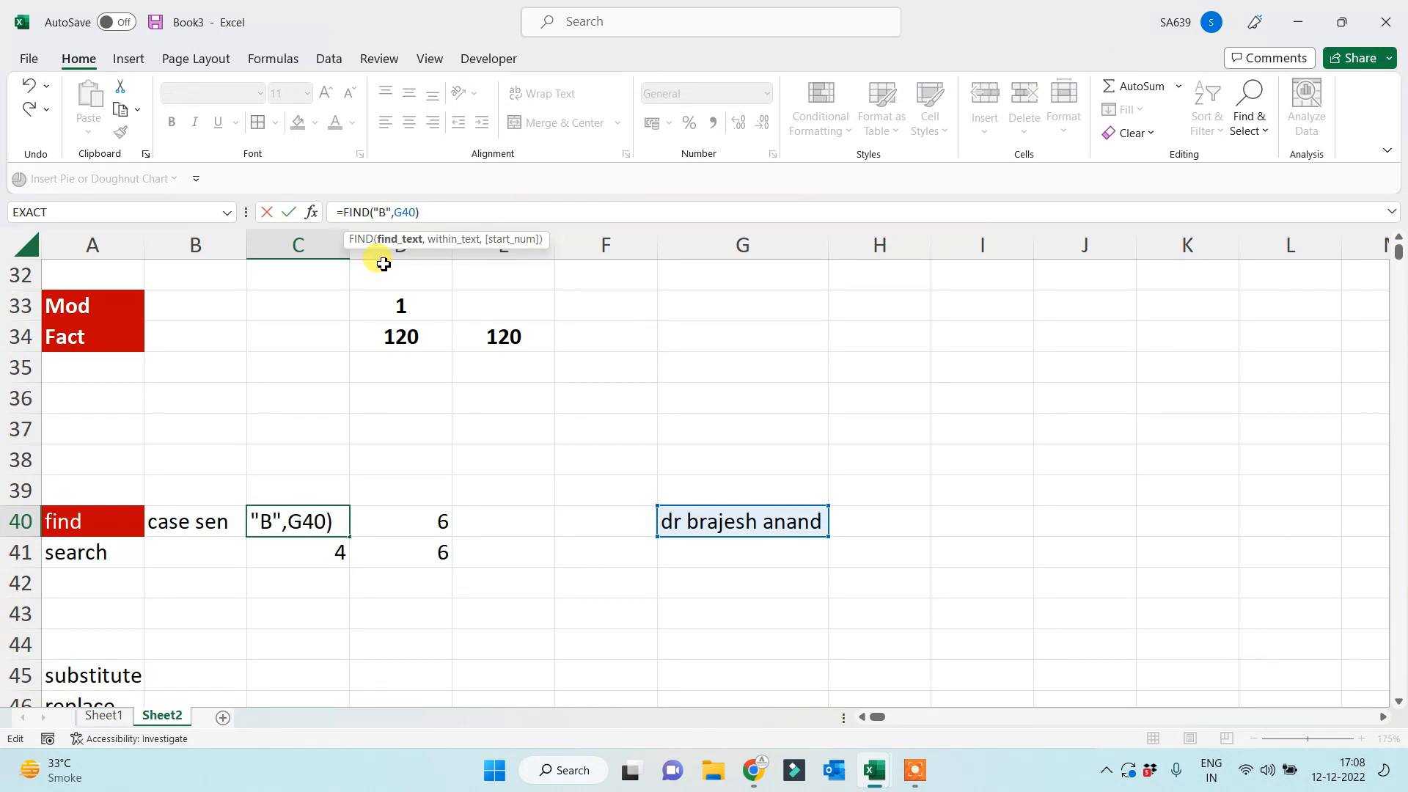
pyautogui.press('Return')
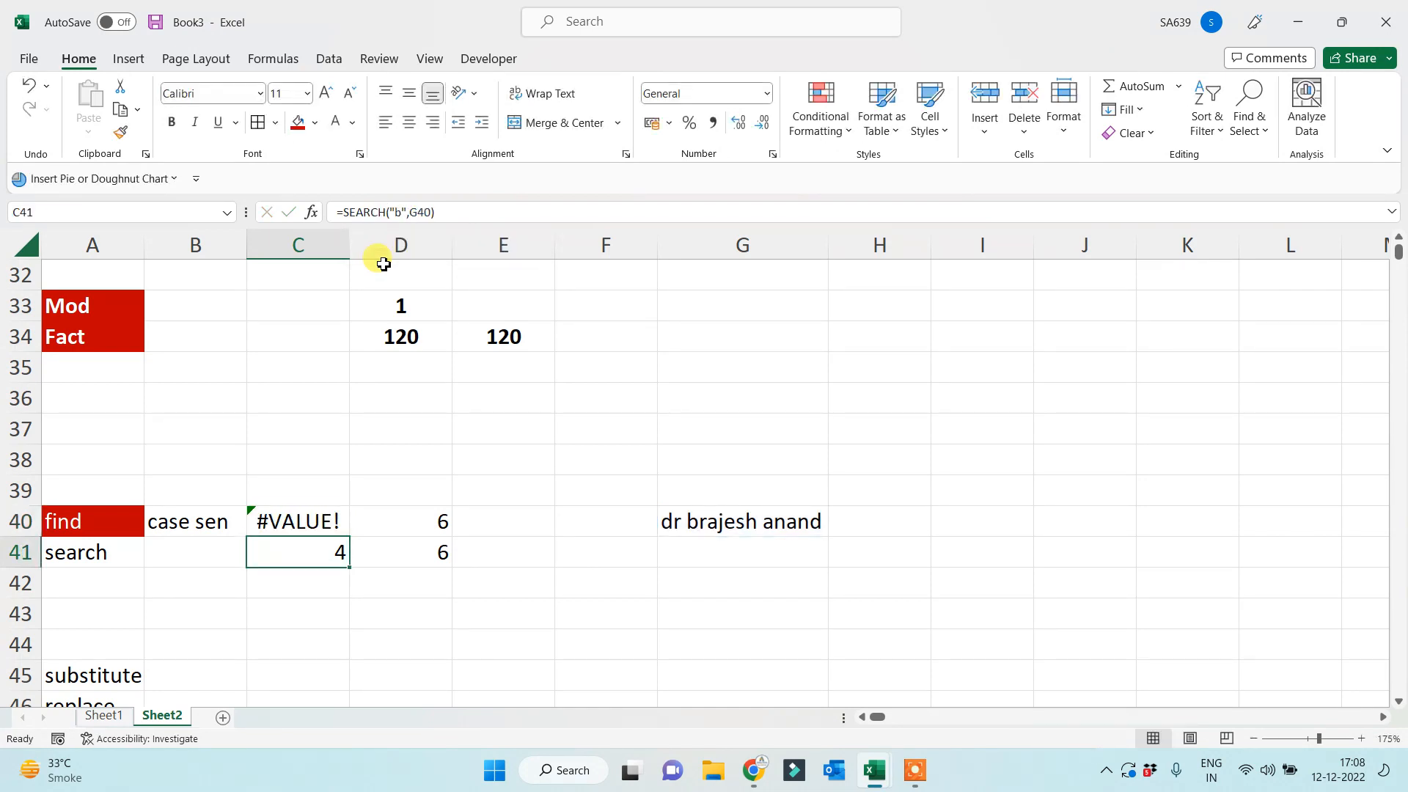
# Change C41's SEARCH to look for "B", which still returns 4.
pyautogui.click(394, 212)
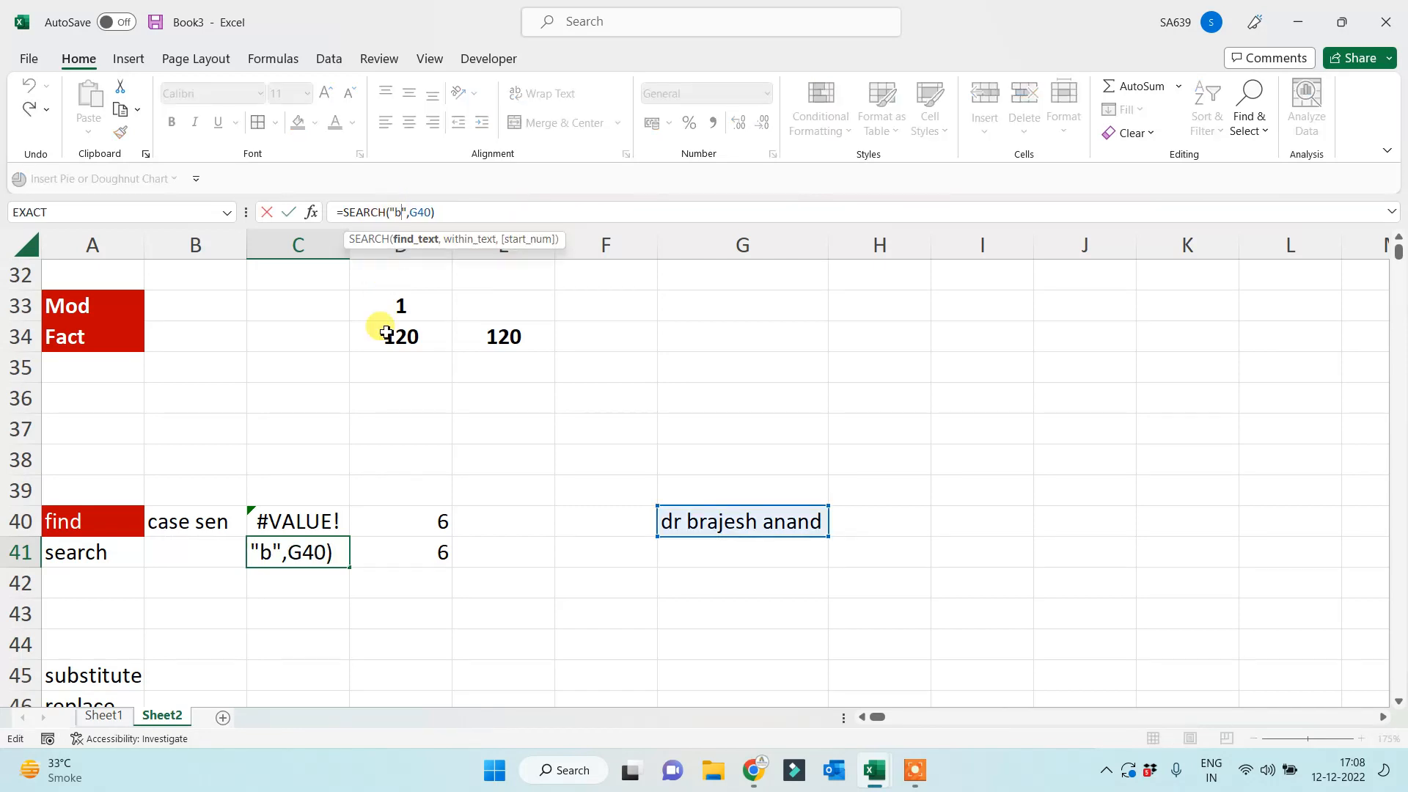
pyautogui.press('BackSpace')
pyautogui.write('B')
pyautogui.press('Return')
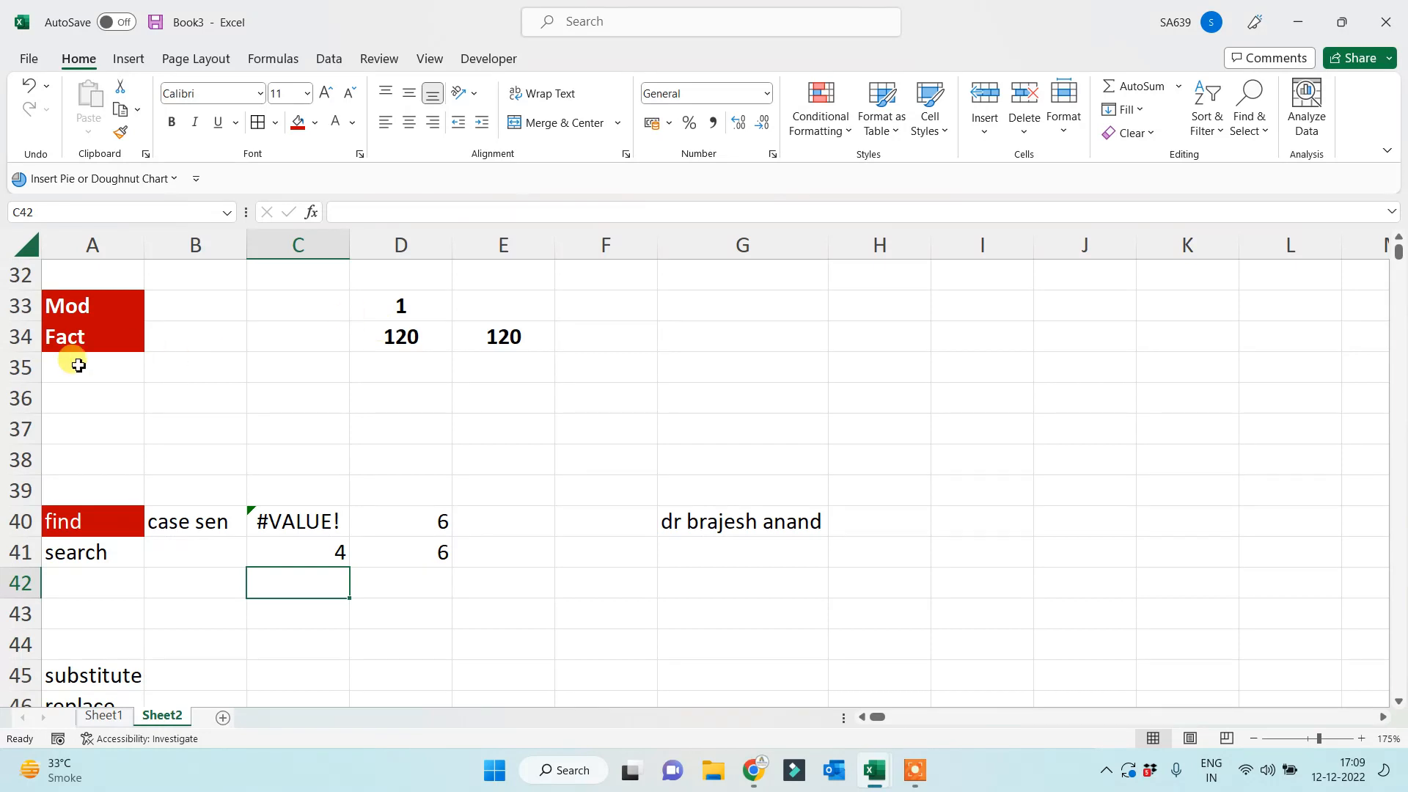
# Fill the find and search labels in A40:A41 with standard Blue and check the result.
pyautogui.moveTo(85, 521); pyautogui.dragTo(103, 542)
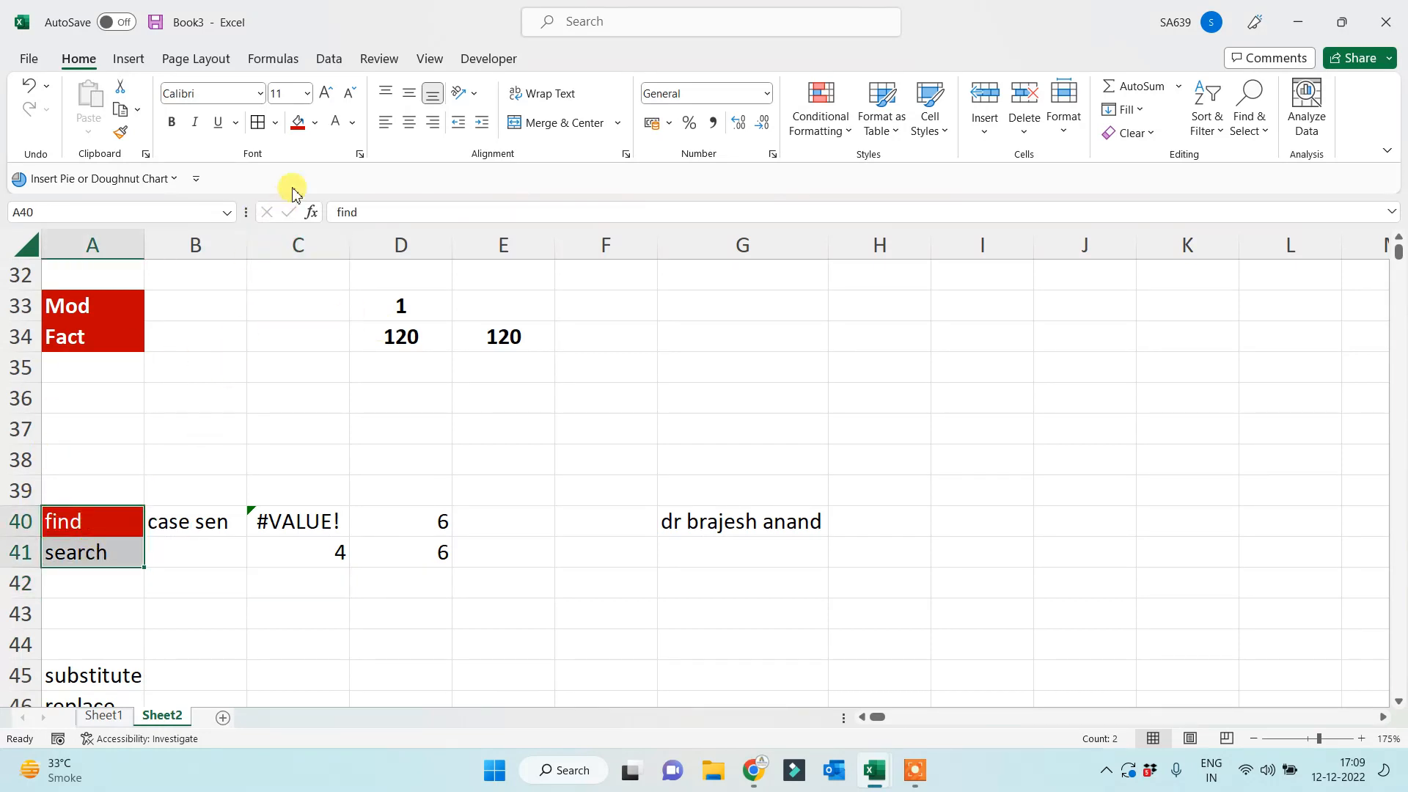
pyautogui.click(314, 122)
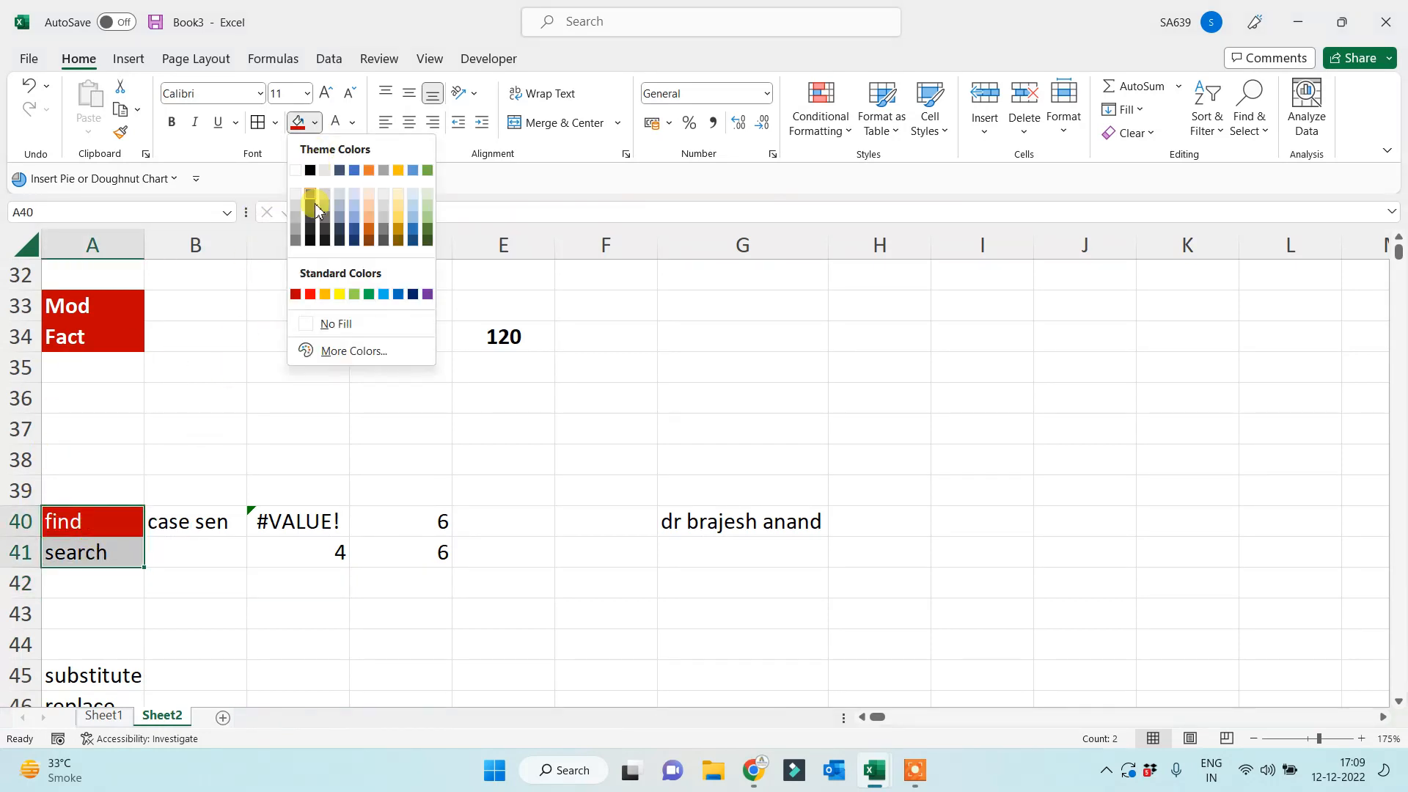
pyautogui.click(398, 294)
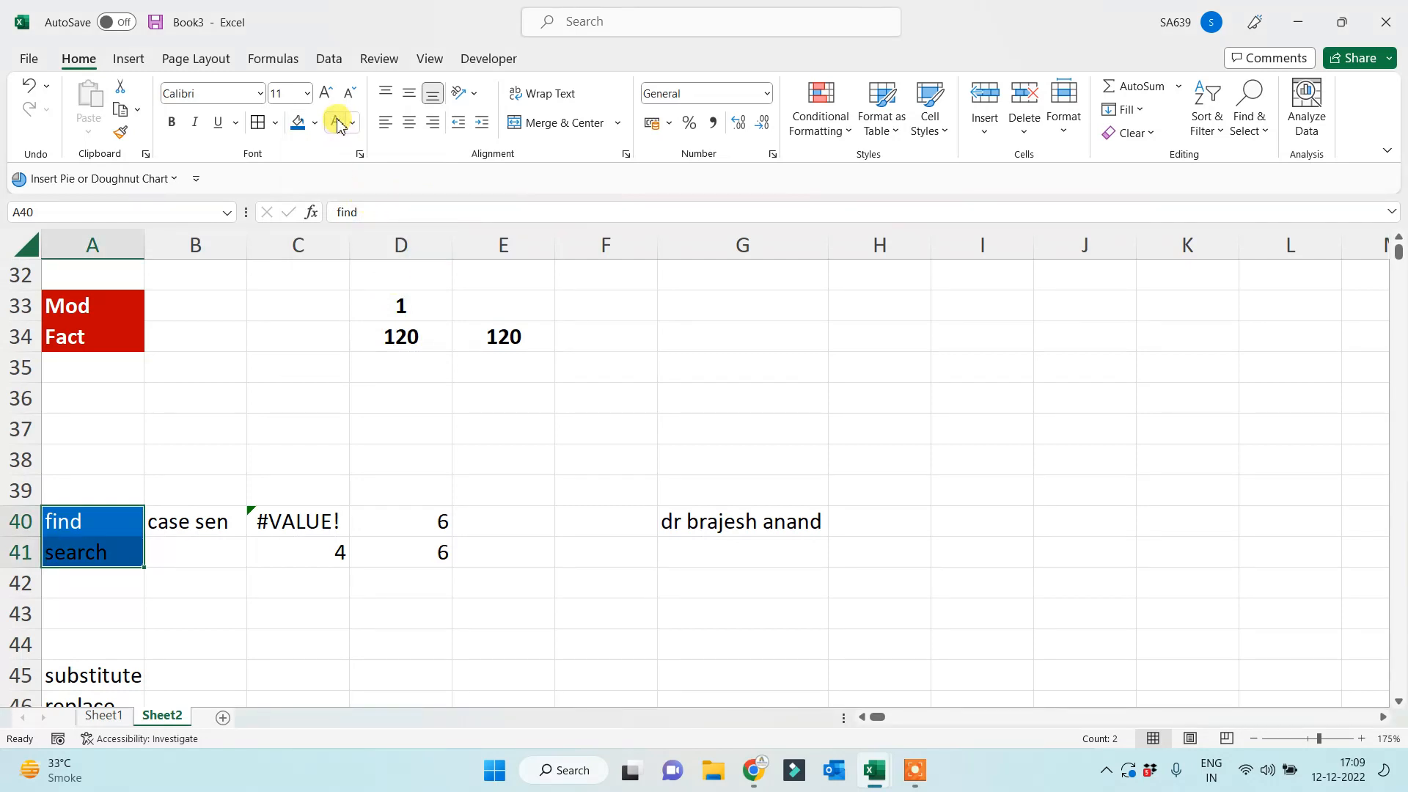
pyautogui.click(680, 606)
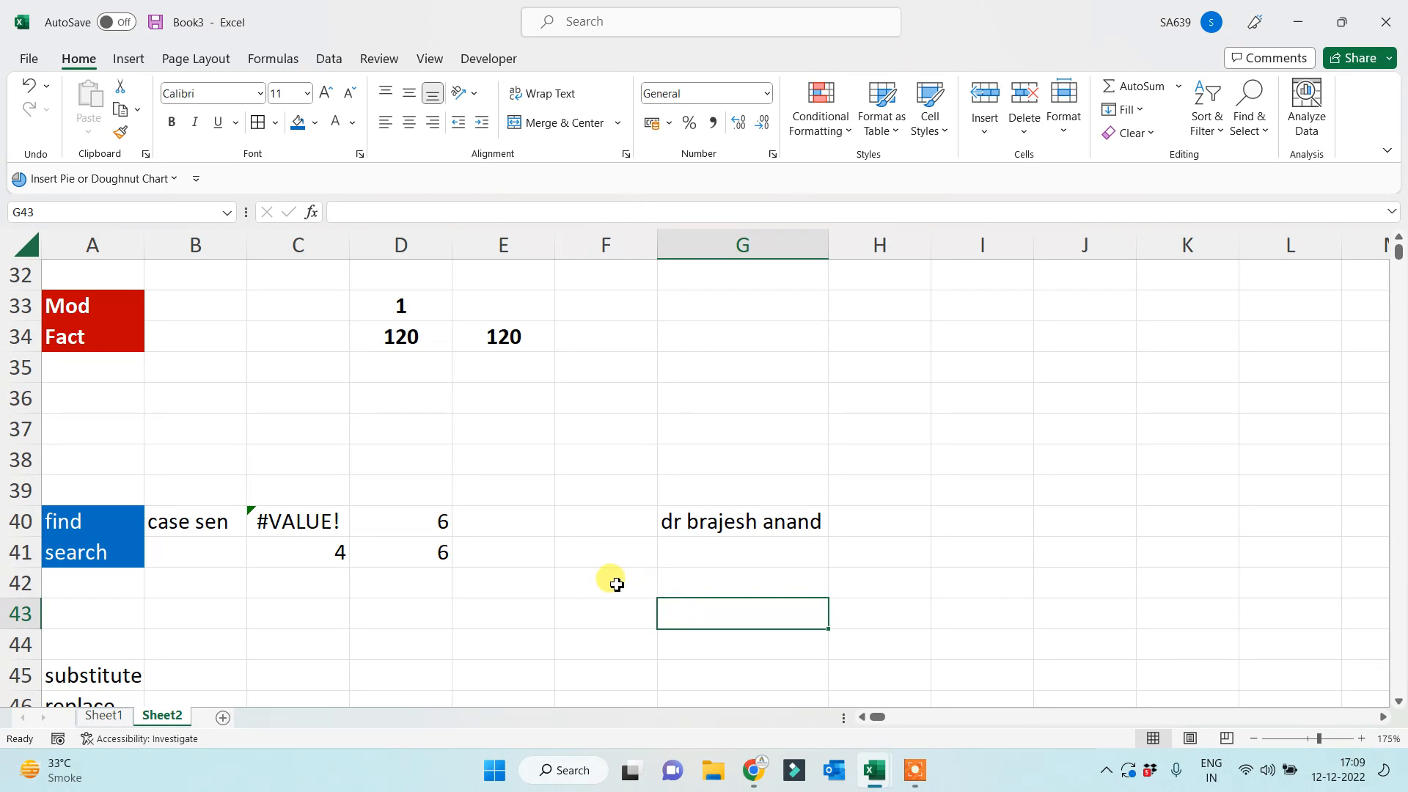
pyautogui.scroll(-1, 606, 585)
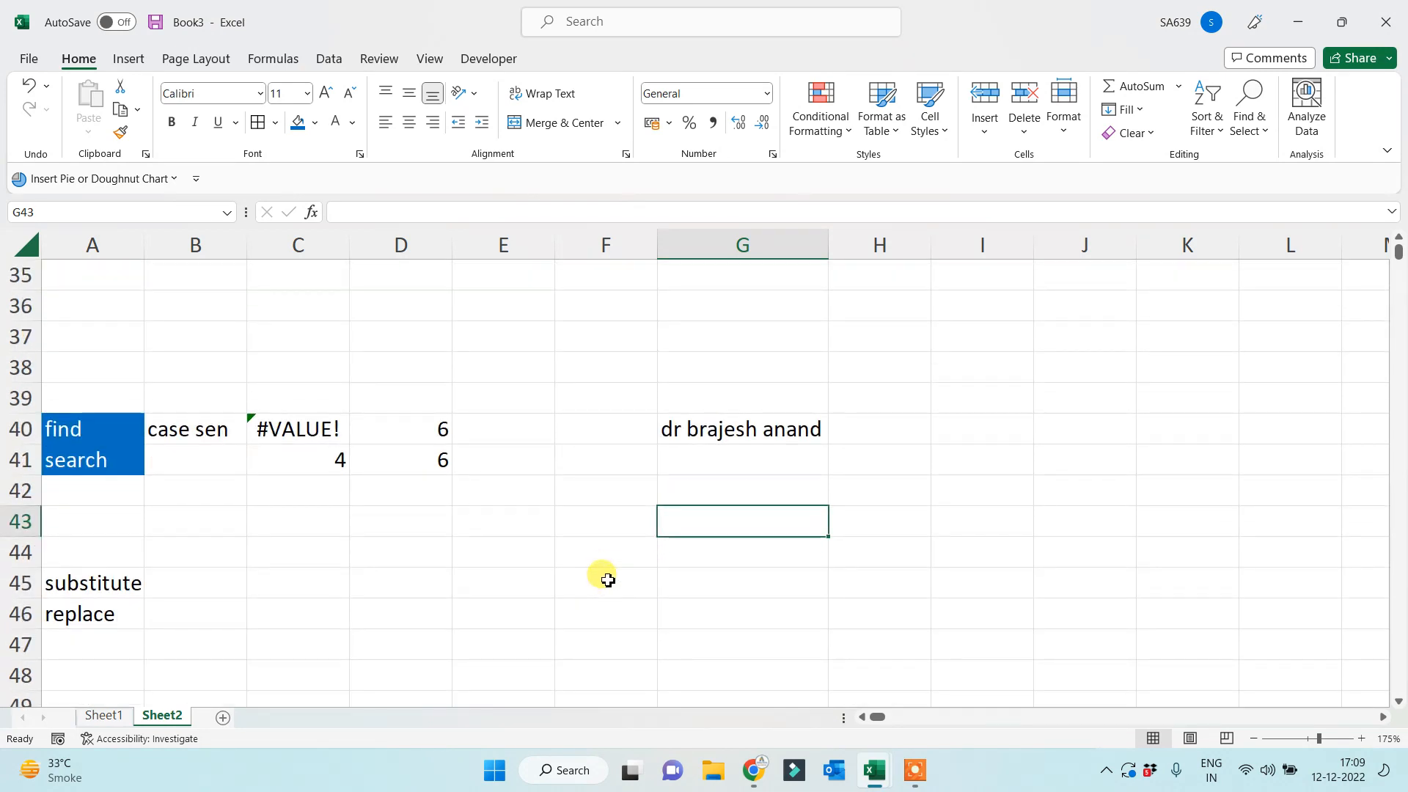
pyautogui.click(58, 434)
pyautogui.click(87, 465)
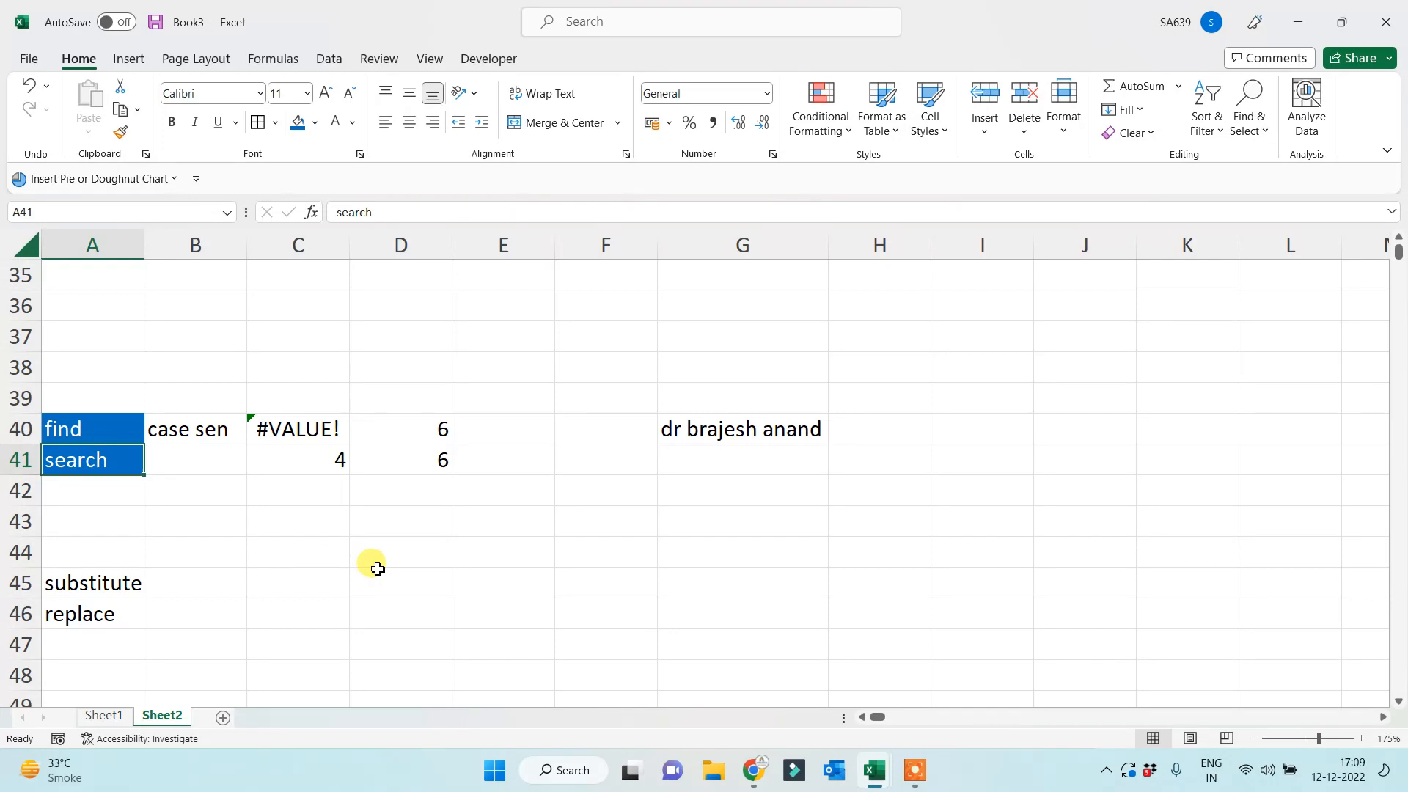
pyautogui.scroll(-1, 513, 550)
pyautogui.click(694, 484)
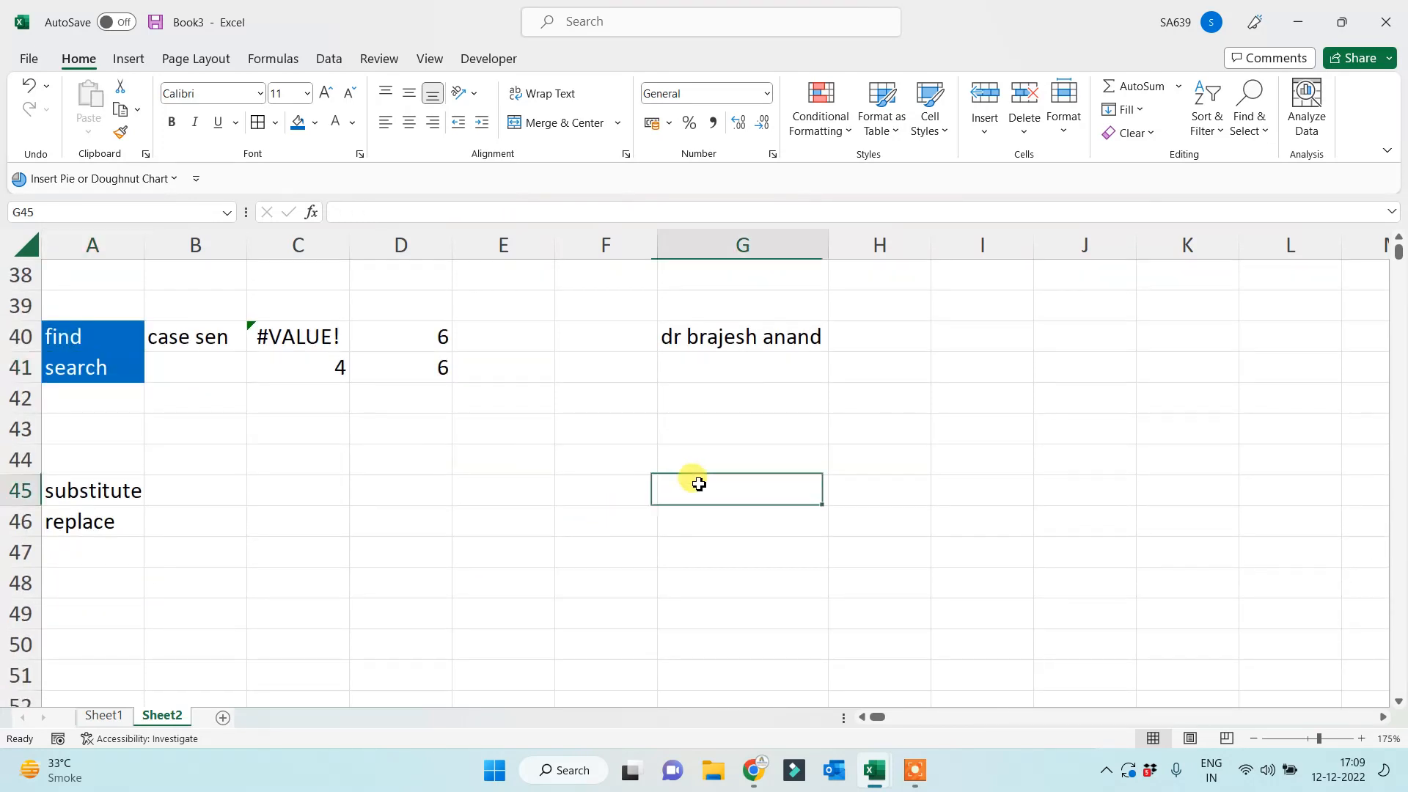
# Enter a 'my name is …' sentence with a person's name in G45 and autofit column G.
pyautogui.write('myt')
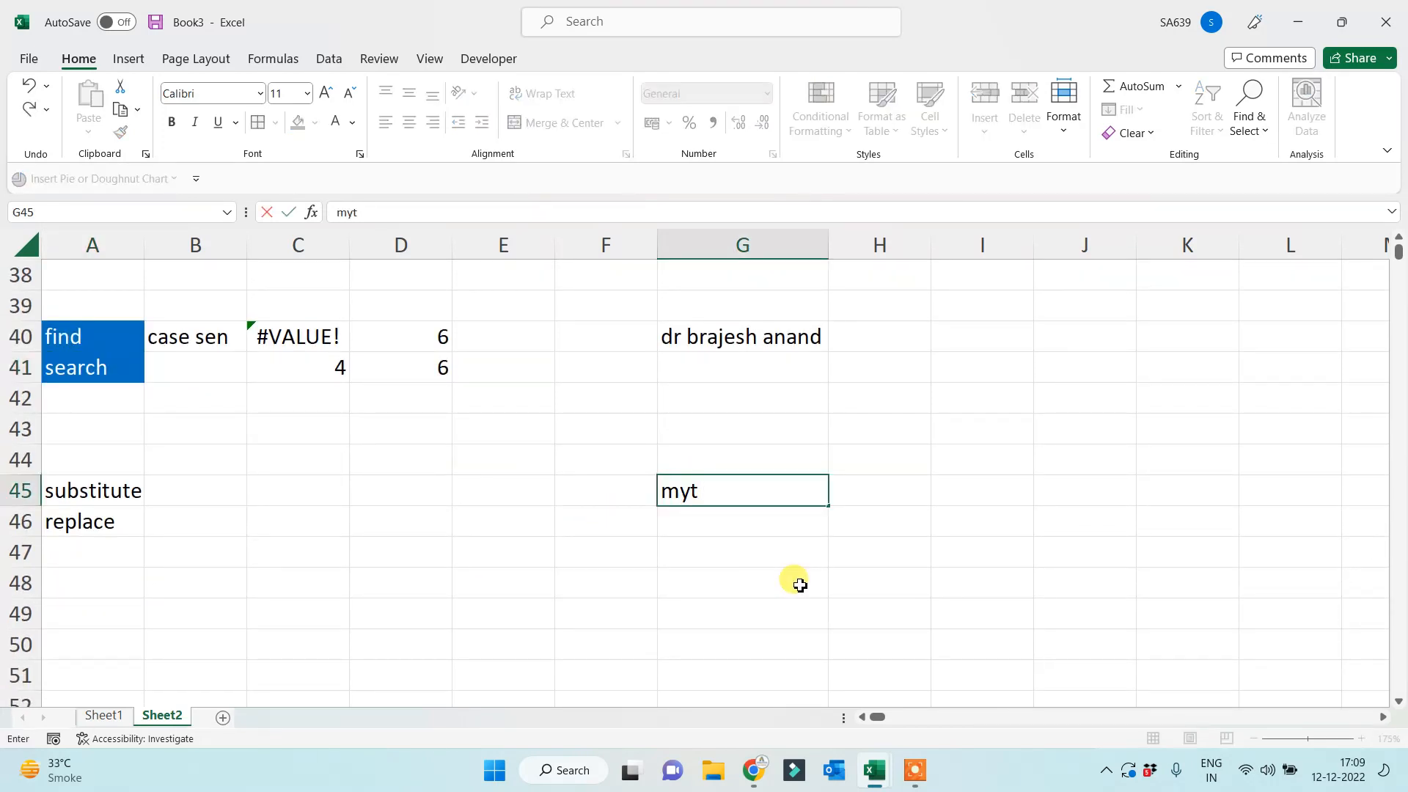
pyautogui.press('BackSpace')
pyautogui.write('name is bra jesh anand')
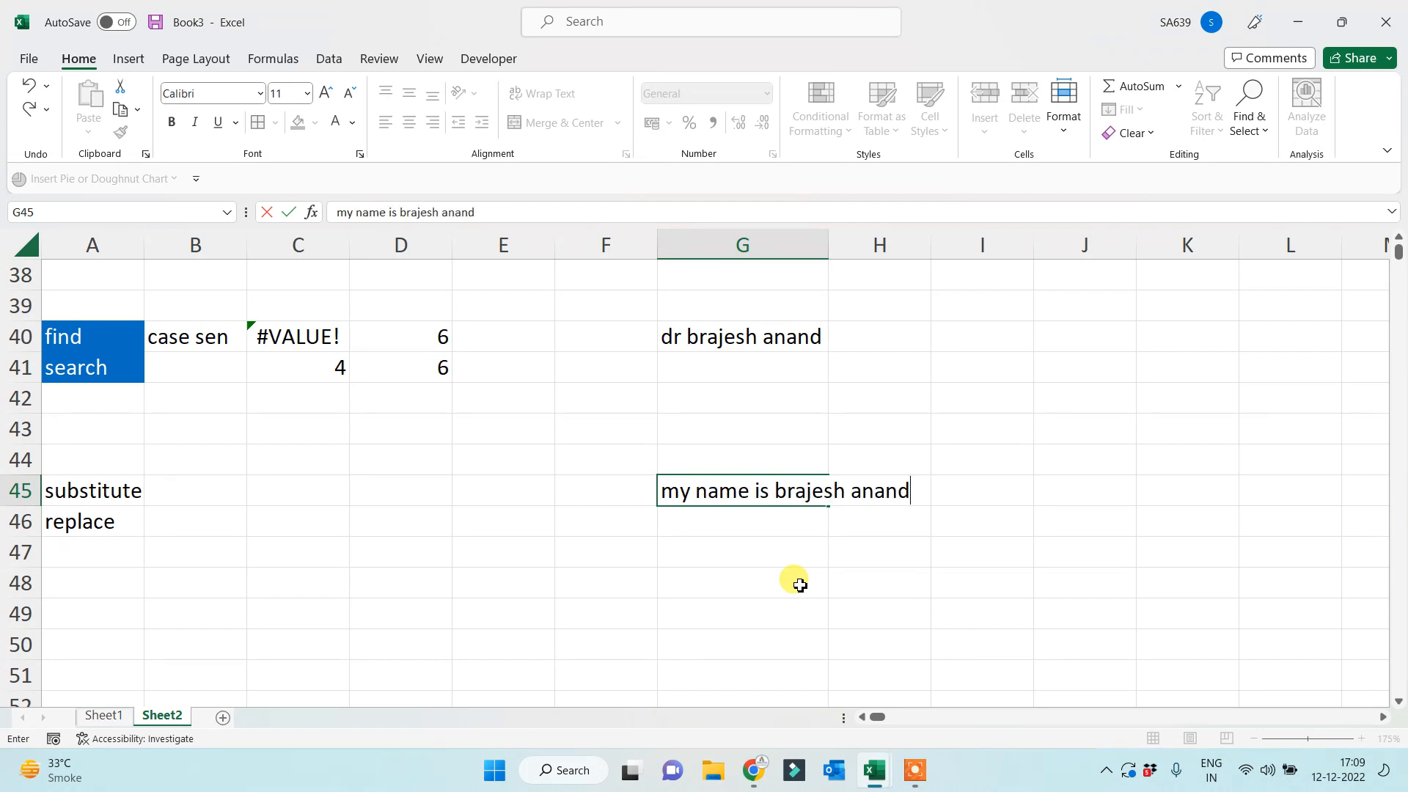
pyautogui.click(799, 584)
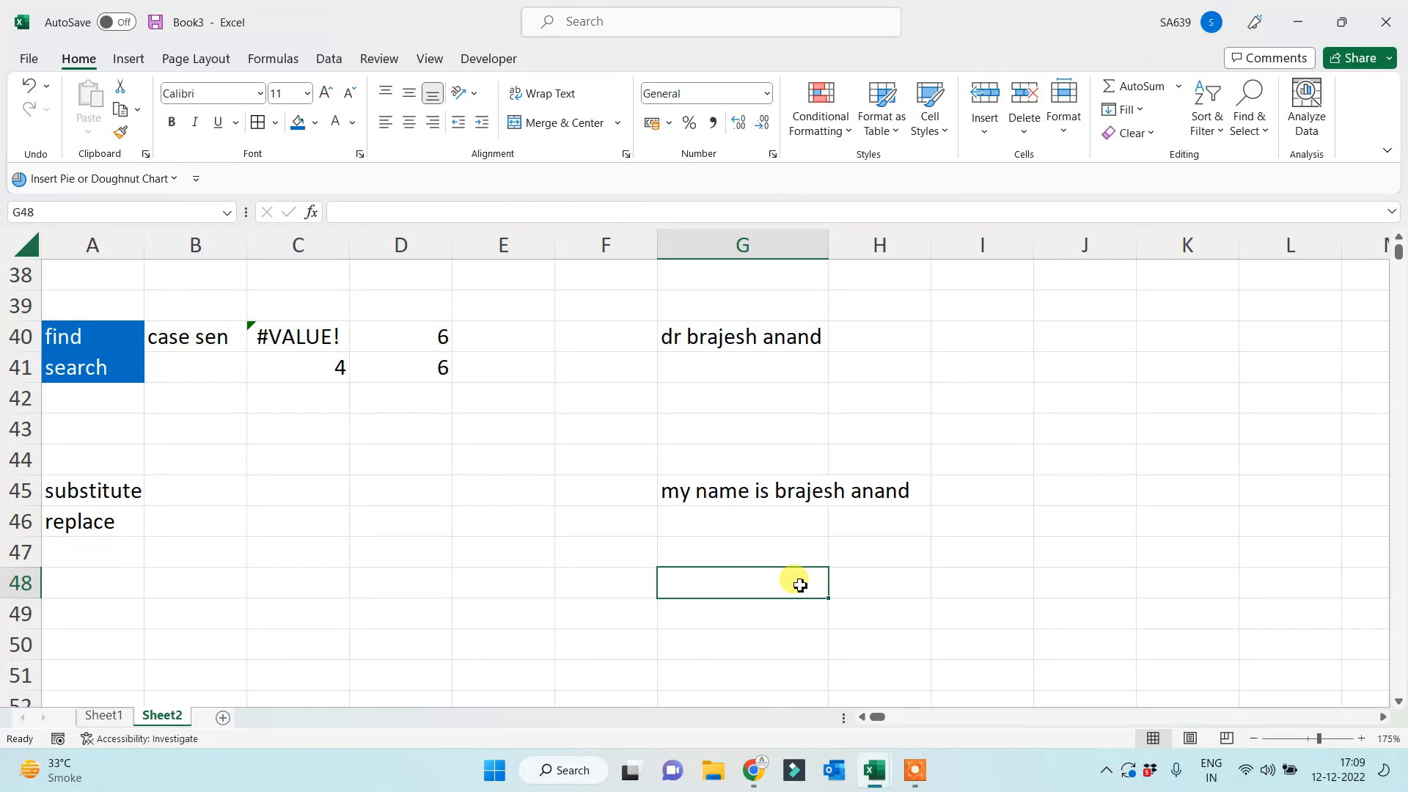
pyautogui.click(689, 489)
pyautogui.doubleClick(829, 245)
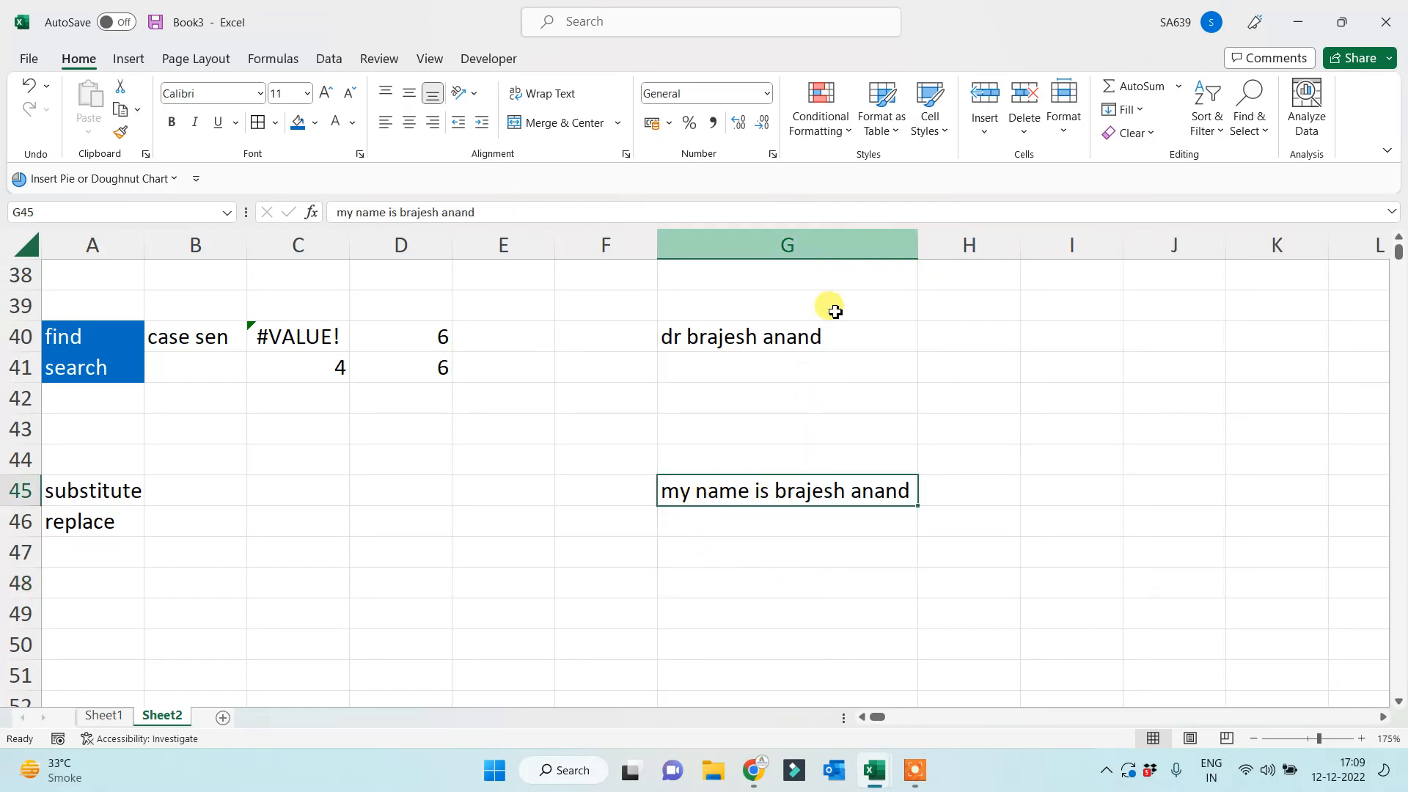
pyautogui.click(749, 558)
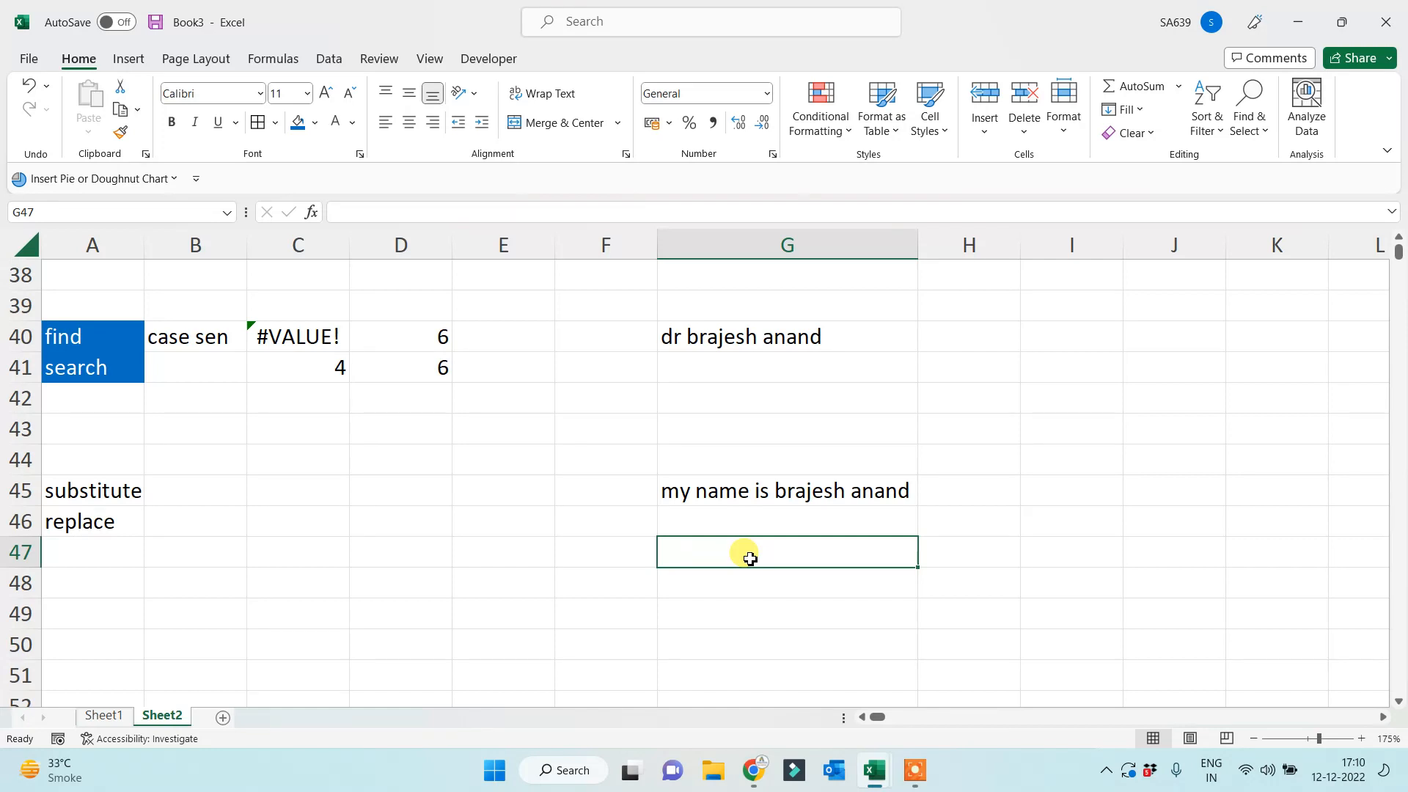
# Cancel the started G47 entry and inspect the word my in G45's sentence.
pyautogui.write('=')
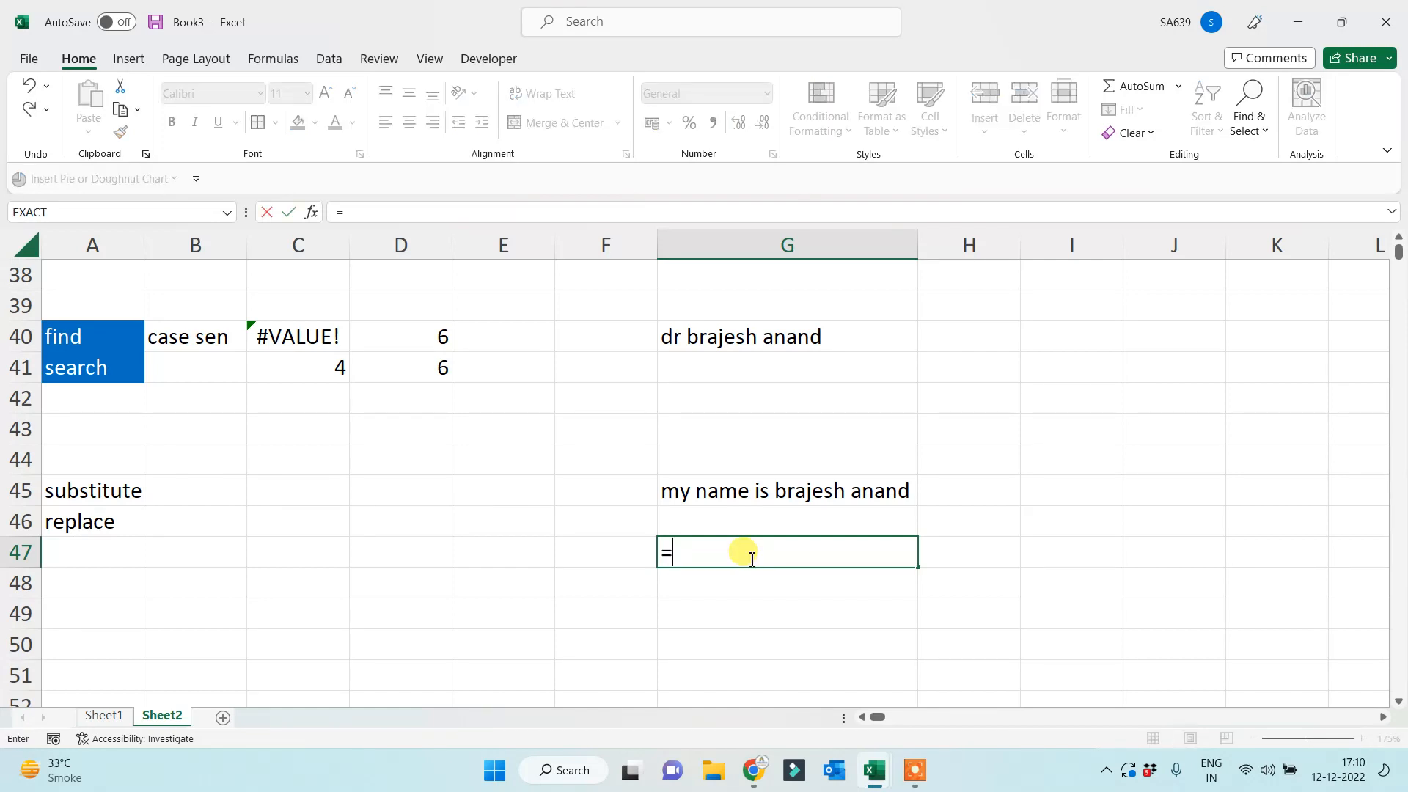
pyautogui.press('Escape')
pyautogui.click(693, 493)
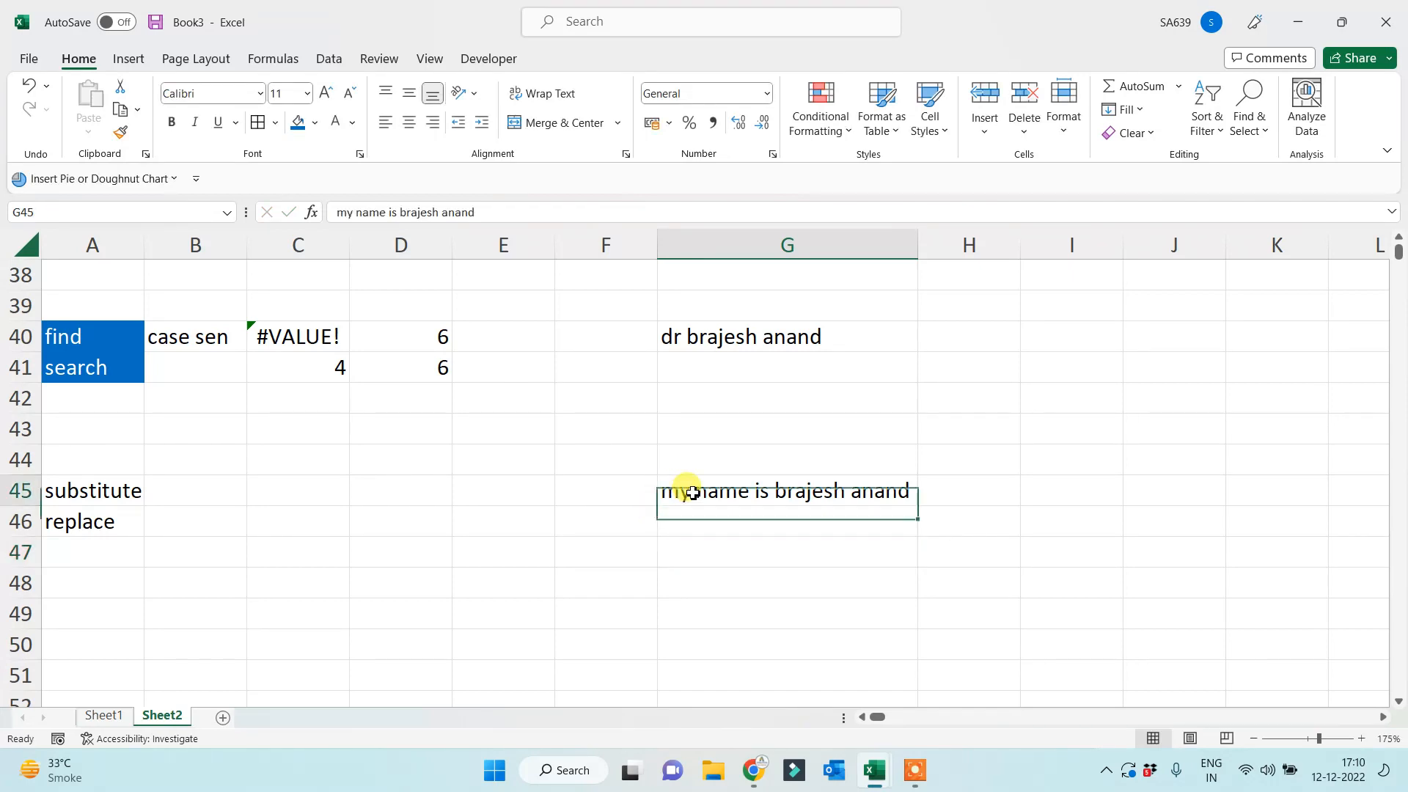
pyautogui.doubleClick(693, 492)
pyautogui.doubleClick(680, 490)
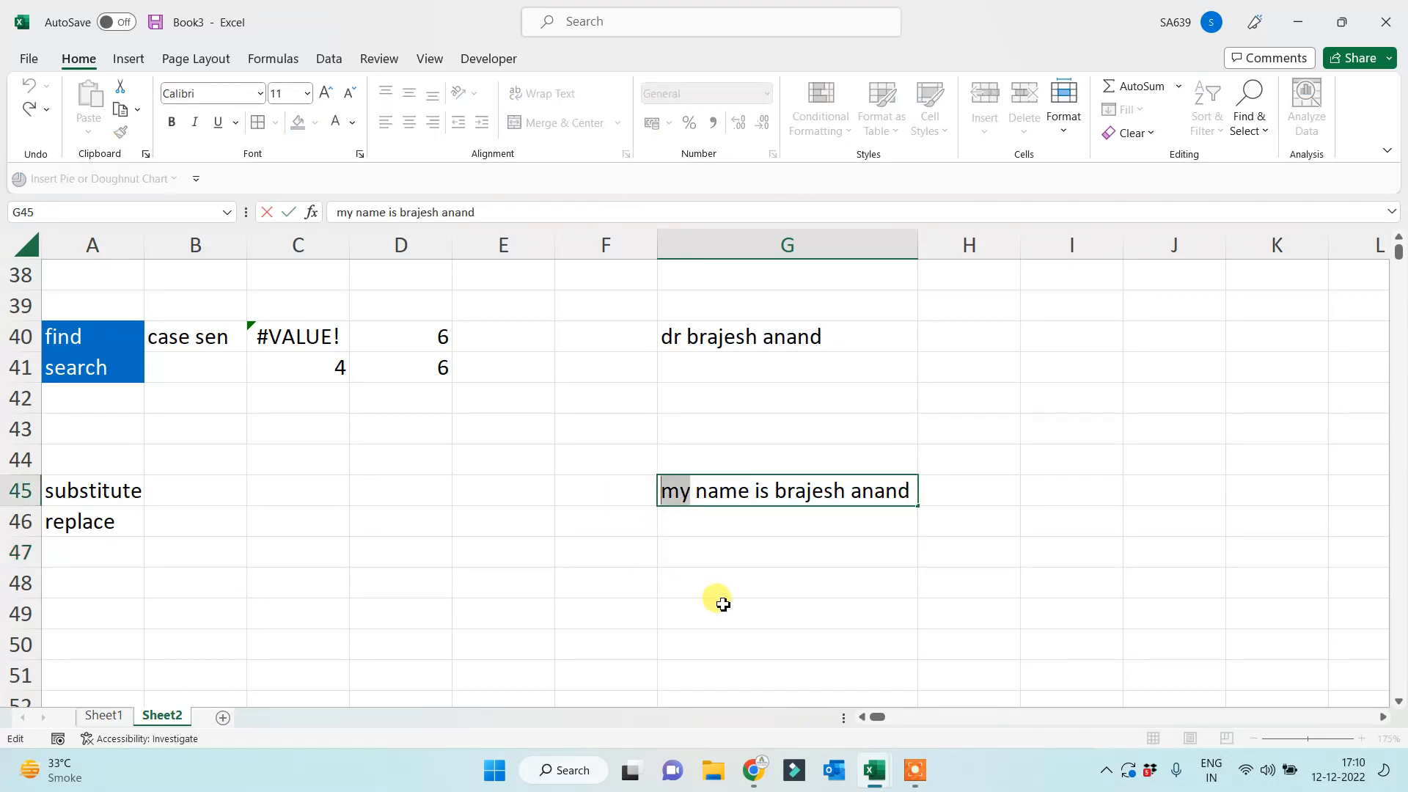
pyautogui.press('Escape')
# Enter =SUBSTITUTE(G45,"my","your") in G47 to show the sentence with your.
pyautogui.click(709, 563)
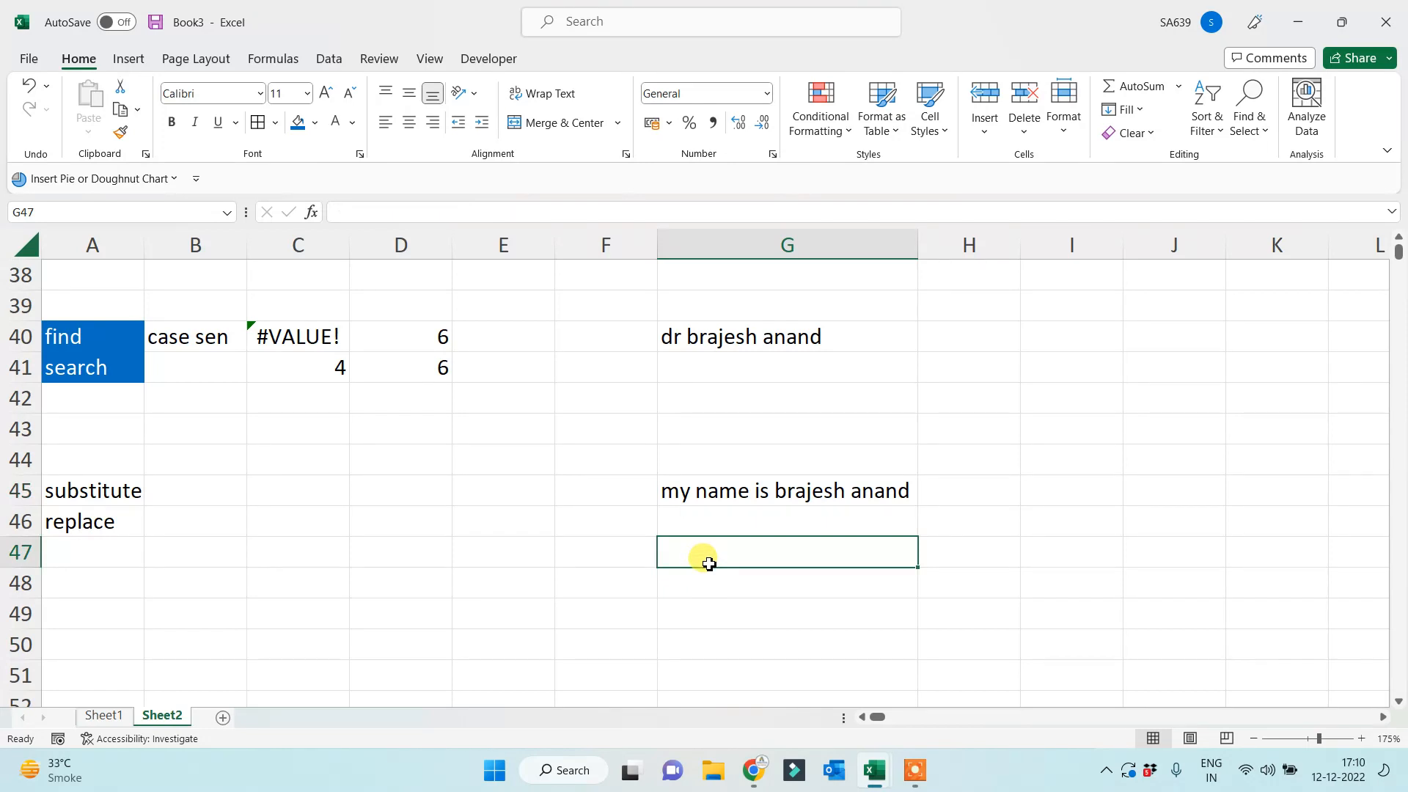
pyautogui.write('=')
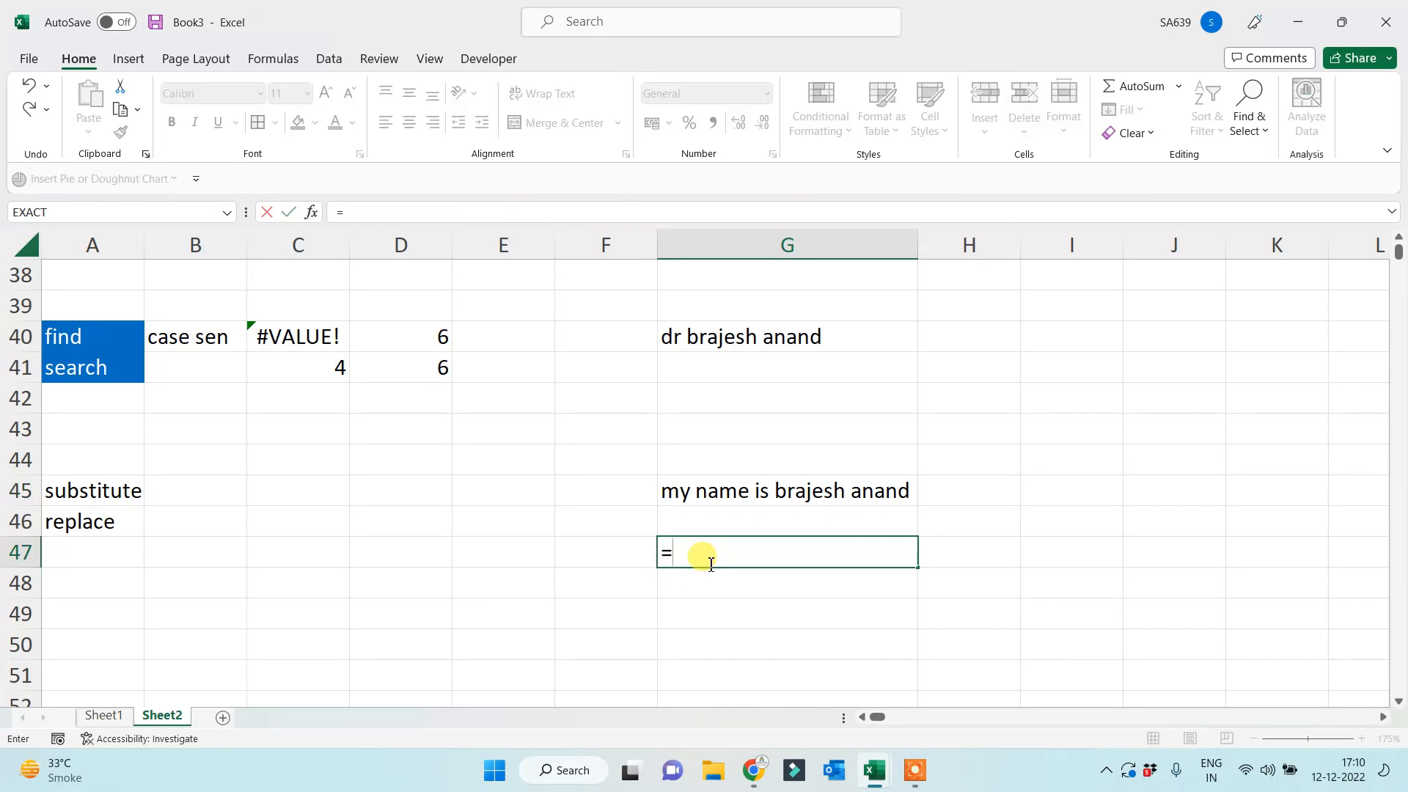
pyautogui.write('subs')
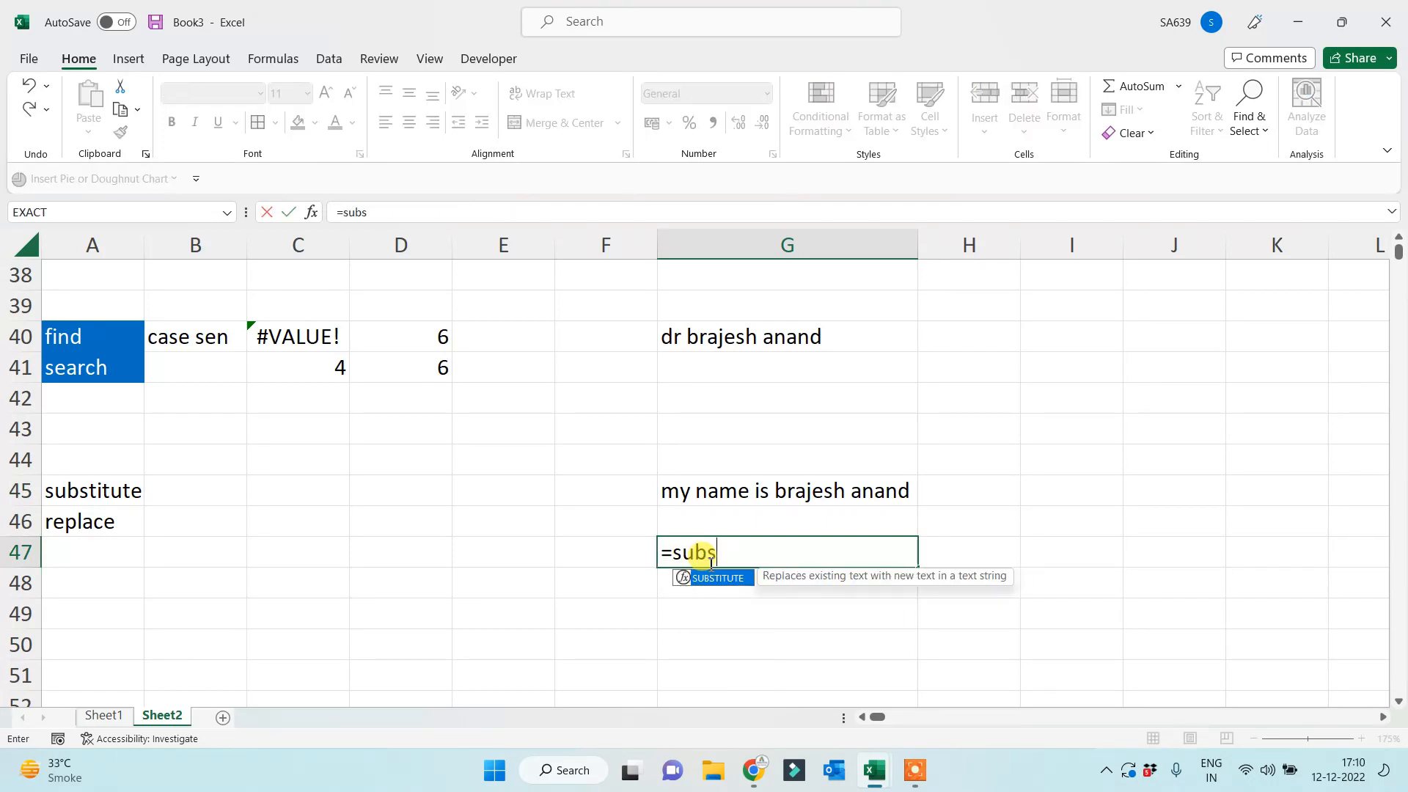
pyautogui.press('Tab')
pyautogui.click(722, 492)
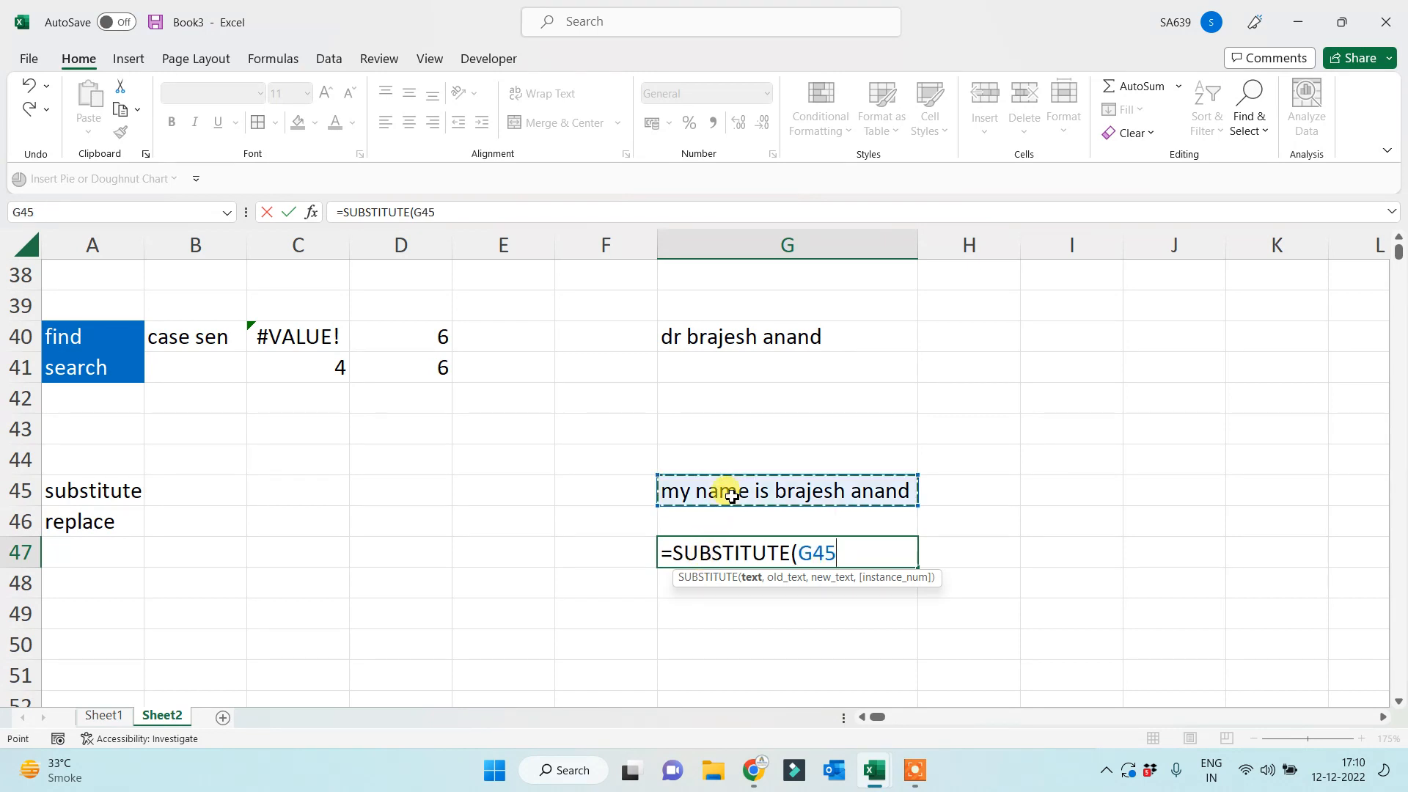
pyautogui.write(',"')
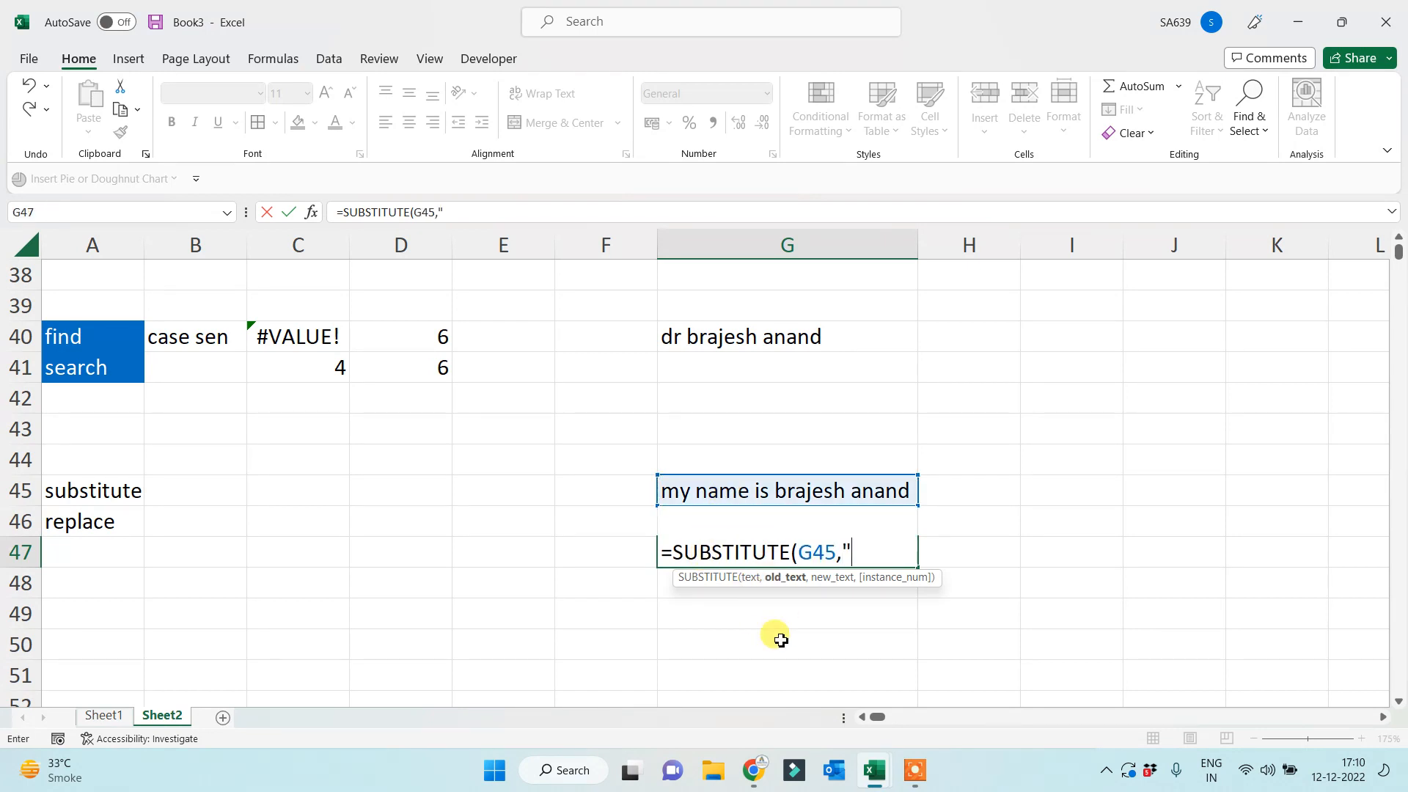
pyautogui.write('my",')
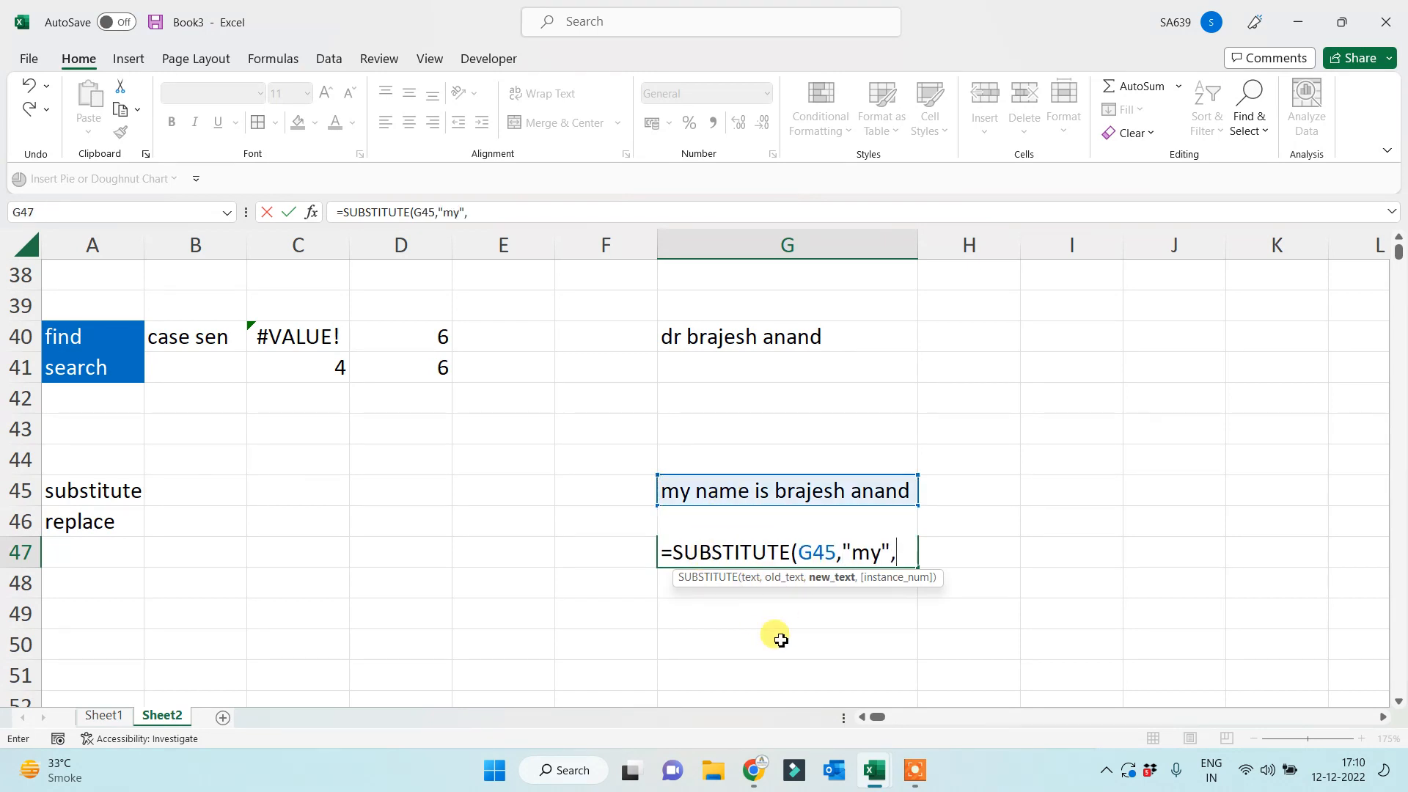
pyautogui.write('"your")')
pyautogui.press('Return')
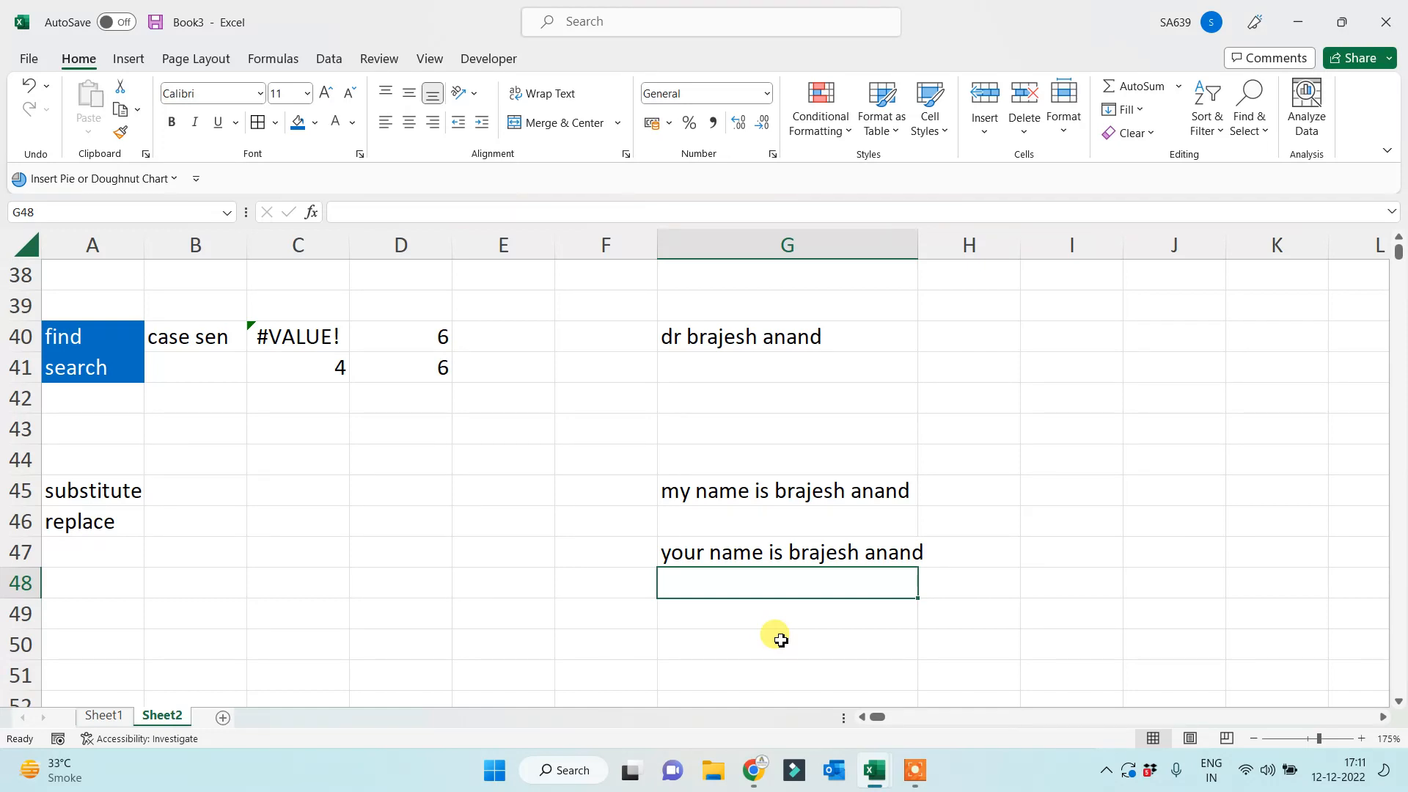
pyautogui.press('Down')
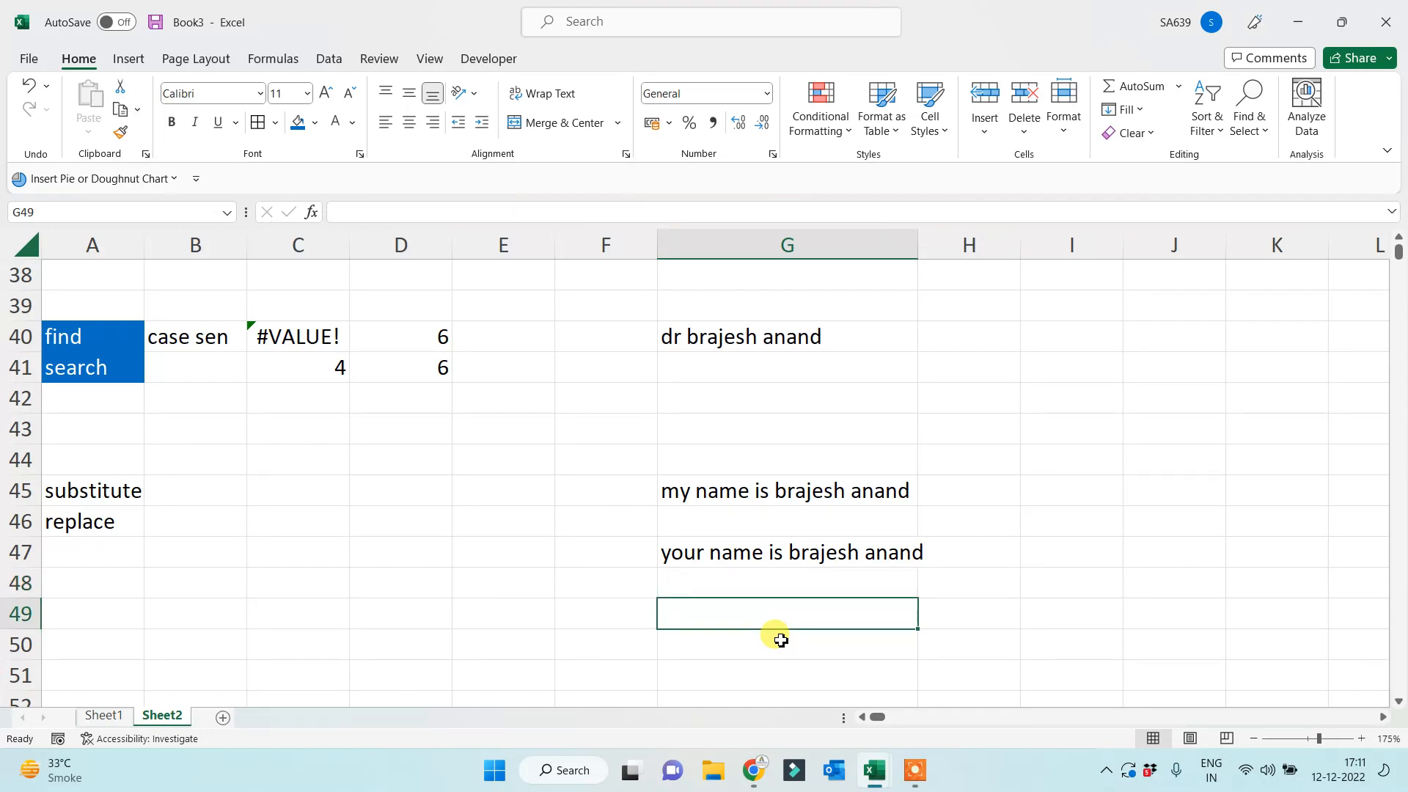
# Enter a SUBSTITUTE formula in G49 replacing the first name in G45 with "lovely".
pyautogui.write('=subs')
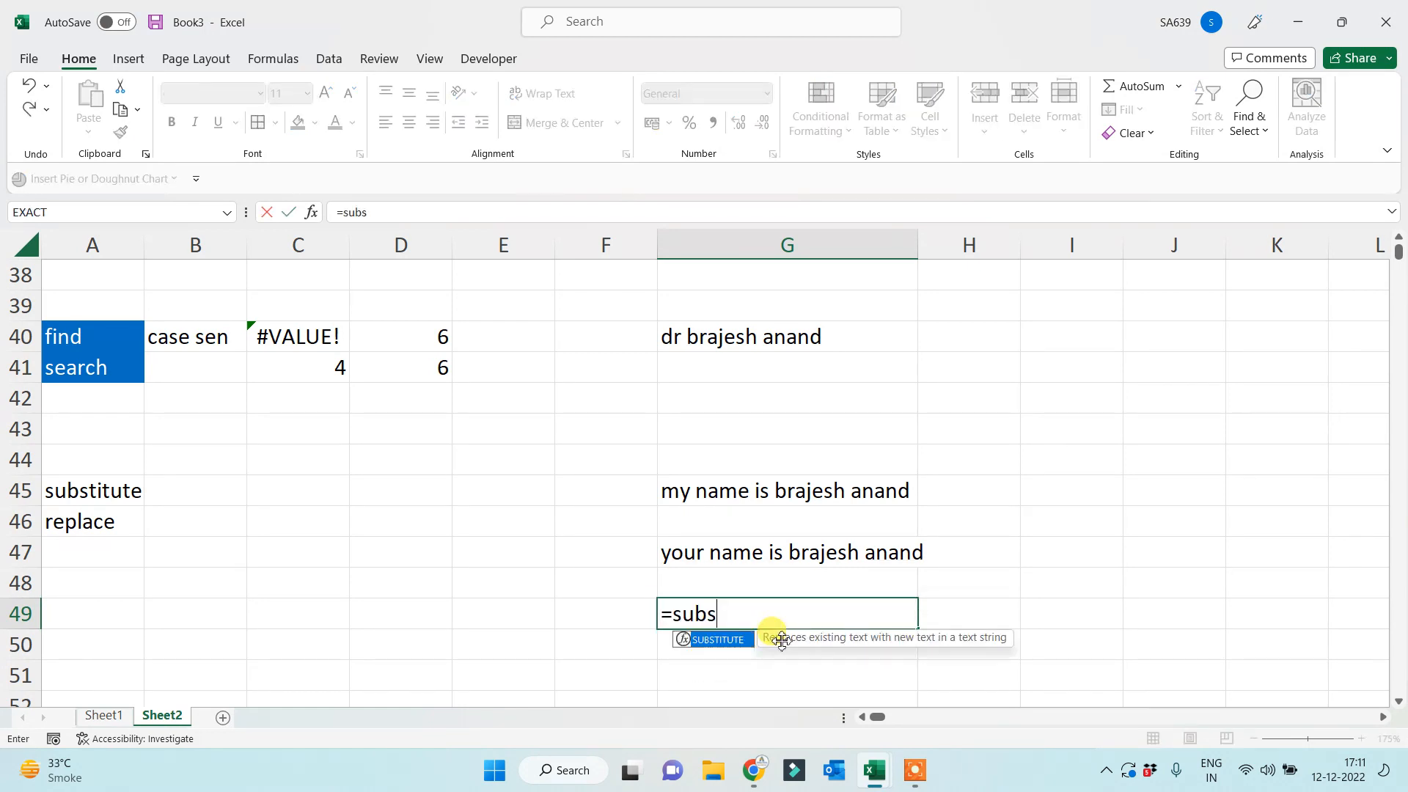
pyautogui.press('Tab')
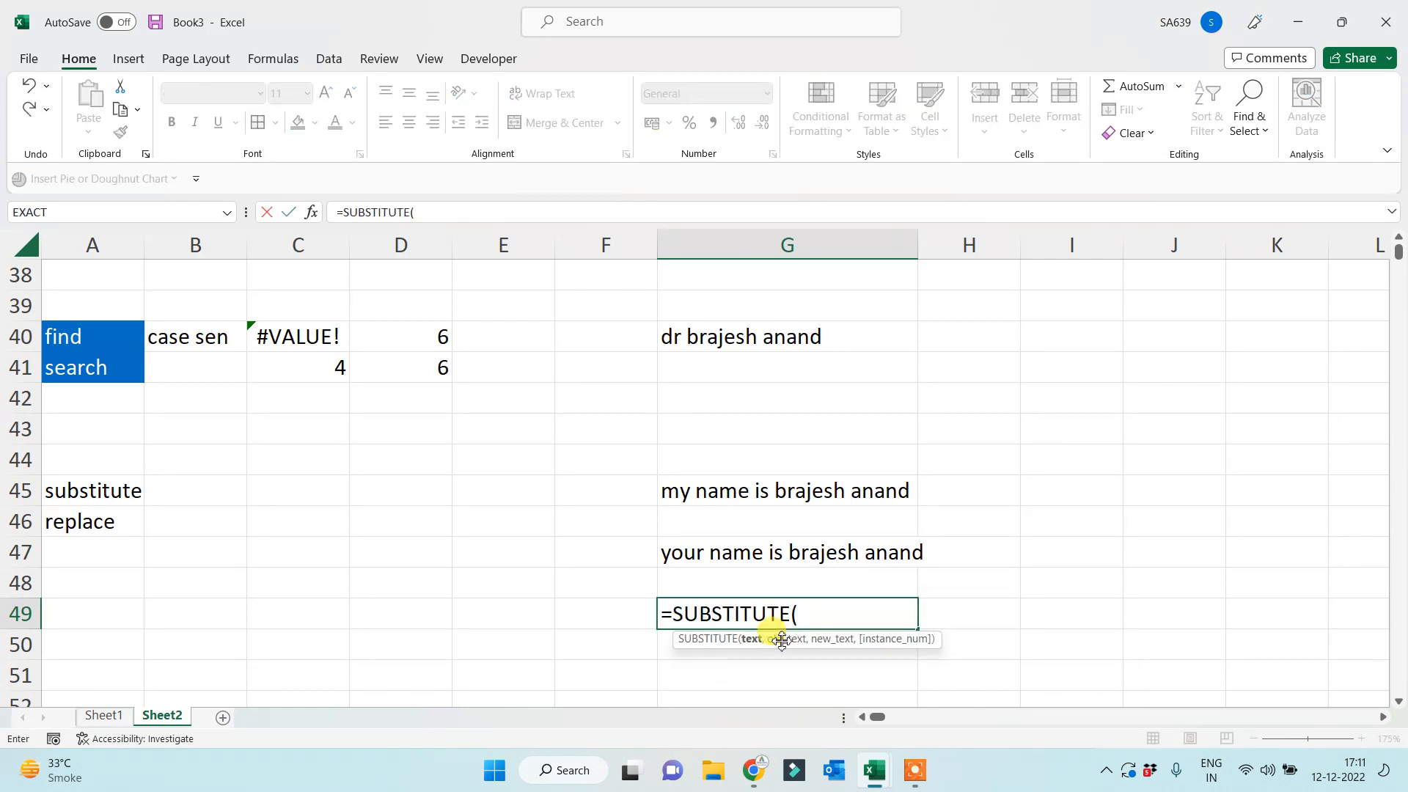
pyautogui.click(735, 486)
pyautogui.write(',"')
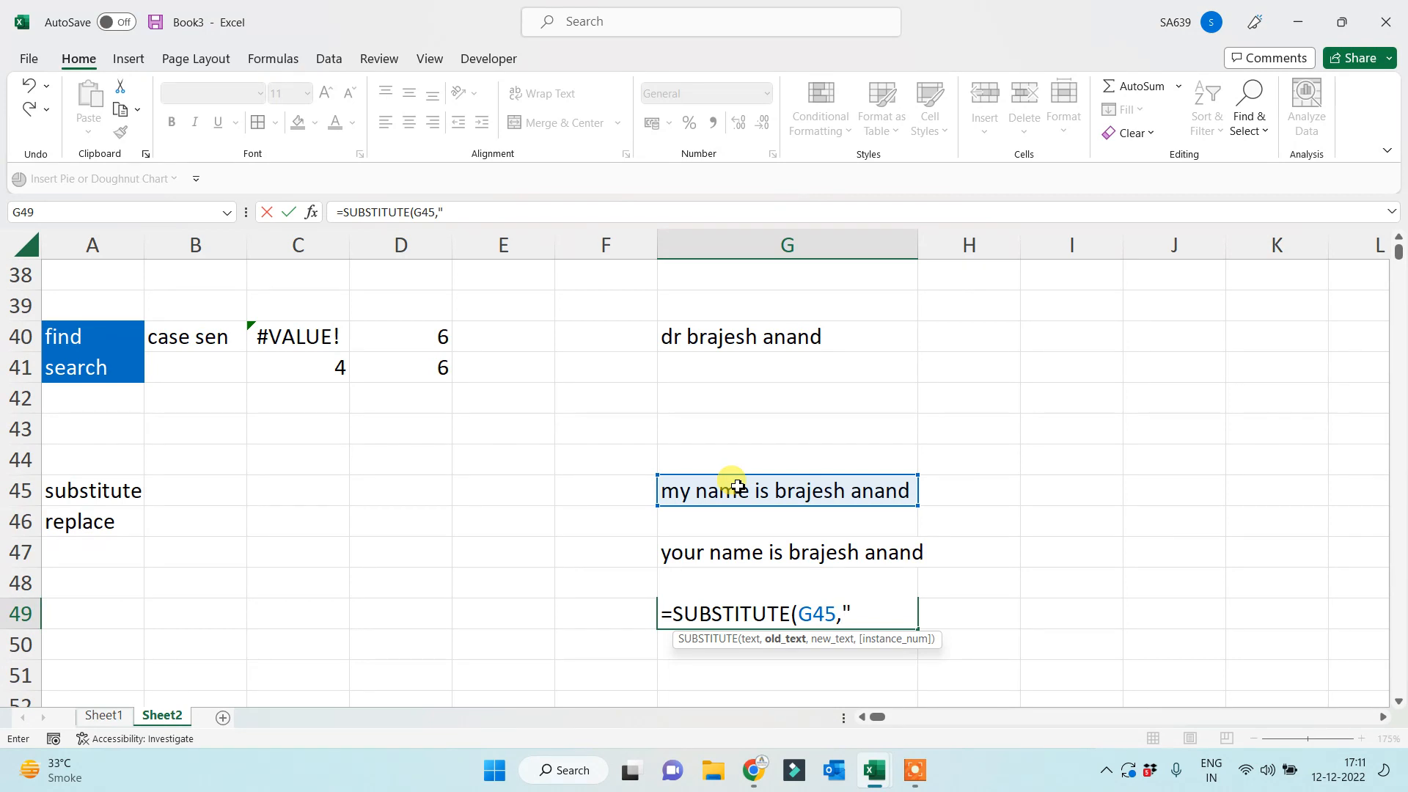
pyautogui.write('brajesh')
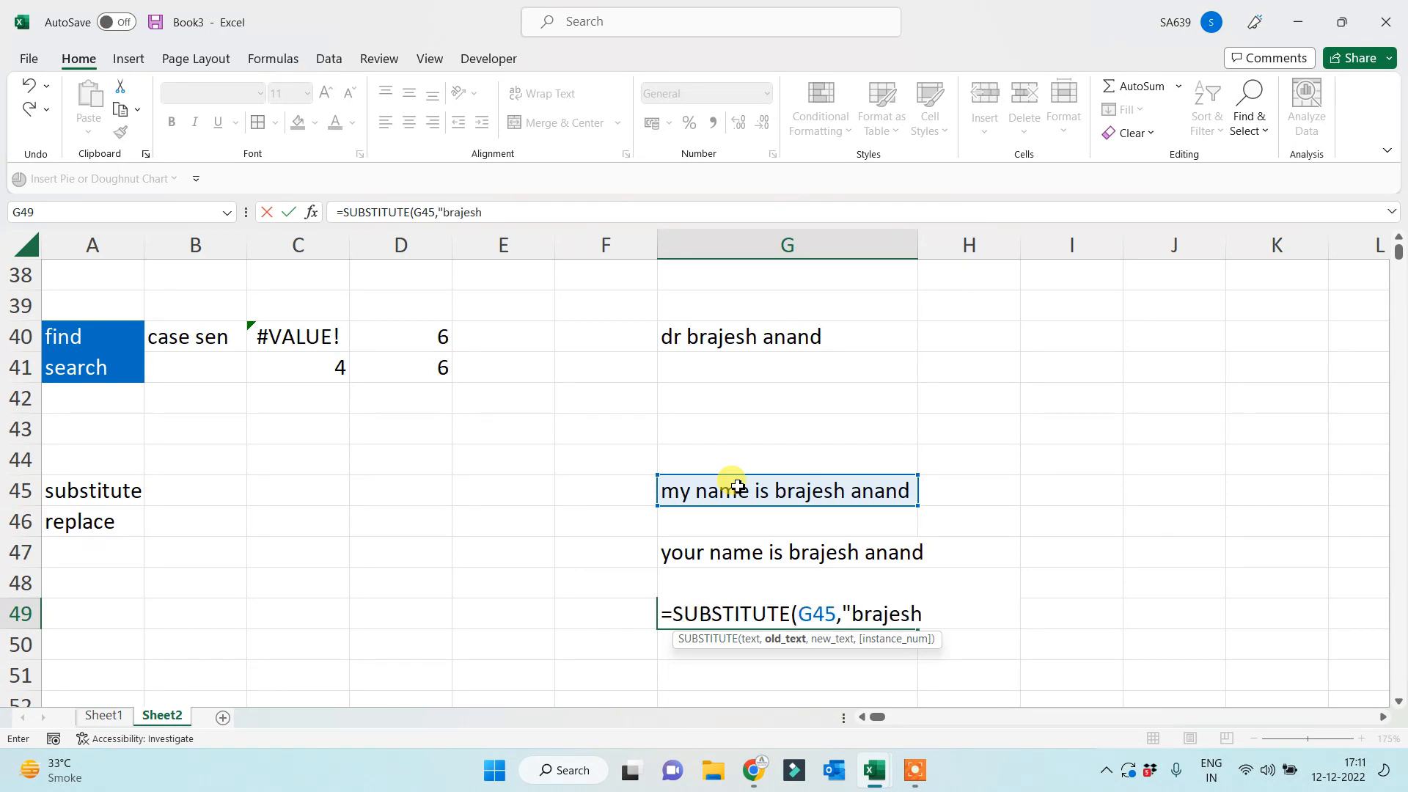
pyautogui.write('","l')
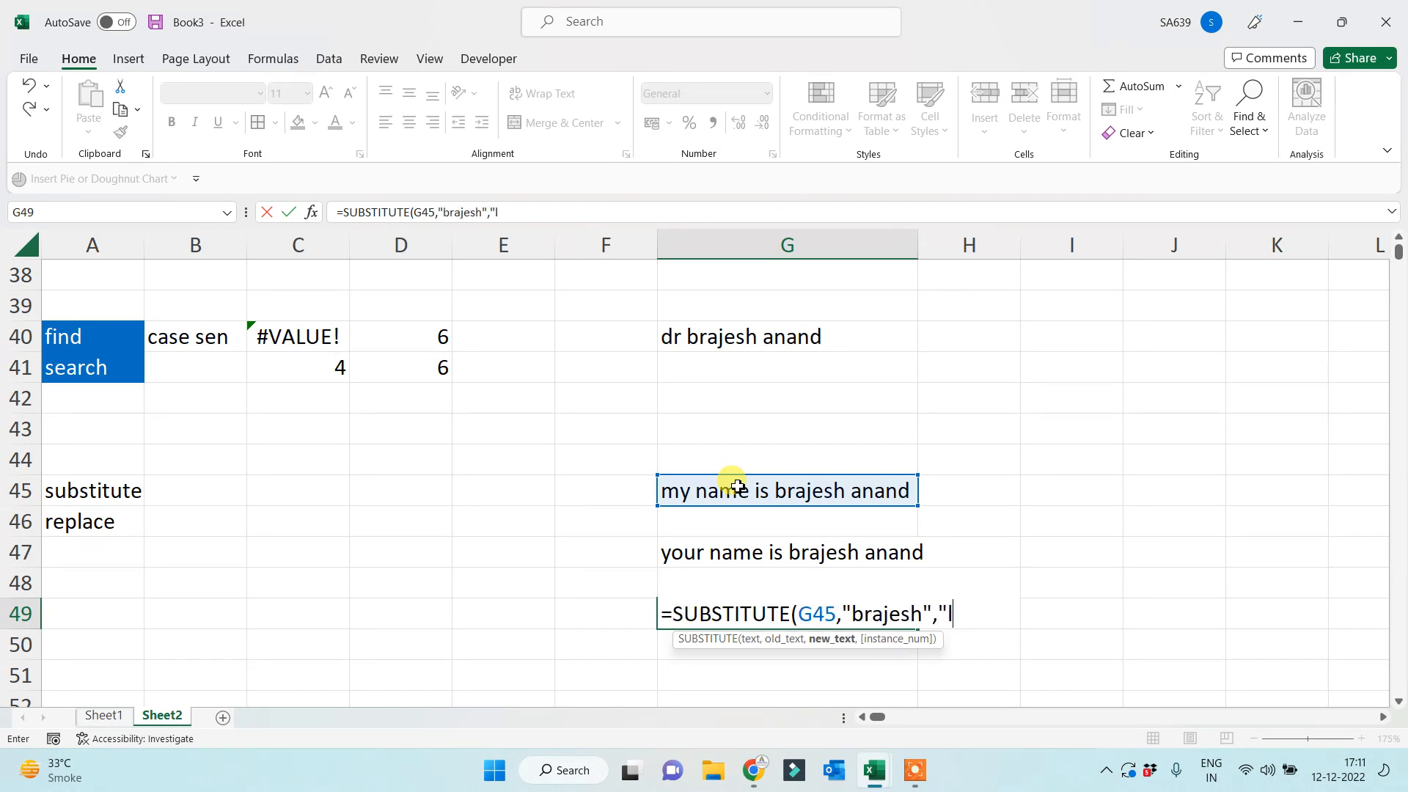
pyautogui.write('ovely")')
pyautogui.press('Return')
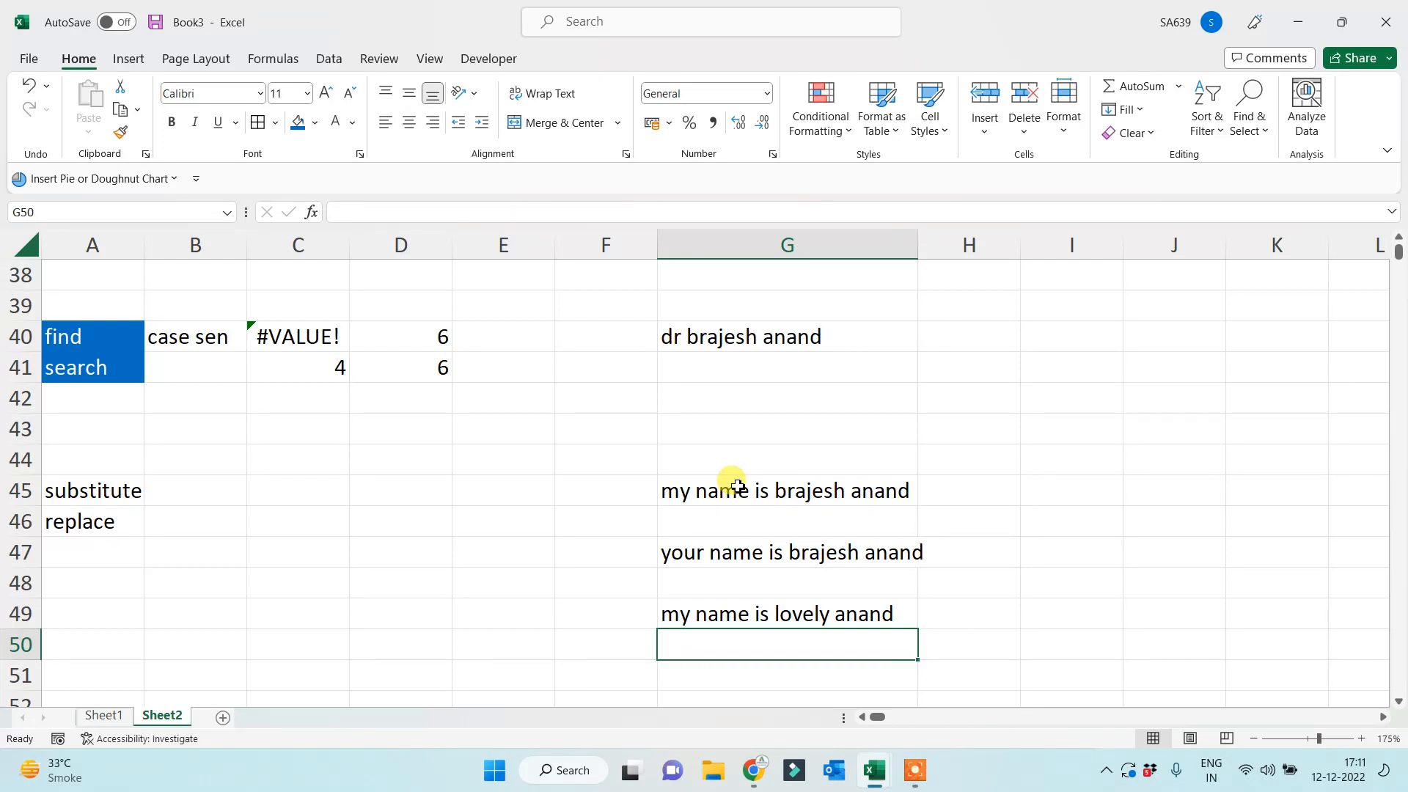
pyautogui.click(197, 494)
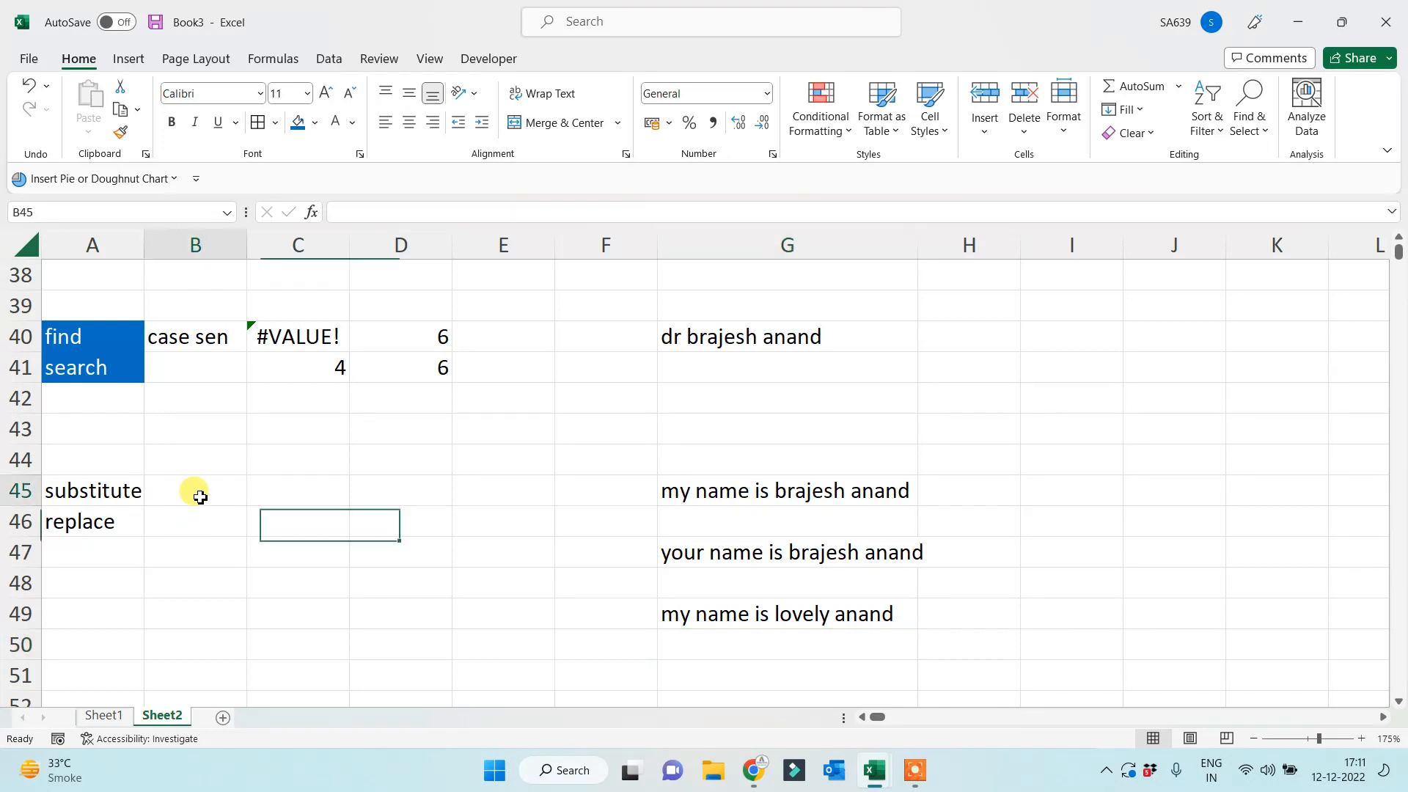
# Note 'case sen' in B45 and change G47's search text to "My", leaving the sentence unchanged.
pyautogui.write('case sen')
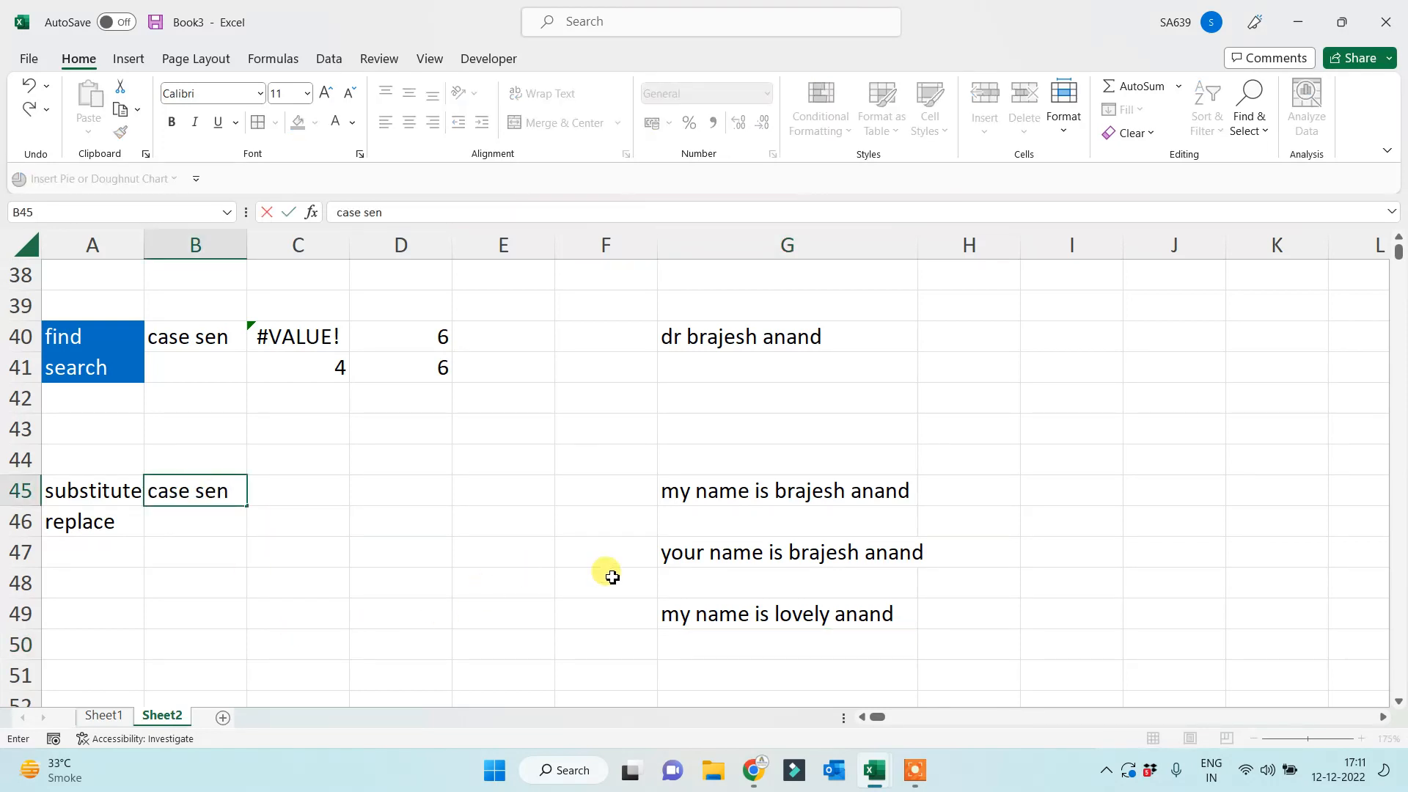
pyautogui.click(686, 552)
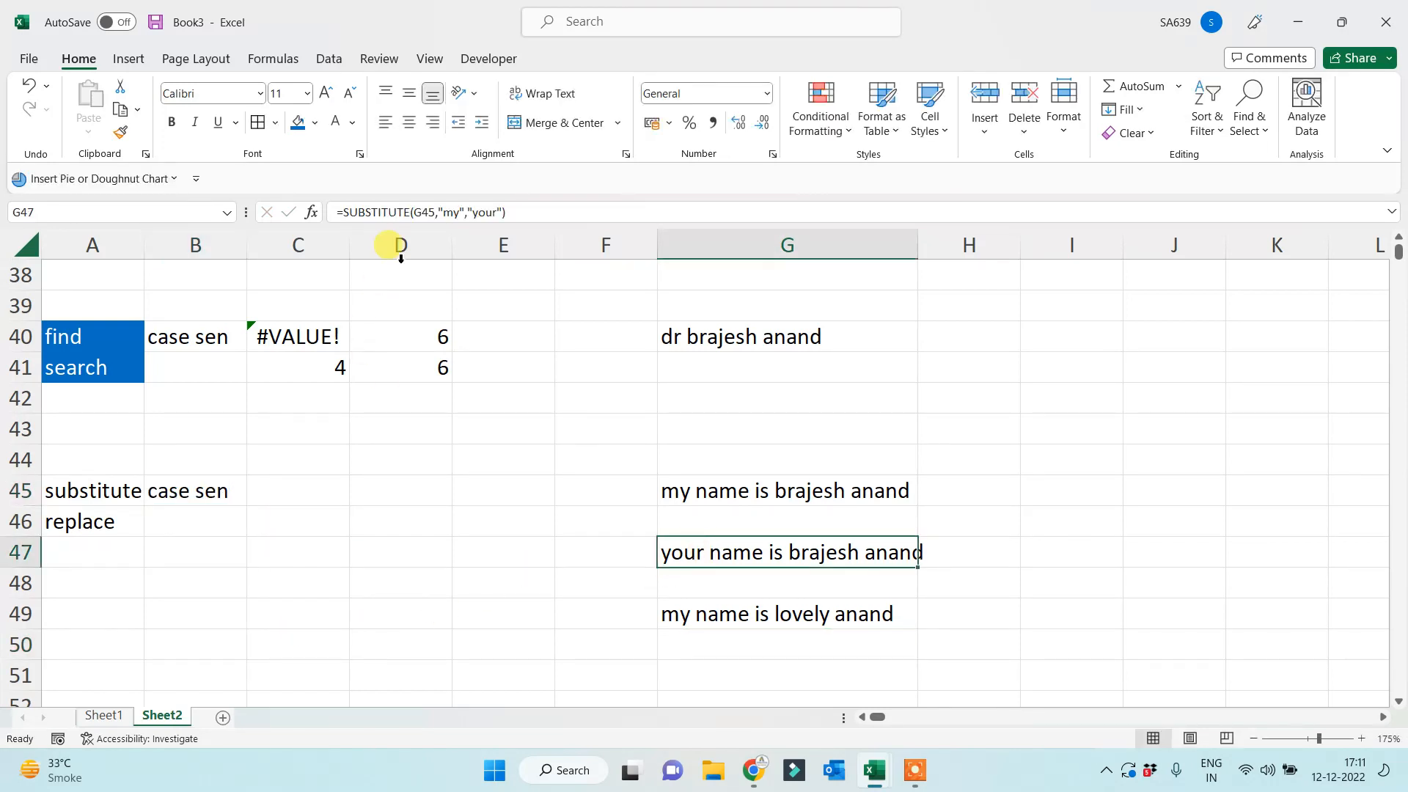
pyautogui.click(449, 212)
pyautogui.press('BackSpace')
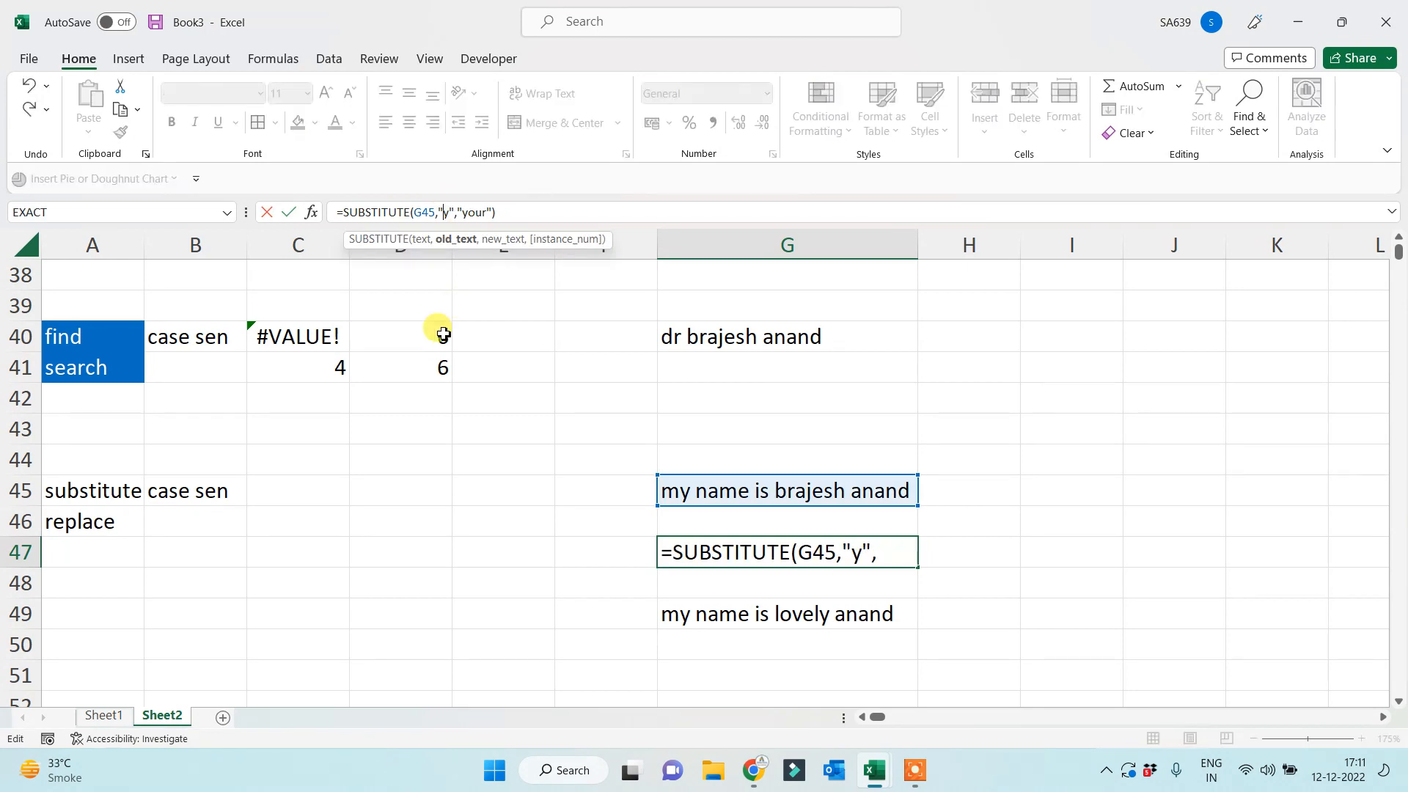
pyautogui.write('M')
pyautogui.press('Return')
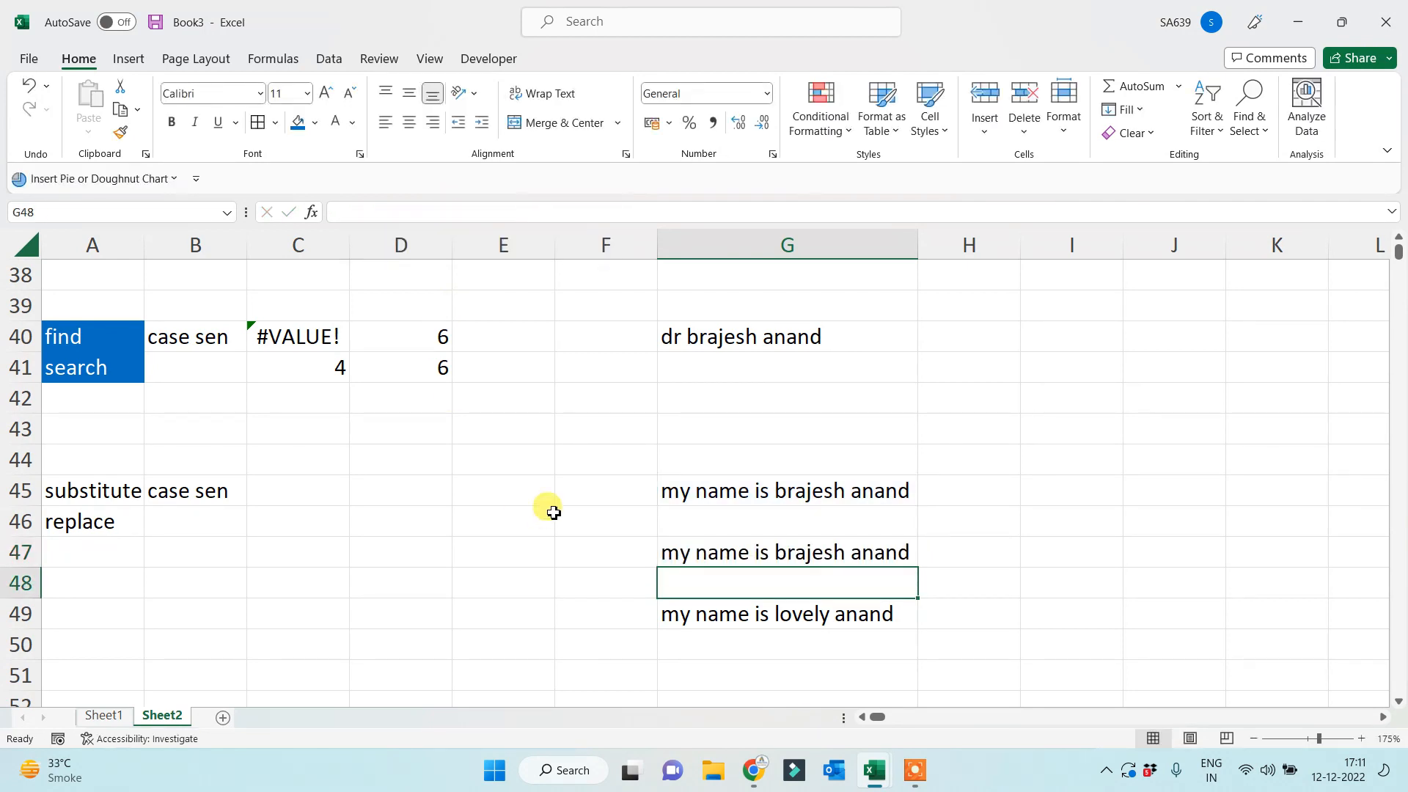
pyautogui.click(739, 479)
pyautogui.click(741, 557)
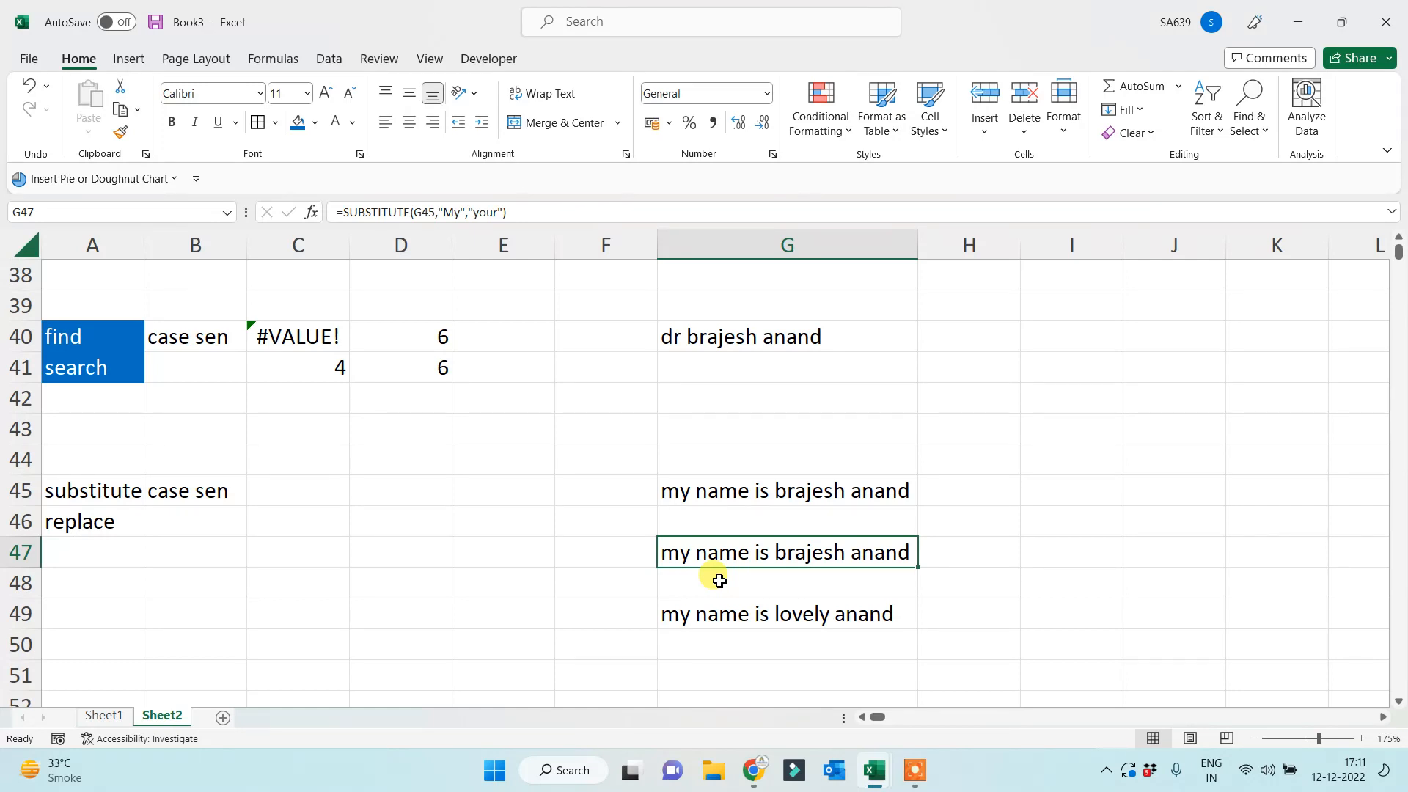
# Widen column A to fit its labels and copy the replace label in A46.
pyautogui.moveTo(143, 247); pyautogui.dragTo(170, 246)
pyautogui.click(94, 520)
pyautogui.hotkey('ctrl', 'c')
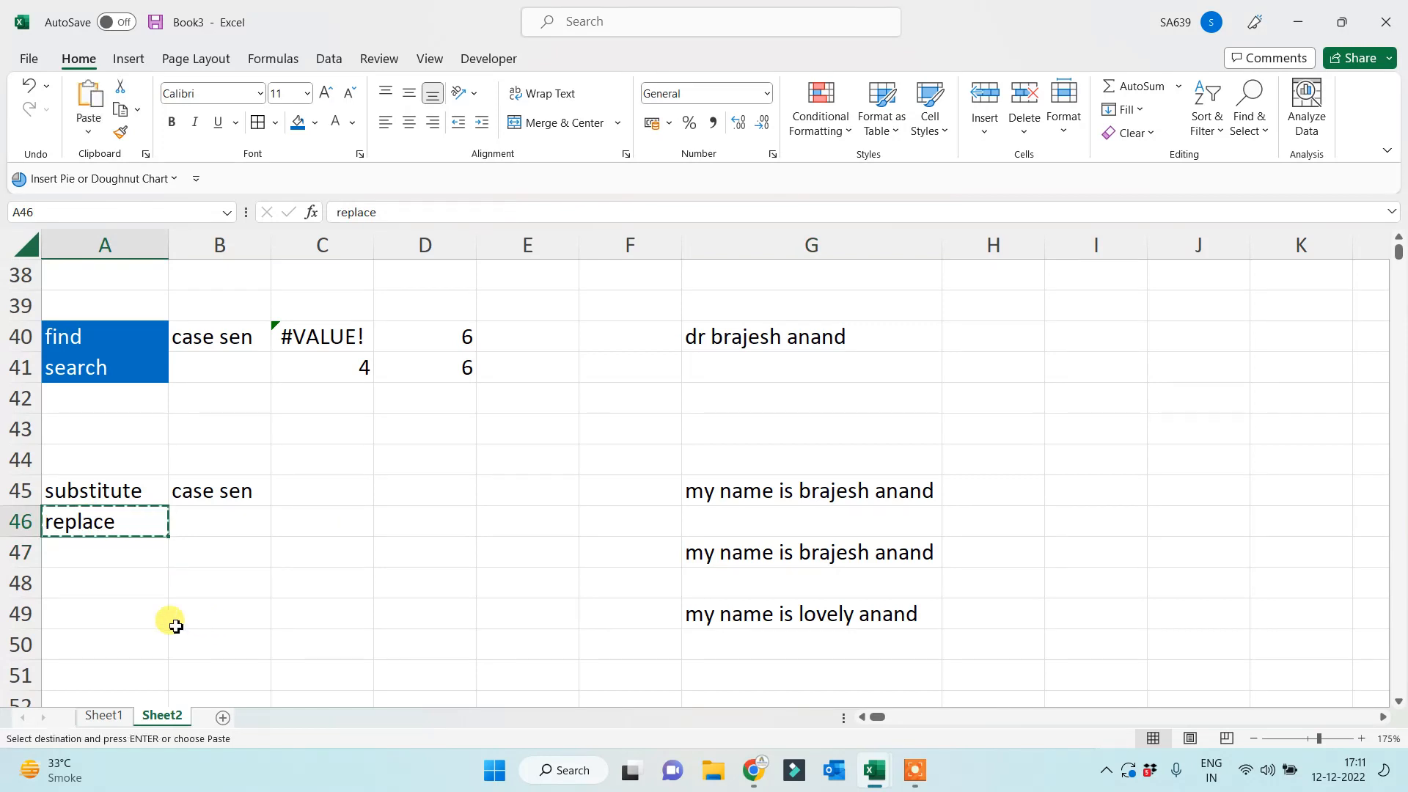
# Paste the cut replace label into cell A50.
pyautogui.click(104, 591)
pyautogui.click(117, 644)
pyautogui.hotkey('ctrl', 'v')
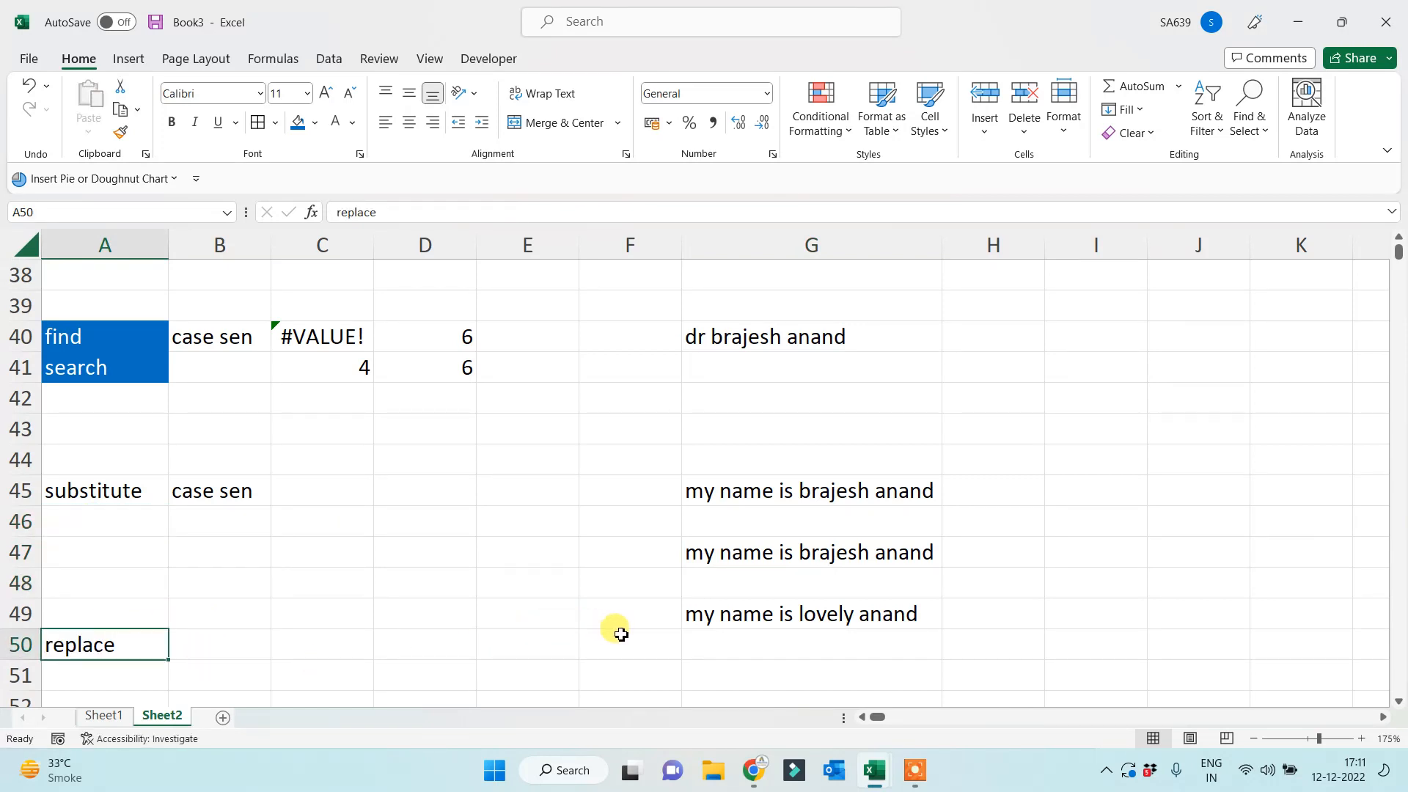
# In D50, enter =REPLACE(G45,1,2,"your") to swap G45's first two letters for 'your'.
pyautogui.click(436, 647)
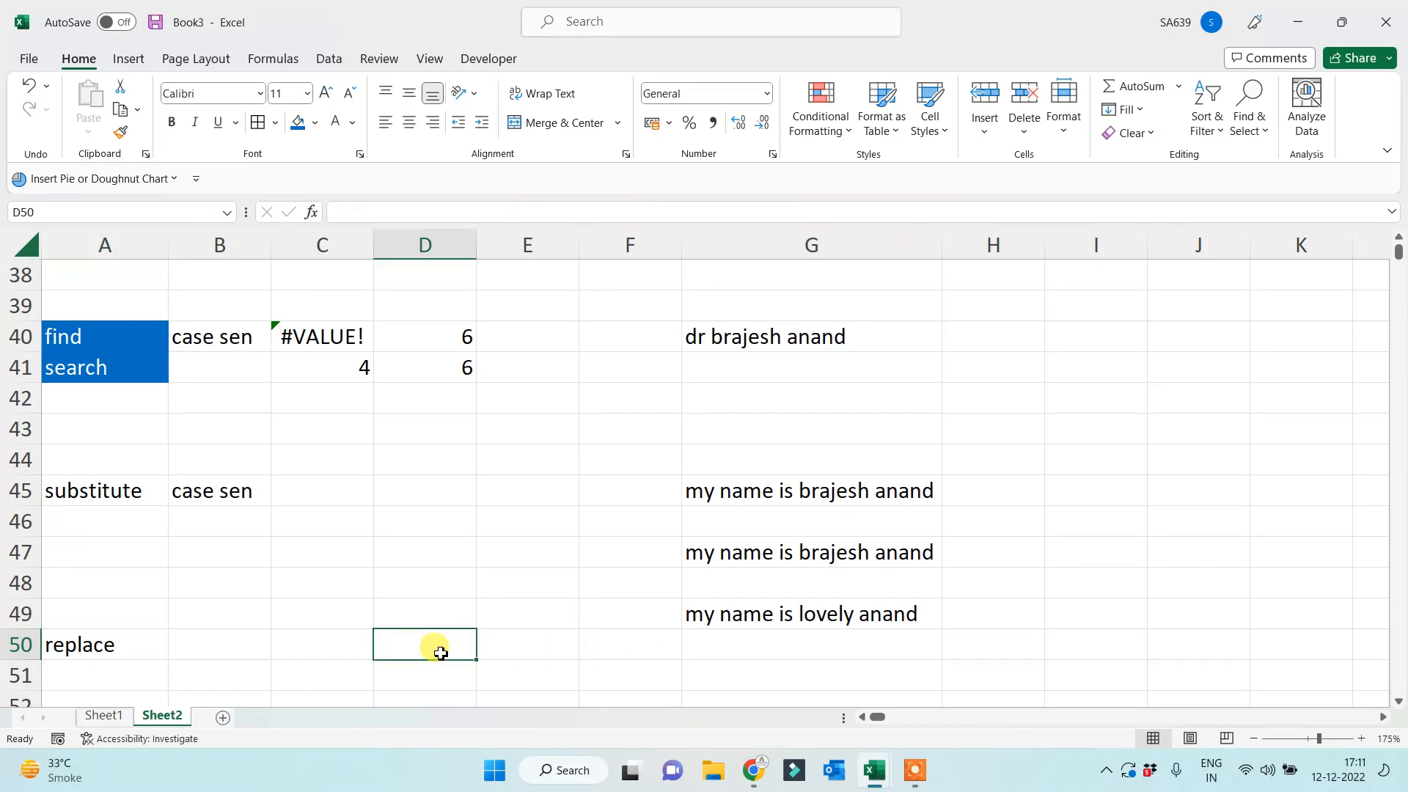
pyautogui.write('=')
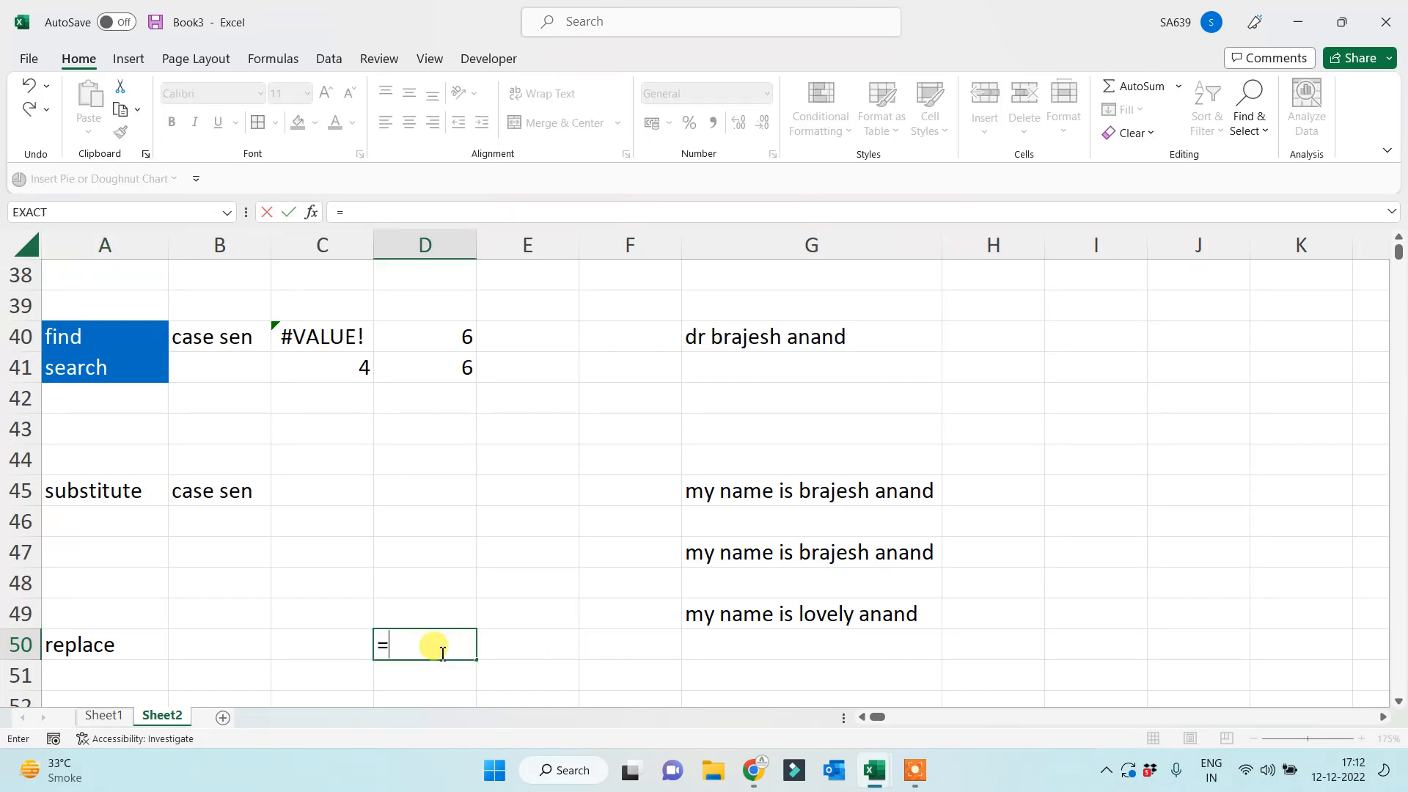
pyautogui.write('rep')
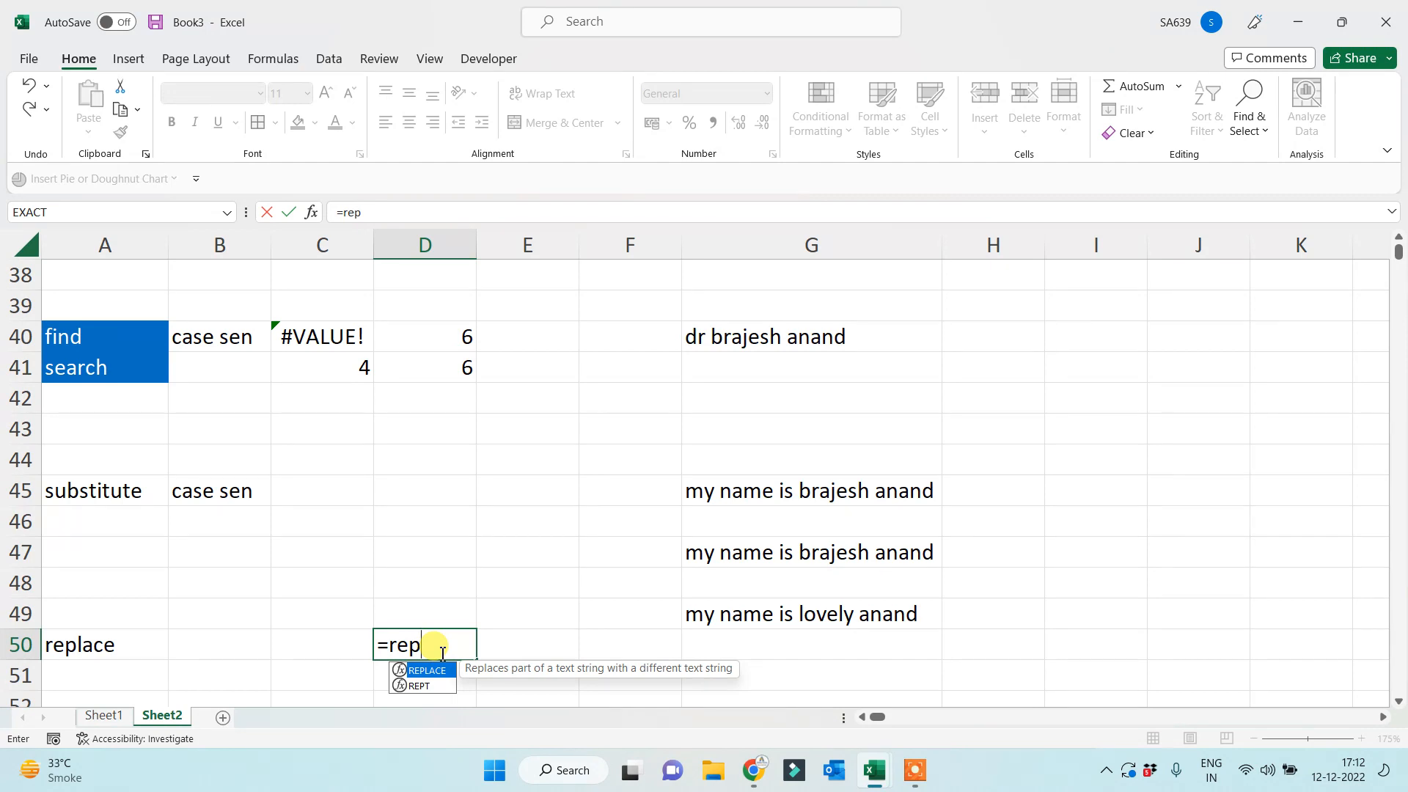
pyautogui.press('Tab')
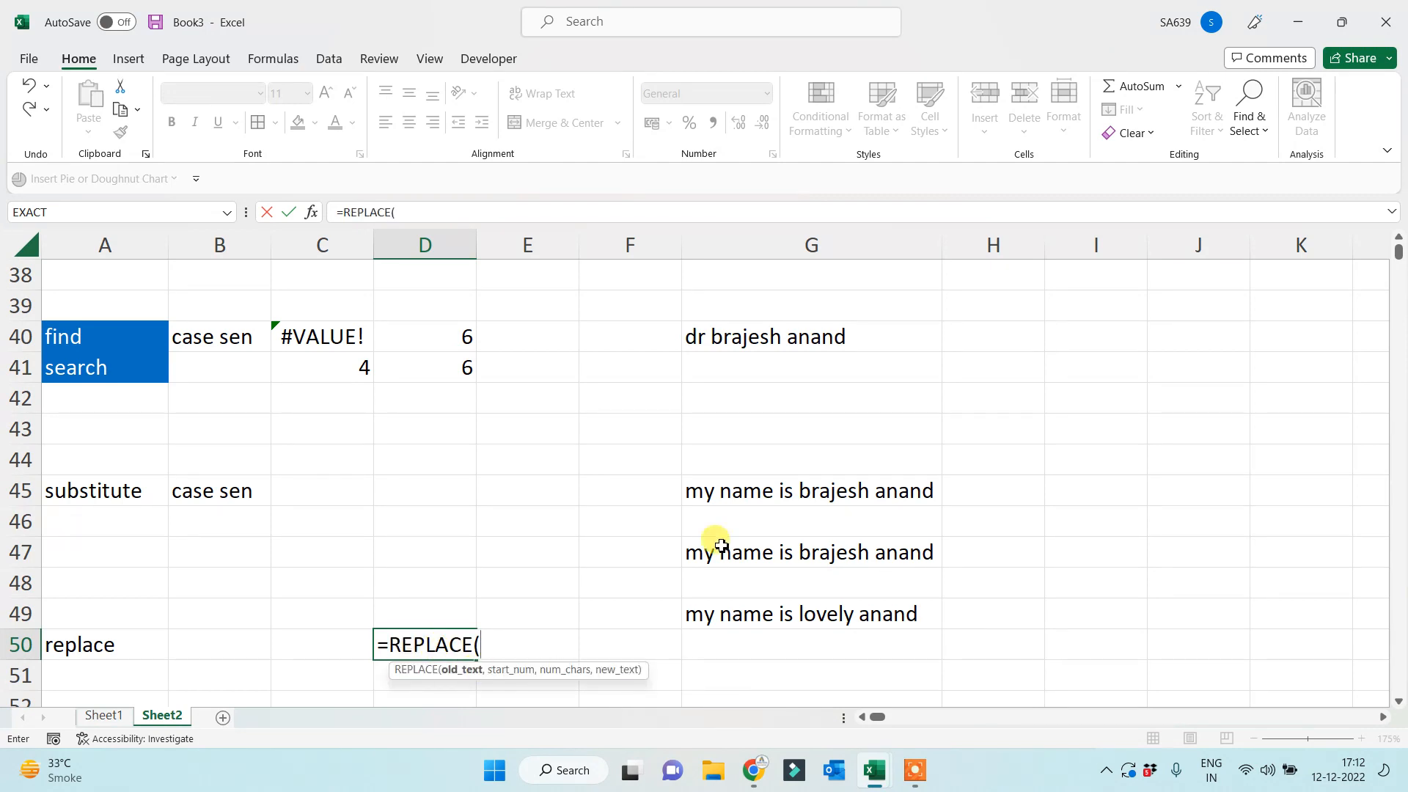
pyautogui.click(765, 486)
pyautogui.write(',')
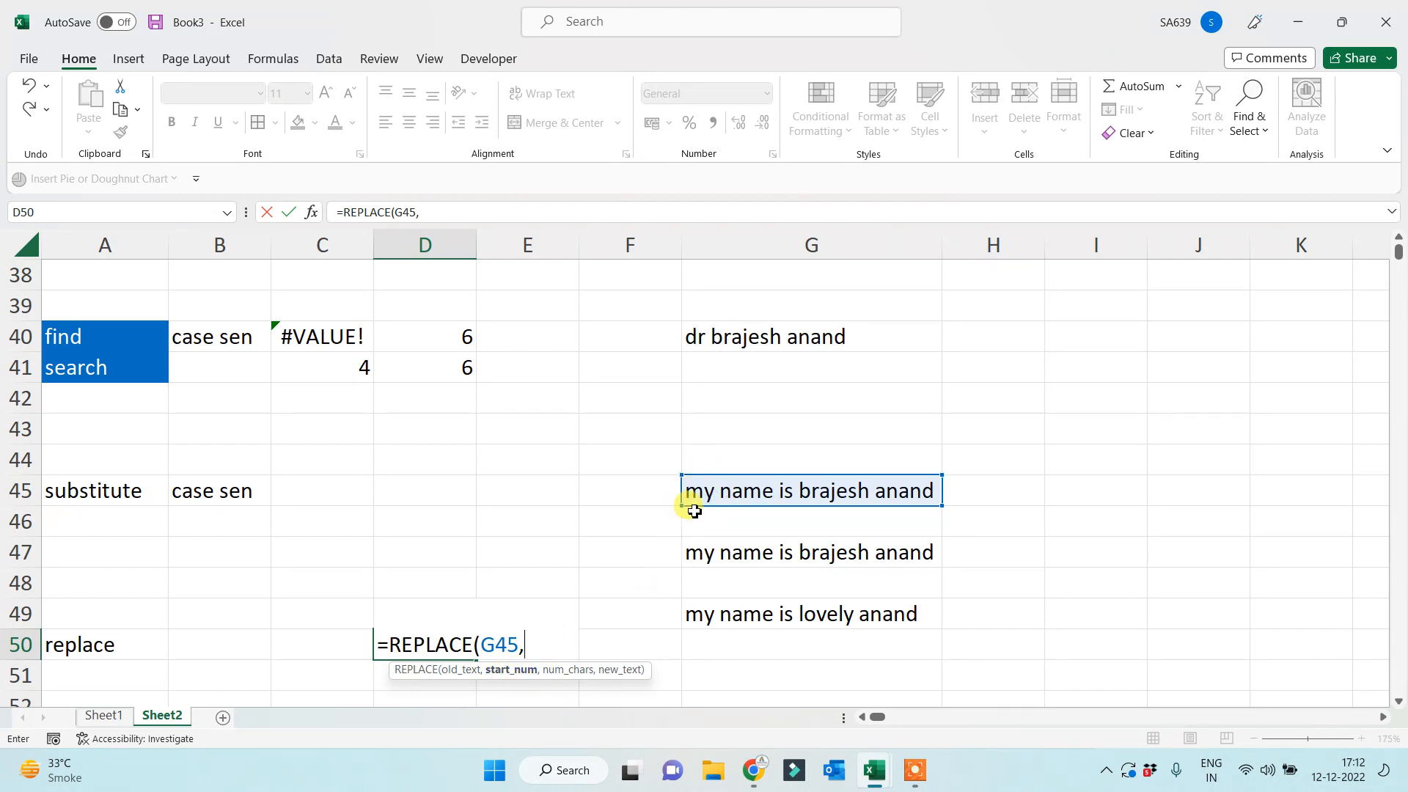
pyautogui.write('1,')
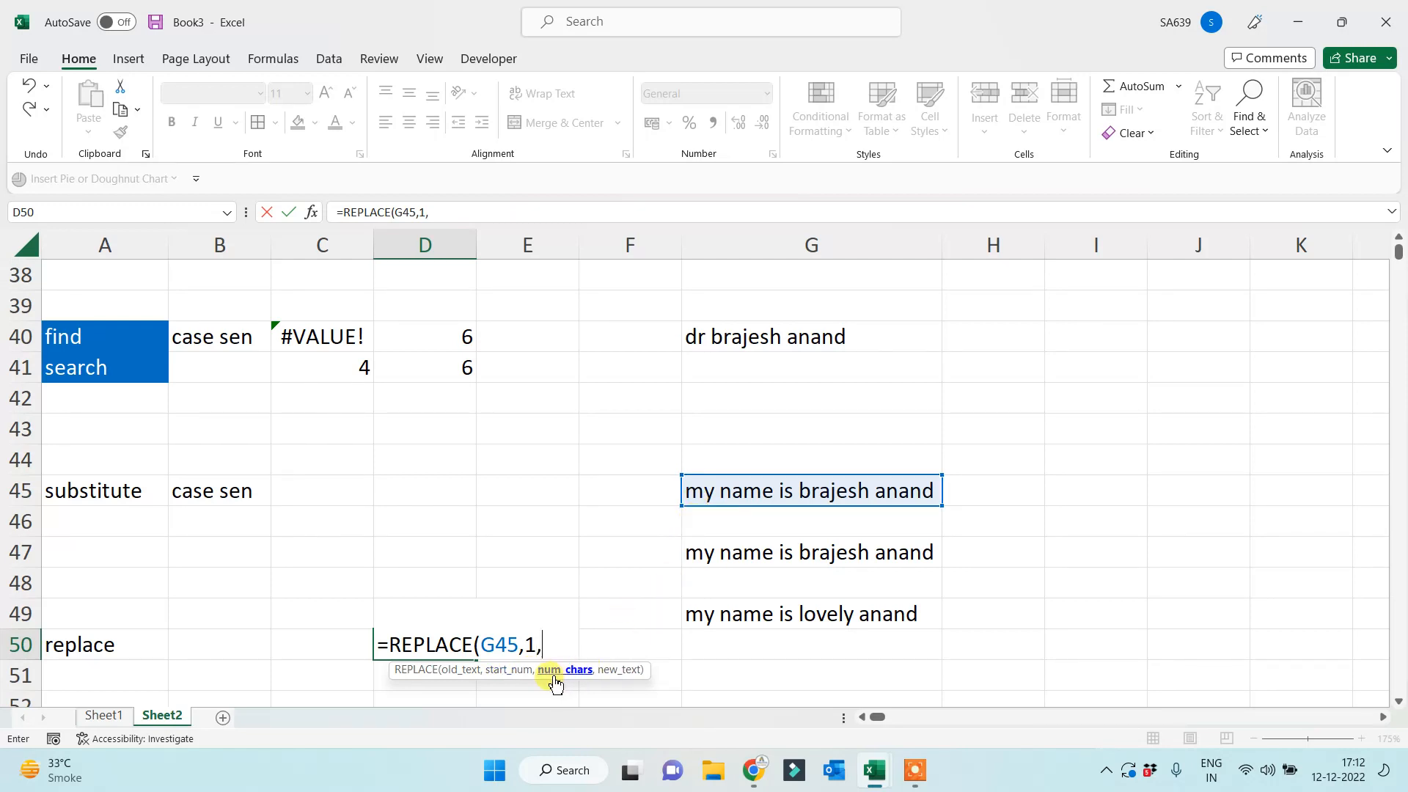
pyautogui.write('2')
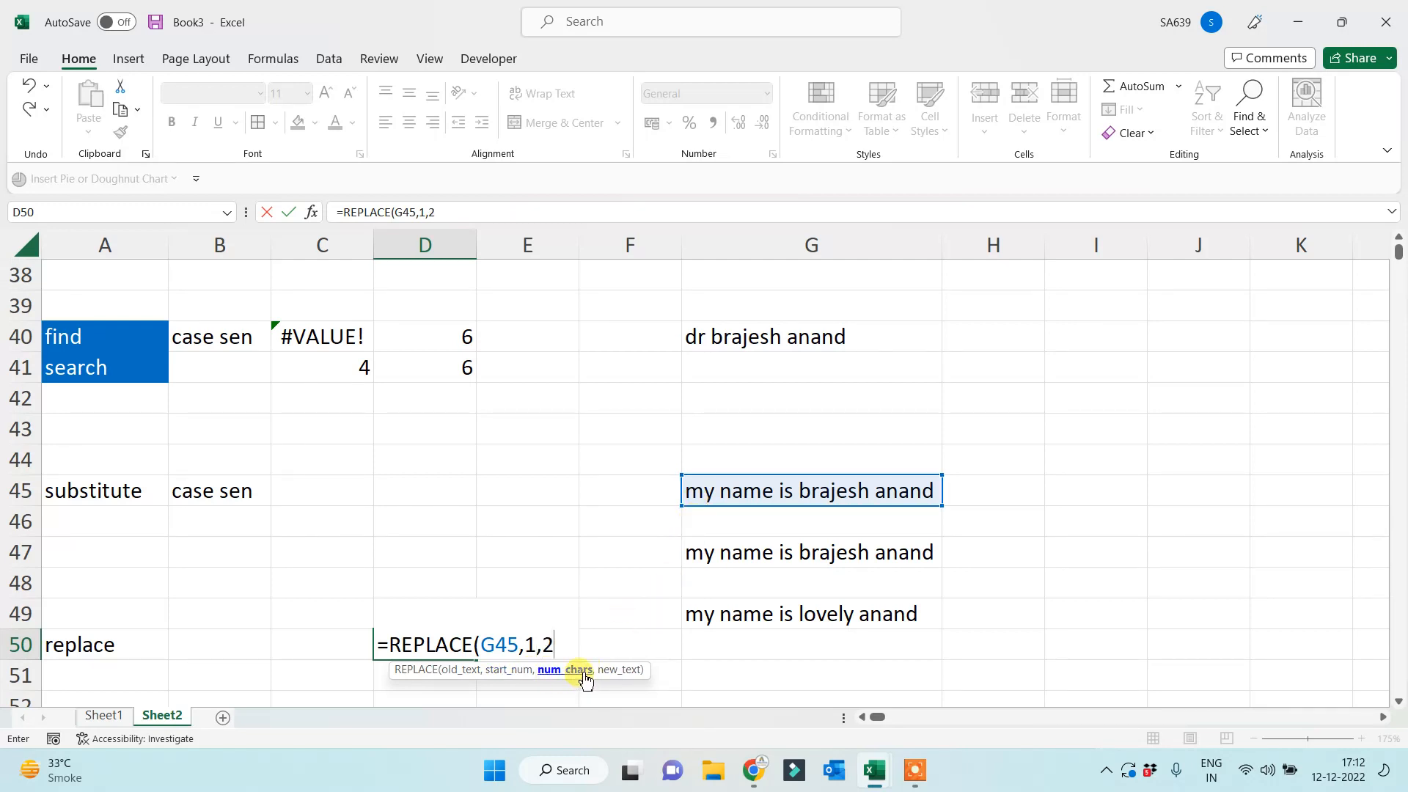
pyautogui.write(',"your")')
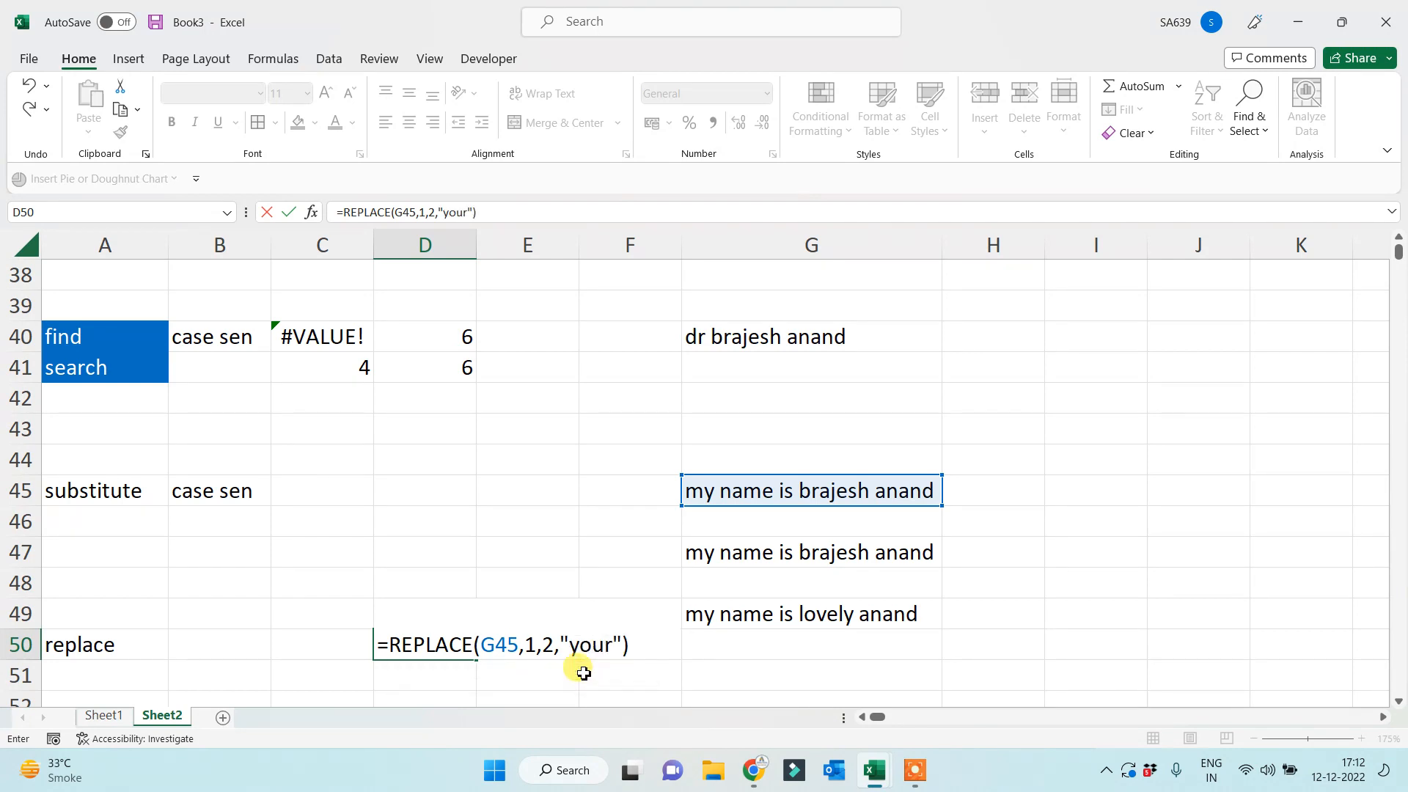
pyautogui.press('Return')
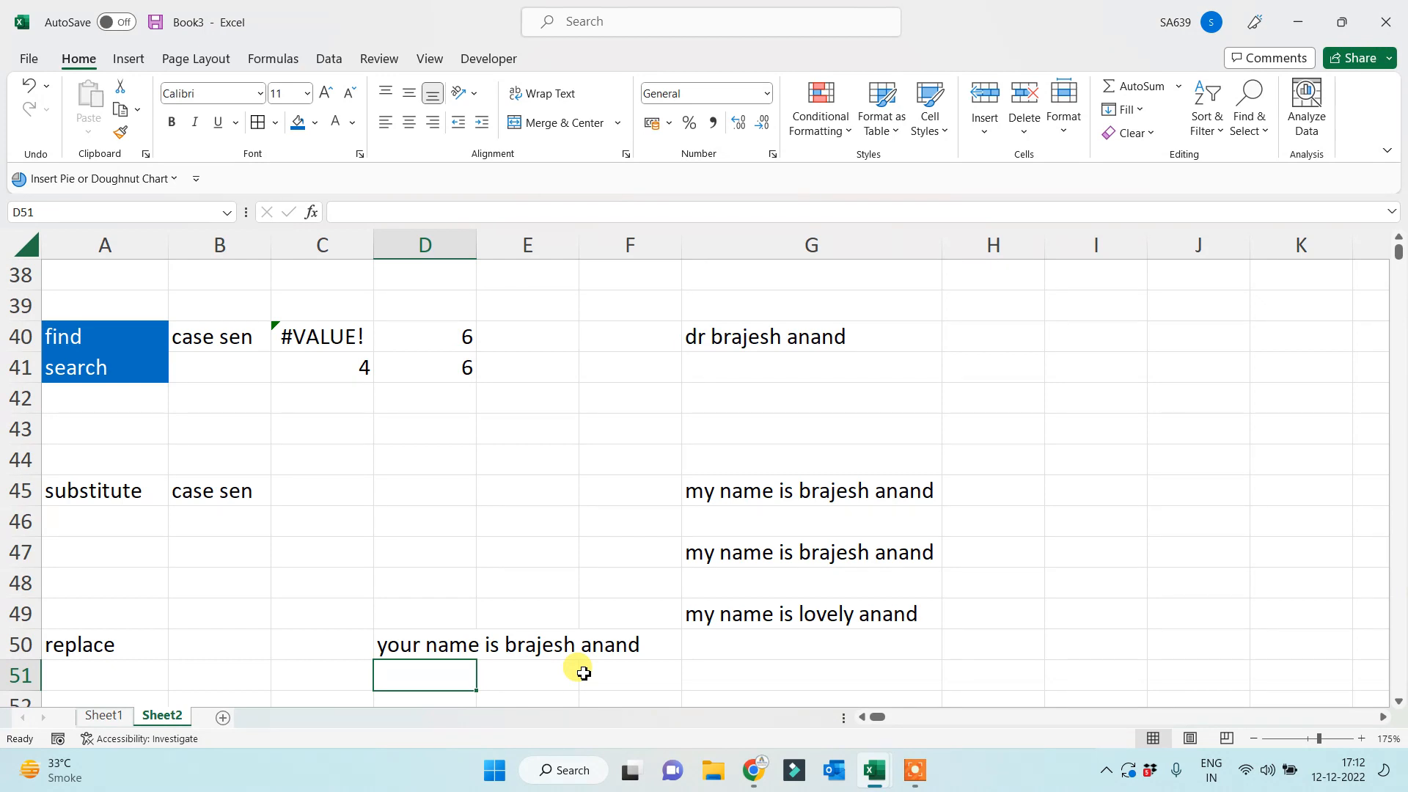
# In D51, enter =REPLACE(G45,12,7,"lovely") to replace seven characters from position 12.
pyautogui.write('=')
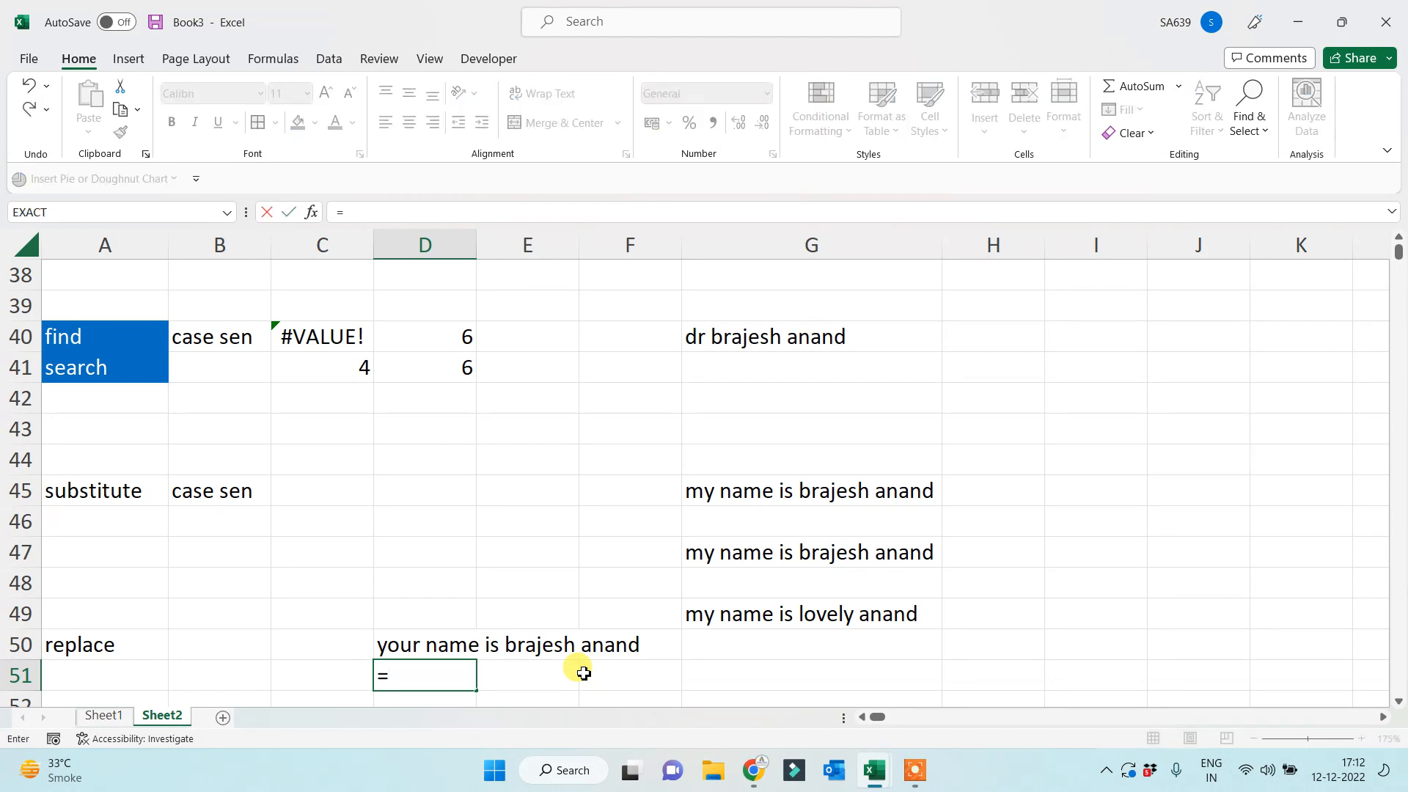
pyautogui.write('rep')
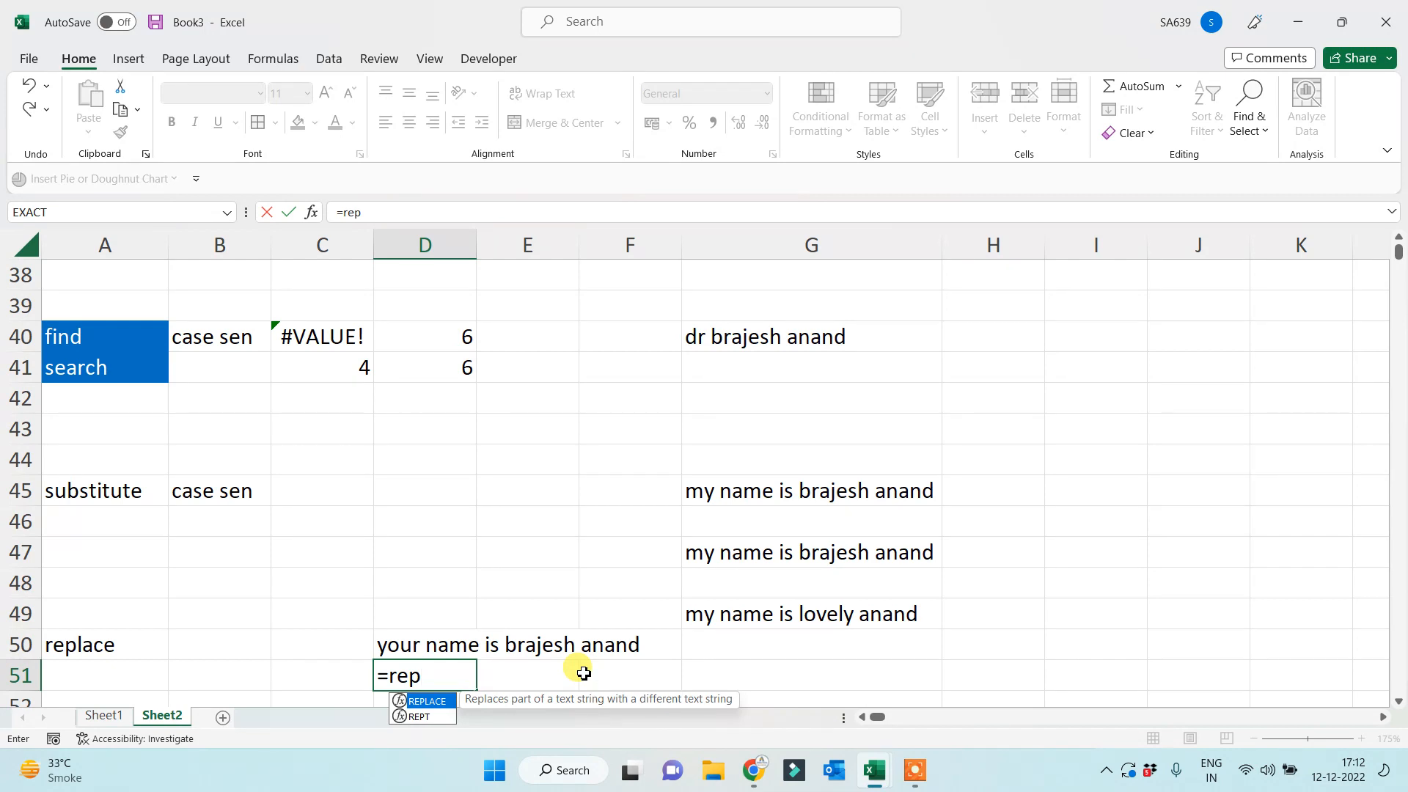
pyautogui.press('Tab')
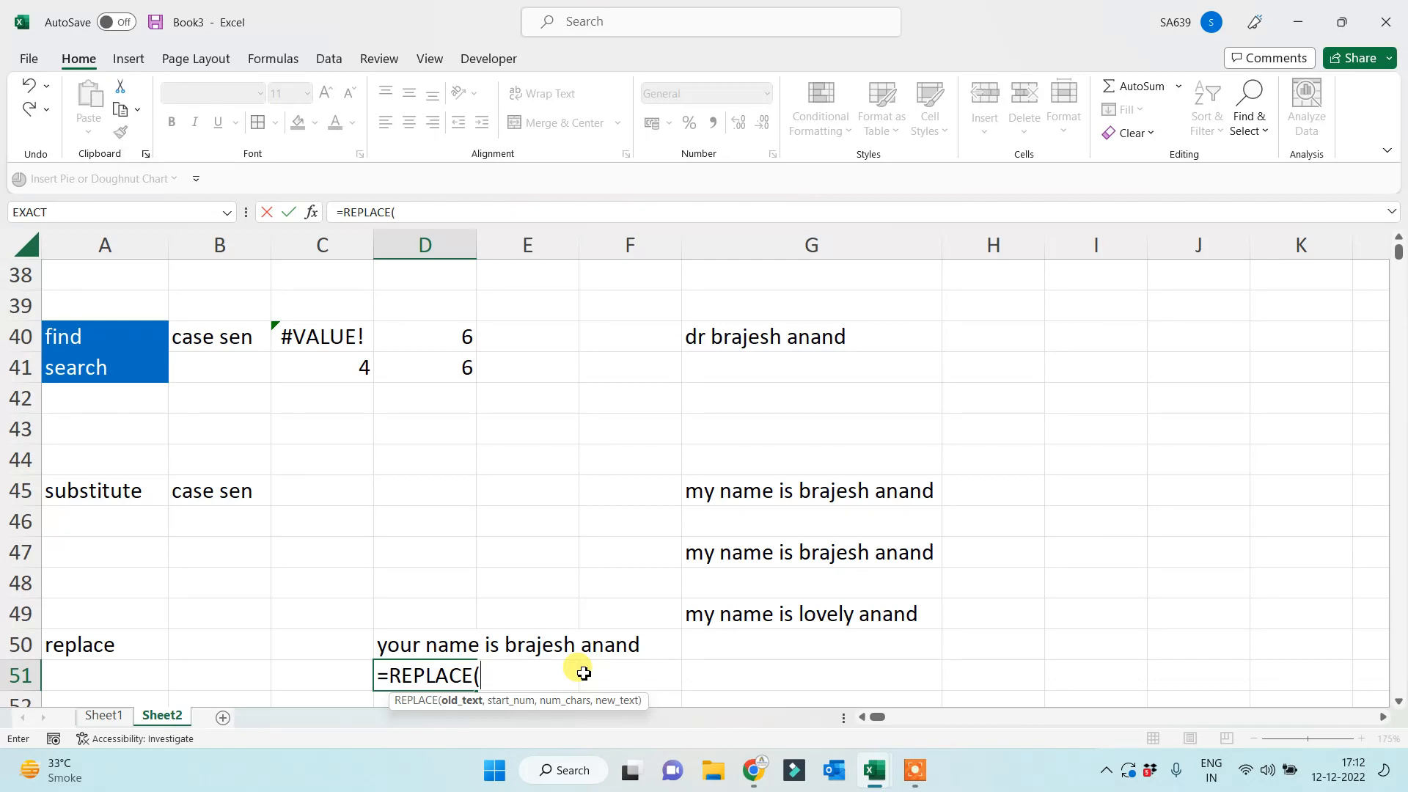
pyautogui.click(727, 491)
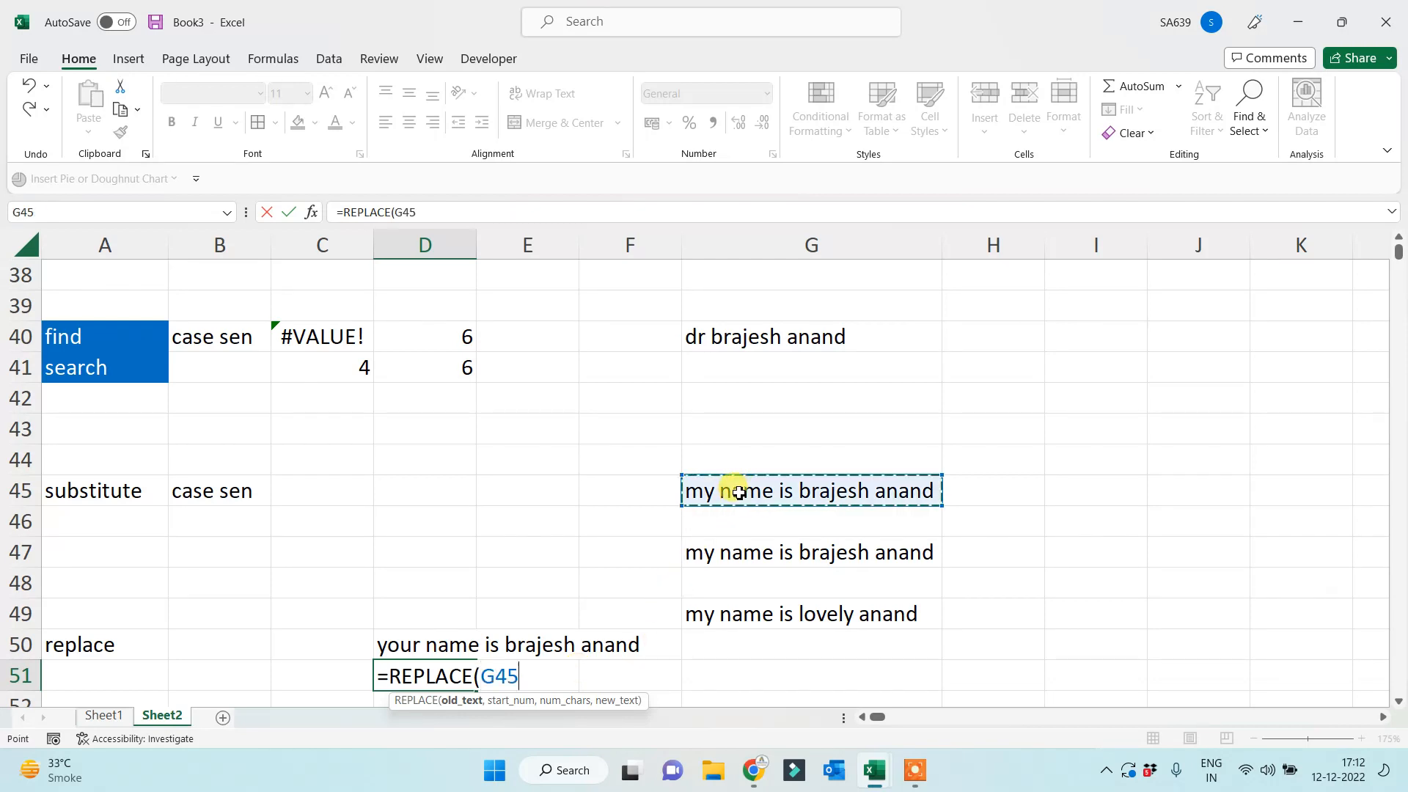
pyautogui.write(',')
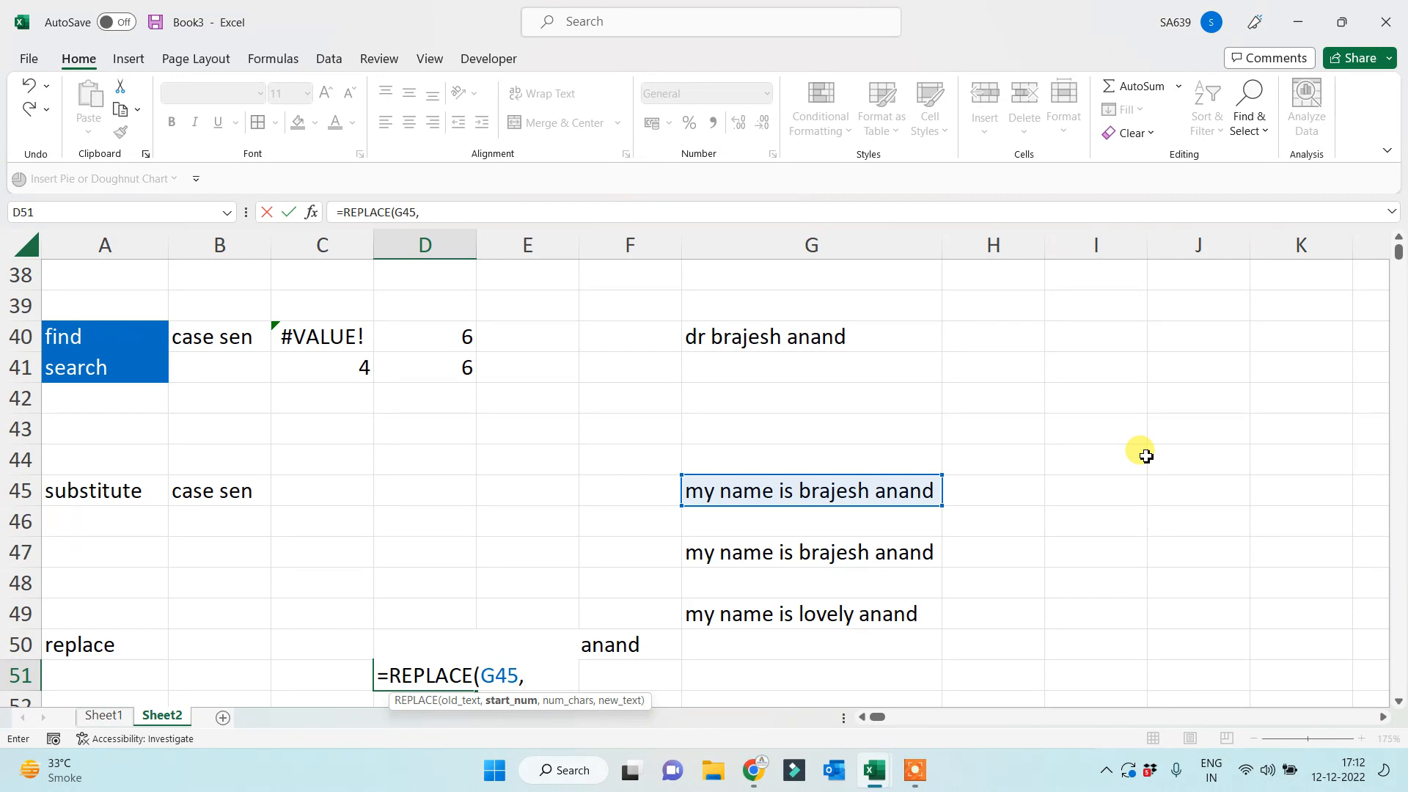
pyautogui.write('12,')
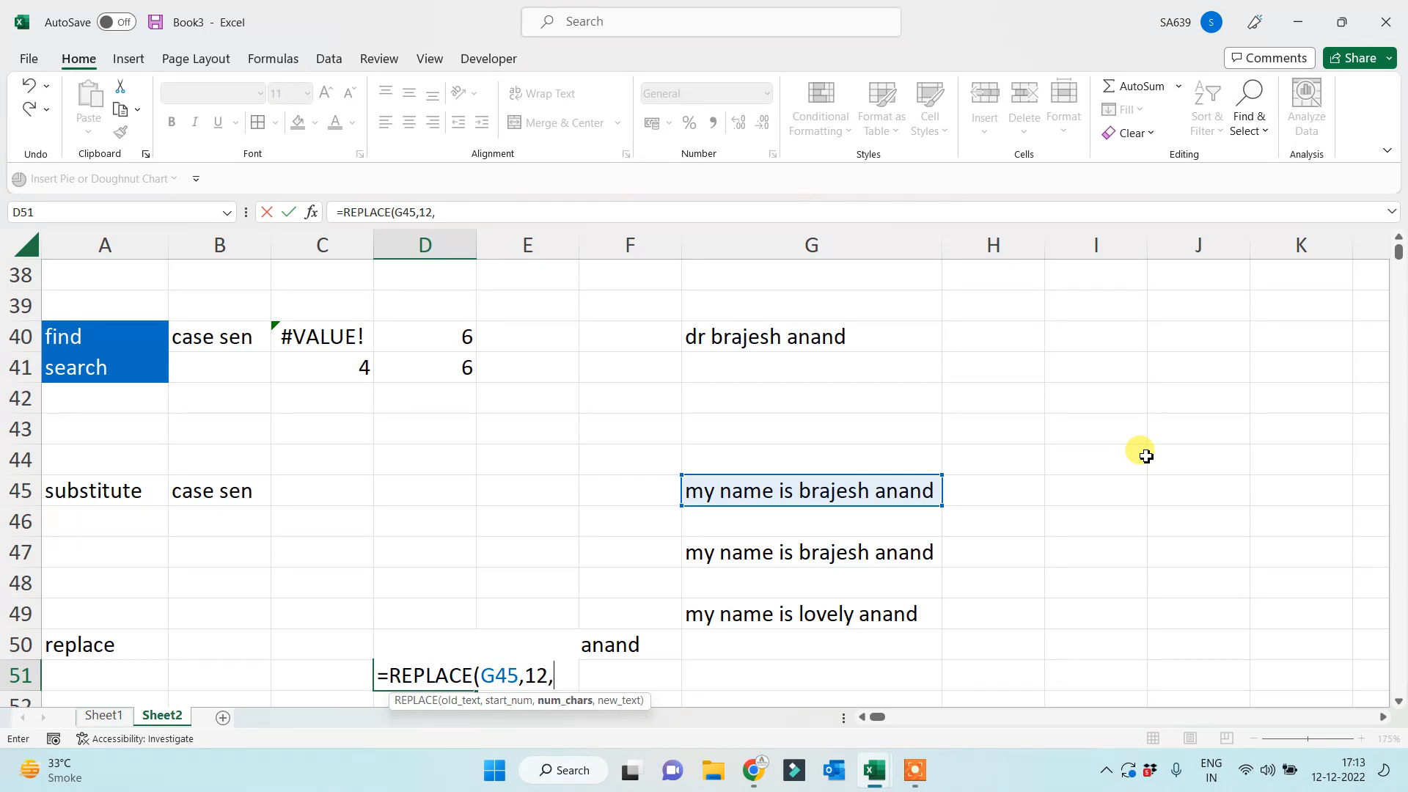
pyautogui.write('7,"lovely)')
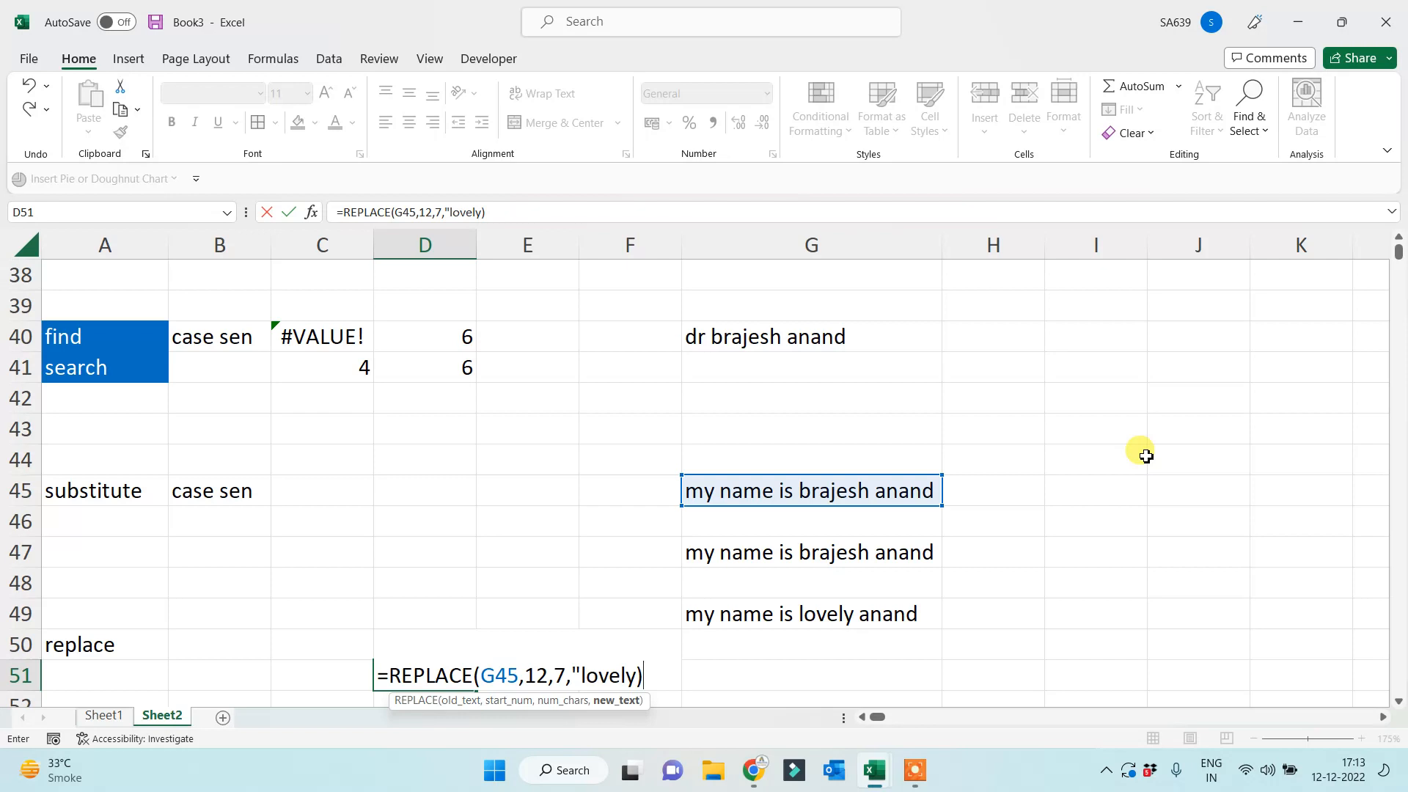
pyautogui.press('BackSpace')
pyautogui.write('")')
pyautogui.press('Return')
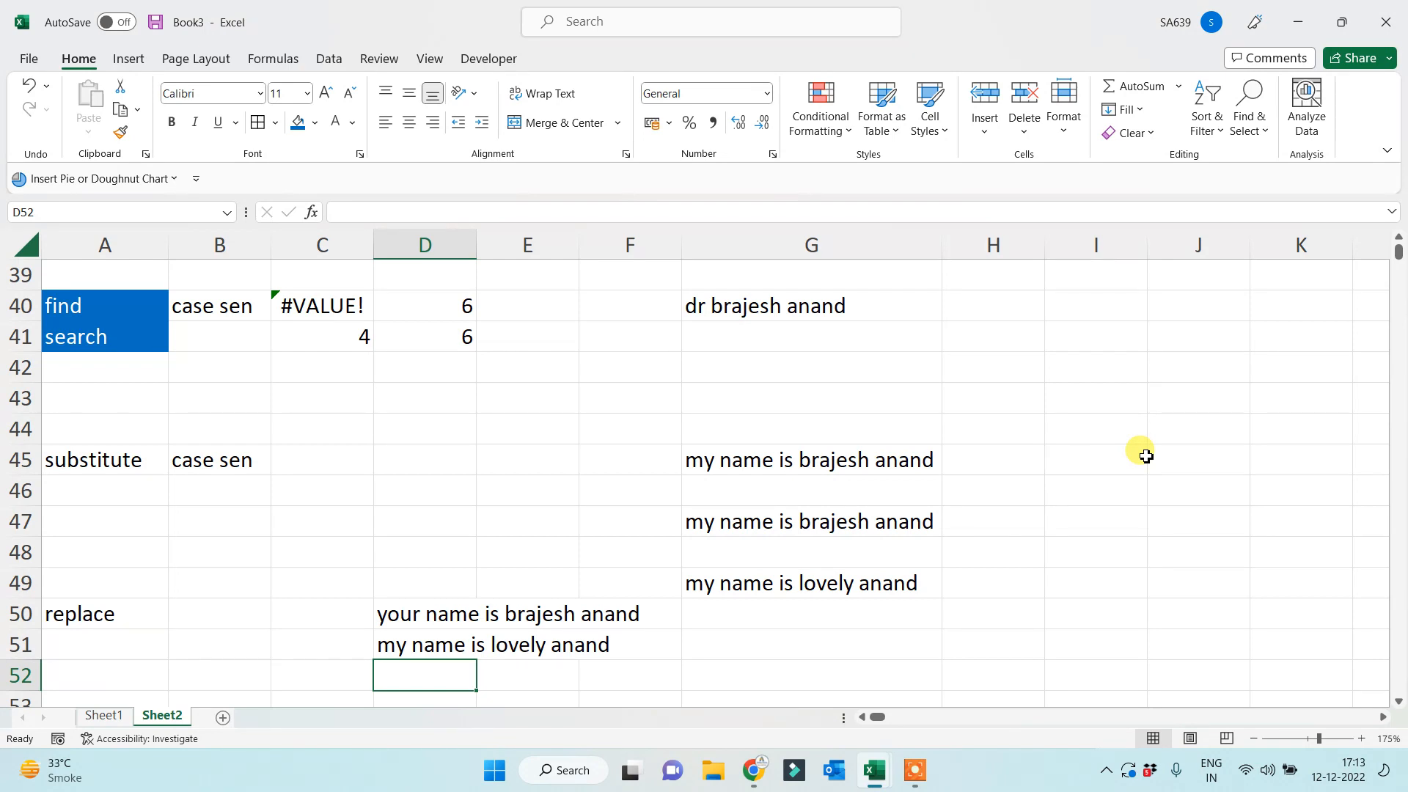
pyautogui.click(810, 463)
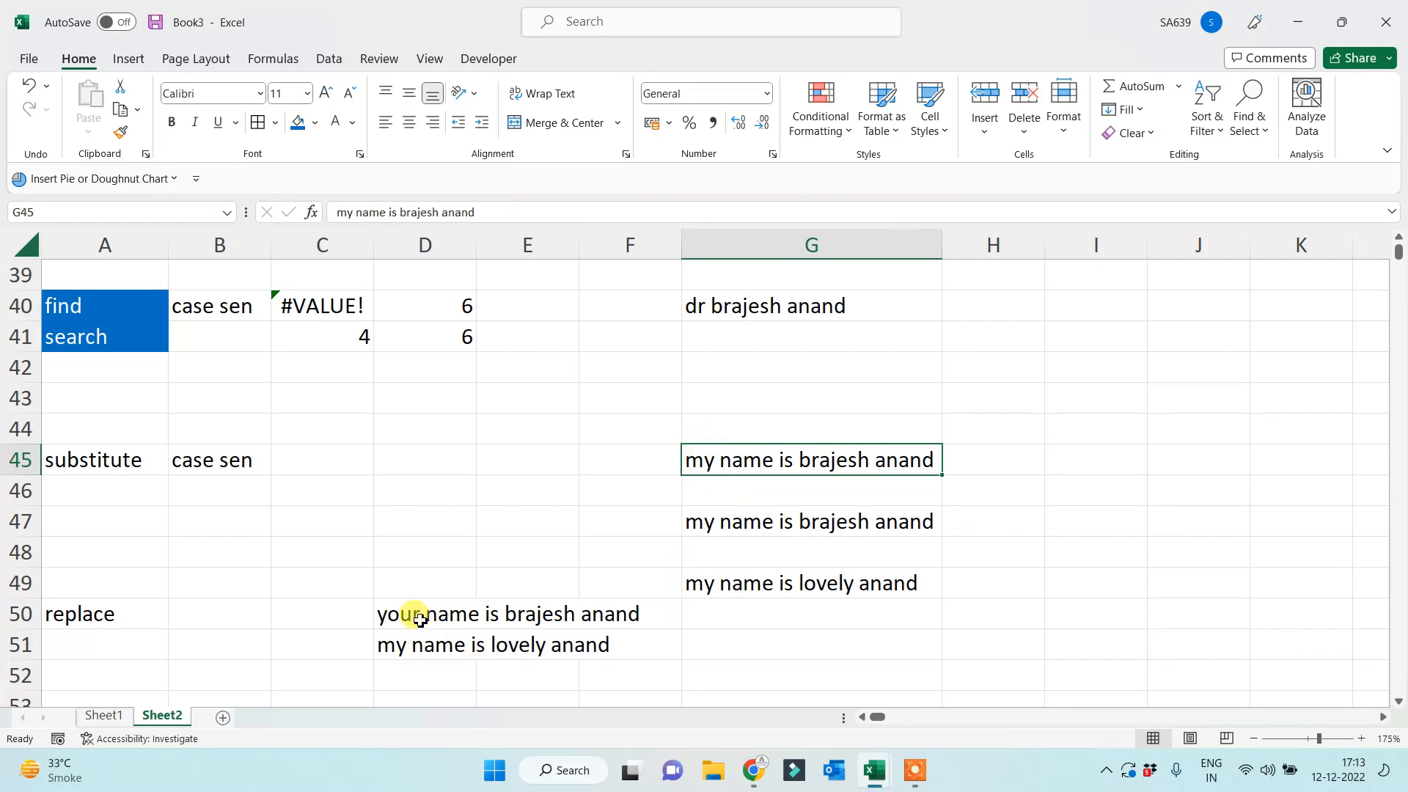
# Fix G47's SUBSTITUTE formula so it searches for lowercase 'my' instead of capital 'My'.
pyautogui.moveTo(408, 616); pyautogui.dragTo(403, 650)
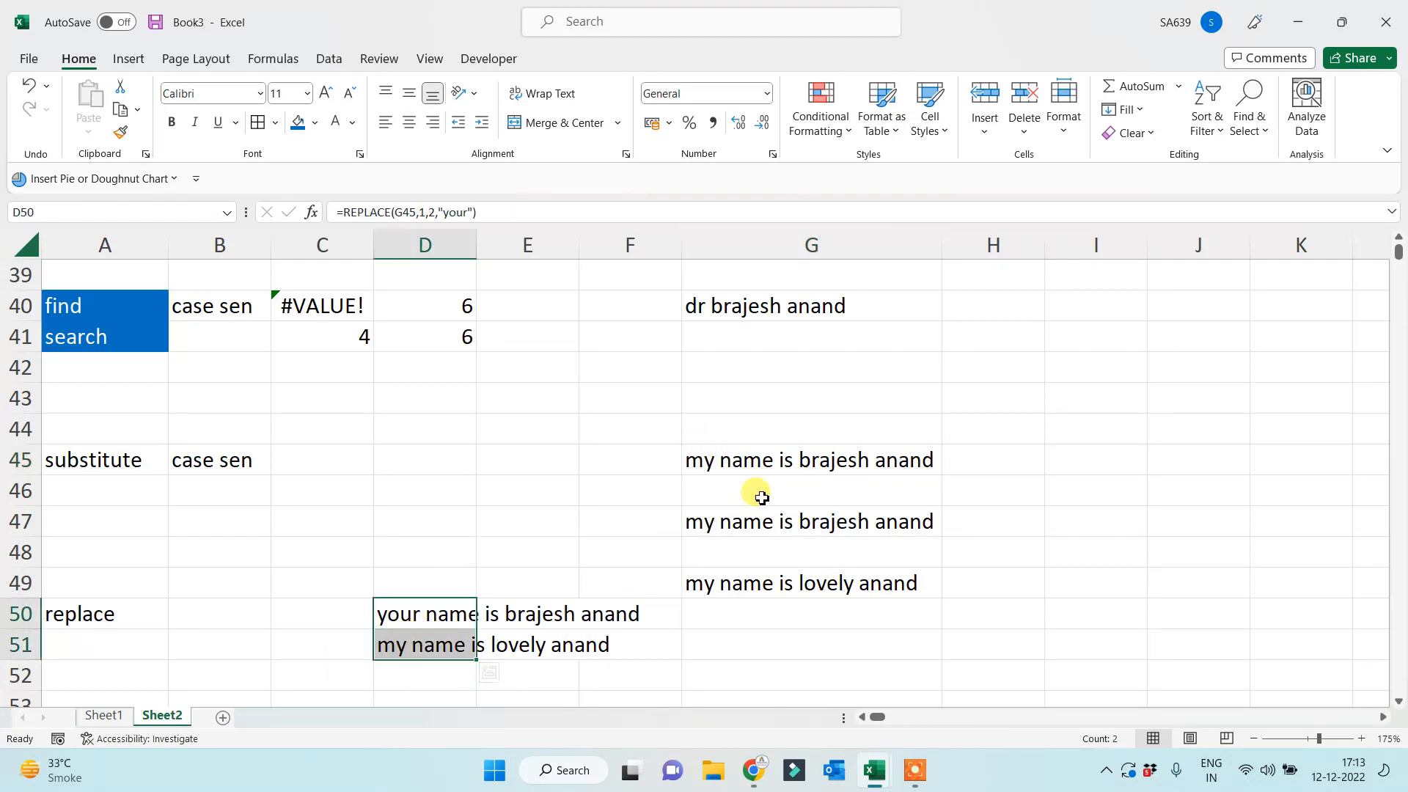
pyautogui.click(802, 465)
pyautogui.click(801, 518)
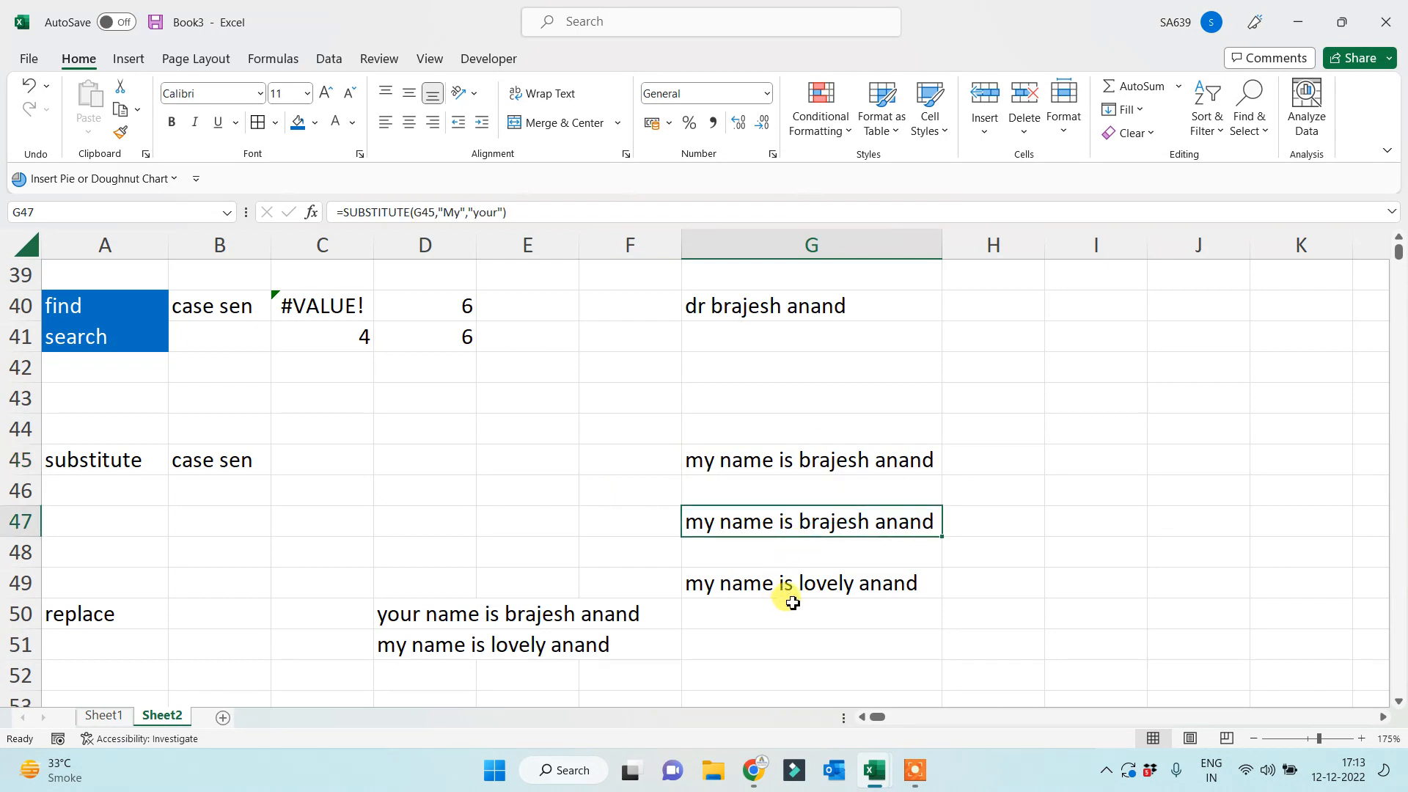
pyautogui.click(826, 465)
pyautogui.click(210, 459)
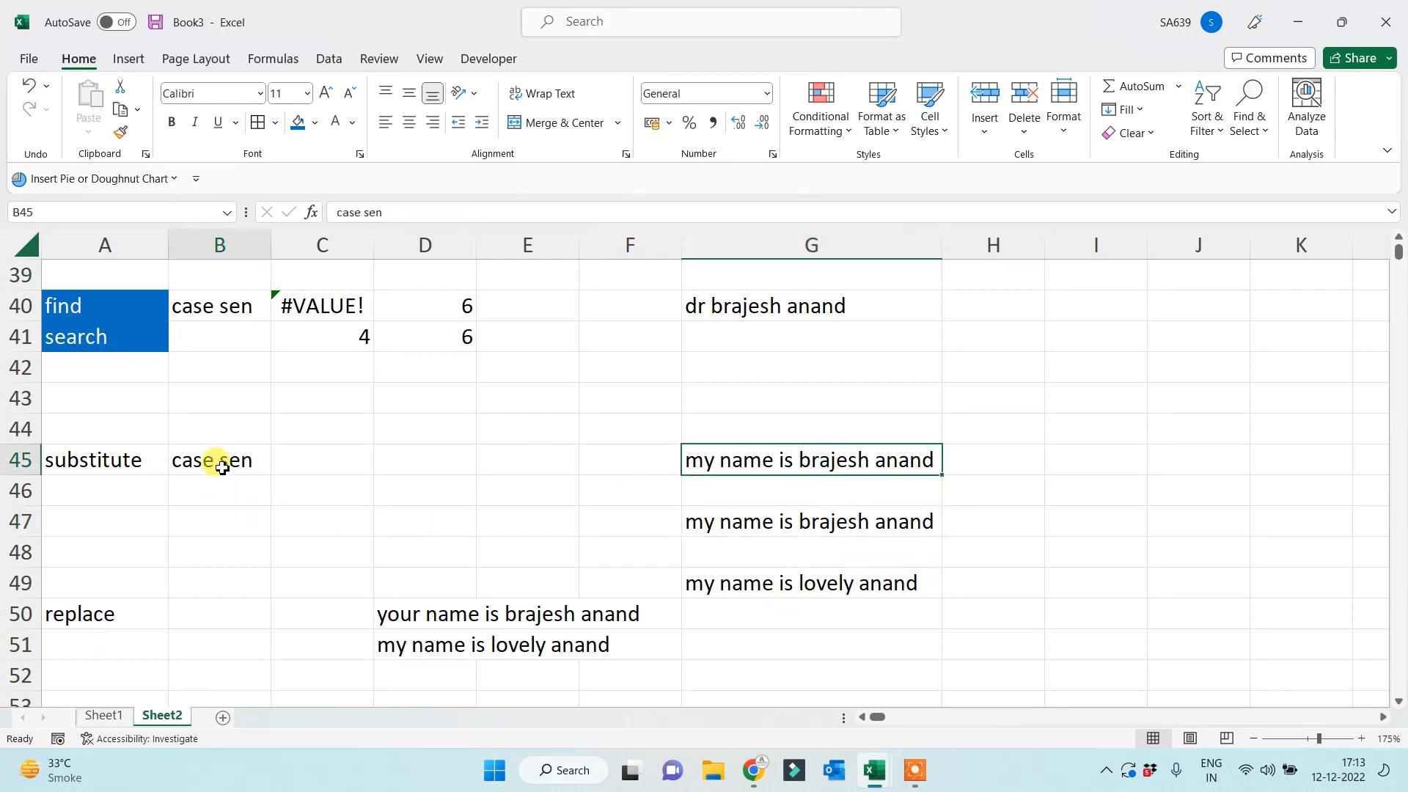
pyautogui.click(715, 464)
pyautogui.click(731, 526)
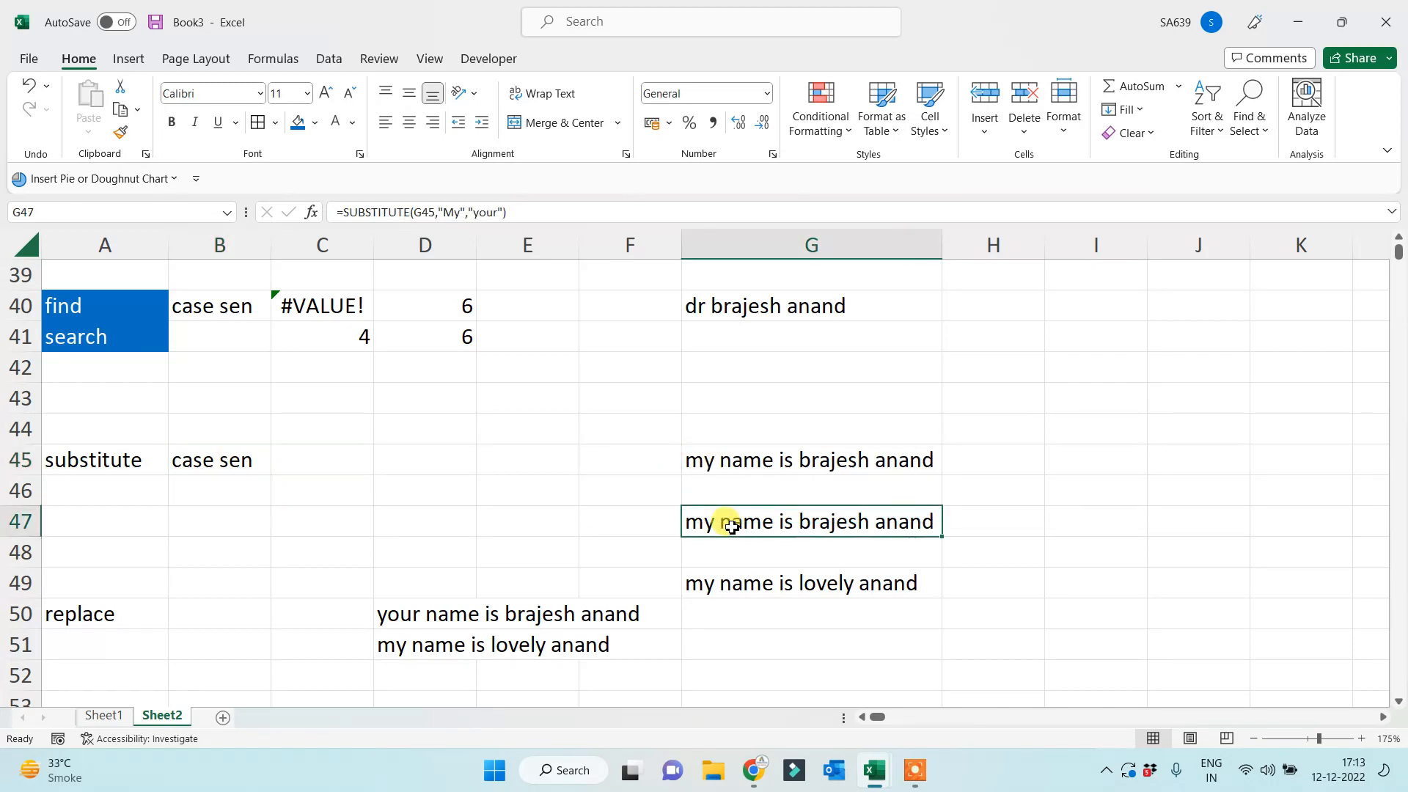
pyautogui.click(455, 212)
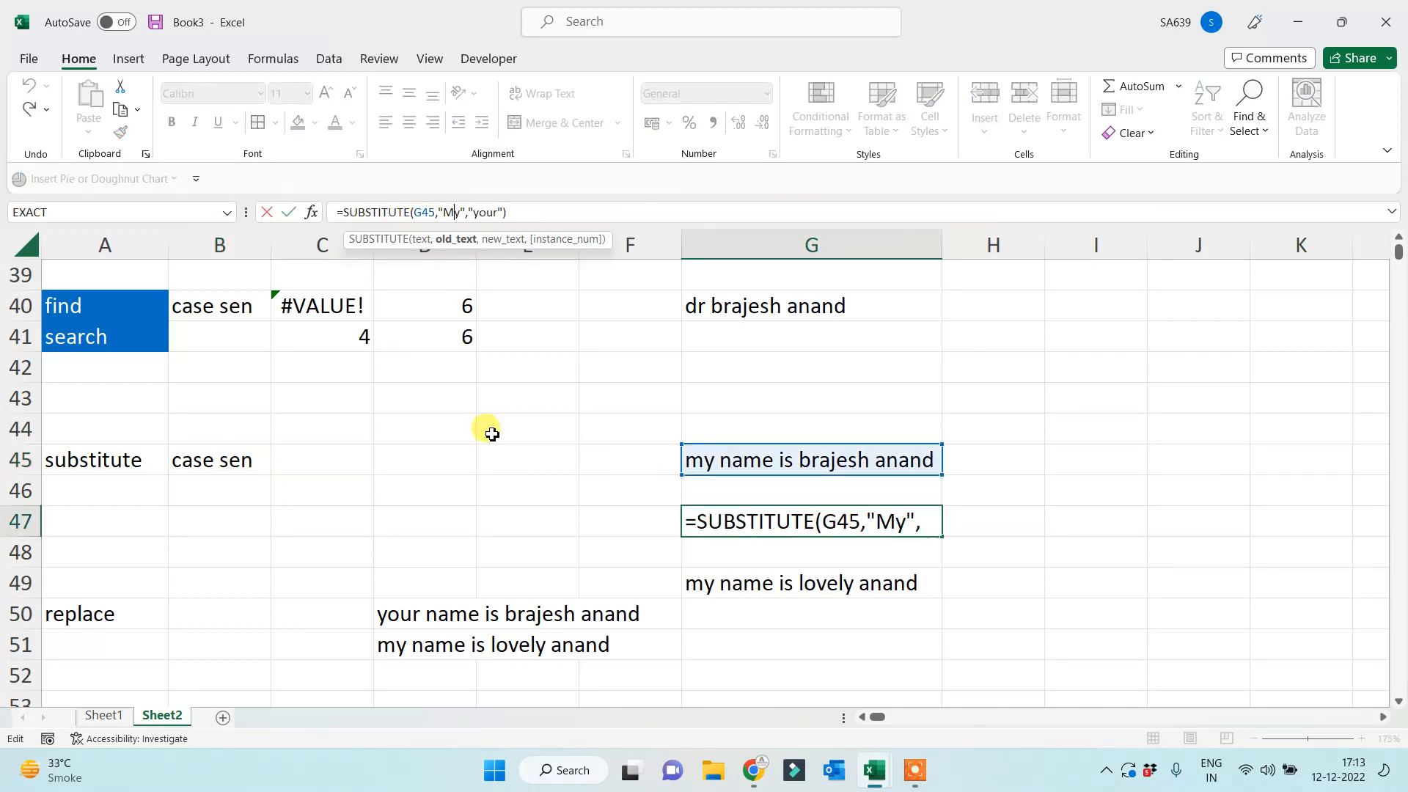
pyautogui.press('BackSpace')
pyautogui.write('m')
pyautogui.press('Return')
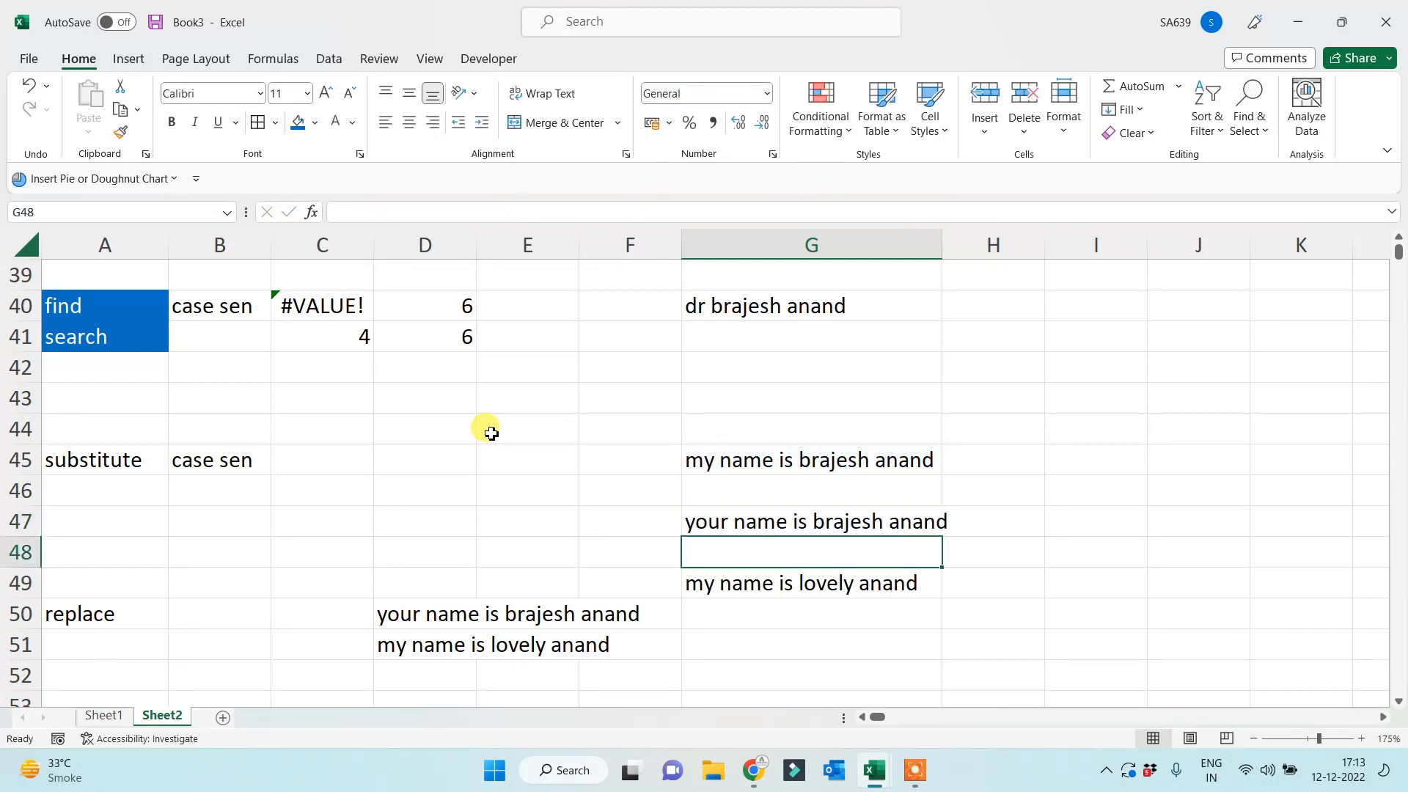
# Give the substitute label in A45 and the replace label in A50 a blue fill.
pyautogui.click(110, 459)
pyautogui.click(298, 121)
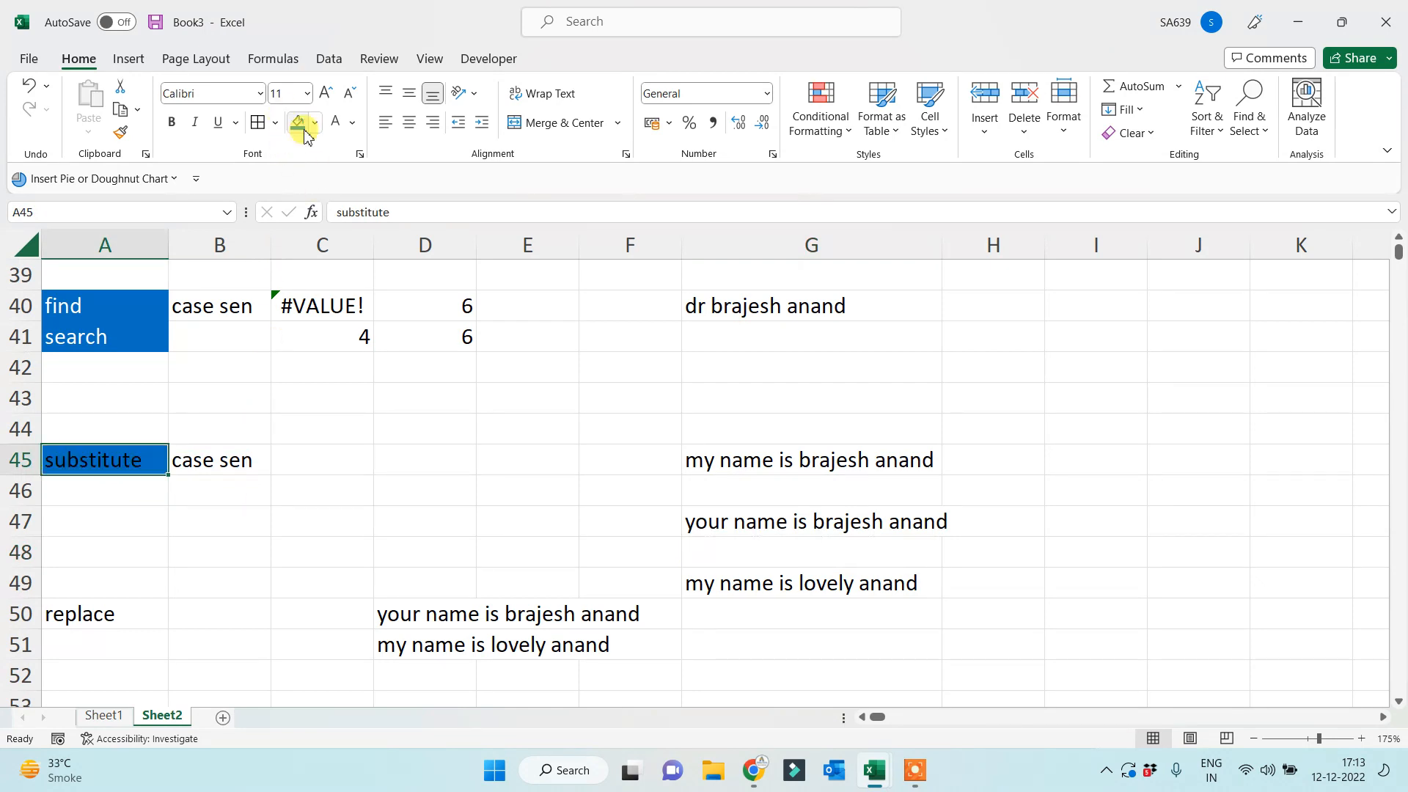
pyautogui.click(103, 615)
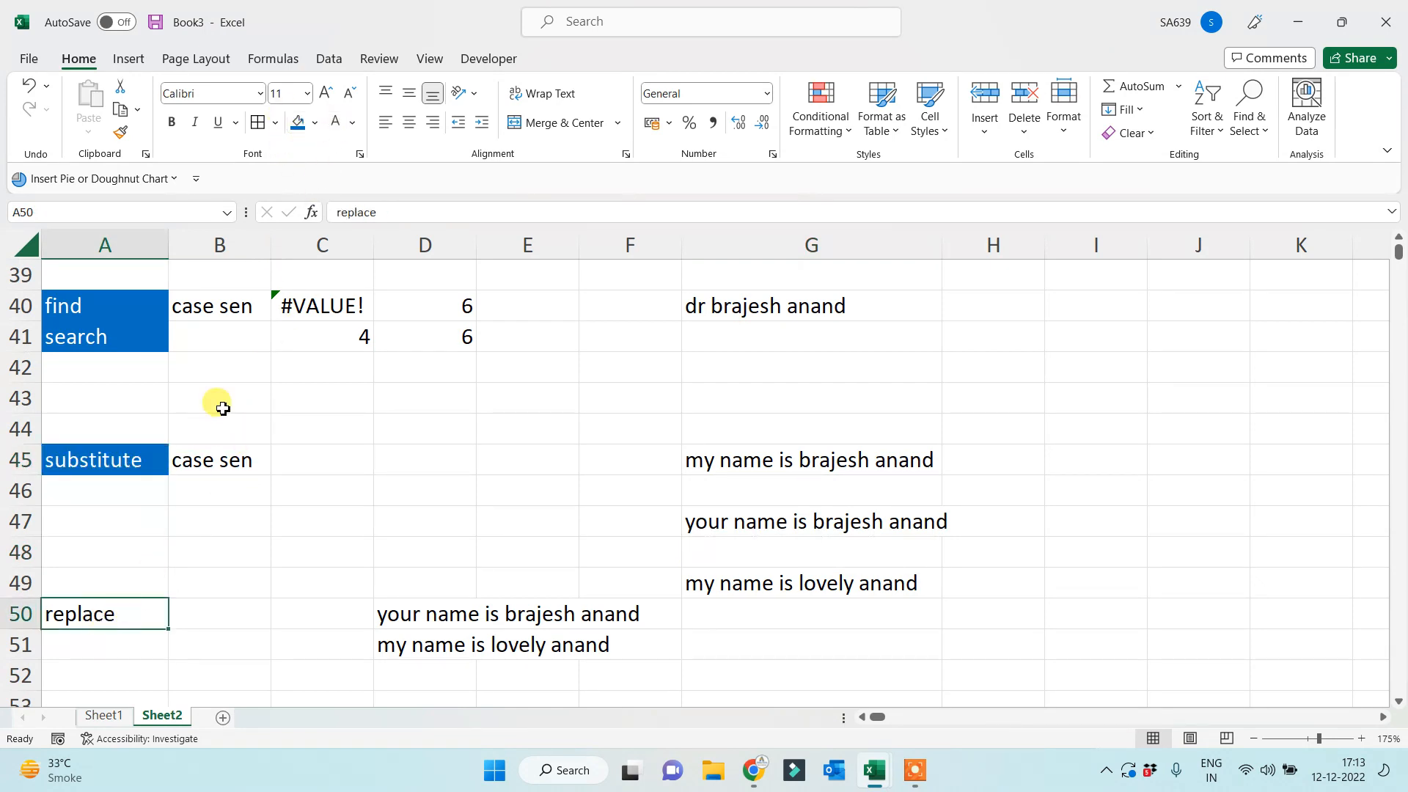
pyautogui.click(298, 122)
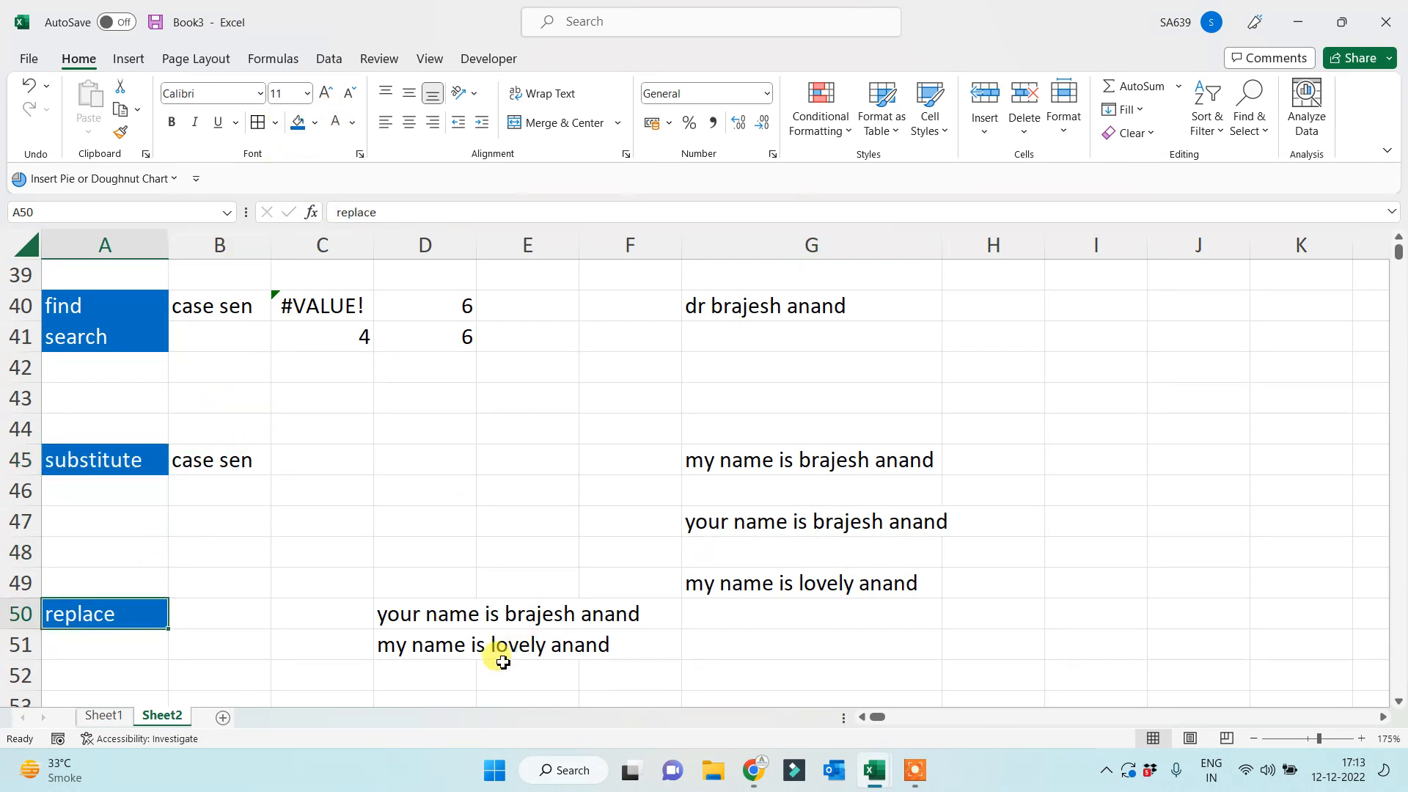
# Drag column D's right border wider so the D50 and D51 sentences fit.
pyautogui.click(449, 644)
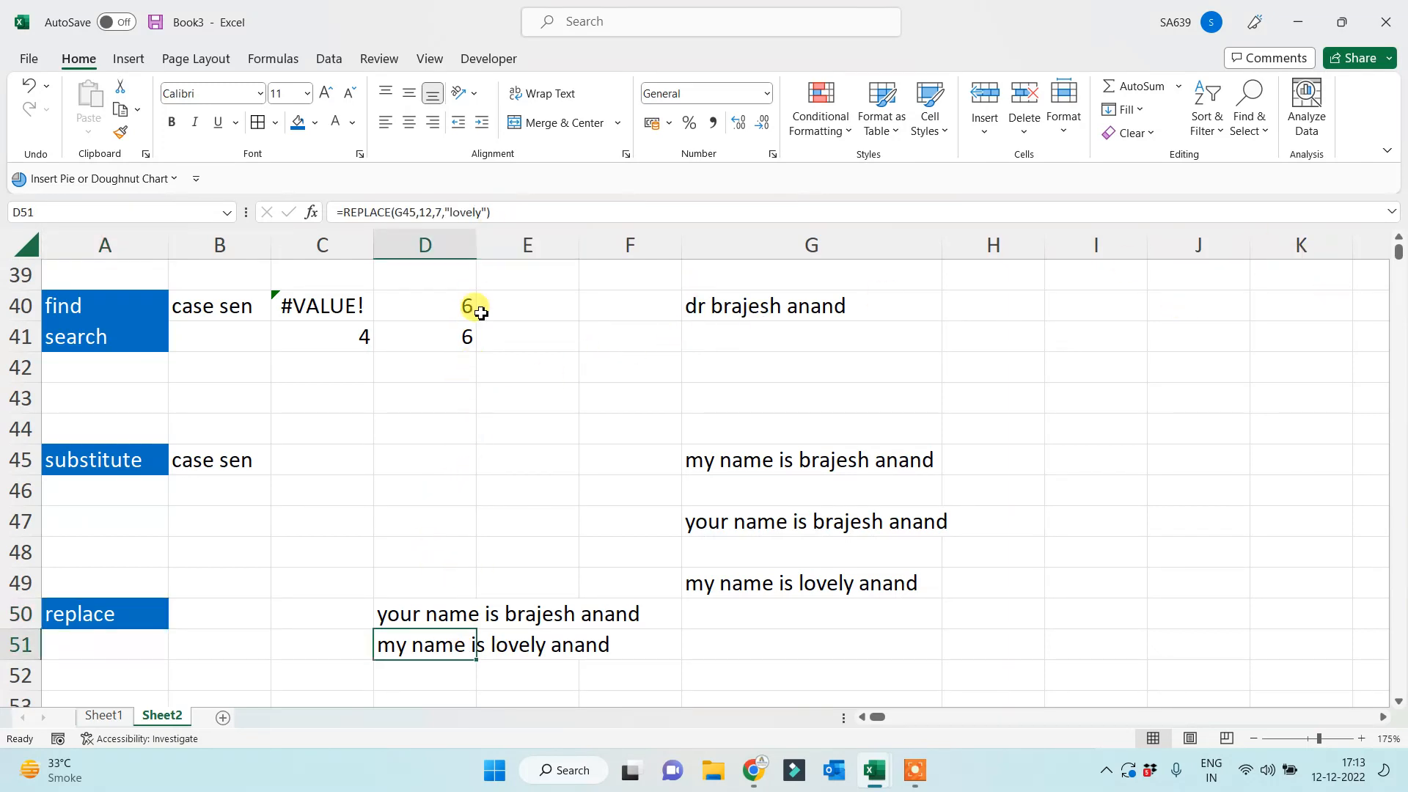
pyautogui.moveTo(476, 245); pyautogui.dragTo(752, 253)
pyautogui.moveTo(725, 253); pyautogui.dragTo(726, 253)
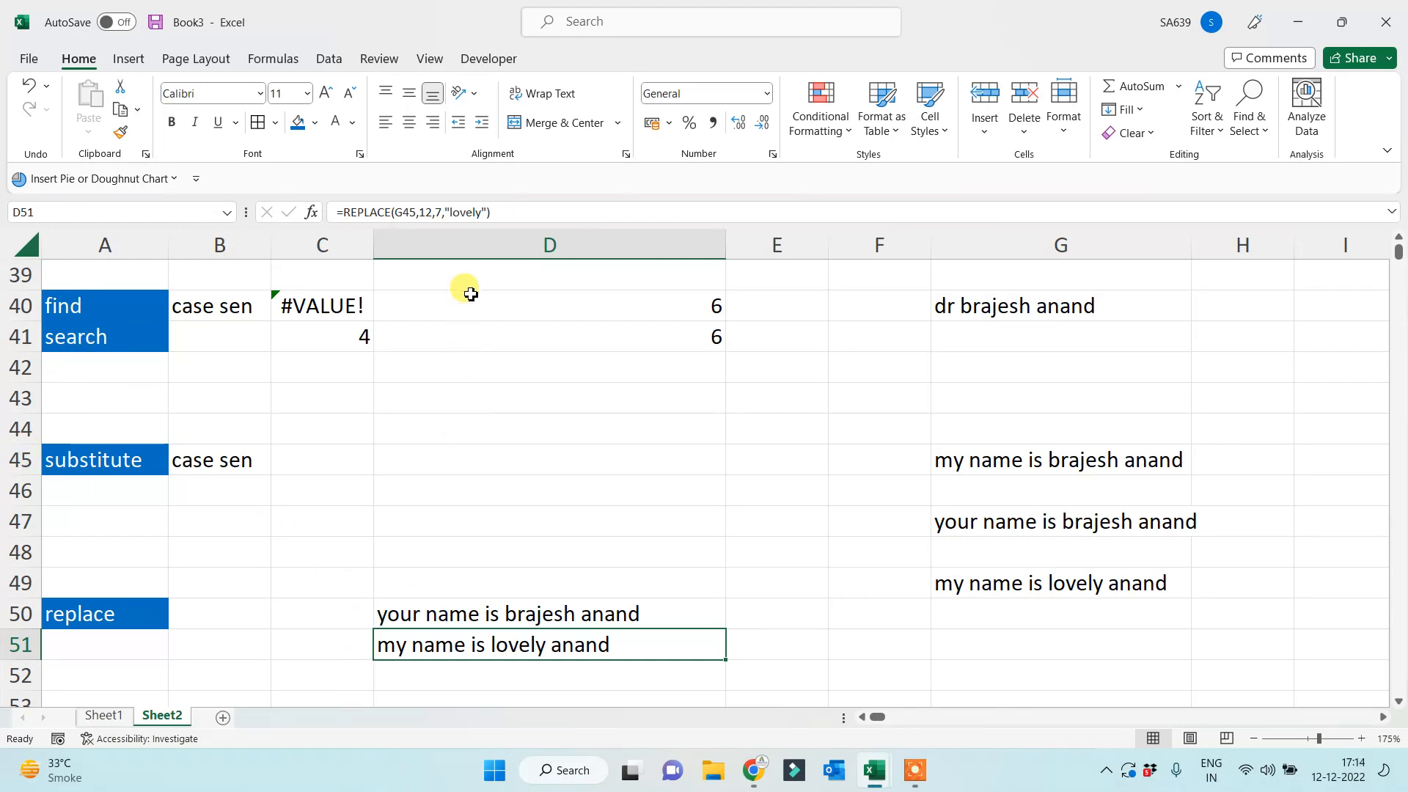
# Replace D51's fixed start of 12 with a FIND of the first name in G45.
pyautogui.click(427, 212)
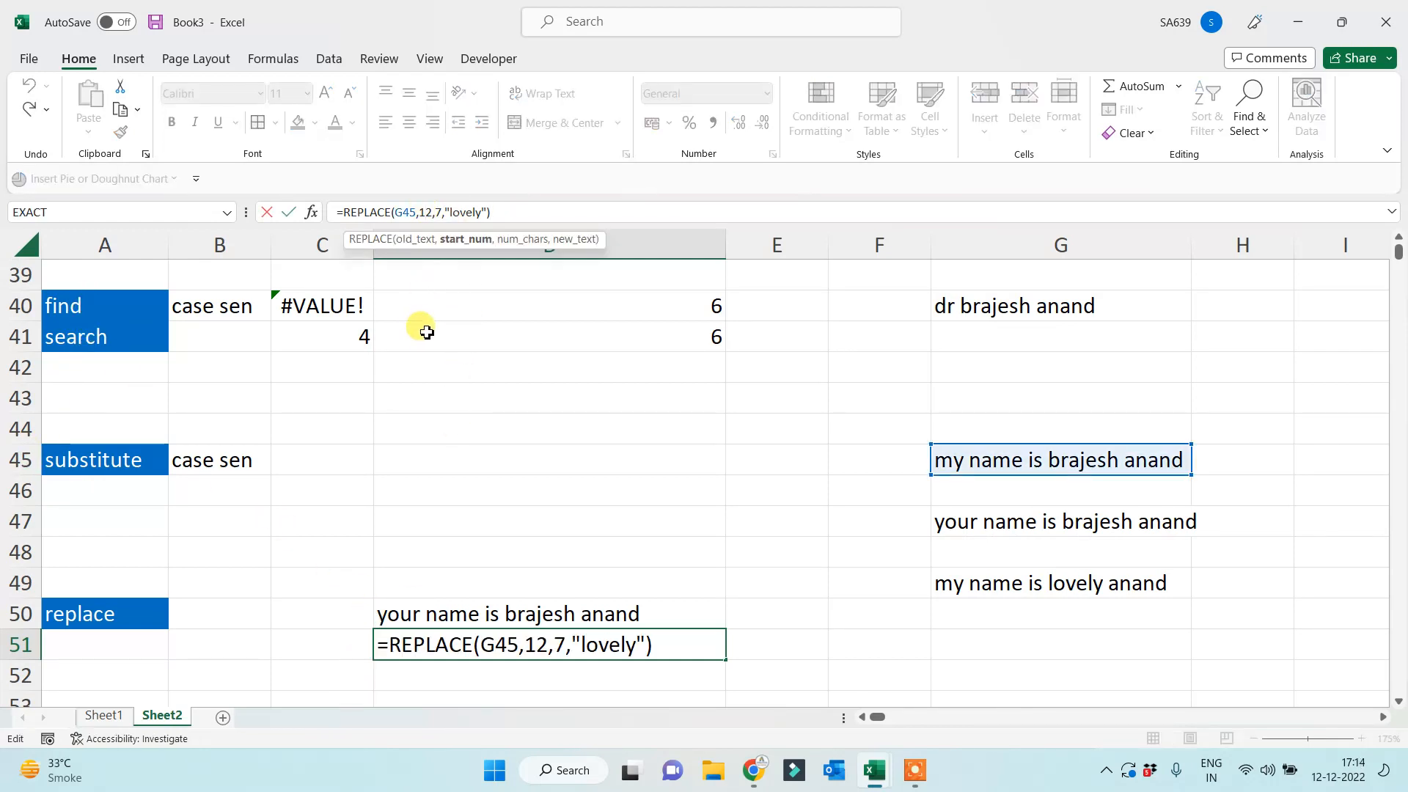
pyautogui.press('BackSpace')
pyautogui.write('=')
pyautogui.press('BackSpace')
pyautogui.press('BackSpace')
pyautogui.write('find("')
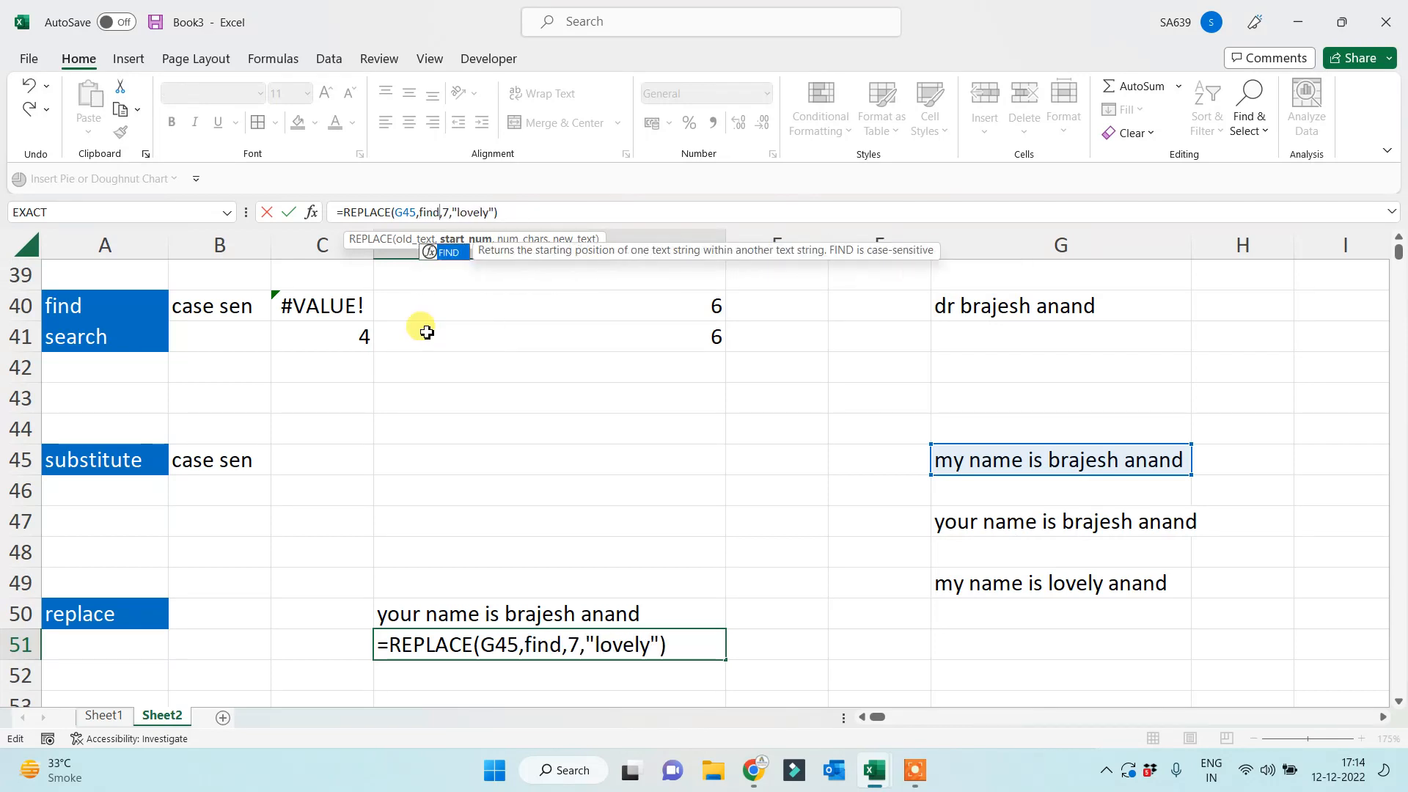
pyautogui.write('brajesh')
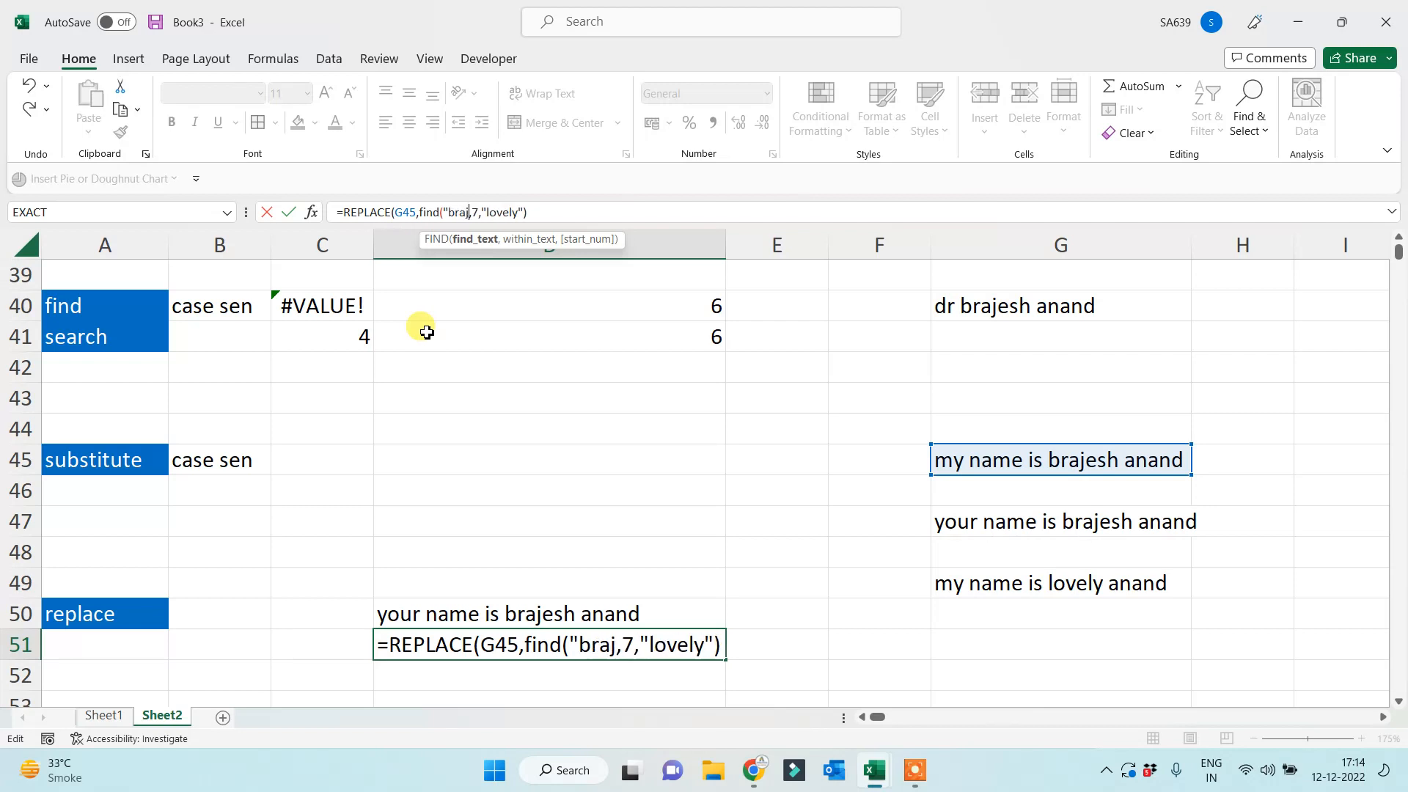
pyautogui.write('"')
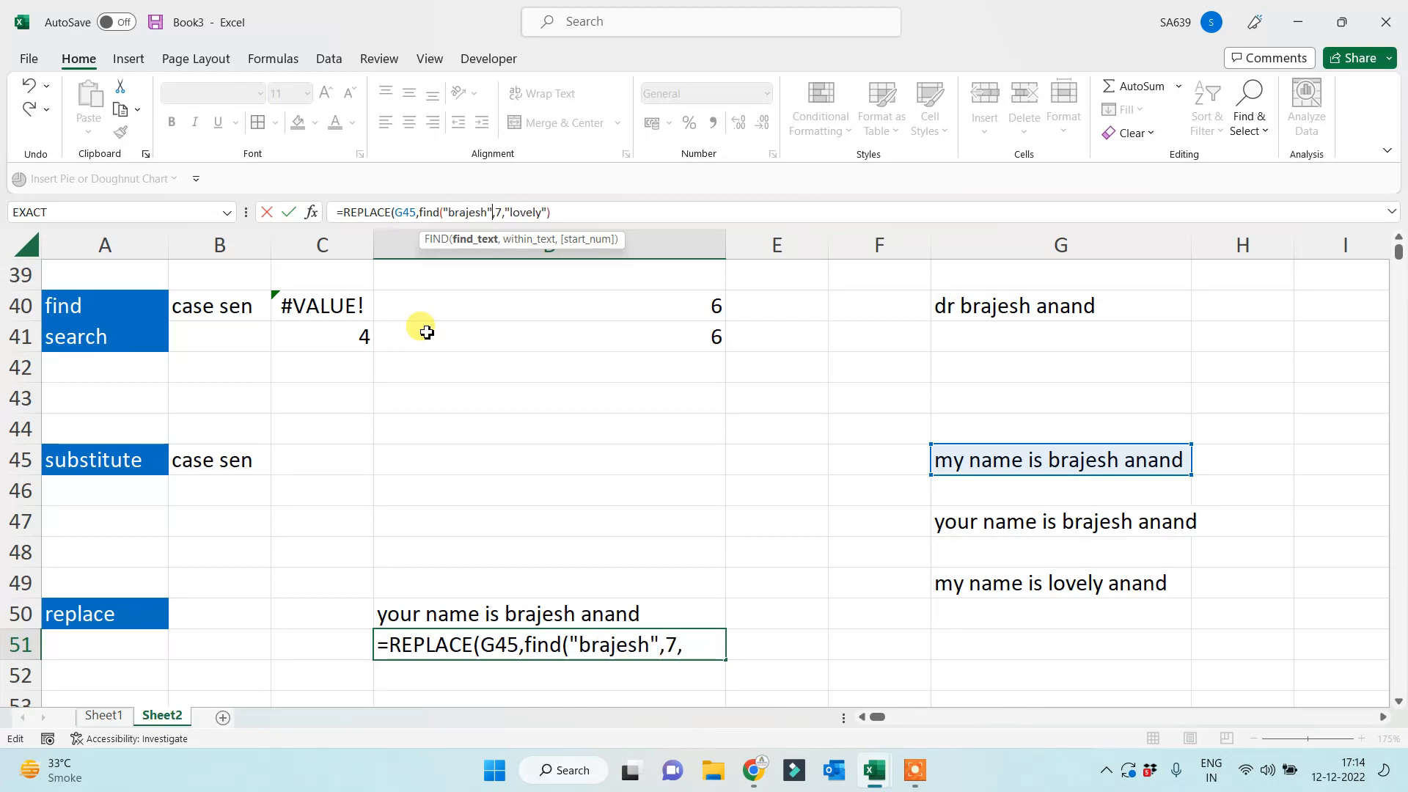
pyautogui.write(',')
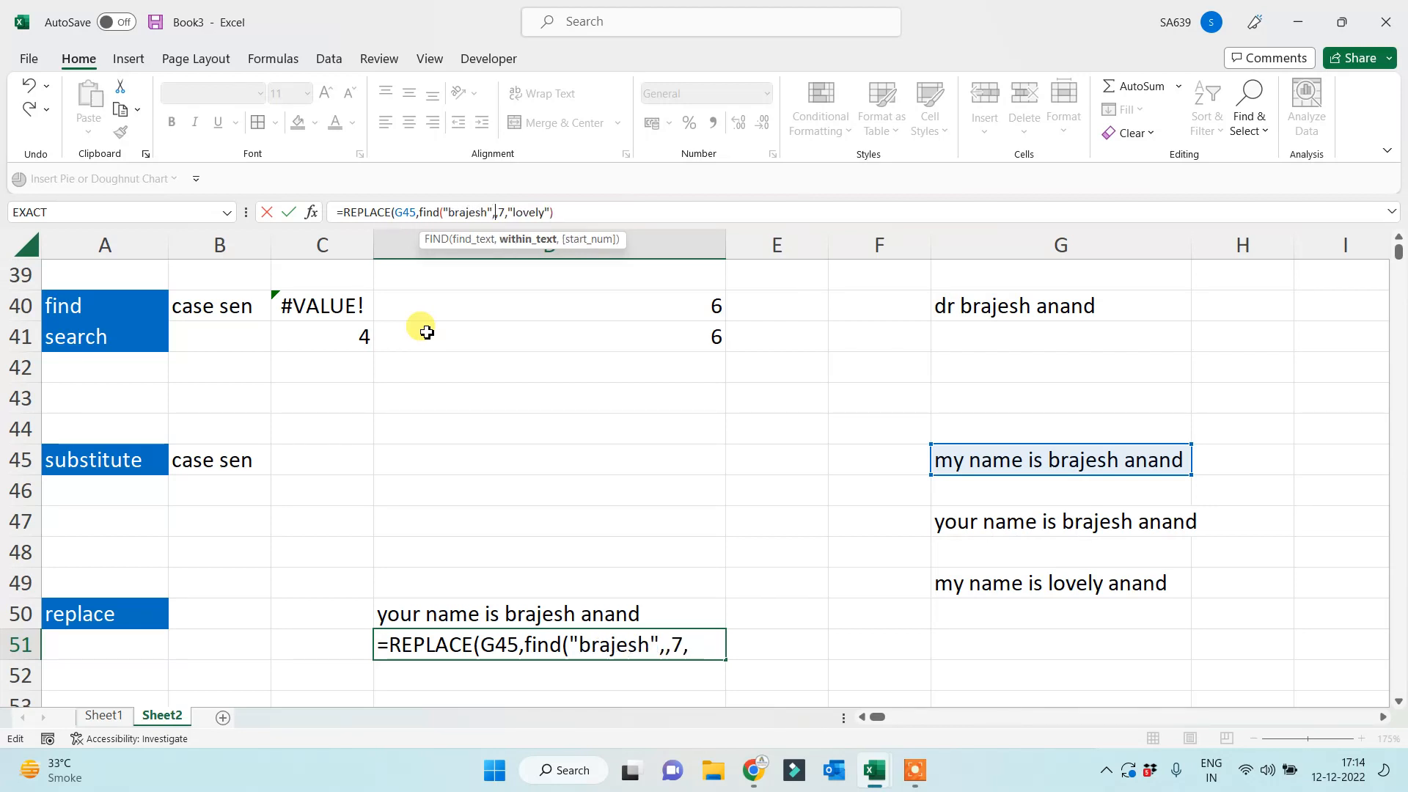
pyautogui.click(986, 456)
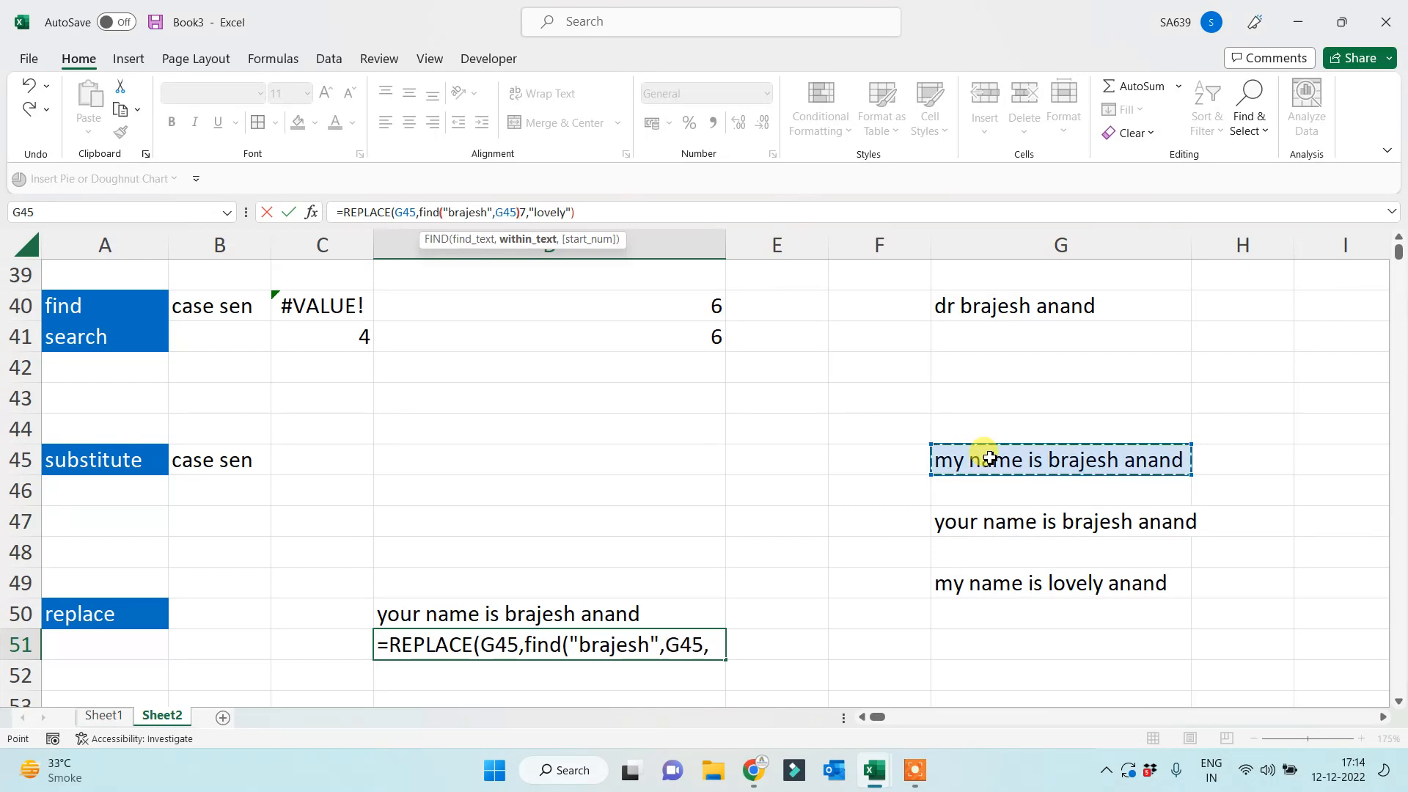
pyautogui.write(')')
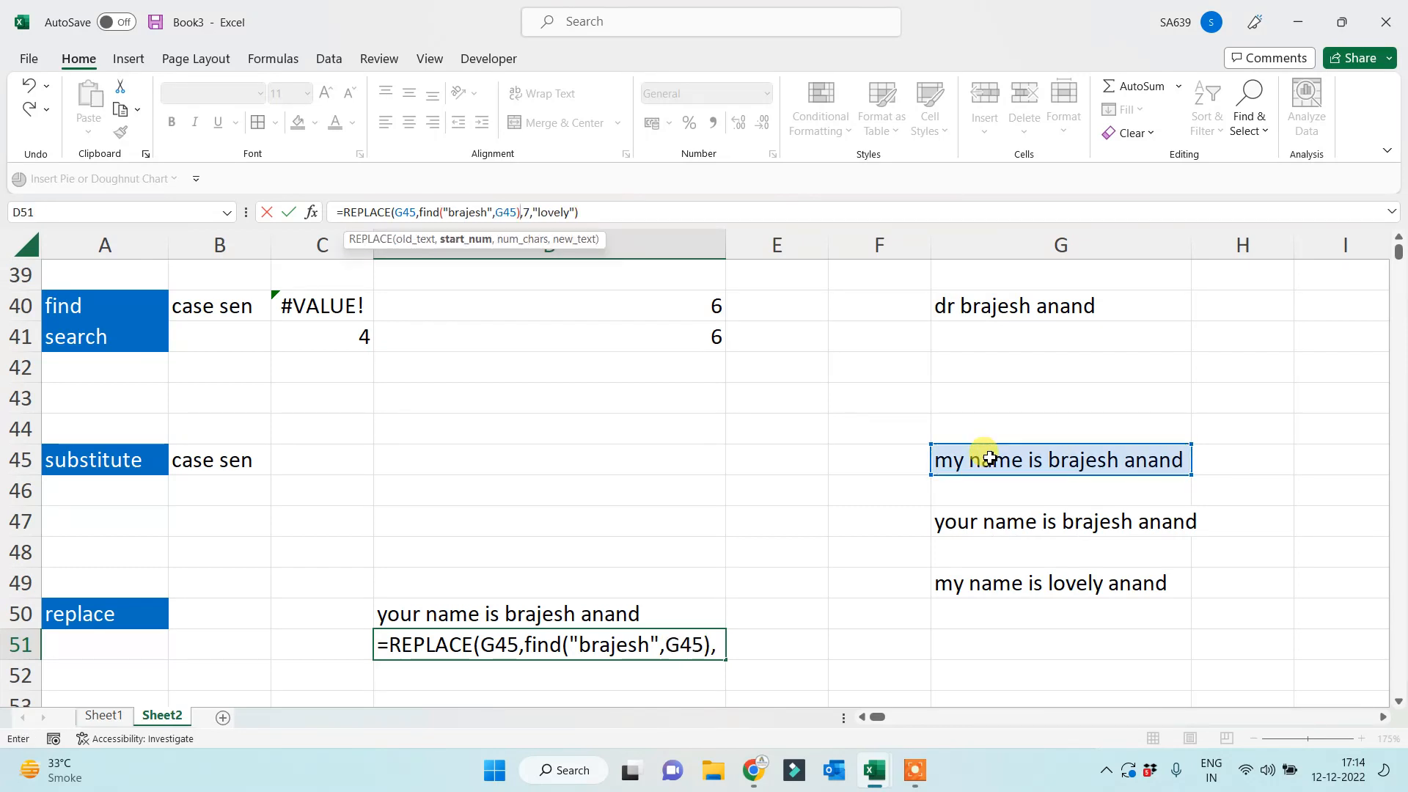
pyautogui.press('Return')
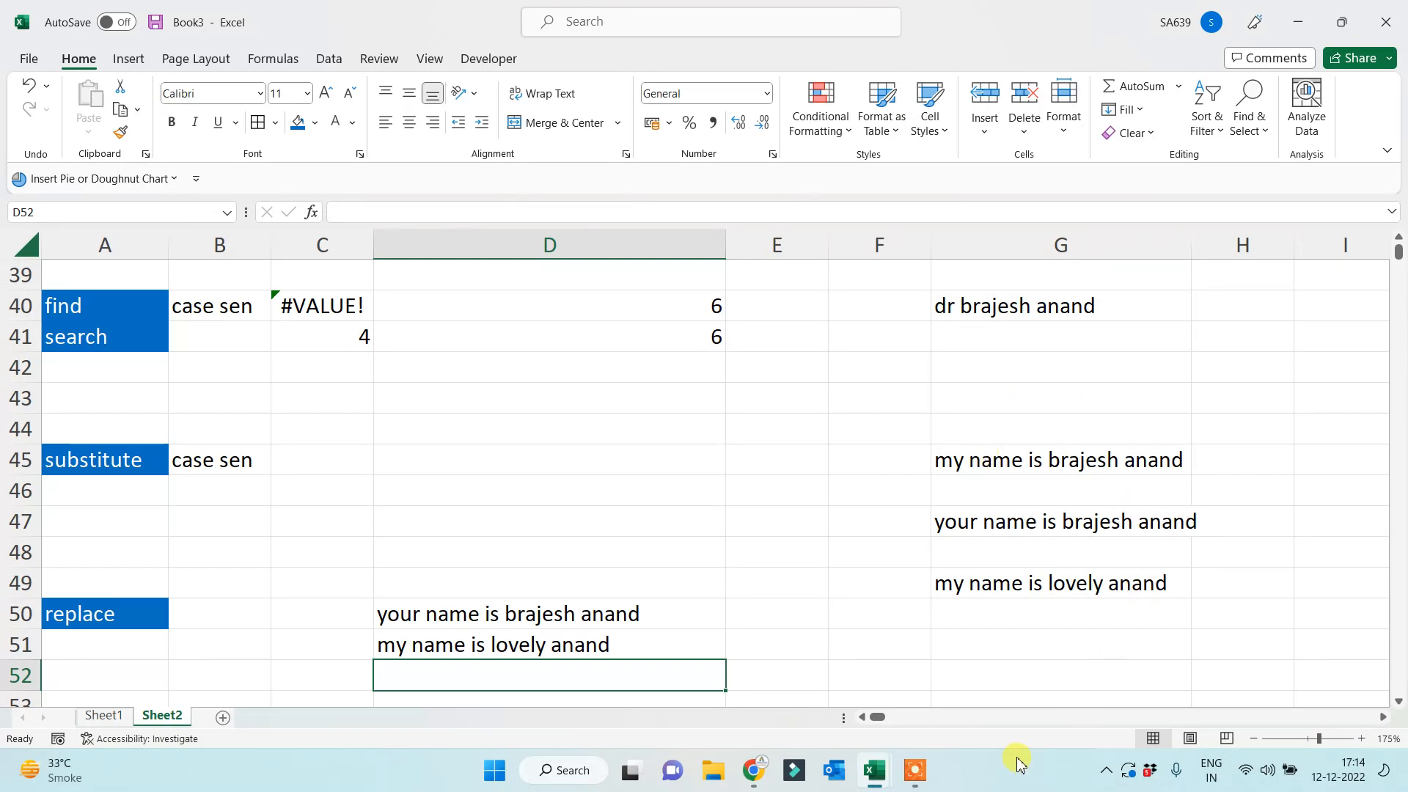
pyautogui.moveTo(918, 768)
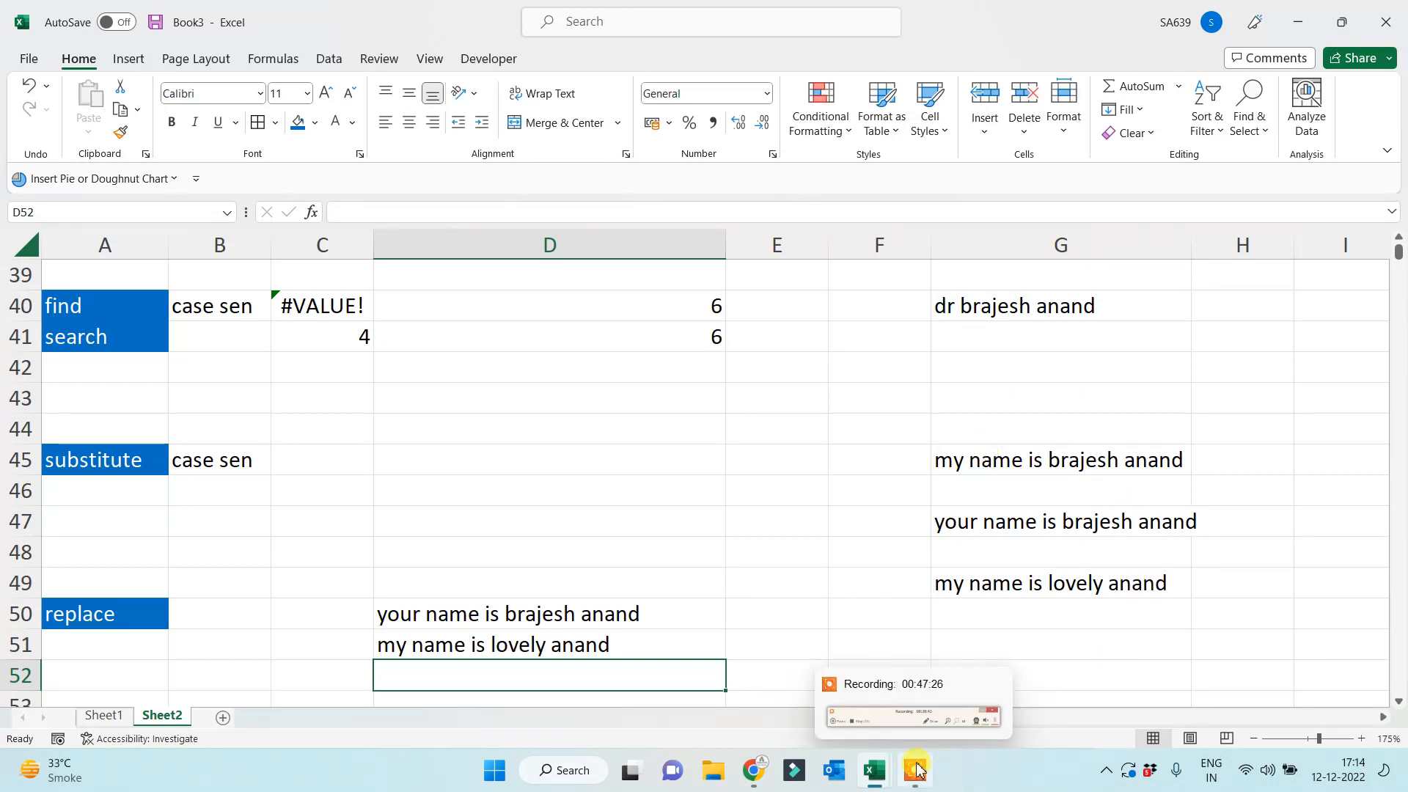
# Scroll down past the replace example and select the empty cell D56.
pyautogui.click(766, 539)
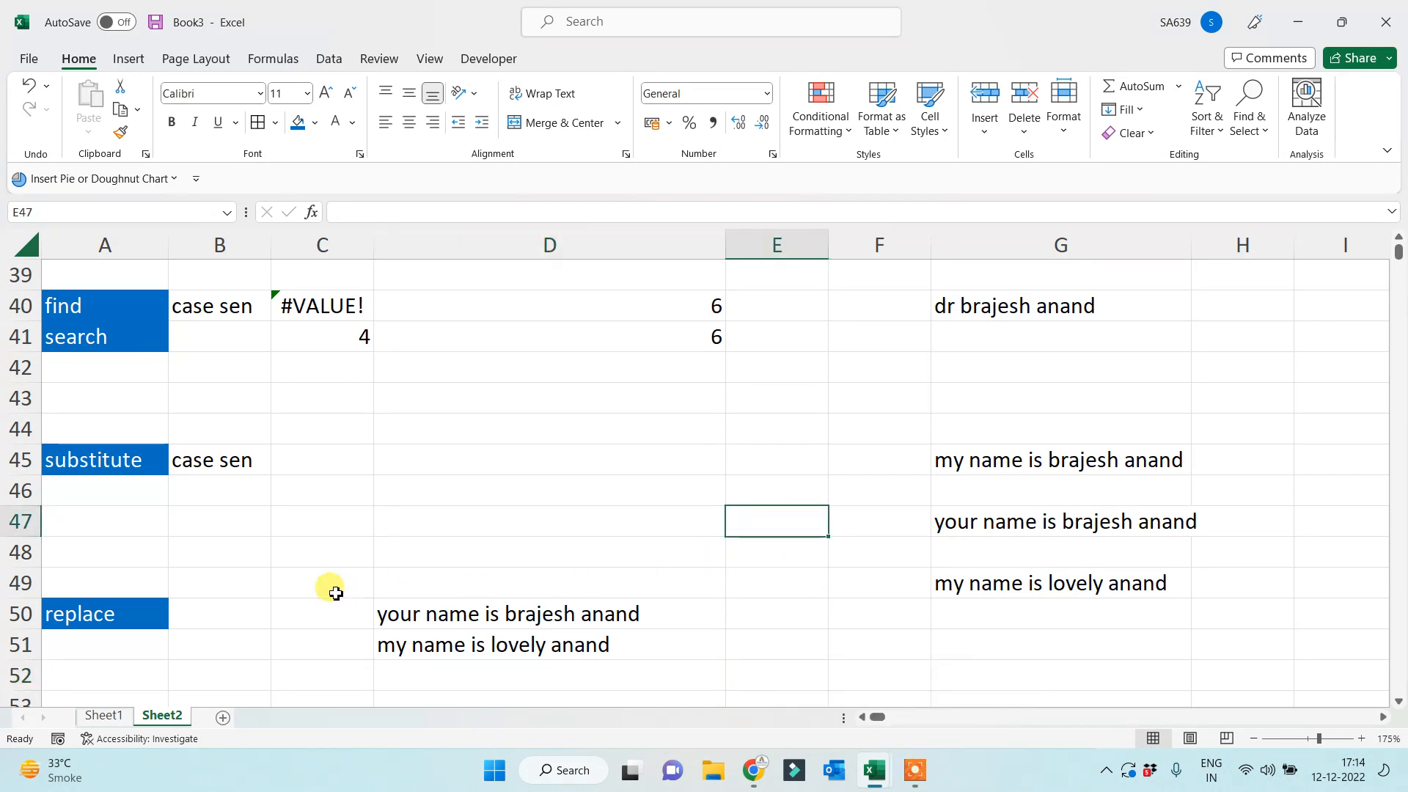
pyautogui.click(124, 618)
pyautogui.click(132, 664)
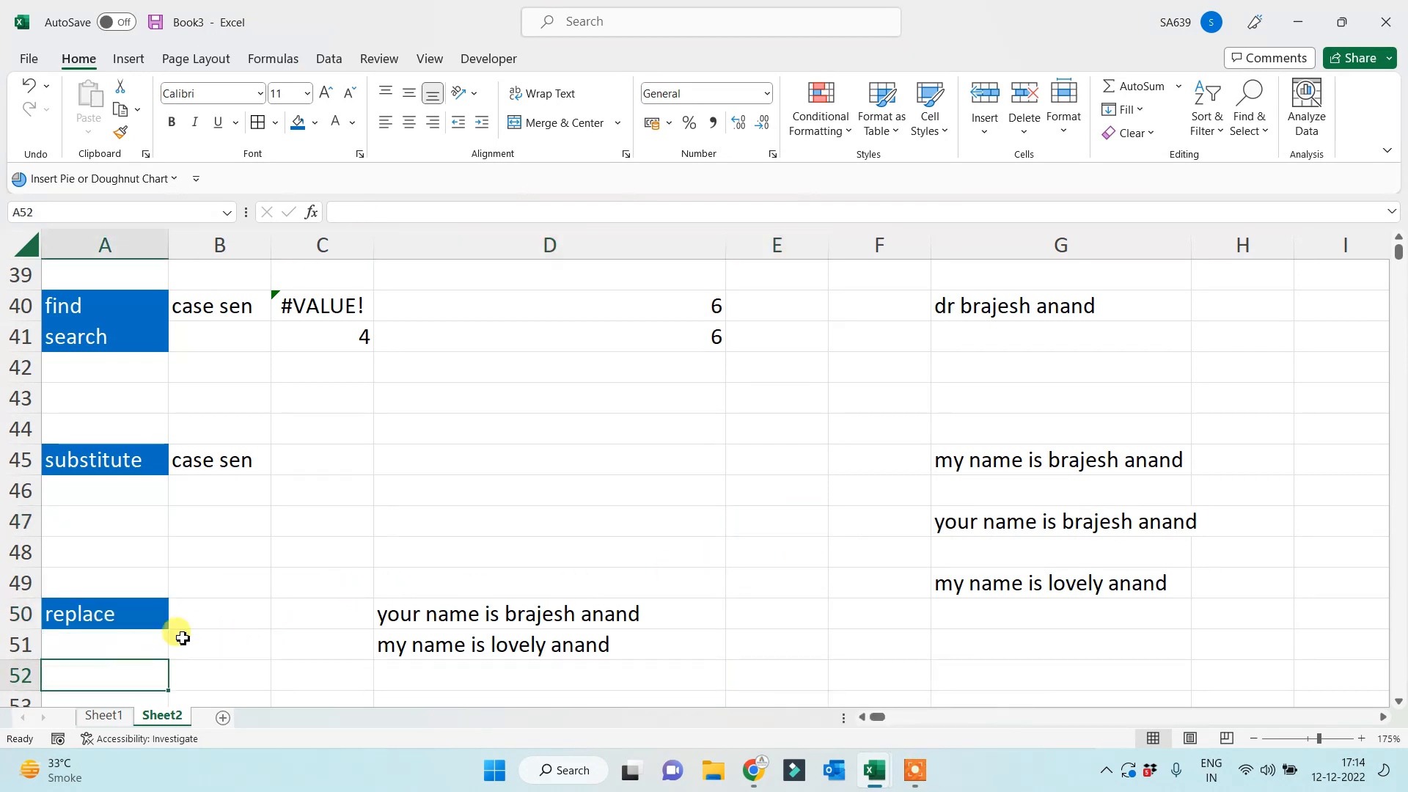
pyautogui.click(110, 246)
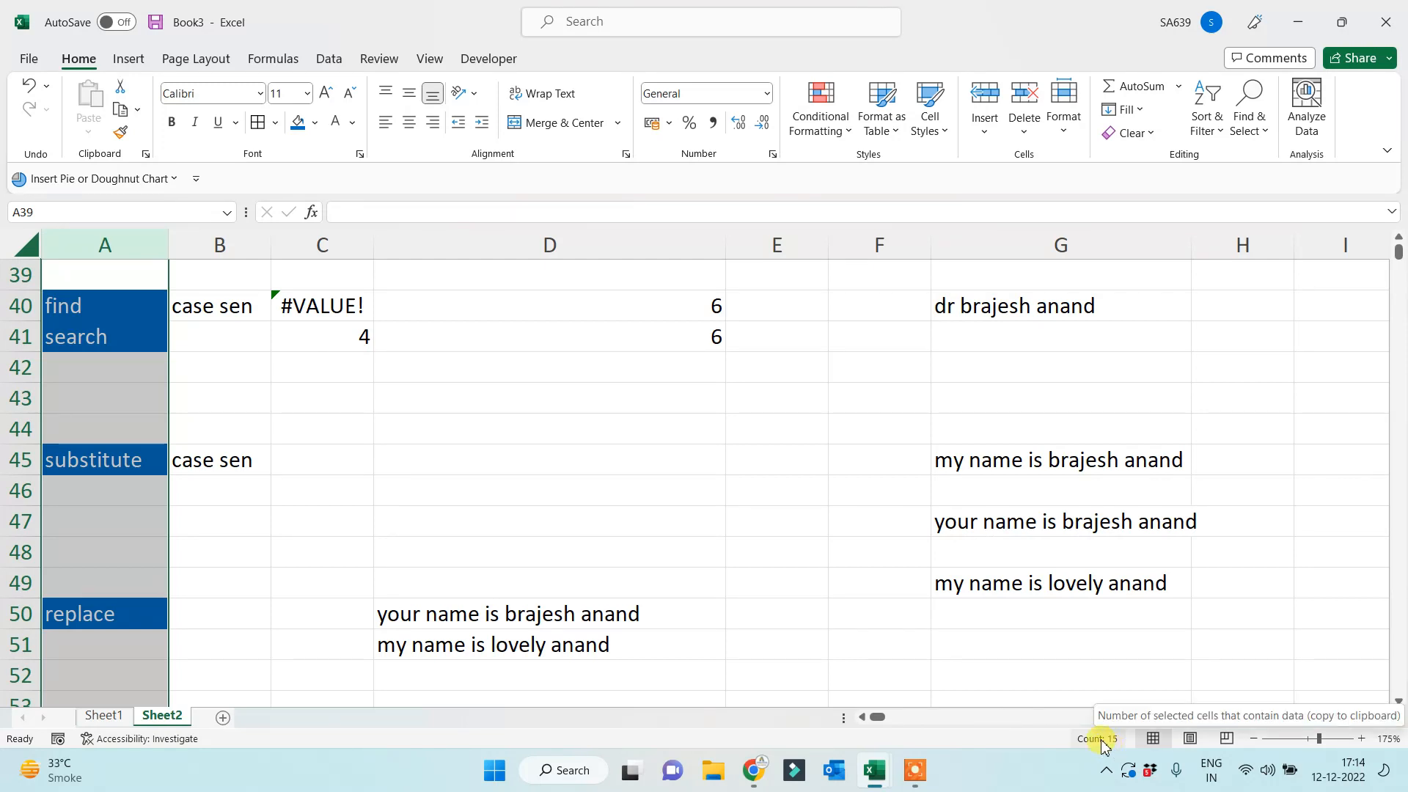
pyautogui.click(518, 492)
pyautogui.scroll(-1, 284, 517)
pyautogui.scroll(-1, 284, 517)
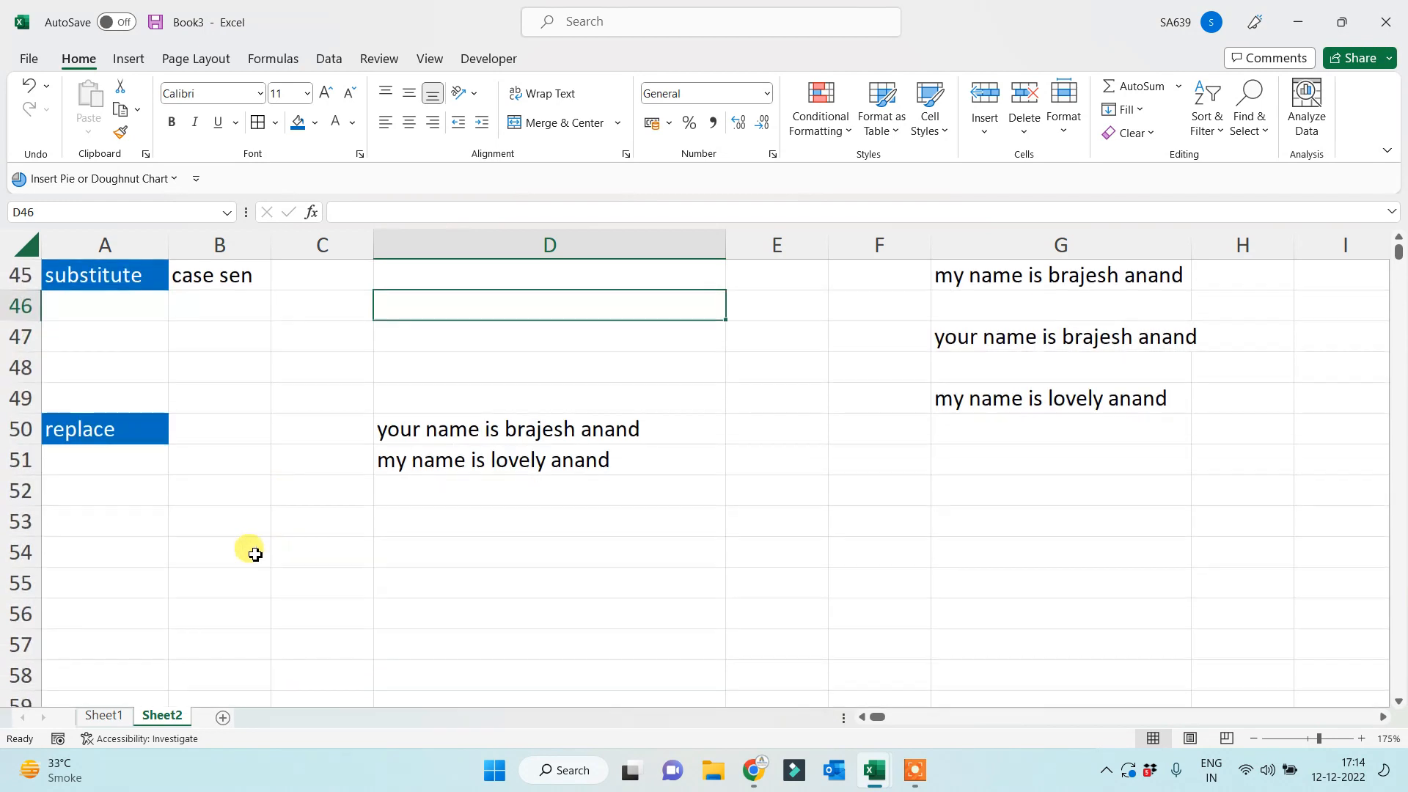
pyautogui.scroll(-1, 235, 572)
pyautogui.click(110, 525)
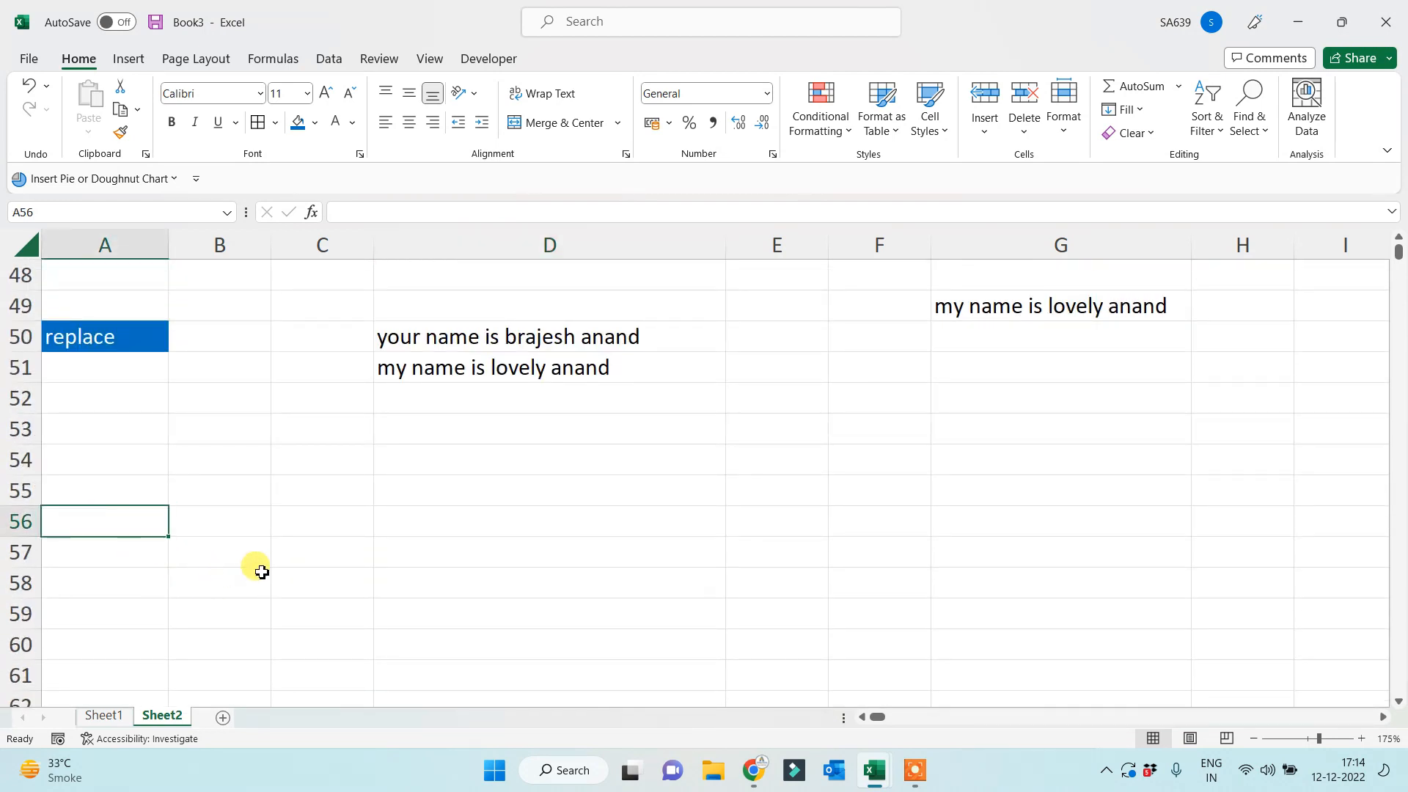
pyautogui.scroll(-1, 521, 584)
pyautogui.click(560, 424)
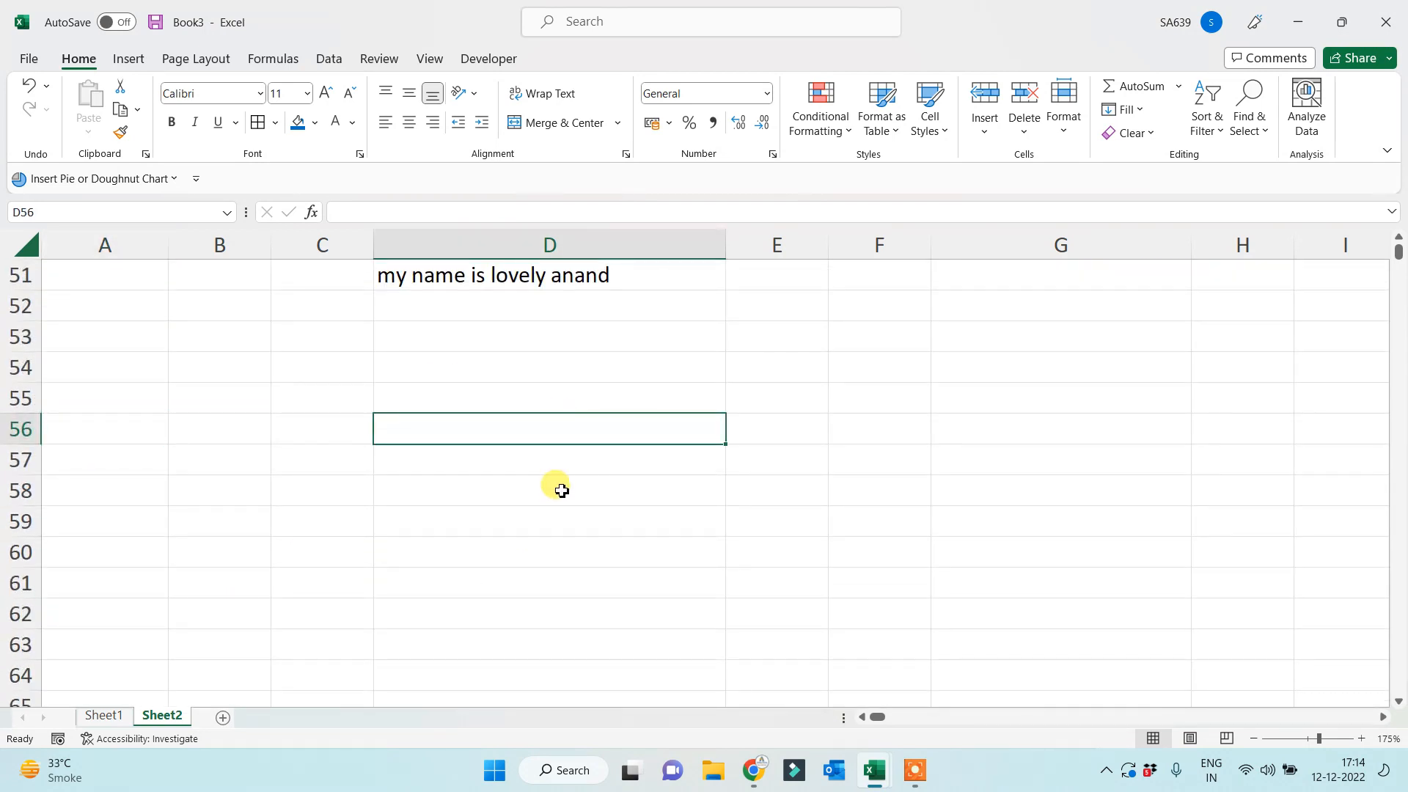
# Enter a new sample sentence in D56 and AutoFit column D to it.
pyautogui.write('my name is')
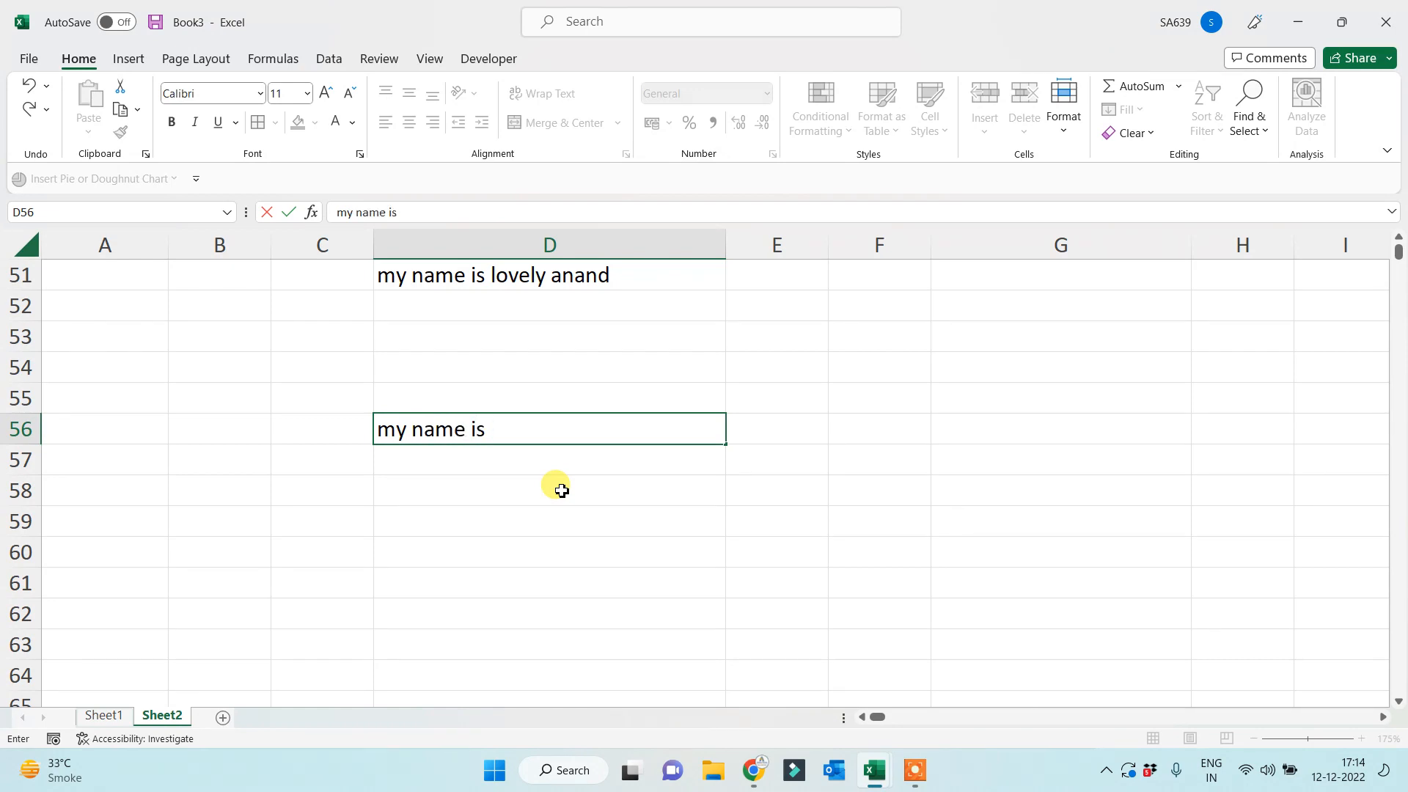
pyautogui.write('khan and ')
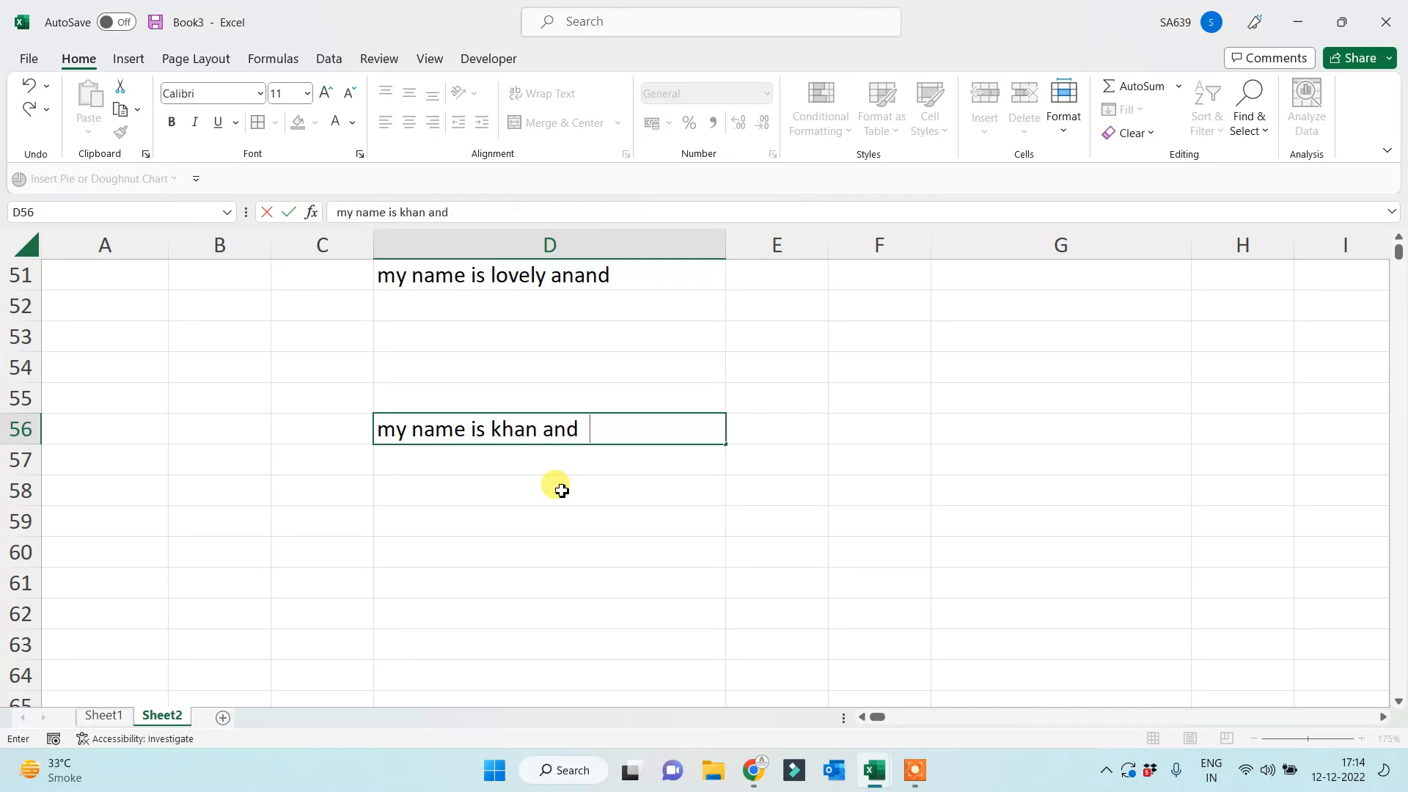
pyautogui.write('I am not ')
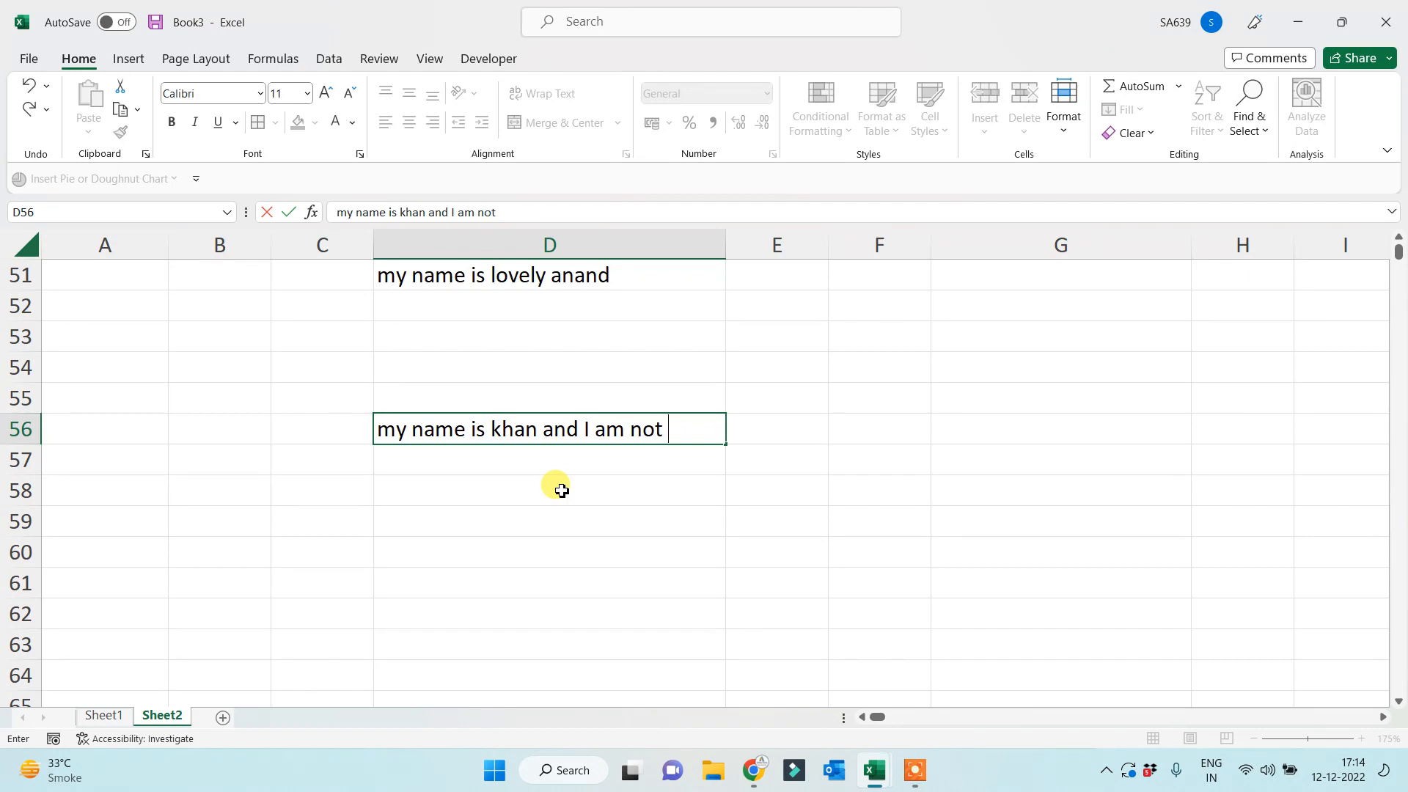
pyautogui.write('a terrorist.')
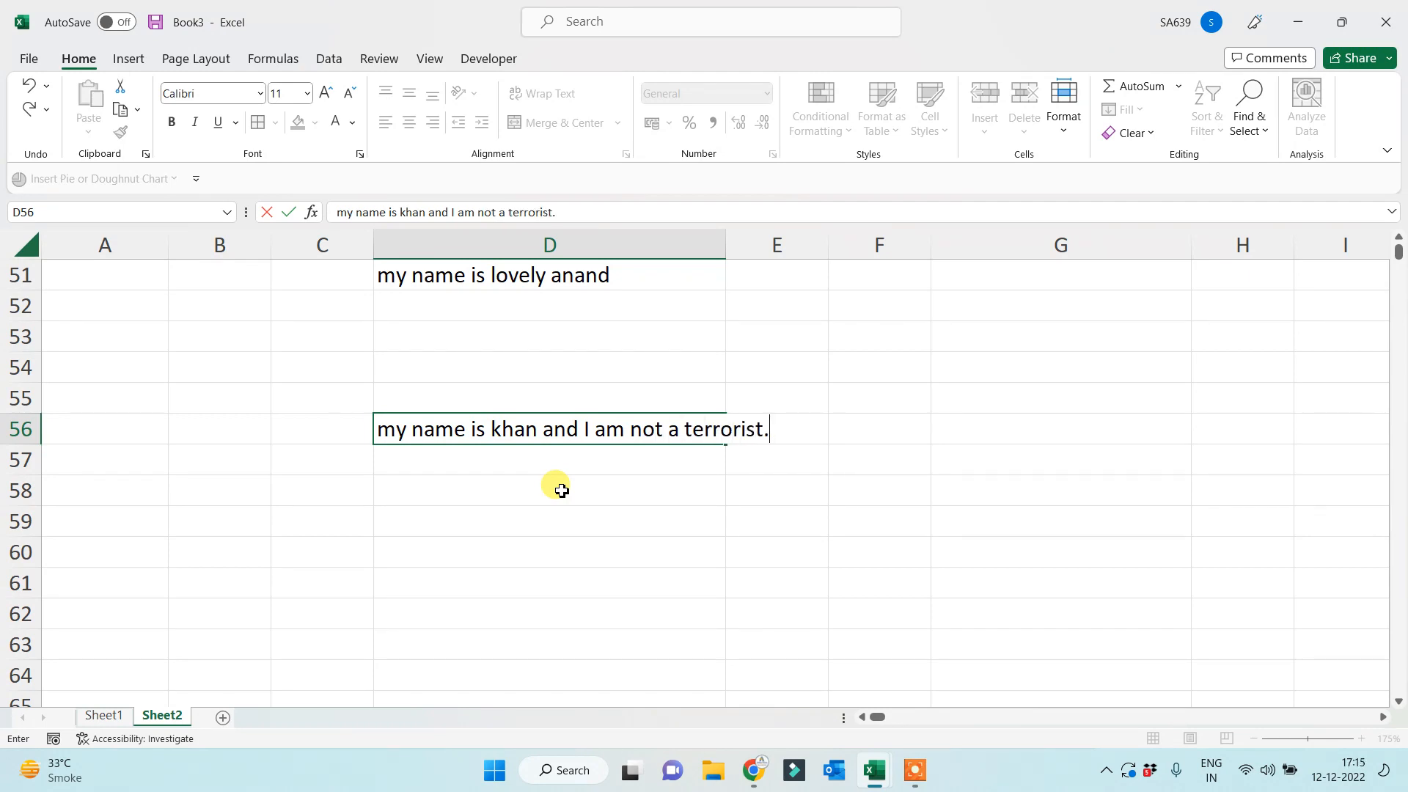
pyautogui.press('Return')
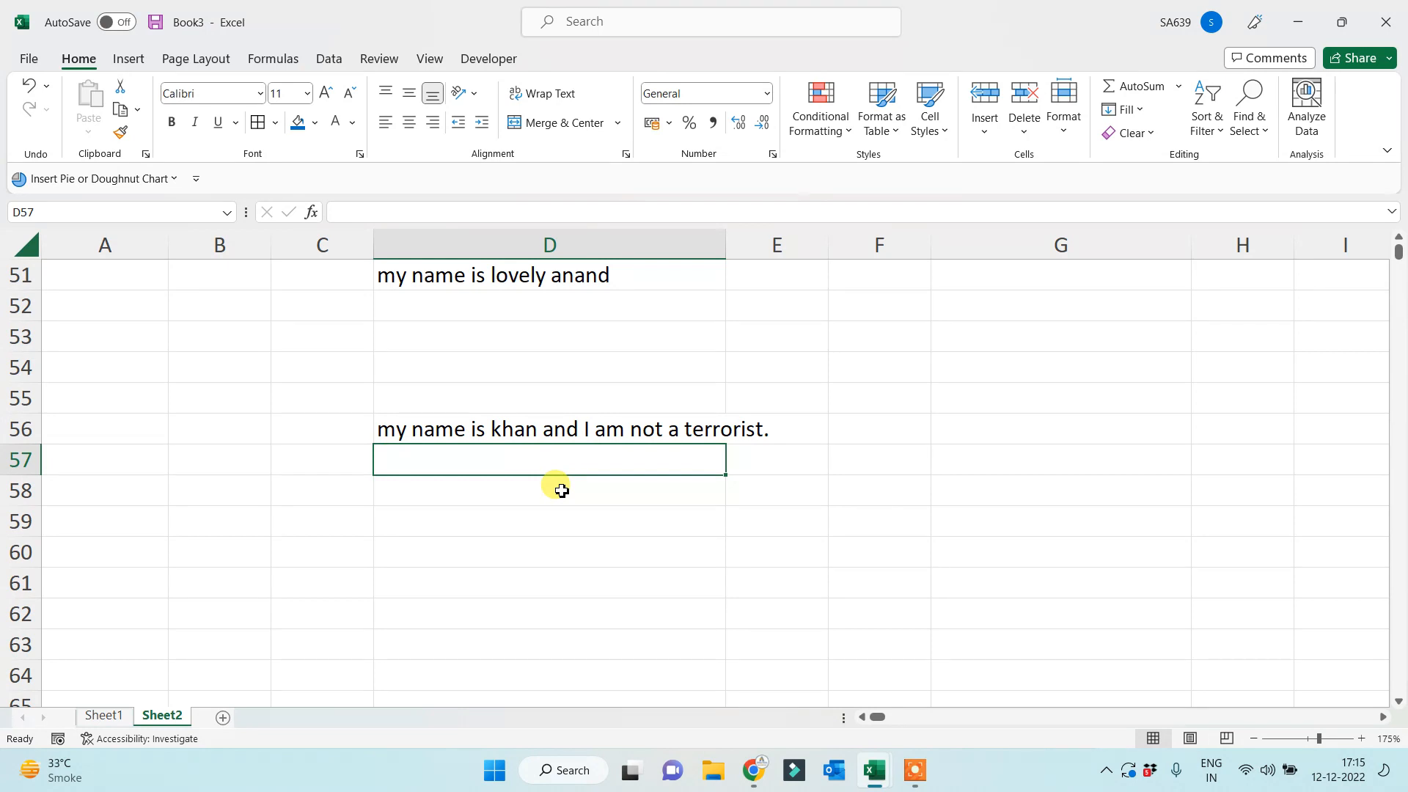
pyautogui.doubleClick(726, 242)
# Type the prompt 'find no of a?' into D59, then move down to D61.
pyautogui.click(496, 522)
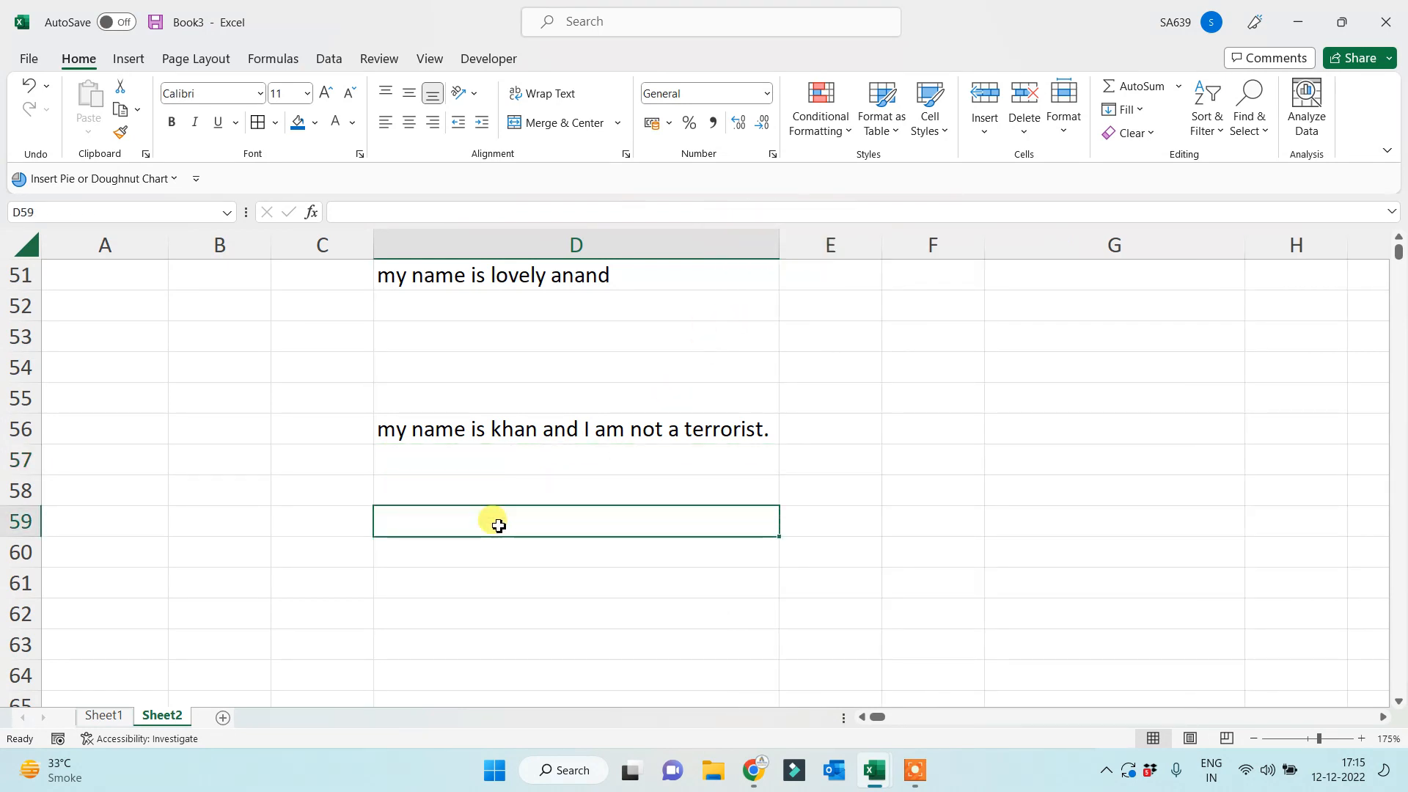
pyautogui.doubleClick(500, 526)
pyautogui.write('find no')
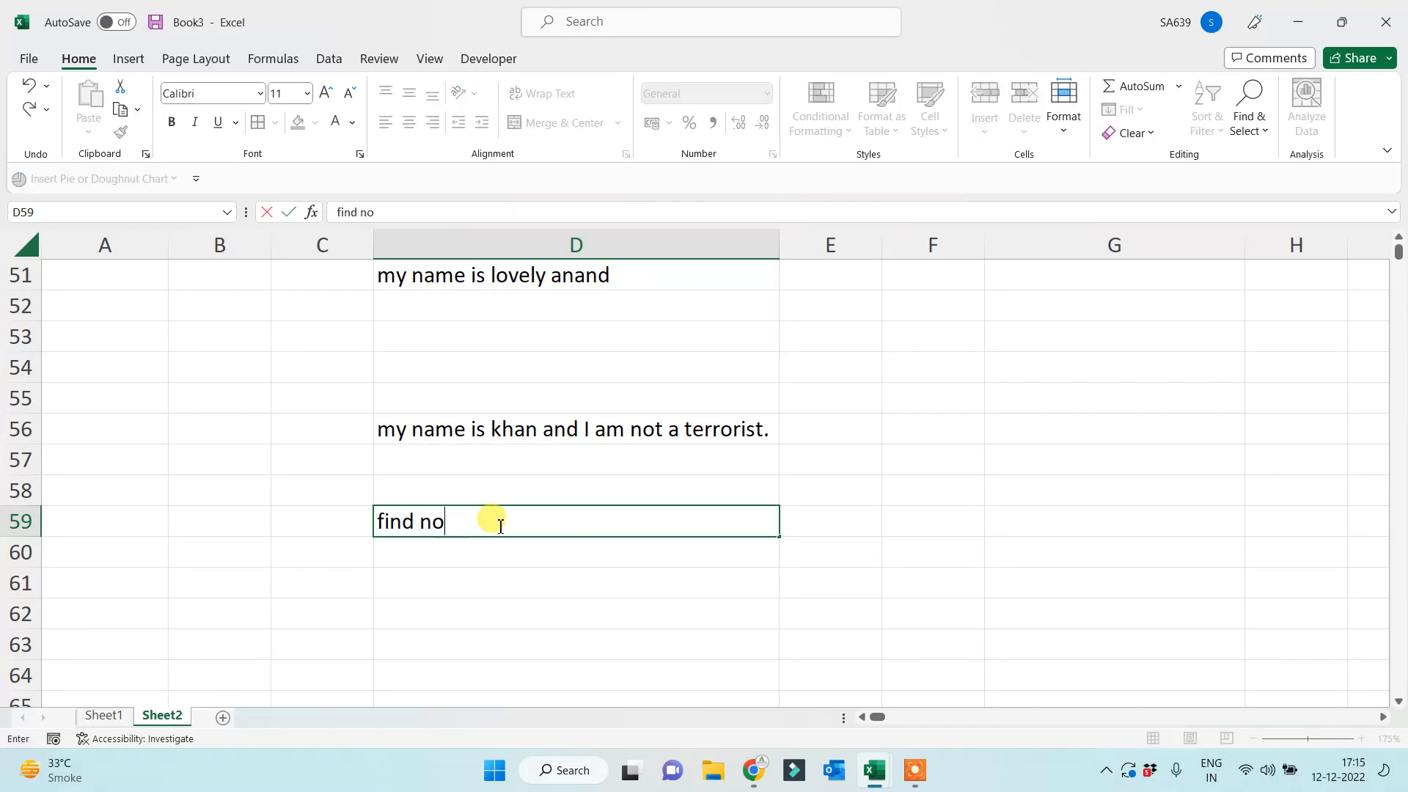
pyautogui.write(' of a?')
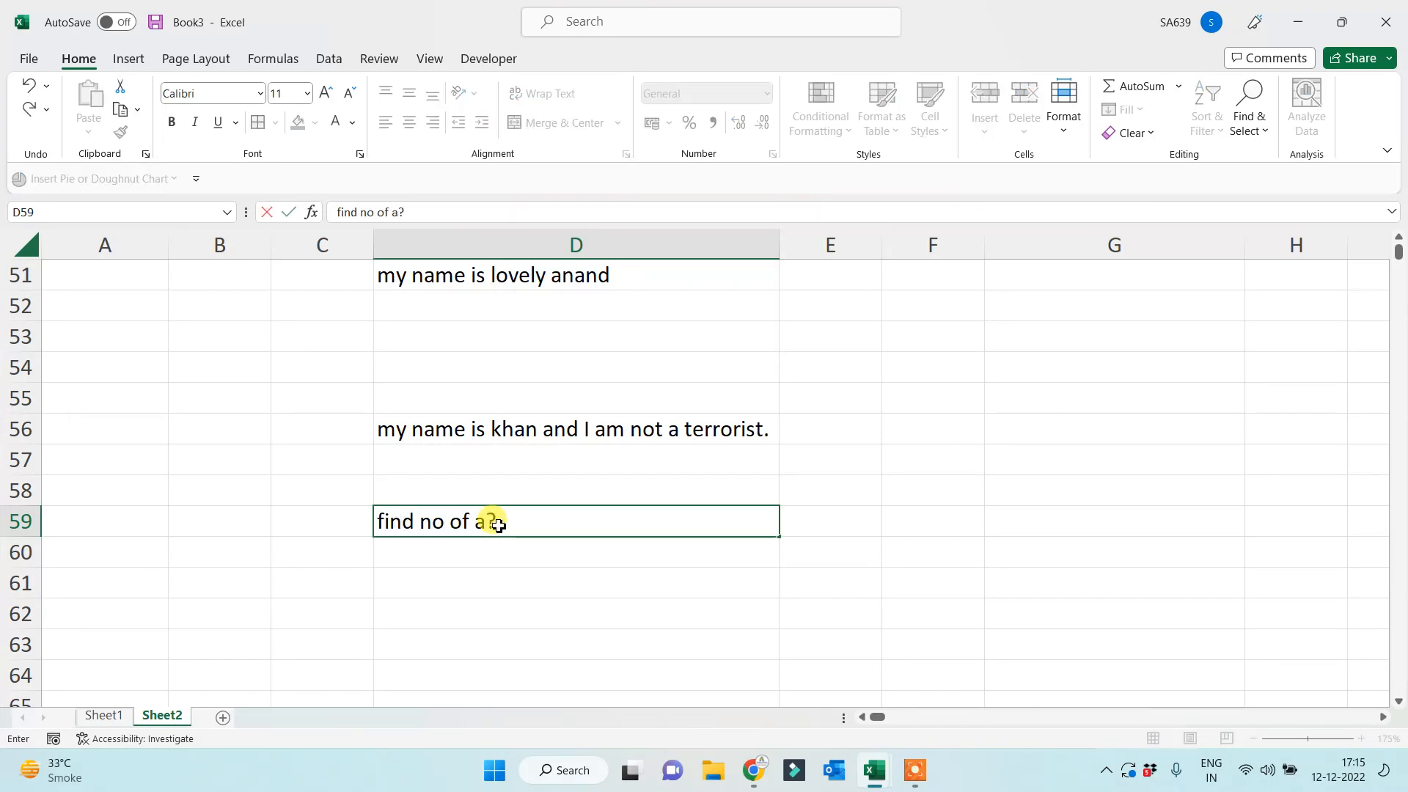
pyautogui.press('Return')
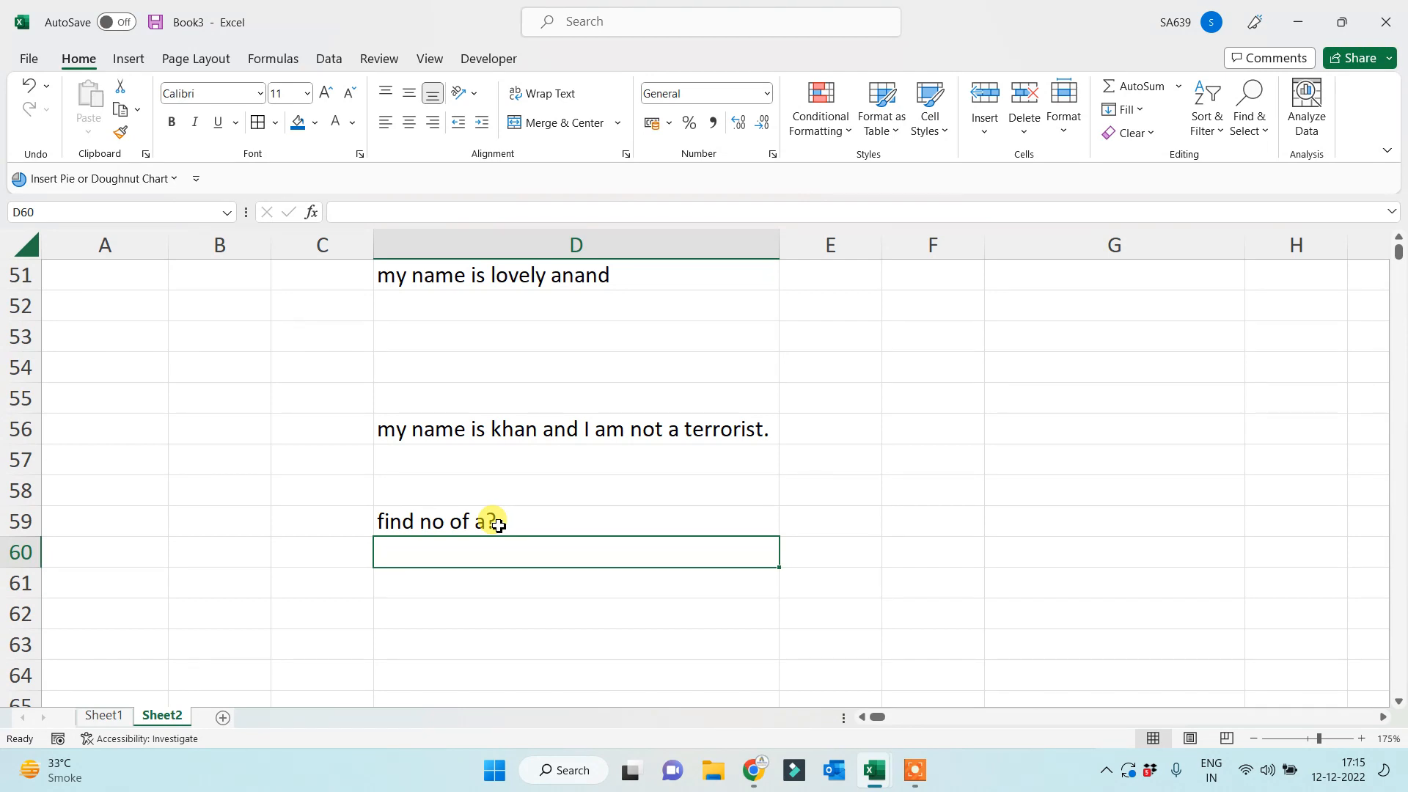
pyautogui.press('Down')
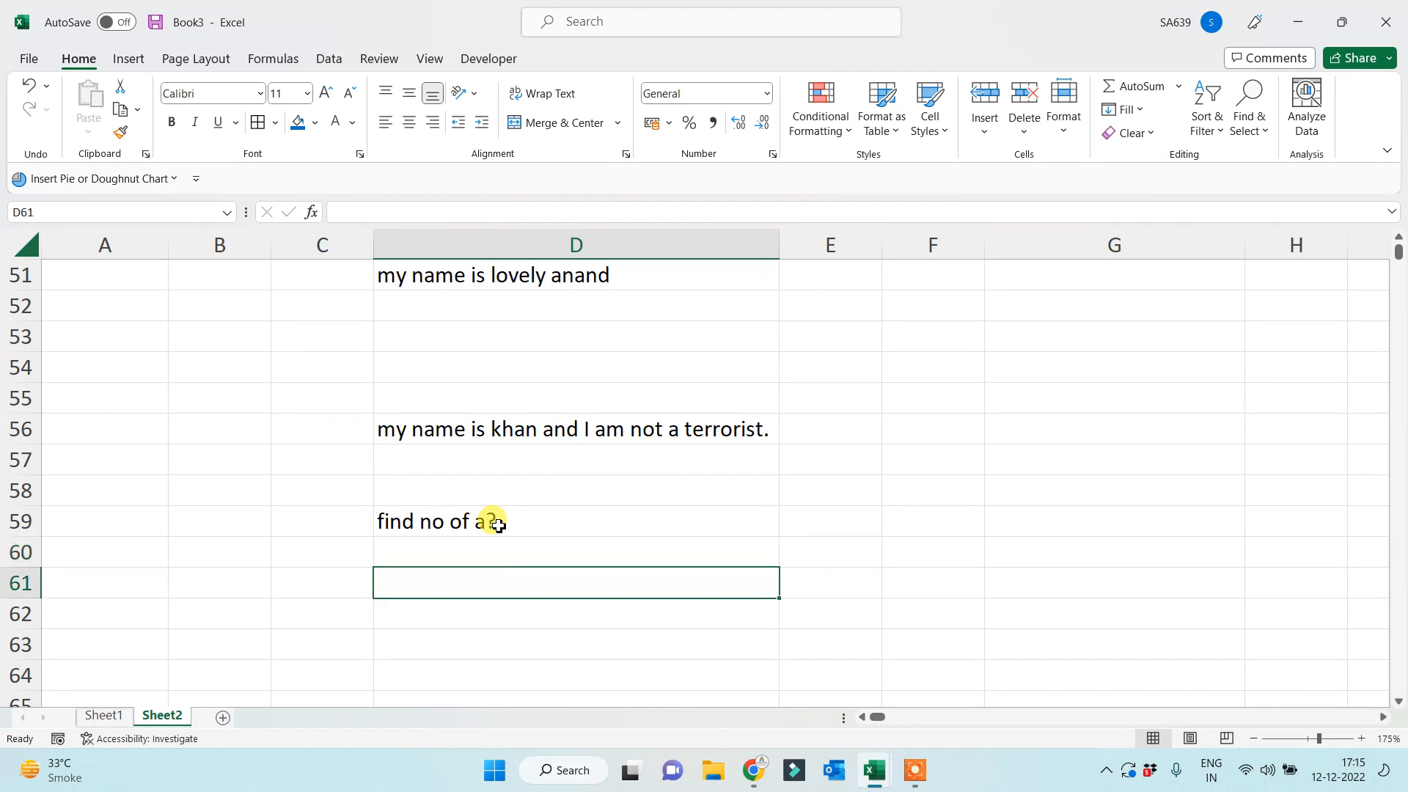
# Begin a formula in D61 with an equals sign.
pyautogui.write('=')
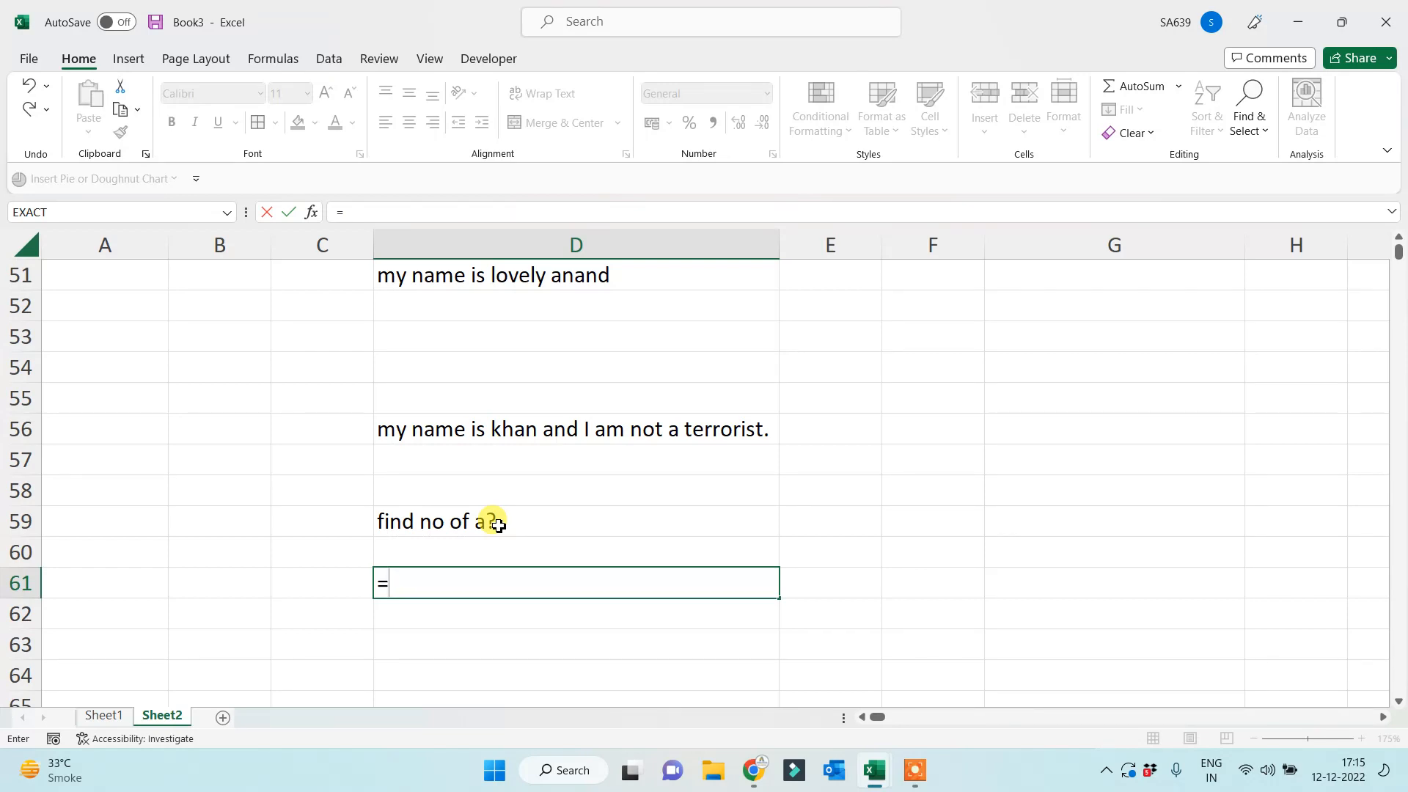
pyautogui.press('BackSpace')
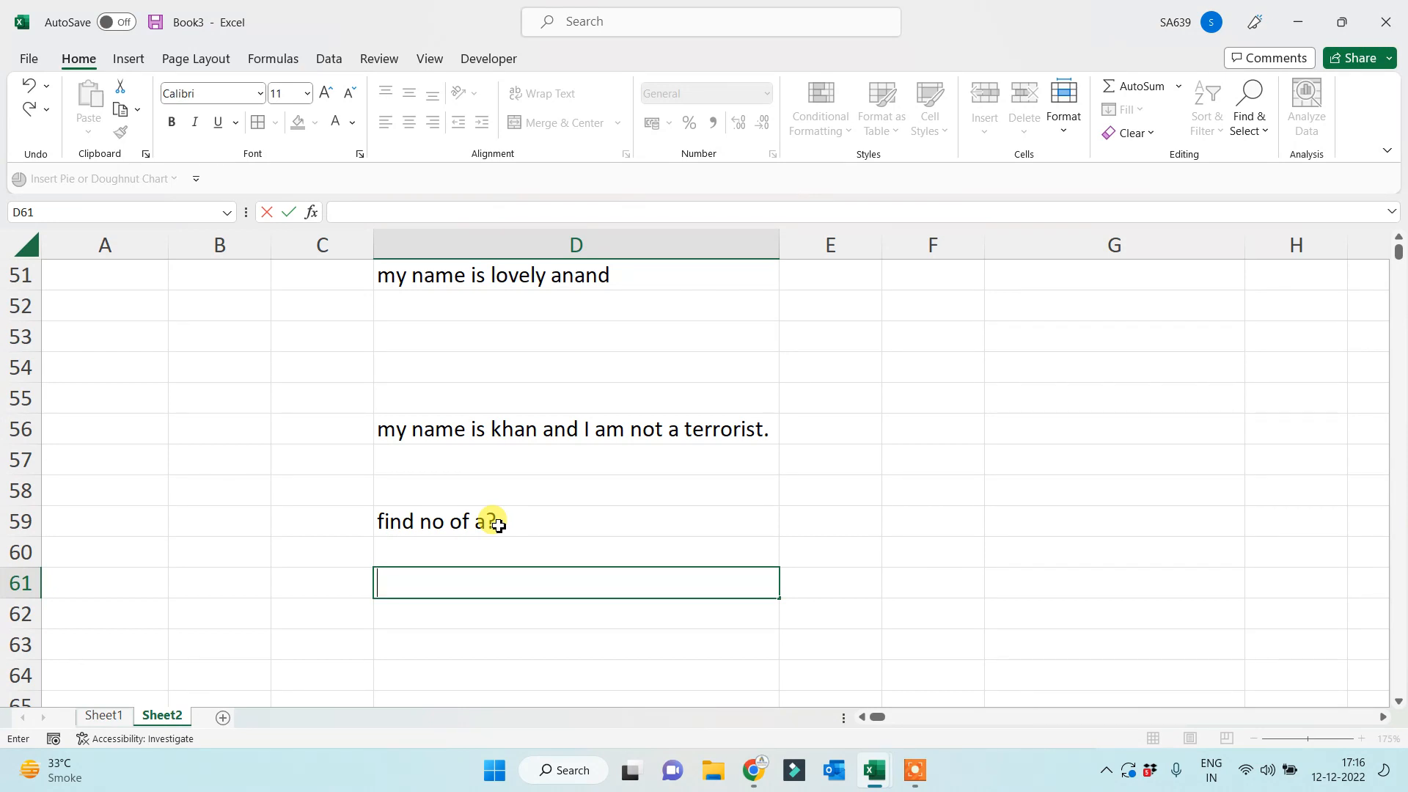
pyautogui.write('=')
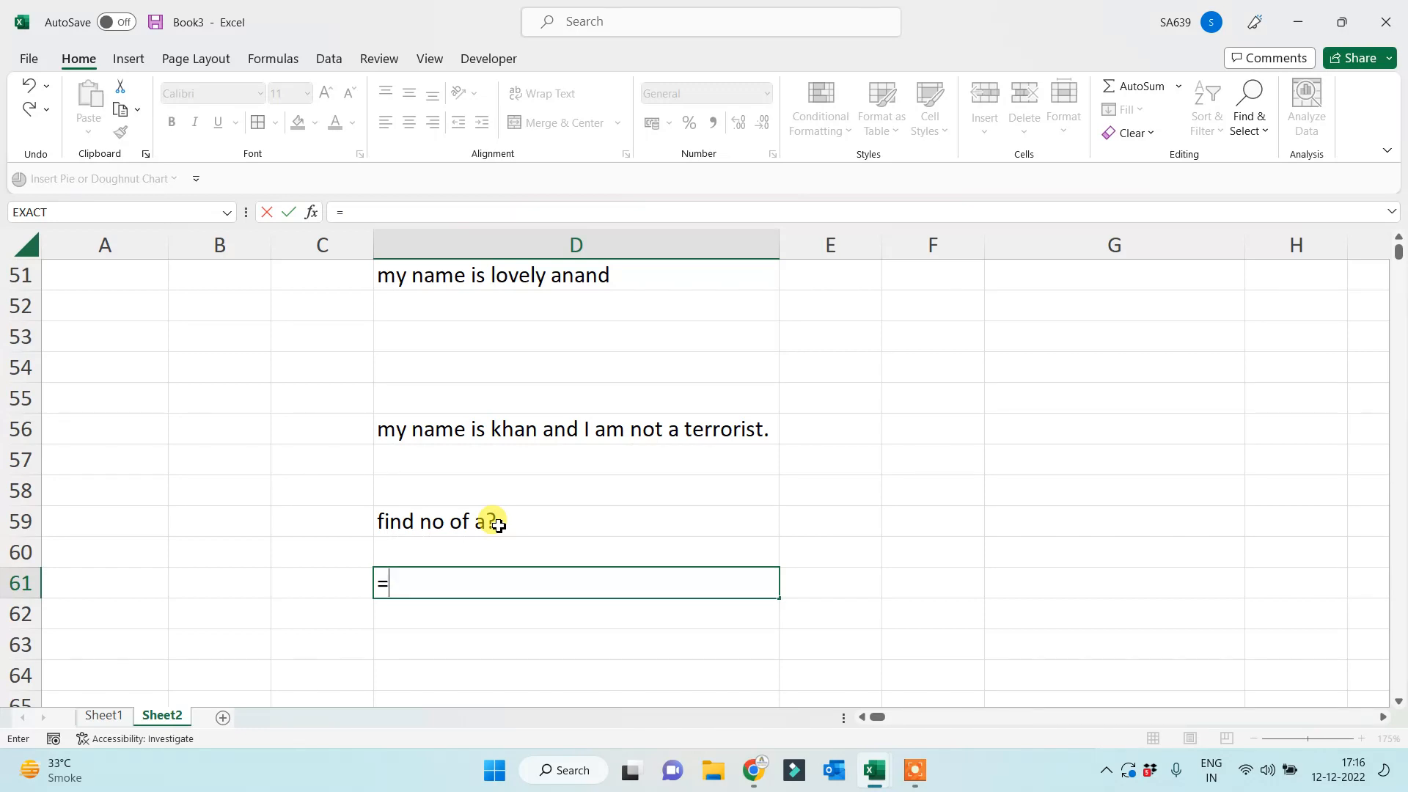
# Enter =SUBSTITUTE(D56,"a","") in D61 to strip every 'a' from the sentence.
pyautogui.write('subs')
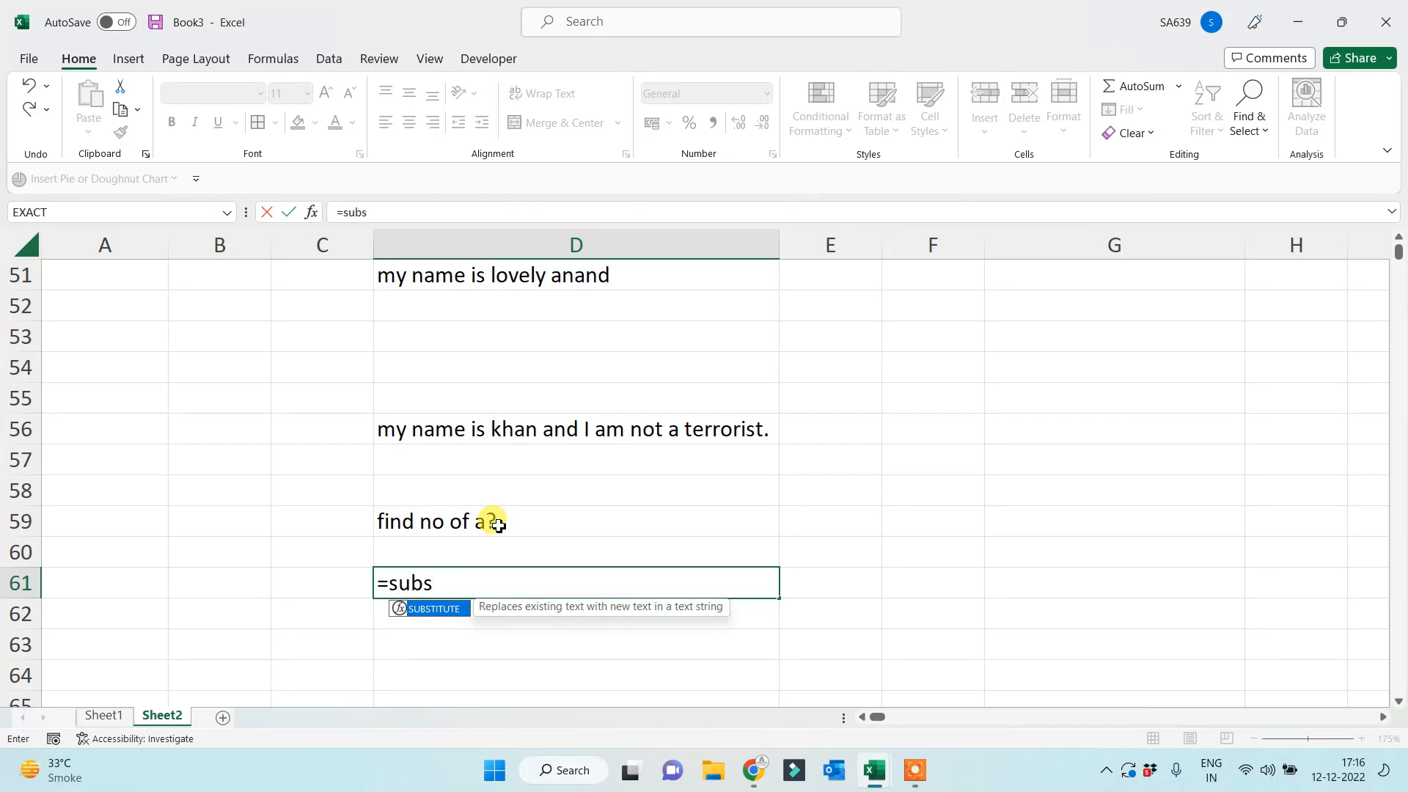
pyautogui.press('Tab')
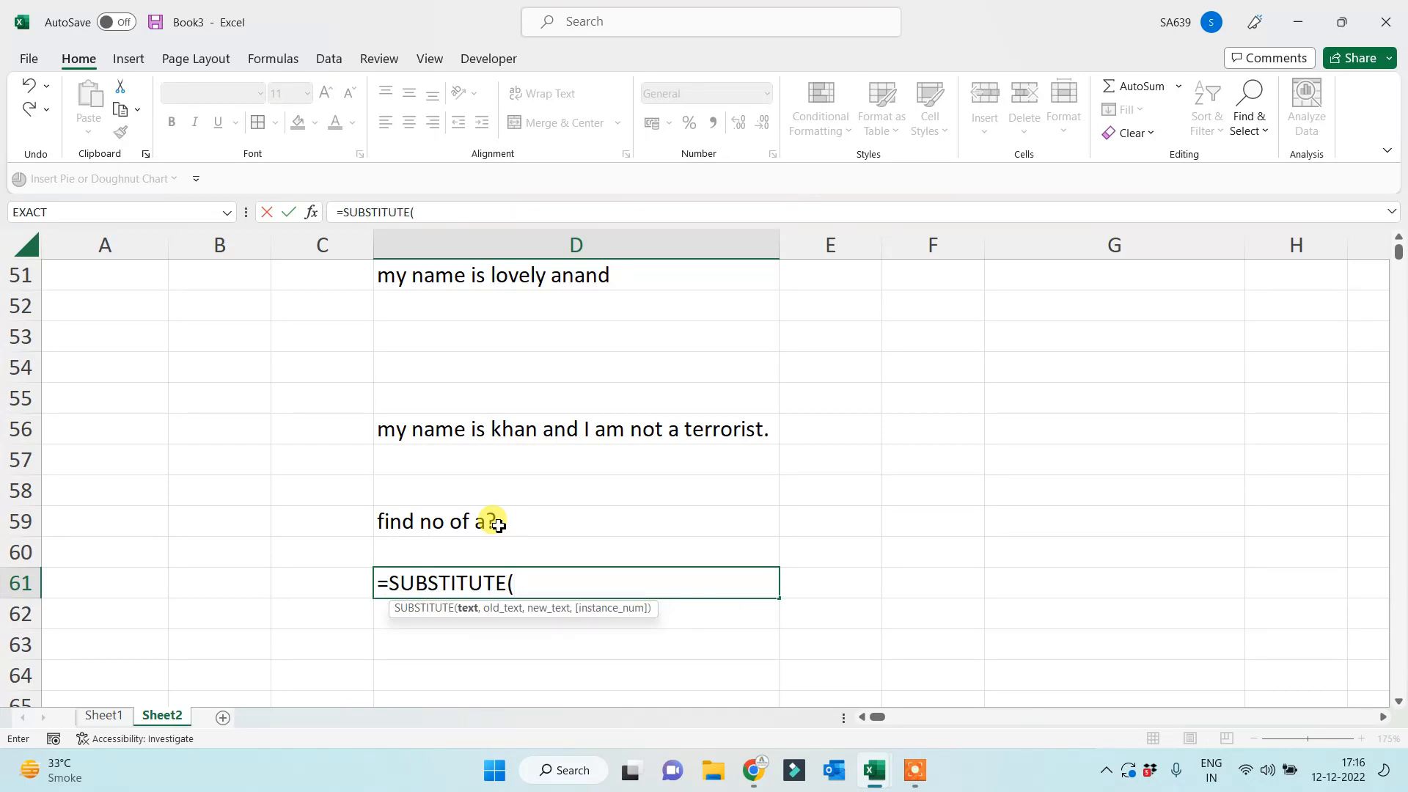
pyautogui.click(497, 429)
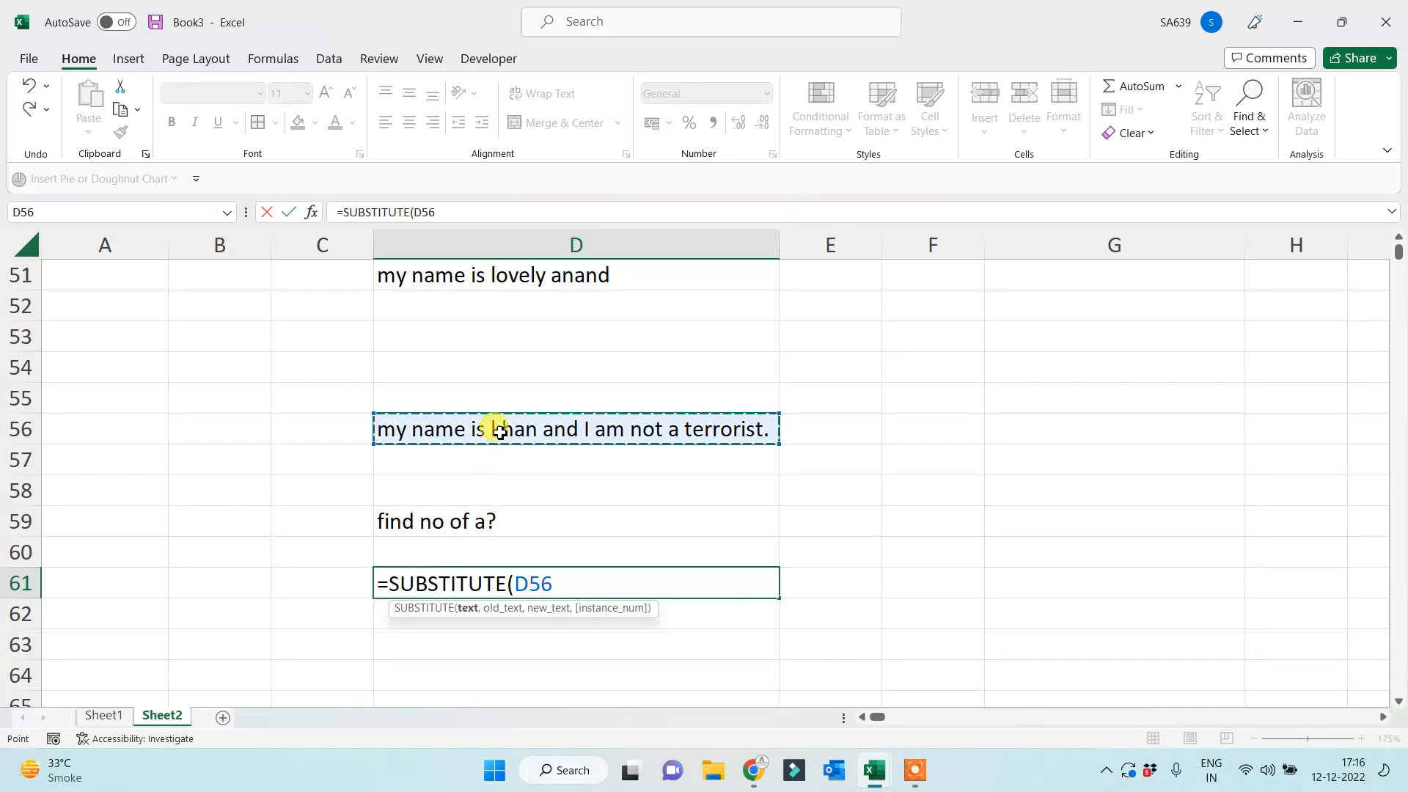
pyautogui.write(',"a')
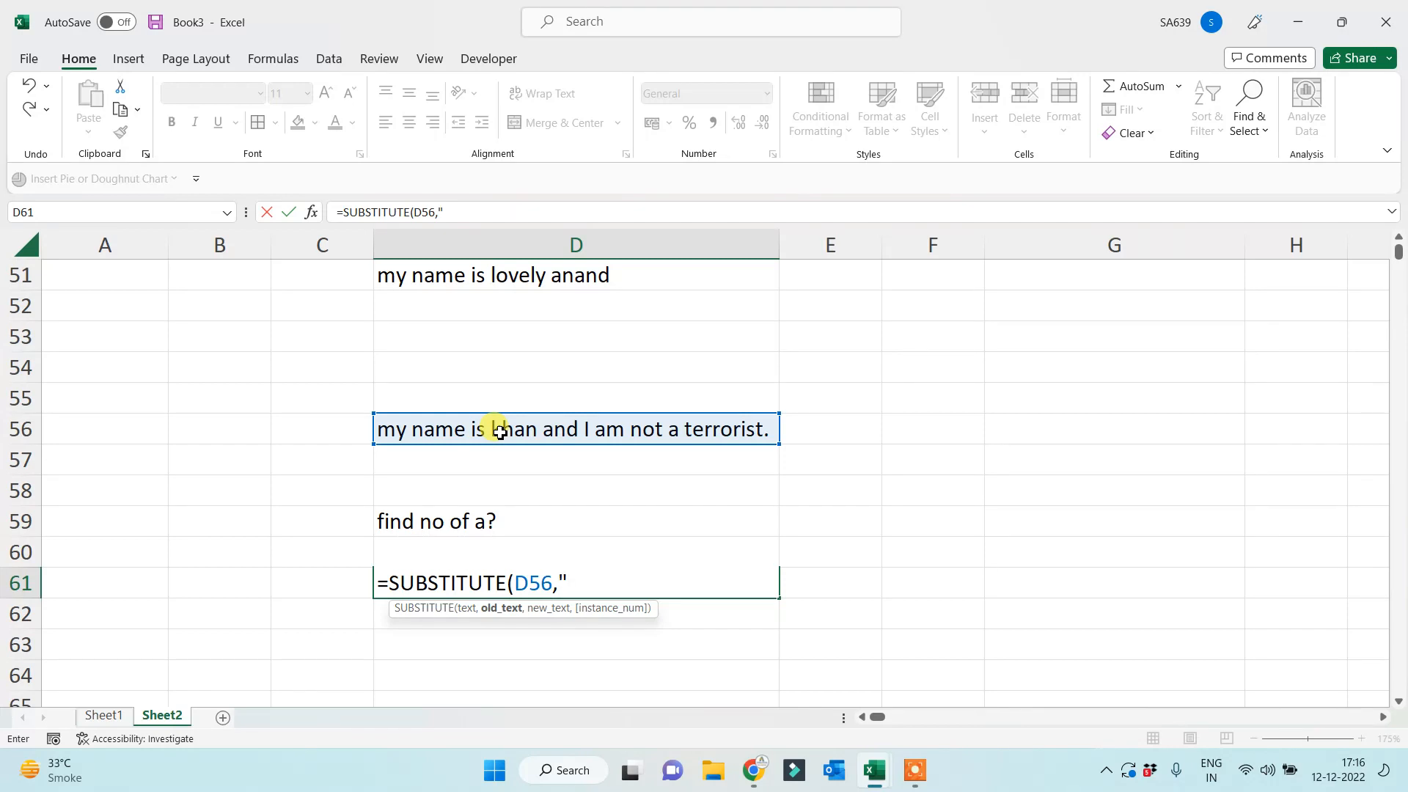
pyautogui.write('",')
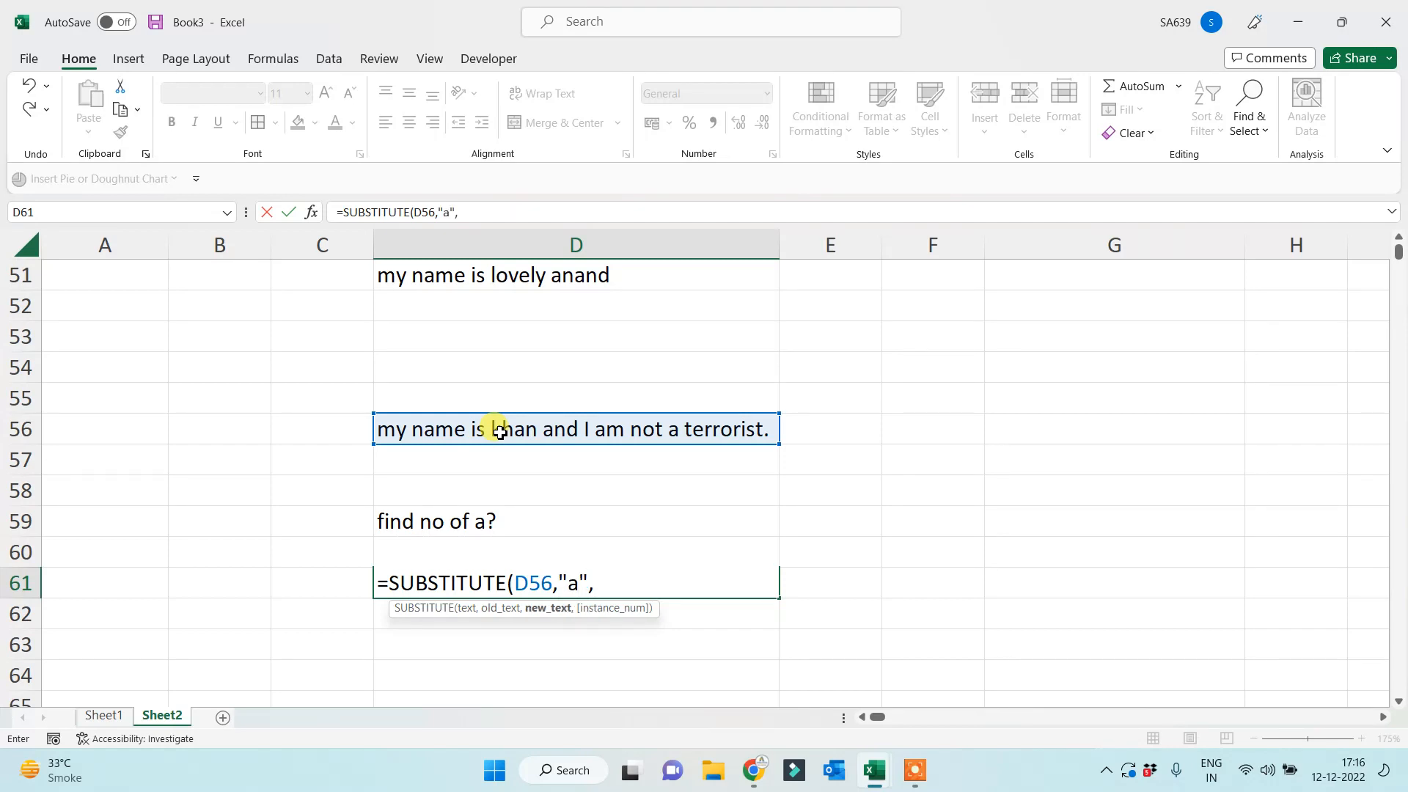
pyautogui.write('"")')
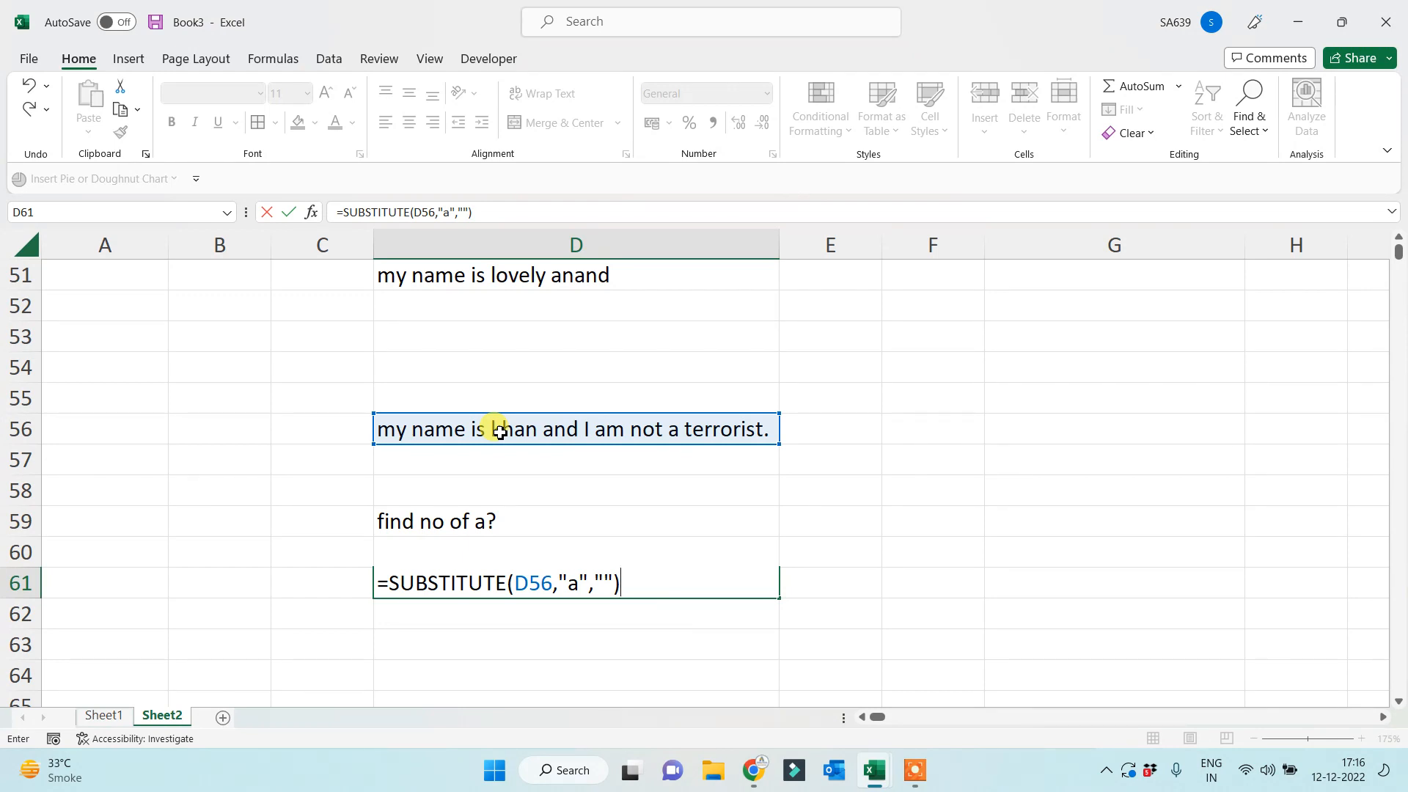
pyautogui.press('Return')
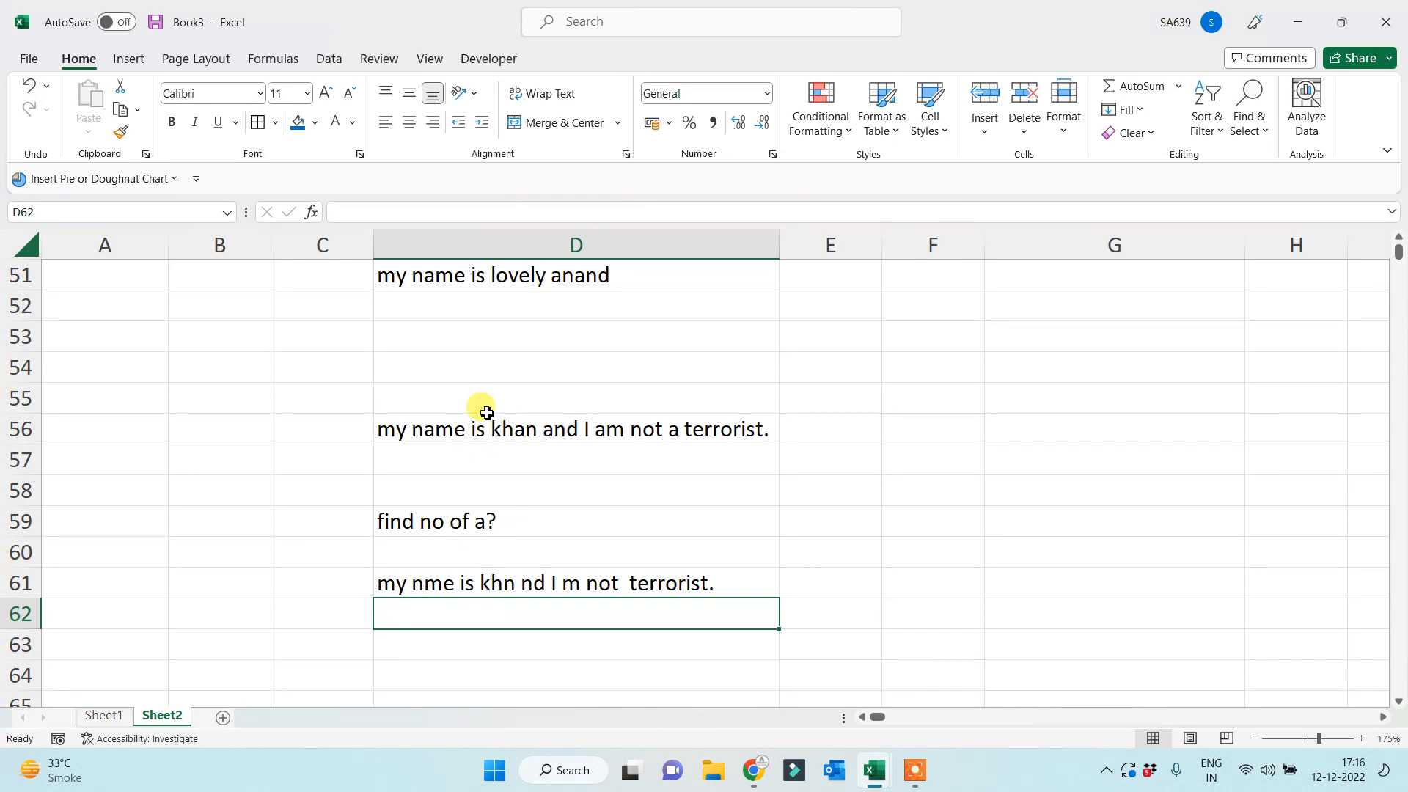
pyautogui.click(842, 425)
# Enter =LEN(D56) in E56 (41) and =LEN(D61) in E61 (36).
pyautogui.doubleClick(846, 429)
pyautogui.write('=len(')
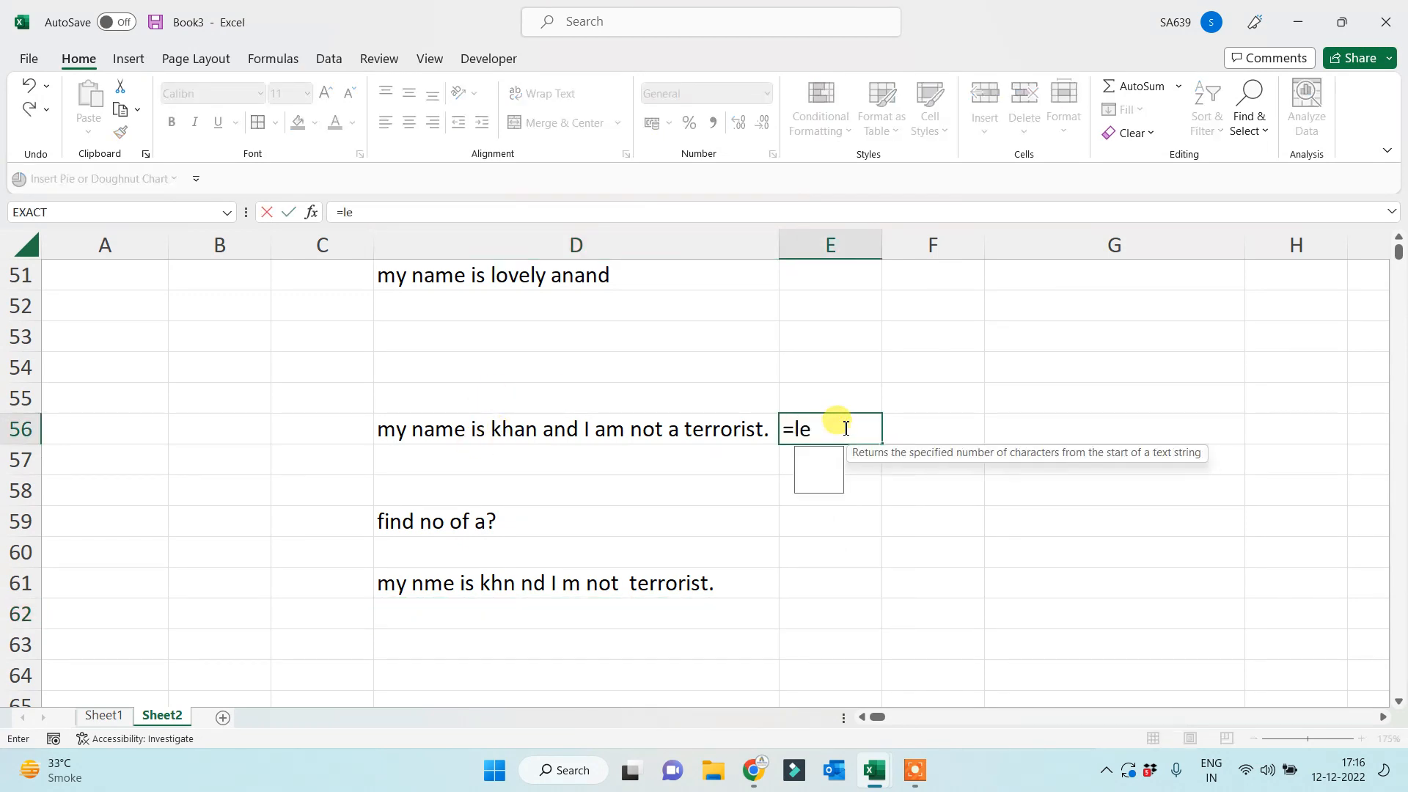
pyautogui.click(646, 423)
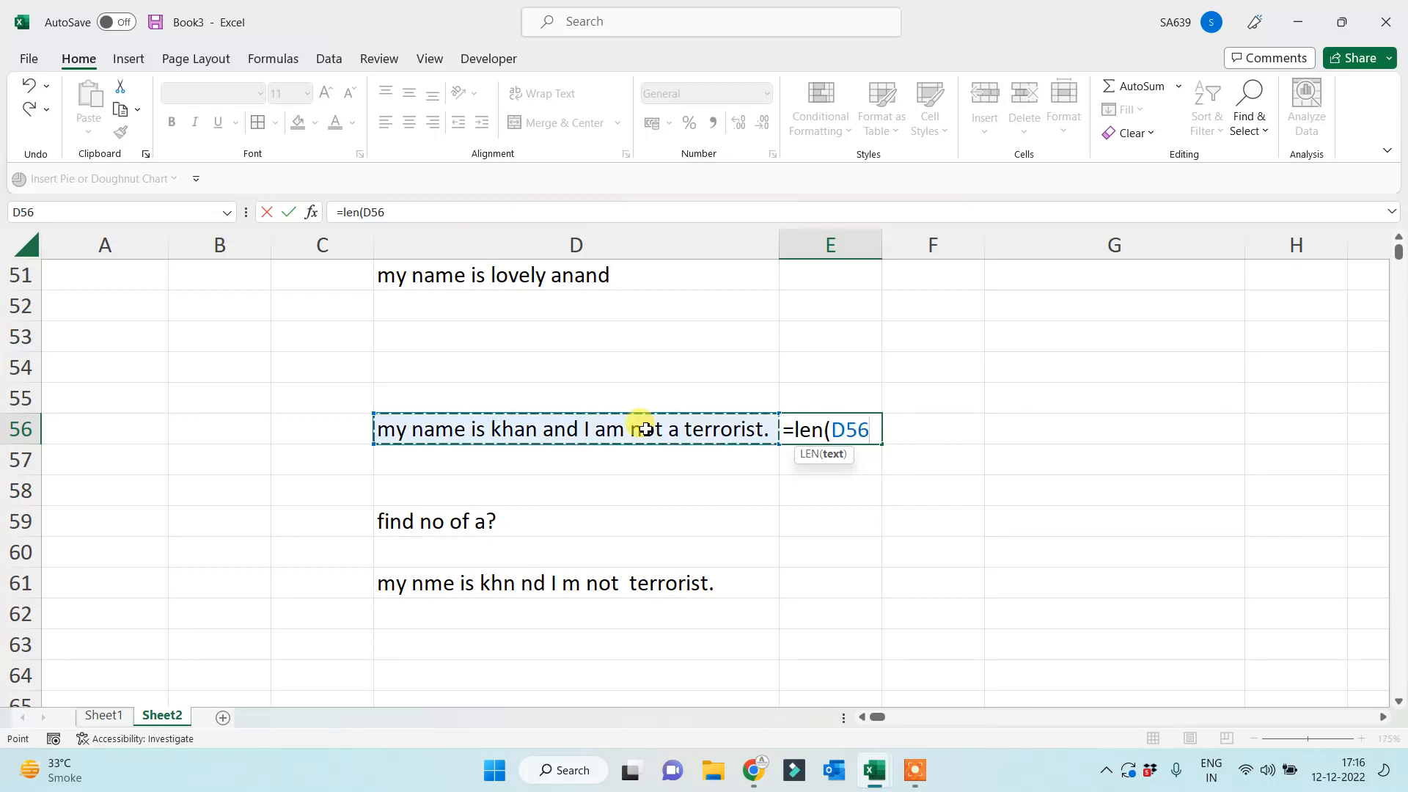
pyautogui.write(')')
pyautogui.press('Return')
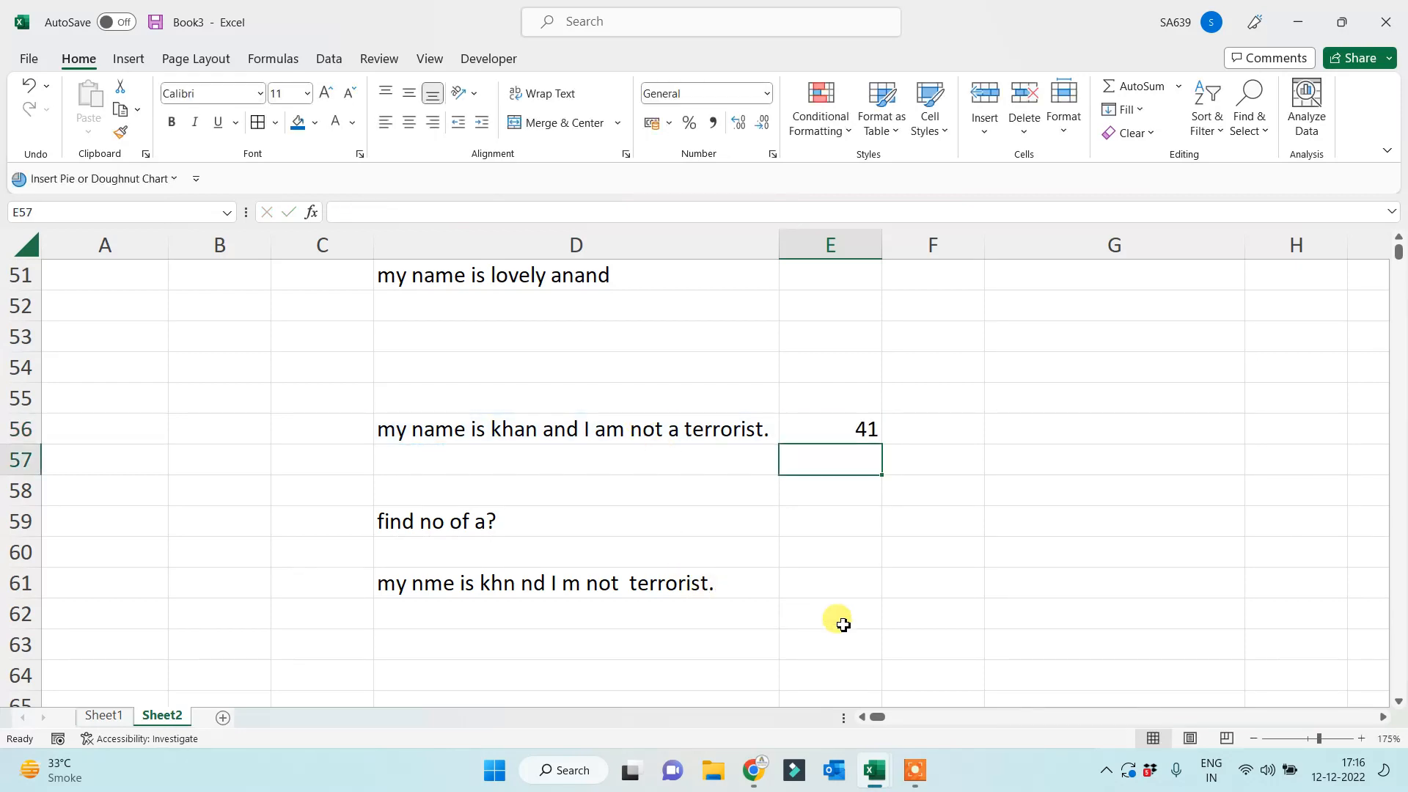
pyautogui.click(843, 590)
pyautogui.write('=len(')
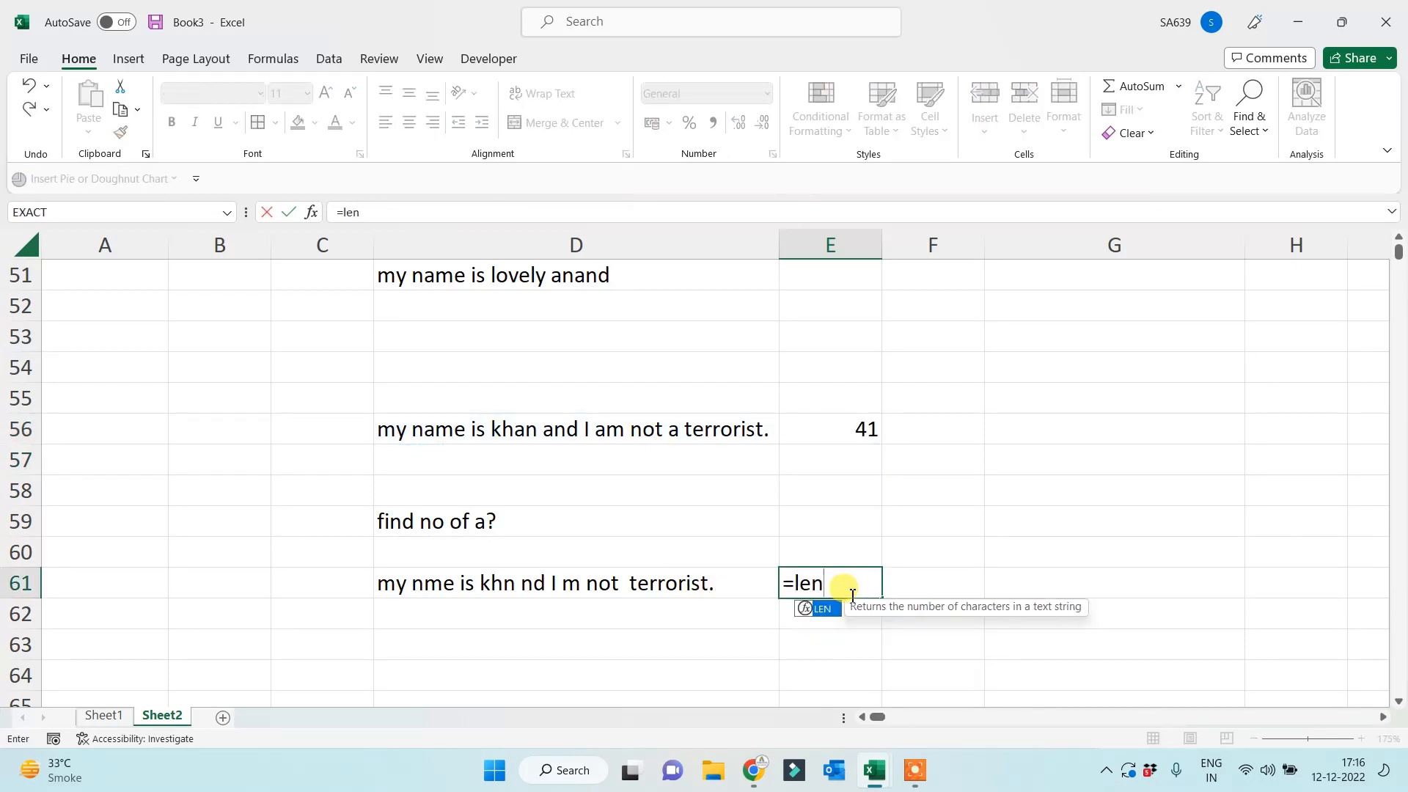
pyautogui.click(652, 587)
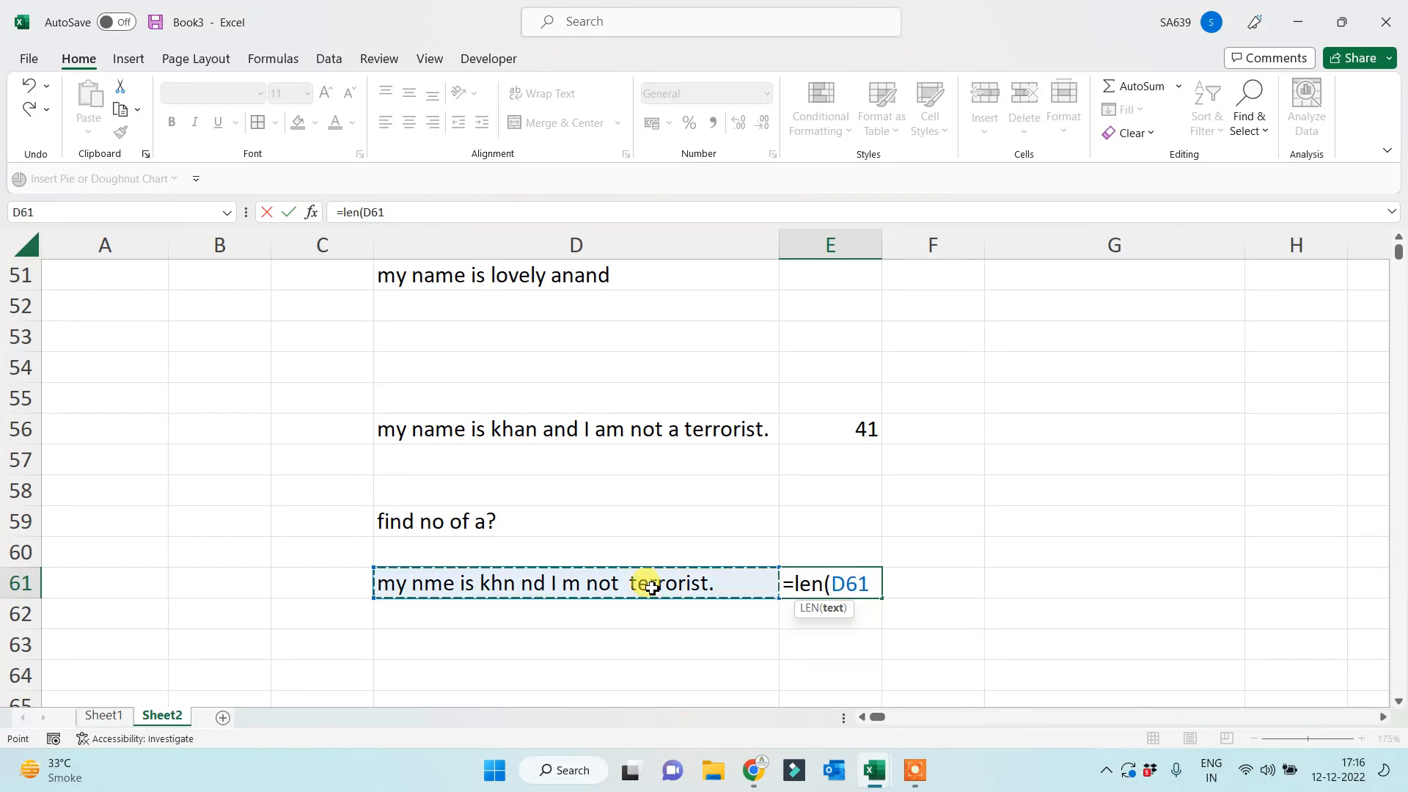
pyautogui.write(')')
pyautogui.press('Return')
# Enter =E56-E61 in E59 to give 5 occurrences of the letter a, then review the formulas.
pyautogui.click(813, 514)
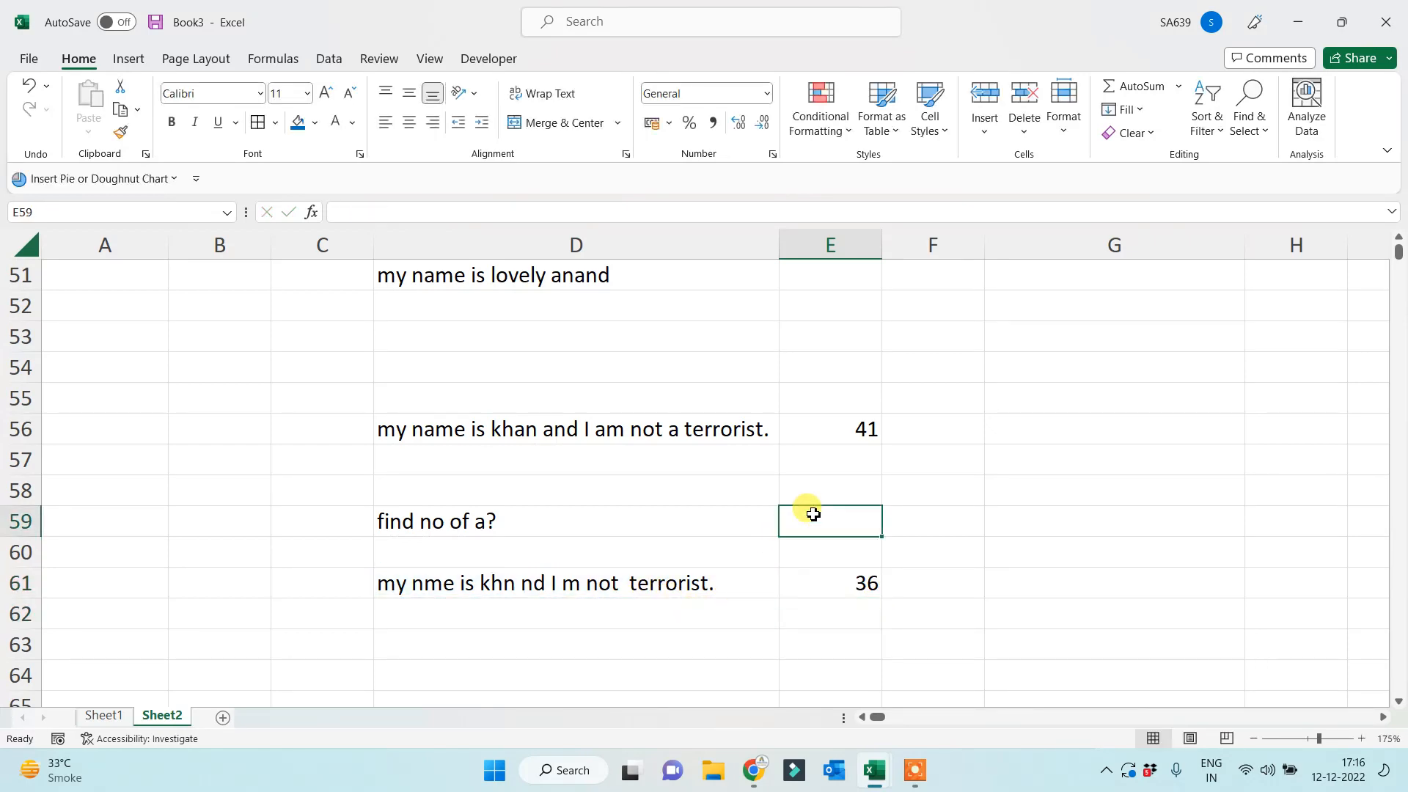
pyautogui.write('=')
pyautogui.click(847, 429)
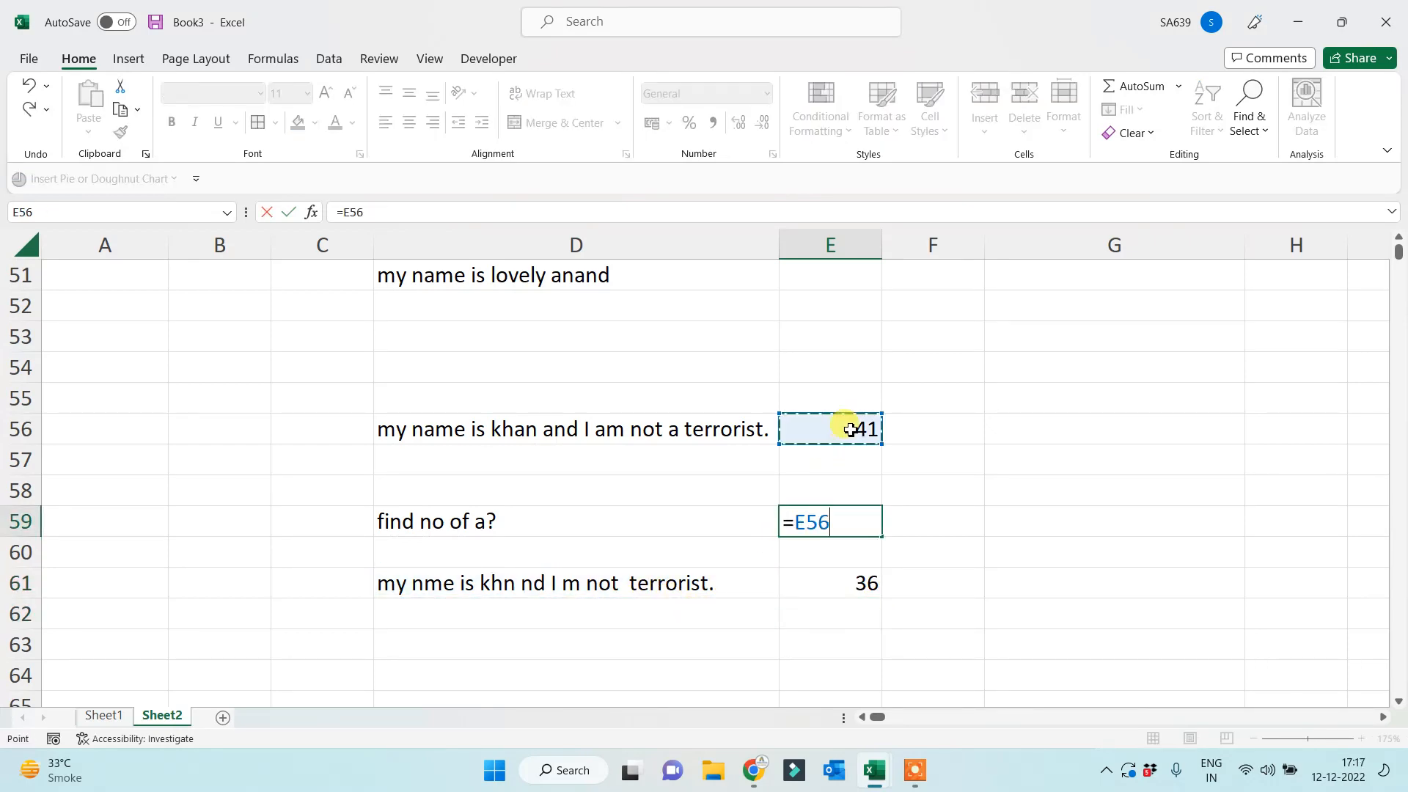
pyautogui.write('-')
pyautogui.click(823, 579)
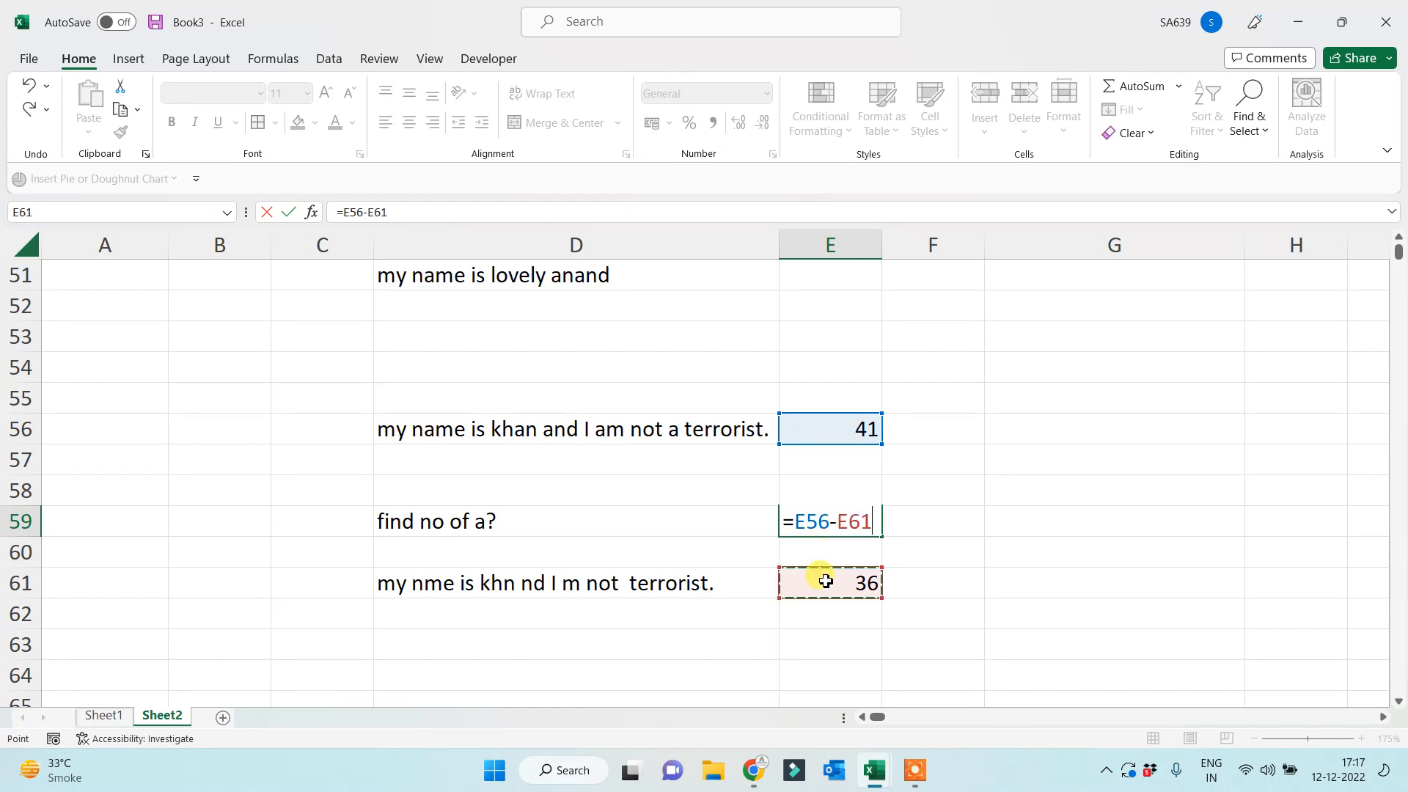
pyautogui.press('Return')
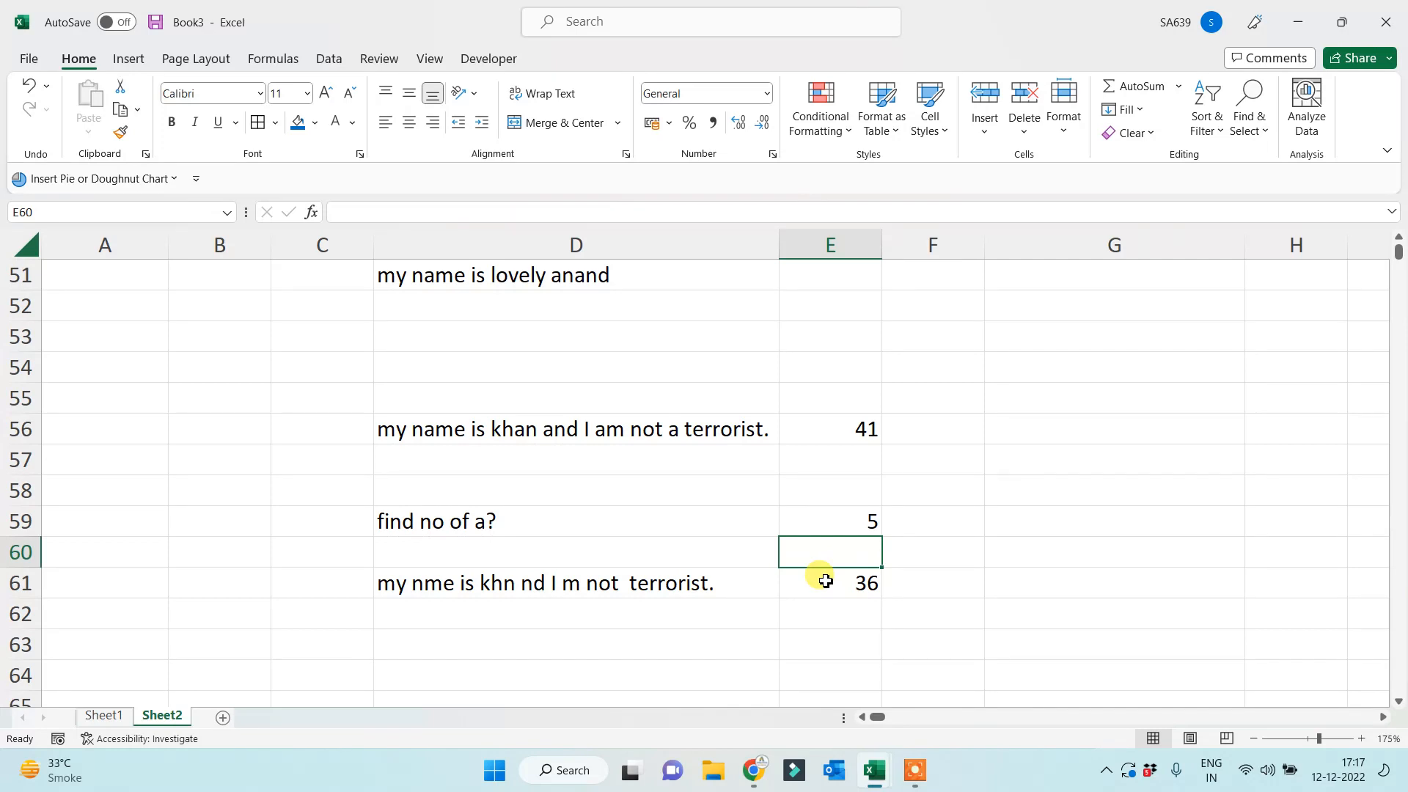
pyautogui.click(795, 579)
pyautogui.click(849, 517)
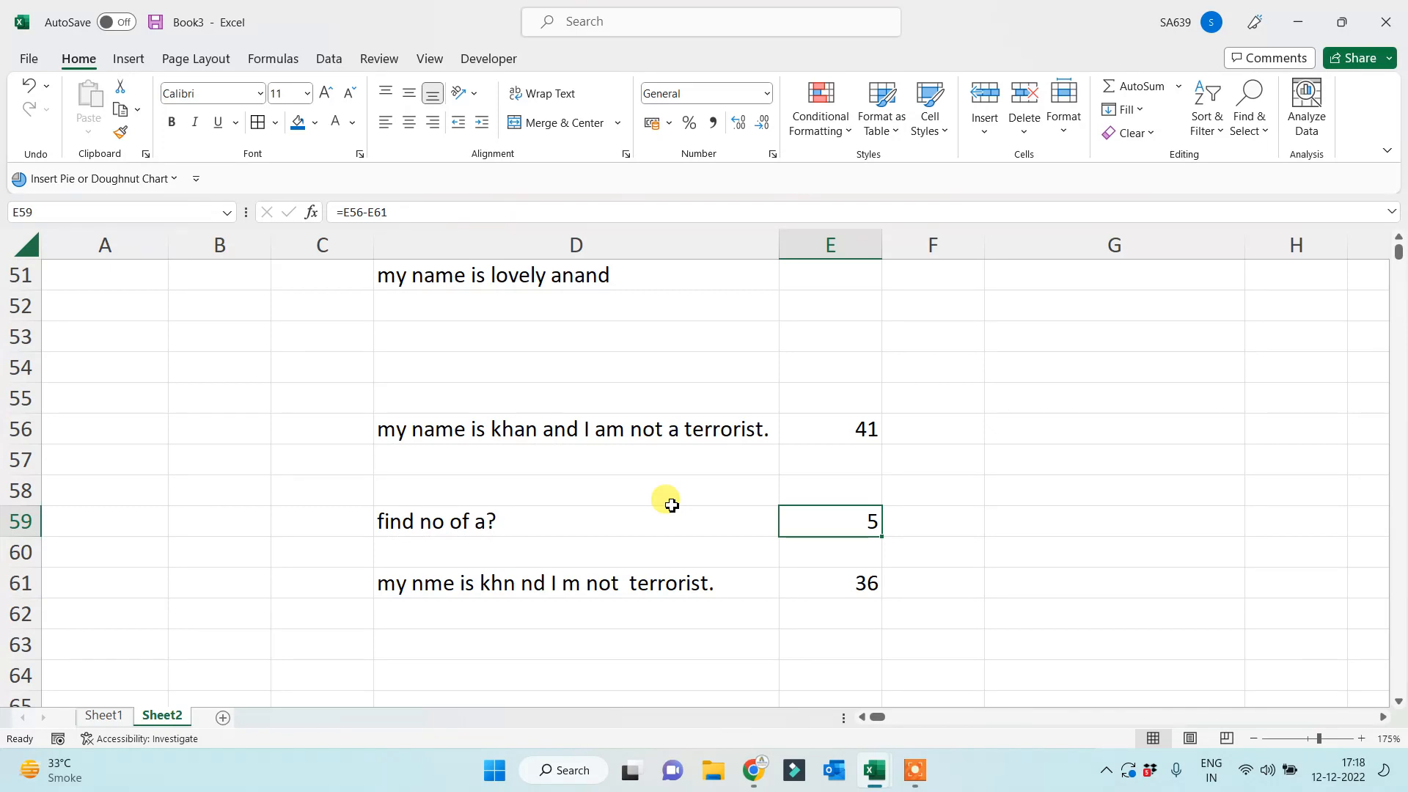
# Search Google for india in a new Chrome tab.
pyautogui.click(753, 770)
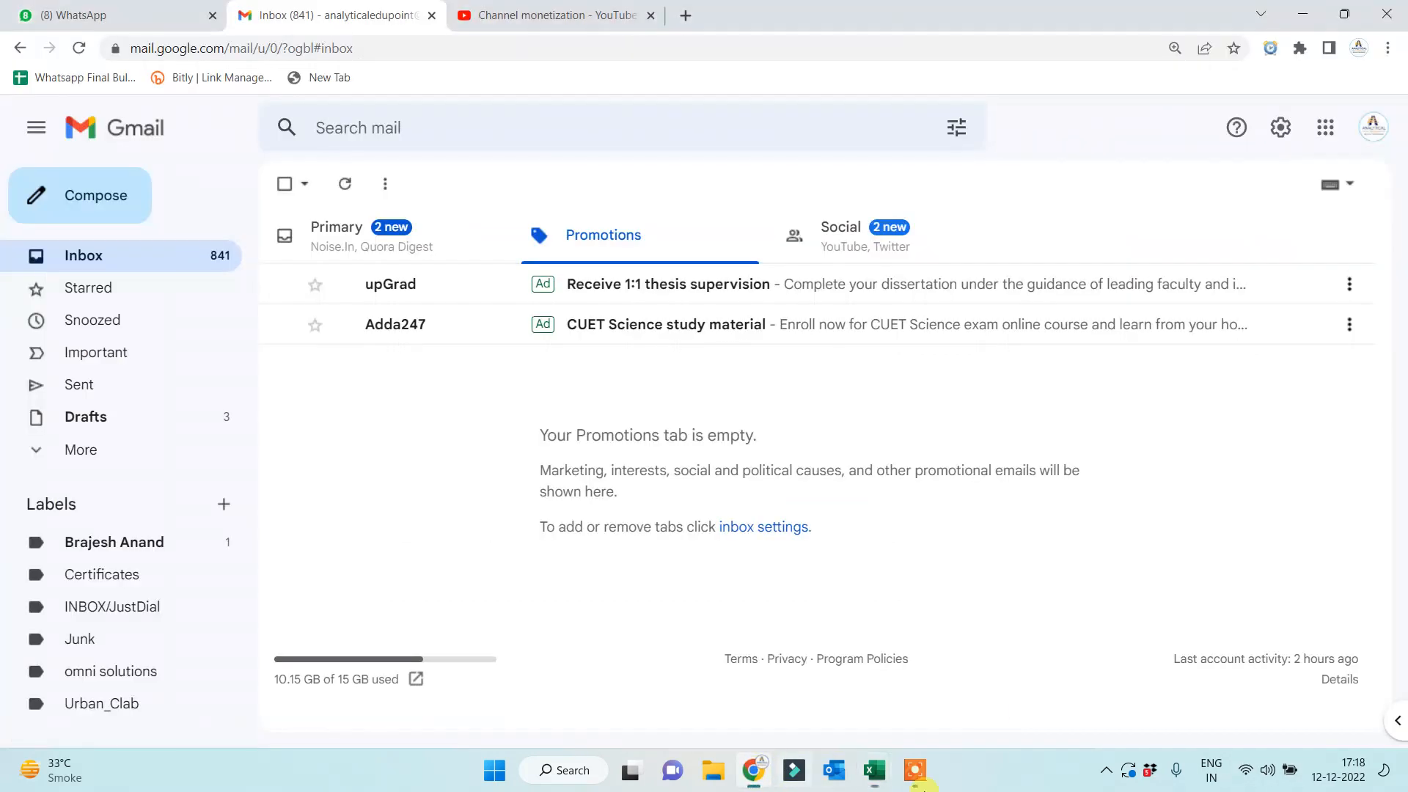
pyautogui.click(686, 15)
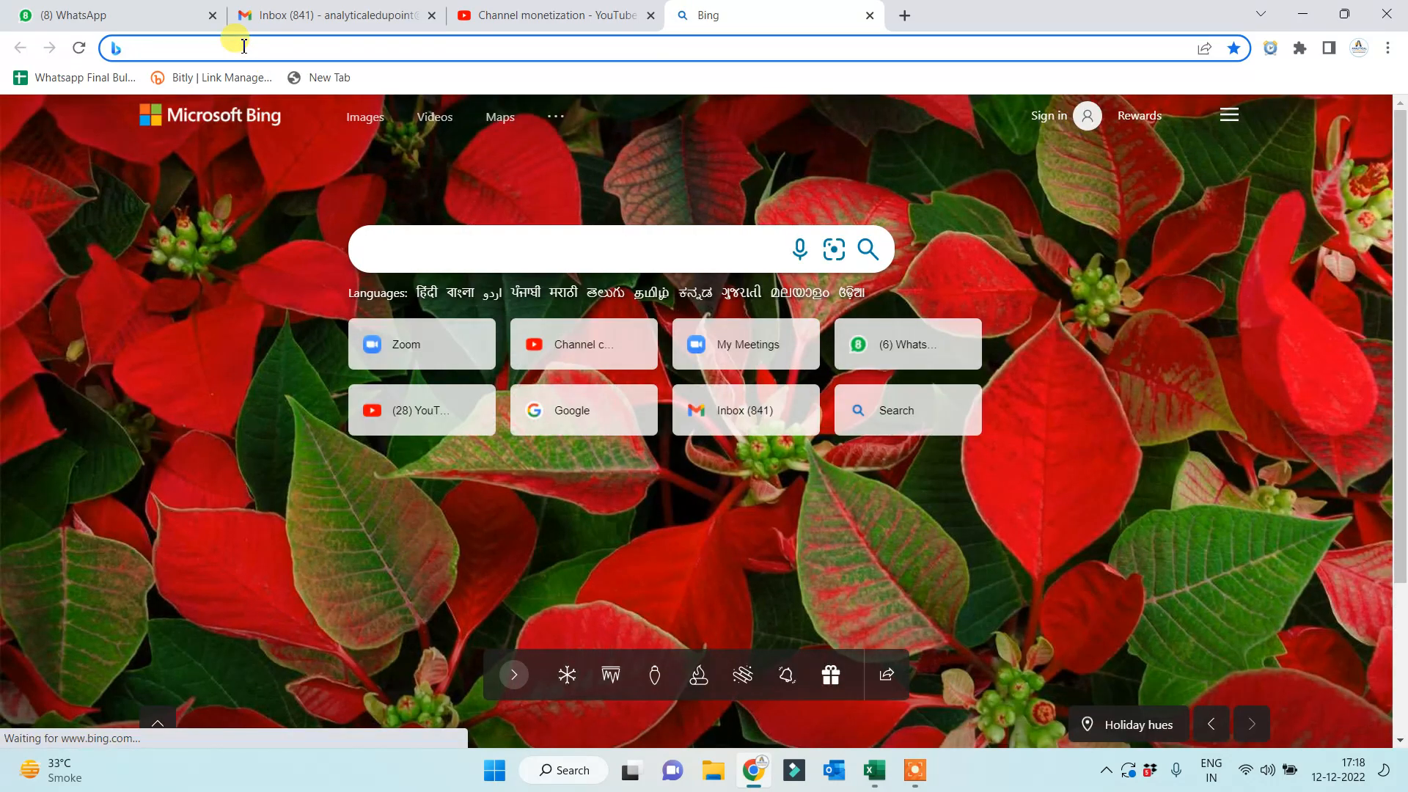
pyautogui.write('goo')
pyautogui.click(220, 82)
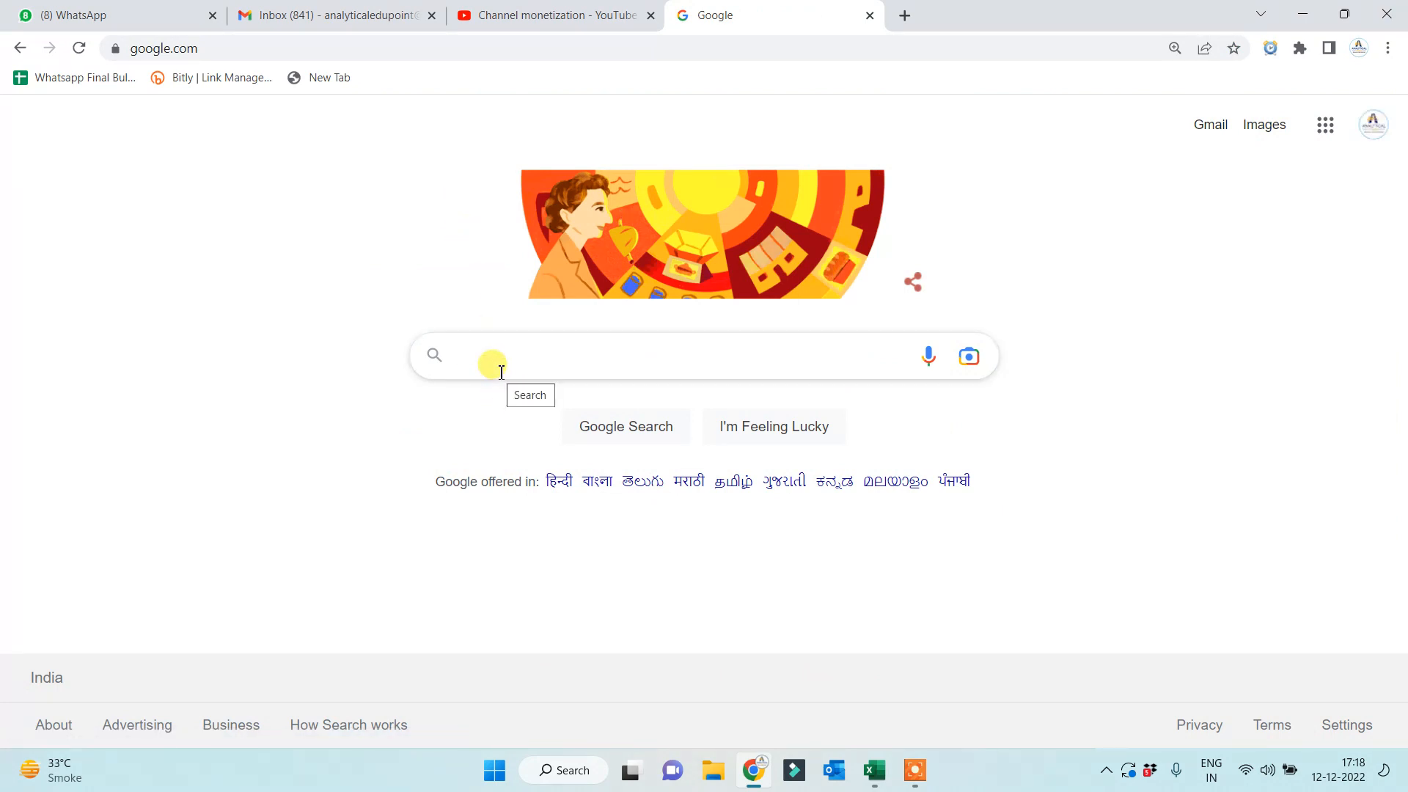
pyautogui.write('india')
pyautogui.press('Return')
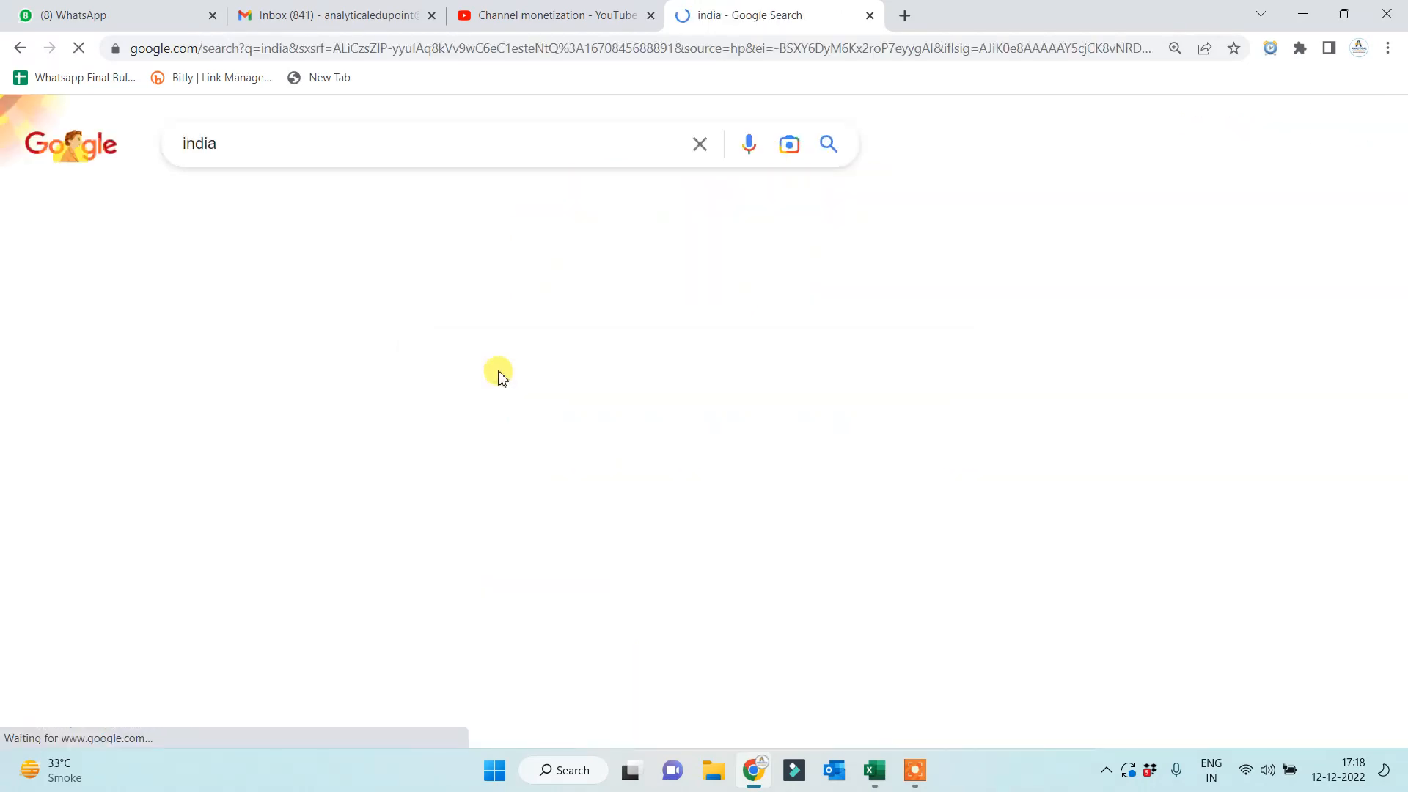
# Select and copy the knowledge-panel description of India.
pyautogui.scroll(-1, 952, 503)
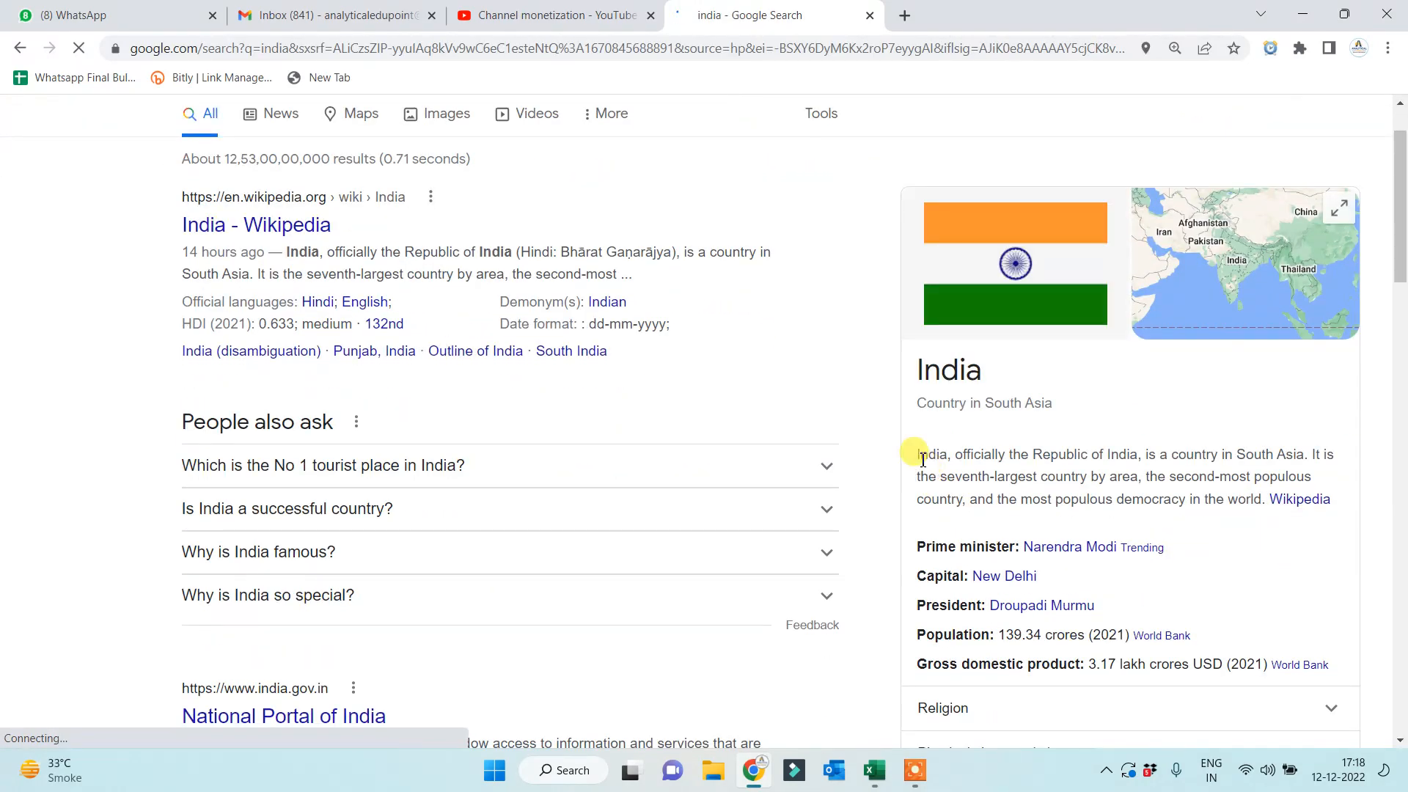
pyautogui.moveTo(916, 455); pyautogui.dragTo(1267, 500)
pyautogui.hotkey('ctrl', 'c')
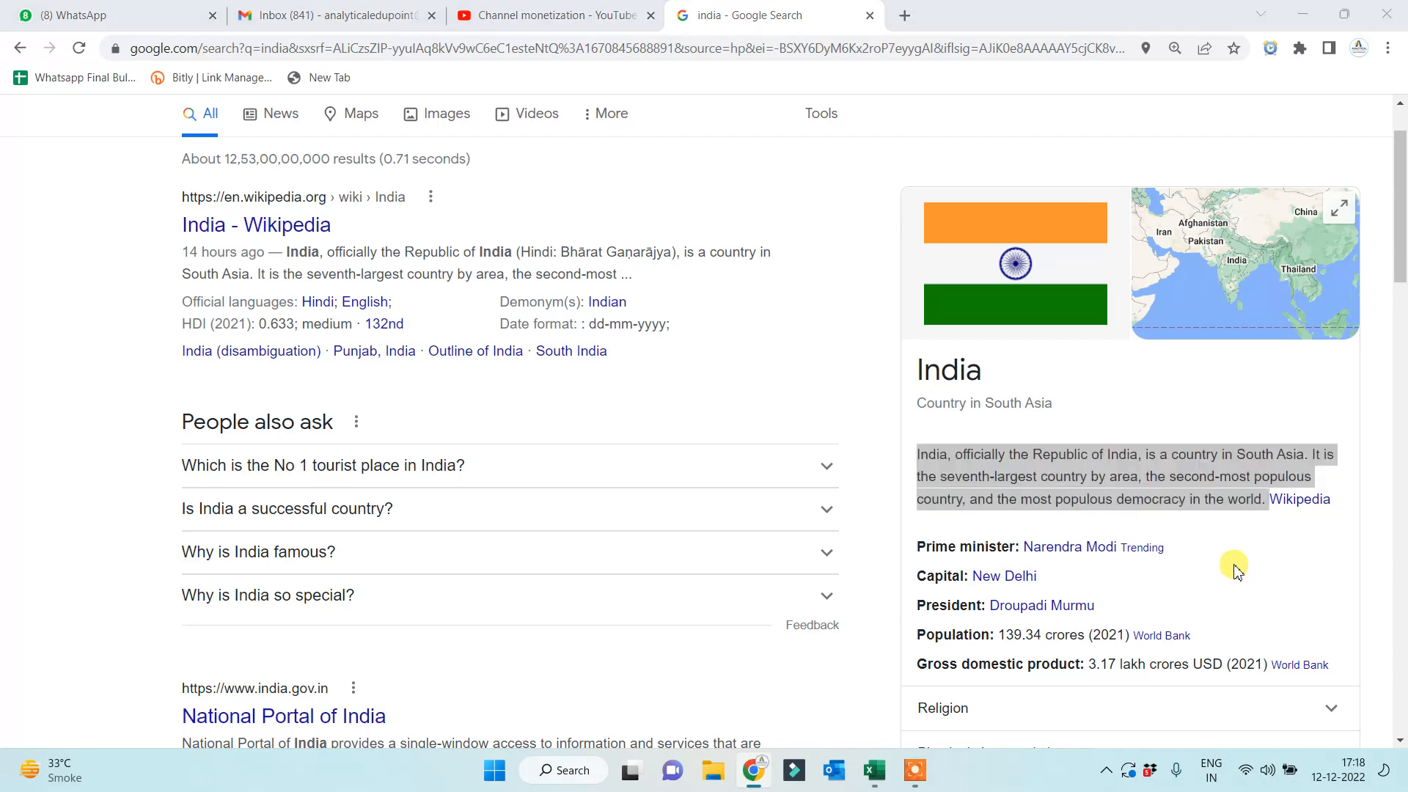
pyautogui.hotkey('alt', 'Tab')
# Replace D56's sentence with the pasted India description, updating the counts to 192, 10 and 182.
pyautogui.click(493, 429)
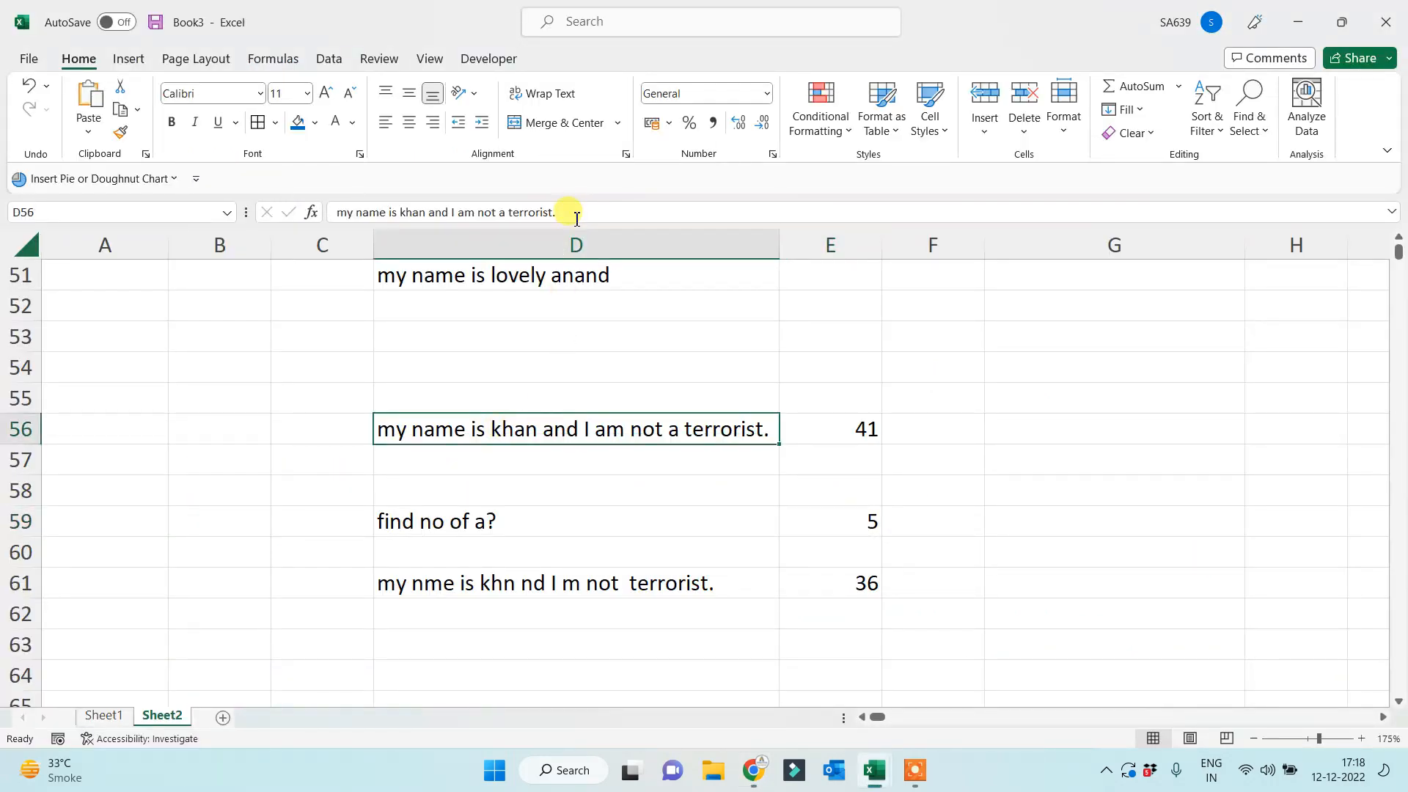
pyautogui.press('BackSpace')
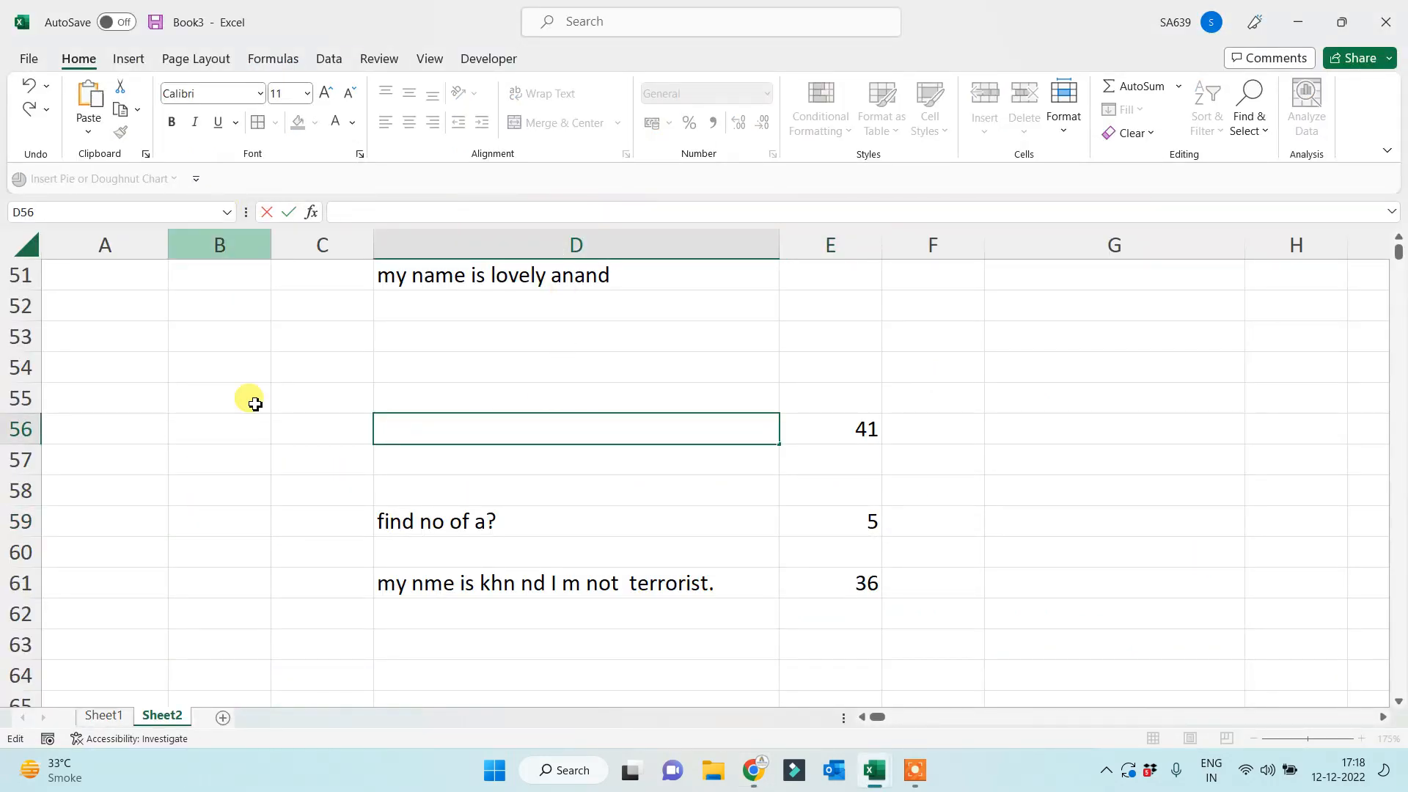
pyautogui.hotkey('ctrl', 'v')
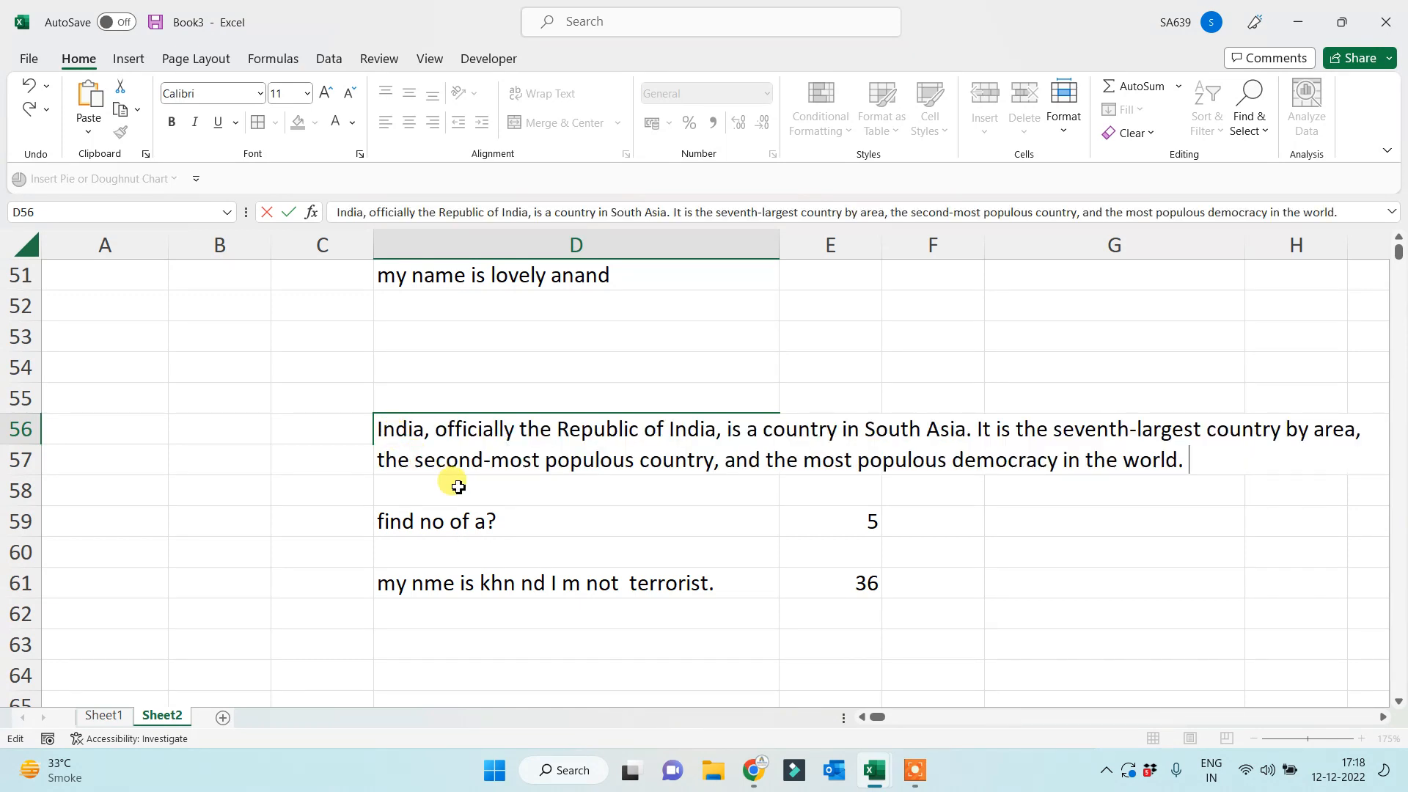
pyautogui.press('Return')
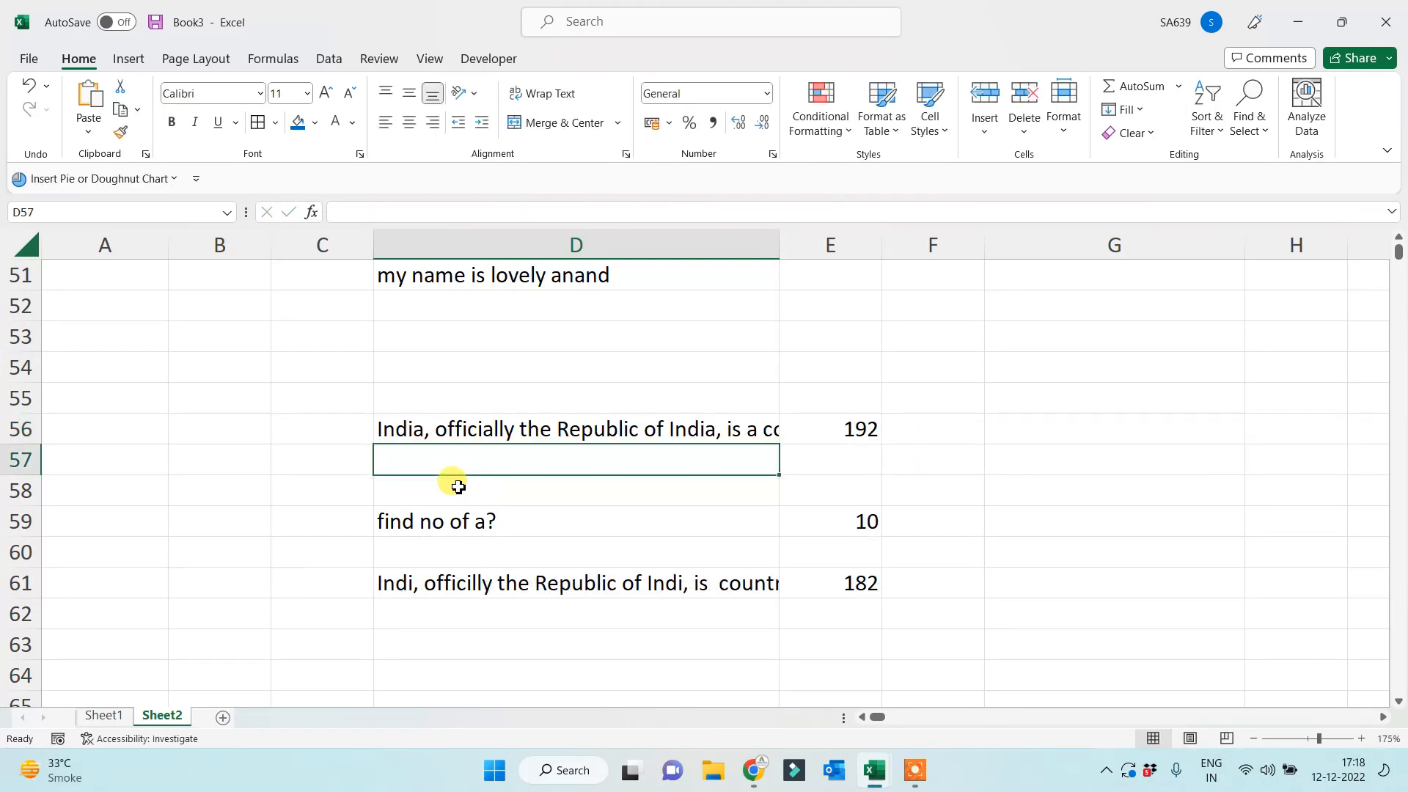
pyautogui.press('Up')
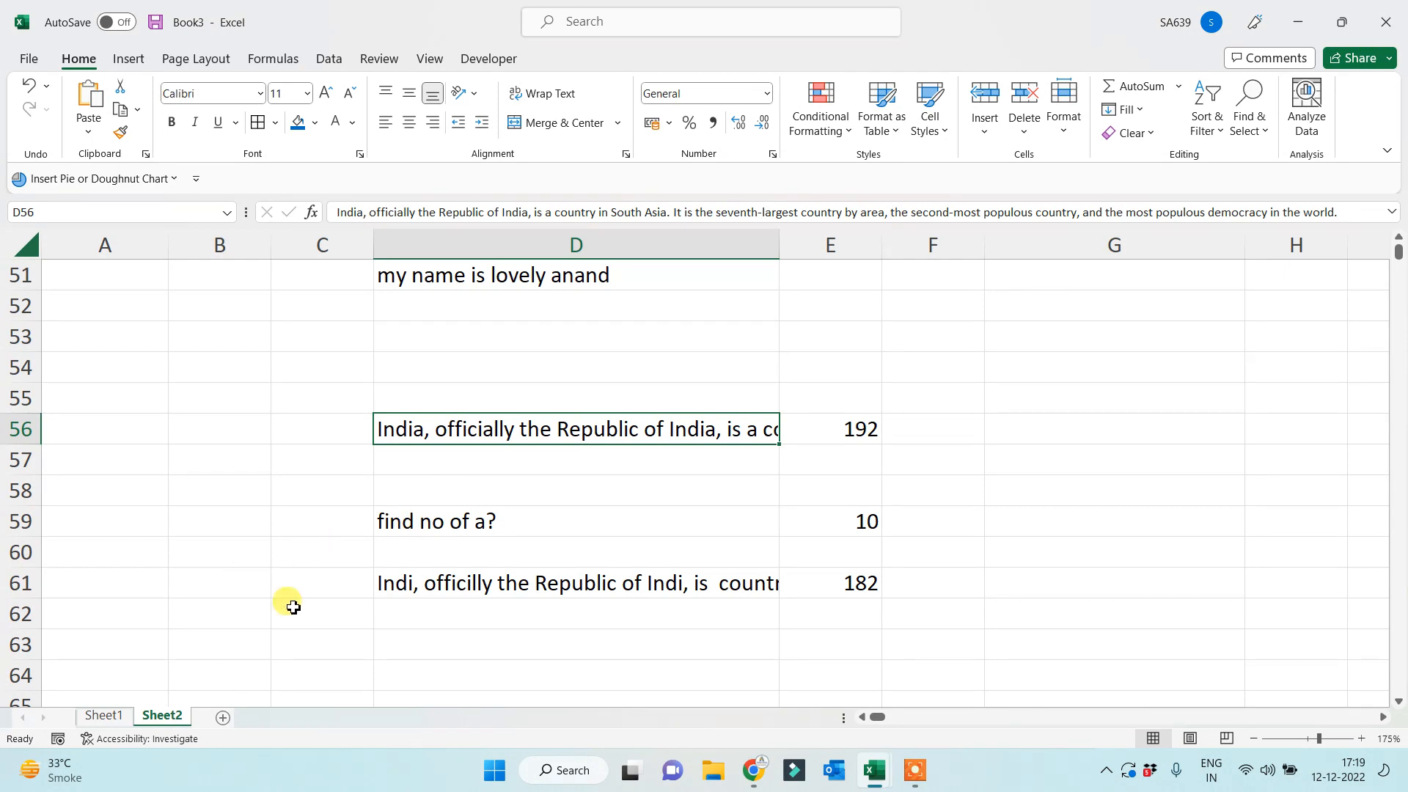
pyautogui.scroll(-2, 606, 632)
pyautogui.moveTo(525, 525); pyautogui.dragTo(514, 491)
pyautogui.click(469, 527)
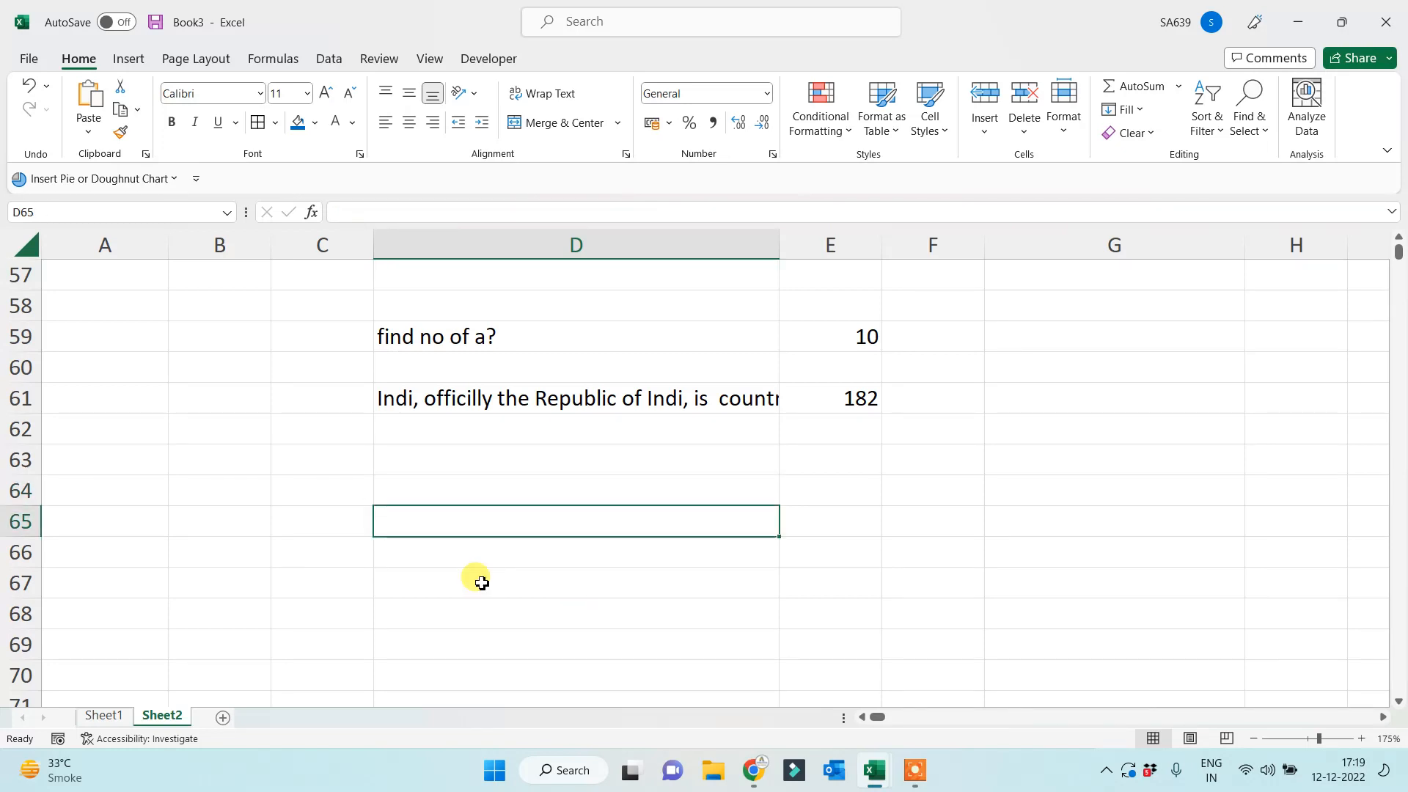
pyautogui.write('my na')
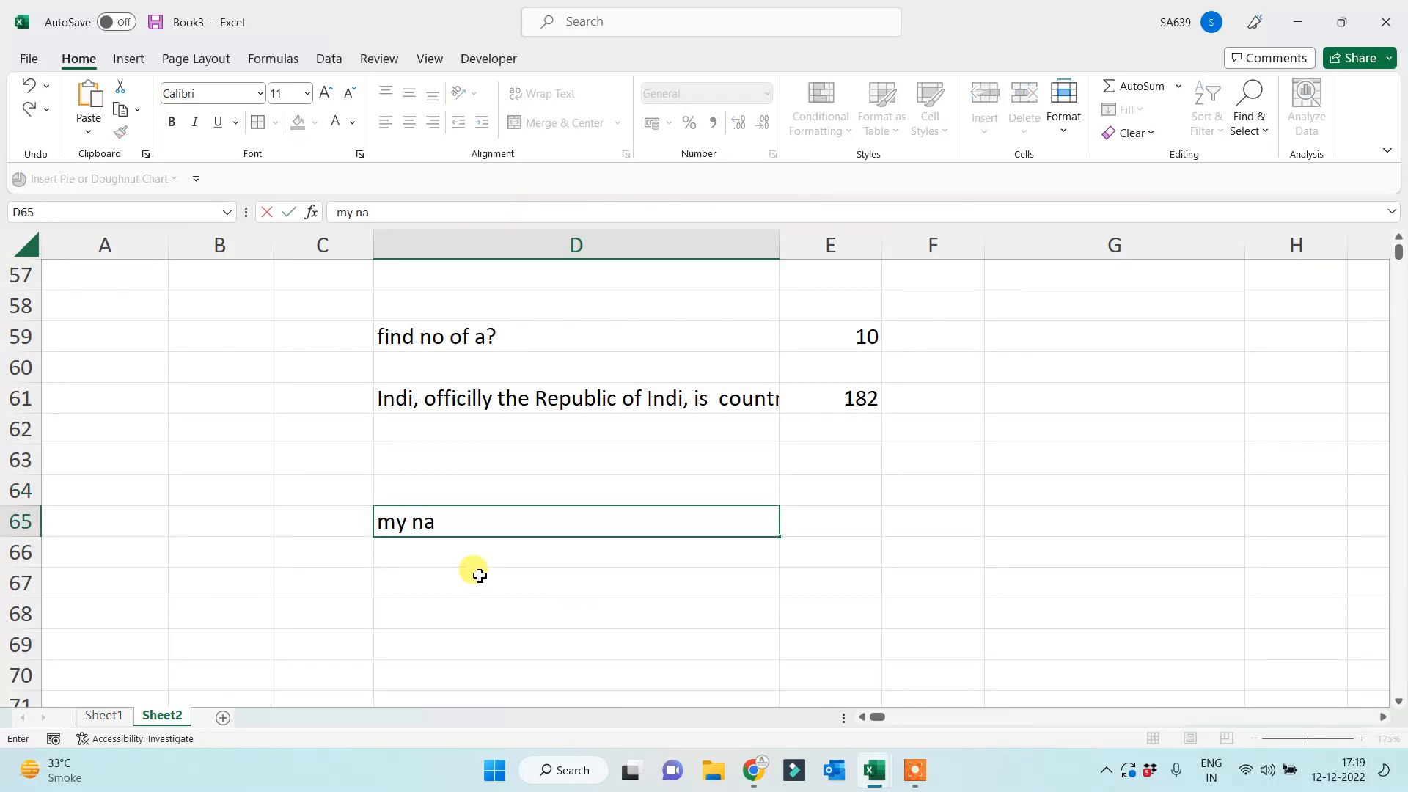
pyautogui.write('me is brajesh anand.')
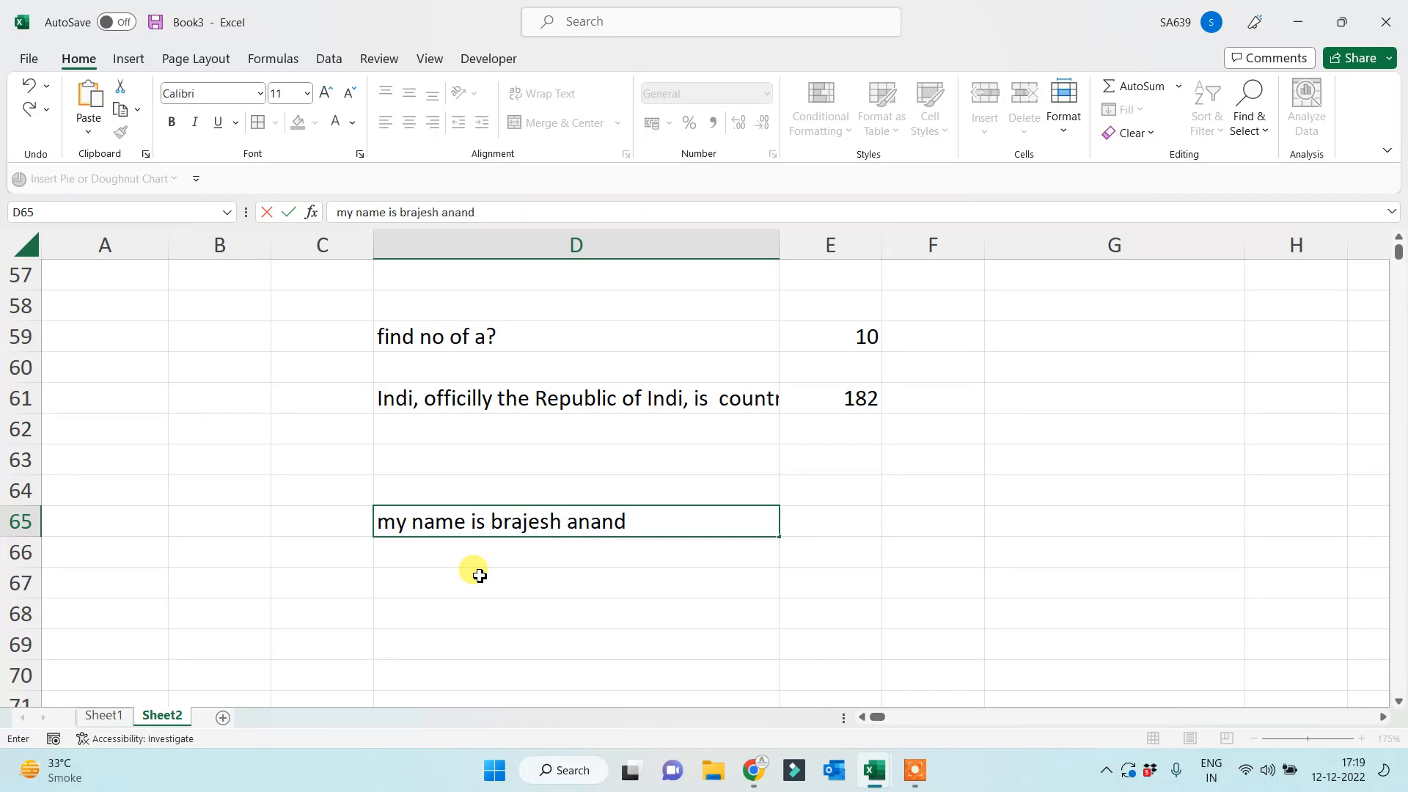
pyautogui.press('Return')
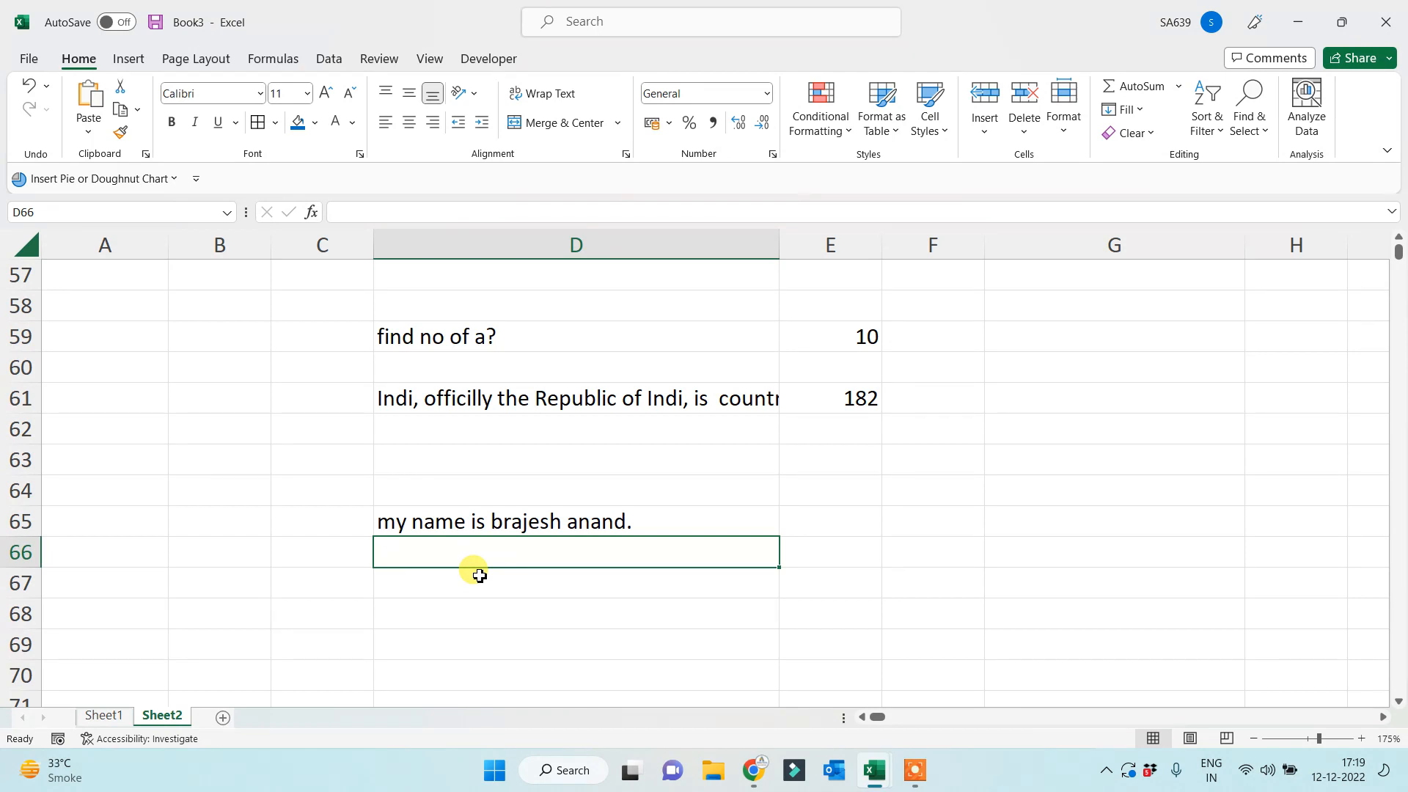
pyautogui.click(915, 770)
pyautogui.click(1336, 725)
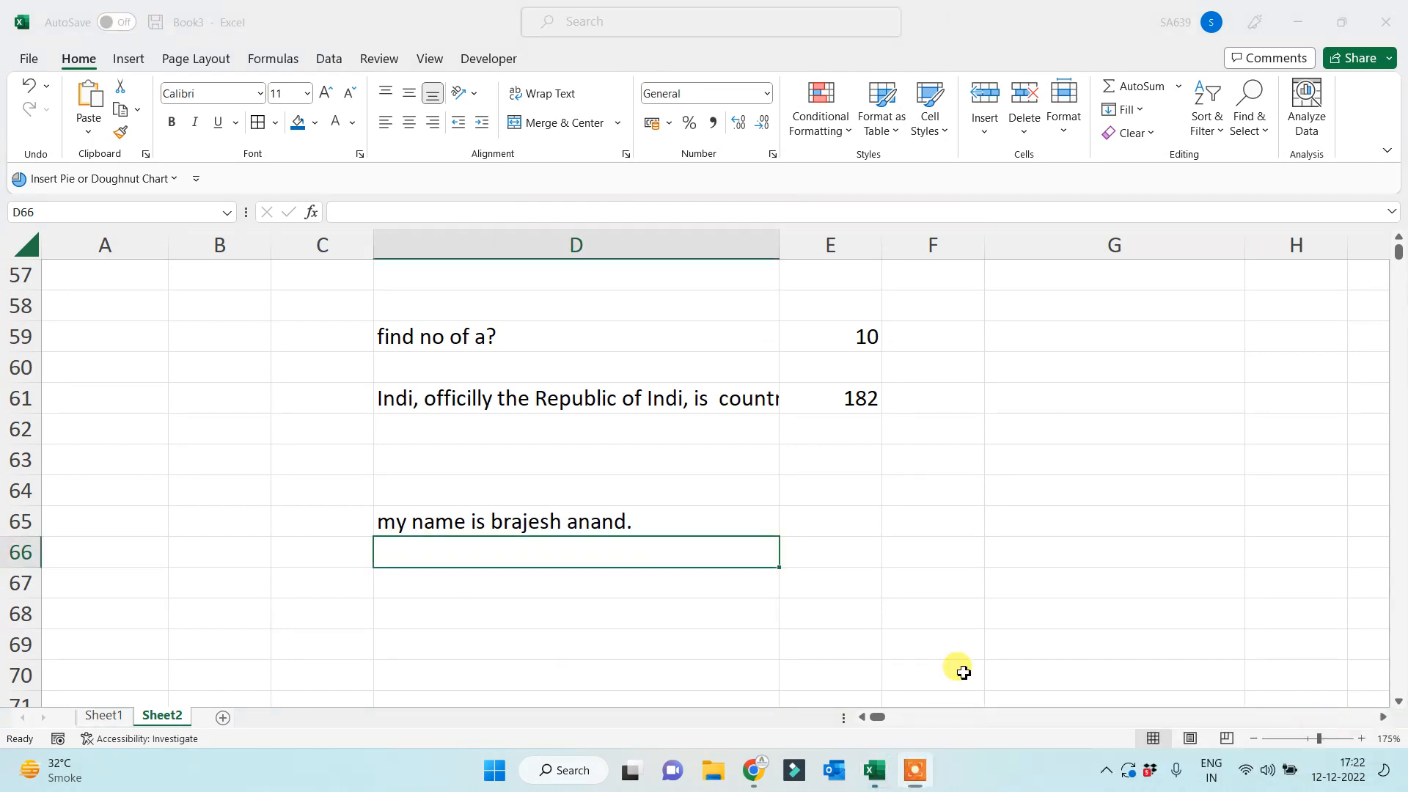
pyautogui.click(537, 610)
pyautogui.click(550, 595)
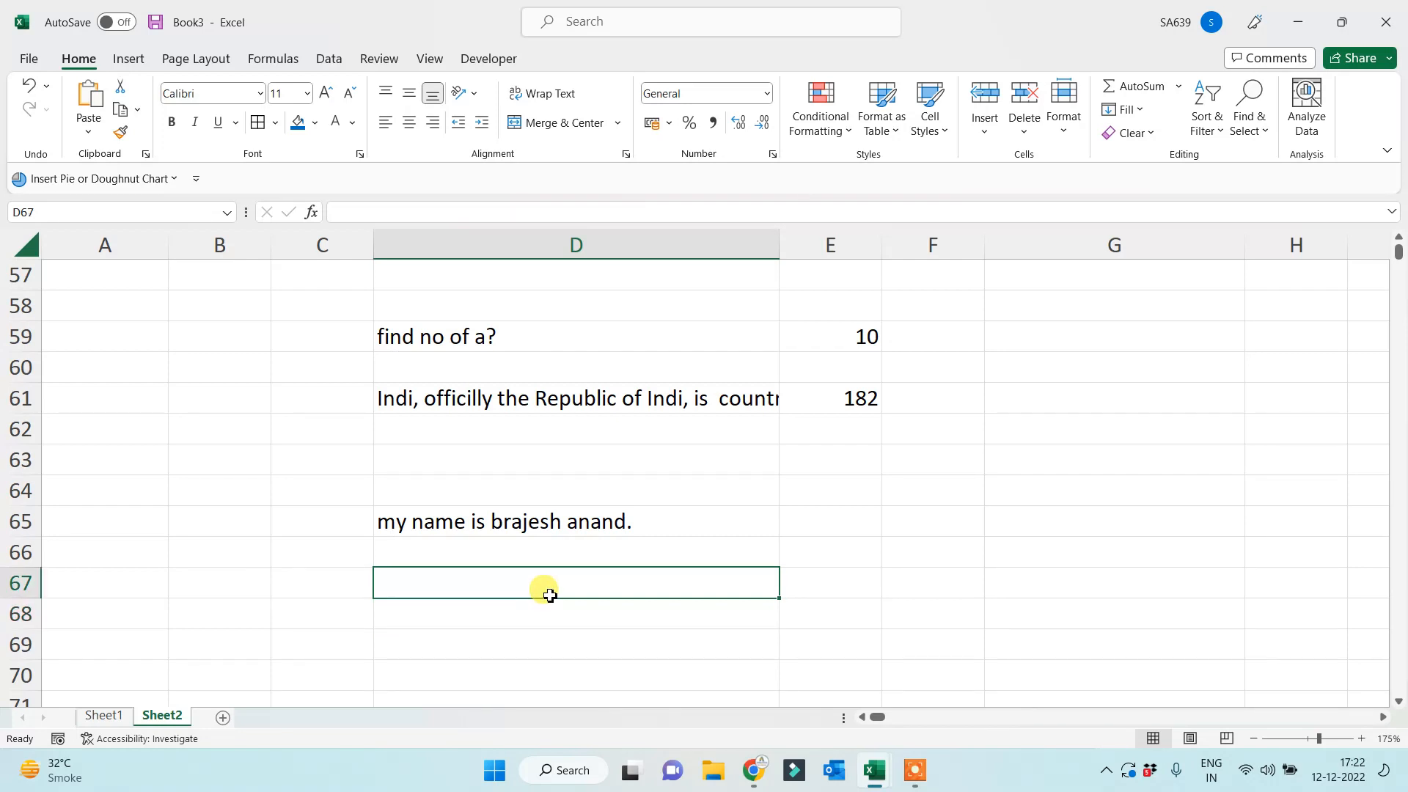
# Enter =LEN(D65) in E65 to count the sentence's 25 characters.
pyautogui.click(825, 492)
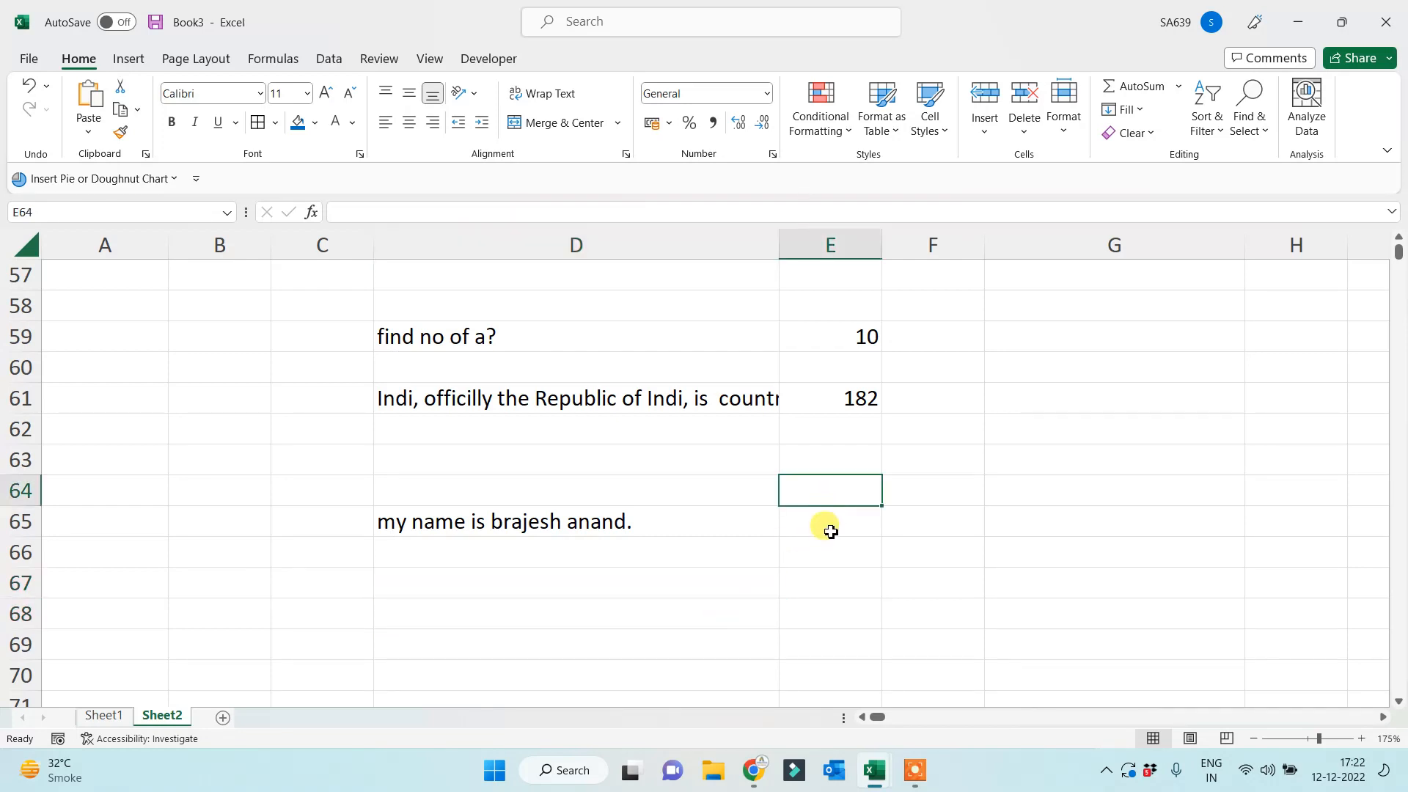
pyautogui.click(828, 532)
pyautogui.write('=len(')
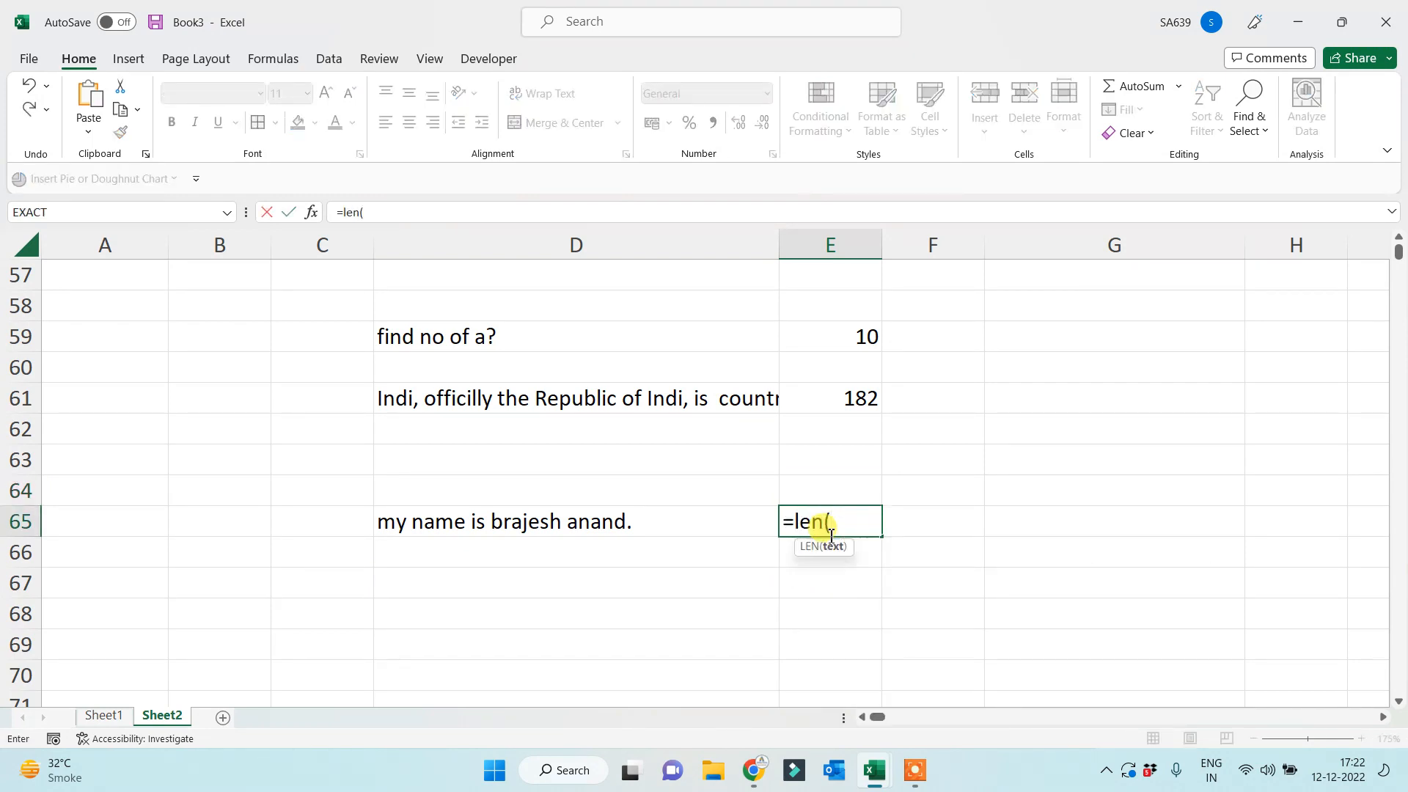
pyautogui.click(692, 530)
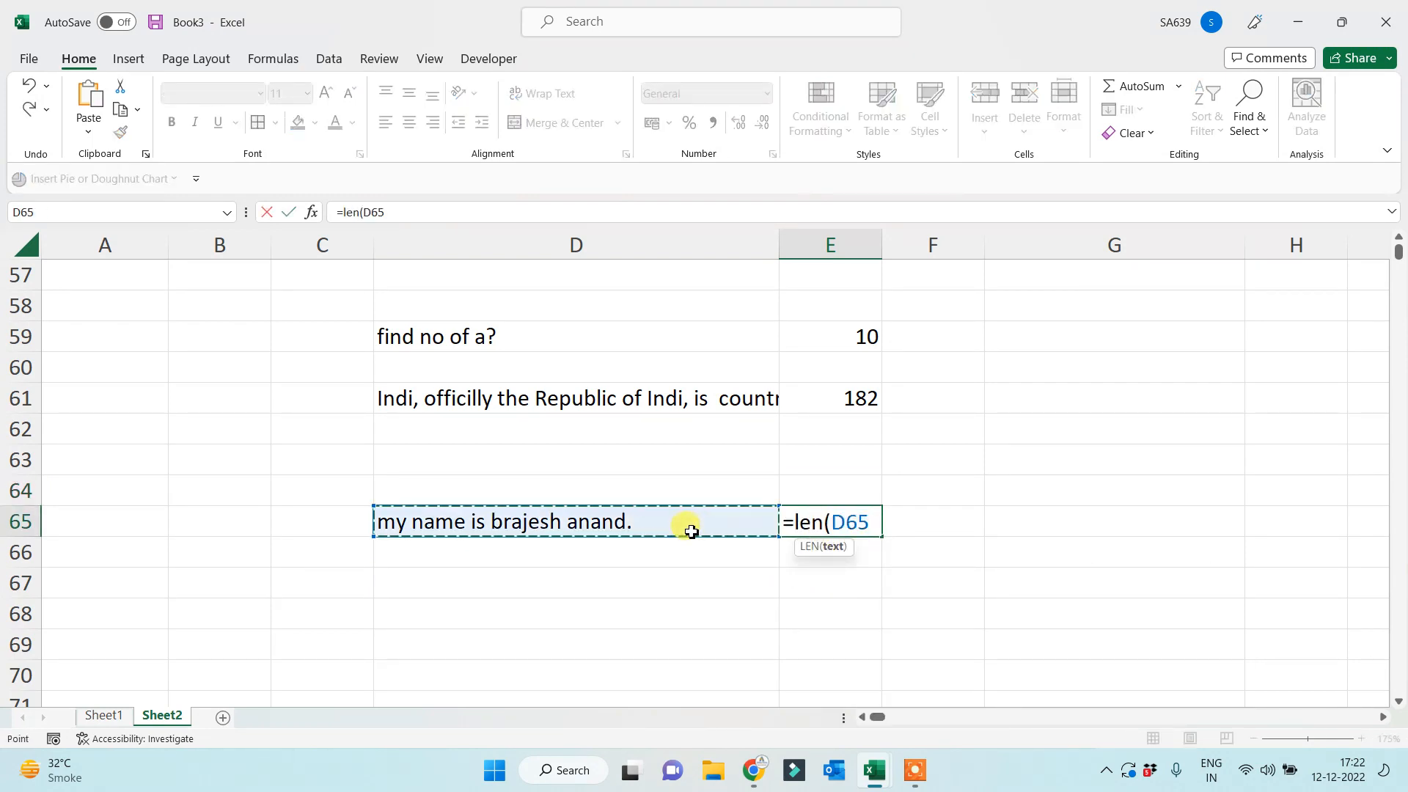
pyautogui.write(')')
pyautogui.press('Return')
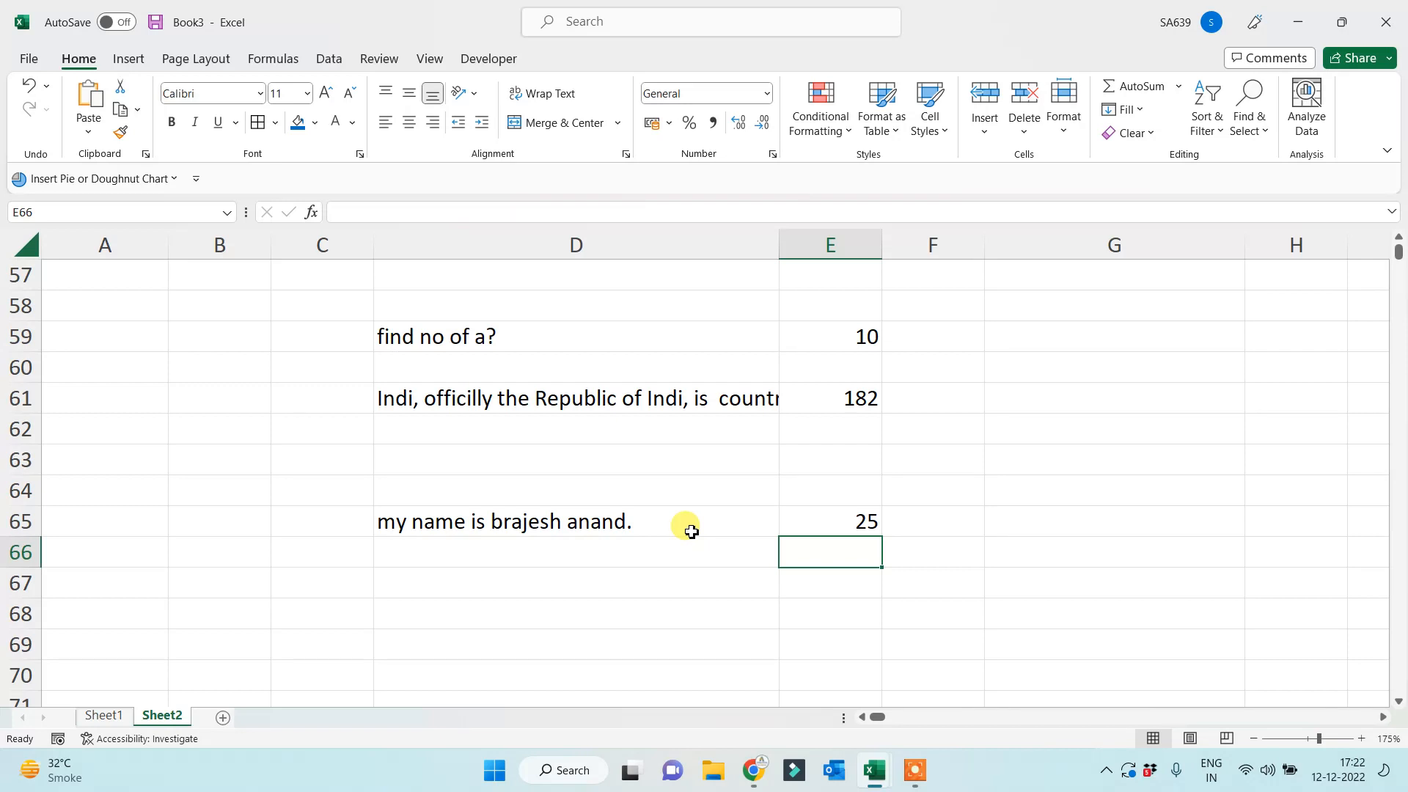
pyautogui.press('Down')
pyautogui.press('Left')
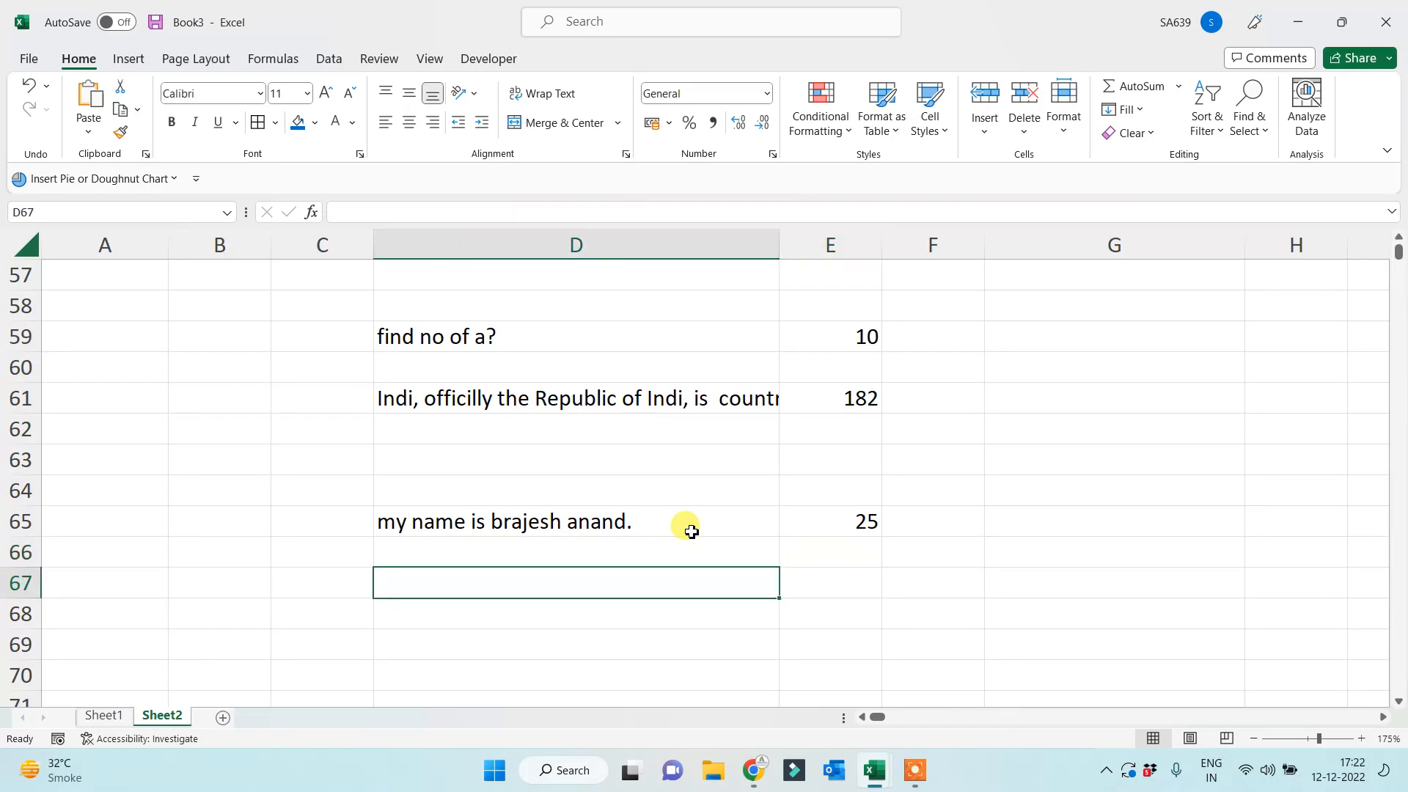
# Label D67 'No of space?' and enter =SUBSTITUTE(D65," ","") in D69 to strip the spaces.
pyautogui.write('No of space')
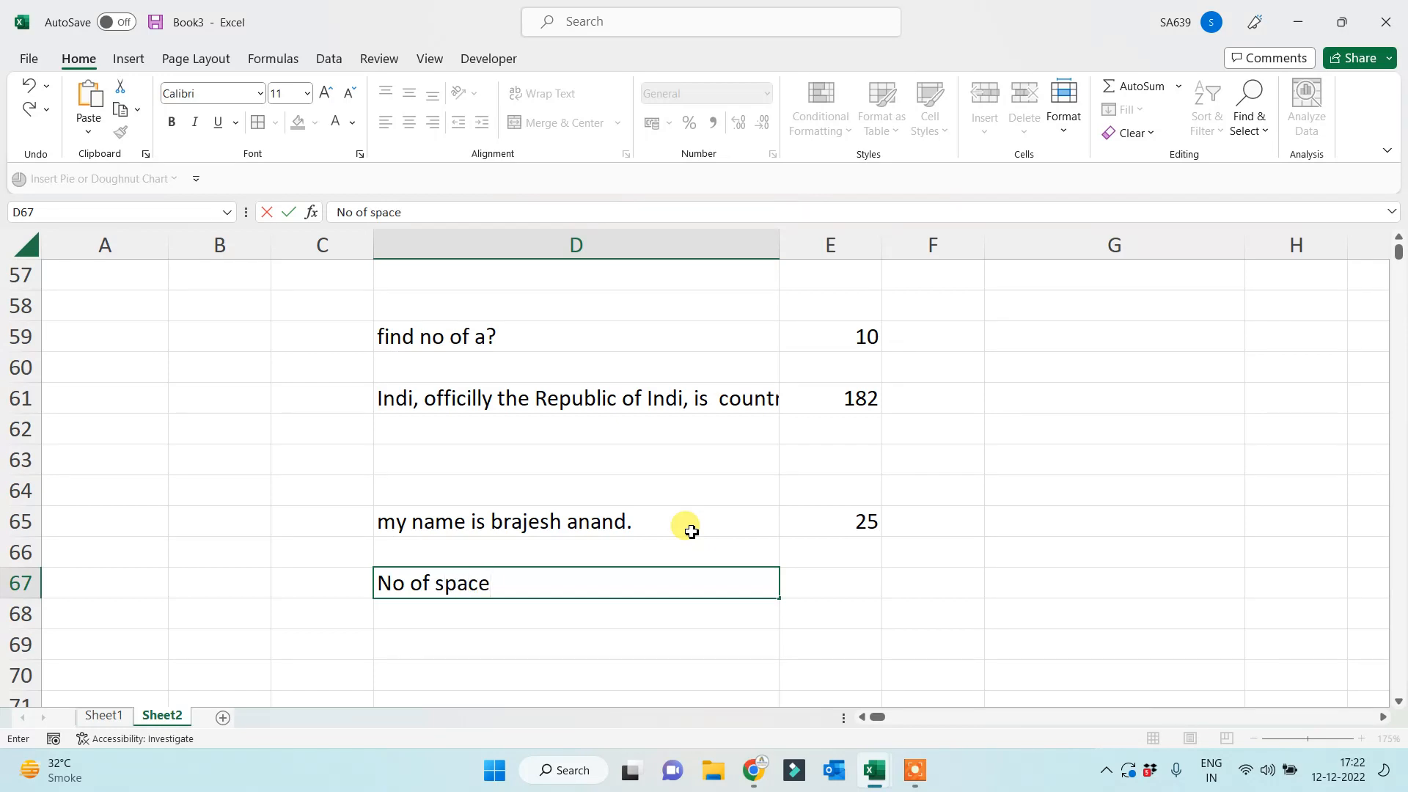
pyautogui.write('?')
pyautogui.press('Return')
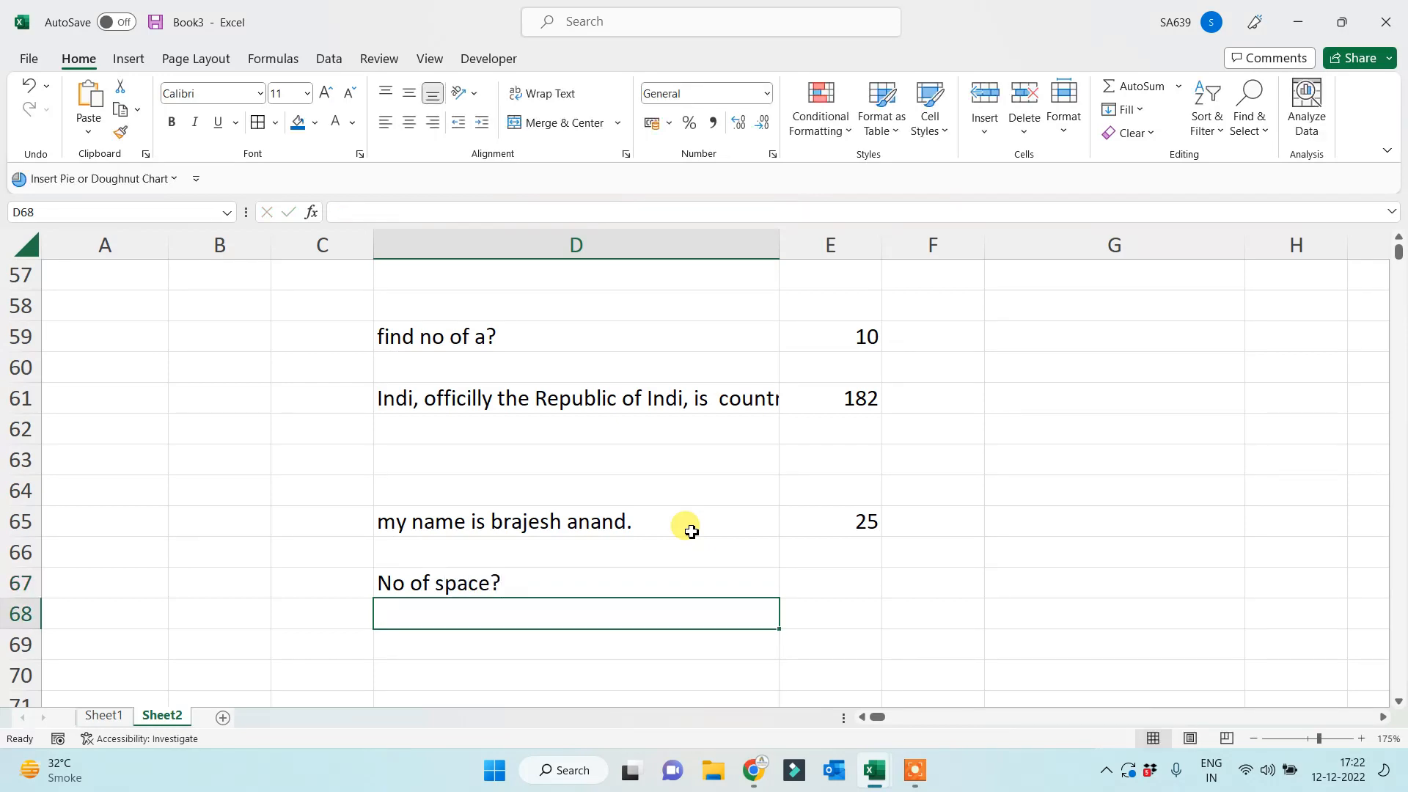
pyautogui.press('Down')
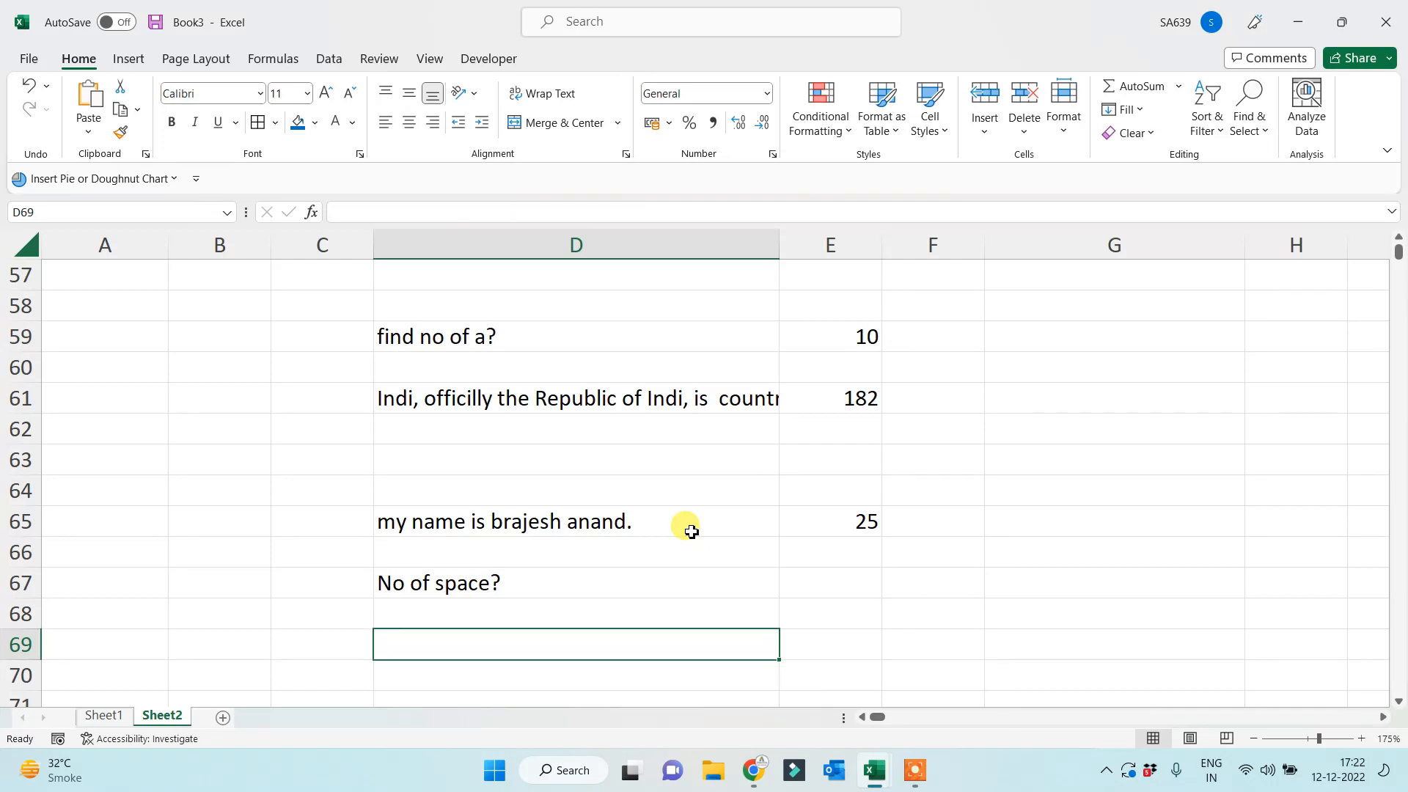
pyautogui.write('=sub')
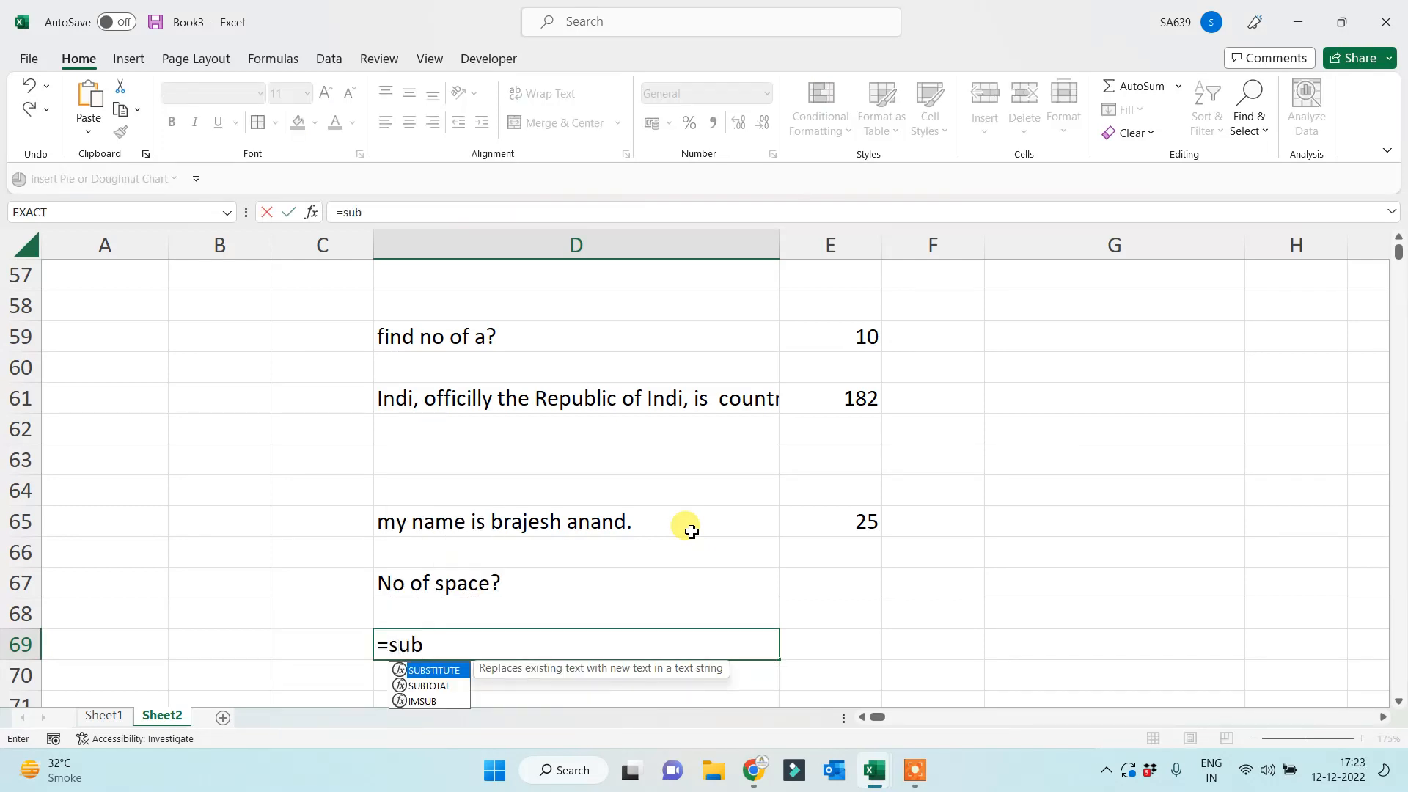
pyautogui.press('Tab')
pyautogui.click(547, 511)
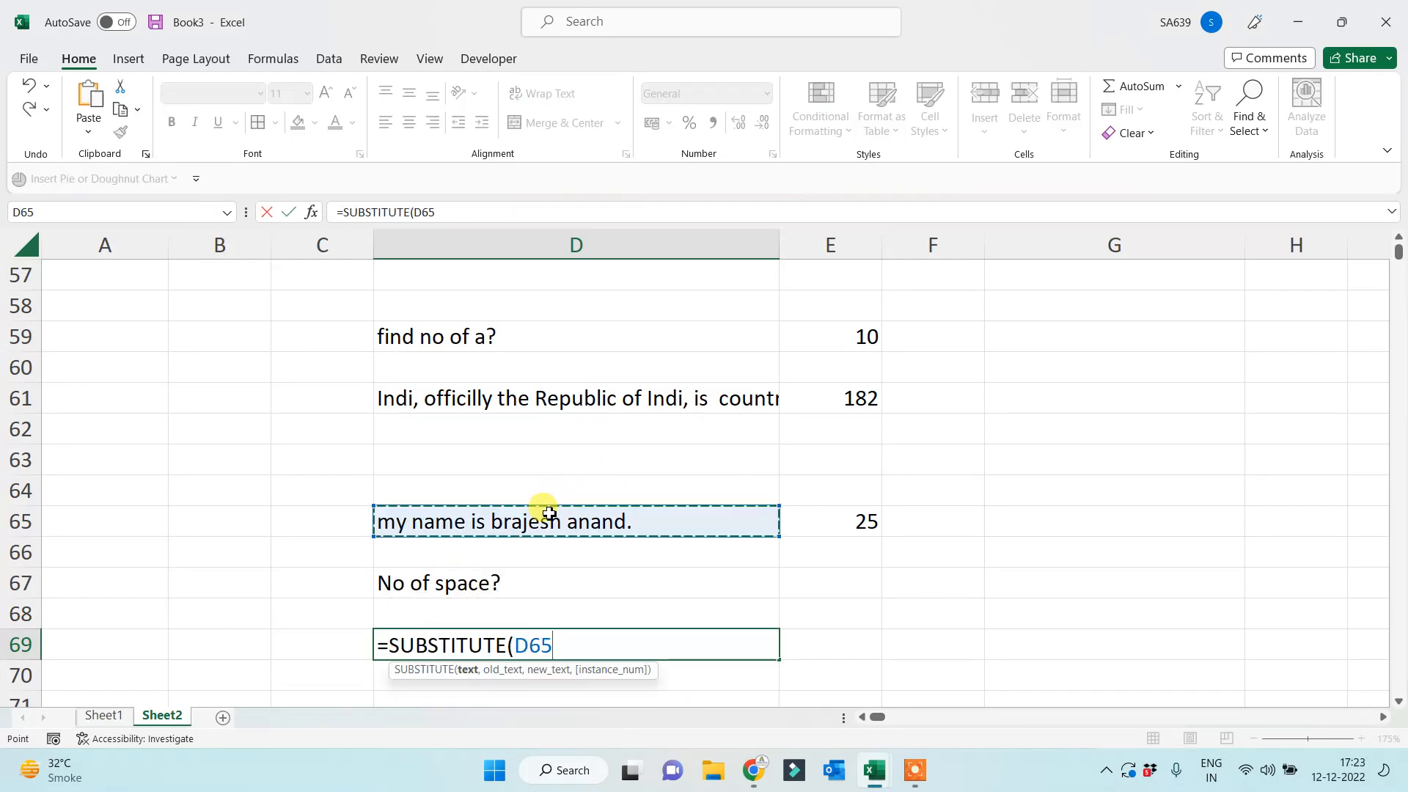
pyautogui.write('," ",')
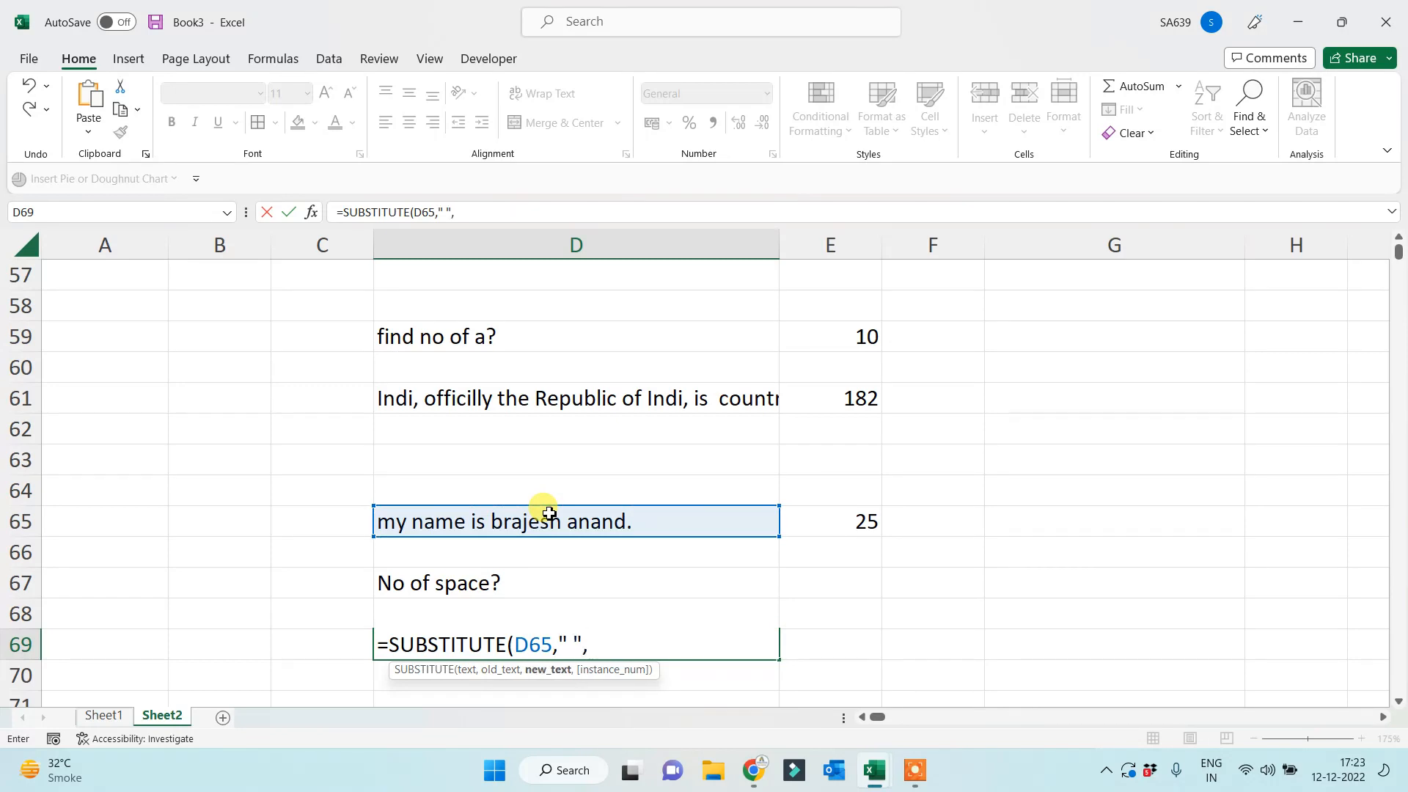
pyautogui.write('"")')
pyautogui.press('Return')
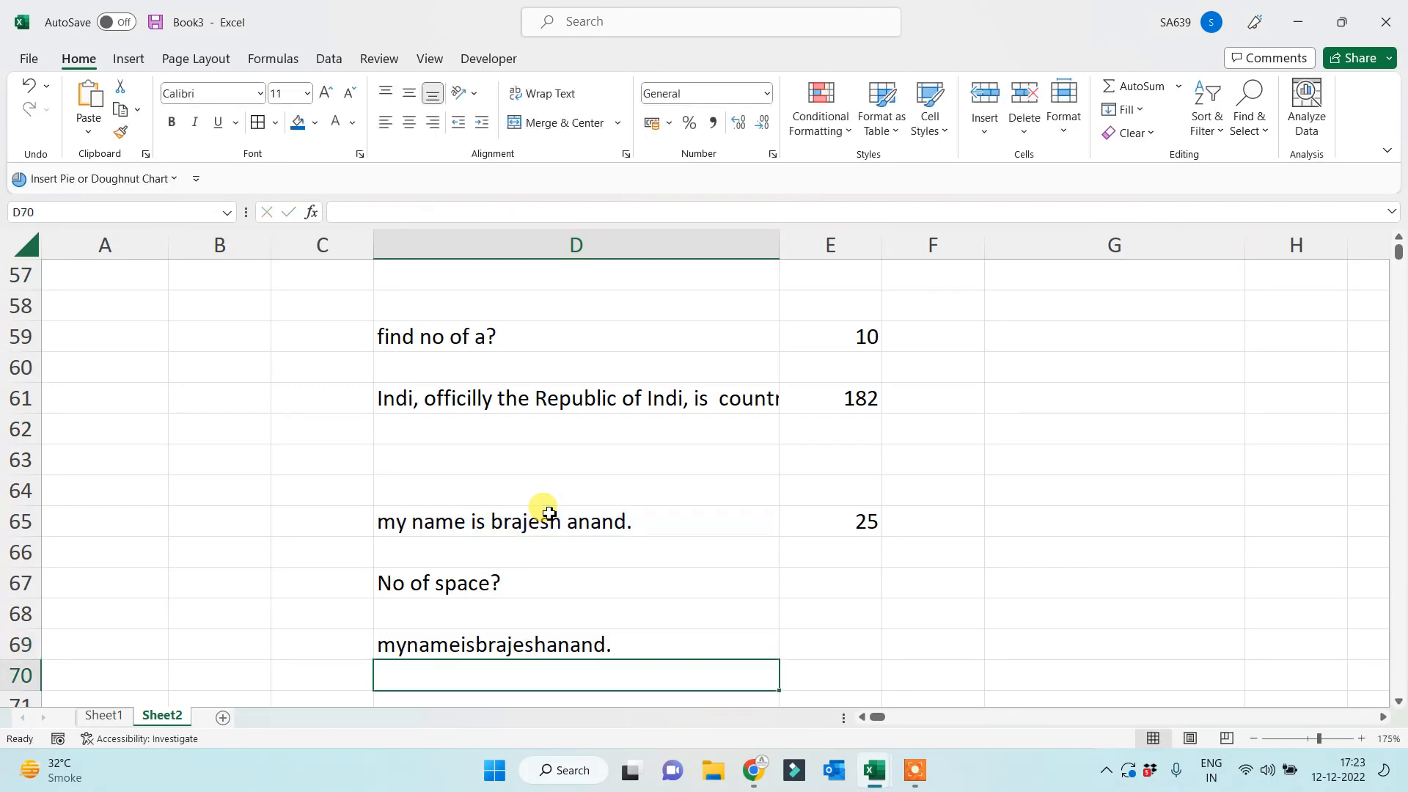
# Enter =LEN(D69) in E69, giving the spaceless length 21.
pyautogui.click(847, 649)
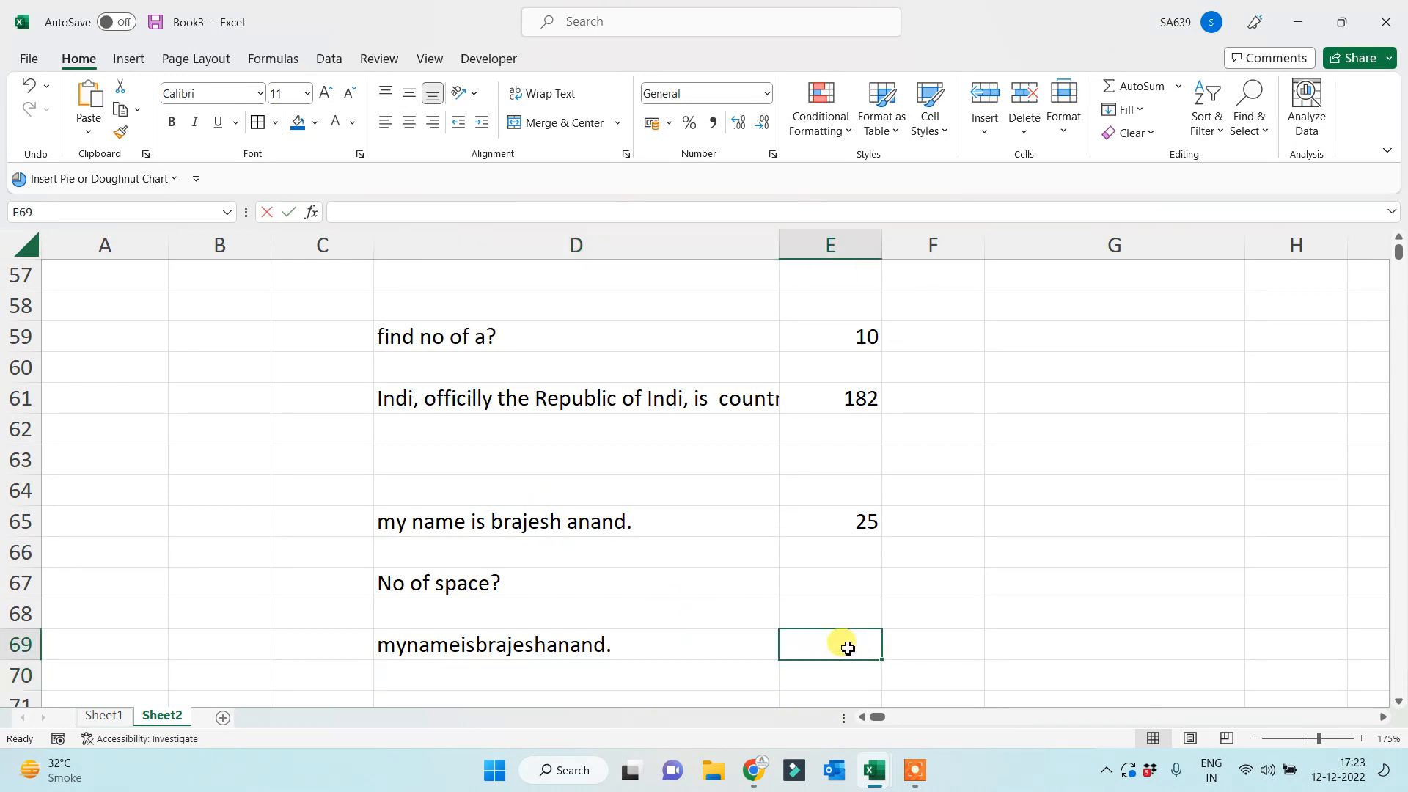
pyautogui.write('=len(')
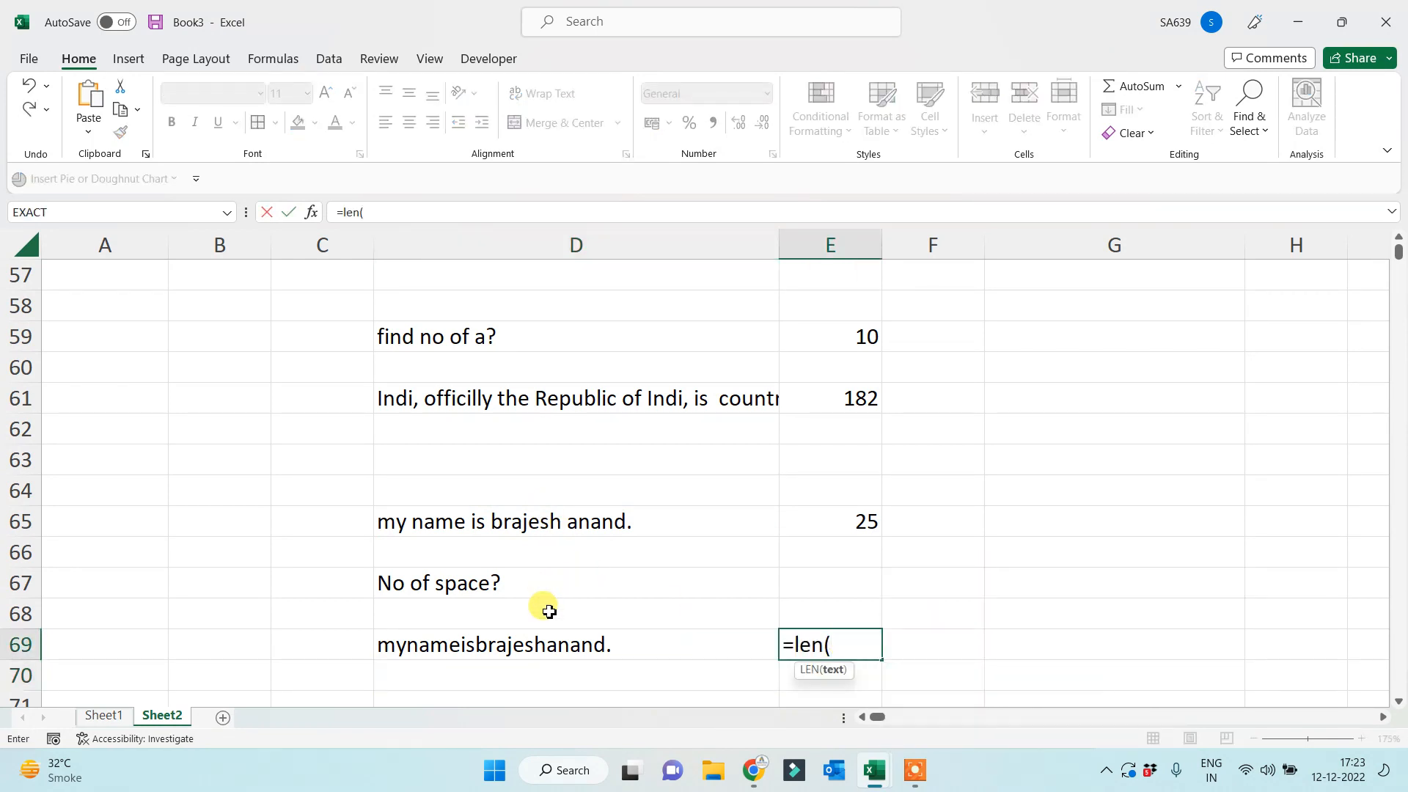
pyautogui.click(556, 648)
pyautogui.write(')')
pyautogui.press('Return')
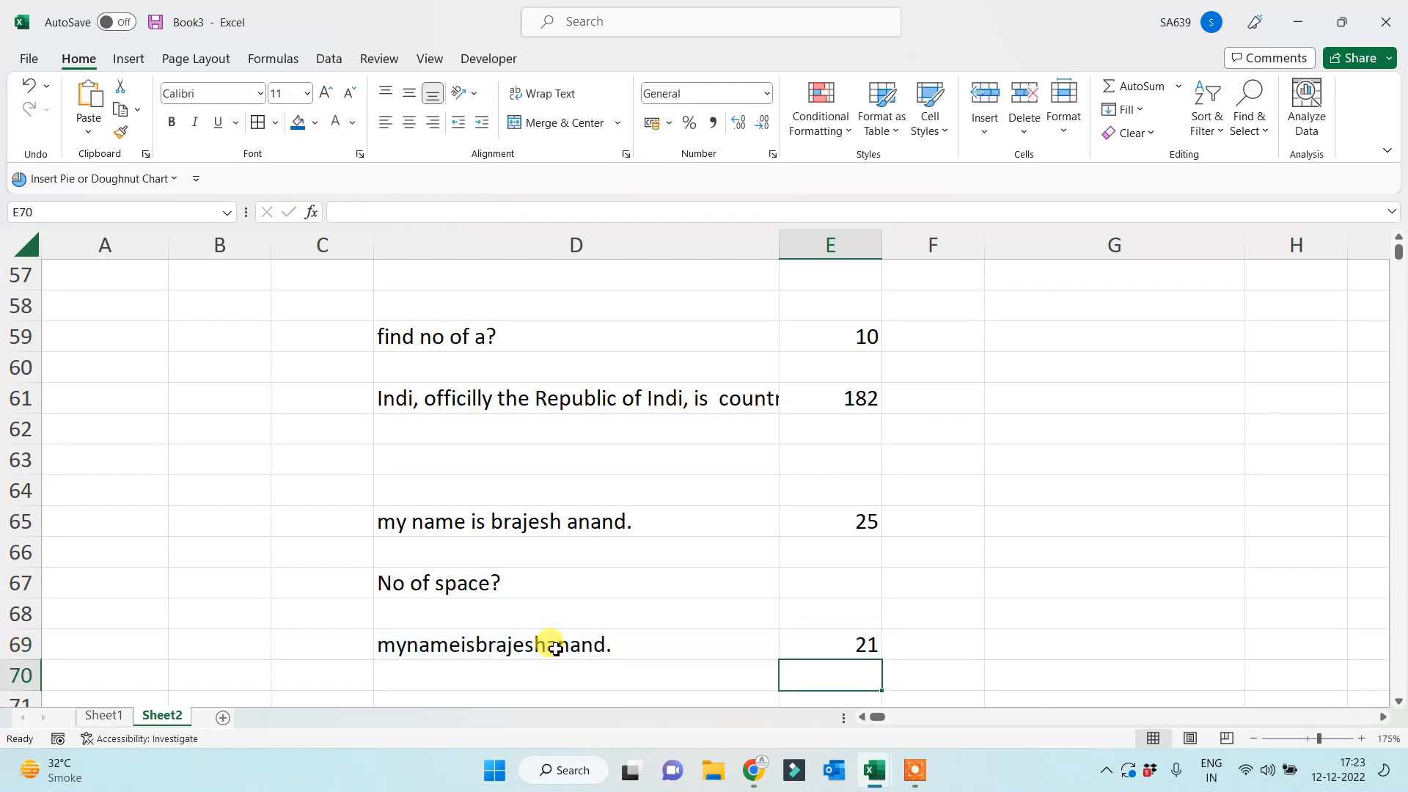
# Enter =E65-E69 in E67 to count the 4 spaces.
pyautogui.click(821, 595)
pyautogui.write('=')
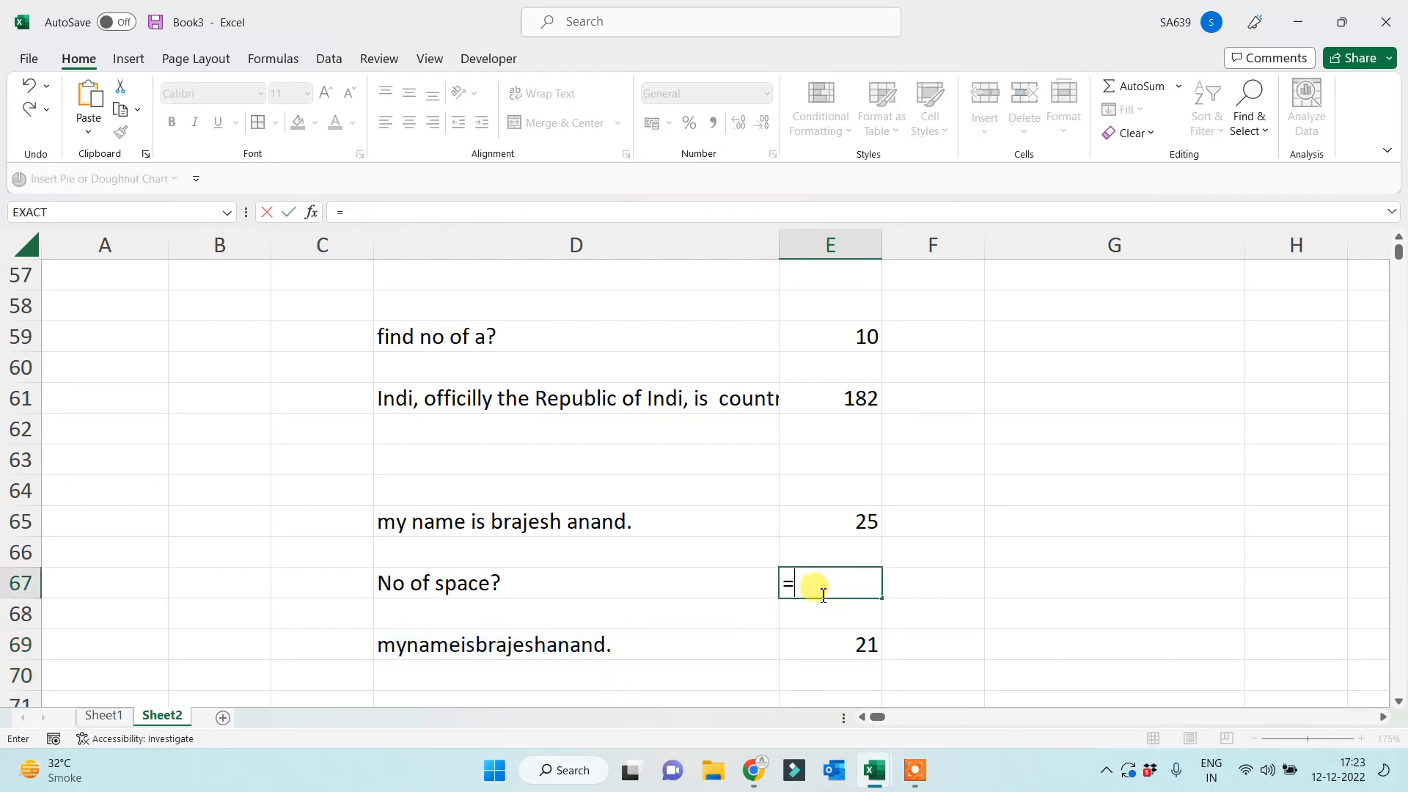
pyautogui.click(855, 527)
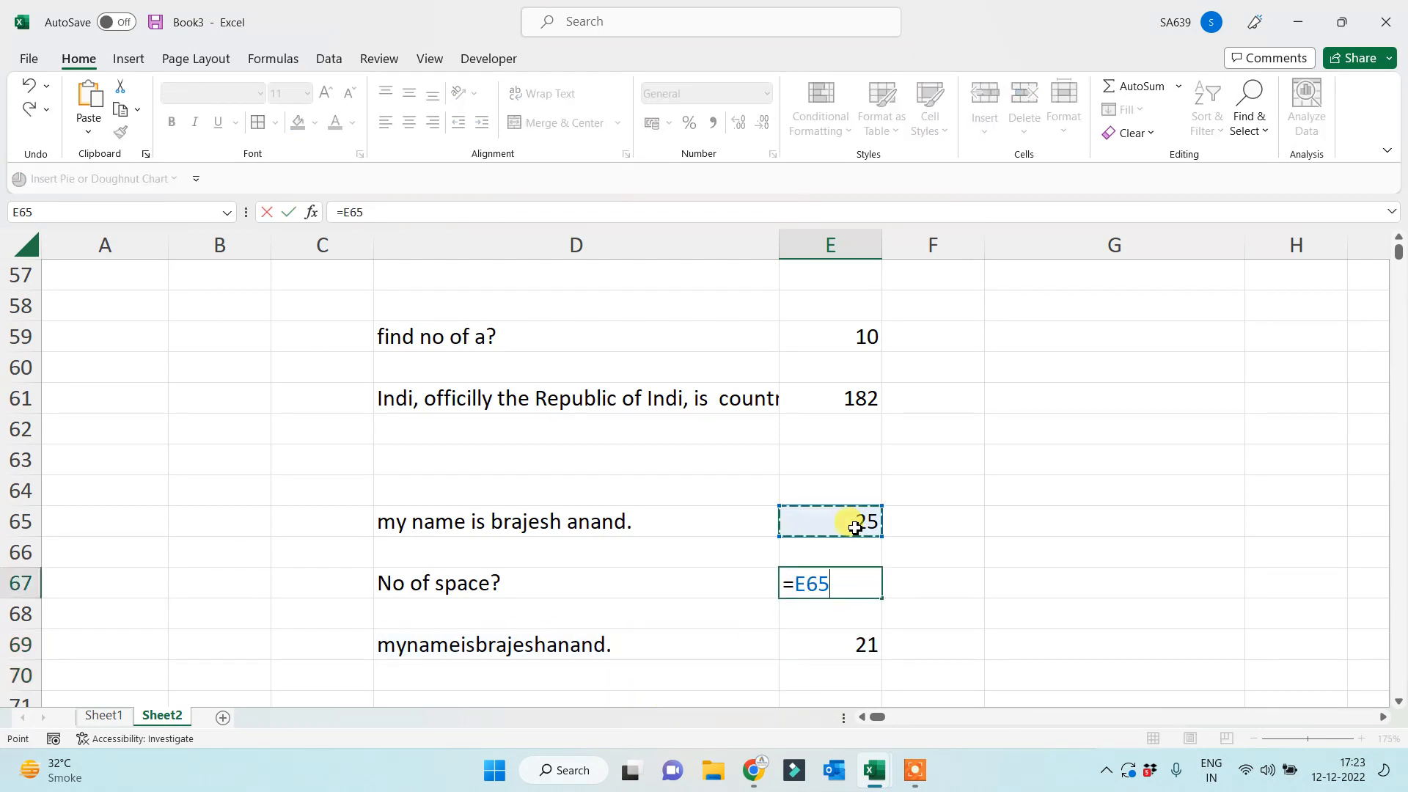
pyautogui.write('+')
pyautogui.press('BackSpace')
pyautogui.write('-')
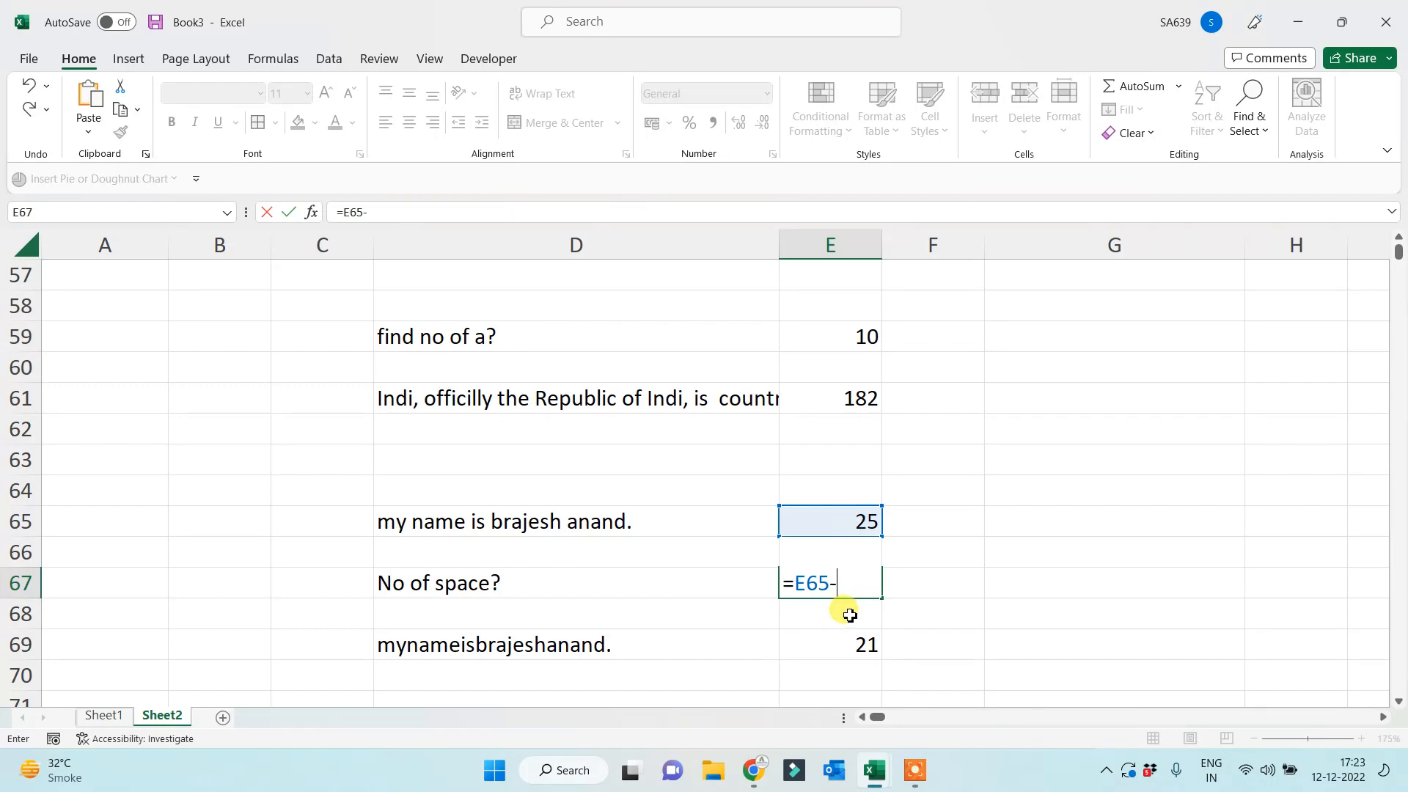
pyautogui.click(844, 651)
pyautogui.press('Return')
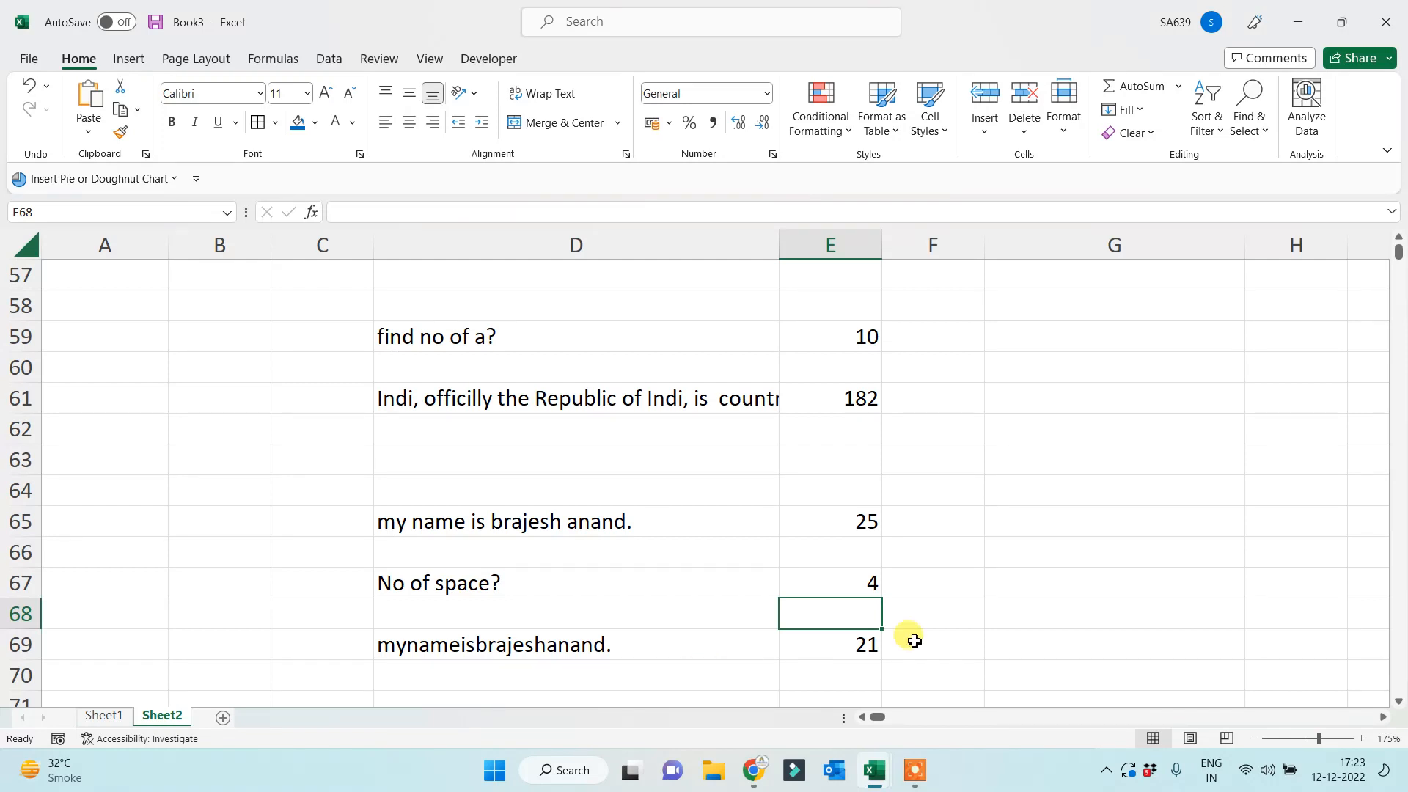
# Check E67's formula and type the 'No of words?' label in D68.
pyautogui.click(856, 594)
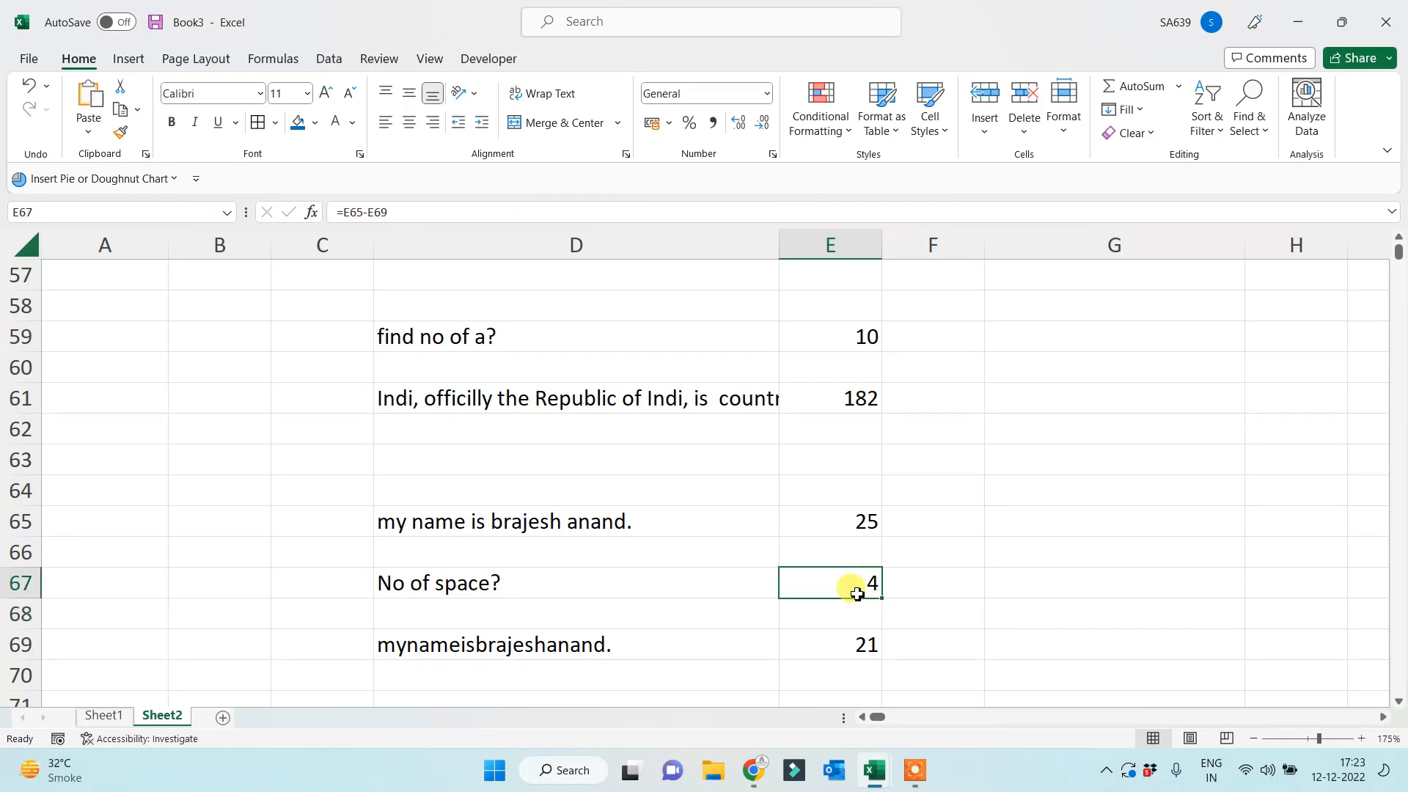
pyautogui.click(440, 609)
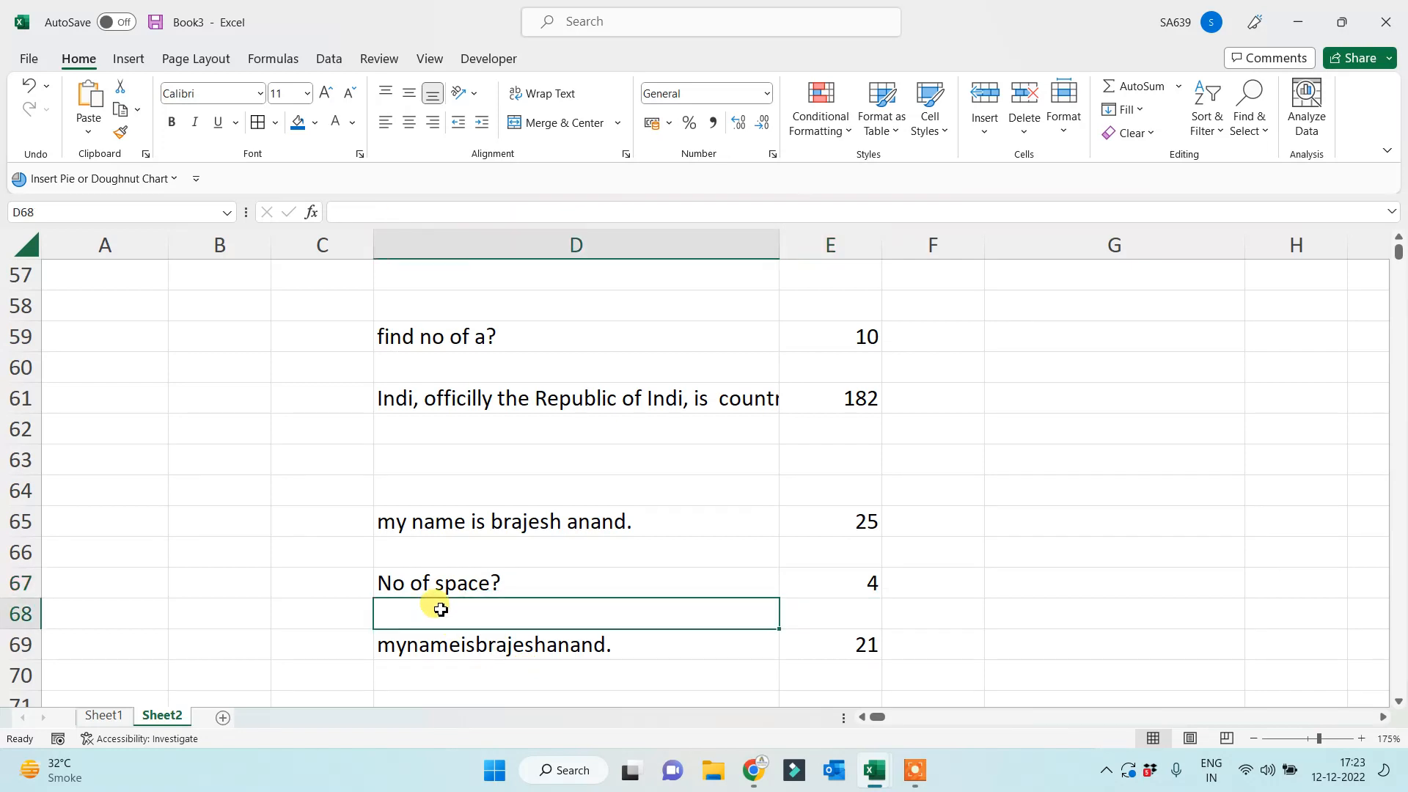
pyautogui.write('No of words')
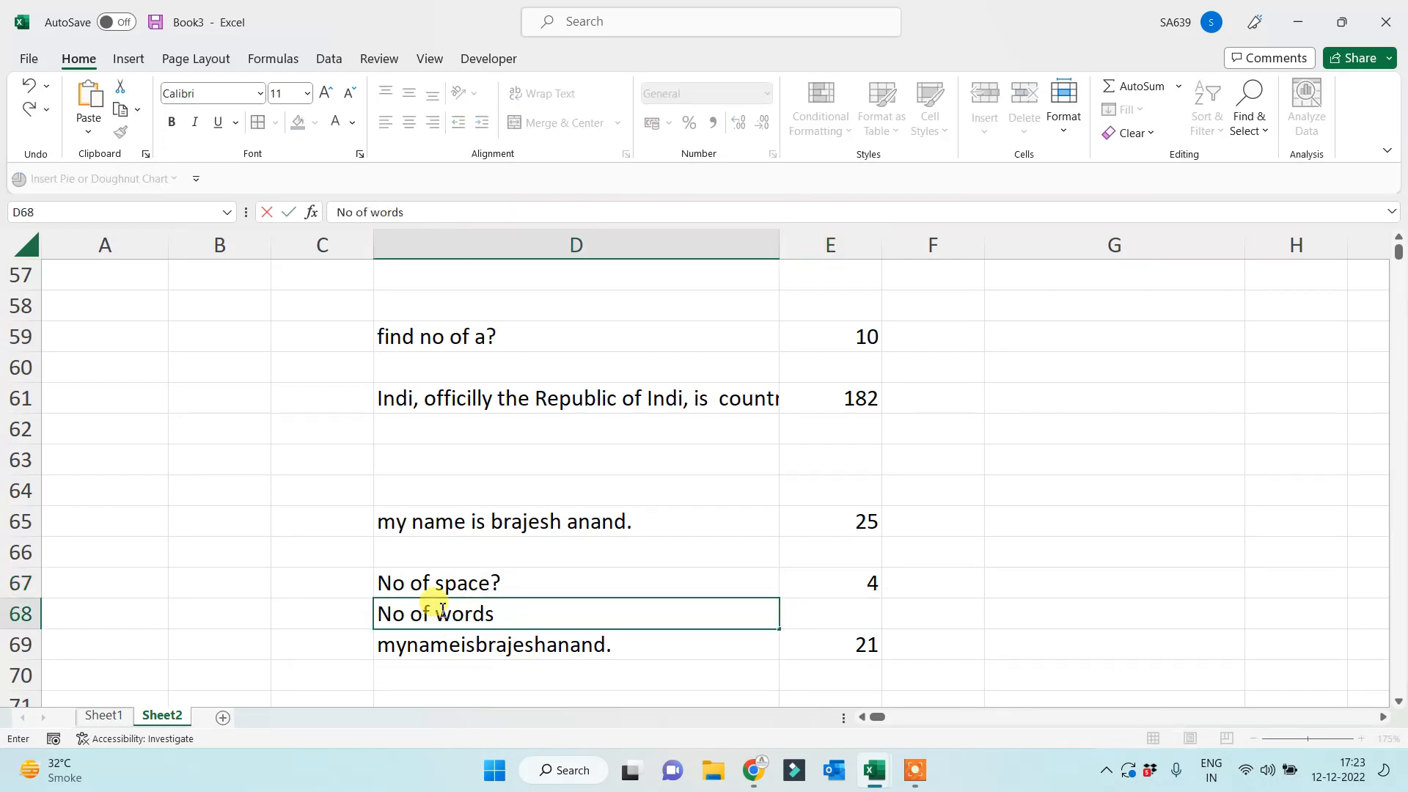
pyautogui.write('?')
# Enter =E67+1 in E68 to show the word count of 5.
pyautogui.click(816, 607)
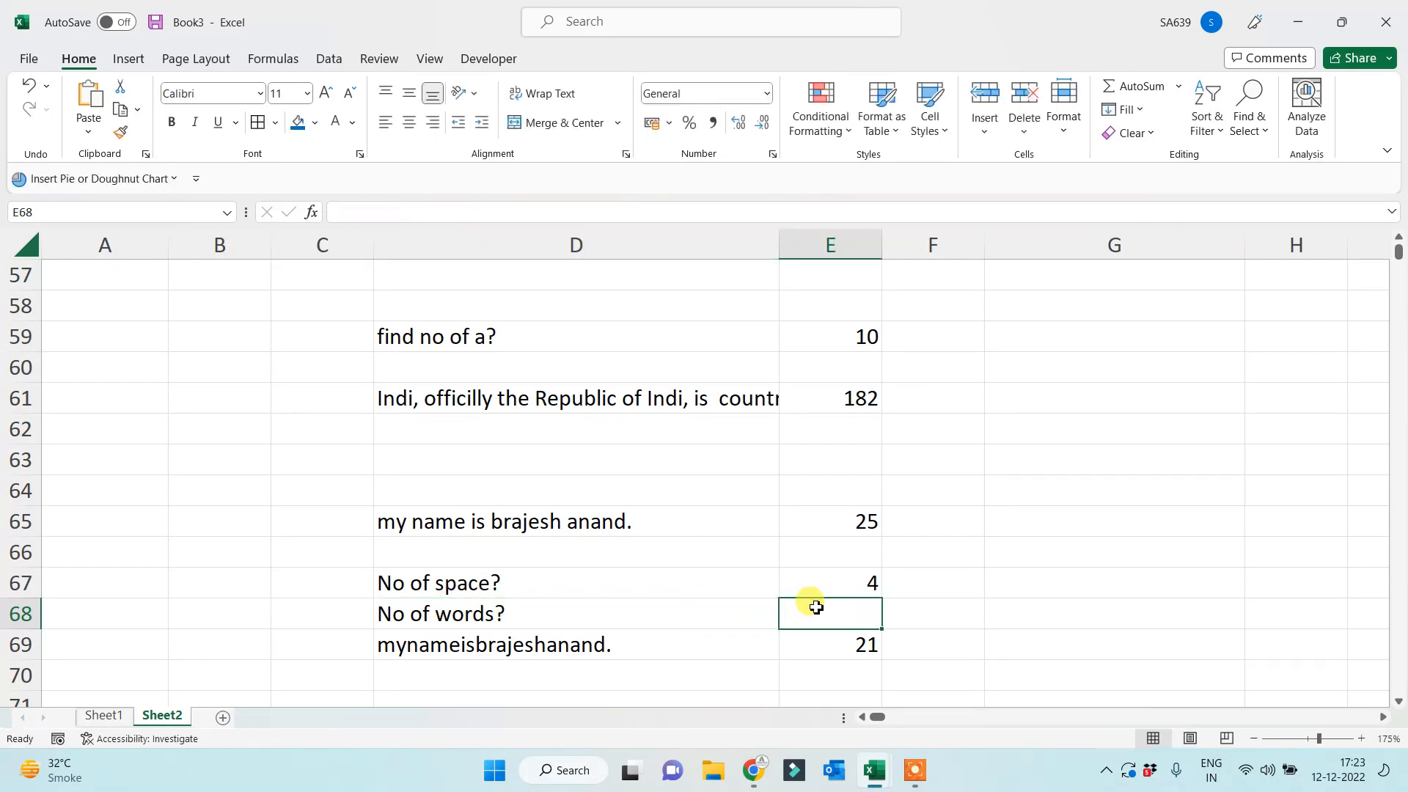
pyautogui.write('=')
pyautogui.click(836, 580)
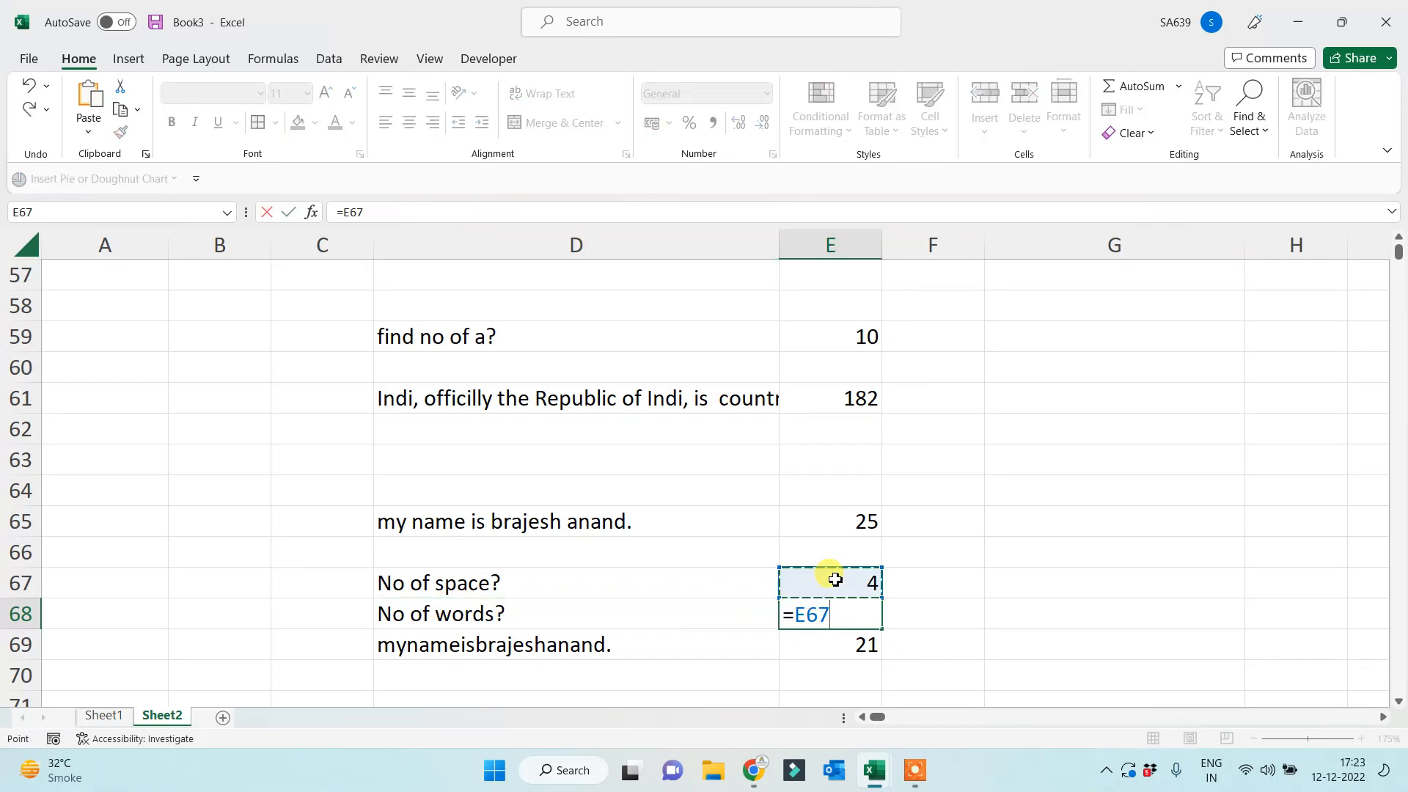
pyautogui.write('+1')
pyautogui.press('Return')
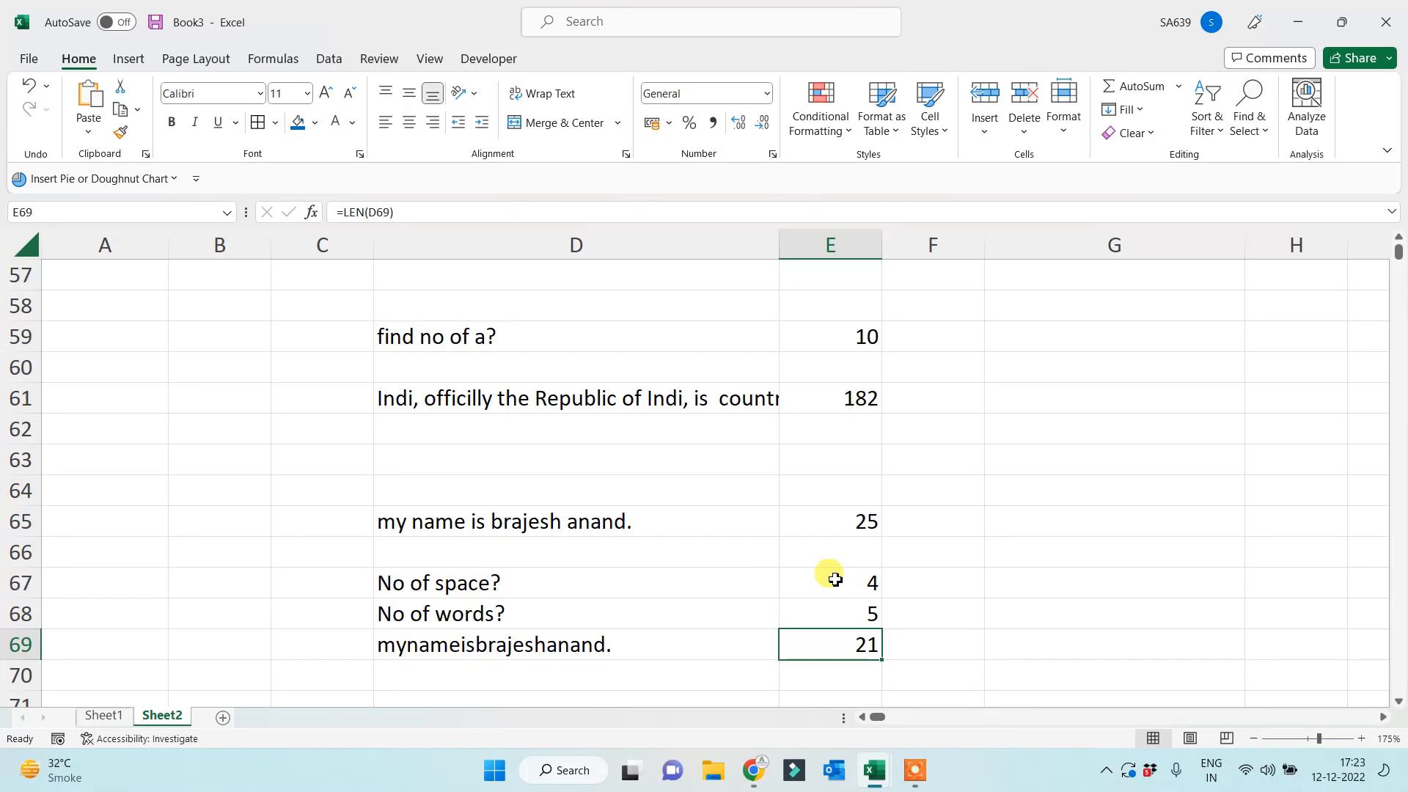
pyautogui.scroll(6, 733, 528)
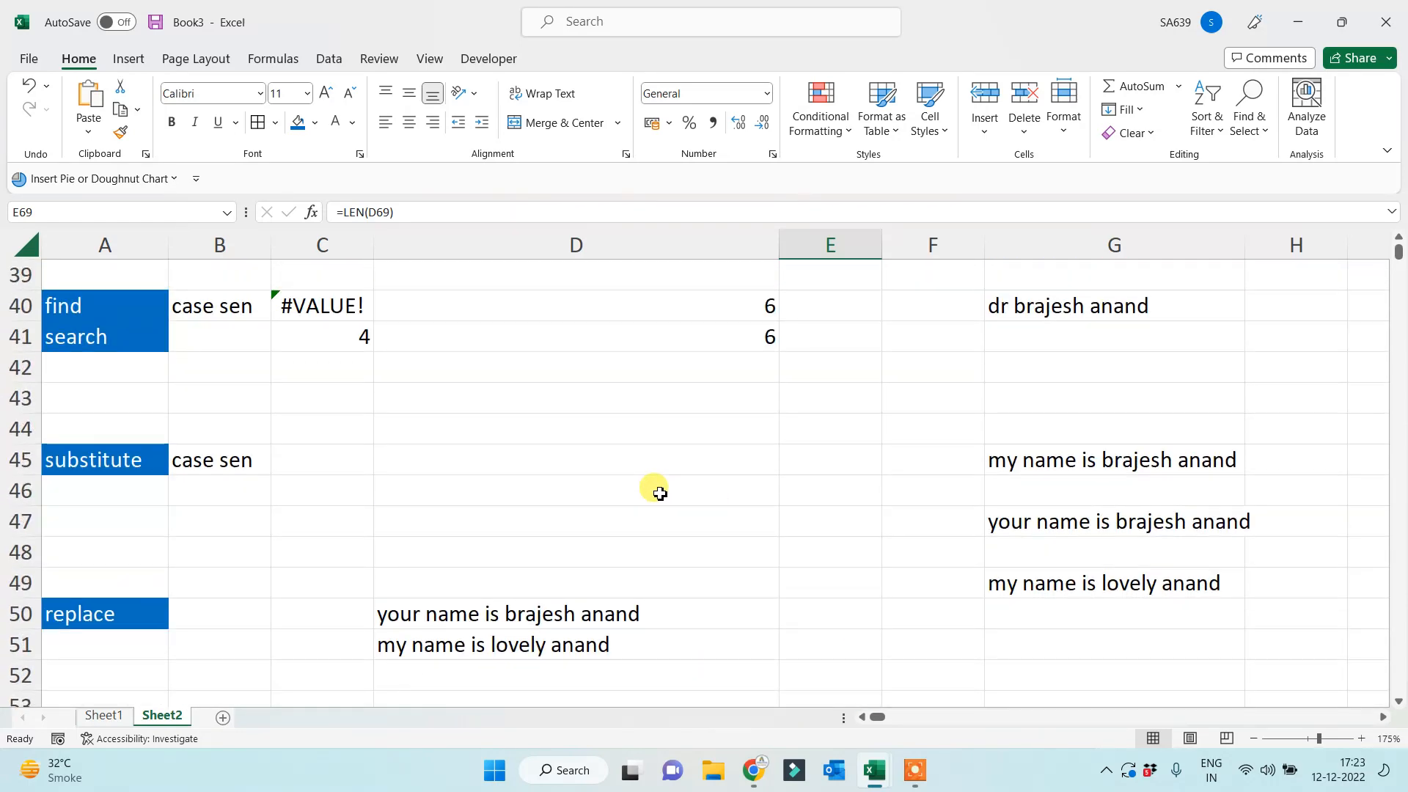
pyautogui.scroll(-2, 660, 543)
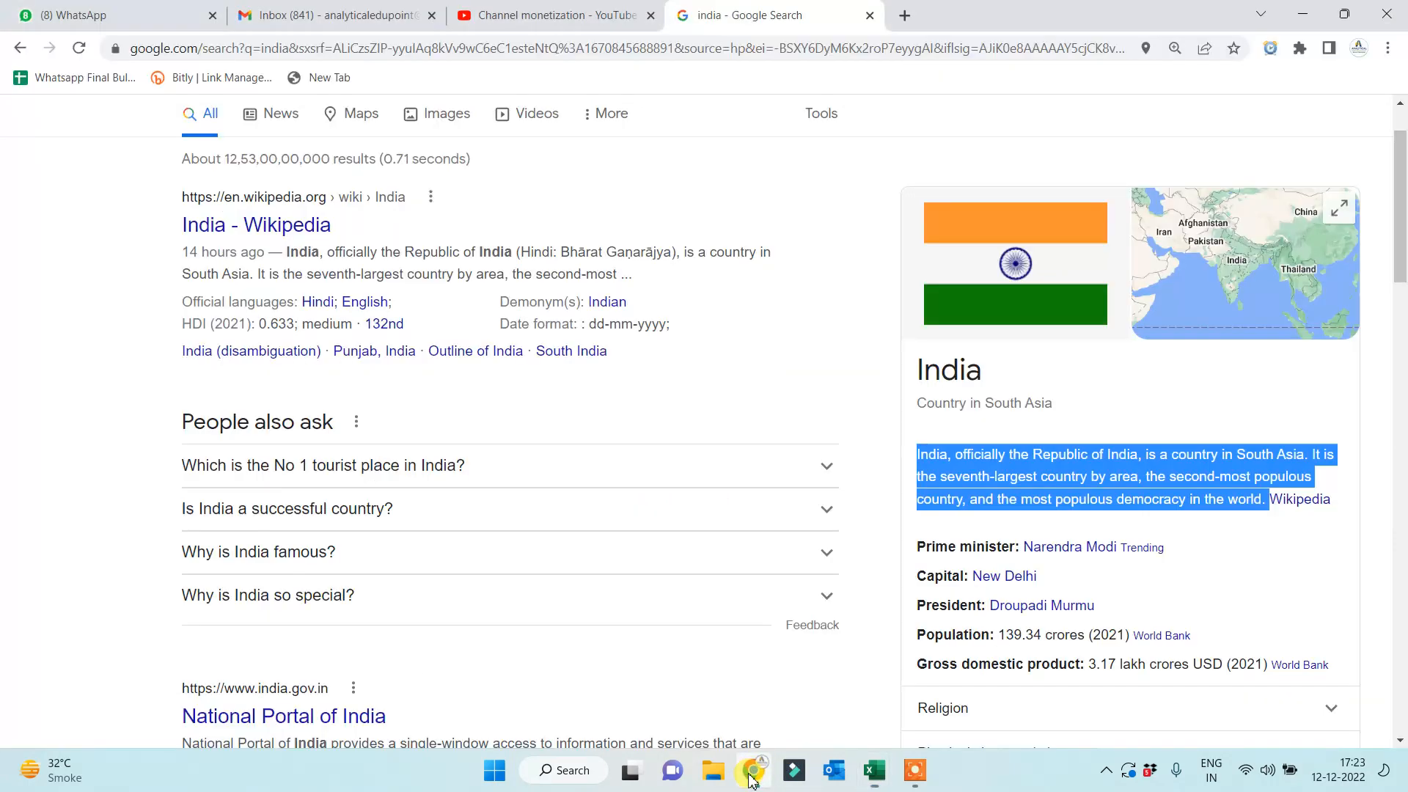
# Select the Wikipedia snippet about India in the browser's search results.
pyautogui.click(753, 770)
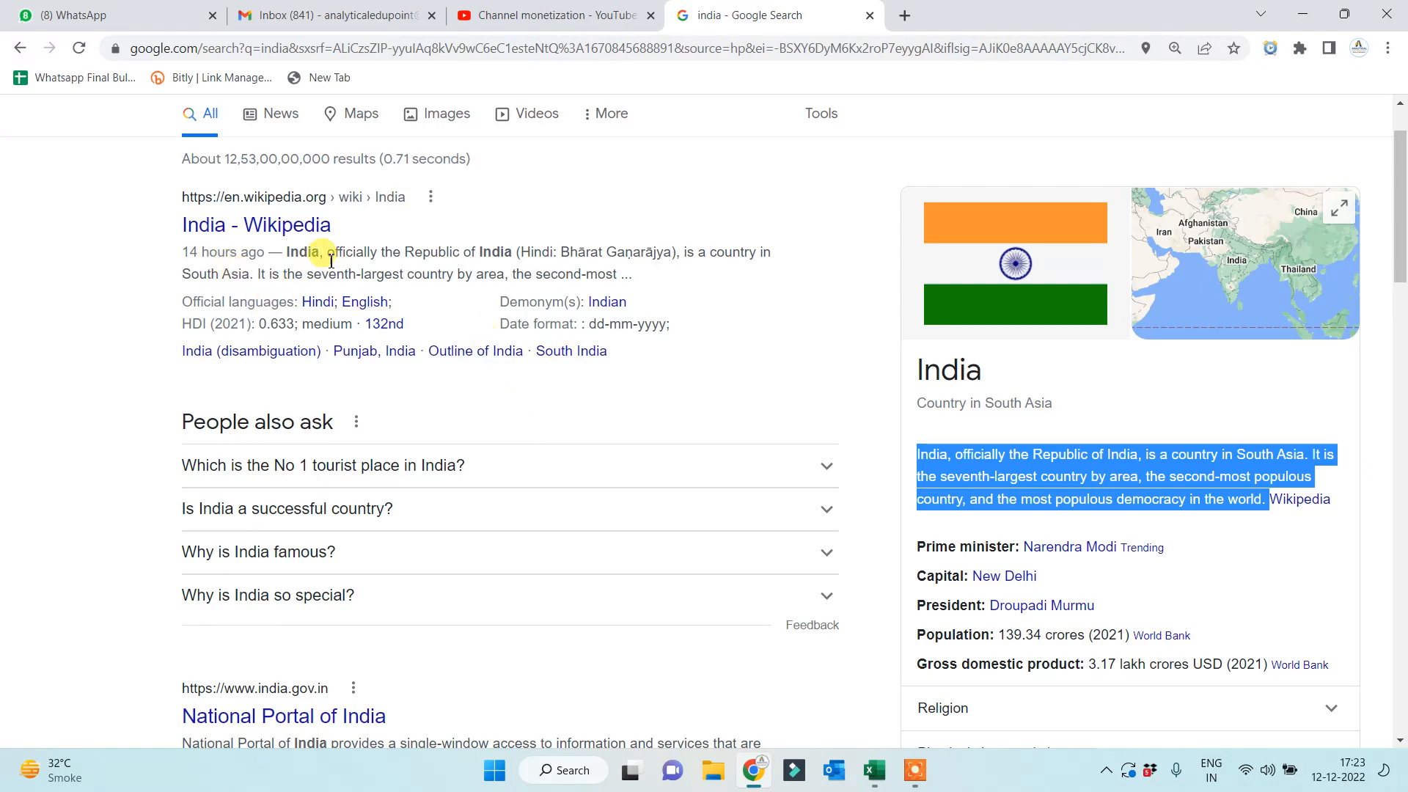
pyautogui.moveTo(287, 251); pyautogui.dragTo(618, 274)
pyautogui.hotkey('alt', 'Tab')
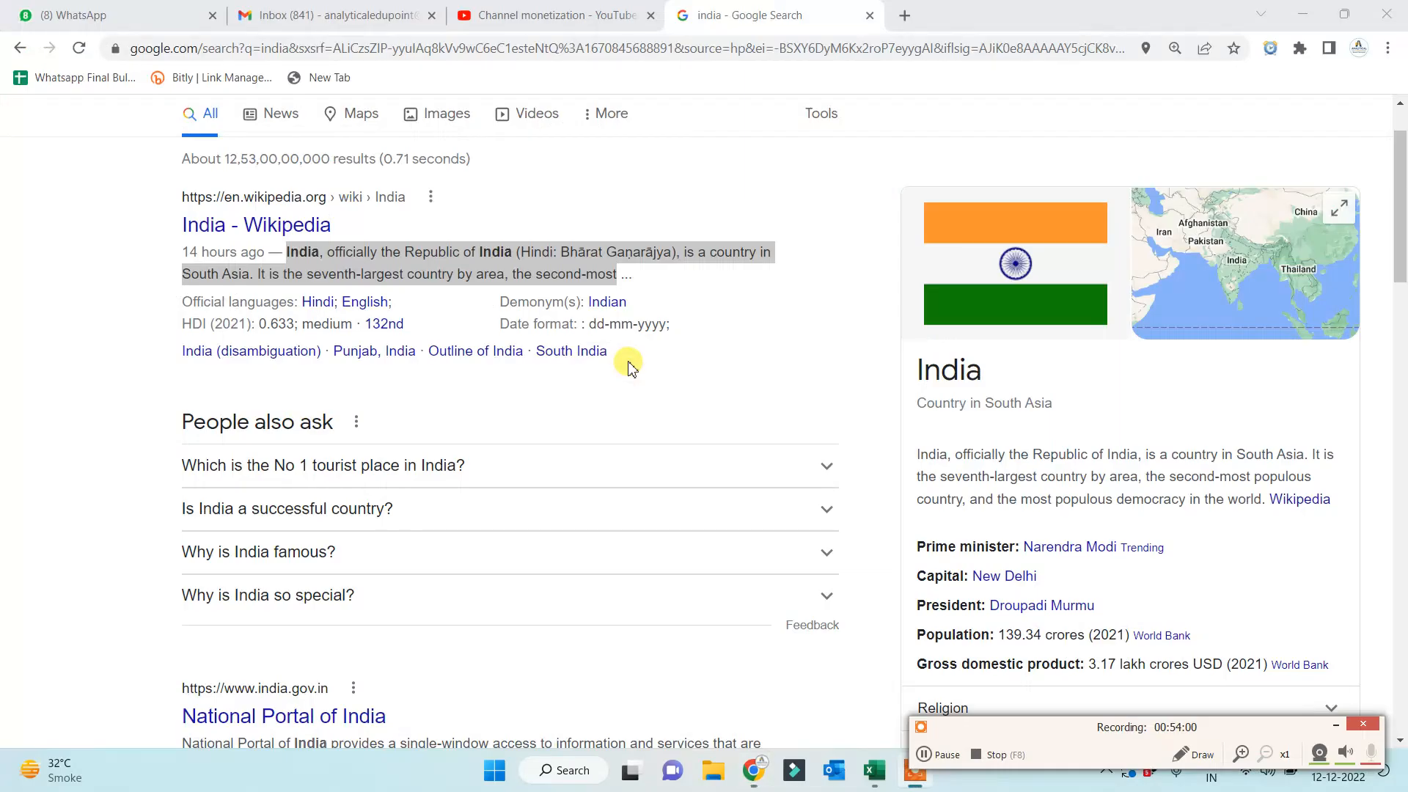
pyautogui.hotkey('alt', 'Tab')
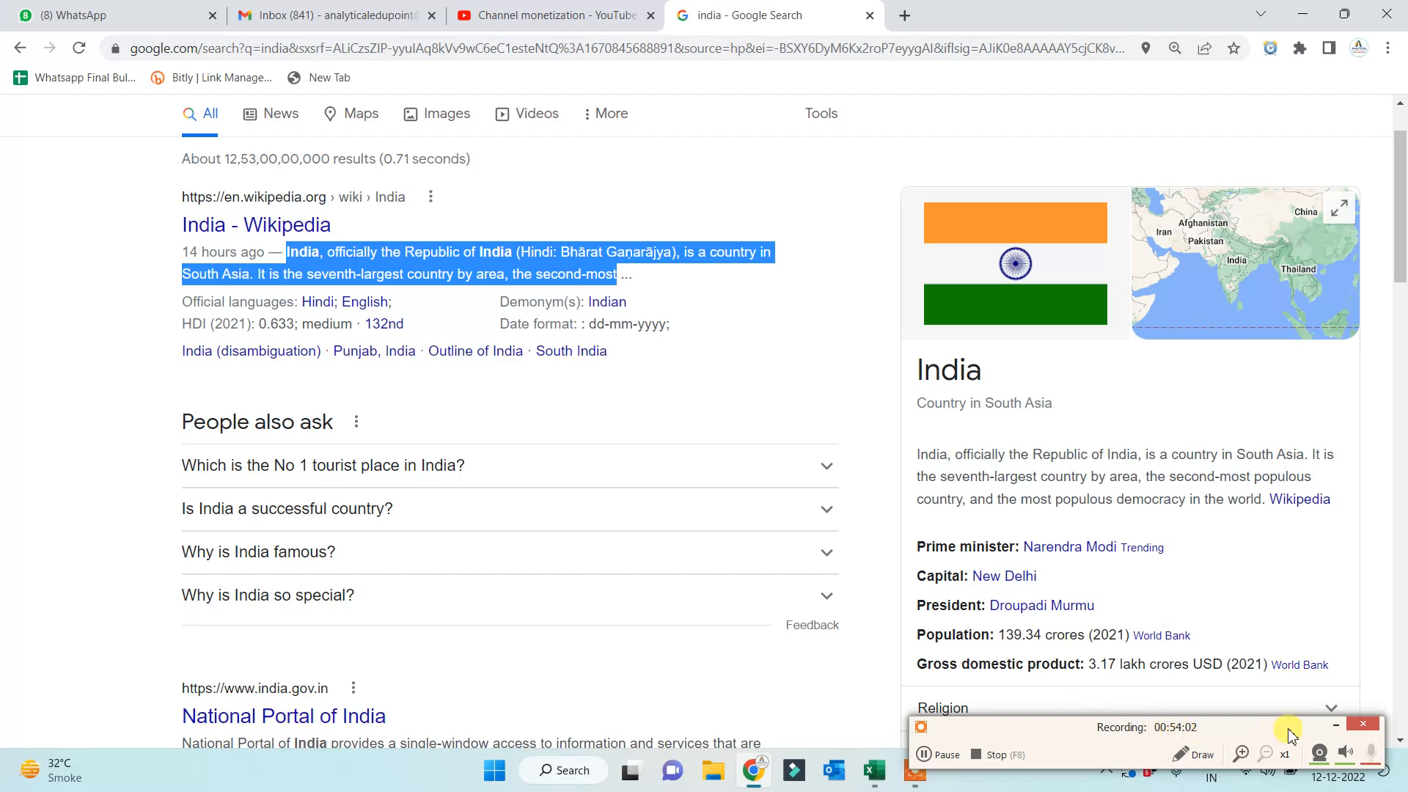
pyautogui.click(1335, 726)
# Switch back to Excel through the sumproduct plus workbook to Book3's Sheet2.
pyautogui.click(873, 771)
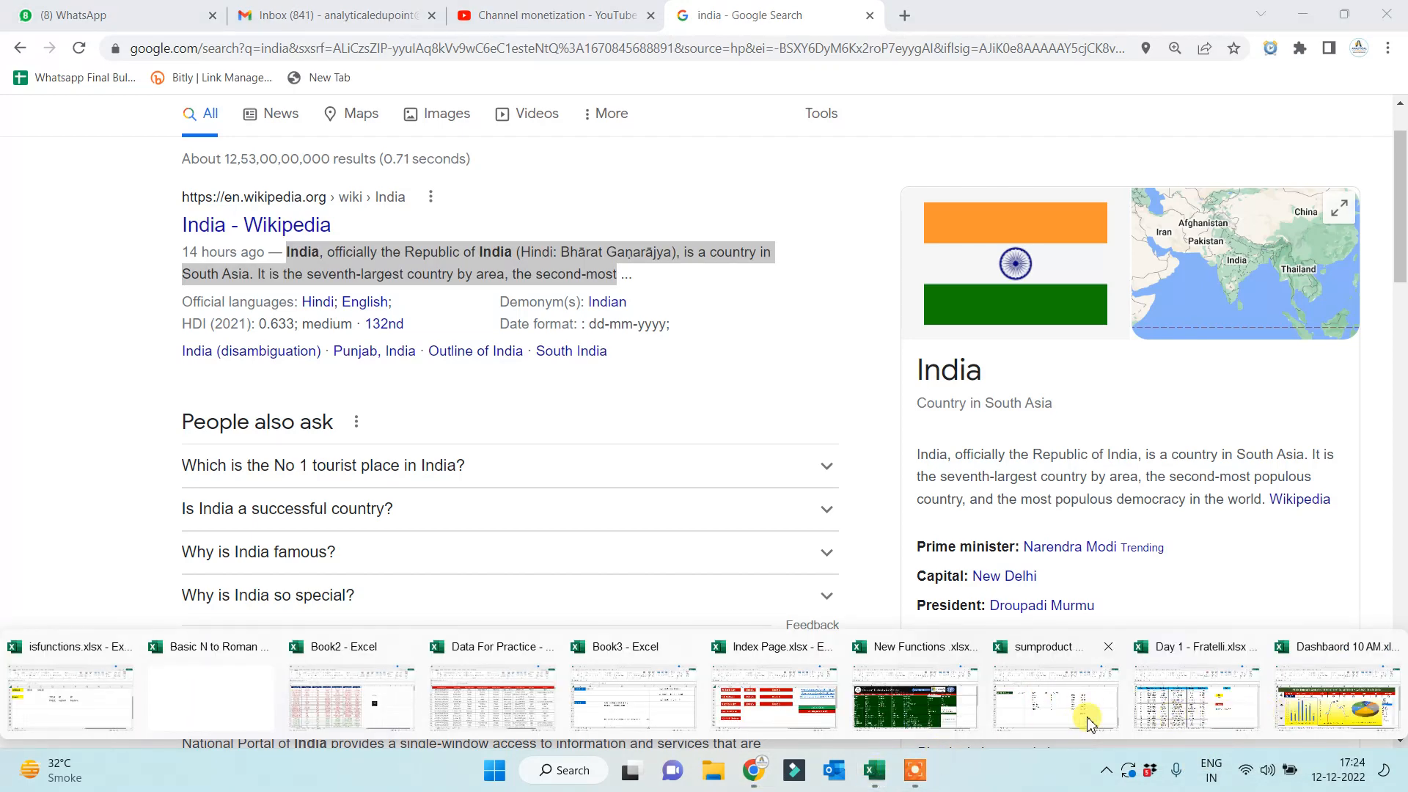
pyautogui.click(1088, 724)
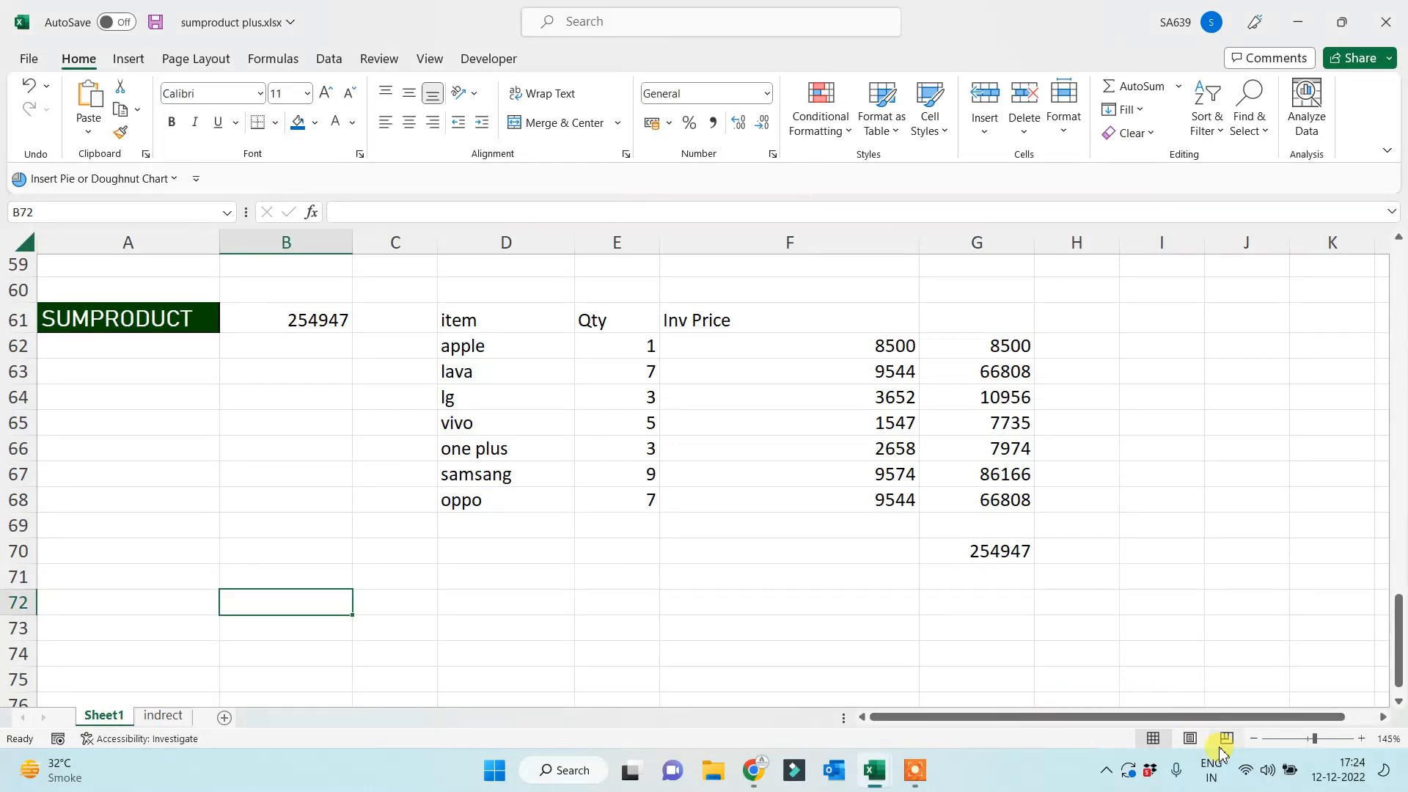
pyautogui.click(872, 770)
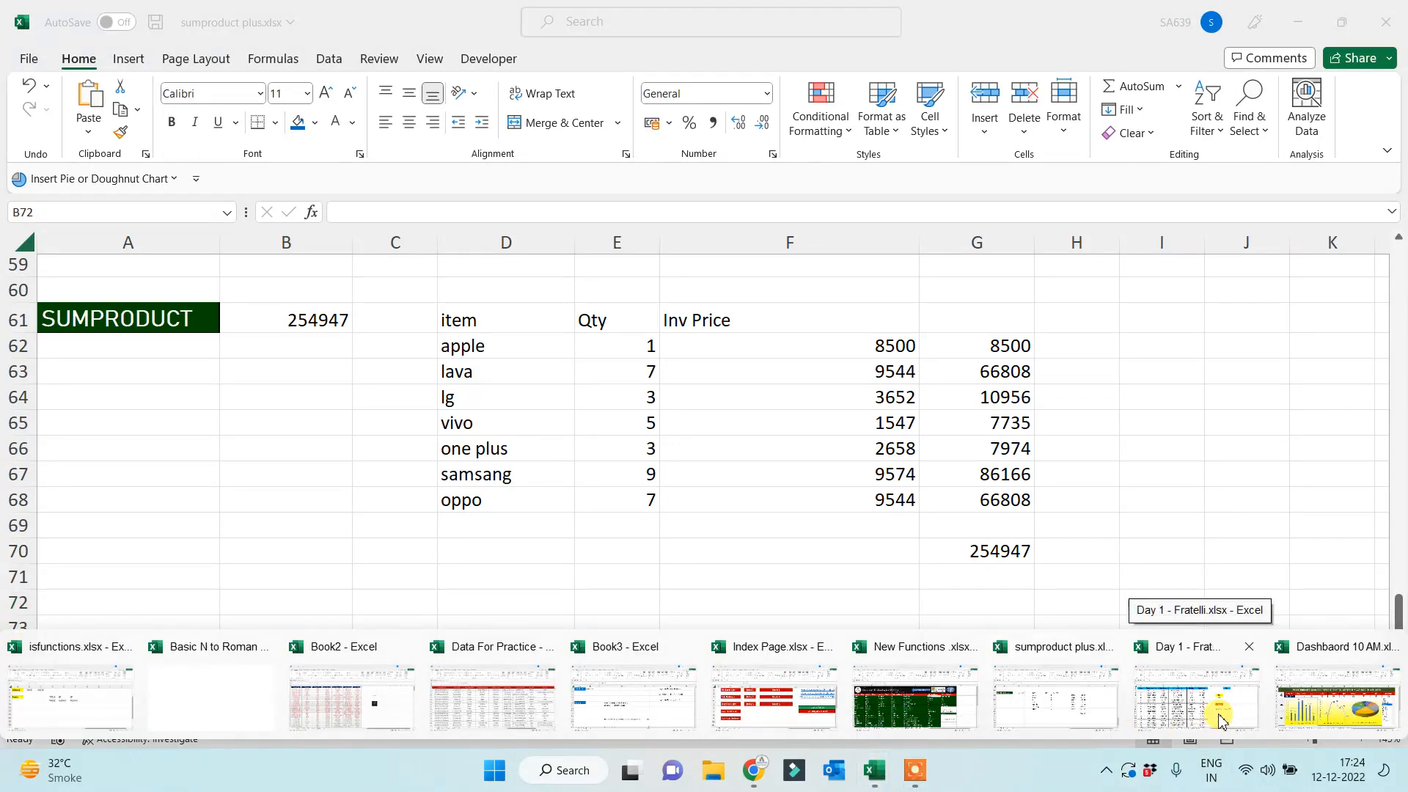
pyautogui.click(636, 715)
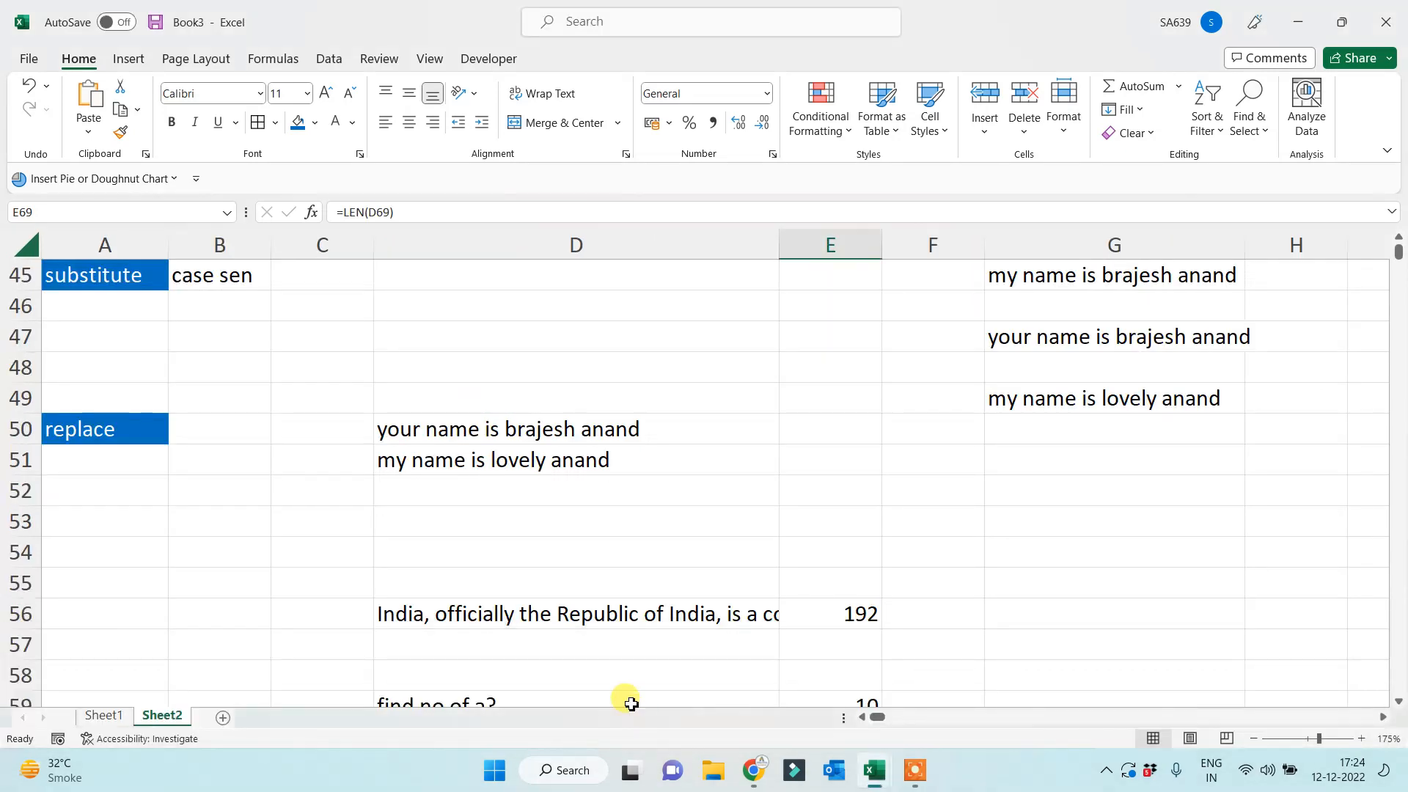
# Replace D65's sample sentence with the pasted India passage.
pyautogui.scroll(-5, 503, 645)
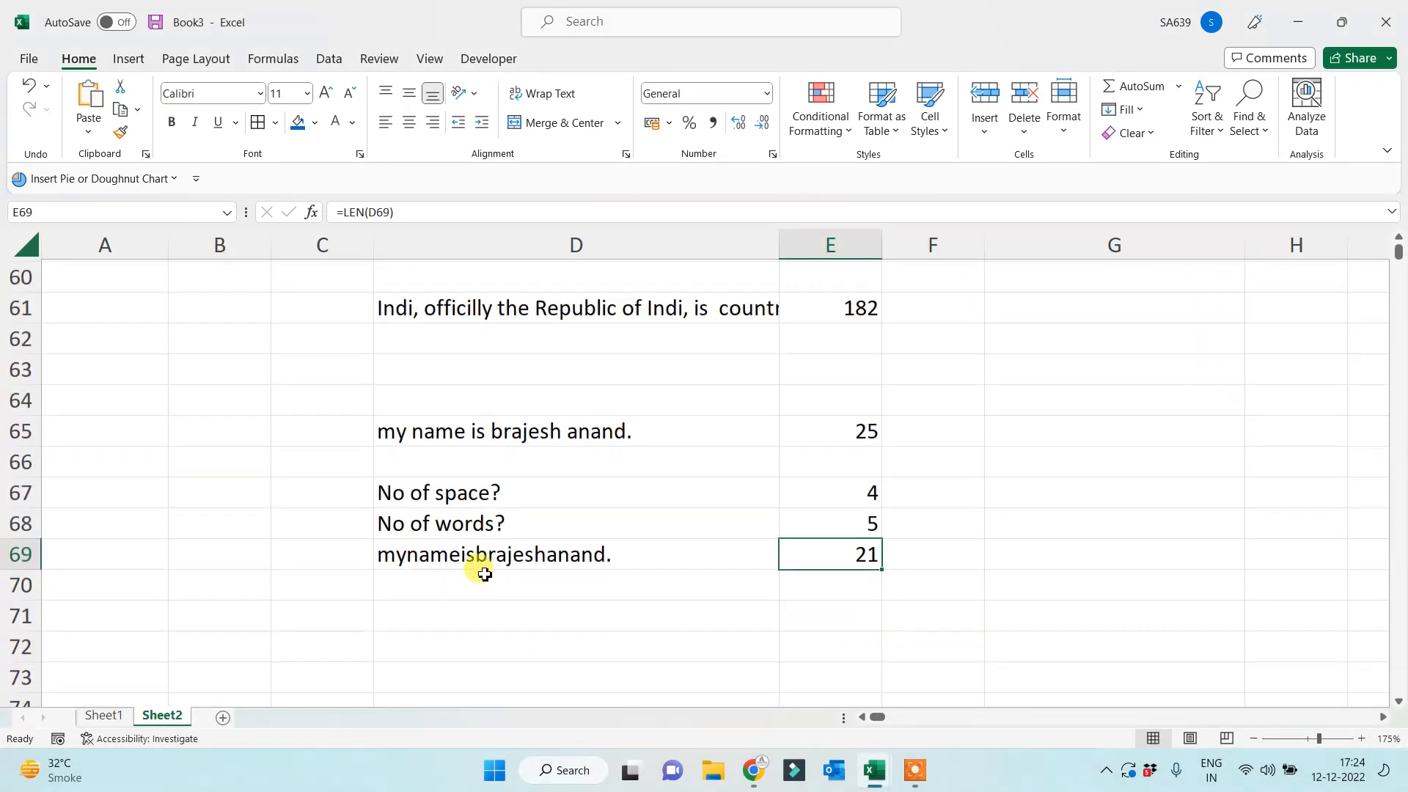
pyautogui.click(502, 433)
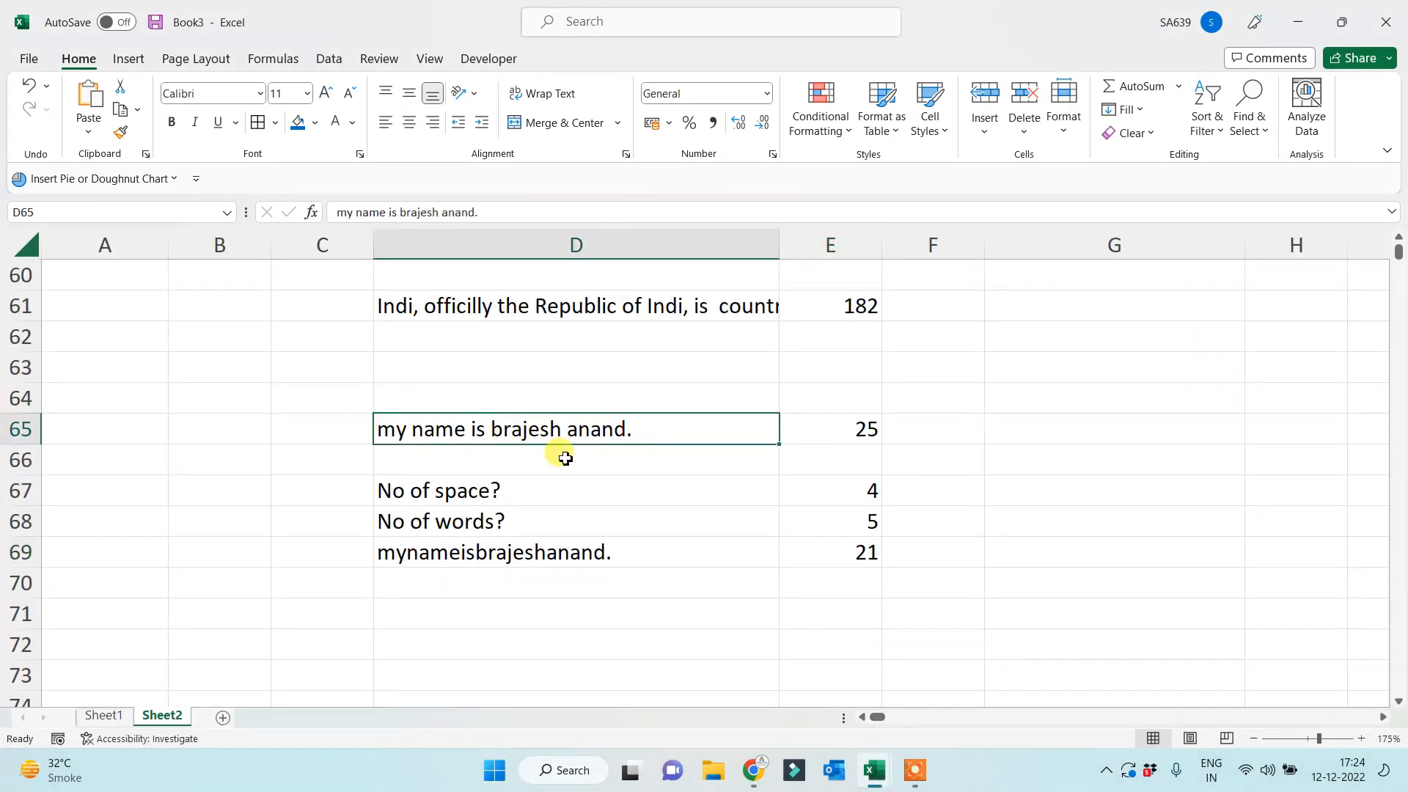
pyautogui.press('Delete')
pyautogui.doubleClick(660, 432)
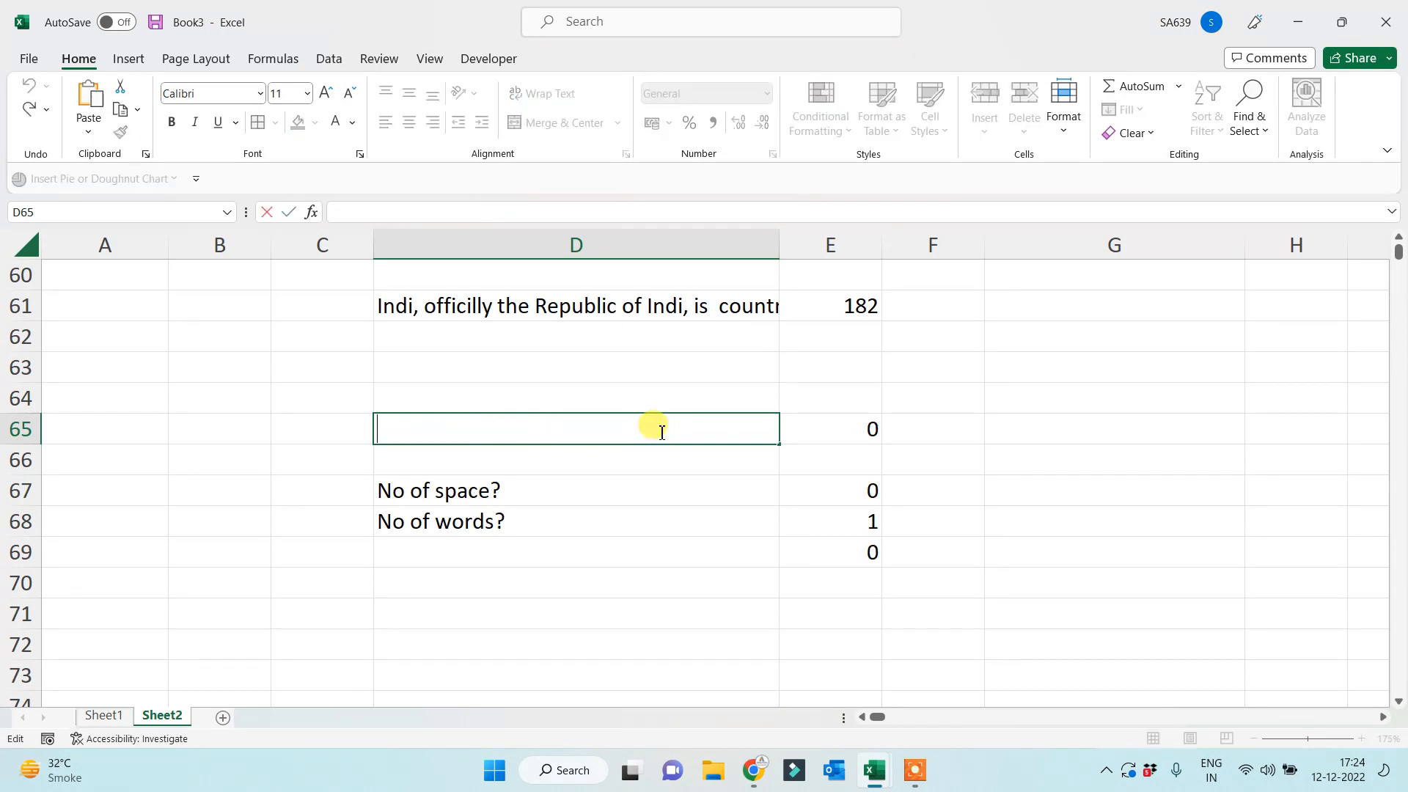
pyautogui.write('India, officially the Republic of India (Hindi: Bhārat Gaṇarājya), is a country in South Asia. It is the seventh-largest country by area, the second-most')
pyautogui.press('Return')
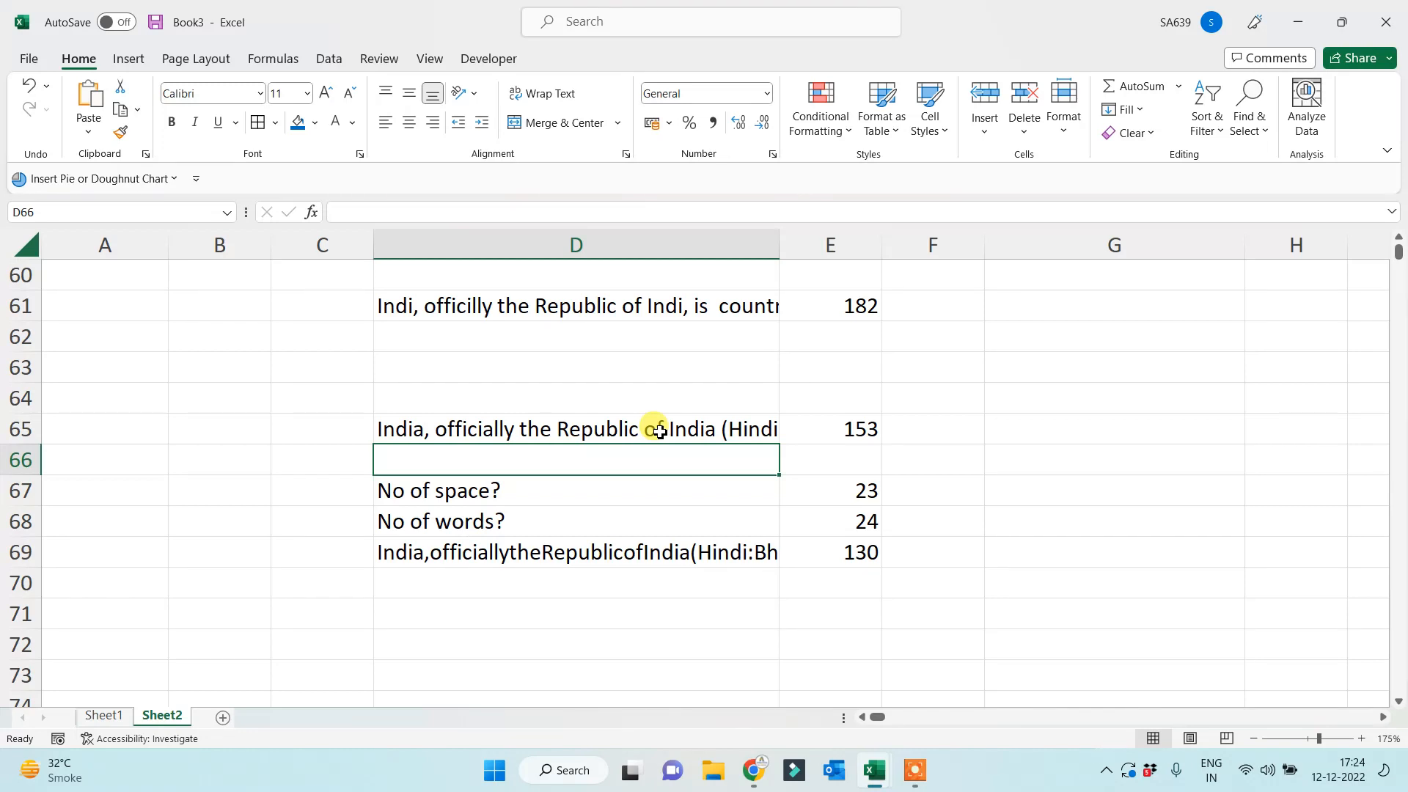
# Check the E68 word count and the full passage, then clear D65.
pyautogui.click(844, 513)
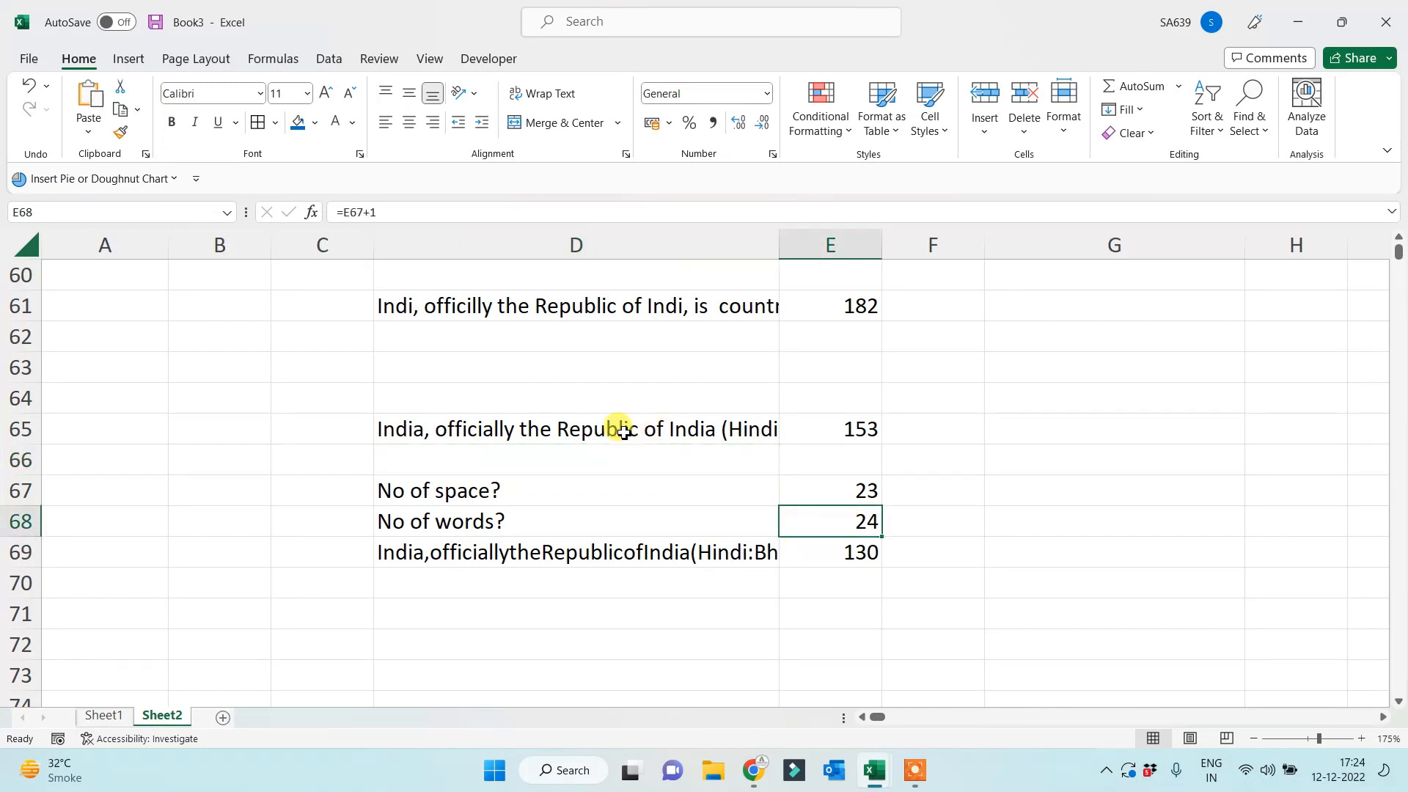
pyautogui.click(616, 425)
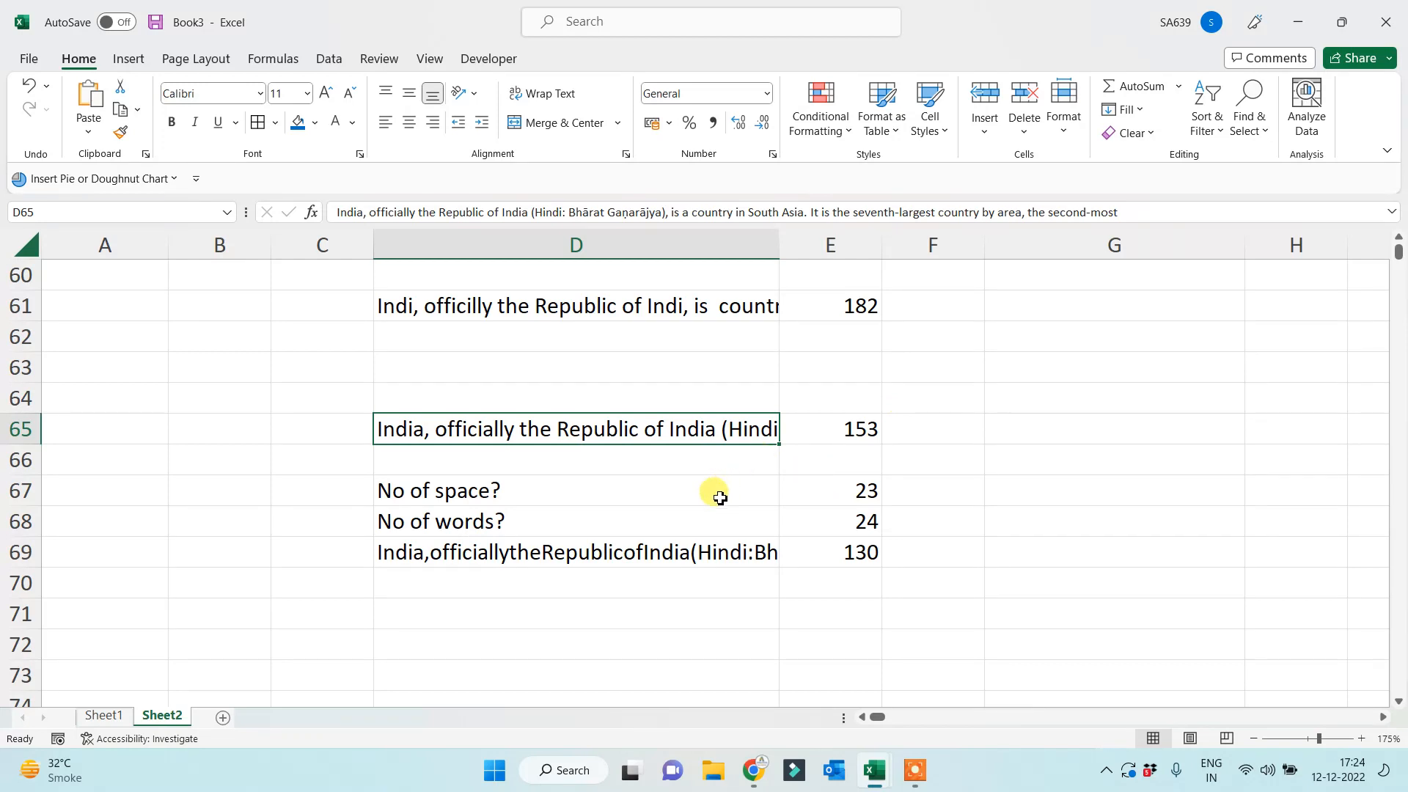
pyautogui.moveTo(1056, 210); pyautogui.dragTo(1166, 205)
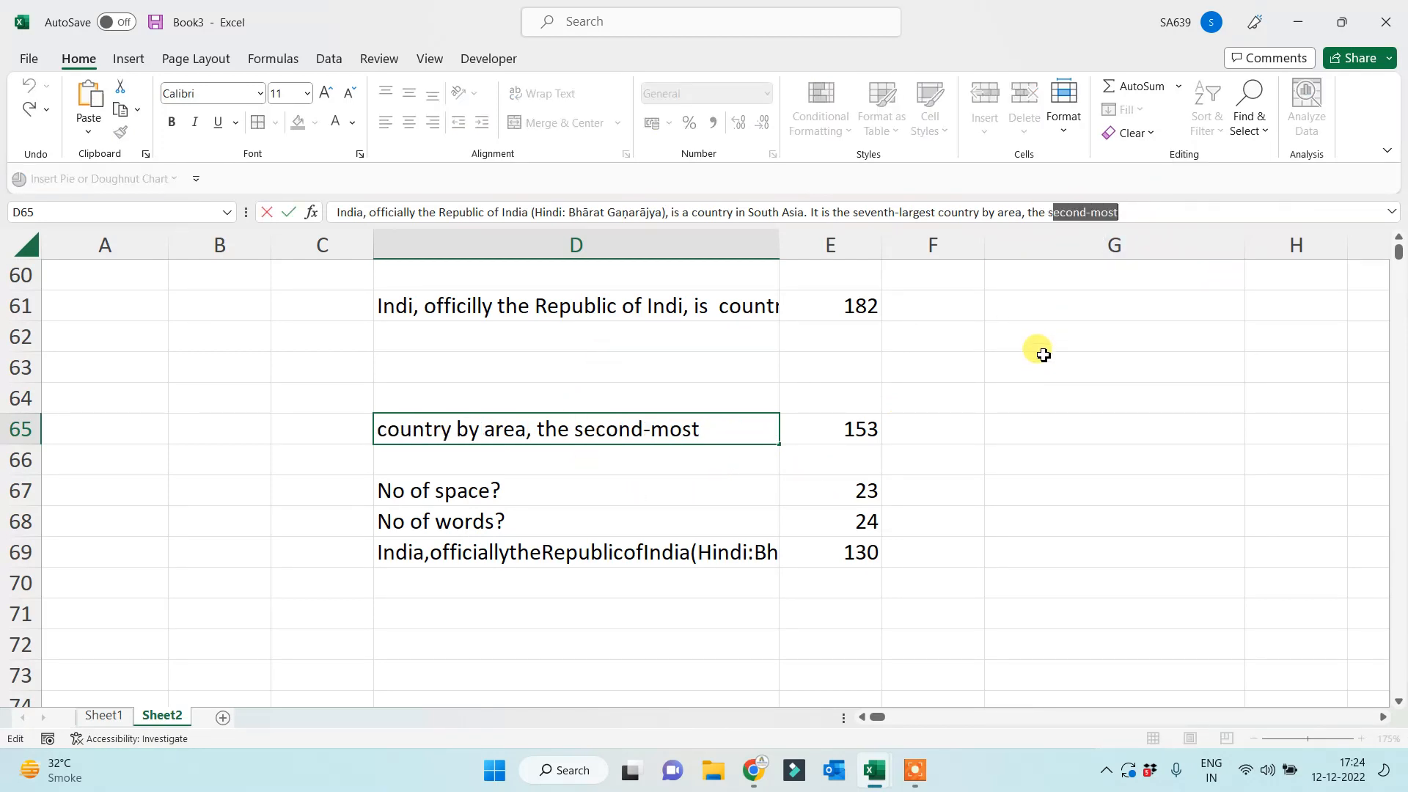
pyautogui.press('Escape')
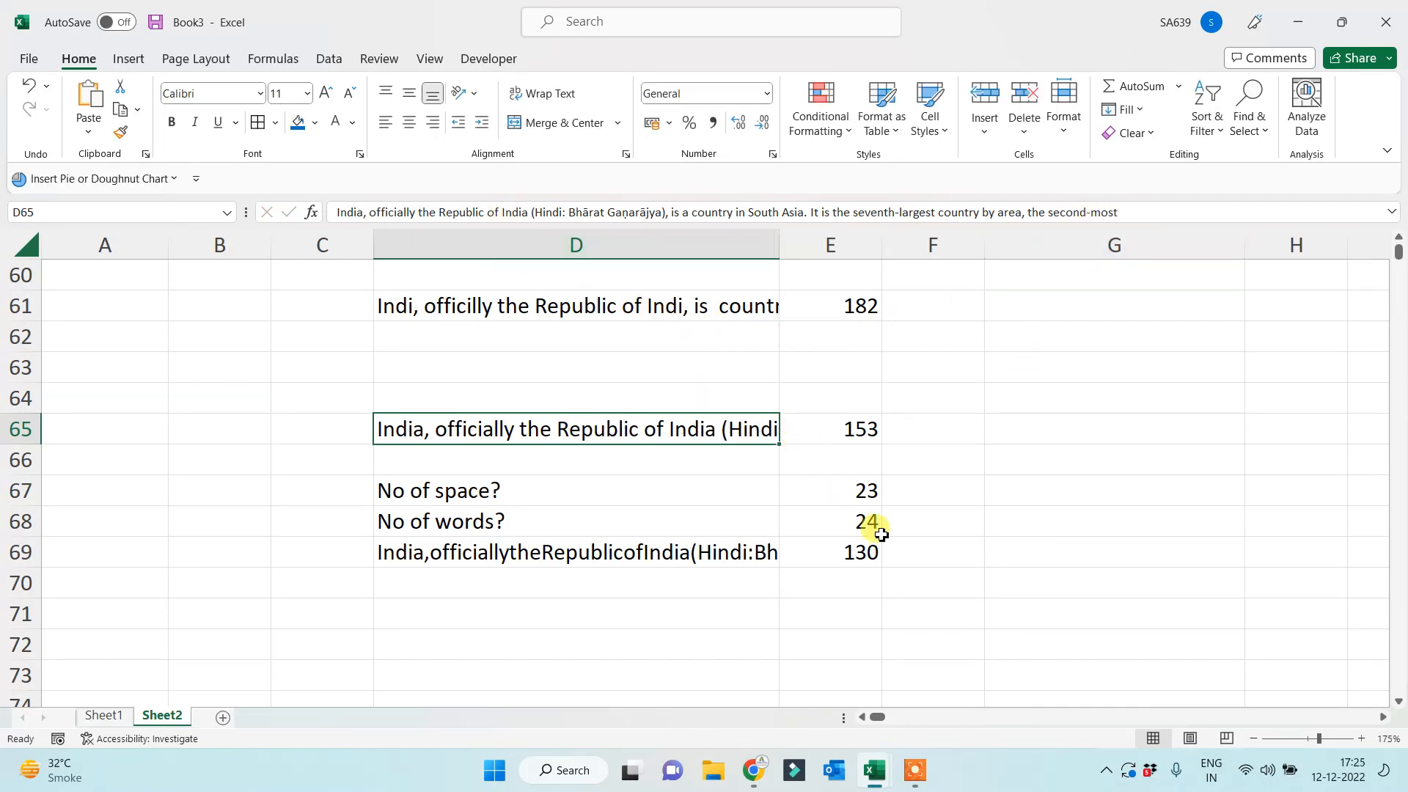
pyautogui.press('Delete')
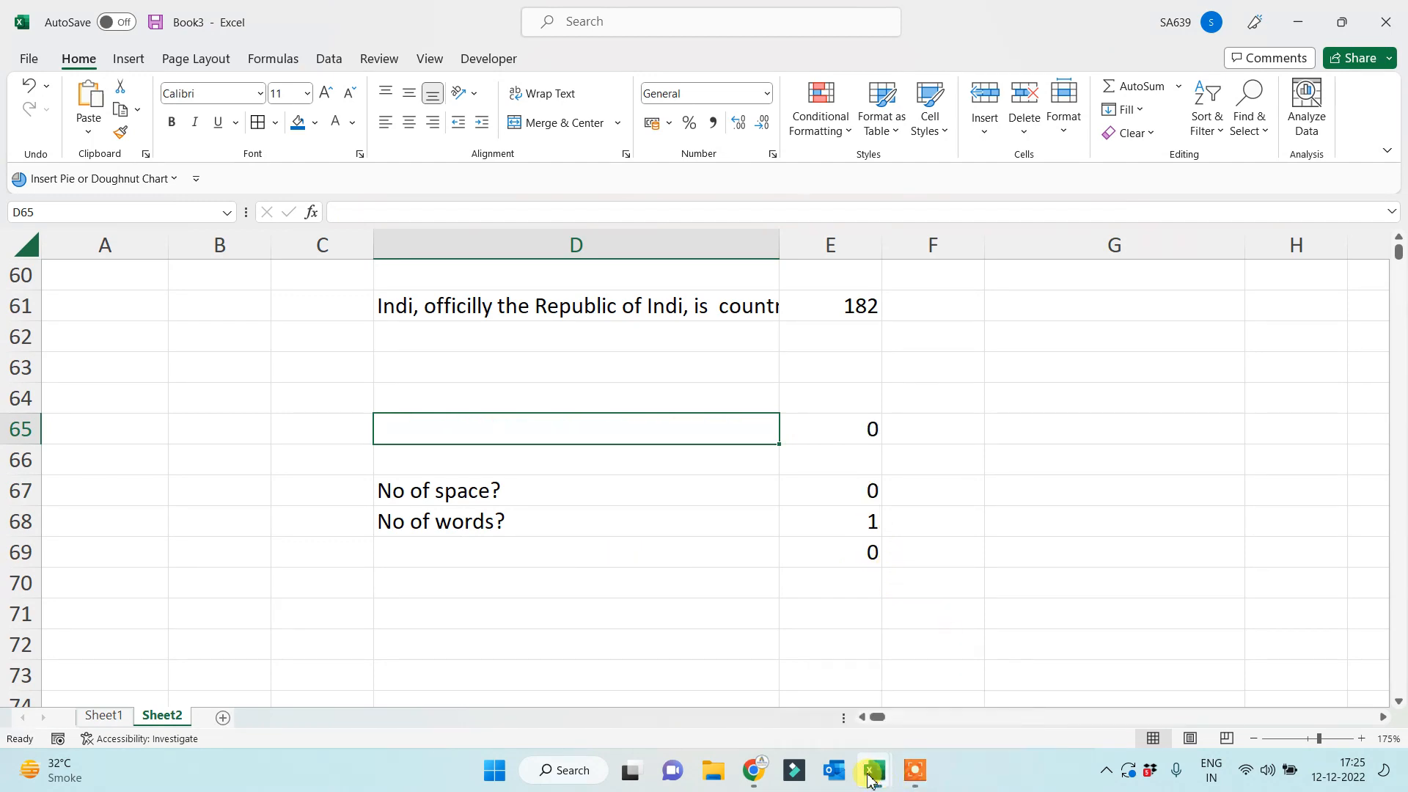
# Select the National Portal of India description in the india search results.
pyautogui.moveTo(878, 783)
pyautogui.click(753, 770)
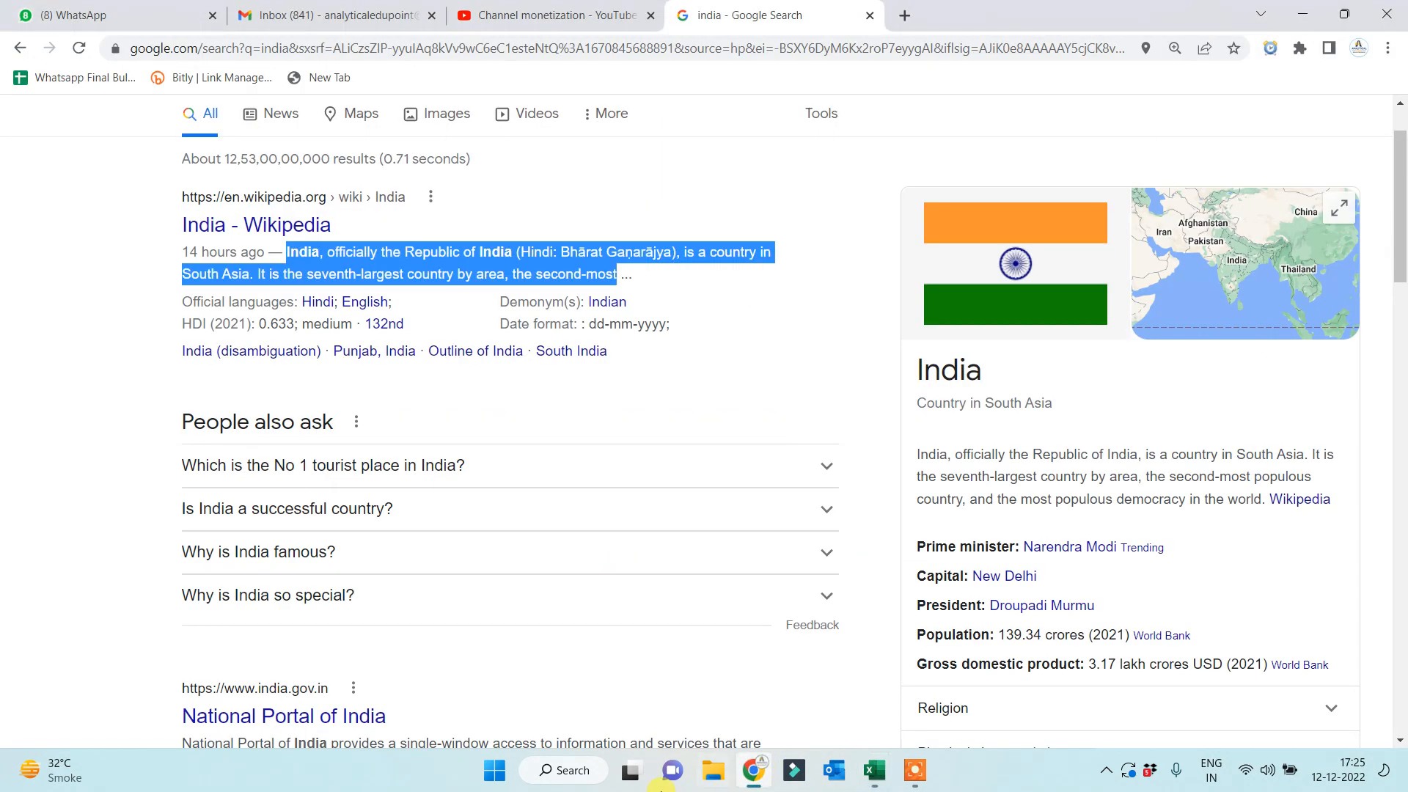
pyautogui.scroll(-5, 284, 607)
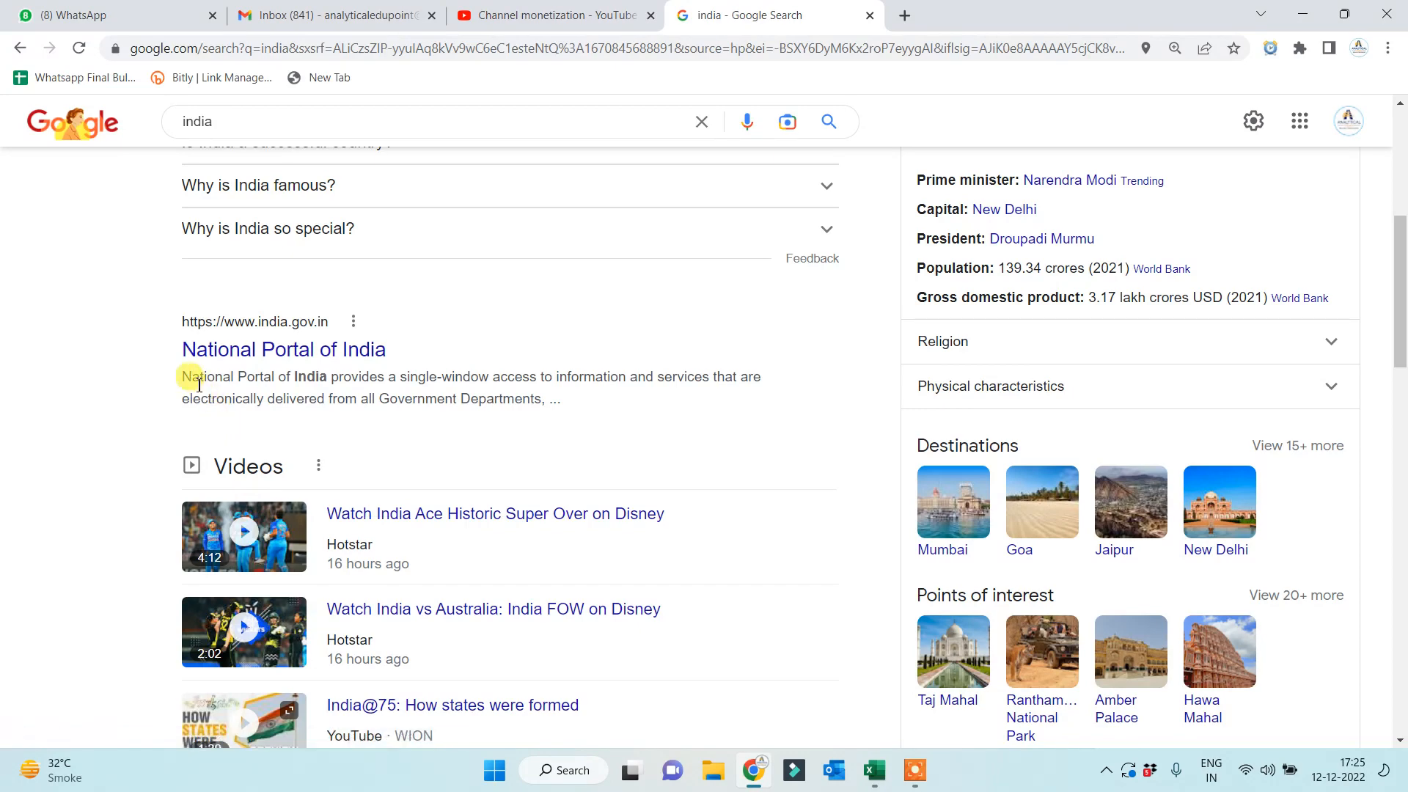
pyautogui.moveTo(187, 378); pyautogui.dragTo(737, 381)
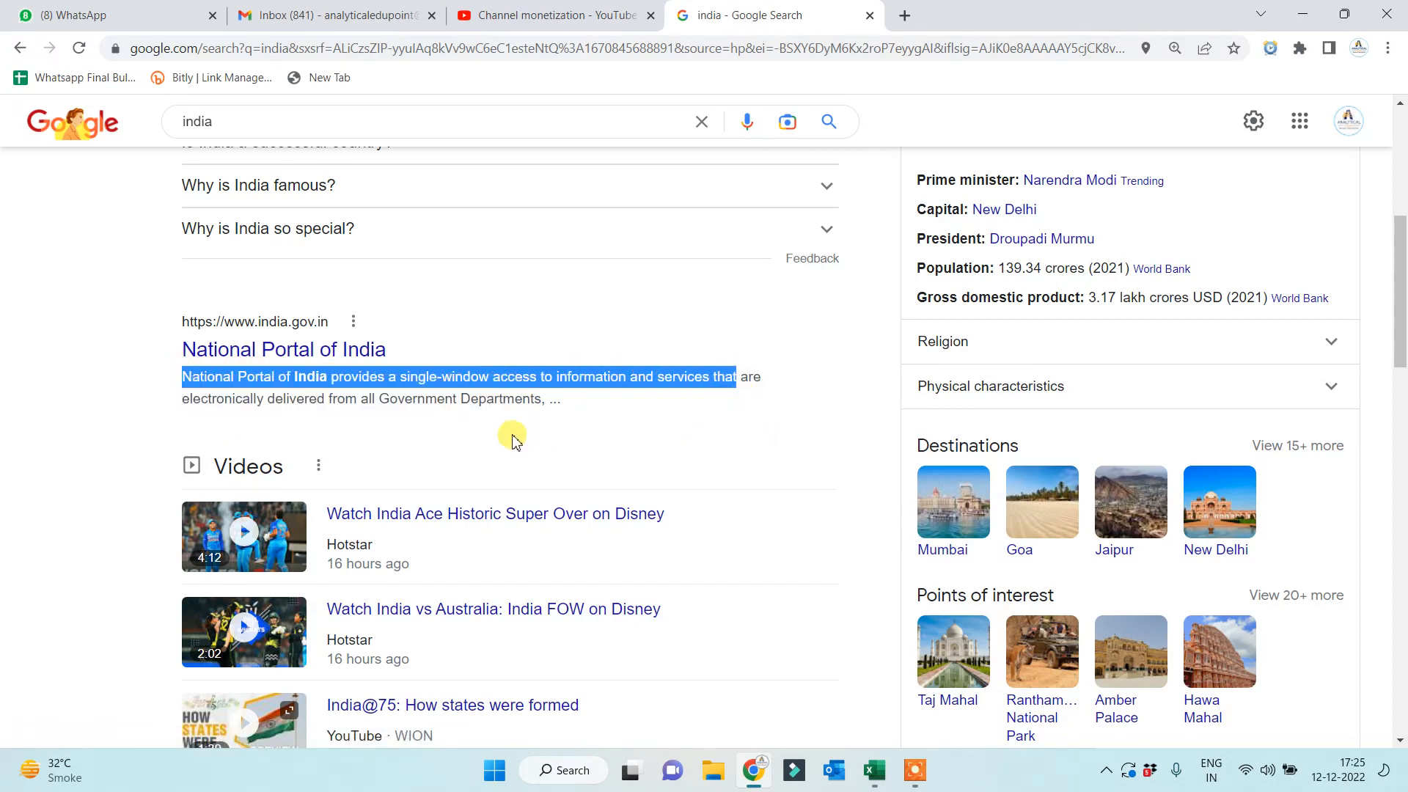
pyautogui.scroll(-5, 337, 558)
pyautogui.scroll(-3, 383, 594)
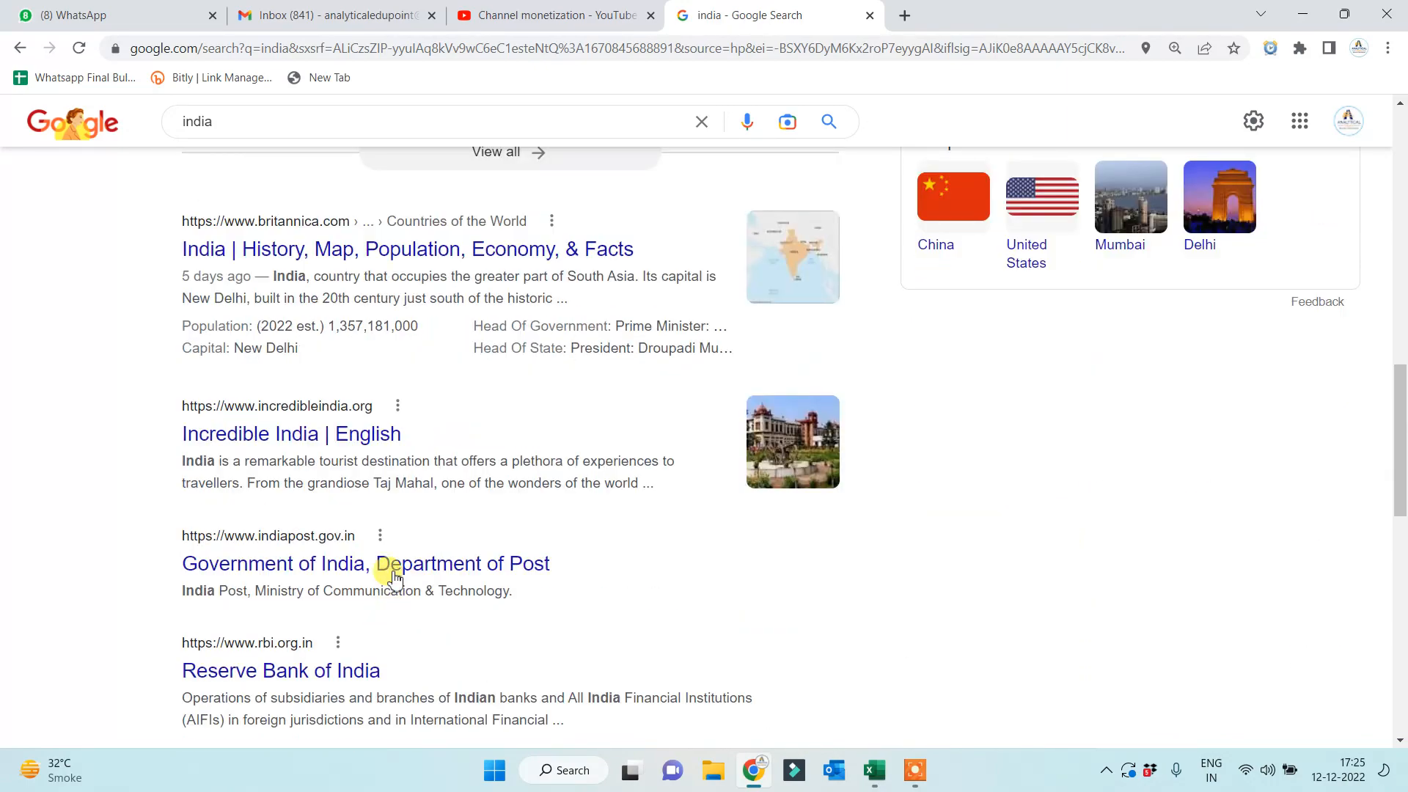
pyautogui.scroll(15, 388, 566)
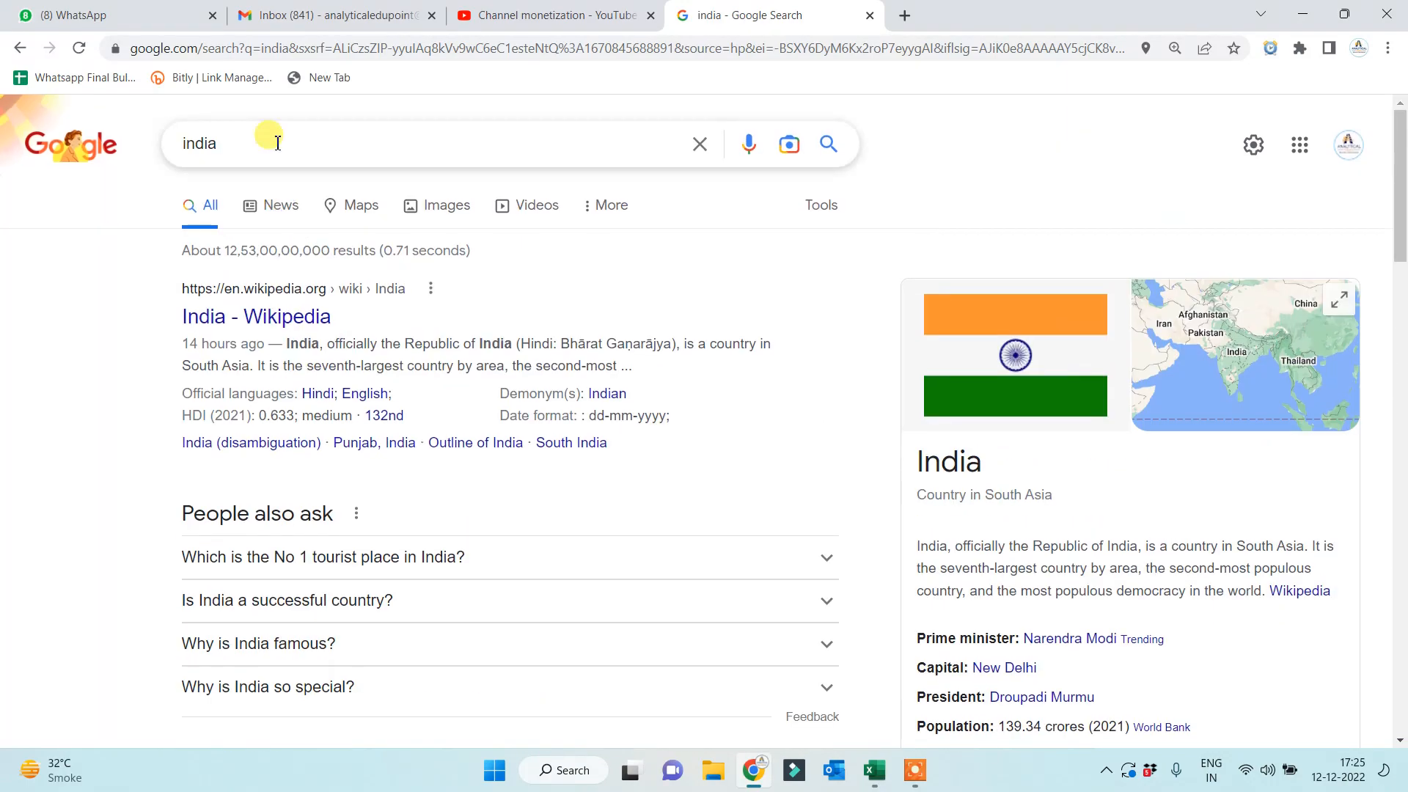
# Search Google for an Indian actress and copy the first sentence of her About description.
pyautogui.doubleClick(236, 142)
pyautogui.write('aishway')
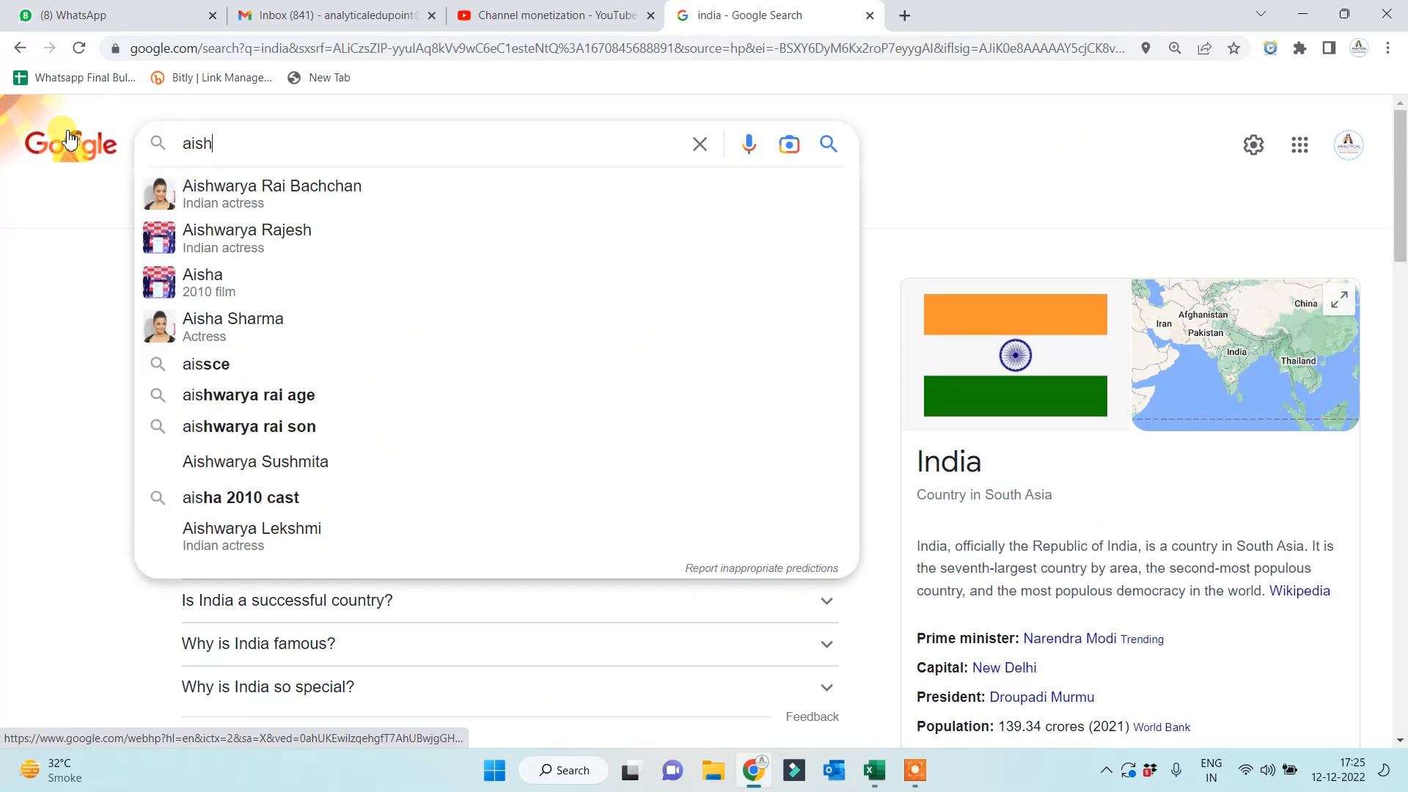
pyautogui.click(270, 190)
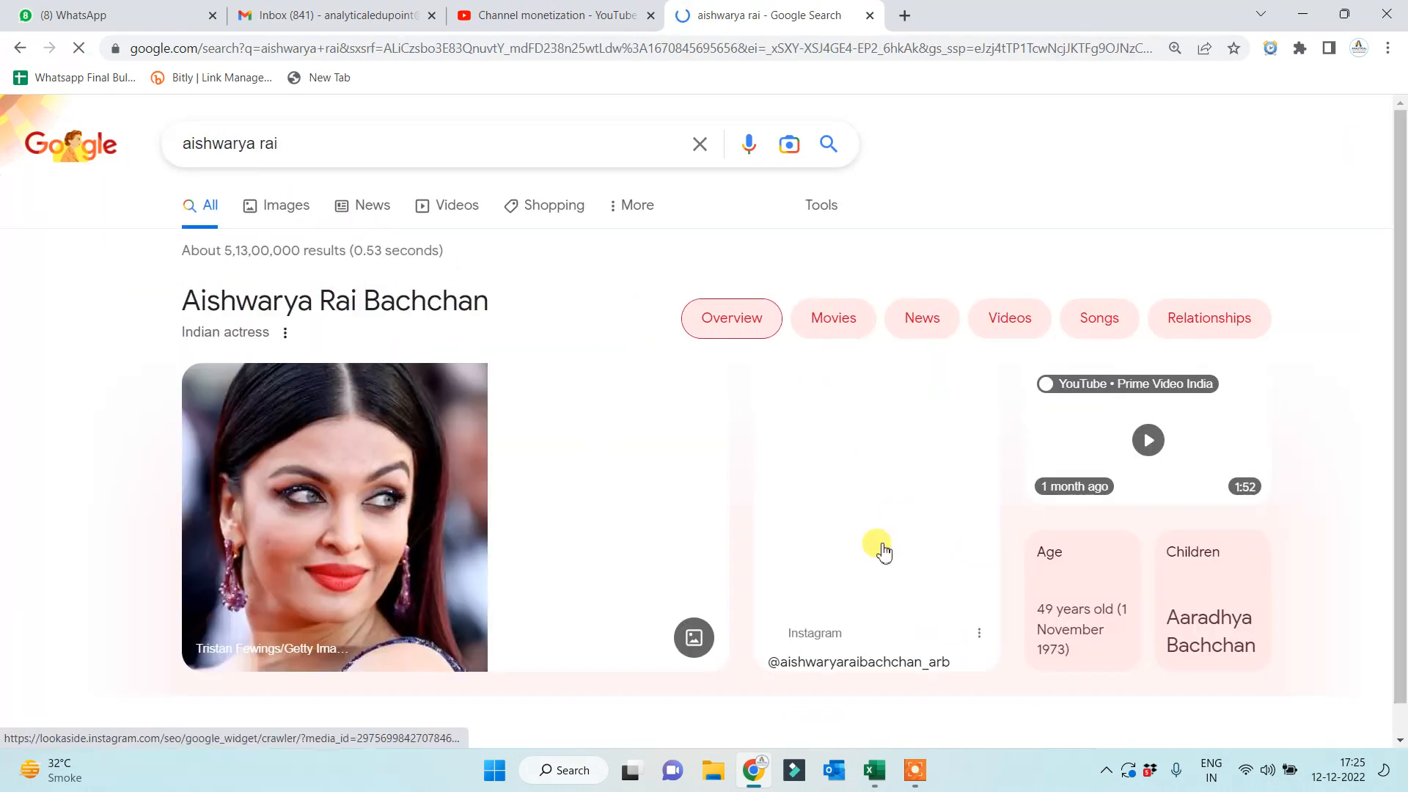
pyautogui.scroll(-5, 880, 535)
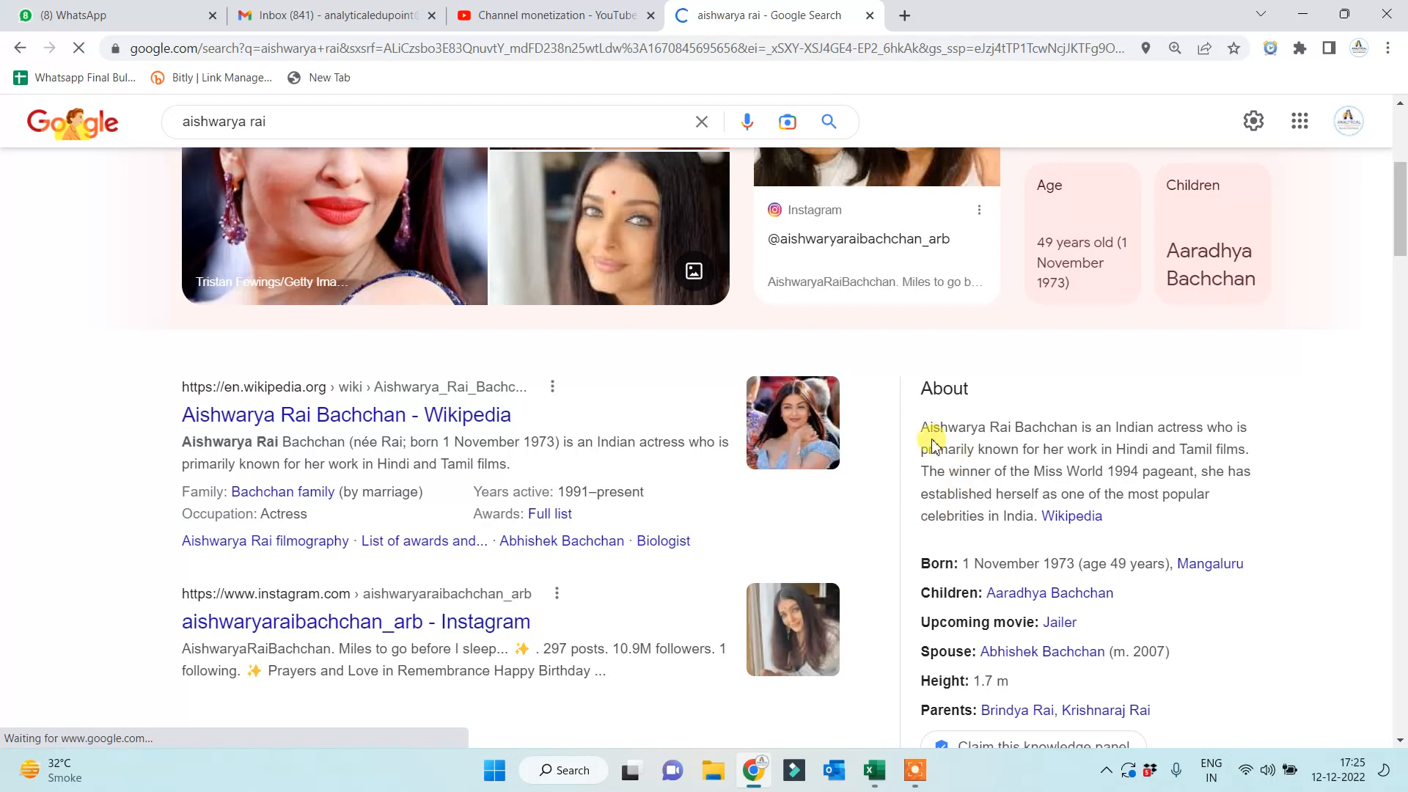
pyautogui.moveTo(926, 429); pyautogui.dragTo(1263, 455)
pyautogui.hotkey('ctrl', 'c')
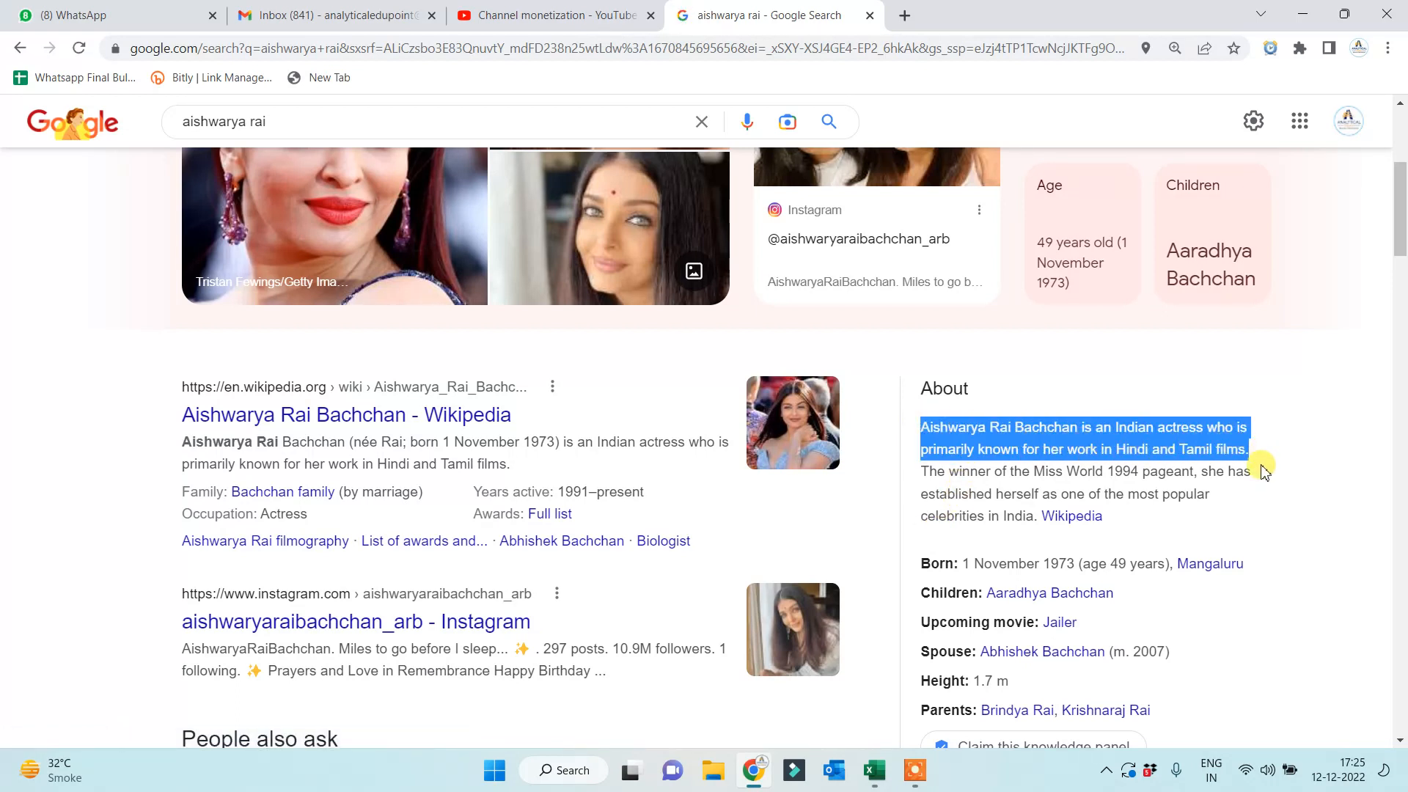
pyautogui.hotkey('alt', 'Tab')
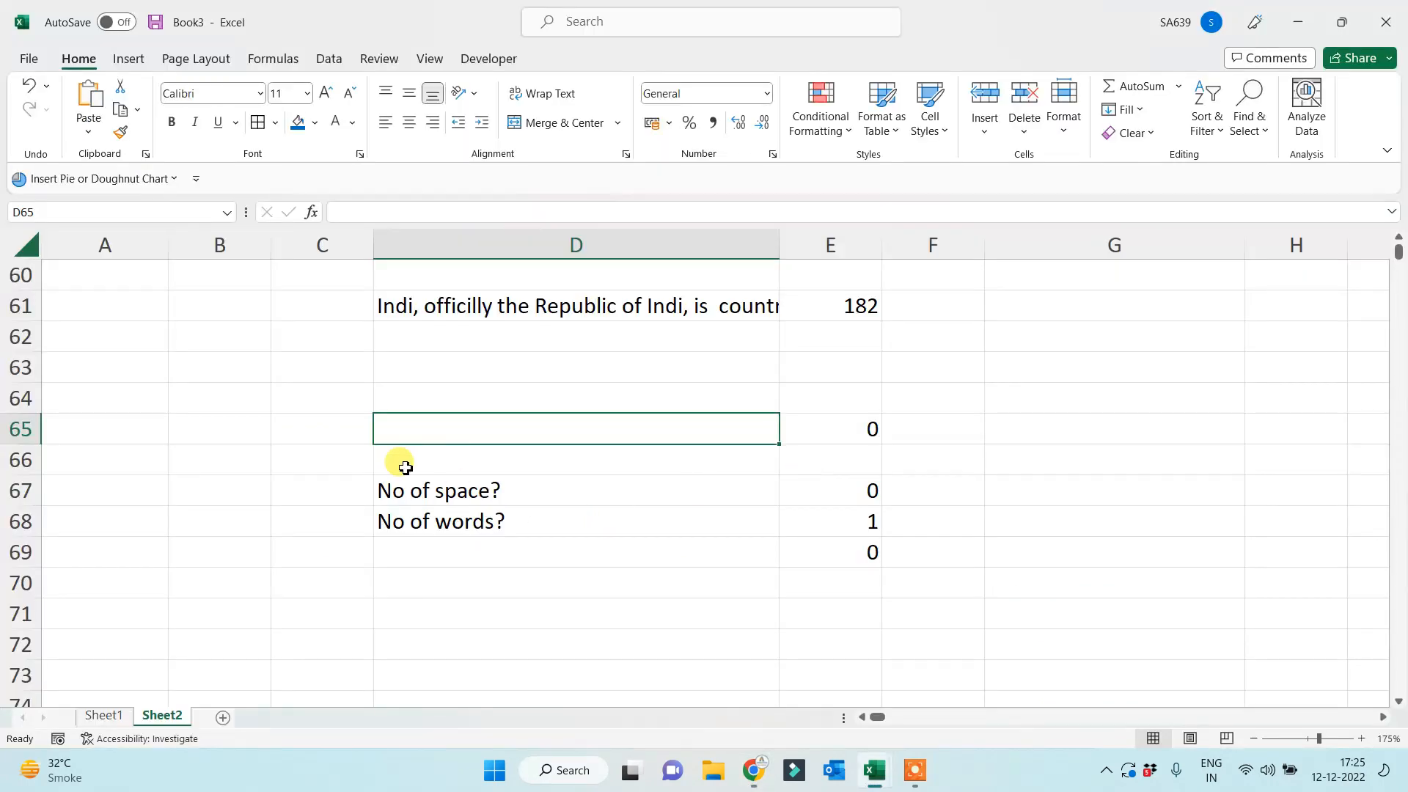
# Paste the actress sentence into D65, giving 105 characters, 18 spaces and 19 words.
pyautogui.hotkey('ctrl', 'v')
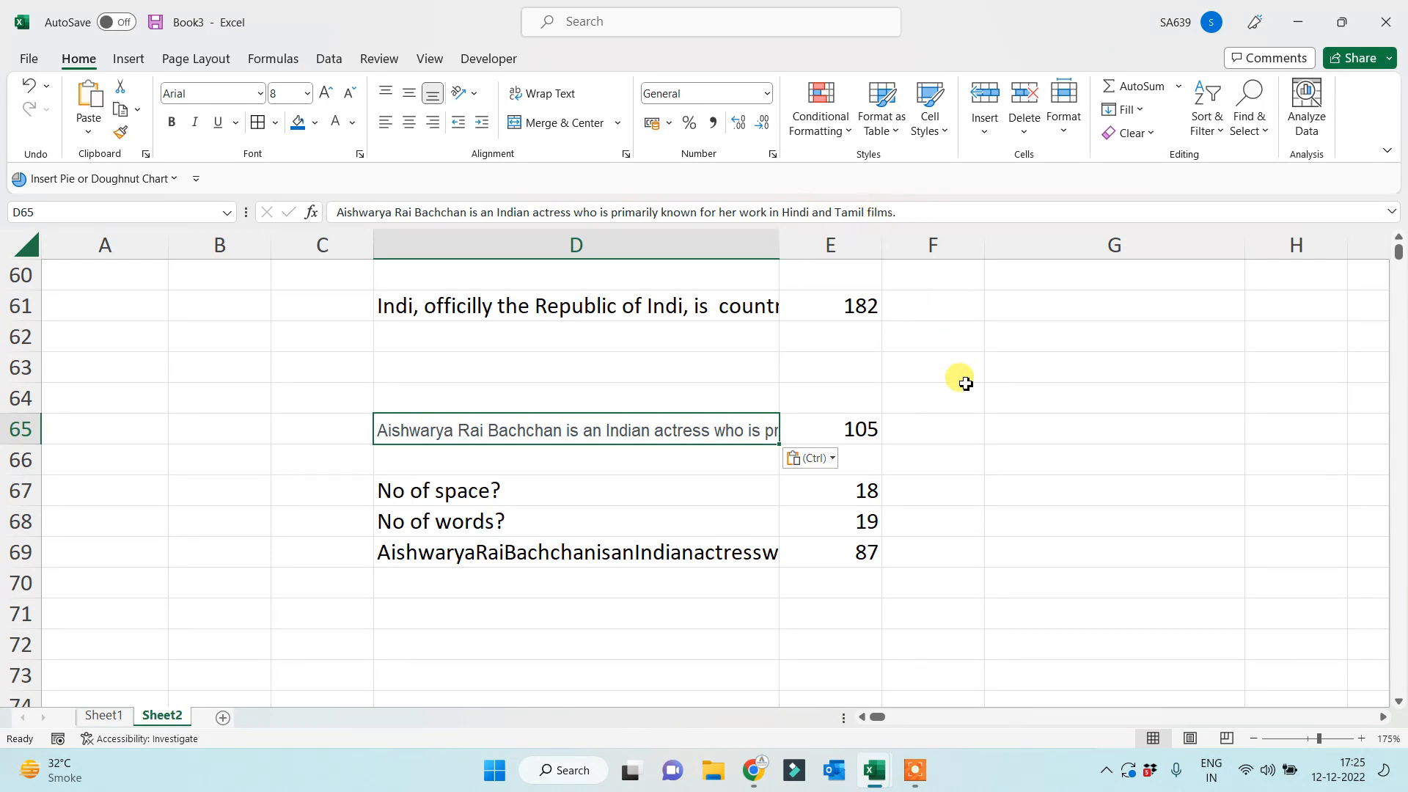
pyautogui.press('Down')
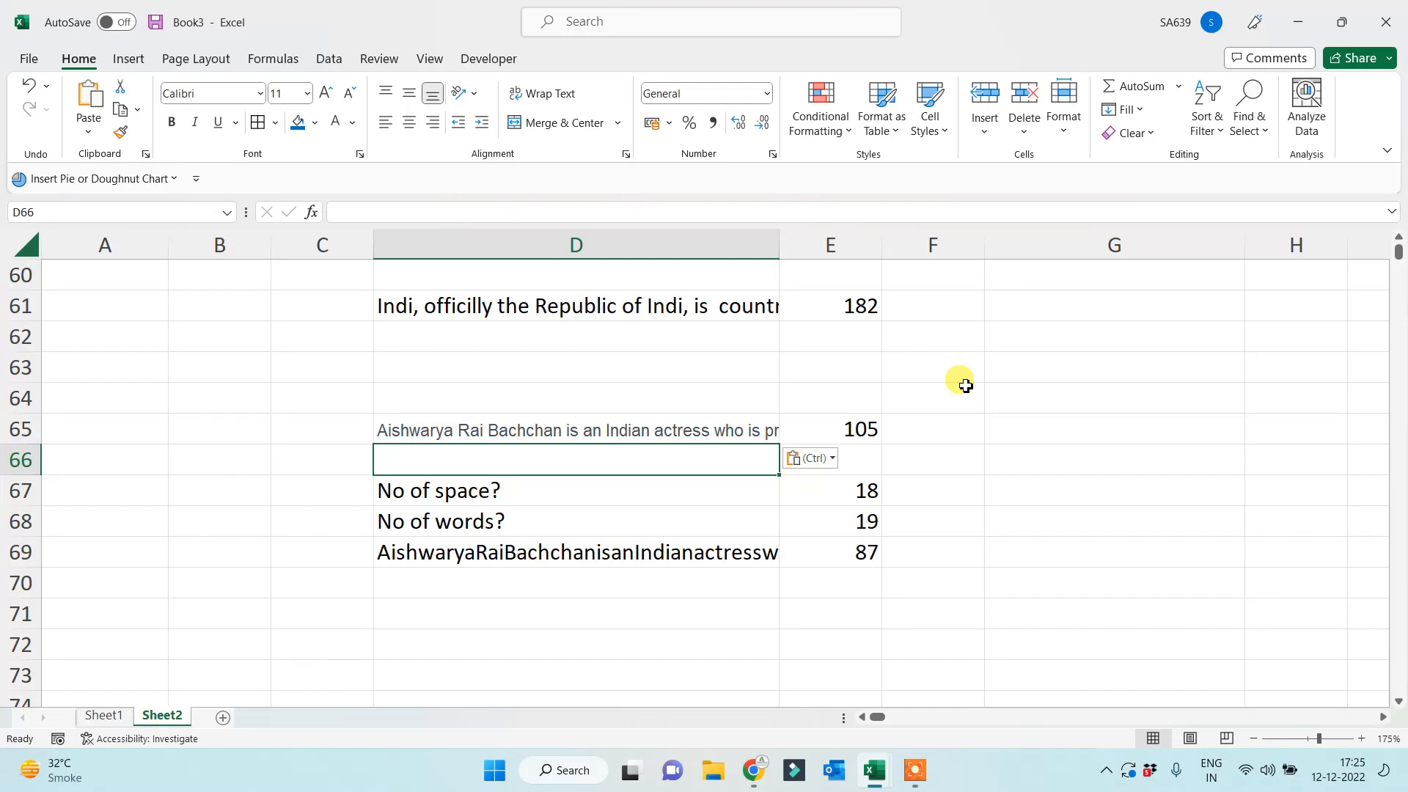
pyautogui.click(396, 431)
pyautogui.scroll(5, 405, 414)
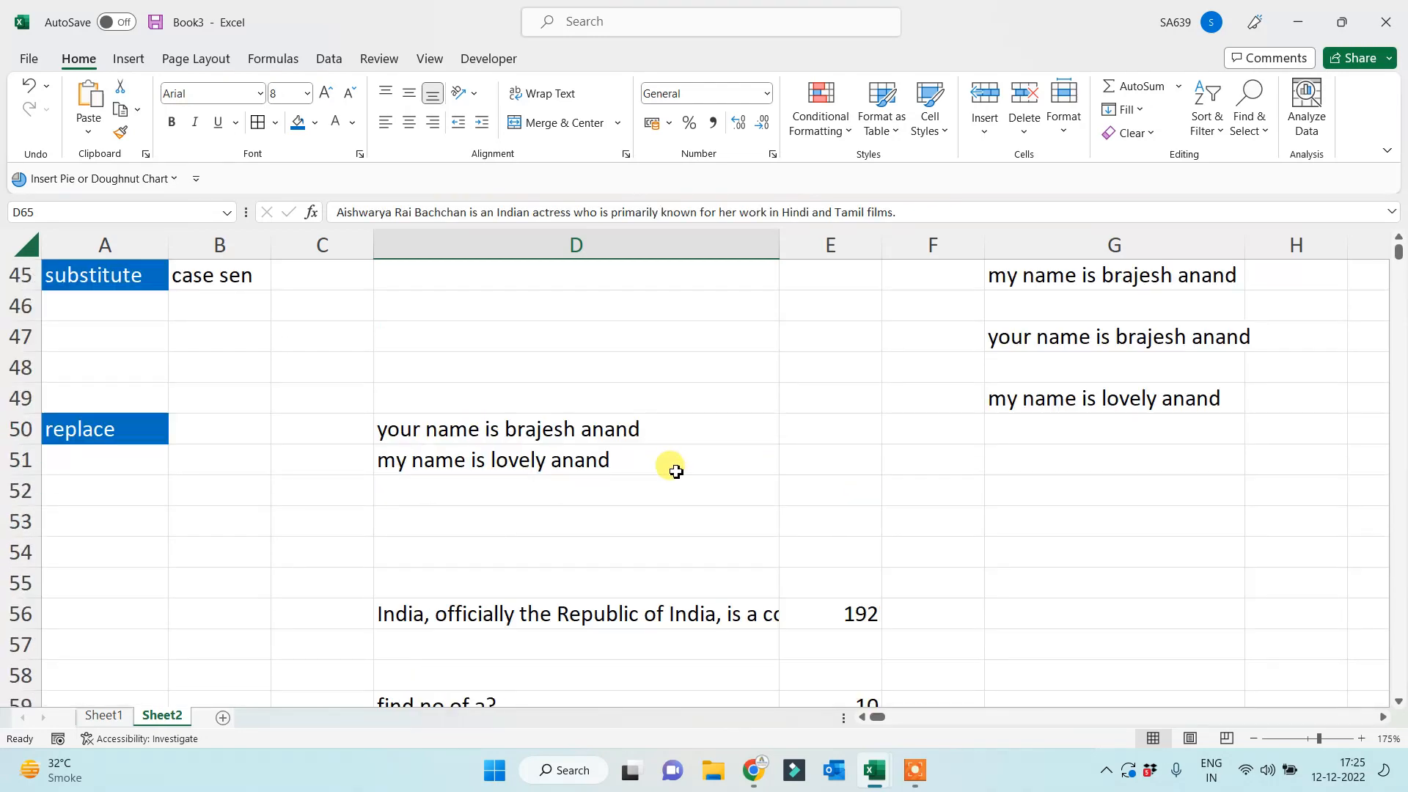
pyautogui.scroll(15, 676, 472)
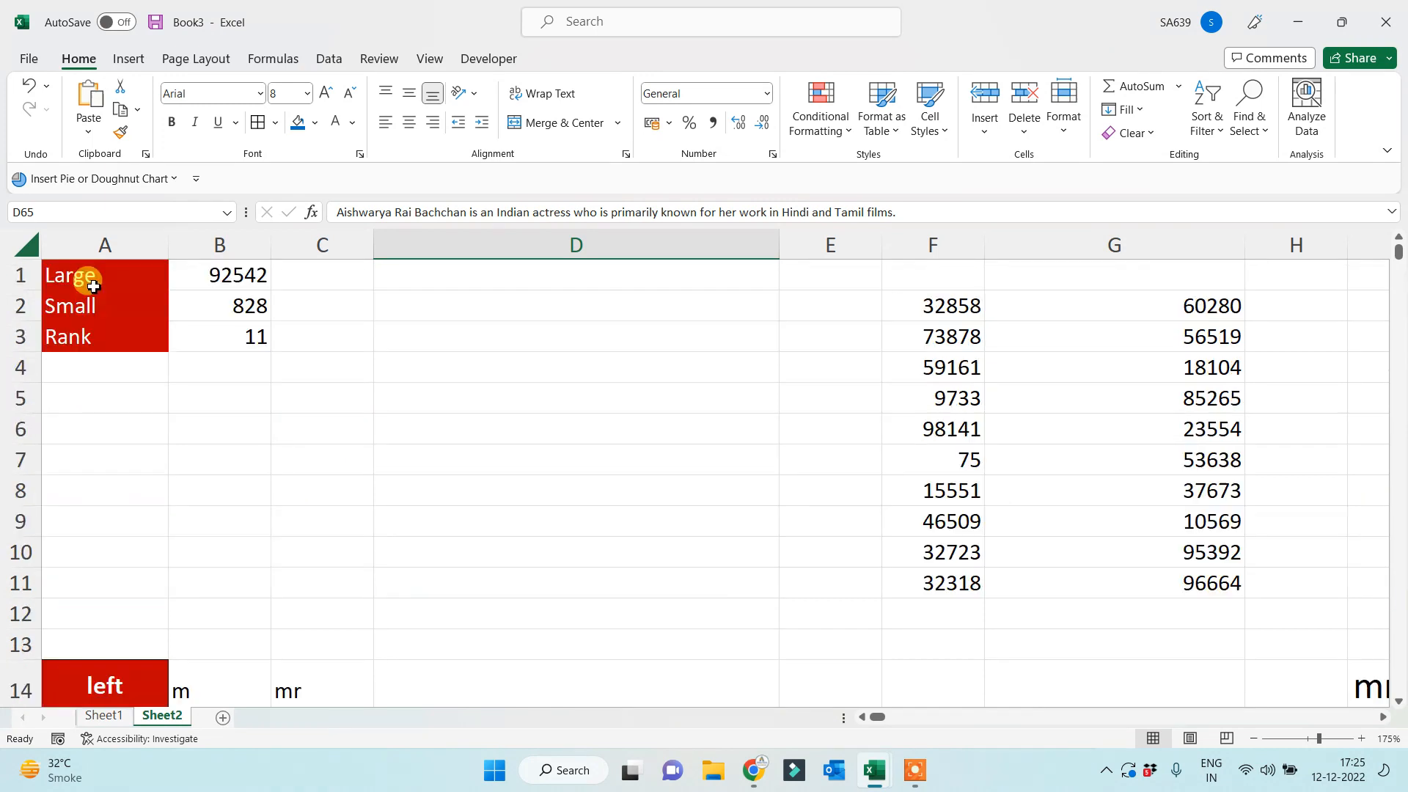
# Copy column A, select D7, and bring up the Save prompt for Book3.
pyautogui.click(161, 454)
pyautogui.click(103, 249)
pyautogui.hotkey('ctrl', 'c')
pyautogui.click(392, 467)
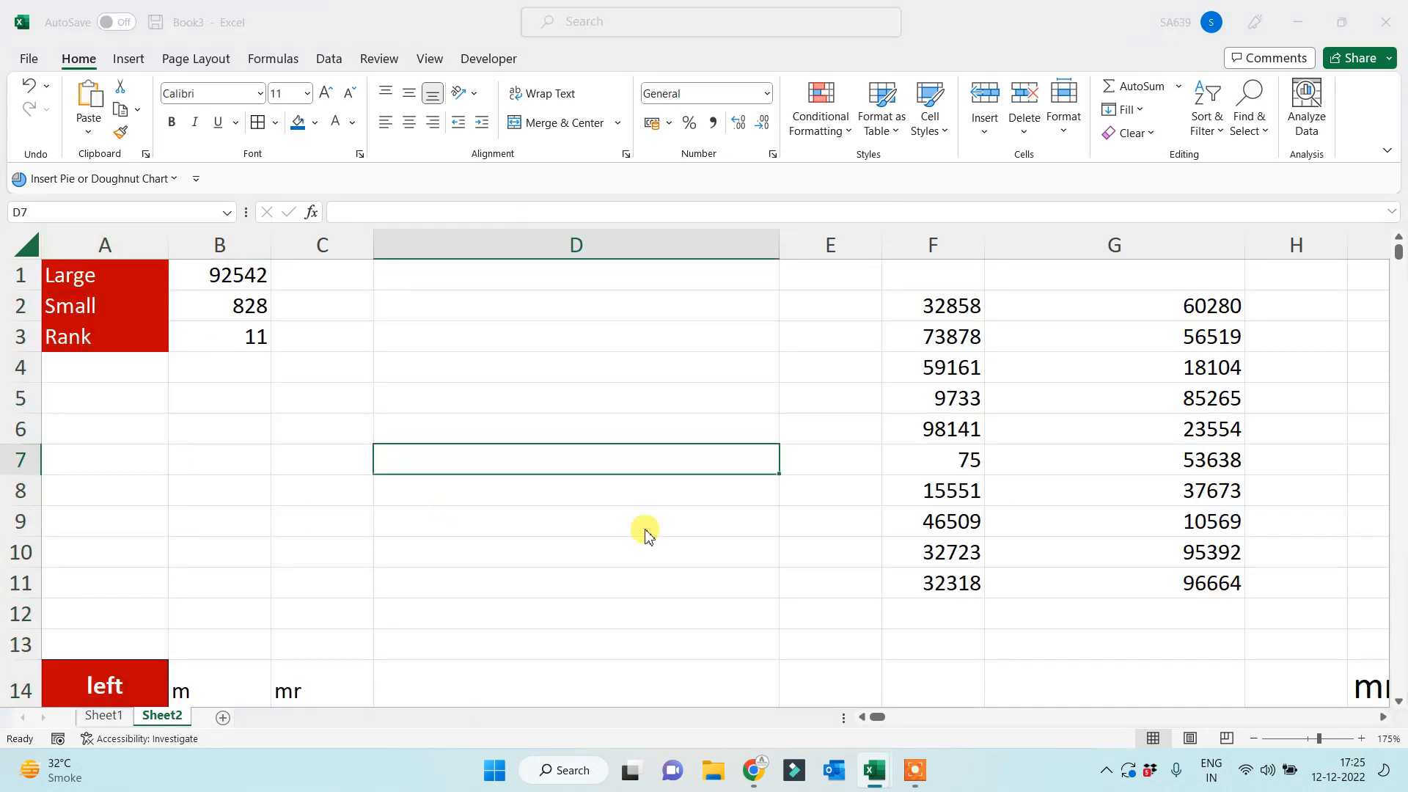
pyautogui.hotkey('ctrl', 's')
pyautogui.click(916, 772)
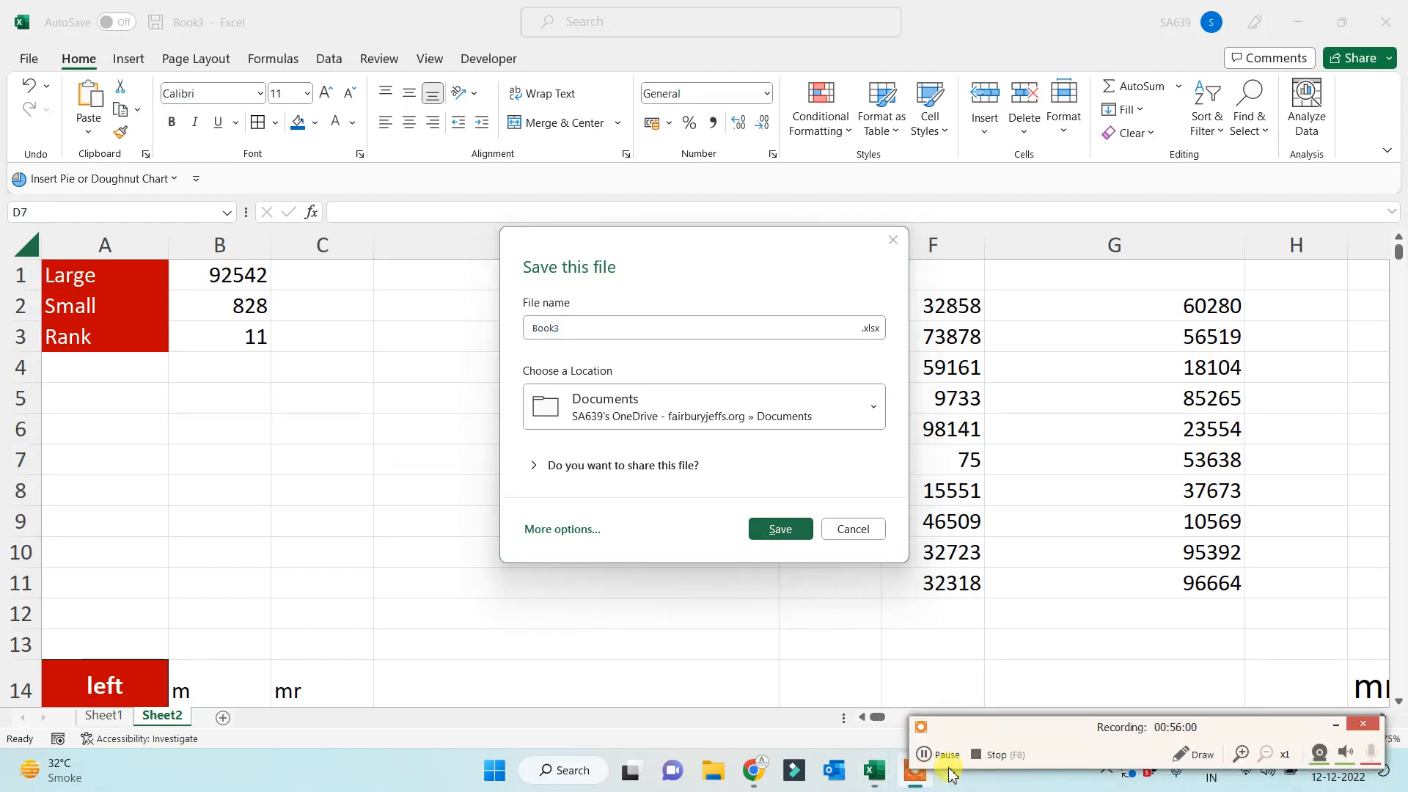